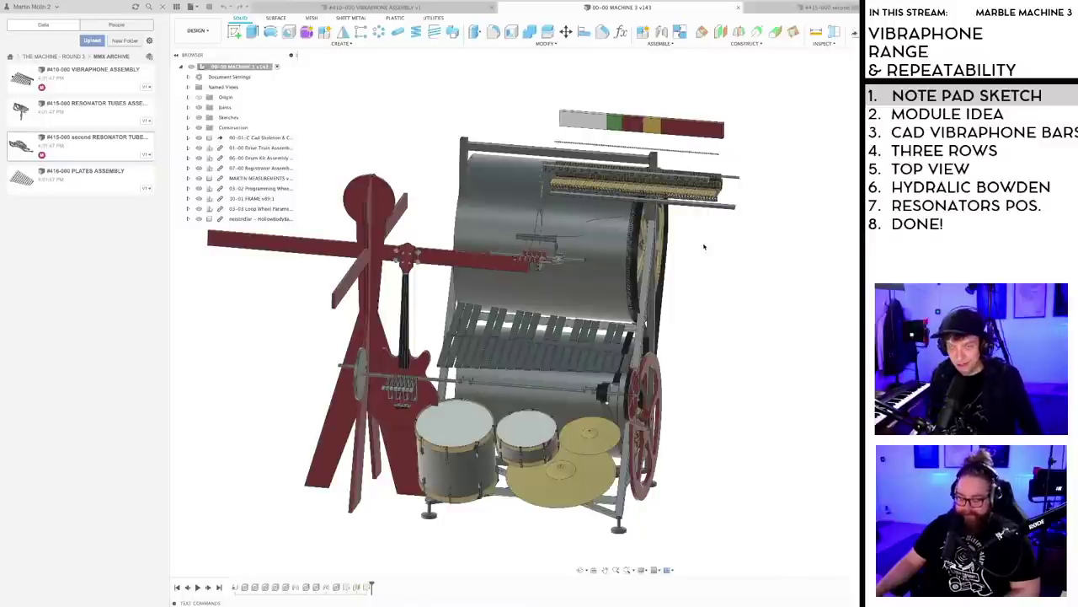
- Examine the full marble machine assembly from several angles, including the drum, vibraphone bars, drive wheels and drum kit
middle_drag(696, 320, 721, 324)
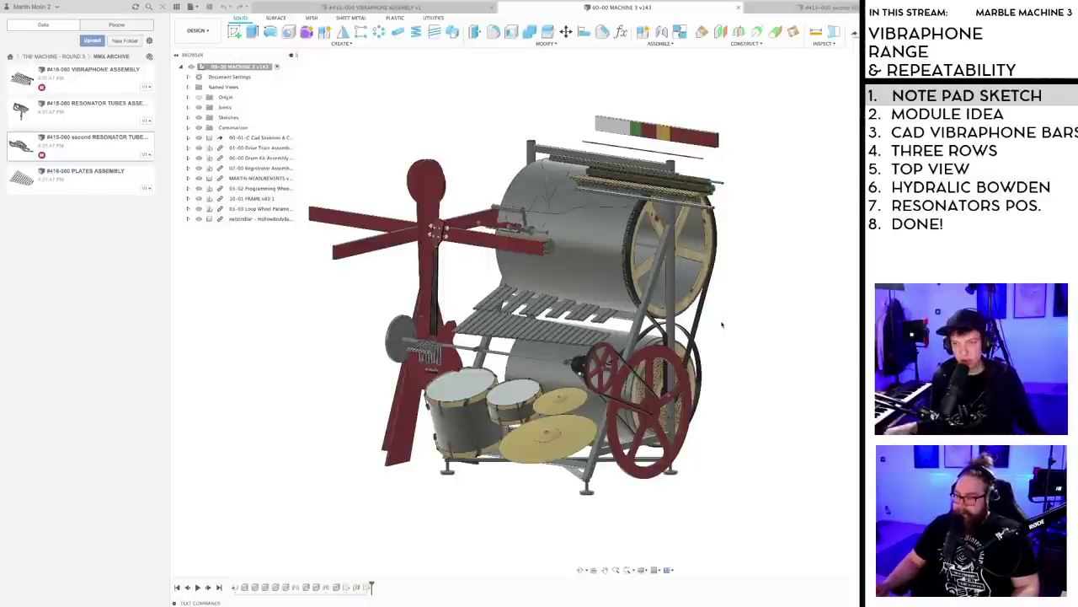
shift+middle_drag(733, 320, 733, 321)
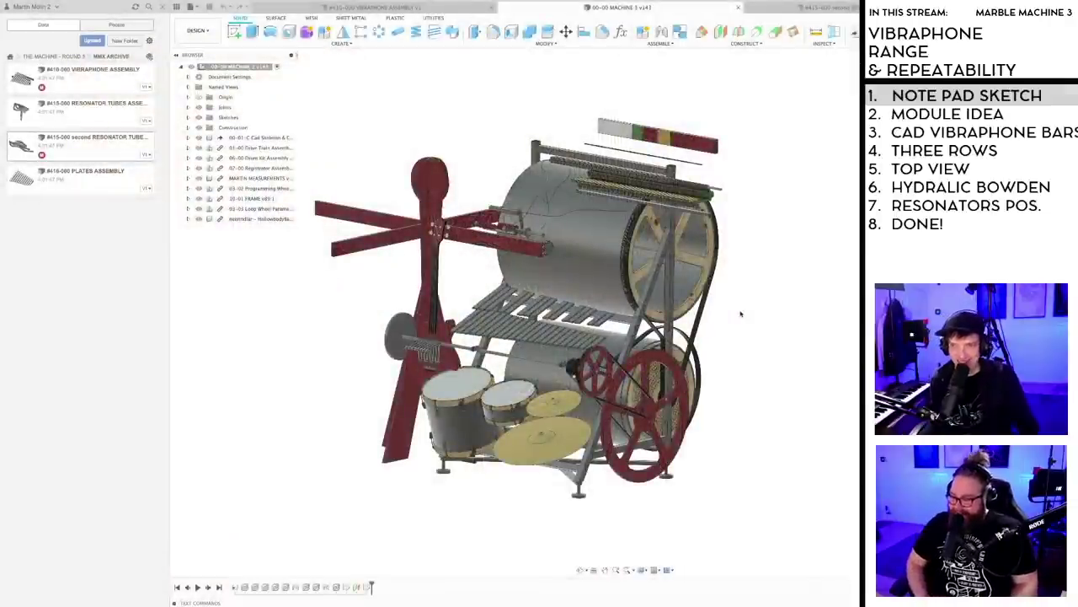
scroll(717, 322, up, 3)
scroll(722, 328, down, 2)
mouse_move(722, 333)
shift+middle_down()
mouse_move(740, 329)
mouse_move(705, 334)
mouse_move(756, 376)
mouse_move(784, 377)
mouse_move(757, 412)
mouse_move(760, 360)
mouse_move(735, 366)
mouse_move(748, 371)
mouse_move(725, 436)
mouse_move(713, 351)
mouse_move(728, 351)
mouse_move(713, 348)
shift+middle_up()
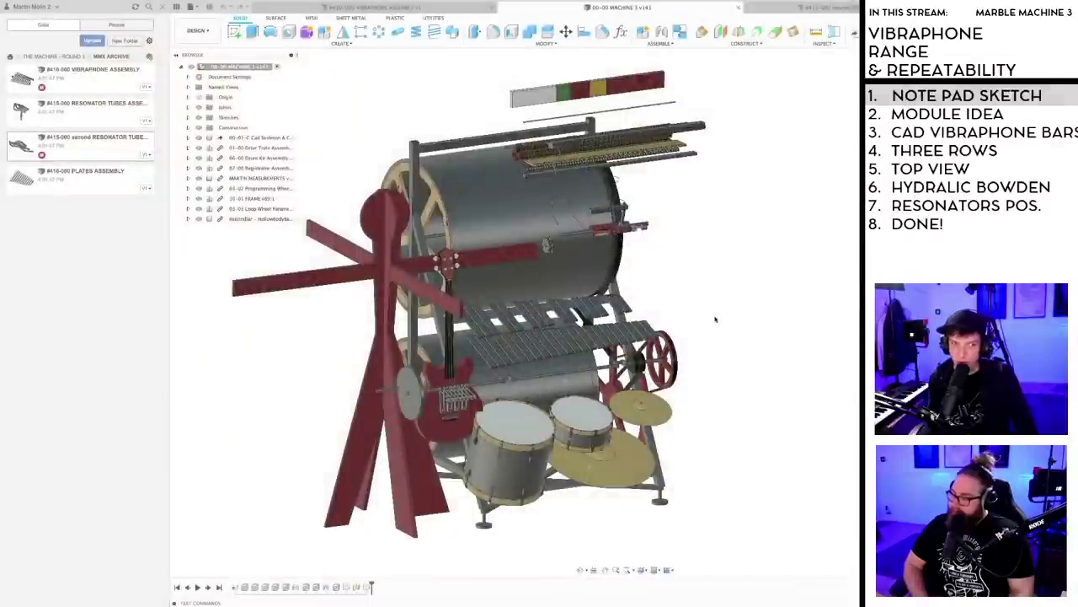
scroll(708, 320, up, 1)
scroll(706, 322, down, 2)
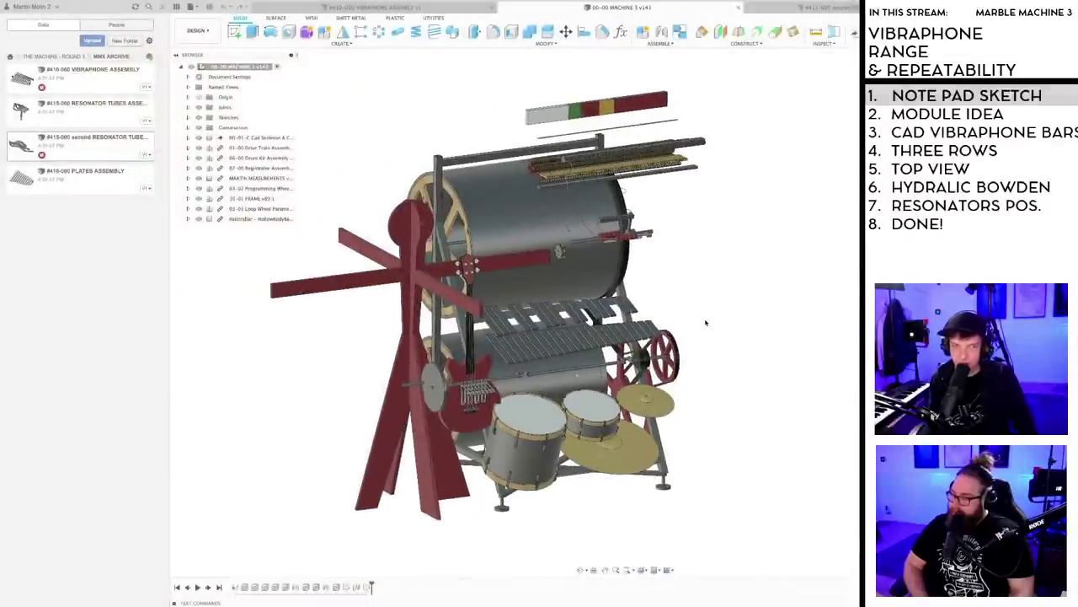
scroll(706, 322, up, 1)
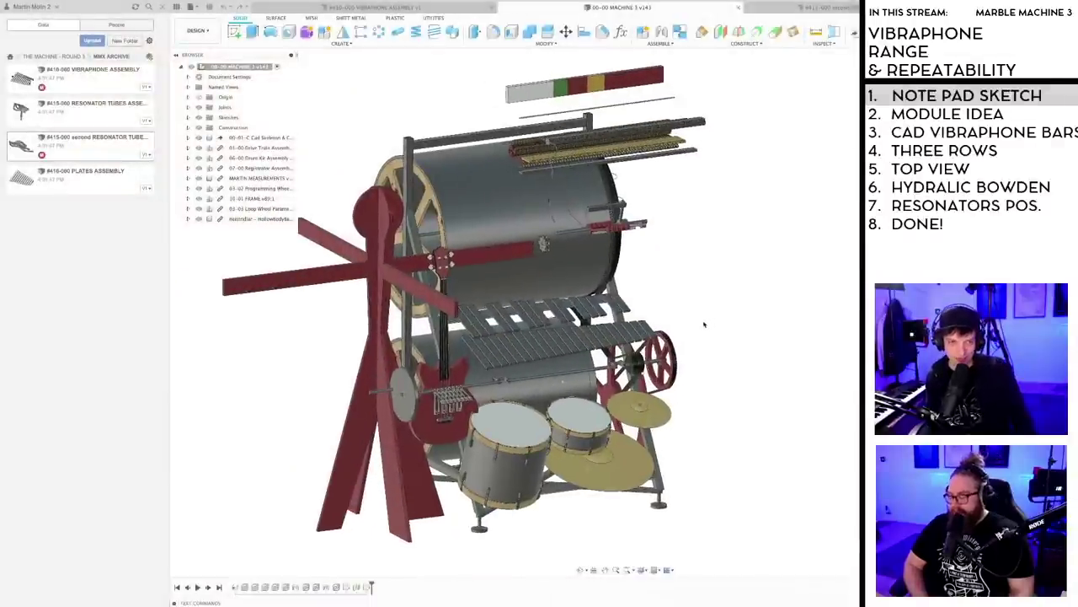
shift+middle_drag(704, 324, 679, 357)
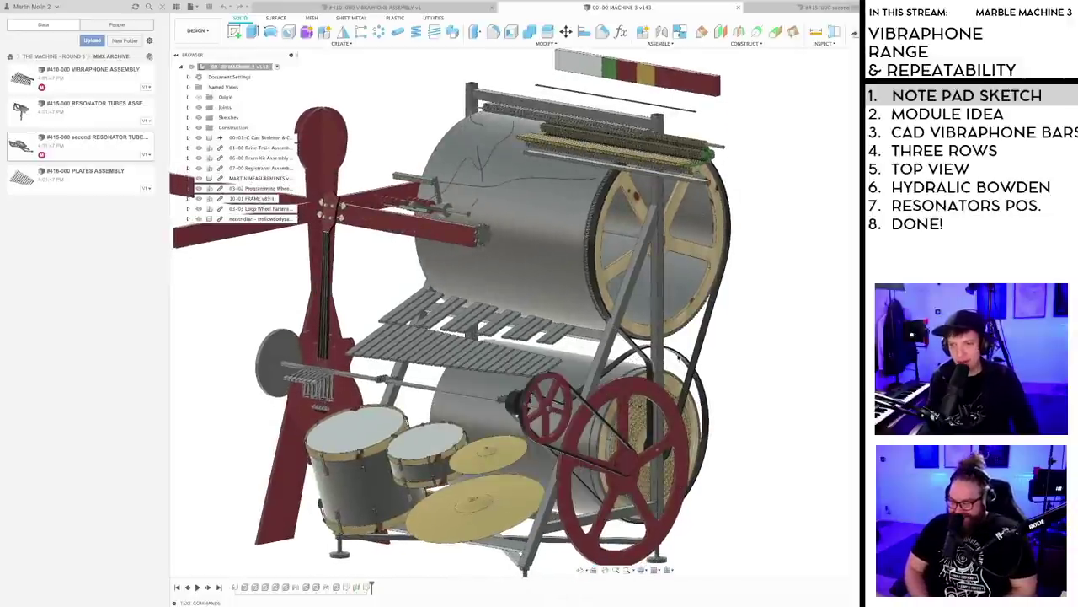
mouse_move(761, 386)
shift+middle_down()
mouse_move(784, 398)
mouse_move(780, 379)
mouse_move(770, 383)
mouse_move(814, 354)
mouse_move(778, 376)
mouse_move(803, 362)
mouse_move(741, 378)
mouse_move(776, 363)
mouse_move(759, 372)
mouse_move(766, 386)
shift+middle_up()
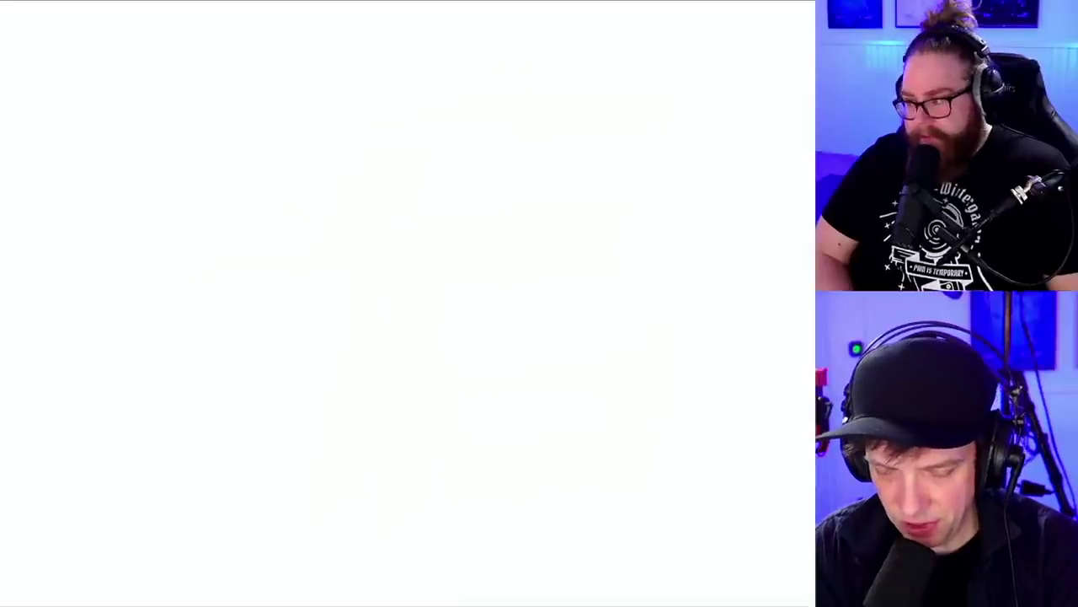
- Switch to a blank Procreate canvas and sketch a long, slightly tapering outline for the main row of vibraphone bars
drag(155, 309, 160, 403)
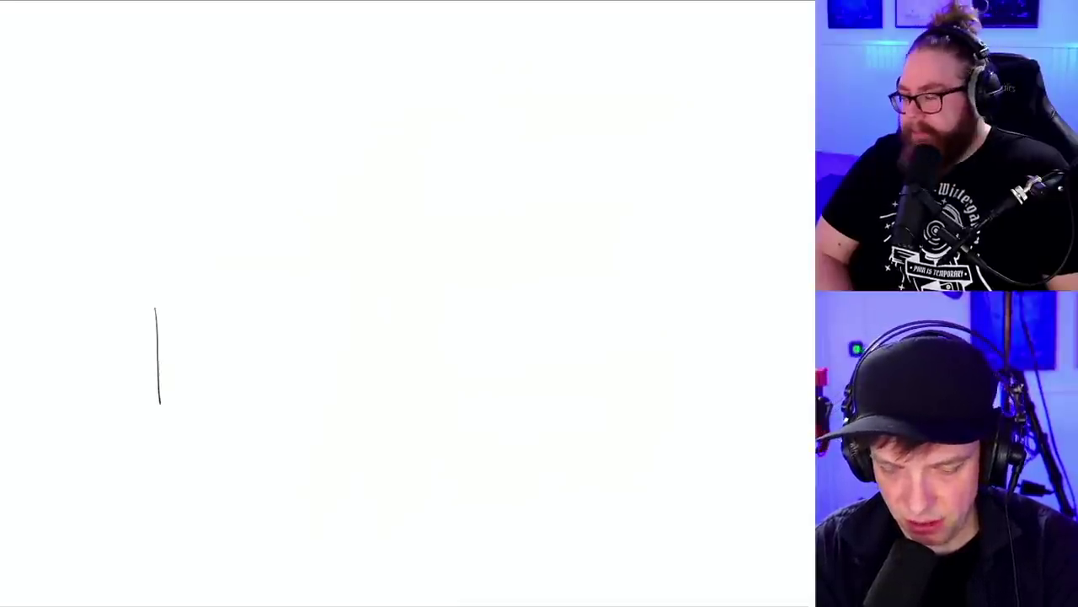
drag(154, 290, 159, 409)
mouse_move(155, 290)
mouse_down()
mouse_move(441, 301)
mouse_move(568, 320)
mouse_move(580, 401)
mouse_up()
mouse_move(168, 422)
mouse_down()
mouse_move(302, 402)
mouse_move(588, 391)
mouse_up()
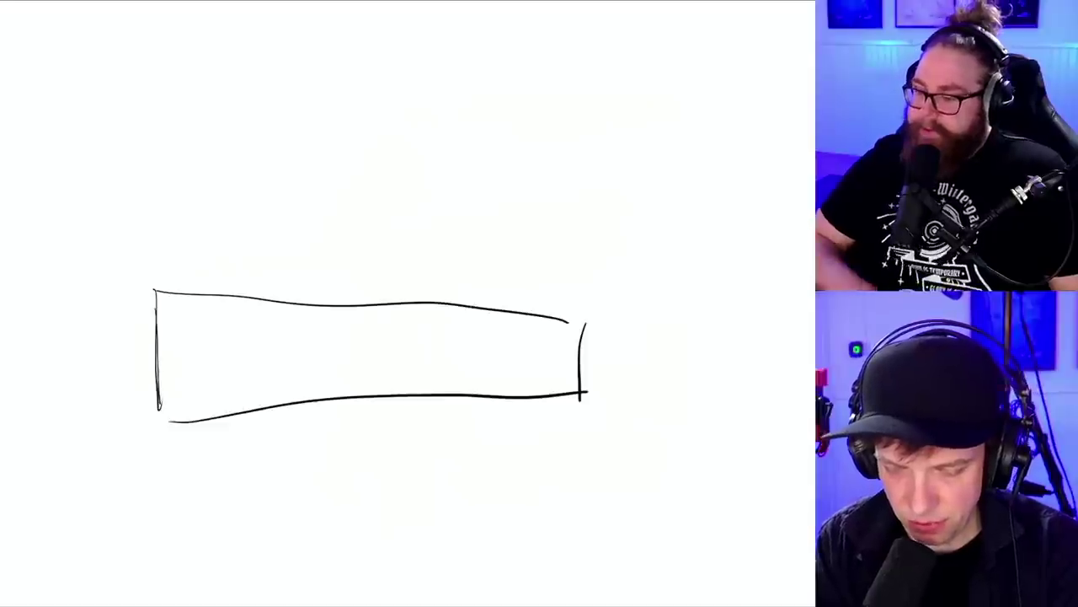
- Divide the tapering outline into individual vibraphone bars with roughly vertical strokes along its whole length
drag(187, 299, 187, 433)
drag(227, 296, 224, 404)
drag(261, 281, 242, 416)
drag(279, 297, 269, 387)
drag(302, 286, 287, 410)
mouse_move(319, 305)
mouse_down()
mouse_move(316, 391)
mouse_move(327, 408)
mouse_up()
drag(367, 293, 362, 388)
drag(390, 309, 382, 406)
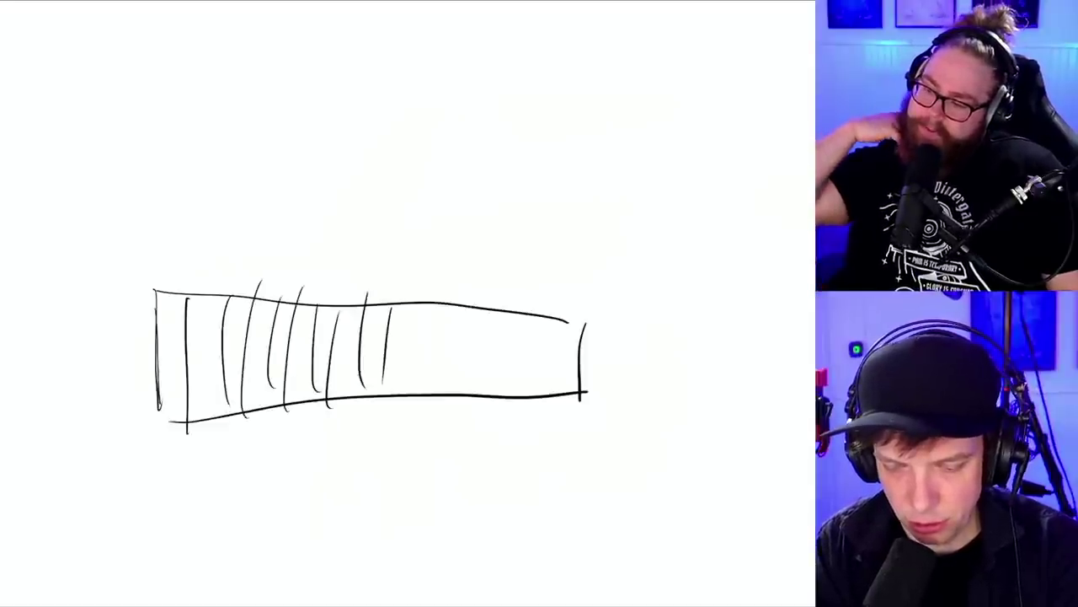
drag(426, 305, 414, 382)
mouse_move(446, 312)
mouse_down()
mouse_move(438, 389)
mouse_move(463, 393)
mouse_up()
mouse_move(490, 307)
mouse_down()
mouse_move(482, 389)
mouse_move(504, 389)
mouse_up()
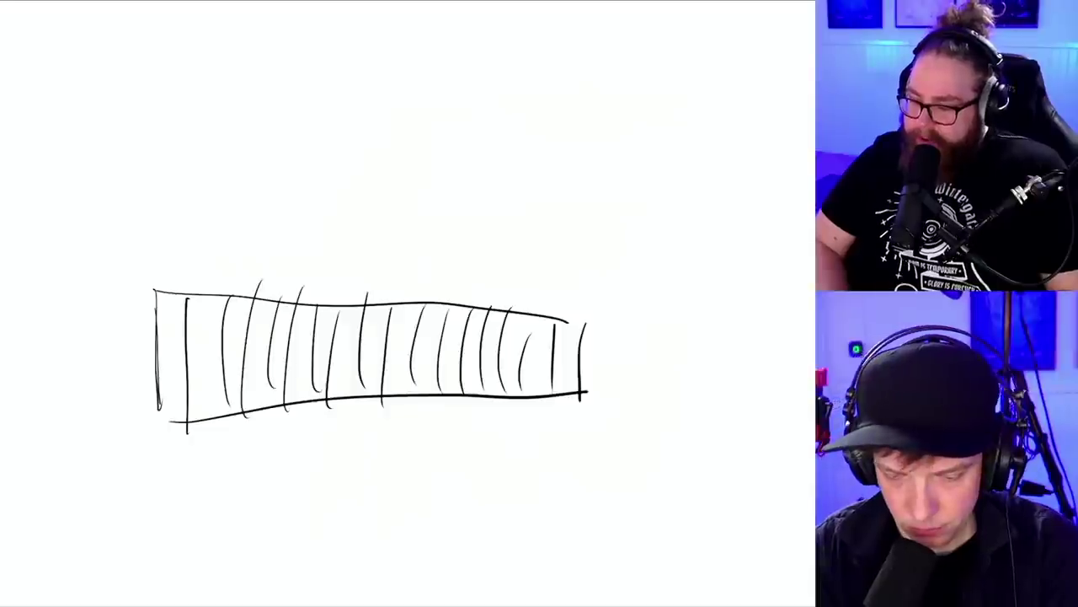
- Sketch the upper row of accidental bars above the main row in groups of two, three, two and two
mouse_move(167, 197)
mouse_down()
mouse_move(215, 318)
mouse_move(171, 198)
mouse_move(246, 318)
mouse_move(233, 200)
mouse_up()
mouse_move(315, 197)
mouse_down()
mouse_move(344, 199)
mouse_move(315, 197)
mouse_up()
mouse_move(342, 208)
mouse_down()
mouse_move(338, 298)
mouse_move(343, 207)
mouse_move(399, 271)
mouse_up()
drag(371, 217, 400, 309)
mouse_move(440, 215)
mouse_down()
mouse_move(463, 320)
mouse_move(441, 214)
mouse_move(472, 311)
mouse_move(485, 216)
mouse_move(550, 322)
mouse_move(540, 232)
mouse_move(582, 253)
mouse_up()
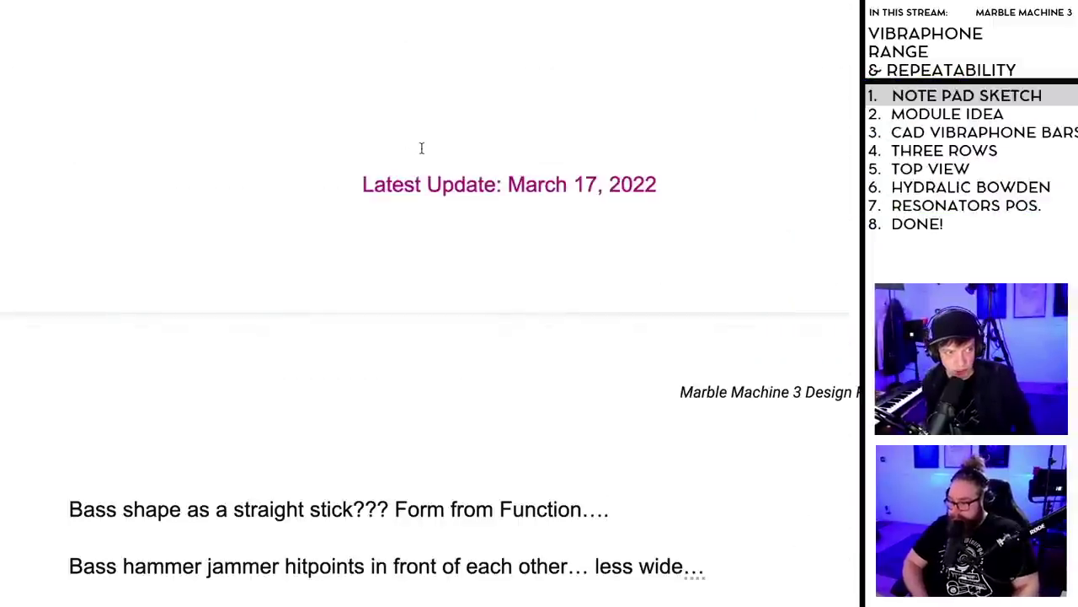
- In the Marble Machine 3 design document, change the full-scale vibraphone range under Dream Requirements to F3-F6
scroll(481, 368, up, 4)
scroll(463, 305, up, 10)
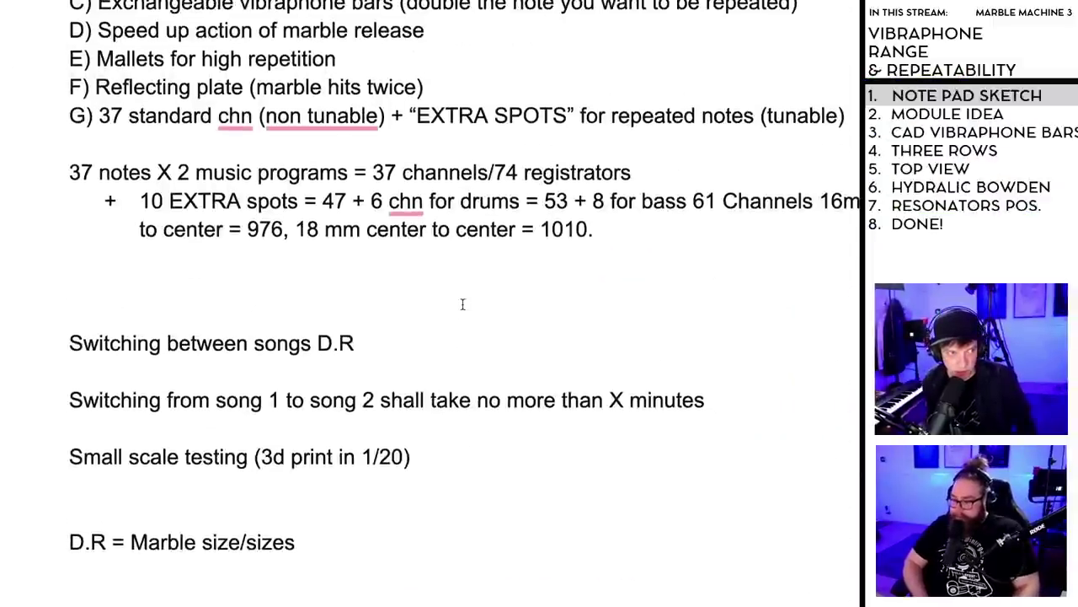
scroll(463, 303, up, 4)
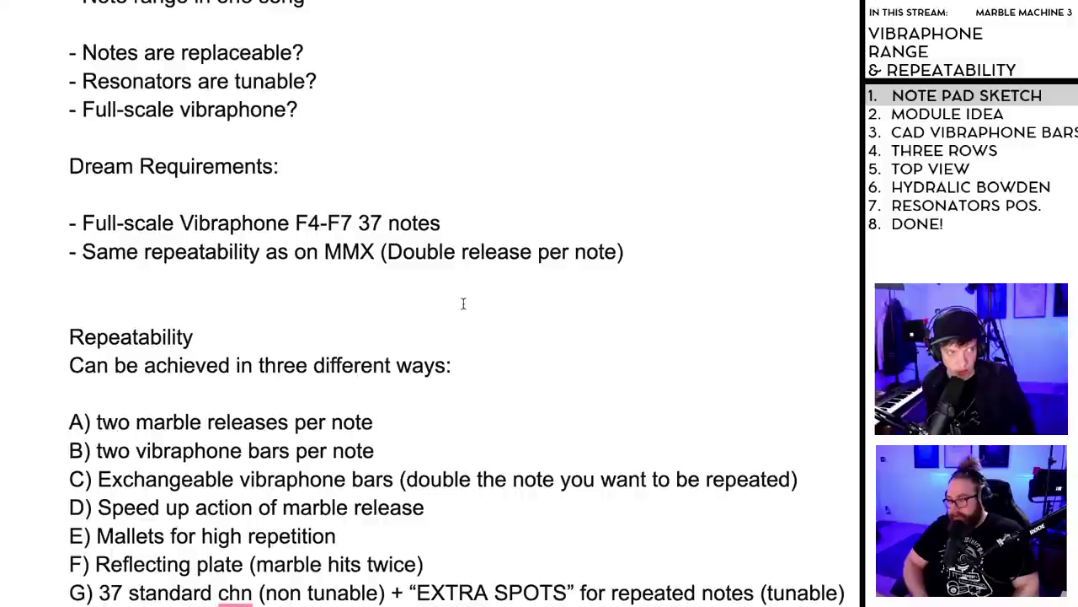
click(324, 224)
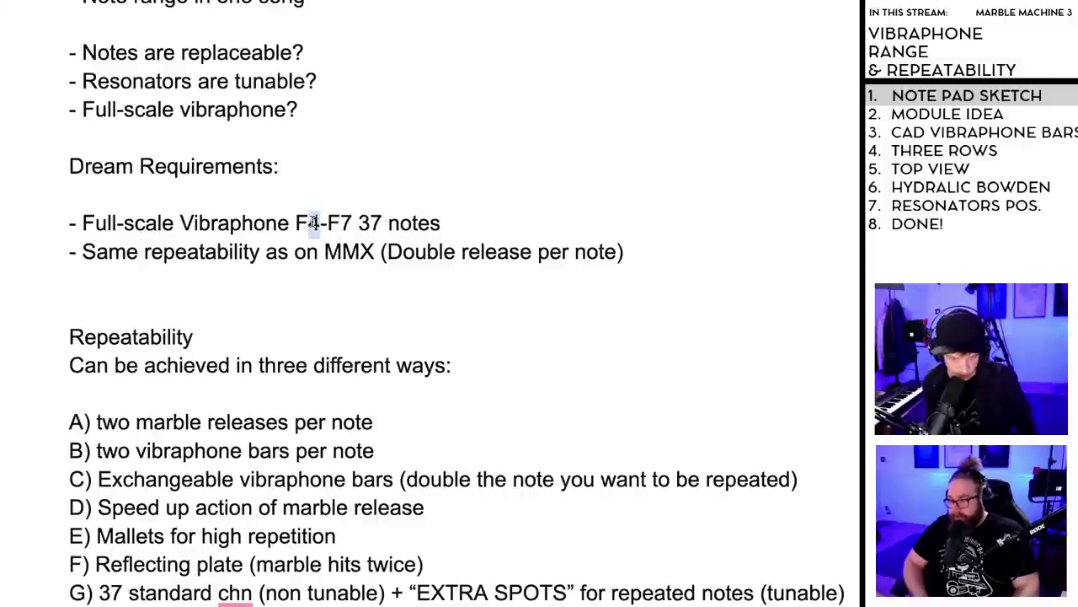
key(BackSpace)
text(3-F)
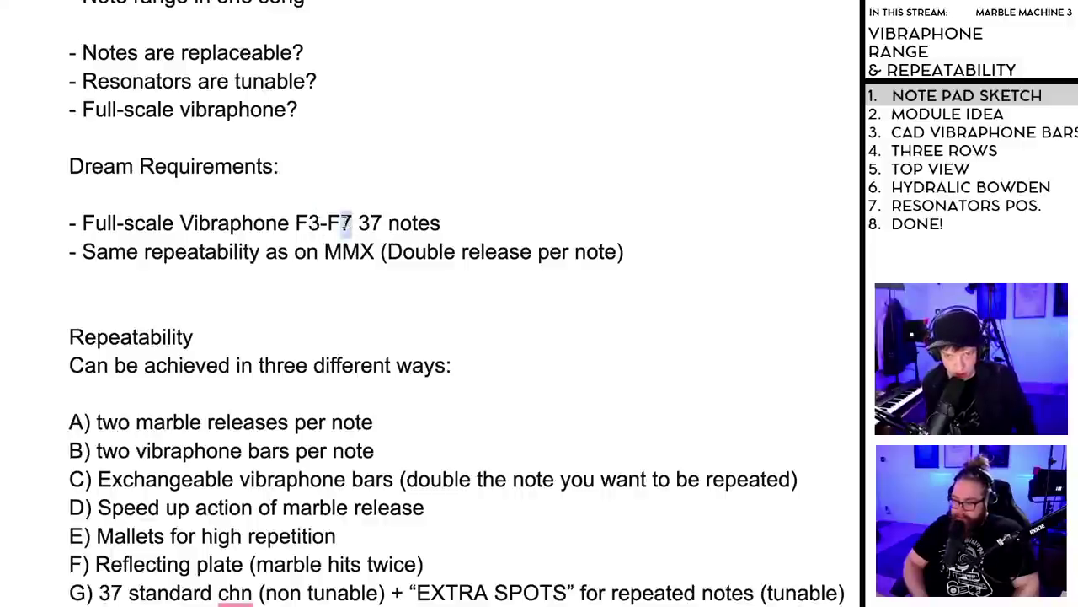
text(6)
click(535, 334)
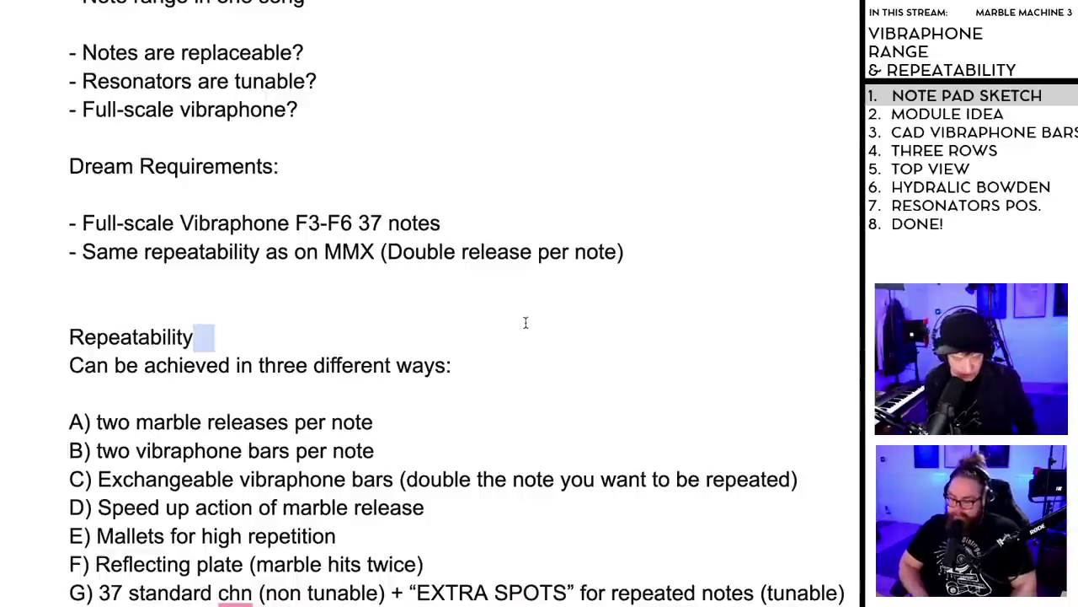
- Return to the Procreate sketch and outline a shorter third row beneath the middle of the main row
key(super+Tab)
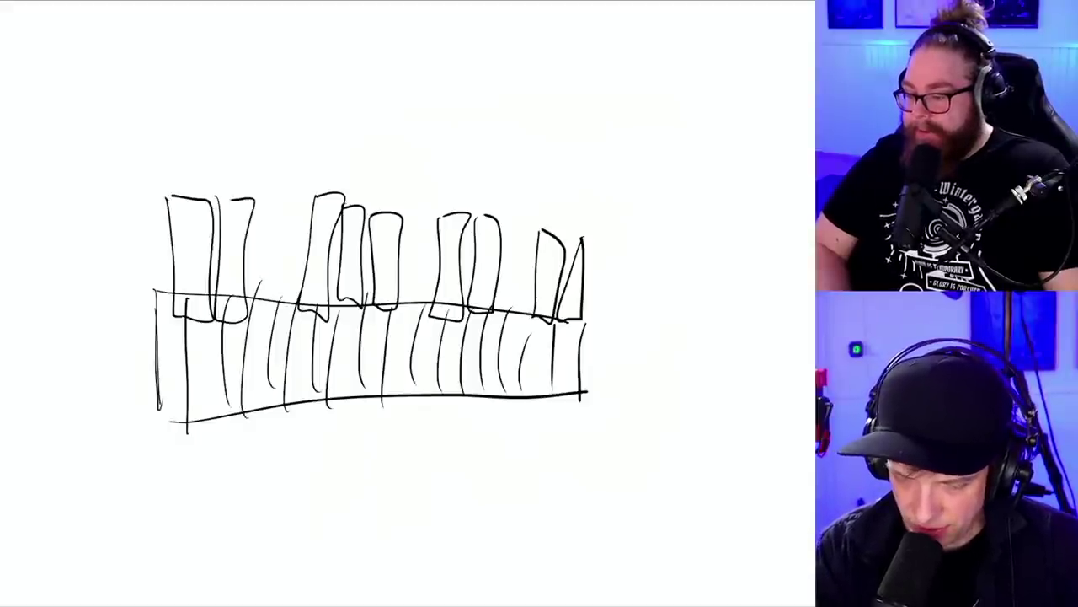
mouse_move(245, 376)
mouse_down()
mouse_move(249, 489)
mouse_move(490, 474)
mouse_up()
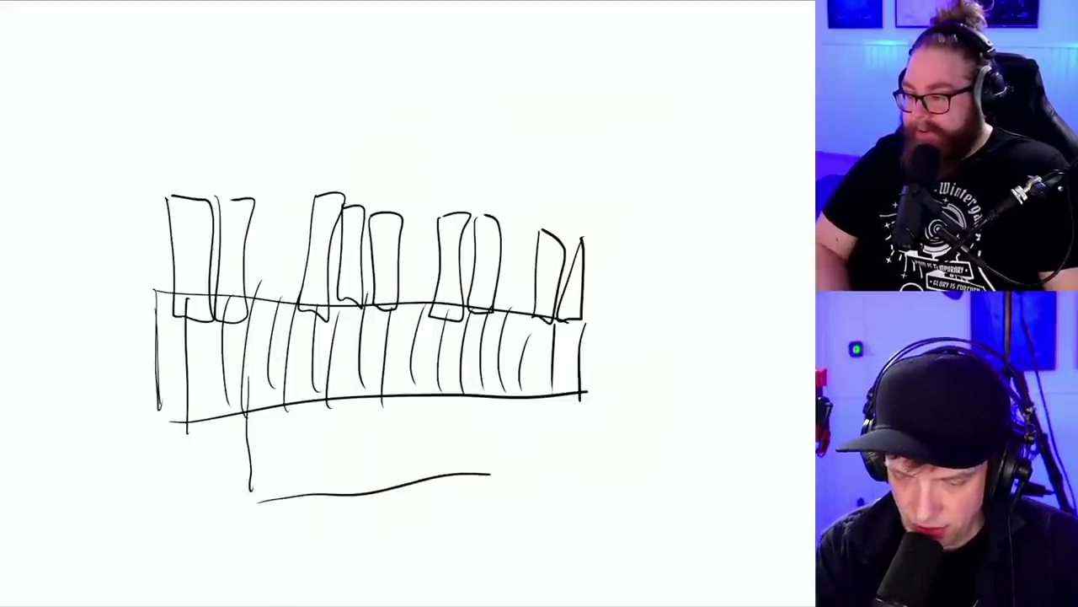
drag(493, 390, 490, 488)
mouse_move(248, 383)
mouse_down()
mouse_move(445, 375)
mouse_move(504, 384)
mouse_up()
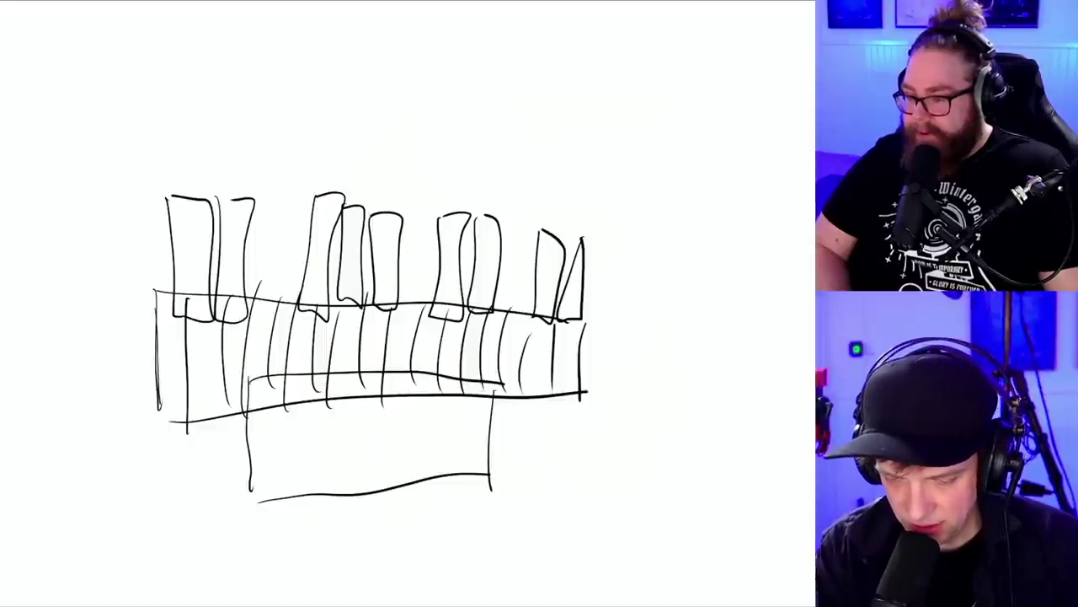
- Divide the third-row outline into eight bars with vertical strokes
drag(275, 381, 279, 504)
drag(311, 384, 309, 506)
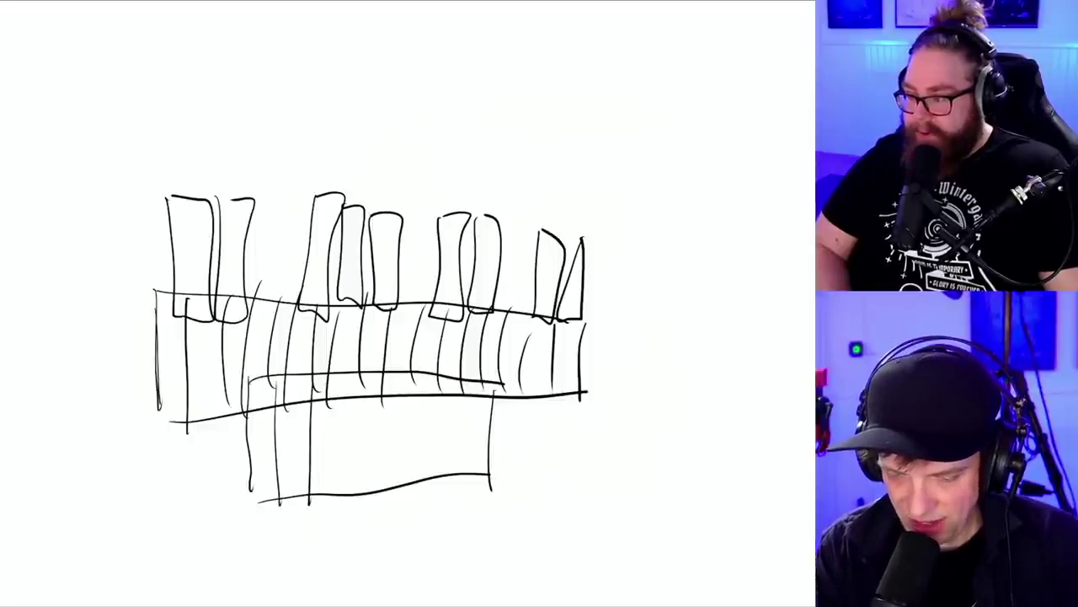
drag(346, 376, 342, 506)
mouse_move(380, 371)
mouse_down()
mouse_move(376, 499)
mouse_move(399, 497)
mouse_up()
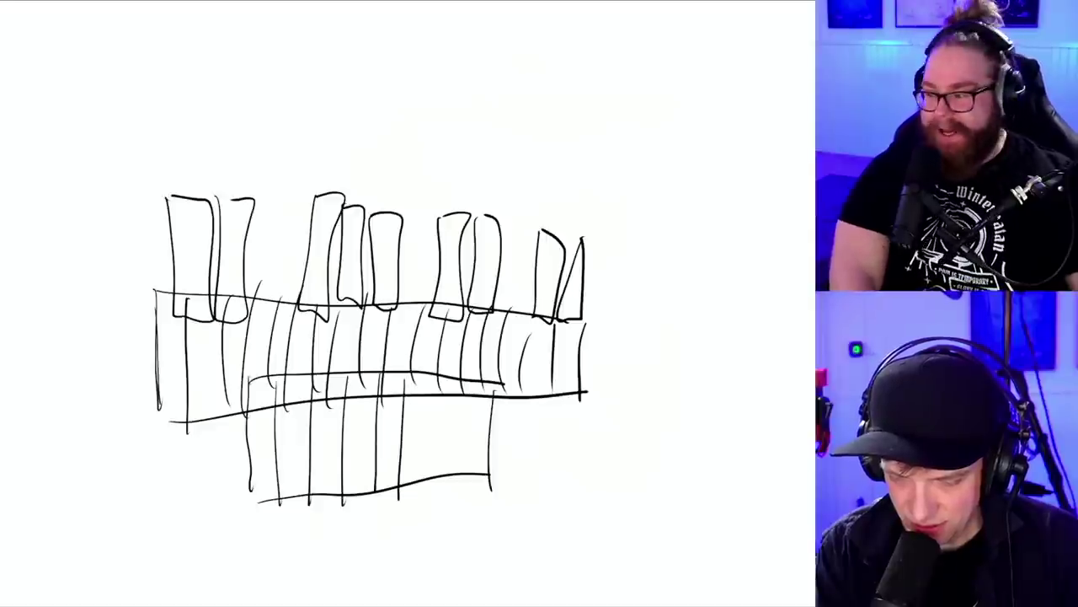
mouse_move(429, 396)
mouse_down()
mouse_move(424, 489)
mouse_move(456, 482)
mouse_up()
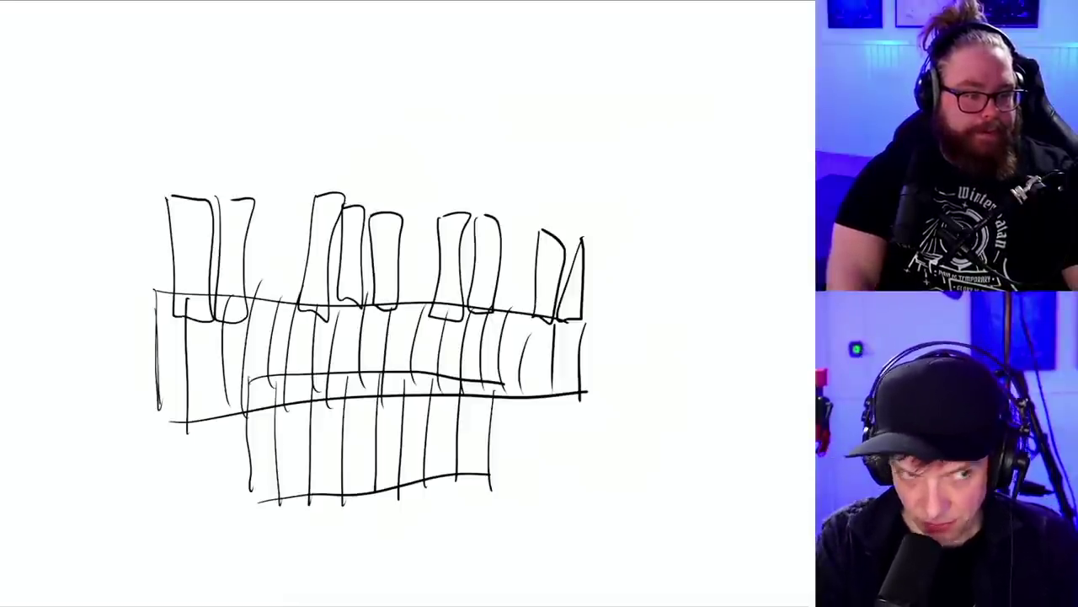
- Write the bar width note "⌀ = 40 mm" above the bars, with a large diameter symbol
mouse_move(127, 66)
mouse_down()
mouse_move(116, 172)
mouse_move(123, 72)
mouse_move(106, 158)
mouse_up()
mouse_move(197, 105)
mouse_down()
mouse_move(235, 101)
mouse_move(231, 113)
mouse_up()
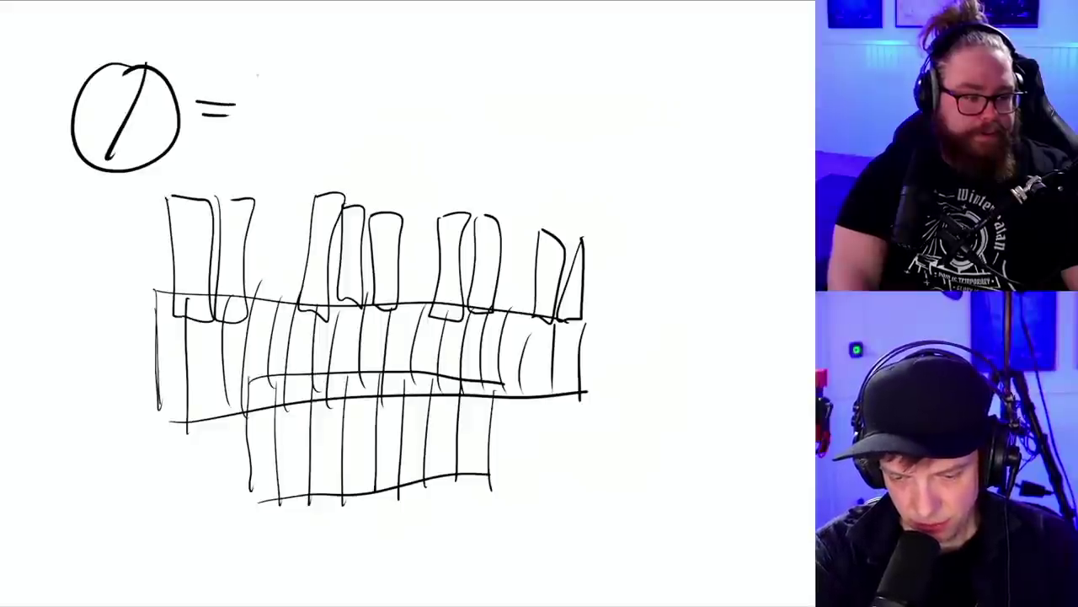
drag(263, 72, 279, 106)
drag(266, 79, 267, 131)
drag(291, 91, 290, 93)
mouse_move(318, 133)
mouse_down()
mouse_move(418, 109)
mouse_move(430, 134)
mouse_up()
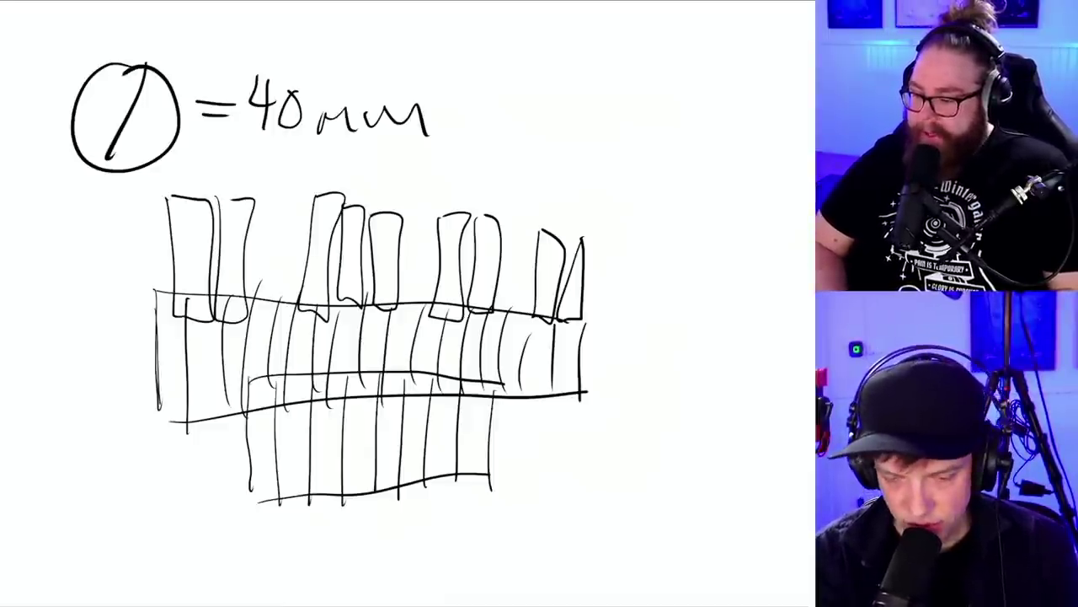
- Draw spacing brackets over the first two upper-row pairs of neighbouring bars and label each one 50
mouse_move(192, 192)
mouse_down()
mouse_move(192, 171)
mouse_move(236, 192)
mouse_up()
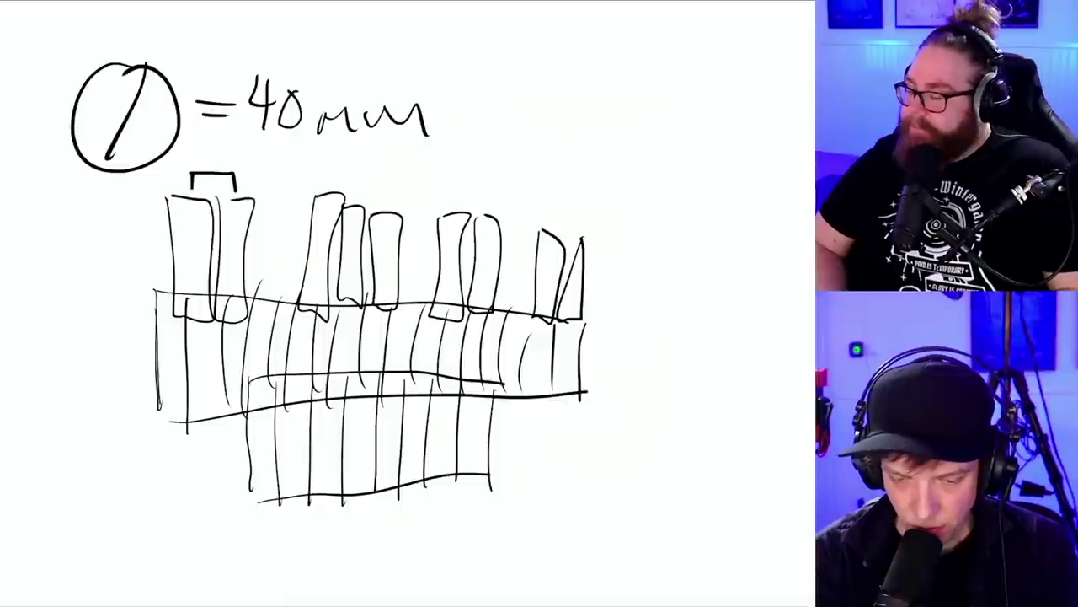
mouse_move(213, 152)
mouse_down()
mouse_move(209, 164)
mouse_move(222, 143)
mouse_up()
drag(232, 143, 231, 144)
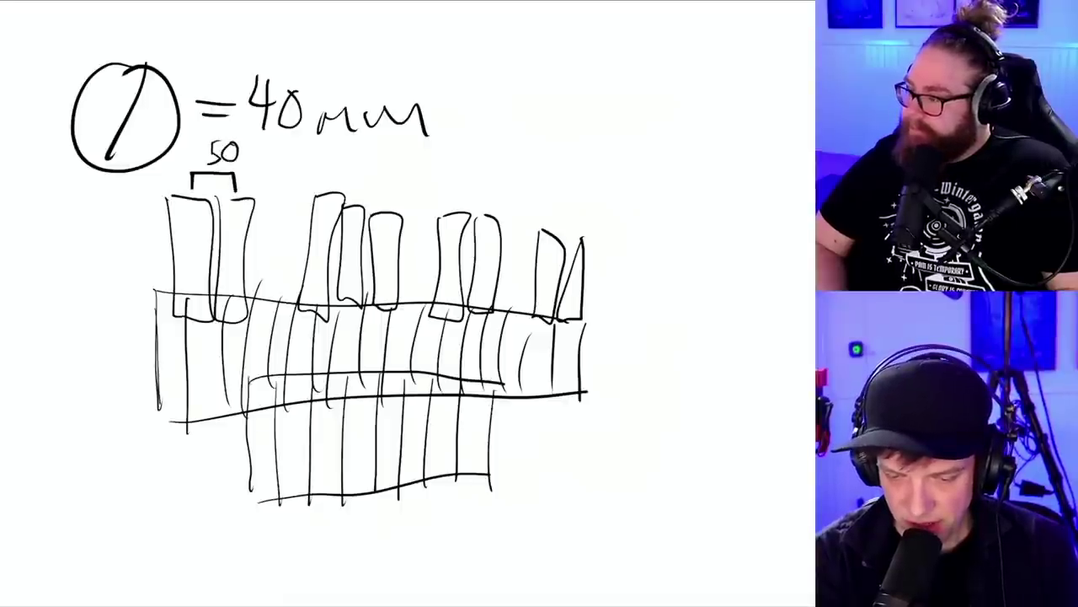
mouse_move(328, 187)
mouse_down()
mouse_move(359, 172)
mouse_move(361, 197)
mouse_up()
mouse_move(342, 149)
mouse_down()
mouse_move(350, 165)
mouse_move(337, 174)
mouse_up()
mouse_move(353, 150)
mouse_down()
mouse_move(364, 150)
mouse_move(354, 150)
mouse_up()
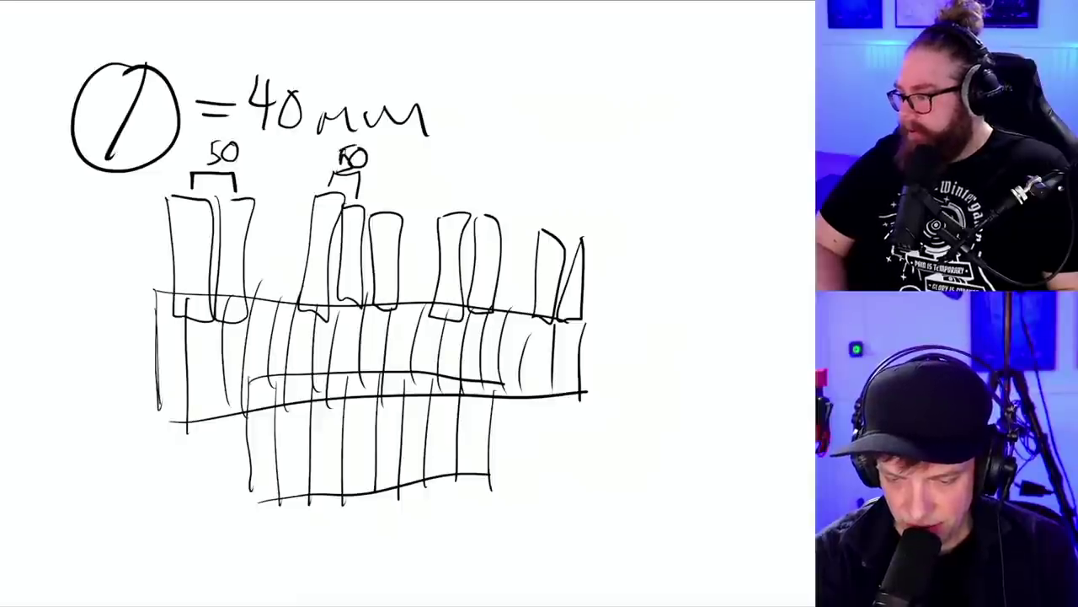
- Set the brush colour to red and draw a small circle on every bar of the upper row
key(c)
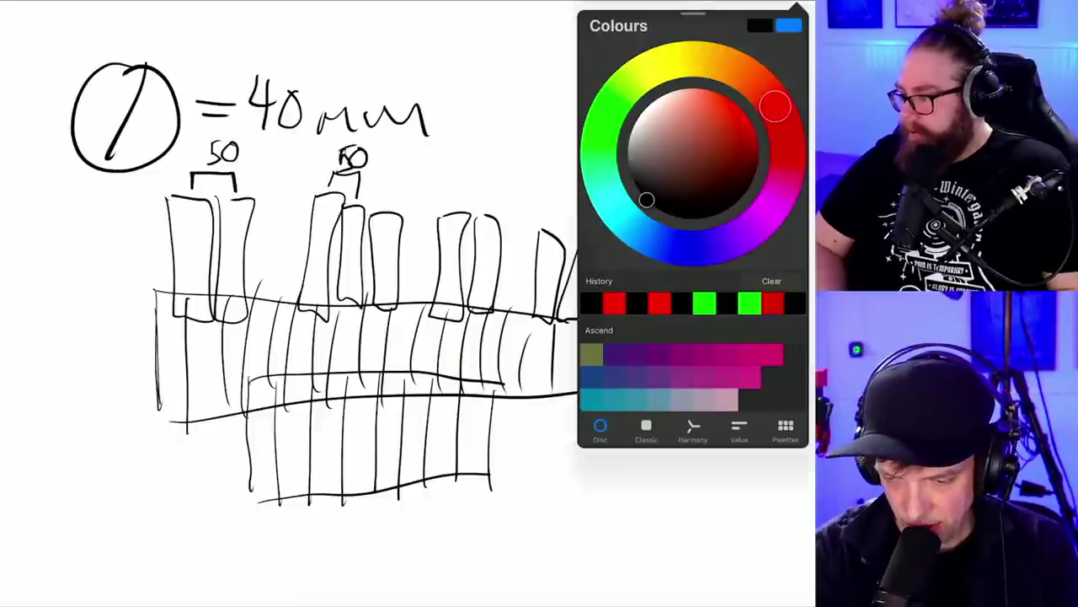
click(738, 117)
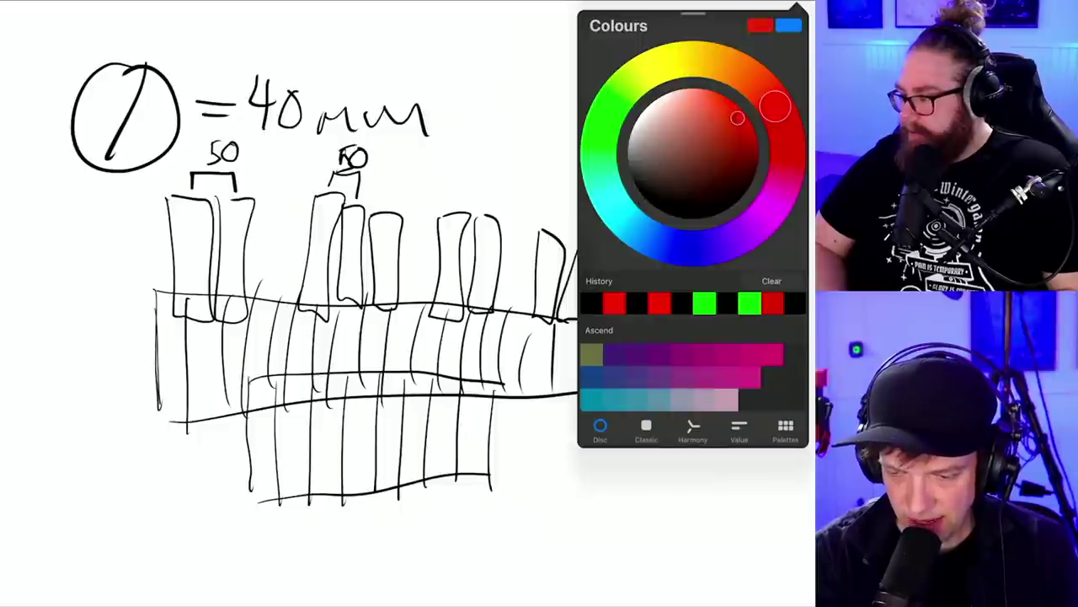
drag(776, 105, 782, 119)
key(c)
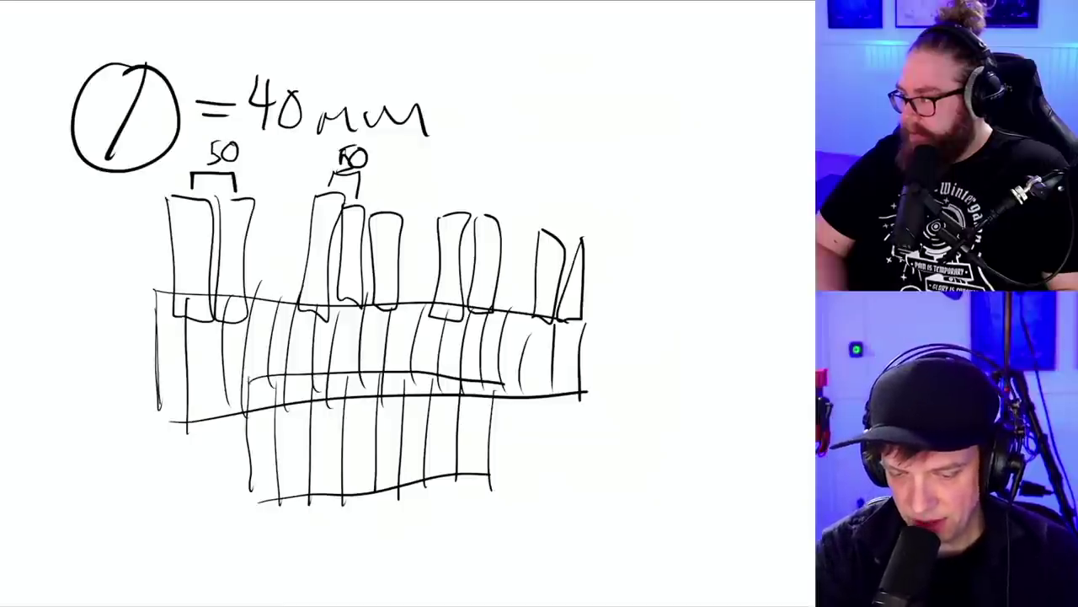
mouse_move(194, 245)
mouse_down()
mouse_move(188, 261)
mouse_move(195, 243)
mouse_move(229, 246)
mouse_up()
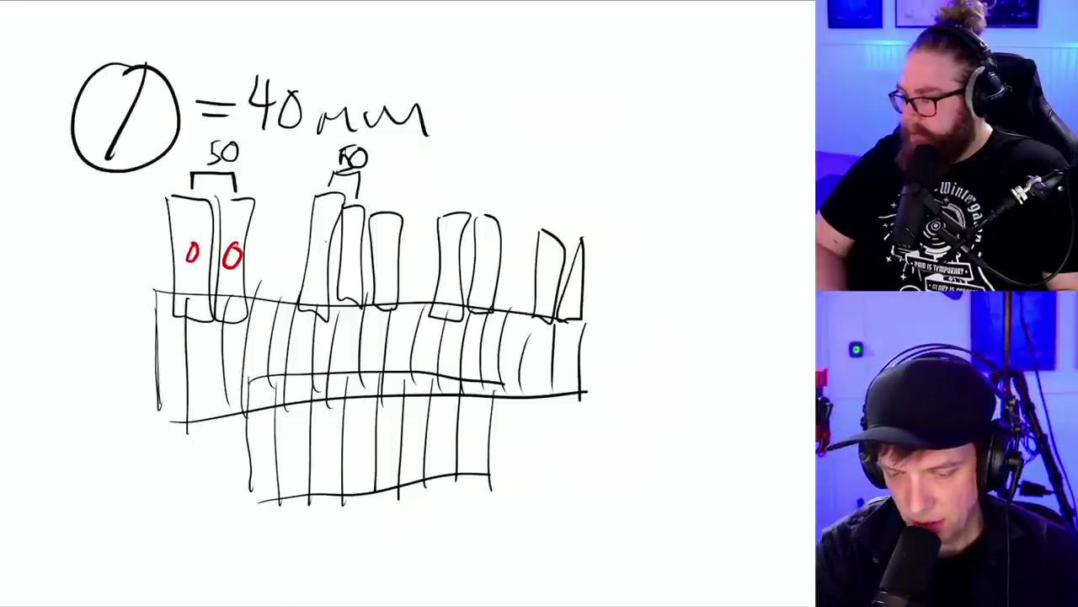
drag(321, 242, 385, 250)
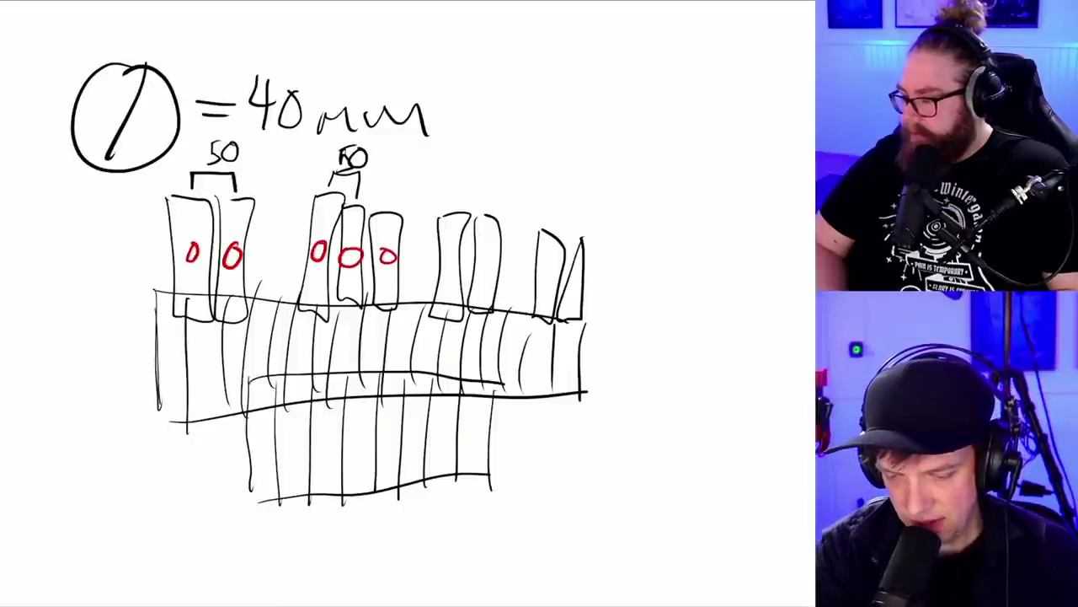
drag(451, 248, 484, 253)
drag(554, 260, 576, 268)
- Draw small red circles on every bar of the middle and lower rows
mouse_move(175, 348)
mouse_down()
mouse_move(253, 363)
mouse_move(263, 349)
mouse_up()
mouse_move(286, 347)
mouse_down()
mouse_move(278, 364)
mouse_move(283, 345)
mouse_up()
mouse_move(305, 345)
mouse_down()
mouse_move(300, 365)
mouse_move(305, 345)
mouse_up()
mouse_move(324, 346)
mouse_down()
mouse_move(319, 365)
mouse_move(323, 345)
mouse_move(351, 344)
mouse_move(570, 355)
mouse_up()
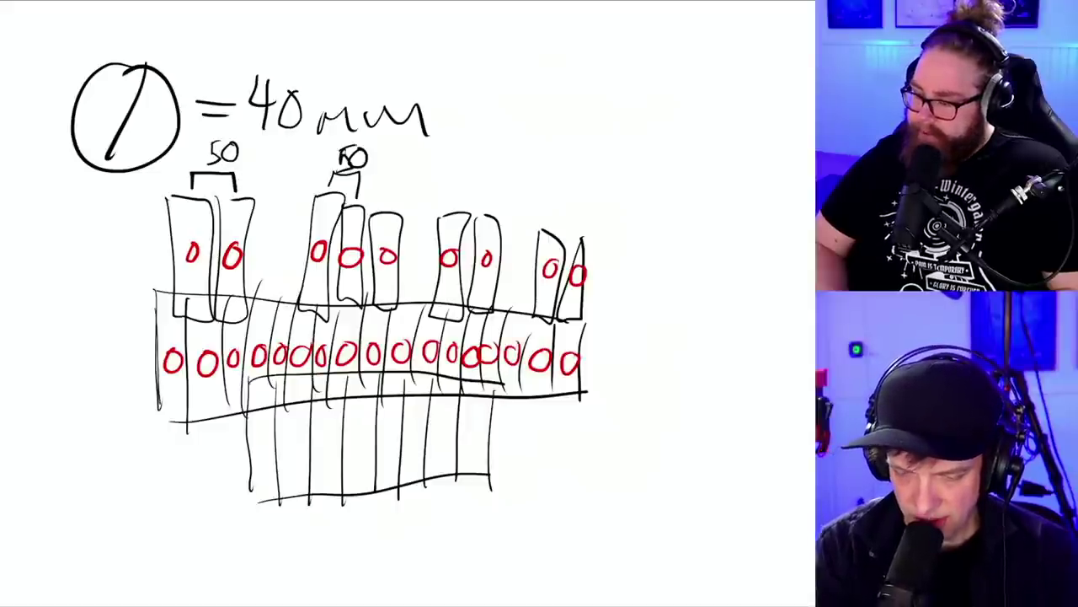
mouse_move(268, 440)
mouse_down()
mouse_move(257, 456)
mouse_move(264, 442)
mouse_move(393, 441)
mouse_move(468, 457)
mouse_move(475, 437)
mouse_up()
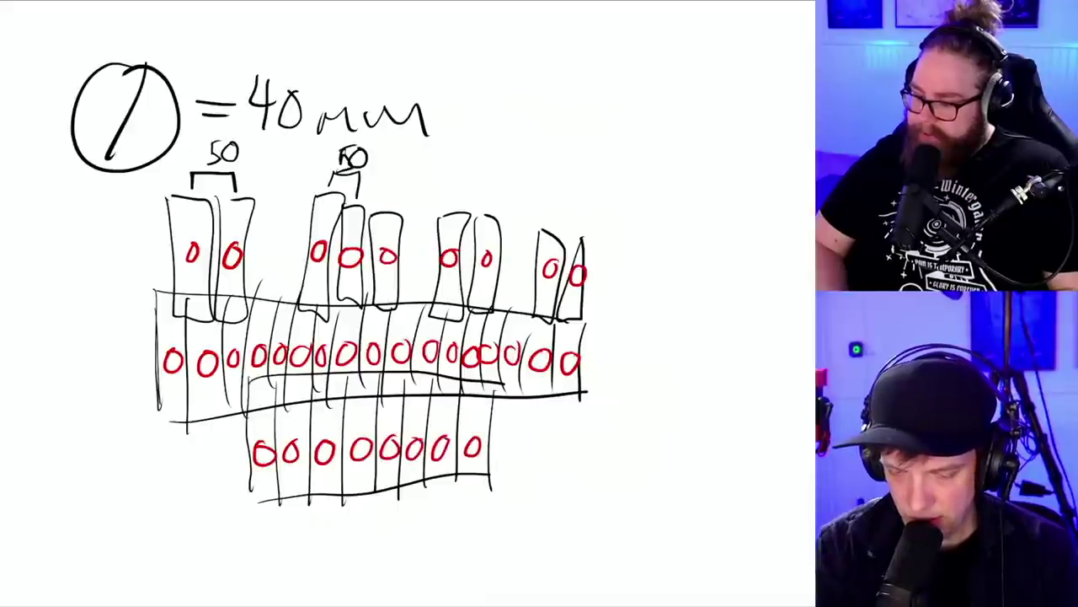
drag(162, 509, 189, 512)
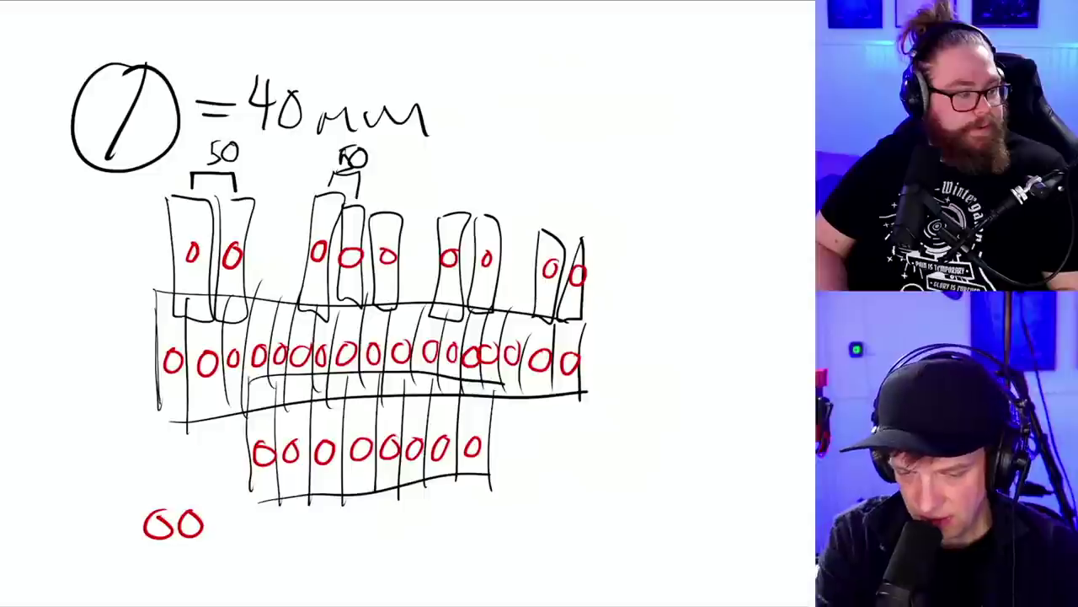
key(ctrl+z)
key(ctrl+z)
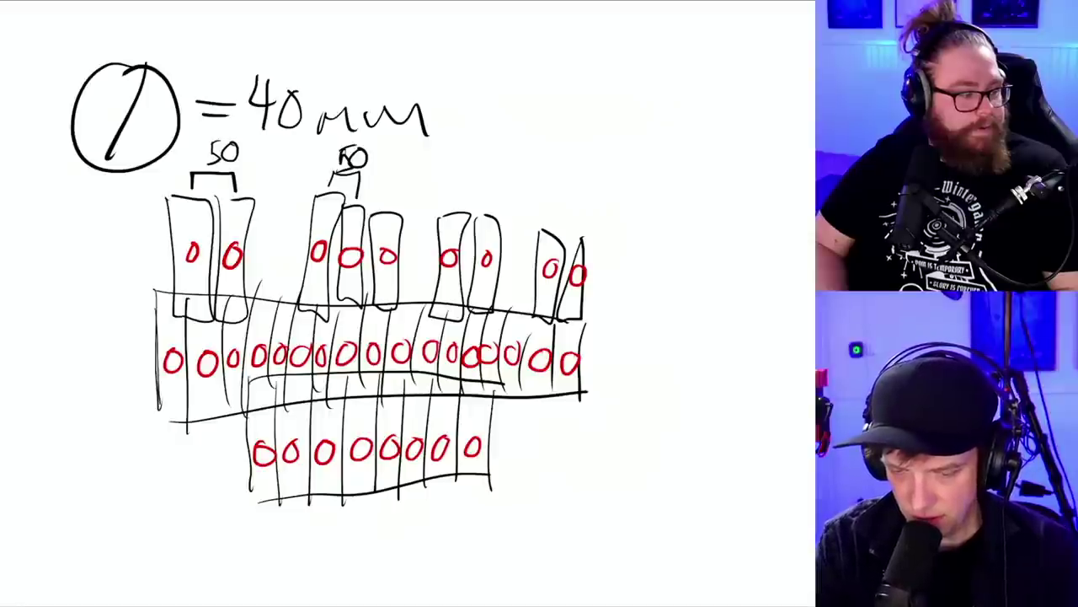
drag(341, 476, 305, 434)
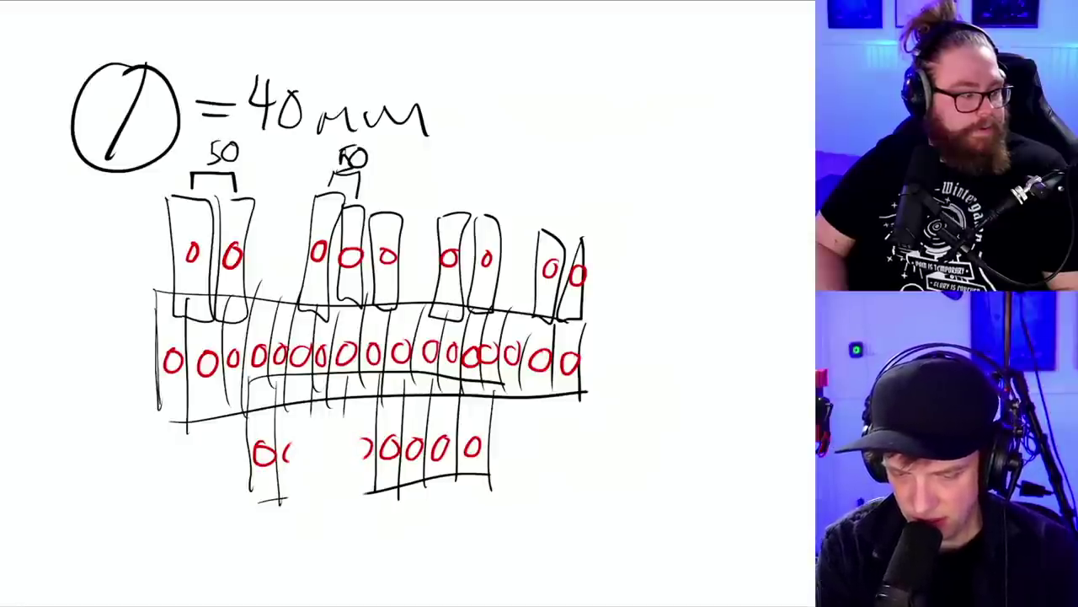
key(ctrl+z)
- Set the eraser size to 29 % and erase the third, fourth and fifth bars of the lower row
key(bracketleft)
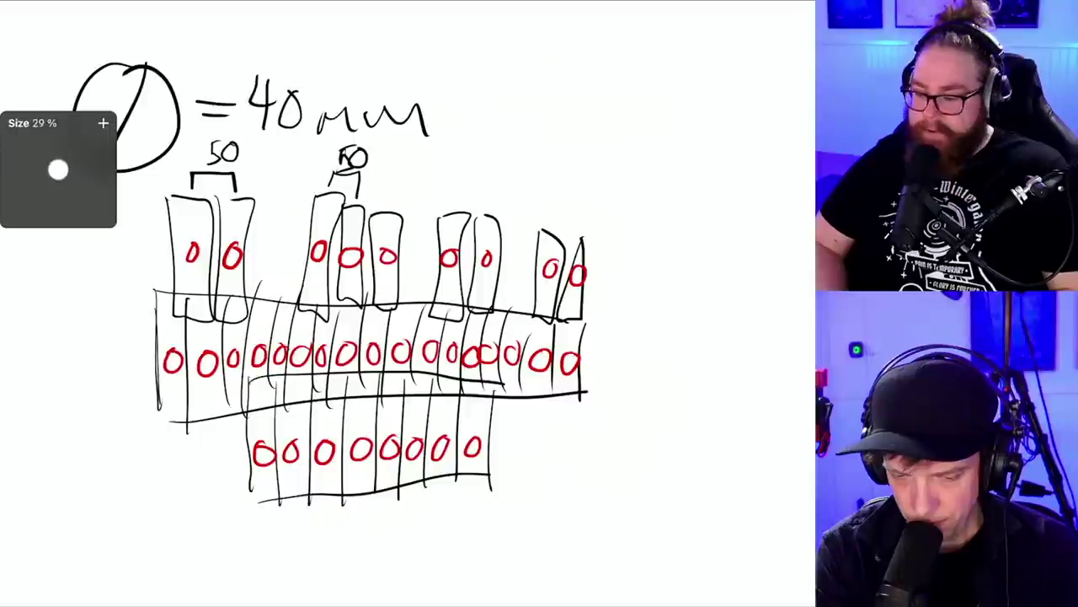
drag(327, 497, 328, 376)
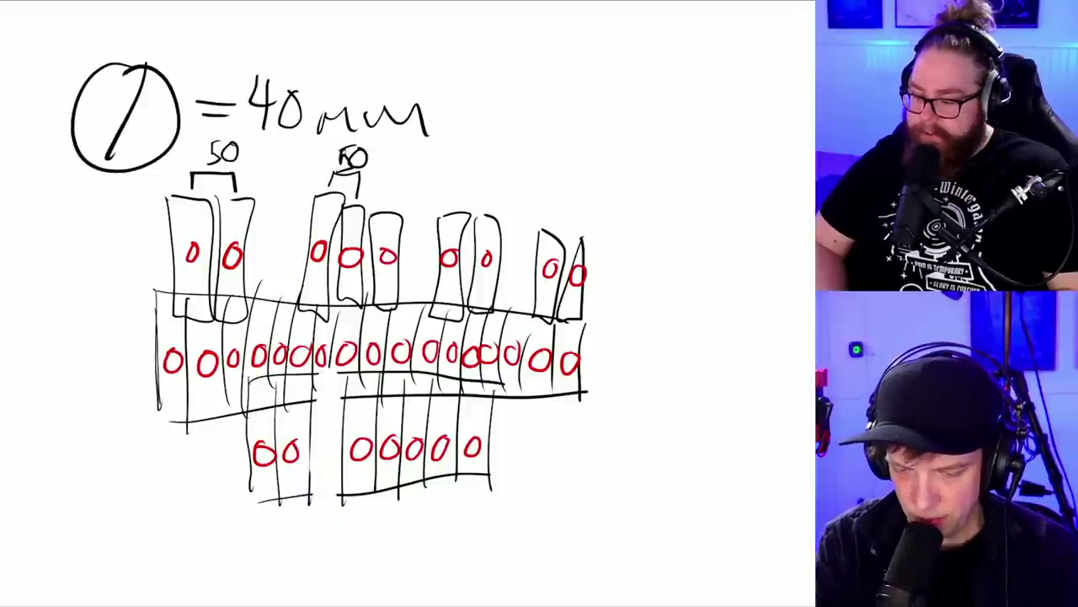
mouse_move(391, 396)
mouse_down()
mouse_move(389, 455)
mouse_move(402, 472)
mouse_move(367, 450)
mouse_move(344, 502)
mouse_up()
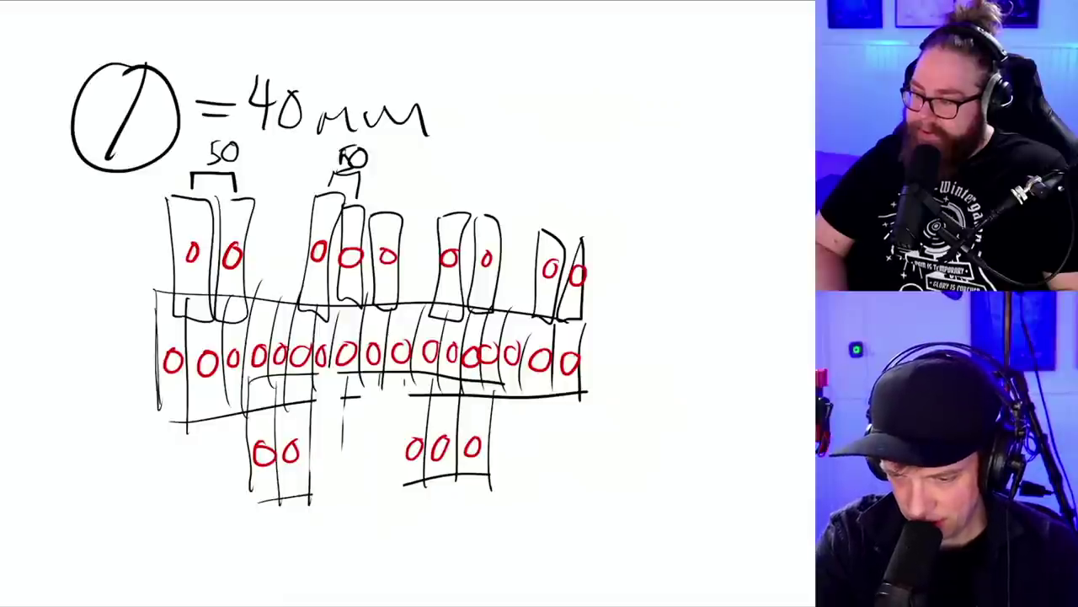
- Set the brush colour to black, redraw the left edge of the three-bar lower group, and draw a separate bar under each end of the middle row
click(796, 5)
click(645, 197)
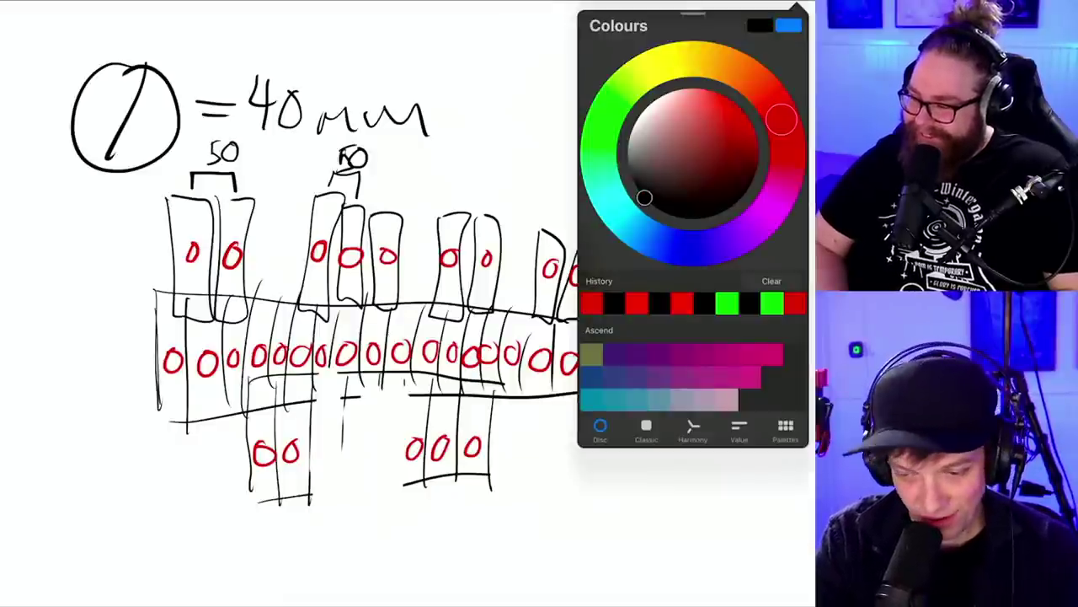
click(797, 7)
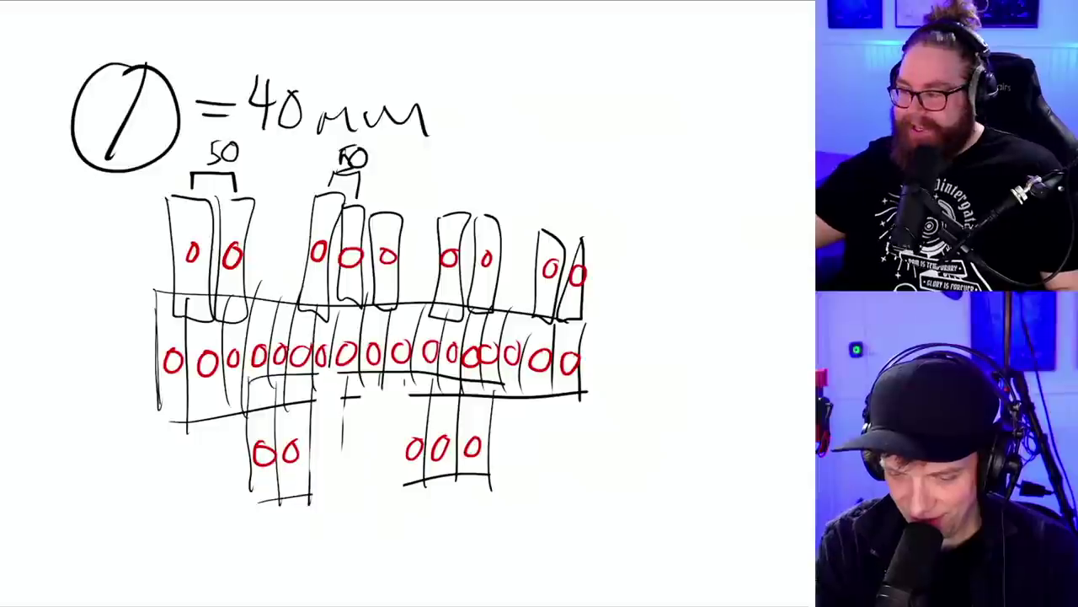
drag(402, 399, 397, 492)
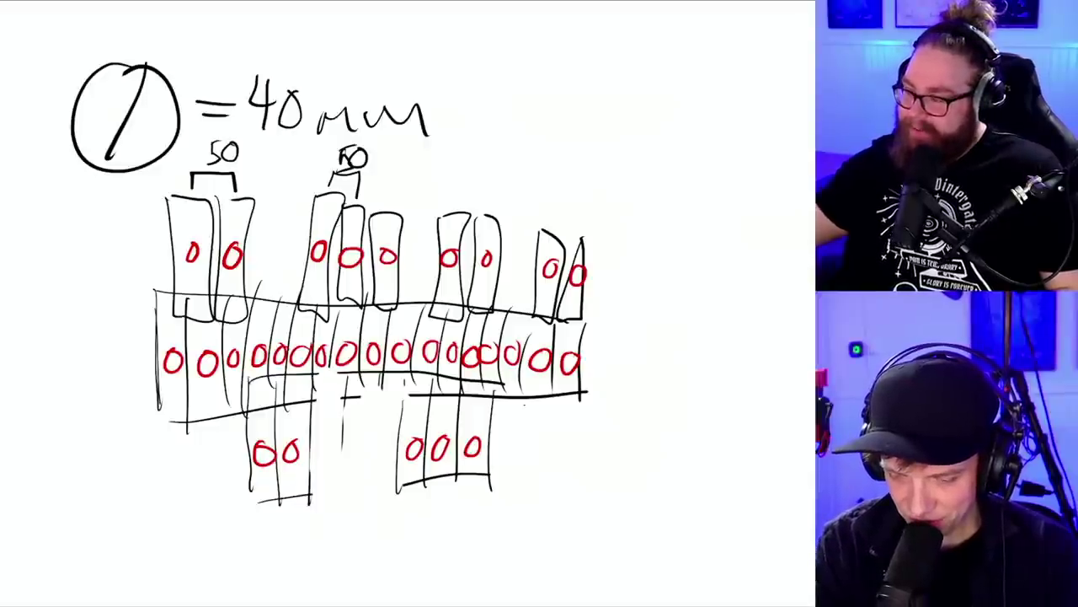
mouse_move(551, 402)
mouse_down()
mouse_move(571, 496)
mouse_move(562, 401)
mouse_up()
mouse_move(176, 422)
mouse_down()
mouse_move(184, 516)
mouse_move(187, 414)
mouse_move(208, 472)
mouse_move(178, 406)
mouse_up()
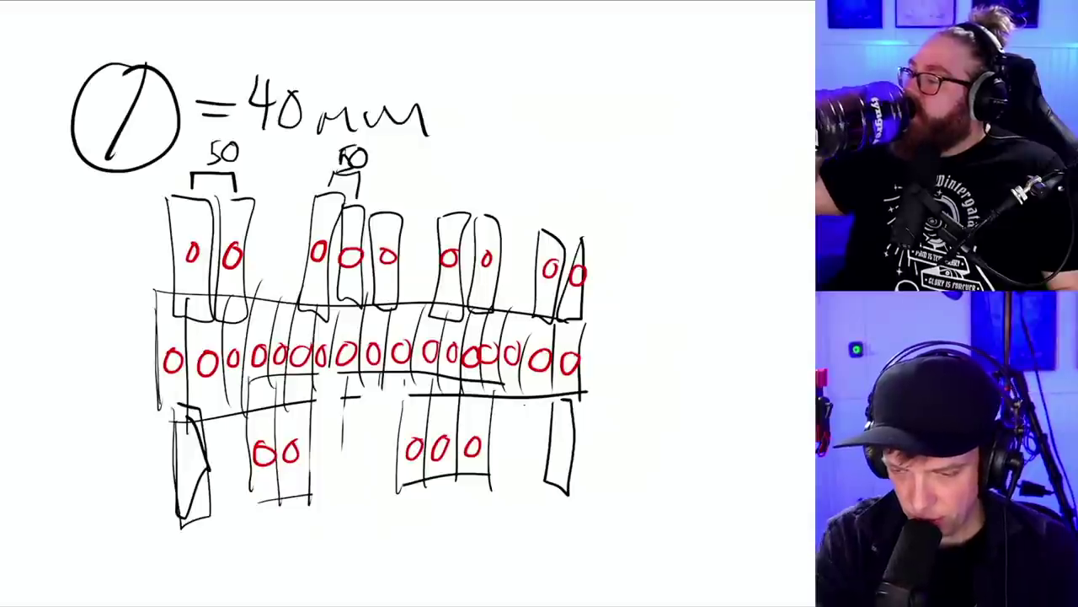
- Set the brush colour to red and draw a small circle on each of the two separate outer bars of the lower row
key(c)
drag(684, 162, 749, 118)
key(c)
mouse_move(190, 449)
mouse_down()
mouse_move(200, 455)
mouse_move(191, 449)
mouse_up()
mouse_move(563, 432)
mouse_down()
mouse_move(555, 455)
mouse_move(564, 433)
mouse_up()
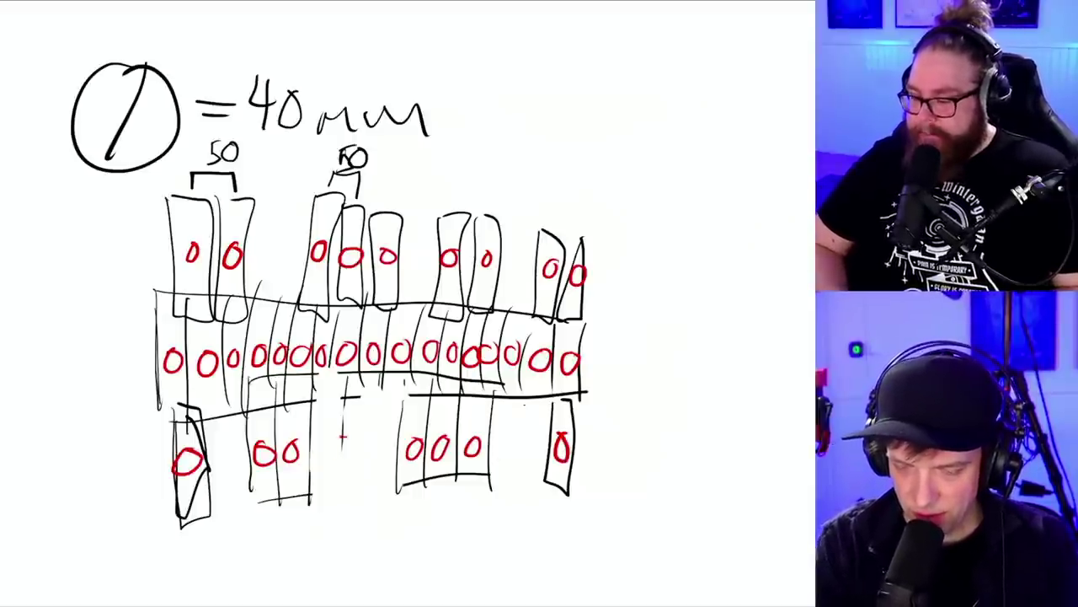
- Add red circles in the lower row's gaps, and extend the middle row with four and the lower row with five red circles to the left
drag(345, 434, 374, 436)
drag(511, 433, 532, 433)
mouse_move(154, 448)
mouse_down()
mouse_move(151, 479)
mouse_move(155, 449)
mouse_up()
drag(233, 444, 236, 442)
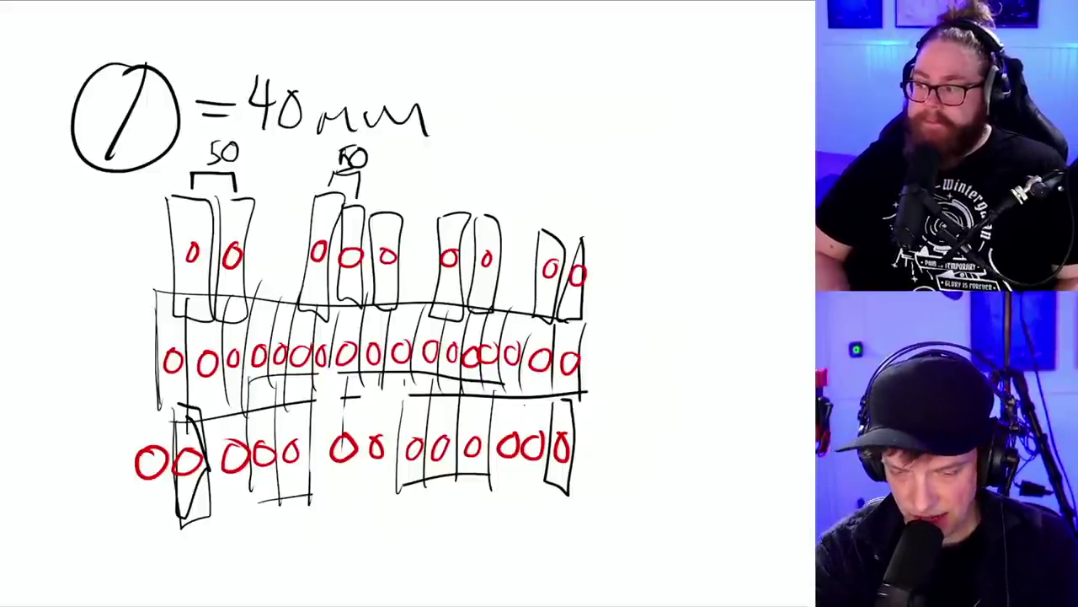
mouse_move(75, 345)
mouse_down()
mouse_move(55, 358)
mouse_move(73, 347)
mouse_move(144, 350)
mouse_up()
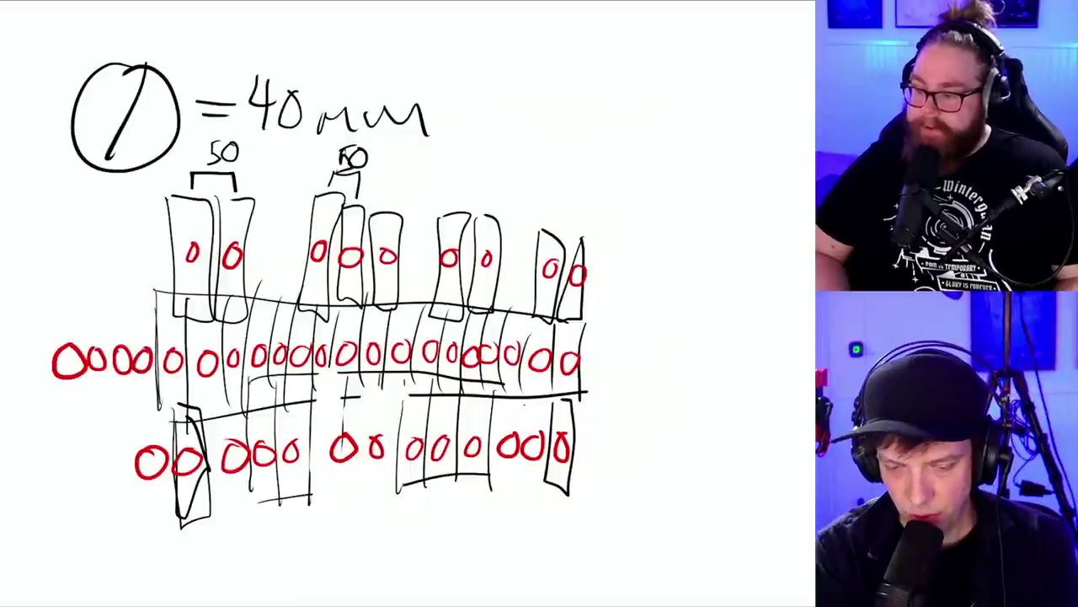
drag(45, 445, 123, 438)
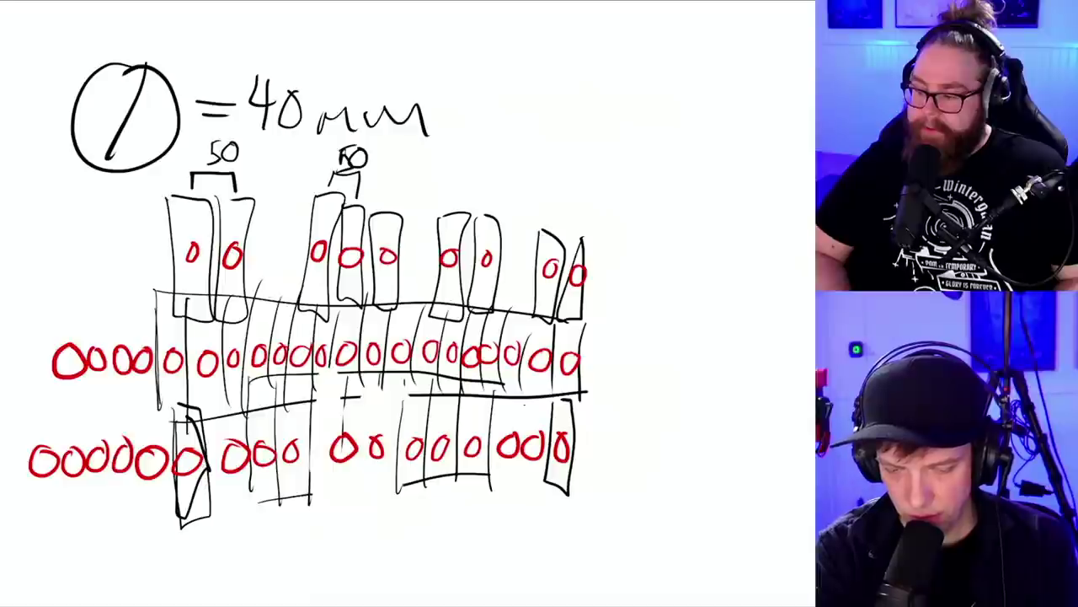
- Set the brush colour to green, ring the red circles in the lower row's rightmost gap and label them "HH" with a leader line
key(c)
click(772, 303)
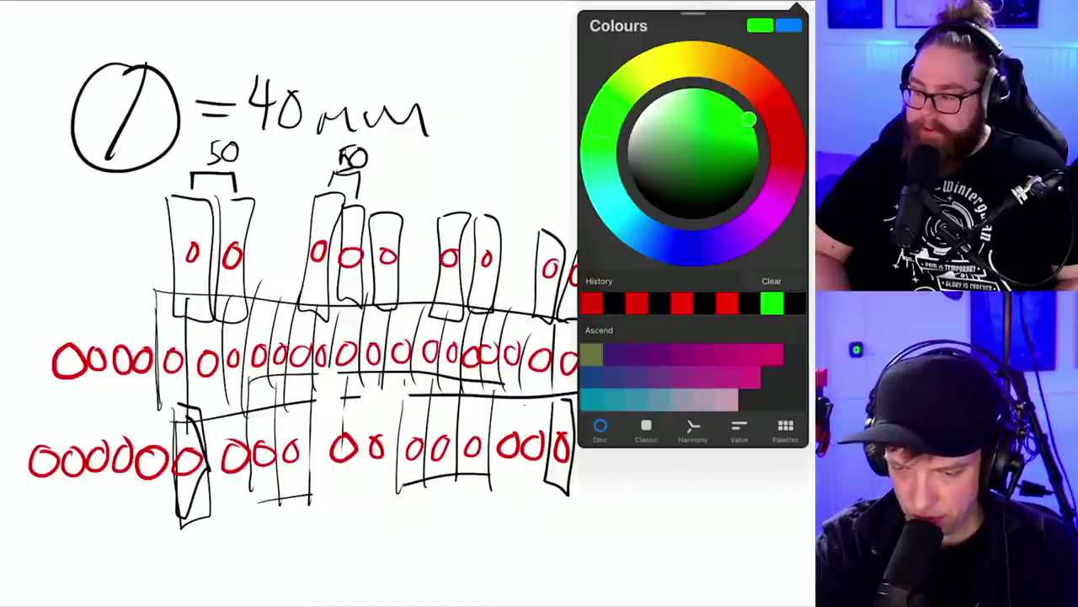
key(c)
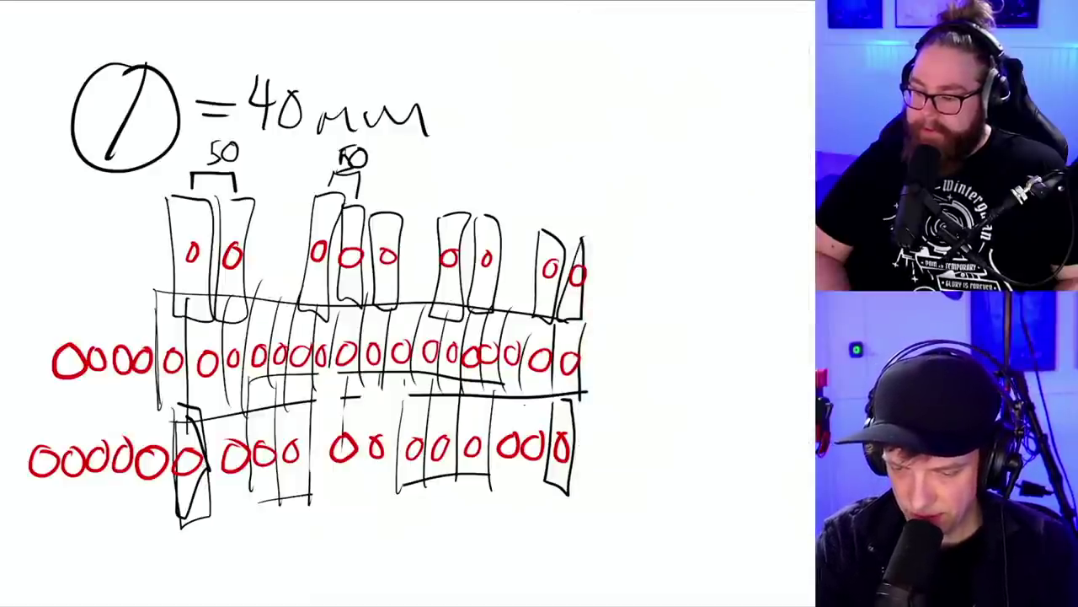
drag(539, 410, 665, 355)
drag(689, 312, 686, 371)
mouse_move(714, 317)
mouse_down()
mouse_move(713, 363)
mouse_move(718, 342)
mouse_up()
mouse_move(735, 318)
mouse_down()
mouse_move(734, 363)
mouse_move(746, 352)
mouse_up()
drag(735, 344, 759, 340)
- Ring the two red circles in the lower row's middle gap in green and label them "SNR" with a leader line
mouse_move(349, 463)
mouse_down()
mouse_move(529, 524)
mouse_move(530, 546)
mouse_up()
mouse_move(569, 519)
mouse_down()
mouse_move(570, 541)
mouse_move(598, 514)
mouse_up()
mouse_move(612, 524)
mouse_down()
mouse_move(614, 547)
mouse_move(638, 556)
mouse_up()
mouse_move(367, 412)
mouse_down()
mouse_move(362, 489)
mouse_move(389, 416)
mouse_up()
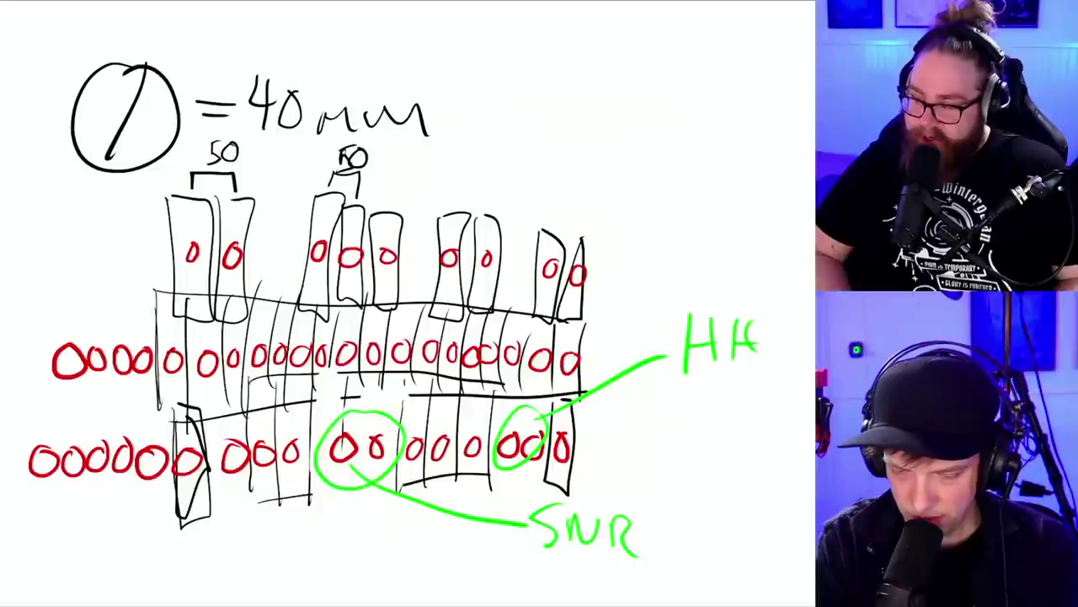
- Ring the red circle in the lower row's left gap in green and label it "KKK" with a leader line
mouse_move(213, 482)
mouse_down()
mouse_move(346, 535)
mouse_move(365, 556)
mouse_move(386, 553)
mouse_up()
mouse_move(395, 527)
mouse_down()
mouse_move(396, 553)
mouse_move(420, 554)
mouse_up()
mouse_move(426, 537)
mouse_down()
mouse_move(426, 561)
mouse_move(448, 557)
mouse_up()
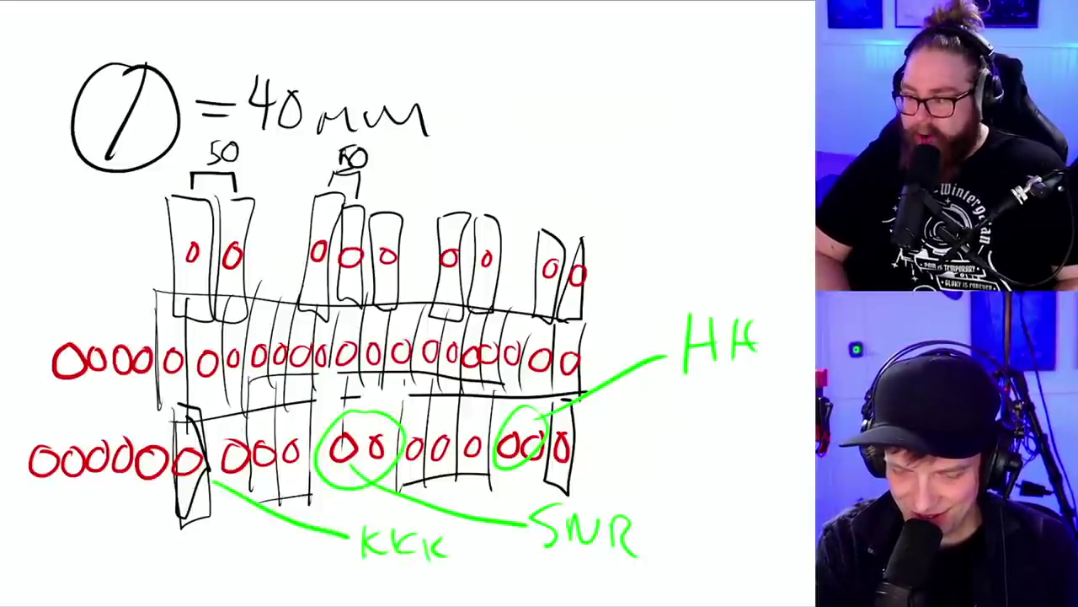
drag(243, 424, 266, 447)
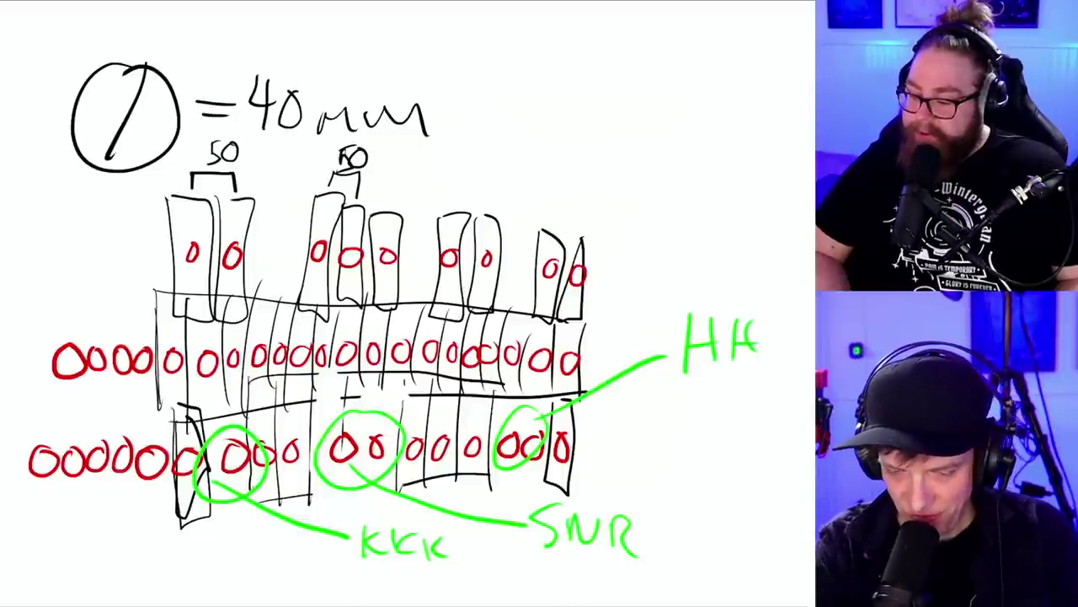
- Ring the extra red circles left of the middle and lower rows in green and label them "BASS" with a leader line
mouse_move(79, 329)
mouse_down()
mouse_move(126, 338)
mouse_move(81, 312)
mouse_move(67, 210)
mouse_move(34, 222)
mouse_up()
drag(27, 180, 42, 226)
mouse_move(79, 182)
mouse_down()
mouse_move(68, 224)
mouse_move(92, 216)
mouse_up()
drag(106, 177, 93, 221)
drag(129, 182, 110, 226)
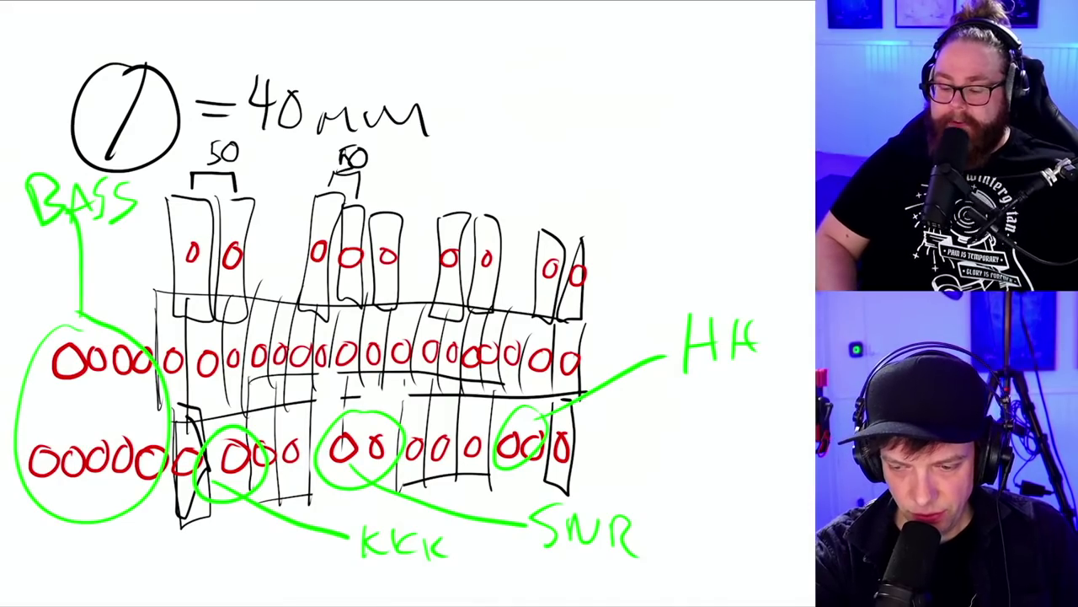
- Set the brush colour to black and draw a dashed diagonal line above the upper row, sloping down towards the "HH" label
click(760, 24)
click(640, 191)
click(760, 24)
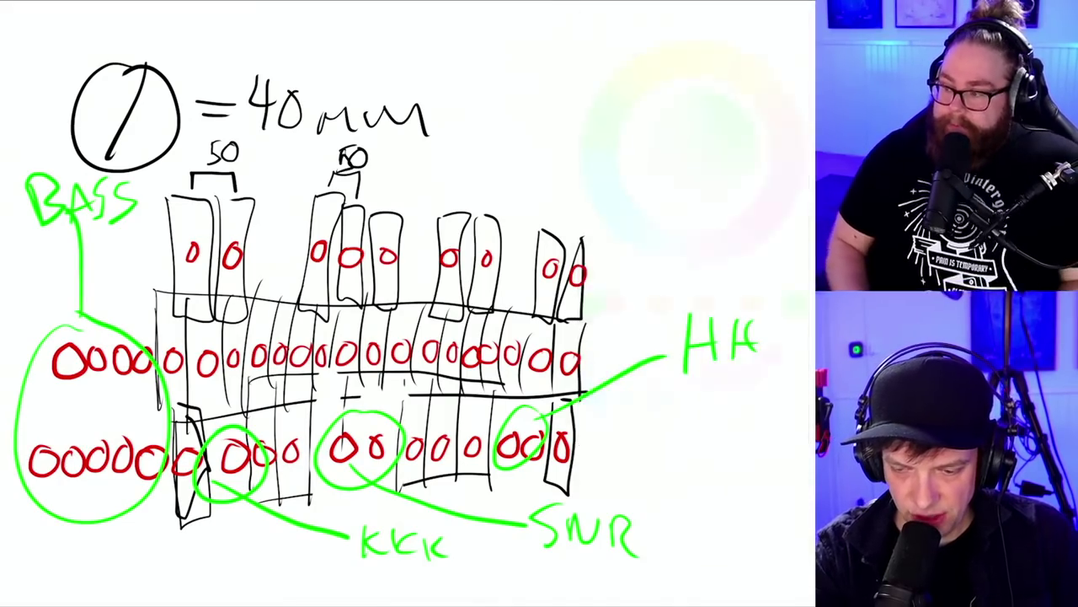
scroll(404, 337, up, 2)
scroll(407, 303, up, 3)
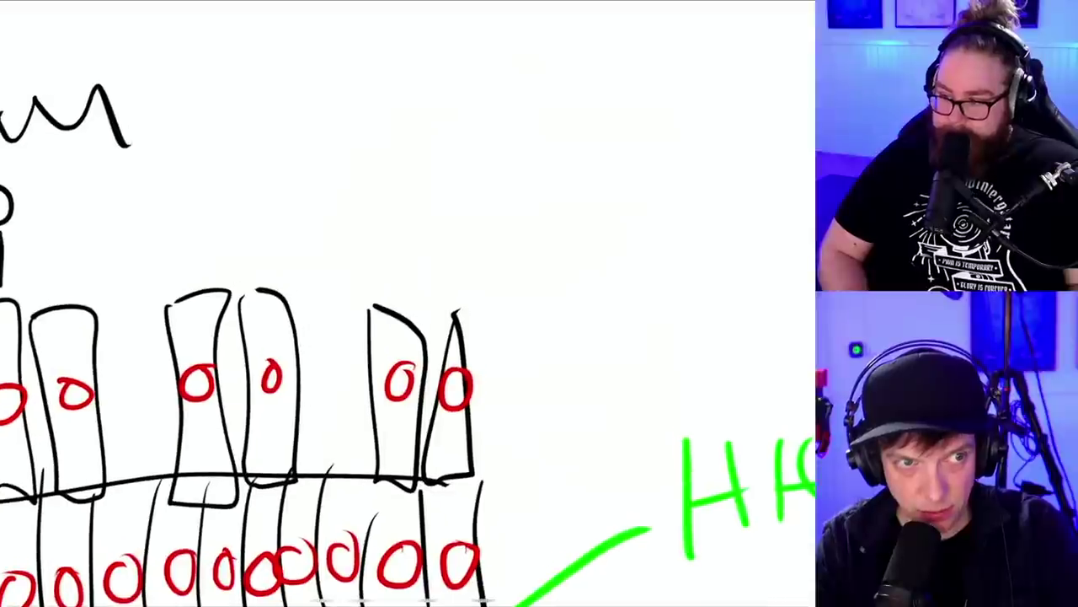
scroll(408, 303, up, 1)
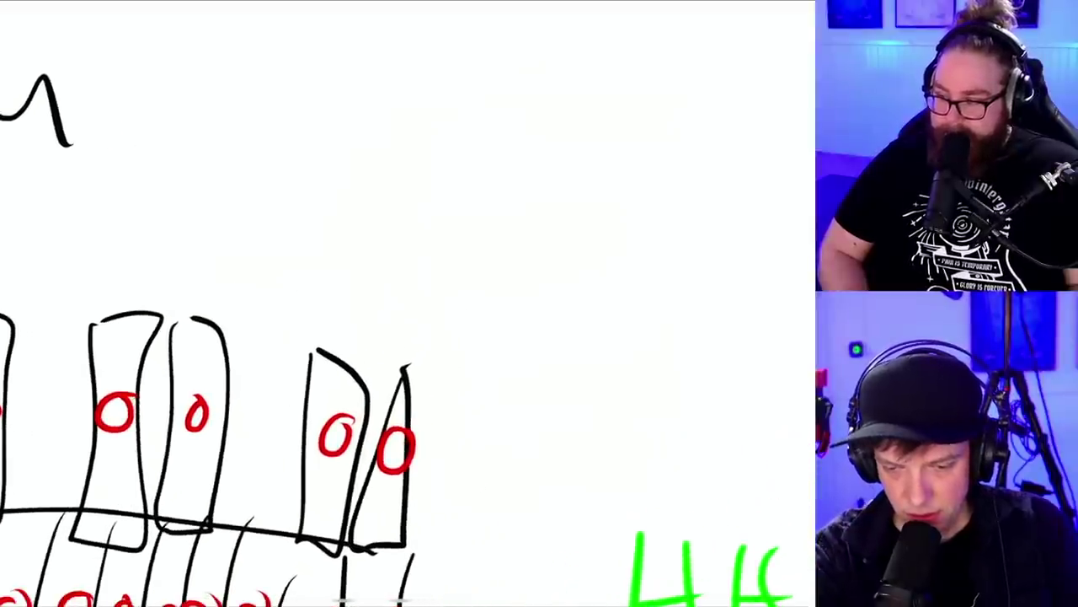
drag(139, 17, 157, 37)
drag(198, 74, 218, 89)
drag(260, 116, 319, 177)
drag(337, 187, 379, 223)
drag(404, 244, 421, 257)
drag(444, 276, 498, 328)
drag(611, 426, 622, 438)
drag(649, 456, 663, 469)
drag(676, 482, 690, 496)
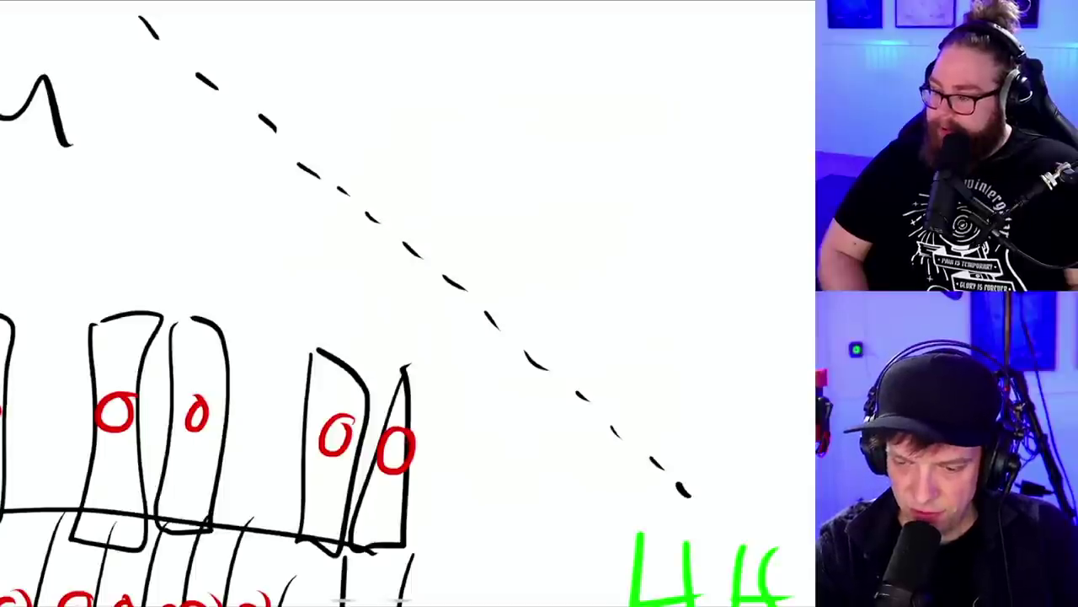
- Draw two large touching circles, one above the other, beyond the dashed line, with two straight lines running down from the upper circle's centre
mouse_move(729, 253)
mouse_down()
mouse_move(653, 350)
mouse_move(733, 253)
mouse_up()
mouse_move(754, 85)
mouse_down()
mouse_move(665, 113)
mouse_move(758, 88)
mouse_up()
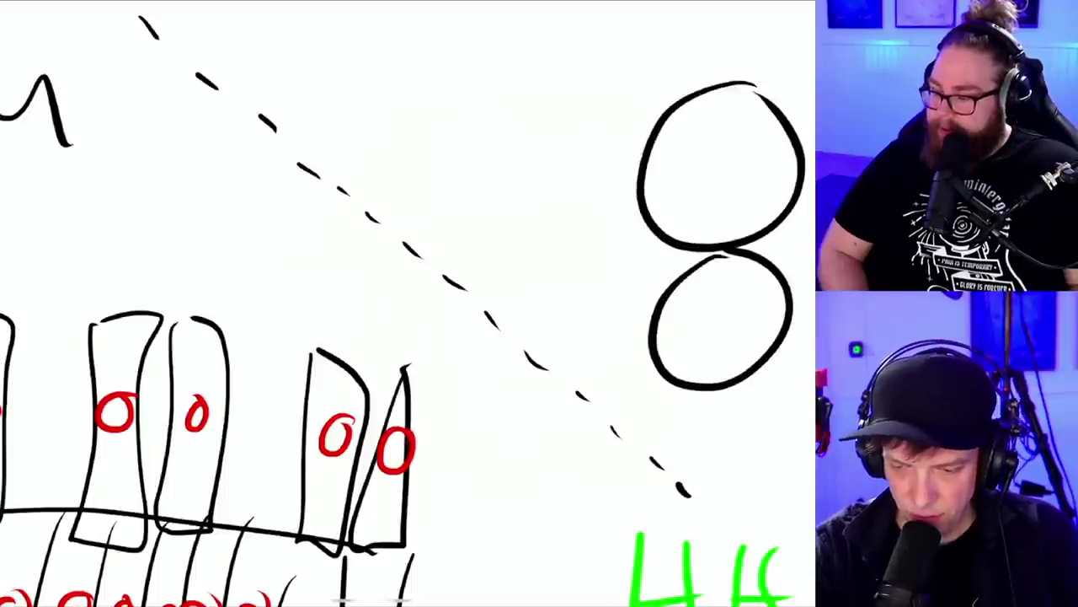
mouse_move(740, 148)
mouse_down()
mouse_move(720, 411)
mouse_move(589, 367)
mouse_up()
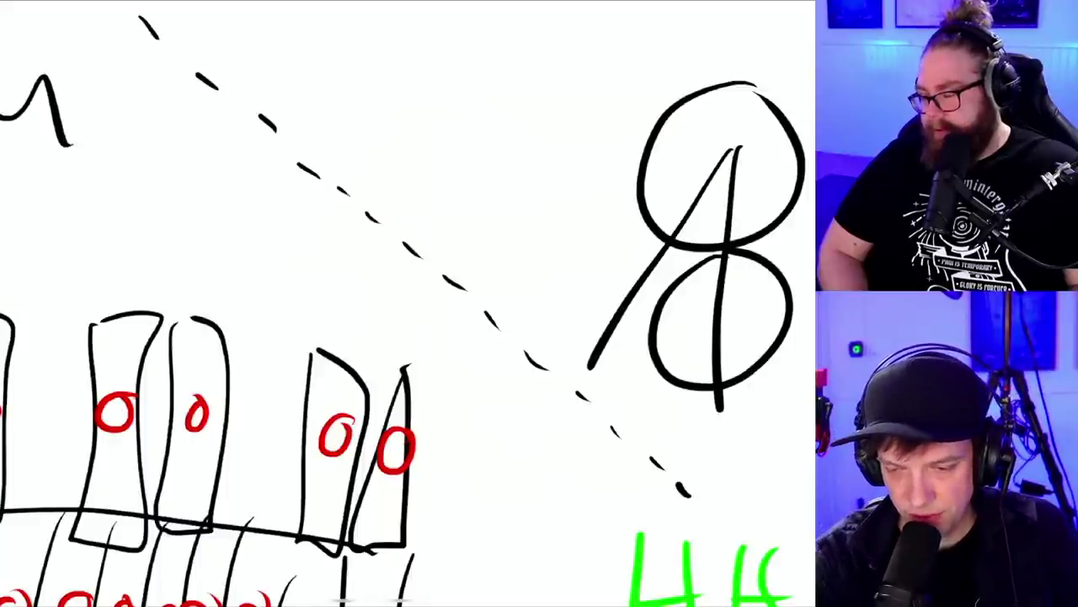
- Draw three small circles in a diagonal row to the left of the large upper circle
mouse_move(628, 103)
mouse_down()
mouse_move(620, 116)
mouse_move(628, 102)
mouse_up()
mouse_move(600, 142)
mouse_down()
mouse_move(583, 160)
mouse_move(602, 145)
mouse_up()
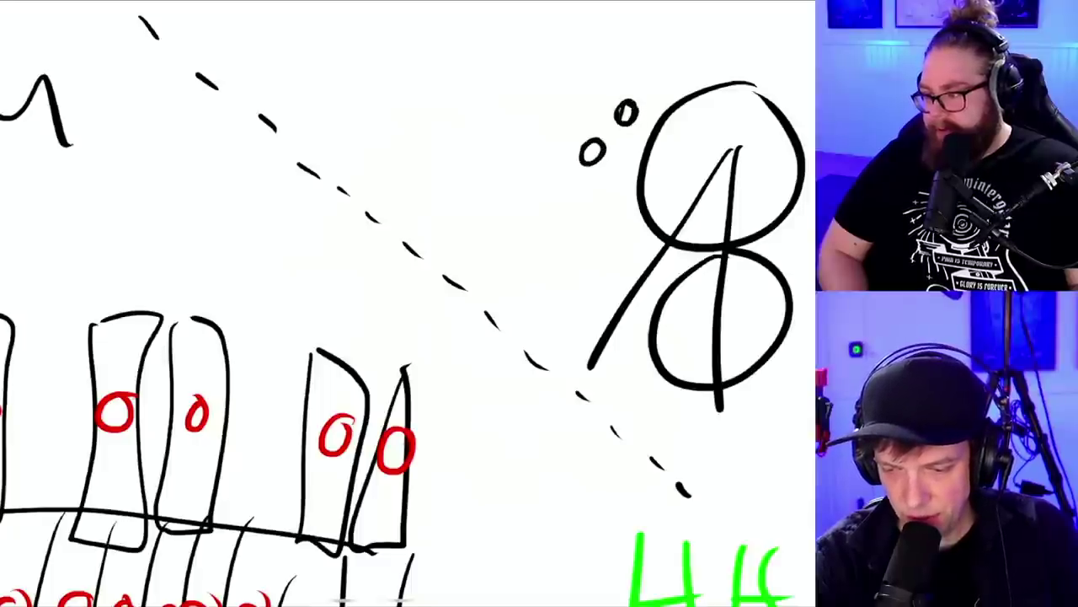
mouse_move(568, 187)
mouse_down()
mouse_move(556, 205)
mouse_move(571, 190)
mouse_up()
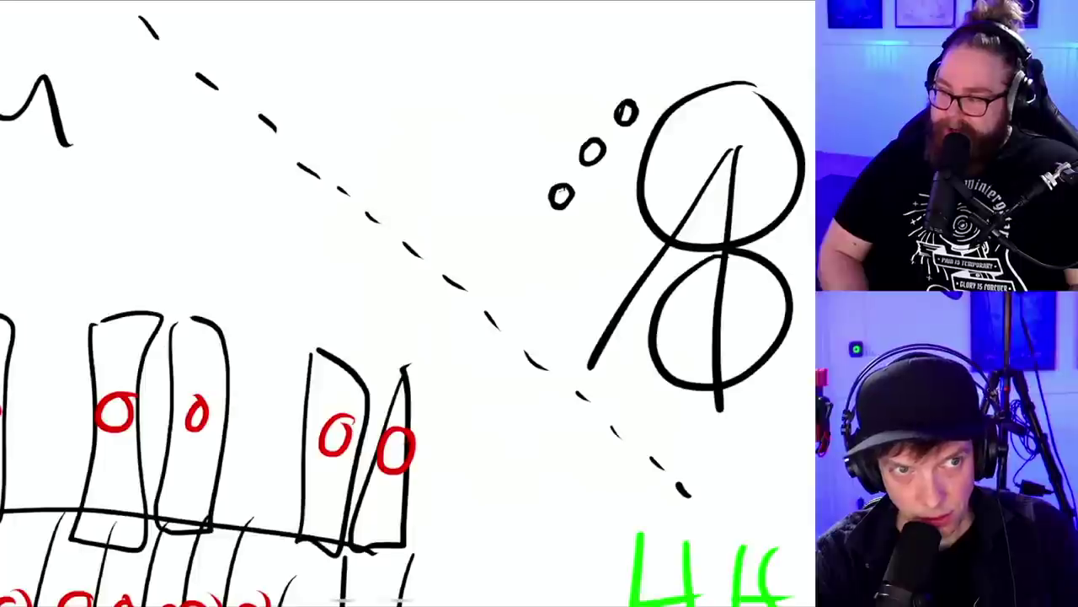
- Set the brush colour to red and draw a downward arrow below each of the three small circles
click(797, 5)
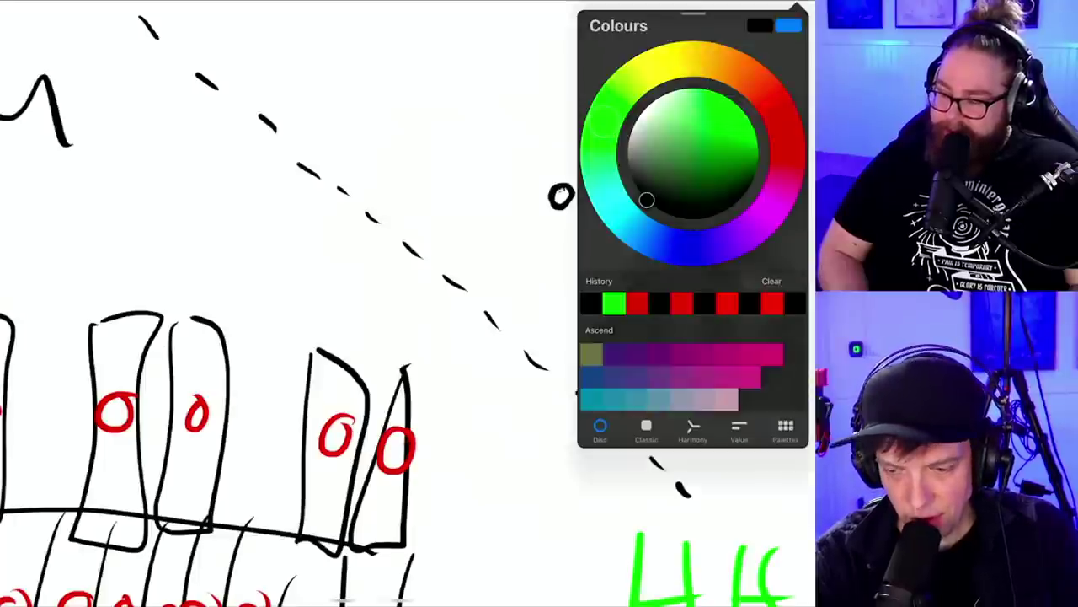
click(738, 107)
drag(679, 60, 777, 109)
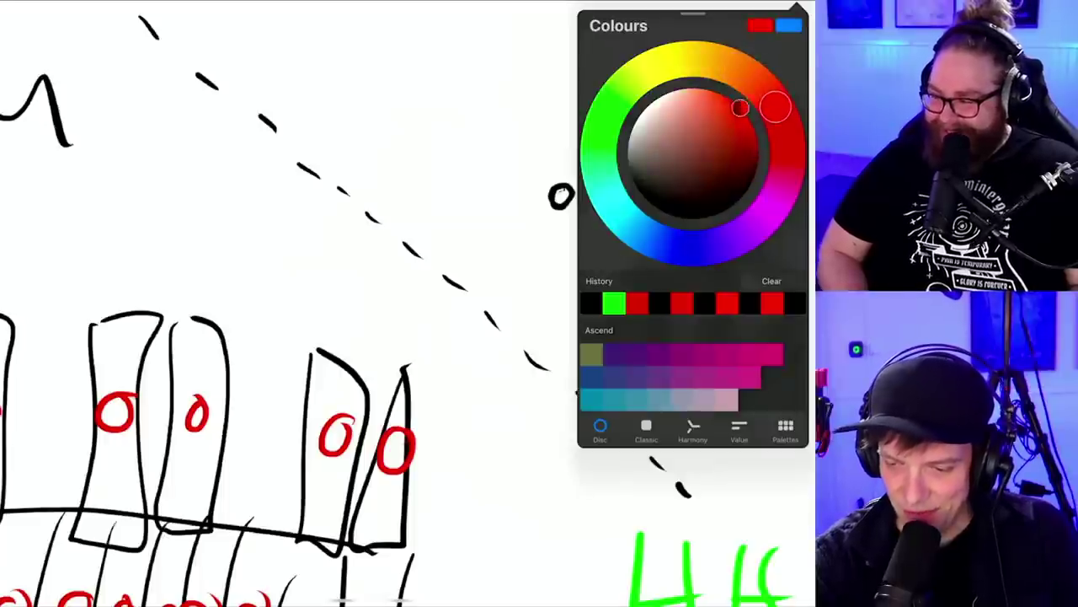
click(797, 7)
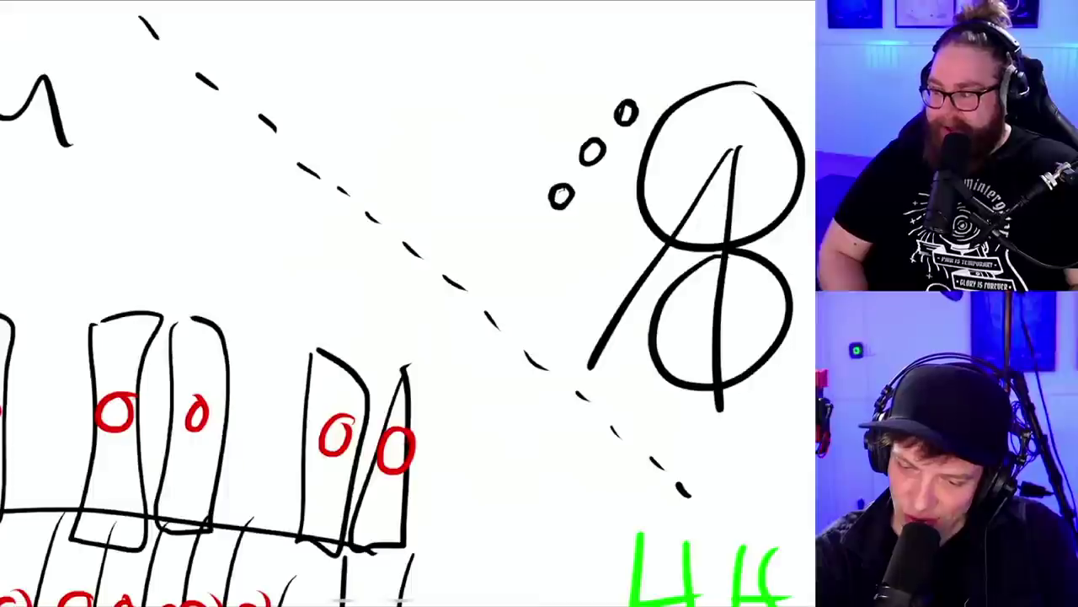
mouse_move(624, 132)
mouse_down()
mouse_move(613, 235)
mouse_move(628, 213)
mouse_up()
mouse_move(596, 173)
mouse_down()
mouse_move(581, 256)
mouse_move(599, 232)
mouse_up()
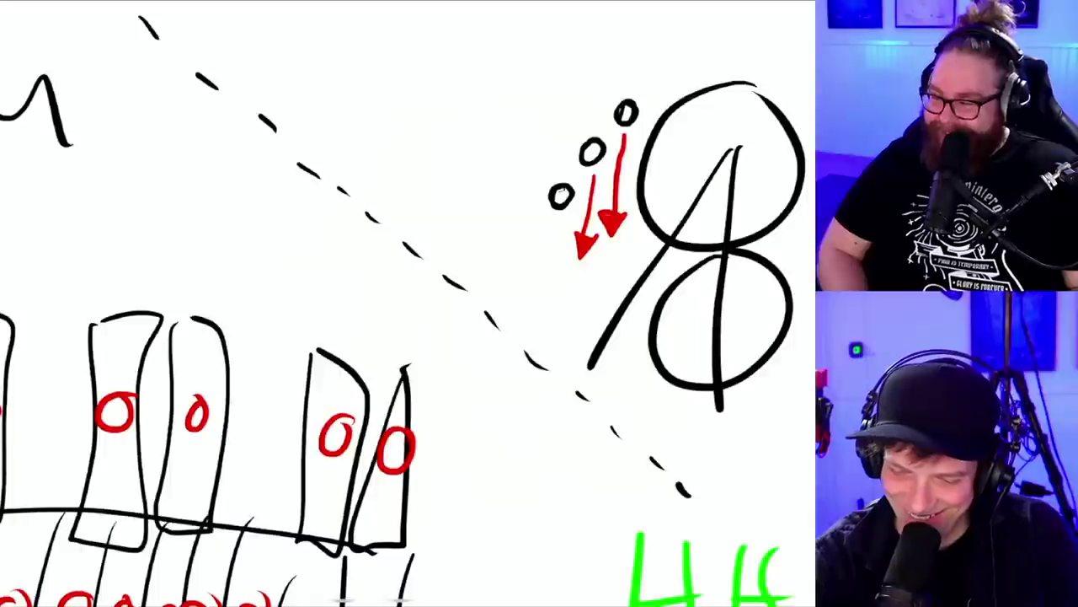
mouse_move(556, 218)
mouse_down()
mouse_move(555, 288)
mouse_move(561, 272)
mouse_move(554, 288)
mouse_move(537, 267)
mouse_move(556, 291)
mouse_move(566, 271)
mouse_move(556, 288)
mouse_up()
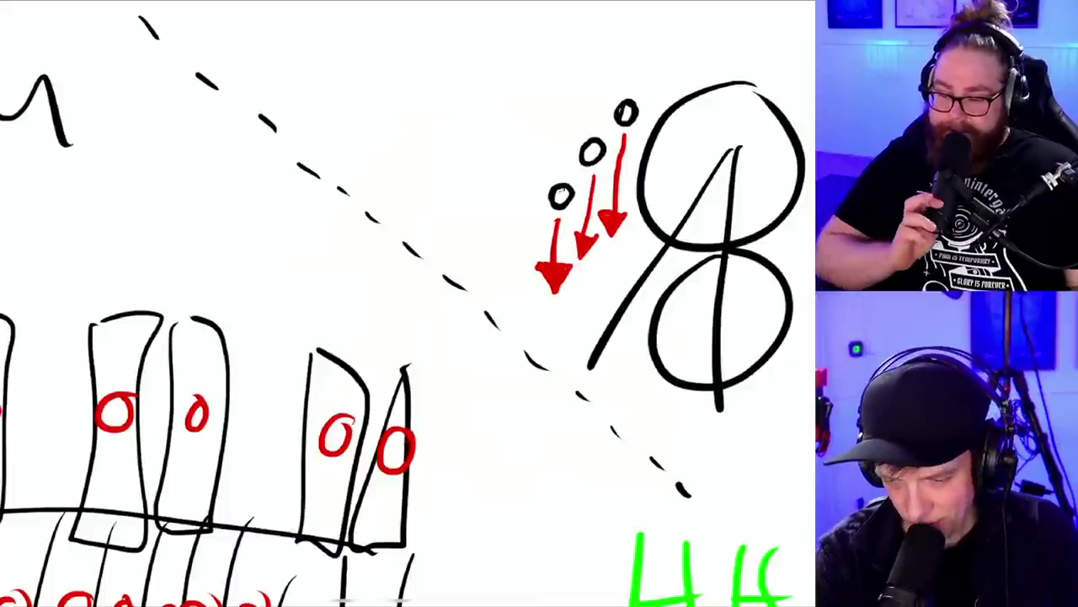
- Set the brush colour to light grey and draw a short slanted line beneath each of the three red downward arrows
click(795, 5)
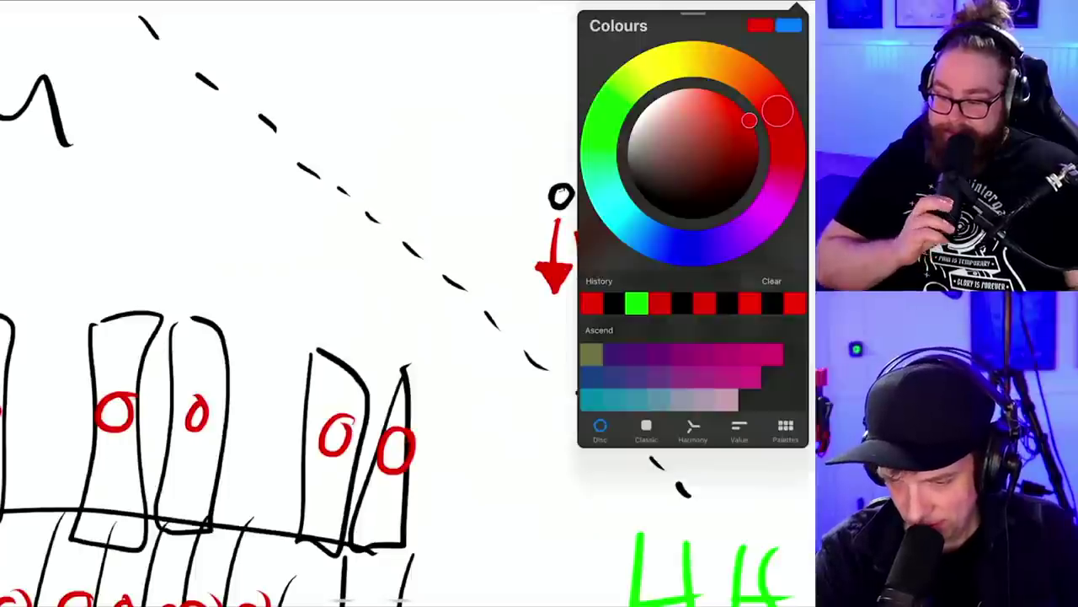
click(720, 63)
click(676, 218)
drag(676, 218, 631, 127)
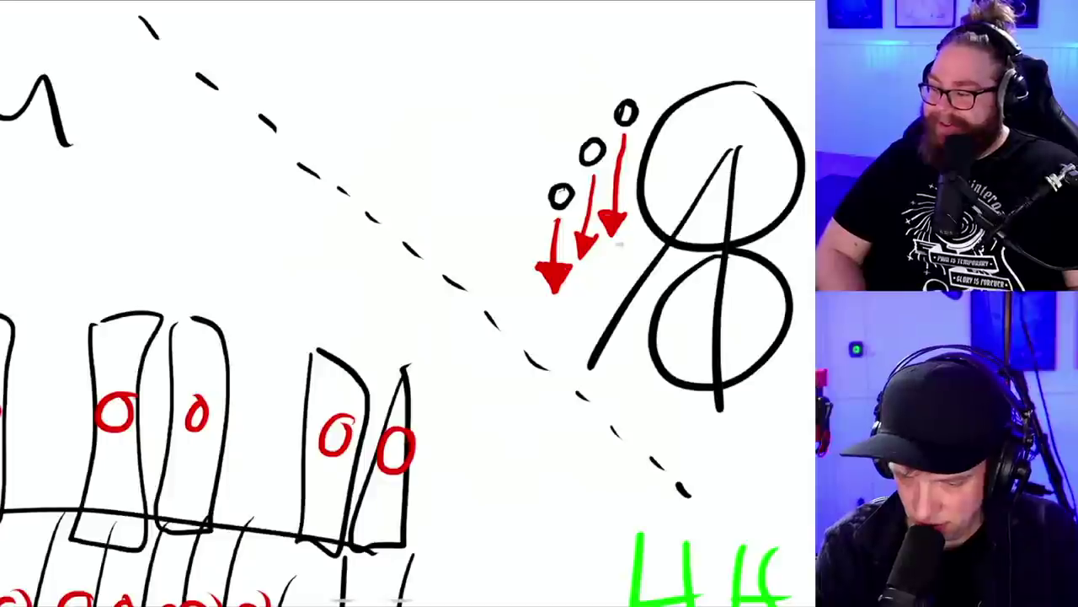
drag(599, 251, 637, 242)
drag(577, 279, 610, 269)
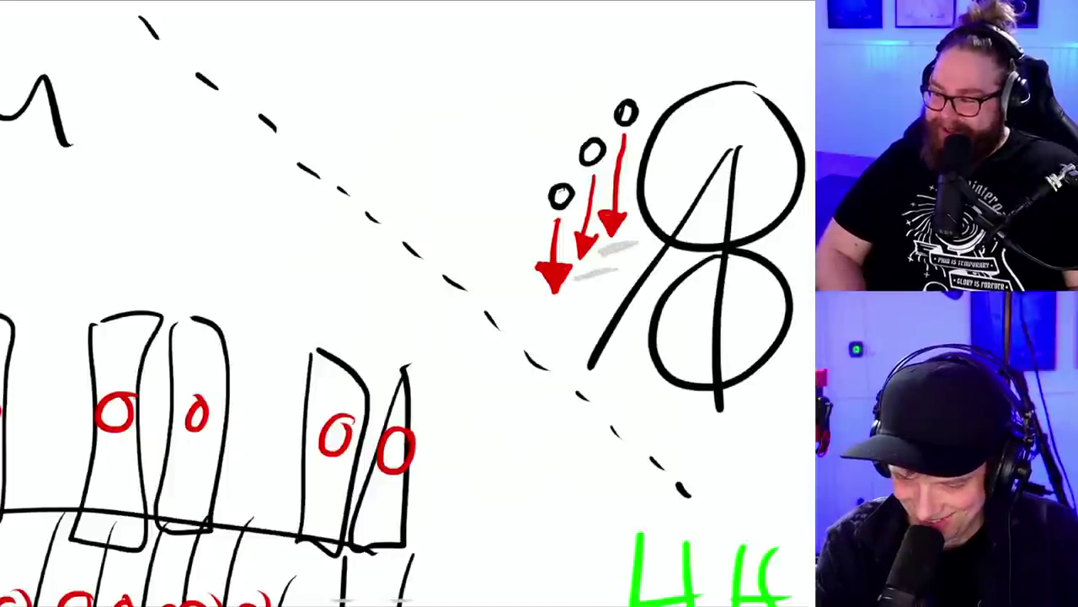
drag(535, 307, 581, 295)
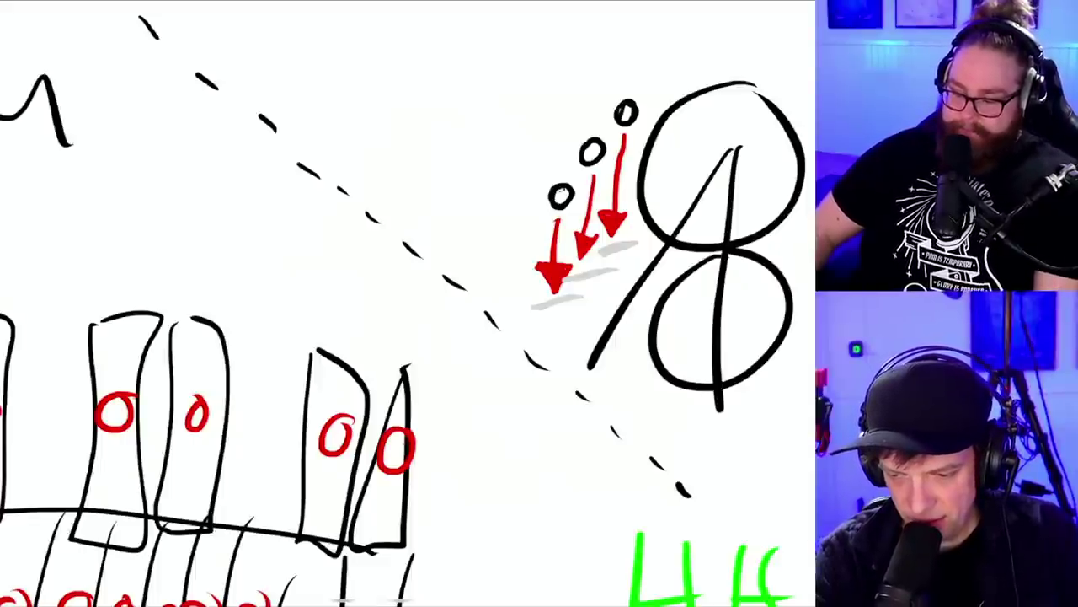
- Set the brush colour to red and draw curved lines rising from the three small circles towards the top of the large upper circle
click(795, 5)
click(601, 126)
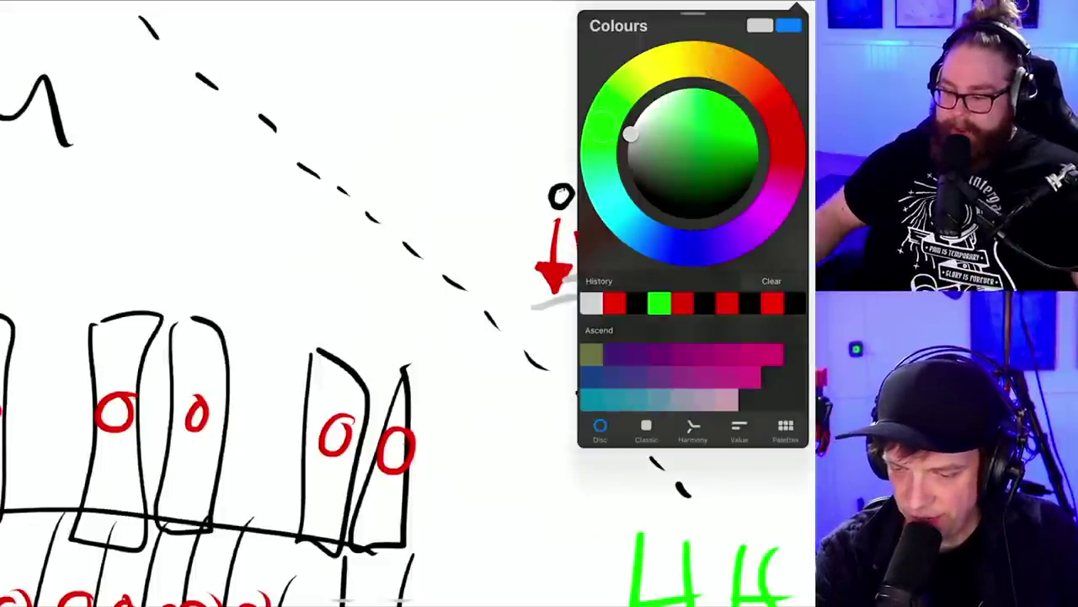
click(778, 112)
drag(631, 134, 752, 124)
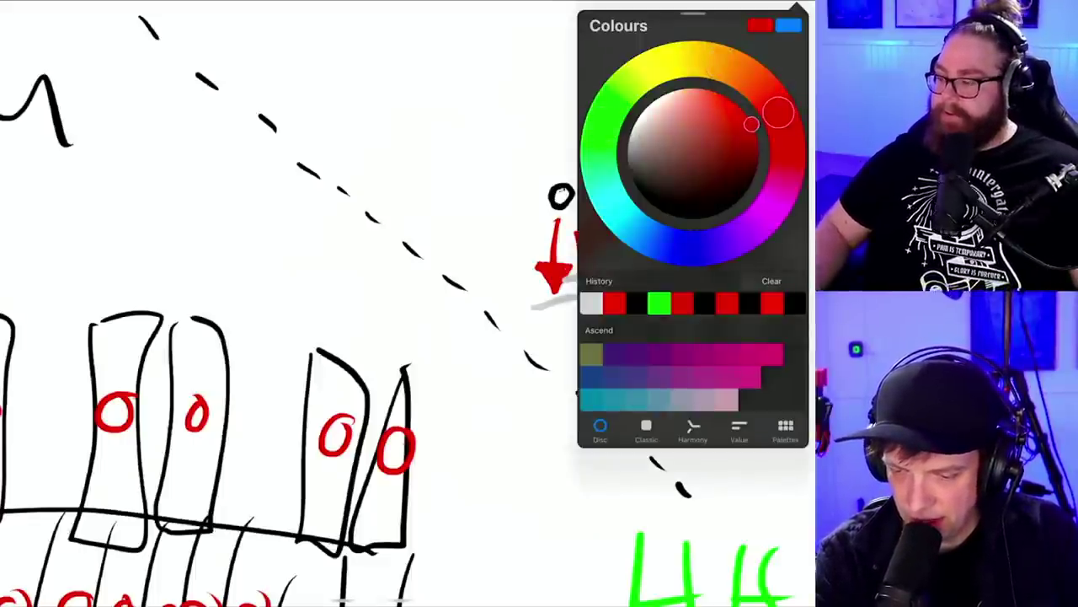
click(487, 136)
drag(634, 92, 669, 64)
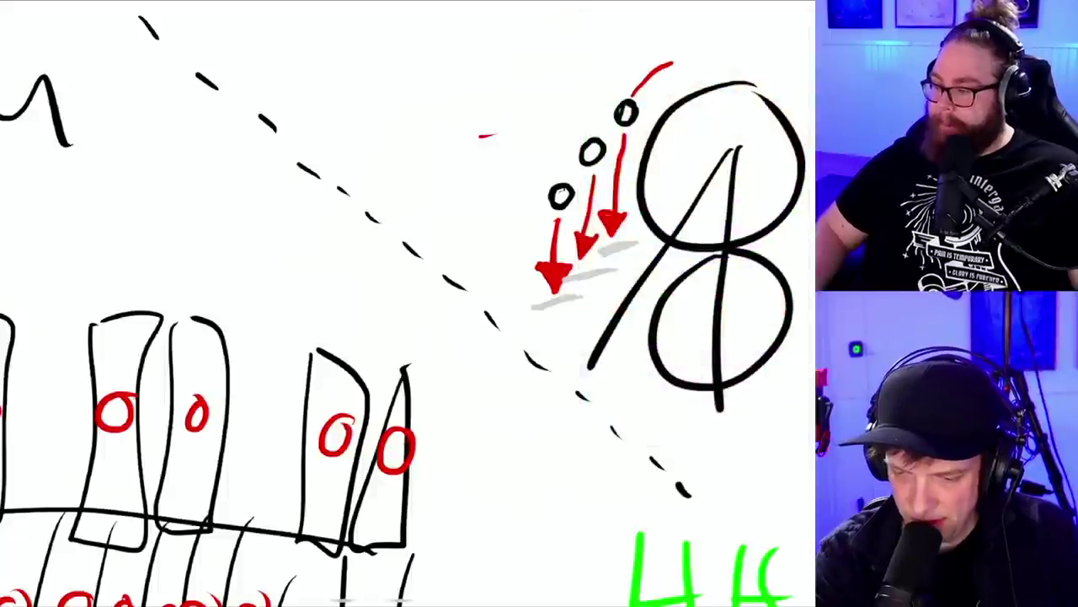
mouse_move(590, 137)
mouse_down()
mouse_move(618, 88)
mouse_move(659, 61)
mouse_up()
mouse_move(558, 179)
mouse_down()
mouse_move(616, 77)
mouse_move(657, 56)
mouse_up()
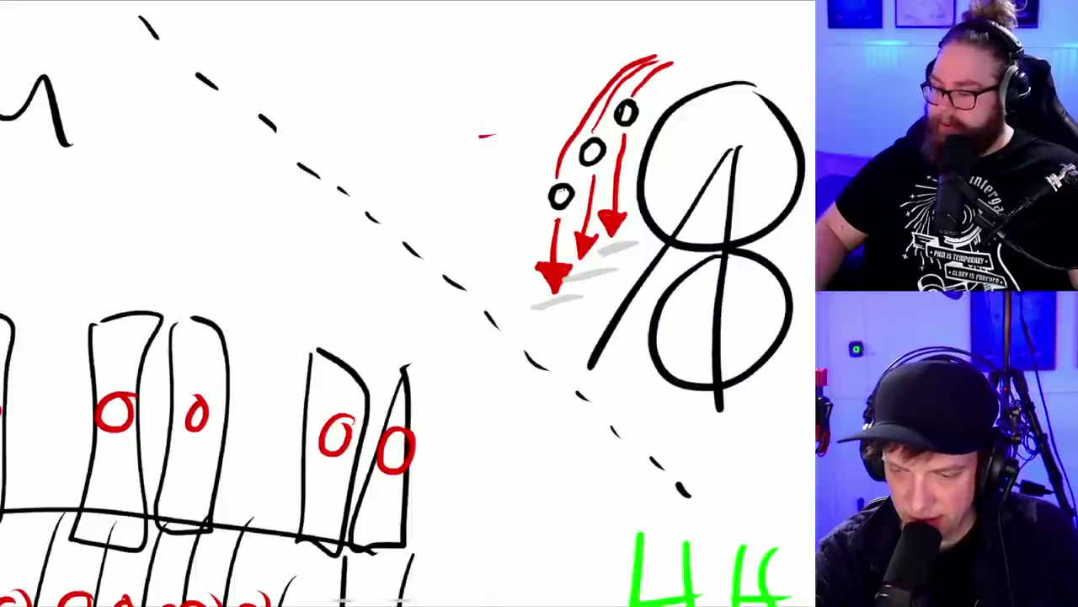
- Set the brush colour to blue and draw lines connecting the large upper circle with the three small circles
key(c)
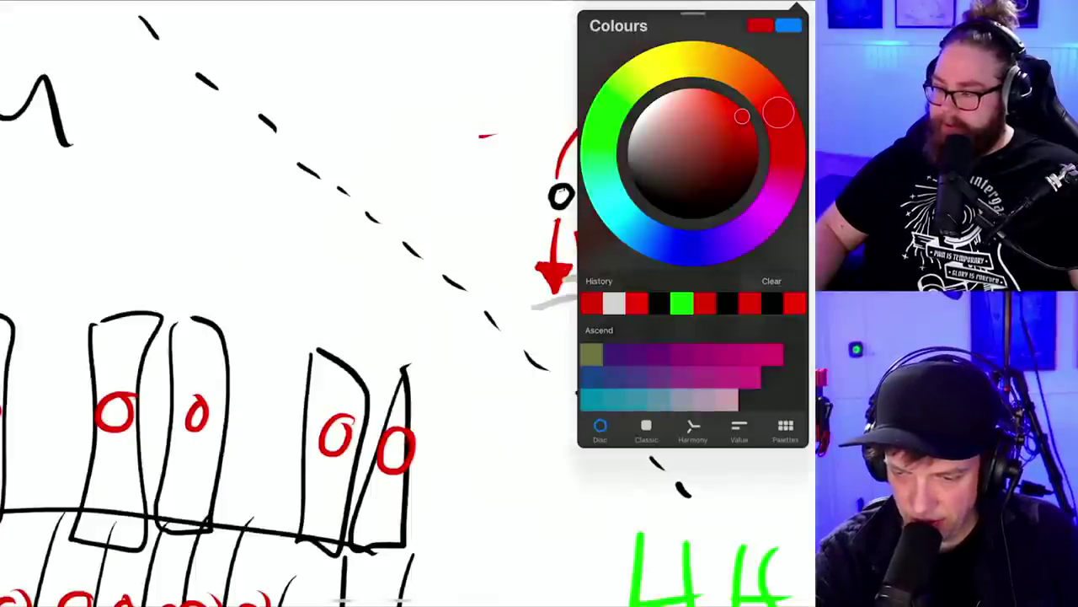
click(664, 244)
key(c)
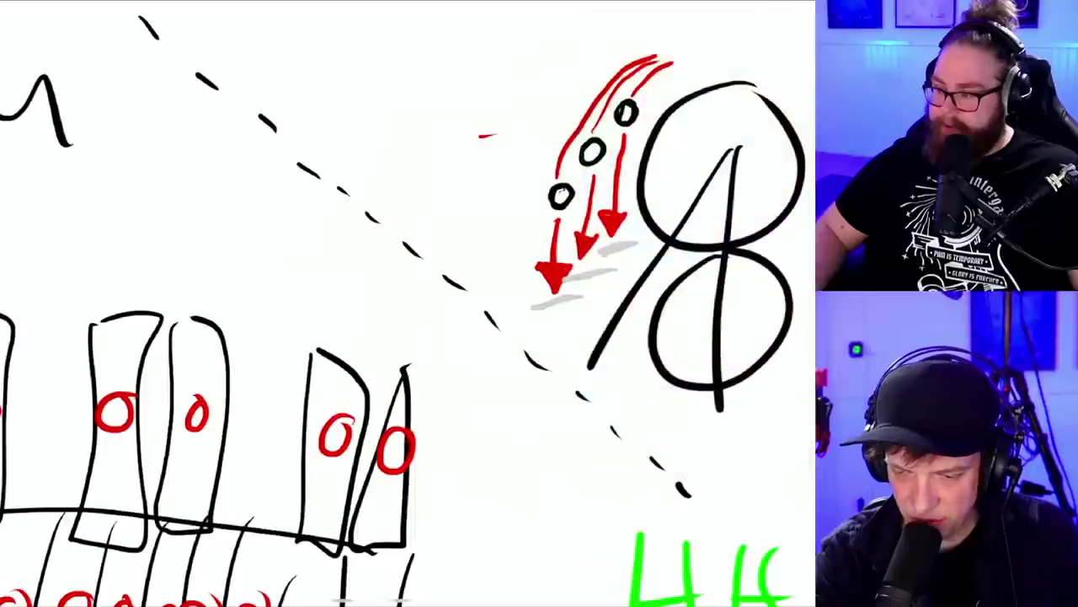
drag(646, 99, 706, 87)
mouse_move(680, 123)
mouse_down()
mouse_move(587, 150)
mouse_move(620, 165)
mouse_move(558, 193)
mouse_up()
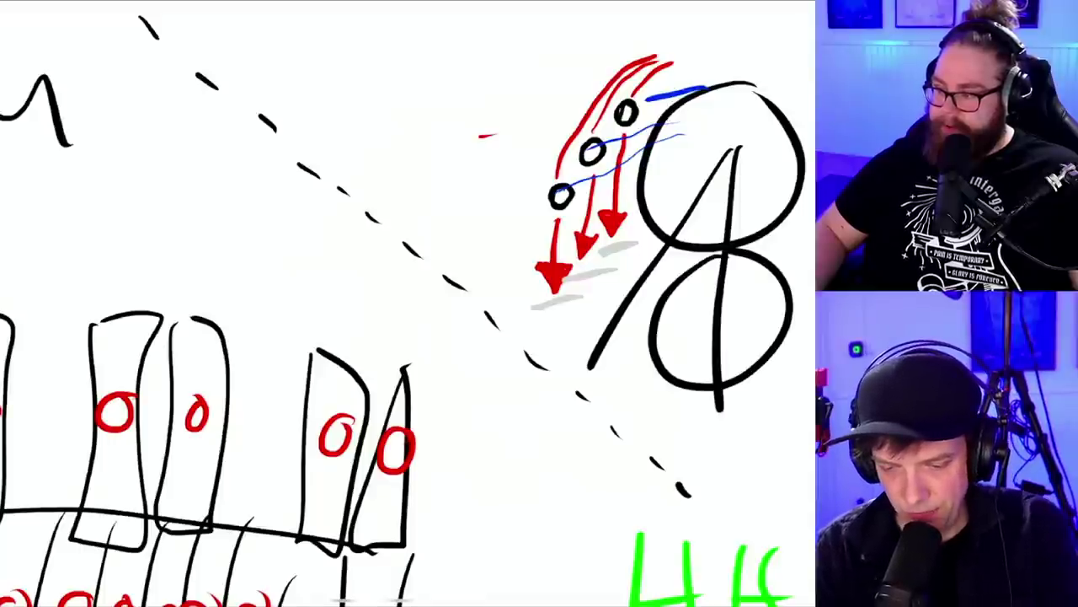
- Open the "10 EXTRA SLOTS MODULE" artwork from the gallery and review its bar module and carrying figures
scroll(407, 303, down, 5)
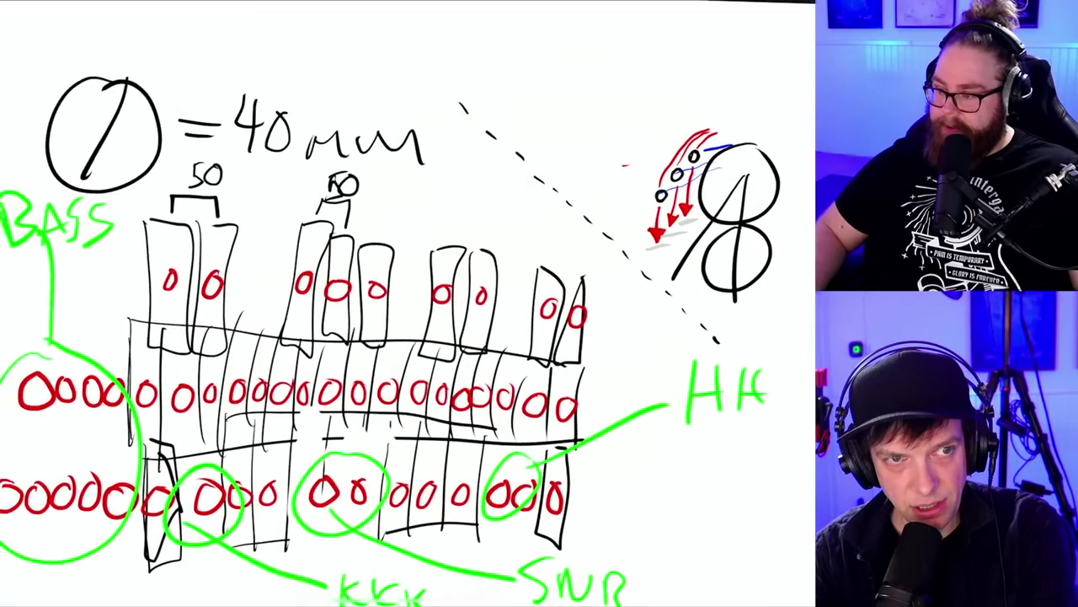
scroll(407, 303, down, 2)
scroll(408, 303, down, 1)
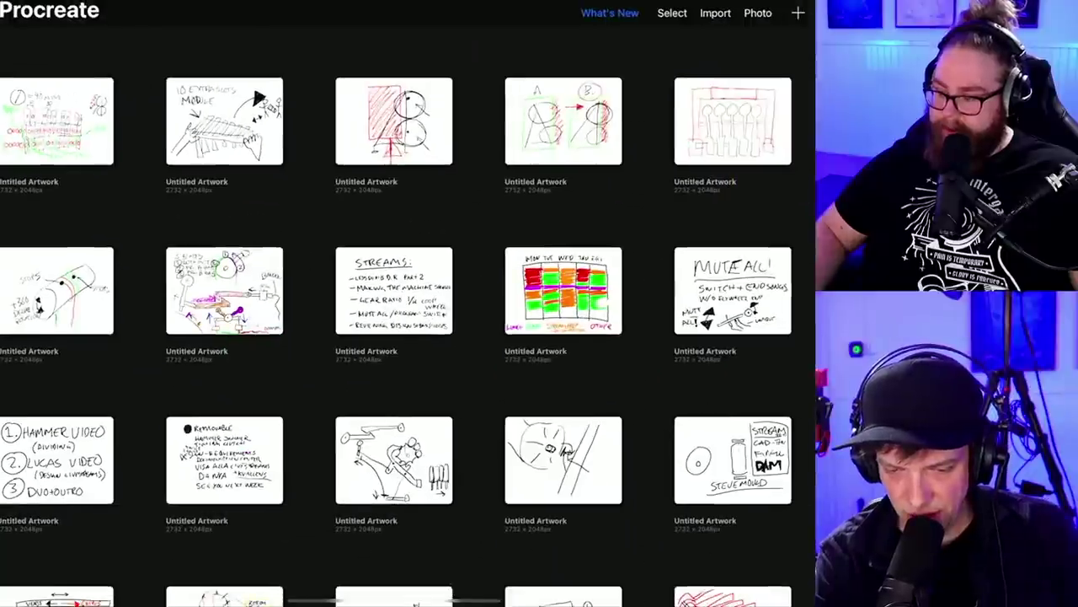
click(222, 121)
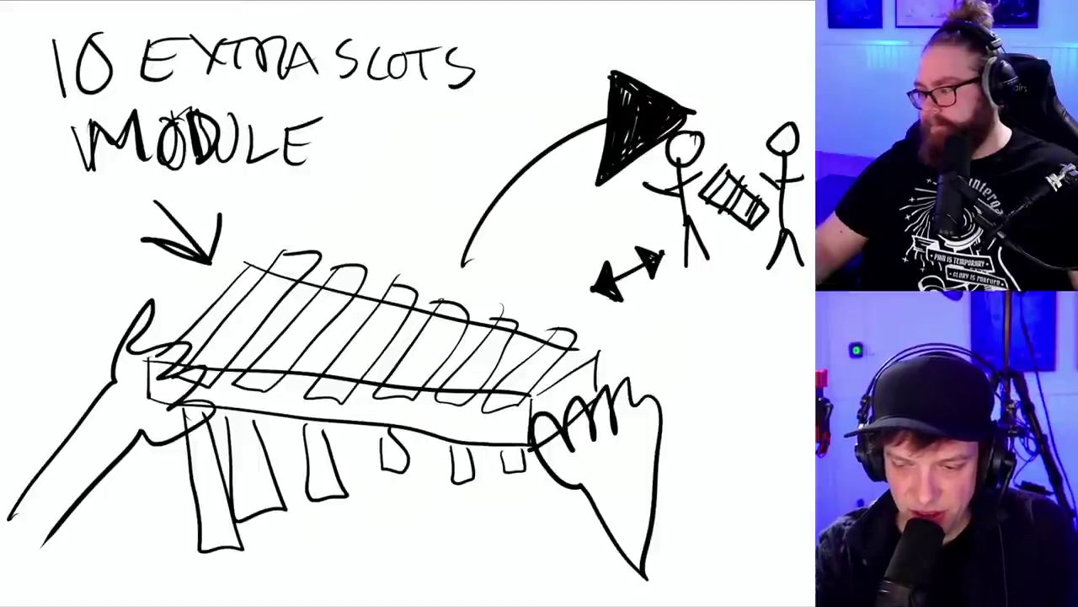
drag(553, 147, 620, 76)
drag(797, 177, 775, 263)
mouse_move(590, 93)
mouse_down()
mouse_move(602, 285)
mouse_move(742, 253)
mouse_move(678, 283)
mouse_up()
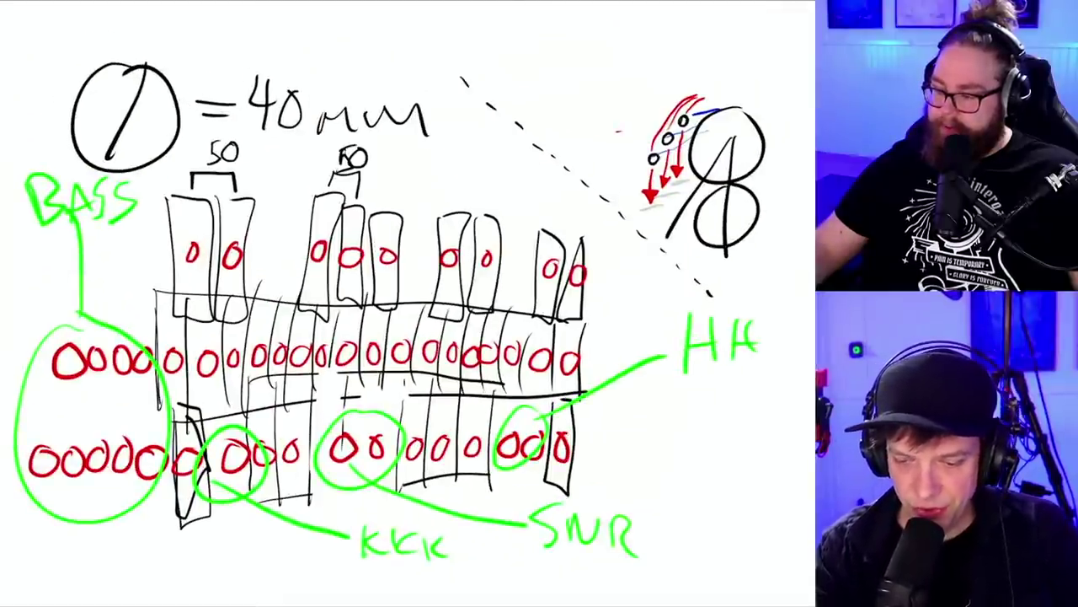
- Draw a blue ellipse around the lower row, then thickly circle one lower-row channel before "HH" and the upper-row channel beside the bass group
mouse_move(617, 403)
mouse_down()
mouse_move(446, 384)
mouse_move(182, 508)
mouse_move(623, 405)
mouse_up()
drag(546, 396, 244, 389)
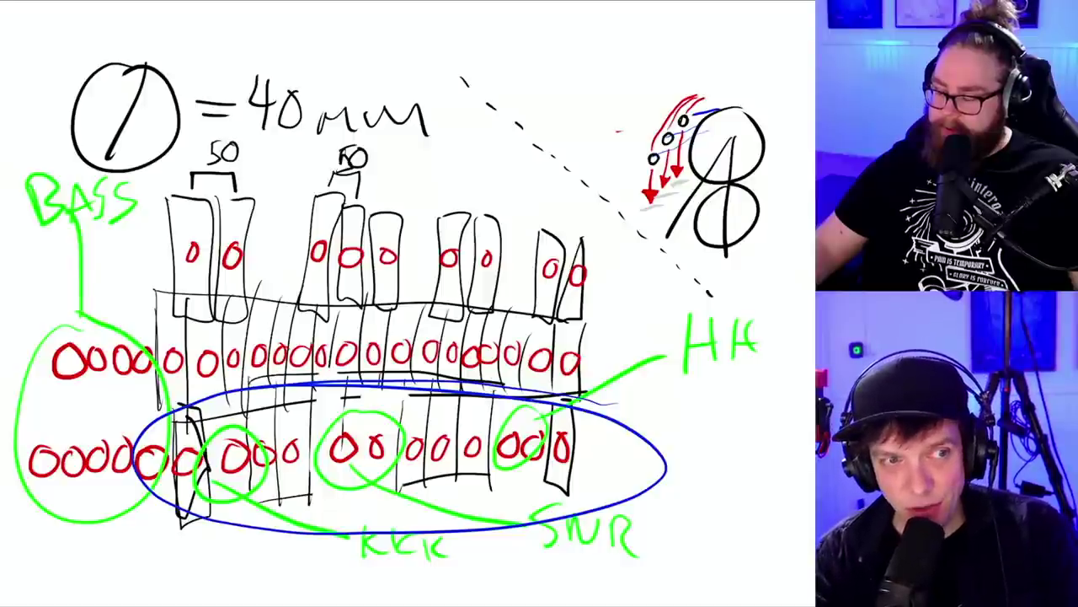
mouse_move(480, 423)
mouse_down()
mouse_move(455, 447)
mouse_move(490, 422)
mouse_move(474, 461)
mouse_up()
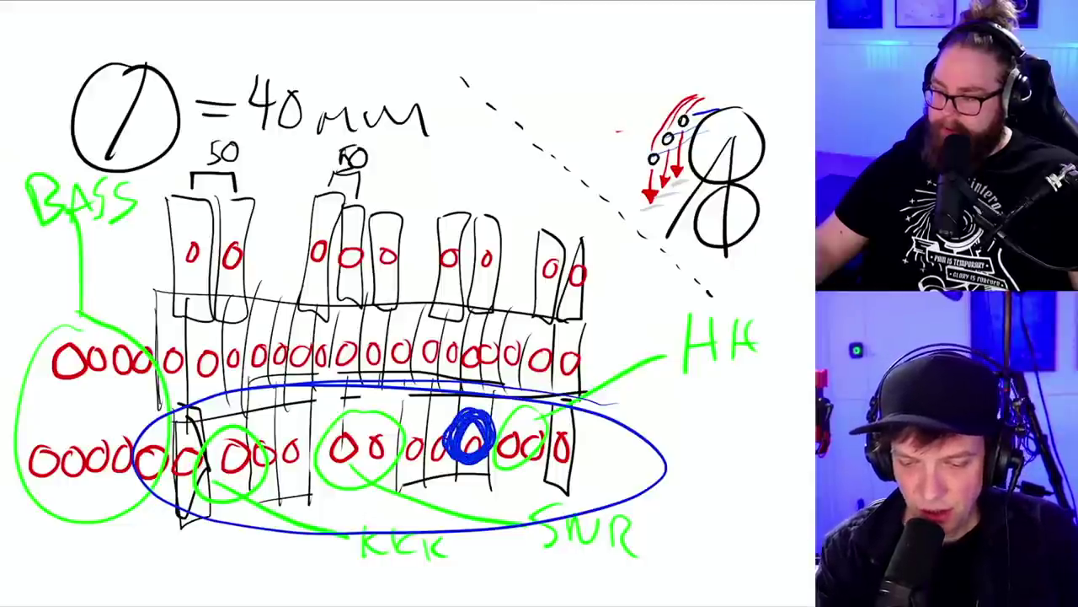
mouse_move(177, 330)
mouse_down()
mouse_move(152, 383)
mouse_move(195, 336)
mouse_move(194, 364)
mouse_move(151, 381)
mouse_up()
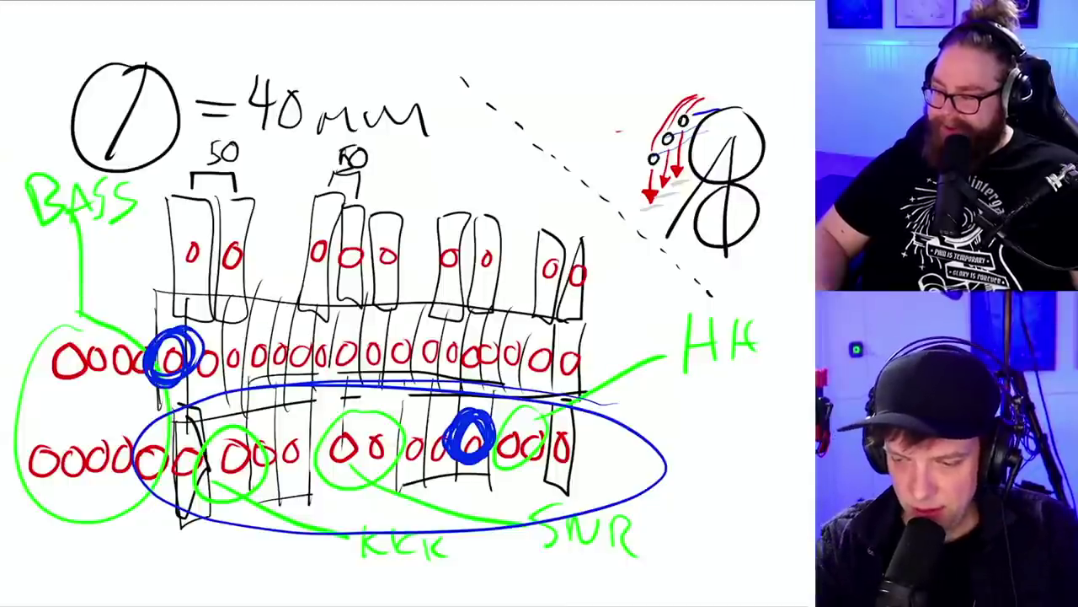
- Set the brush colour to green and draw strokes over the "KKK" label
click(796, 5)
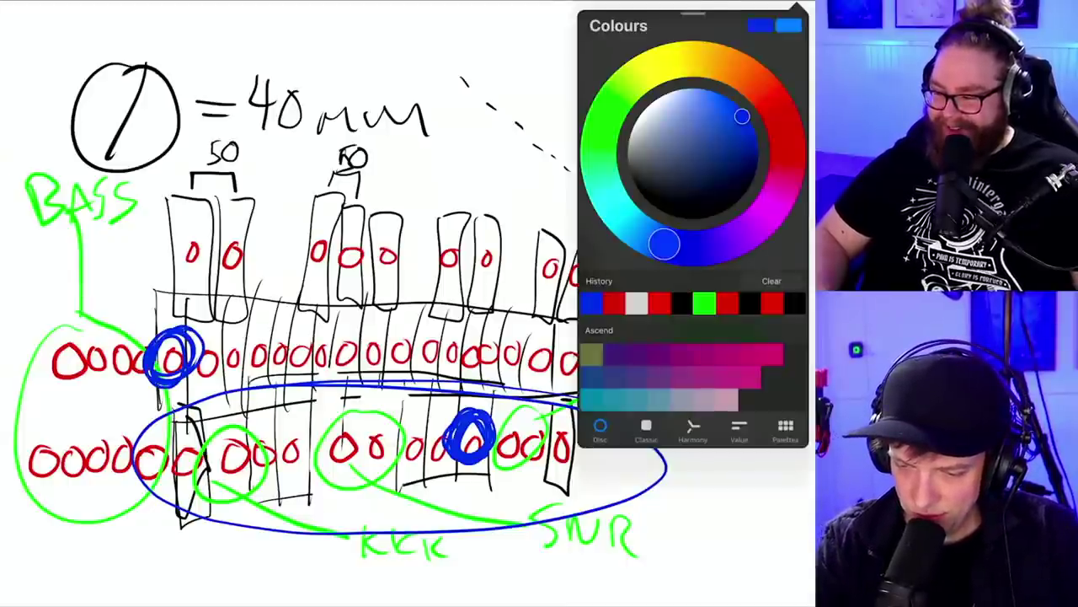
click(705, 303)
click(796, 5)
drag(387, 515, 390, 568)
mouse_move(421, 532)
mouse_down()
mouse_move(403, 565)
mouse_move(401, 539)
mouse_up()
drag(403, 547, 444, 565)
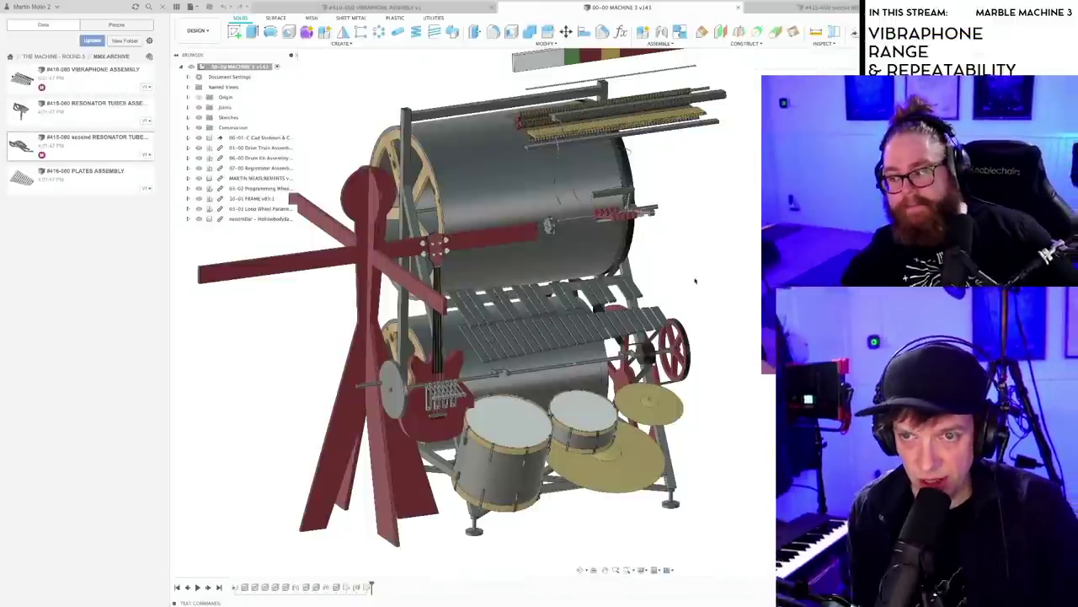
- Examine the Marble Machine 3 assembly in Fusion 360, including a close view of the lever mechanism above the upper drum
middle_drag(643, 285, 514, 300)
scroll(614, 301, down, 2)
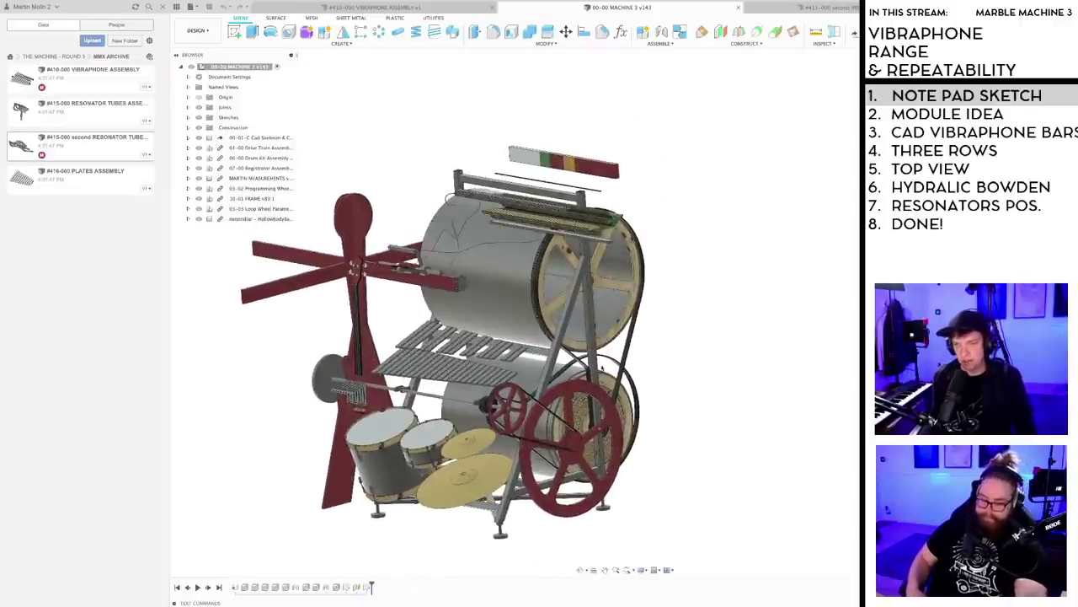
shift+middle_drag(571, 384, 637, 352)
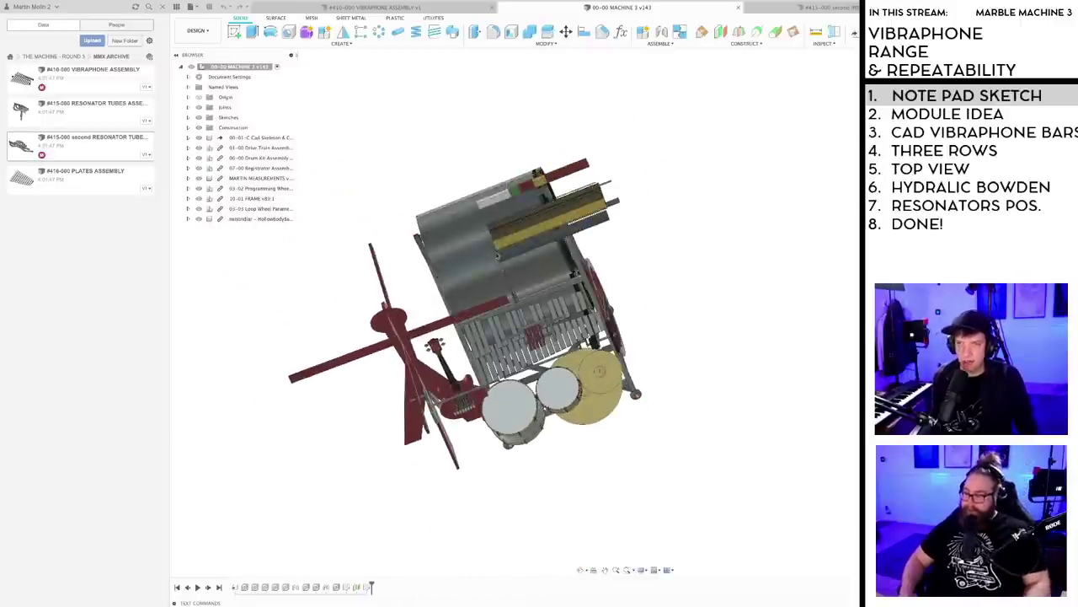
scroll(515, 226, up, 3)
shift+middle_drag(497, 261, 530, 288)
scroll(431, 321, up, 6)
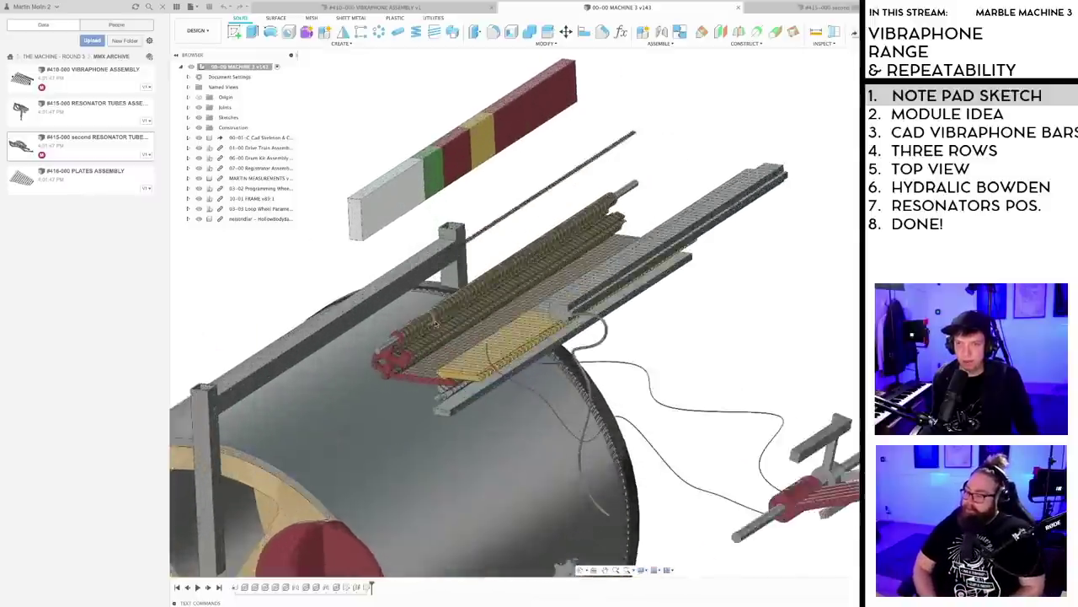
middle_drag(440, 381, 465, 303)
scroll(453, 340, up, 3)
scroll(468, 304, up, 3)
scroll(467, 302, down, 10)
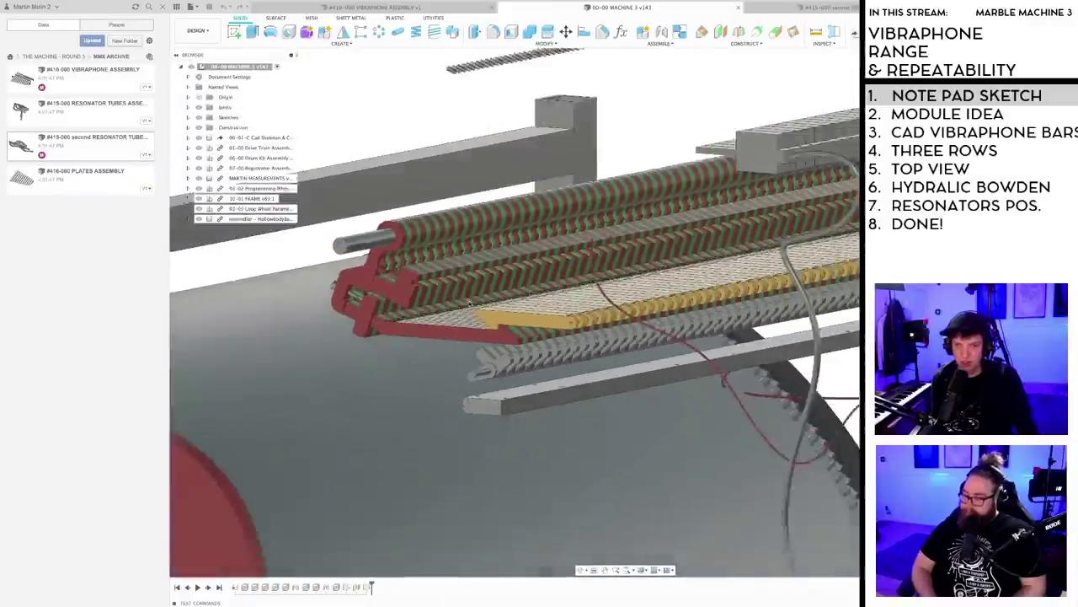
scroll(596, 315, down, 5)
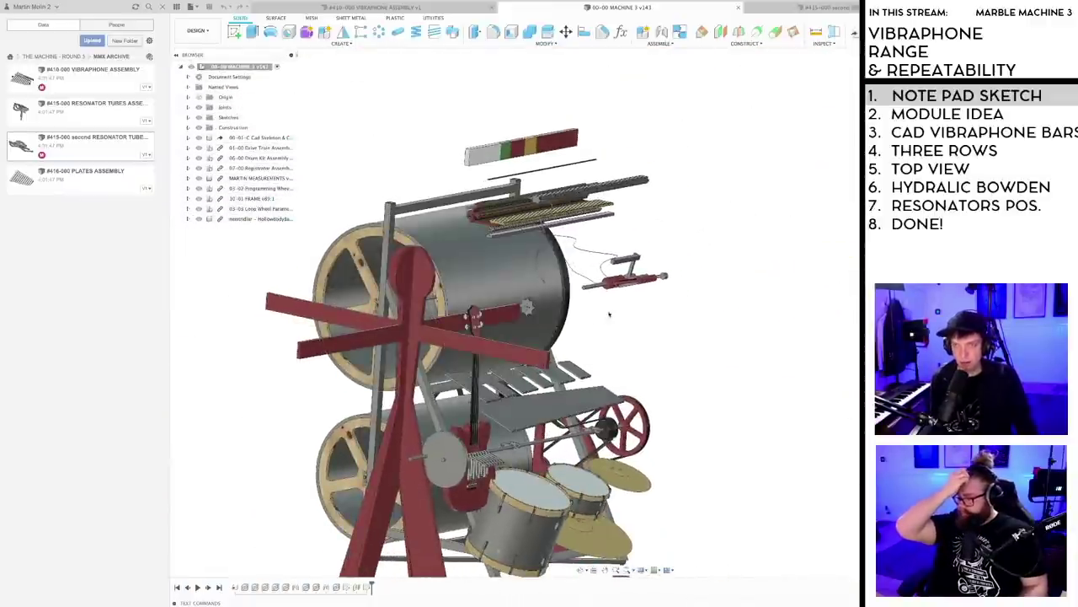
- Examine the whole machine from several sides and inspect the vibraphone bars between the two drums up close
shift+middle_drag(613, 316, 536, 310)
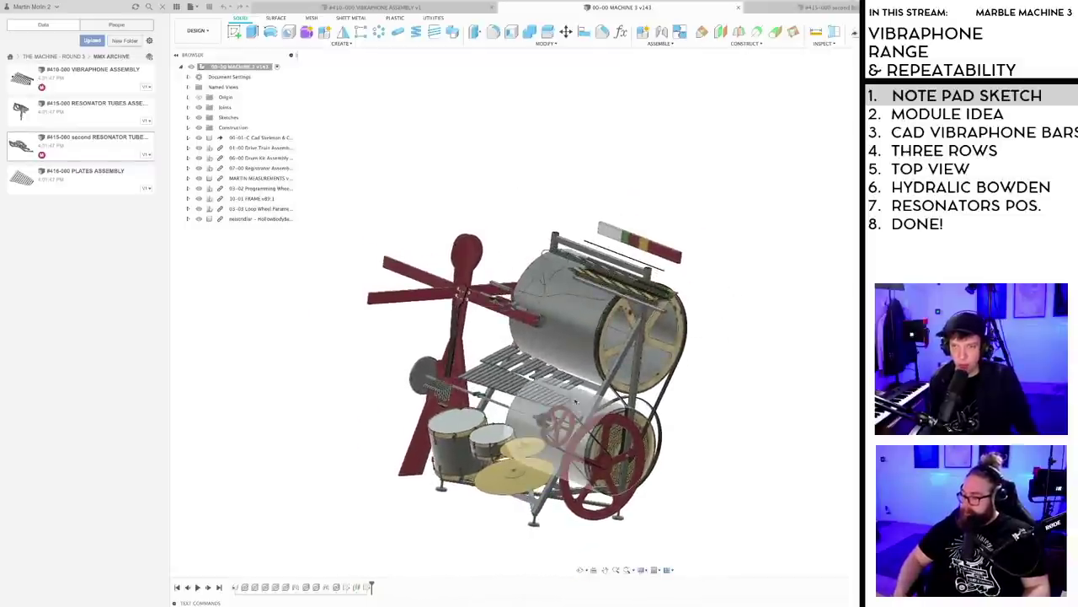
middle_drag(577, 390, 644, 334)
scroll(549, 349, up, 2)
scroll(549, 349, down, 2)
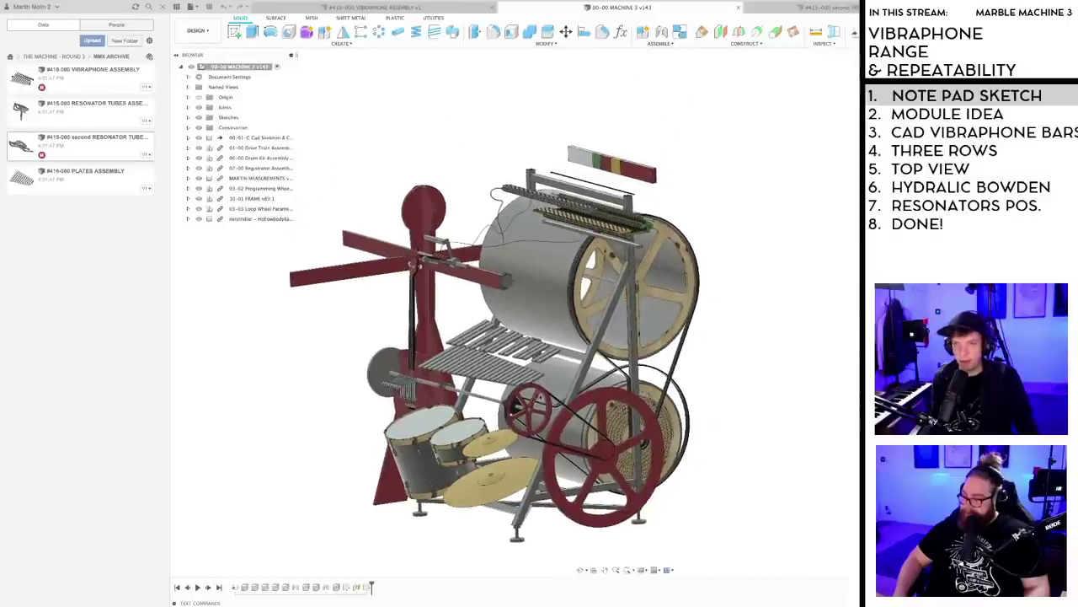
shift+middle_drag(542, 394, 686, 370)
scroll(539, 361, up, 2)
shift+middle_drag(539, 361, 705, 377)
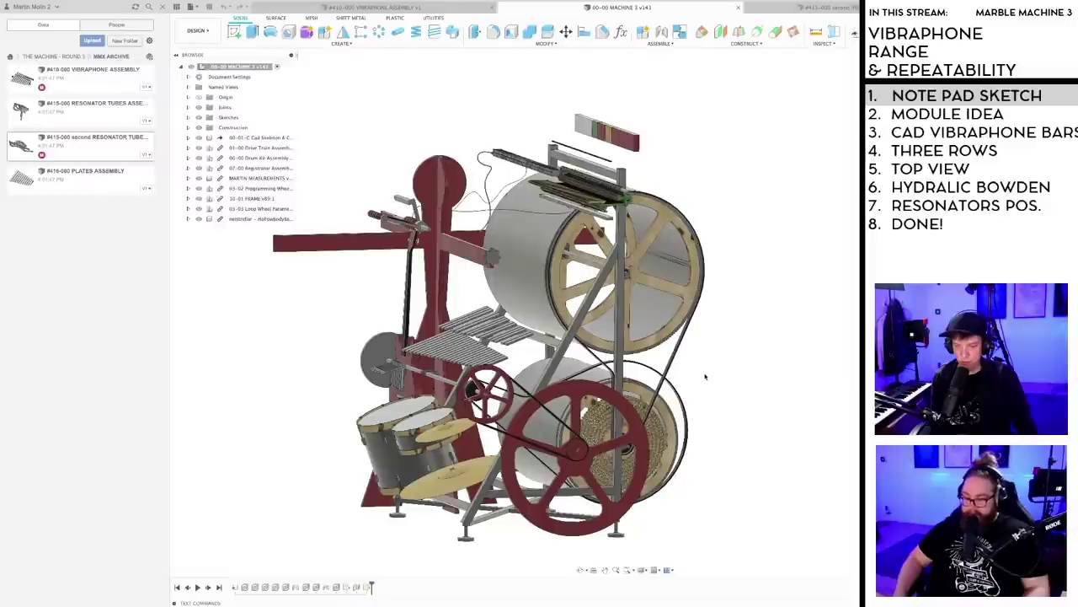
scroll(705, 378, down, 1)
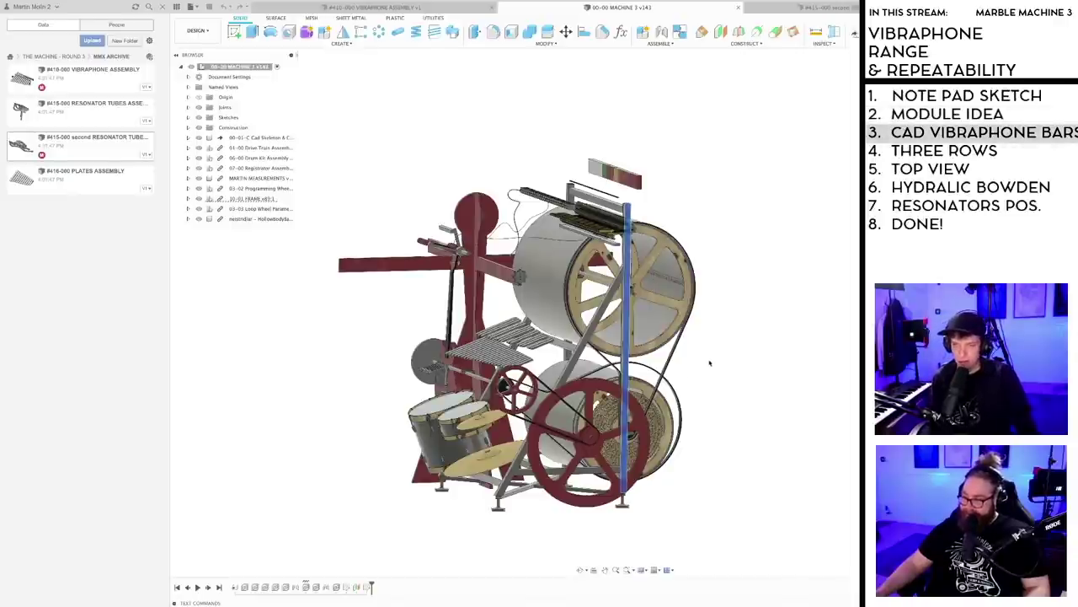
shift+middle_drag(682, 364, 758, 396)
scroll(529, 368, up, 3)
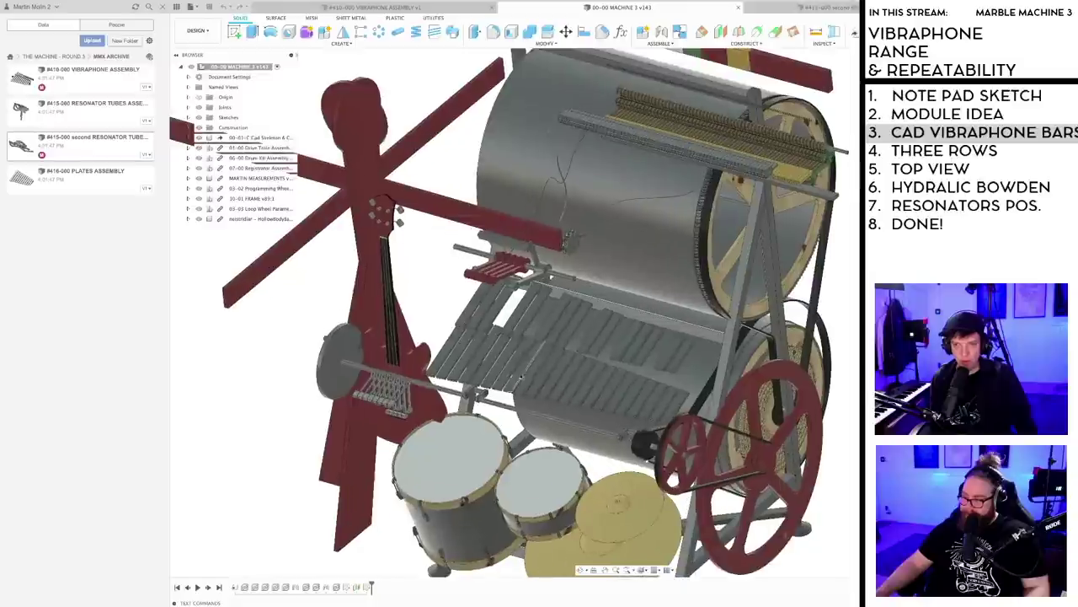
scroll(456, 358, down, 3)
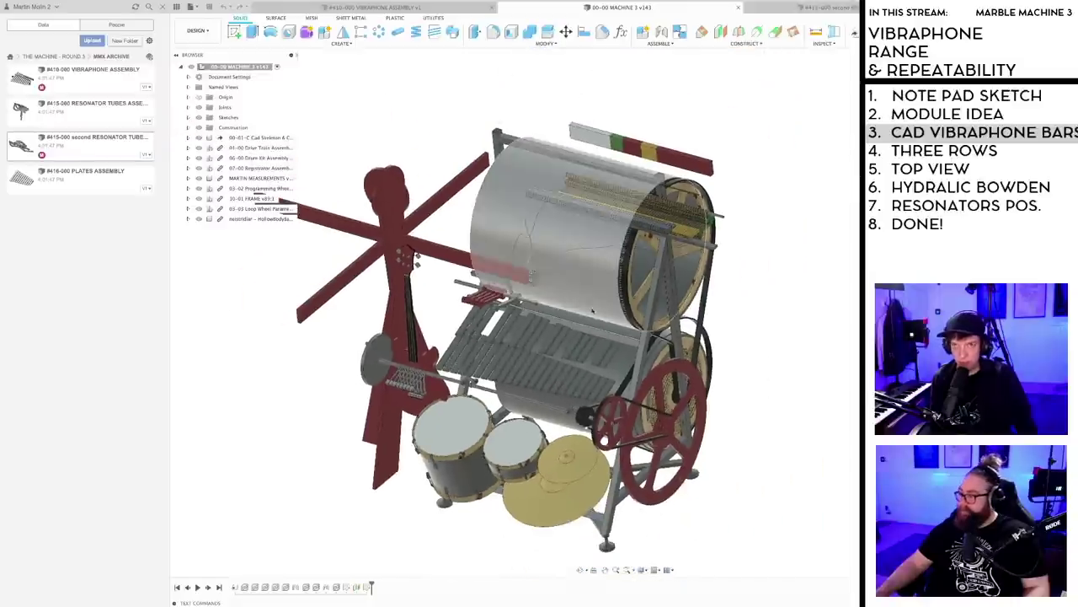
shift+middle_drag(593, 313, 562, 215)
- Switch to the #410-000 VIBRAPHONE ASSEMBLY document and examine its bars and dampers from several angles
click(371, 7)
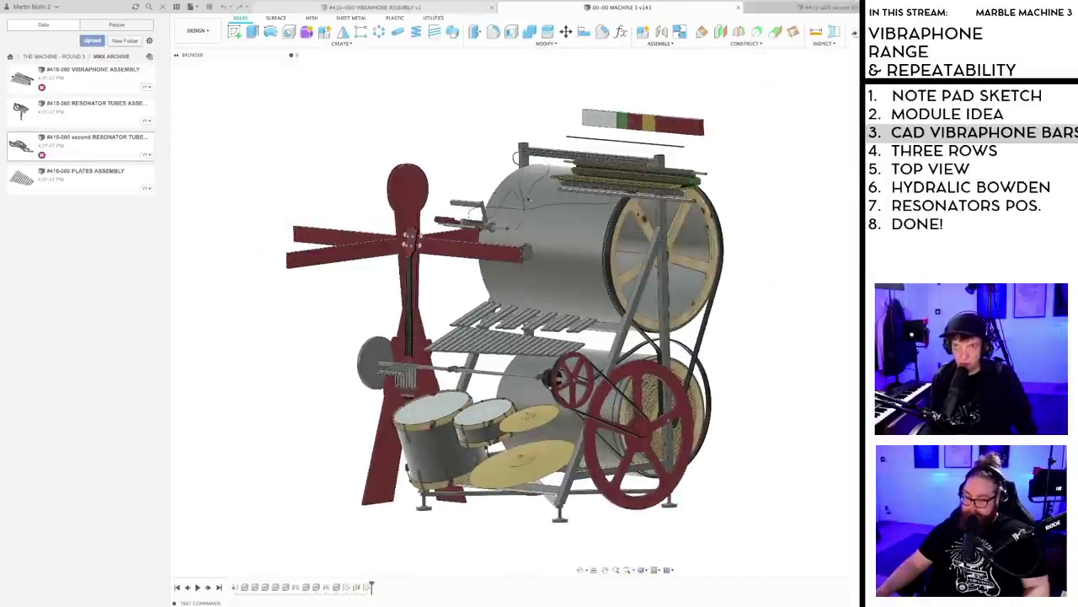
middle_drag(631, 305, 552, 286)
shift+middle_drag(552, 337, 532, 366)
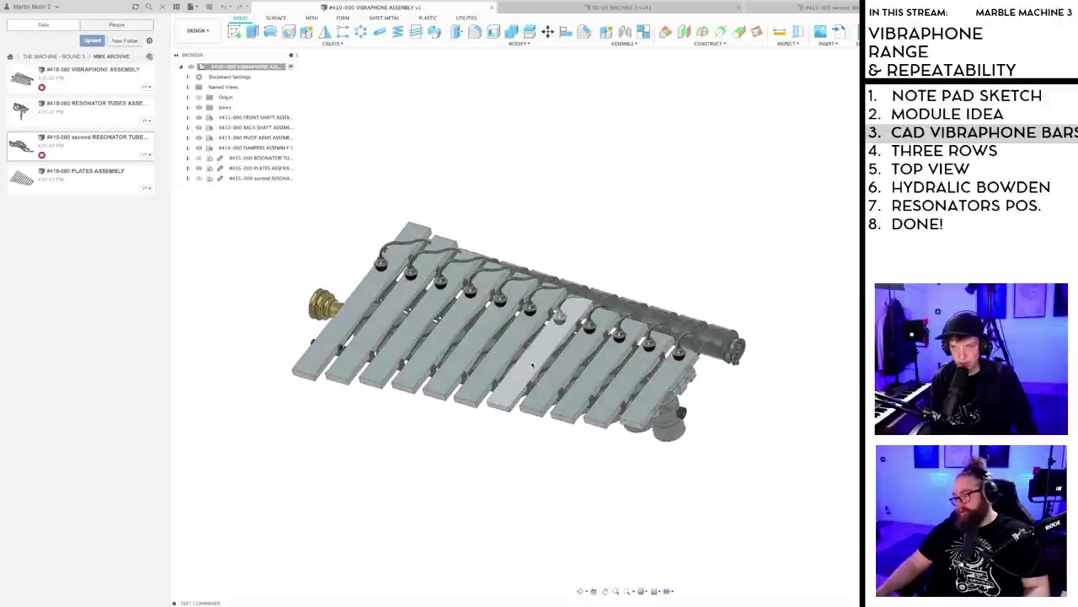
scroll(571, 448, up, 2)
scroll(573, 447, down, 2)
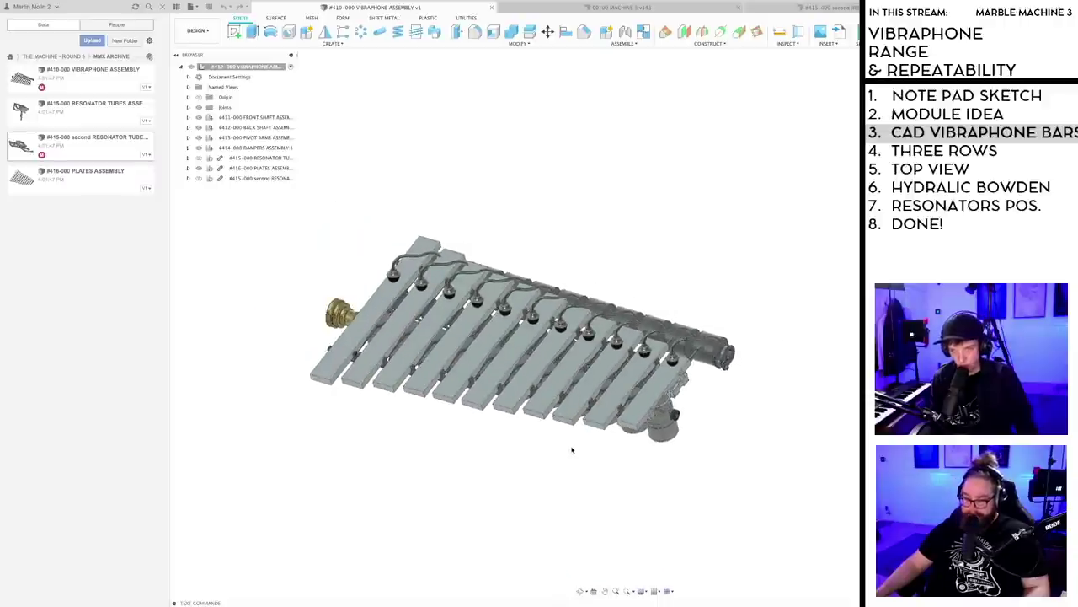
shift+middle_drag(570, 447, 585, 392)
scroll(585, 393, up, 2)
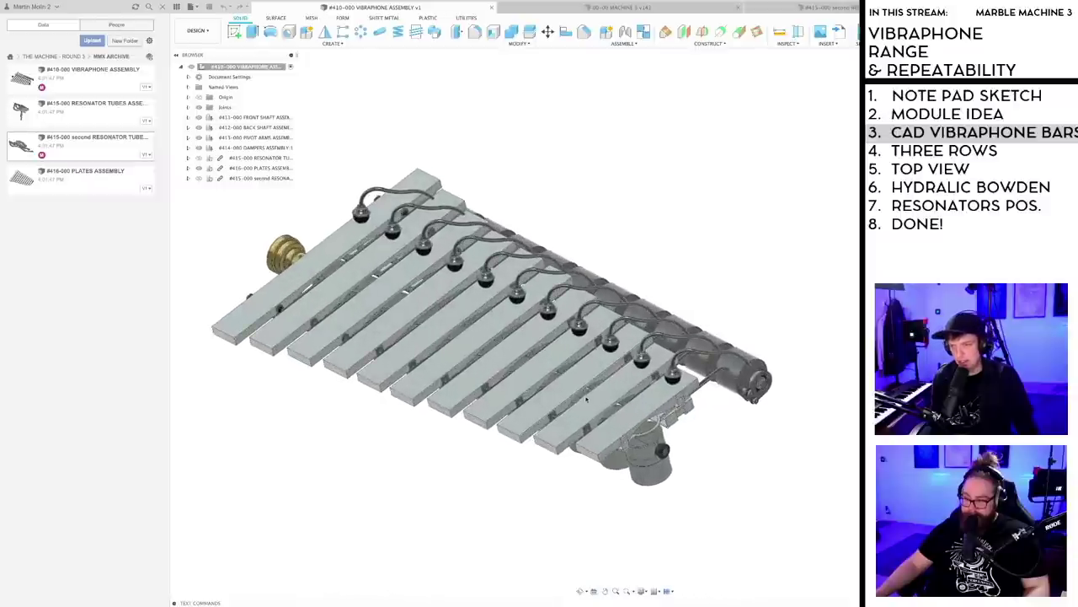
- Inspect the vibraphone assembly's bars and dampers, and examine the second resonator tubes assembly from several sides
shift+middle_drag(718, 458, 629, 385)
shift+middle_drag(640, 455, 588, 458)
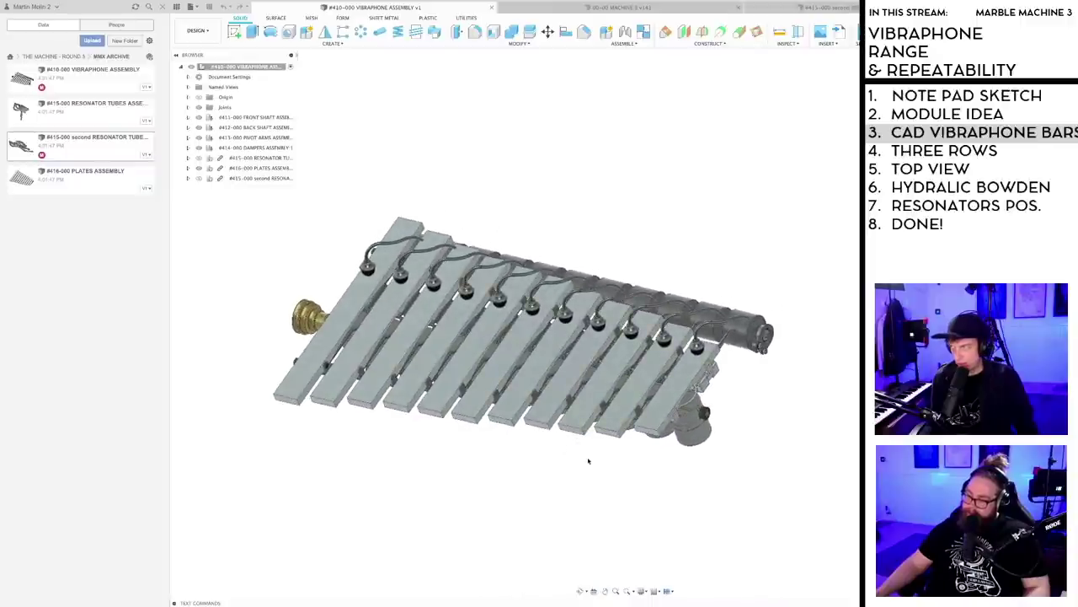
scroll(590, 460, up, 2)
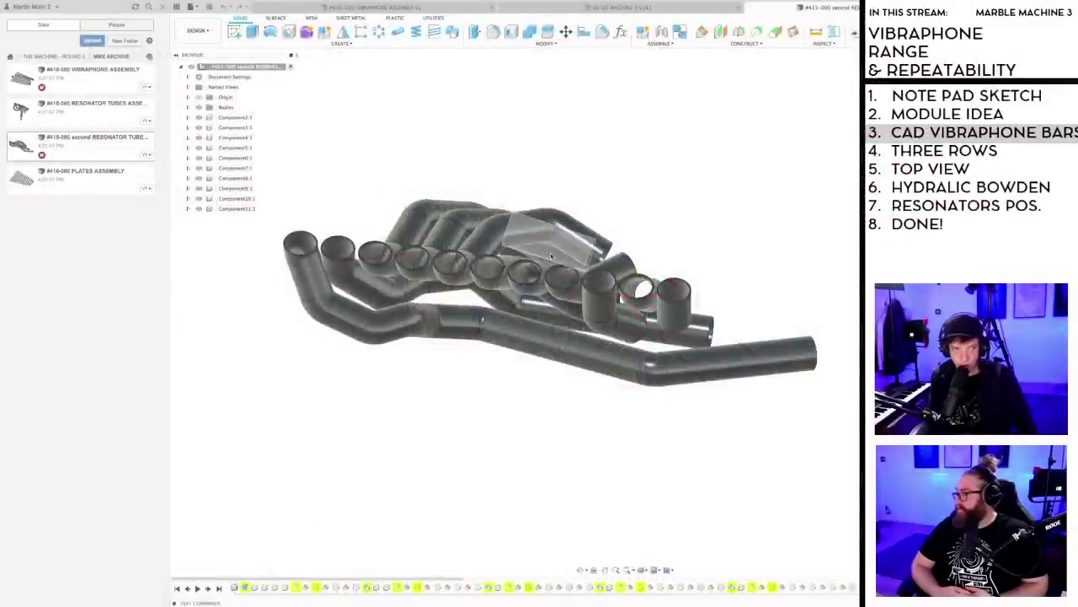
shift+middle_drag(560, 319, 546, 236)
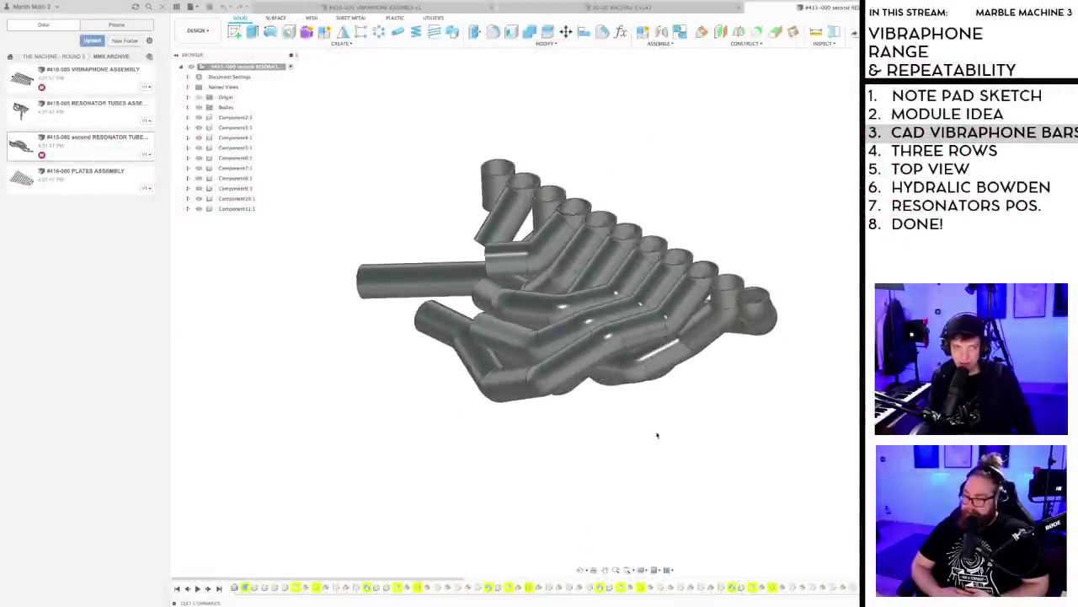
shift+middle_drag(657, 435, 535, 393)
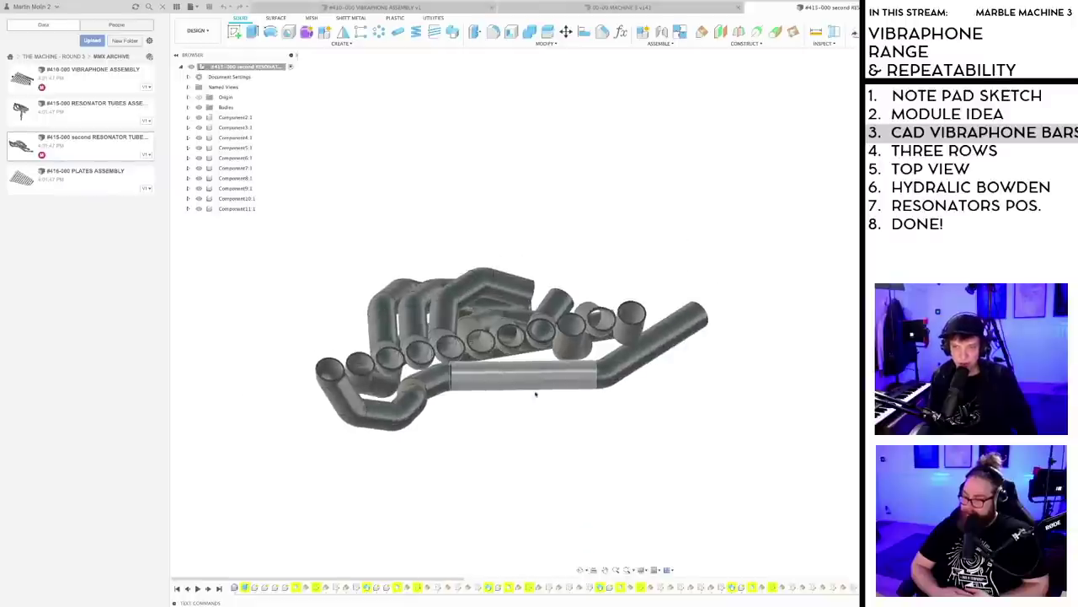
mouse_move(530, 432)
shift+middle_down()
mouse_move(514, 405)
mouse_move(489, 400)
mouse_move(527, 424)
mouse_move(520, 435)
mouse_move(638, 424)
mouse_move(652, 438)
mouse_move(643, 441)
mouse_move(648, 409)
mouse_move(527, 424)
mouse_move(525, 412)
mouse_move(532, 421)
mouse_move(543, 411)
mouse_move(523, 439)
shift+middle_up()
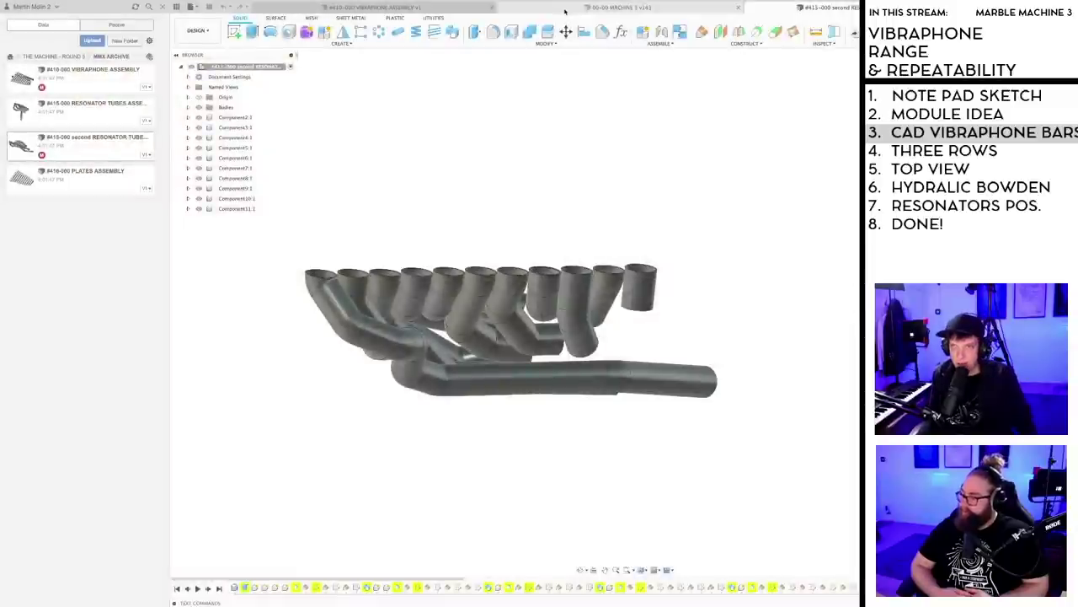
- Switch to the 00-00 MACHINE 3 document and examine the area between the two drums up close and from several angles
click(590, 8)
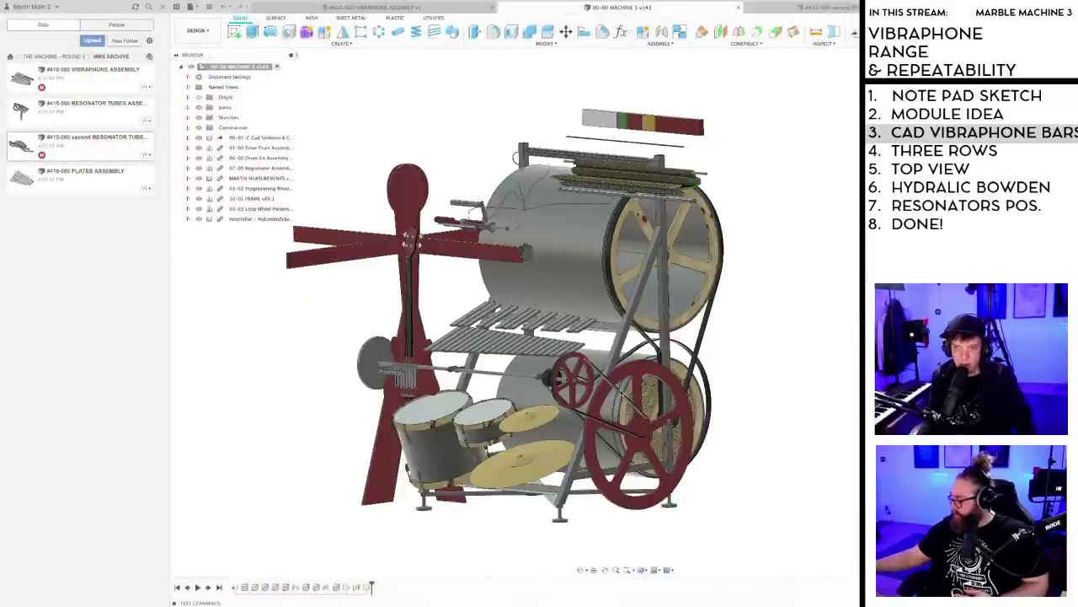
shift+middle_drag(531, 354, 455, 346)
shift+middle_drag(474, 405, 495, 337)
scroll(546, 421, up, 3)
scroll(547, 421, down, 3)
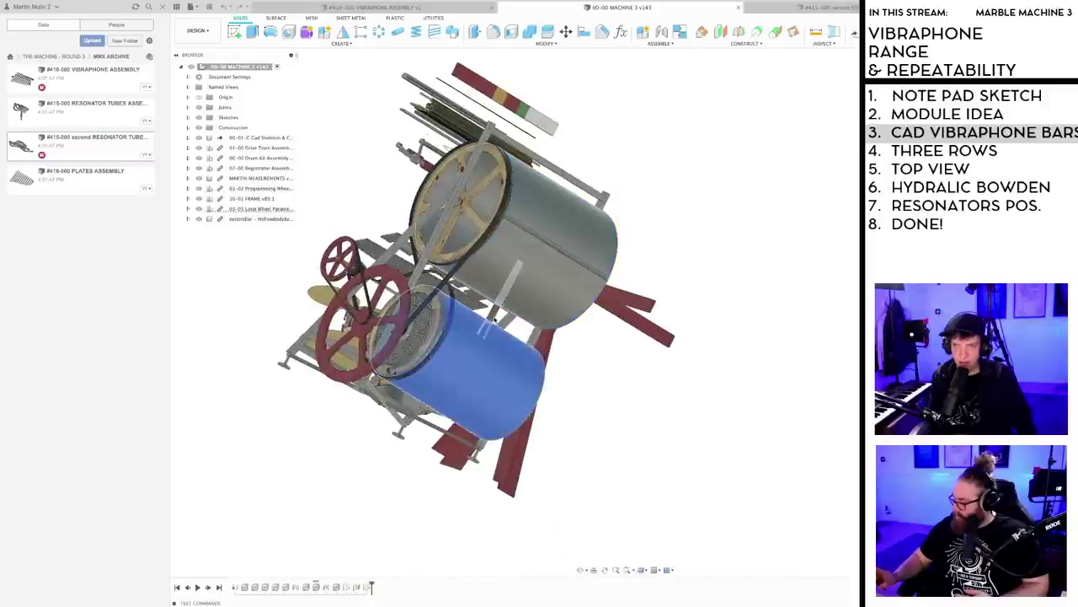
scroll(495, 318, up, 15)
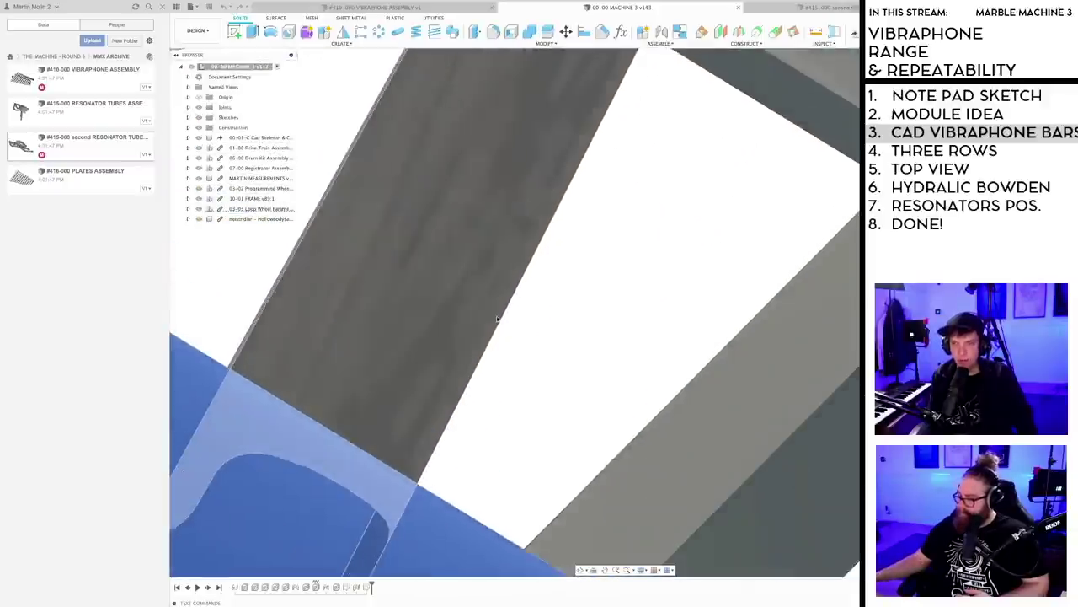
scroll(498, 319, down, 15)
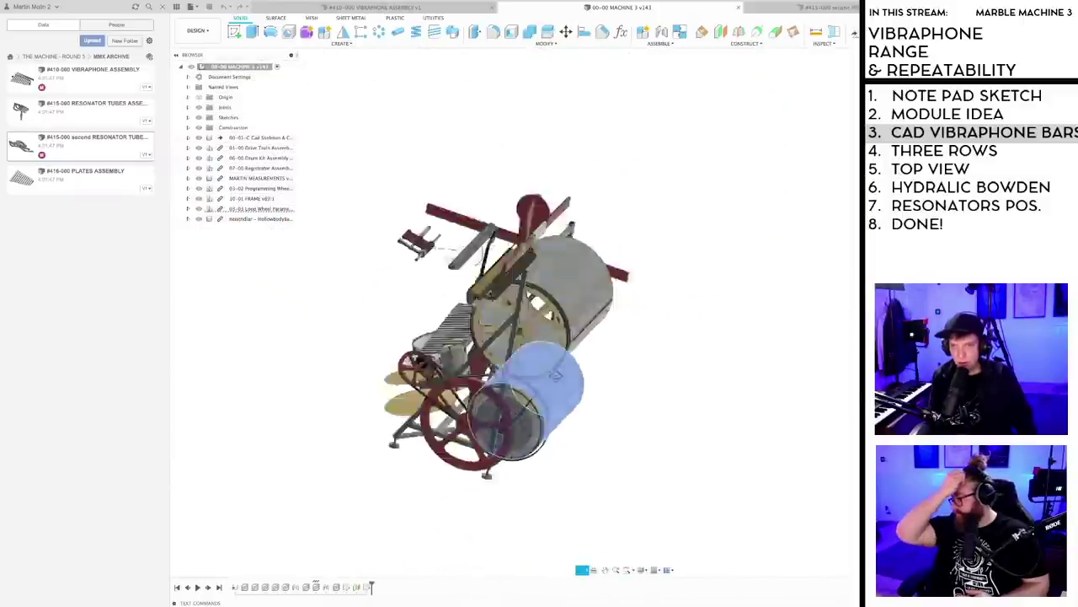
shift+middle_drag(615, 391, 631, 420)
scroll(568, 351, up, 3)
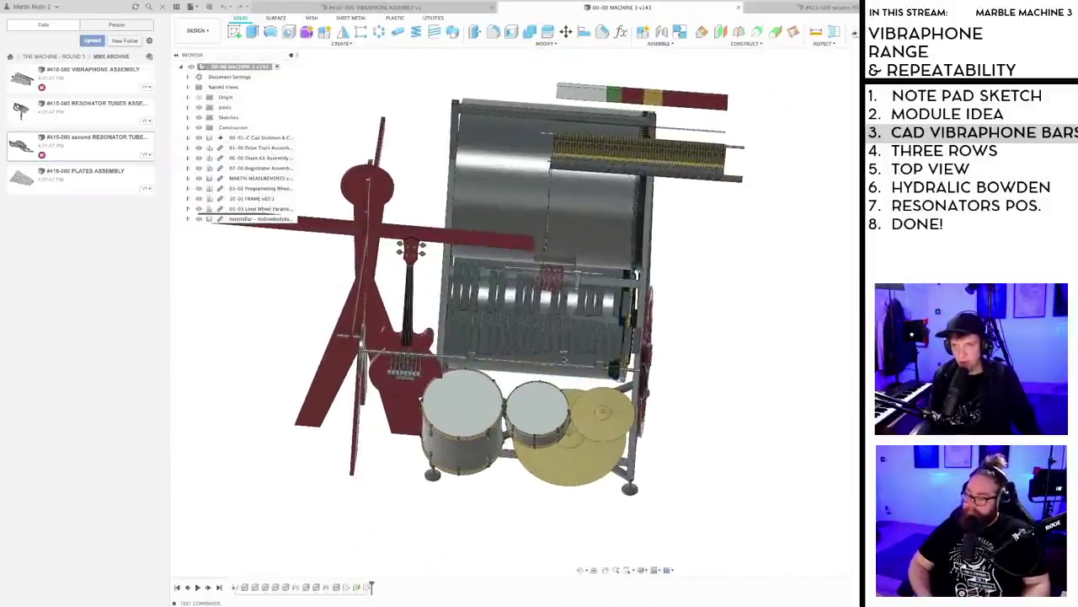
- Examine the vibraphone bars above the drum kit in perspective and from the front of the machine
shift+middle_drag(536, 321, 391, 220)
scroll(466, 411, up, 3)
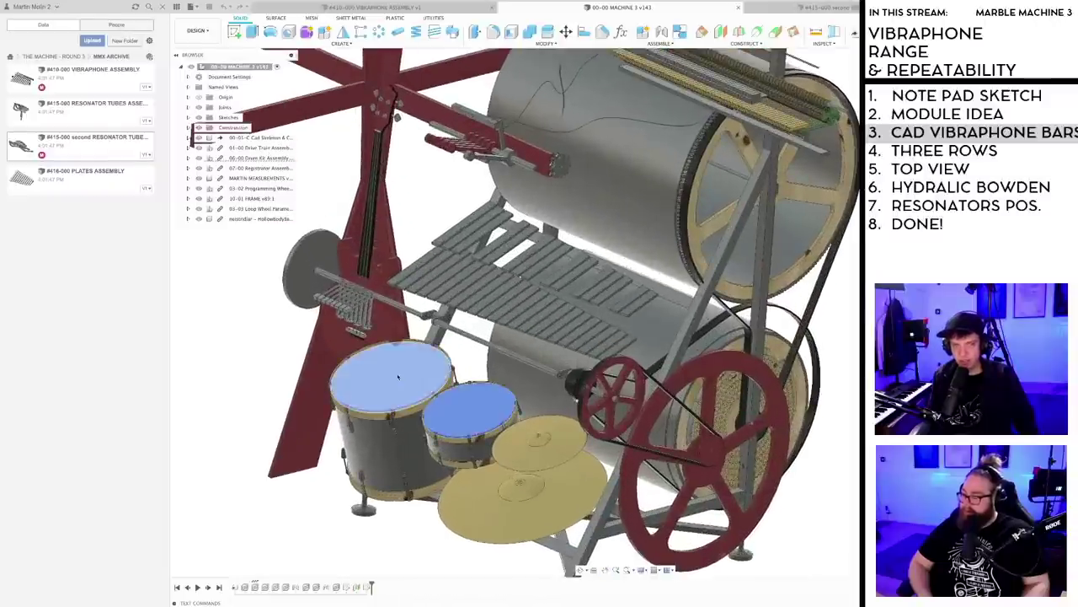
scroll(397, 376, down, 2)
shift+middle_drag(446, 414, 533, 407)
scroll(501, 398, down, 3)
scroll(637, 450, up, 3)
shift+middle_drag(638, 450, 485, 434)
scroll(507, 418, down, 3)
scroll(487, 433, up, 3)
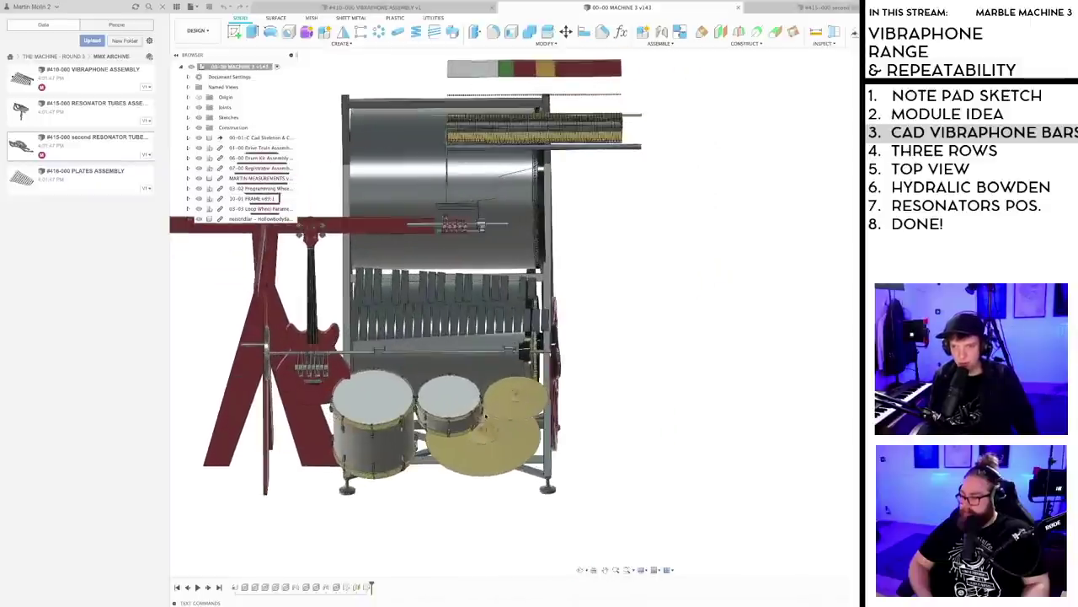
scroll(487, 432, down, 2)
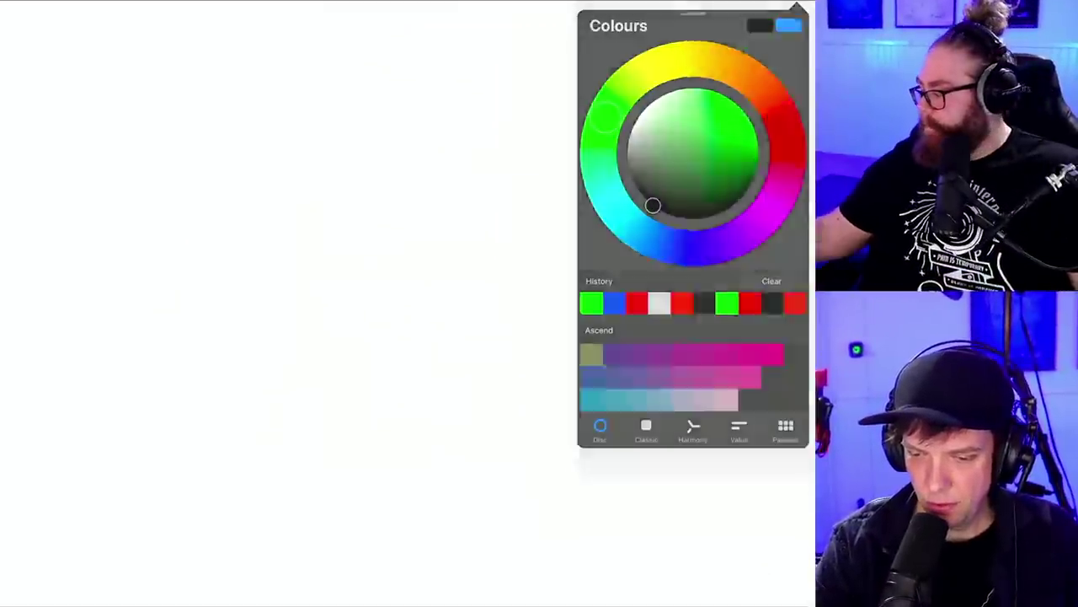
- Switch to Procreate and sketch two overlapping black outlines for the two rows of vibraphone bars on a blank canvas
mouse_move(120, 222)
mouse_down()
mouse_move(136, 401)
mouse_move(207, 238)
mouse_move(588, 273)
mouse_move(604, 375)
mouse_up()
drag(121, 409, 596, 367)
drag(160, 360, 162, 486)
drag(330, 349, 576, 368)
drag(577, 369, 586, 471)
drag(587, 472, 178, 482)
- Draw evenly spaced vertical lines through both rows to divide them into individual vibraphone bars
drag(145, 224, 159, 420)
drag(187, 242, 200, 451)
drag(220, 258, 230, 472)
drag(261, 266, 265, 489)
drag(300, 254, 293, 462)
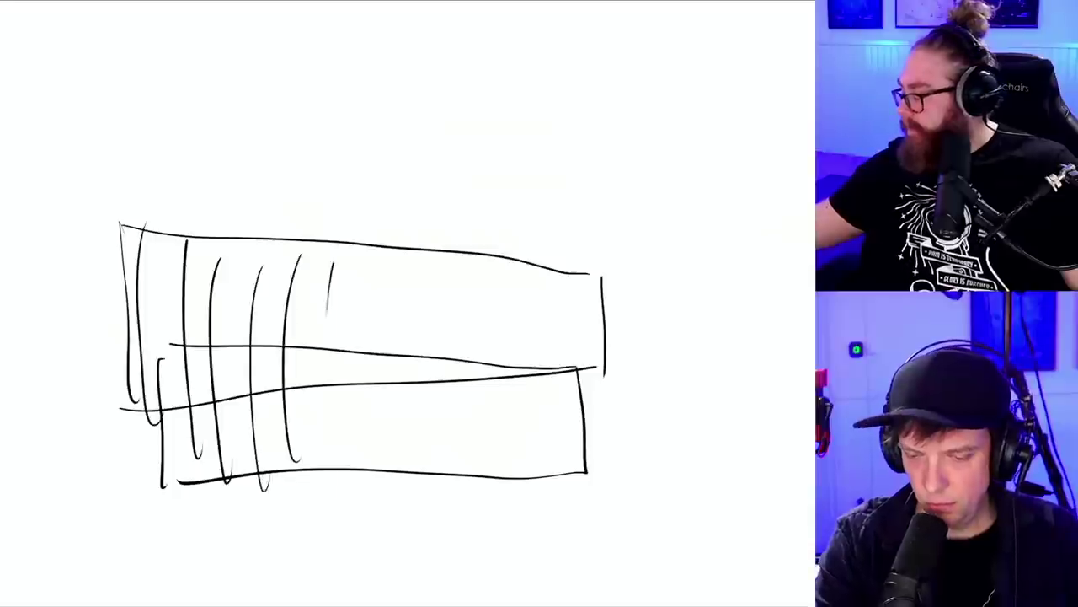
drag(332, 263, 331, 491)
drag(364, 270, 362, 474)
mouse_move(402, 272)
mouse_down()
mouse_move(400, 467)
mouse_move(432, 480)
mouse_up()
drag(484, 266, 472, 485)
mouse_move(537, 263)
mouse_down()
mouse_move(518, 470)
mouse_move(546, 455)
mouse_up()
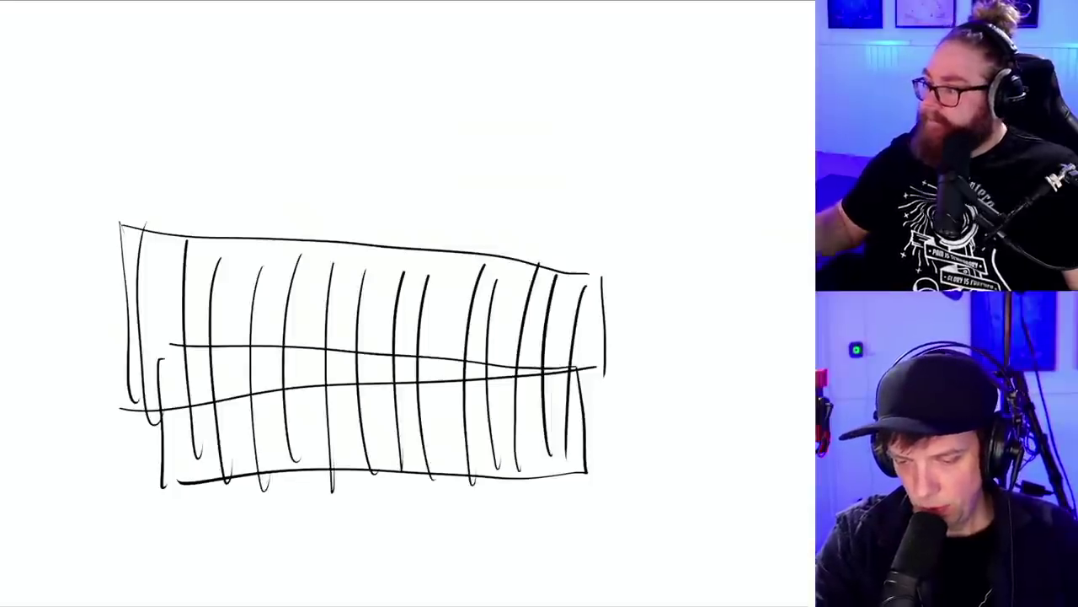
drag(585, 285, 574, 462)
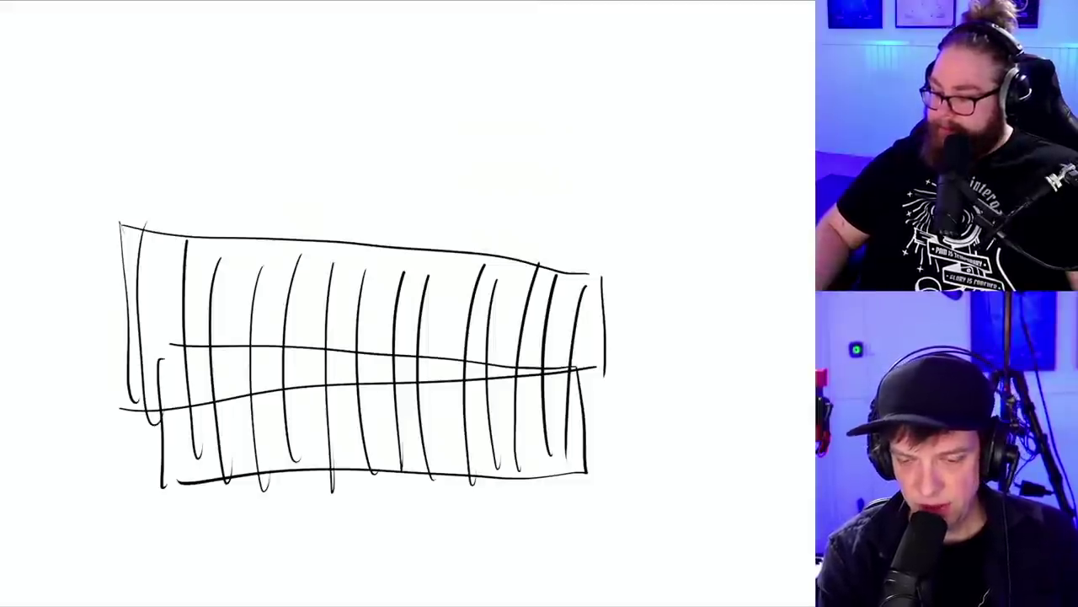
- Sketch a wide rectangle above the vibraphone bars and divide it into sections with vertical lines
mouse_move(78, 34)
mouse_down()
mouse_move(80, 215)
mouse_move(704, 201)
mouse_move(723, 35)
mouse_move(75, 38)
mouse_up()
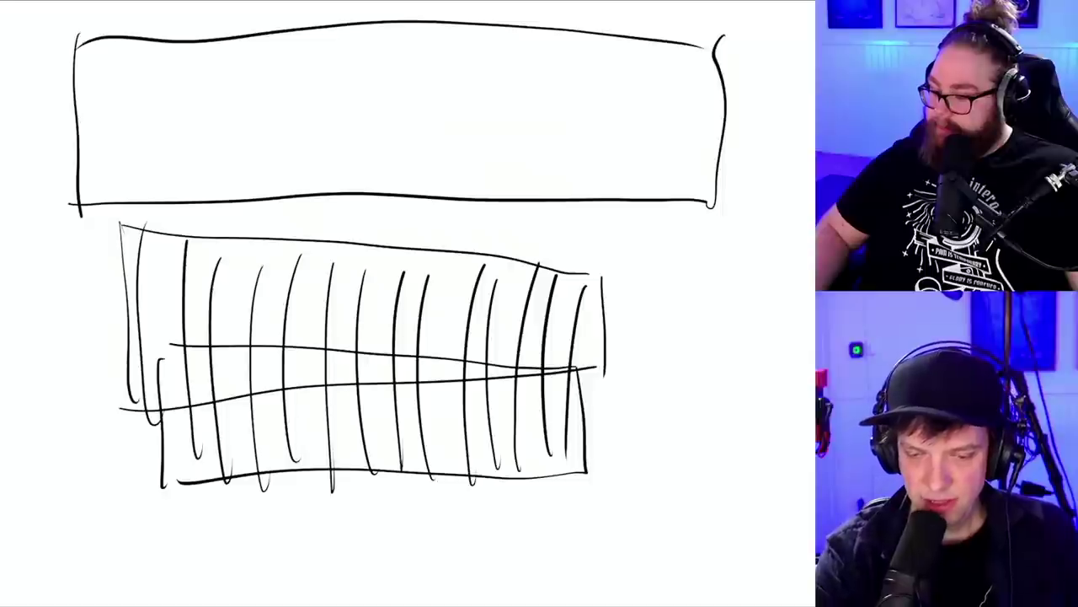
drag(156, 43, 155, 211)
drag(271, 29, 274, 215)
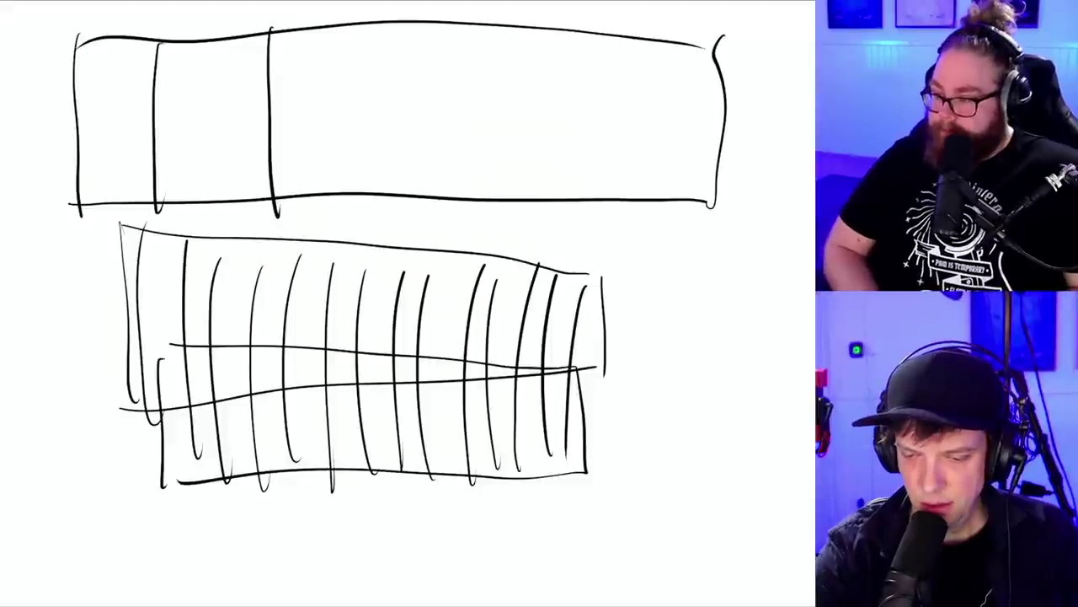
drag(468, 39, 475, 191)
drag(590, 72, 578, 215)
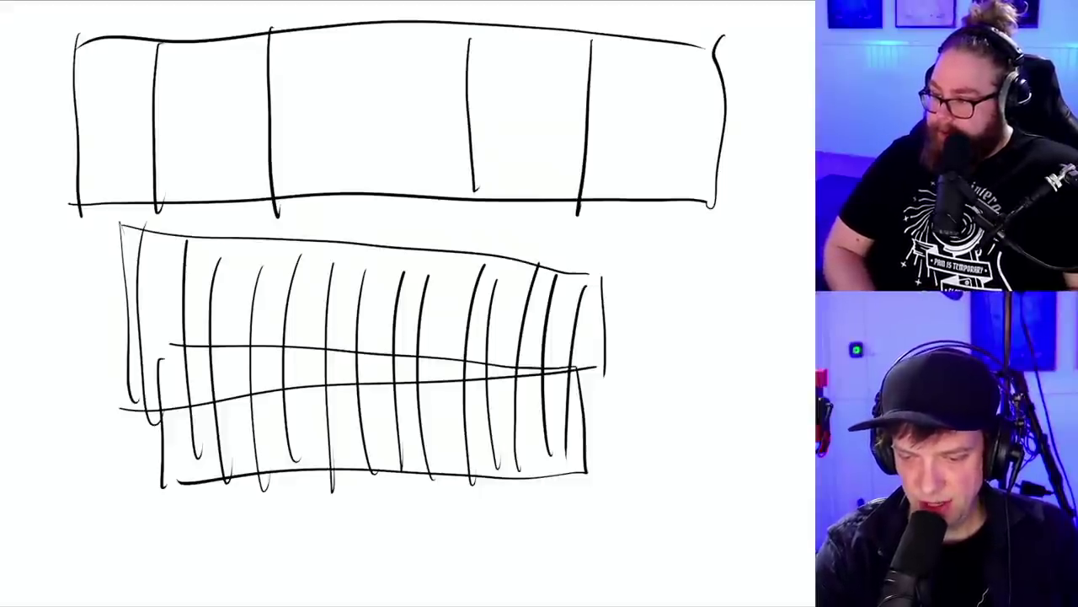
drag(352, 32, 358, 243)
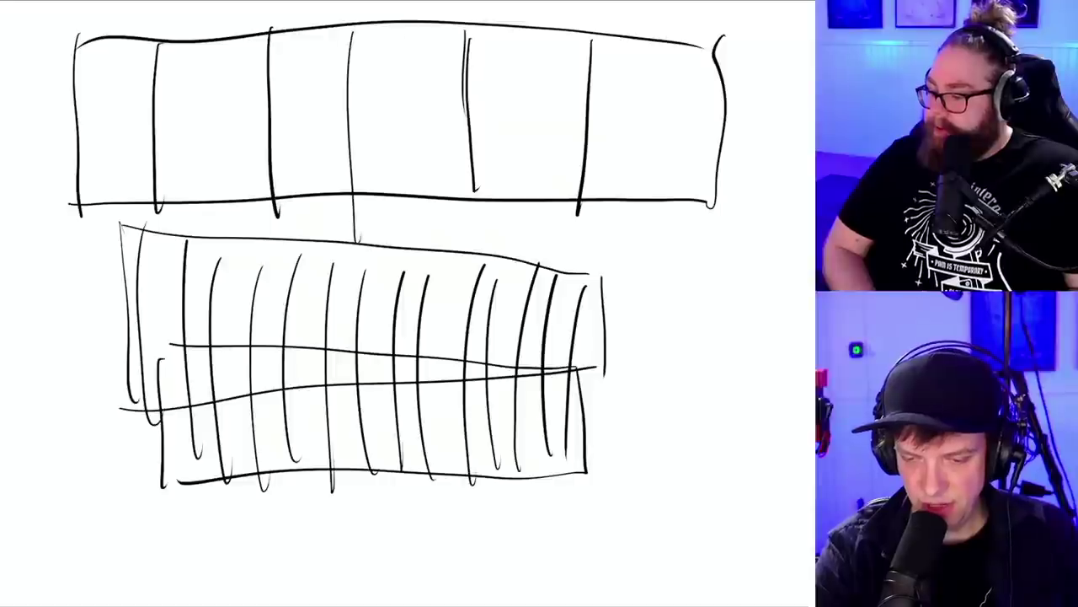
- Set the brush colour to red, then outline and hatch two tall columns running from the upper rectangle through the bars
key(c)
click(781, 117)
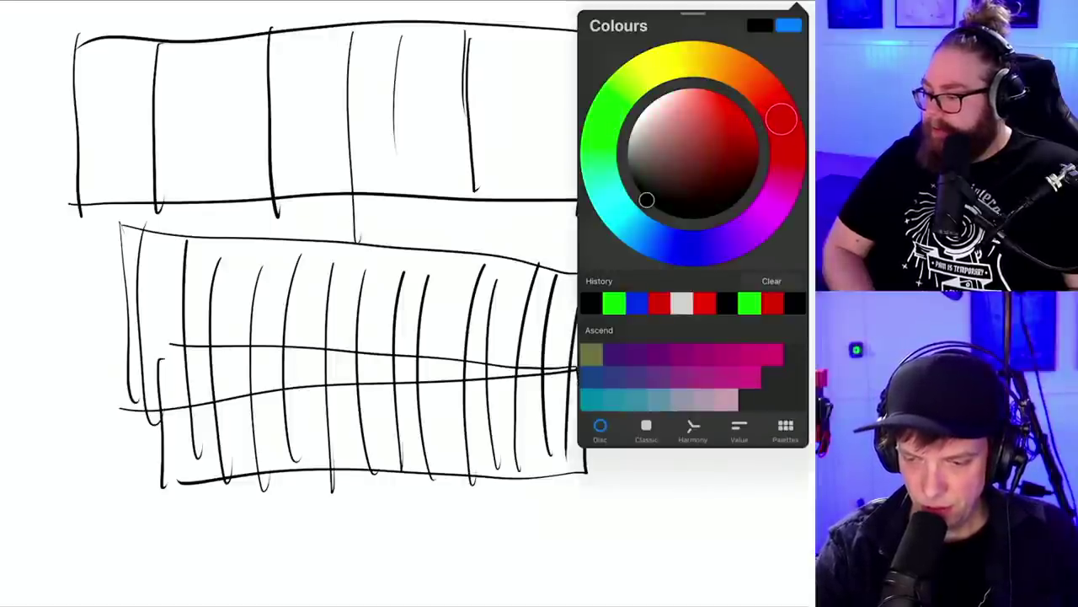
drag(647, 199, 744, 110)
key(c)
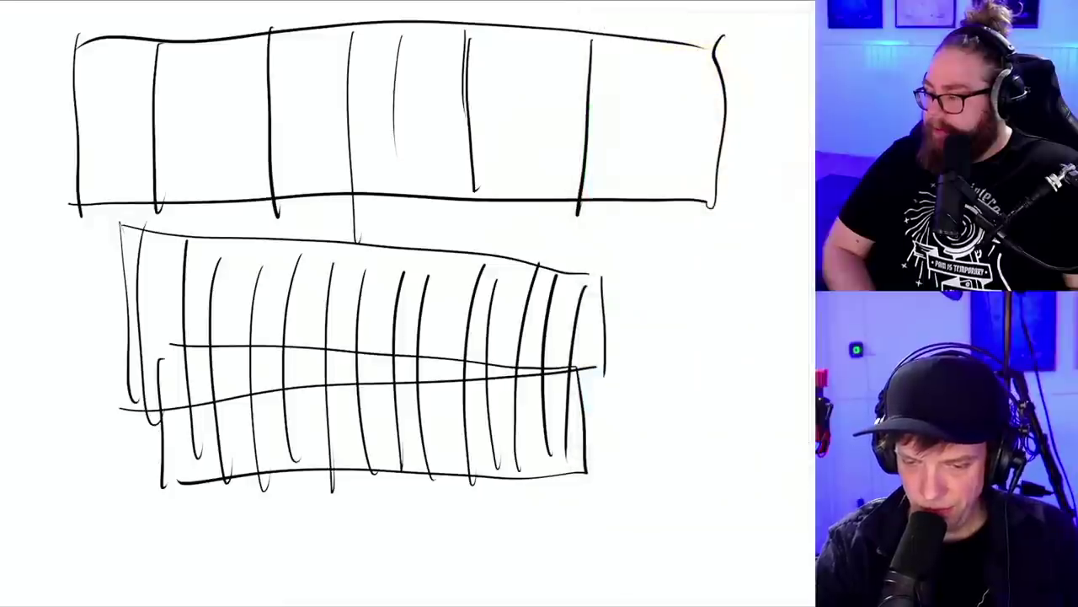
mouse_move(153, 54)
mouse_down()
mouse_move(178, 313)
mouse_move(226, 514)
mouse_move(270, 109)
mouse_move(164, 32)
mouse_up()
mouse_move(459, 25)
mouse_down()
mouse_move(468, 522)
mouse_move(582, 161)
mouse_move(491, 15)
mouse_move(471, 77)
mouse_move(450, 434)
mouse_move(506, 506)
mouse_move(573, 446)
mouse_up()
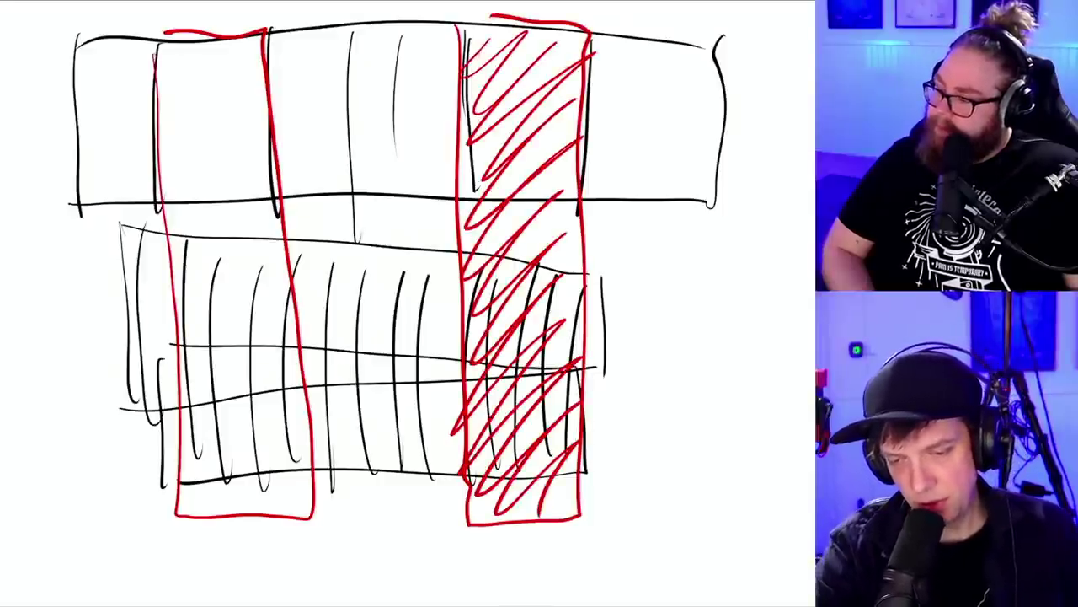
mouse_move(164, 42)
mouse_down()
mouse_move(228, 118)
mouse_move(181, 228)
mouse_move(231, 504)
mouse_move(269, 518)
mouse_up()
- Set the brush colour to green and outline three columns below the upper rectangle, one between and one on each side of the red columns
click(796, 4)
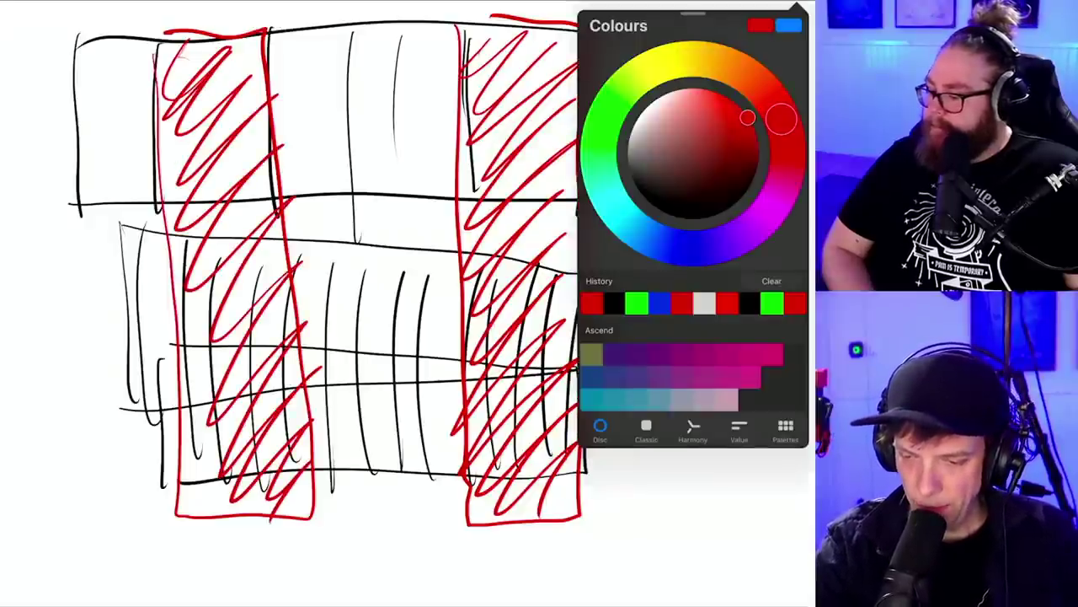
click(608, 109)
click(745, 114)
click(796, 4)
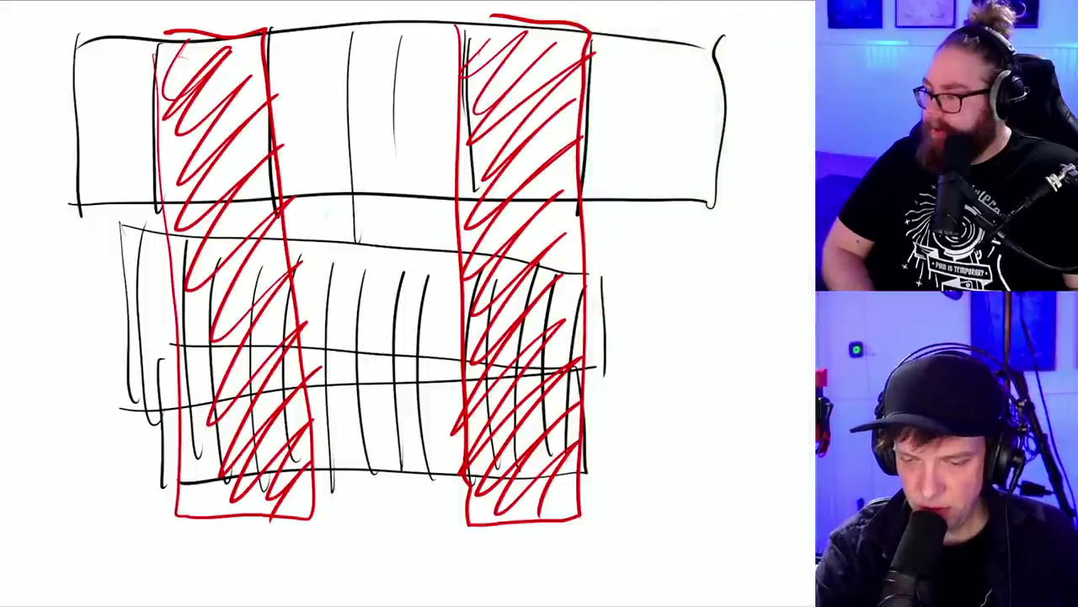
mouse_move(323, 202)
mouse_down()
mouse_move(329, 375)
mouse_move(363, 509)
mouse_move(445, 232)
mouse_move(347, 207)
mouse_up()
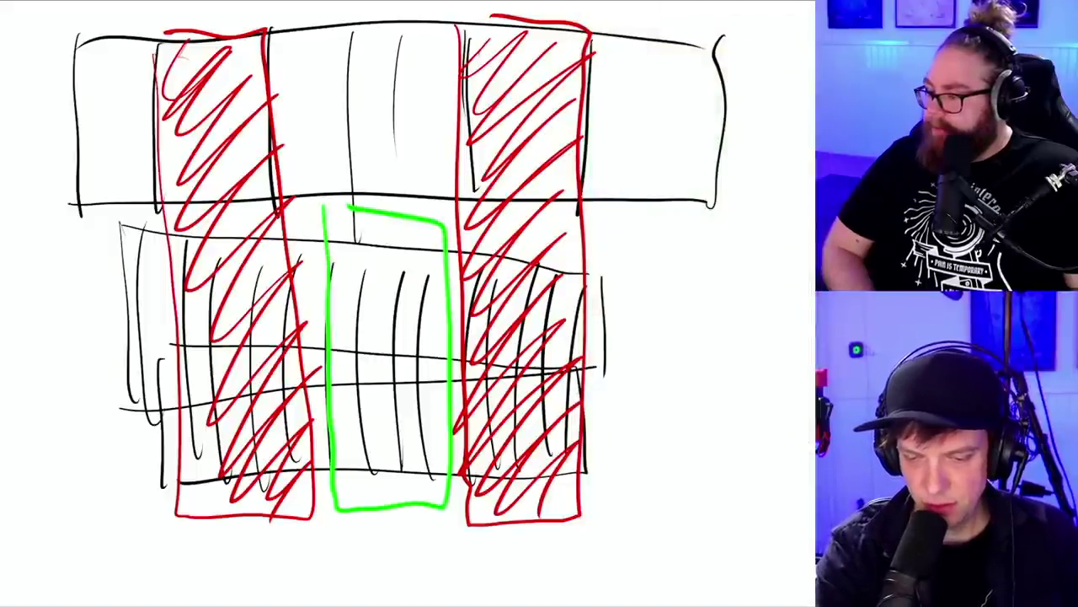
mouse_move(71, 209)
mouse_down()
mouse_move(69, 516)
mouse_move(163, 278)
mouse_move(76, 211)
mouse_up()
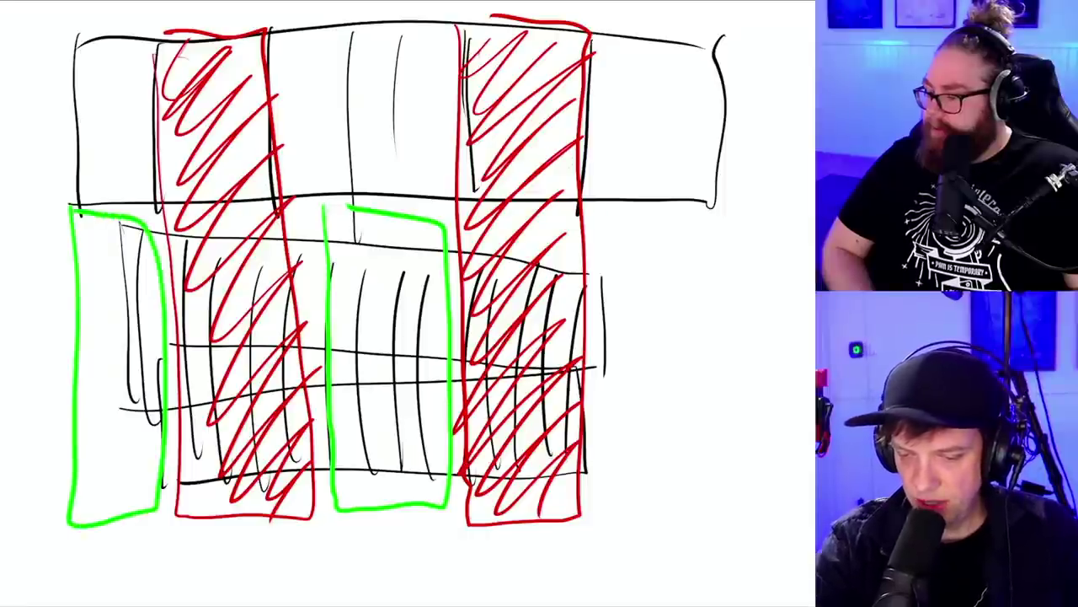
mouse_move(594, 209)
mouse_down()
mouse_move(649, 502)
mouse_move(699, 218)
mouse_move(594, 204)
mouse_up()
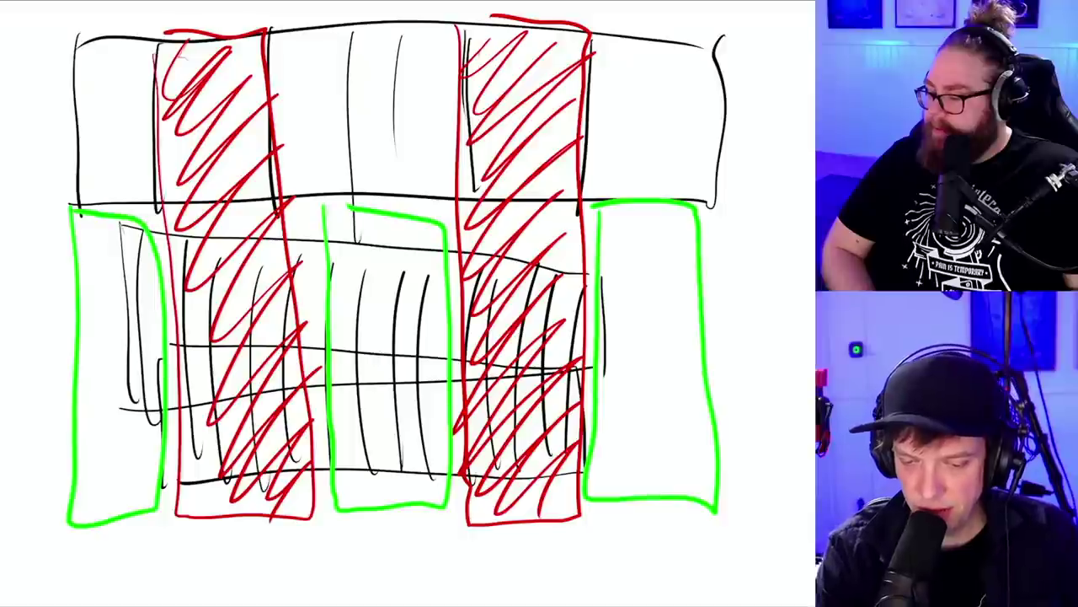
- Draw green circles in the middle green column and the left red column, with lines linking the upper circles to the red columns
drag(237, 284, 239, 283)
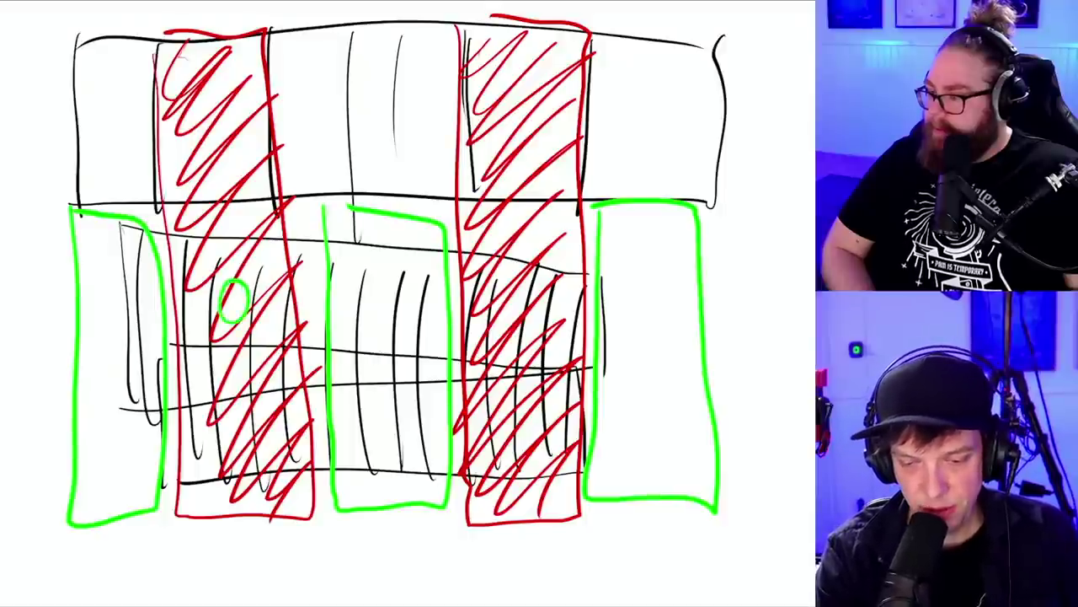
mouse_move(341, 300)
mouse_down()
mouse_move(345, 313)
mouse_move(375, 324)
mouse_move(249, 286)
mouse_move(264, 322)
mouse_move(378, 325)
mouse_move(363, 344)
mouse_up()
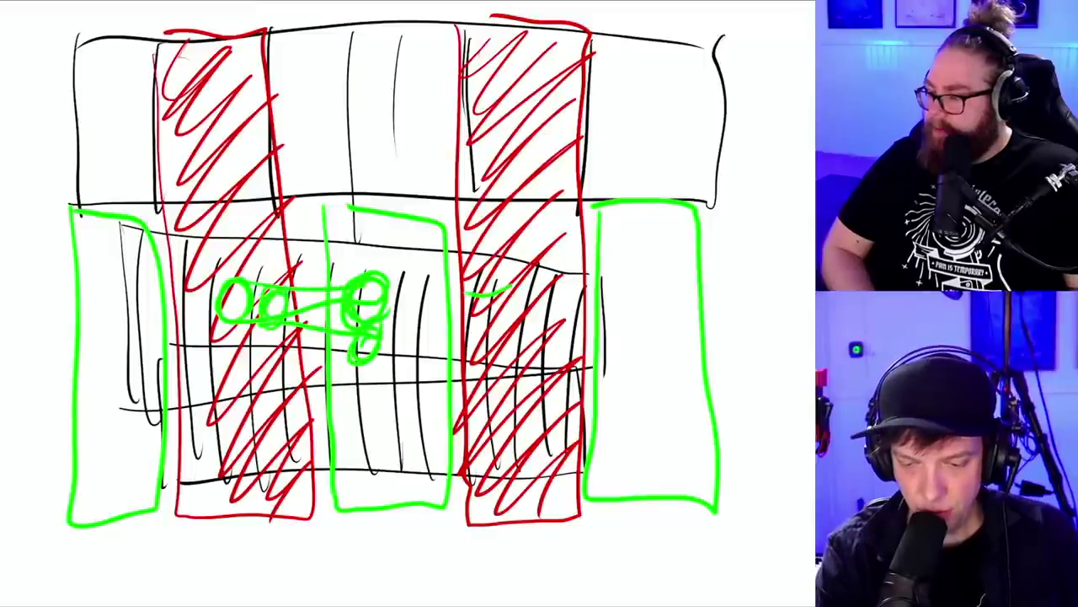
mouse_move(469, 293)
mouse_down()
mouse_move(413, 329)
mouse_move(414, 300)
mouse_up()
mouse_move(511, 309)
mouse_down()
mouse_move(397, 328)
mouse_move(419, 339)
mouse_up()
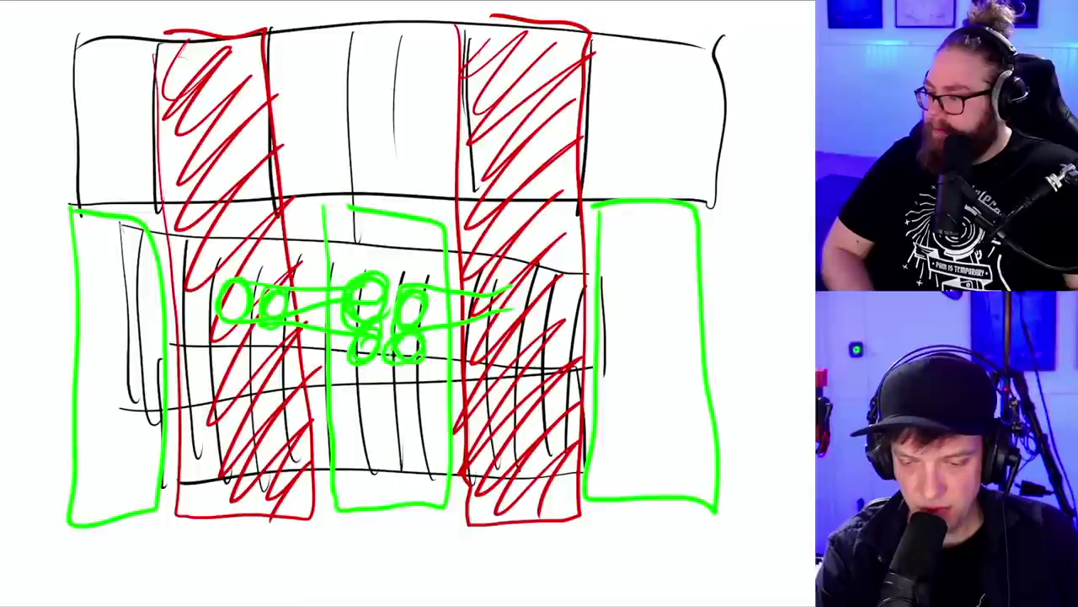
drag(358, 375, 353, 422)
mouse_move(408, 384)
mouse_down()
mouse_move(404, 417)
mouse_move(354, 461)
mouse_up()
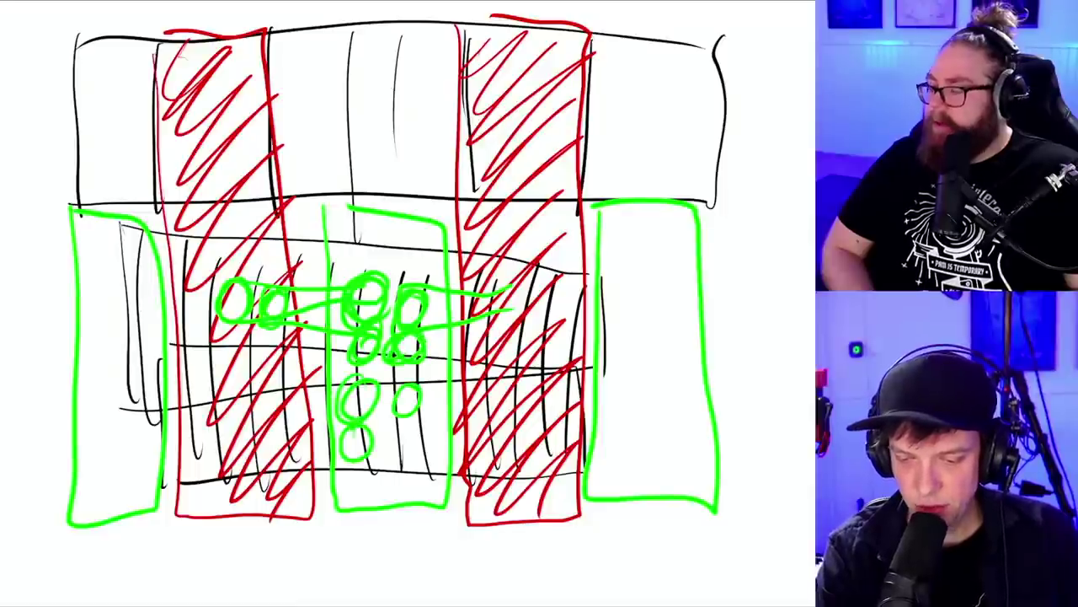
mouse_move(409, 421)
mouse_down()
mouse_move(402, 463)
mouse_move(349, 497)
mouse_up()
- Draw green lines from both red columns to the lower circles in the middle green column
drag(228, 362, 375, 434)
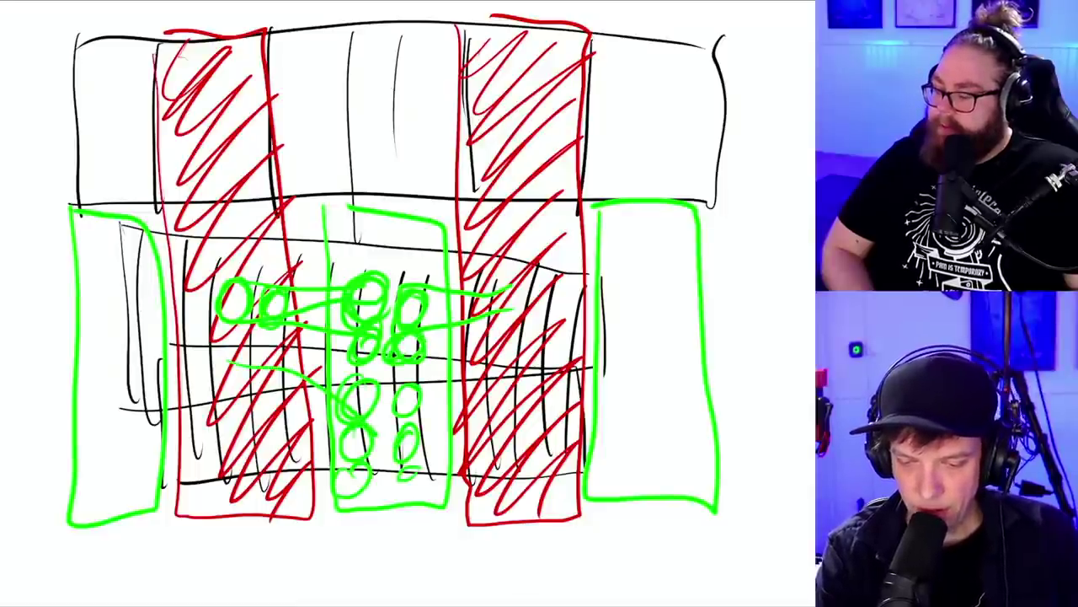
drag(238, 411, 354, 447)
drag(240, 450, 352, 487)
drag(245, 379, 341, 410)
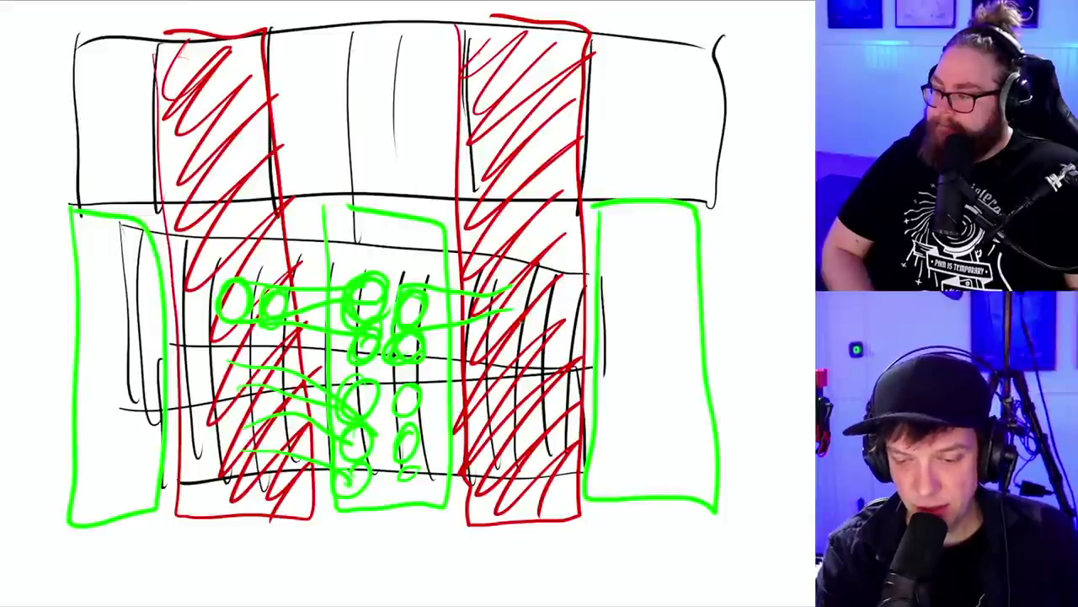
drag(516, 320, 421, 378)
drag(510, 386, 413, 423)
drag(485, 416, 389, 464)
drag(497, 443, 402, 492)
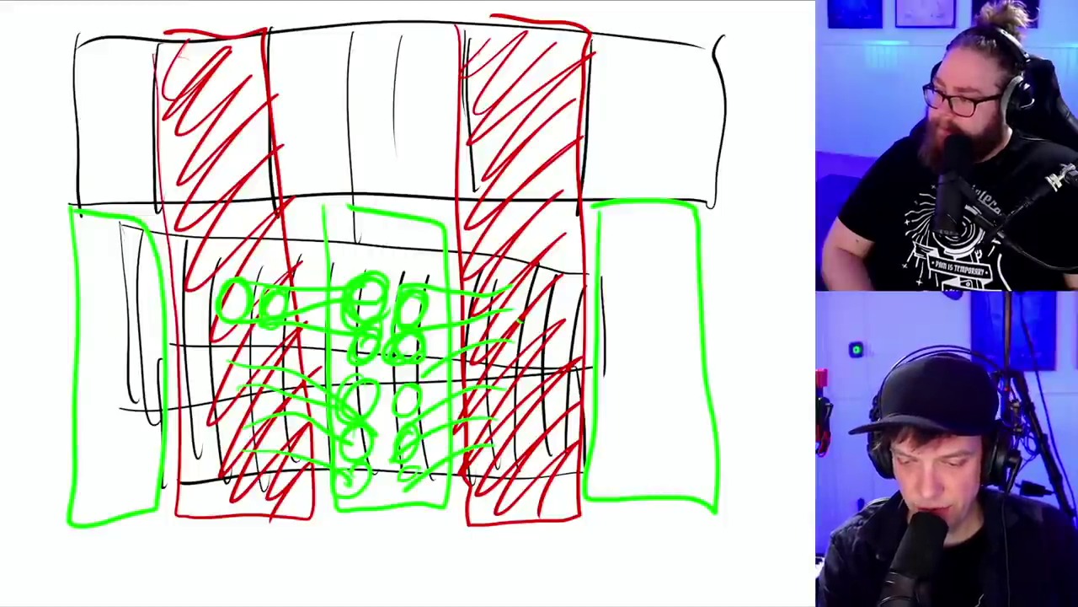
- Draw green circles in the right-hand green column, link them with lines to the right red column, and add green strokes in the left-hand green column
drag(539, 274, 655, 286)
mouse_move(634, 346)
mouse_down()
mouse_move(628, 381)
mouse_move(625, 346)
mouse_up()
drag(661, 341, 656, 344)
drag(623, 398, 656, 420)
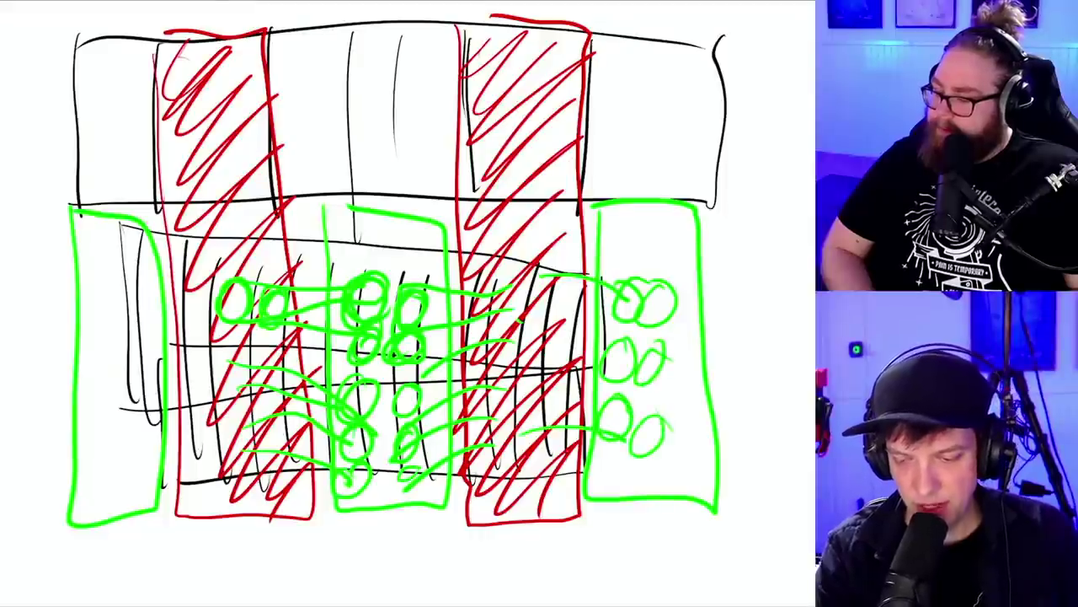
drag(607, 390, 521, 369)
mouse_move(118, 263)
mouse_down()
mouse_move(101, 320)
mouse_move(143, 282)
mouse_move(143, 354)
mouse_move(134, 349)
mouse_up()
mouse_move(116, 414)
mouse_down()
mouse_move(99, 418)
mouse_move(109, 411)
mouse_up()
mouse_move(137, 426)
mouse_down()
mouse_move(125, 451)
mouse_move(134, 426)
mouse_up()
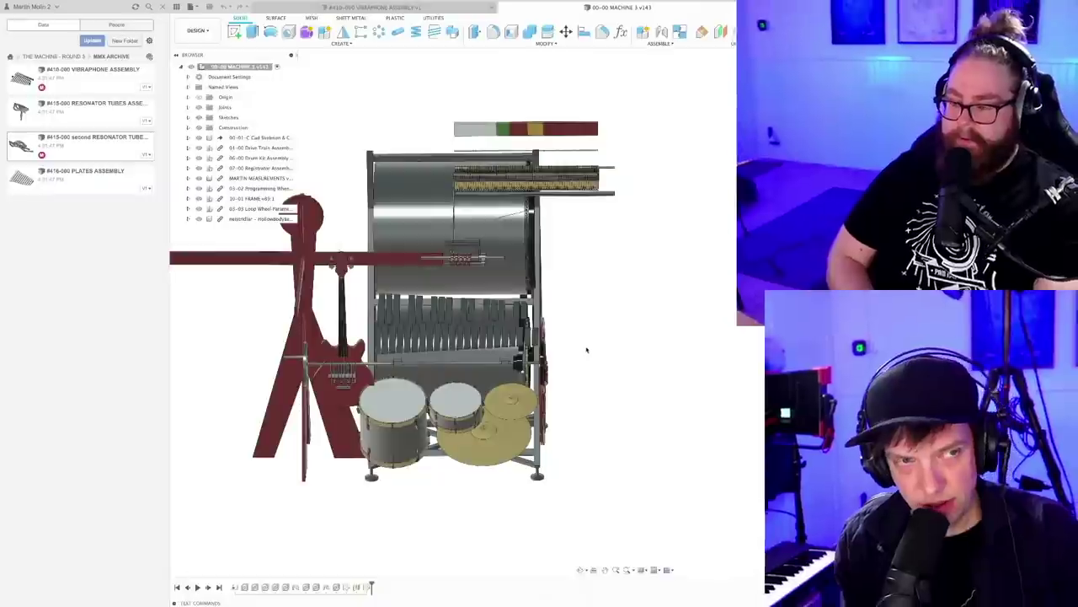
- Switch to Fusion 360 and examine the vibraphone bars and their placement within the 00-00 MACHINE 3 assembly
mouse_move(623, 315)
shift+middle_down()
mouse_move(626, 327)
mouse_move(585, 334)
mouse_move(560, 367)
mouse_move(491, 344)
mouse_move(615, 355)
mouse_move(562, 350)
mouse_move(569, 330)
shift+middle_up()
scroll(492, 344, up, 4)
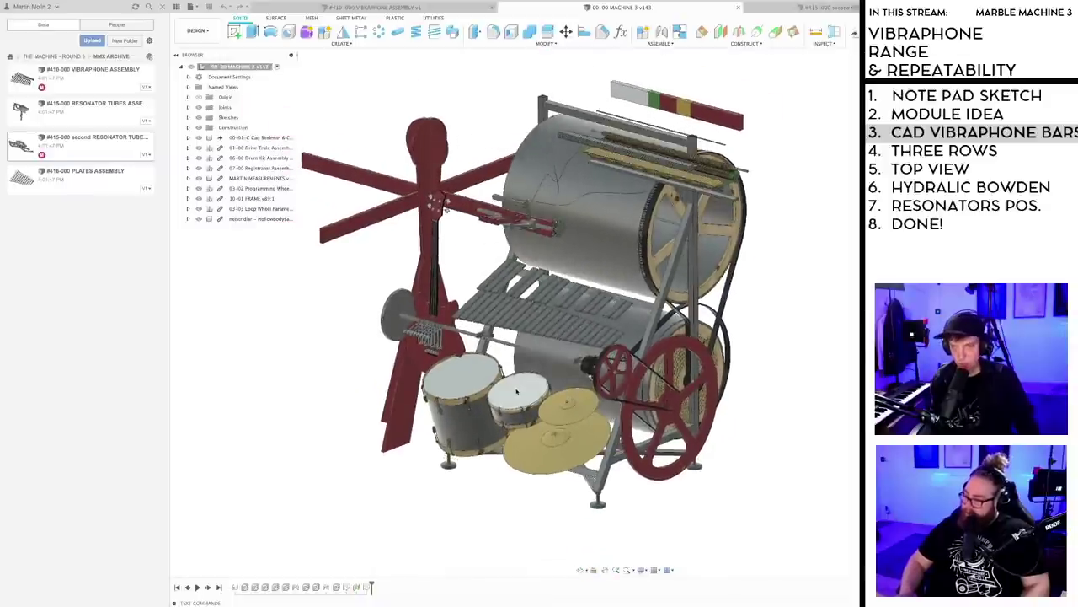
scroll(567, 374, up, 1)
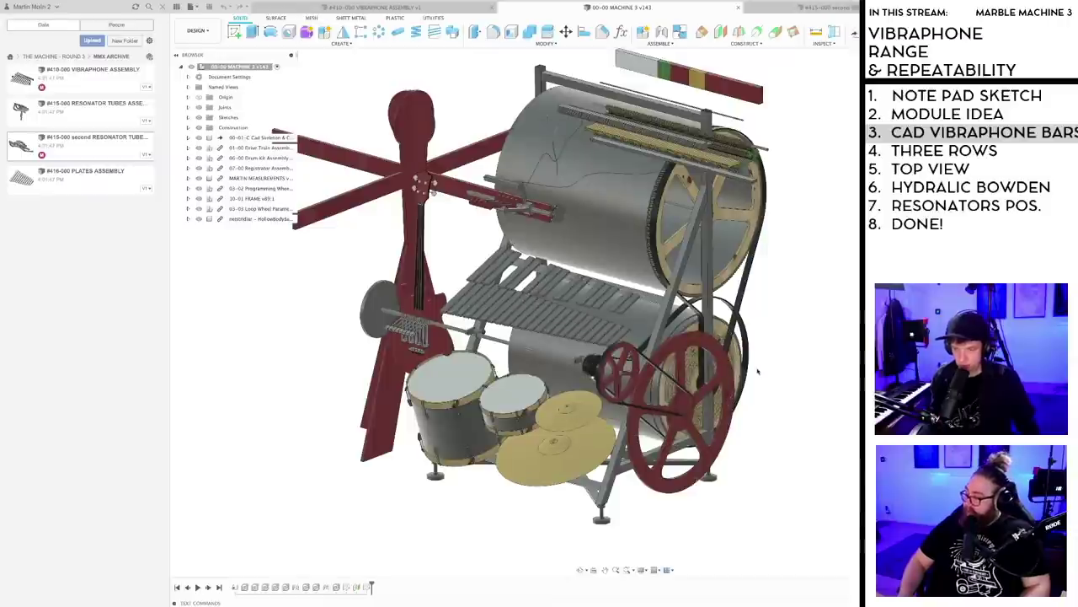
scroll(735, 394, down, 2)
shift+middle_drag(735, 395, 714, 407)
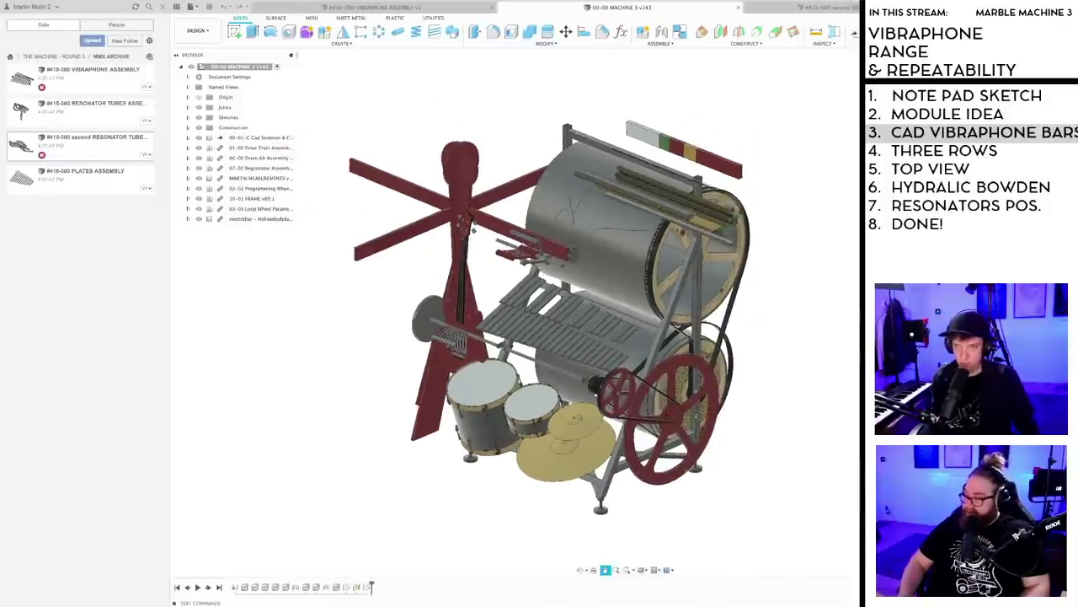
middle_drag(602, 354, 561, 362)
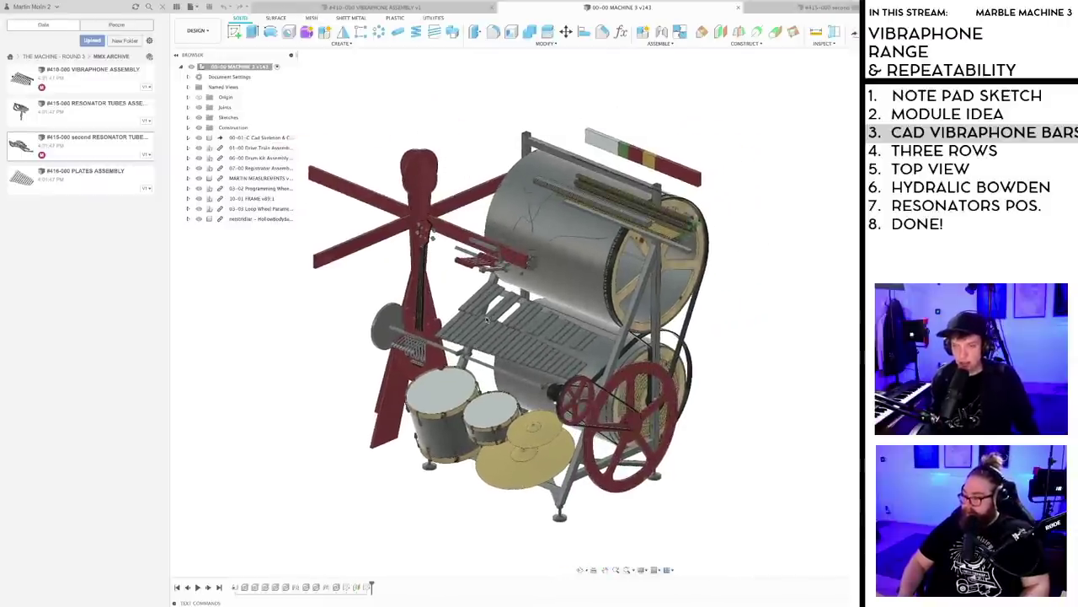
scroll(529, 343, up, 2)
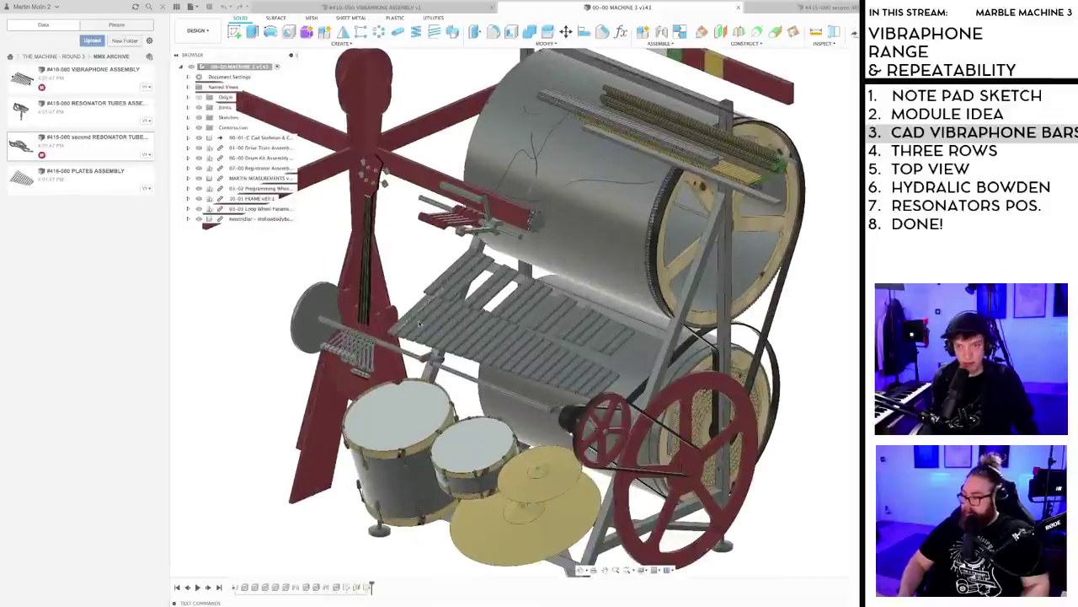
scroll(540, 354, up, 2)
shift+middle_drag(610, 400, 438, 312)
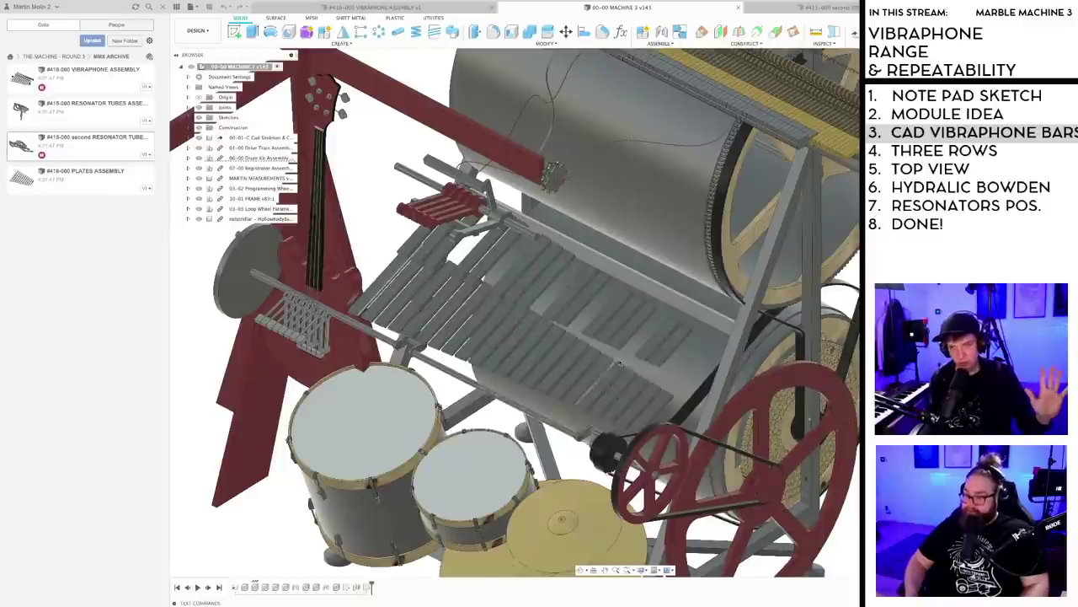
click(652, 412)
scroll(614, 357, down, 3)
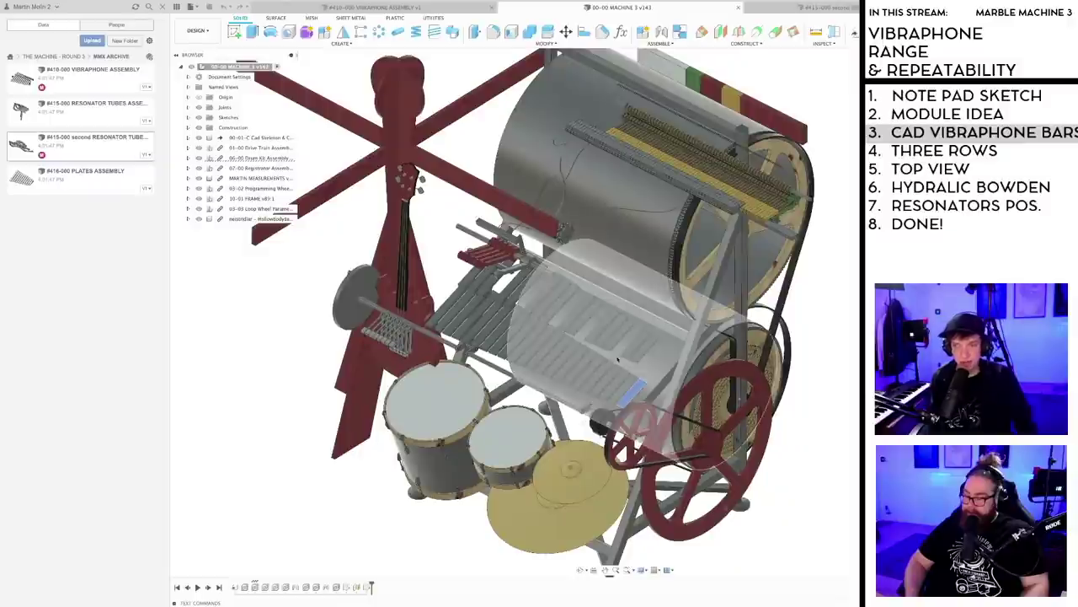
shift+middle_drag(613, 355, 535, 293)
click(797, 345)
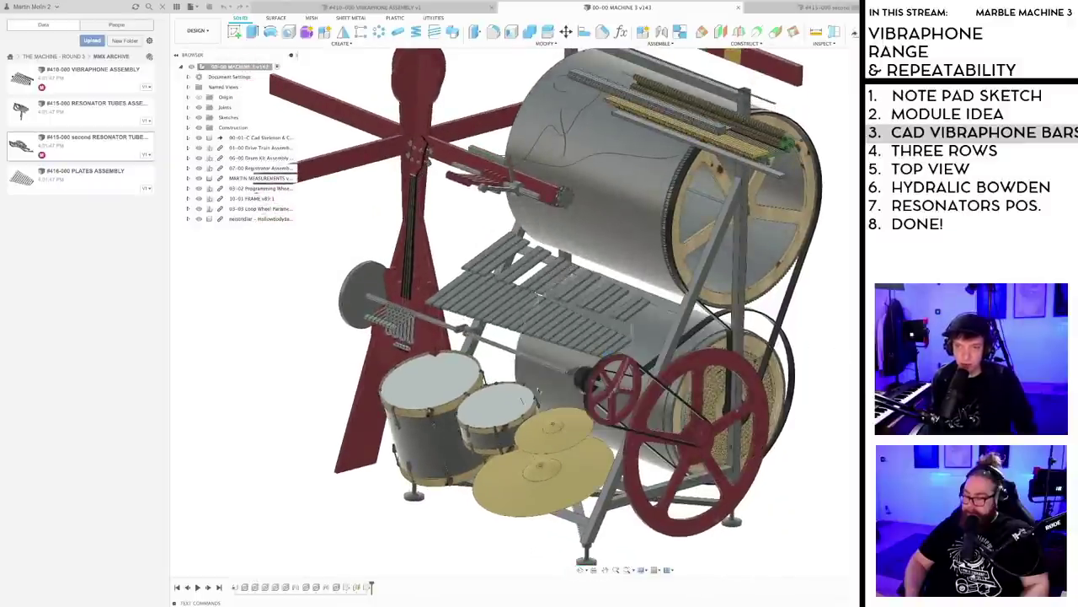
- Examine how the rows of vibraphone bars sit relative to the large upper wheel, lower wheel and drum kit of the machine
scroll(536, 352, down, 2)
middle_drag(561, 390, 530, 401)
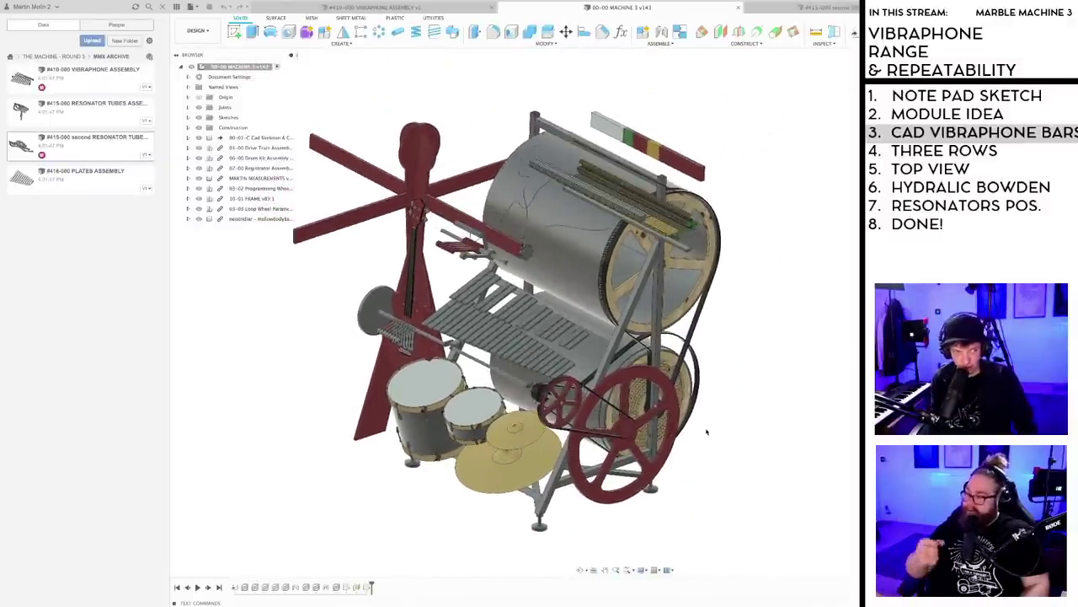
mouse_move(707, 431)
shift+middle_down()
mouse_move(718, 445)
mouse_move(688, 421)
shift+middle_up()
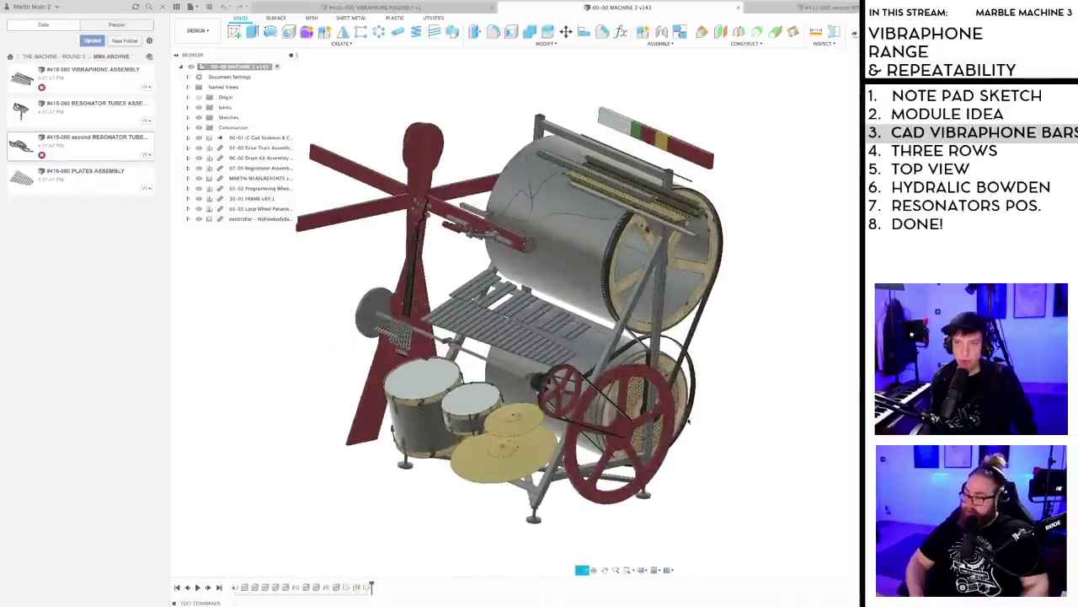
scroll(546, 347, down, 3)
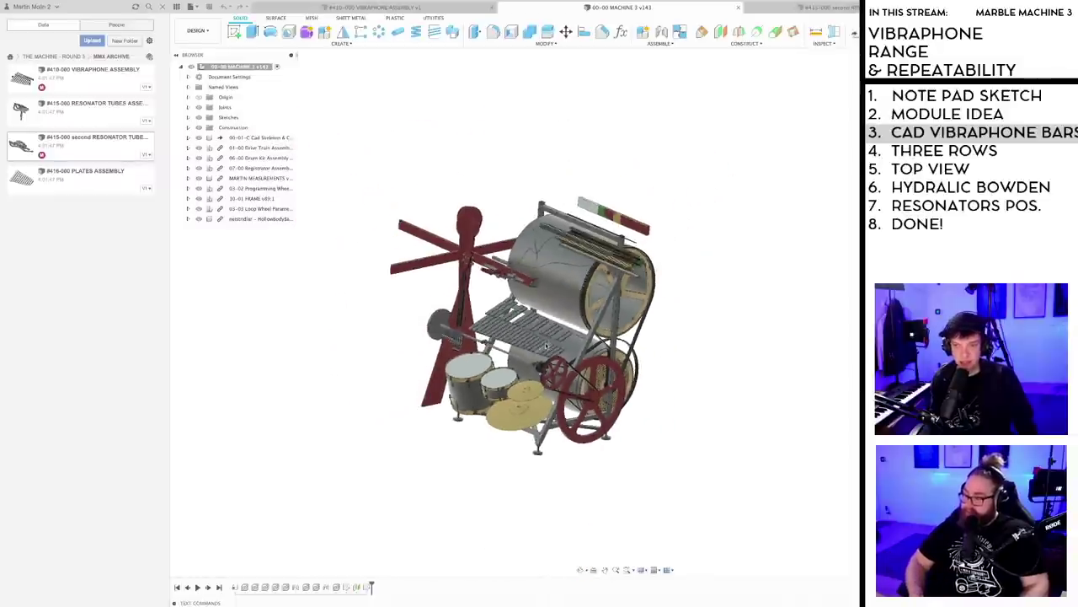
scroll(546, 347, up, 5)
shift+middle_drag(547, 348, 560, 360)
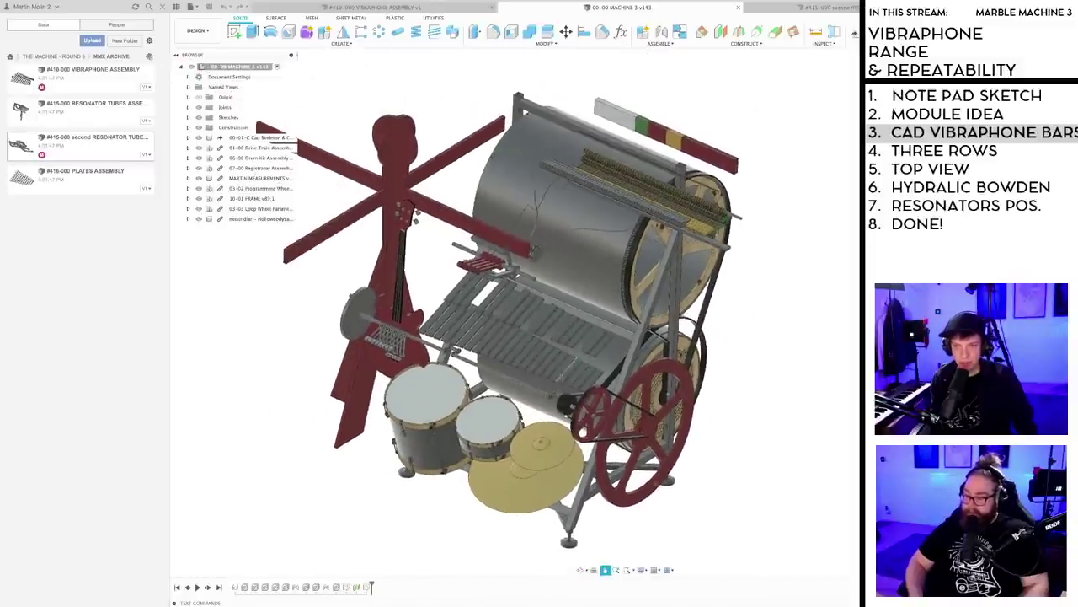
scroll(547, 366, up, 4)
scroll(480, 335, down, 2)
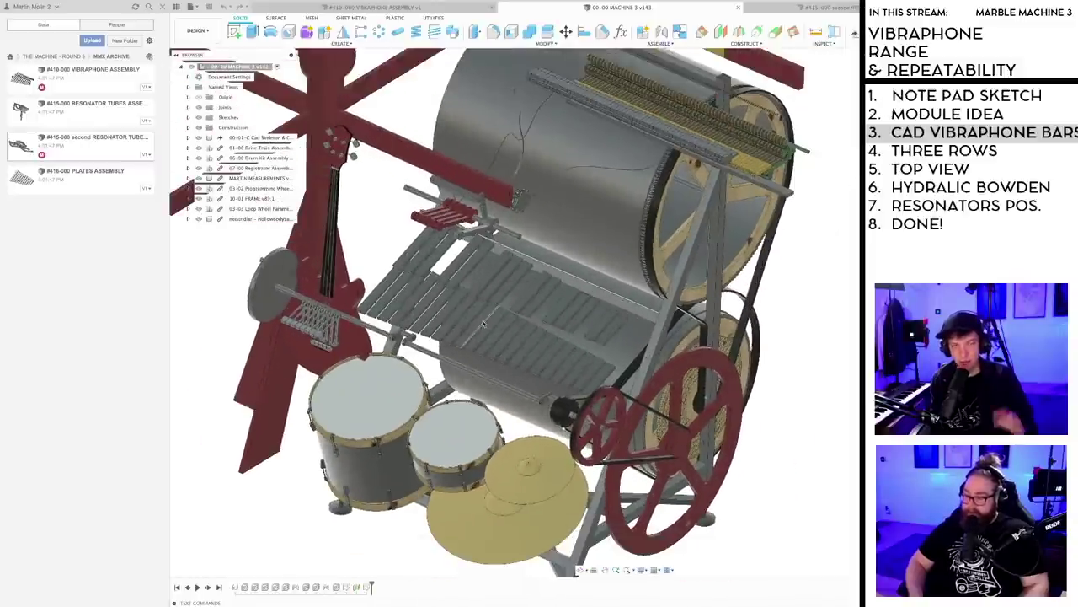
middle_drag(483, 341, 520, 328)
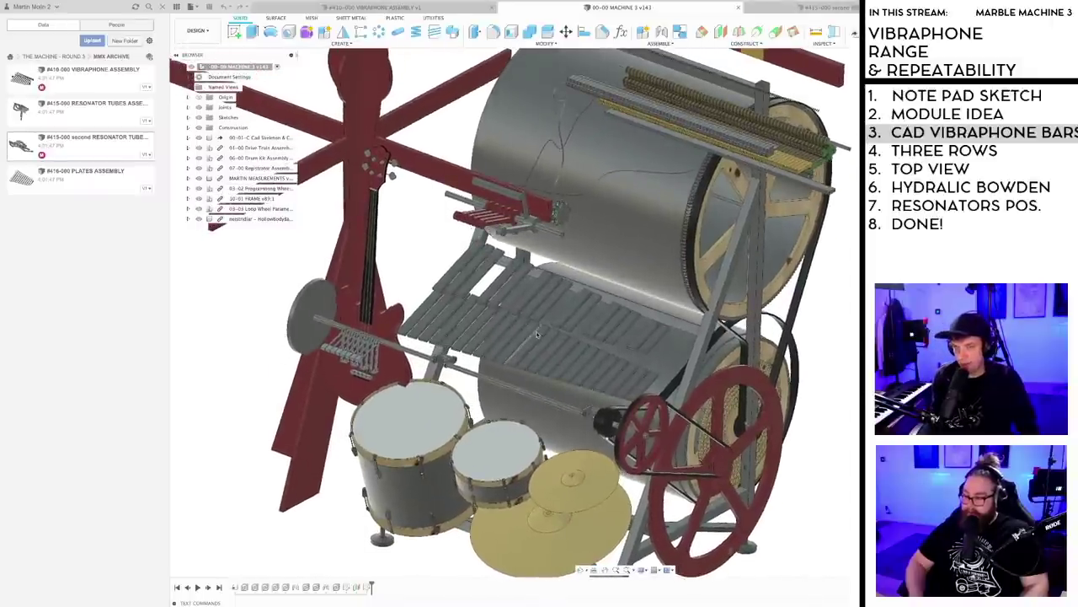
scroll(534, 332, down, 2)
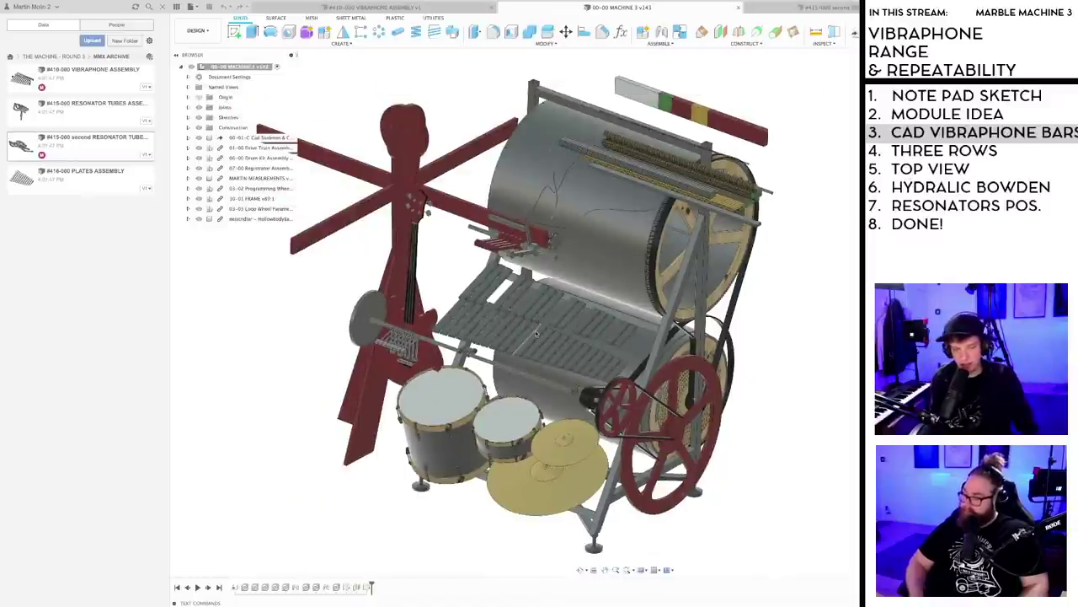
scroll(536, 334, up, 2)
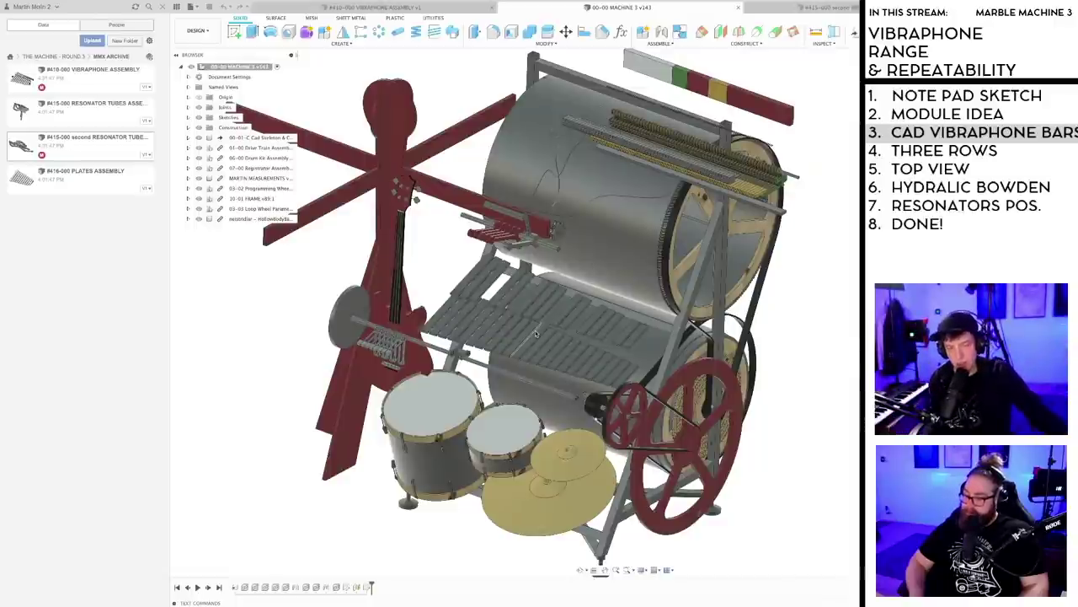
middle_drag(638, 351, 614, 342)
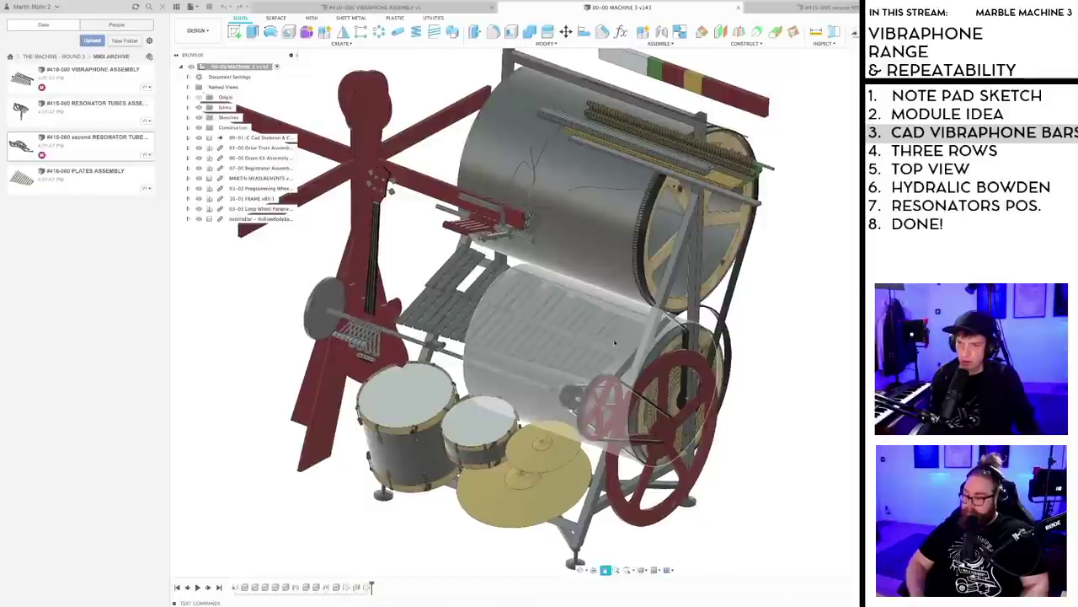
mouse_move(726, 441)
shift+middle_down()
mouse_move(734, 449)
mouse_move(719, 443)
shift+middle_up()
scroll(476, 322, up, 2)
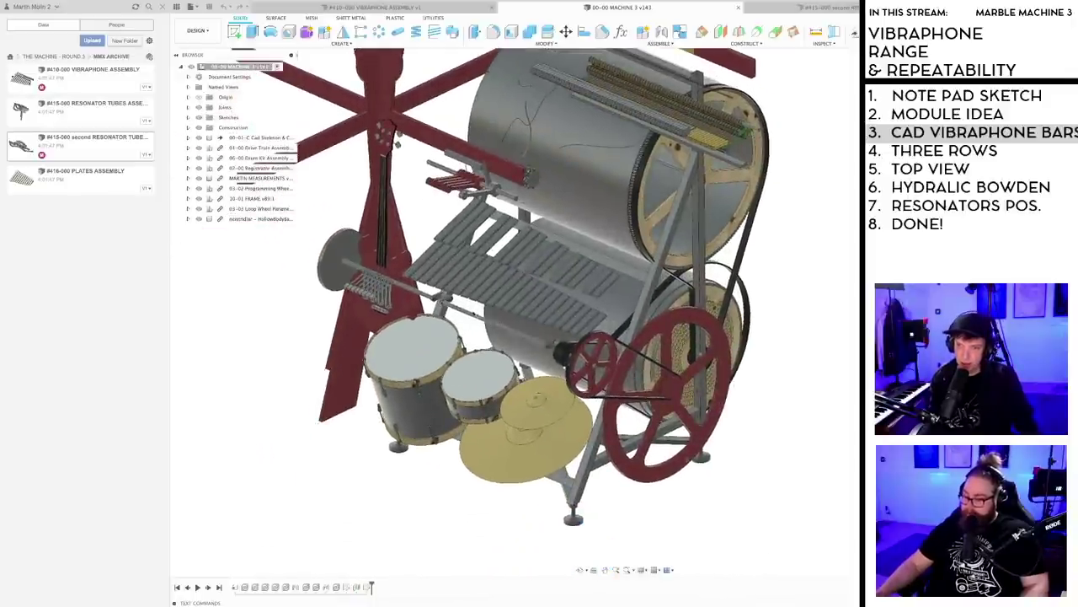
scroll(476, 322, up, 2)
scroll(476, 322, down, 5)
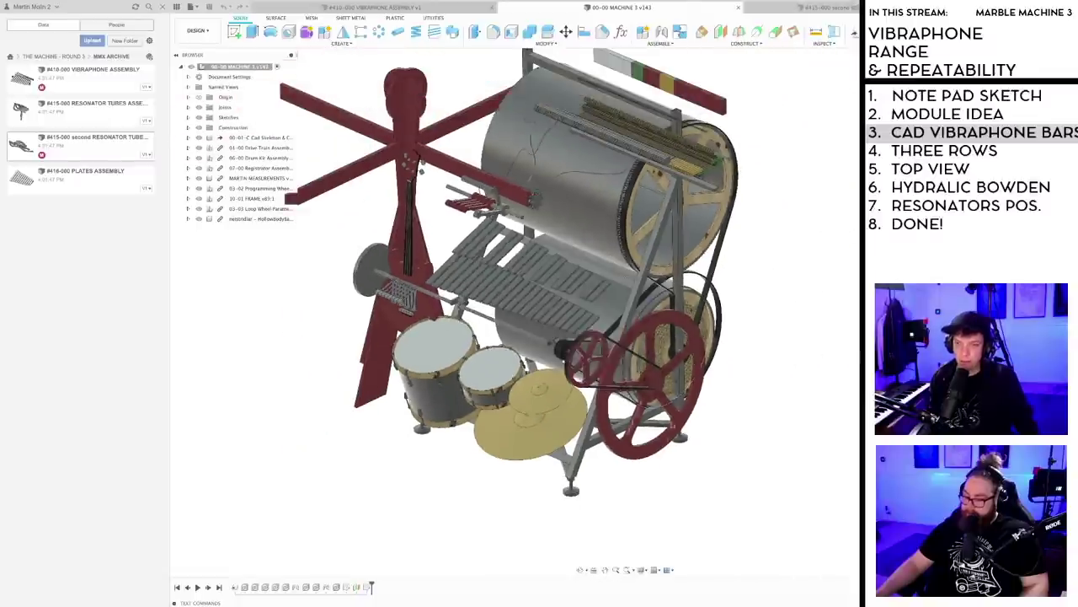
scroll(530, 319, up, 3)
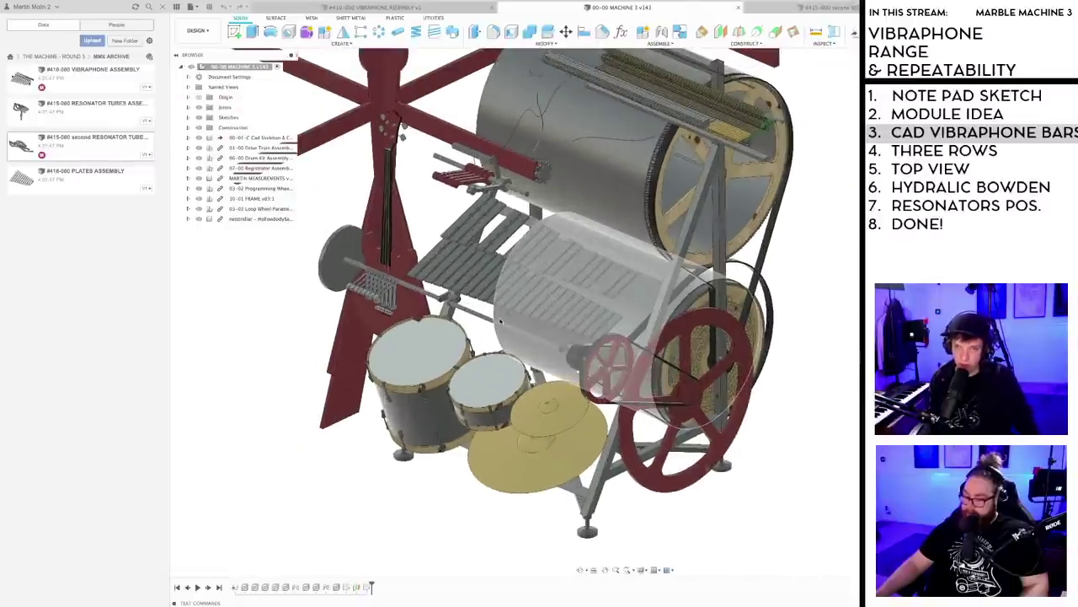
shift+middle_drag(766, 438, 698, 457)
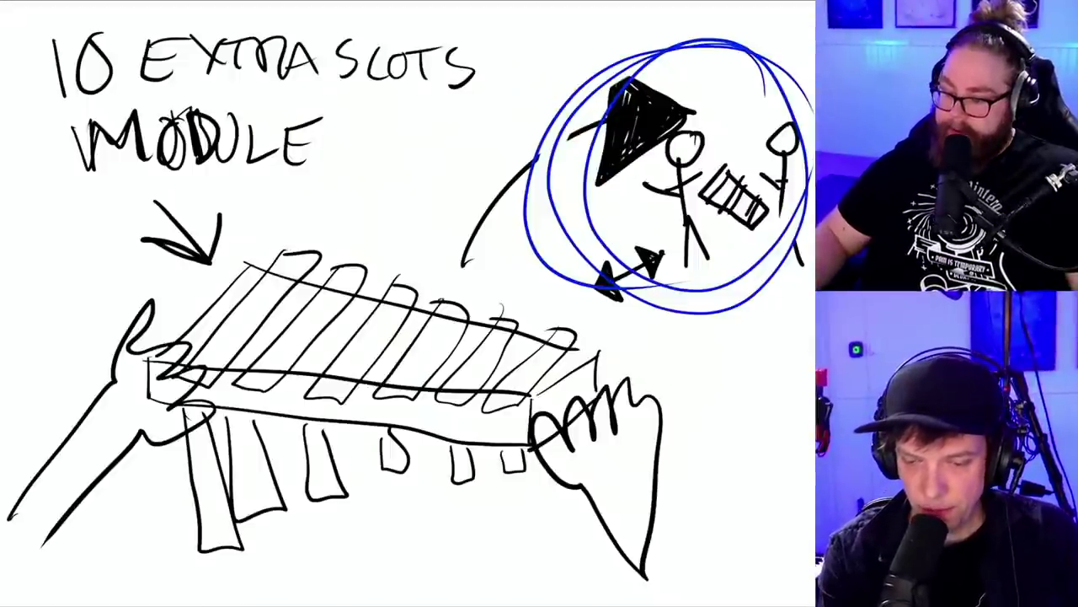
- Switch to the drawing canvas and, on the 10 EXTRA SLOTS MODULE sketch, shade one bar and the resonator beneath it in green
mouse_move(346, 258)
mouse_down()
mouse_move(241, 386)
mouse_move(361, 294)
mouse_move(339, 258)
mouse_move(268, 390)
mouse_move(352, 268)
mouse_up()
mouse_move(248, 421)
mouse_down()
mouse_move(253, 543)
mouse_move(290, 417)
mouse_move(253, 522)
mouse_move(280, 523)
mouse_move(287, 426)
mouse_up()
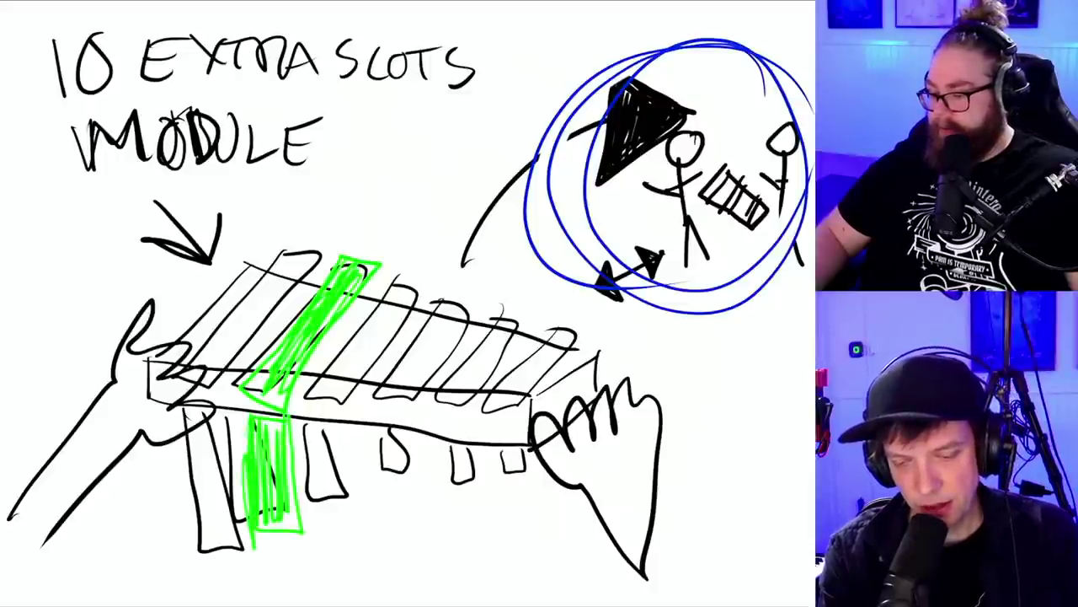
mouse_move(727, 15)
mouse_down()
mouse_move(771, 278)
mouse_move(649, 40)
mouse_up()
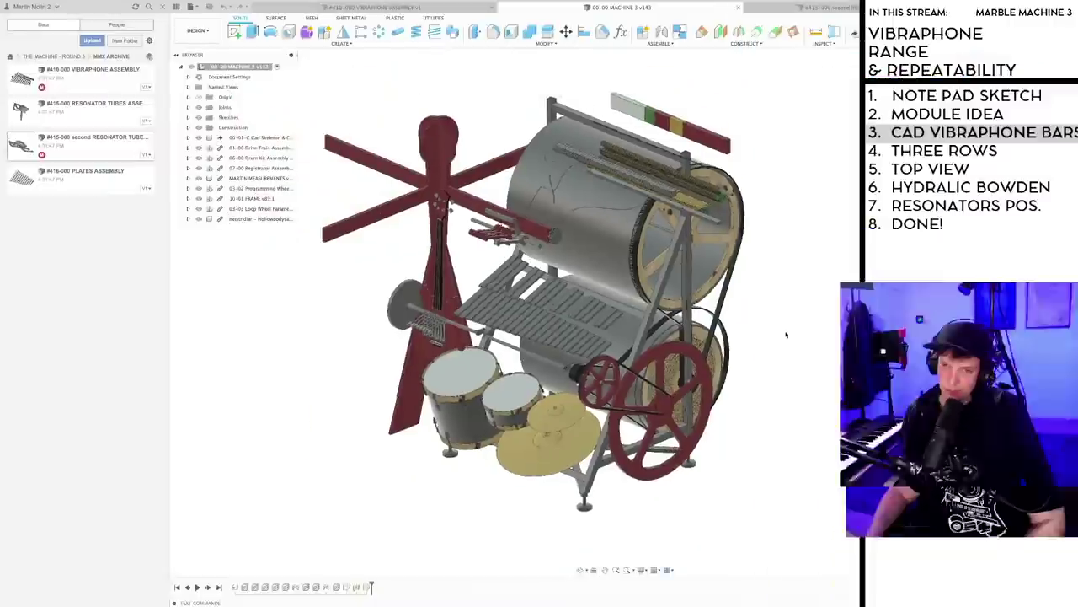
- Switch back to Fusion 360 and view the complete machine assembly from several angles around the vibraphone
shift+middle_drag(783, 332, 688, 372)
mouse_move(675, 350)
shift+middle_down()
mouse_move(677, 363)
mouse_move(722, 370)
mouse_move(783, 368)
mouse_move(674, 360)
shift+middle_up()
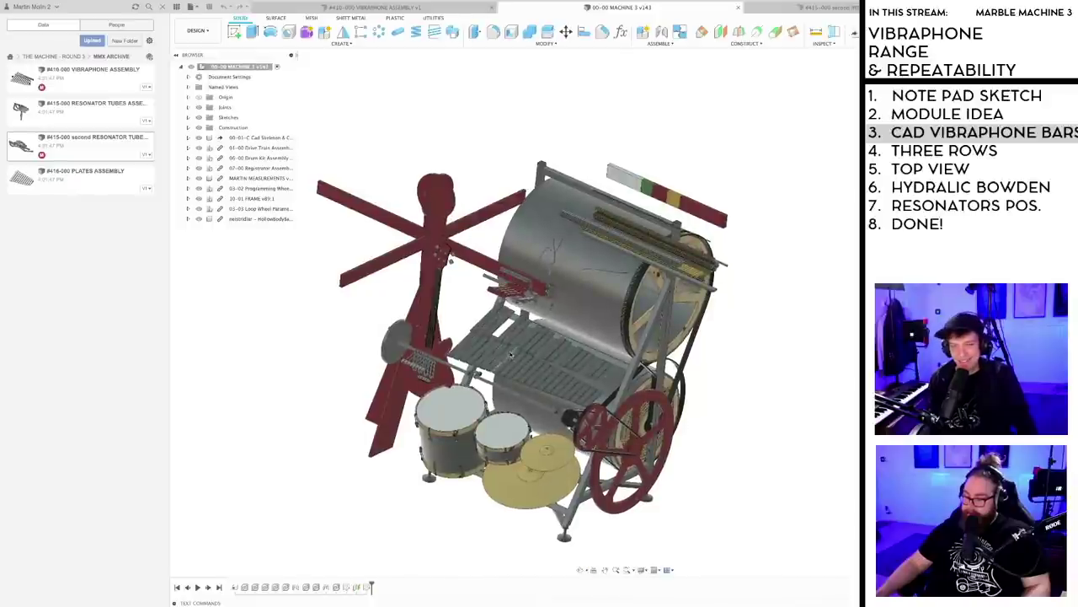
shift+middle_drag(510, 354, 553, 339)
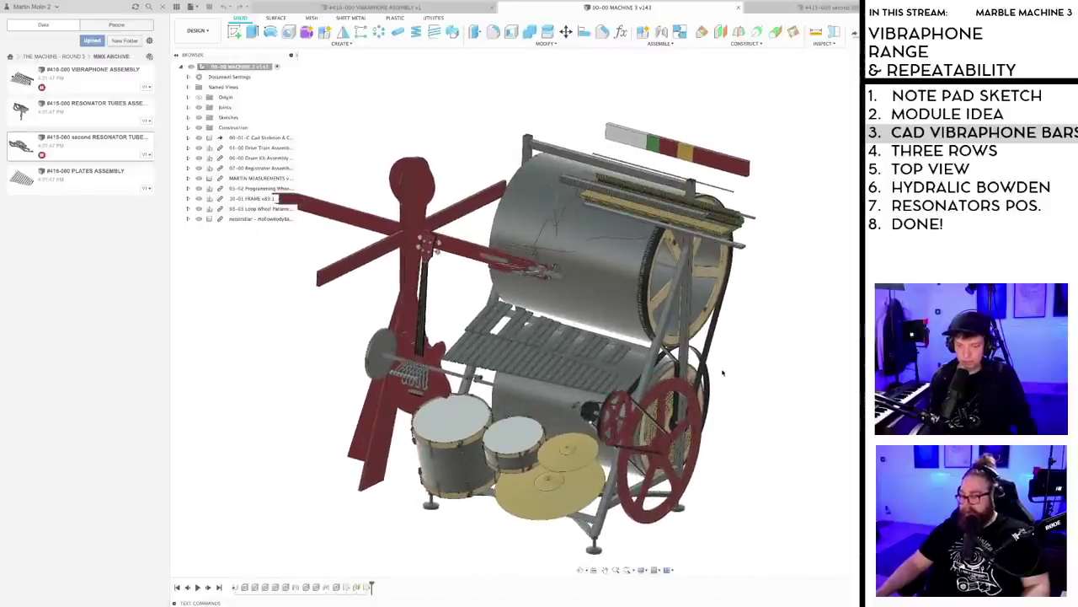
scroll(723, 372, up, 2)
shift+middle_drag(711, 378, 677, 371)
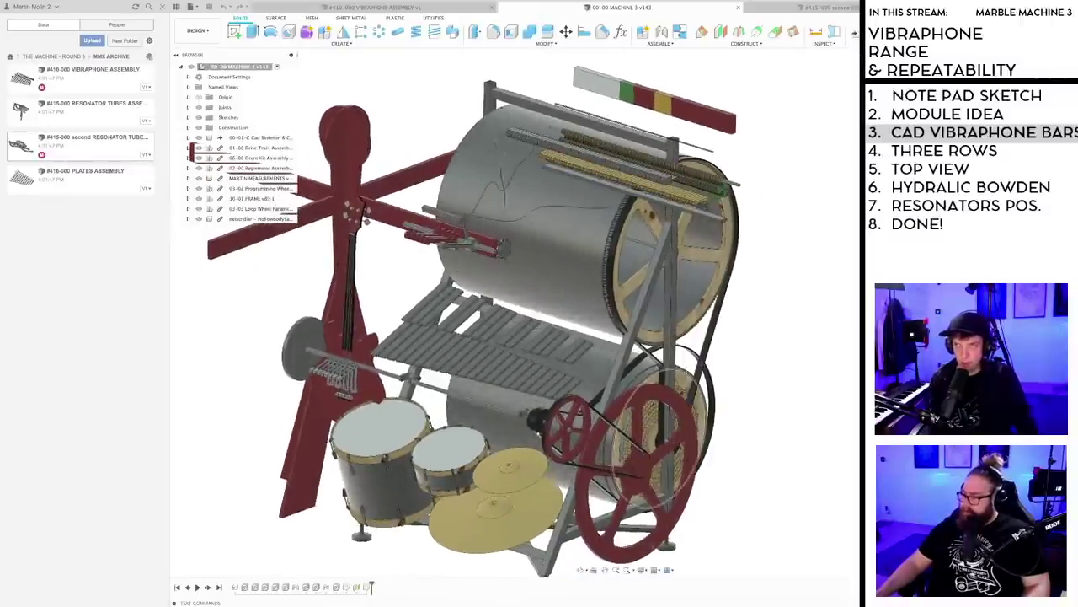
- Open the vibraphone assembly document and inspect the bars, dampers and shafts from above and underneath
click(387, 8)
scroll(721, 324, down, 3)
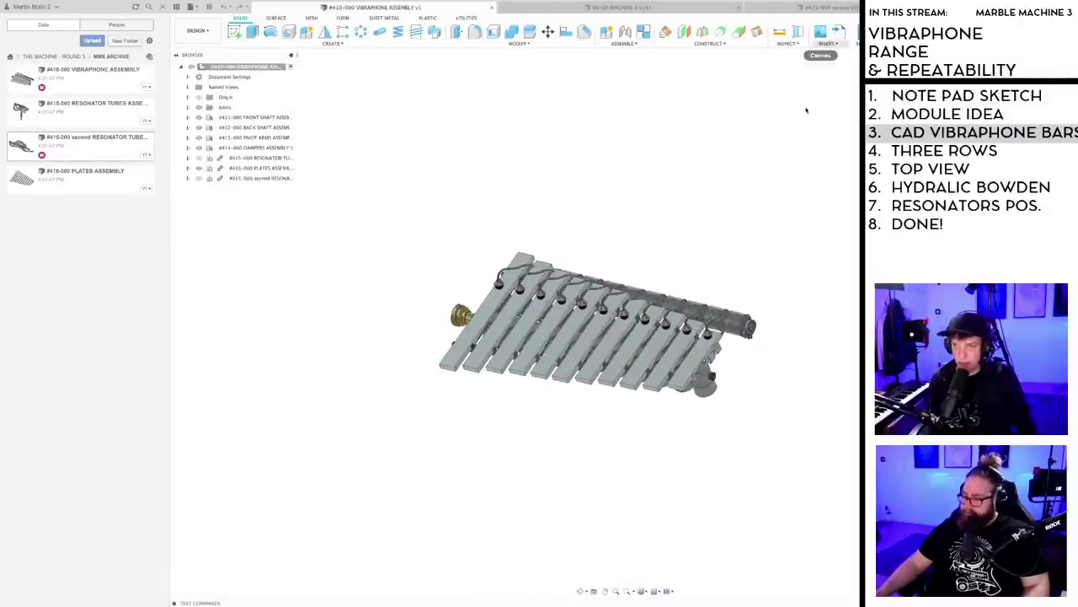
shift+middle_drag(691, 472, 619, 359)
scroll(651, 364, up, 2)
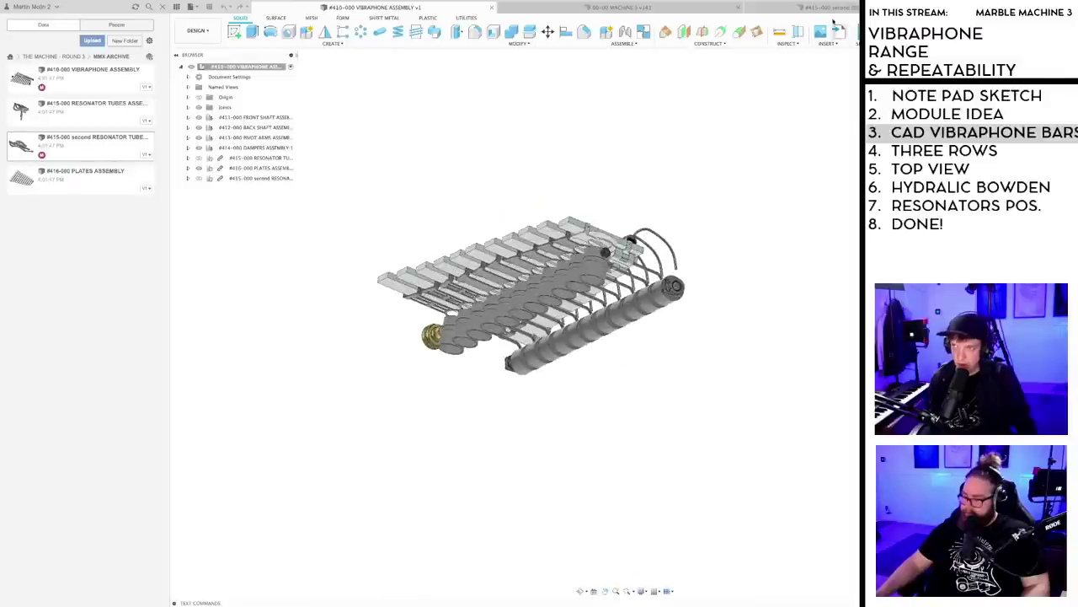
- Open the second resonator tubes assembly and inspect the bent tubes' routing and openings from both sides
click(830, 7)
shift+middle_drag(638, 402, 621, 450)
scroll(494, 416, up, 3)
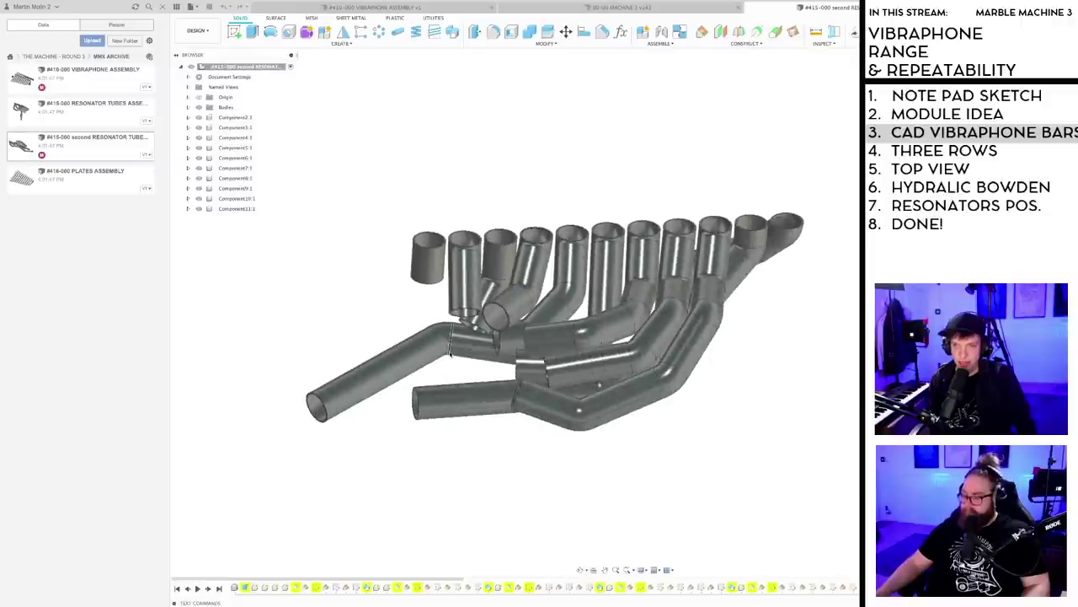
click(445, 352)
shift+middle_drag(520, 444, 541, 438)
scroll(549, 317, up, 2)
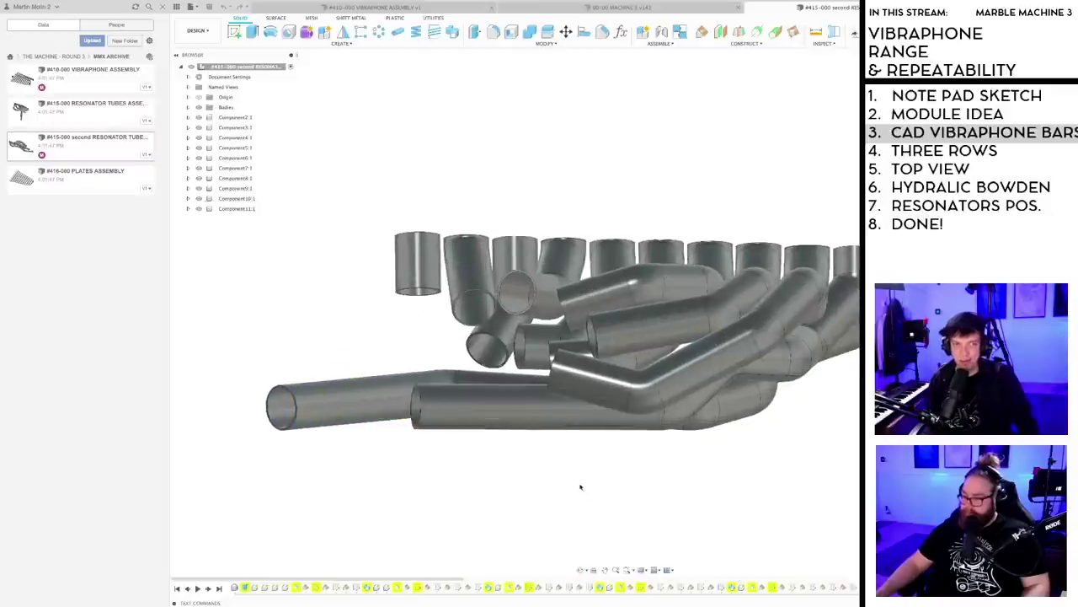
scroll(548, 443, down, 2)
shift+middle_drag(558, 451, 560, 490)
scroll(556, 477, down, 3)
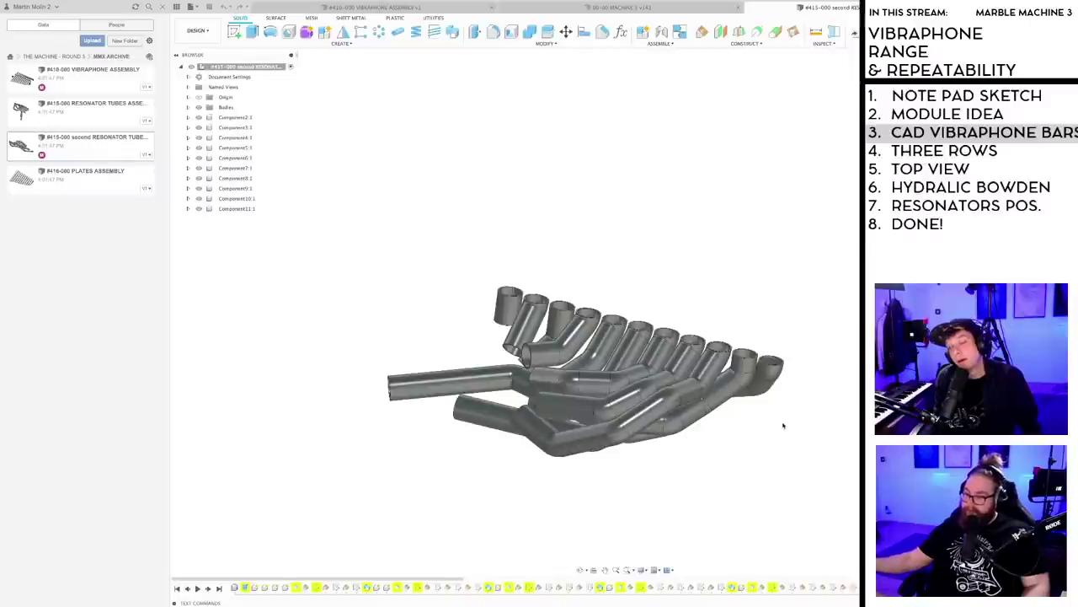
shift+middle_drag(783, 426, 856, 428)
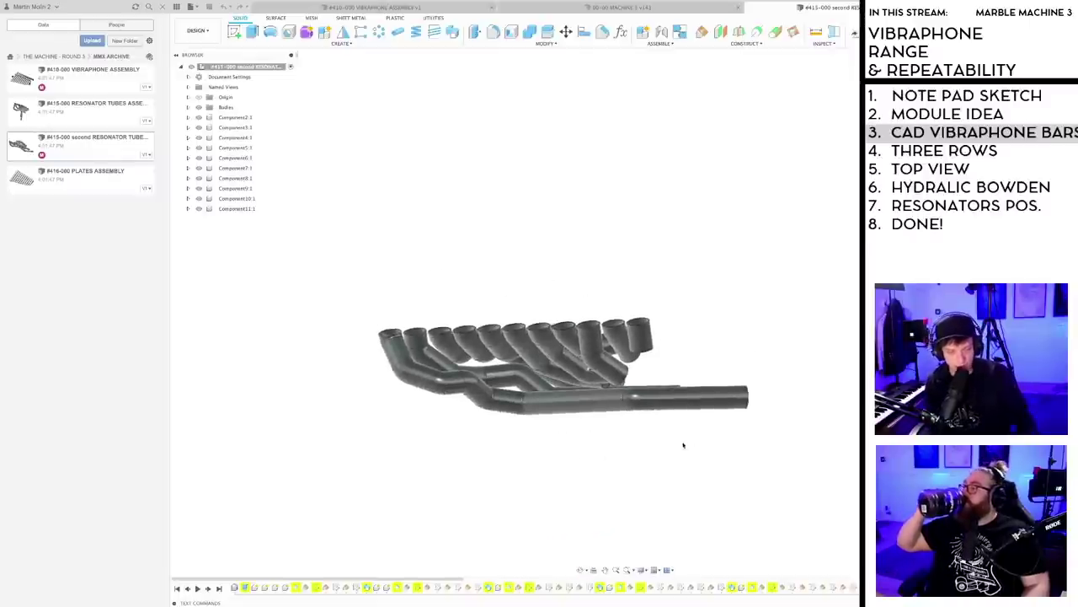
mouse_move(654, 437)
shift+middle_down()
mouse_move(631, 460)
mouse_move(676, 452)
mouse_move(690, 486)
mouse_move(673, 448)
mouse_move(649, 453)
shift+middle_up()
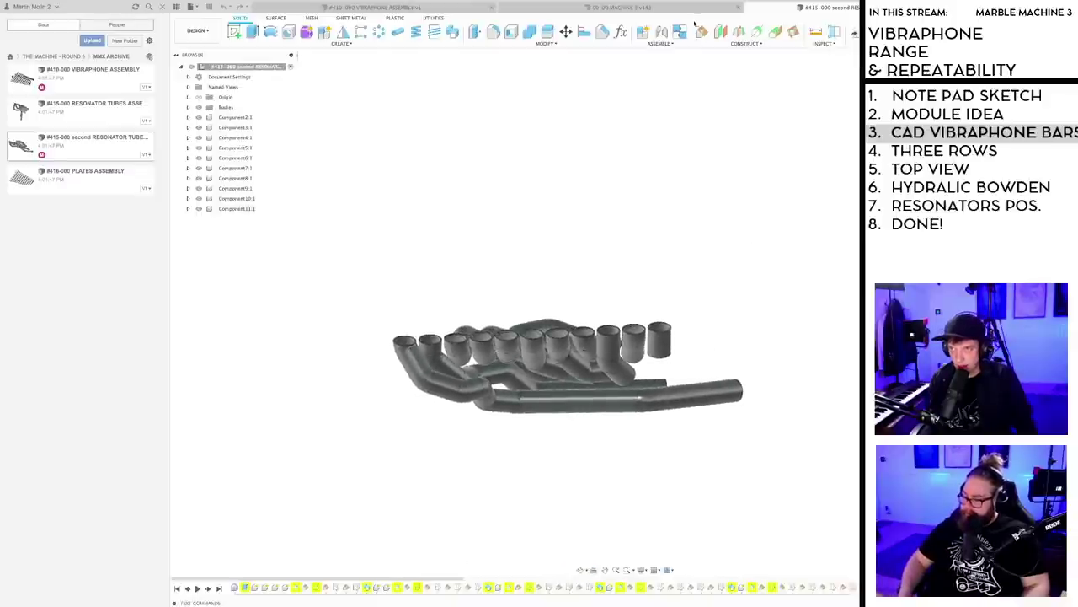
- Return to the complete machine assembly and examine the vibraphone bars' position relative to the drums, guitar and human reference figure
click(558, 8)
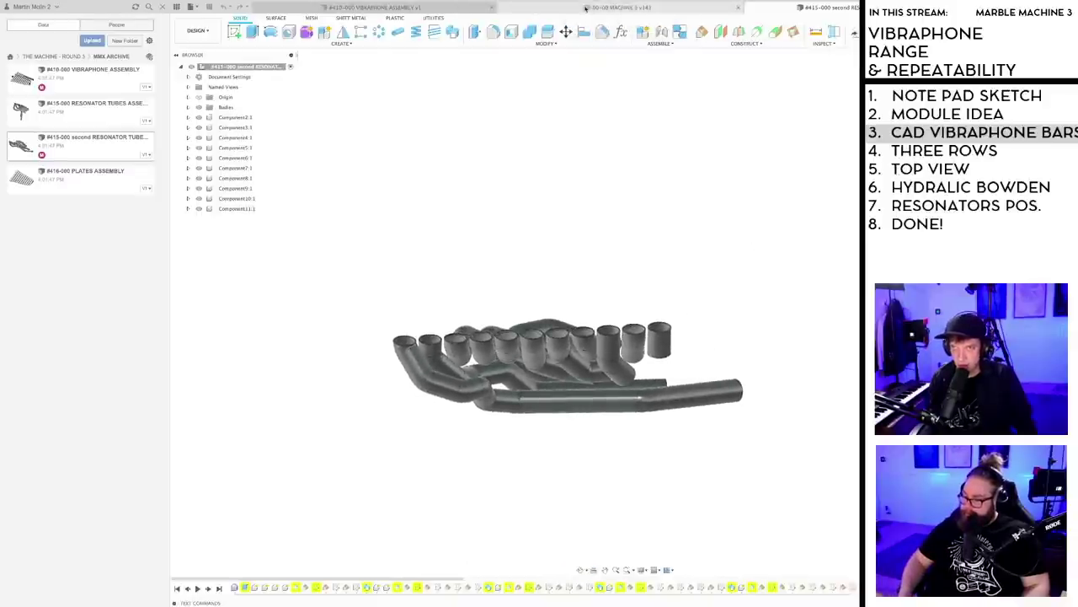
shift+middle_drag(538, 410, 487, 393)
scroll(495, 395, down, 4)
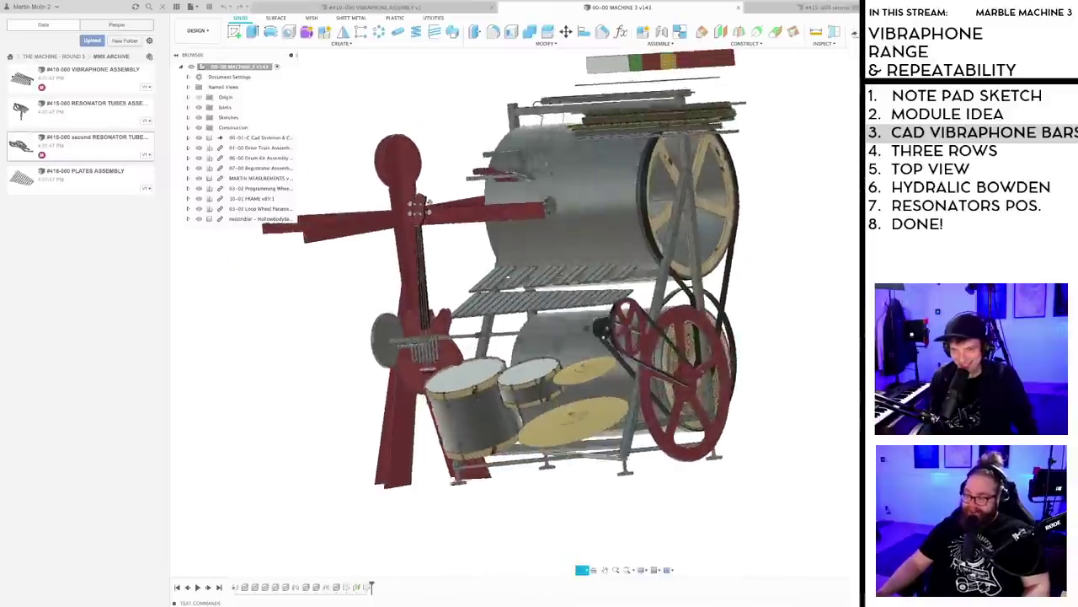
shift+middle_drag(783, 312, 748, 317)
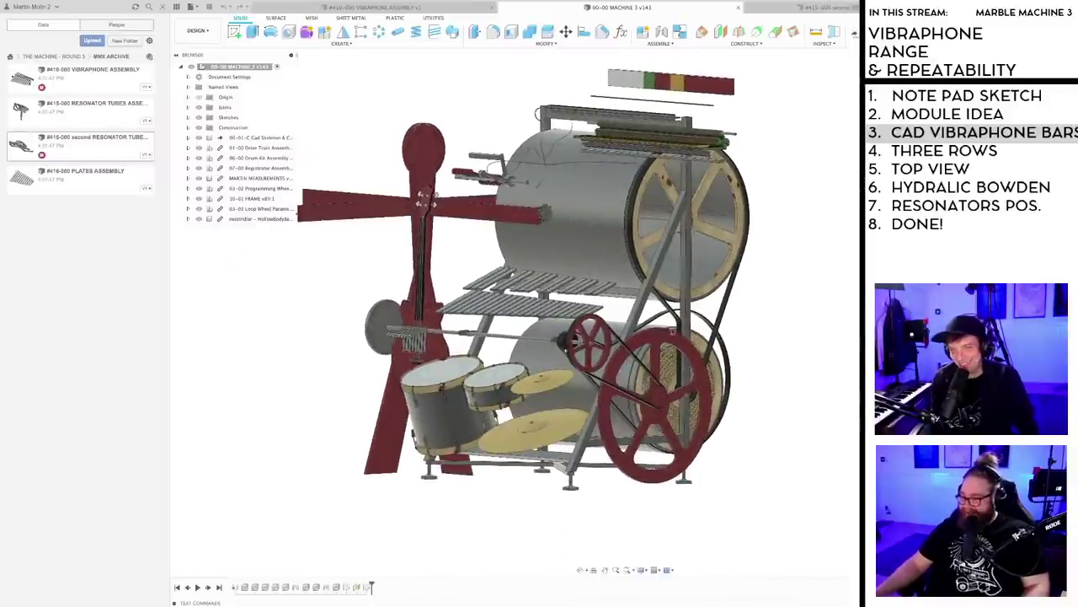
middle_drag(554, 319, 557, 357)
shift+middle_drag(743, 368, 695, 336)
scroll(621, 285, up, 5)
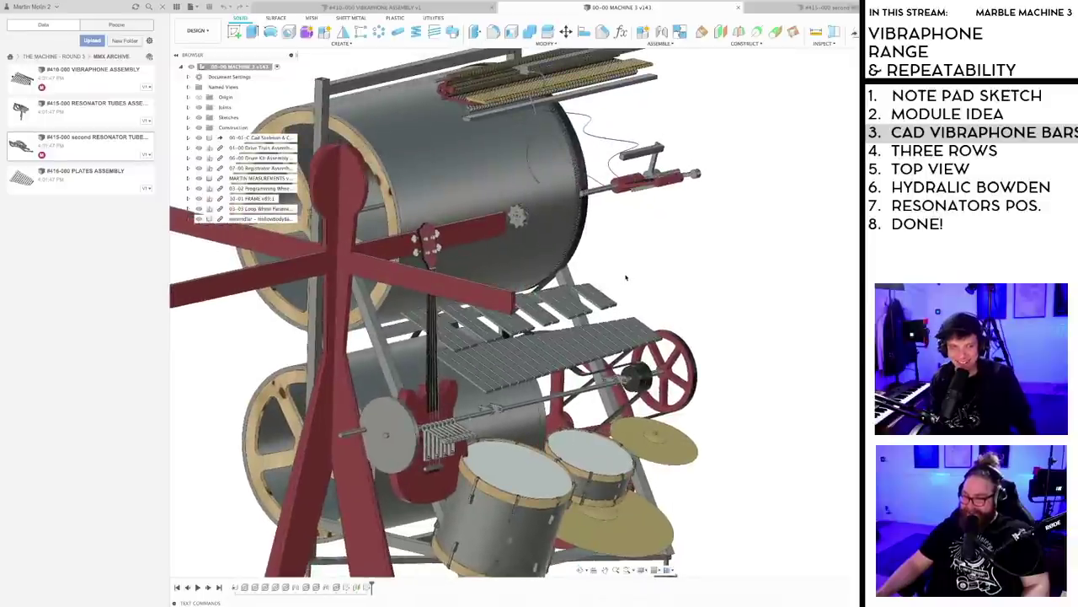
scroll(626, 277, down, 3)
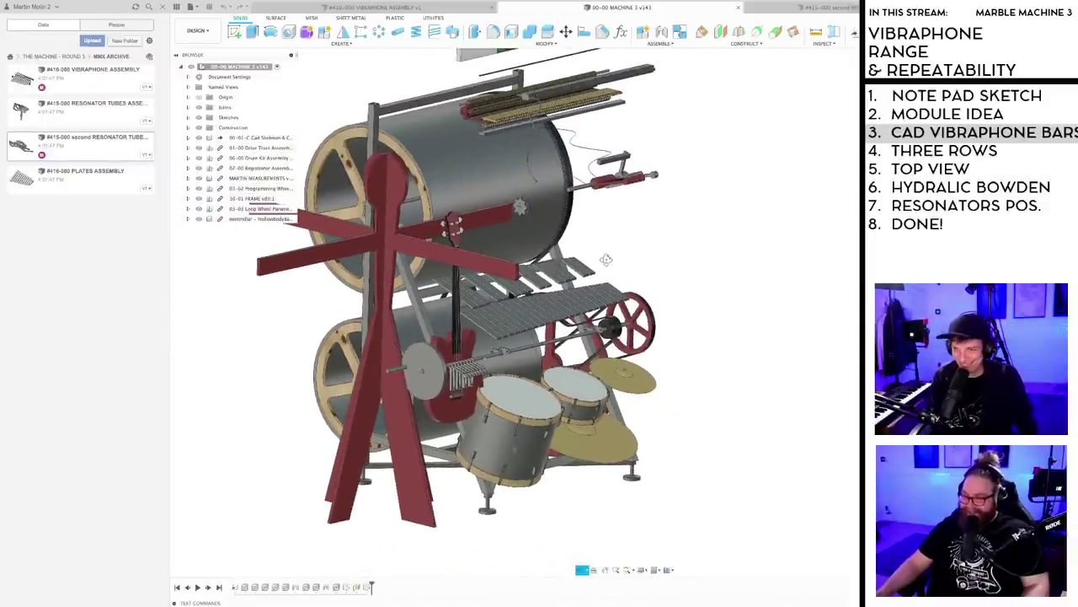
shift+middle_drag(606, 260, 637, 306)
scroll(530, 273, up, 2)
scroll(531, 272, down, 2)
scroll(531, 272, up, 1)
scroll(668, 245, down, 2)
scroll(590, 287, up, 2)
scroll(649, 240, down, 2)
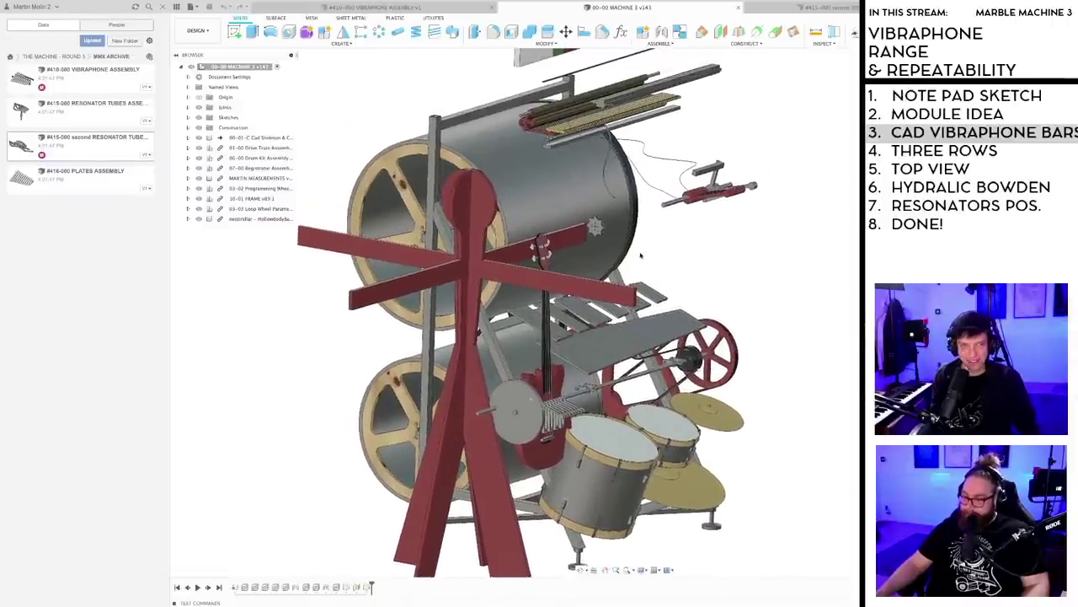
shift+middle_drag(643, 255, 638, 269)
scroll(592, 360, up, 3)
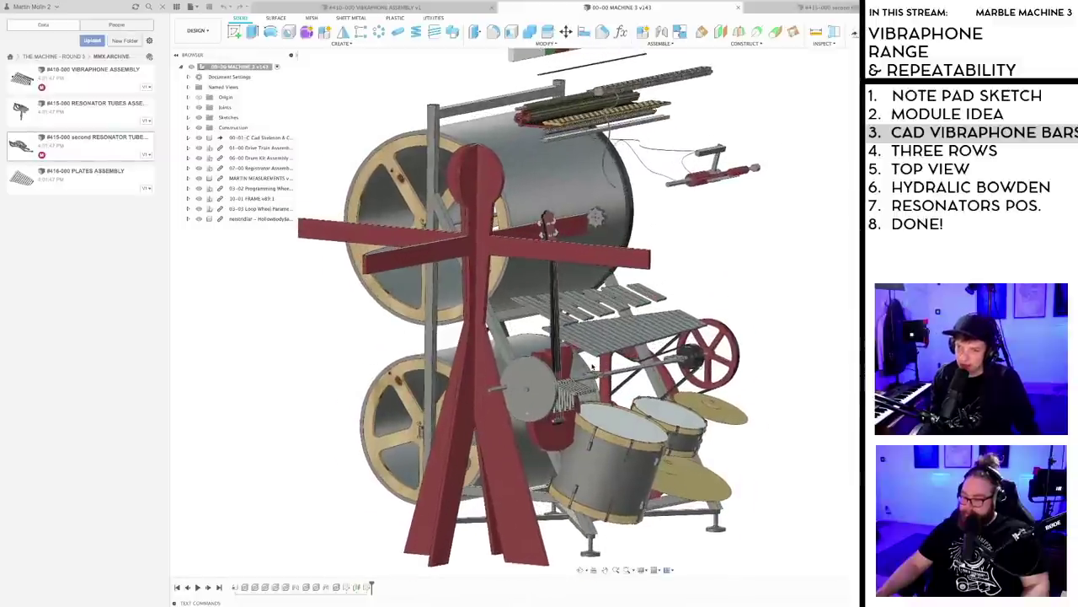
scroll(591, 361, down, 2)
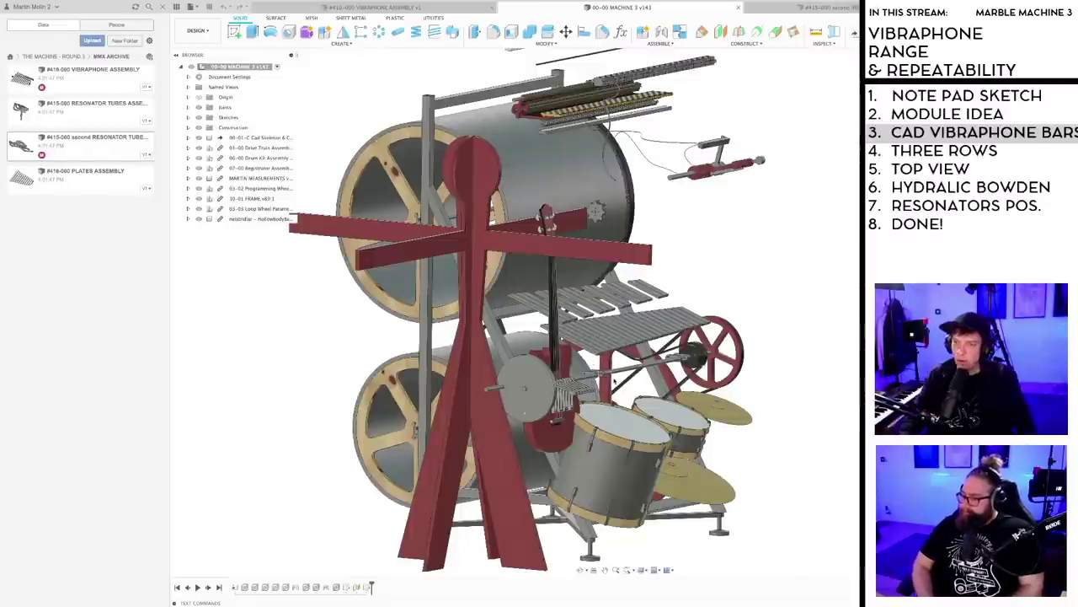
scroll(620, 382, up, 3)
mouse_move(605, 390)
shift+middle_down()
mouse_move(592, 409)
mouse_move(606, 425)
mouse_move(595, 388)
shift+middle_up()
scroll(628, 371, down, 2)
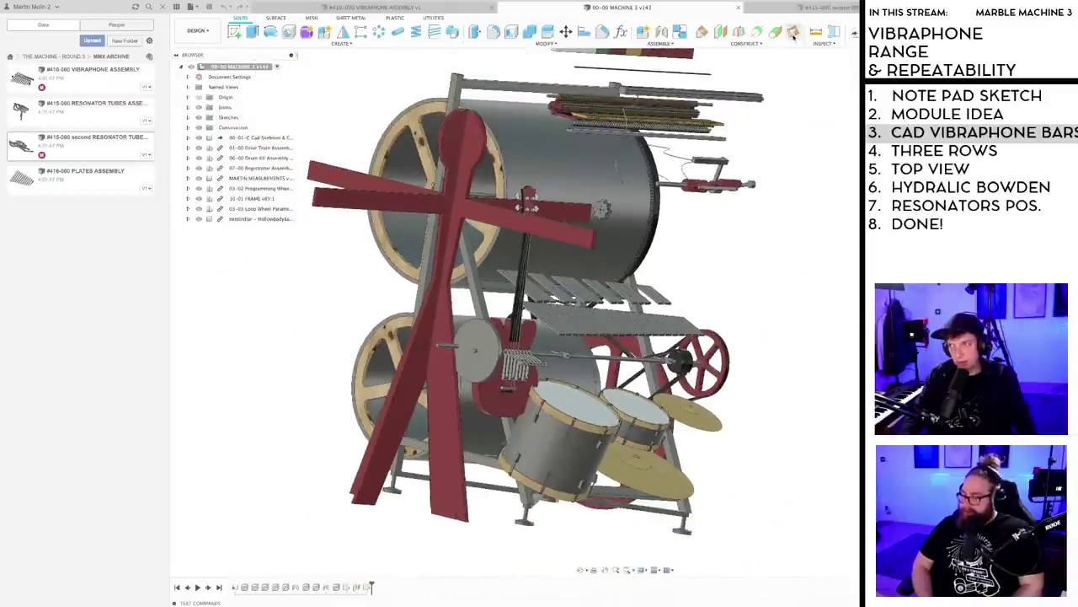
- Glance at the second resonator tubes document, then switch to the vibraphone assembly and show its first resonator tubes assembly
click(798, 8)
shift+middle_drag(625, 376, 515, 381)
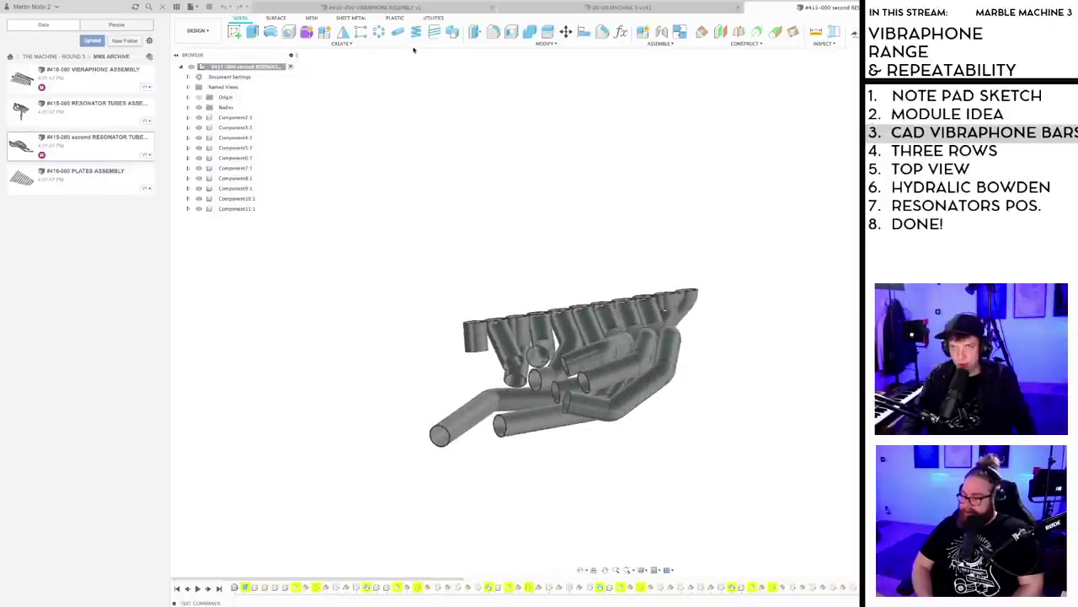
click(402, 7)
scroll(459, 393, down, 2)
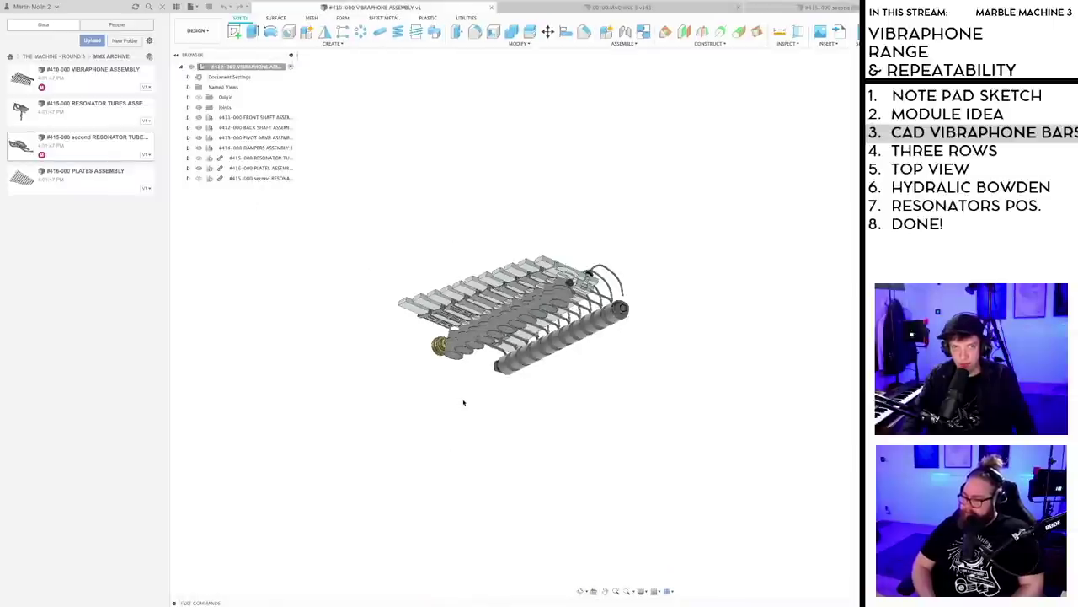
shift+middle_drag(464, 403, 441, 406)
click(199, 159)
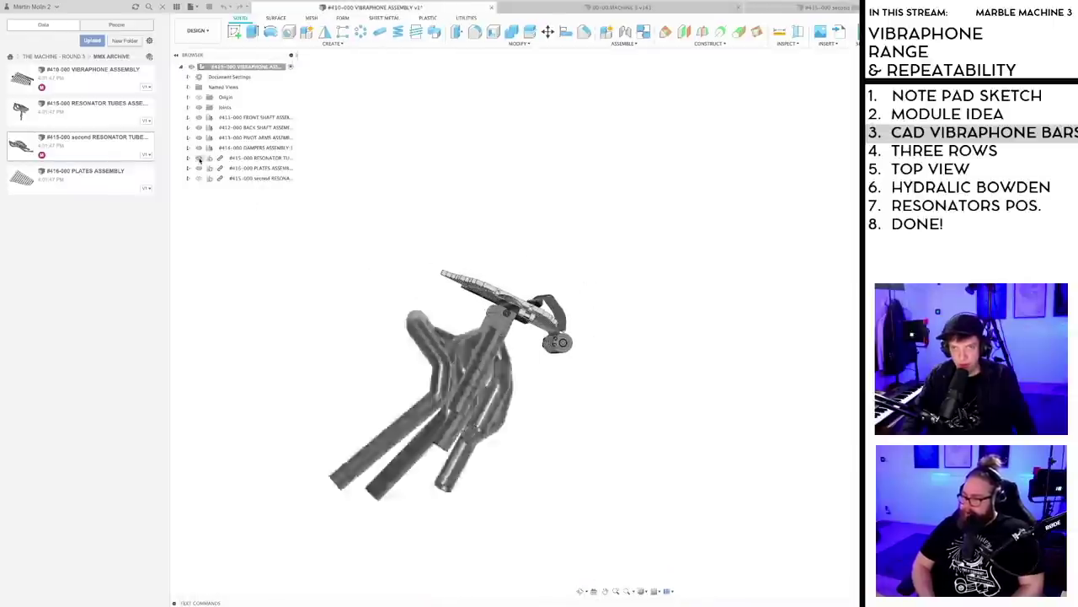
- Toggle the second resonator tubes' visibility on and off, and inspect the first set of tubes under the vibraphone bars
scroll(595, 407, down, 2)
shift+middle_drag(595, 407, 476, 364)
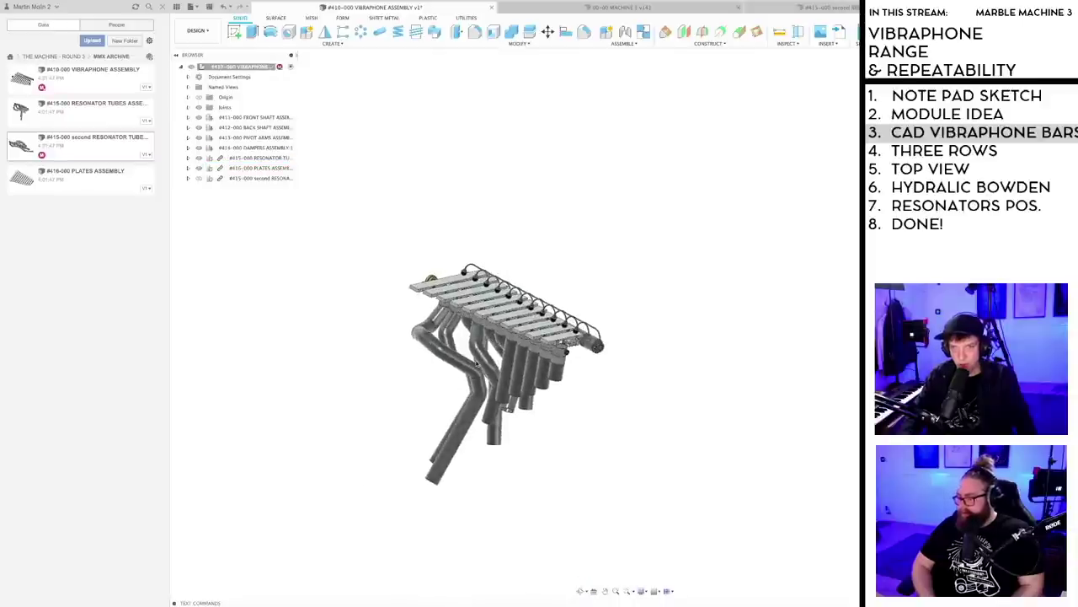
click(199, 179)
click(199, 179)
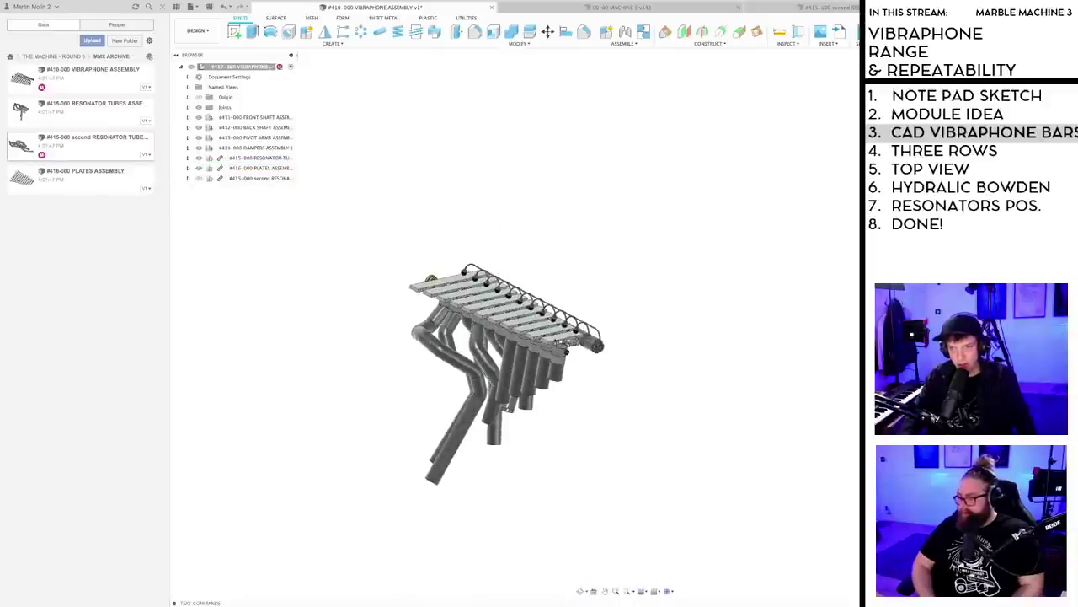
scroll(540, 437, down, 2)
scroll(567, 379, up, 5)
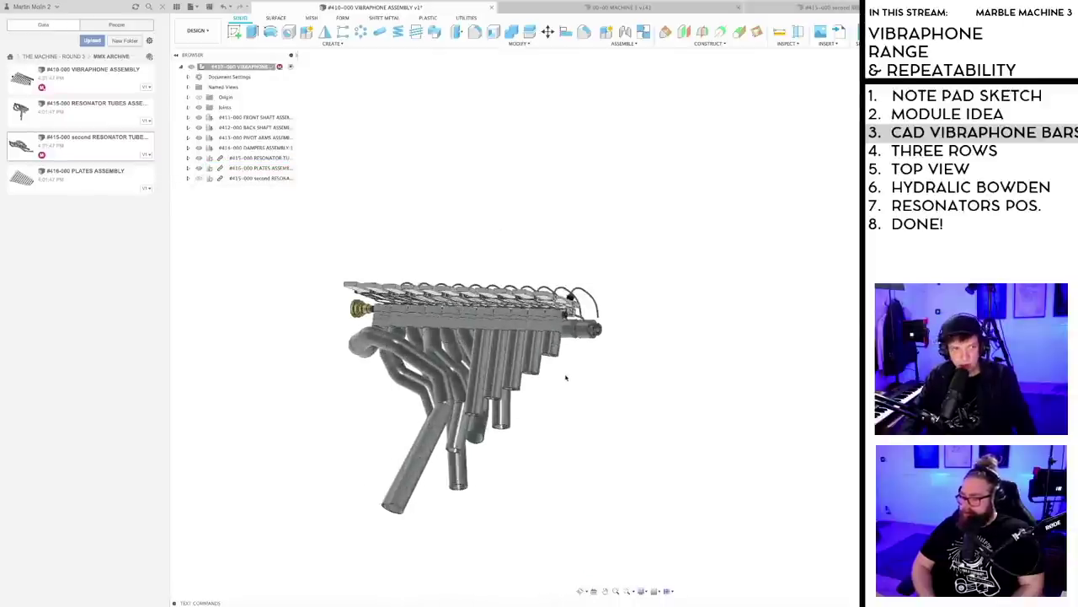
mouse_move(561, 371)
shift+middle_down()
mouse_move(555, 379)
mouse_move(555, 358)
shift+middle_up()
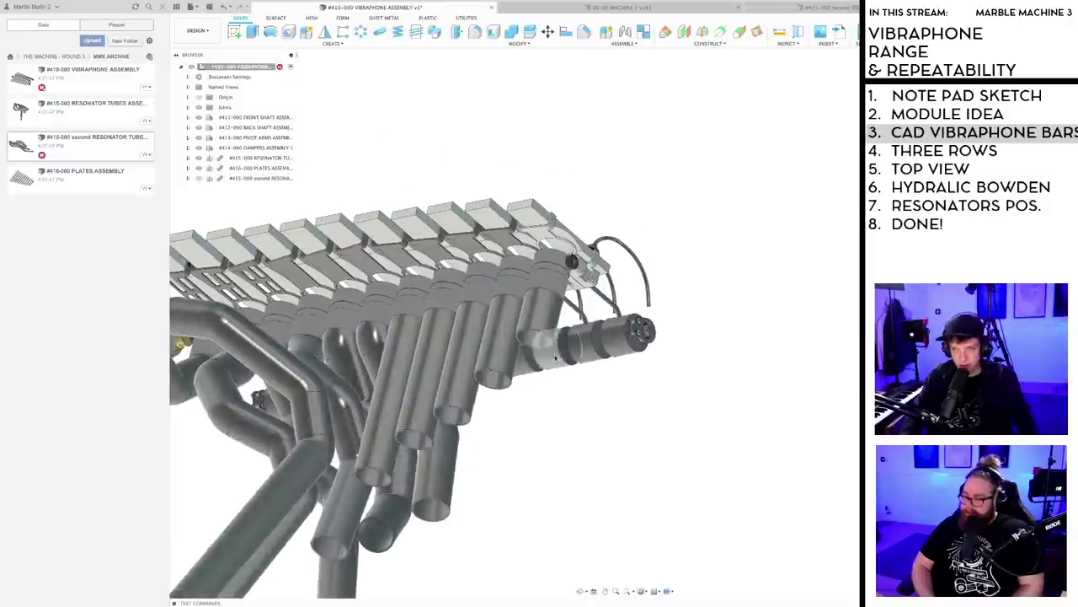
scroll(519, 429, up, 5)
- Try to measure between the bottom and top rim faces of the second-shortest straight resonator tube
key(i)
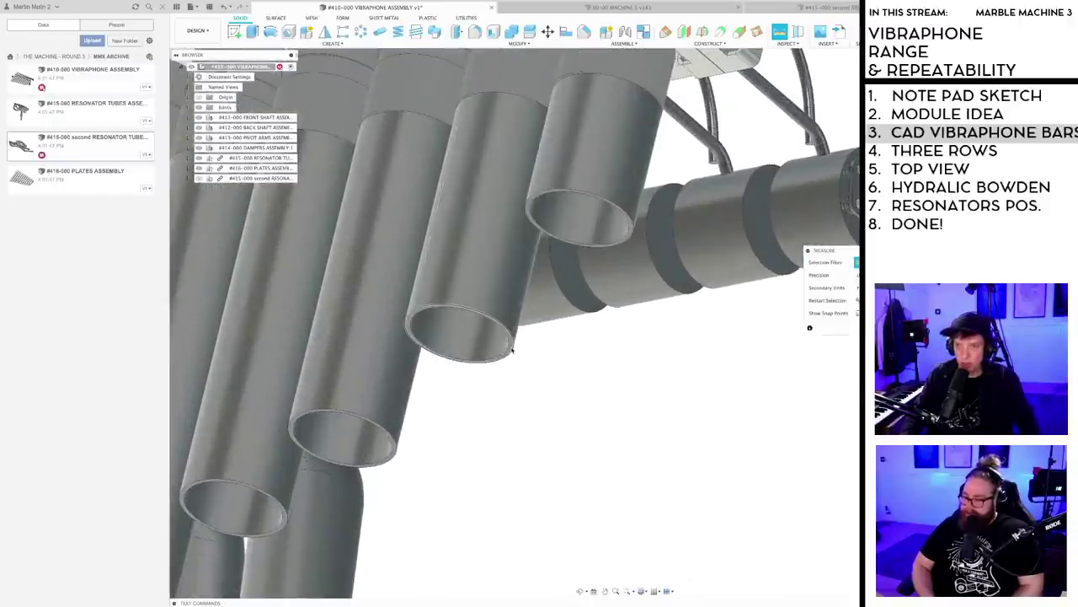
scroll(511, 351, up, 2)
click(510, 351)
scroll(517, 431, down, 5)
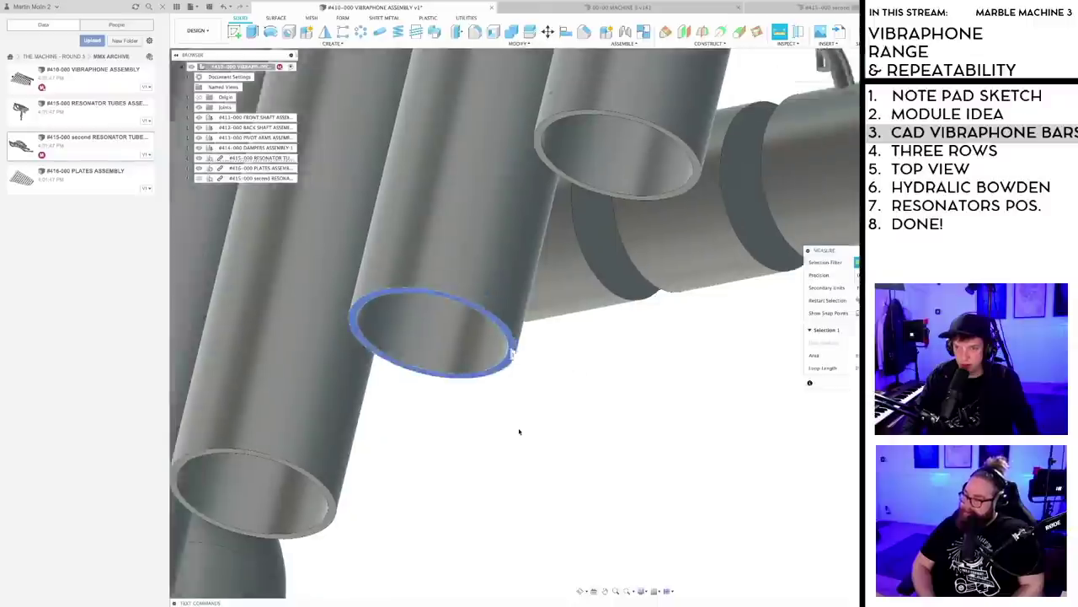
shift+middle_drag(531, 429, 537, 471)
scroll(528, 508, up, 5)
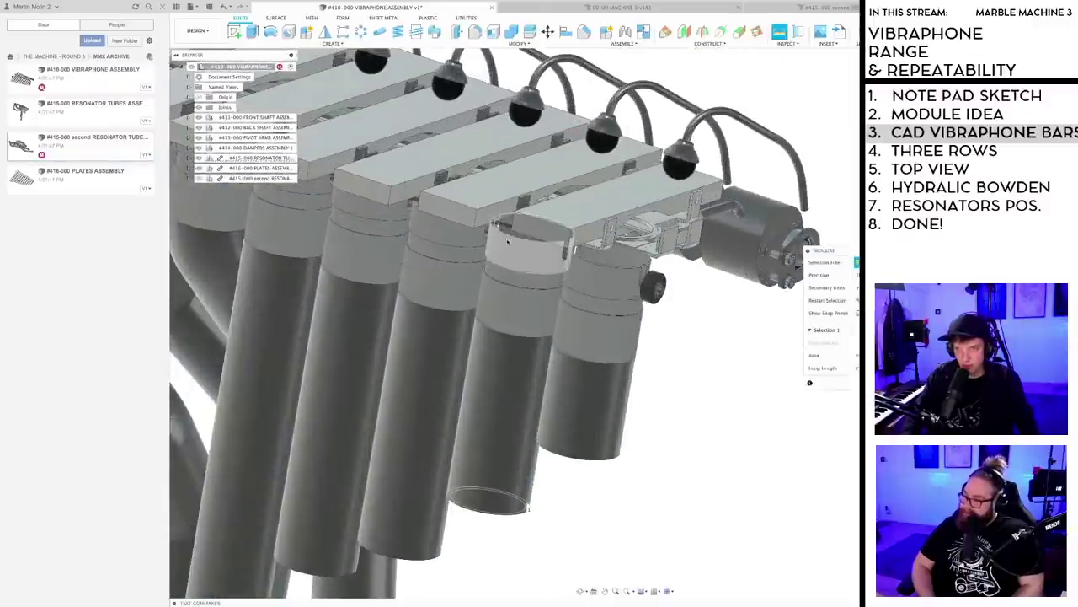
scroll(507, 239, up, 6)
click(500, 220)
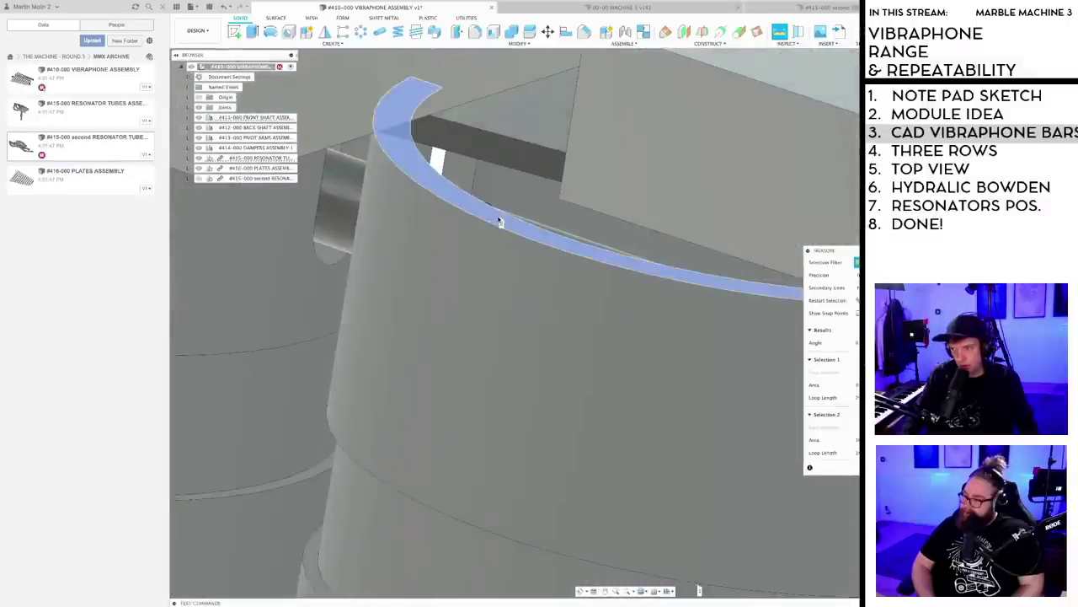
scroll(682, 390, down, 6)
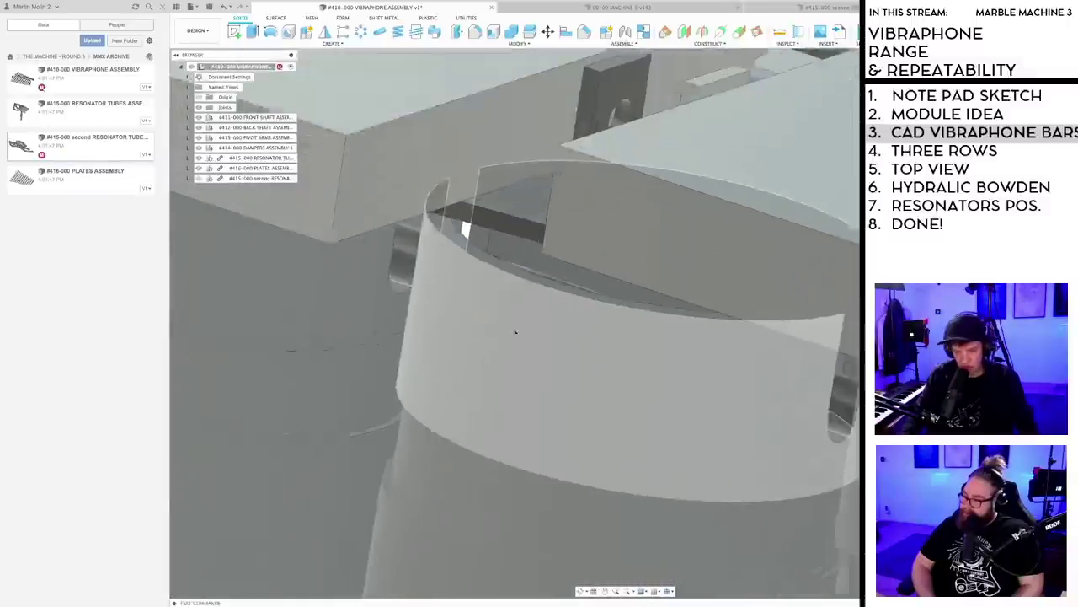
- Measure from the top rim edge to the bottom rim edge of the second-shortest resonator and bring the full results into view
click(521, 301)
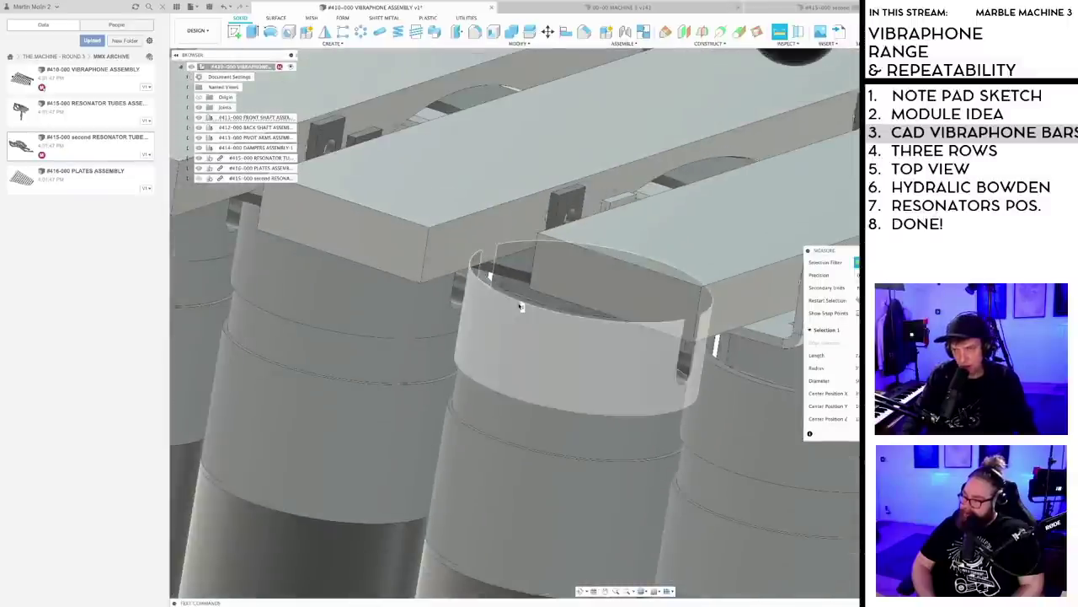
scroll(526, 354, down, 5)
scroll(535, 419, up, 3)
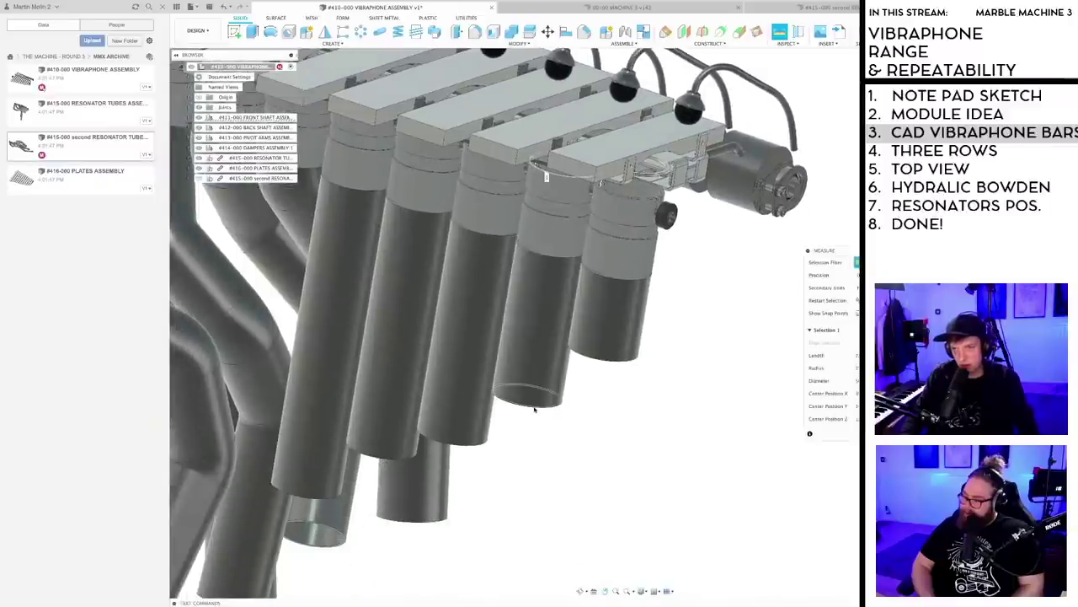
click(534, 408)
scroll(554, 426, down, 2)
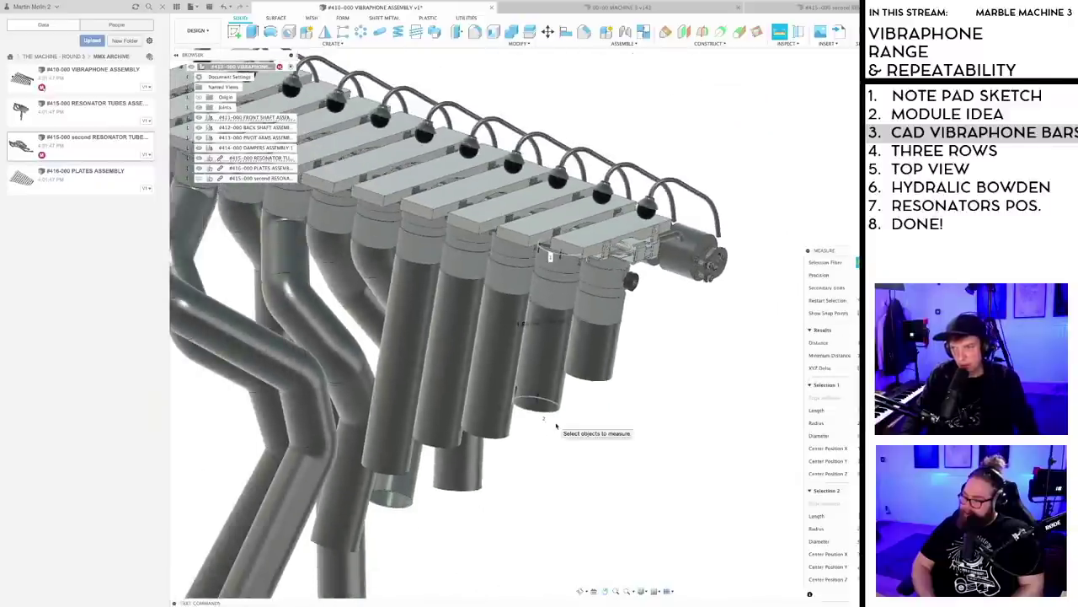
scroll(555, 428, down, 2)
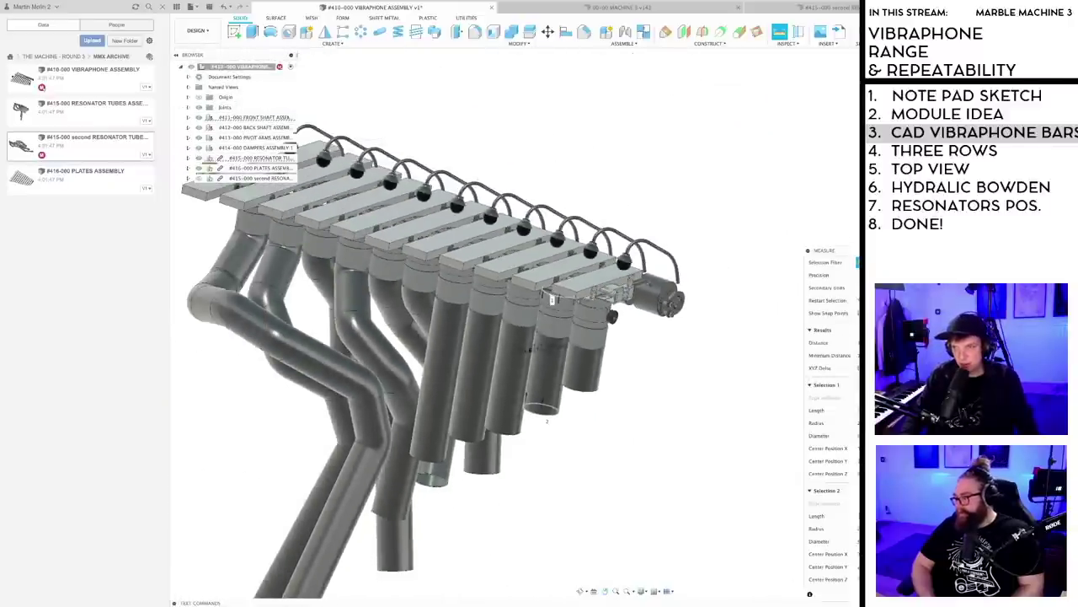
drag(858, 252, 743, 181)
- Compare the resonator tubes' lengths and bends from above and the side, and clear and close the measurement
scroll(578, 323, down, 3)
shift+middle_drag(578, 323, 563, 365)
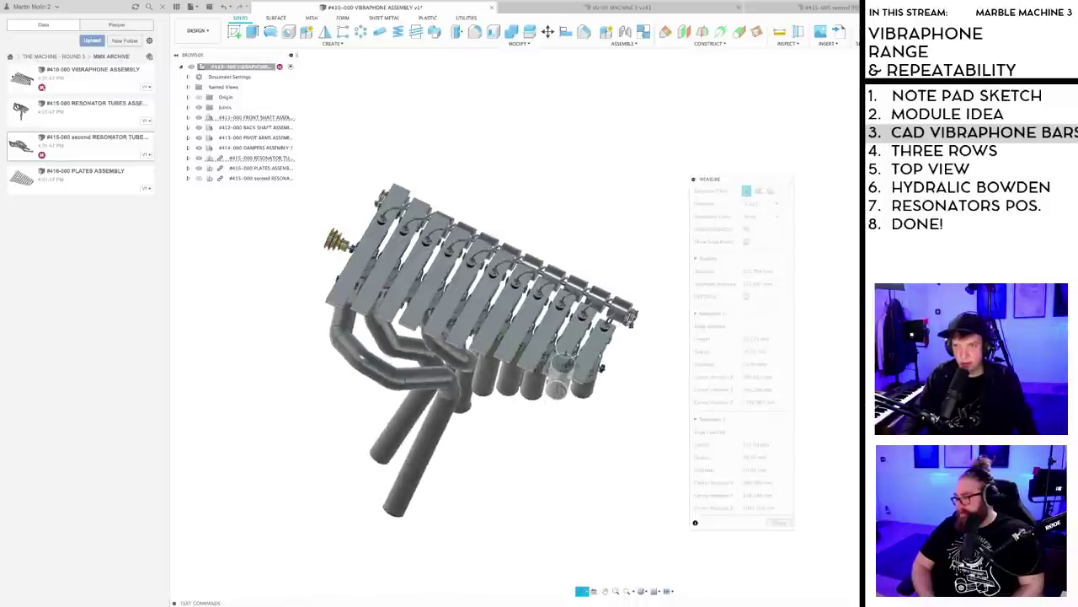
shift+middle_drag(630, 323, 552, 324)
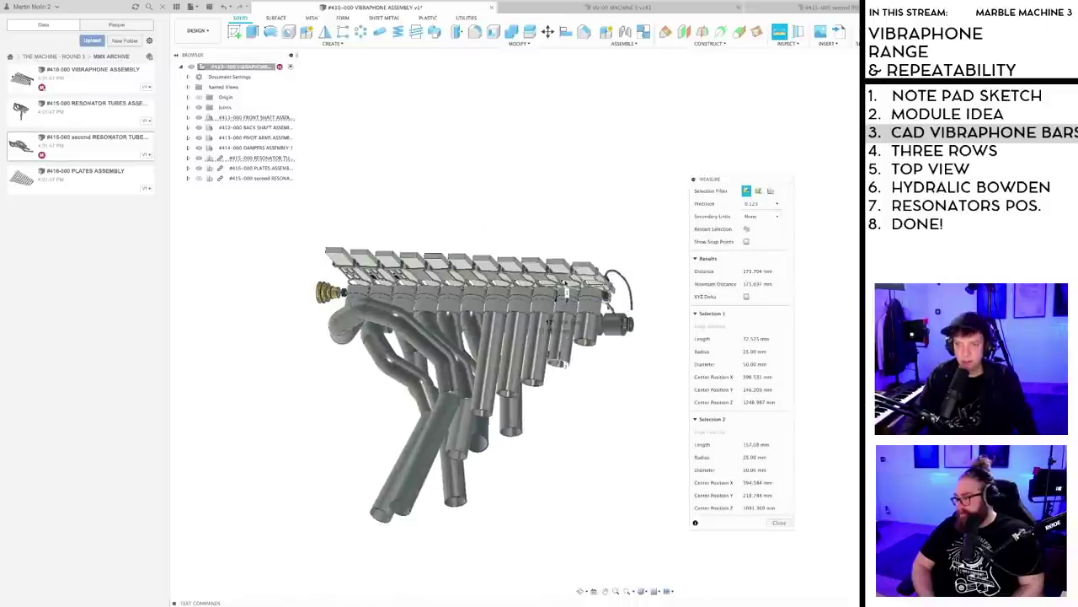
scroll(558, 322, up, 2)
scroll(599, 396, down, 3)
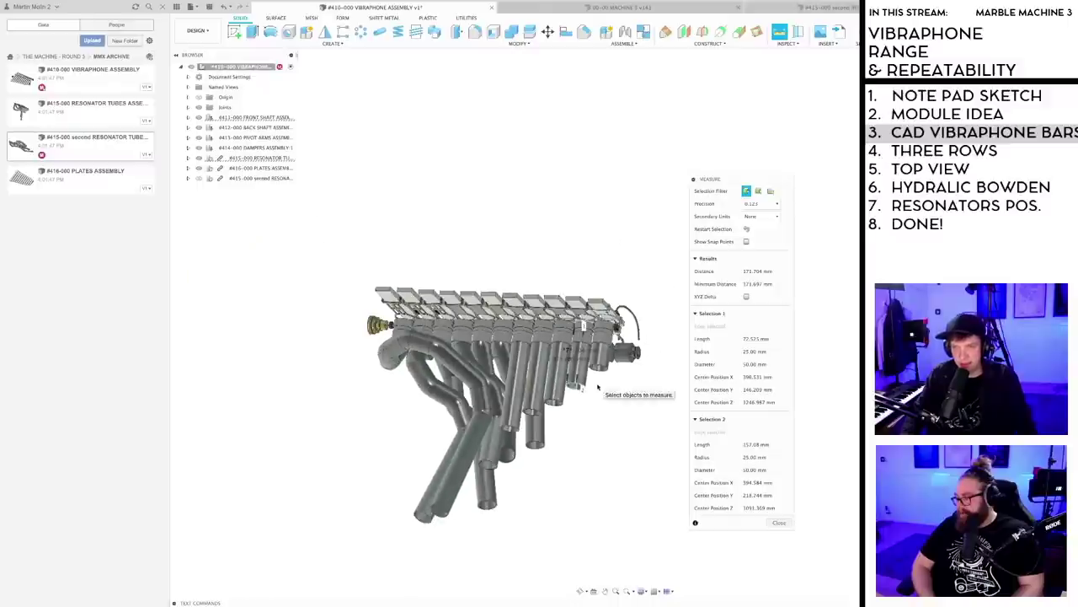
click(594, 401)
scroll(596, 402, down, 2)
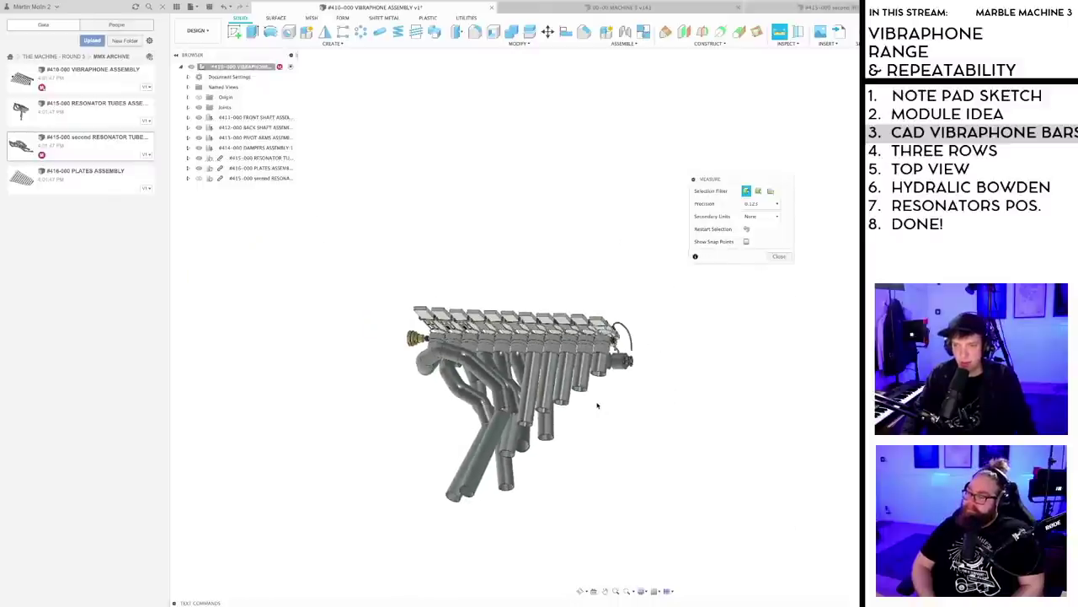
key(Escape)
shift+middle_drag(597, 406, 590, 447)
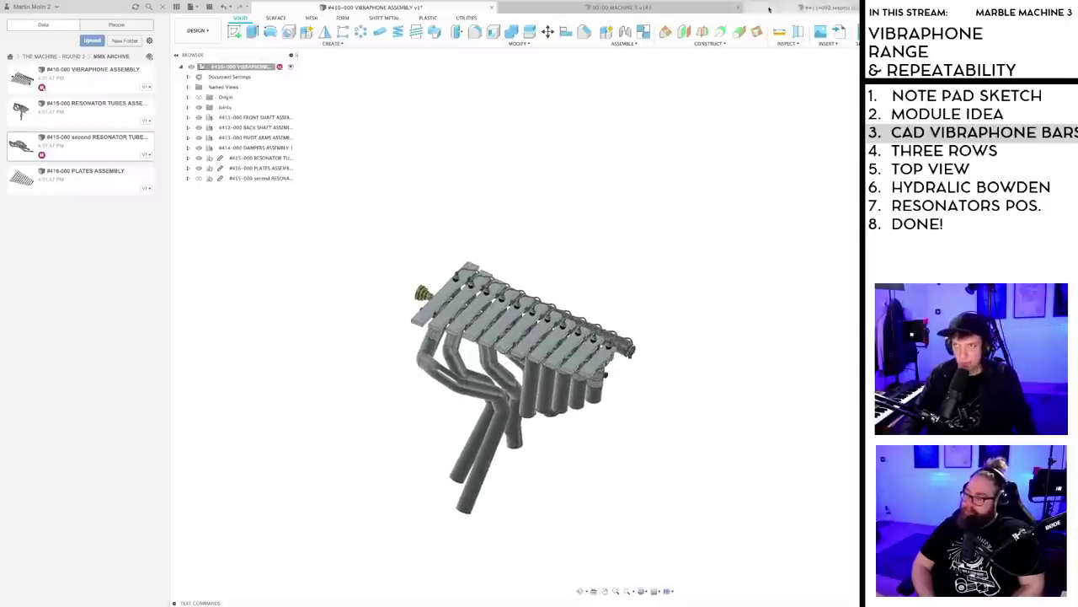
- Switch to the complete machine assembly, hide the red human reference figure and view the space beneath the vibraphone bars from the side
click(621, 7)
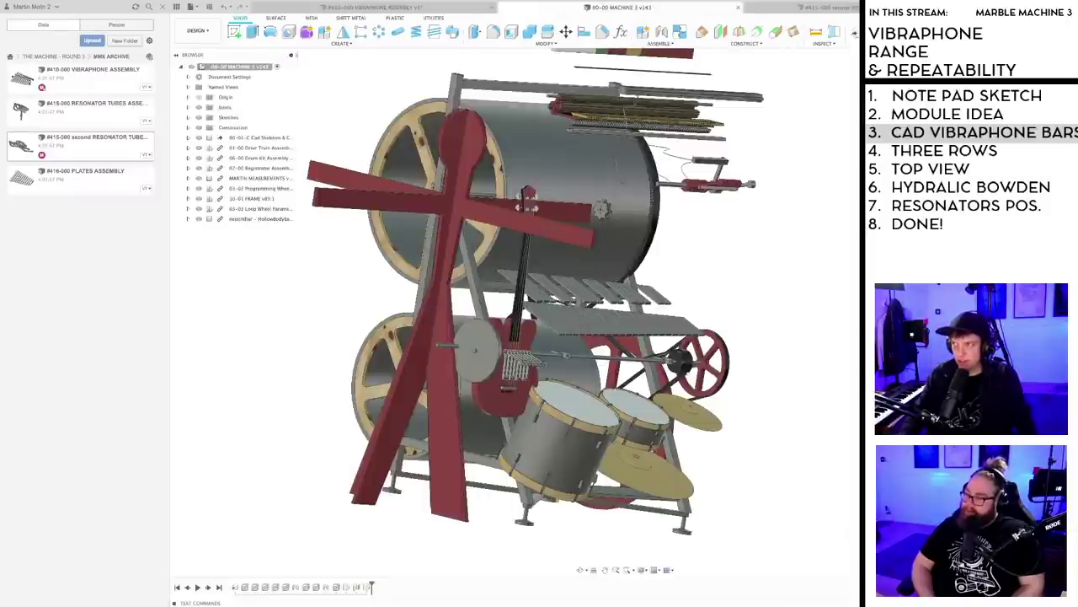
shift+middle_drag(742, 362, 566, 240)
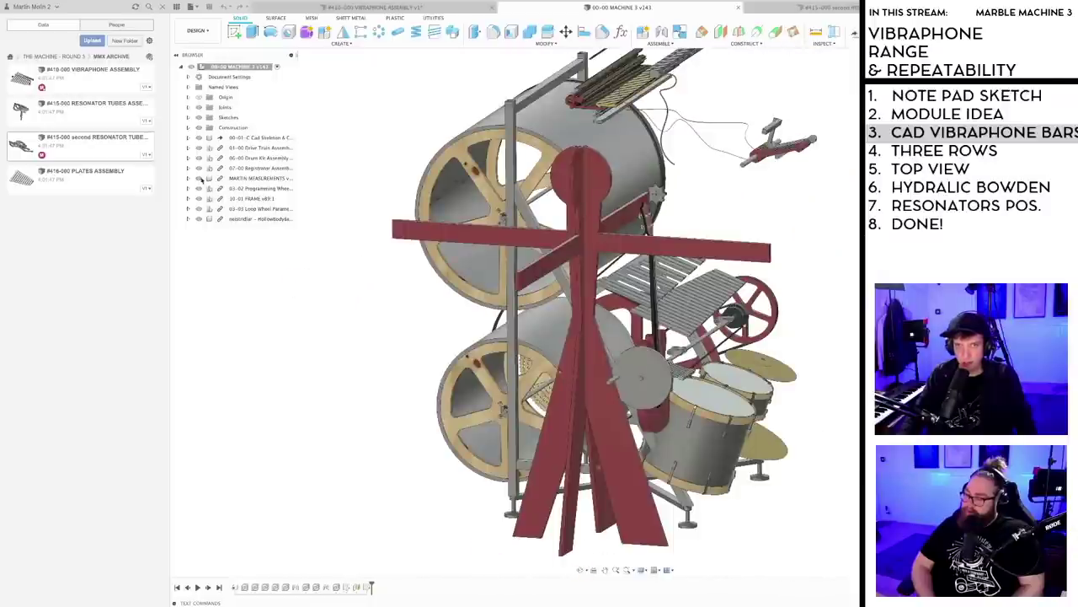
click(198, 179)
shift+middle_drag(370, 300, 573, 308)
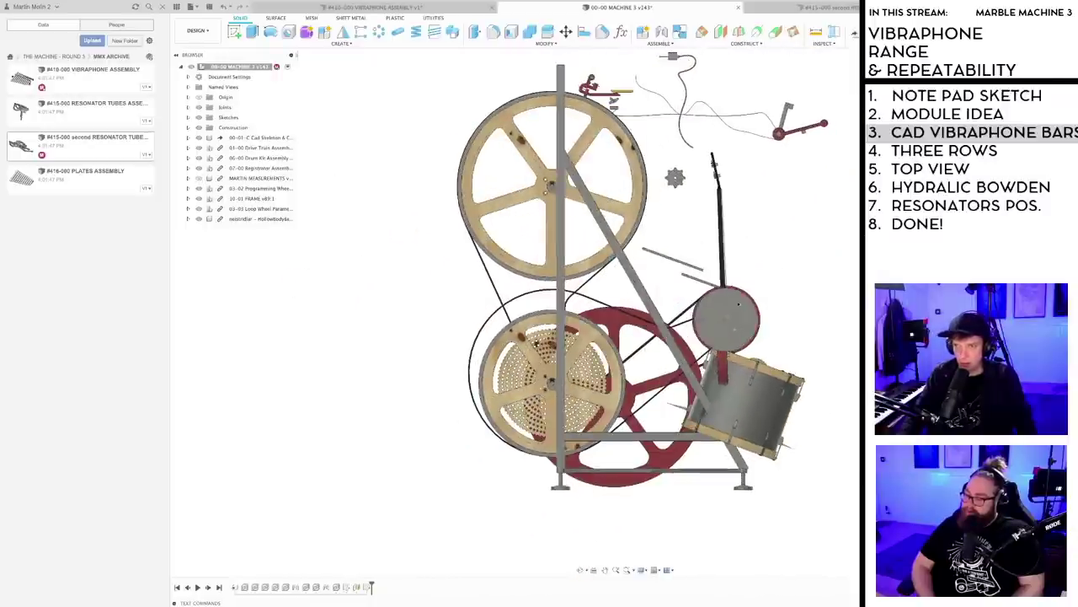
middle_drag(704, 318, 572, 311)
scroll(570, 311, up, 4)
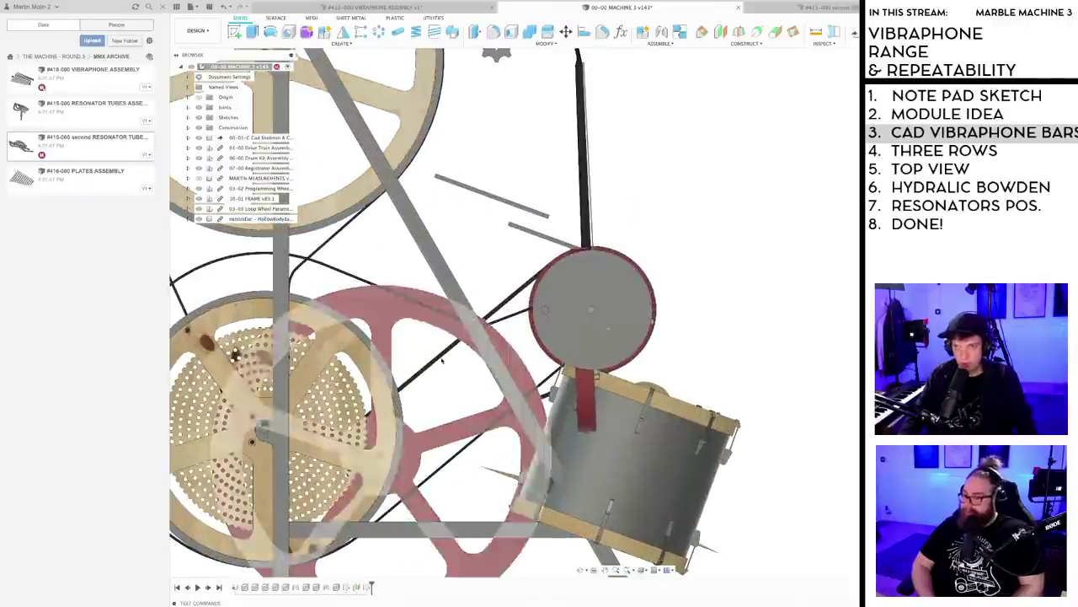
scroll(533, 229, down, 3)
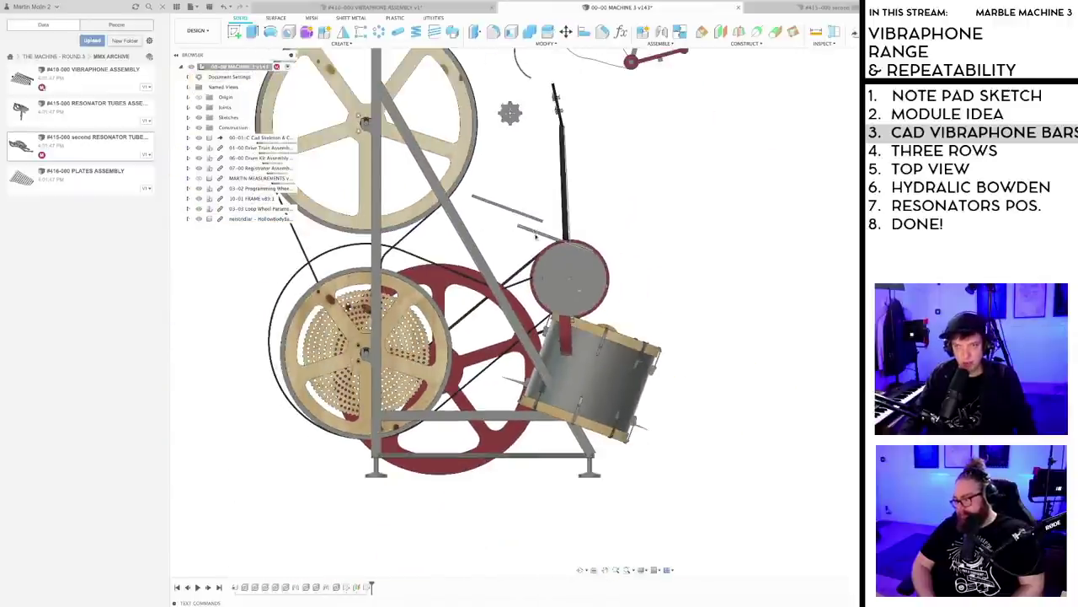
- Examine the space around and beneath the vibraphone bars from the drum and cymbal side of the machine
shift+middle_drag(618, 293, 414, 317)
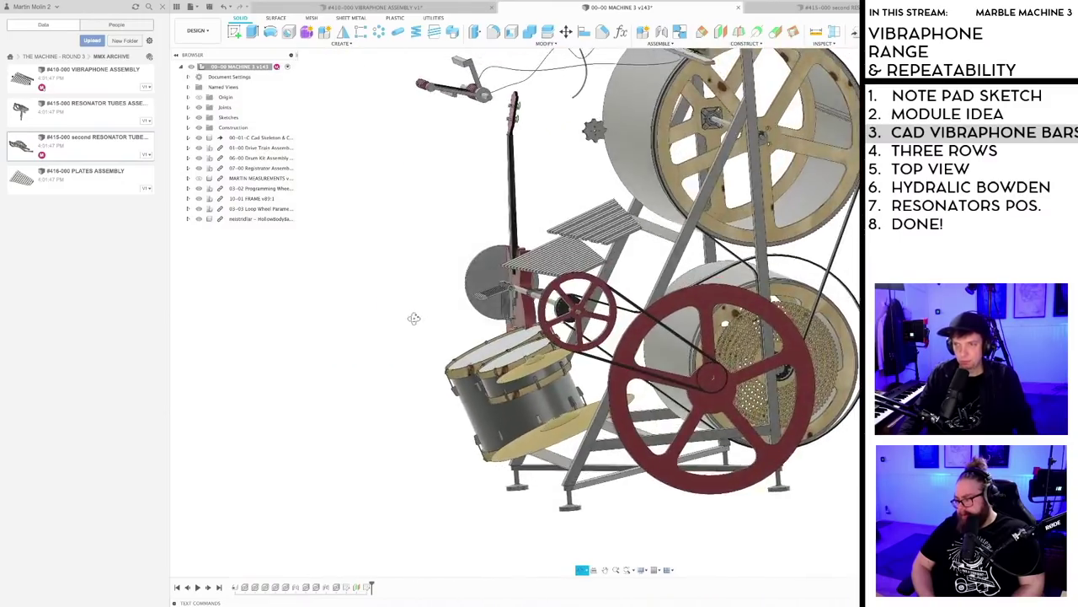
scroll(578, 305, up, 3)
shift+middle_drag(578, 305, 500, 260)
scroll(497, 257, down, 3)
middle_drag(446, 285, 559, 302)
shift+middle_drag(421, 246, 611, 230)
scroll(497, 349, up, 2)
shift+middle_drag(515, 320, 462, 339)
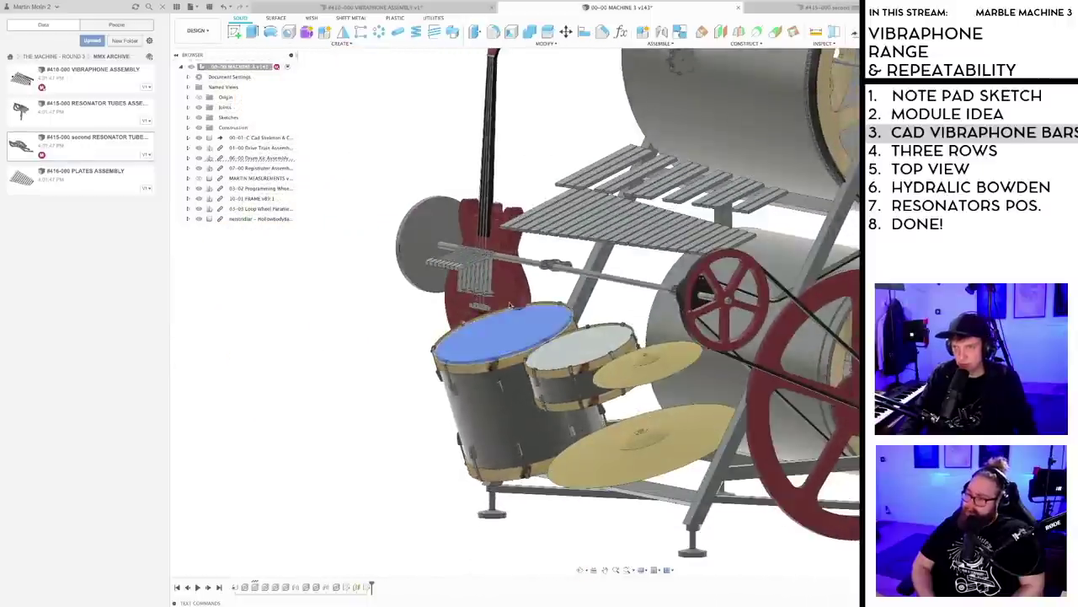
scroll(565, 286, down, 3)
middle_drag(633, 157, 479, 199)
click(730, 393)
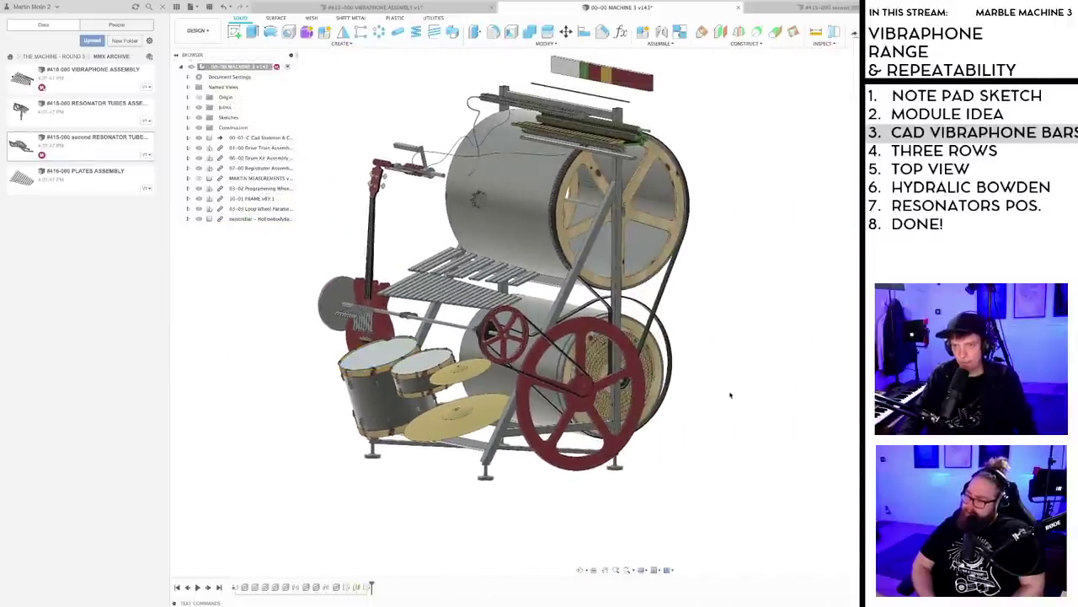
- Save a new version of the machine assembly with the version description "User Saved"
shift+middle_drag(730, 393, 624, 394)
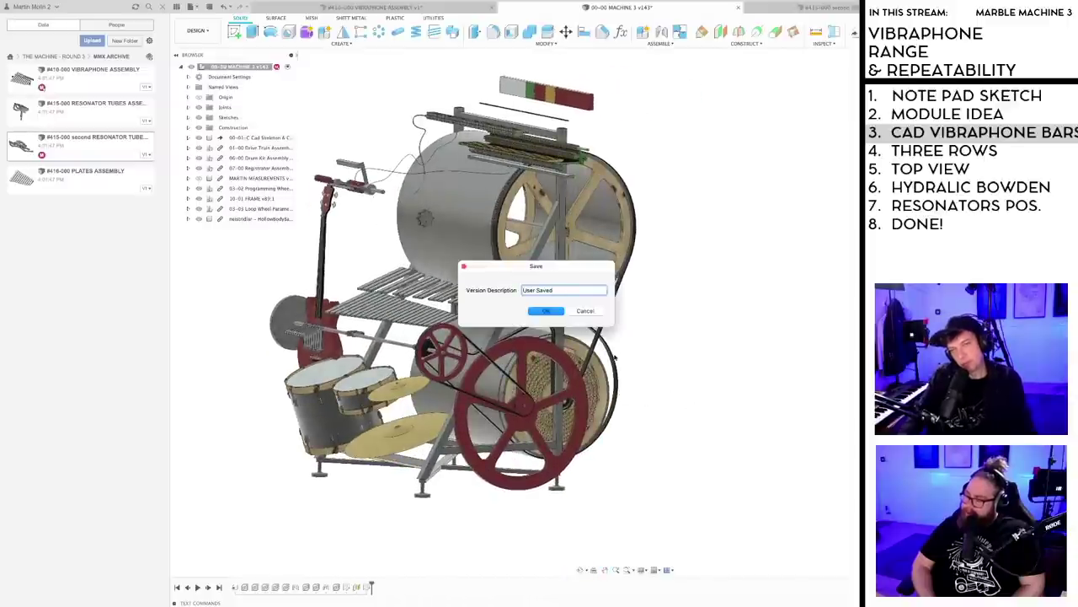
key(Return)
shift+middle_drag(579, 390, 653, 434)
shift+middle_drag(553, 337, 597, 350)
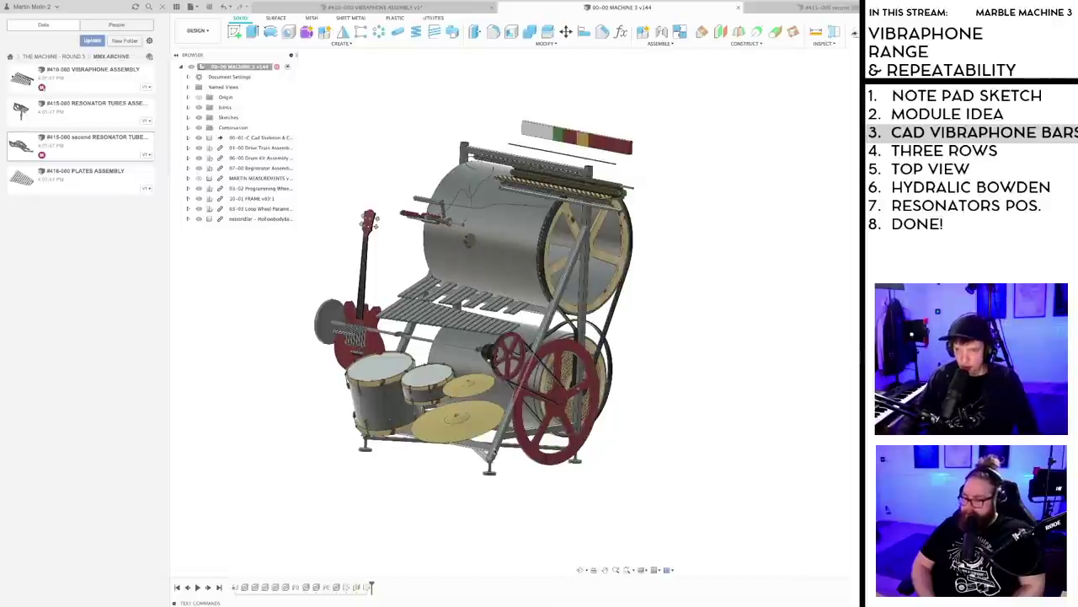
scroll(493, 439, down, 2)
scroll(493, 439, up, 3)
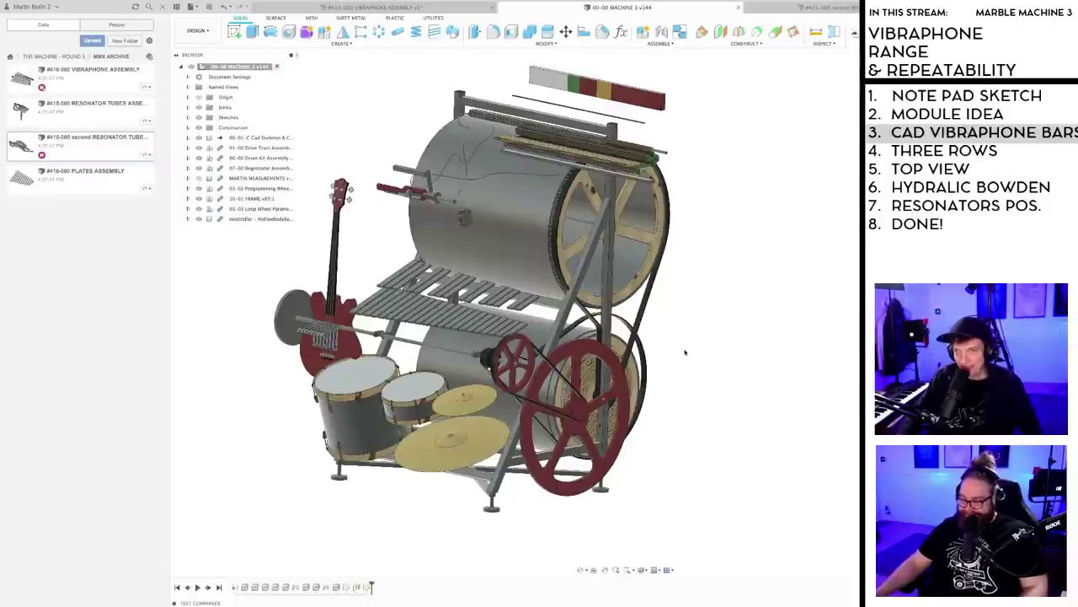
scroll(679, 347, up, 3)
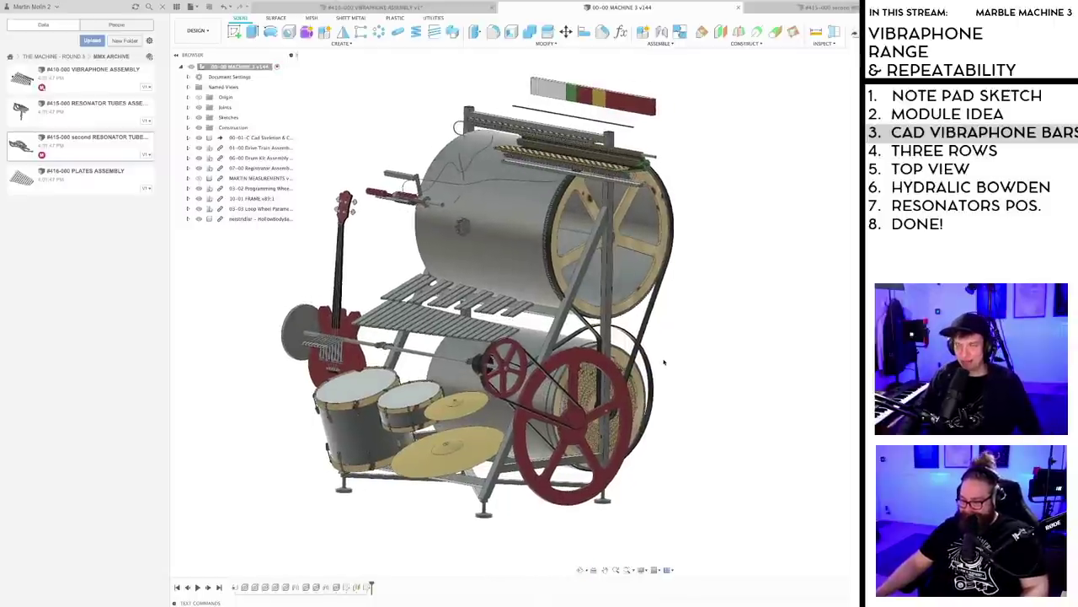
scroll(661, 360, up, 3)
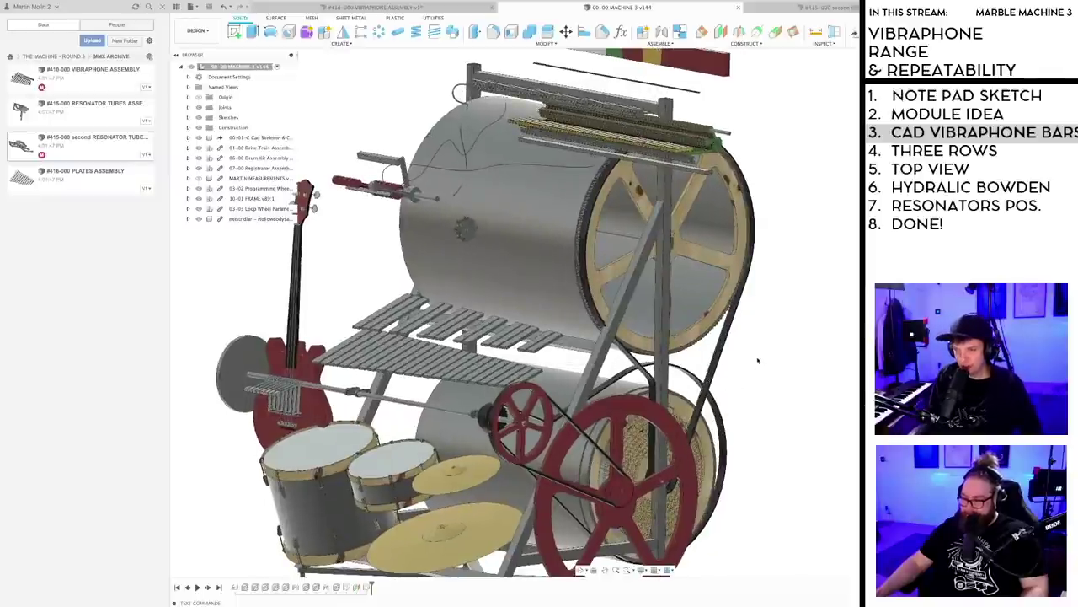
scroll(725, 355, down, 5)
scroll(714, 352, up, 1)
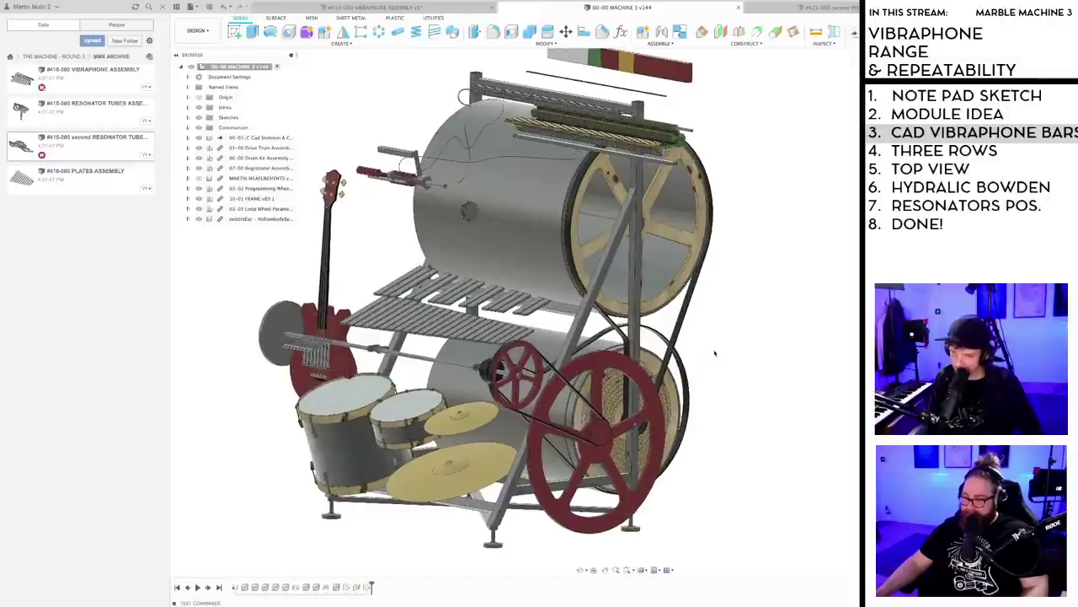
scroll(443, 357, up, 4)
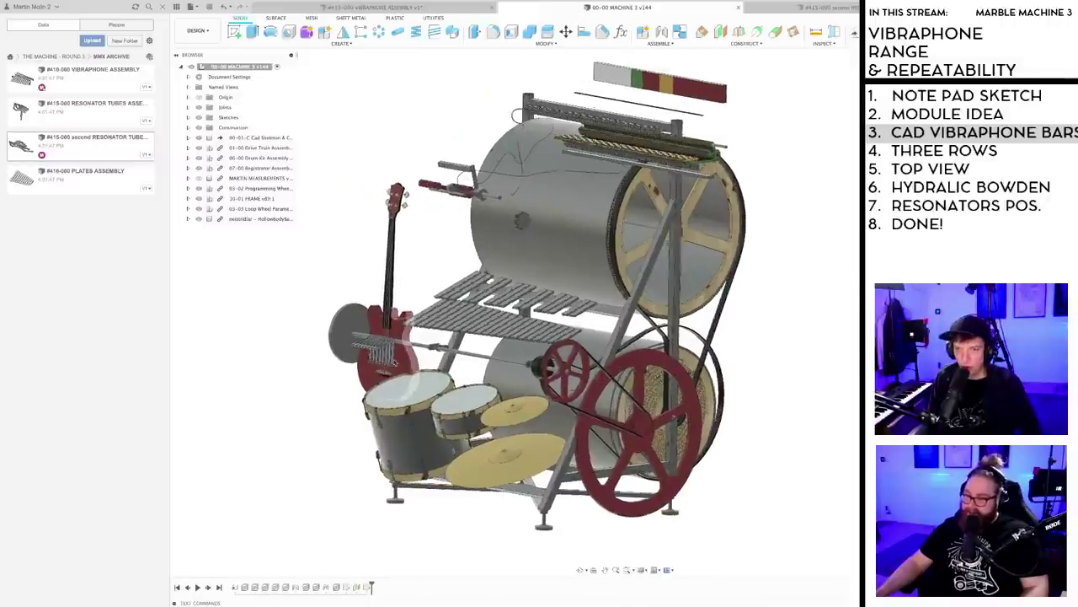
- Examine the vibraphone's placement relative to the drums, bass guitar and lower drum wheel from both front corners of the machine
scroll(443, 357, up, 3)
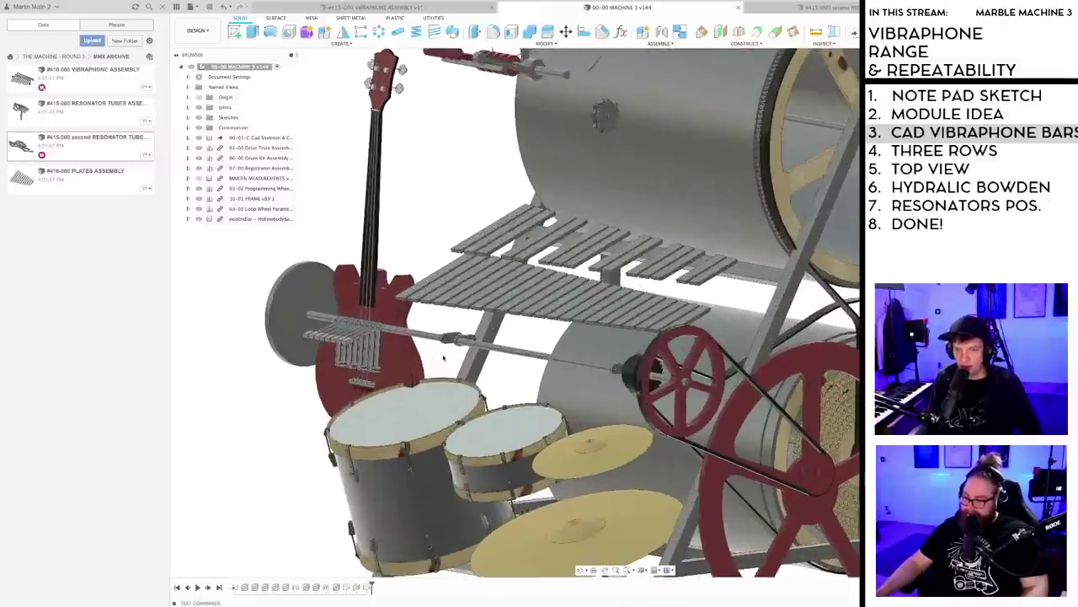
scroll(444, 358, down, 3)
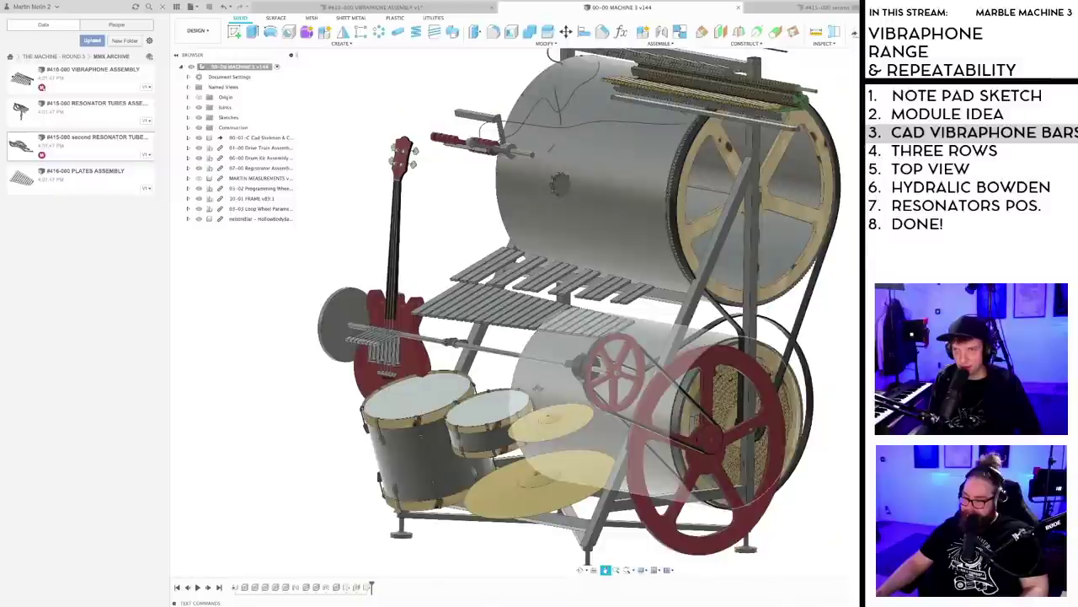
middle_drag(714, 392, 654, 385)
scroll(655, 385, down, 2)
shift+middle_drag(841, 375, 753, 387)
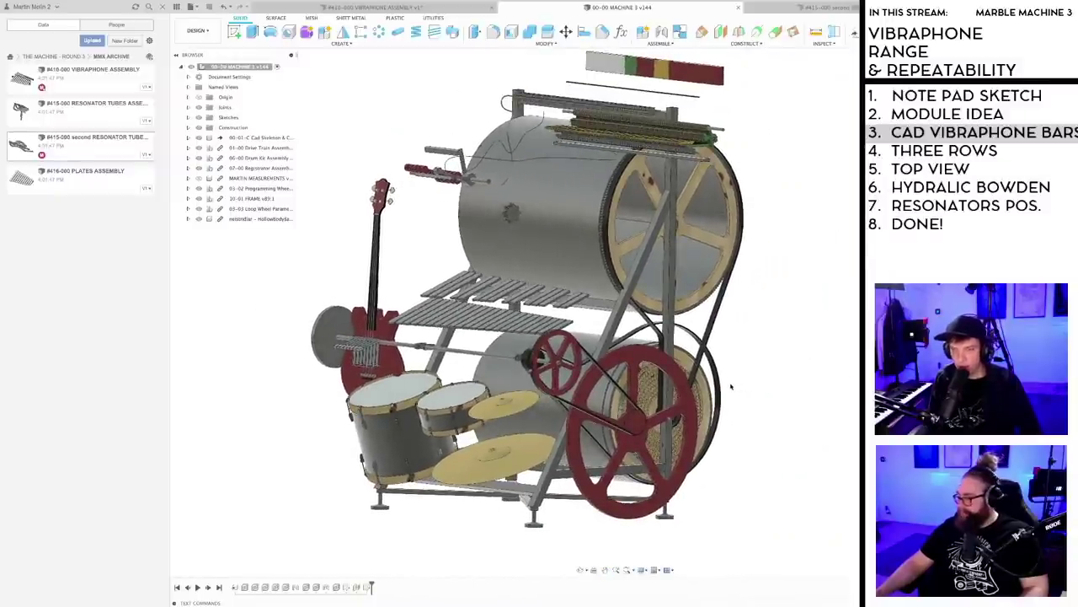
scroll(731, 386, up, 1)
shift+middle_drag(731, 368, 791, 380)
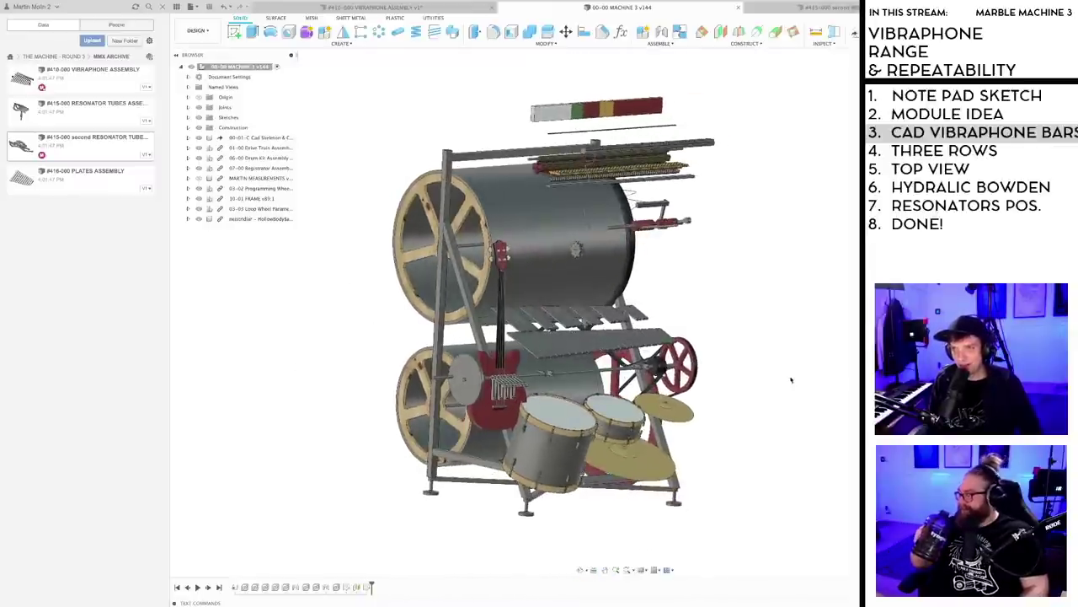
scroll(660, 287, up, 2)
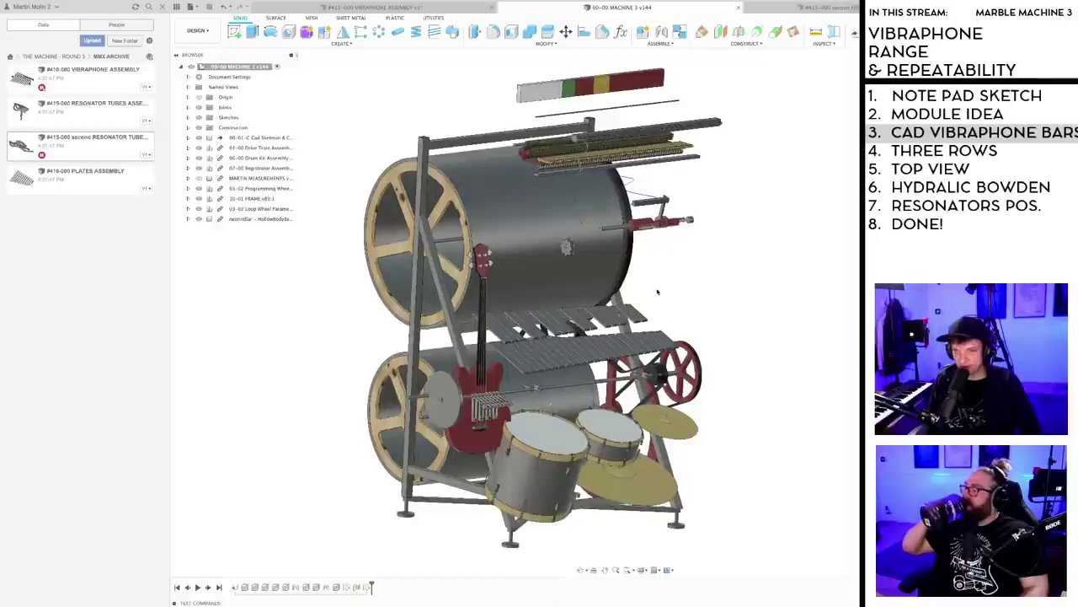
scroll(655, 294, down, 2)
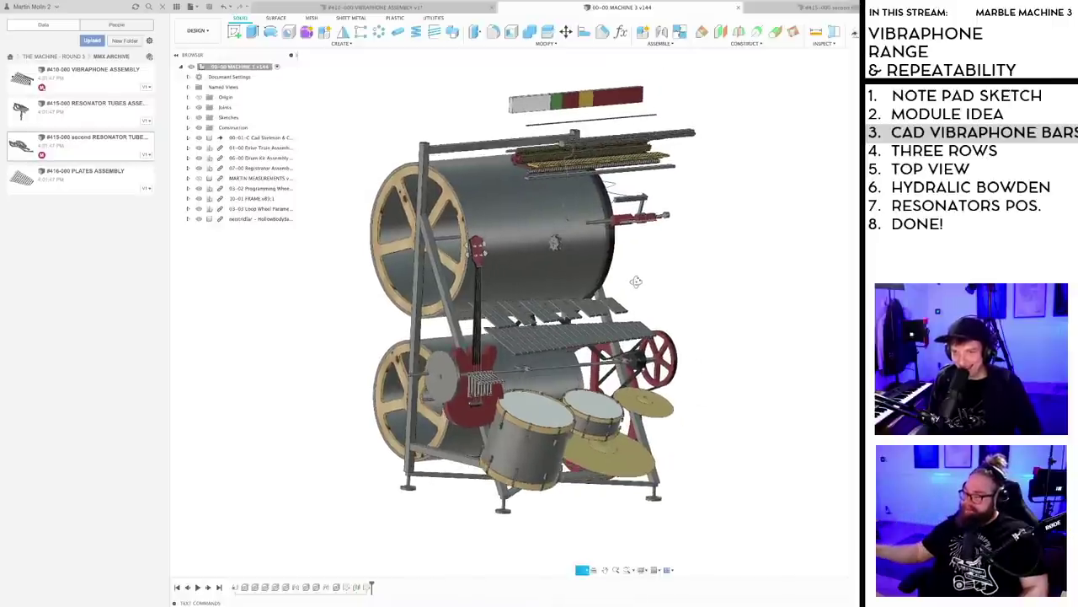
middle_drag(636, 286, 626, 290)
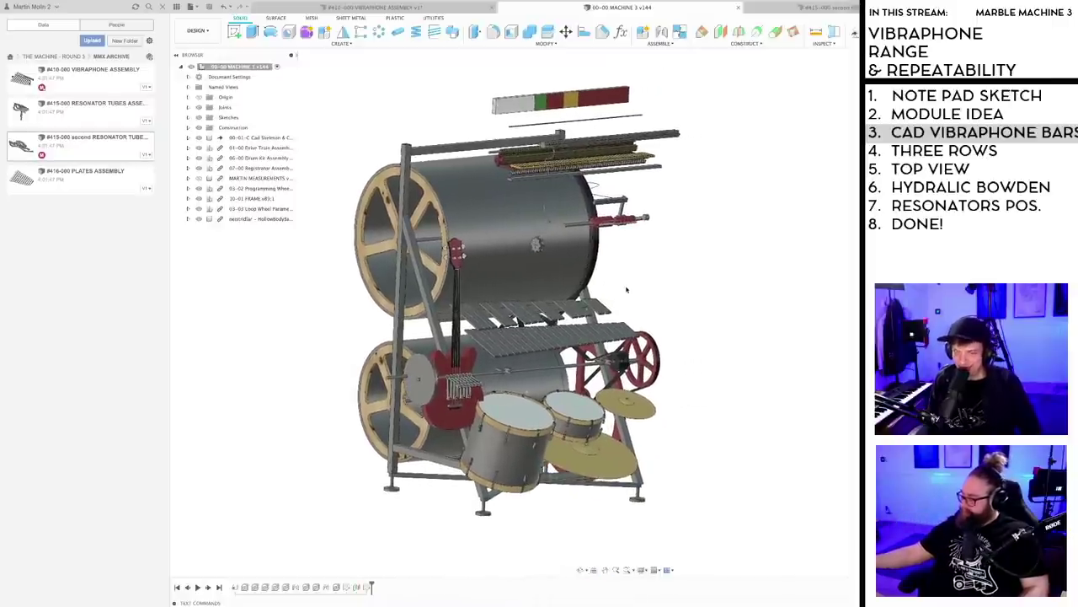
shift+middle_drag(725, 369, 645, 382)
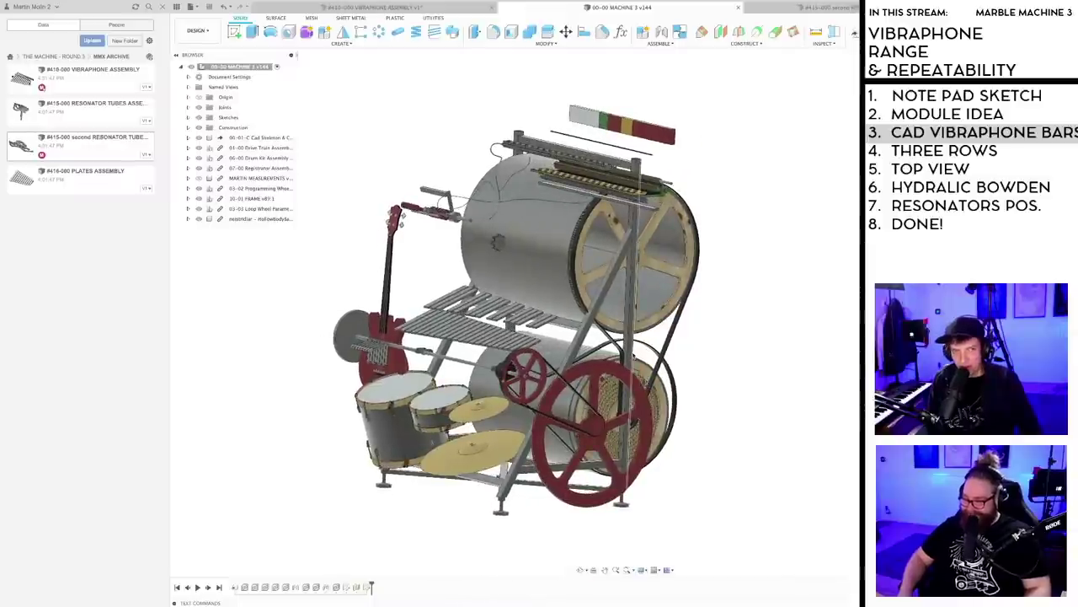
shift+middle_drag(612, 339, 613, 344)
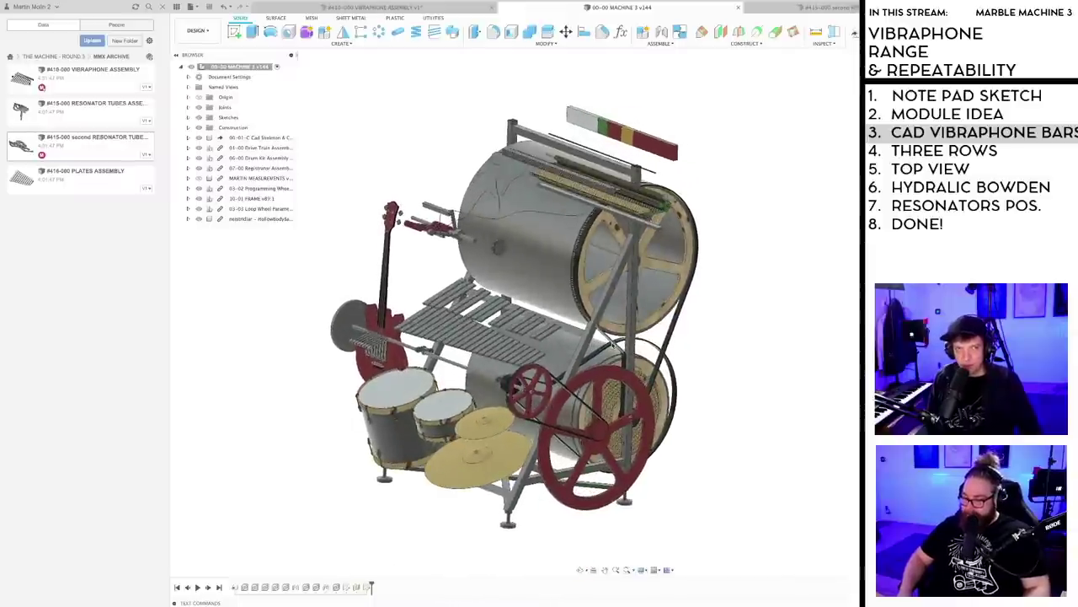
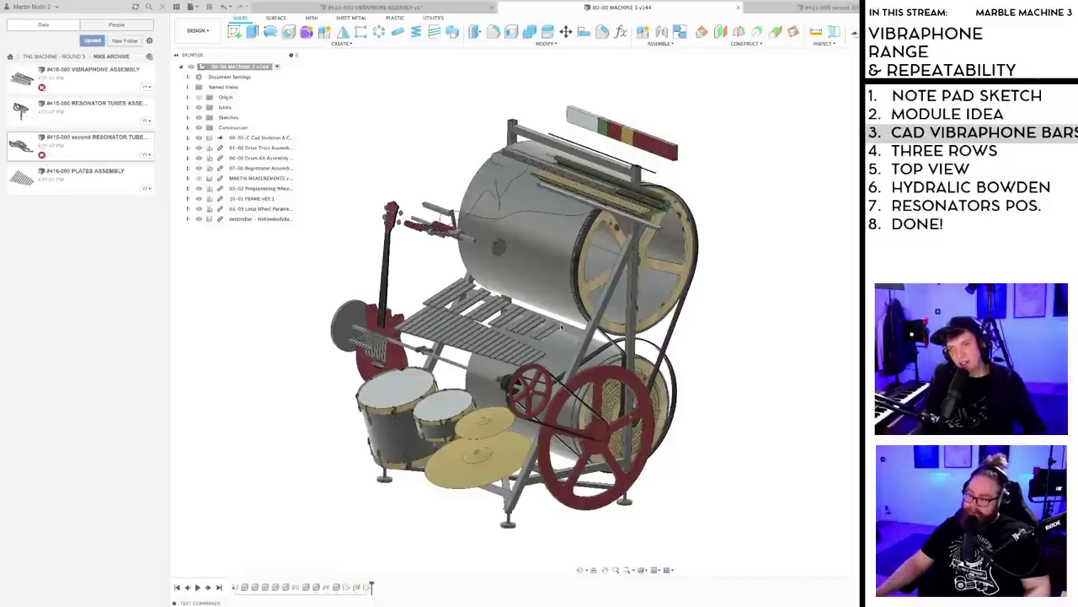
- Inspect the vibraphone bar rows from above, singling out a bar in the rear row near the bass guitar, and clear the selection
scroll(498, 335, up, 3)
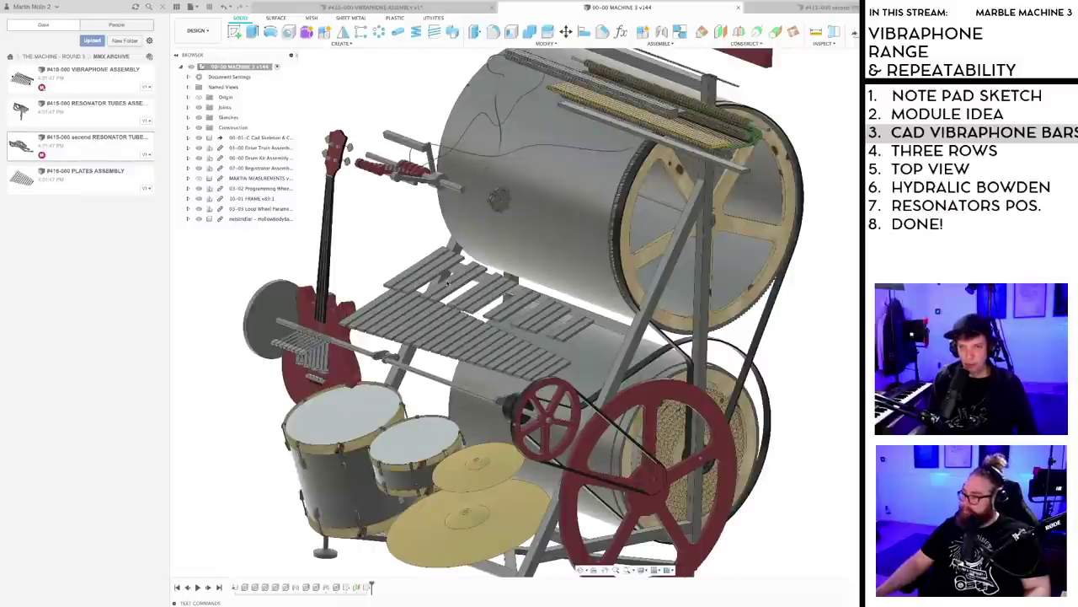
shift+middle_drag(445, 335, 498, 371)
scroll(499, 371, up, 2)
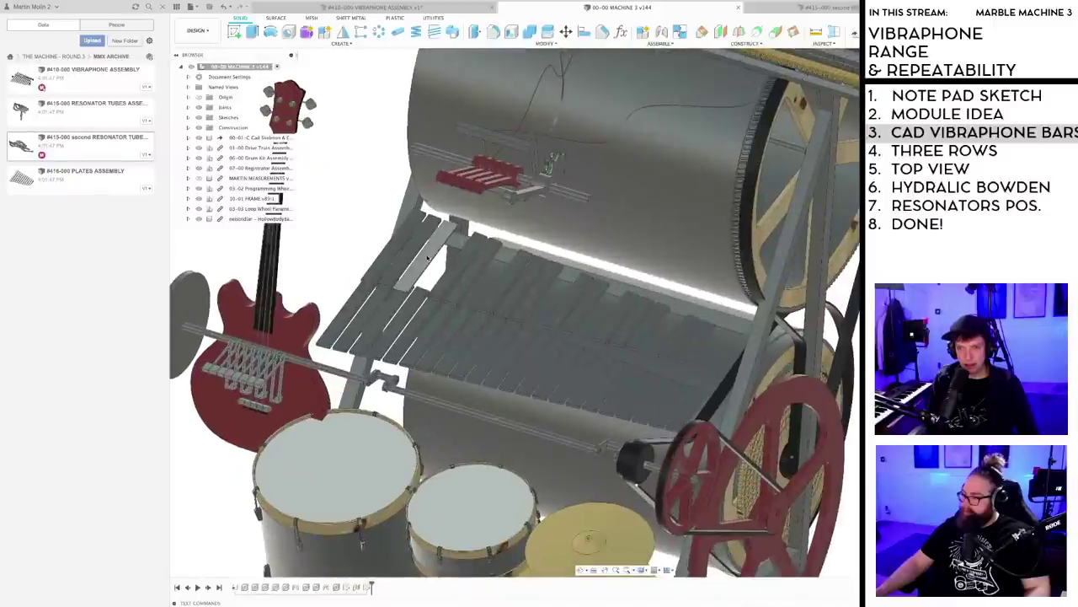
click(425, 254)
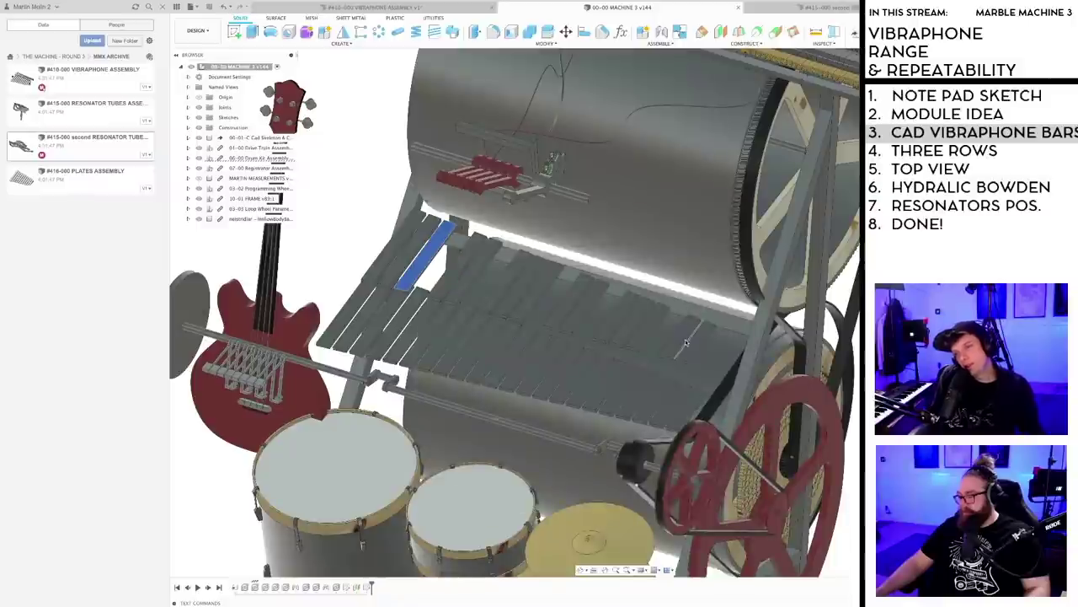
scroll(479, 331, down, 1)
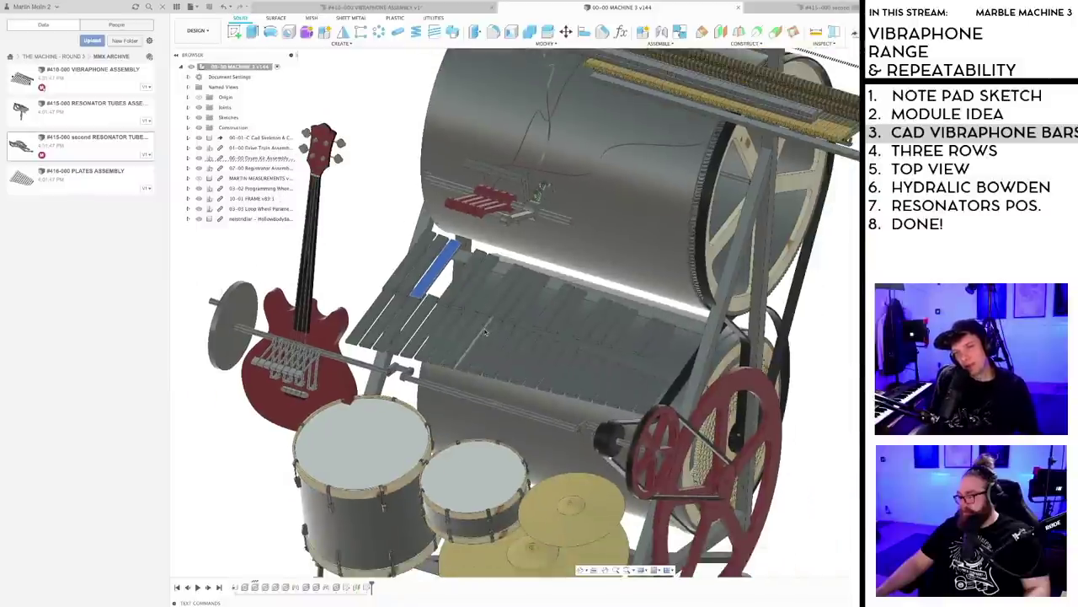
click(363, 284)
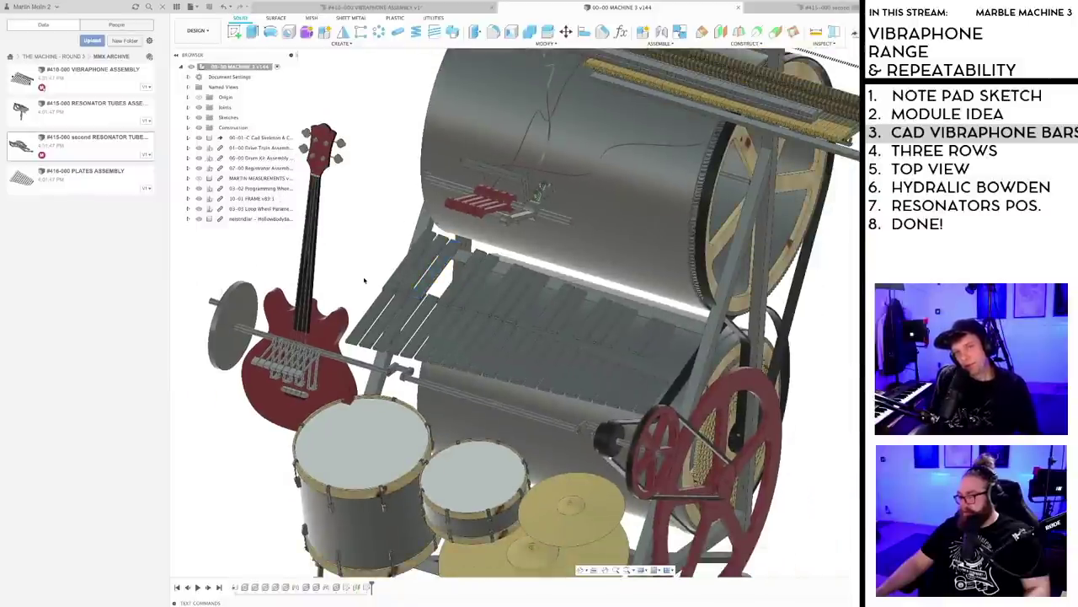
scroll(364, 280, down, 2)
scroll(497, 311, down, 2)
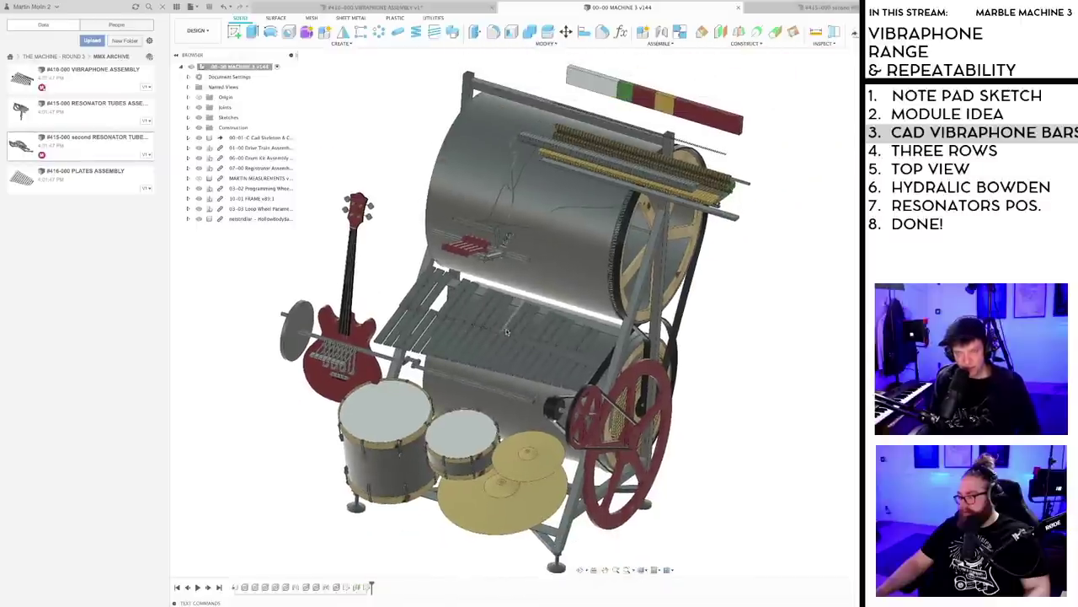
- Switch to the notes document in Firefox and add "High Notes where resonator pipes would collide?" below the channel calculations
key(super+Tab)
key(super+Tab)
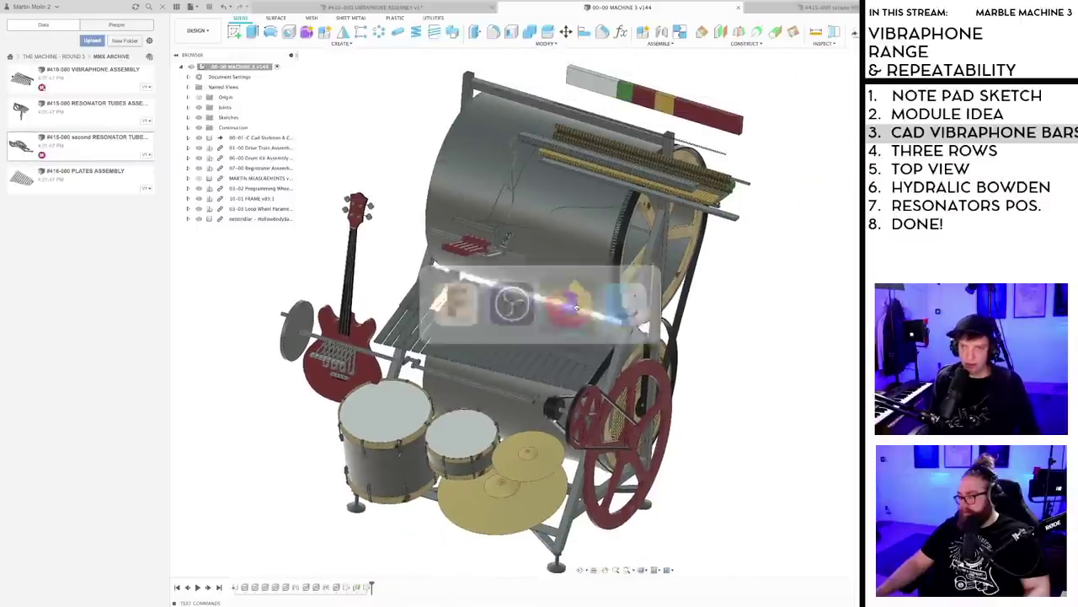
scroll(408, 392, down, 5)
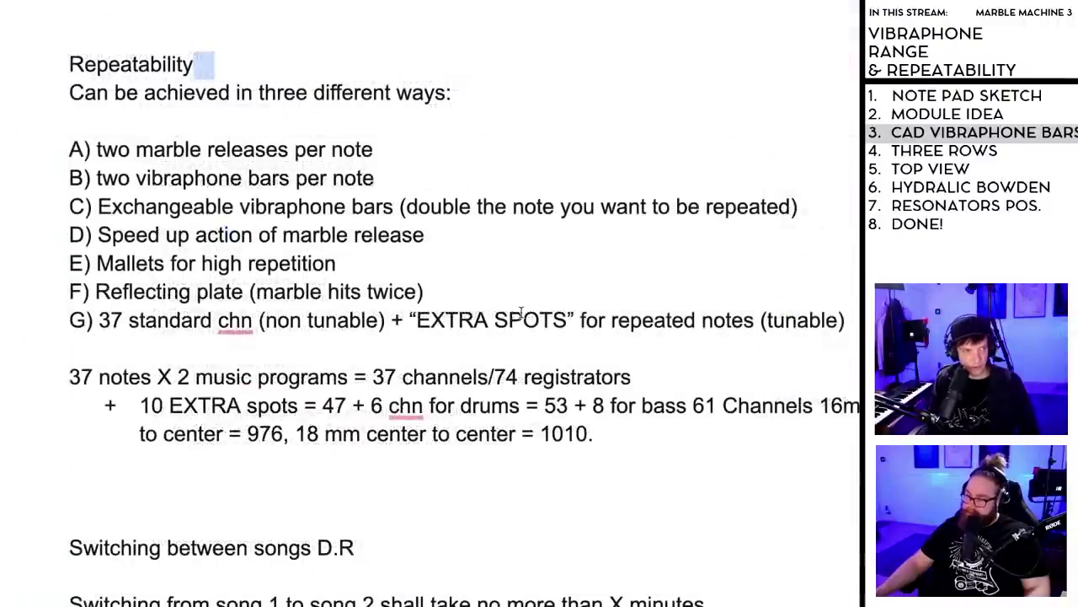
scroll(522, 313, down, 4)
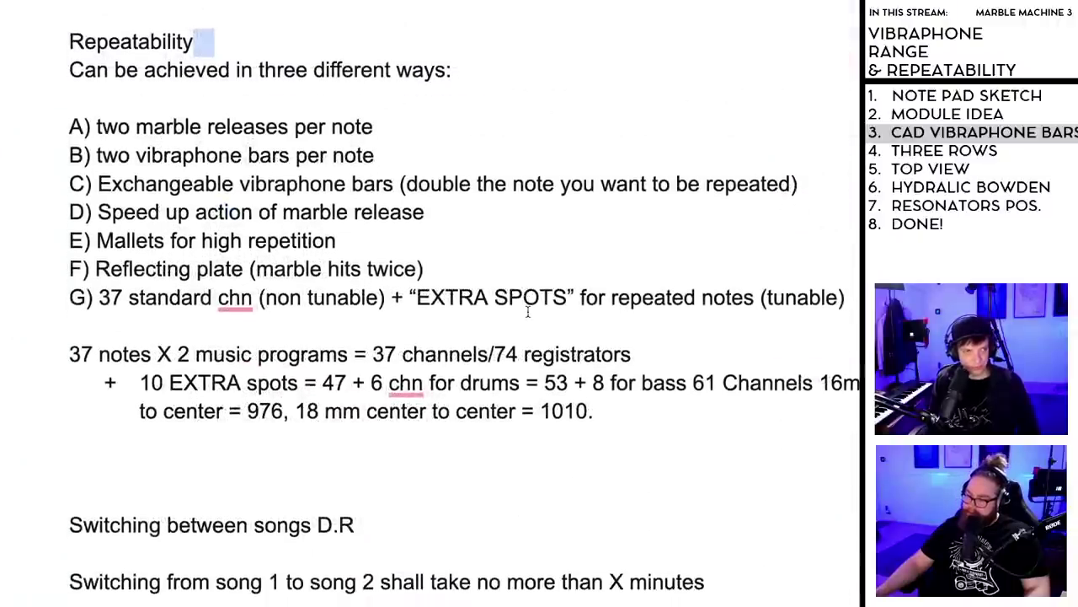
scroll(528, 312, down, 1)
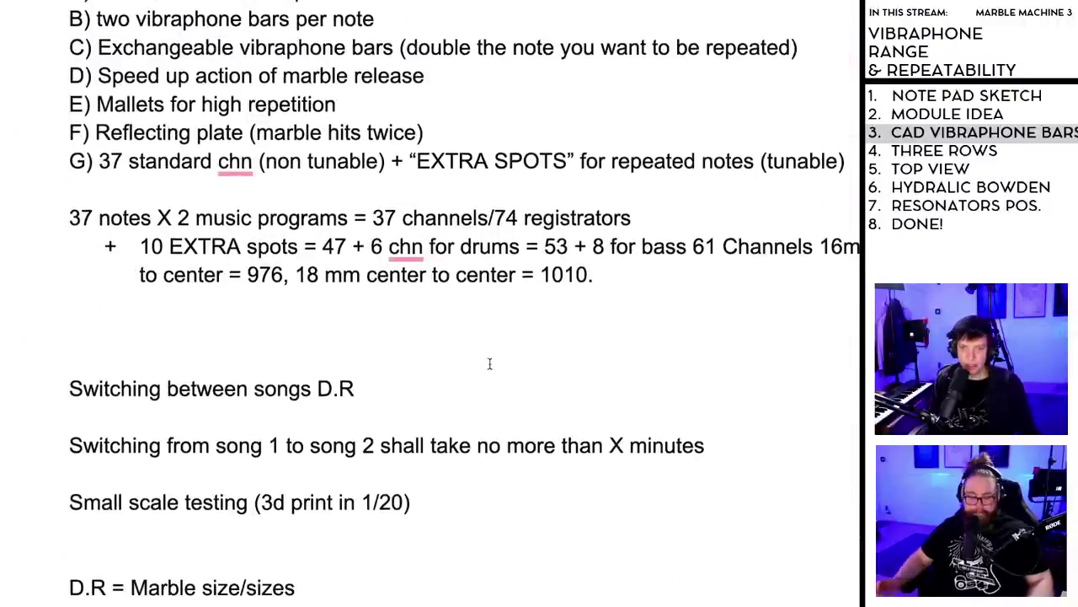
click(375, 314)
key(Return)
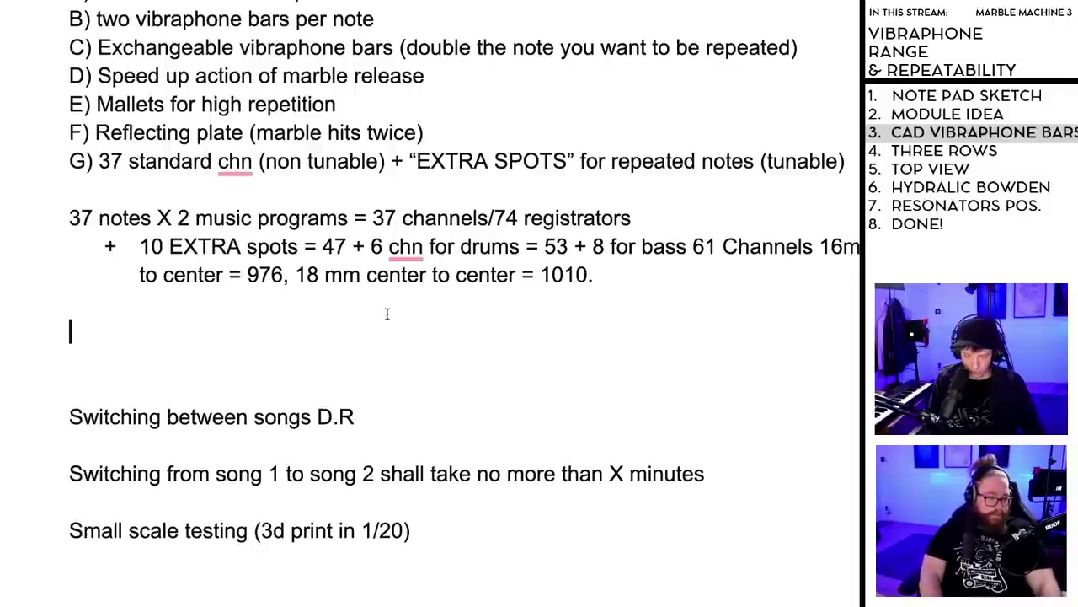
text(High N)
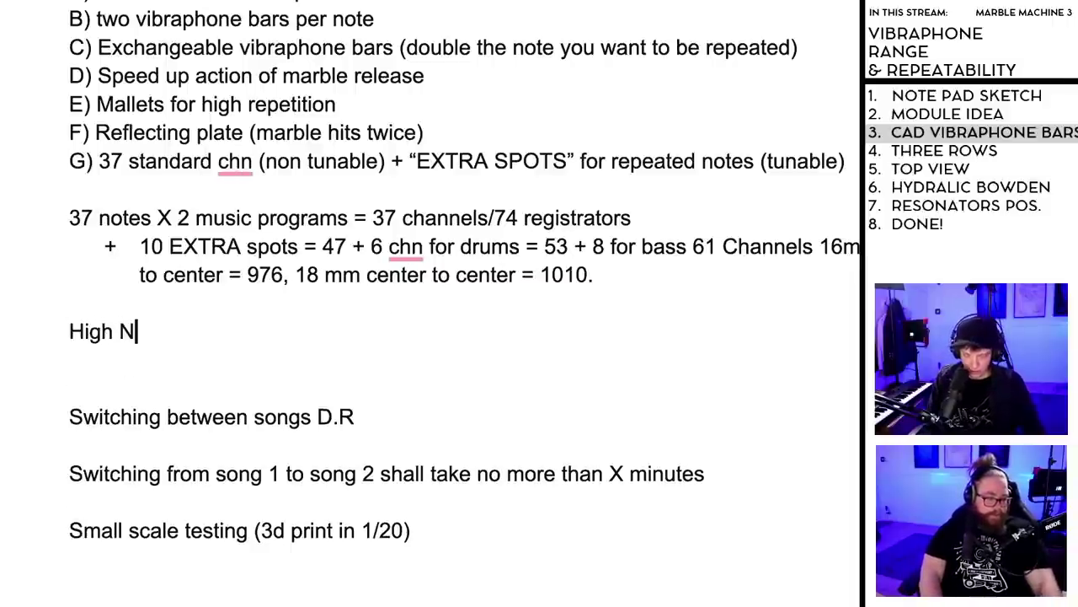
text(ote)
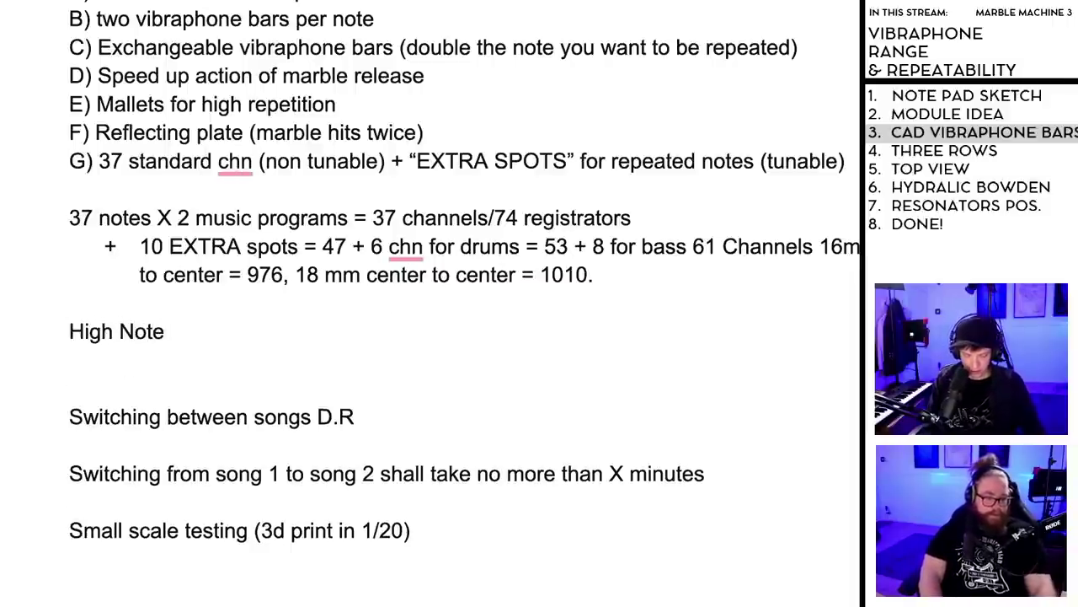
text(s where resona)
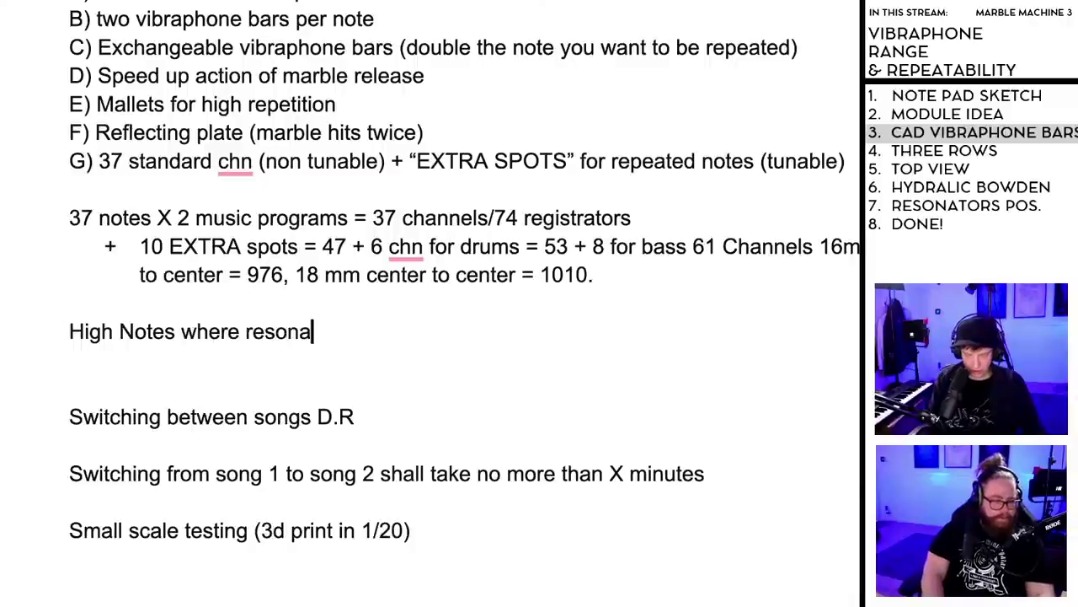
text(tor pipes)
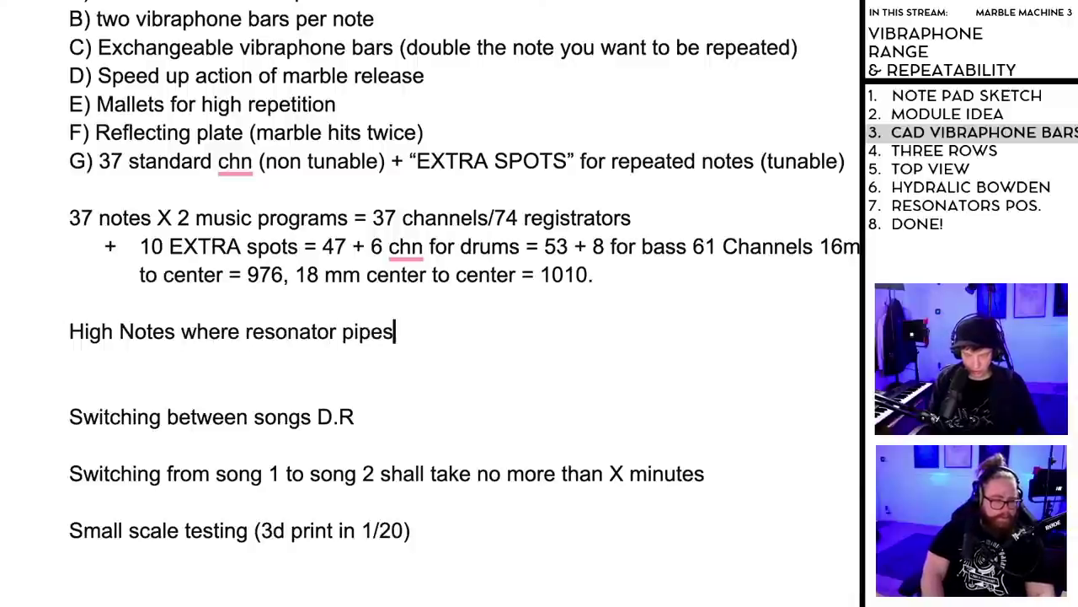
text( would co)
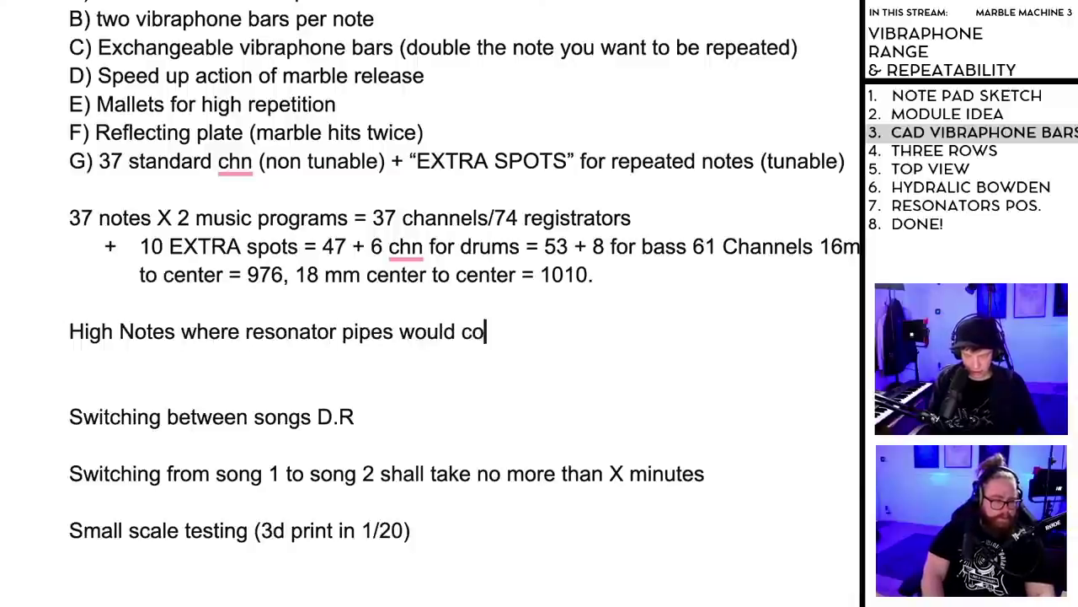
text(llide?)
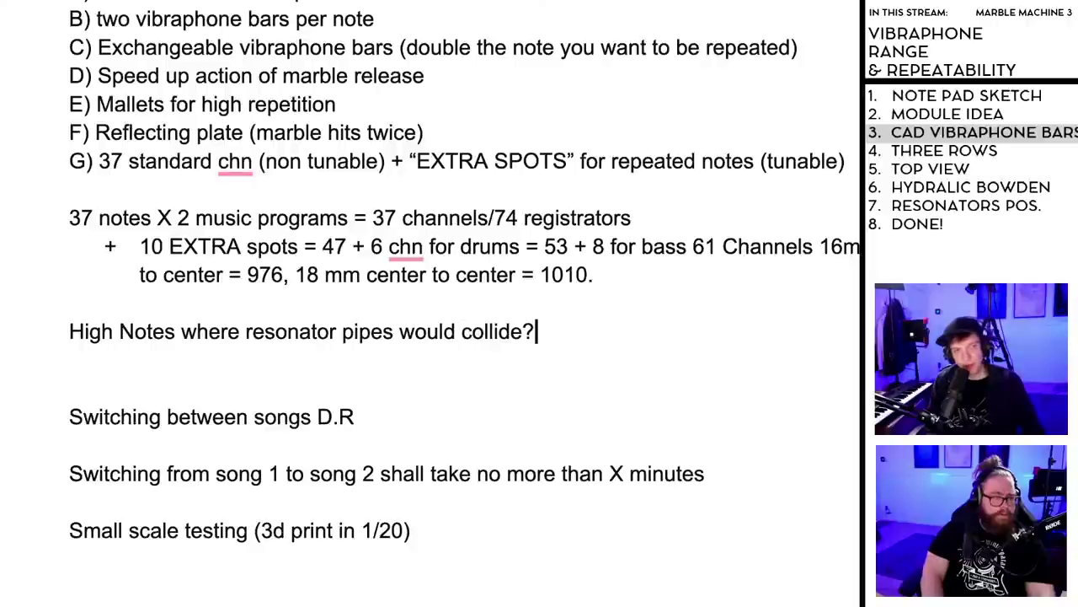
- Add the question "Full top row or standard piano pattern?" on a new line under the resonator pipe note
key(Return)
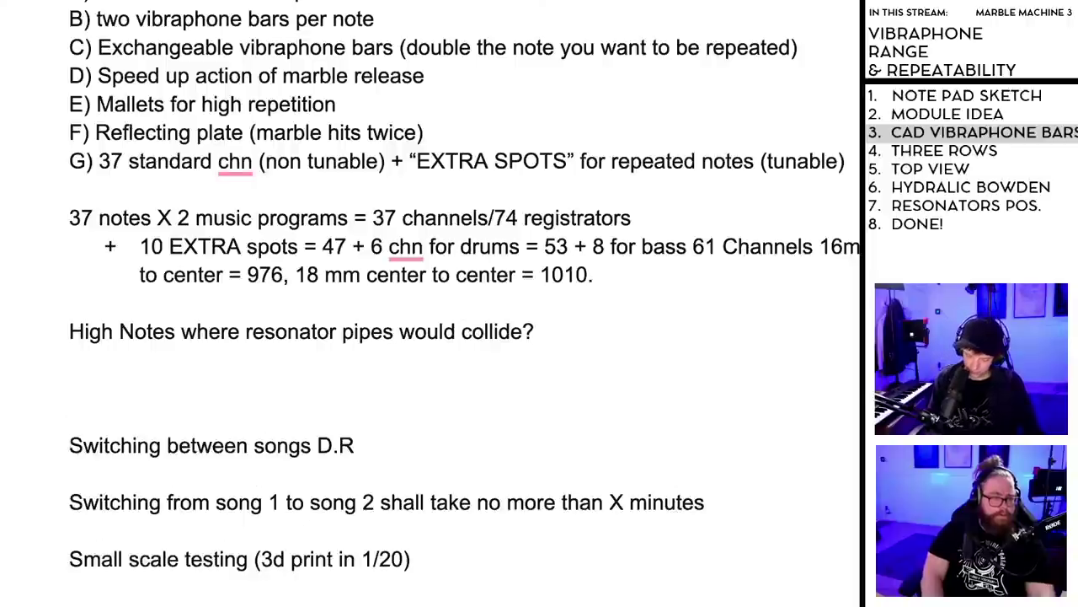
text(Full t)
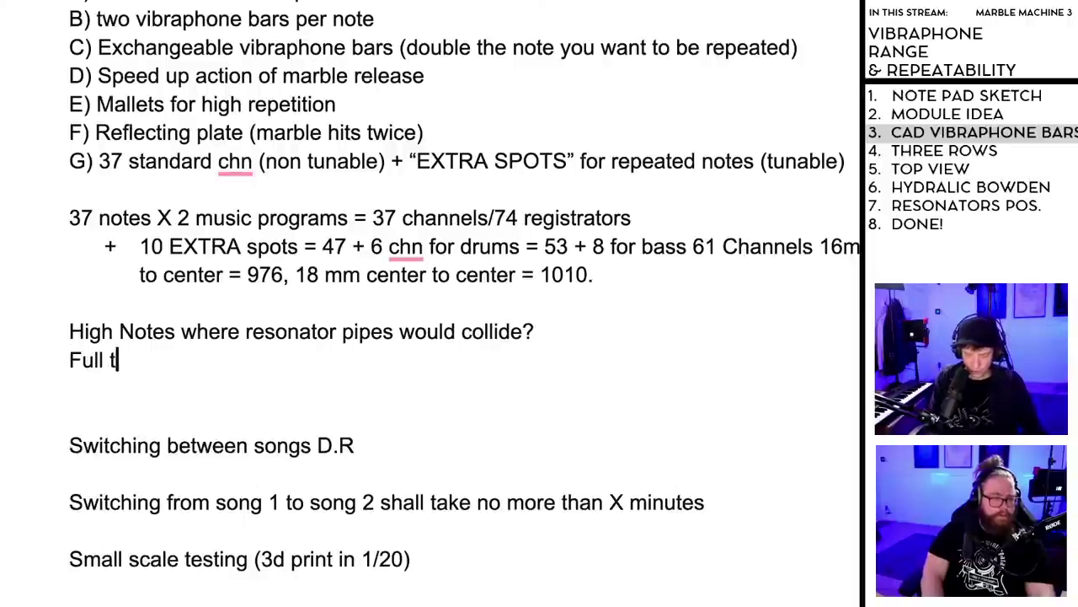
text(op row o)
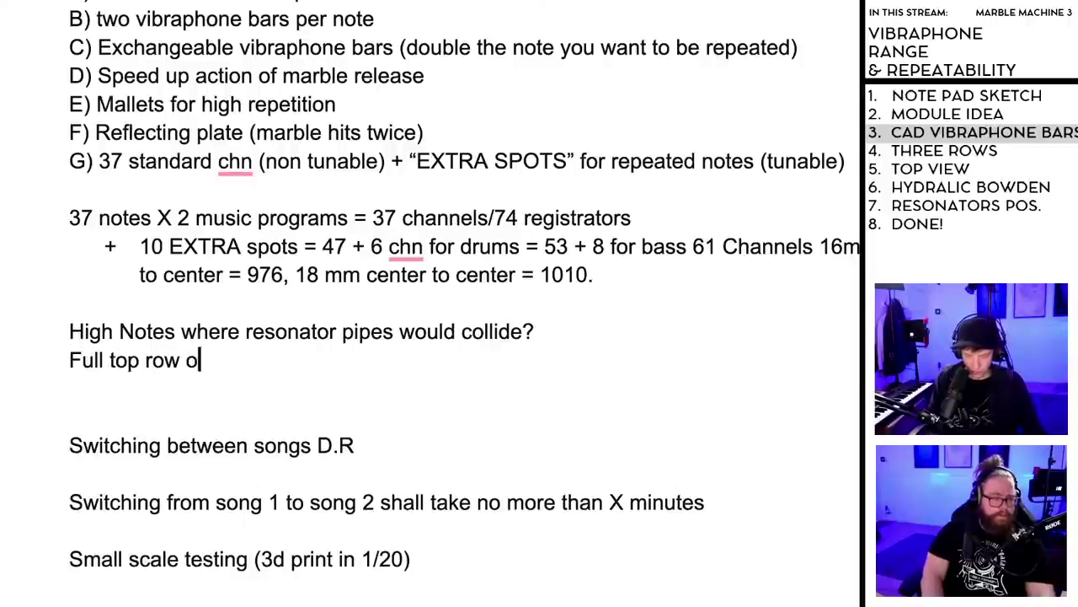
text(r standard pi)
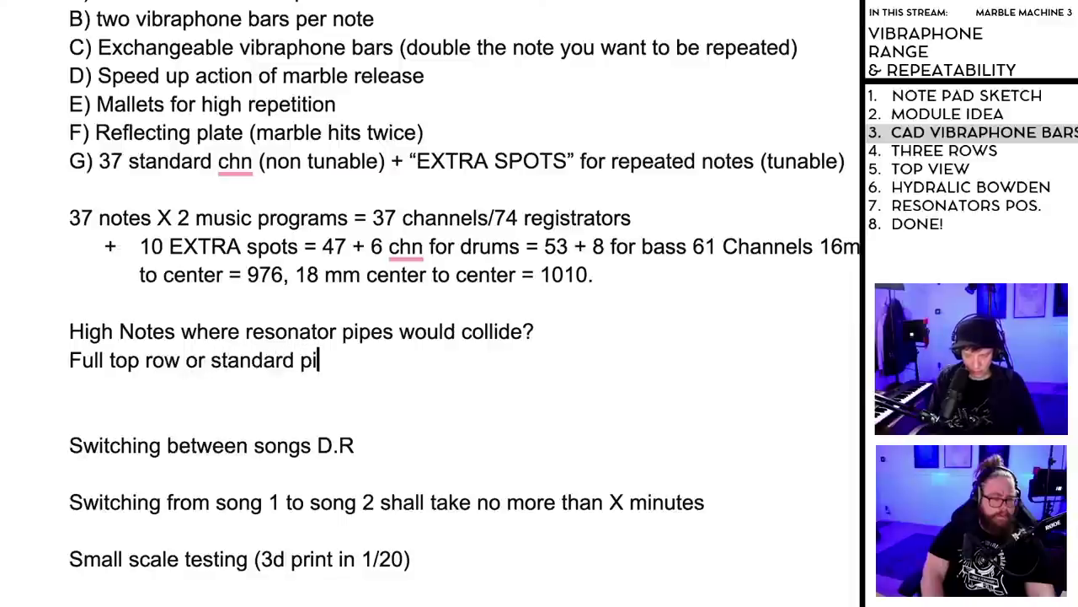
text(ano pattern)
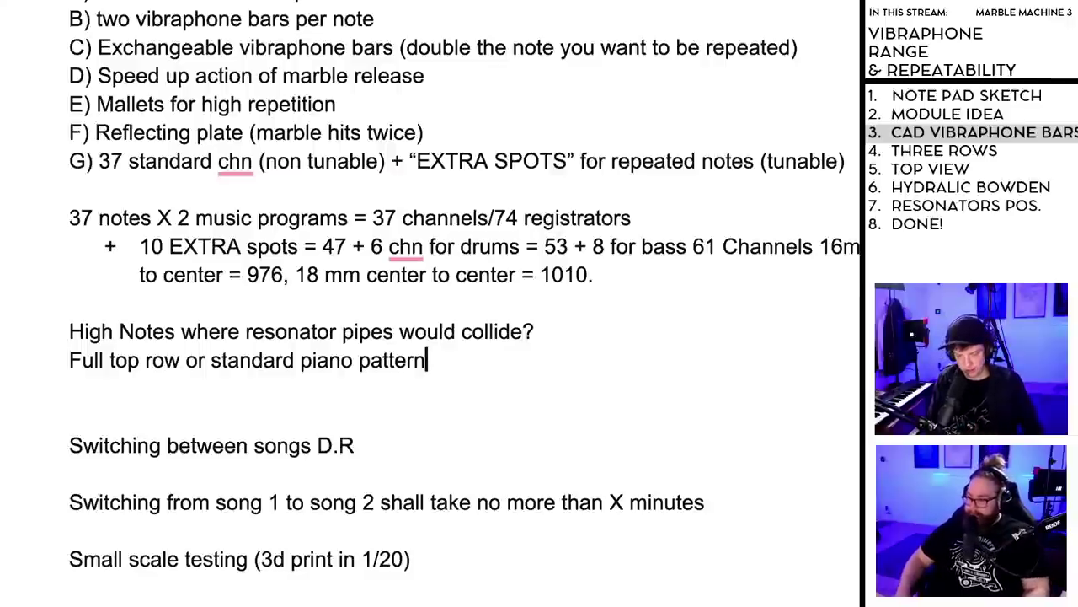
text(?)
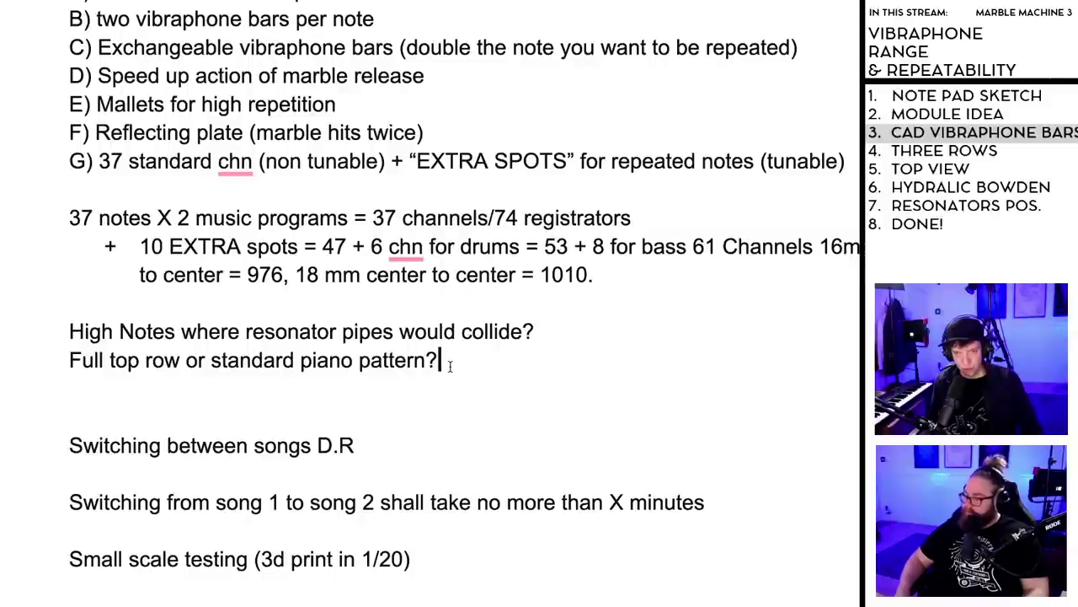
- Switch back to Fusion 360 and examine the vibraphone's two bar rows up close from above and from the front
key(super+Tab)
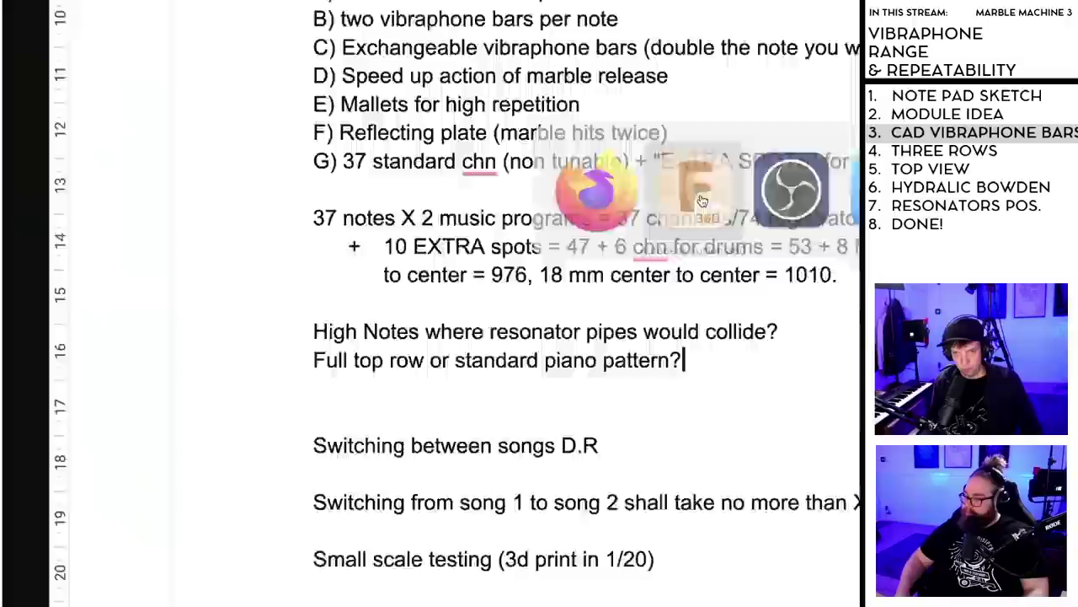
scroll(680, 236, up, 5)
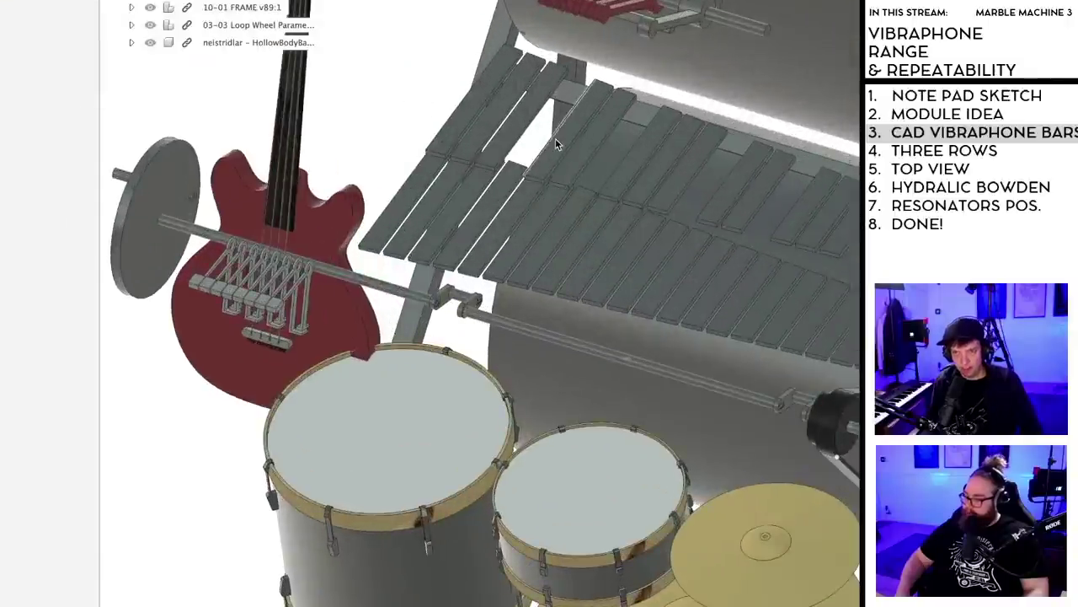
mouse_move(562, 148)
shift+middle_down()
mouse_move(522, 152)
mouse_move(573, 160)
shift+middle_up()
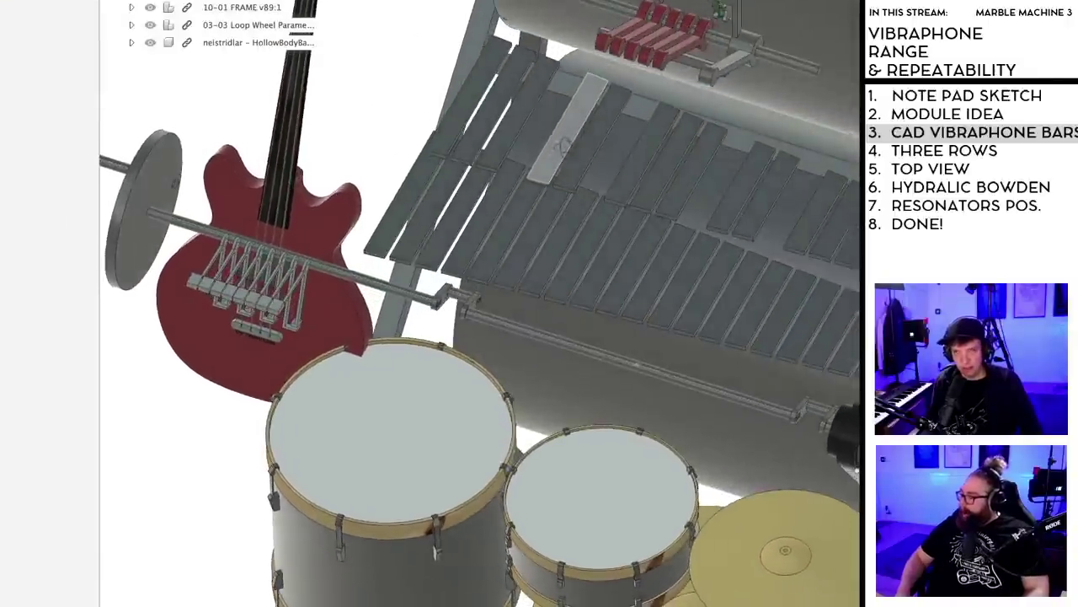
scroll(634, 186, down, 3)
middle_drag(634, 185, 580, 176)
scroll(669, 207, up, 3)
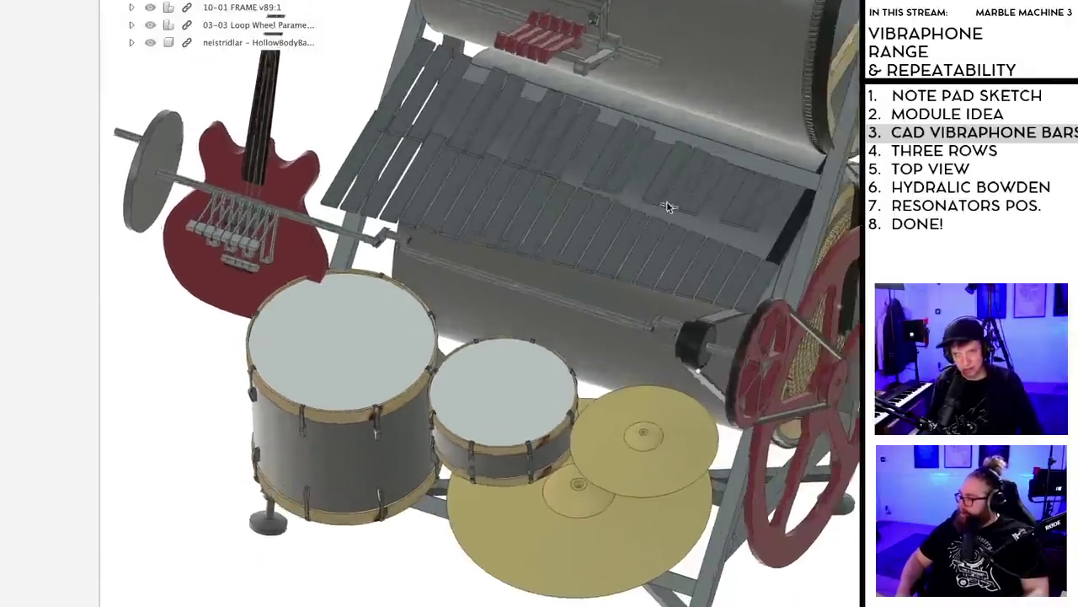
shift+middle_drag(670, 206, 654, 175)
scroll(654, 175, down, 2)
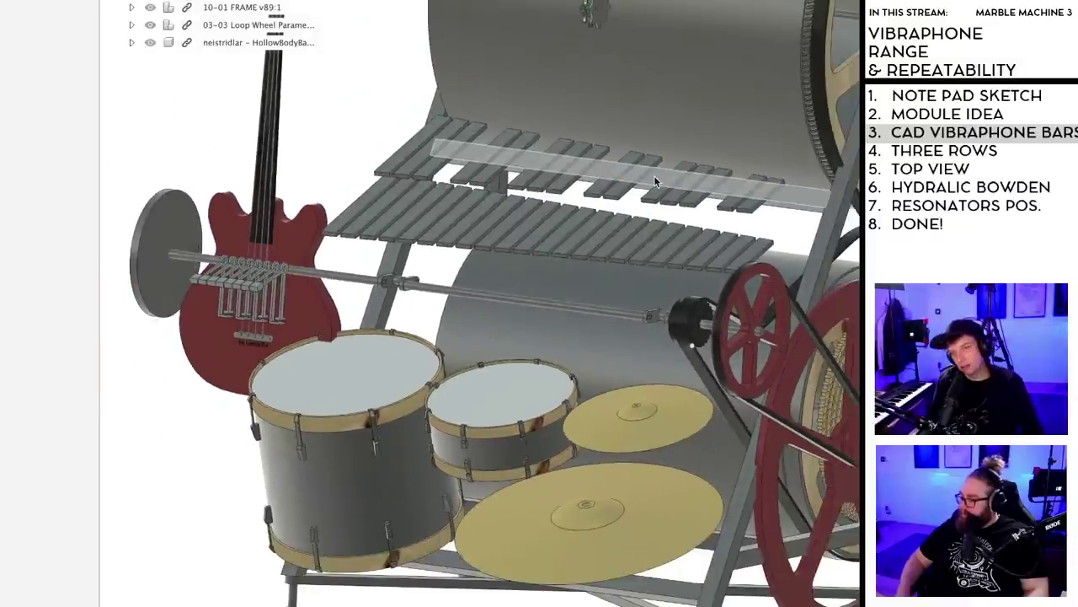
scroll(630, 213, down, 2)
scroll(613, 215, up, 1)
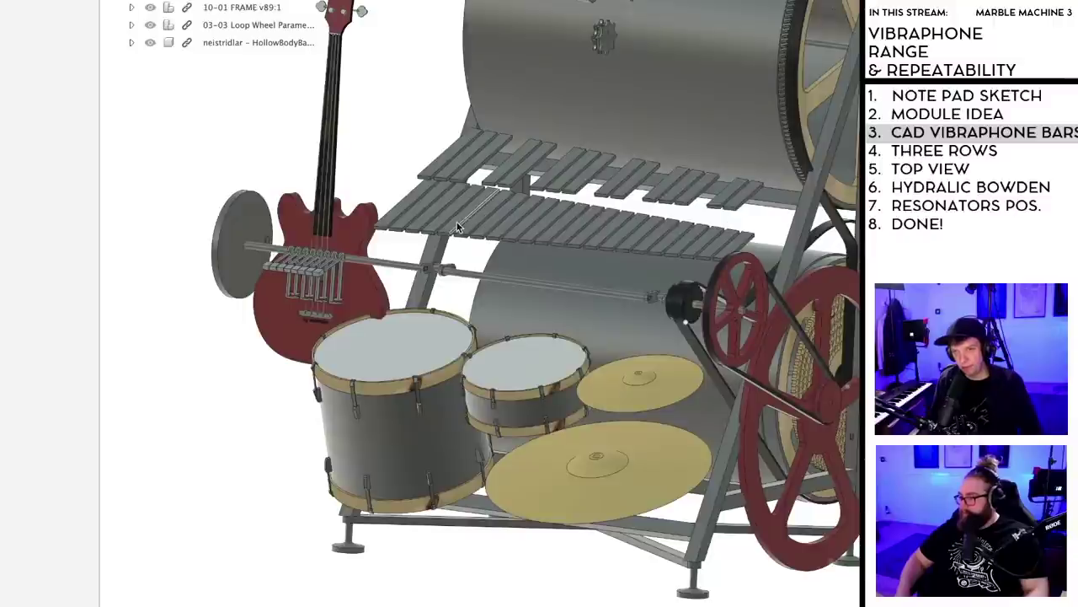
scroll(477, 219, down, 3)
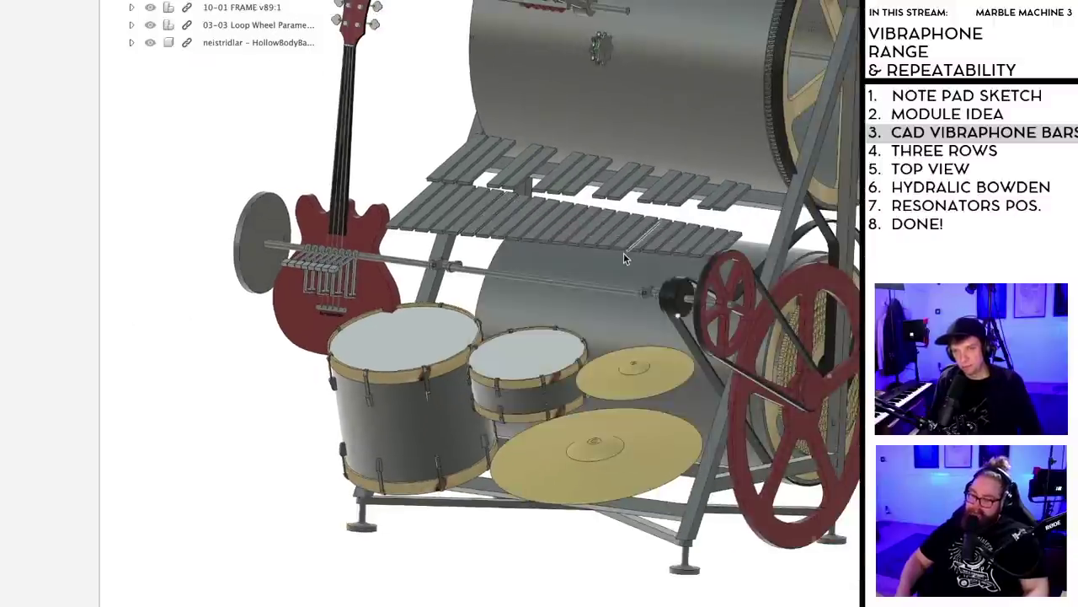
scroll(625, 251, down, 2)
- Examine the vibraphone's position between the two large wheels from the bass guitar side and the cymbal side, including the whole machine
shift+middle_drag(792, 286, 668, 213)
scroll(668, 213, up, 2)
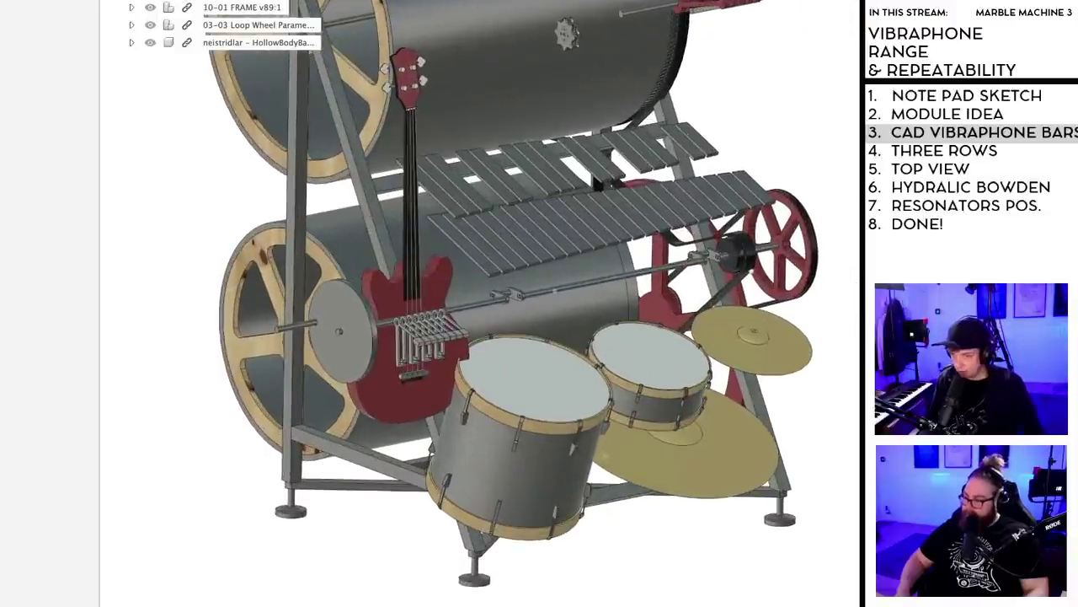
shift+middle_drag(594, 183, 646, 195)
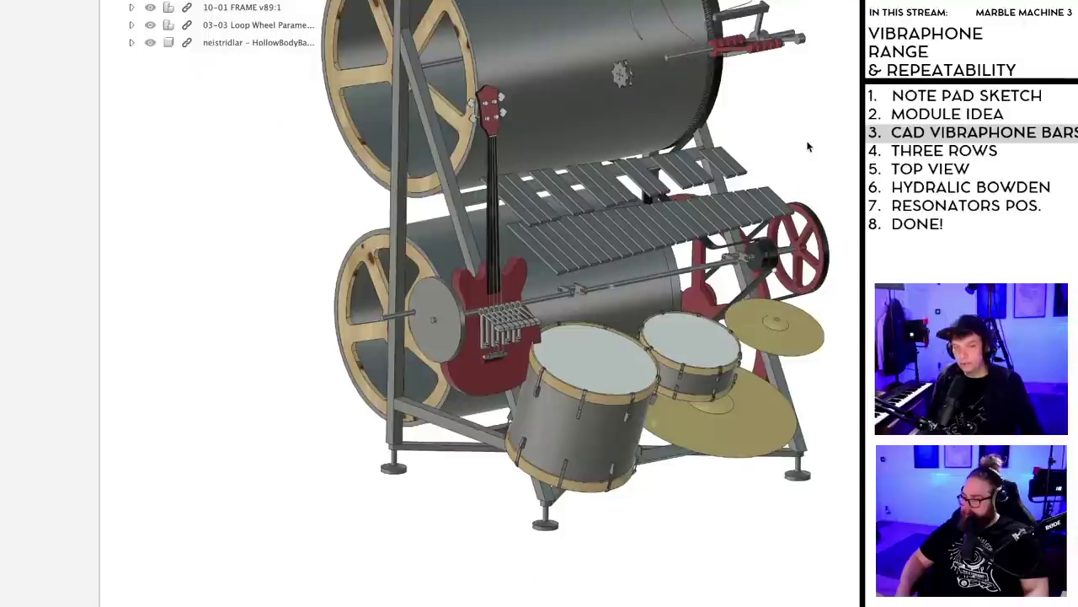
scroll(803, 137, up, 3)
scroll(801, 137, down, 2)
shift+middle_drag(801, 138, 659, 145)
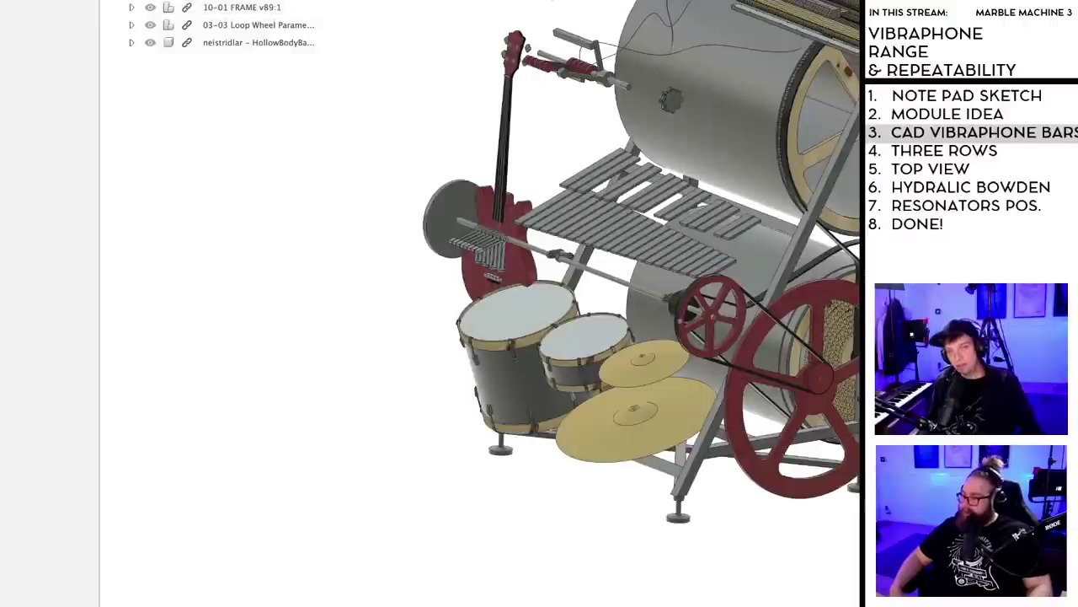
middle_drag(544, 2, 618, 49)
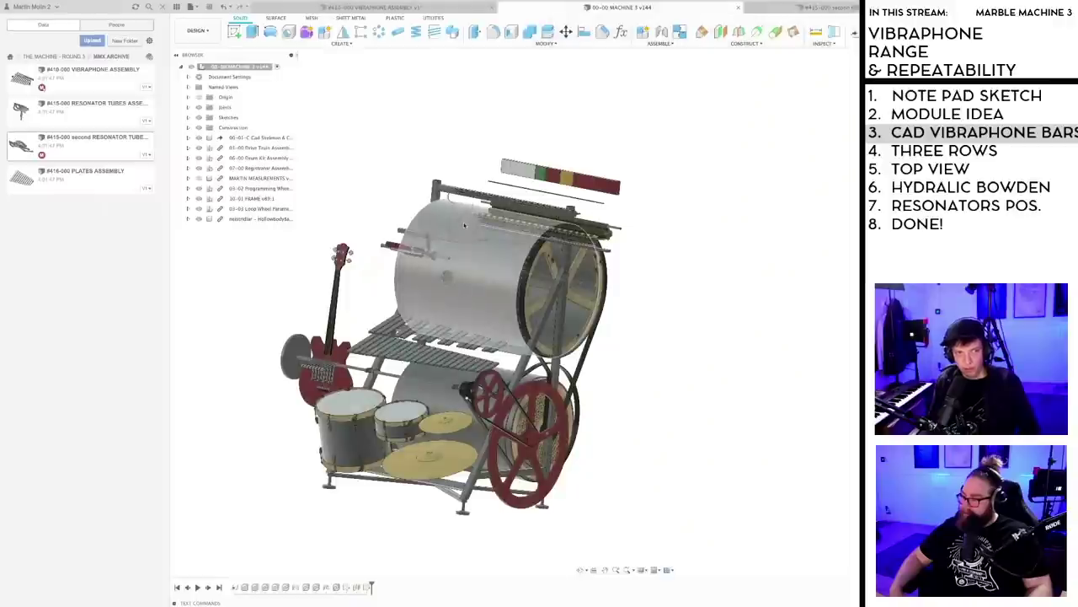
mouse_move(492, 294)
middle_down()
mouse_move(529, 248)
mouse_move(437, 345)
mouse_move(603, 295)
mouse_move(694, 324)
mouse_move(686, 314)
mouse_move(718, 310)
middle_up()
scroll(529, 249, up, 3)
scroll(695, 323, down, 2)
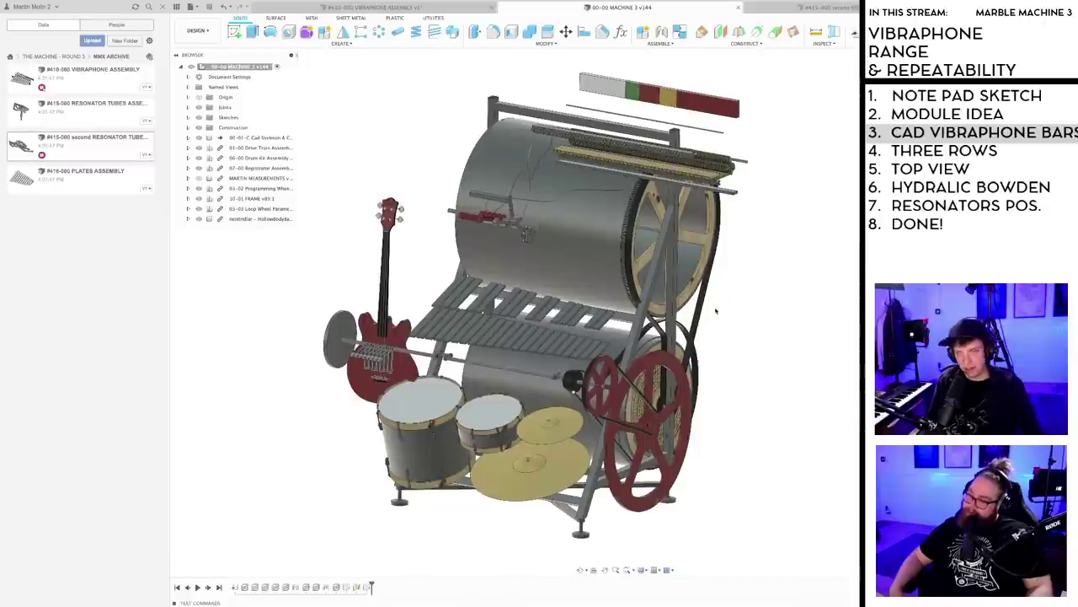
scroll(716, 312, up, 3)
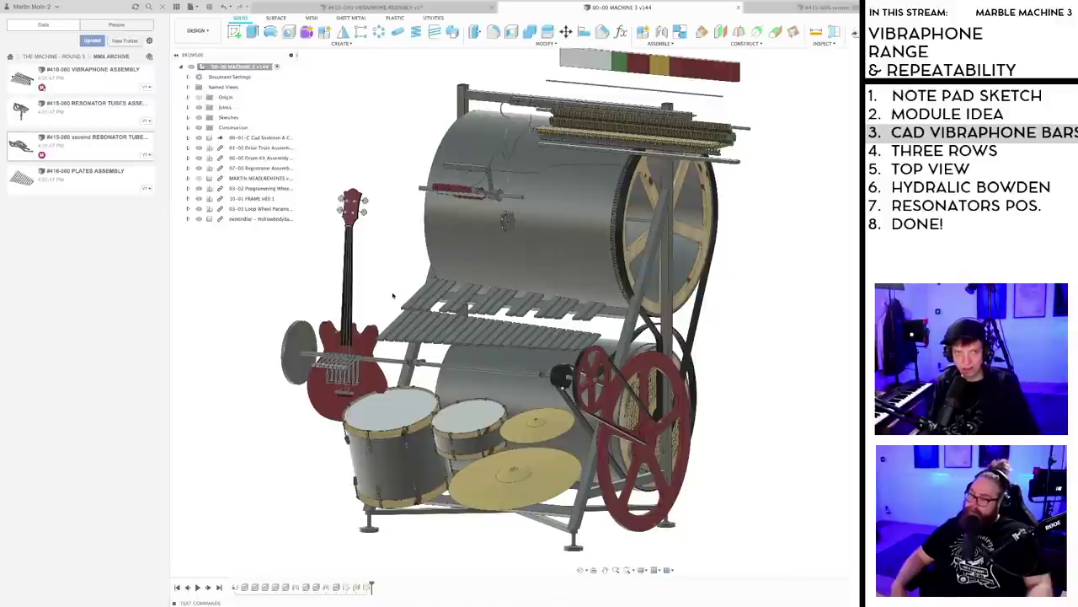
- Open the 06-00 Drum Kit Assembly from the THE MACHINE - ROUND 3 project and view its vibraphone from the front
click(52, 57)
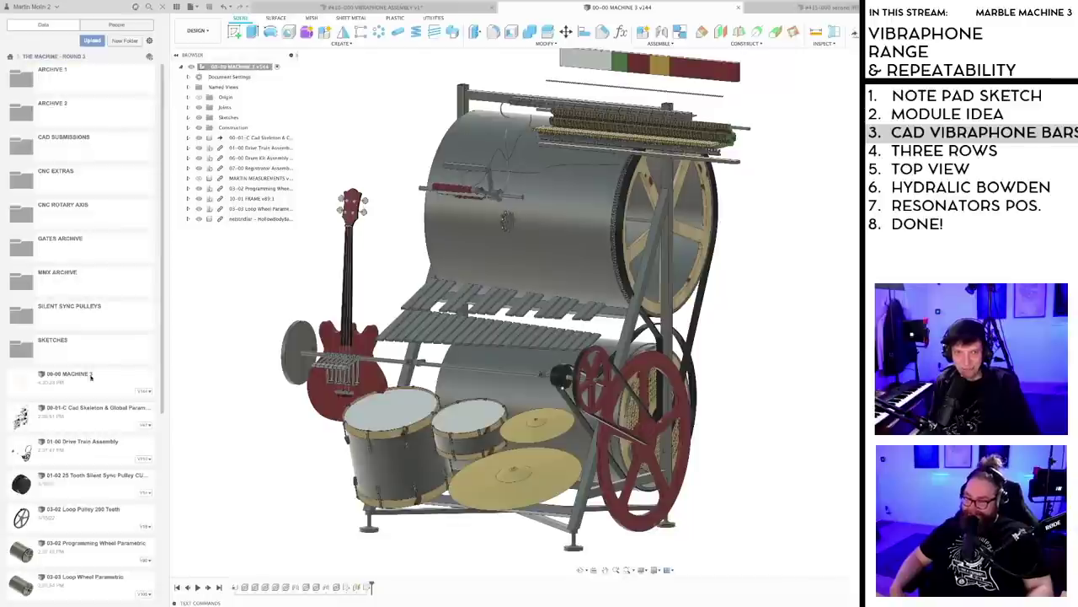
scroll(58, 473, down, 5)
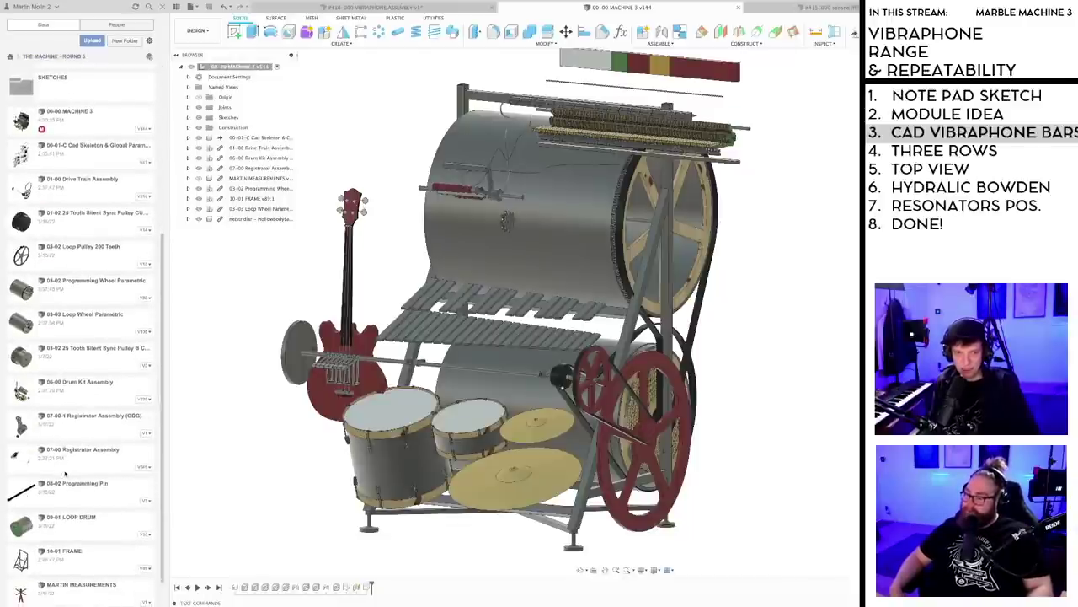
double_click(74, 390)
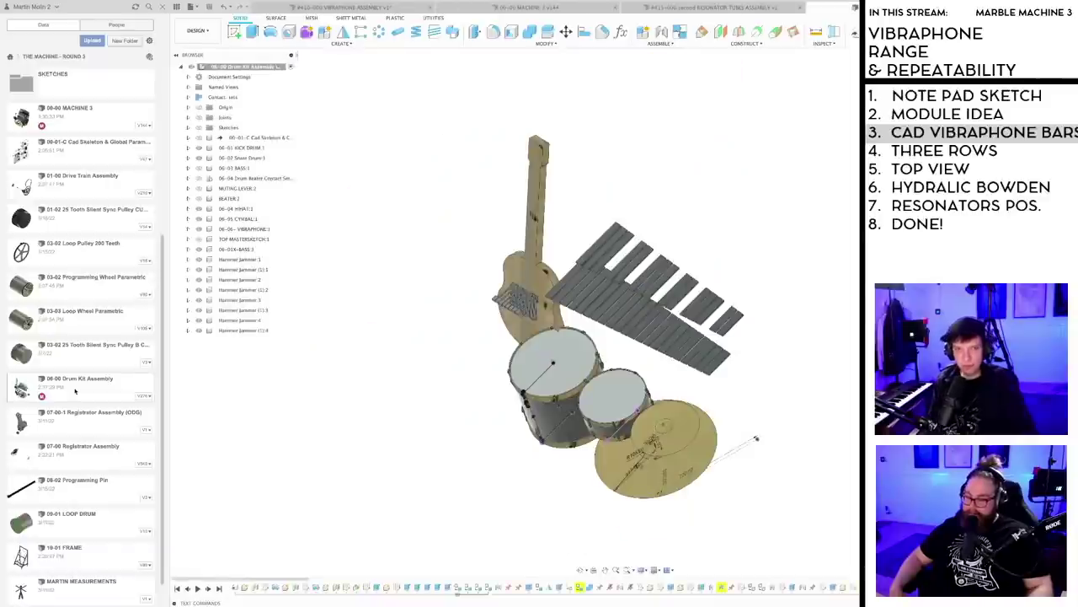
shift+middle_drag(674, 278, 640, 335)
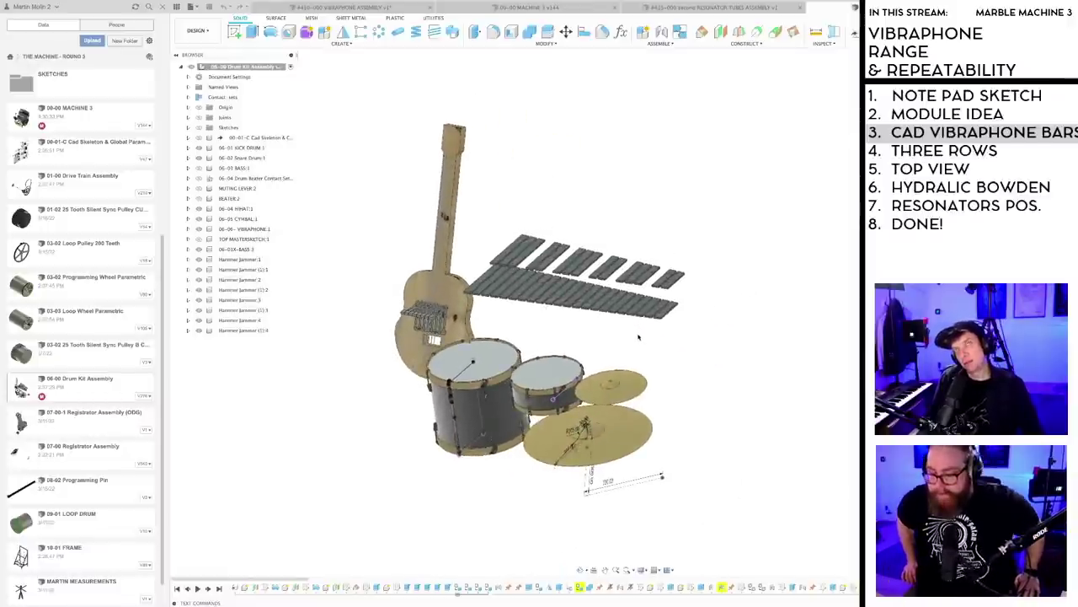
scroll(639, 337, up, 3)
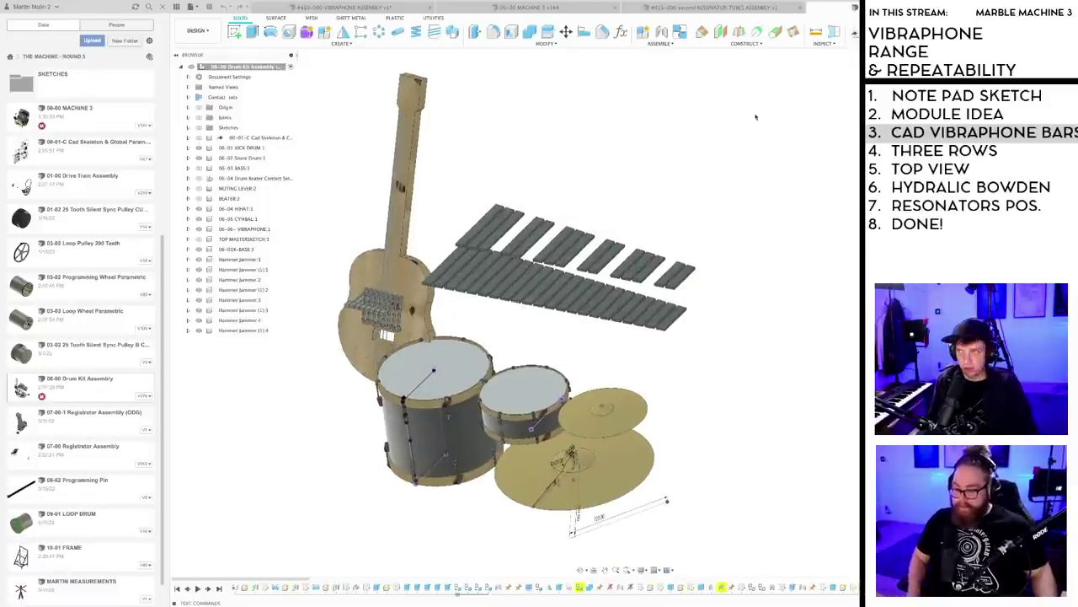
- Create a new design and save it as 11-01 VIBRAPHONE ASSEMBLY in the THE MACHINE - ROUND 3 project
key(super+n)
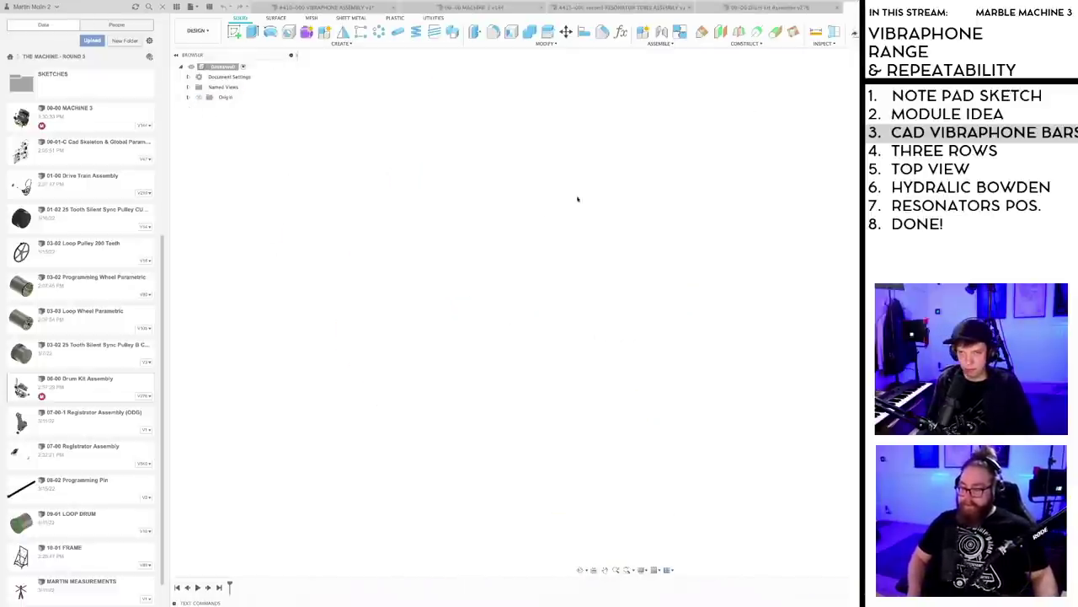
key(ctrl+s)
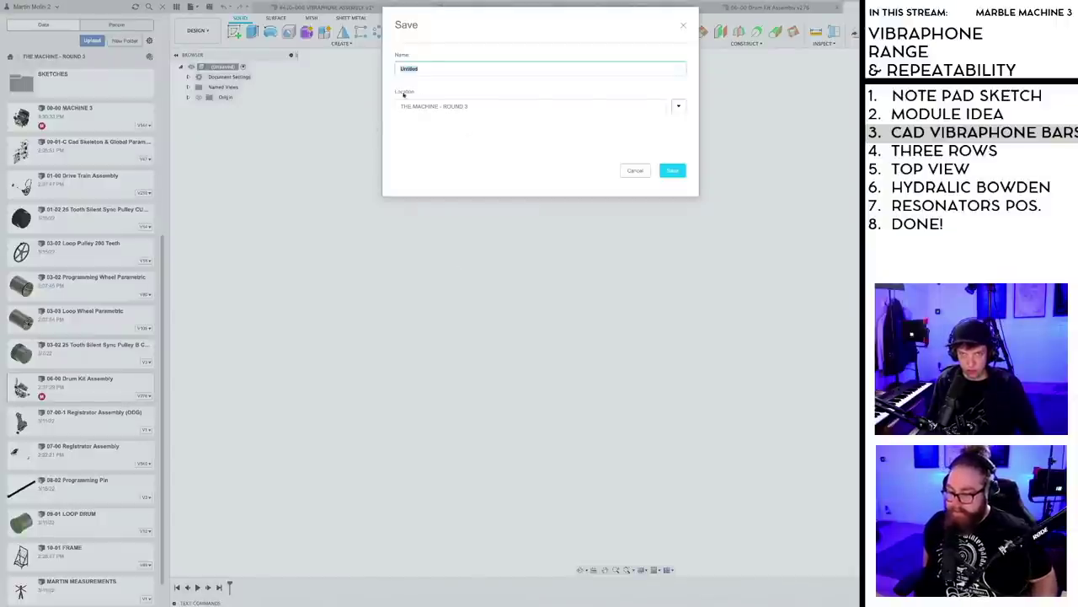
click(428, 68)
text(11)
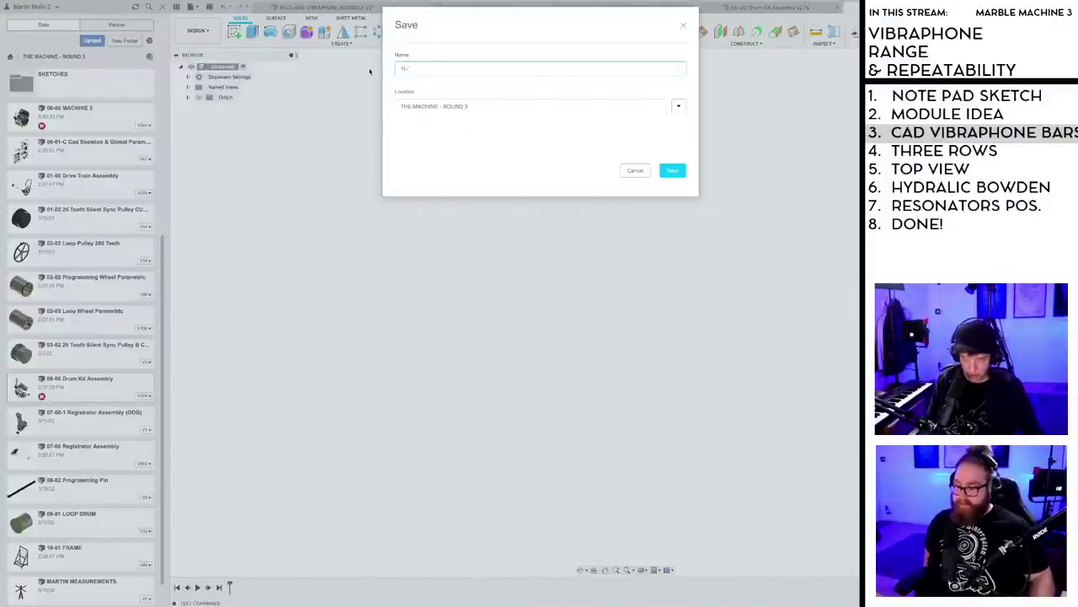
text(-01 Vib)
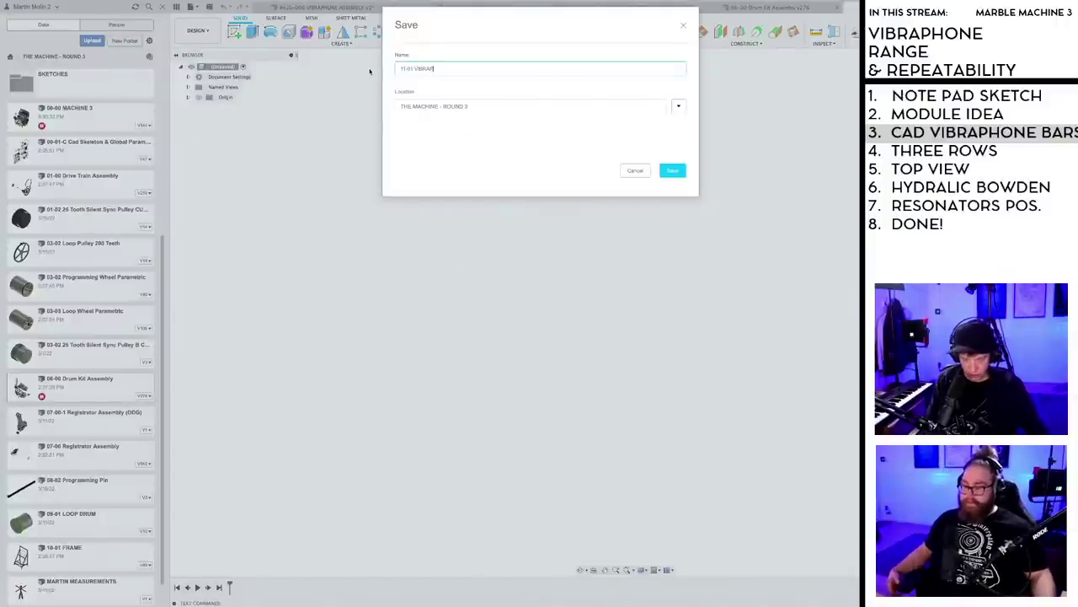
text(RAPHONE ASSEMBLY)
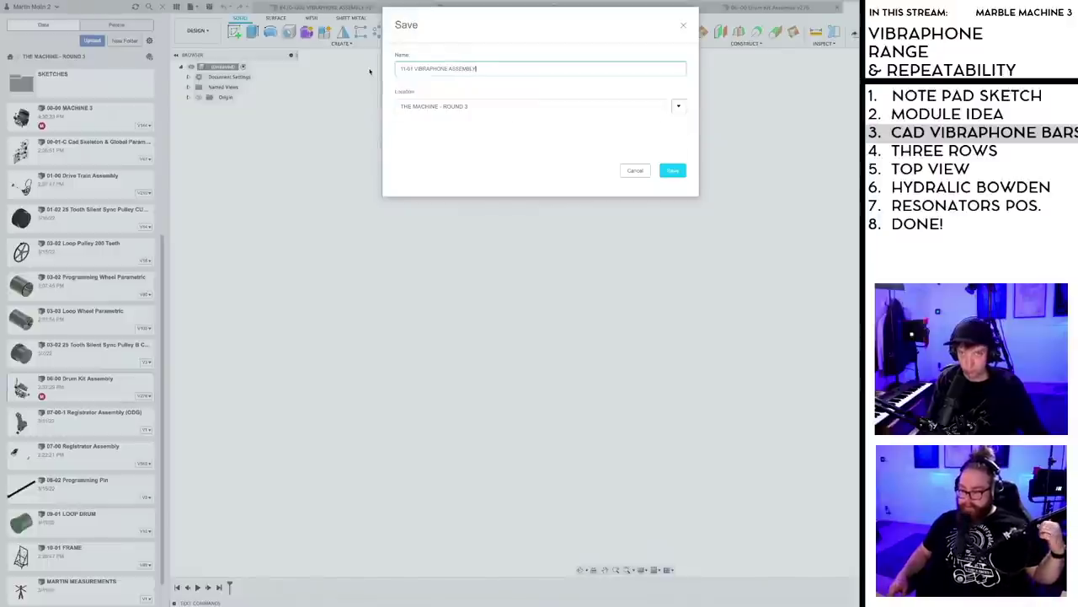
key(Return)
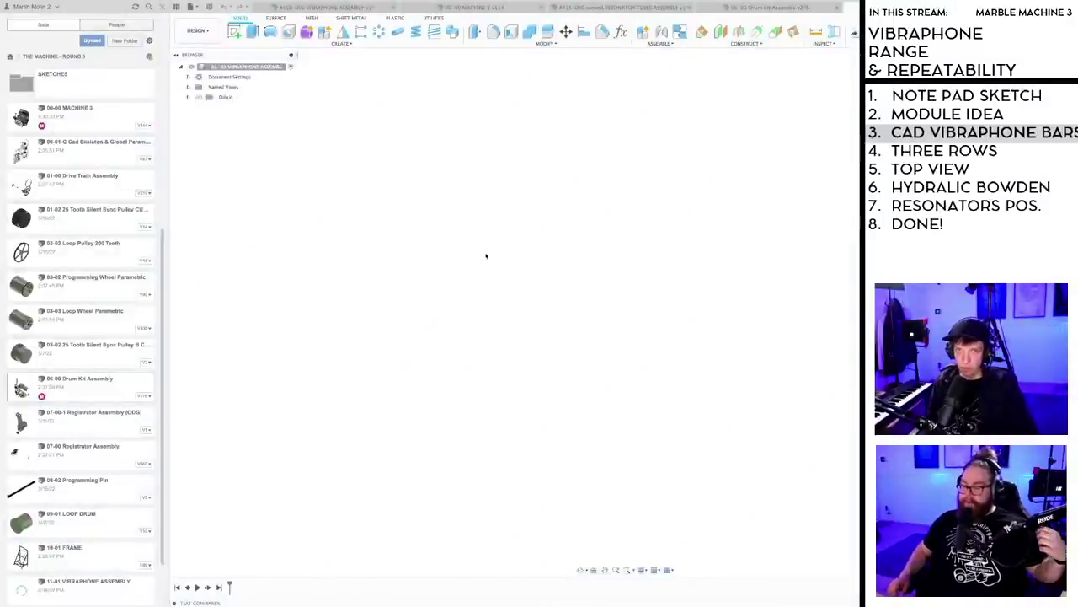
- Create an empty sketch on a vertical origin plane, save the design as a new version with the default description, and finish the sketch
click(234, 31)
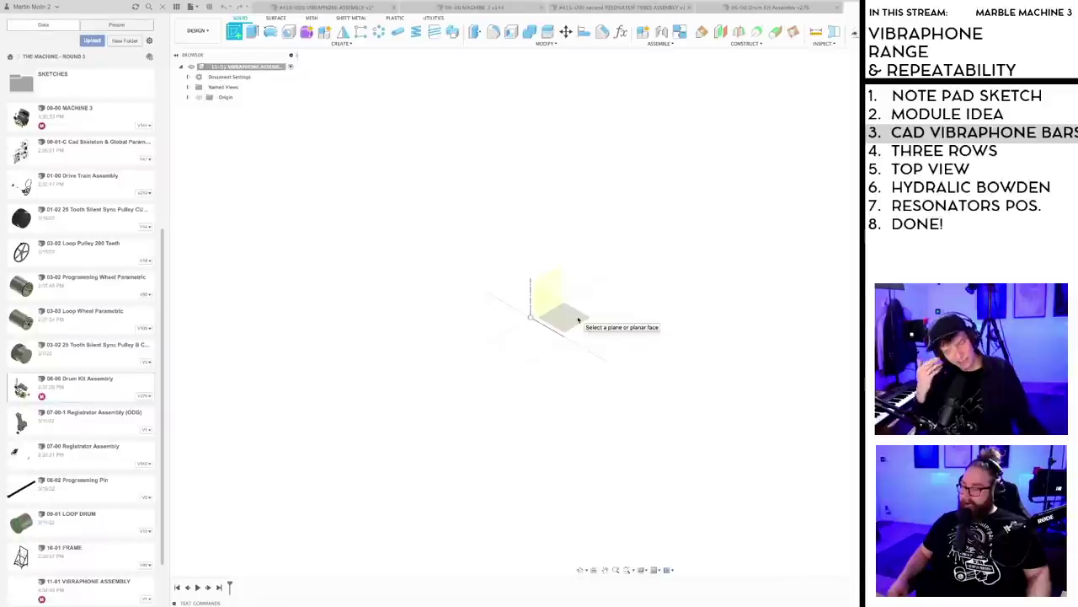
click(551, 306)
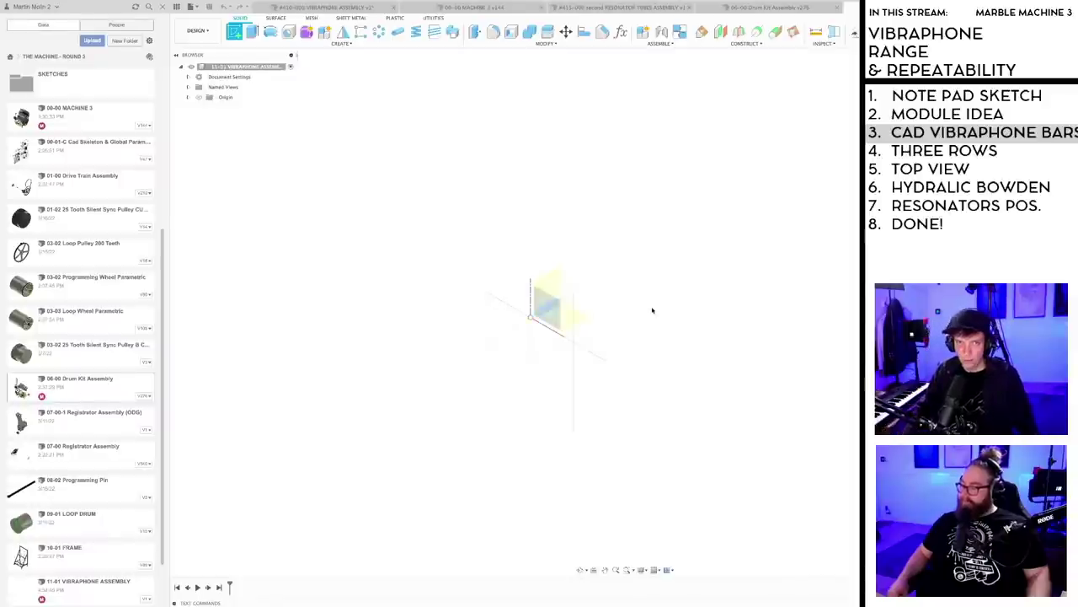
key(super+s)
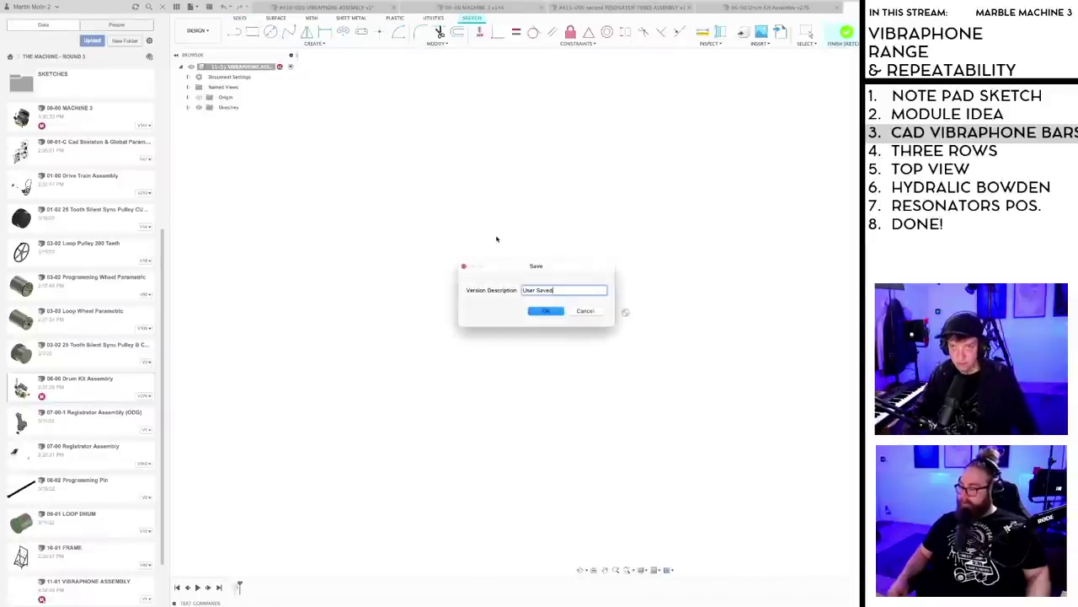
key(Return)
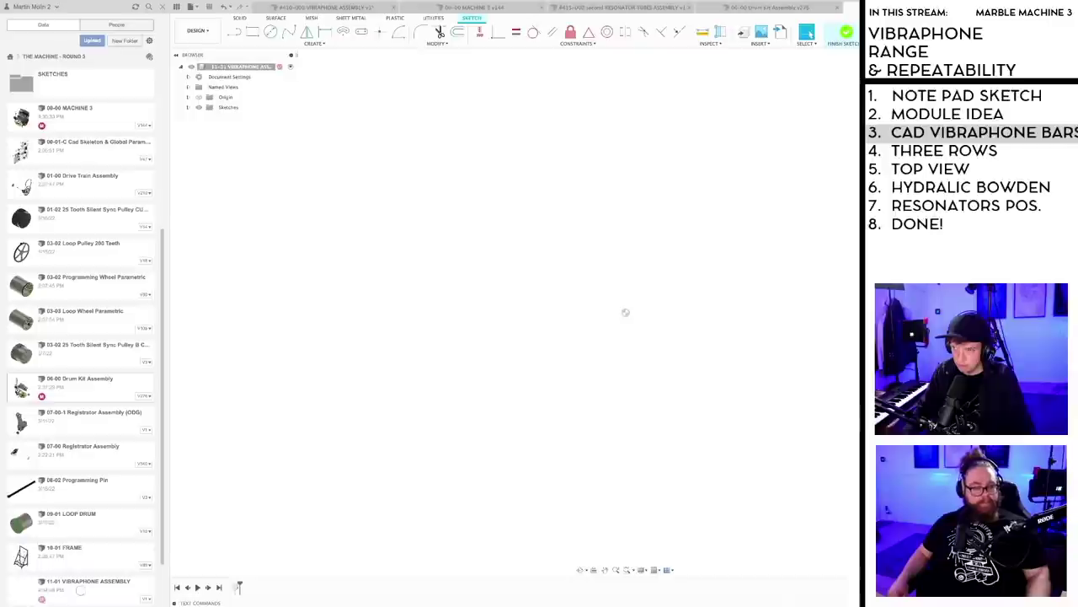
click(846, 34)
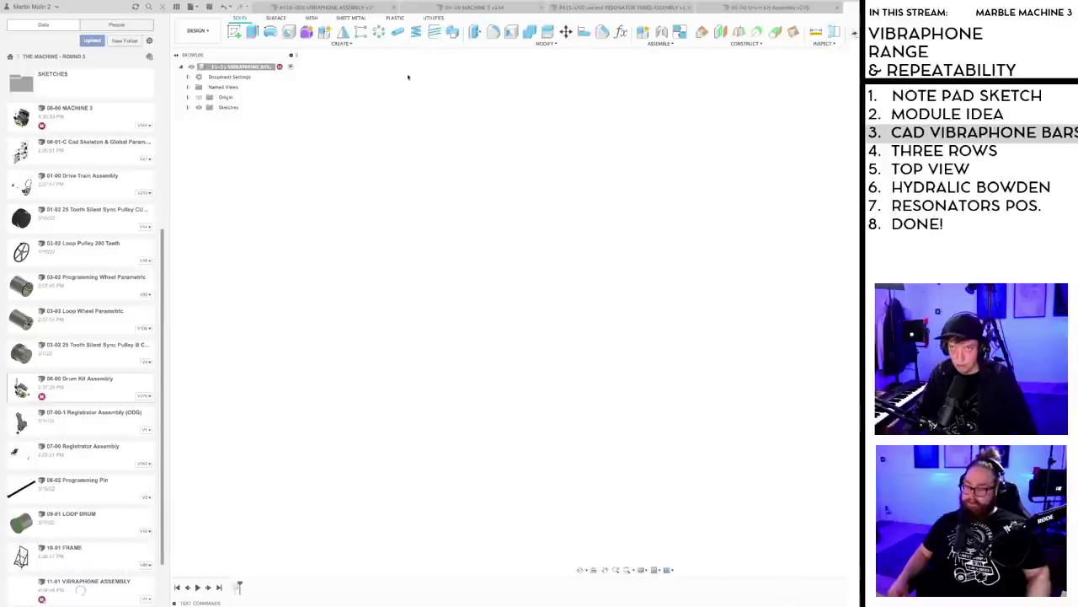
- Open the 00-01-C Cad Skeleton & Global Parameters design from the THE MACHINE - ROUND 3 project
scroll(87, 244, up, 4)
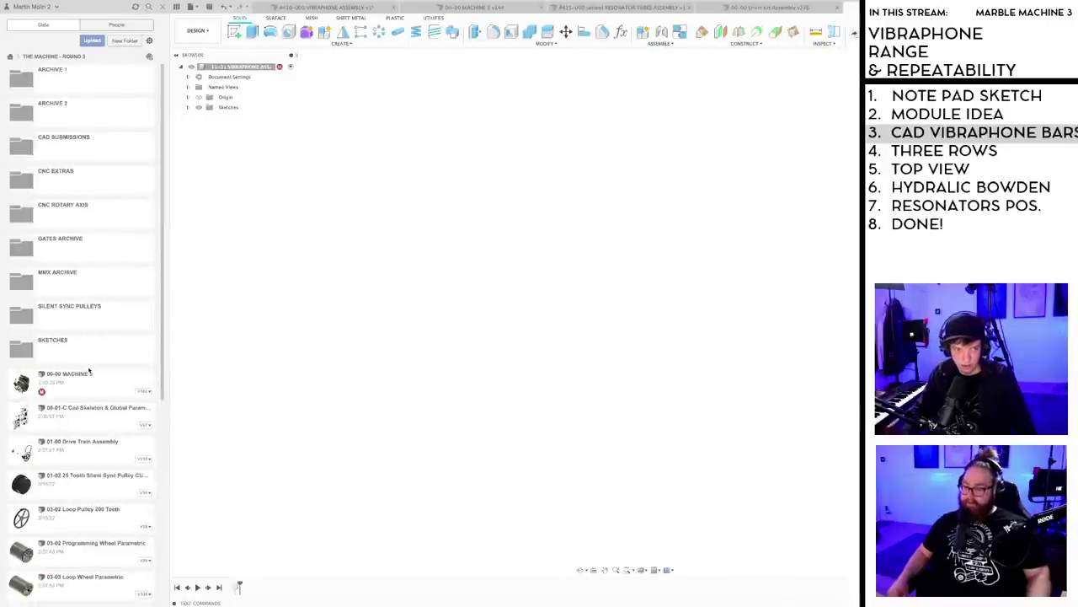
double_click(82, 418)
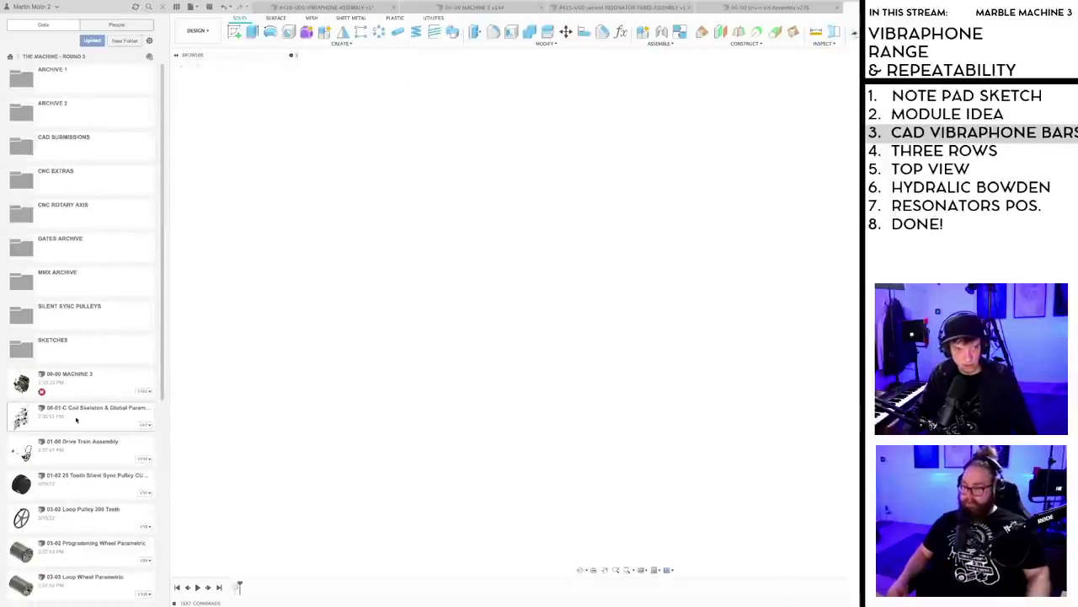
mouse_move(518, 322)
shift+middle_down()
mouse_move(542, 296)
mouse_move(530, 308)
mouse_move(427, 310)
shift+middle_up()
scroll(427, 310, up, 1)
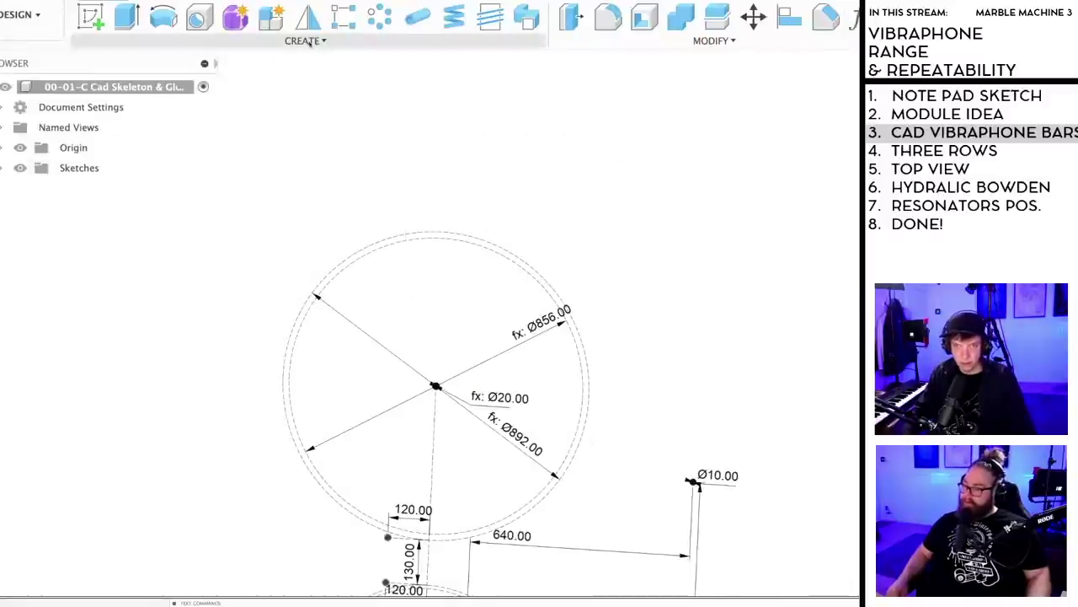
- Set up a Derive of the whole 00-01-C skeleton component into an existing design, with favorite parameters included
click(340, 43)
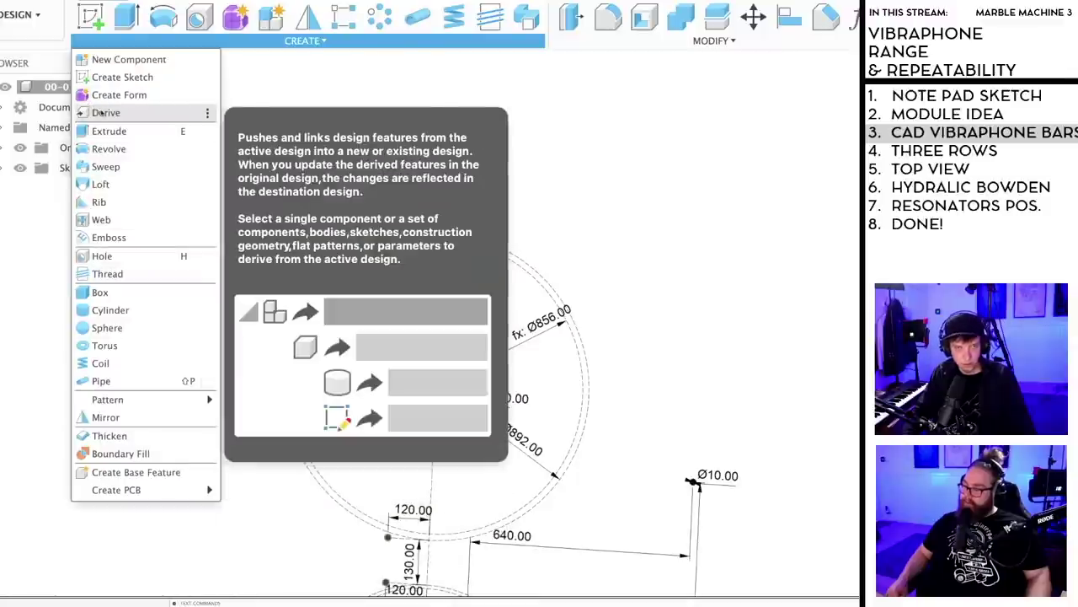
click(104, 113)
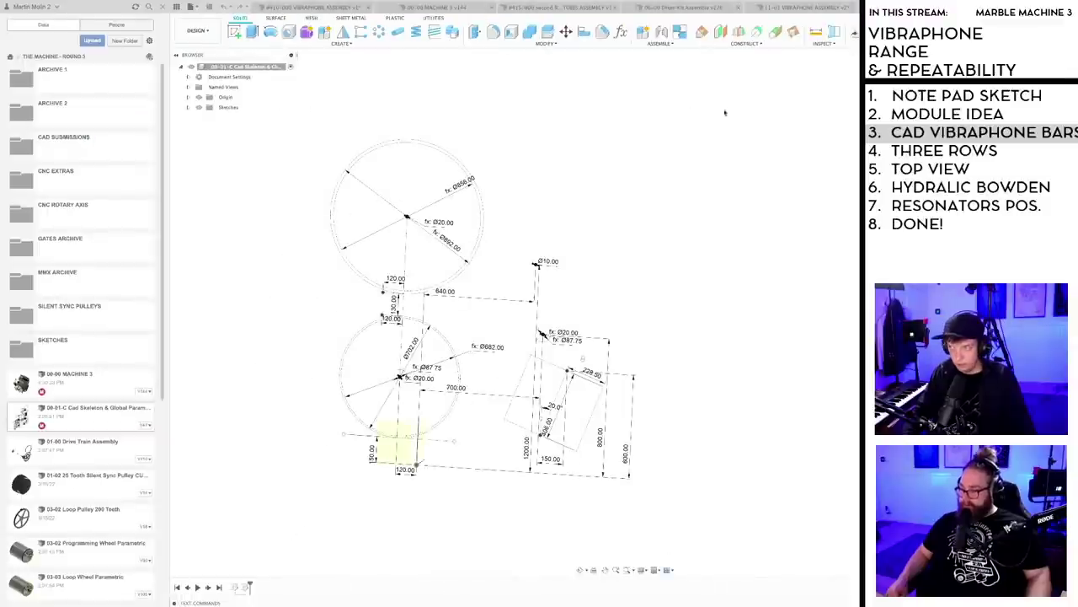
drag(589, 128, 512, 124)
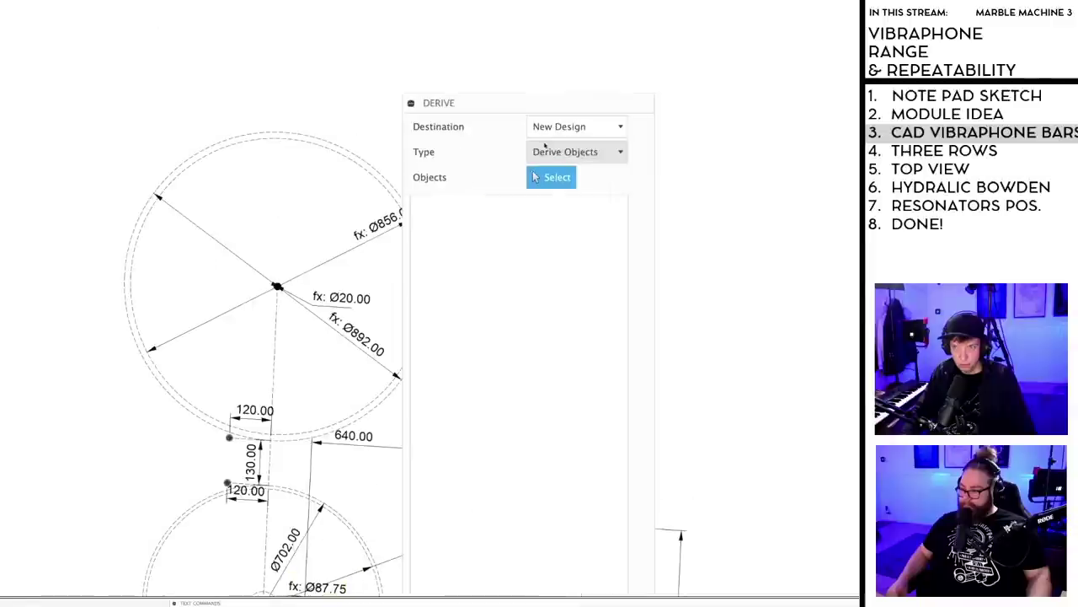
click(566, 127)
click(569, 166)
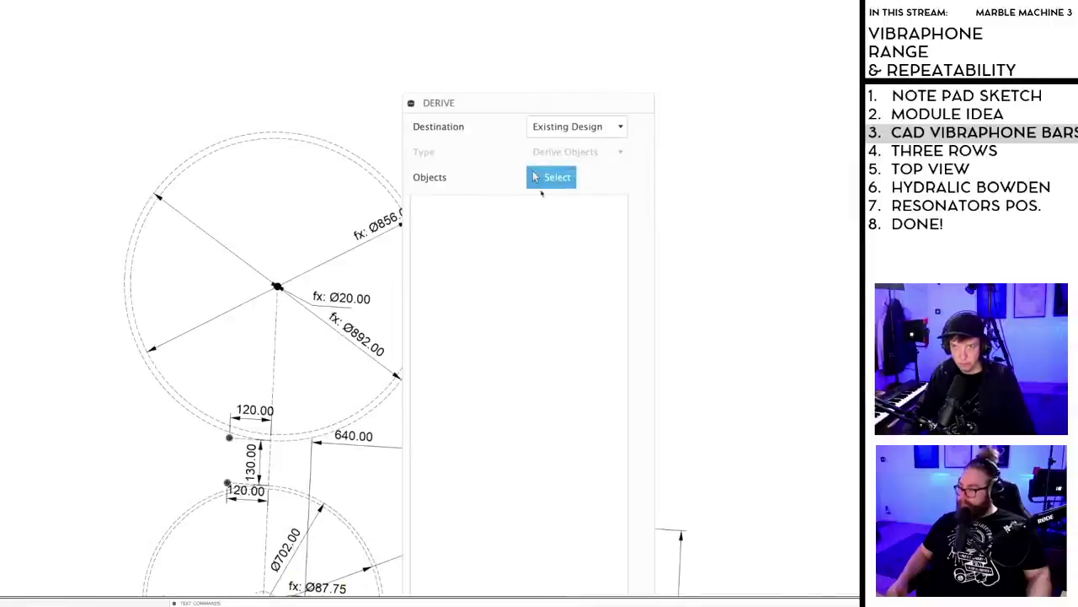
click(241, 66)
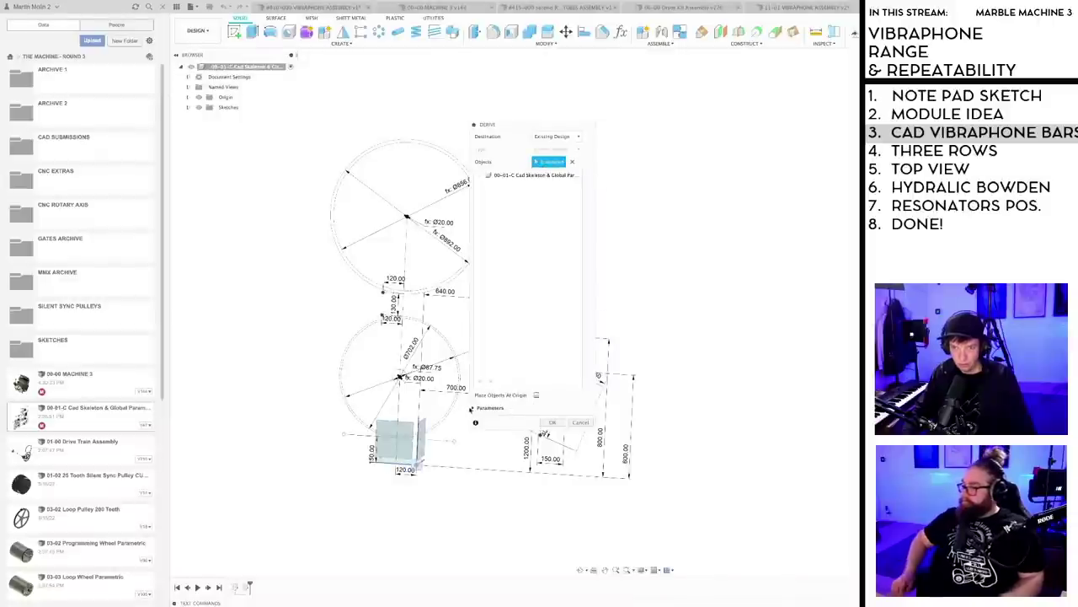
click(489, 407)
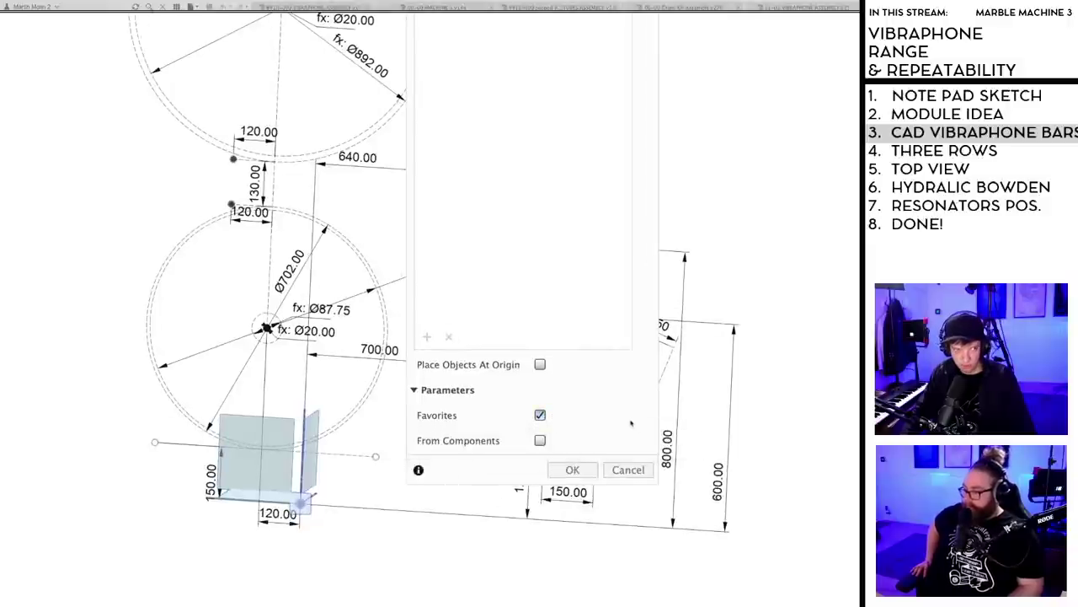
- Confirm the Derive and choose 11-01 VIBRAPHONE ASSEMBLY in THE MACHINE - ROUND 3 as its target design
click(574, 469)
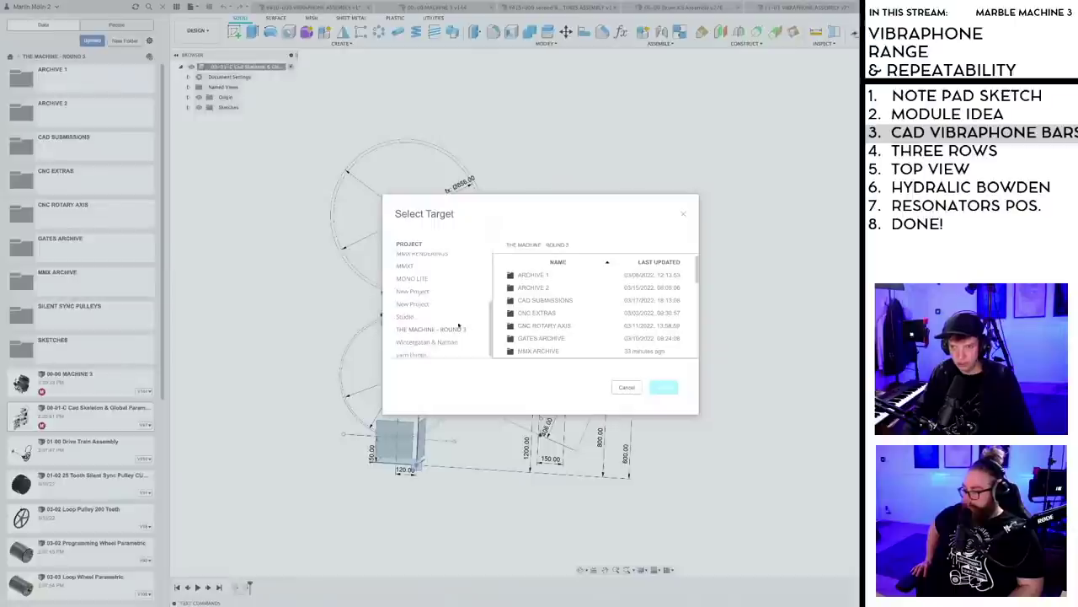
scroll(458, 325, down, 1)
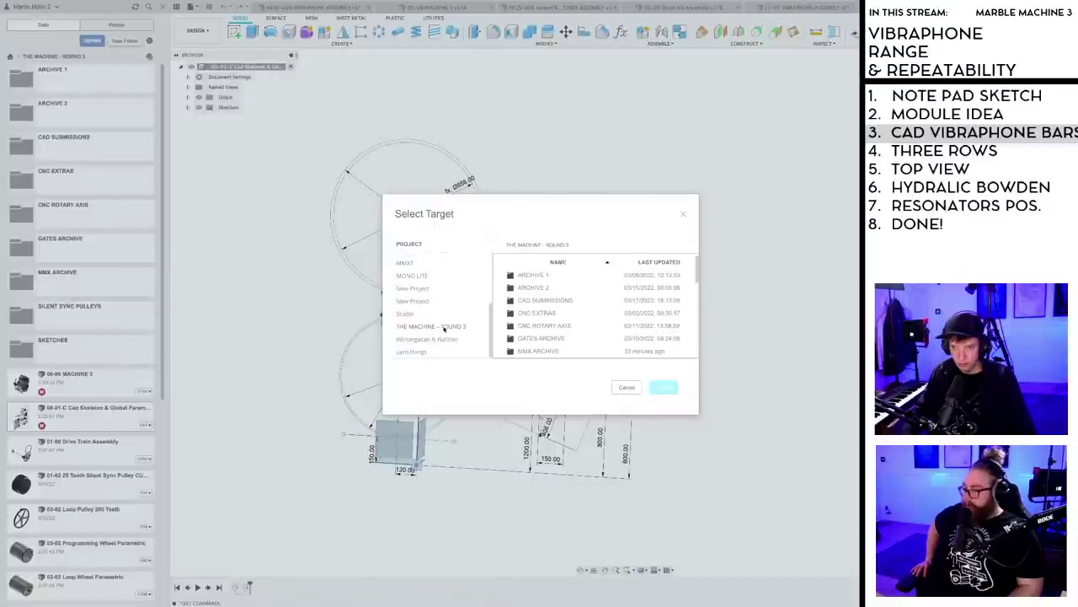
scroll(543, 328, down, 10)
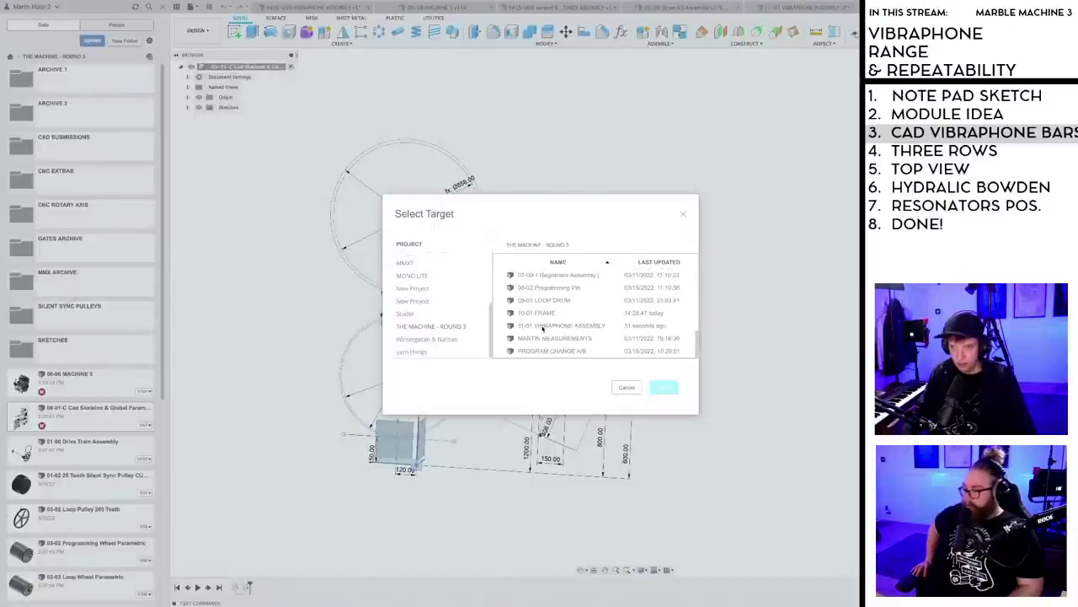
click(544, 335)
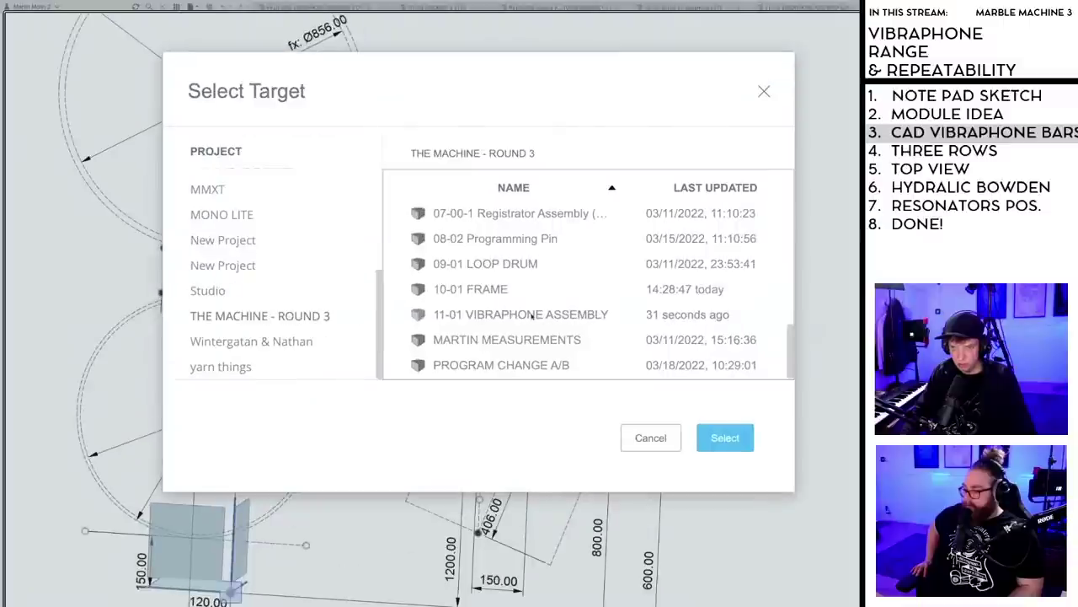
click(724, 438)
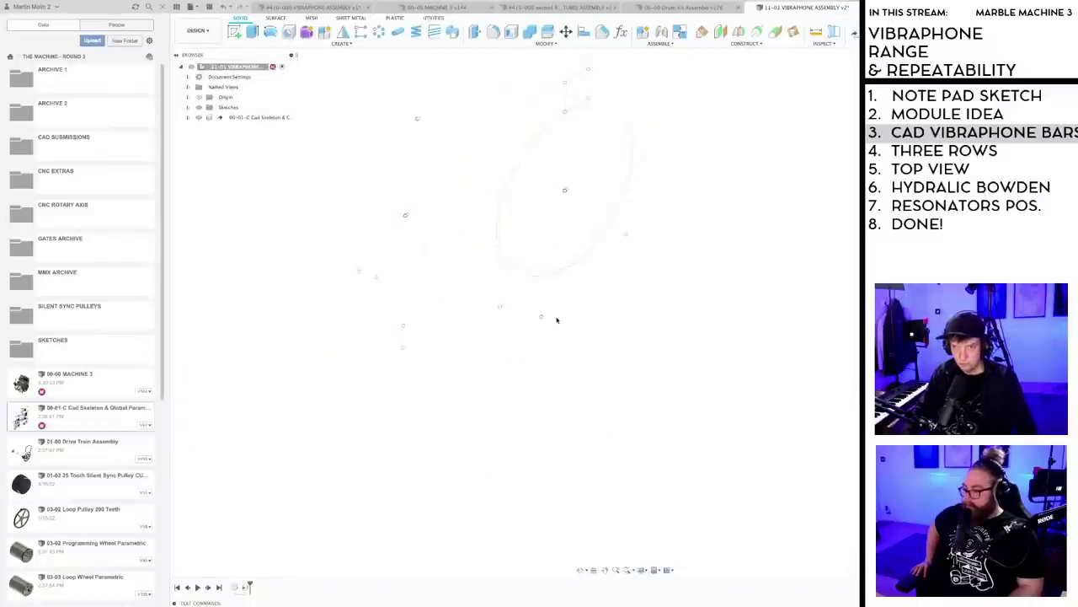
- Add a new component under the 11-01 VIBRAPHONE ASSEMBLY root and turn on the component color swatches
mouse_move(556, 321)
shift+middle_down()
mouse_move(547, 334)
mouse_move(611, 328)
mouse_move(626, 315)
mouse_move(616, 320)
shift+middle_up()
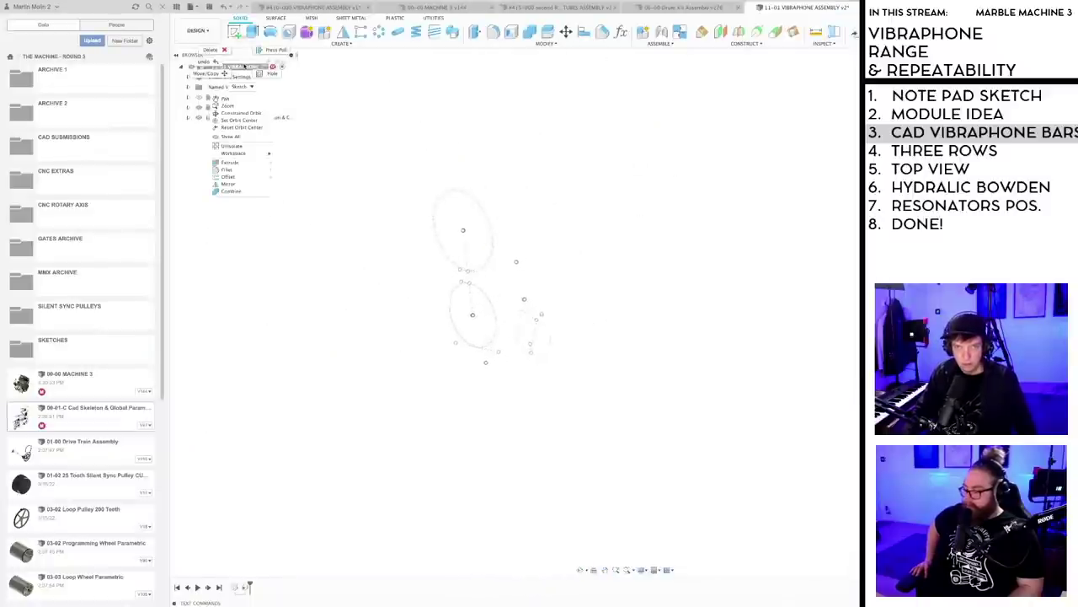
right_click(248, 67)
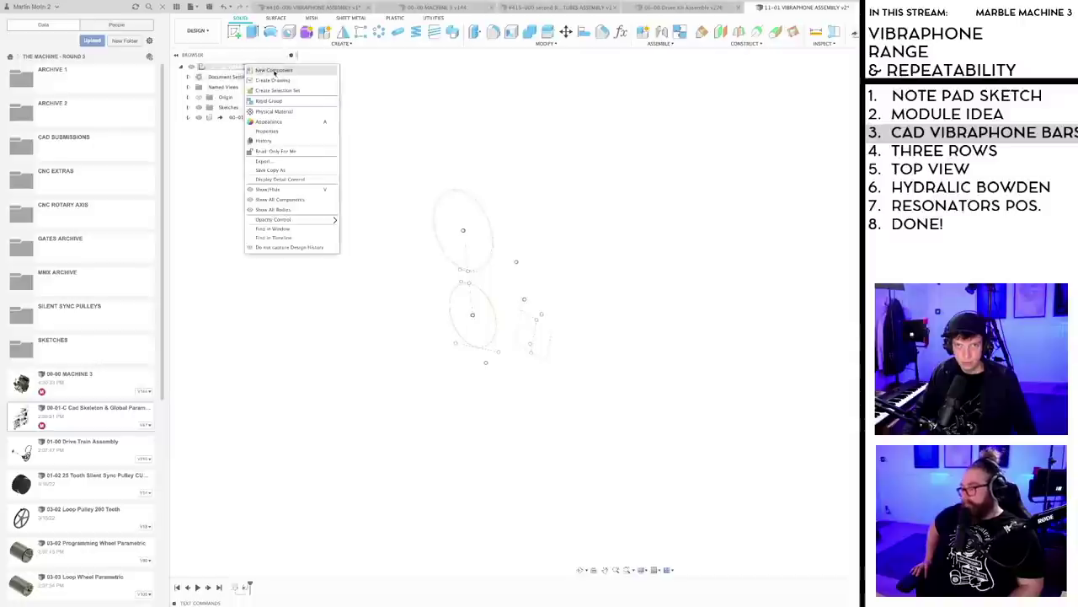
click(274, 71)
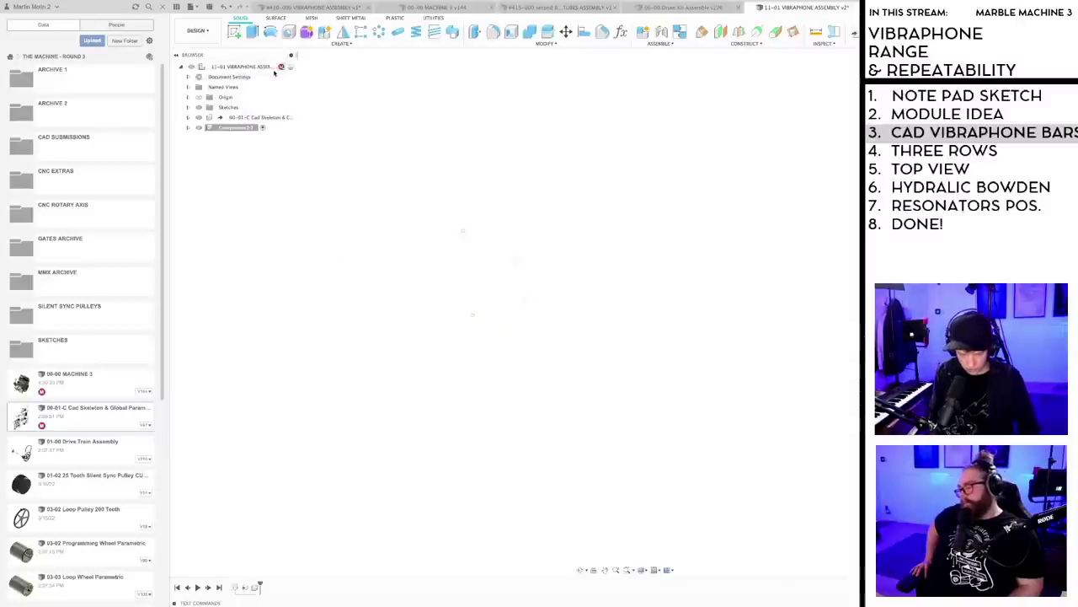
key(shift+s)
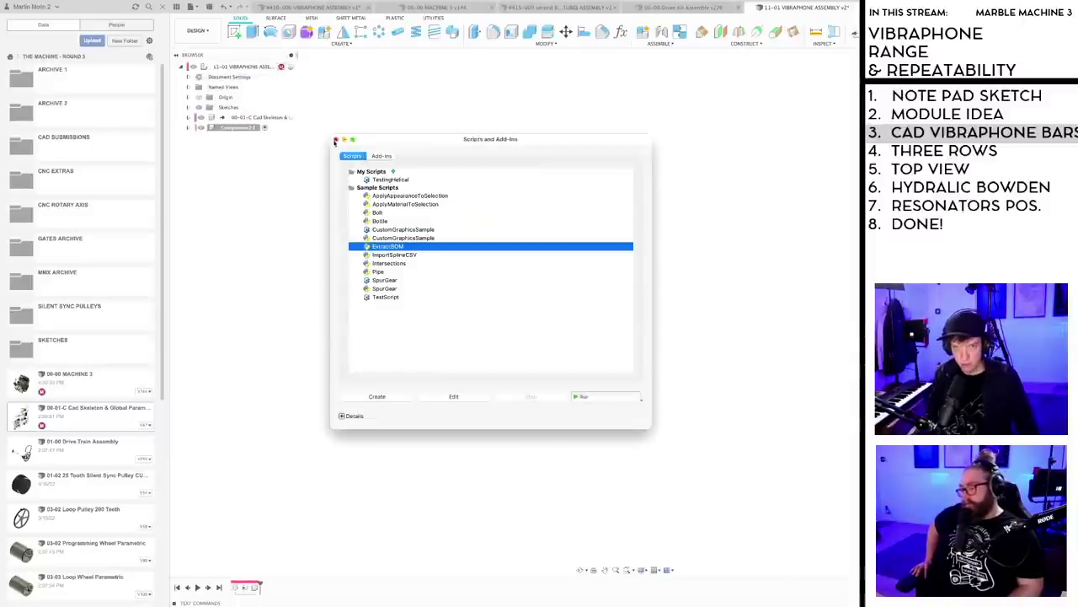
click(336, 140)
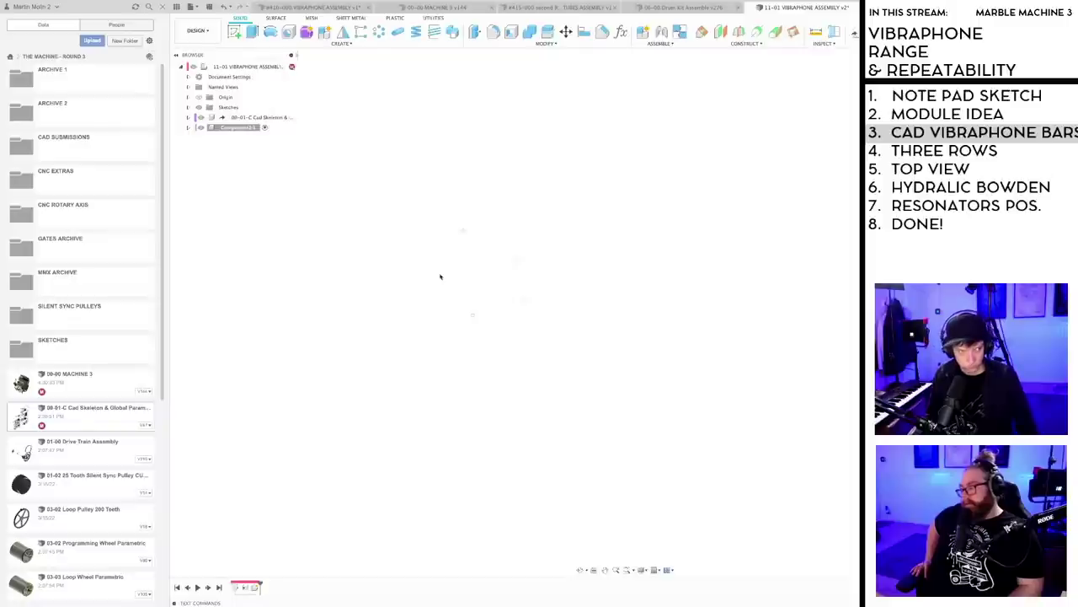
- Rename the new component in the 11-01 VIBRAPHONE ASSEMBLY design as Vibraphone Mastersketches and save the design as a new version
double_click(240, 127)
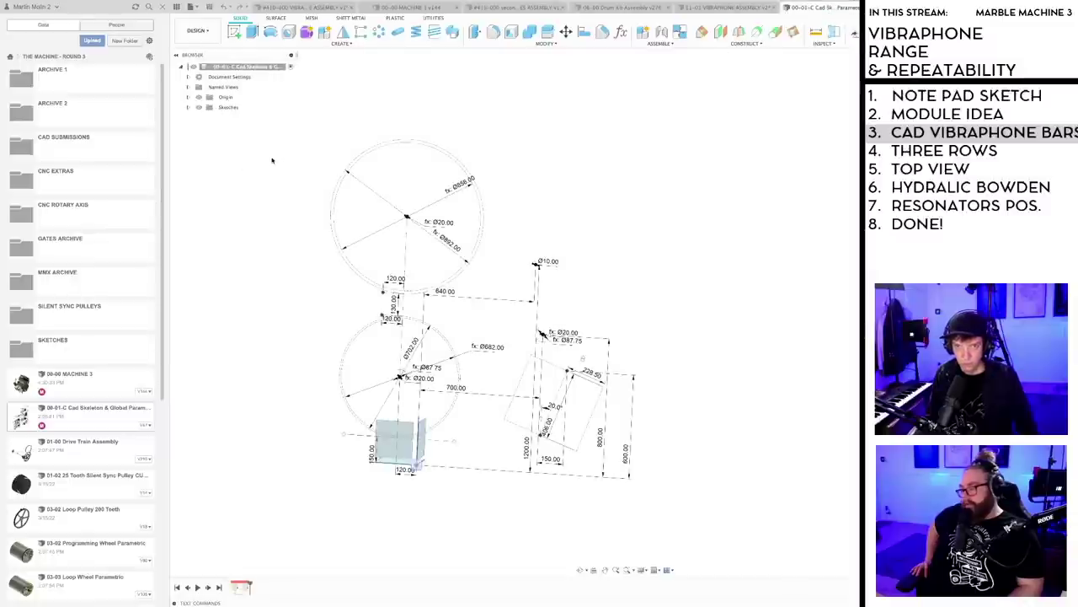
click(726, 7)
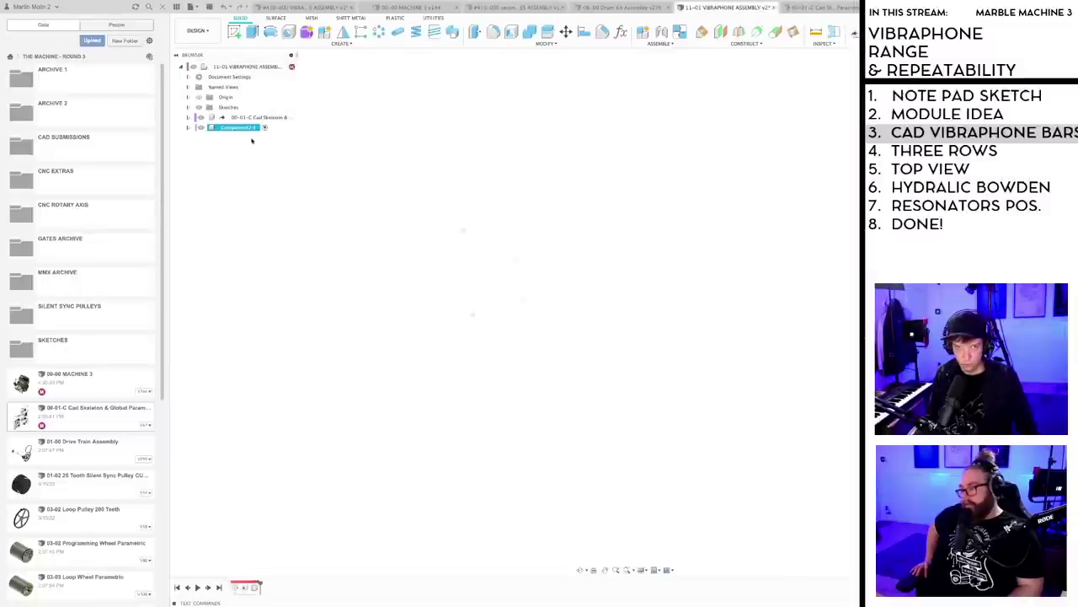
double_click(240, 127)
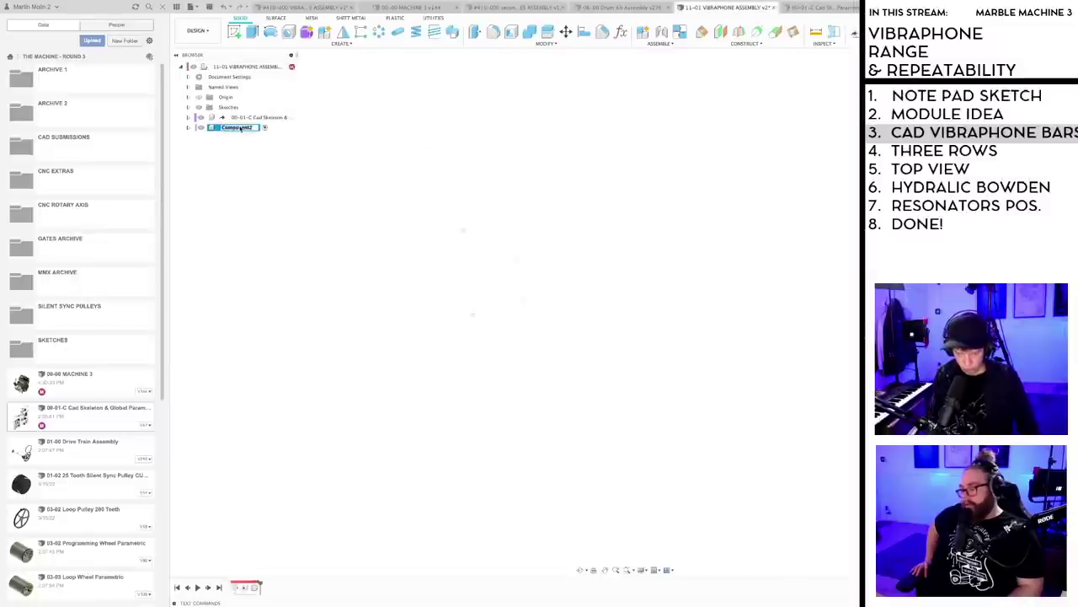
text(Vibraphone)
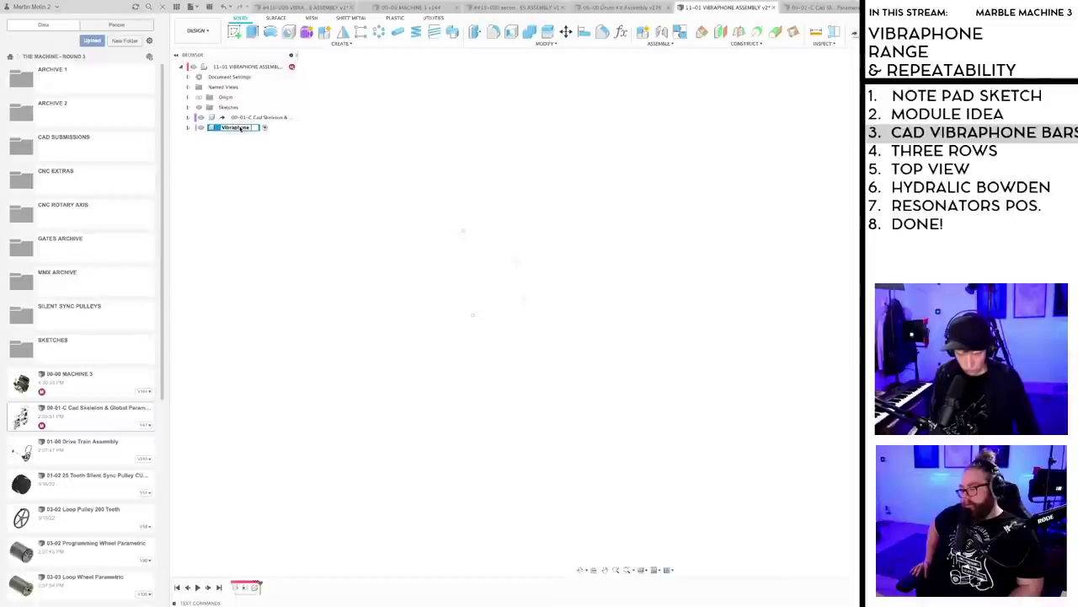
text( Masters)
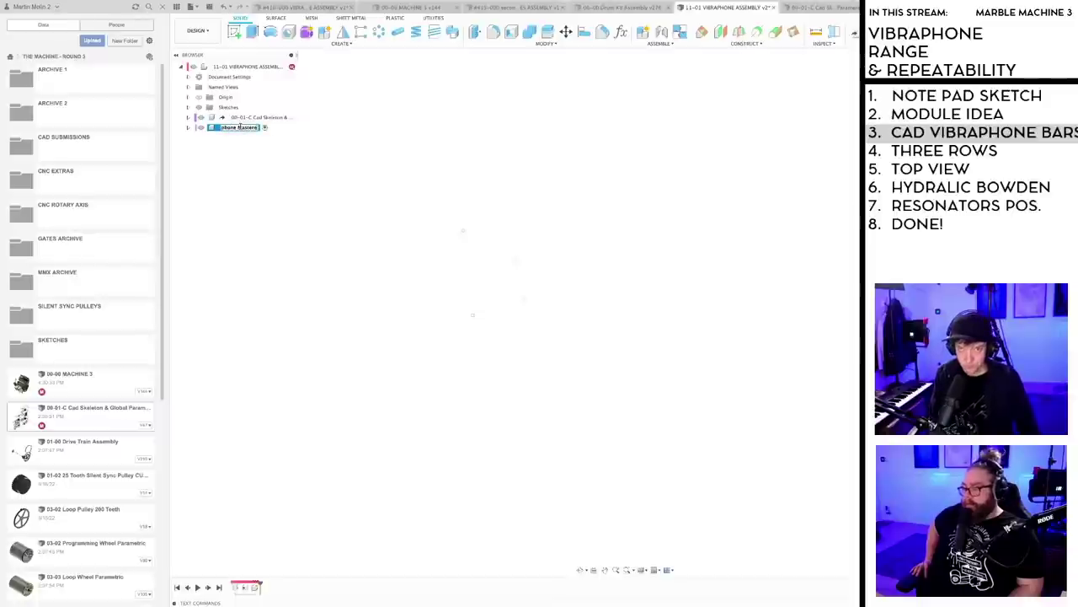
key(BackSpace)
text(skeleton)
key(Return)
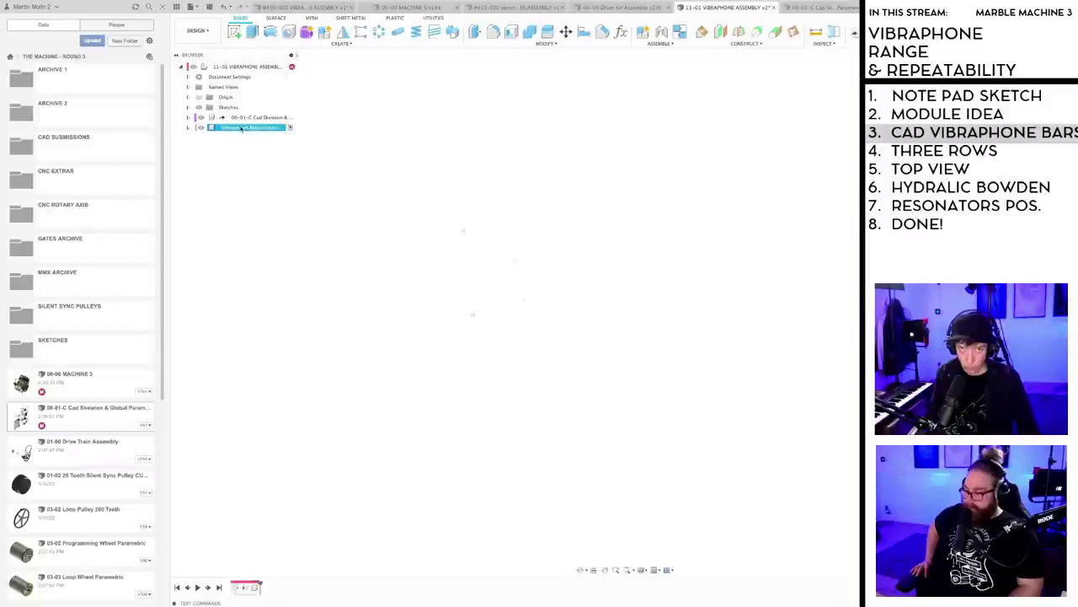
drag(296, 56, 345, 64)
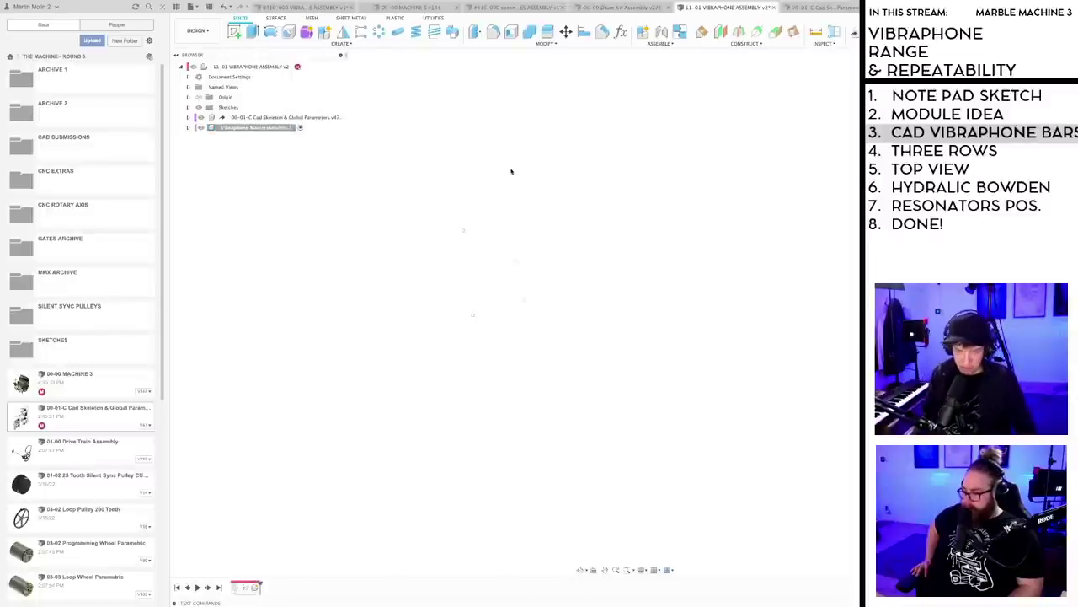
shift+middle_drag(534, 237, 554, 236)
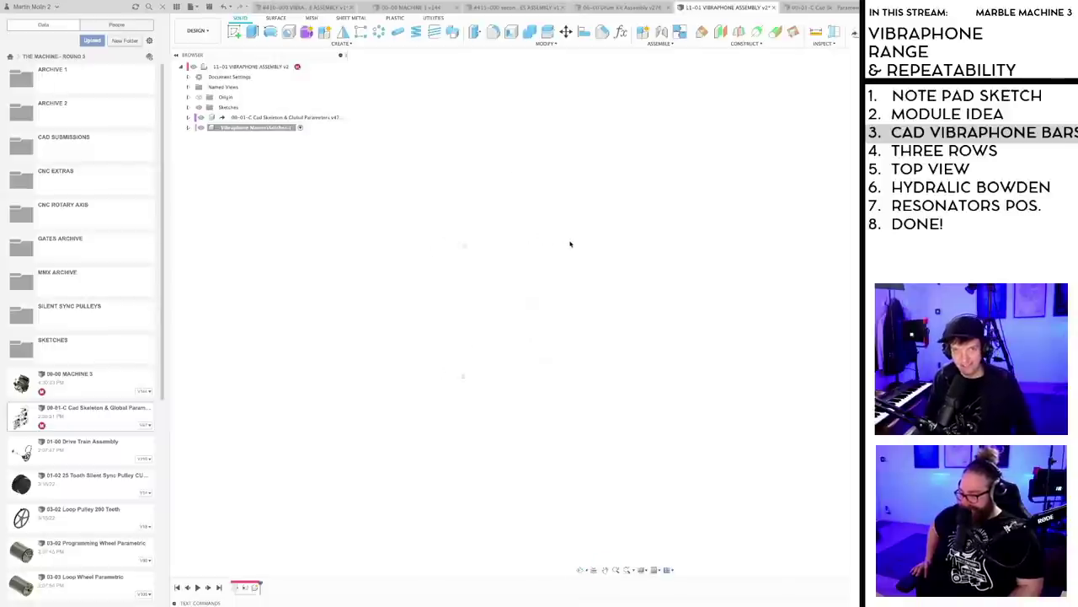
key(super+s)
key(Return)
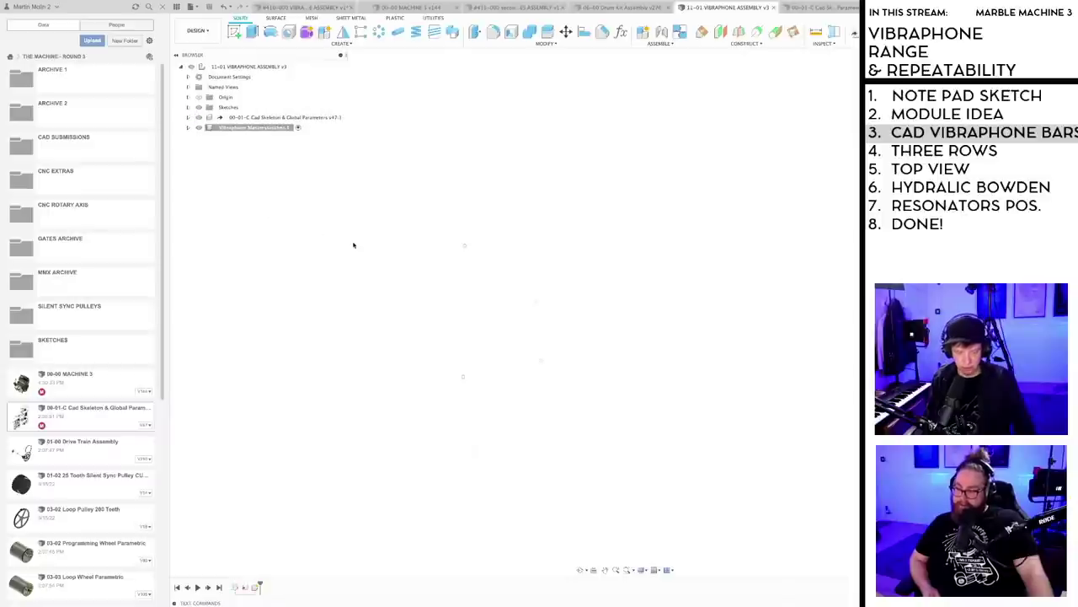
- Switch to the 00-00 MACHINE 3 design and compare the full machine with component color cycling on and off
click(411, 6)
shift+middle_drag(607, 288, 781, 301)
key(shift+n)
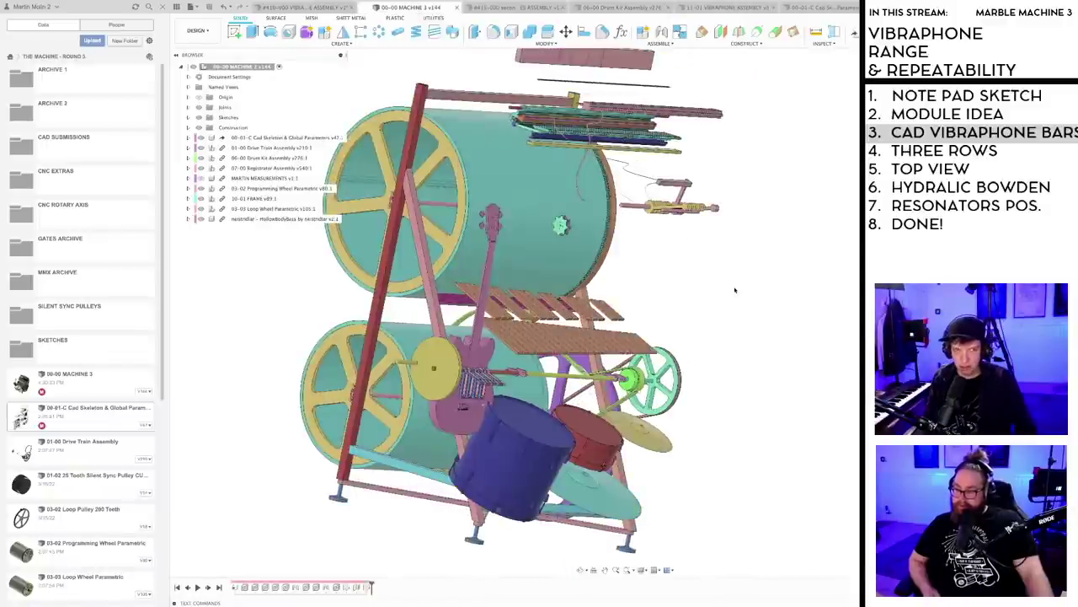
shift+middle_drag(688, 308, 722, 290)
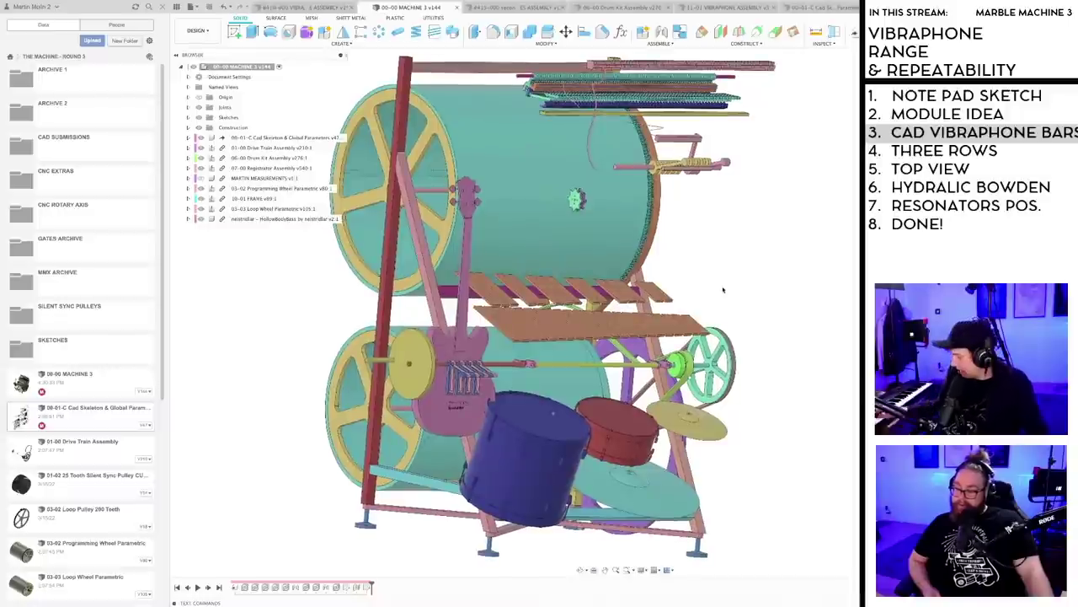
key(shift+n)
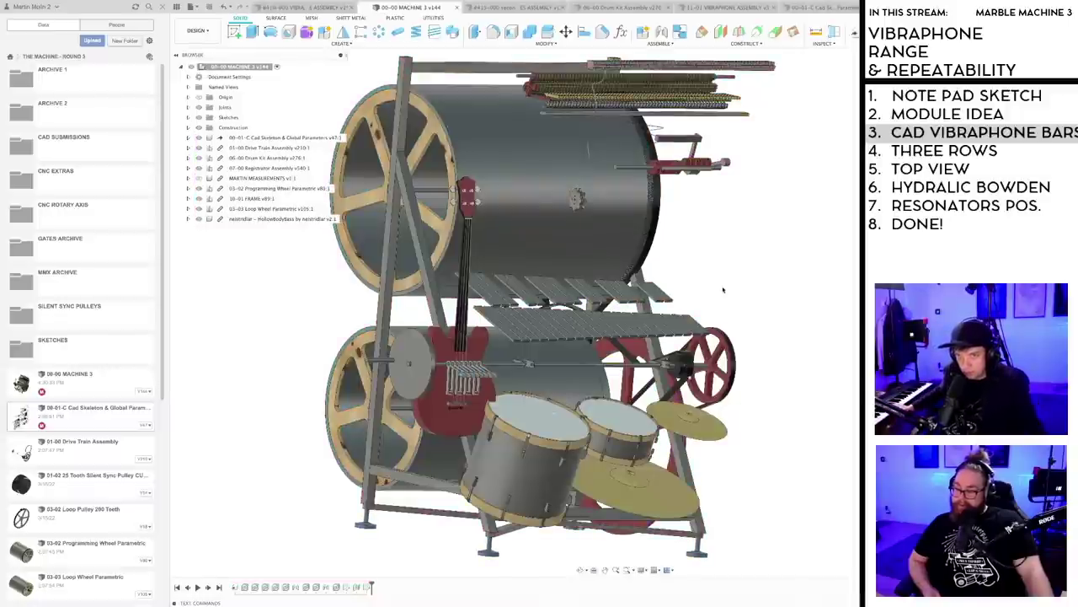
key(shift+n)
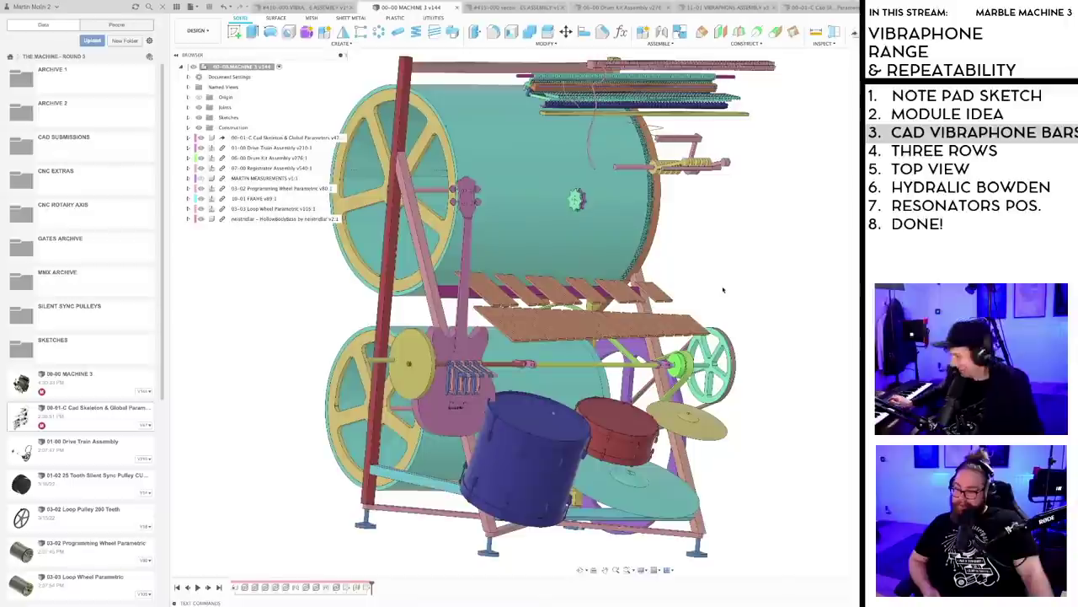
key(shift+n)
key(shift+n)
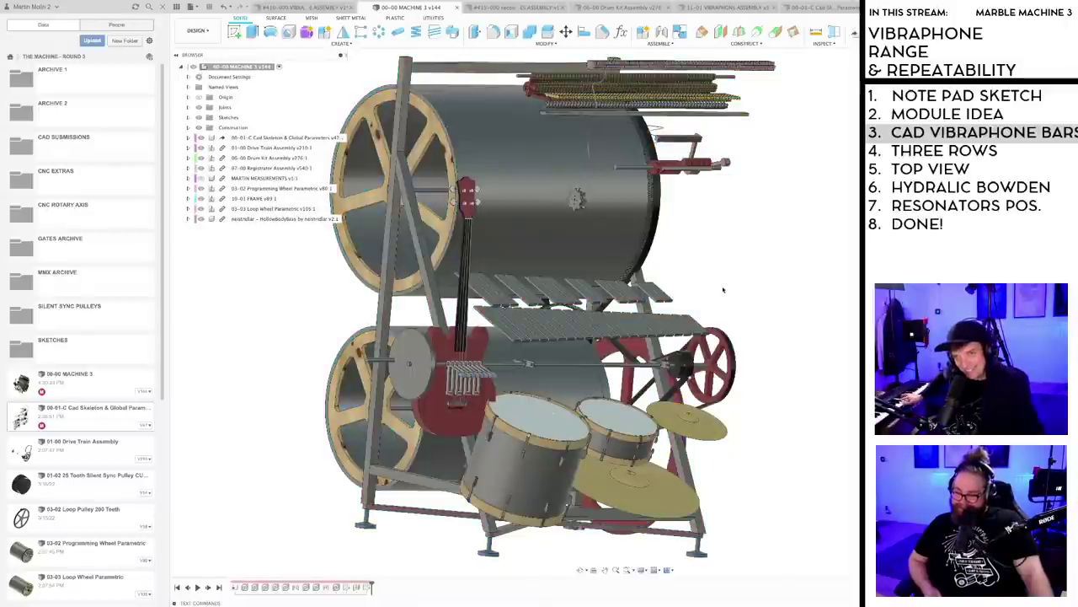
key(shift+n)
key(shift+n)
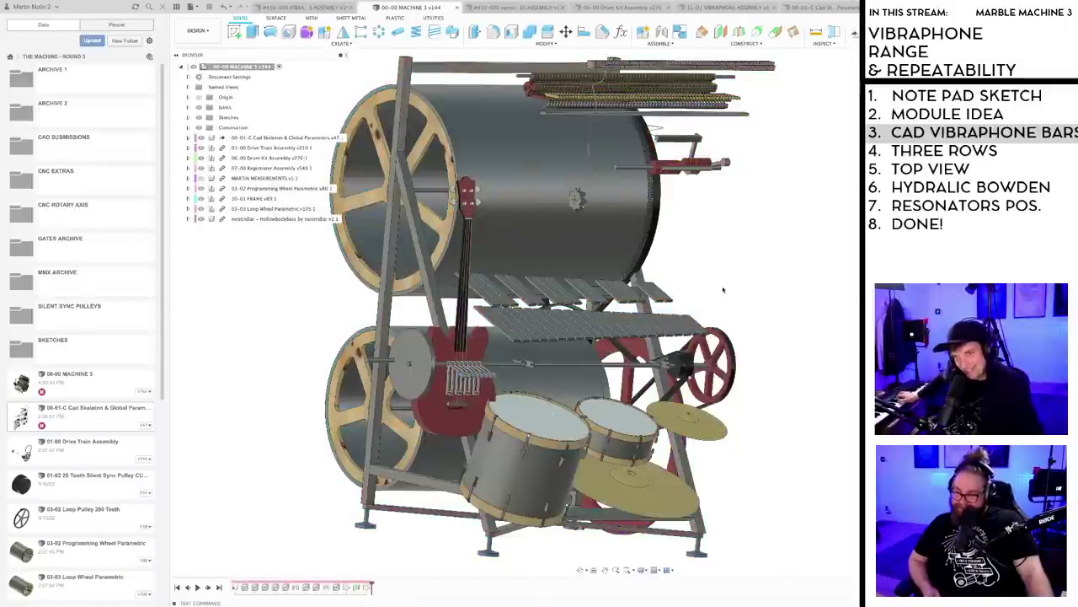
key(shift+n)
key(shift+n)
key(shift+n)
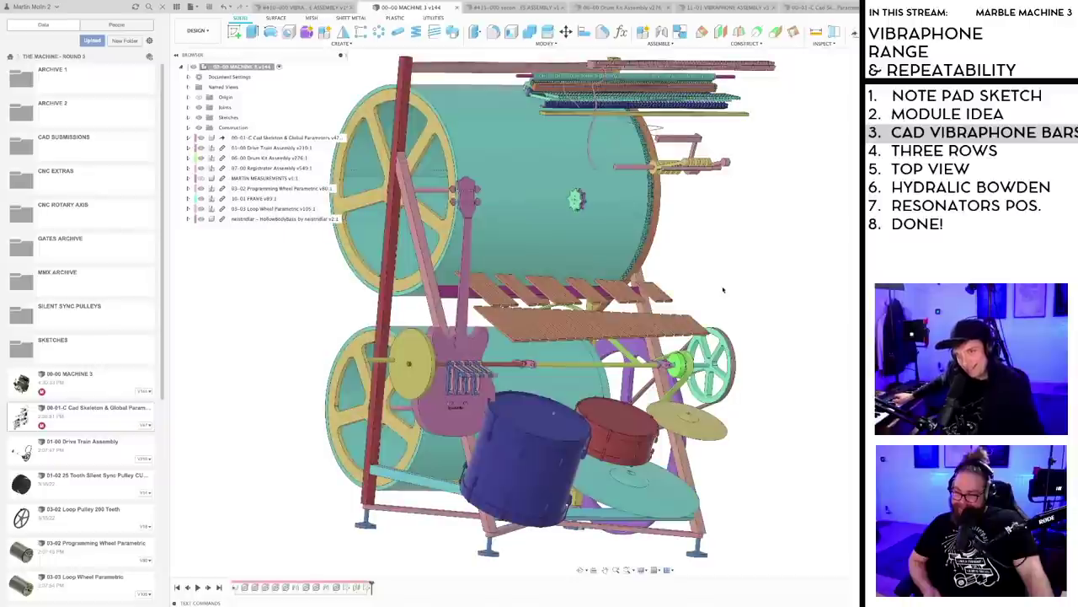
key(shift+n)
key(shift+n)
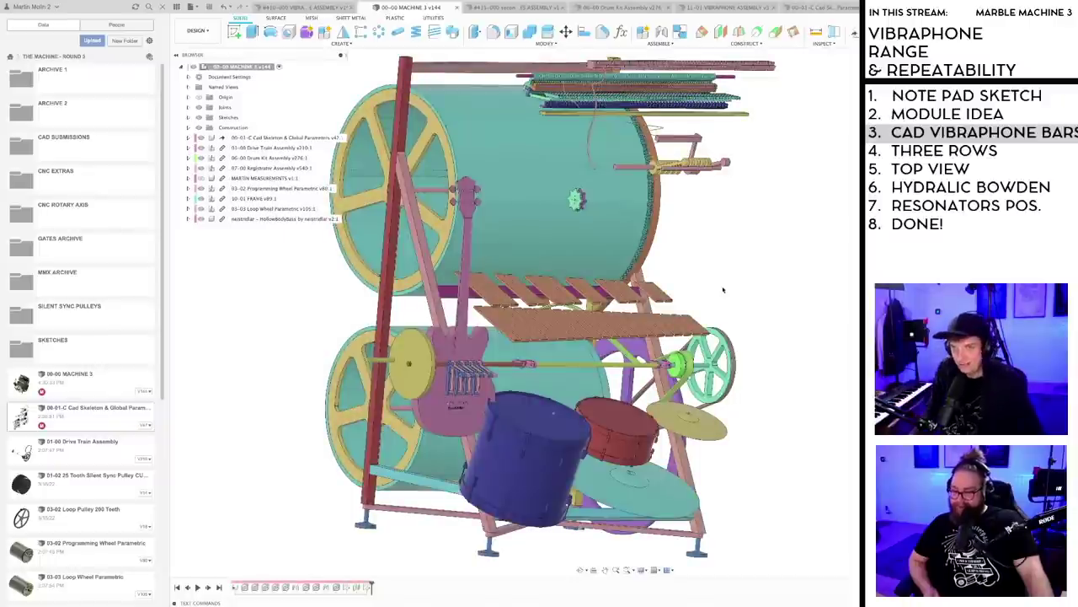
key(shift+n)
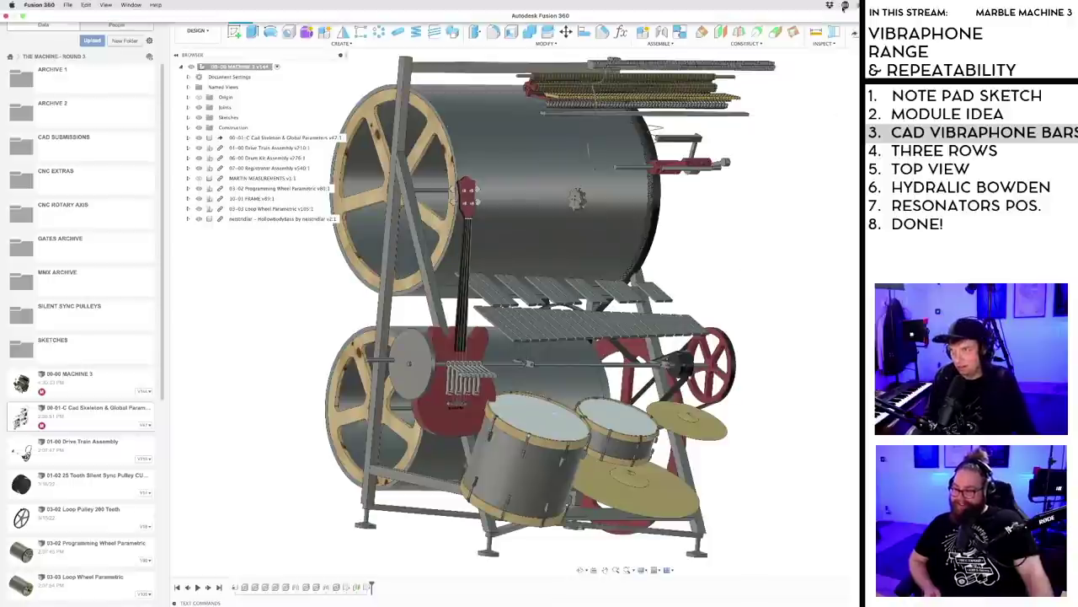
- In 11-01 VIBRAPHONE ASSEMBLY, sketch on the side-view origin plane a vertical line about 1258 mm from the origin and a sloping line about 886 mm
click(818, 7)
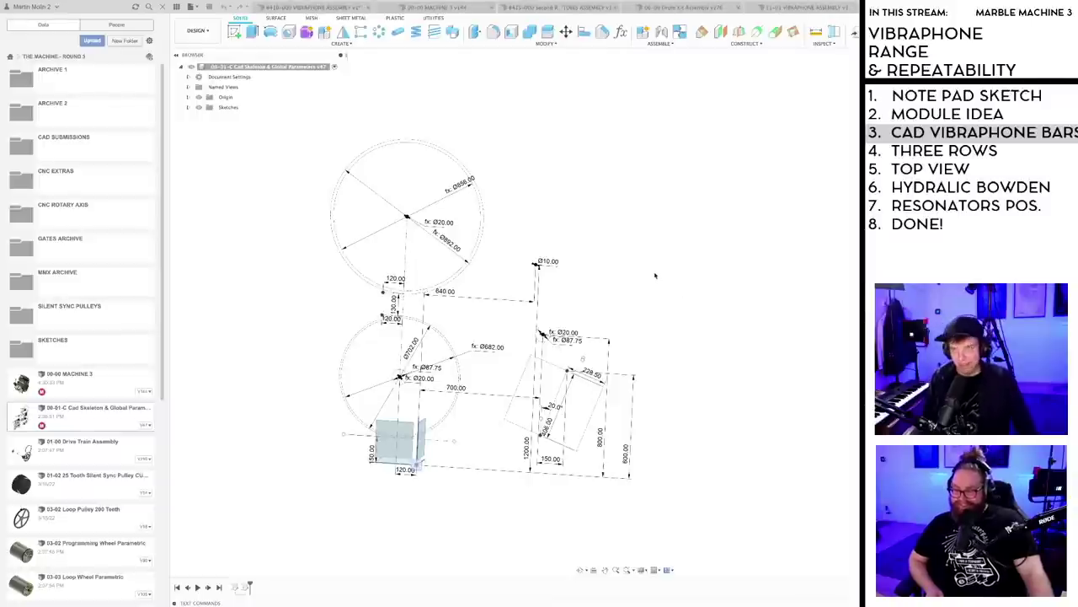
click(796, 7)
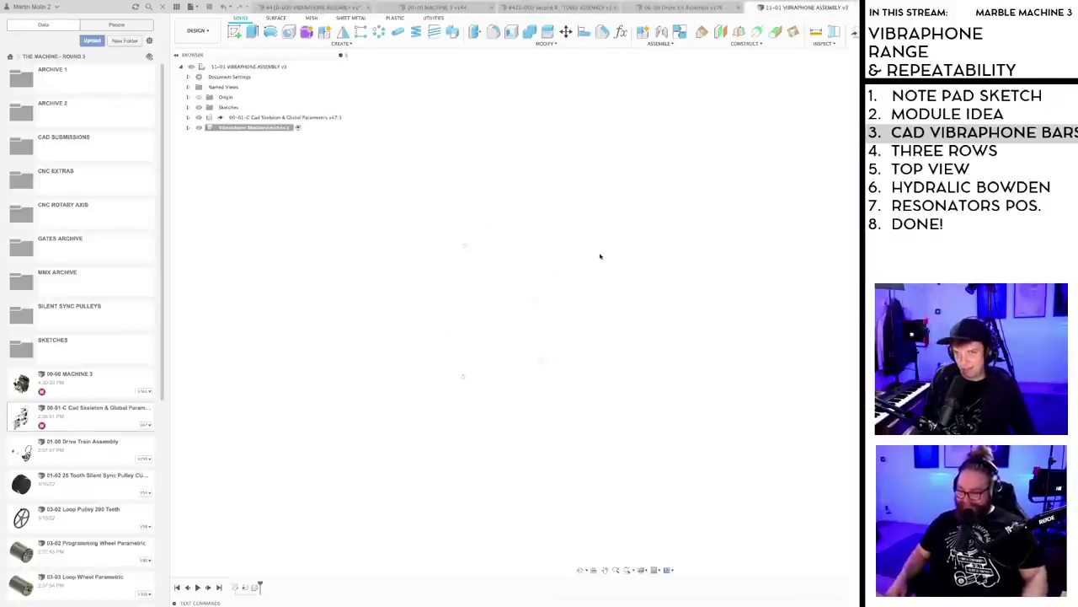
mouse_move(596, 259)
shift+middle_down()
mouse_move(587, 270)
mouse_move(614, 281)
mouse_move(610, 256)
mouse_move(614, 263)
shift+middle_up()
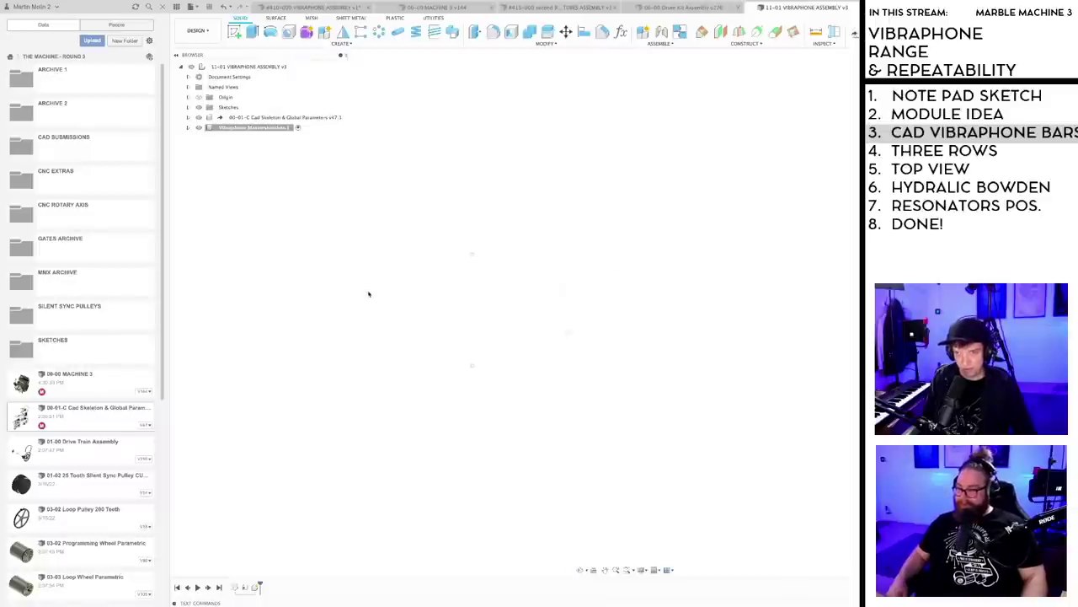
click(234, 32)
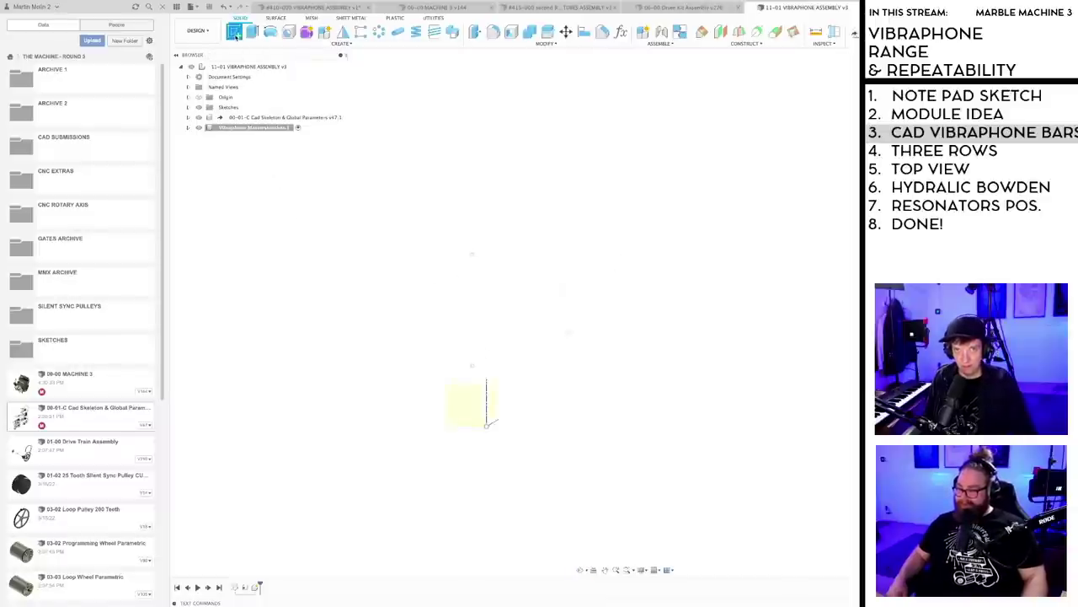
click(471, 394)
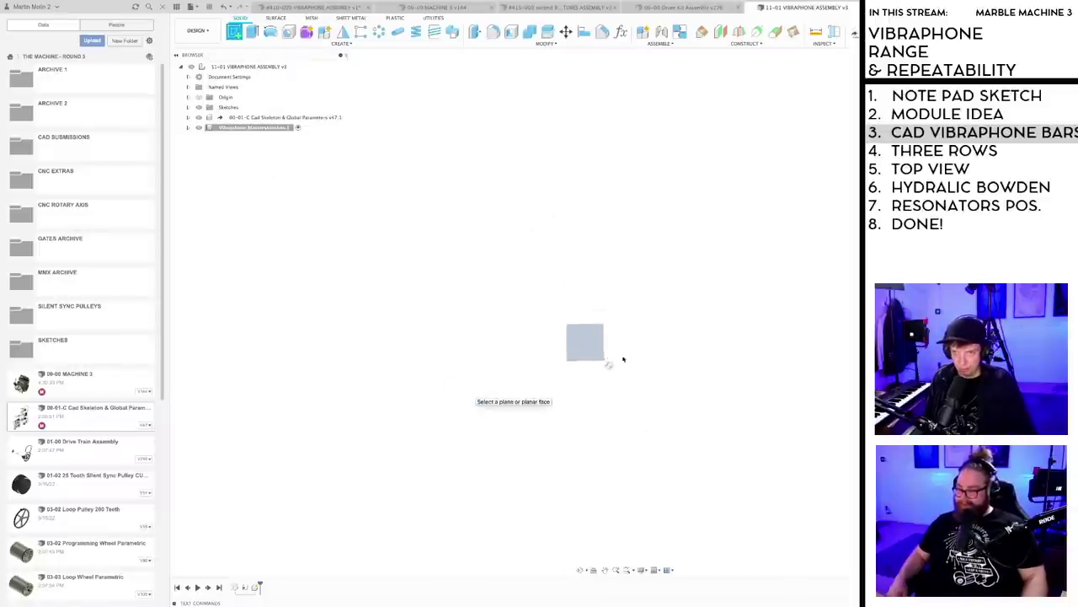
key(l)
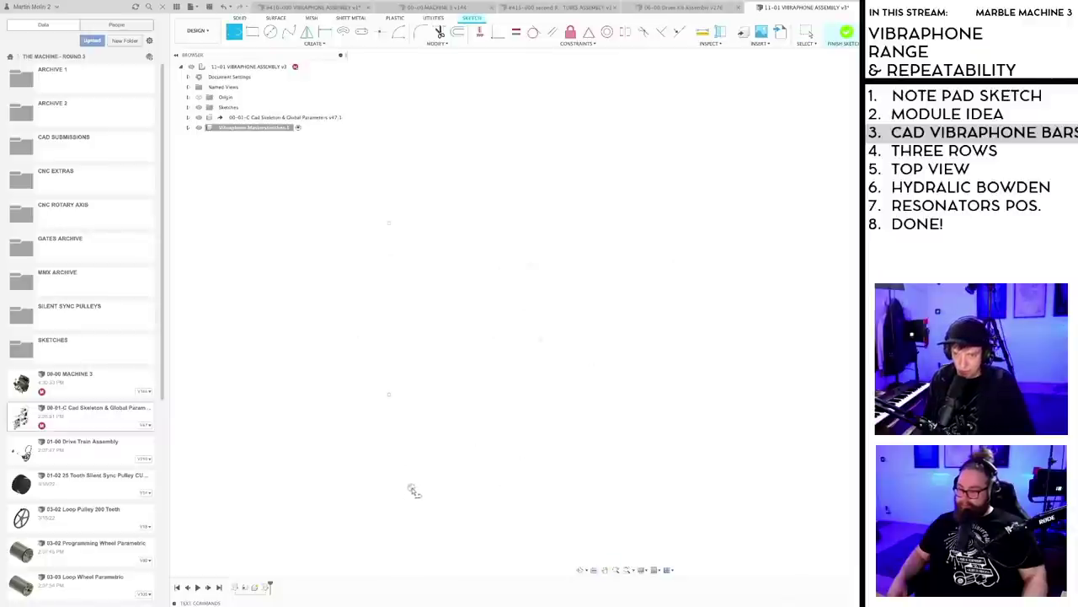
click(411, 486)
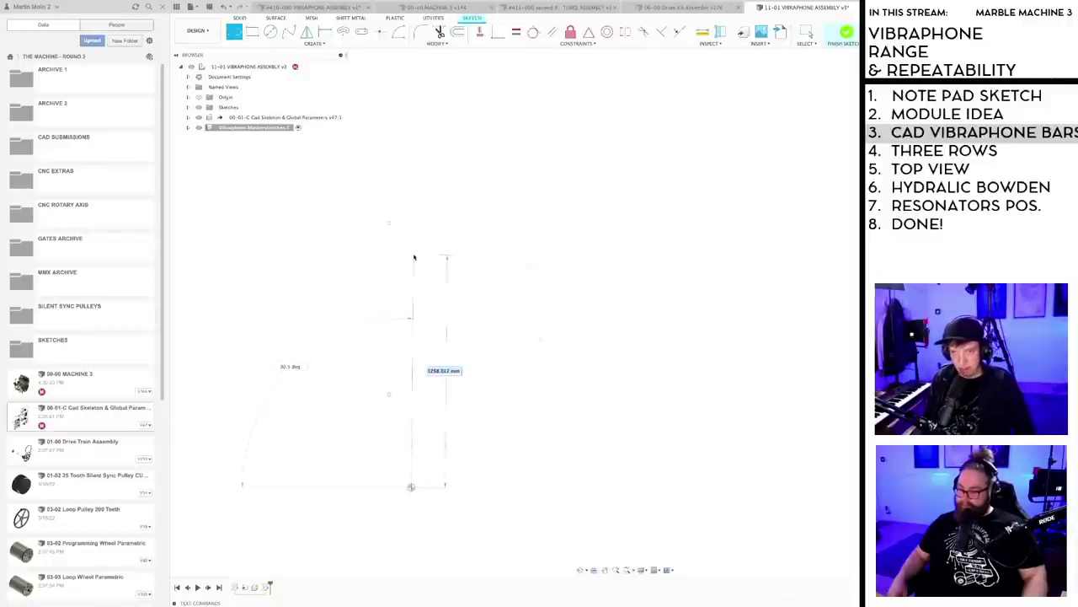
click(411, 254)
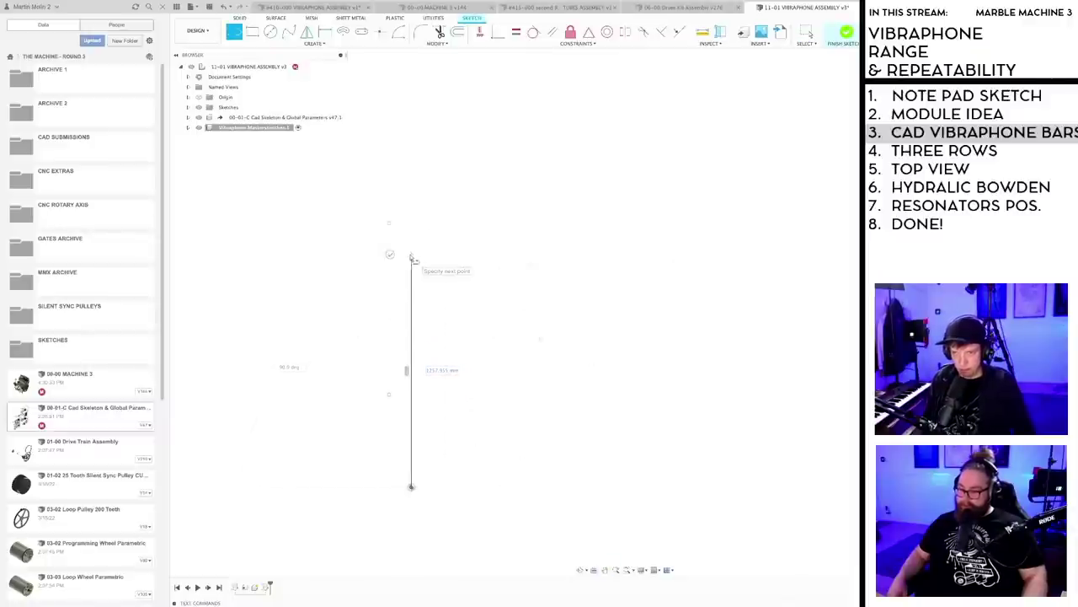
click(564, 312)
key(Escape)
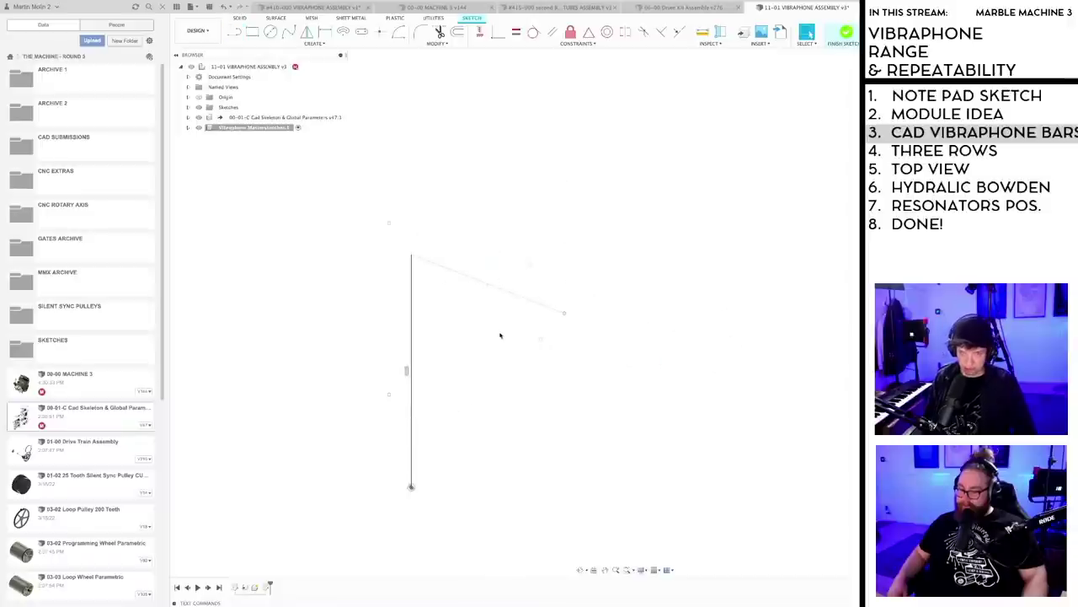
- Dimension the vertical line rising from the origin to 1260 mm
scroll(489, 341, up, 2)
key(d)
scroll(431, 319, down, 2)
middle_drag(433, 323, 479, 295)
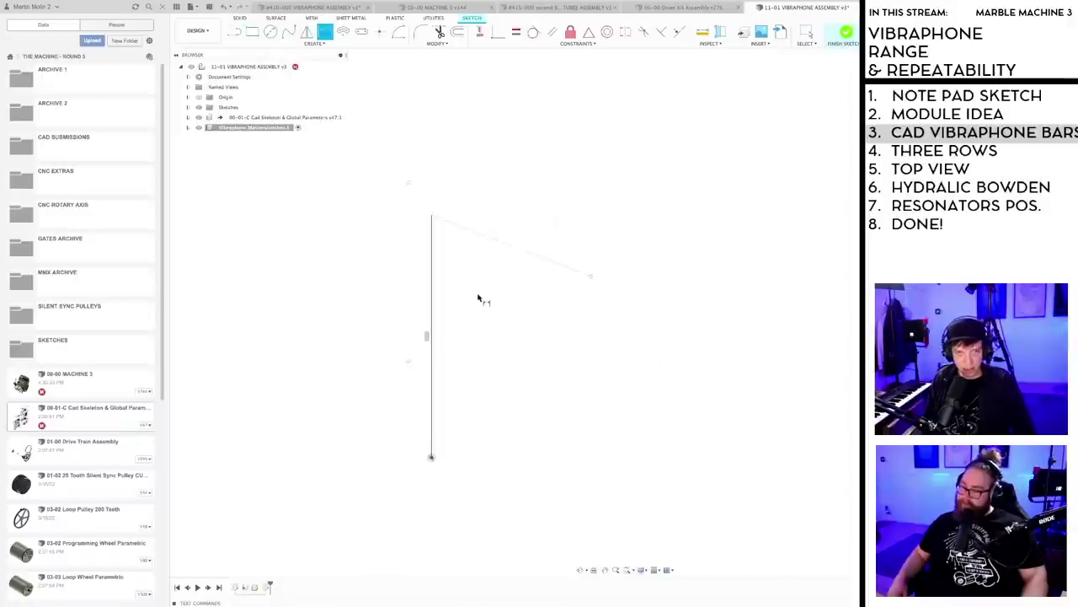
scroll(480, 295, up, 2)
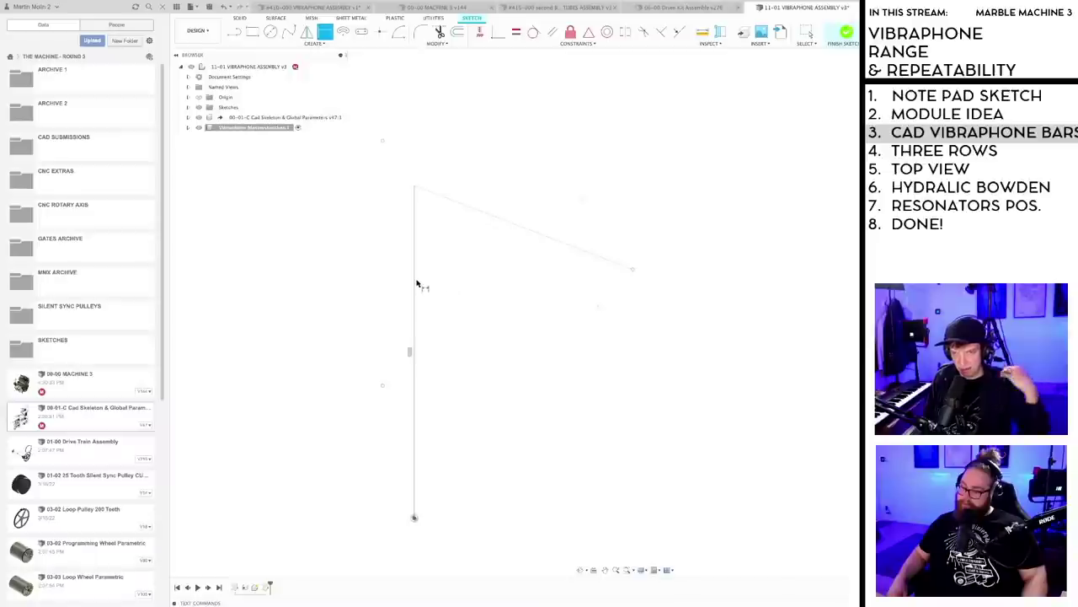
click(414, 284)
click(442, 289)
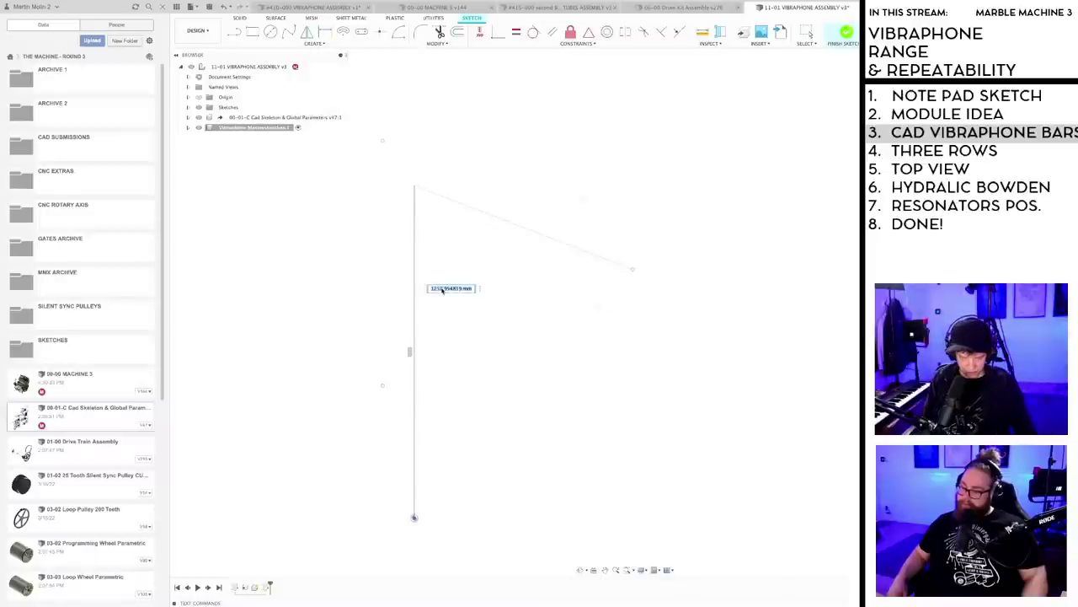
text(86.)
text(0)
key(Return)
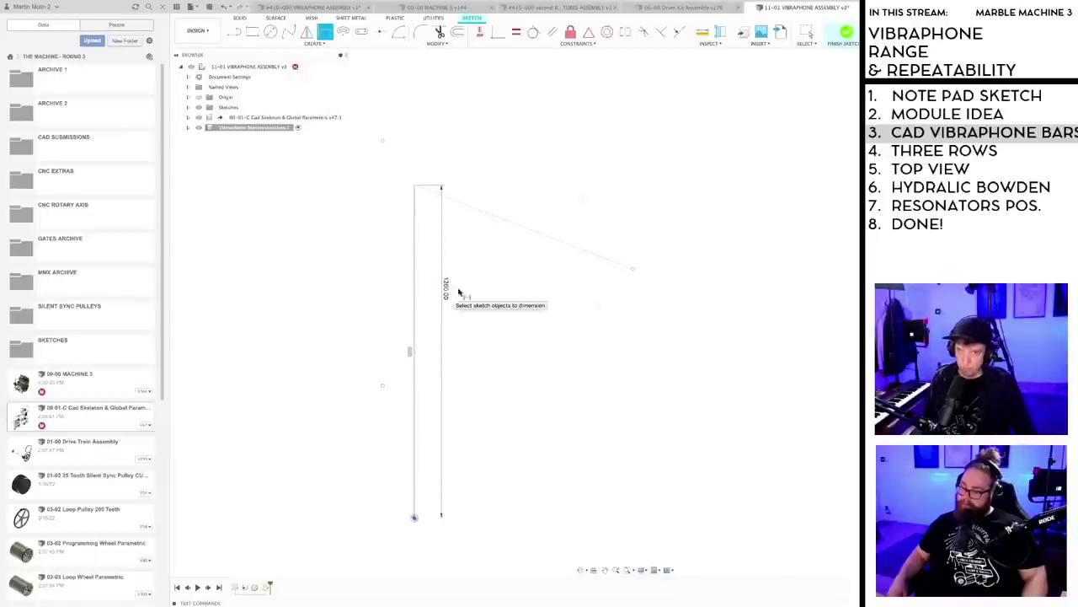
- Add a length dimension to the line sloping down from the top of the vertical line
click(539, 233)
click(532, 254)
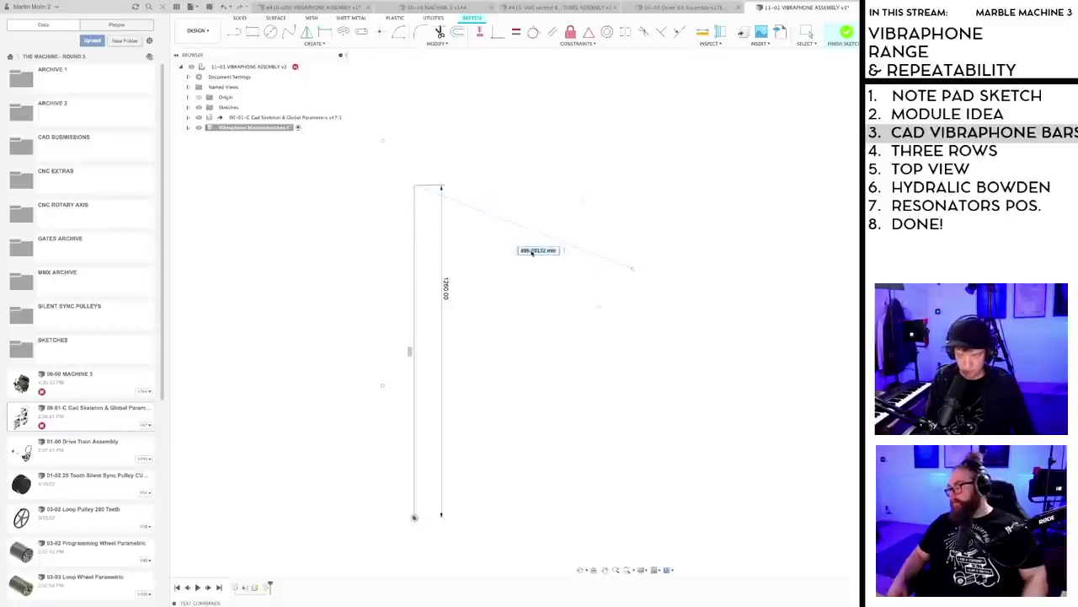
- Dimension the sloped line to 400 mm long and 70° from the vertical line, and finish the sketch
text(400)
key(Return)
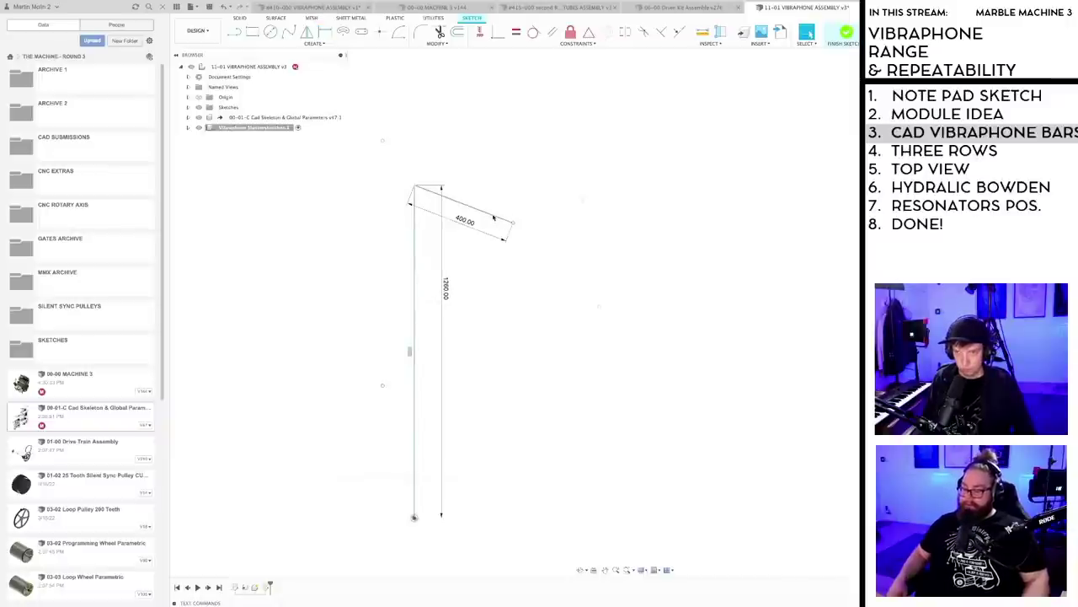
key(d)
click(475, 208)
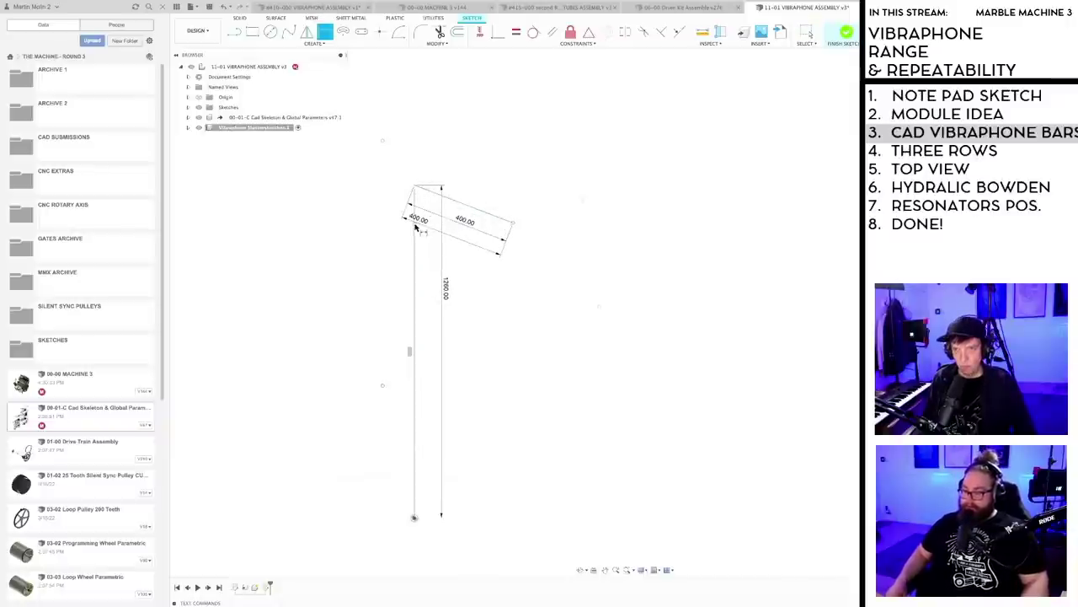
click(414, 224)
click(426, 221)
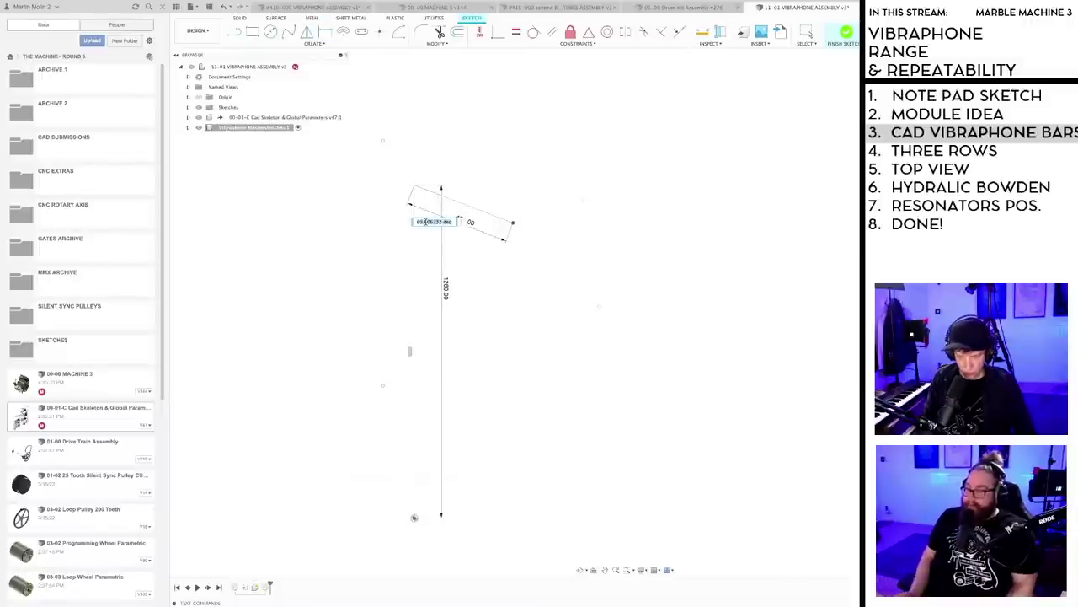
text(70)
key(Return)
scroll(551, 303, down, 2)
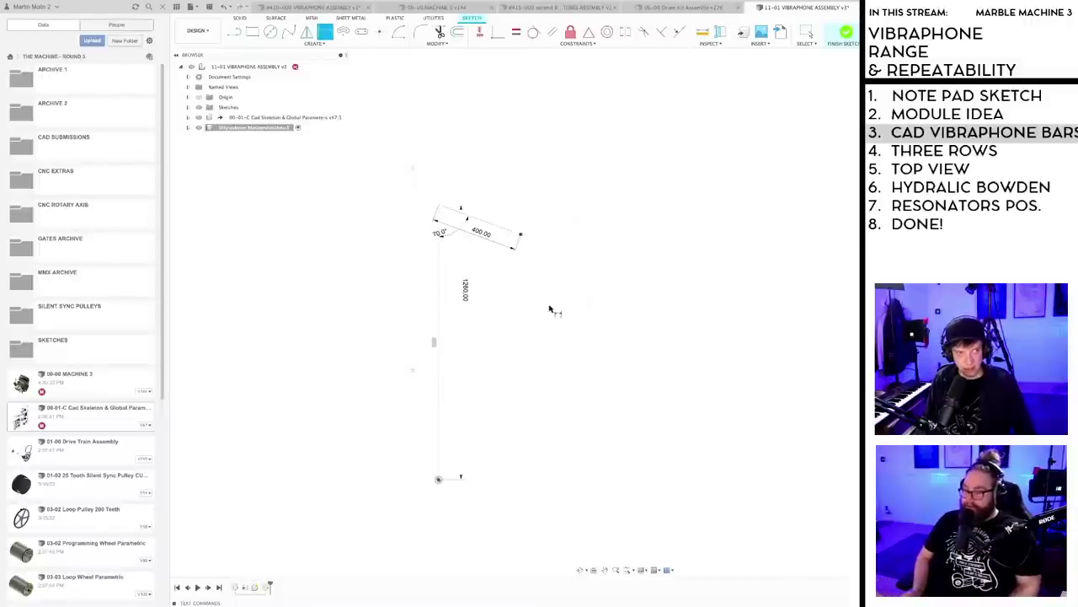
middle_drag(549, 306, 578, 301)
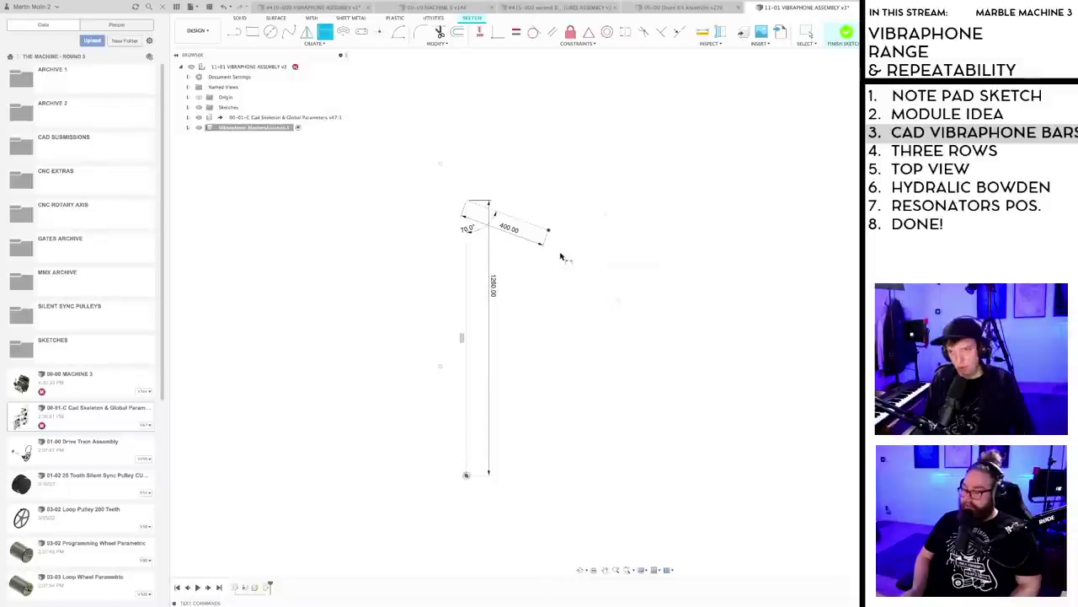
key(Escape)
click(846, 32)
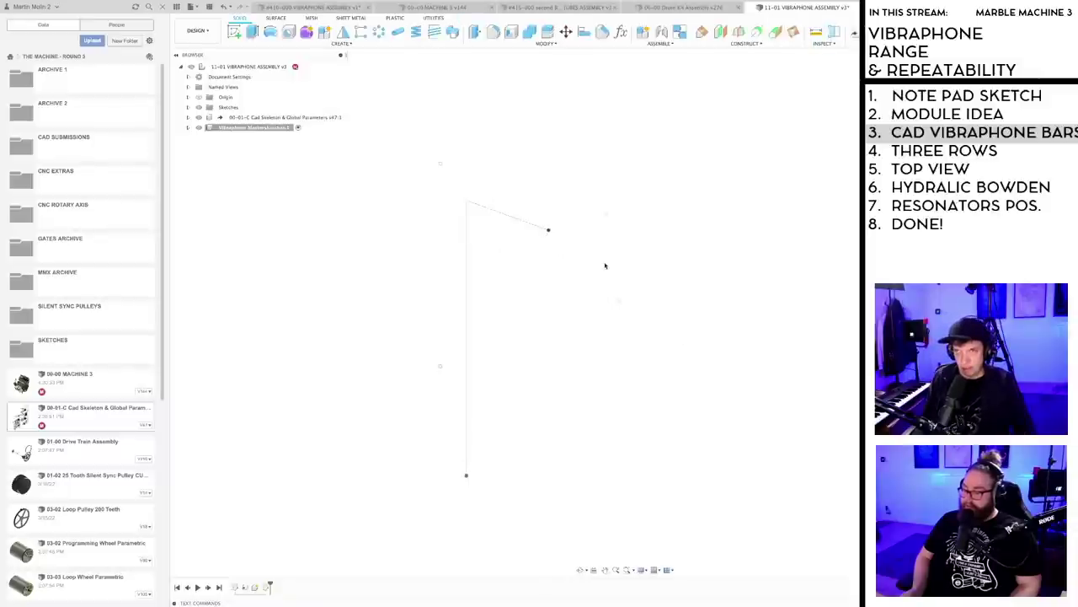
- Construct a plane at an angle through the sloped sketch line
click(702, 32)
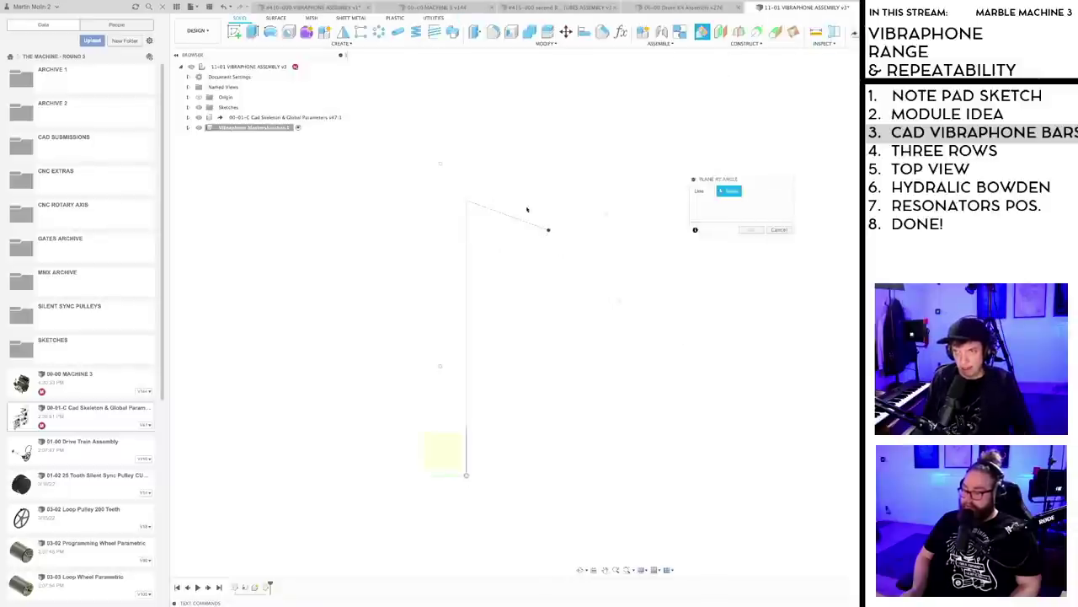
click(531, 227)
shift+middle_drag(549, 298, 603, 290)
key(Return)
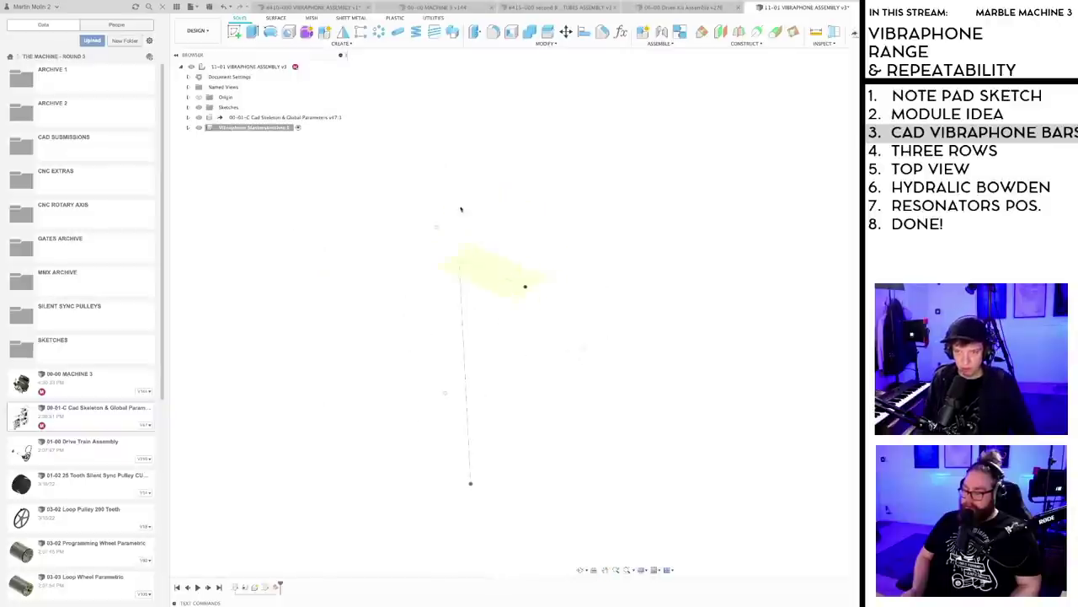
- Start a new sketch on the angled construction plane
click(235, 32)
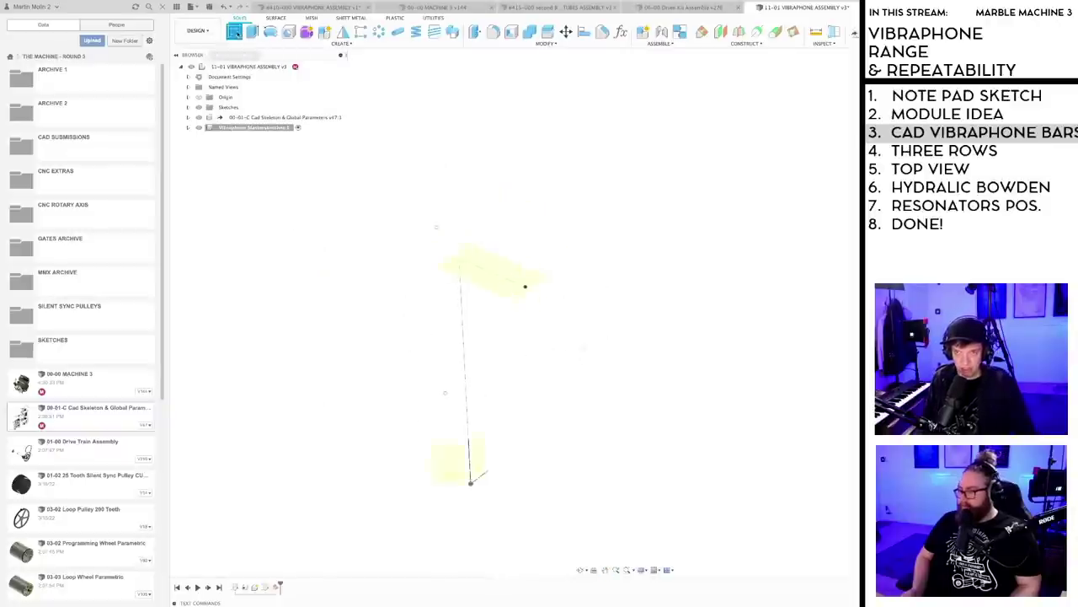
click(516, 274)
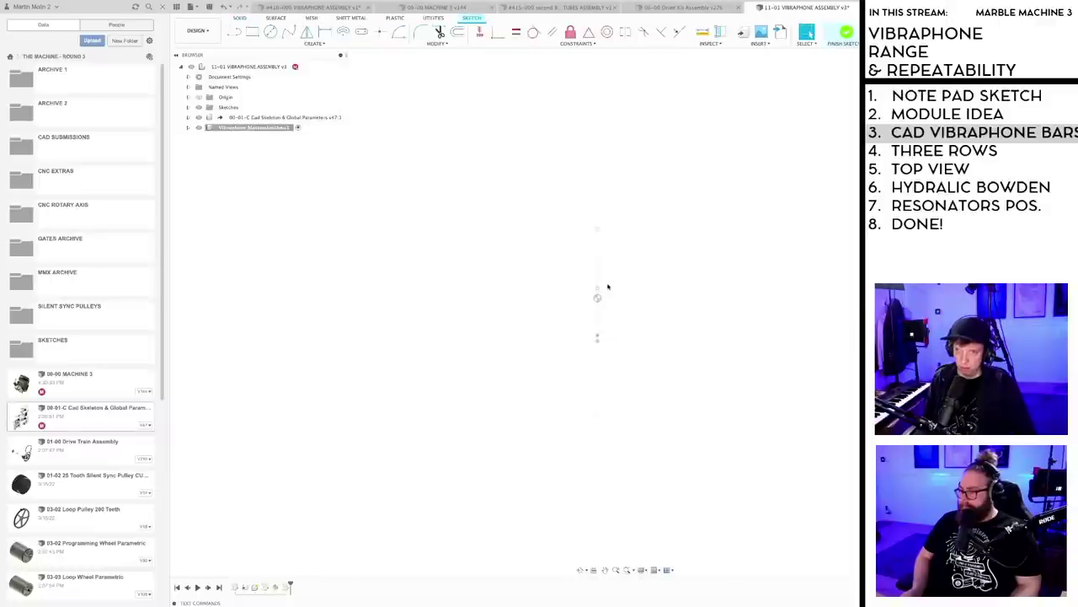
mouse_move(622, 308)
middle_down()
mouse_move(544, 301)
mouse_move(449, 315)
middle_up()
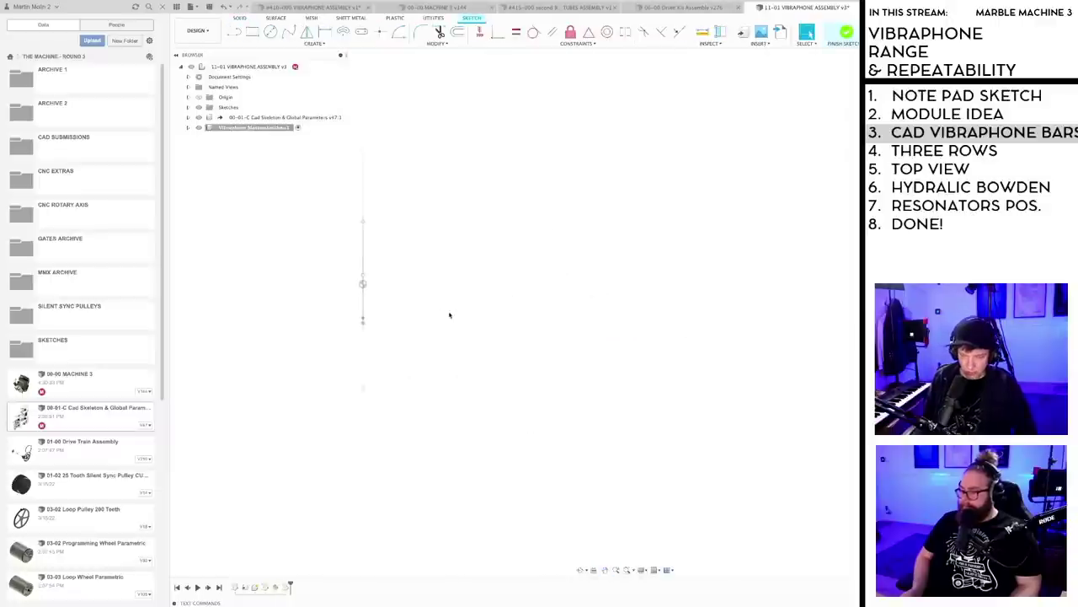
- Hide the 00-01-C Cad Skeleton & Global Parameters component
click(198, 117)
scroll(418, 251, up, 1)
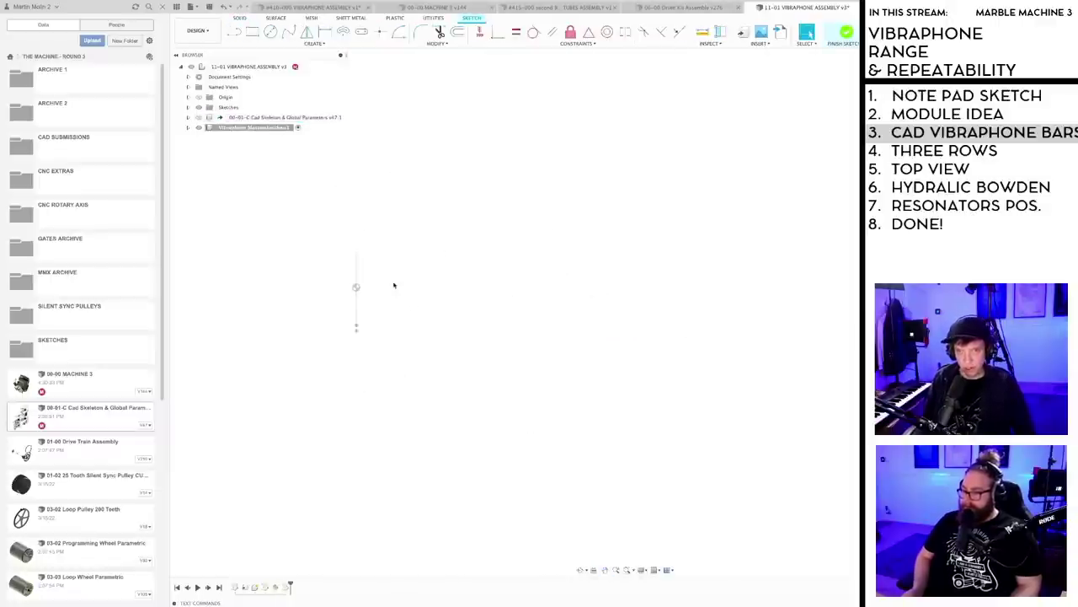
mouse_move(393, 285)
shift+middle_down()
mouse_move(416, 267)
mouse_move(486, 259)
shift+middle_up()
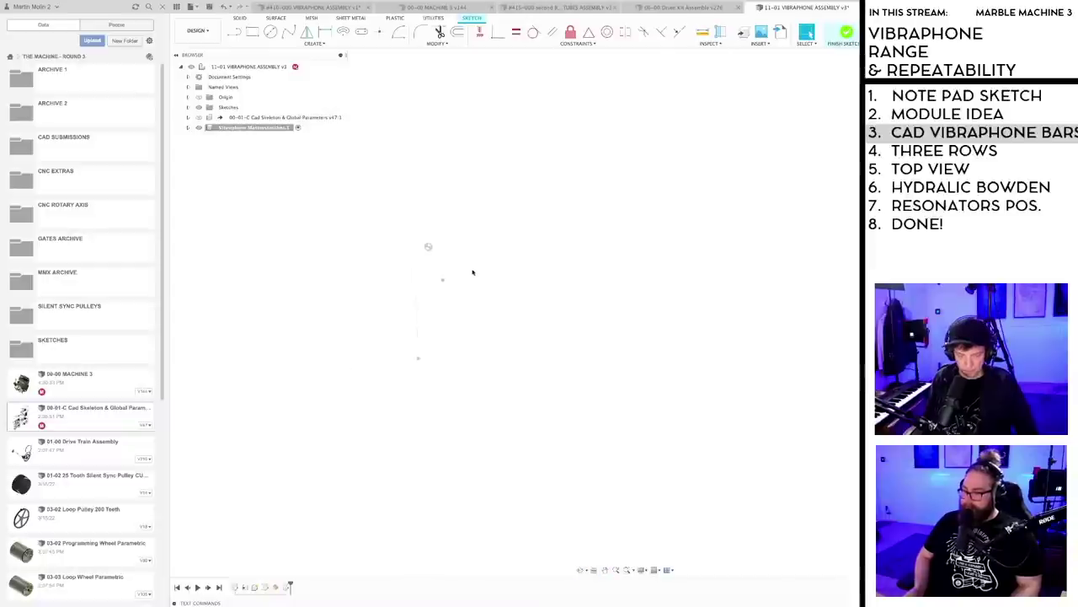
- Project the free end point of the sloped line into the new sketch
key(p)
scroll(459, 275, up, 1)
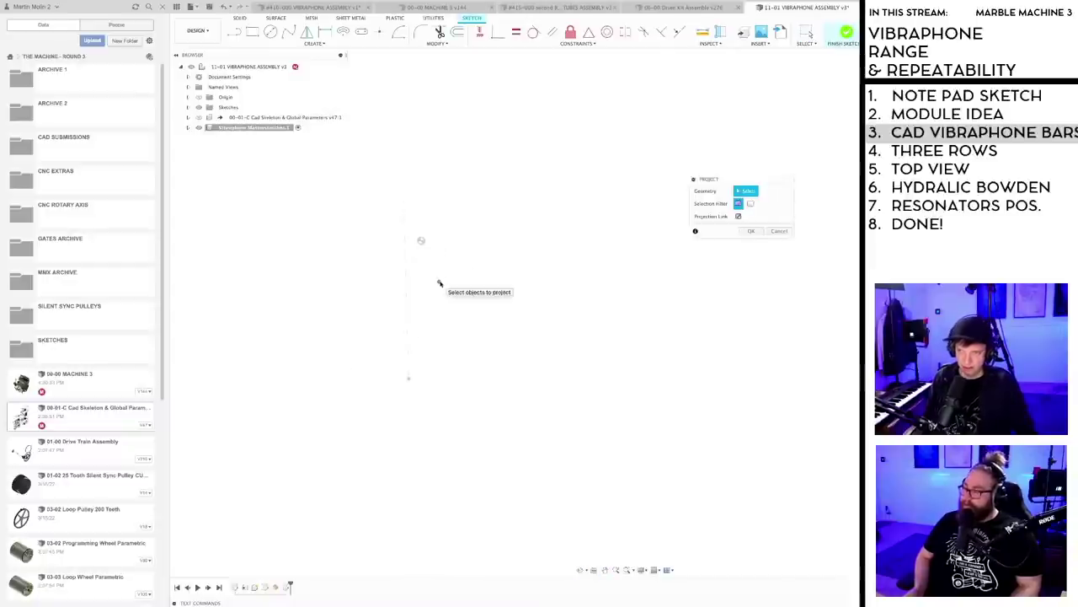
click(439, 283)
click(751, 231)
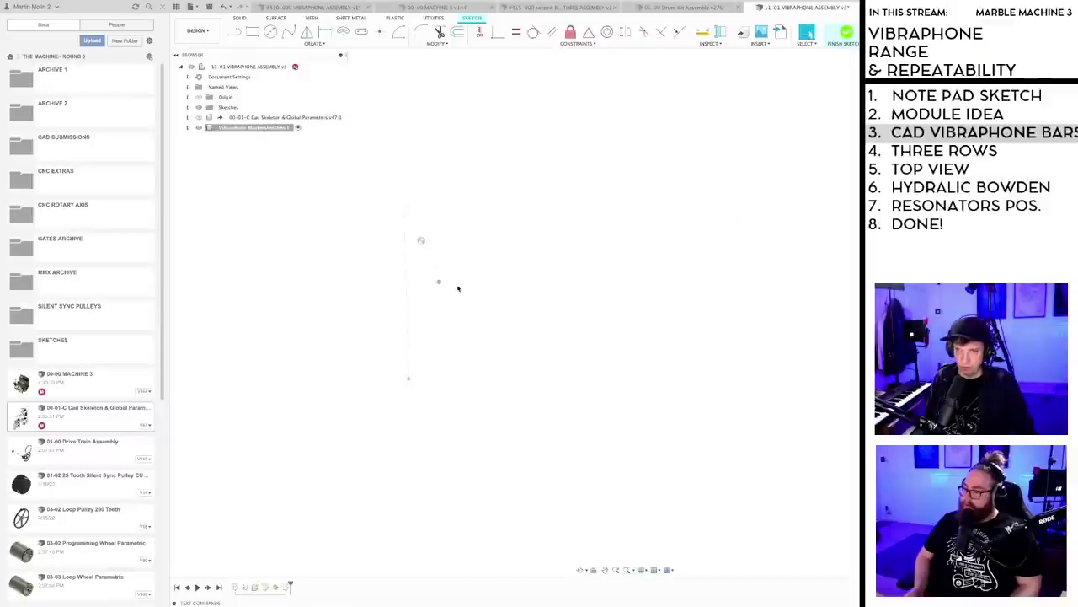
scroll(438, 281, up, 3)
scroll(495, 279, down, 3)
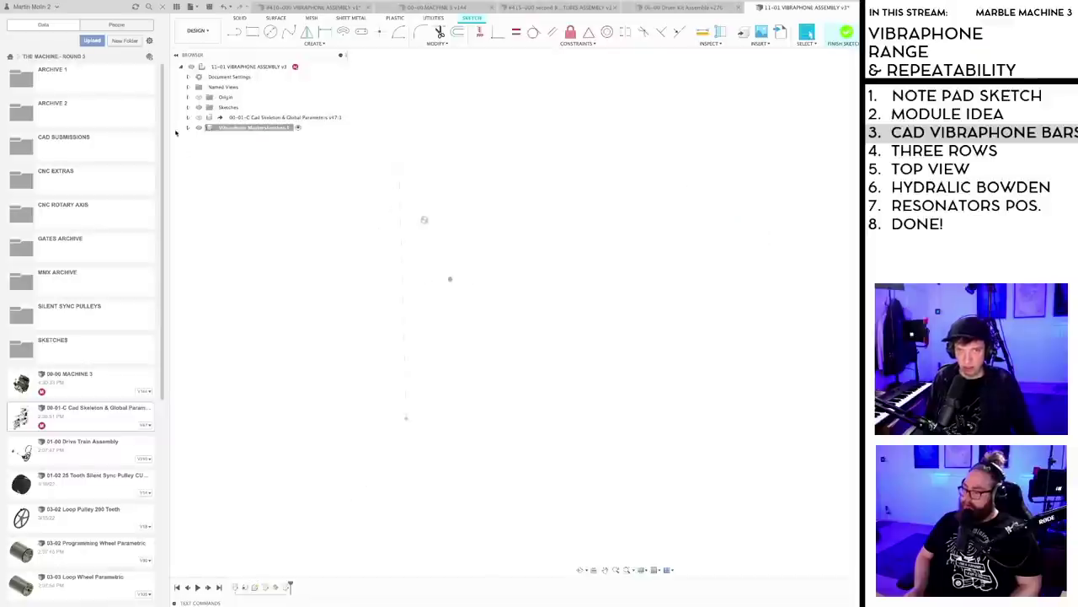
- Expand the component's sketches and toggle Sketch1's visibility to check the geometry projected into Sketch2
click(187, 128)
click(196, 147)
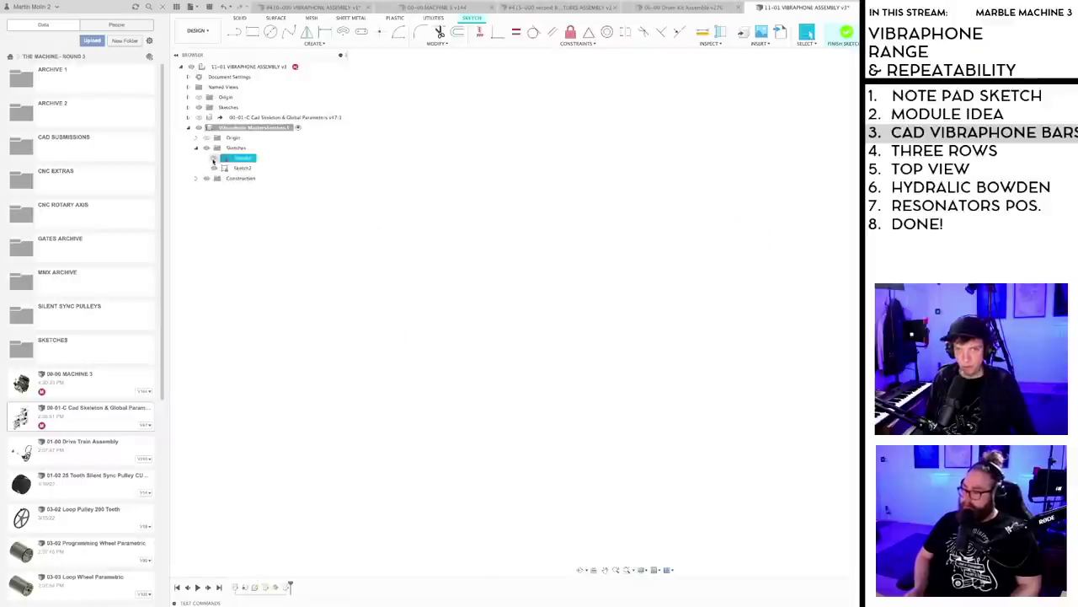
click(242, 167)
click(214, 158)
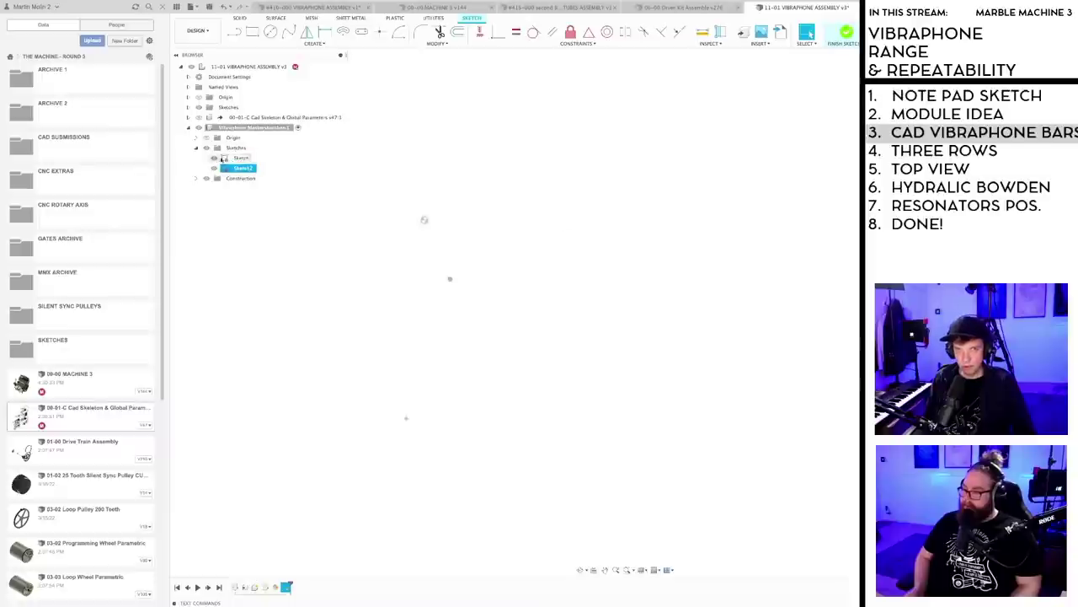
click(443, 175)
click(239, 168)
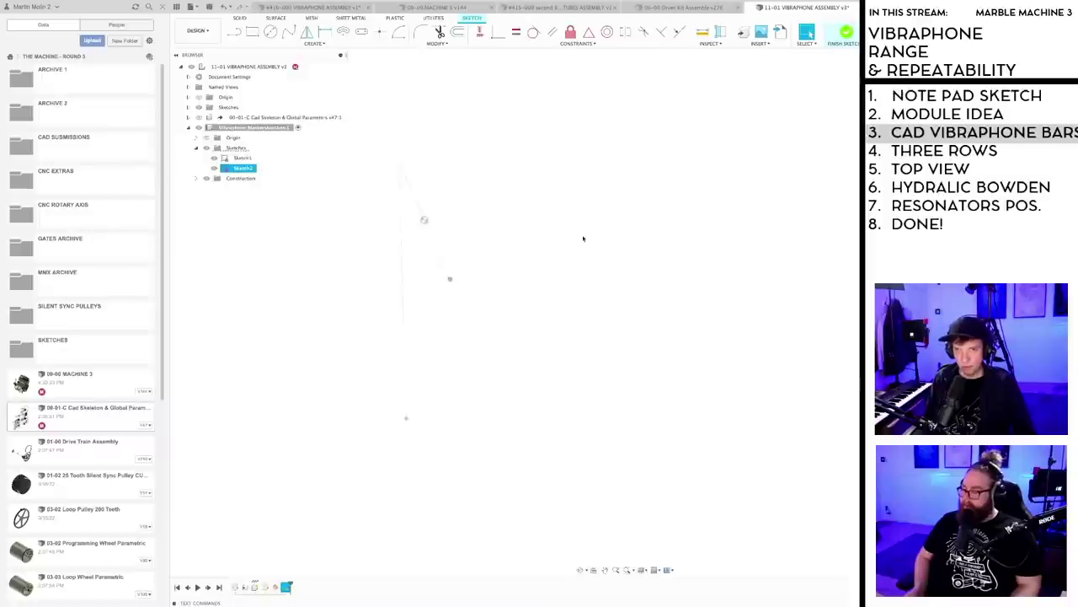
click(214, 157)
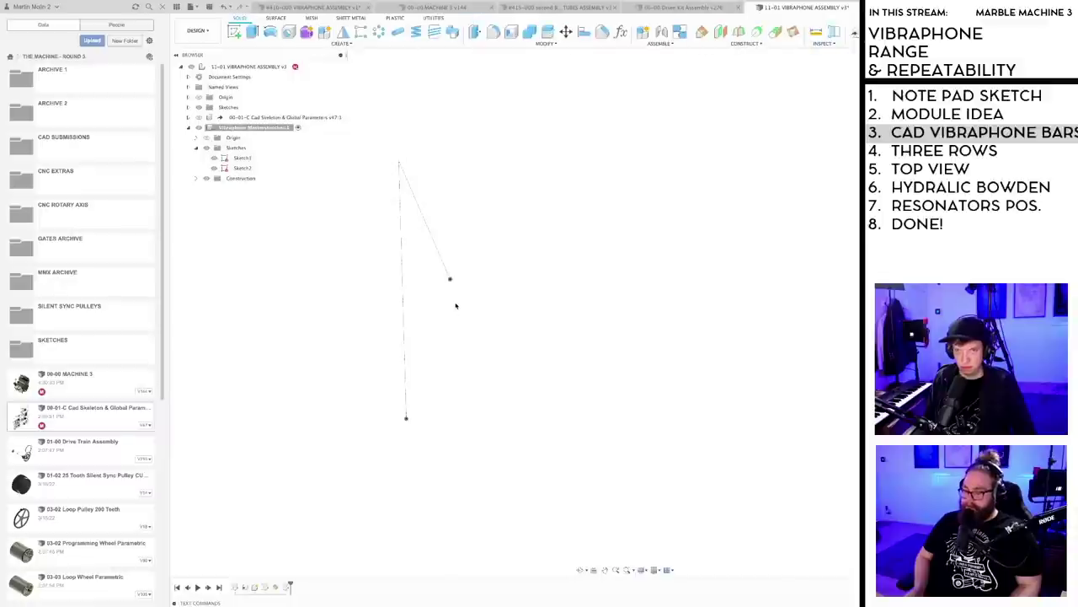
click(214, 157)
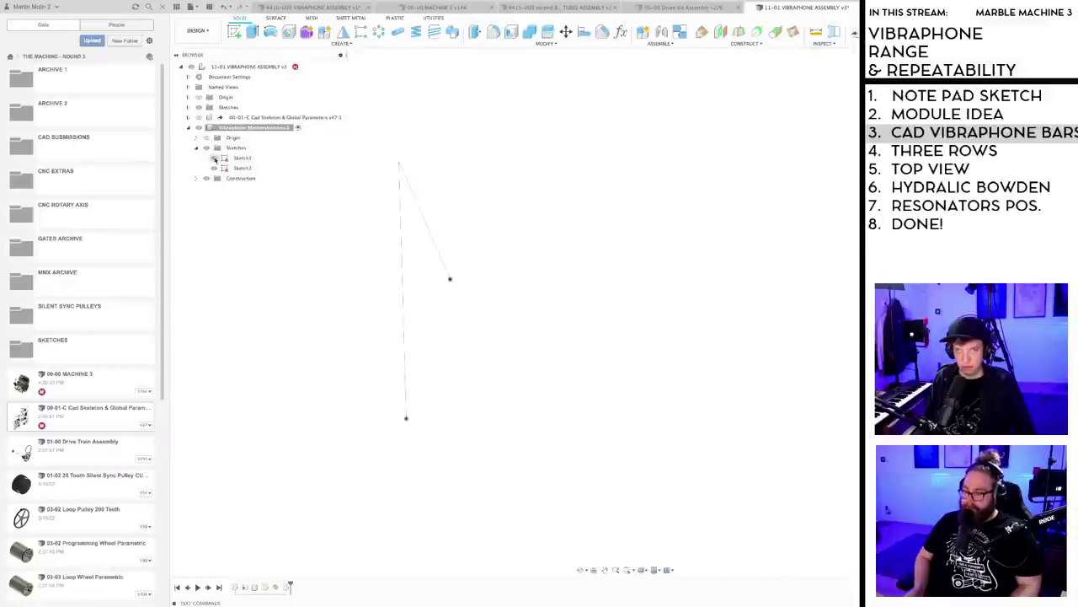
- Reopen Sketch2 for editing and project the sloped line of Sketch1 into it
double_click(236, 169)
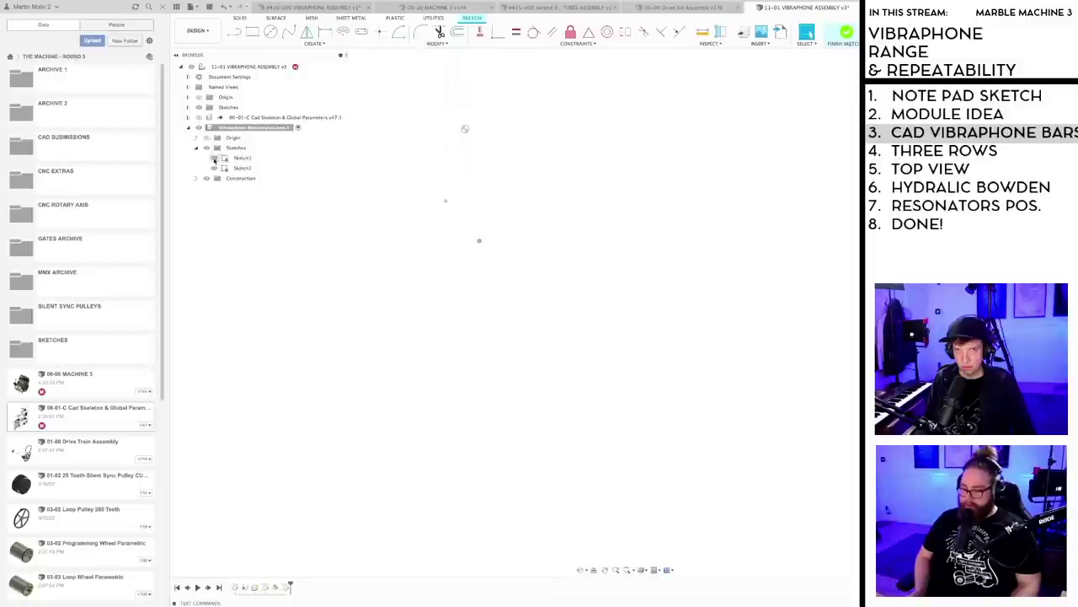
click(214, 159)
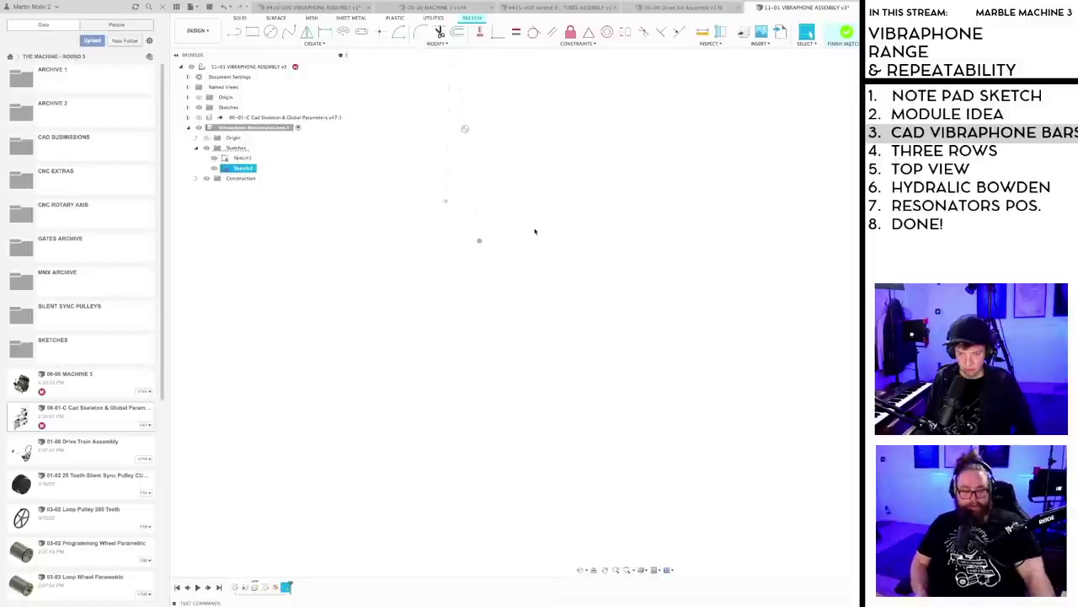
key(p)
click(479, 240)
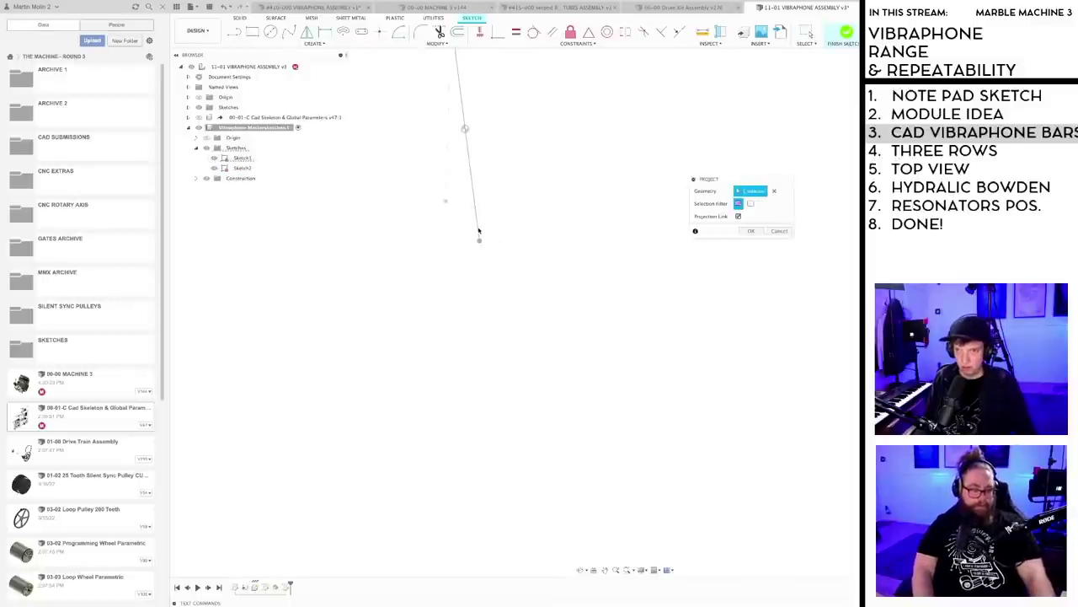
click(751, 231)
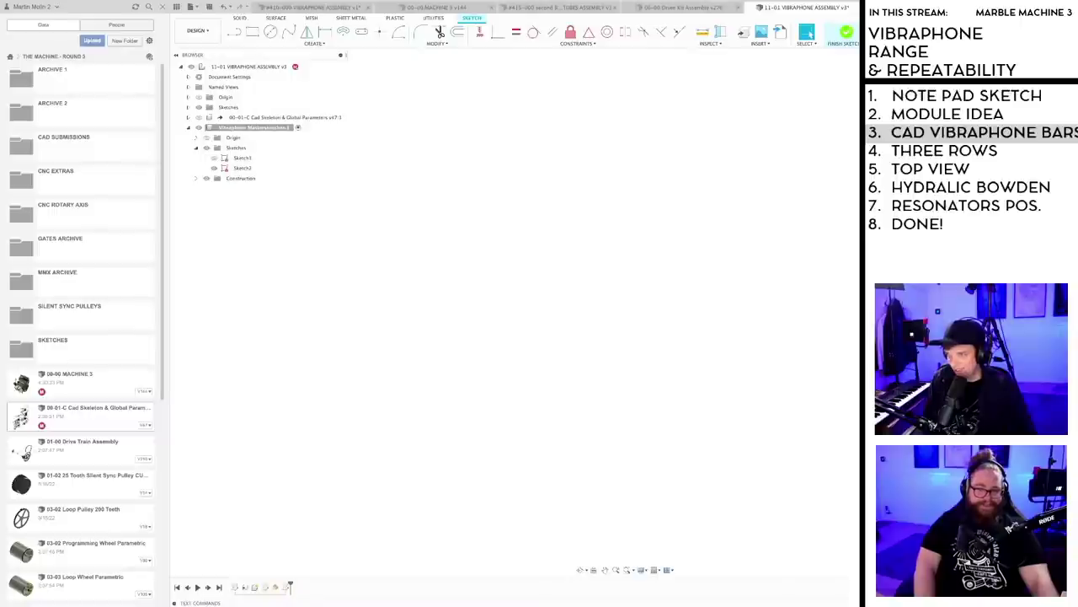
- Finish editing Sketch2 and delete it from the design history
right_click(641, 153)
click(722, 321)
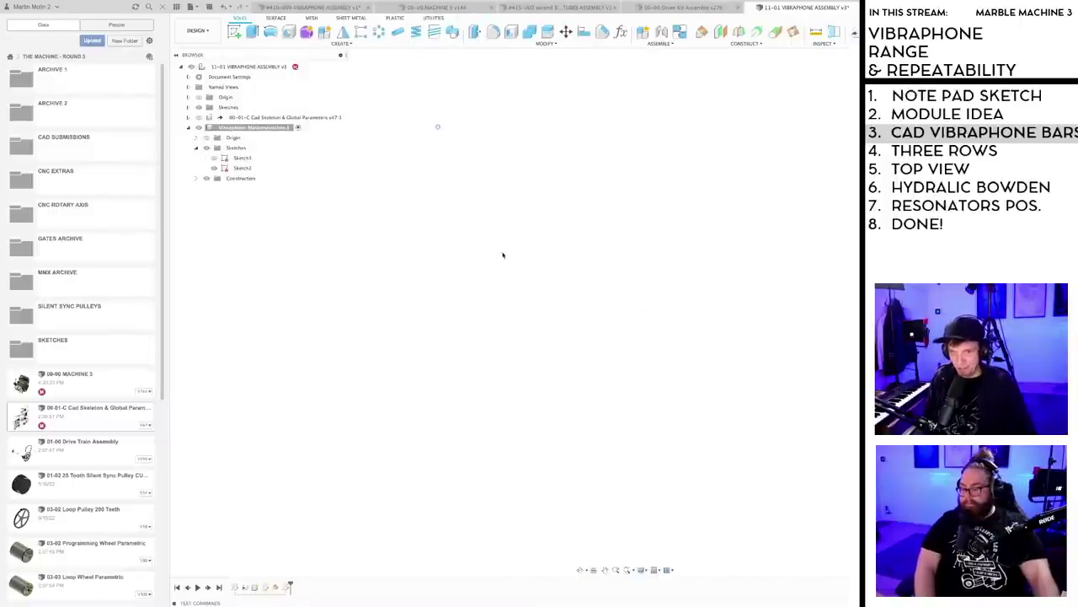
right_click(285, 588)
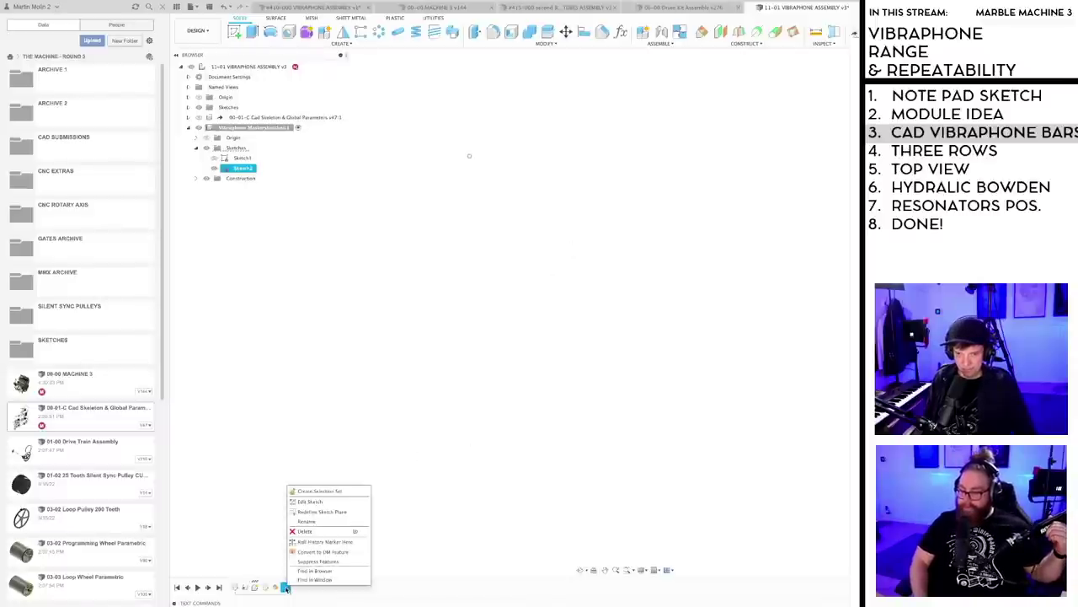
click(305, 531)
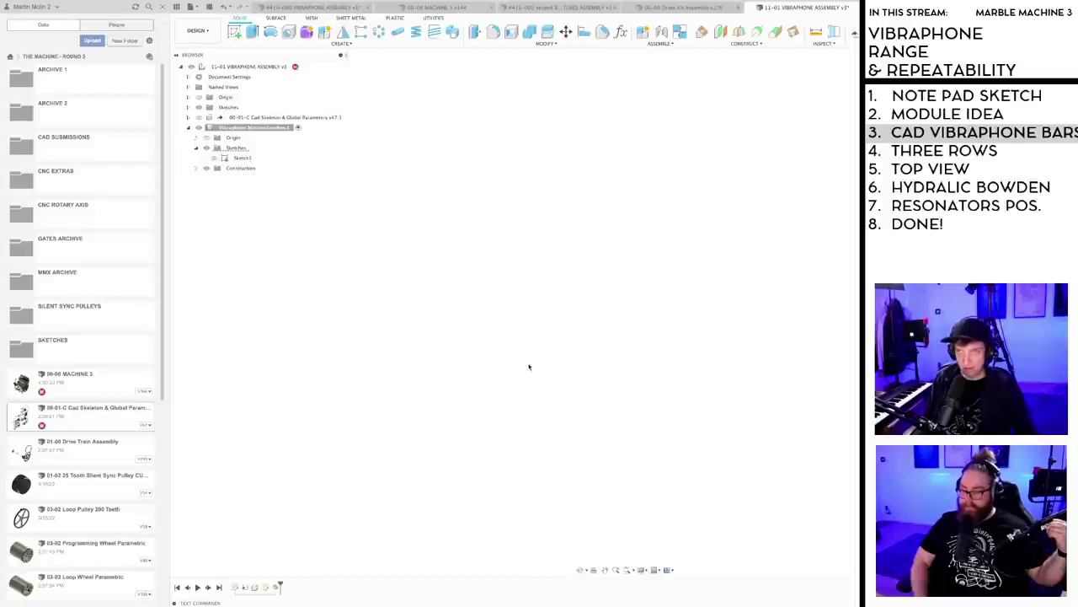
- Examine the 06-00 Drum Kit Assembly and 00-01-C Cad Skeleton & Global Parameters documents, and return to 11-01 VIBRAPHONE ASSEMBLY
click(693, 9)
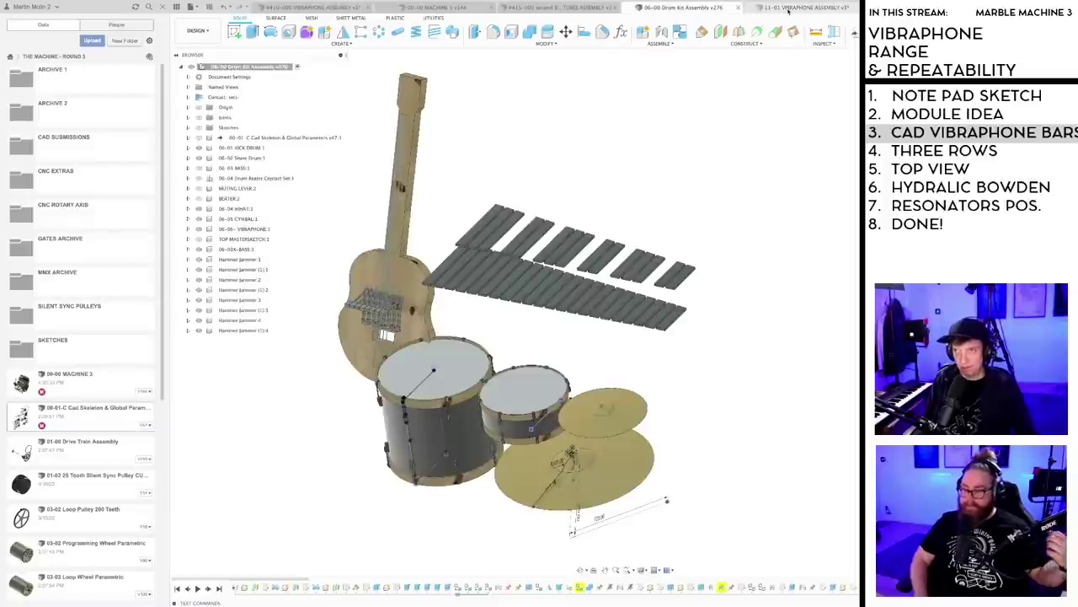
click(790, 8)
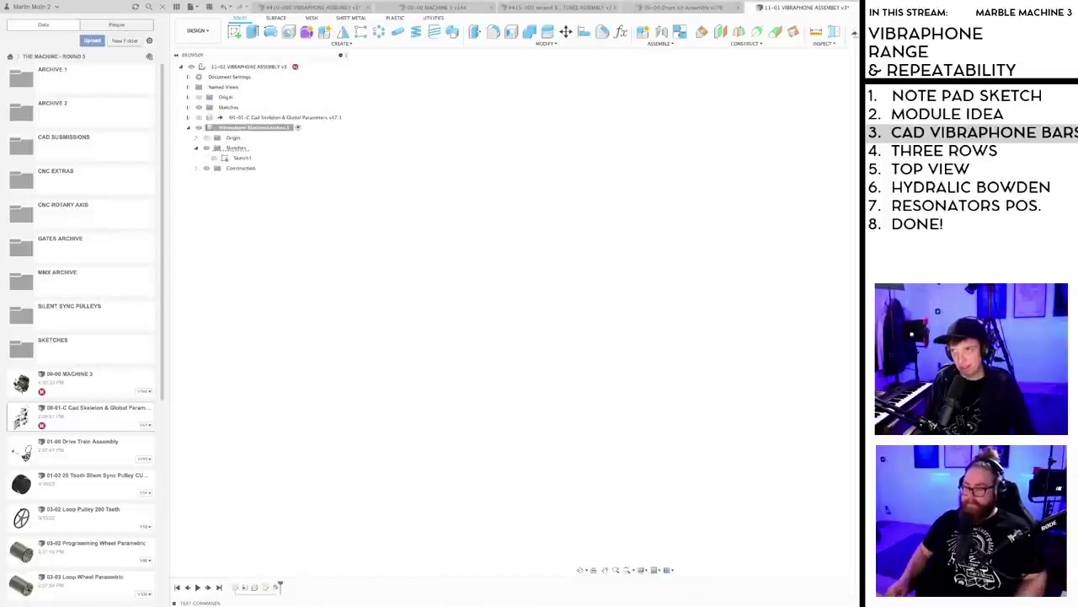
click(693, 10)
click(796, 9)
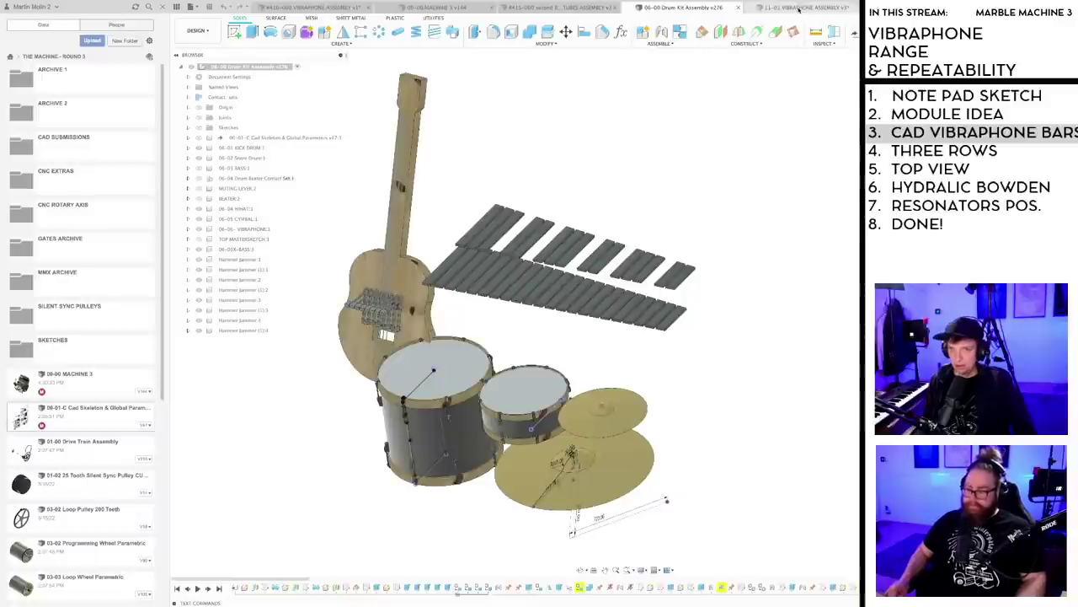
click(876, 8)
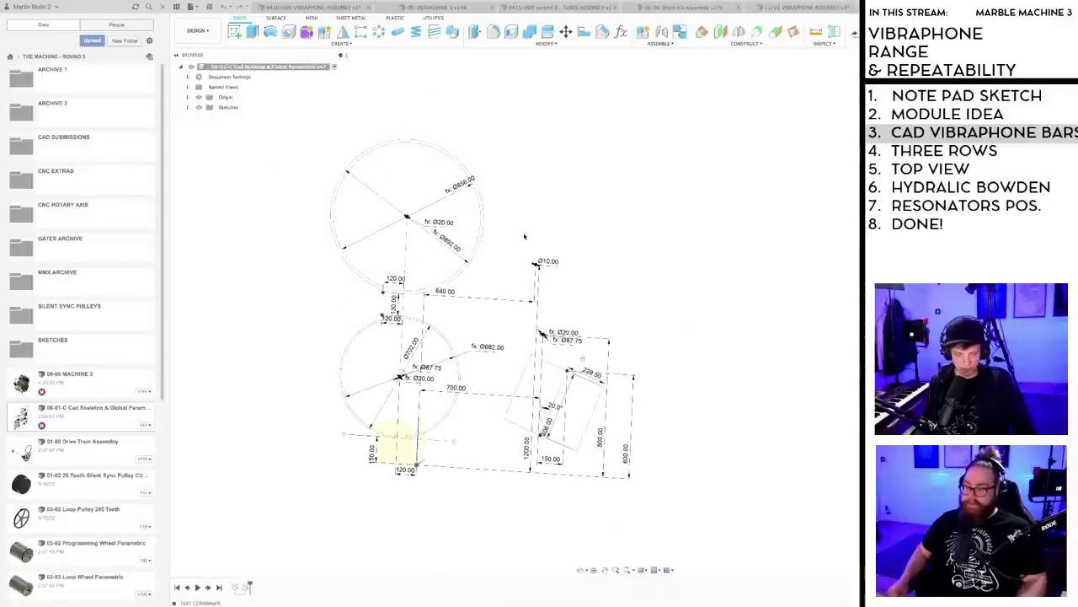
click(806, 6)
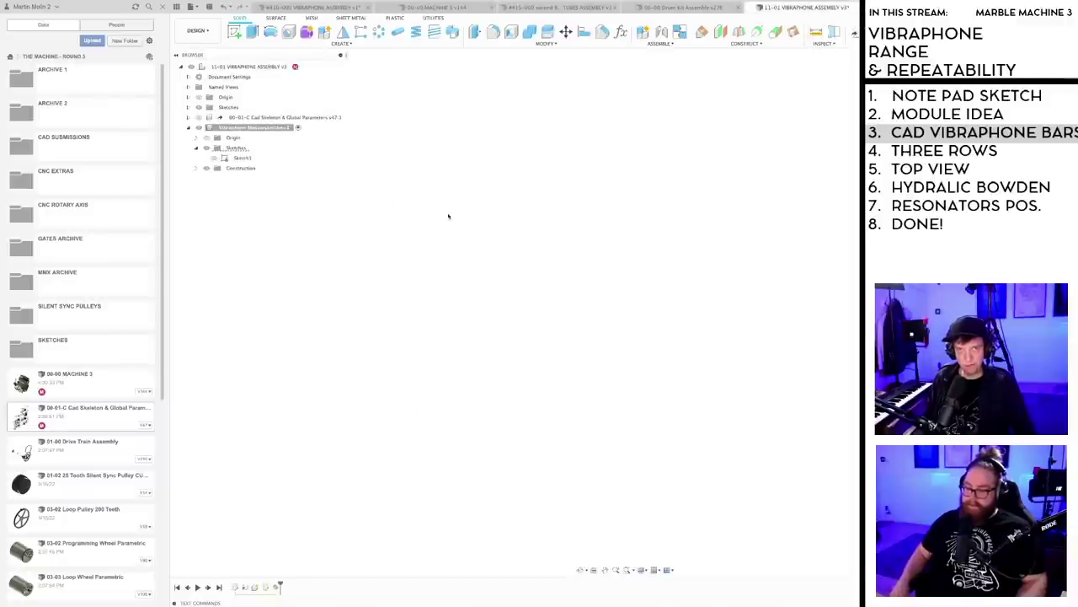
- Show Sketch1 and delete the existing angled construction plane from the design history
click(214, 157)
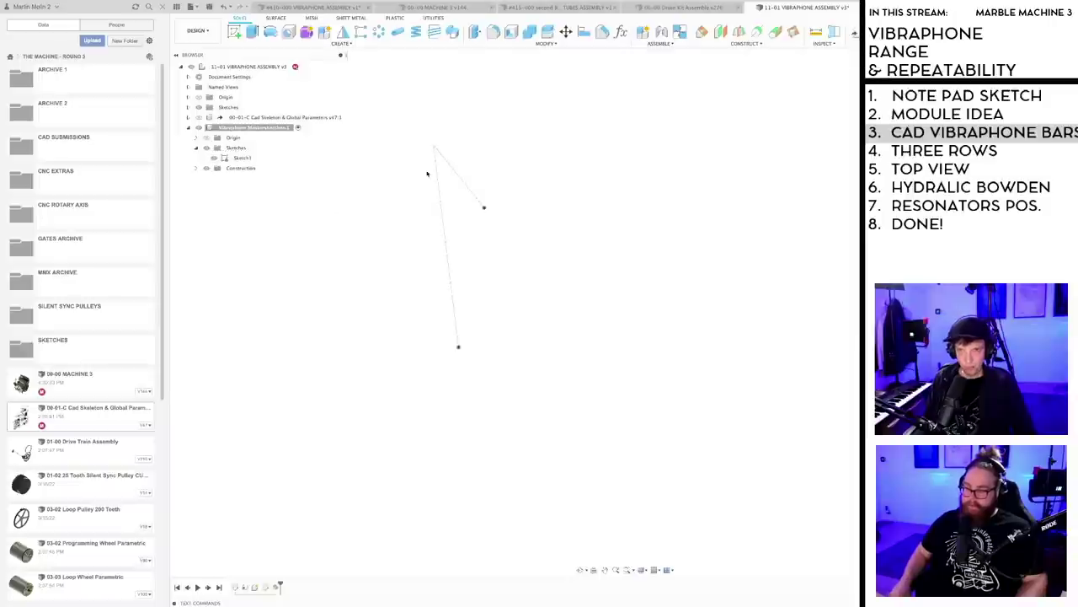
right_click(272, 592)
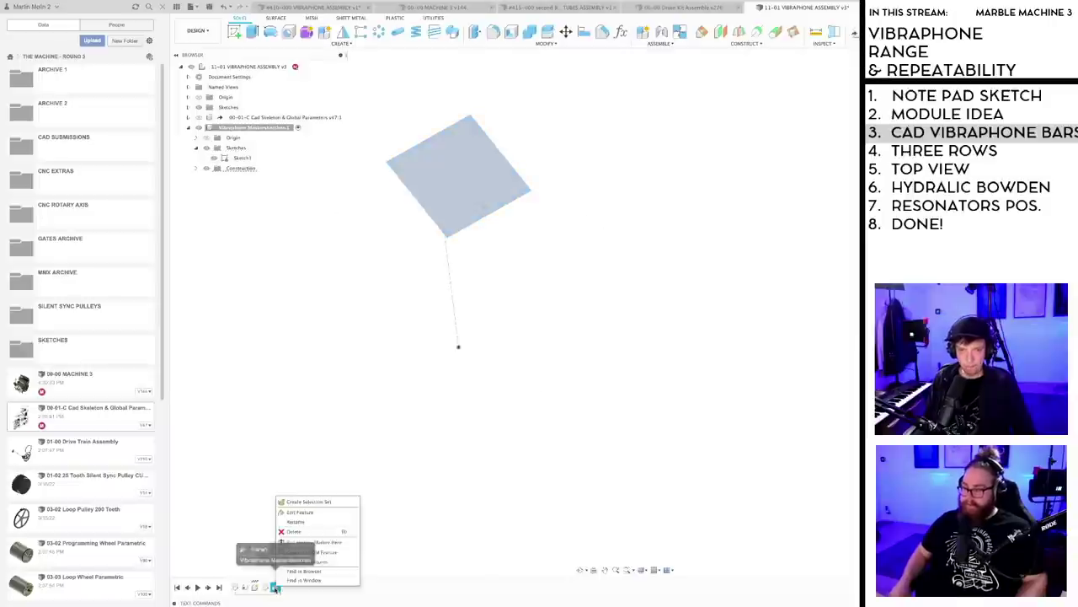
click(303, 542)
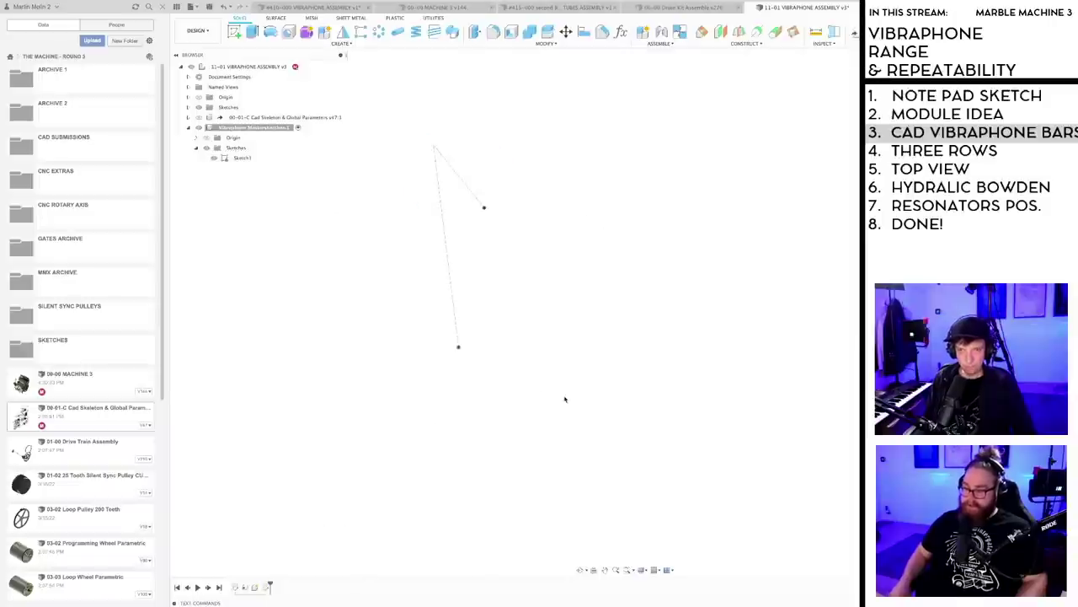
- Create a construction plane at 0 degrees along Sketch1's sloped line and start a new sketch on it
click(702, 31)
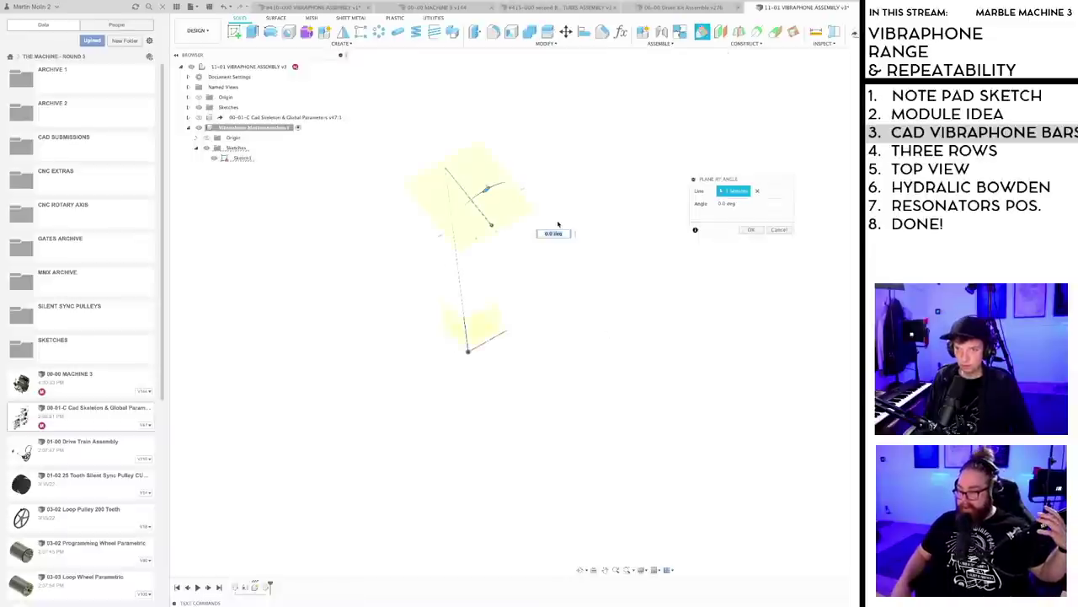
key(Return)
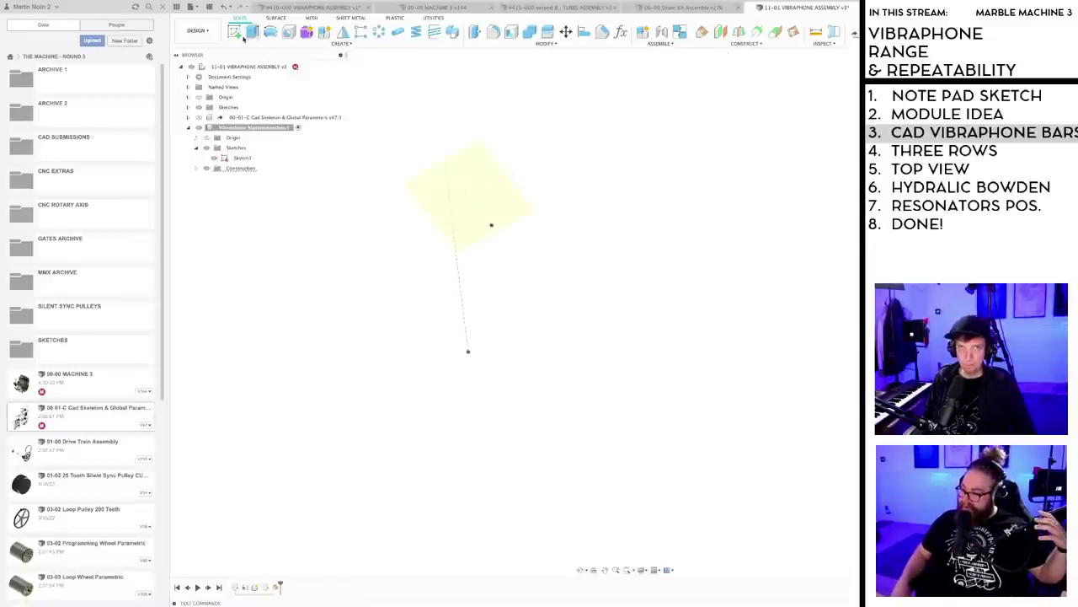
click(234, 31)
click(468, 196)
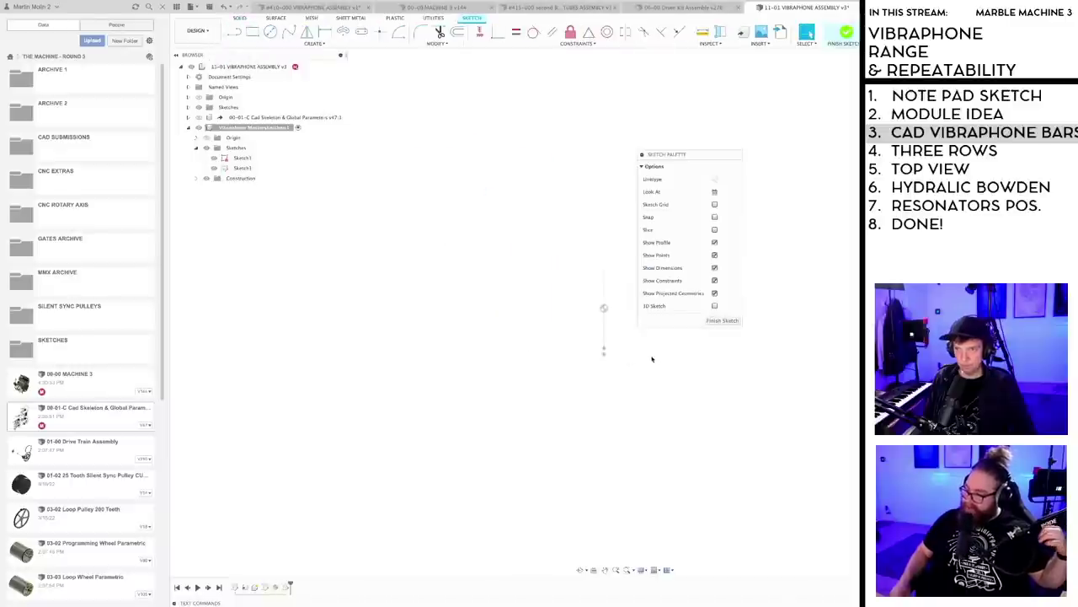
- Project the lower end point of Sketch1's sloped line into the new sketch with the projection link kept
scroll(653, 359, up, 1)
mouse_move(655, 362)
middle_down()
mouse_move(470, 368)
mouse_move(496, 351)
mouse_move(433, 399)
middle_up()
scroll(435, 401, up, 1)
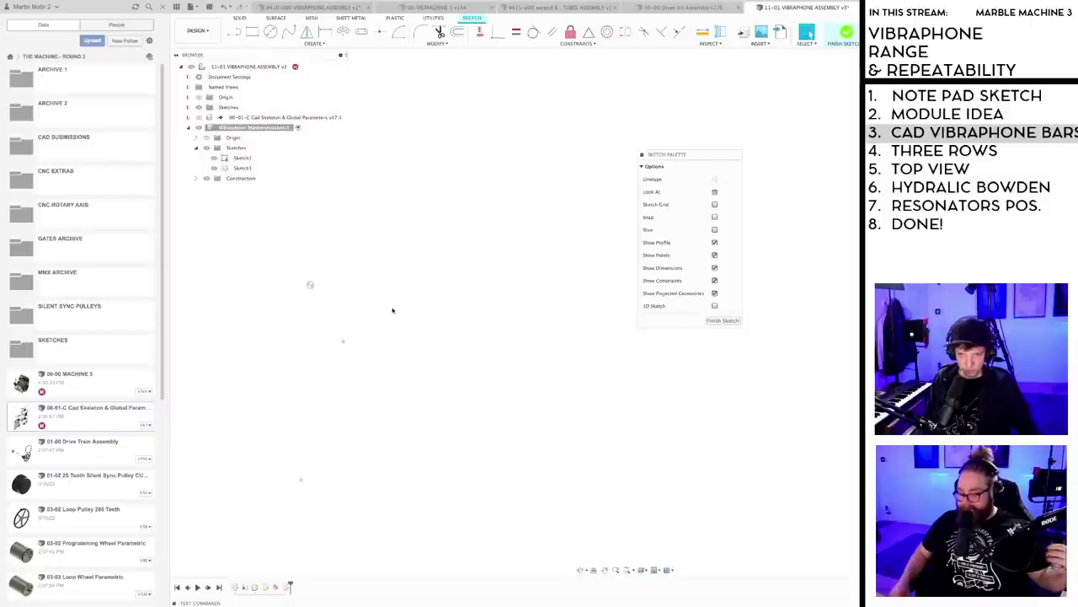
key(p)
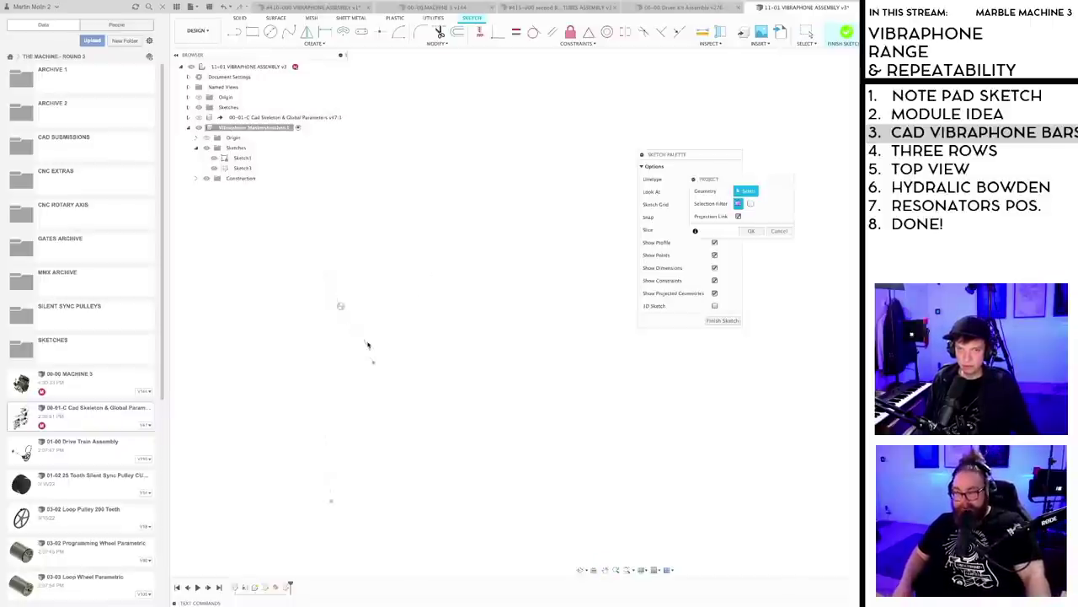
click(374, 364)
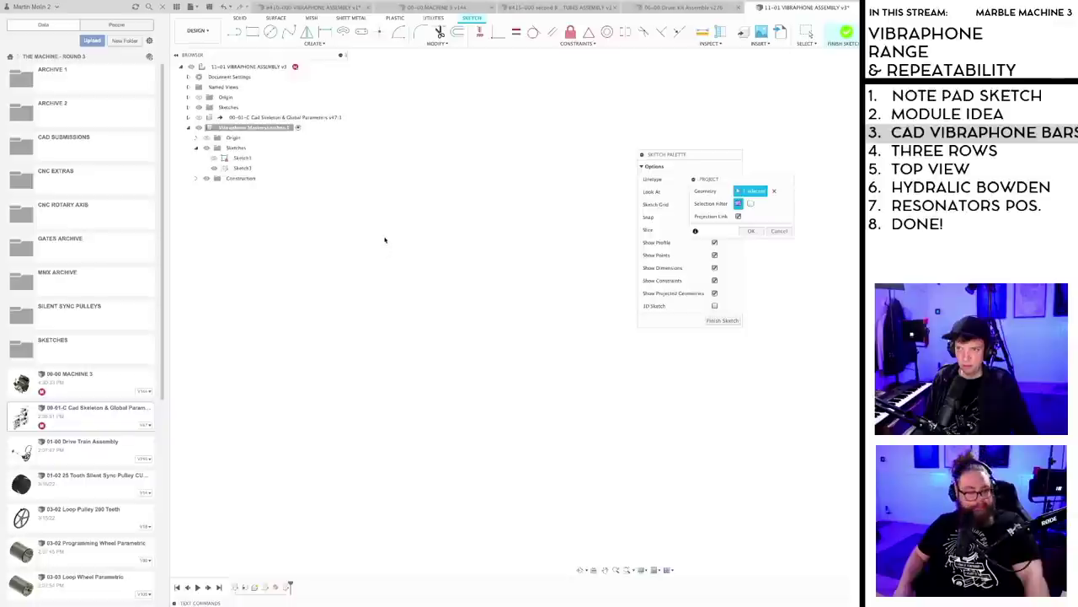
mouse_move(742, 174)
mouse_down()
mouse_move(371, 235)
mouse_move(388, 189)
mouse_move(439, 228)
mouse_up()
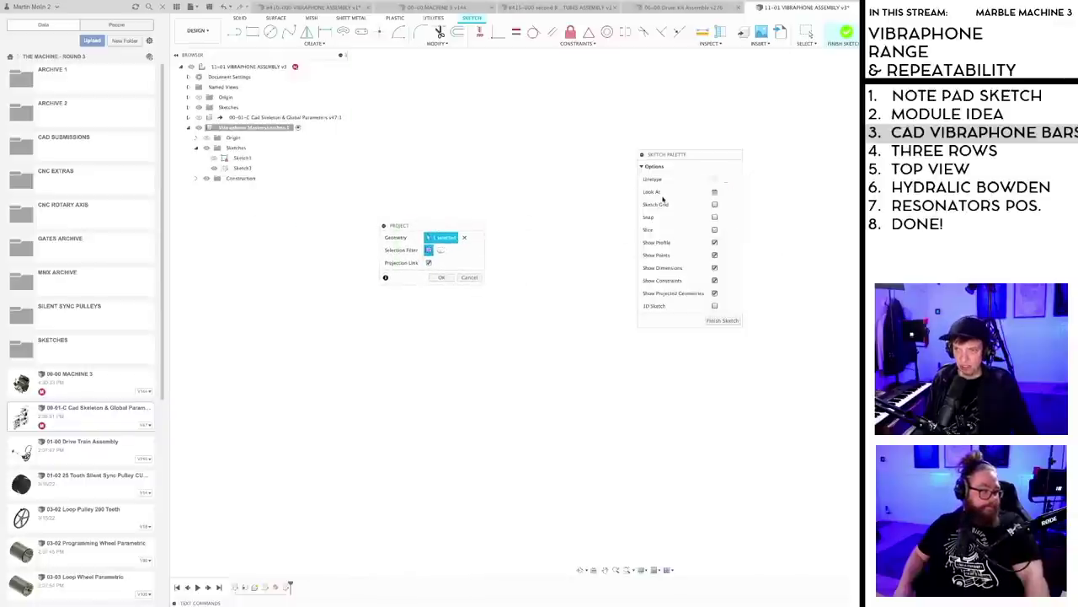
click(442, 277)
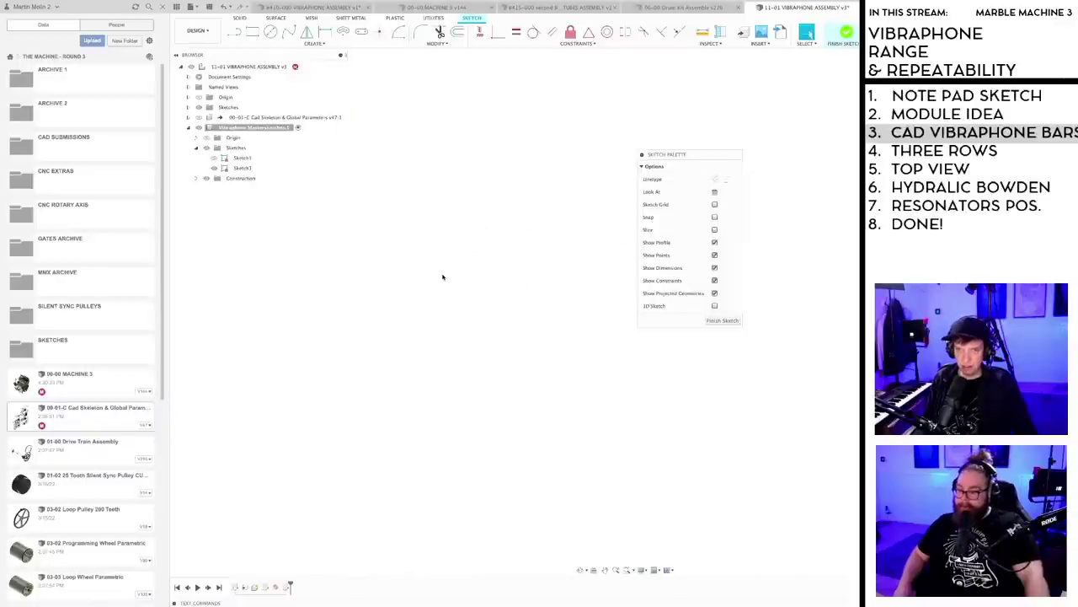
- Check the object visibility options and make Sketch1 visible again
click(642, 570)
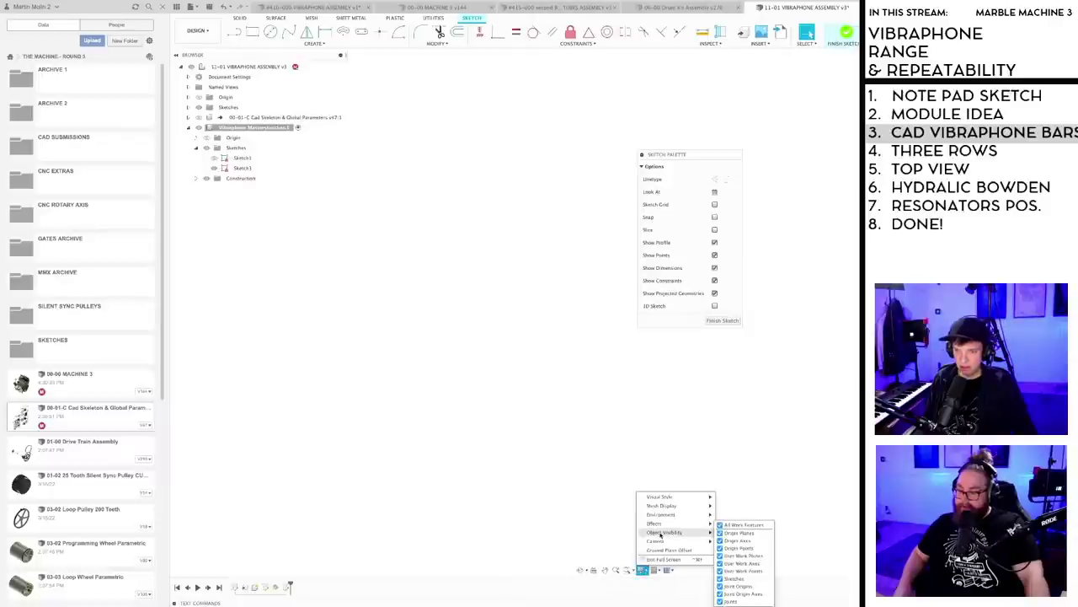
click(660, 450)
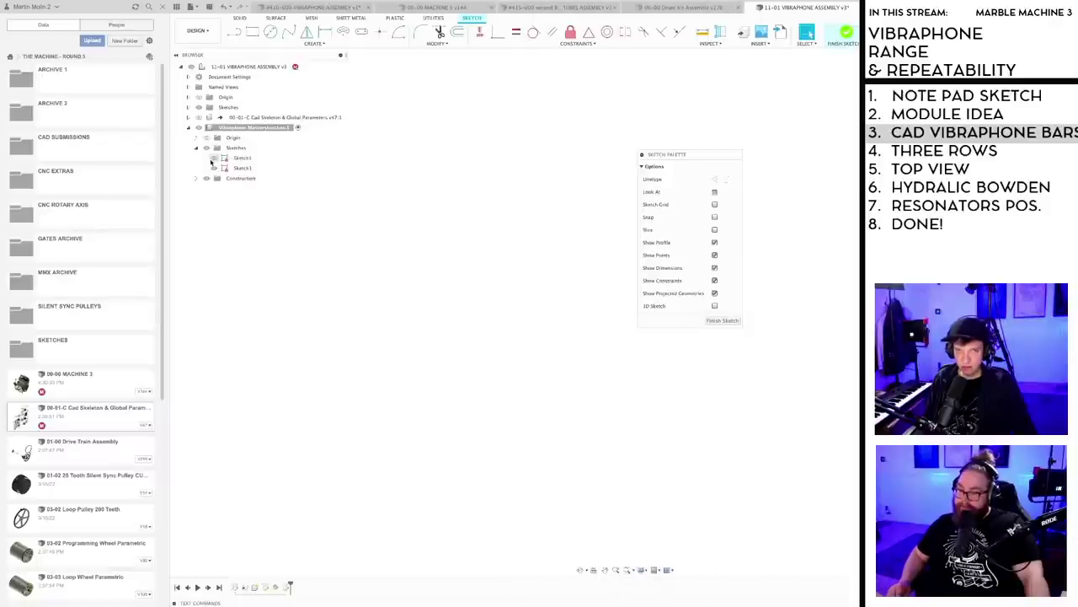
click(214, 158)
click(214, 168)
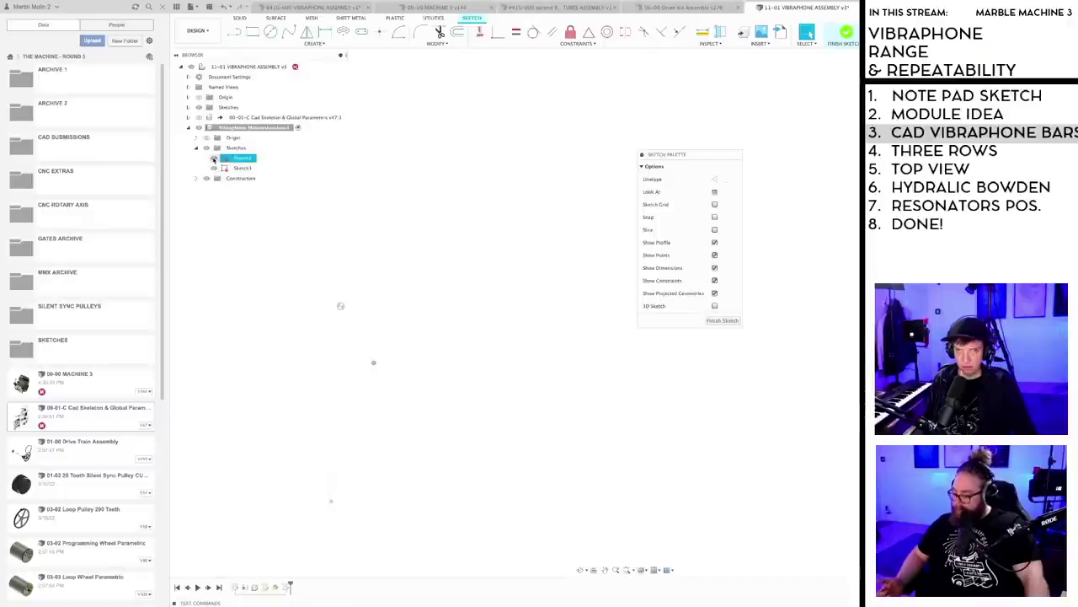
- Draw a horizontal sketch line starting from the projected point
key(l)
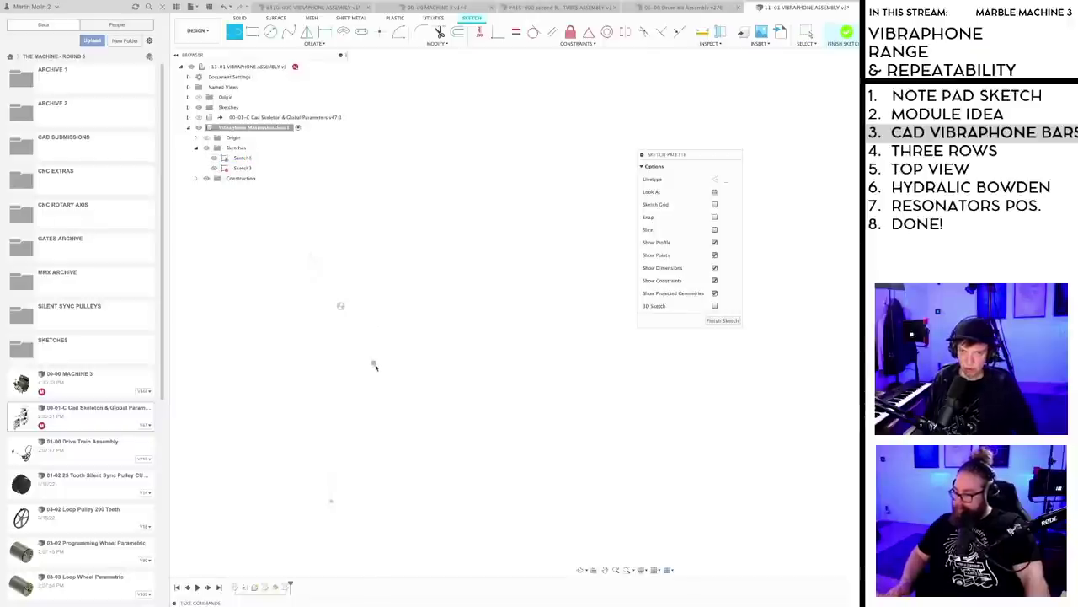
click(373, 364)
click(416, 343)
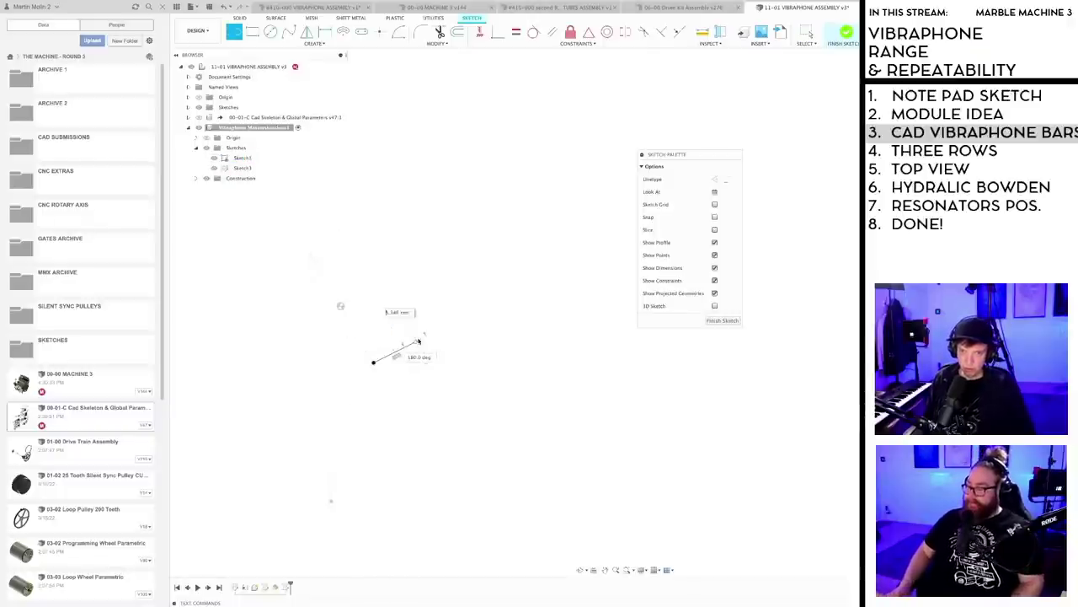
key(Escape)
- Examine the new line and its position relative to the projected point and the sketch origin
scroll(375, 329, up, 3)
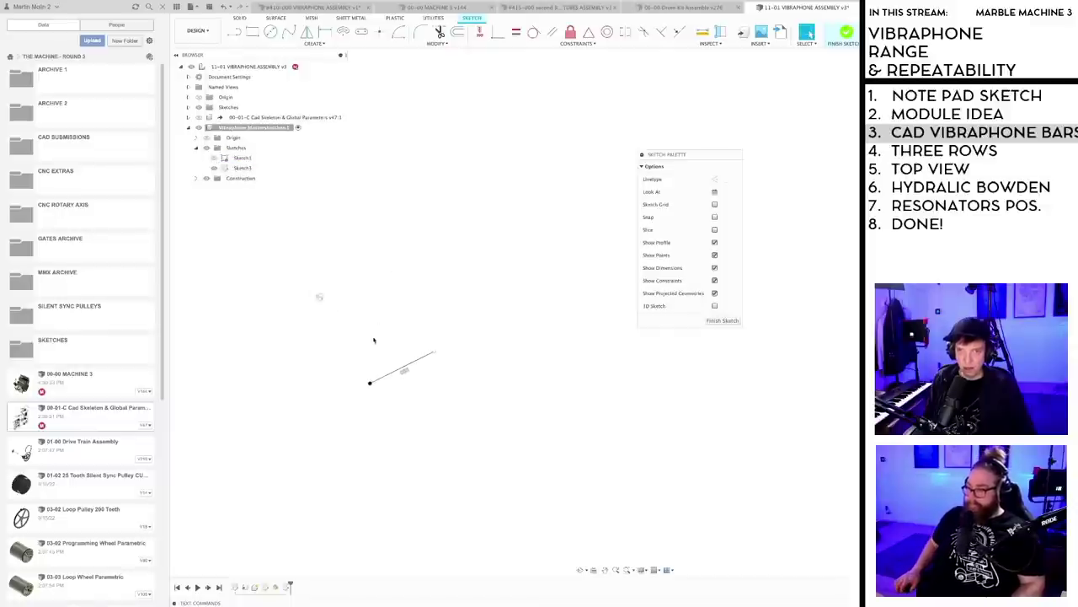
scroll(377, 347, down, 2)
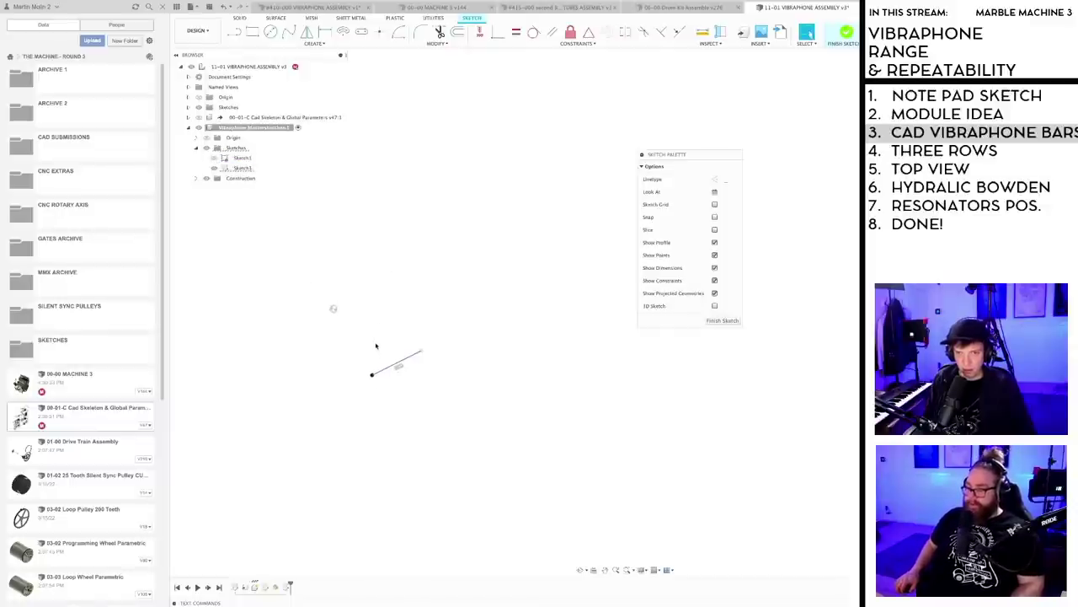
middle_drag(378, 346, 484, 280)
scroll(500, 304, up, 2)
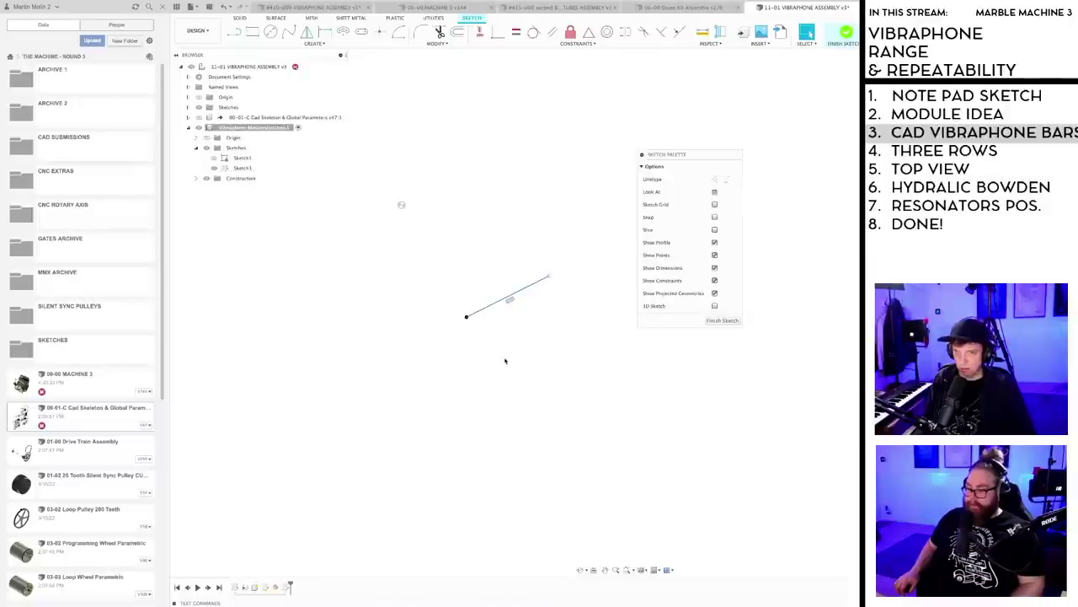
scroll(503, 360, down, 2)
middle_drag(476, 377, 397, 393)
scroll(397, 393, up, 5)
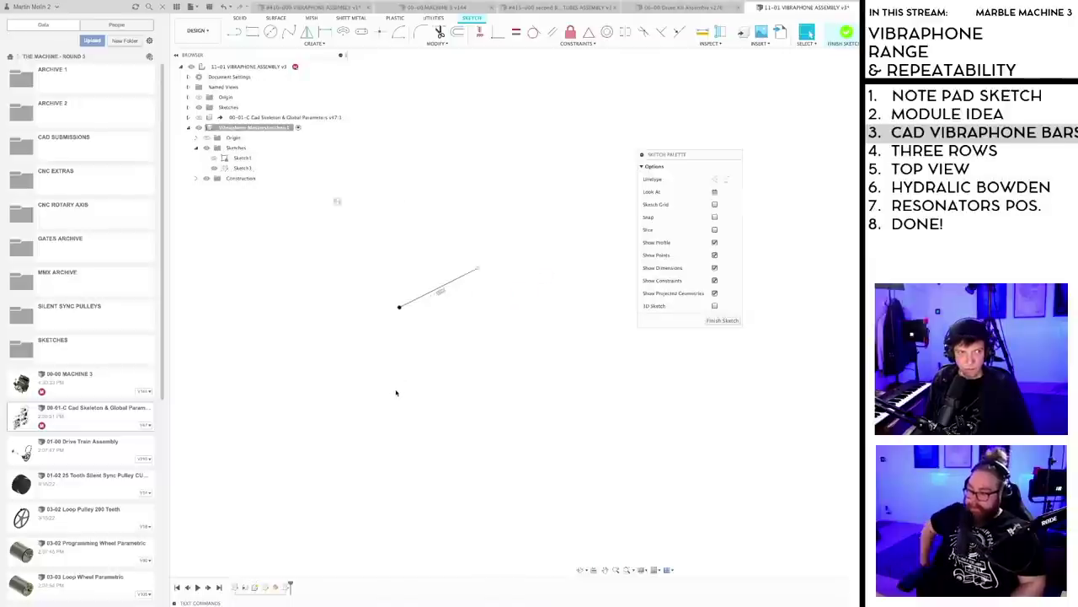
middle_drag(440, 338, 441, 411)
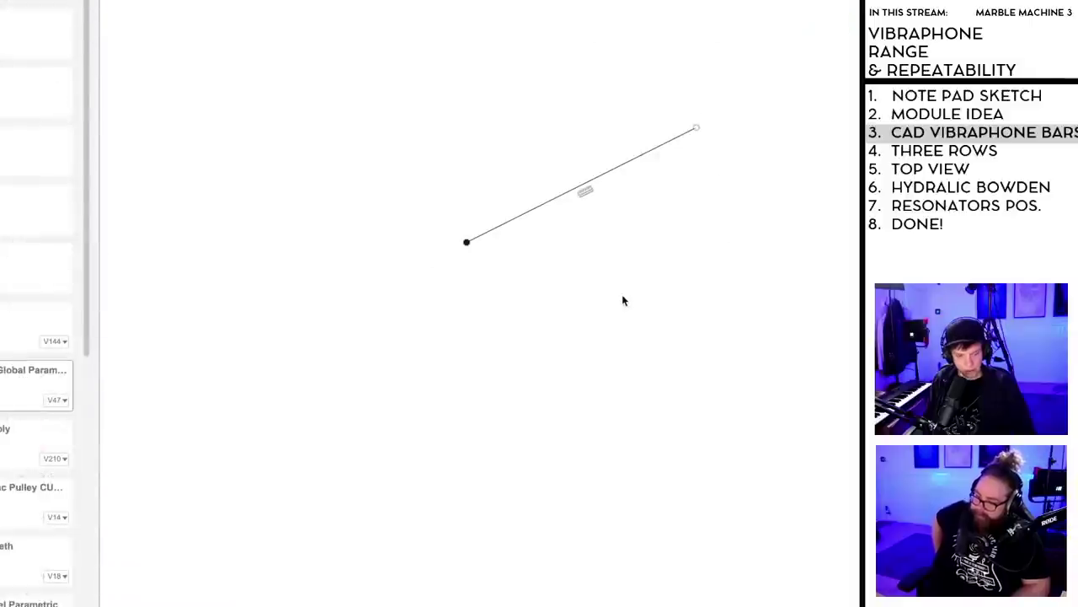
scroll(399, 460, down, 5)
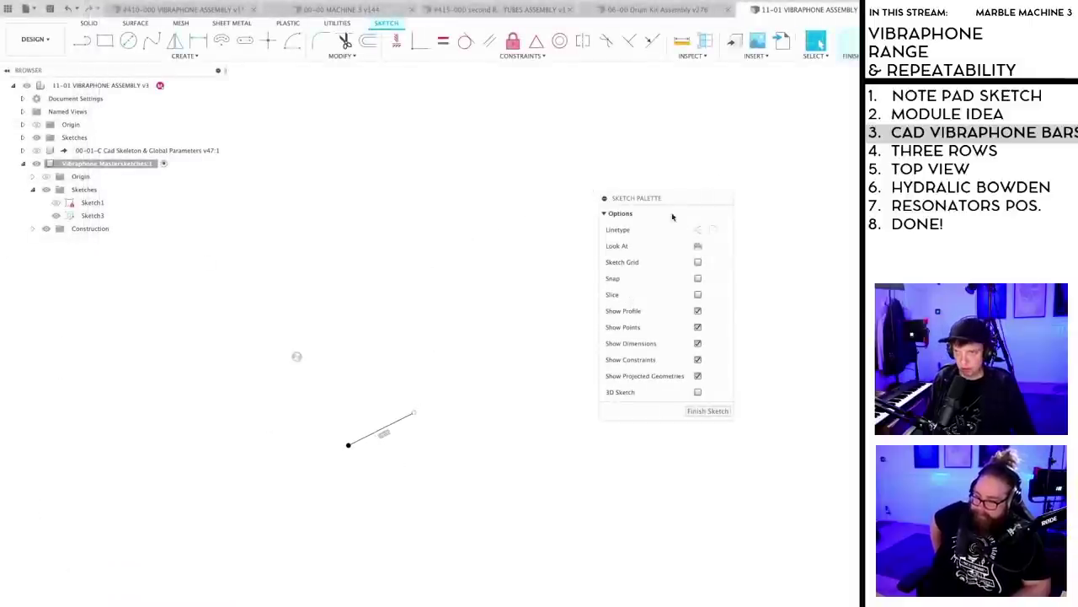
- Delete the horizontal line from the sketch
drag(675, 198, 700, 234)
scroll(413, 484, down, 3)
mouse_move(416, 480)
shift+middle_down()
mouse_move(378, 475)
mouse_move(413, 491)
mouse_move(390, 489)
shift+middle_up()
scroll(390, 462, up, 4)
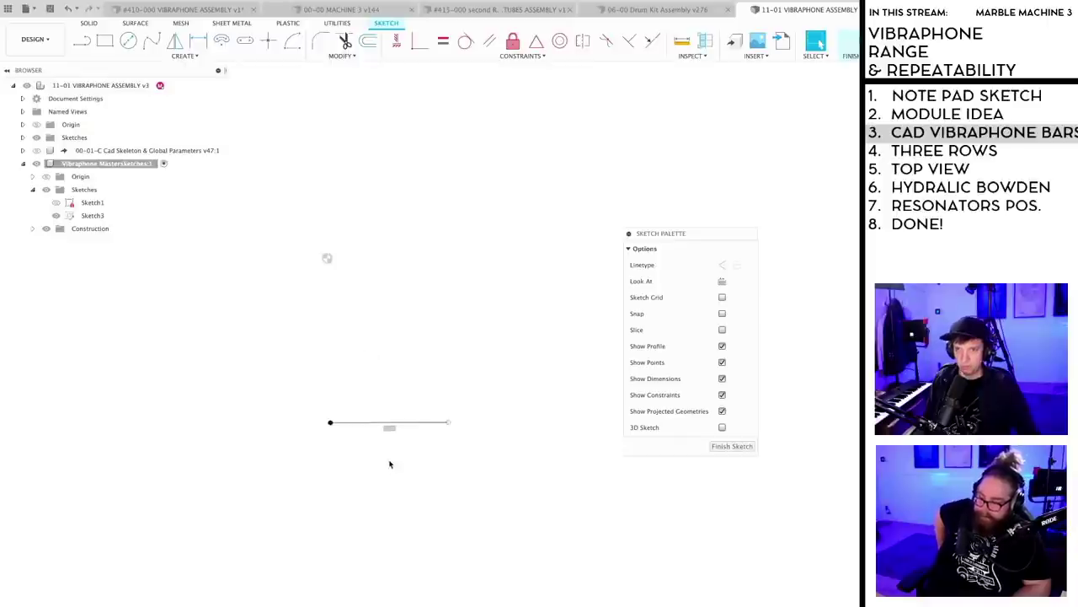
click(413, 424)
key(Delete)
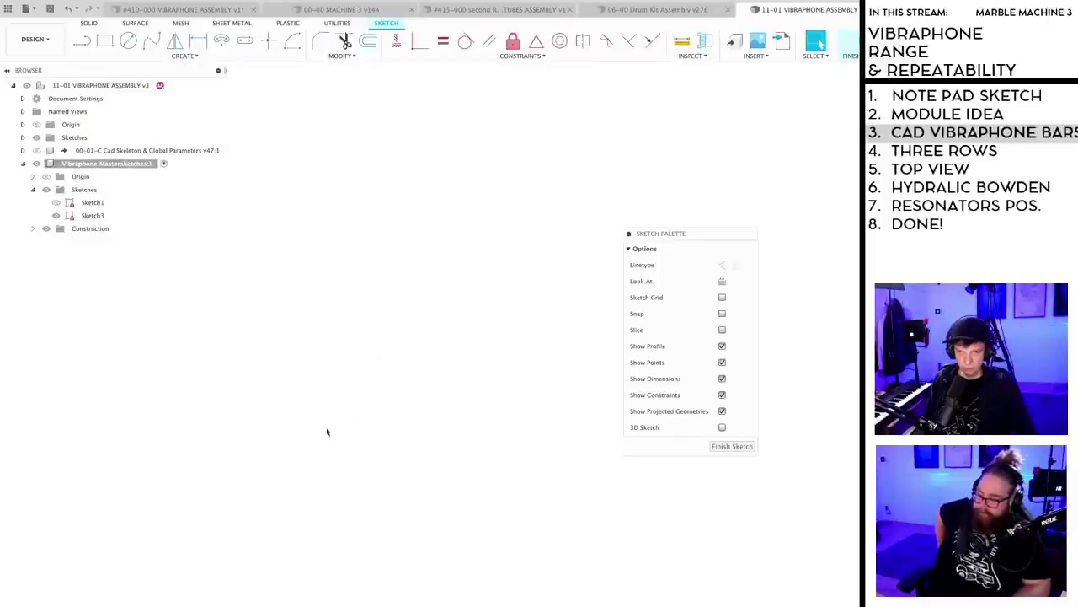
- Show Sketch1 and draw a two-point rectangle around the projected point, about 273 mm across its diagonal
click(56, 203)
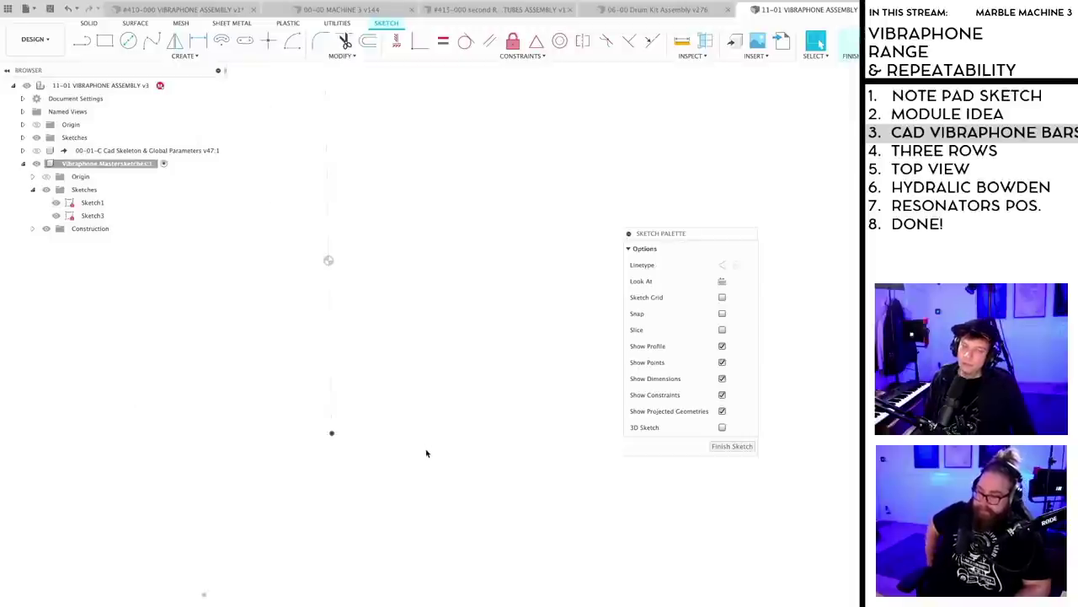
shift+middle_drag(426, 453, 442, 450)
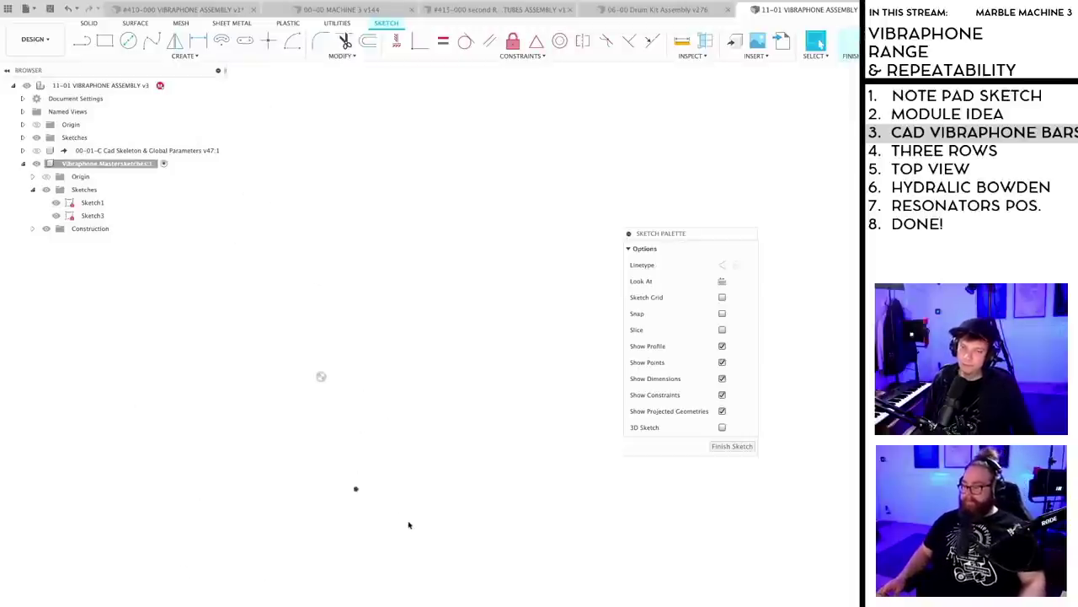
shift+middle_drag(409, 525, 389, 509)
mouse_move(348, 476)
middle_down()
mouse_move(451, 436)
mouse_move(423, 452)
middle_up()
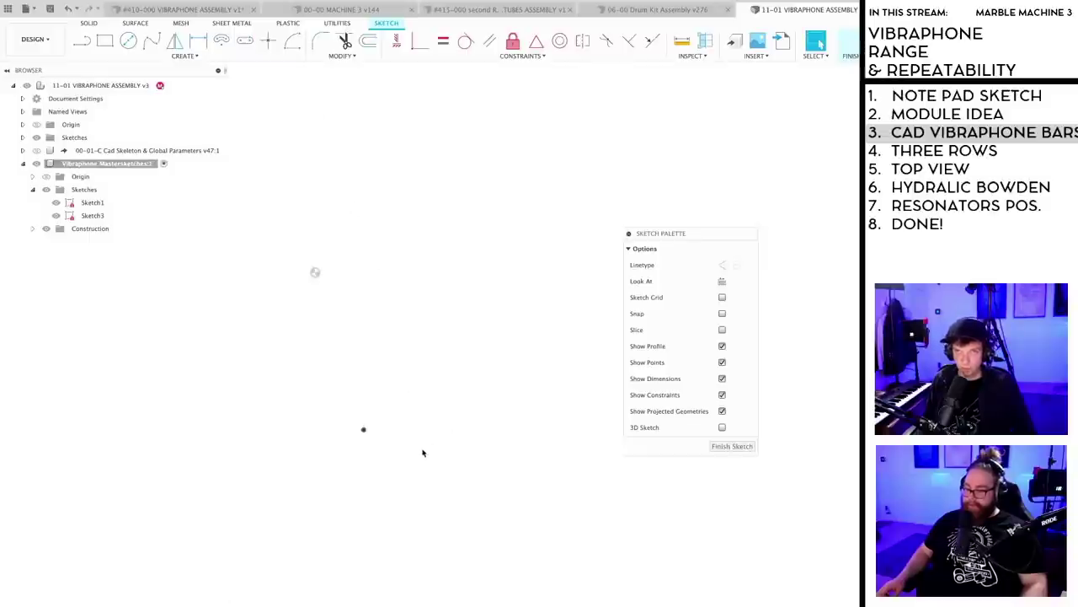
click(104, 40)
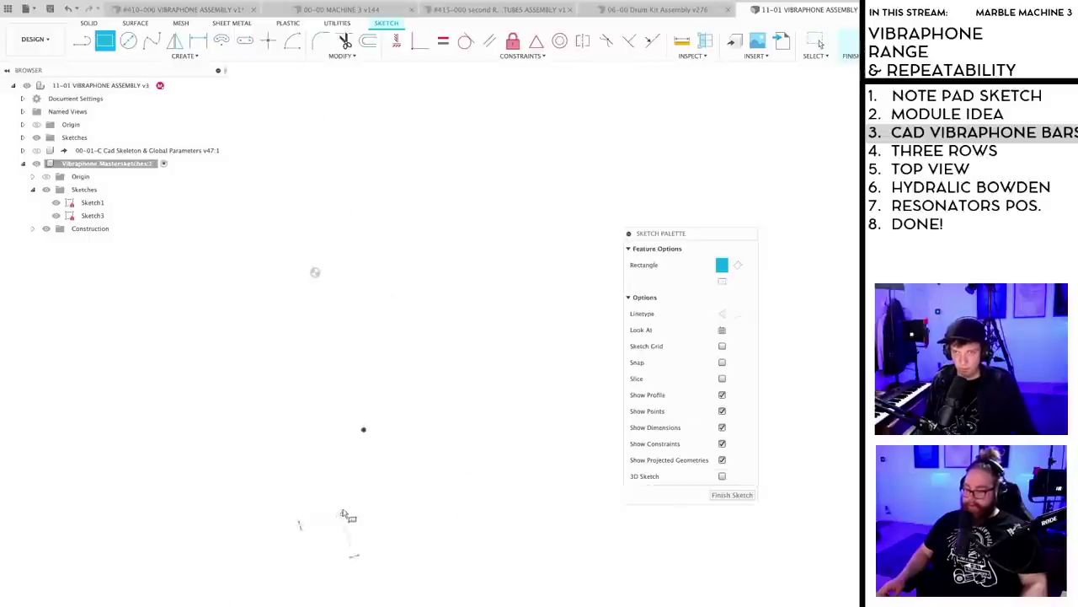
click(363, 429)
key(Escape)
scroll(439, 486, up, 3)
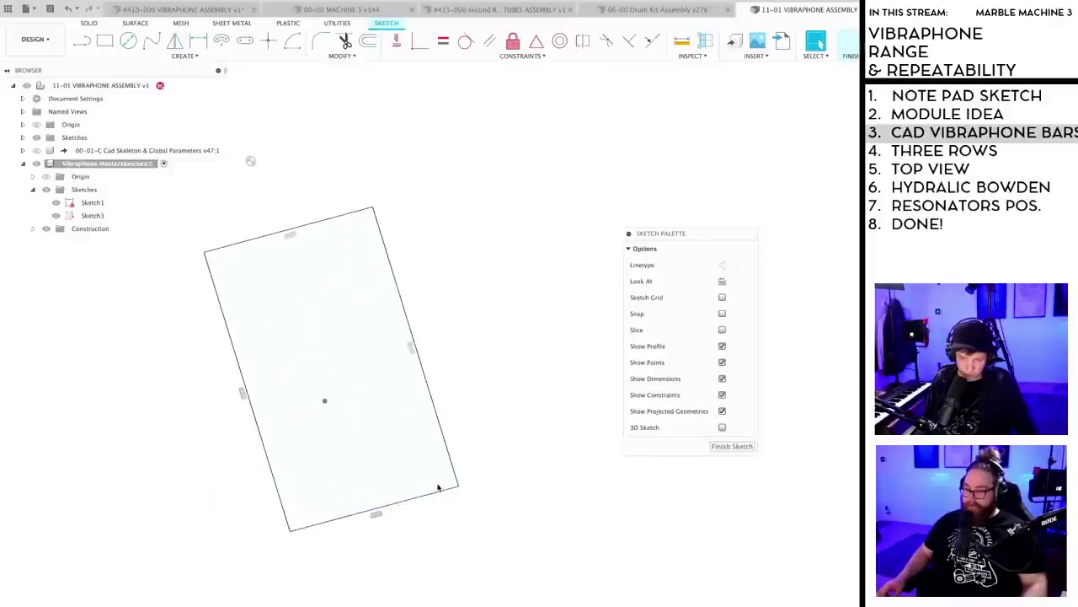
key(l)
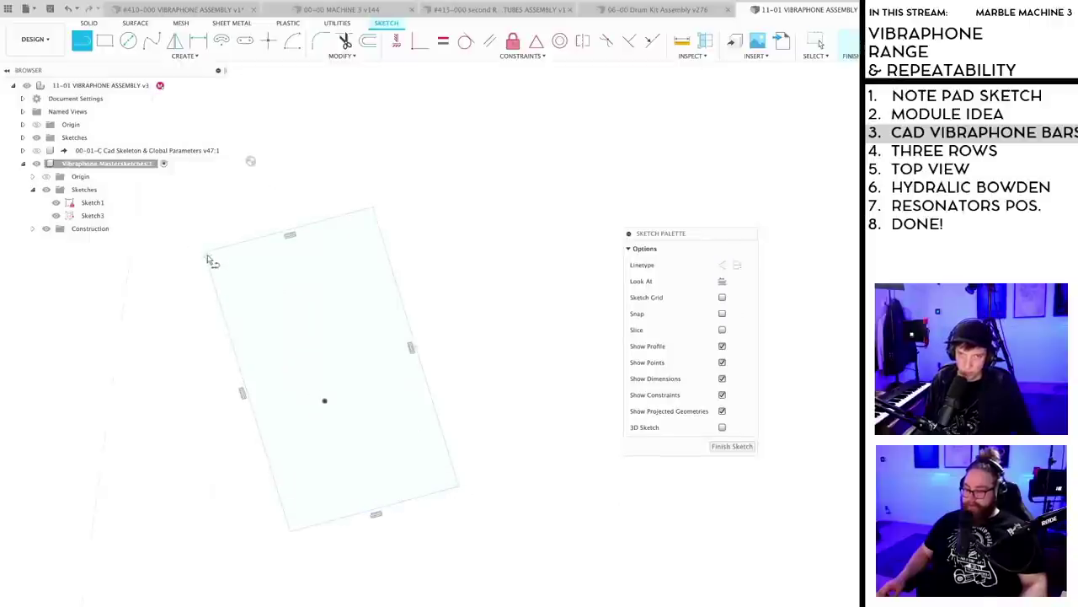
click(205, 257)
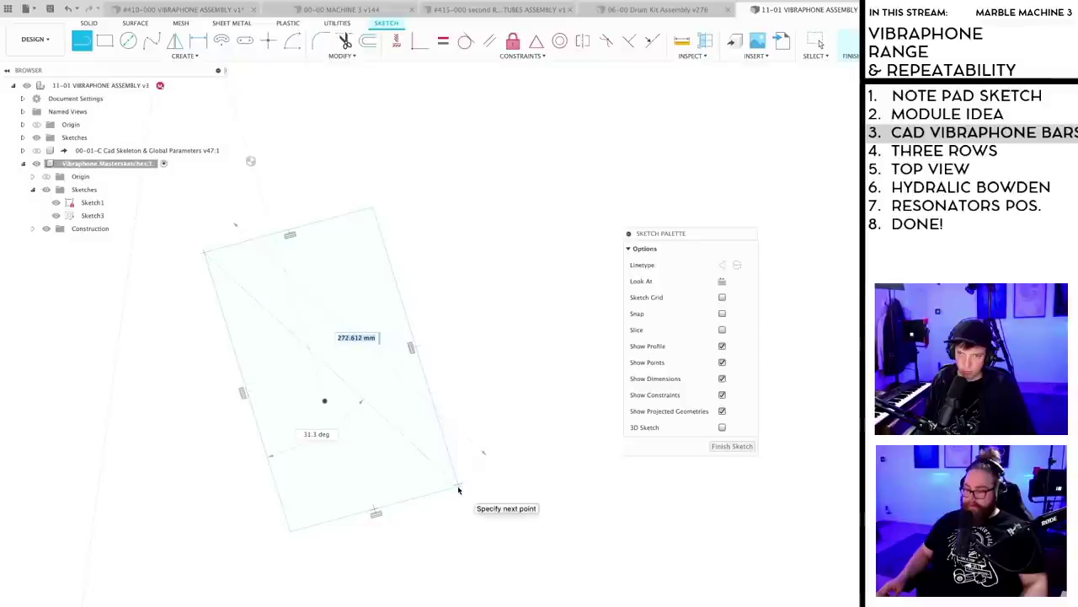
scroll(472, 487, up, 3)
key(Escape)
- Draw a diagonal line between two opposite corners of the rectangle
scroll(429, 484, down, 3)
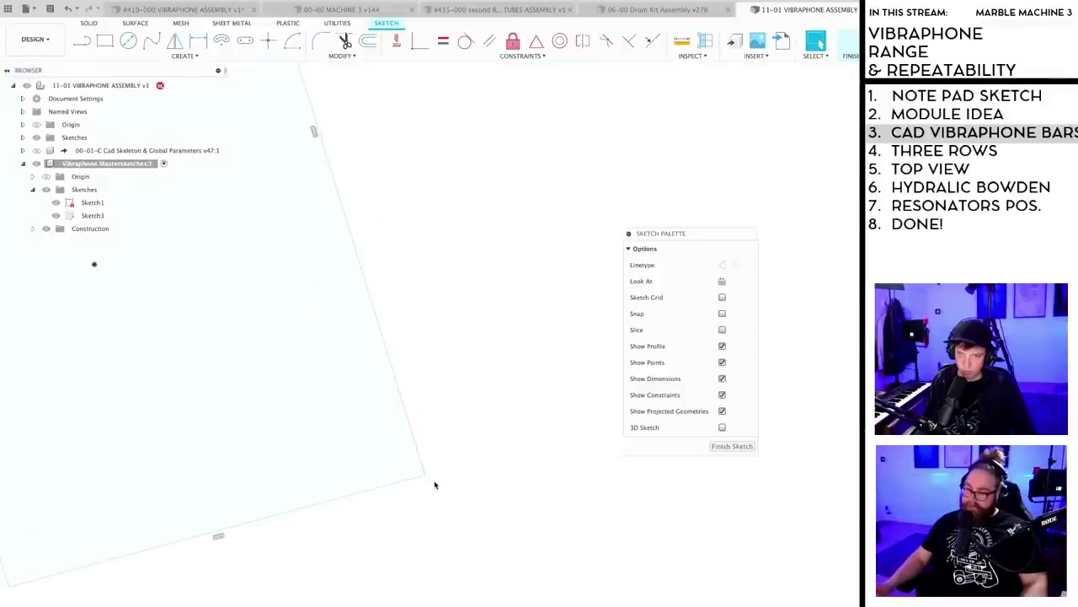
scroll(449, 488, down, 1)
scroll(472, 487, down, 1)
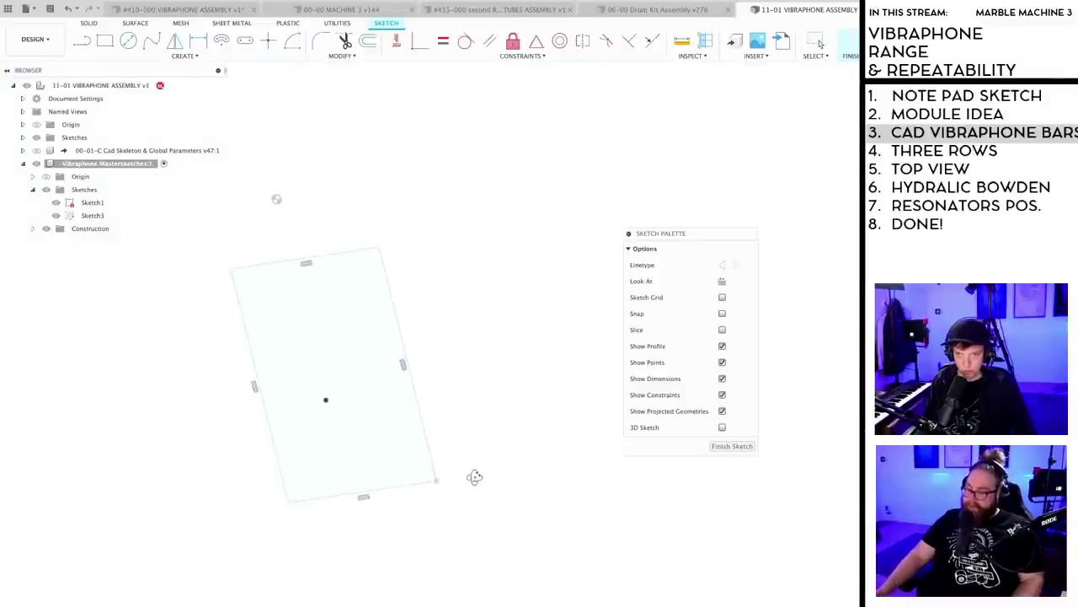
key(l)
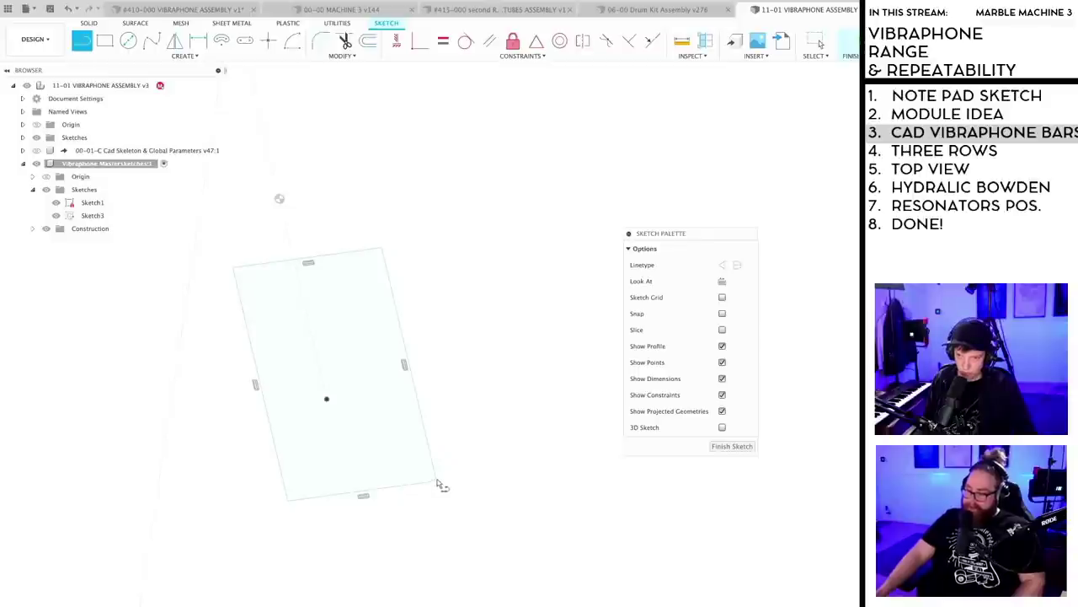
click(437, 481)
click(235, 268)
key(Escape)
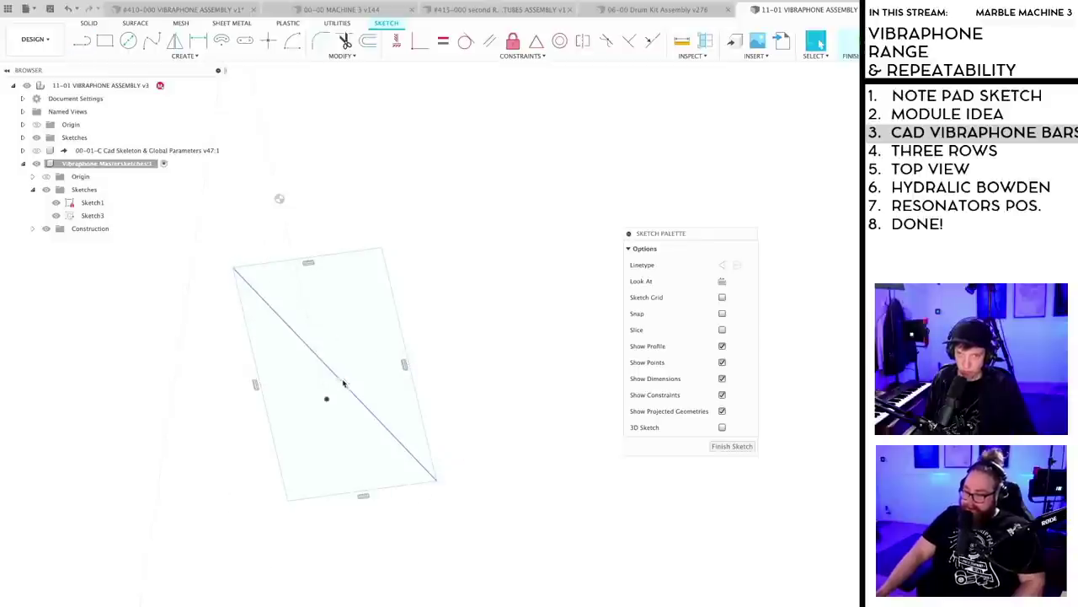
- Place a sketch point at the midpoint of the rectangle's diagonal line
click(268, 42)
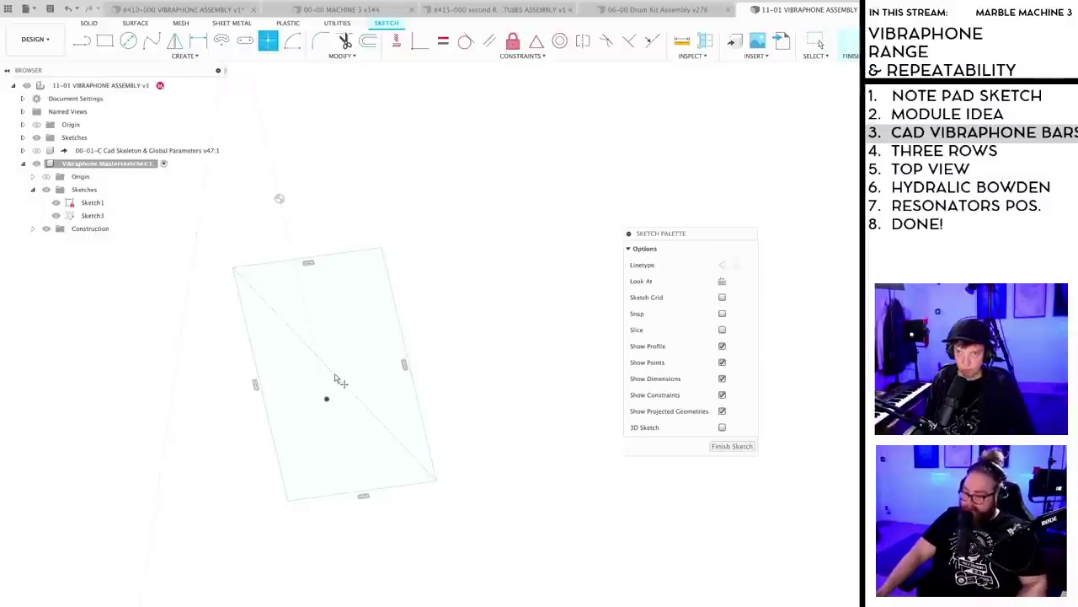
scroll(341, 394, up, 4)
key(Escape)
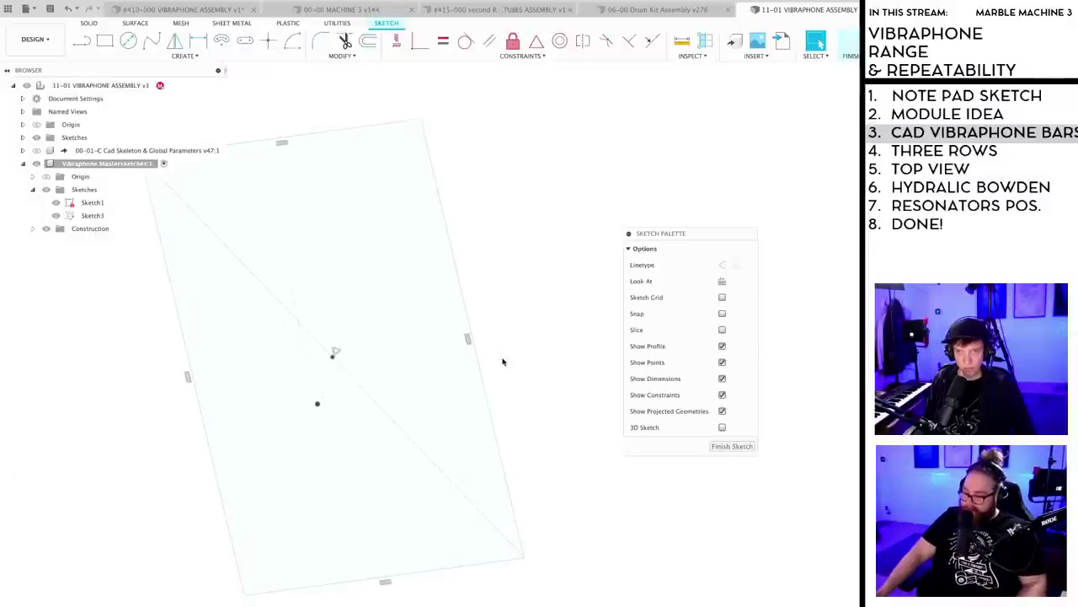
- Save the vibraphone assembly with the version description "User Saved"
scroll(504, 362, down, 3)
middle_drag(513, 361, 495, 390)
key(super+s)
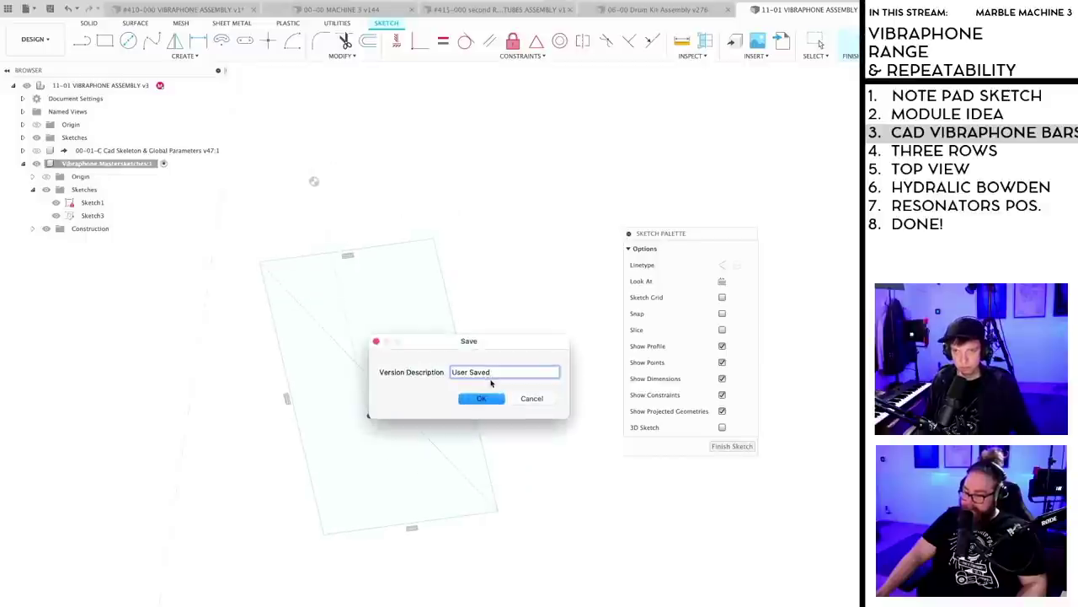
key(Return)
mouse_move(428, 399)
shift+middle_down()
mouse_move(525, 375)
mouse_move(422, 379)
shift+middle_up()
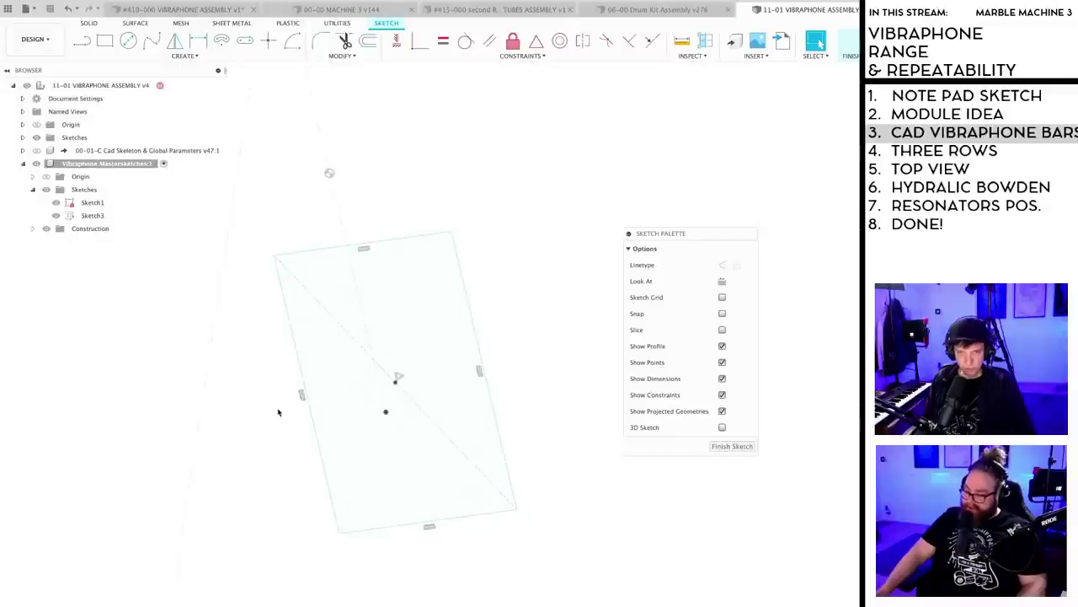
- Switch to the design requirements document in Firefox and add the line "Decision Matrix for decision making" below the piano pattern question
key(super+Tab)
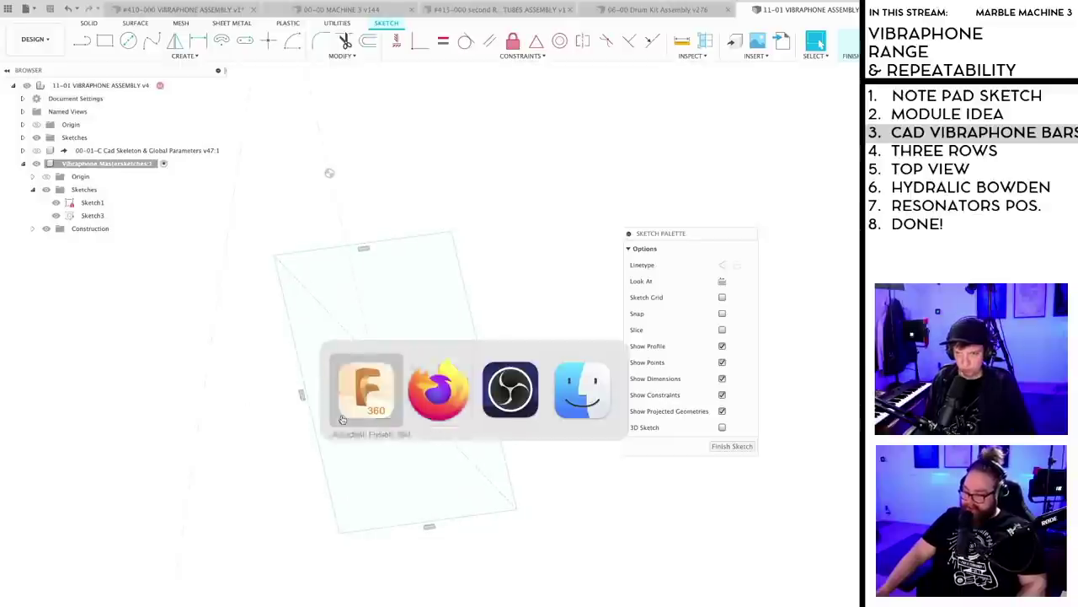
click(438, 388)
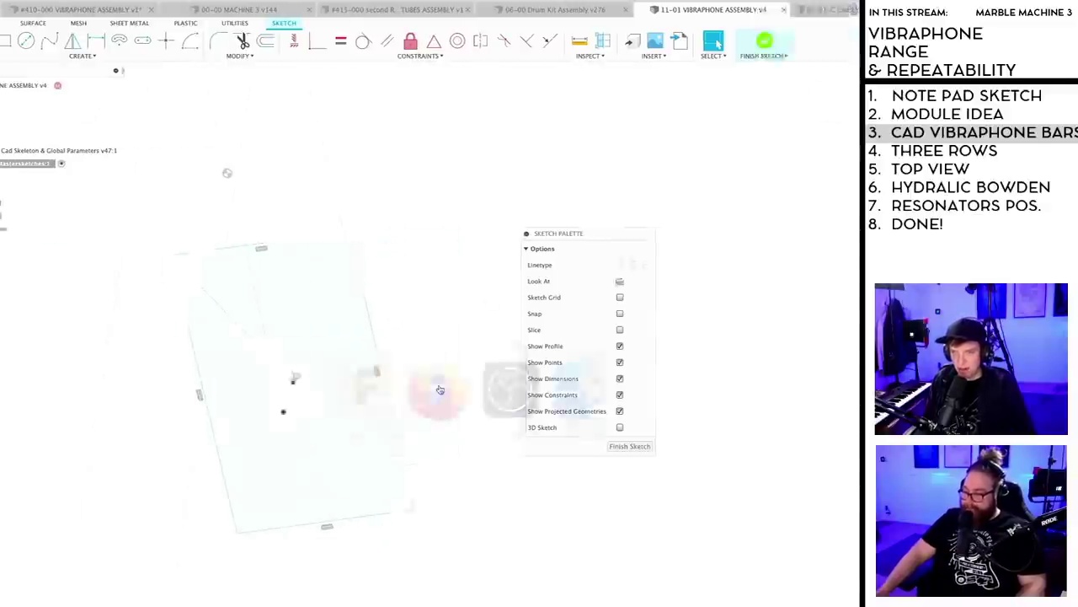
scroll(420, 530, down, 2)
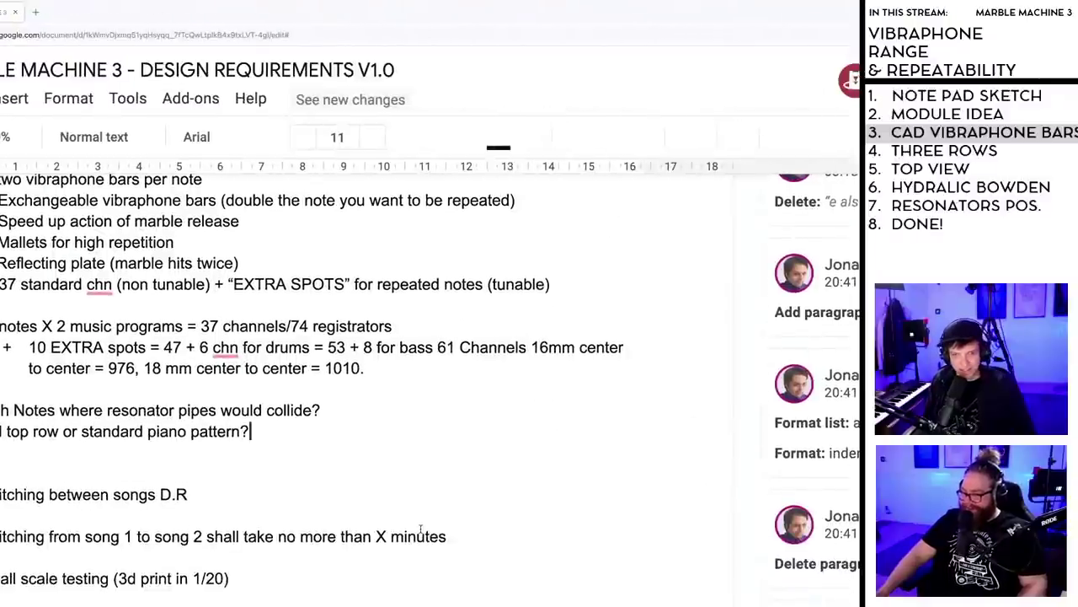
scroll(396, 506, down, 1)
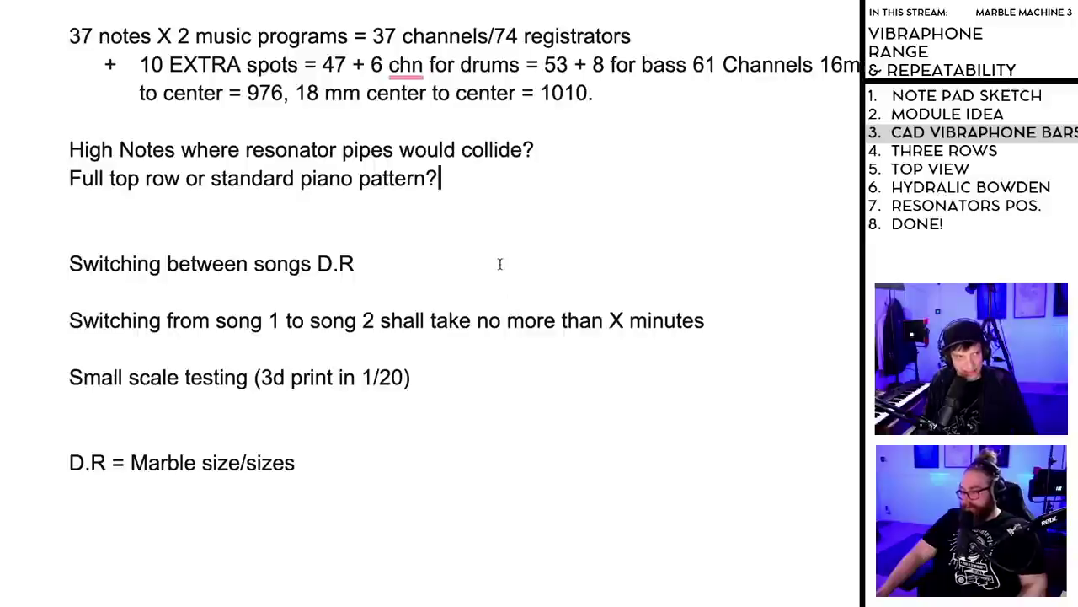
key(Return)
key(Return)
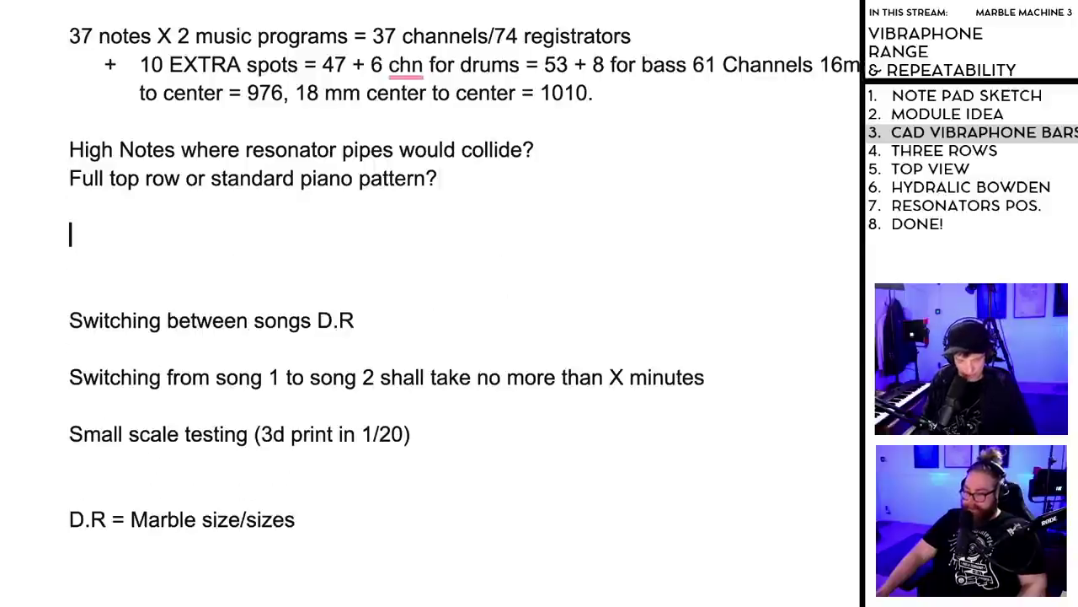
text(Decision Matrix)
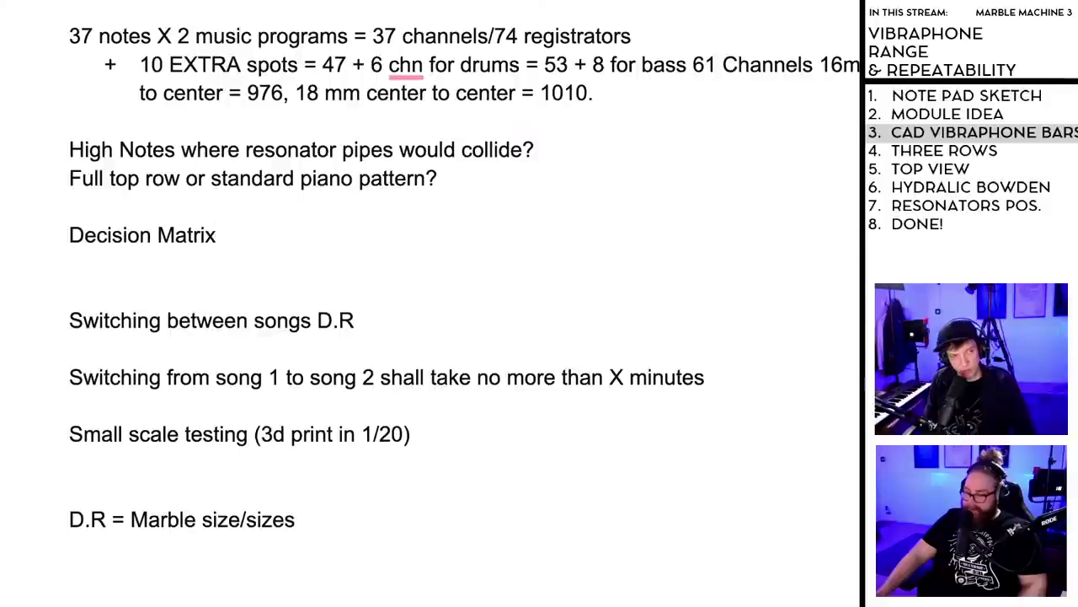
text( for)
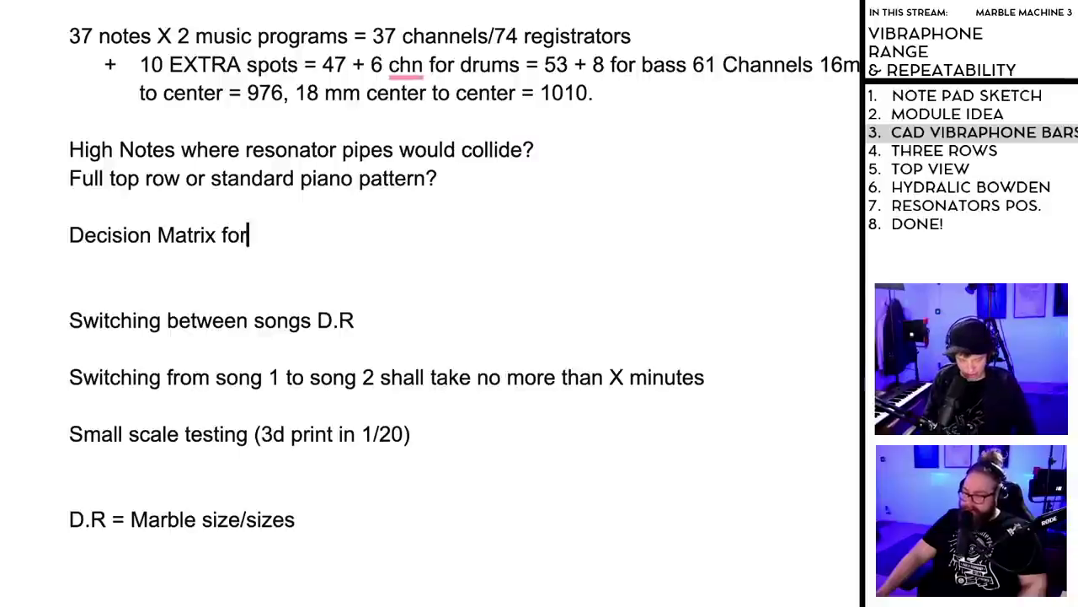
text( decision making)
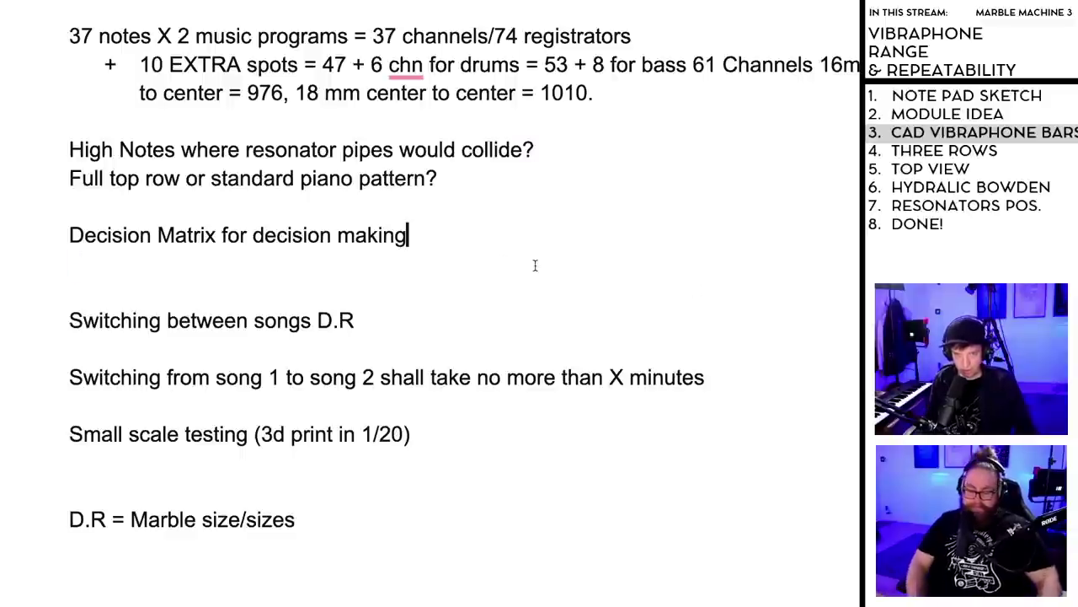
key(Down)
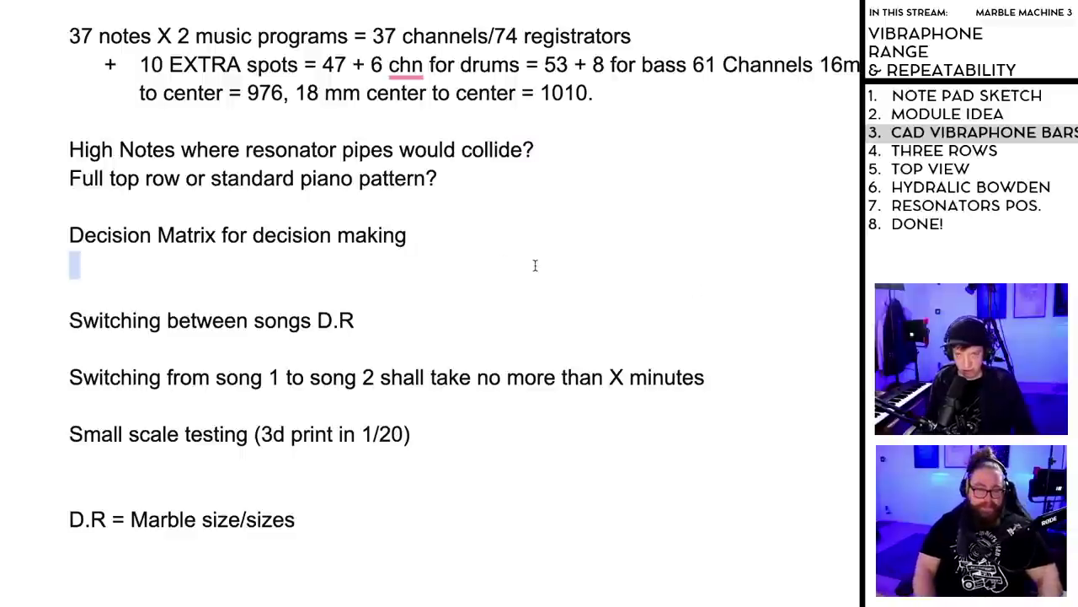
key(Up)
- Return to Fusion 360 and make the diagonal's midpoint coincident with the projected point to centre the rectangle
key(super+Tab)
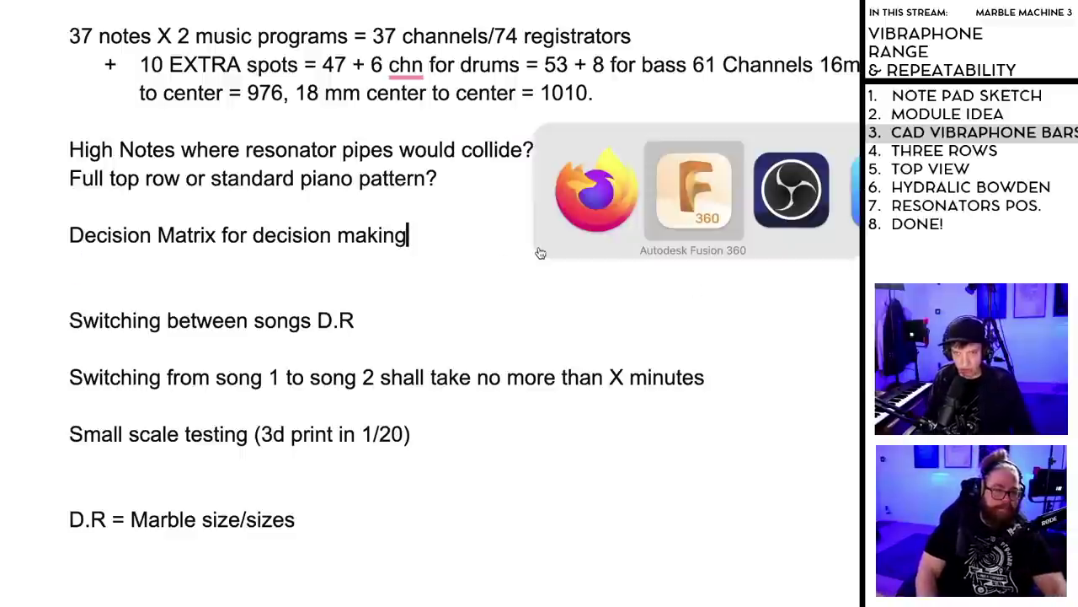
scroll(814, 232, down, 3)
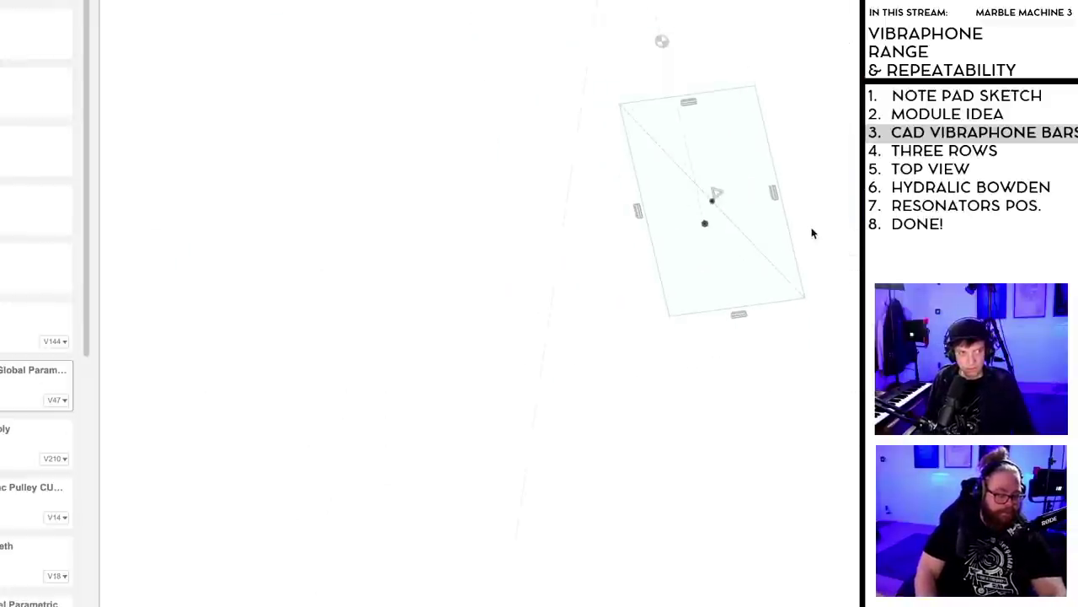
middle_drag(828, 214, 714, 336)
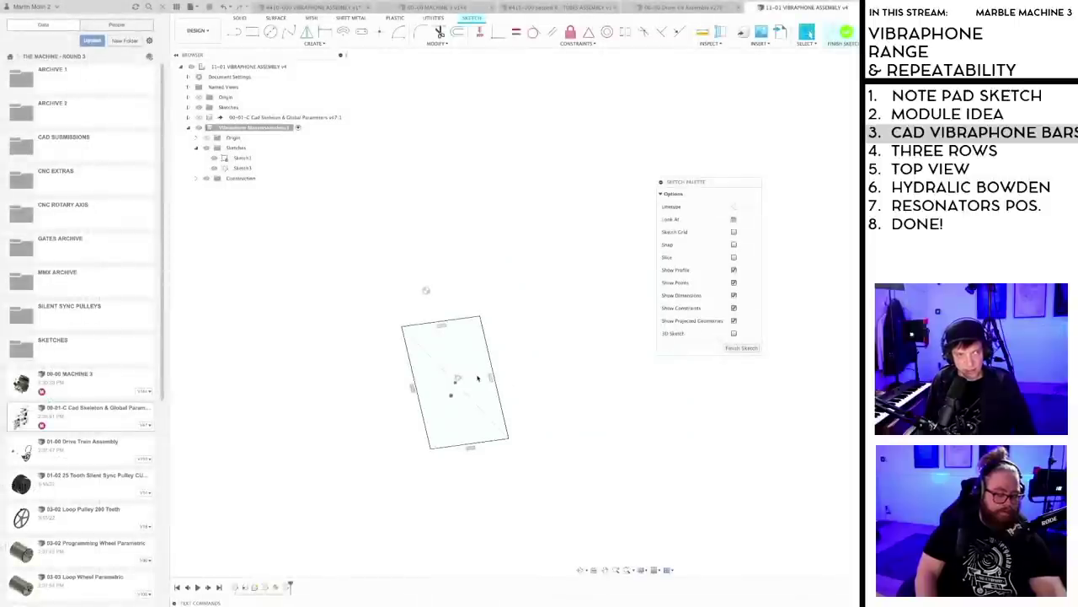
scroll(480, 378, up, 2)
middle_drag(532, 365, 569, 304)
scroll(481, 324, up, 2)
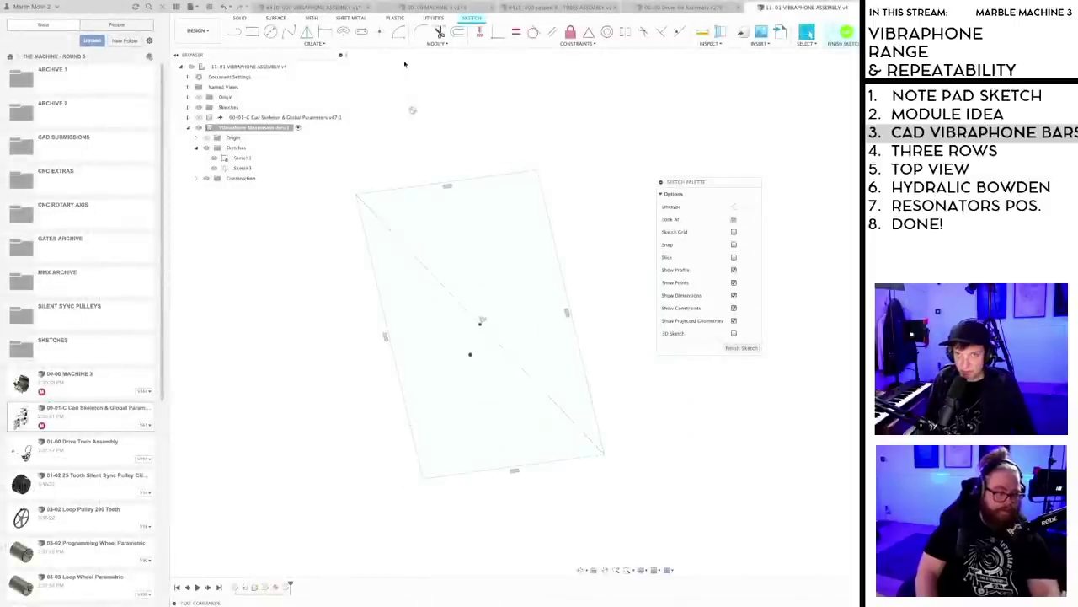
click(497, 35)
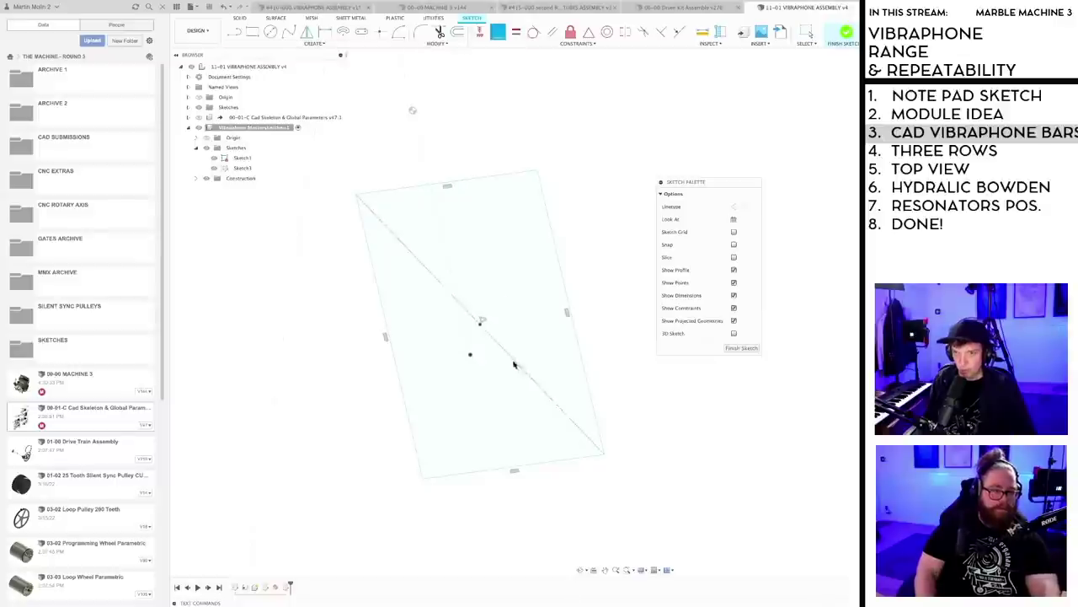
click(480, 325)
click(471, 355)
scroll(549, 343, down, 4)
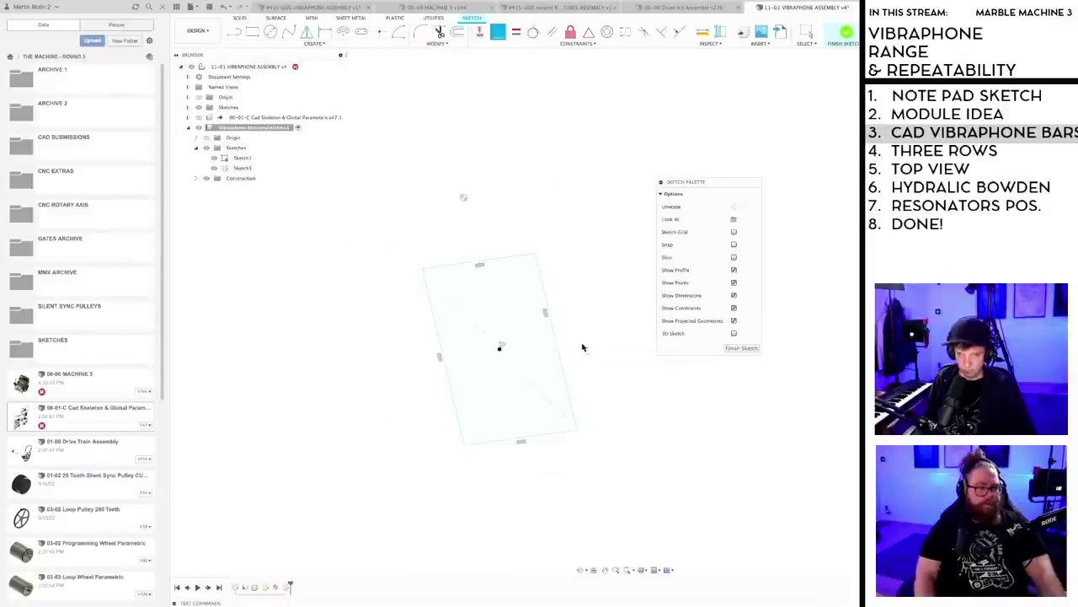
mouse_move(544, 359)
middle_down()
mouse_move(451, 361)
mouse_move(474, 385)
middle_up()
scroll(477, 360, down, 2)
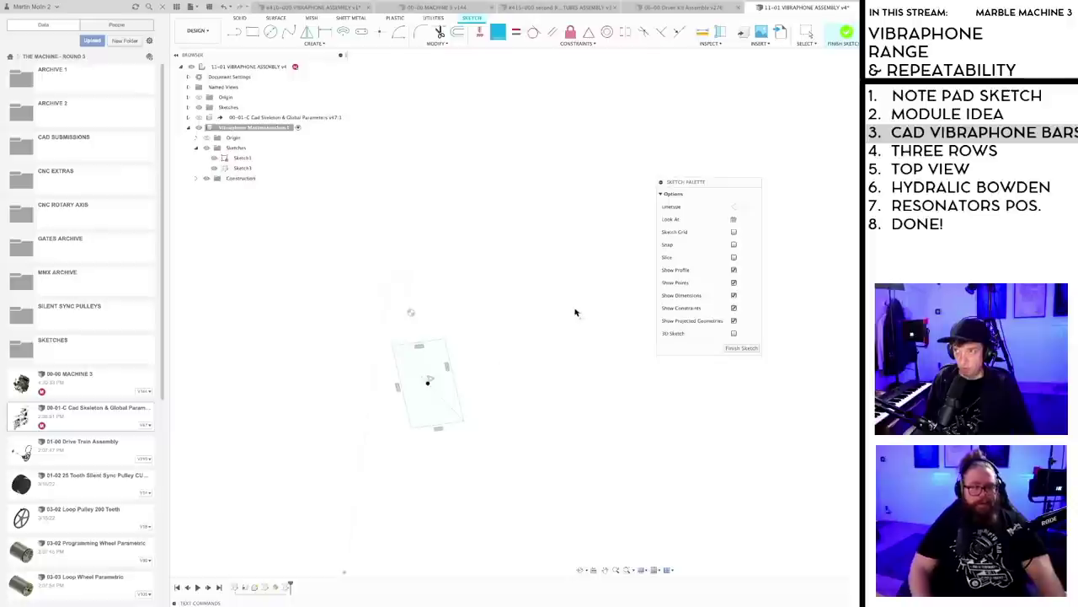
- Examine the bar layout in the drum kit, machine and #410-000 vibraphone assemblies, and return to the 11-01 sketch
click(669, 8)
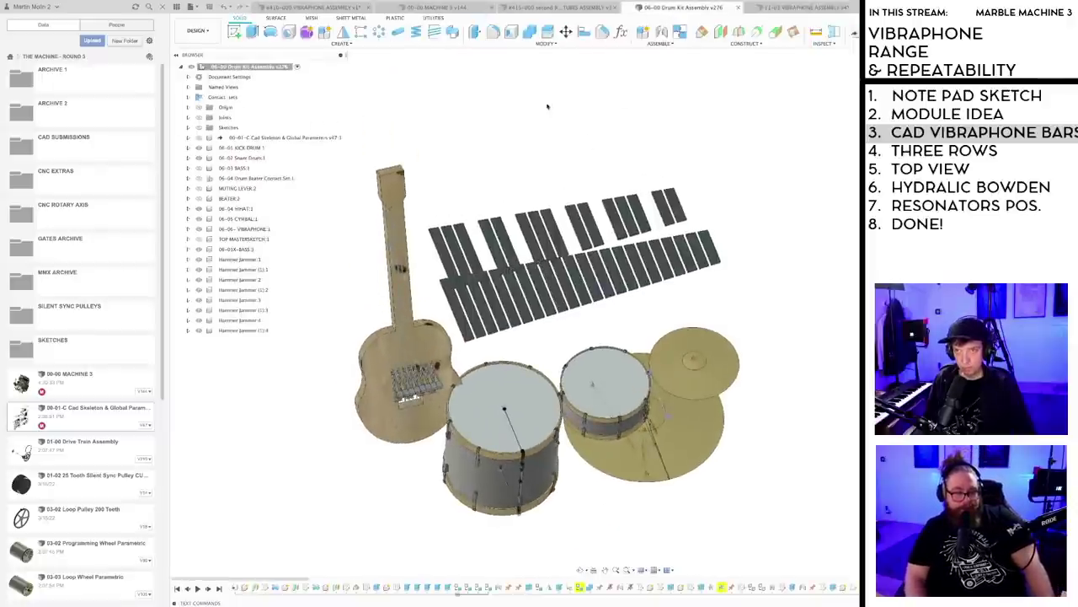
click(428, 9)
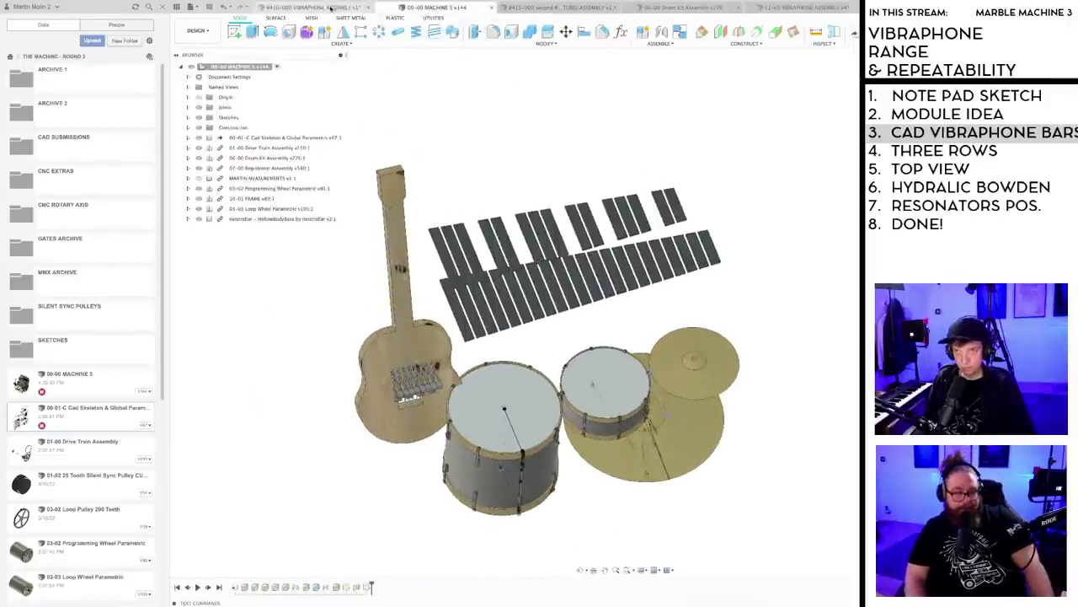
click(331, 8)
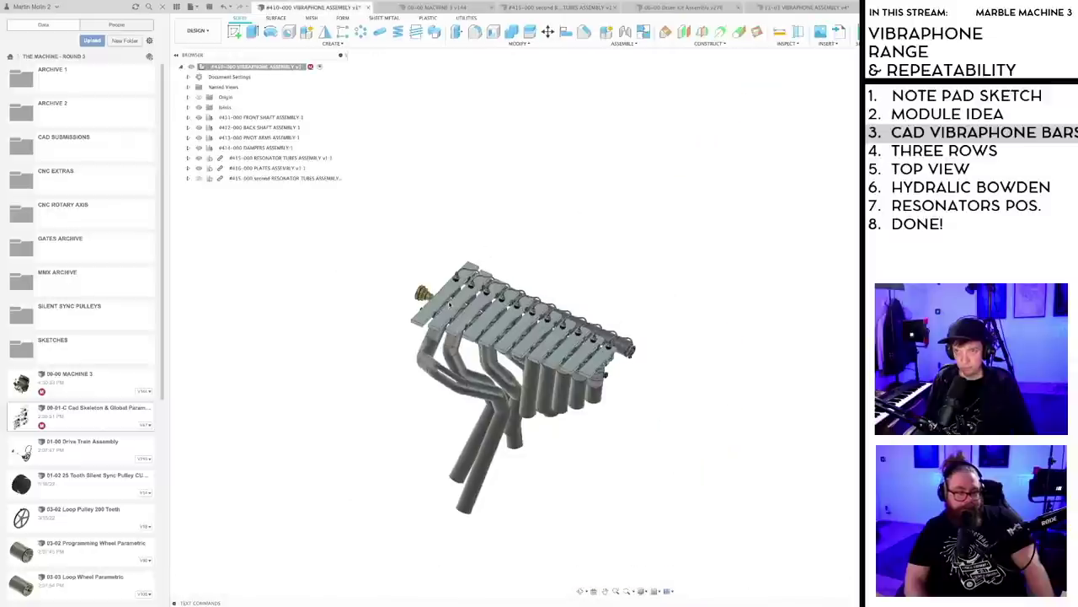
mouse_move(428, 235)
shift+middle_down()
mouse_move(417, 222)
mouse_move(426, 221)
shift+middle_up()
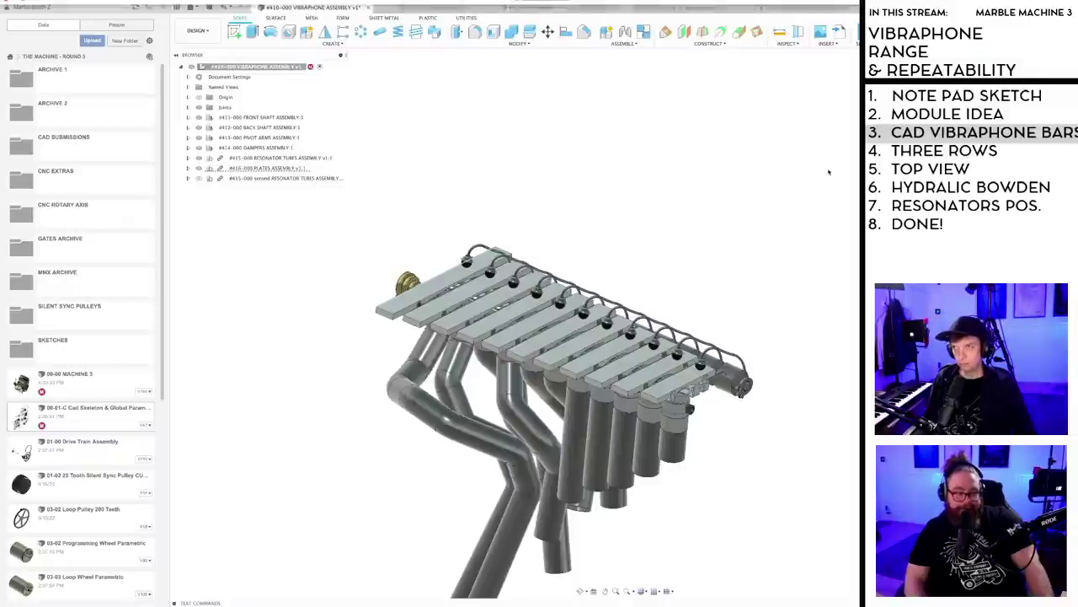
click(800, 8)
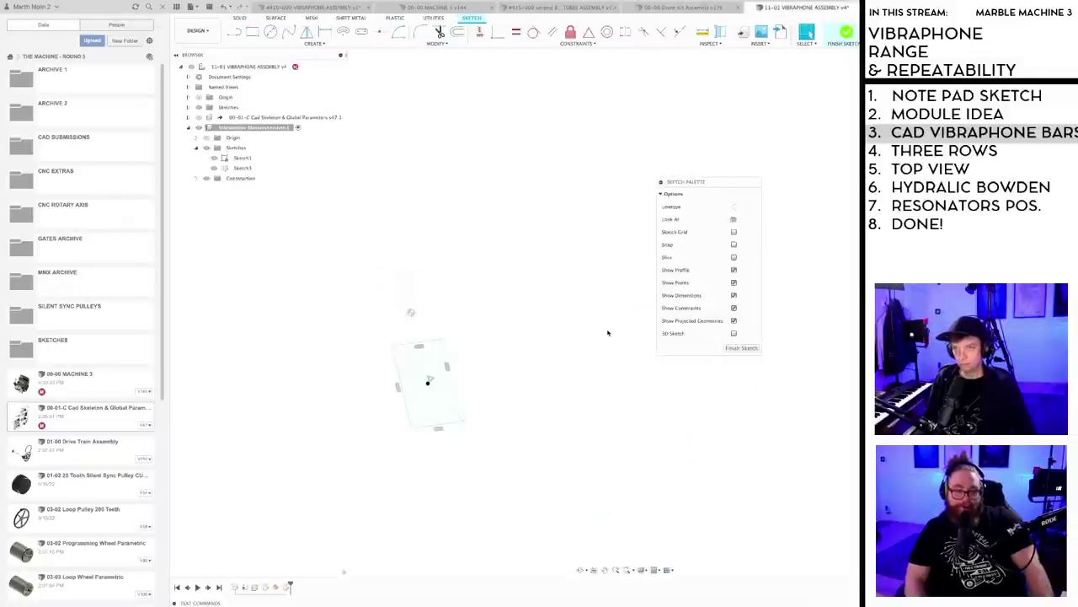
- Dimension the rectangle's long side to 350 mm
middle_drag(482, 351, 491, 288)
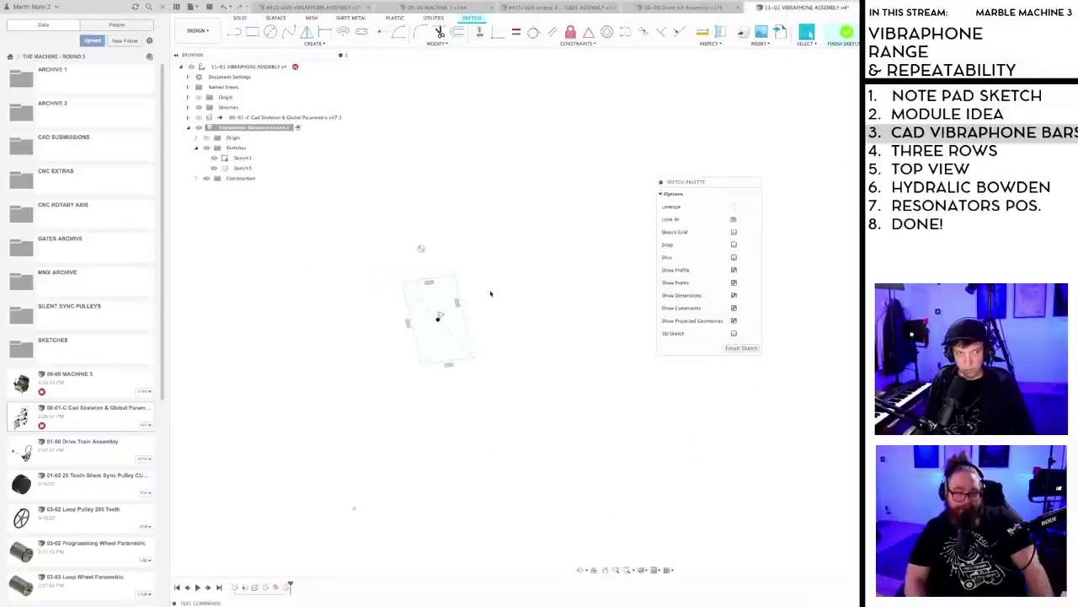
scroll(490, 294, down, 2)
scroll(471, 314, up, 3)
key(d)
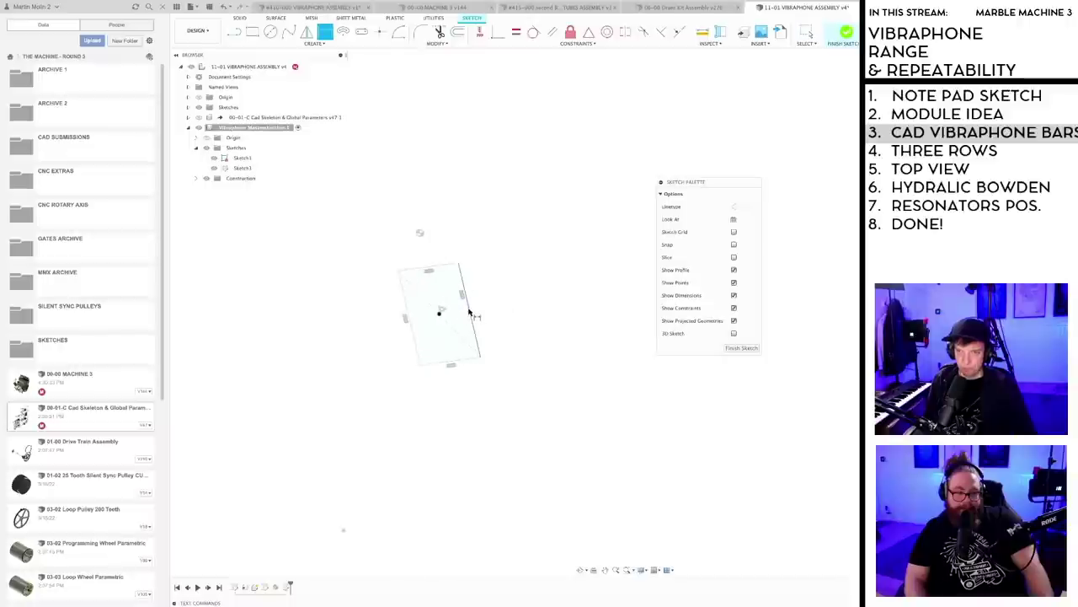
click(473, 313)
click(481, 309)
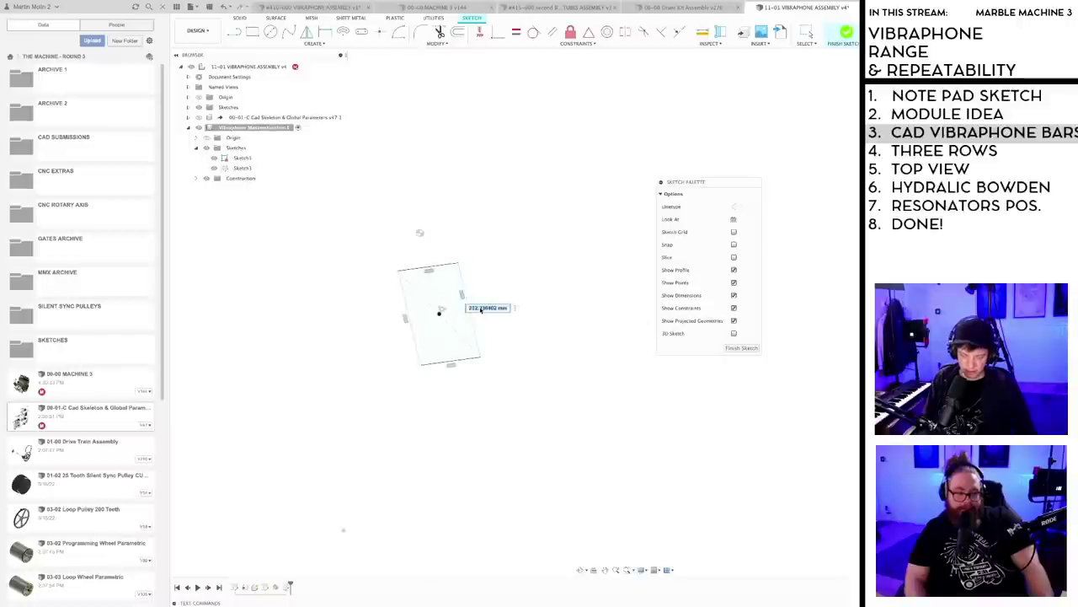
text(350)
key(Return)
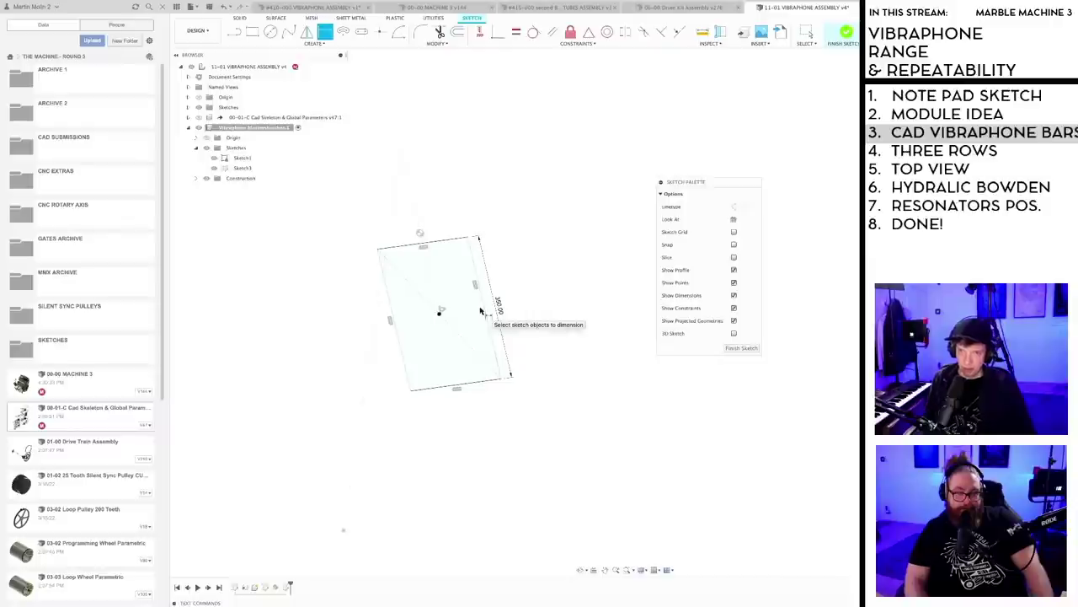
- Dimension the rectangle's short side to 40 mm
click(472, 379)
click(471, 379)
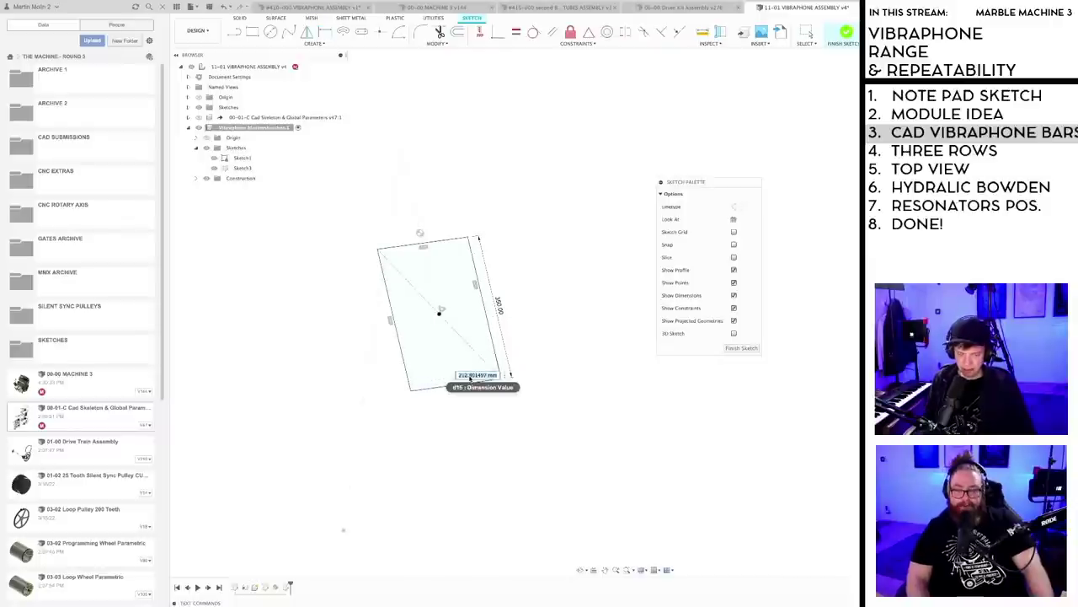
text(40)
key(Return)
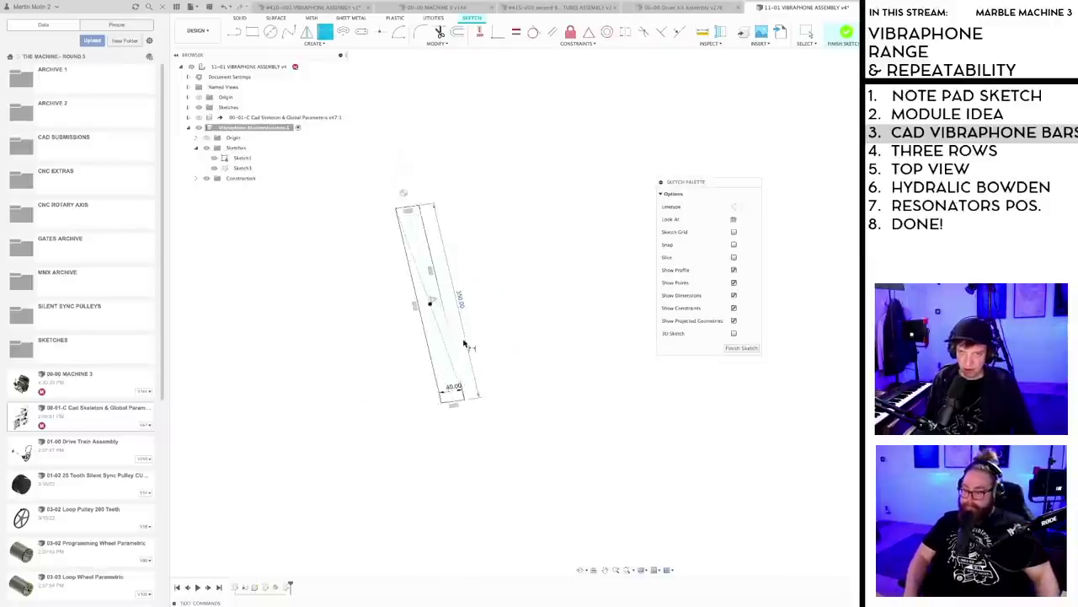
- Examine the dimensioned bar rectangle on its angled plane from several viewing angles
mouse_move(478, 348)
shift+middle_down()
mouse_move(489, 342)
mouse_move(474, 332)
mouse_move(485, 332)
mouse_move(480, 340)
shift+middle_up()
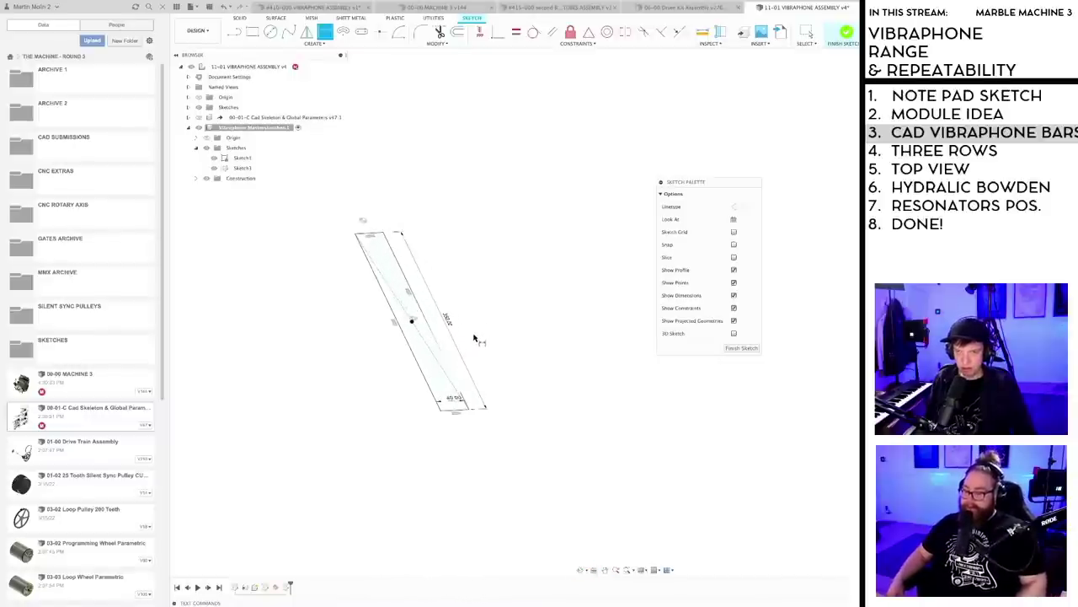
scroll(477, 347, up, 3)
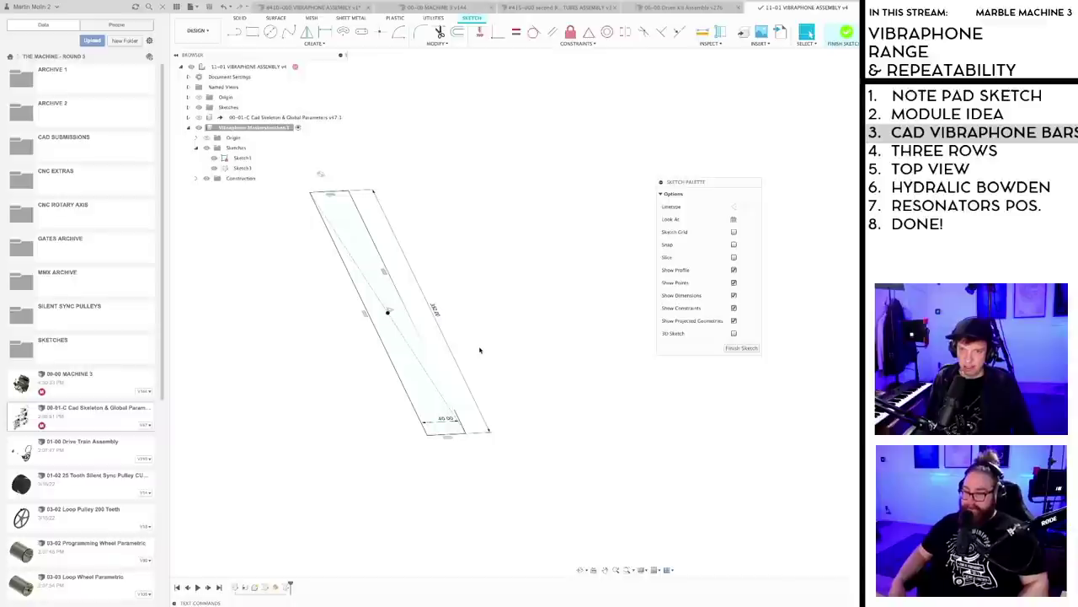
mouse_move(480, 350)
shift+middle_down()
mouse_move(491, 356)
mouse_move(482, 369)
mouse_move(503, 356)
mouse_move(479, 357)
mouse_move(495, 357)
shift+middle_up()
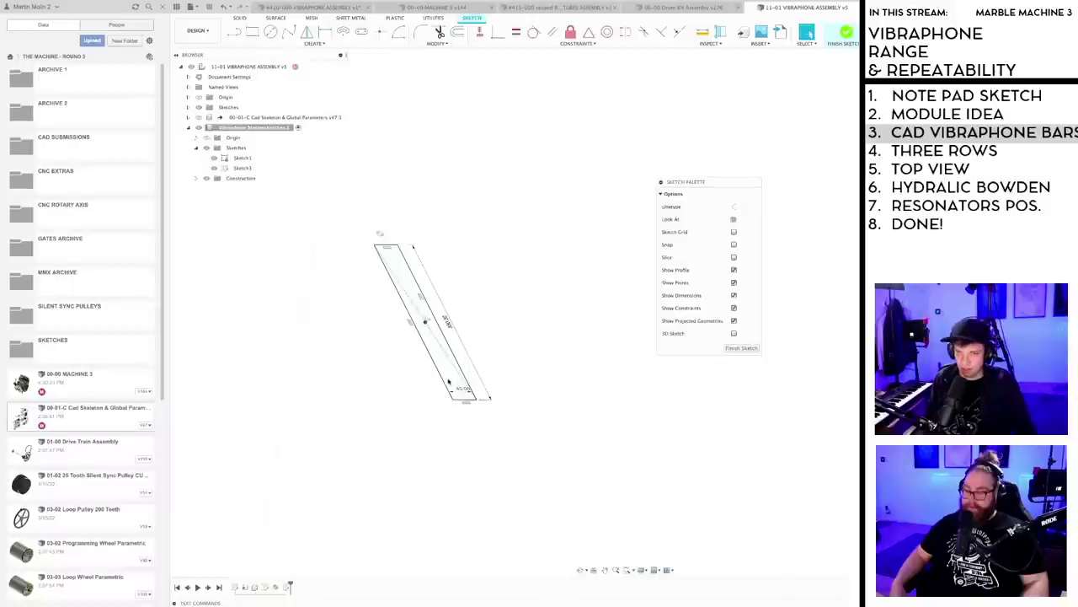
click(450, 382)
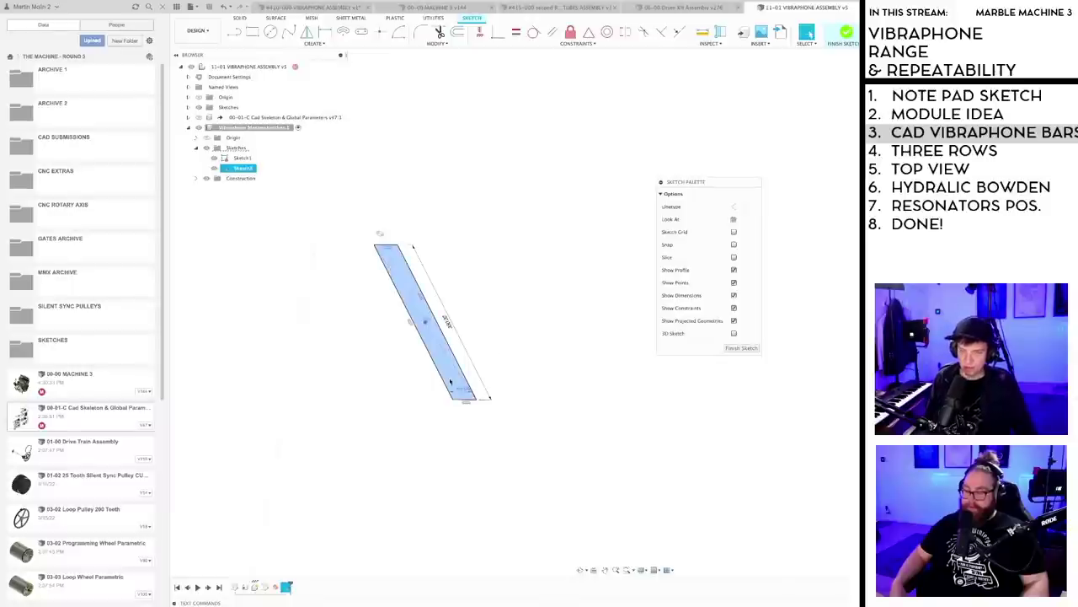
click(533, 364)
scroll(531, 364, down, 2)
mouse_move(531, 364)
shift+middle_down()
mouse_move(511, 378)
mouse_move(532, 372)
mouse_move(496, 342)
mouse_move(509, 332)
shift+middle_up()
- Move the sketch palette out of the canvas so it no longer sits beside the bar rectangle
mouse_move(706, 182)
mouse_down()
mouse_move(544, 181)
mouse_move(660, 184)
mouse_up()
mouse_move(500, 297)
shift+middle_down()
mouse_move(479, 329)
mouse_move(488, 363)
mouse_move(472, 328)
mouse_move(477, 298)
mouse_move(465, 312)
mouse_move(456, 299)
mouse_move(473, 324)
mouse_move(459, 343)
mouse_move(443, 330)
mouse_move(468, 333)
shift+middle_up()
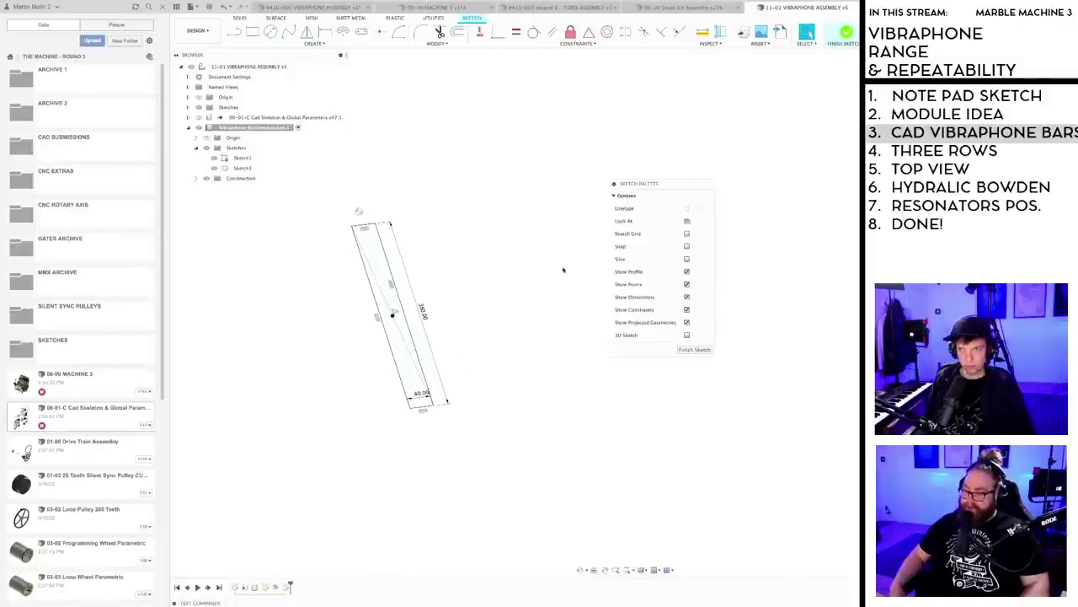
drag(661, 185, 856, 160)
scroll(476, 327, up, 2)
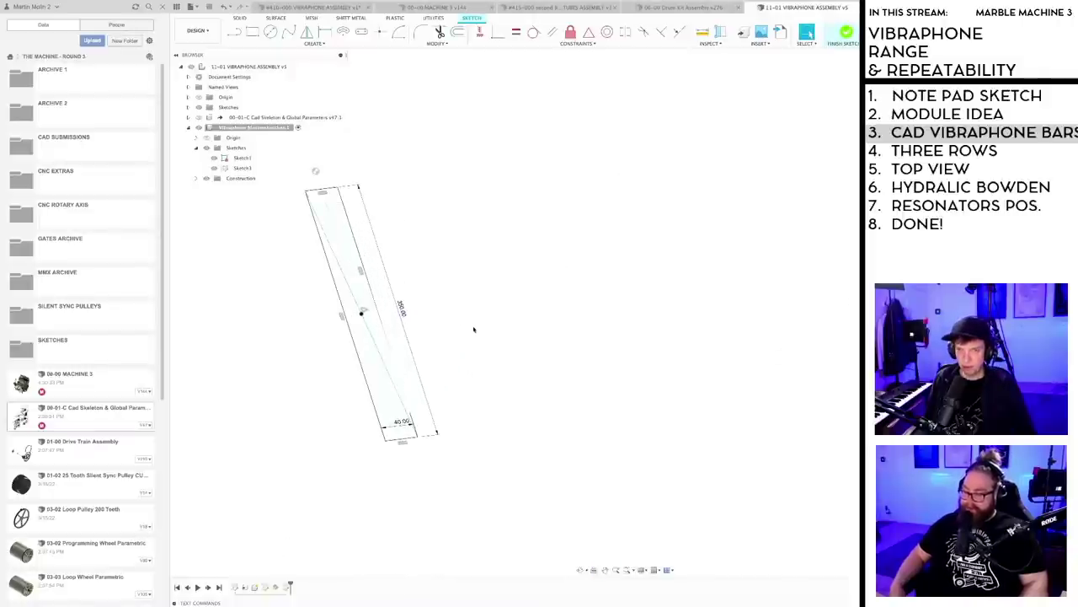
mouse_move(475, 330)
middle_down()
mouse_move(552, 322)
mouse_move(539, 323)
mouse_move(539, 339)
mouse_move(500, 346)
middle_up()
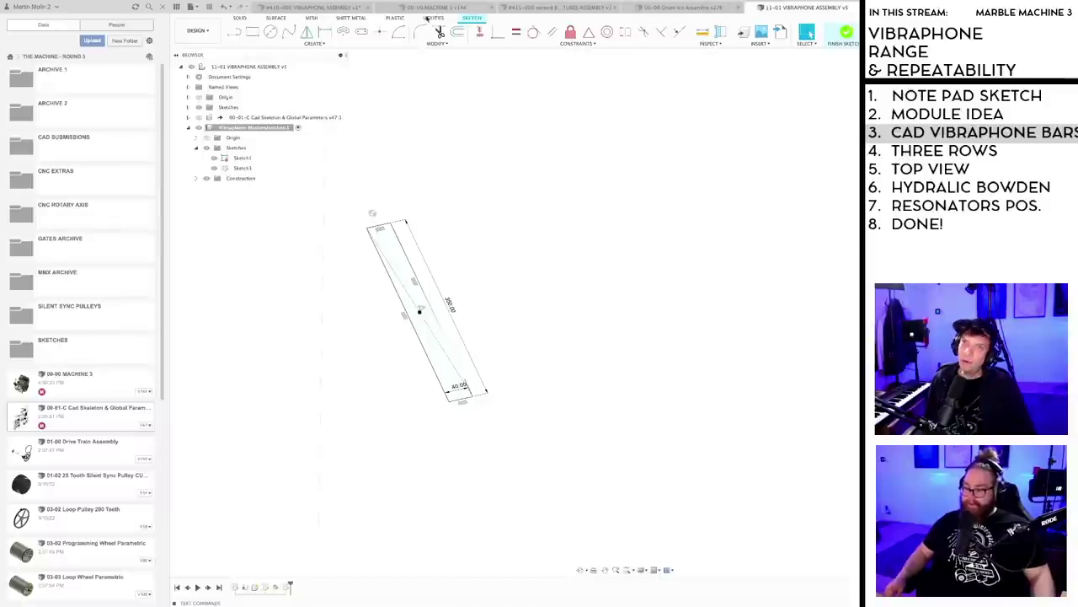
- Examine the vibraphone bar layout around the drum and frame in the 00-00 MACHINE 3 assembly
click(432, 8)
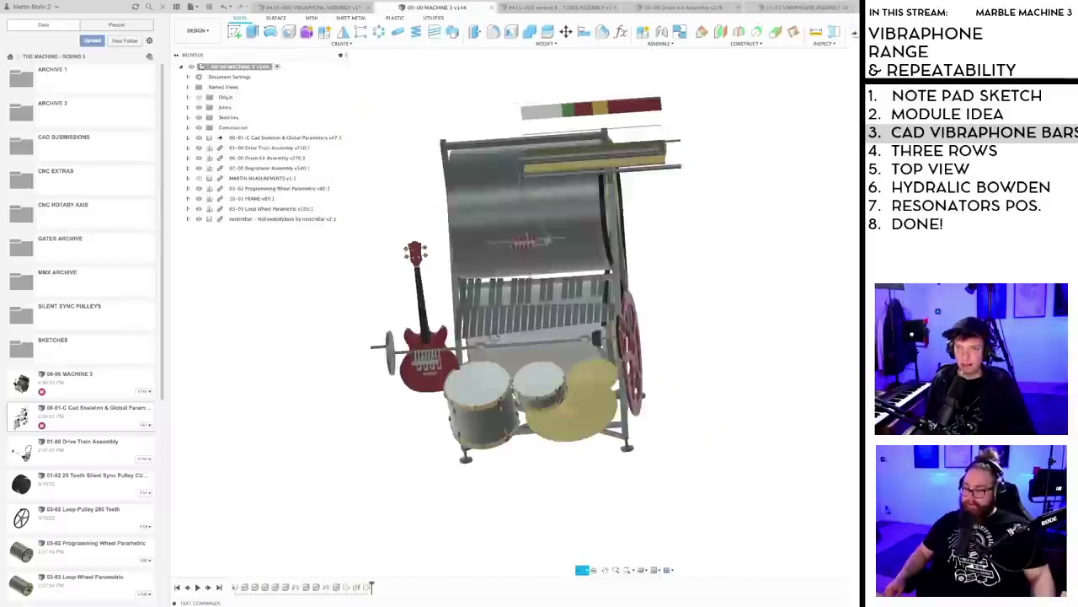
shift+middle_drag(494, 337, 434, 333)
scroll(459, 328, up, 2)
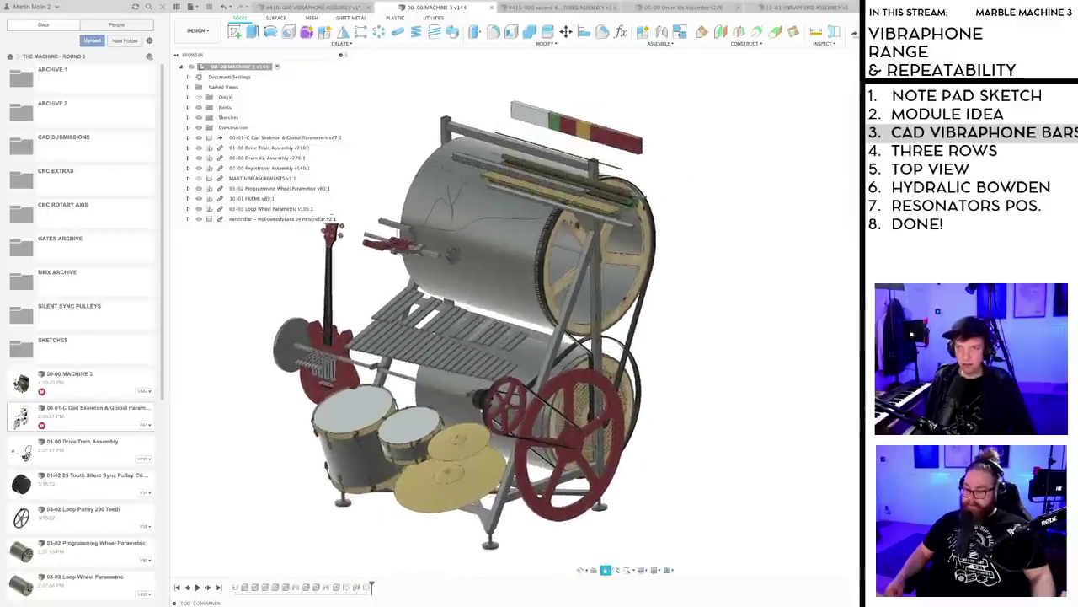
middle_drag(503, 358, 571, 317)
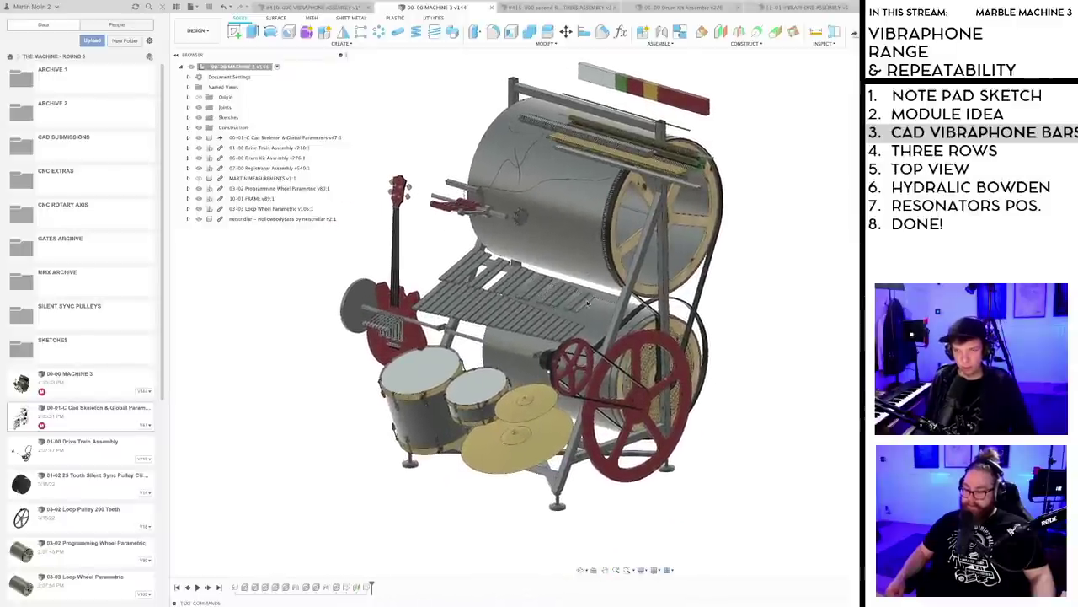
mouse_move(588, 296)
middle_down()
mouse_move(580, 302)
mouse_move(604, 273)
mouse_move(615, 299)
mouse_move(573, 309)
middle_up()
scroll(579, 301, up, 2)
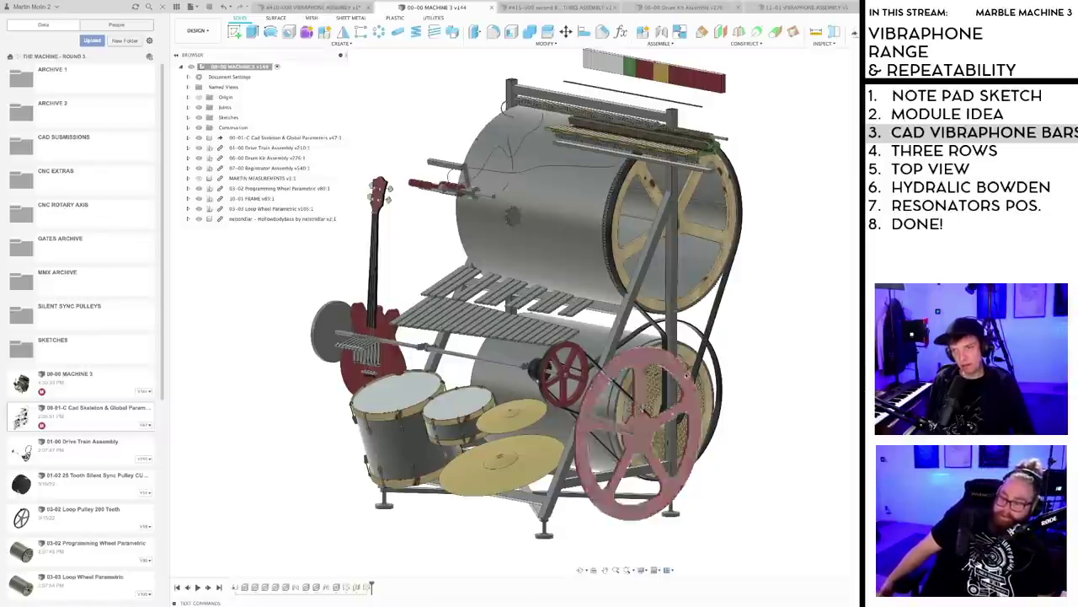
scroll(694, 388, down, 1)
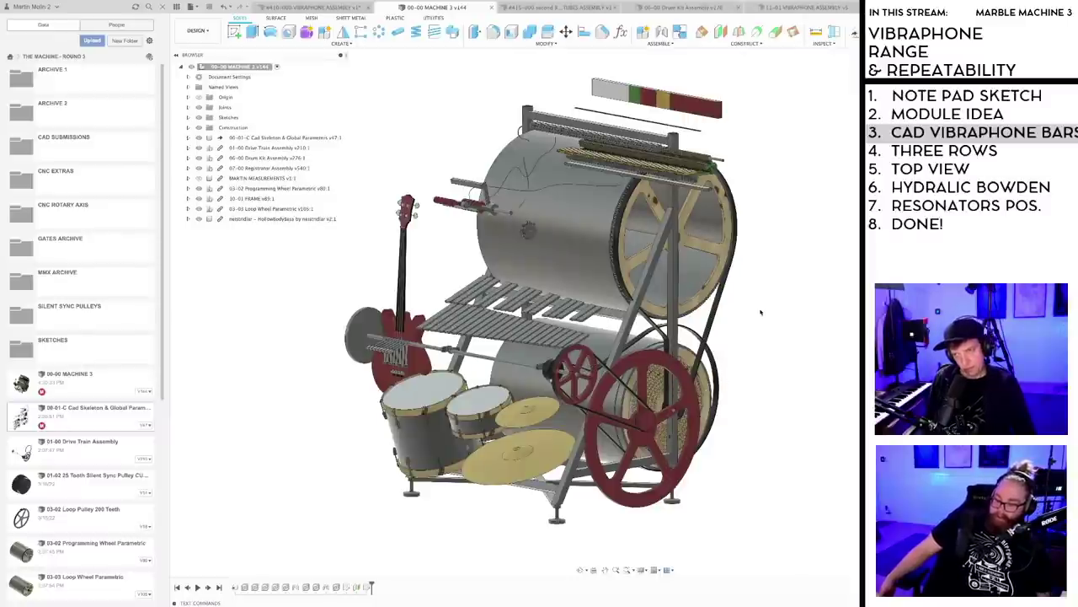
mouse_move(761, 313)
shift+middle_down()
mouse_move(689, 339)
mouse_move(640, 340)
shift+middle_up()
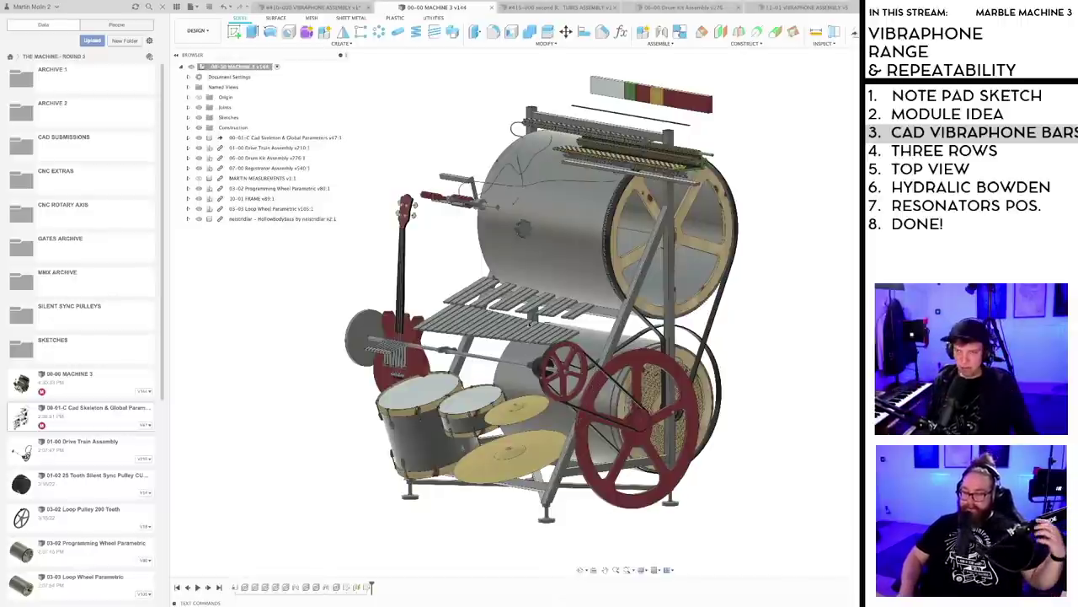
- Consult the Marble Machine 3 design requirements document, and return to Fusion 360 to inspect the whole machine assembly again
key(super+Tab)
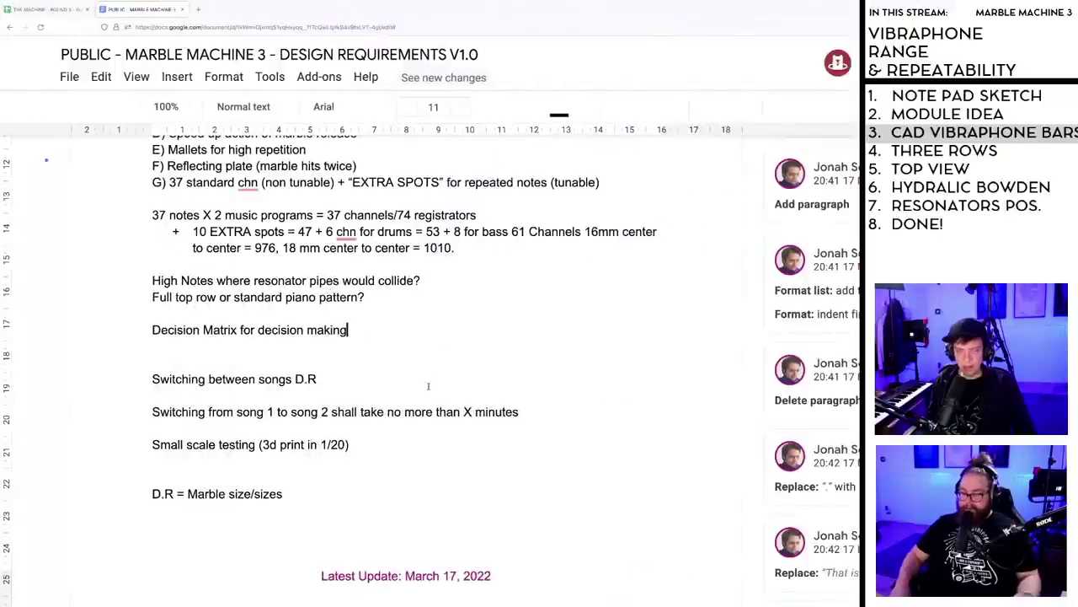
key(super+Tab)
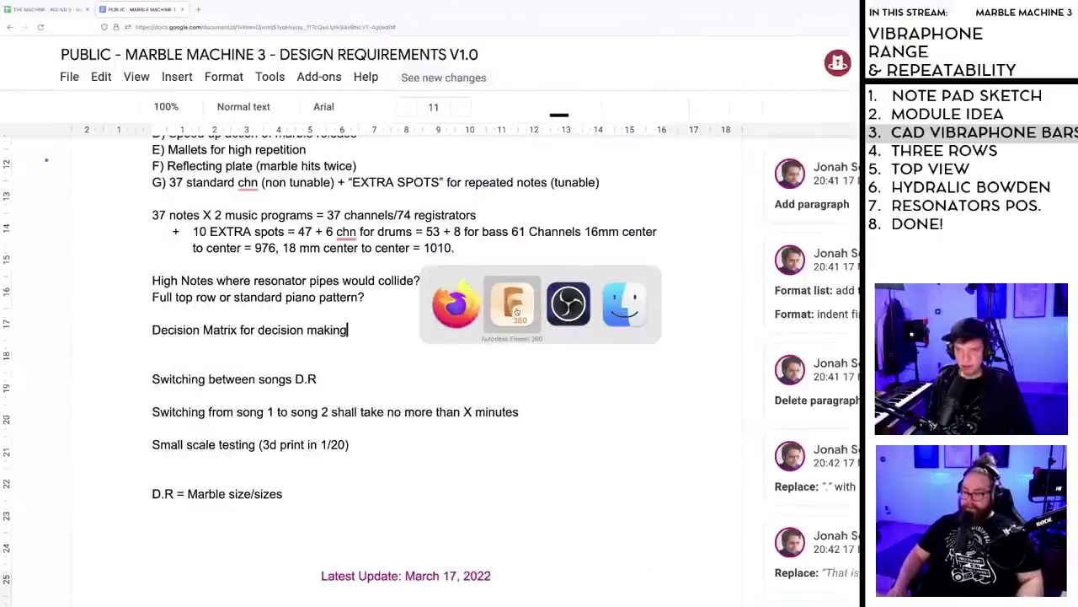
click(514, 310)
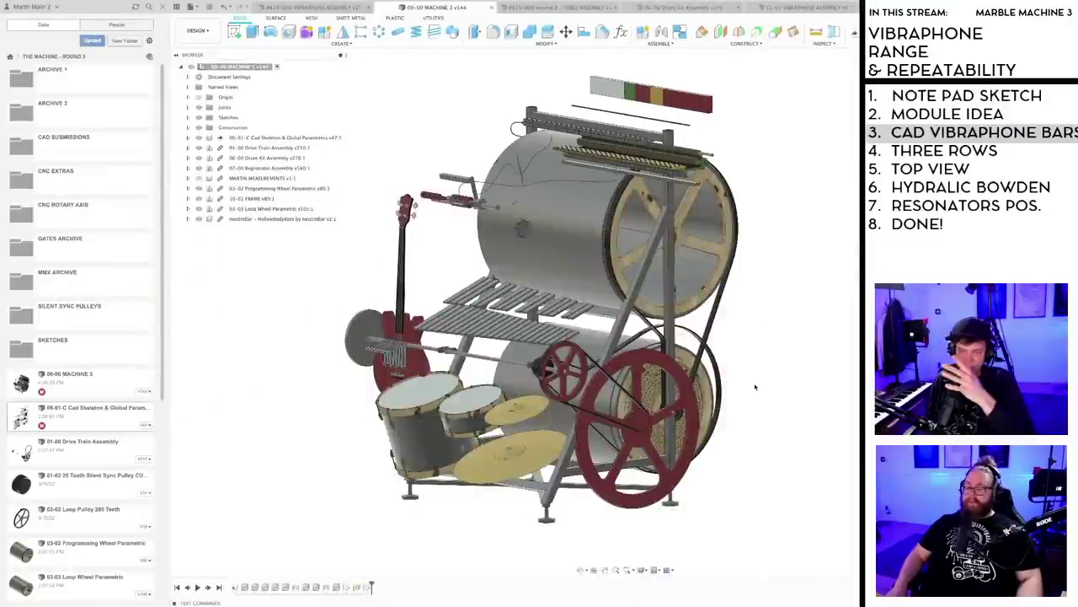
scroll(727, 379, up, 1)
mouse_move(664, 360)
shift+middle_down()
mouse_move(652, 361)
mouse_move(675, 371)
mouse_move(662, 360)
shift+middle_up()
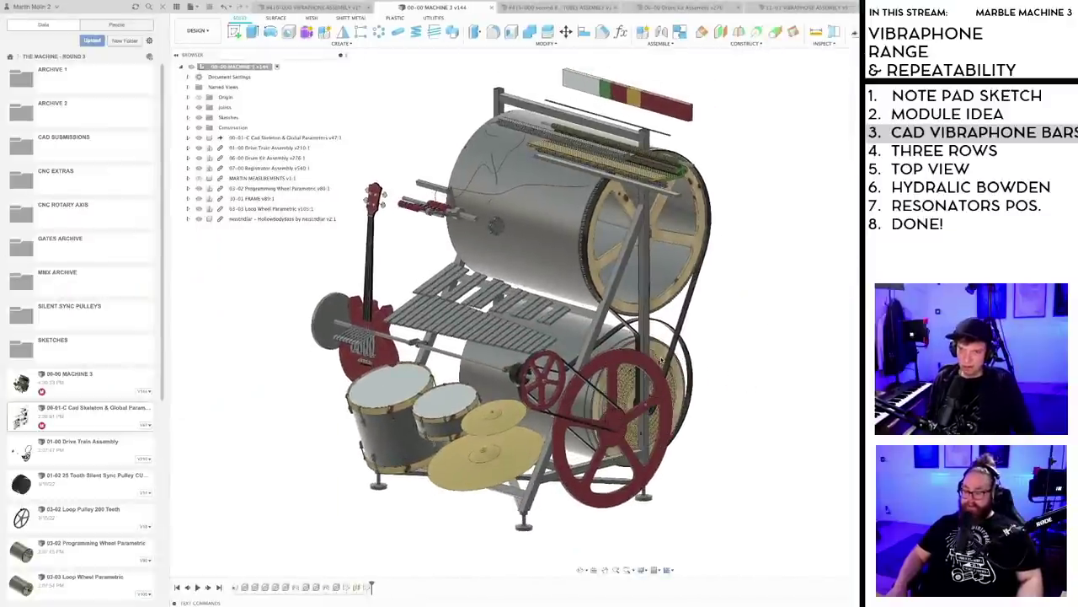
scroll(661, 360, up, 1)
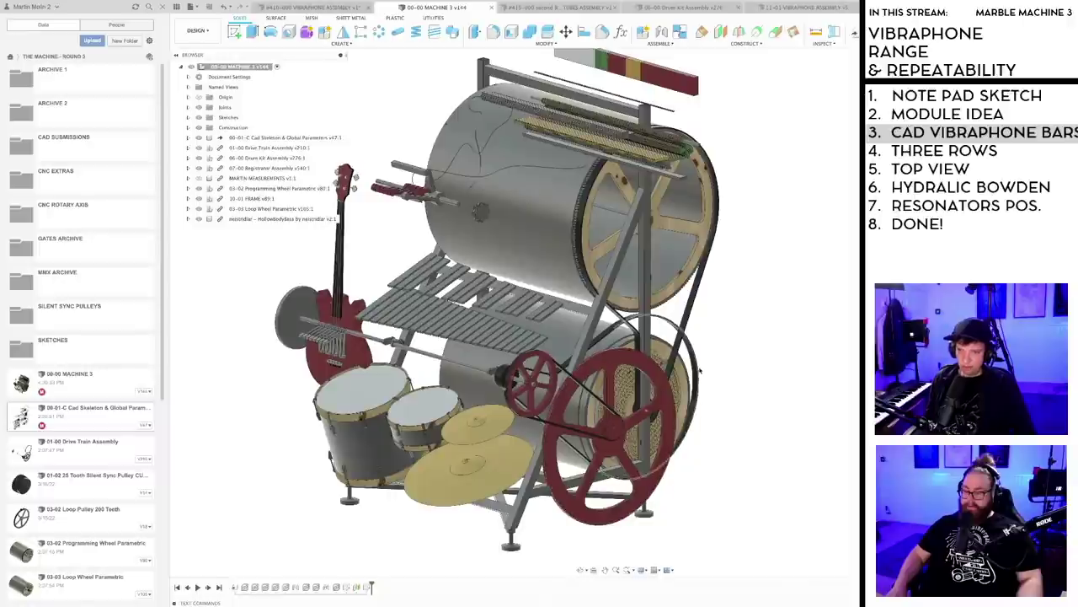
scroll(723, 370, down, 1)
middle_drag(722, 370, 694, 379)
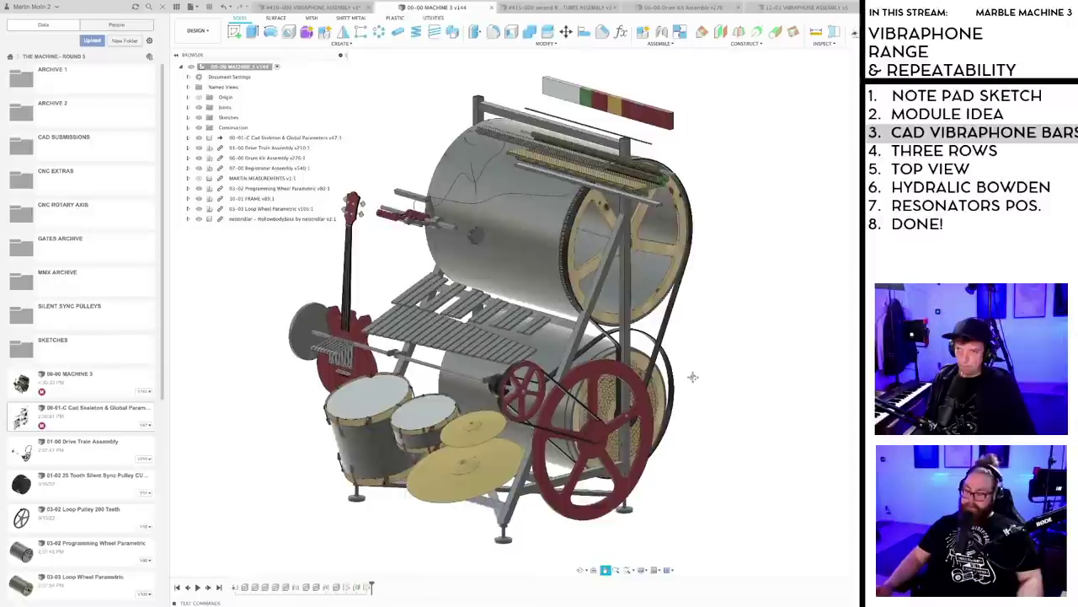
- In the 11-01 VIBRAPHONE ASSEMBLY sketch, draw a construction line from the midpoint of the bar's lower short edge towards its centre
click(804, 8)
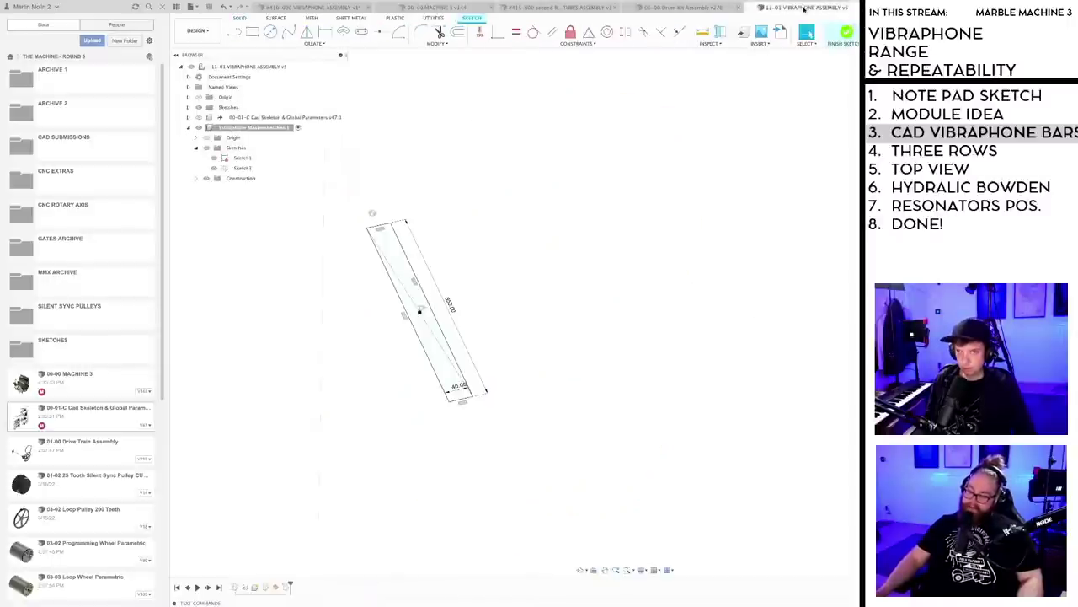
scroll(552, 311, down, 2)
mouse_move(553, 310)
middle_down()
mouse_move(558, 241)
mouse_move(549, 251)
middle_up()
scroll(512, 275, up, 3)
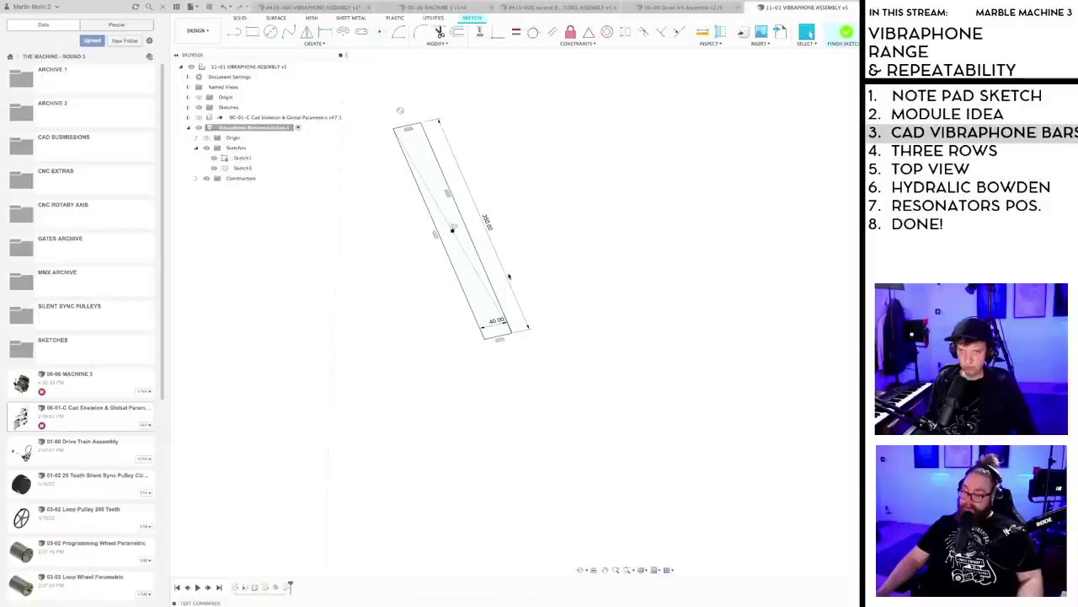
scroll(509, 276, up, 1)
middle_drag(512, 271, 502, 295)
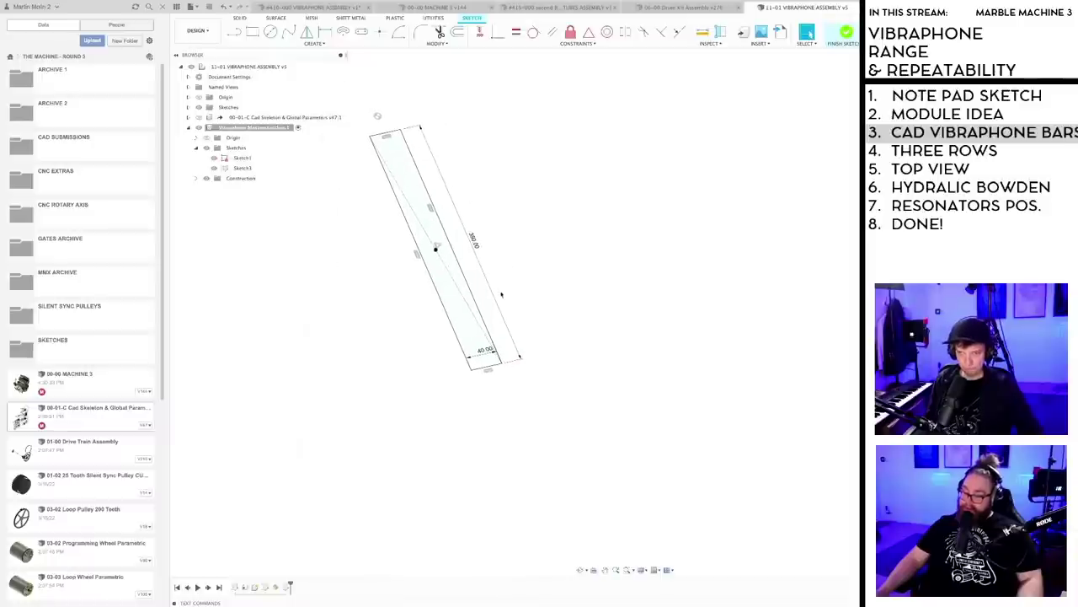
key(l)
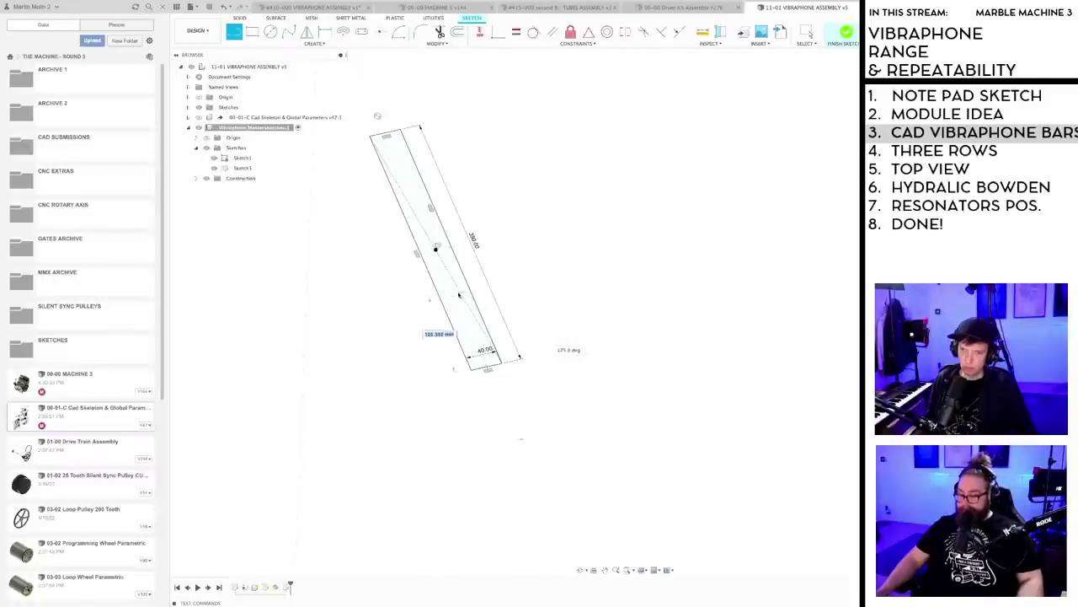
click(455, 292)
scroll(454, 291, up, 4)
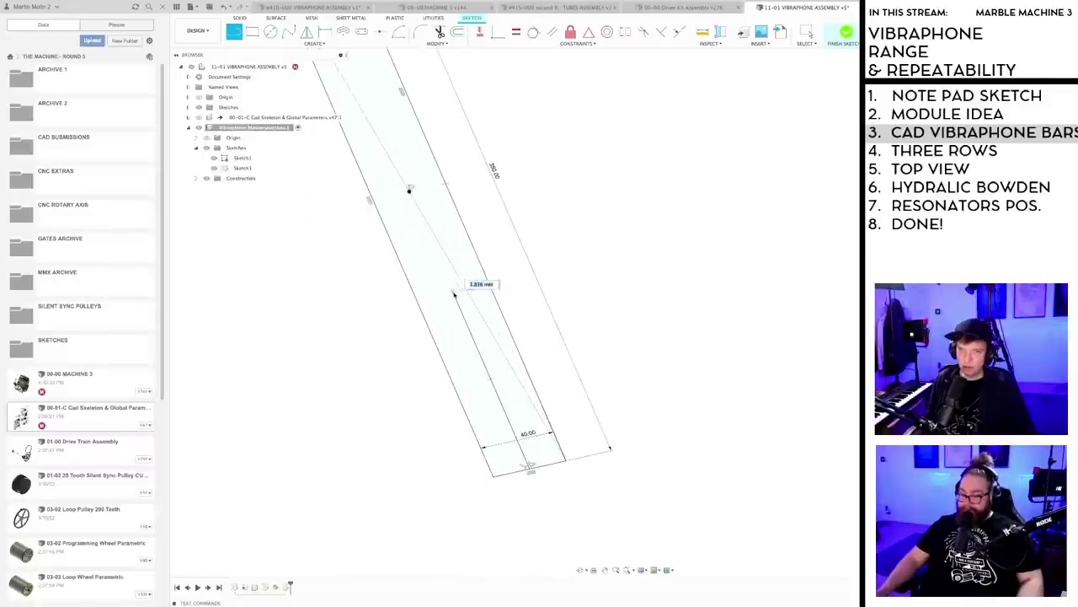
key(Escape)
scroll(460, 304, down, 2)
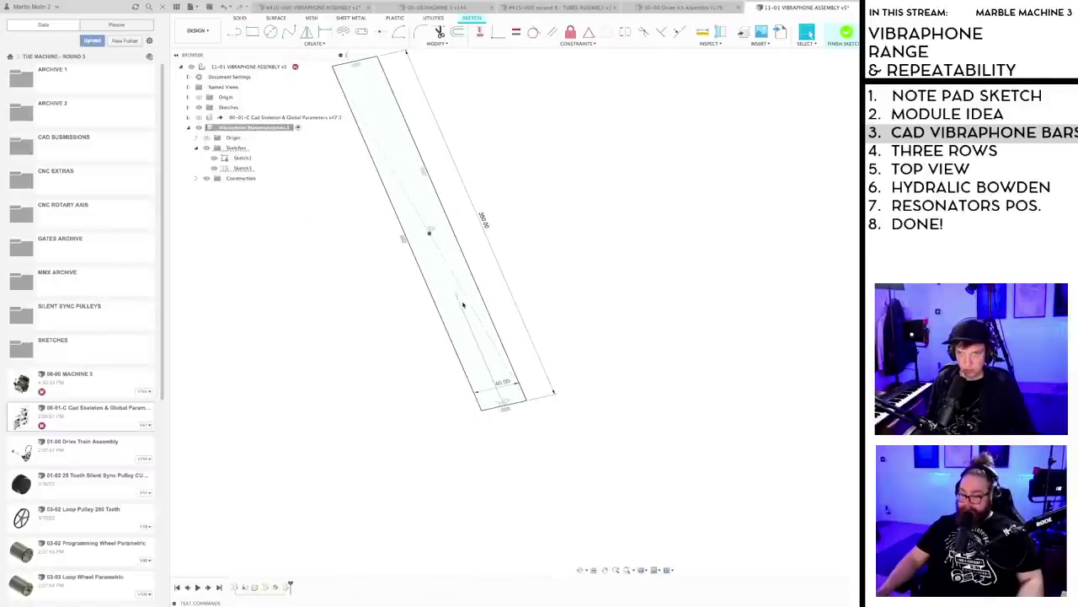
- Draw a 20 mm diameter circle centred on the inner end of the construction line
scroll(464, 304, up, 1)
key(c)
click(455, 294)
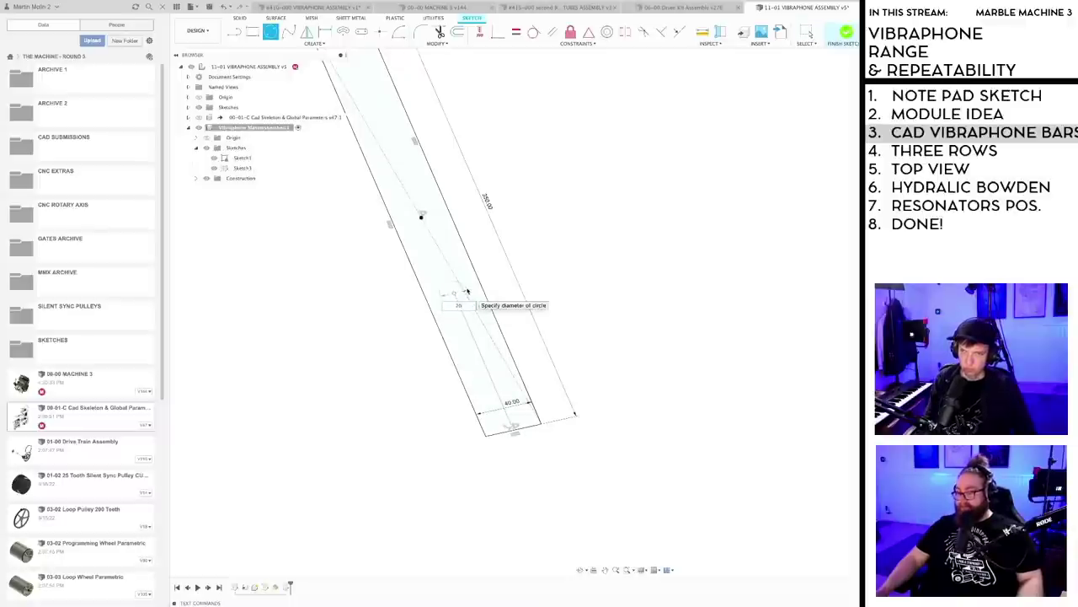
text(20)
key(Return)
key(Escape)
scroll(479, 345, down, 1)
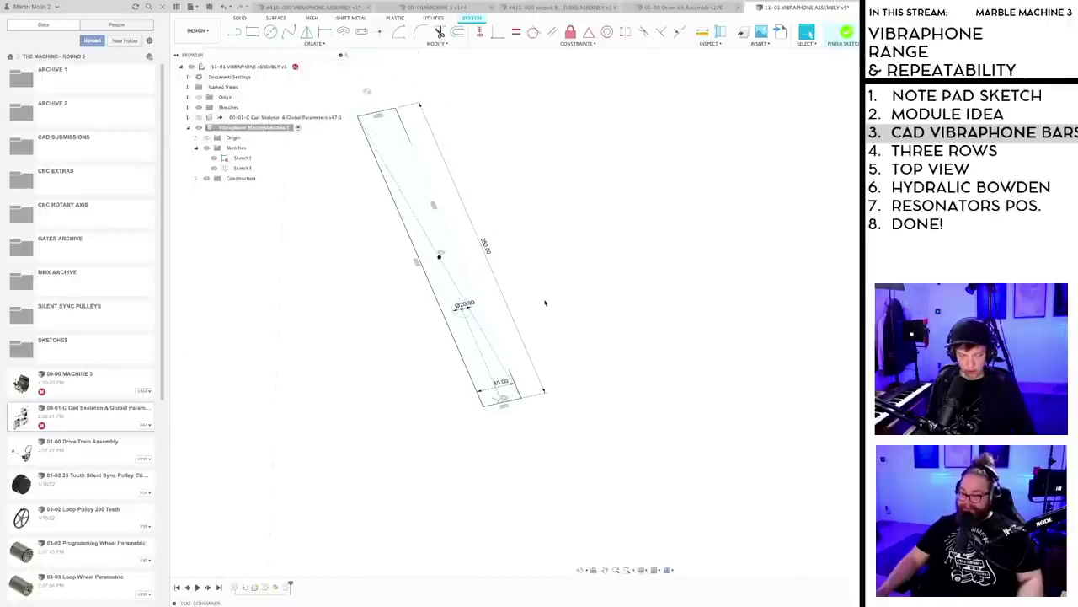
- In the design requirements document, add the line "Impact difficulty Matrix" below "Decision Matrix for decision making"
key(super+Tab)
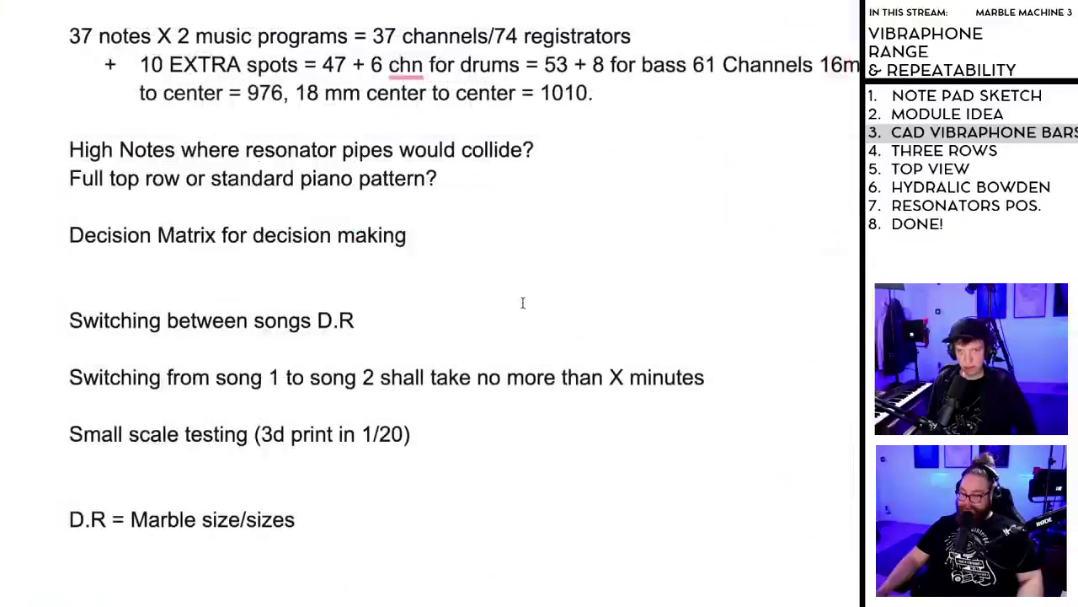
key(Return)
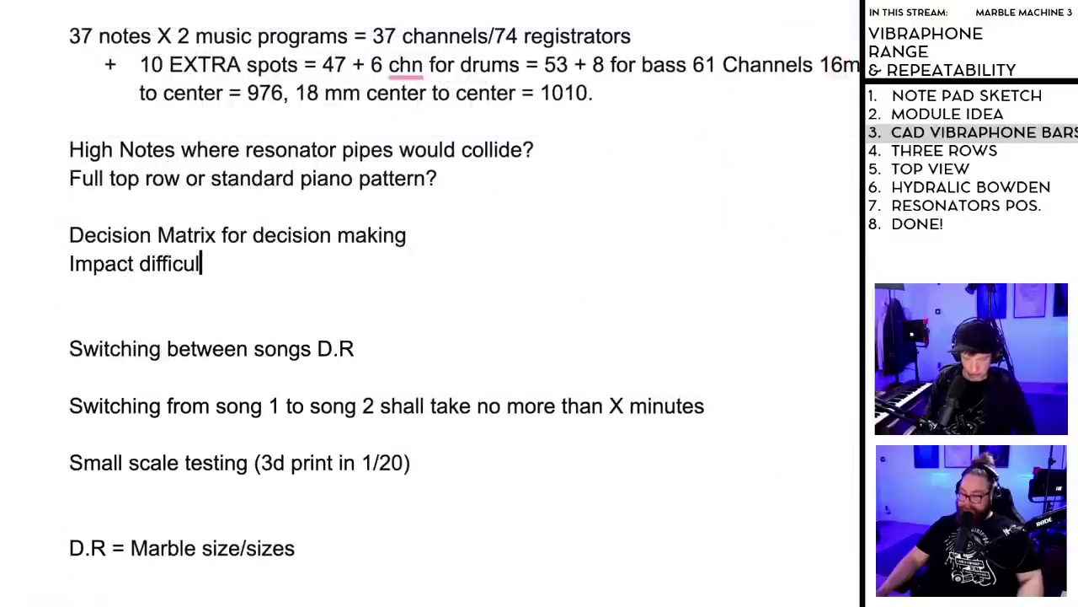
text(Impact difficulty Matrix)
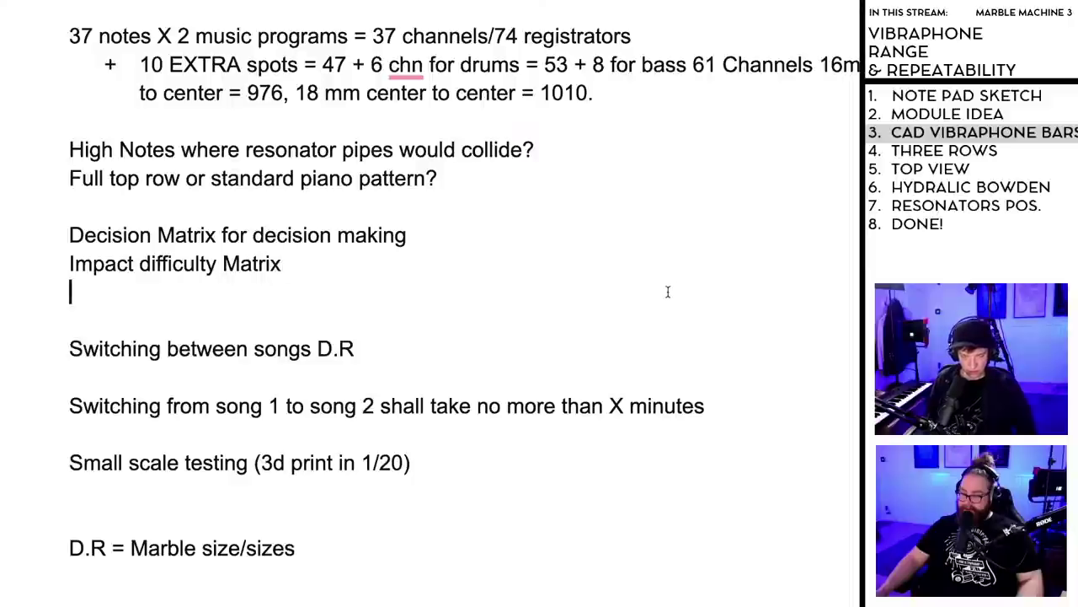
- Return to Fusion 360 and examine where the 20 mm circle sits on the vibraphone bar
key(super+Tab)
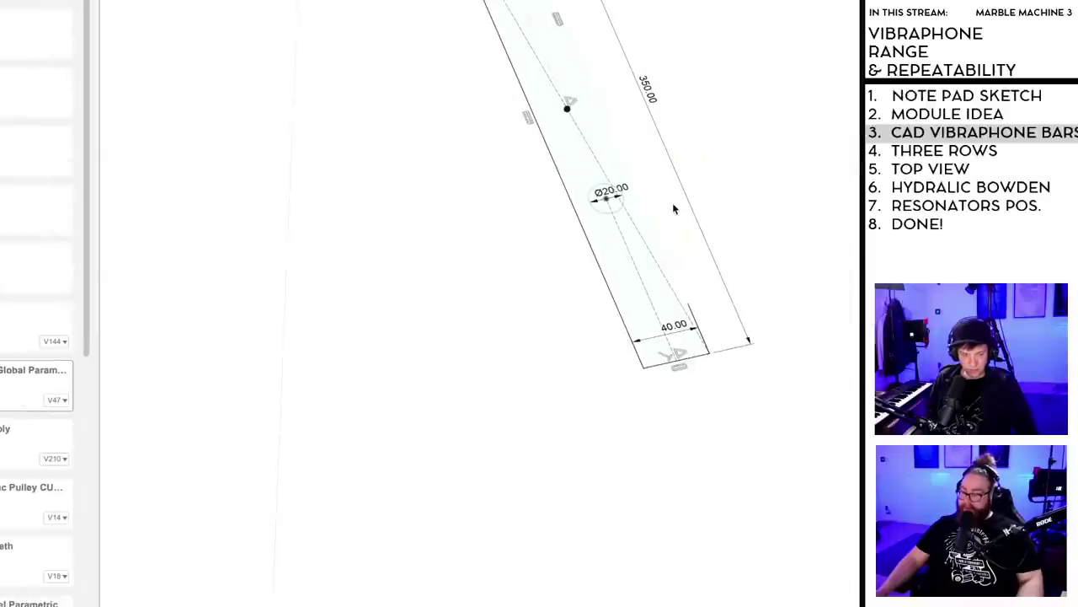
scroll(549, 358, down, 5)
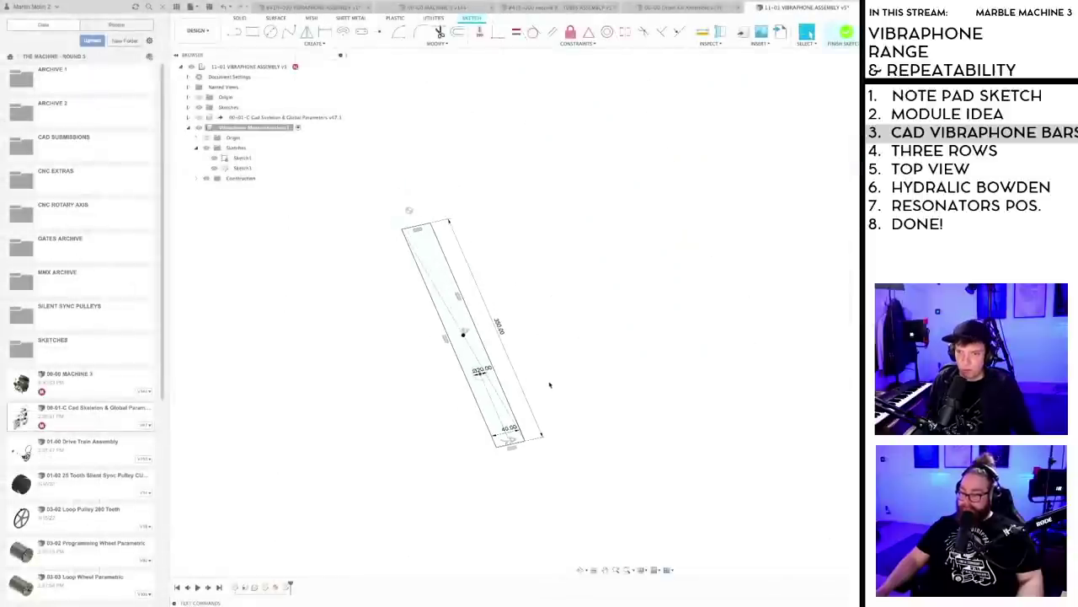
scroll(556, 392, up, 5)
key(d)
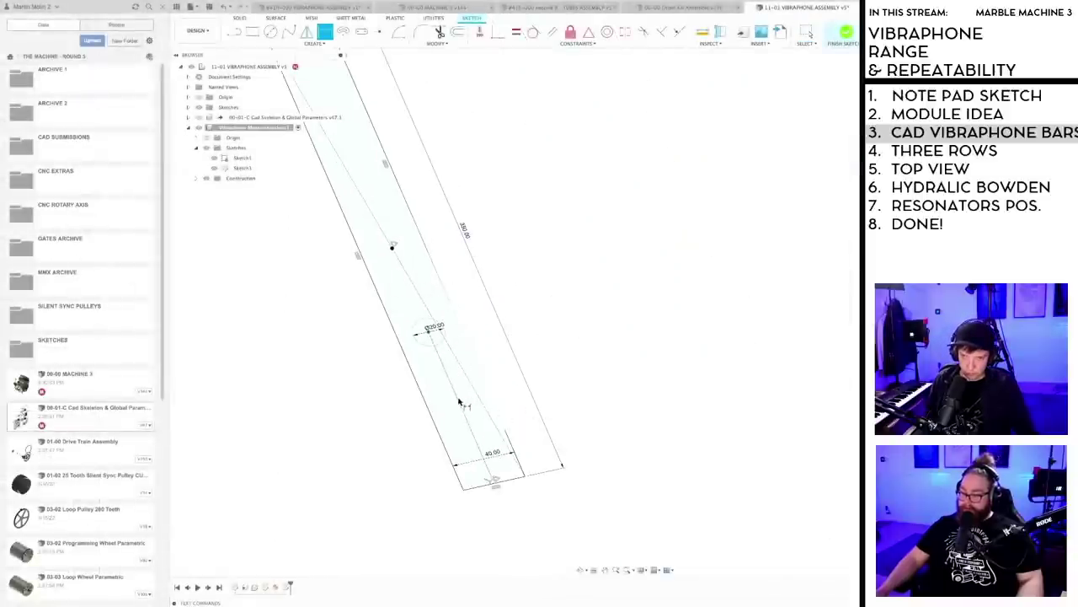
scroll(475, 396, down, 4)
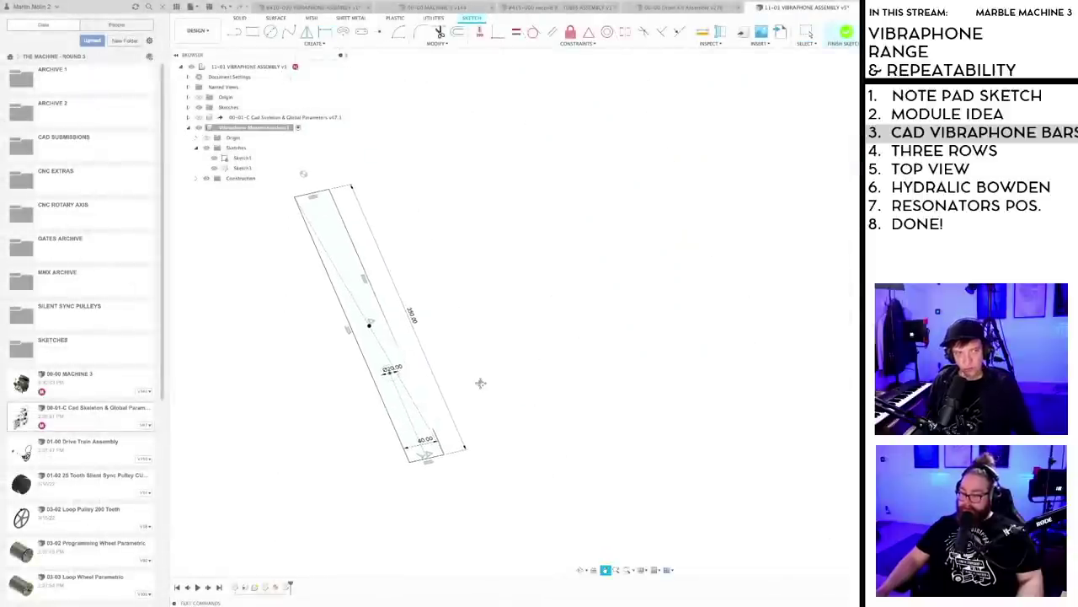
scroll(518, 398, up, 2)
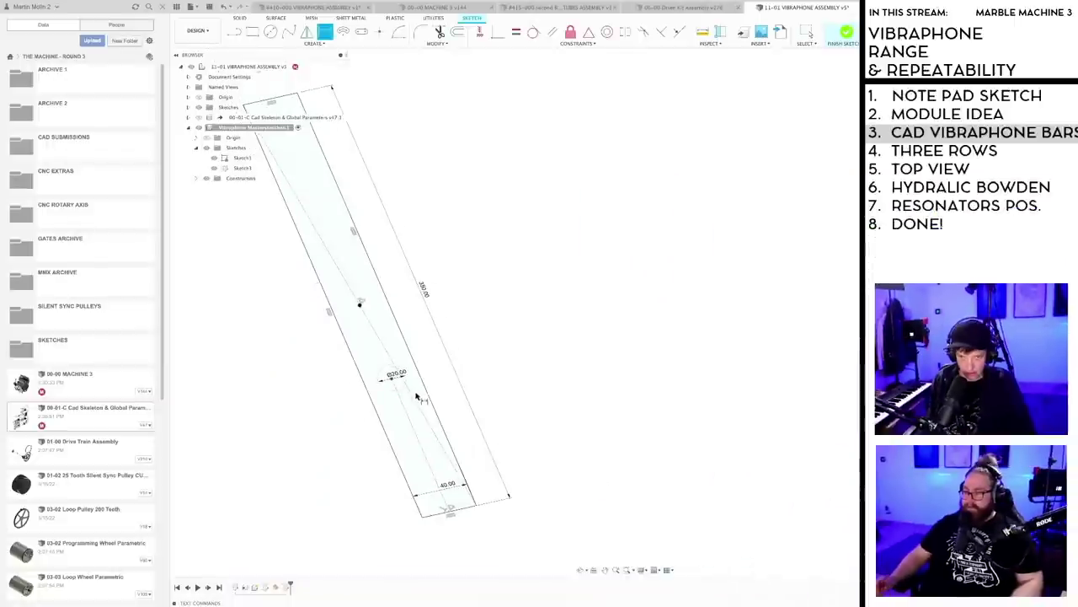
scroll(517, 407, down, 3)
key(Escape)
scroll(419, 357, up, 3)
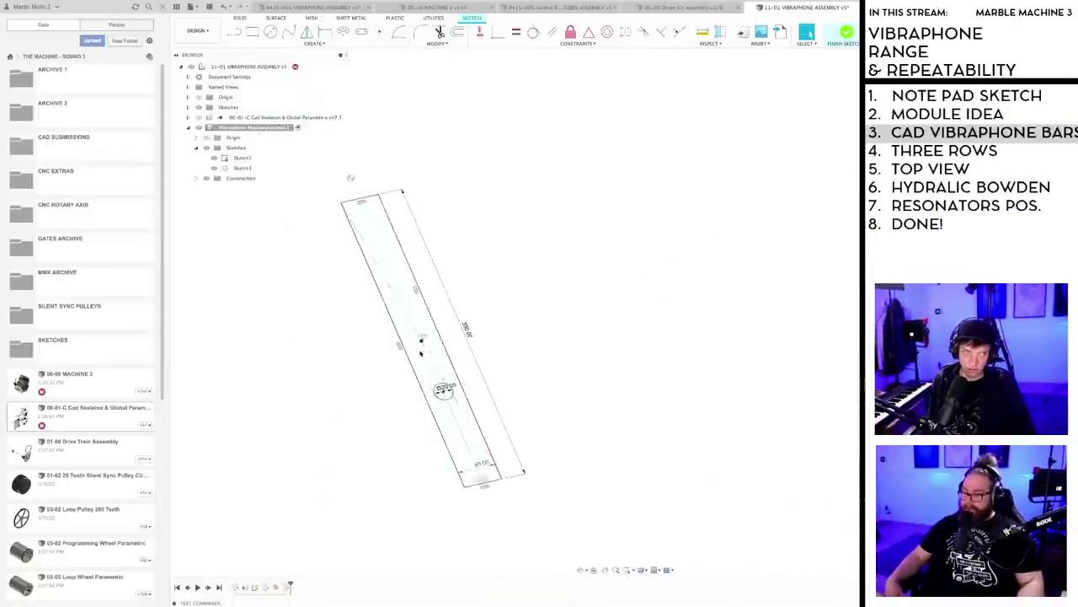
scroll(402, 372, down, 3)
scroll(416, 353, up, 3)
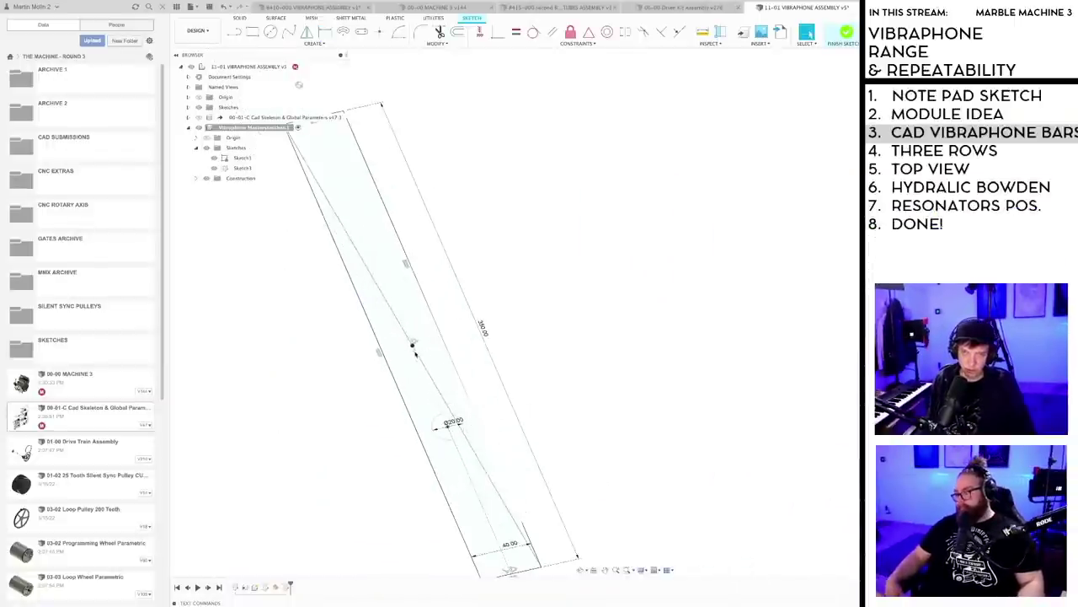
scroll(402, 481, down, 3)
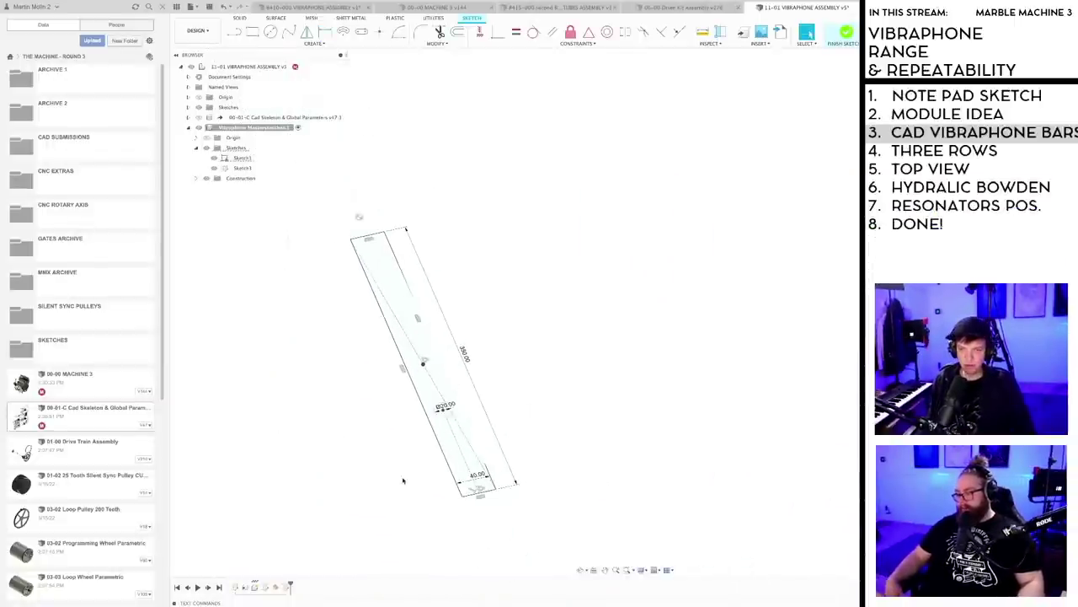
- Dimension the construction line between the bar's short edge and the circle centre, setting its length to 120 mm
scroll(484, 445, up, 2)
key(l)
scroll(485, 445, up, 2)
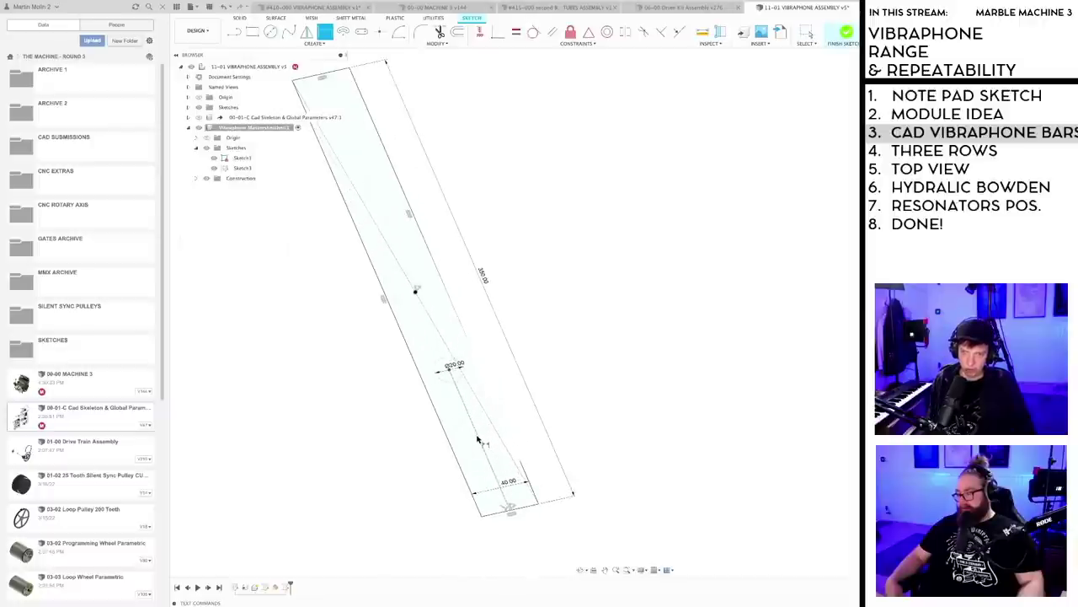
double_click(471, 441)
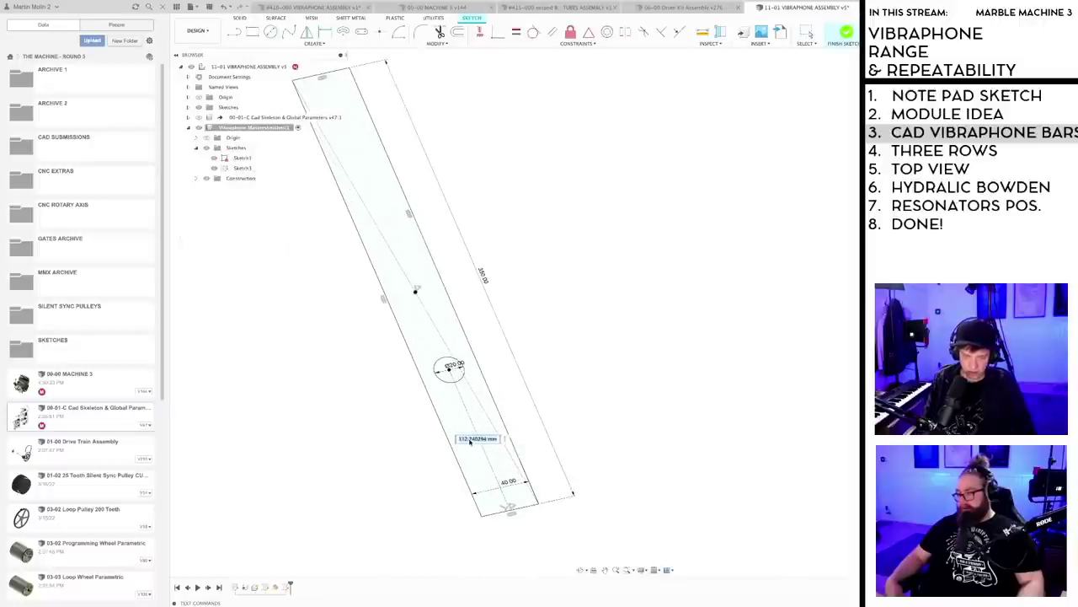
text(120)
key(Return)
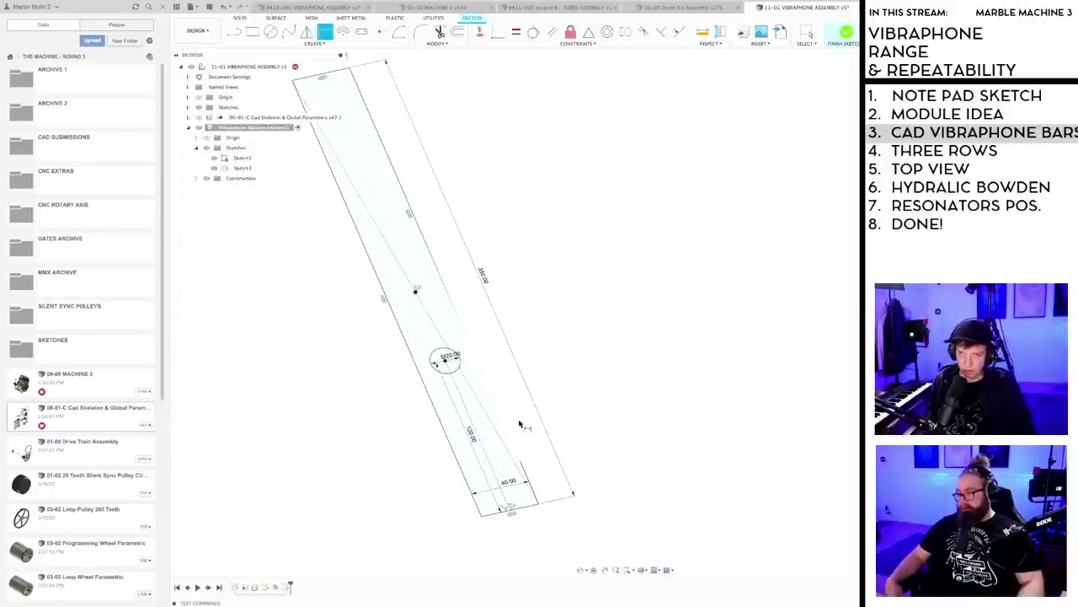
key(Escape)
scroll(469, 410, up, 2)
scroll(449, 364, down, 2)
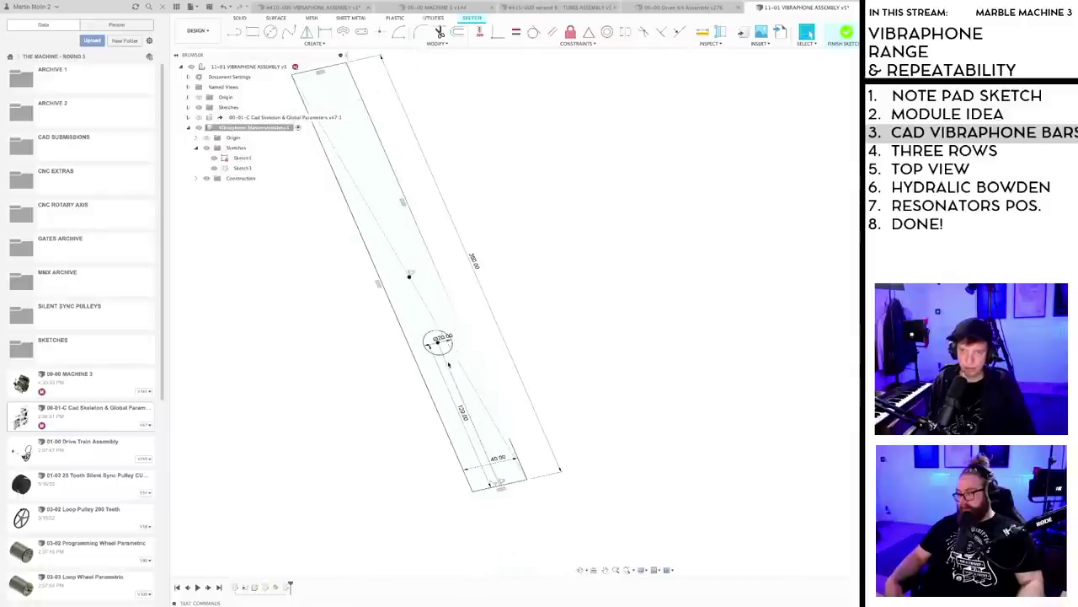
- Draw a long horizontal line from the circle's centre out past the right long edge of the bar
scroll(495, 394, down, 3)
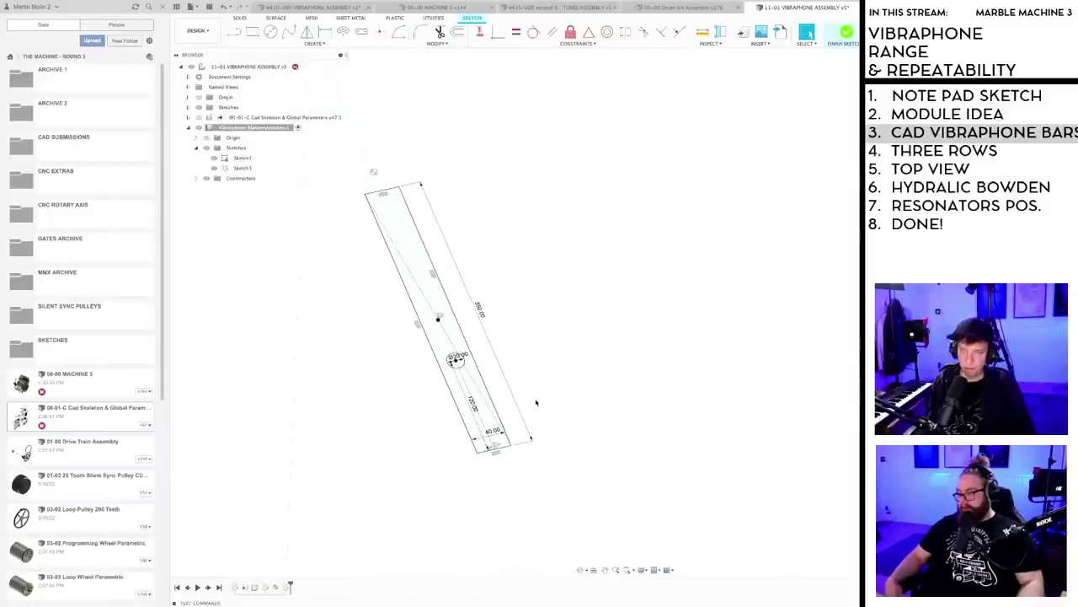
scroll(541, 399, down, 3)
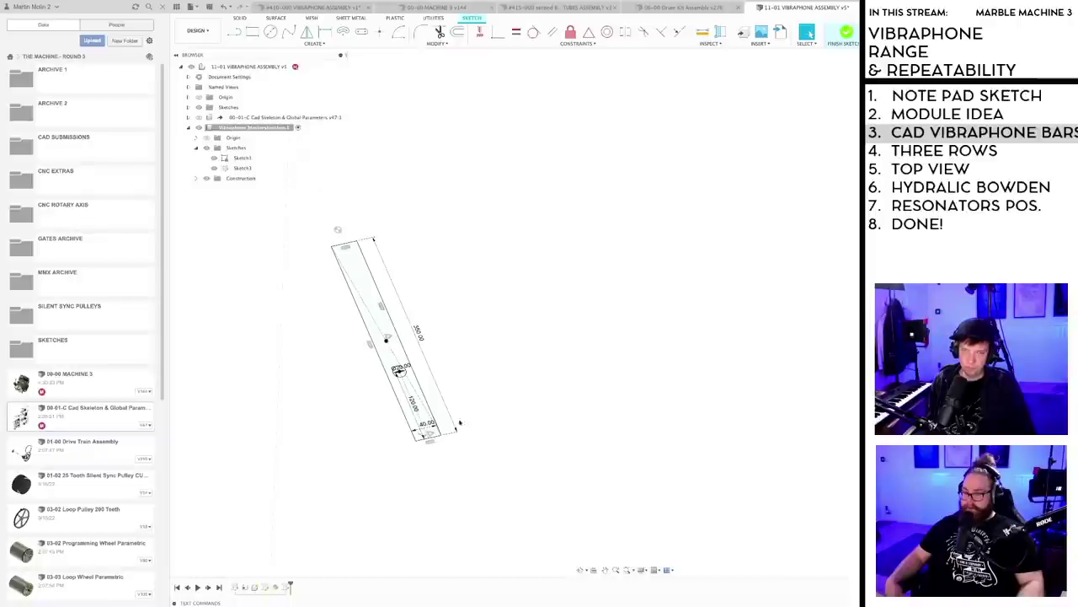
scroll(473, 416, down, 2)
shift+middle_drag(473, 417, 461, 439)
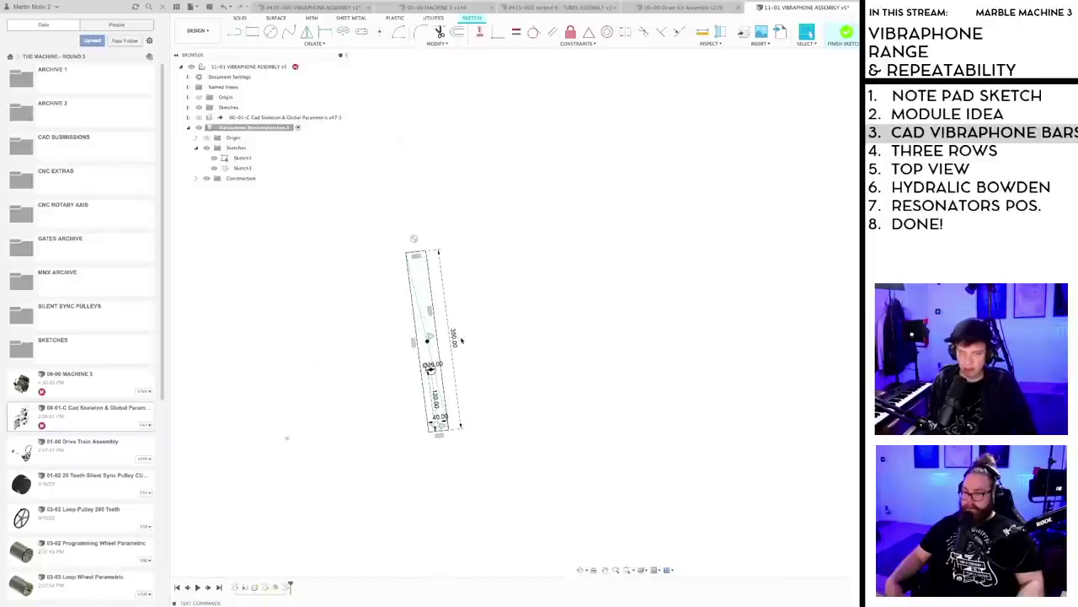
scroll(548, 396, up, 2)
key(l)
key(Escape)
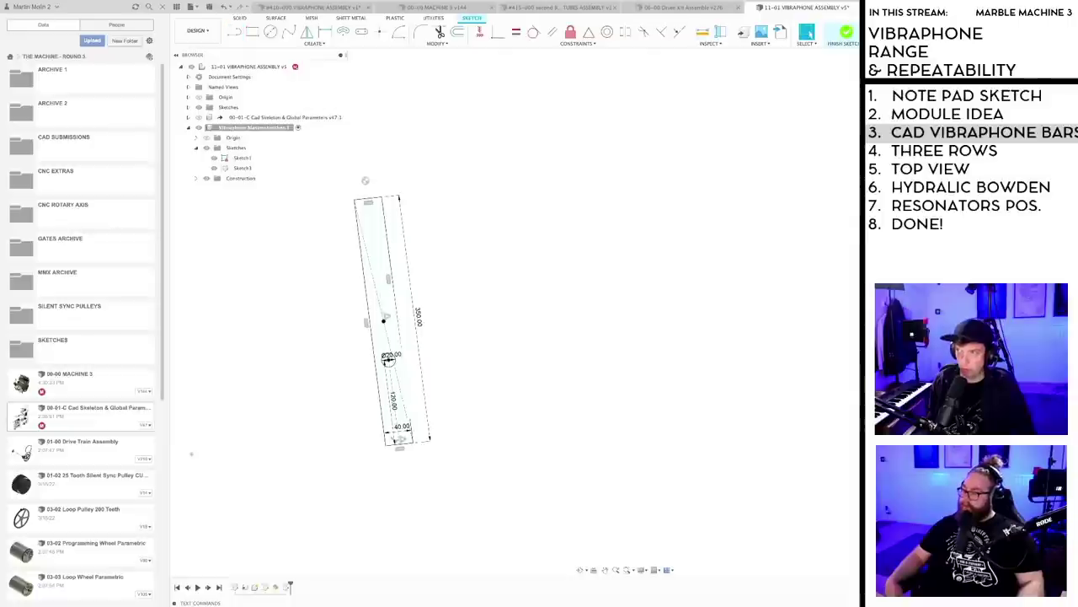
key(l)
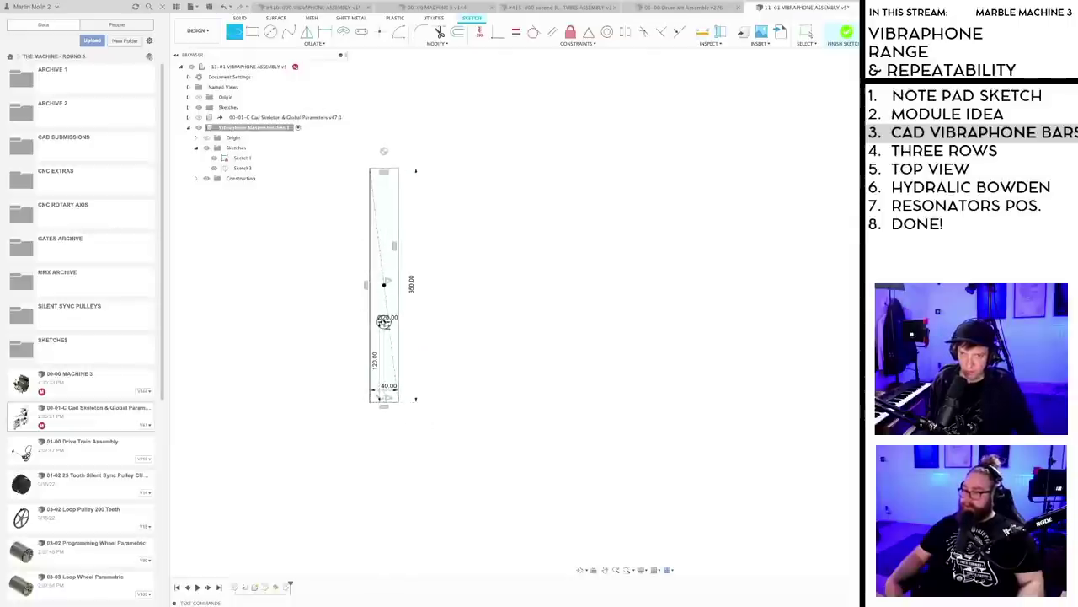
click(384, 322)
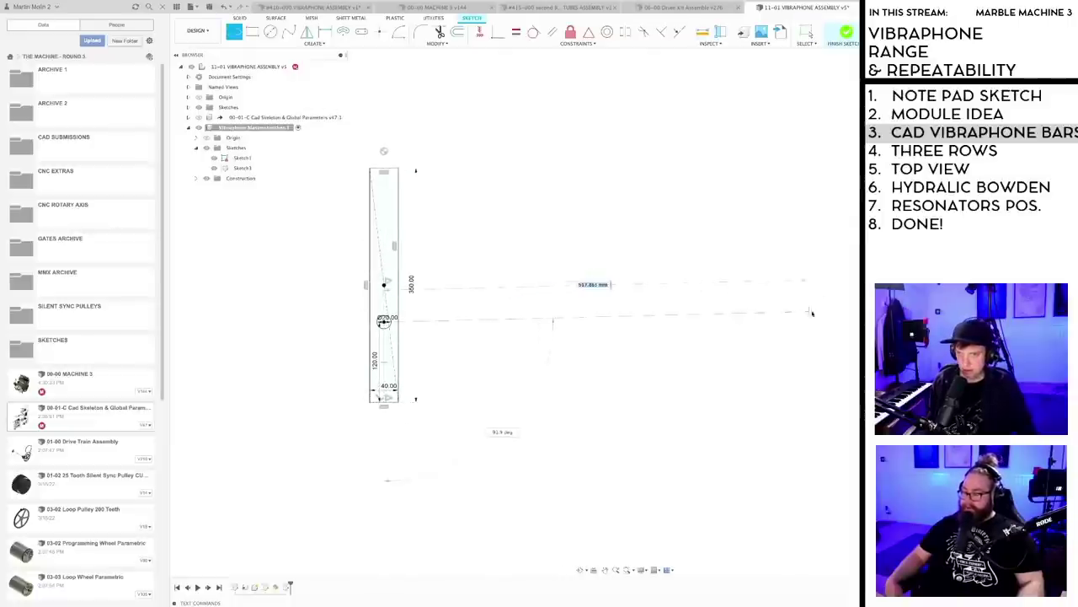
click(857, 322)
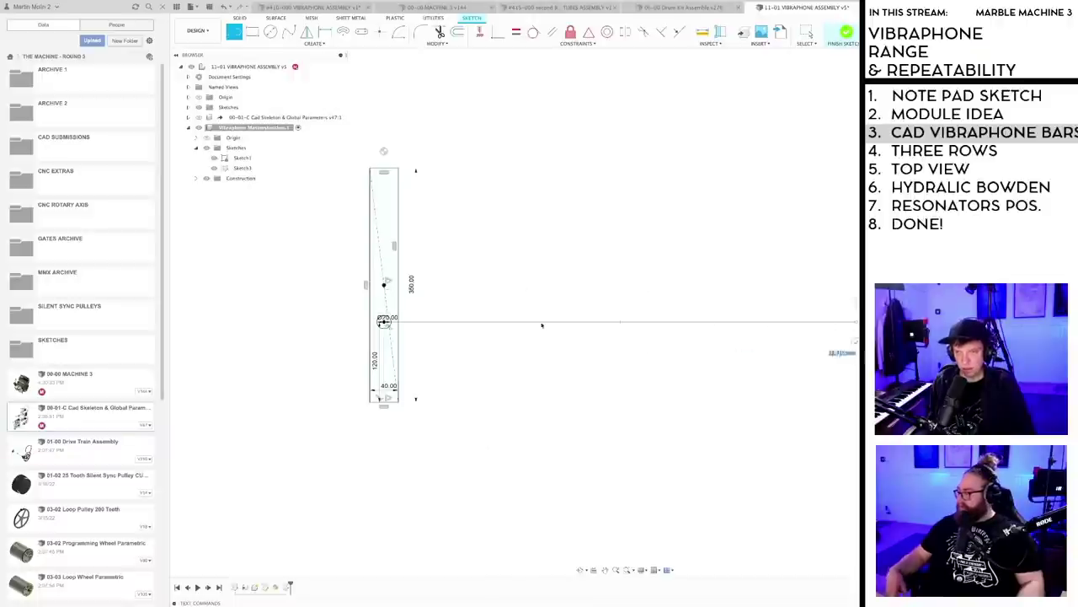
key(Escape)
key(c)
scroll(476, 342, up, 2)
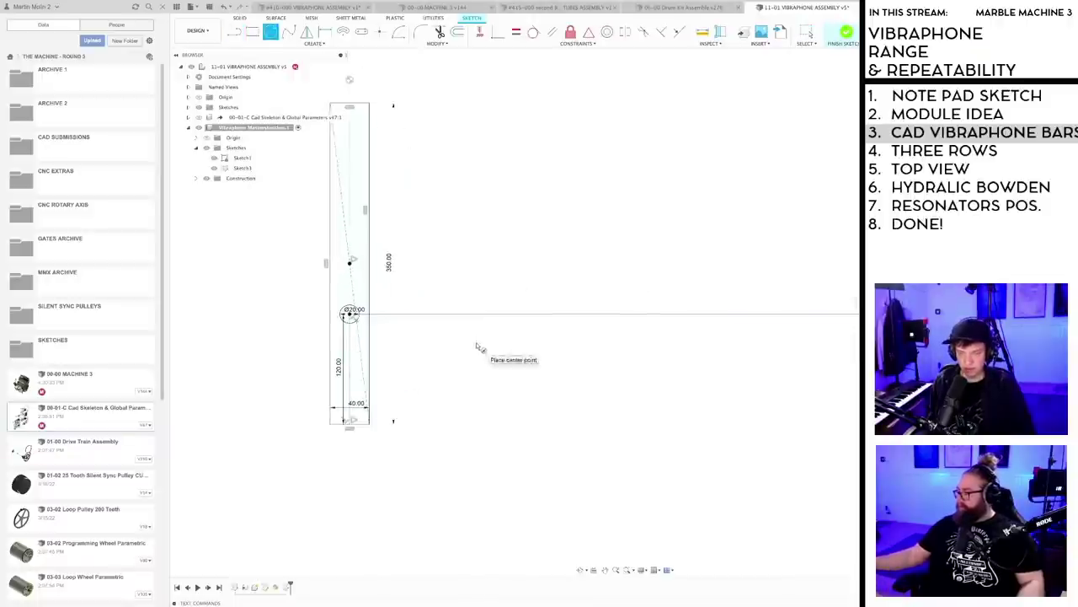
key(Escape)
- Stretch the free end of the horizontal line farther away from the bar, and save the assembly as a new version
scroll(464, 282, up, 1)
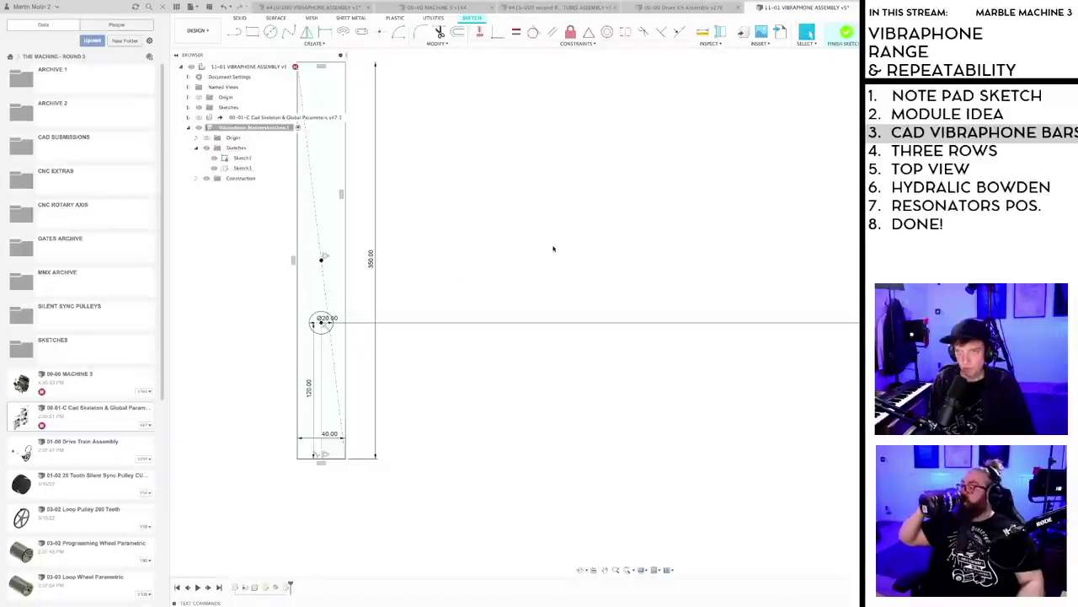
scroll(472, 352, down, 2)
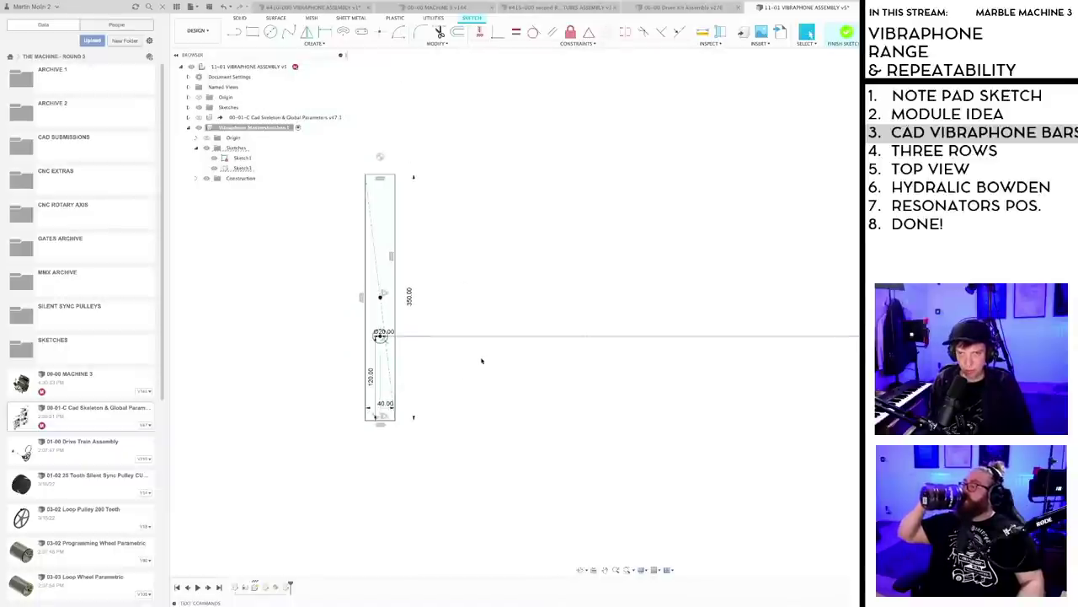
scroll(479, 373, down, 1)
middle_drag(454, 378, 472, 382)
scroll(471, 378, up, 1)
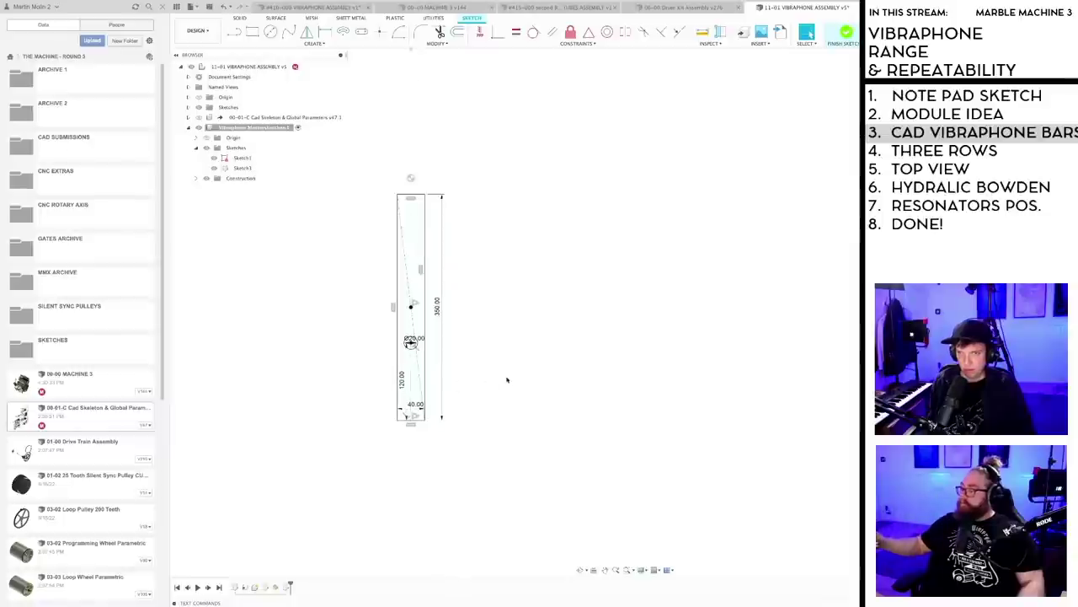
scroll(599, 377, down, 3)
middle_drag(723, 382, 590, 374)
drag(586, 356, 837, 355)
scroll(358, 392, up, 3)
middle_drag(357, 392, 422, 425)
key(ctrl+s)
key(Return)
- Reposition the 350 mm length dimension closer to the bar's long edge
scroll(395, 397, up, 1)
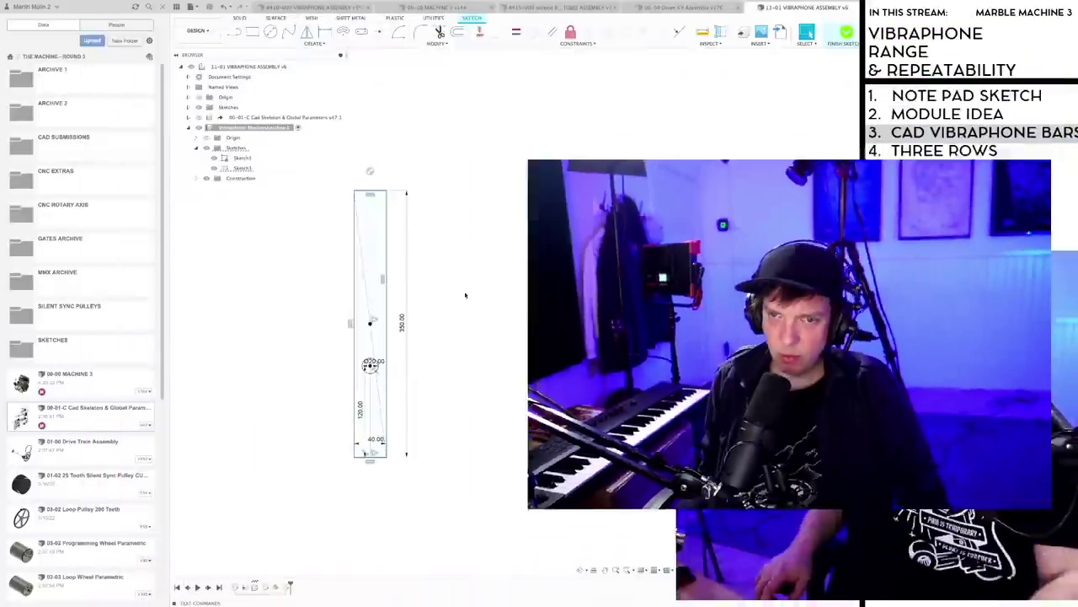
scroll(450, 327, up, 2)
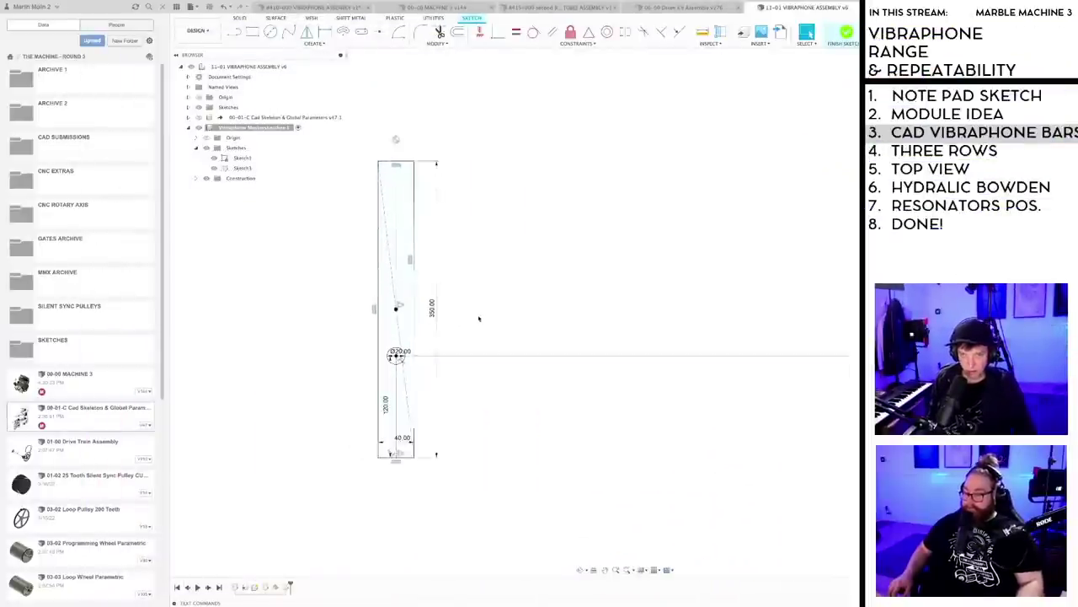
scroll(467, 310, up, 1)
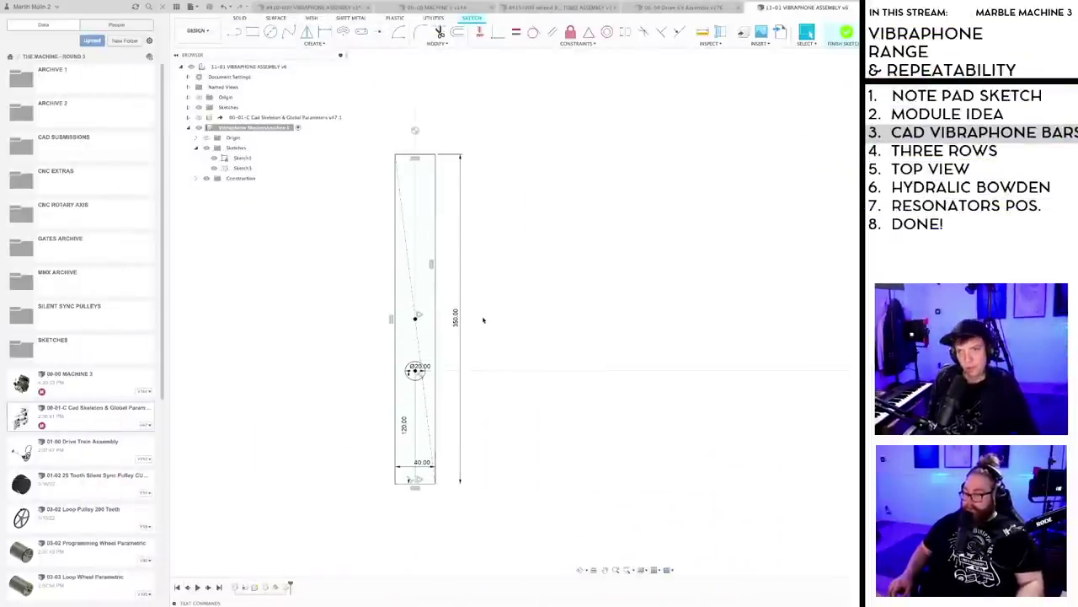
scroll(483, 326, up, 1)
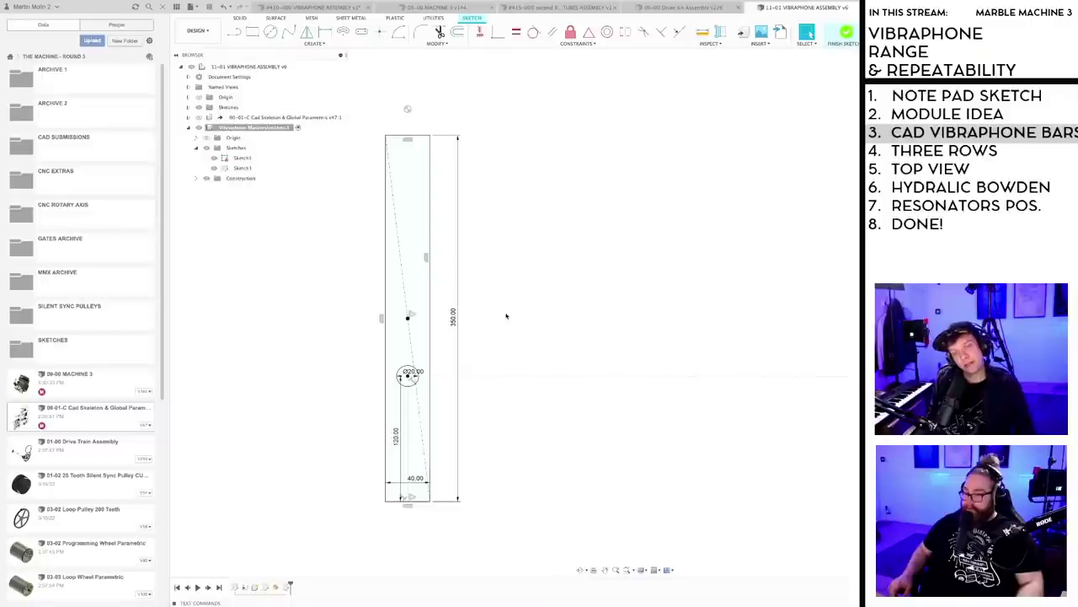
scroll(506, 316, down, 2)
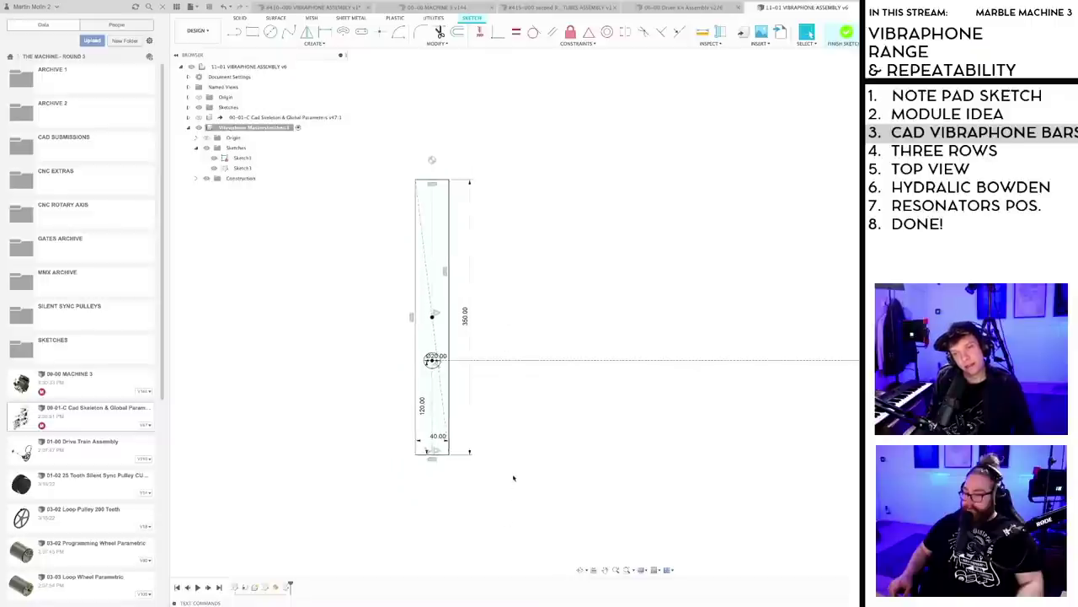
scroll(510, 459, up, 1)
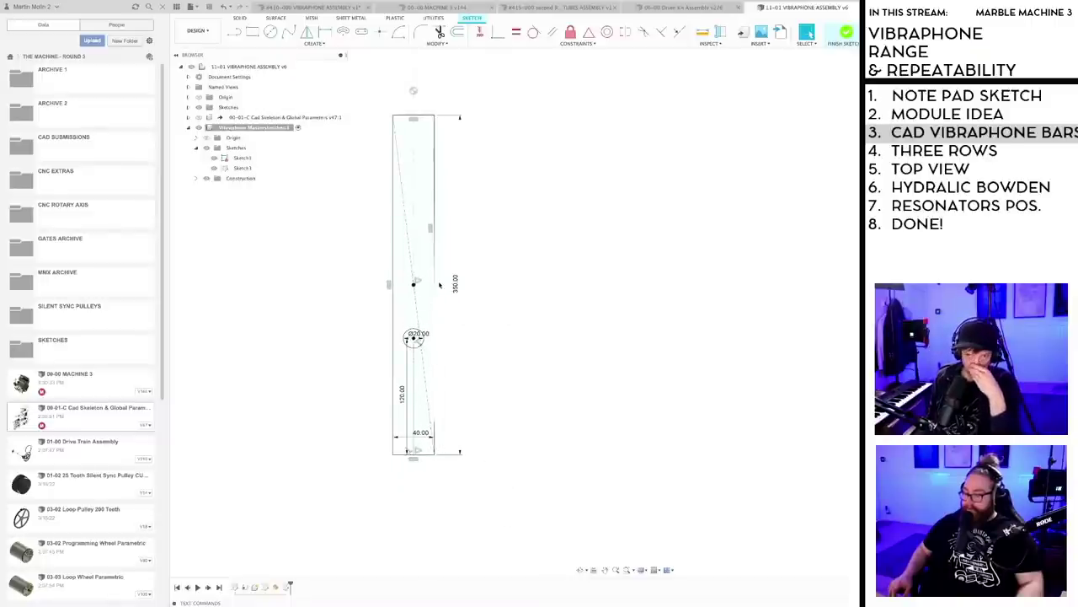
drag(453, 286, 450, 290)
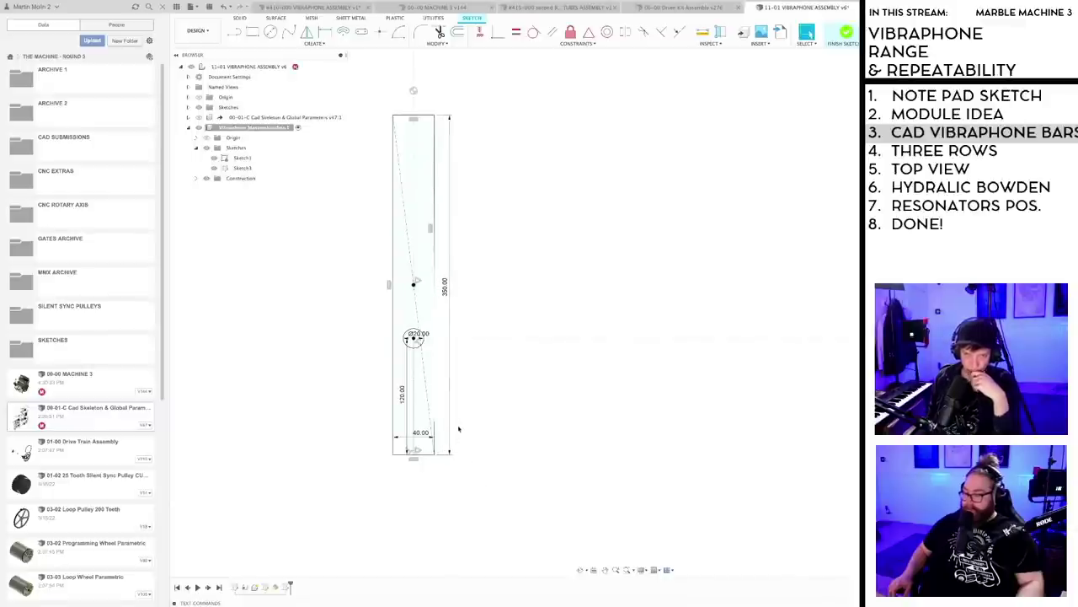
- Copy the bar rectangle with its circle and dimensions, placing the copy to the right along the horizontal line
scroll(478, 459, down, 2)
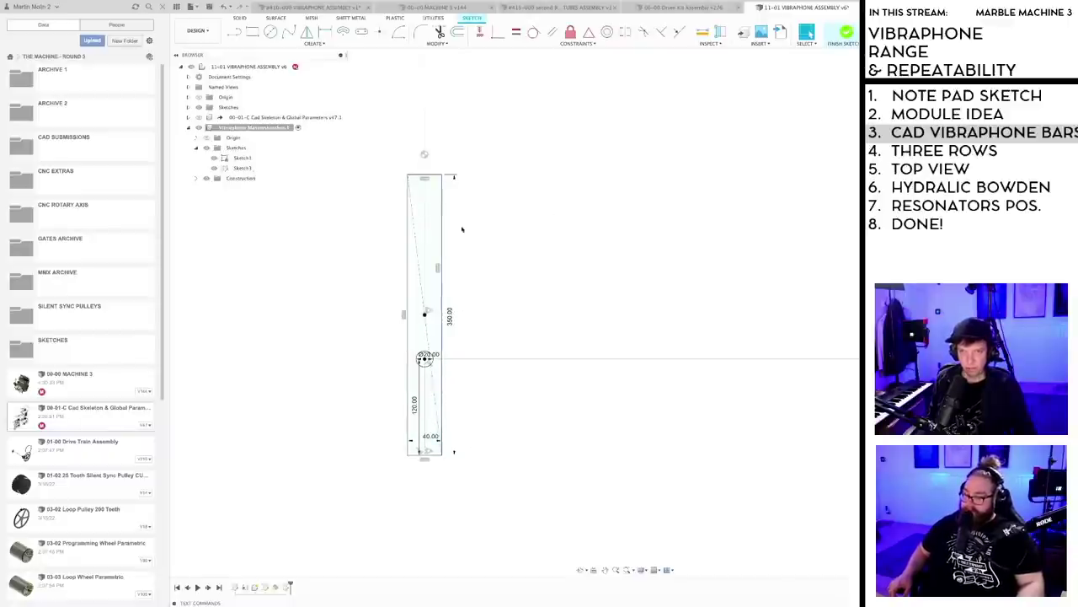
mouse_move(364, 166)
mouse_down()
mouse_move(517, 544)
mouse_move(512, 527)
mouse_up()
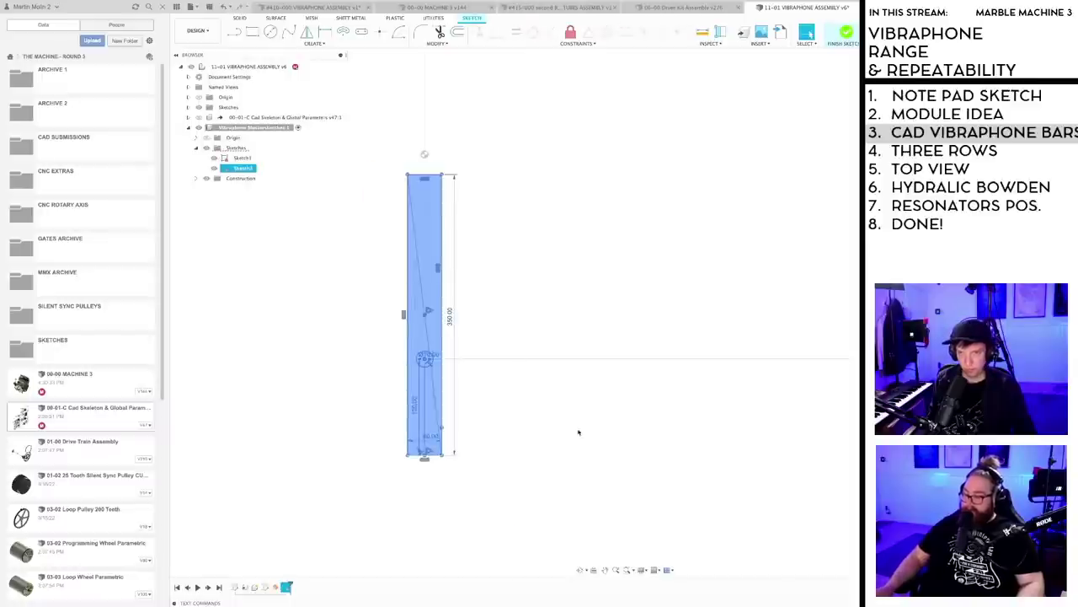
key(m)
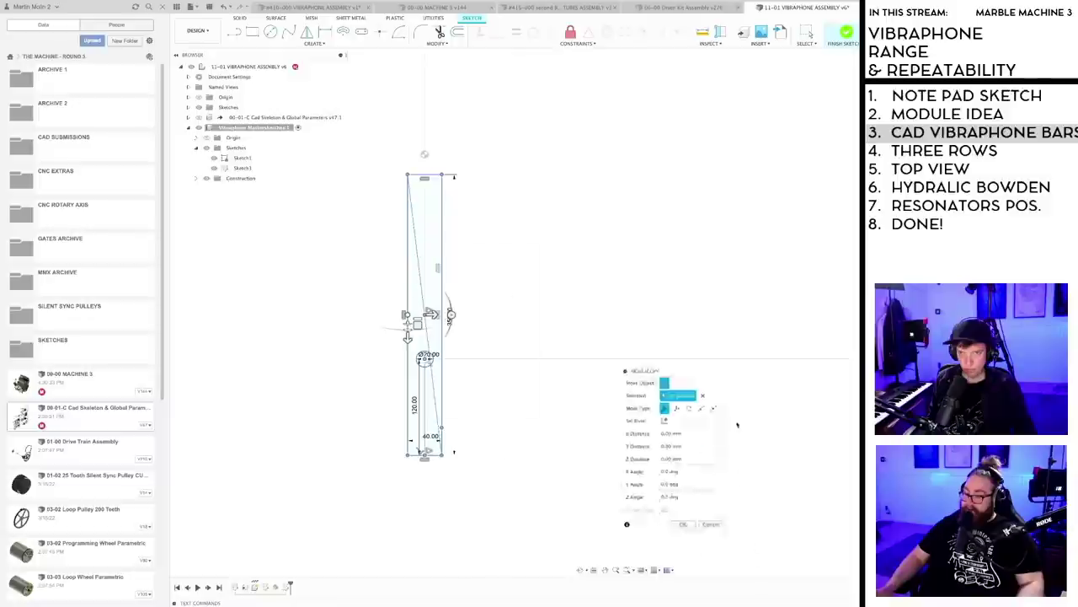
drag(430, 314, 544, 314)
click(324, 503)
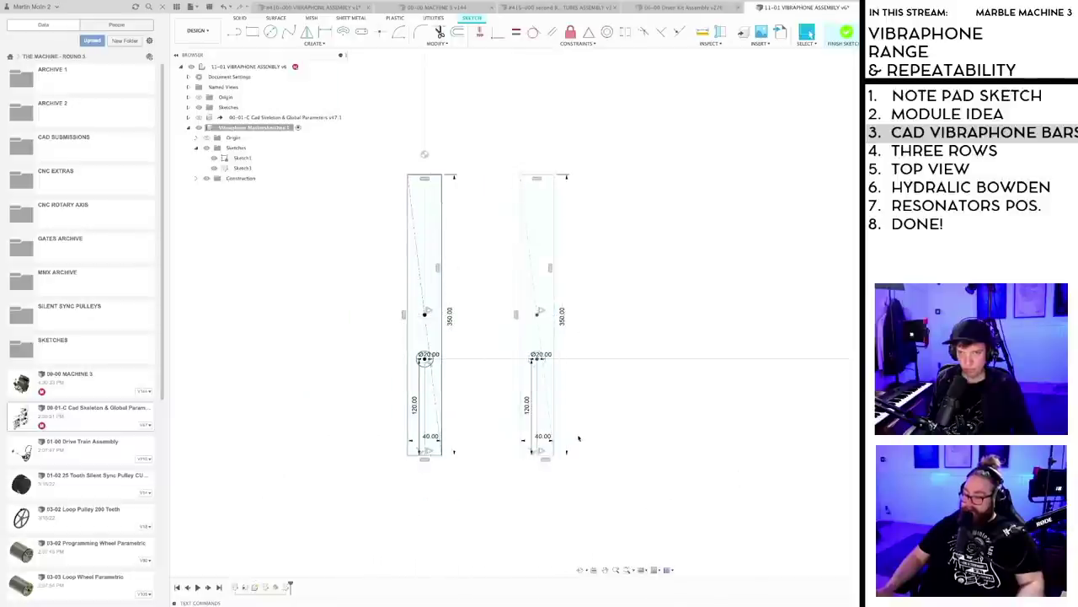
scroll(605, 435, up, 4)
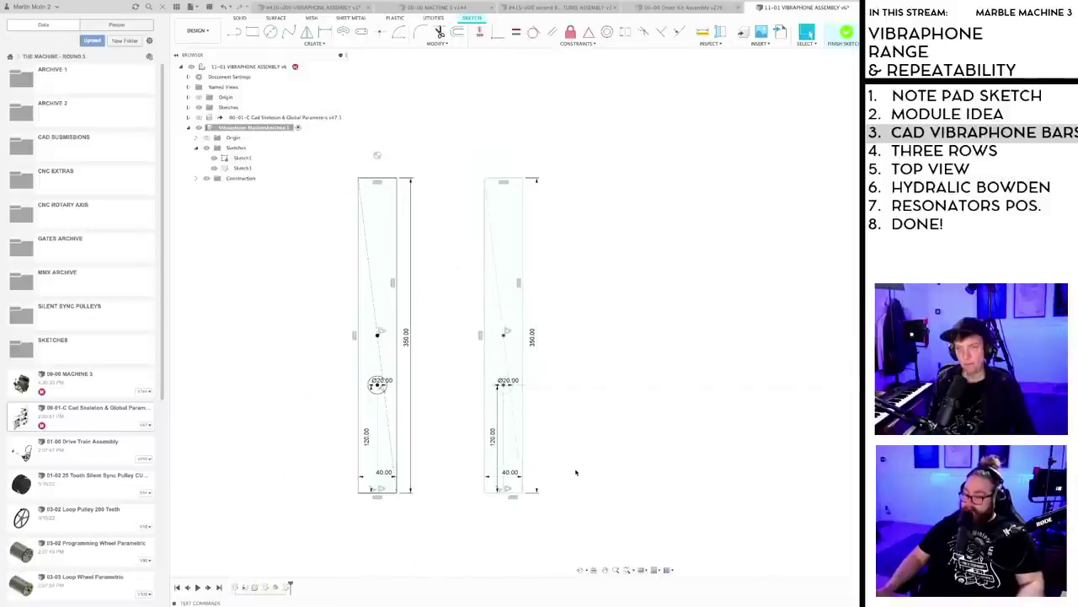
- Constrain the copied bar's circle centre to be horizontally level with the first bar's circle centre
middle_drag(596, 462, 598, 461)
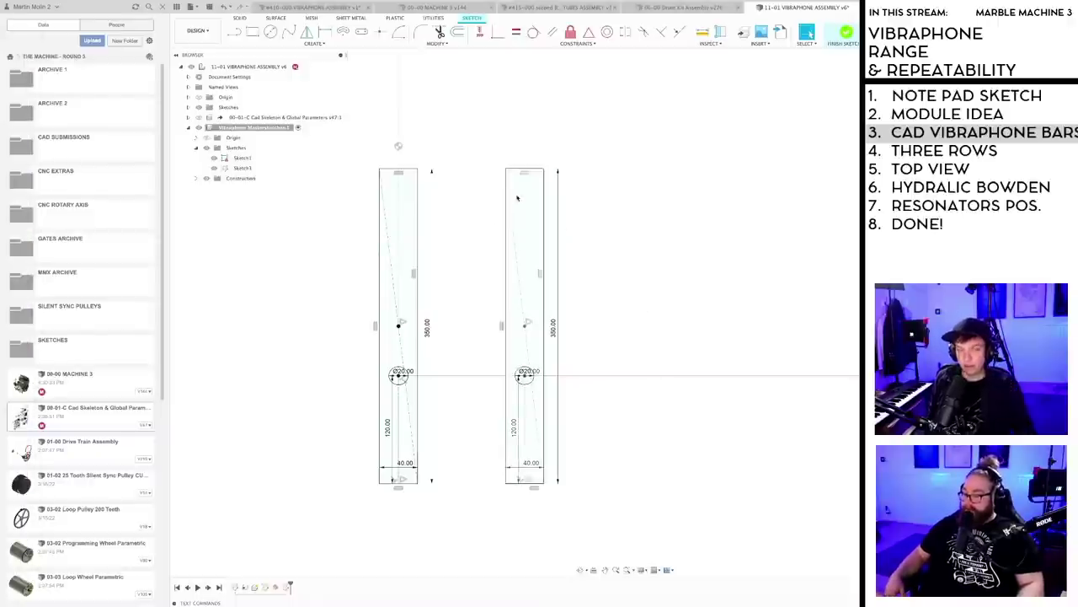
mouse_move(635, 422)
shift+middle_down()
mouse_move(645, 405)
mouse_move(657, 417)
mouse_move(633, 387)
mouse_move(666, 384)
mouse_move(640, 381)
mouse_move(617, 407)
mouse_move(634, 411)
mouse_move(578, 391)
mouse_move(593, 380)
mouse_move(570, 409)
mouse_move(629, 387)
mouse_move(575, 429)
mouse_move(575, 442)
mouse_move(584, 406)
shift+middle_up()
scroll(633, 416, up, 2)
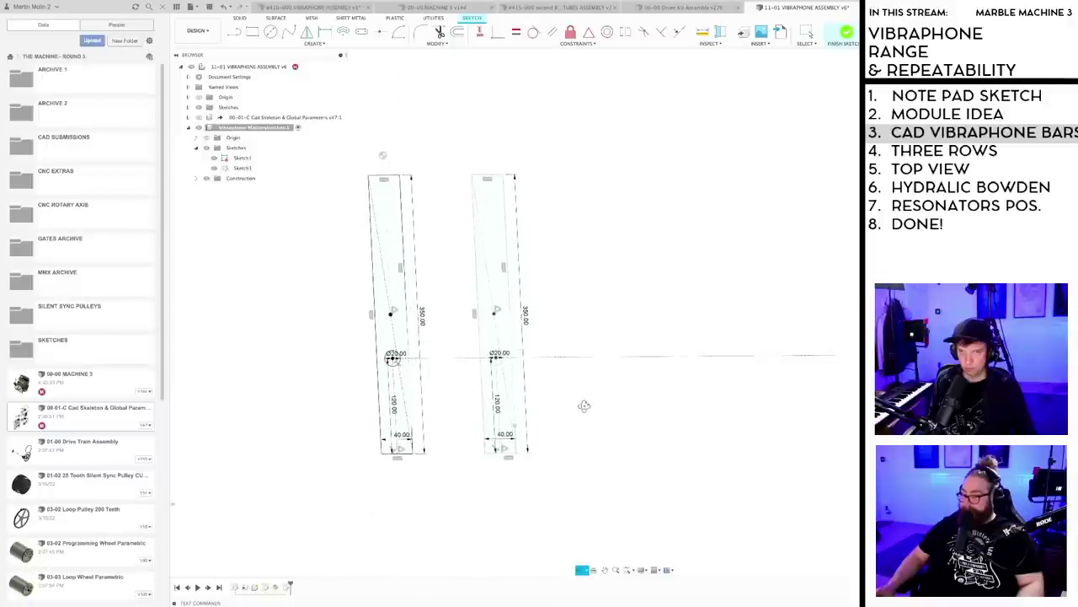
scroll(564, 418, up, 1)
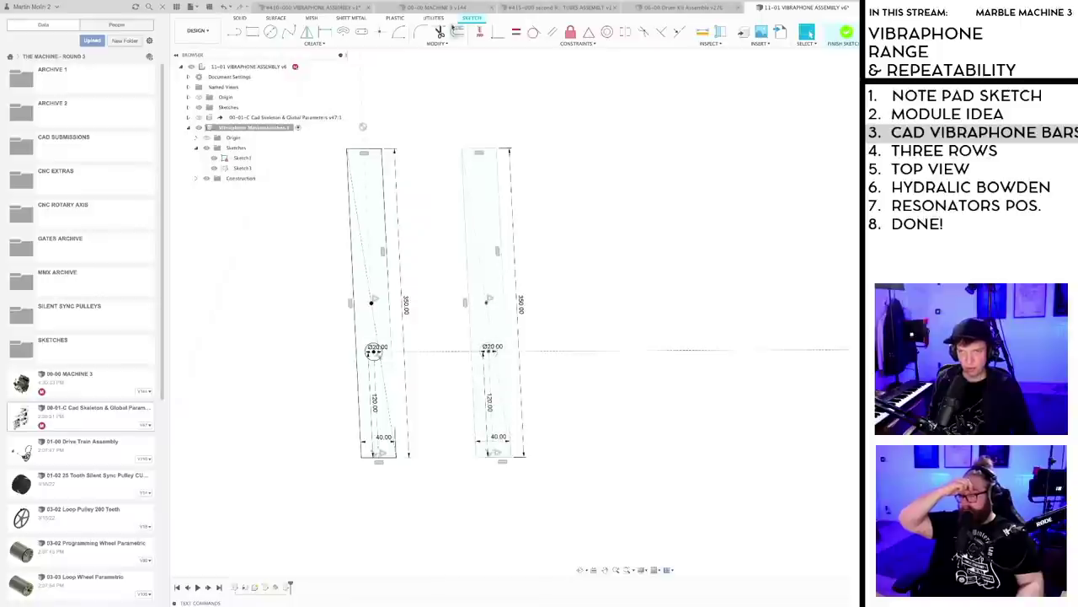
click(478, 31)
scroll(497, 353, up, 2)
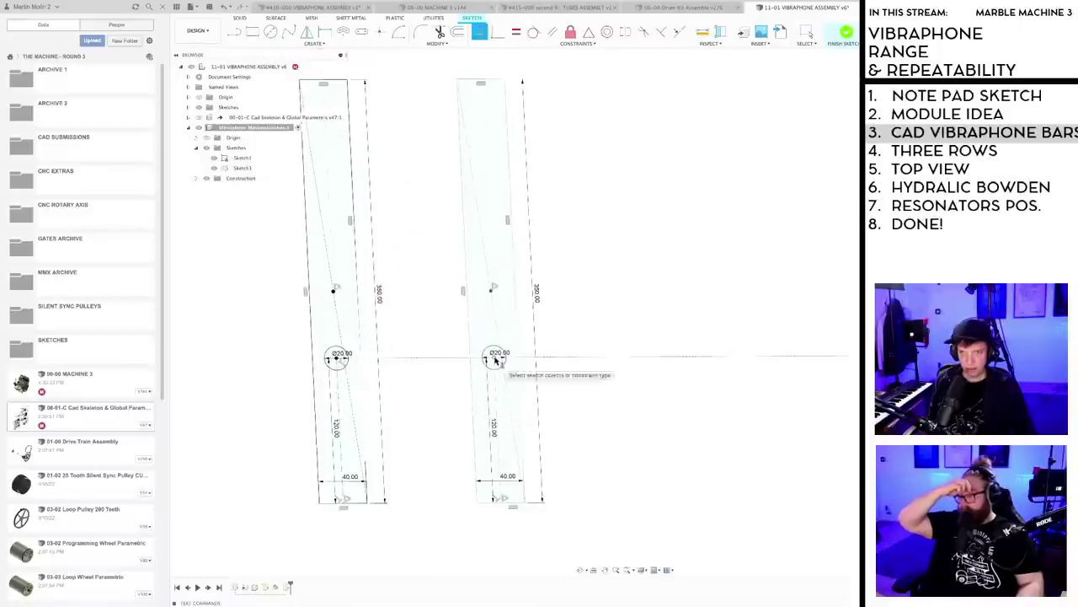
click(495, 358)
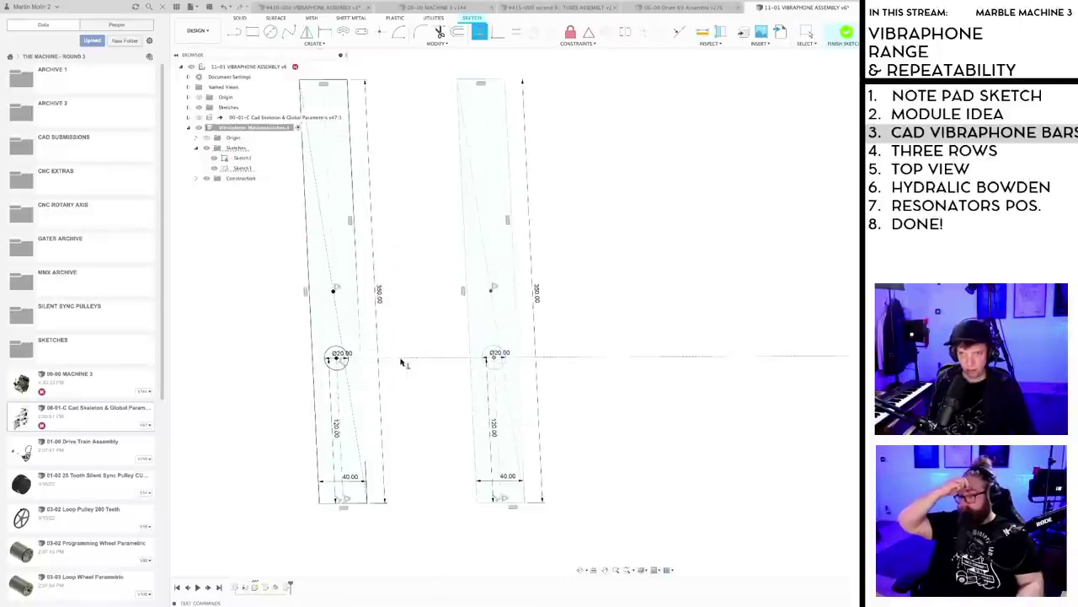
click(335, 360)
scroll(449, 395, down, 2)
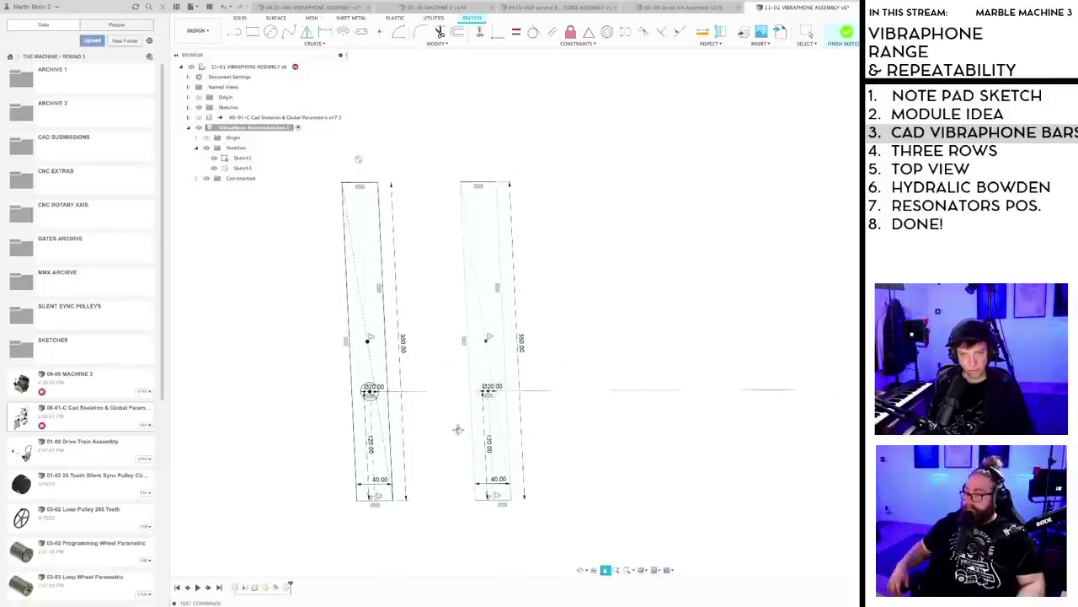
scroll(458, 429, up, 2)
key(Escape)
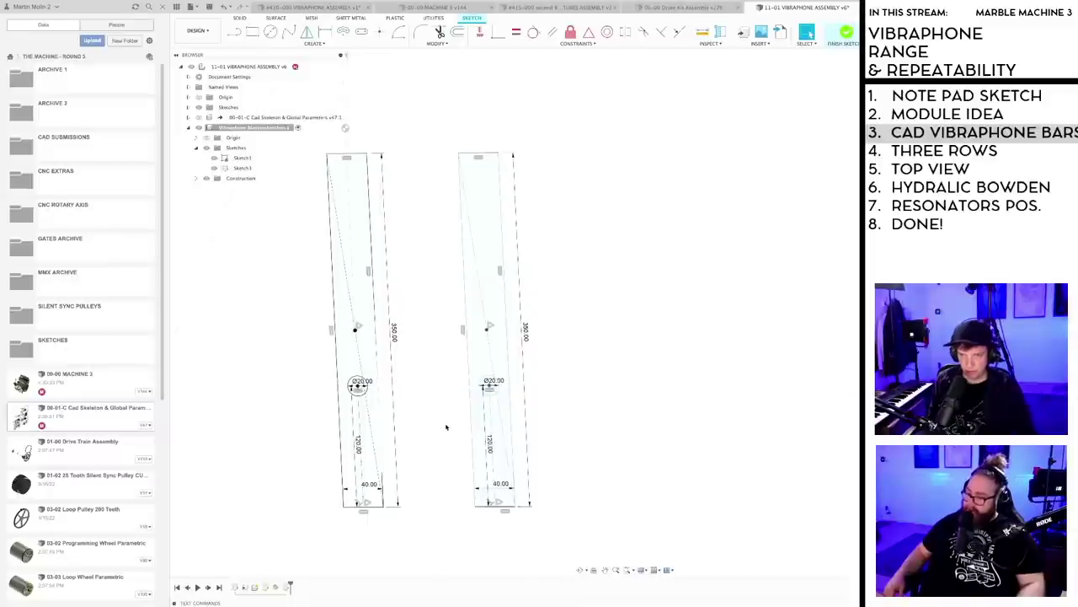
- Dimension the gap between the facing long edges of the two bars and set it to 10 mm
scroll(447, 427, down, 1)
key(d)
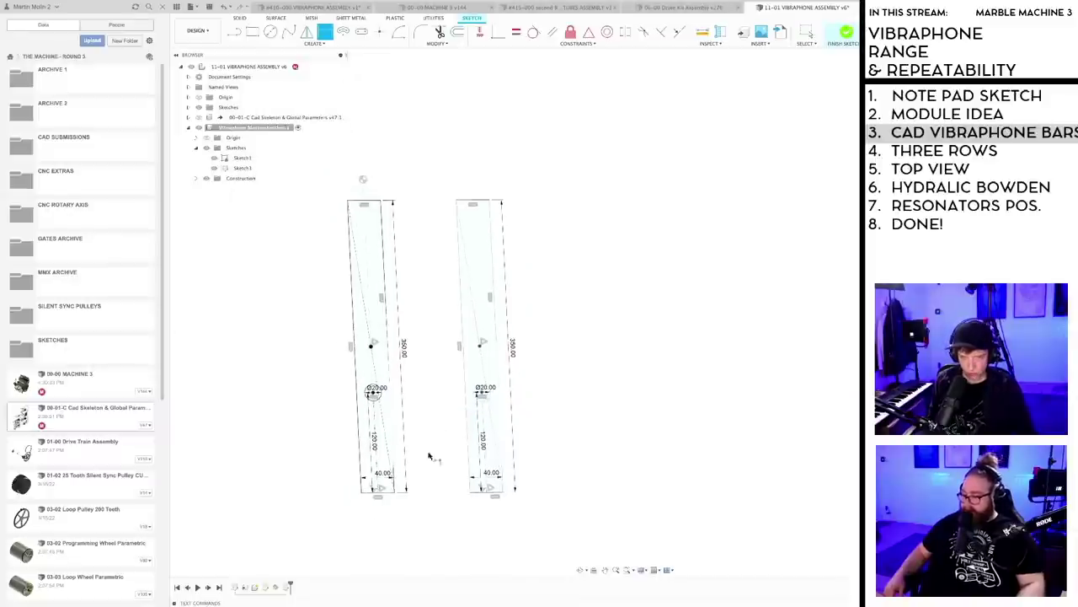
click(393, 448)
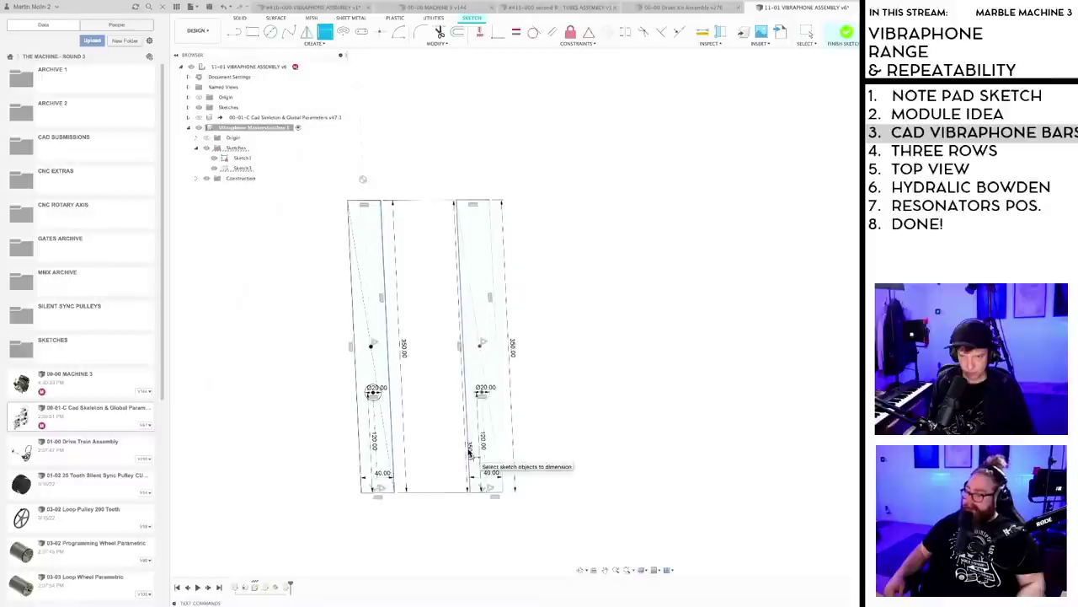
click(468, 451)
click(425, 464)
text(10)
key(Return)
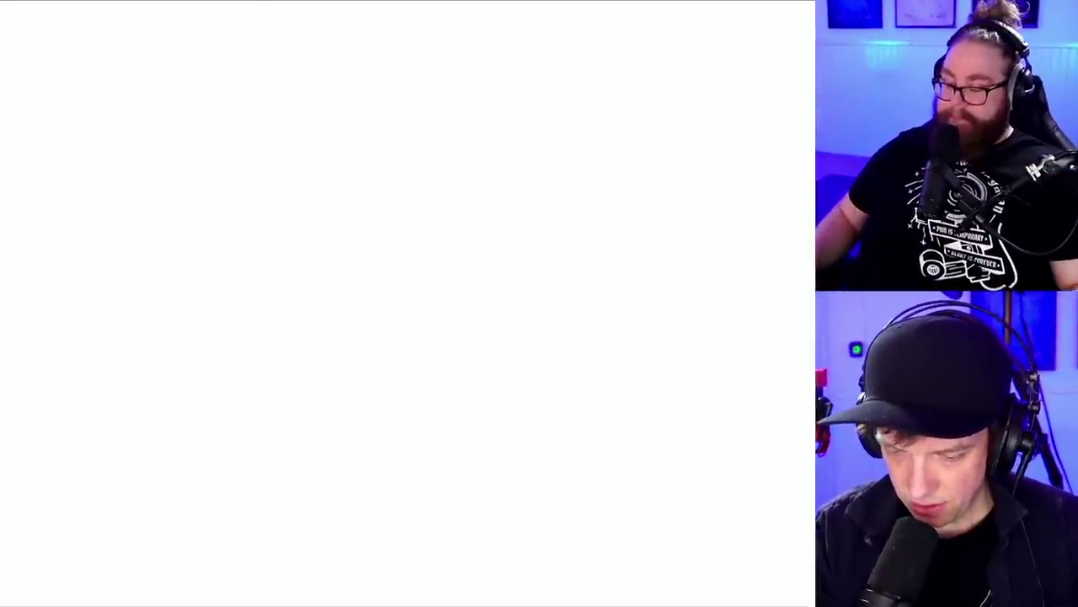
- Switch to the Procreate canvas and sketch three slightly tilted black bars in side view, stepping down towards the lower left
mouse_move(524, 118)
mouse_down()
mouse_move(342, 222)
mouse_move(575, 167)
mouse_move(536, 127)
mouse_up()
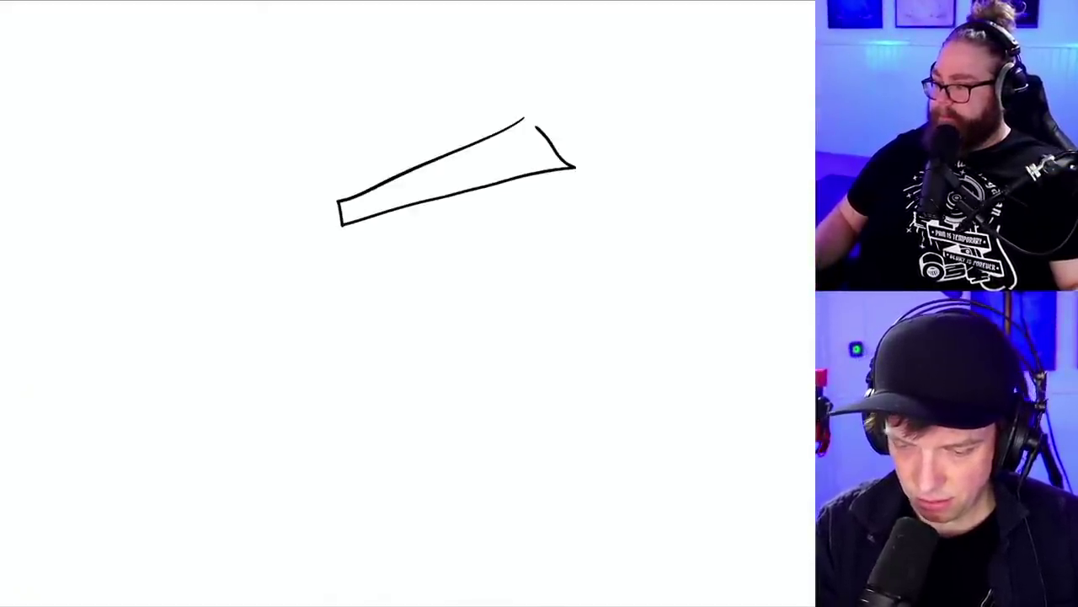
mouse_move(409, 235)
mouse_down()
mouse_move(243, 278)
mouse_move(224, 314)
mouse_move(414, 268)
mouse_up()
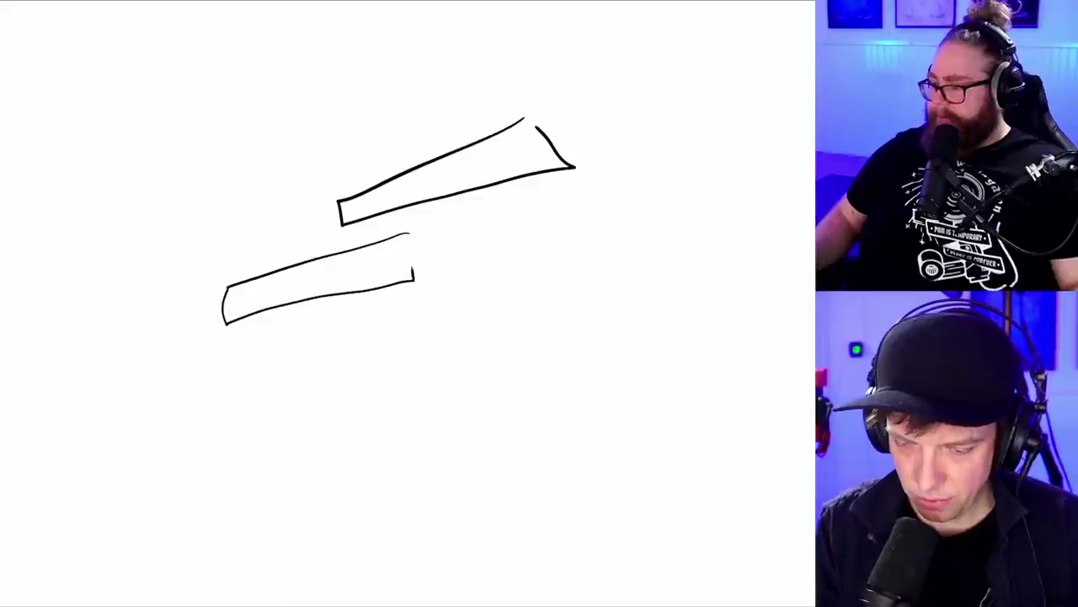
mouse_move(283, 326)
mouse_down()
mouse_move(98, 393)
mouse_move(278, 345)
mouse_up()
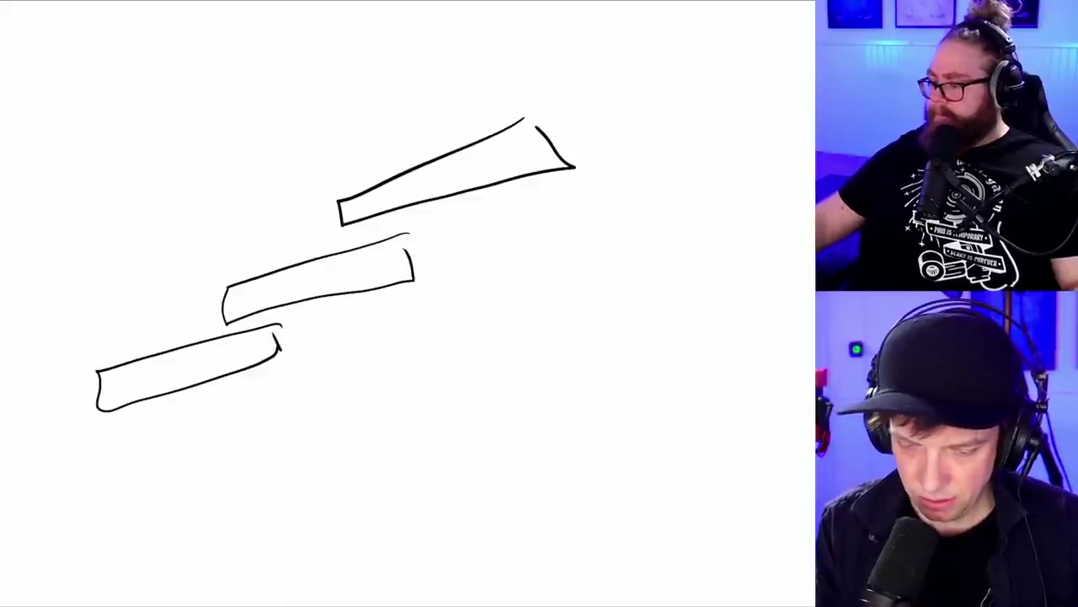
- Draw a pair of long resonator-tube lines hanging down from the underside of each of the three black bars
drag(166, 394, 207, 533)
drag(224, 378, 264, 523)
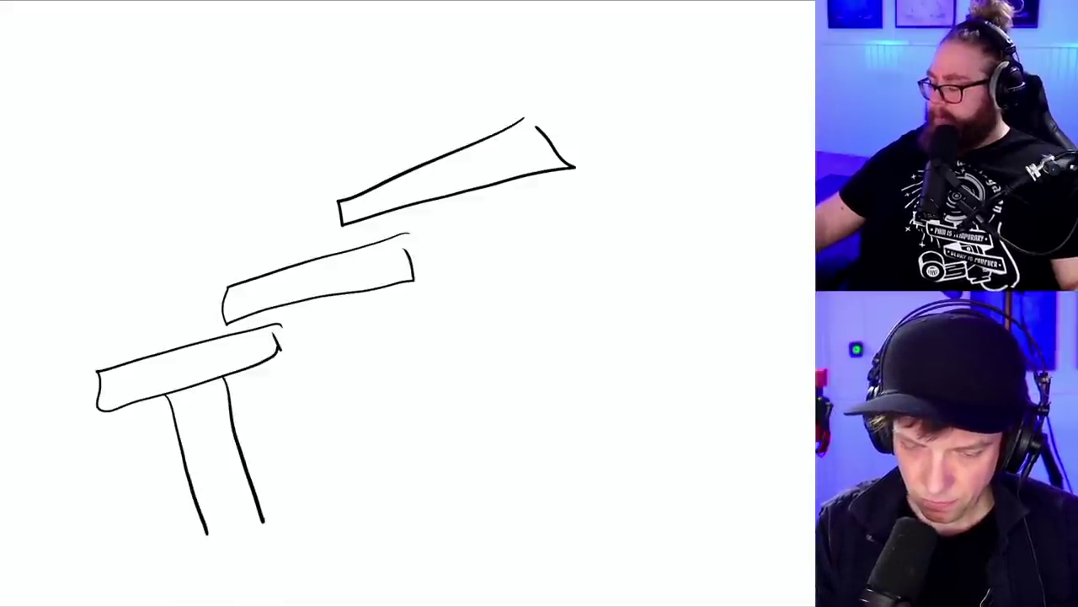
drag(306, 313, 349, 497)
drag(355, 297, 413, 492)
drag(455, 232, 512, 442)
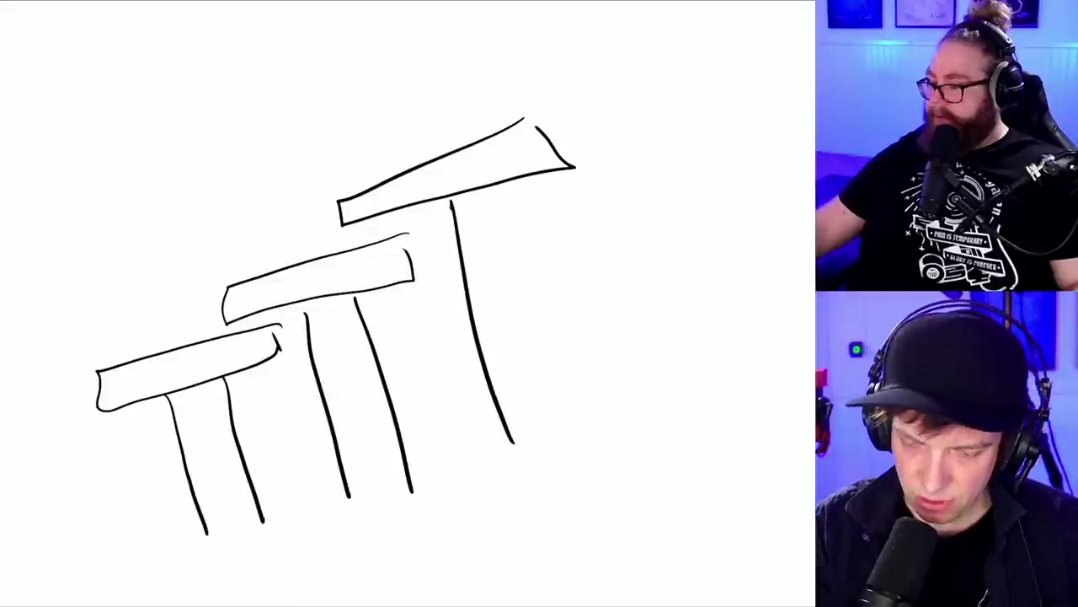
drag(507, 184, 567, 434)
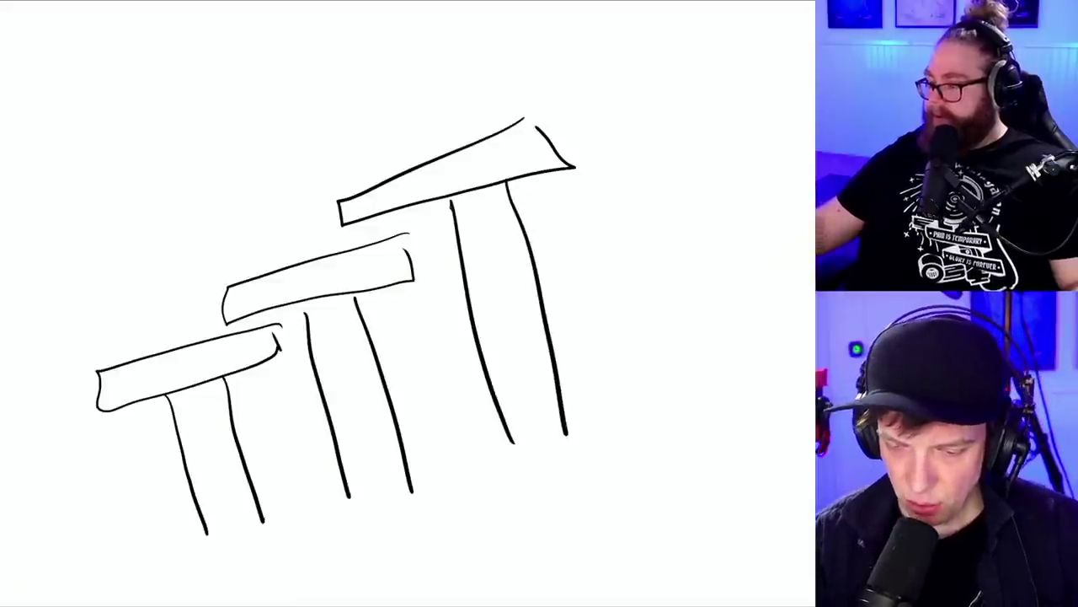
- Set the pen colour to green and sketch a steeply tilted bar with its resonator tube crossing the highest black bar
key(c)
drag(648, 200, 745, 112)
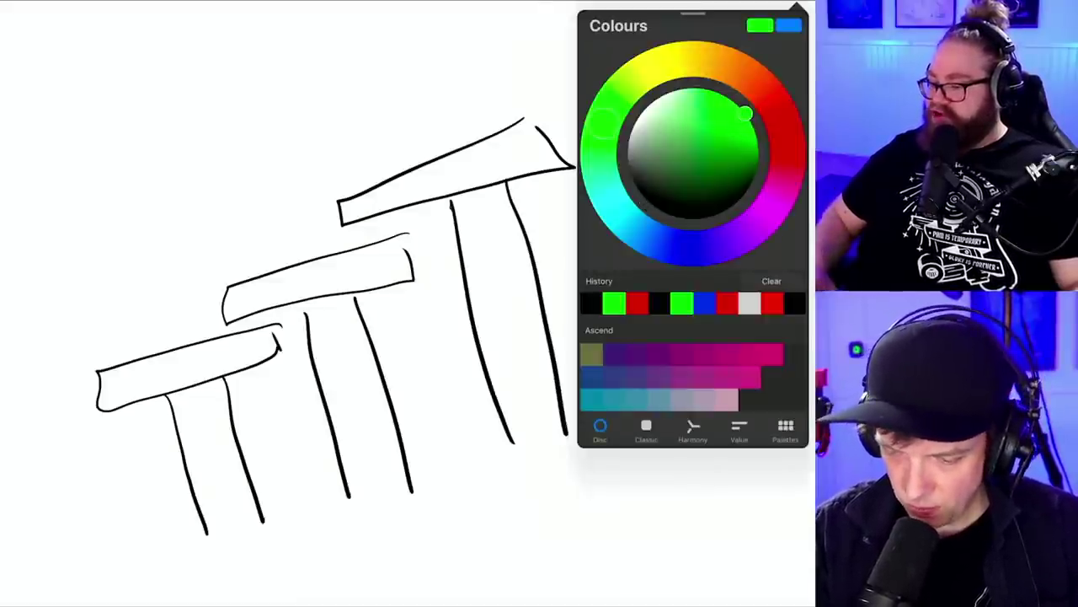
key(c)
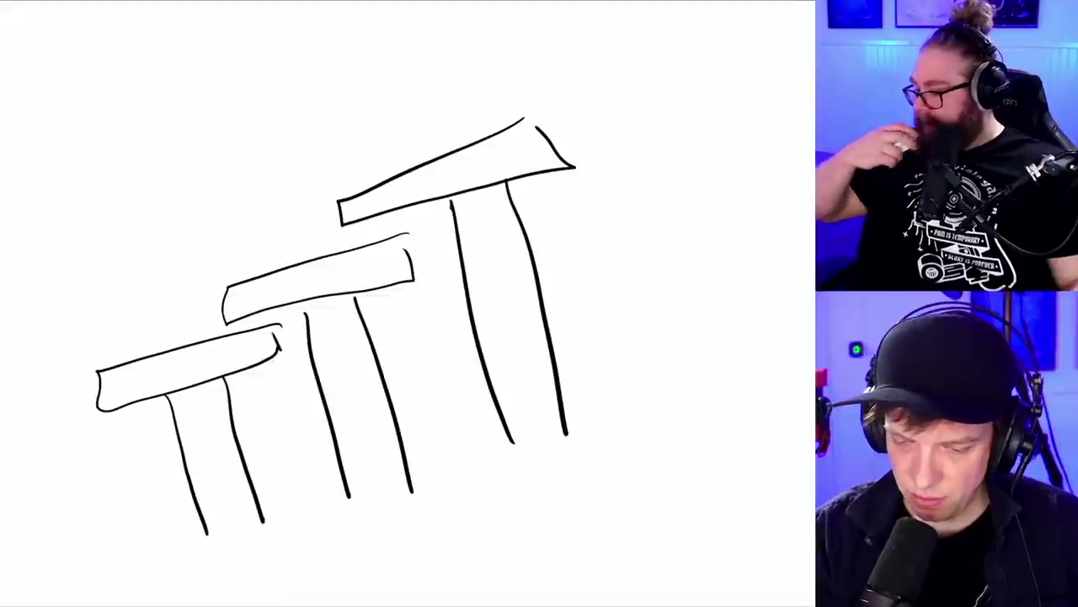
mouse_move(371, 65)
mouse_down()
mouse_move(276, 225)
mouse_move(337, 242)
mouse_move(416, 93)
mouse_move(402, 77)
mouse_move(428, 84)
mouse_up()
drag(357, 199, 631, 303)
drag(381, 160, 661, 248)
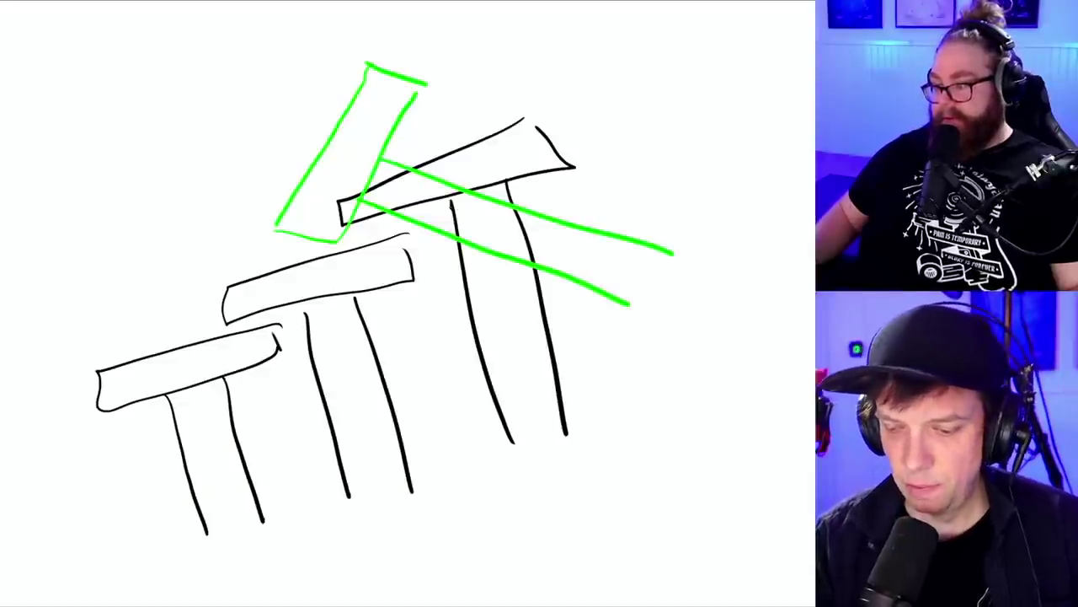
drag(672, 255, 637, 311)
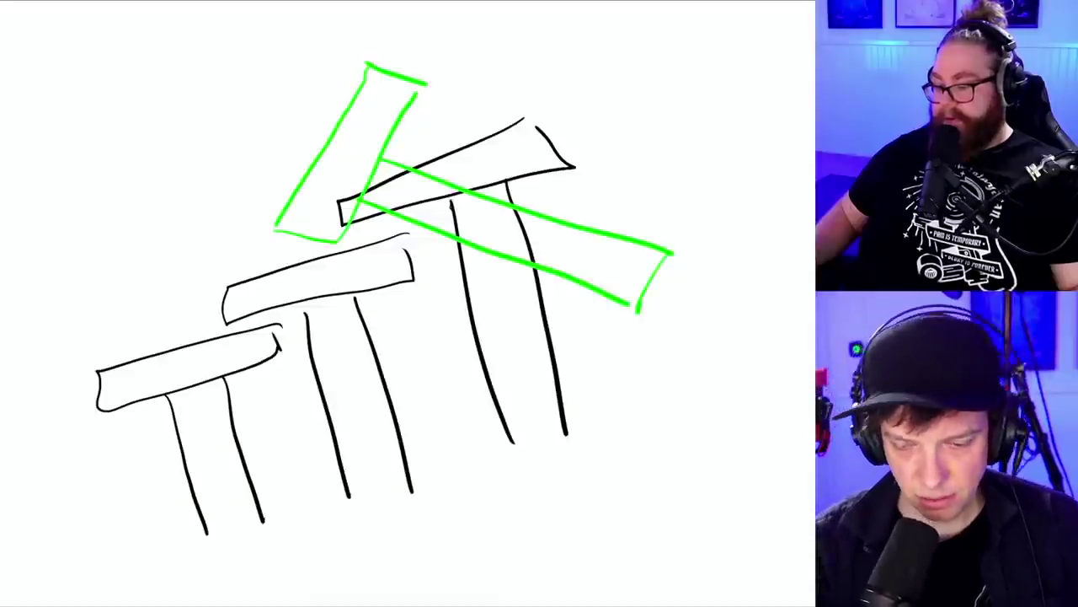
- Set the pen colour to red and draw three paths falling onto the bars and bouncing off towards the lower left
click(795, 4)
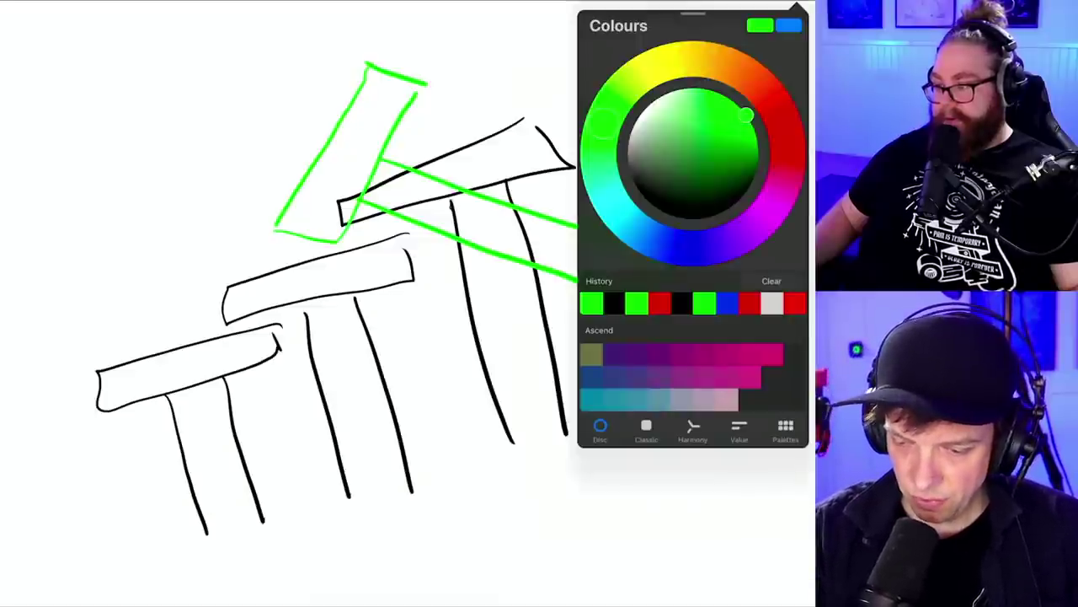
click(778, 112)
click(794, 4)
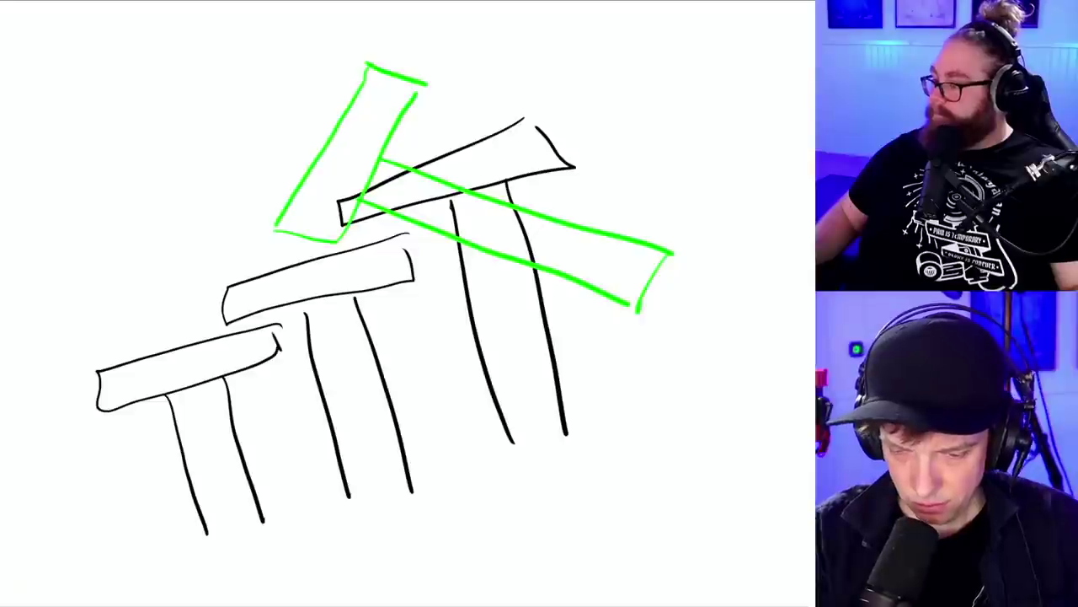
mouse_move(297, 32)
mouse_down()
mouse_move(308, 138)
mouse_move(52, 266)
mouse_up()
mouse_move(258, 80)
mouse_down()
mouse_move(281, 263)
mouse_move(35, 320)
mouse_up()
mouse_move(140, 84)
mouse_down()
mouse_move(168, 352)
mouse_move(67, 369)
mouse_up()
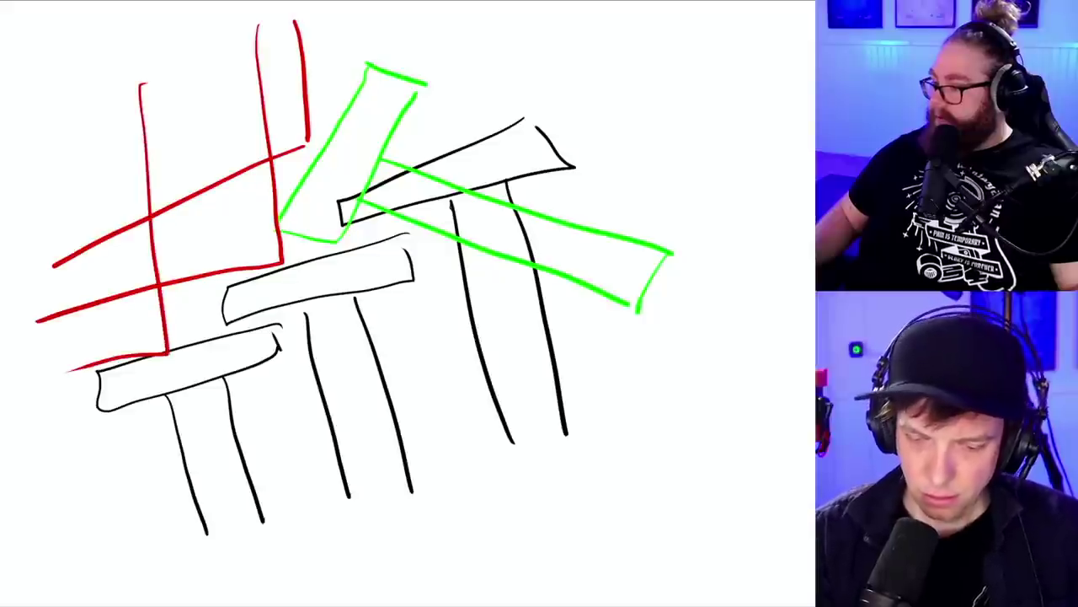
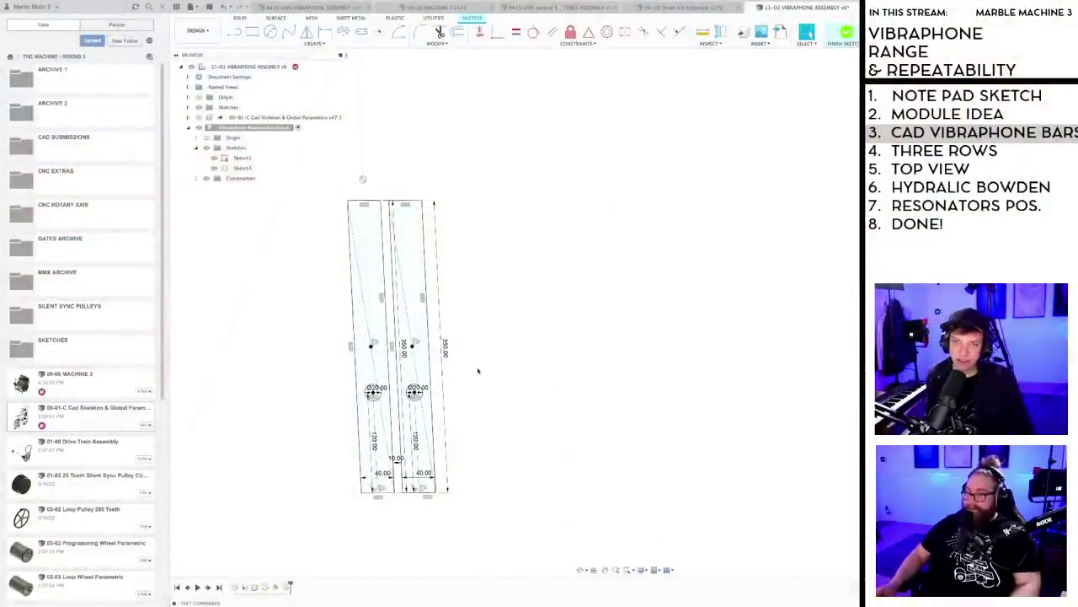
- Return to the Fusion 360 sketch and examine the two side-by-side bars and their dimensions
key(Escape)
scroll(483, 390, down, 1)
shift+middle_drag(480, 400, 460, 389)
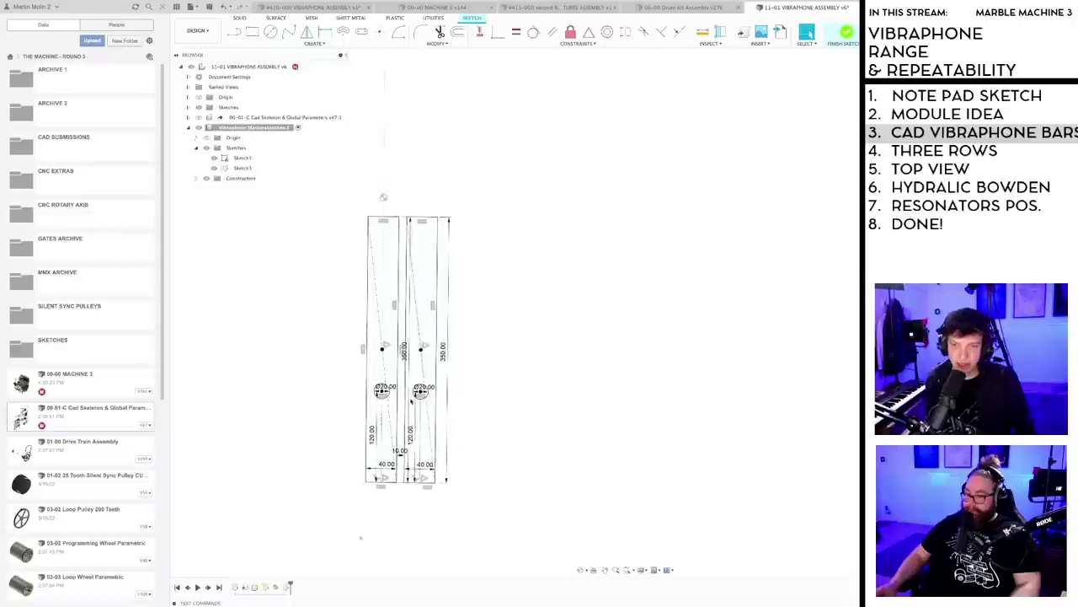
scroll(460, 390, up, 2)
scroll(469, 386, down, 2)
middle_drag(453, 196, 479, 244)
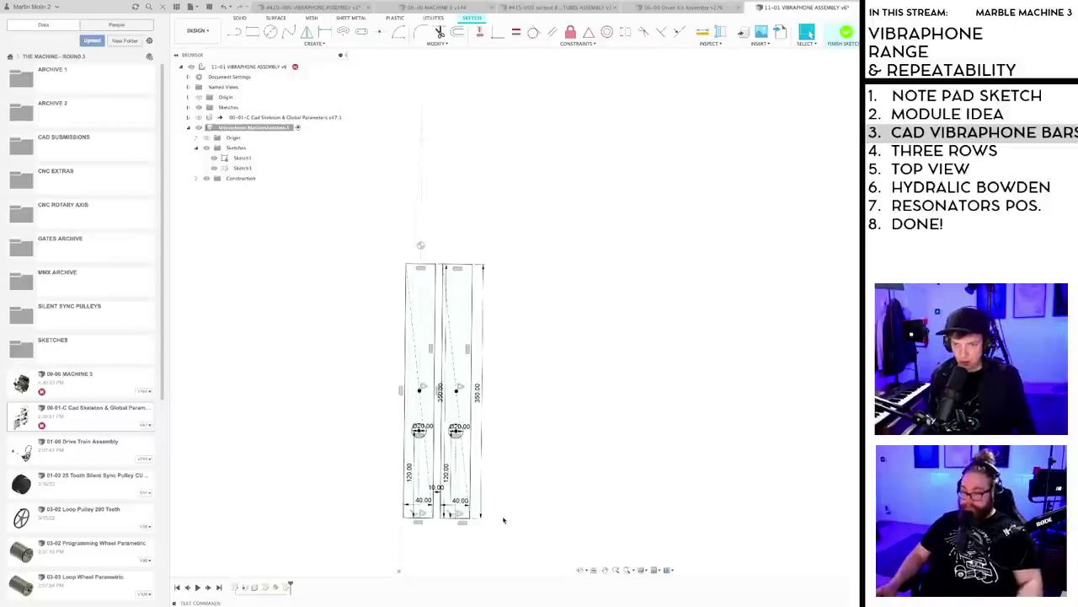
middle_drag(503, 520, 541, 473)
scroll(553, 493, up, 2)
scroll(576, 378, down, 1)
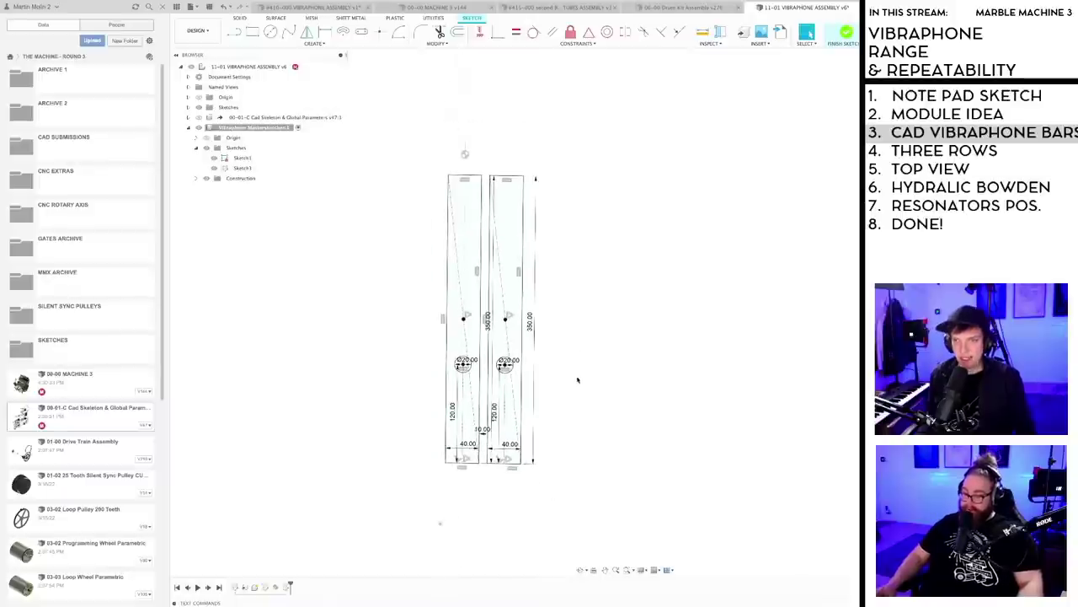
shift+middle_drag(578, 380, 579, 378)
- Set the length dimension of the second bar to 345 mm
click(529, 325)
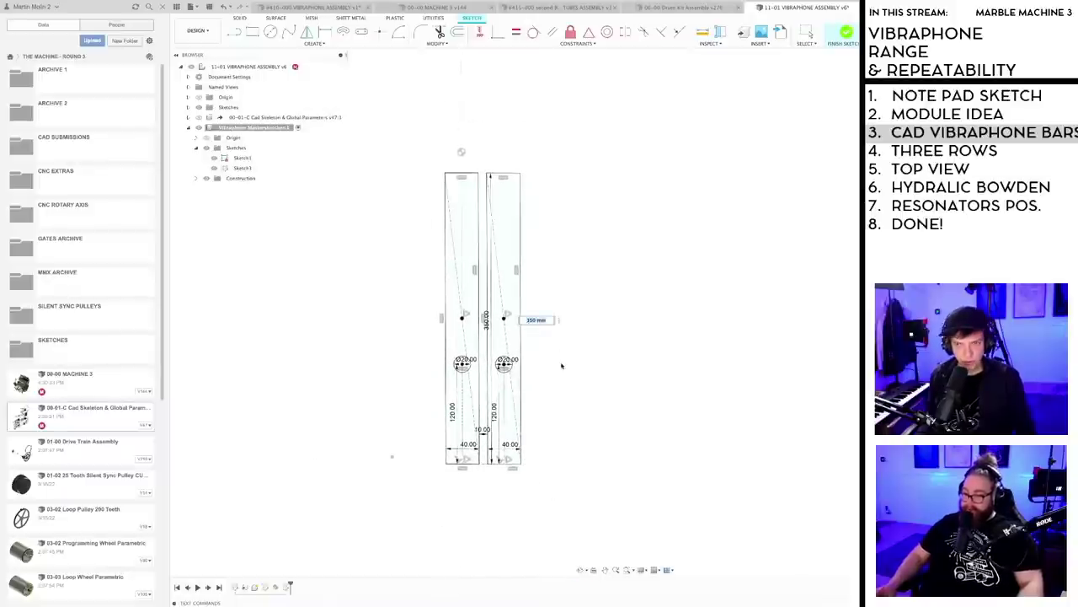
scroll(559, 364, up, 3)
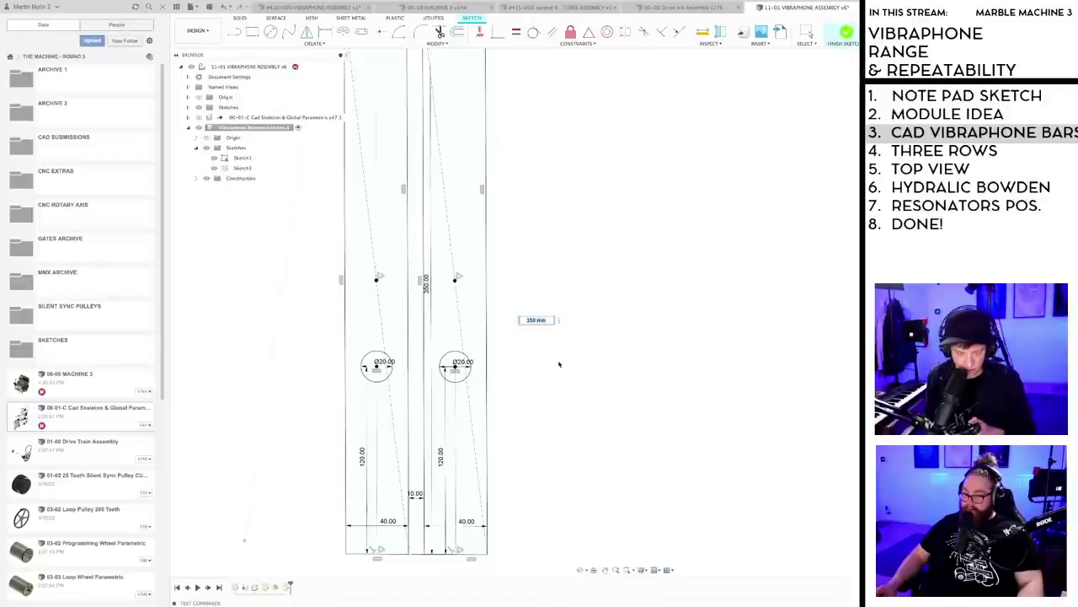
text(34)
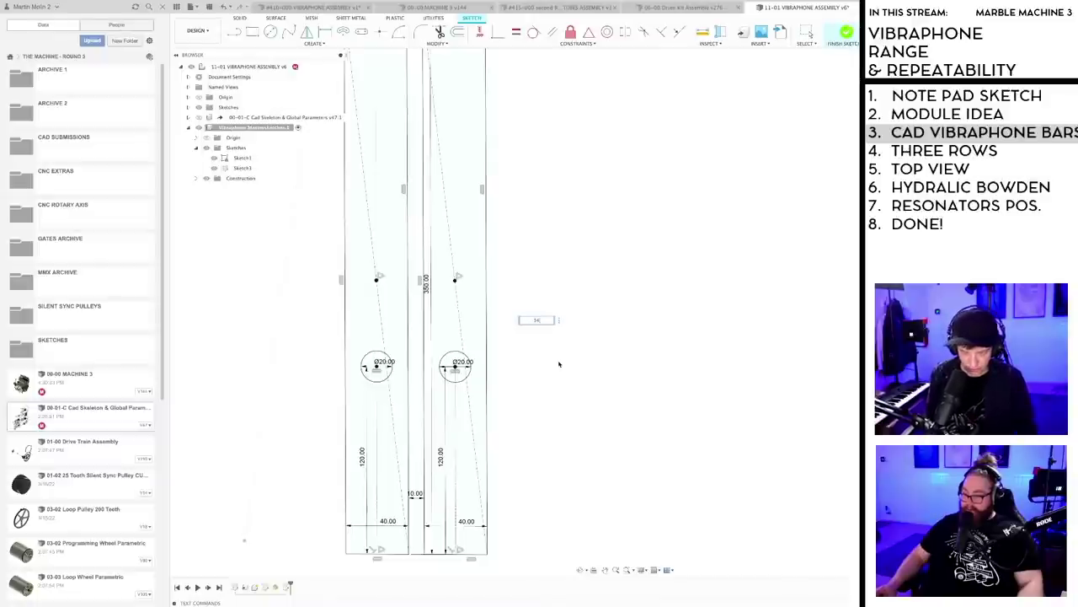
text(5)
key(Return)
- Set the distance from the second bar's lower short edge to its circle centre to 118 mm
scroll(559, 364, down, 2)
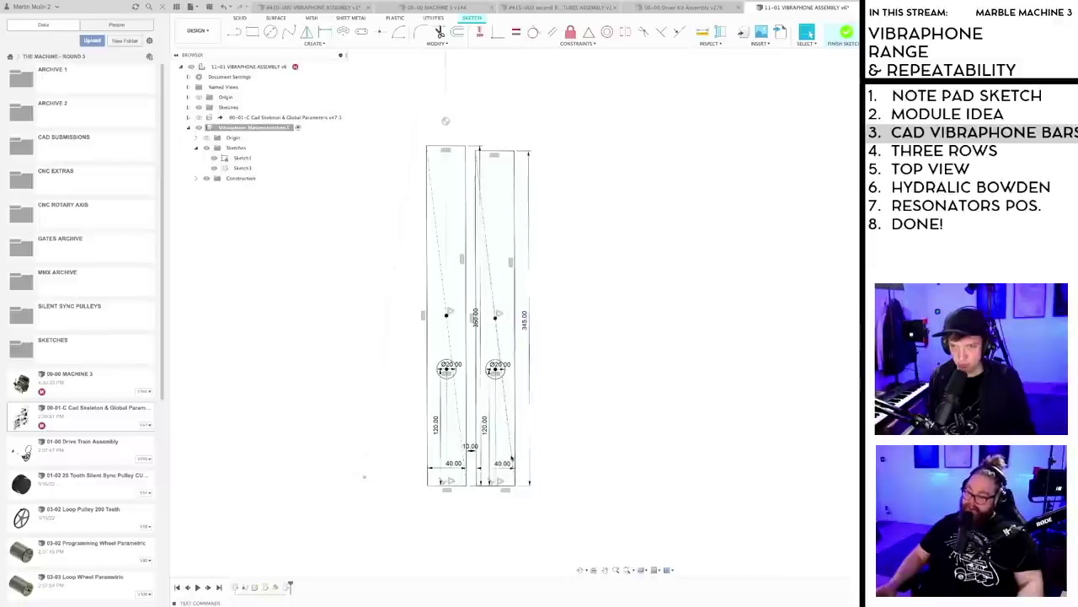
mouse_move(537, 424)
shift+middle_down()
mouse_move(491, 416)
mouse_move(512, 398)
mouse_move(498, 399)
shift+middle_up()
scroll(481, 413, up, 2)
middle_drag(502, 442, 524, 444)
scroll(532, 385, down, 1)
scroll(524, 399, down, 1)
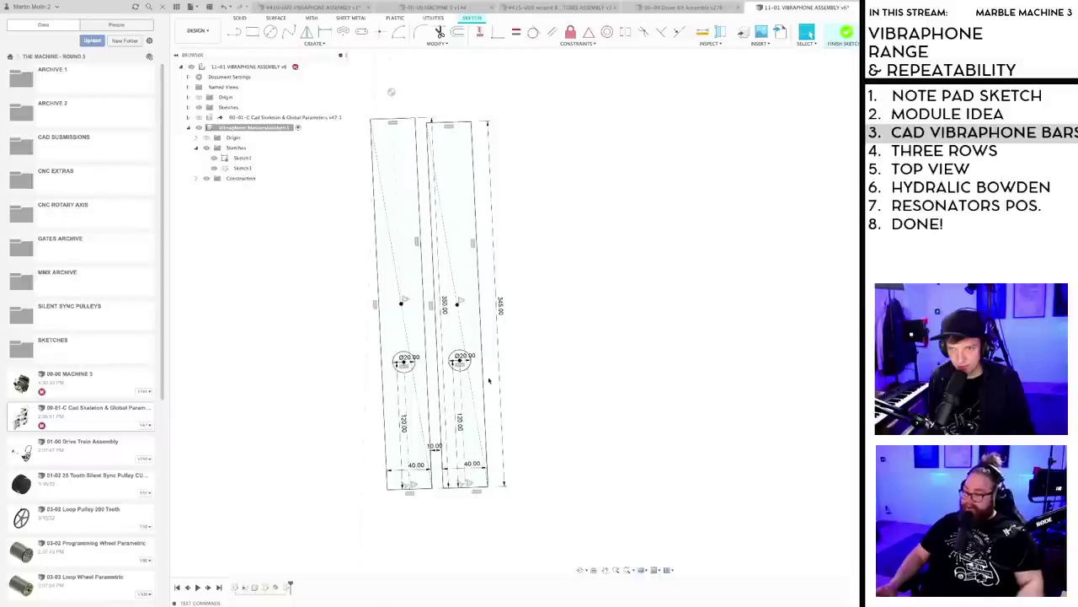
mouse_move(482, 386)
shift+middle_down()
mouse_move(511, 388)
mouse_move(520, 395)
mouse_move(505, 393)
mouse_move(510, 404)
shift+middle_up()
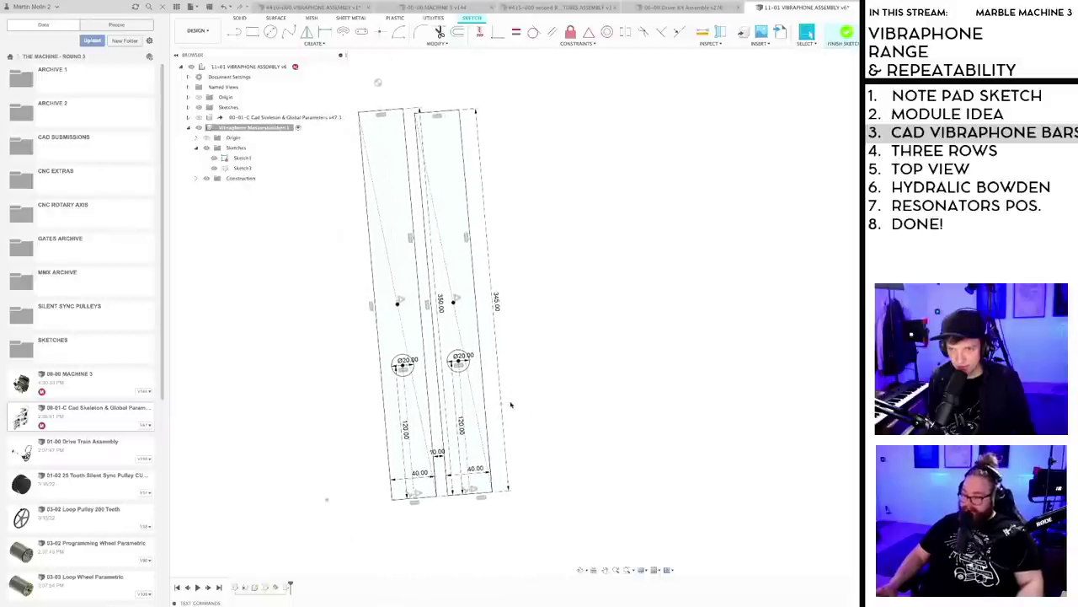
scroll(460, 427, up, 2)
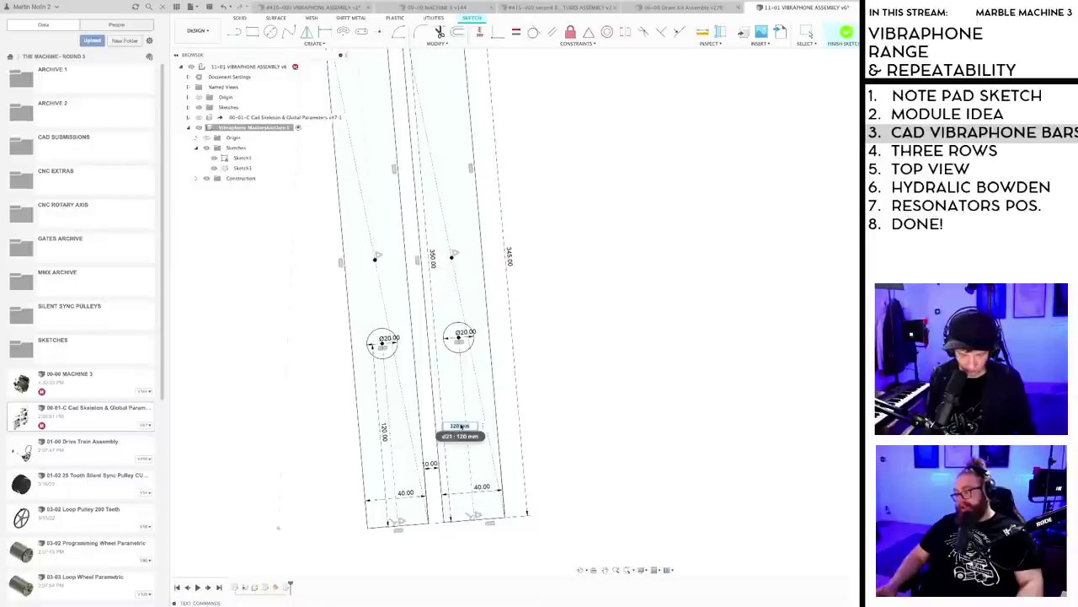
text(118)
key(Return)
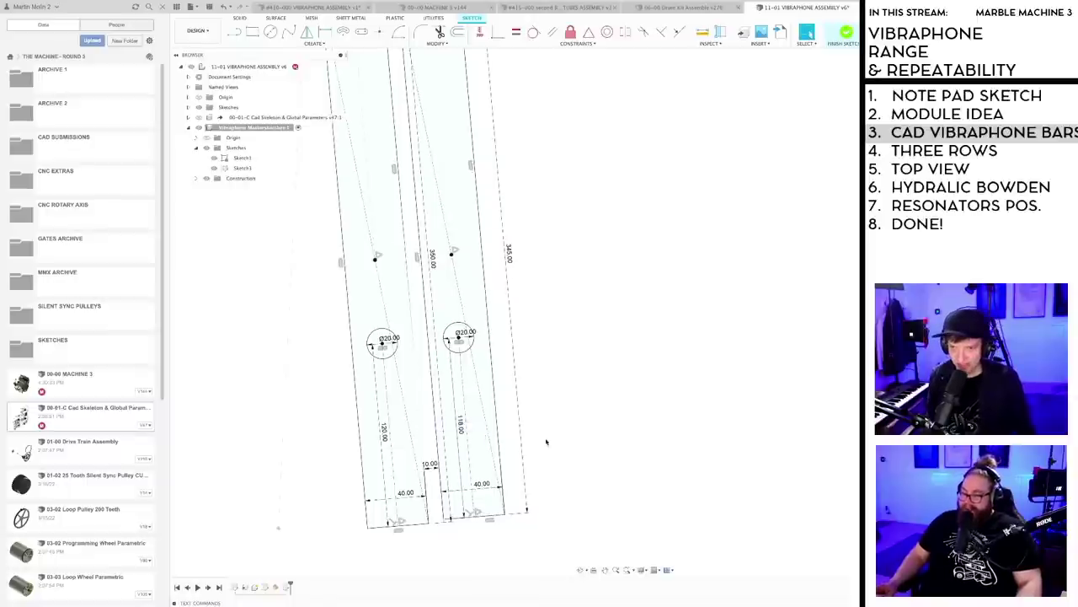
- Save the vibraphone assembly with the two-bar sketch as a new version
scroll(582, 411, down, 2)
mouse_move(571, 402)
middle_down()
mouse_move(542, 409)
mouse_move(540, 384)
mouse_move(531, 412)
mouse_move(547, 418)
middle_up()
key(super+s)
key(Return)
scroll(535, 402, up, 3)
scroll(537, 398, down, 2)
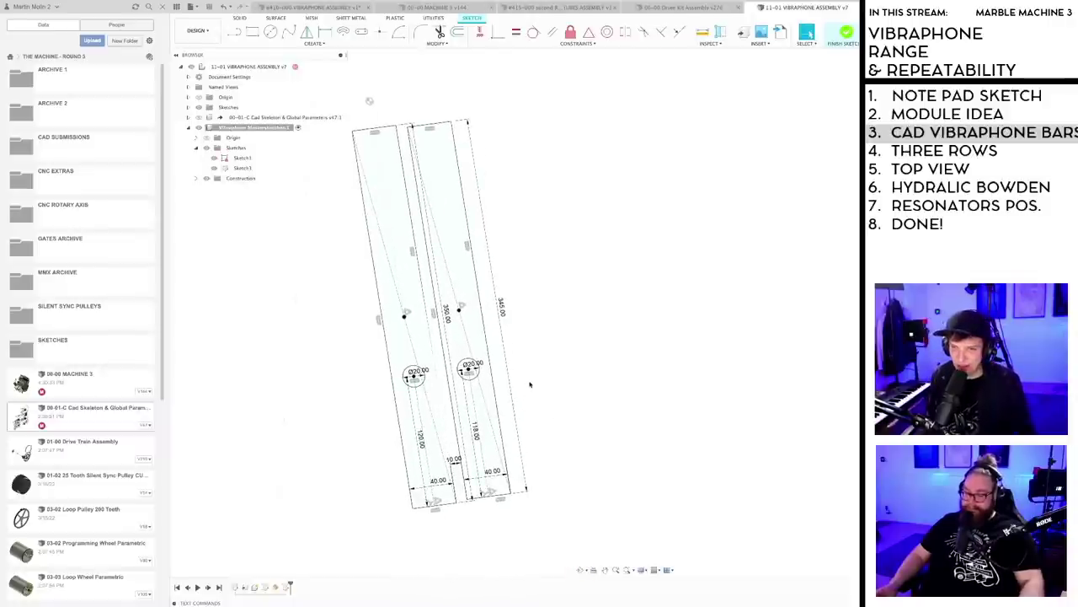
scroll(530, 385, up, 3)
scroll(528, 377, down, 3)
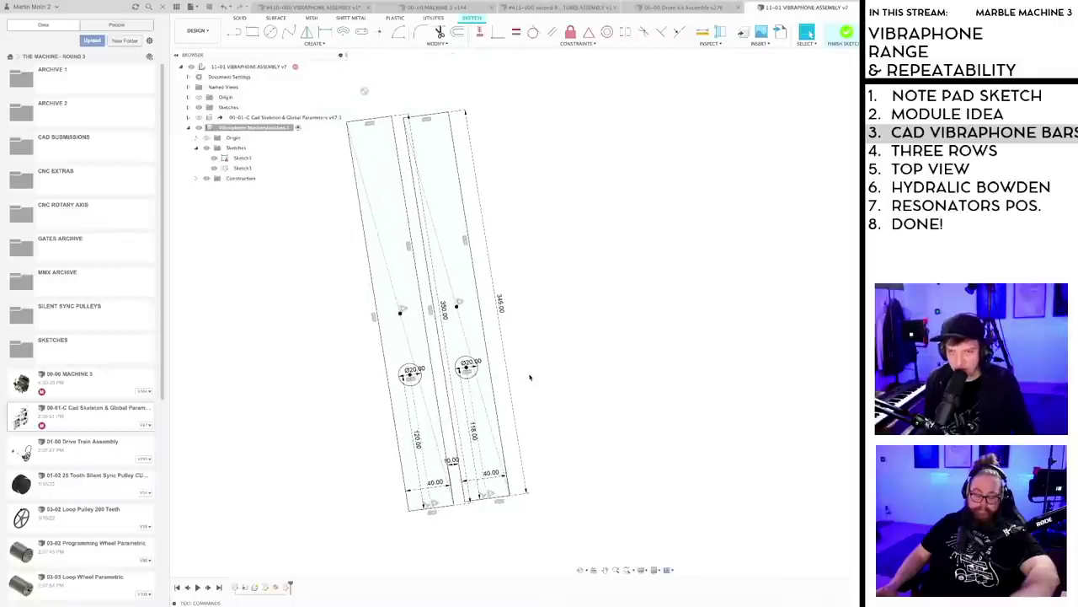
mouse_move(530, 377)
shift+middle_down()
mouse_move(542, 366)
mouse_move(527, 351)
mouse_move(541, 358)
mouse_move(525, 367)
shift+middle_up()
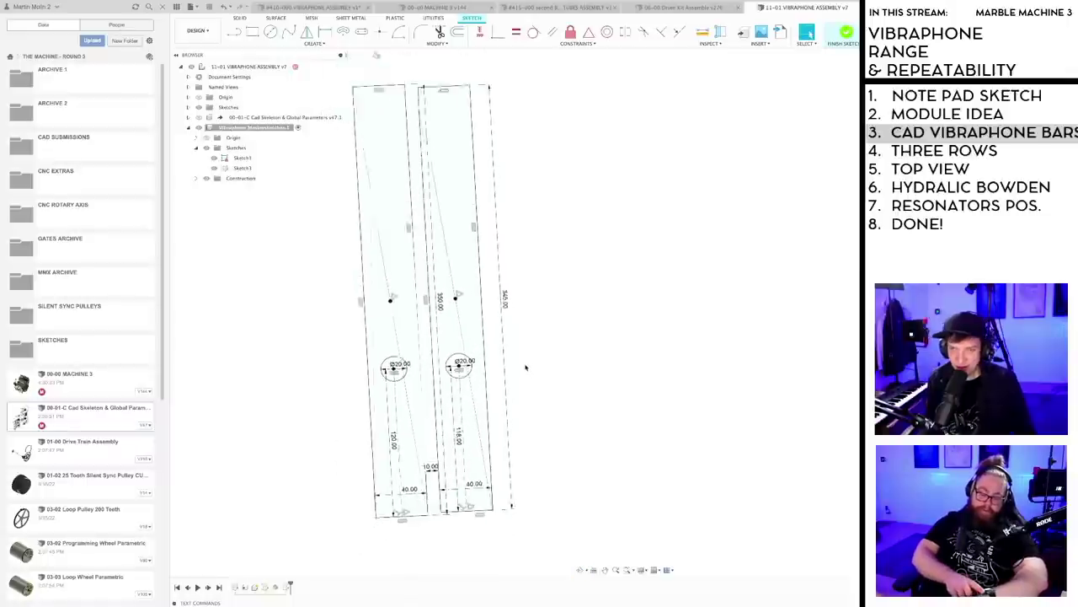
scroll(525, 368, down, 1)
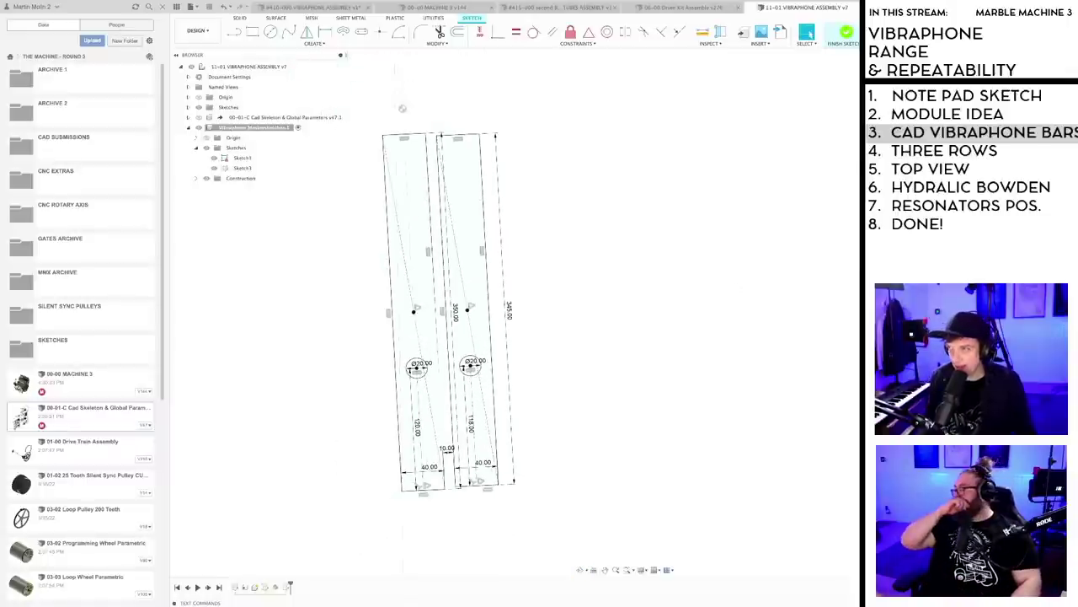
mouse_move(606, 421)
shift+middle_down()
mouse_move(606, 394)
mouse_move(568, 352)
shift+middle_up()
mouse_move(534, 315)
middle_down()
mouse_move(486, 455)
mouse_move(491, 444)
middle_up()
mouse_move(402, 249)
shift+middle_down()
mouse_move(482, 435)
mouse_move(494, 435)
mouse_move(500, 403)
mouse_move(467, 498)
shift+middle_up()
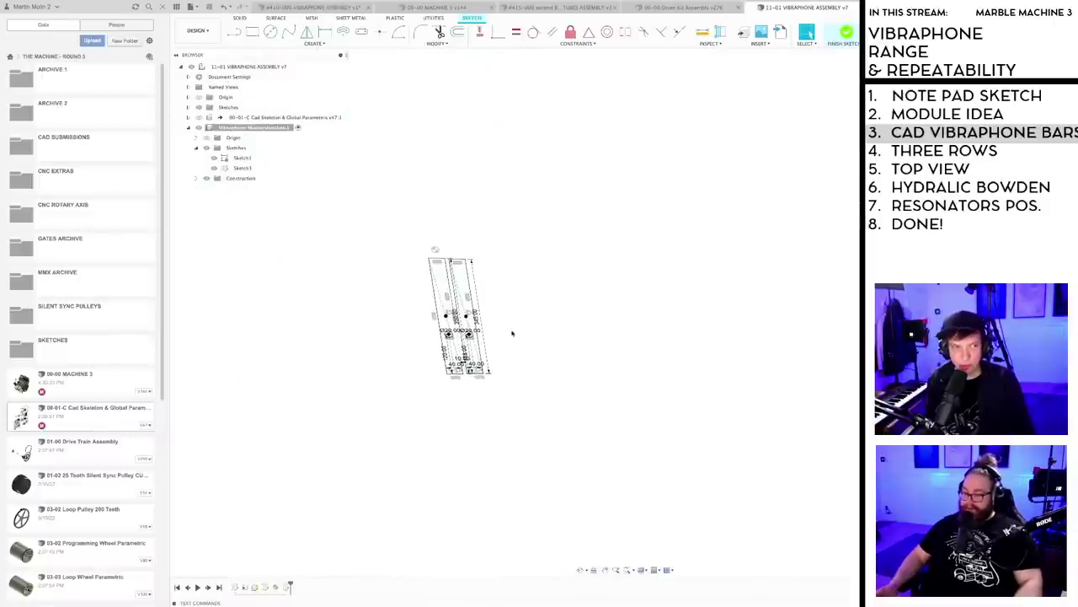
scroll(510, 335, up, 5)
mouse_move(521, 369)
middle_down()
mouse_move(560, 401)
mouse_move(560, 391)
mouse_move(551, 384)
mouse_move(548, 405)
mouse_move(566, 400)
mouse_move(534, 404)
mouse_move(548, 407)
mouse_move(542, 415)
middle_up()
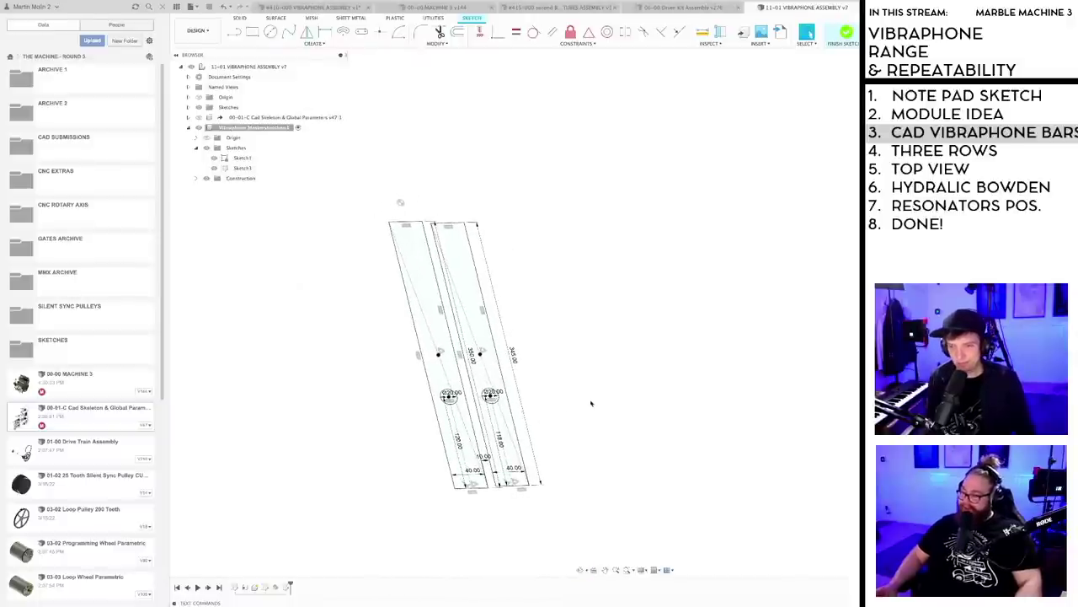
mouse_move(592, 405)
shift+middle_down()
mouse_move(544, 410)
mouse_move(544, 421)
mouse_move(448, 417)
shift+middle_up()
scroll(463, 414, up, 1)
scroll(446, 416, up, 2)
shift+middle_drag(434, 411, 433, 419)
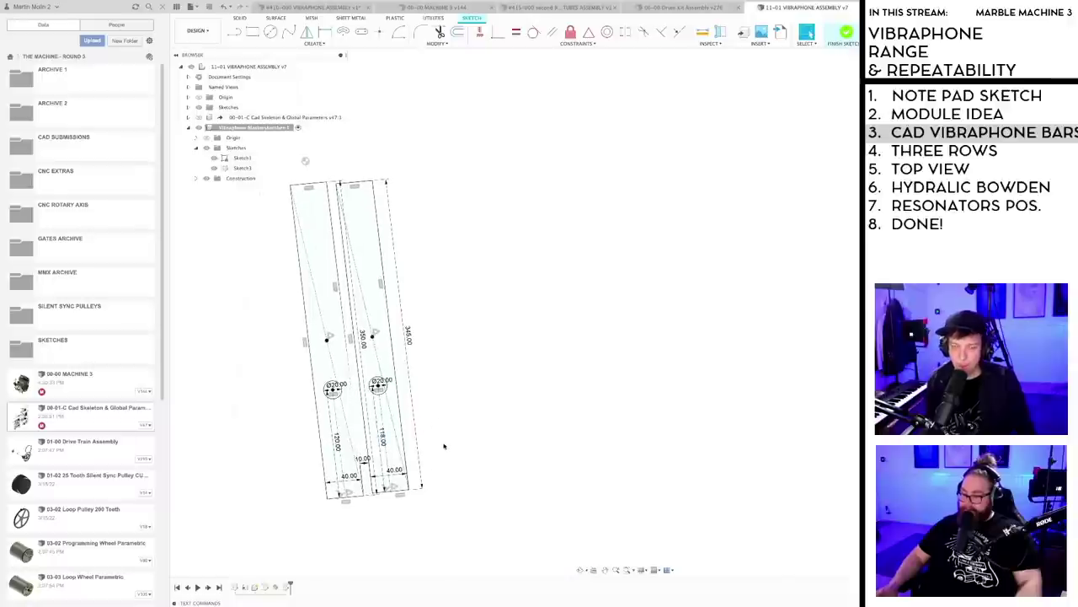
scroll(445, 440, up, 1)
middle_drag(443, 441, 472, 444)
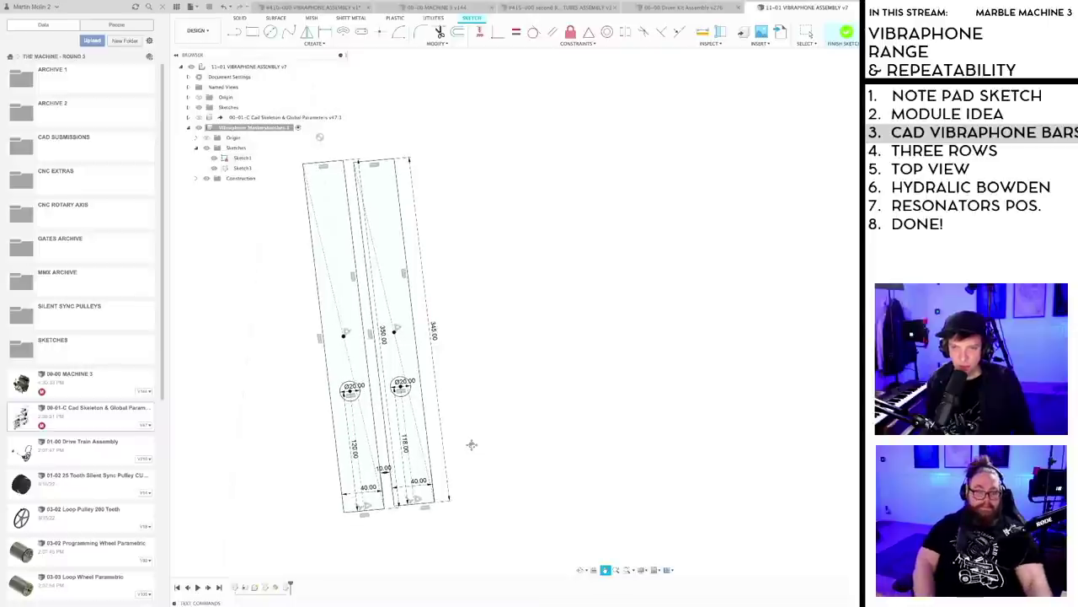
scroll(472, 444, down, 3)
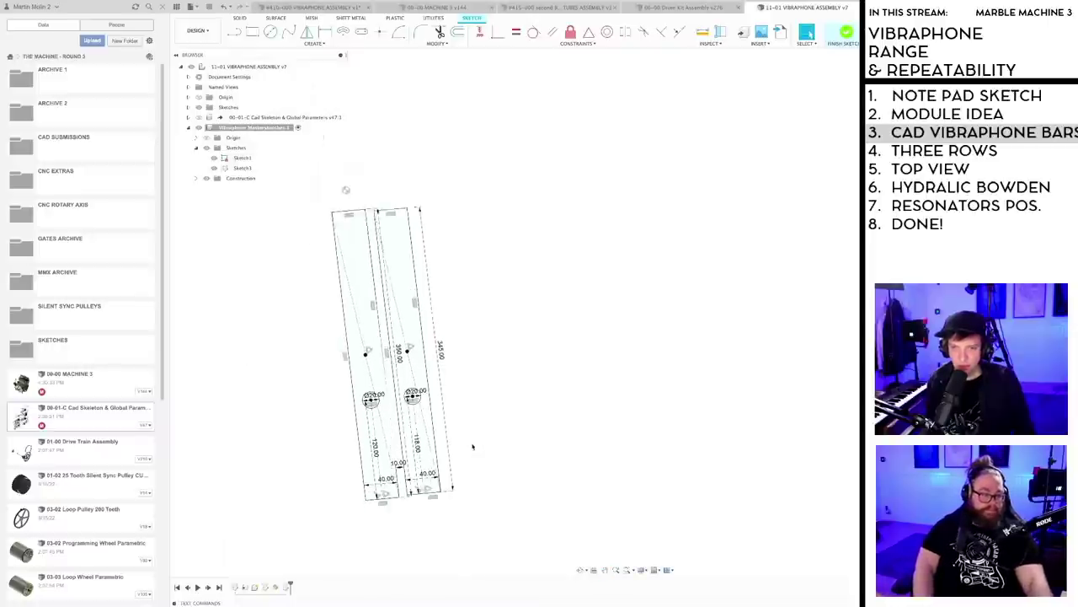
scroll(473, 447, down, 2)
scroll(434, 378, down, 2)
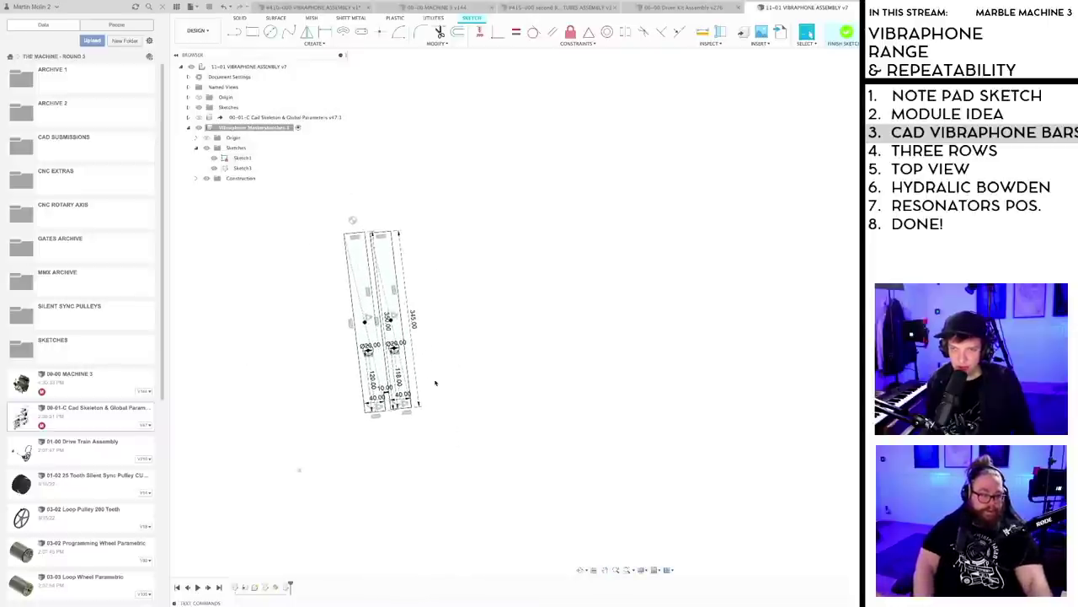
scroll(424, 381, up, 2)
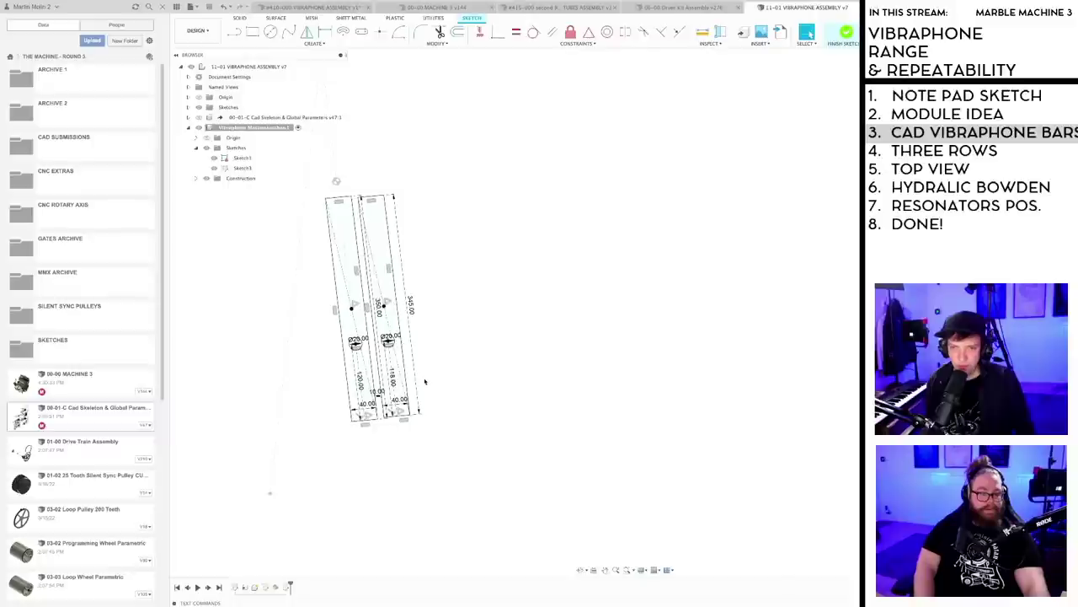
scroll(427, 382, down, 3)
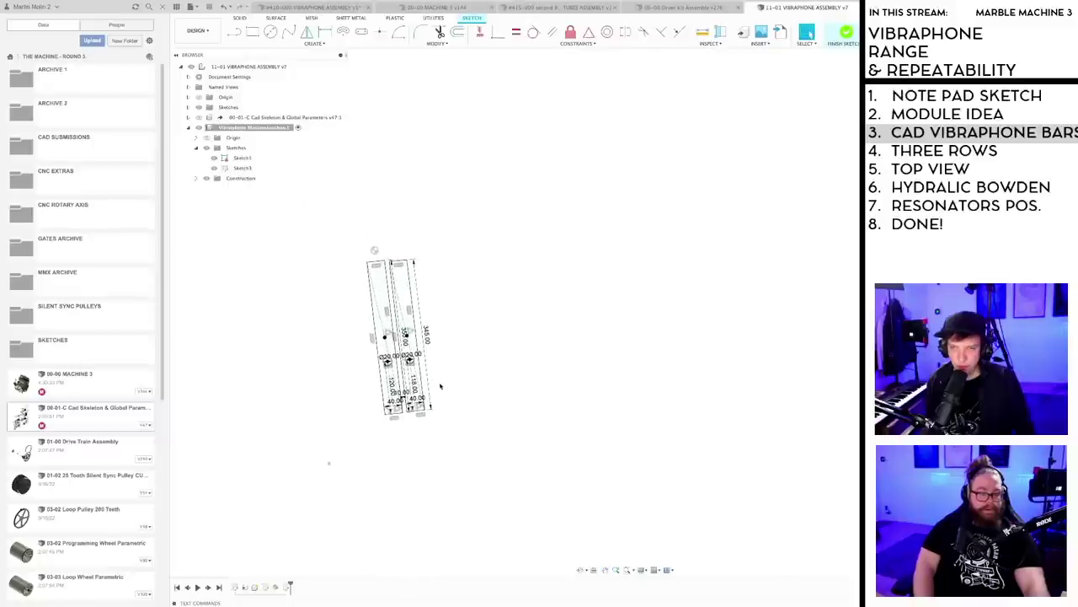
scroll(375, 266, up, 3)
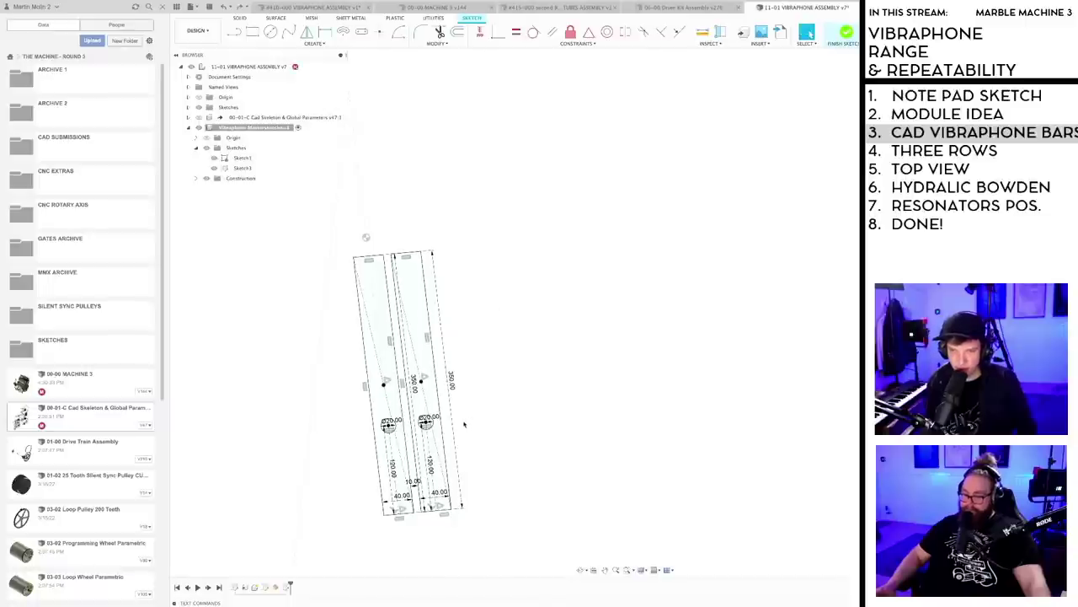
- Undo the second bar's changes and its creation, back to the single first bar with its horizontal construction line
drag(416, 429, 476, 423)
key(ctrl+z)
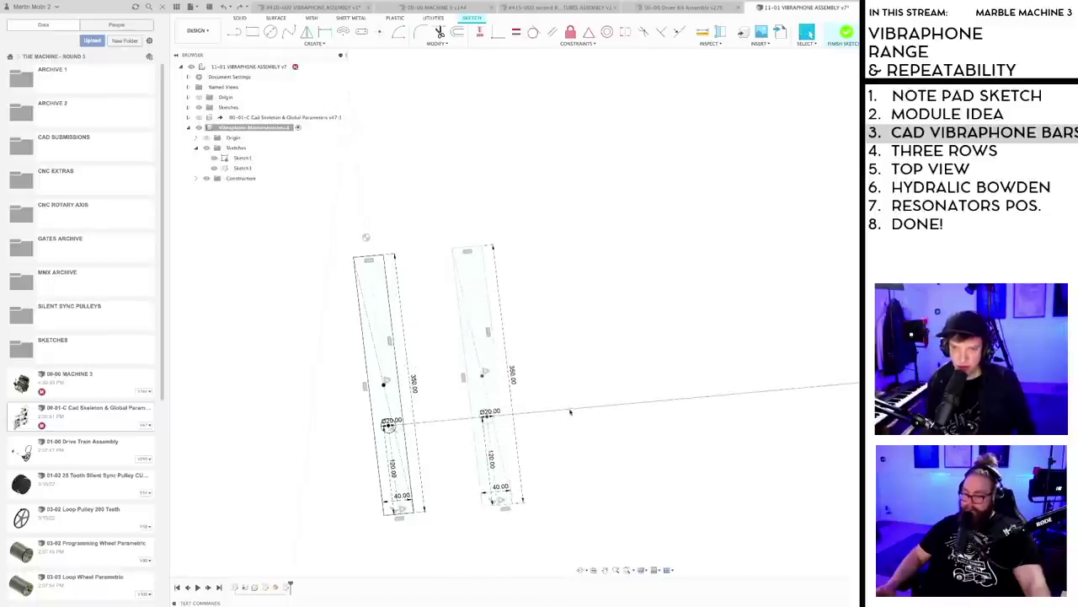
scroll(476, 435, down, 3)
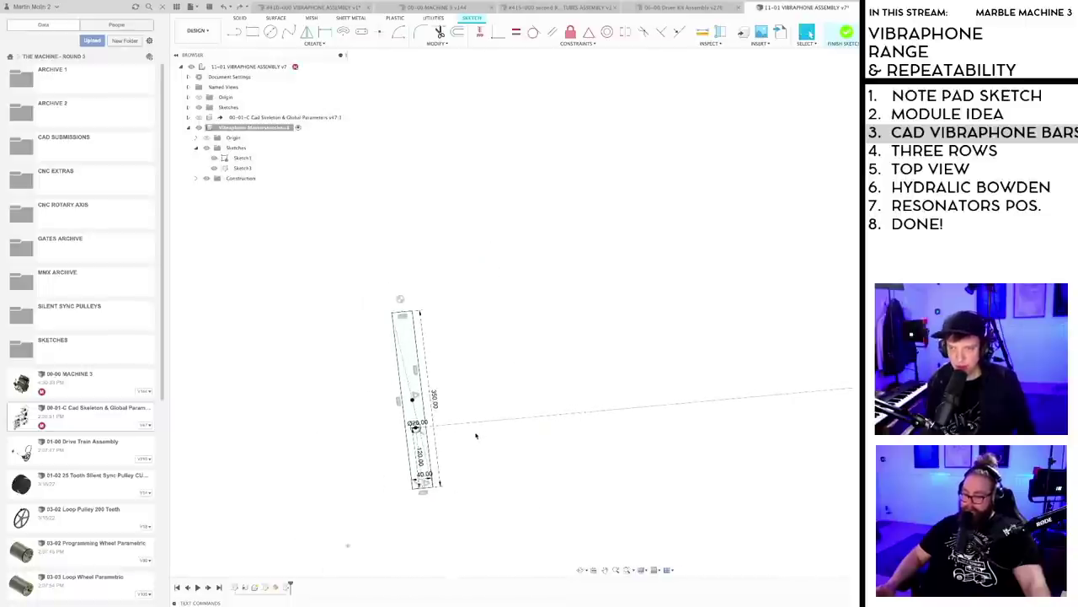
- Select the bar's four edges and its impact circle as the objects of a sketch Rectangular Pattern
shift+middle_drag(477, 435, 481, 436)
middle_drag(505, 391, 506, 373)
scroll(508, 358, up, 3)
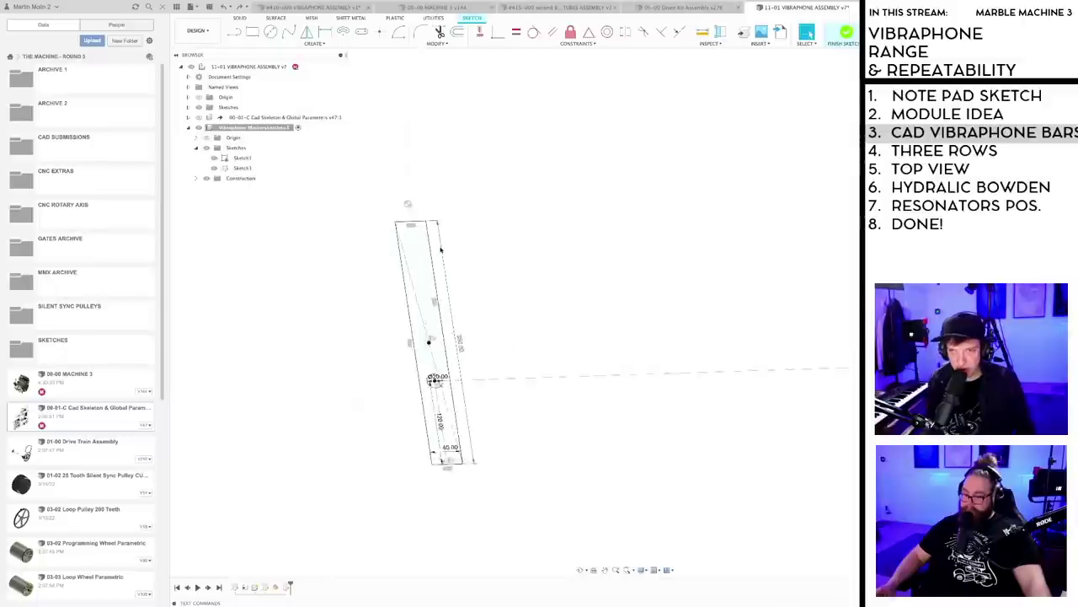
click(403, 200)
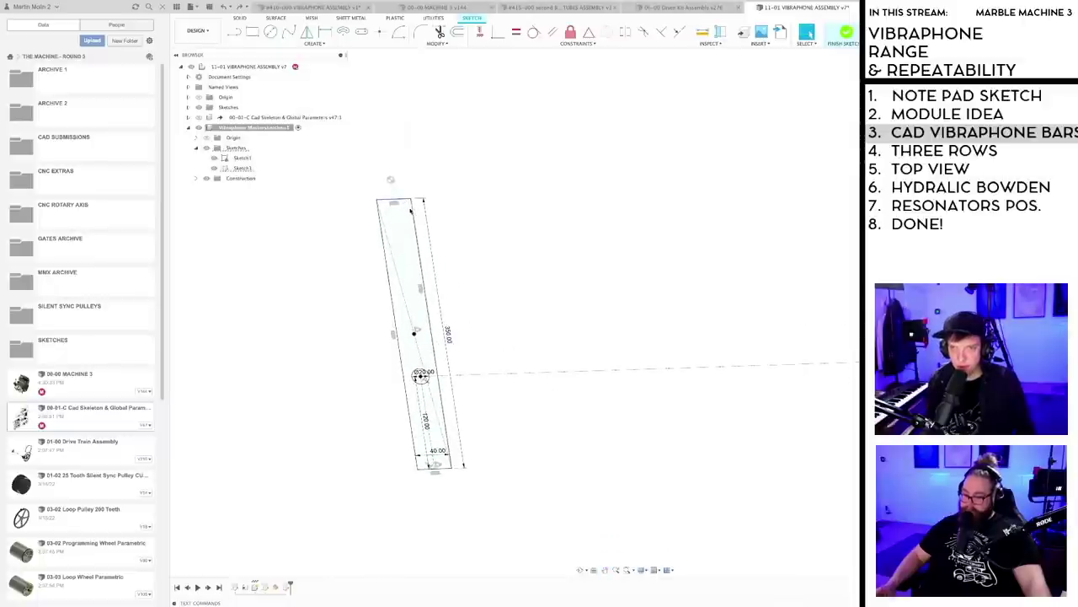
shift+click(412, 211)
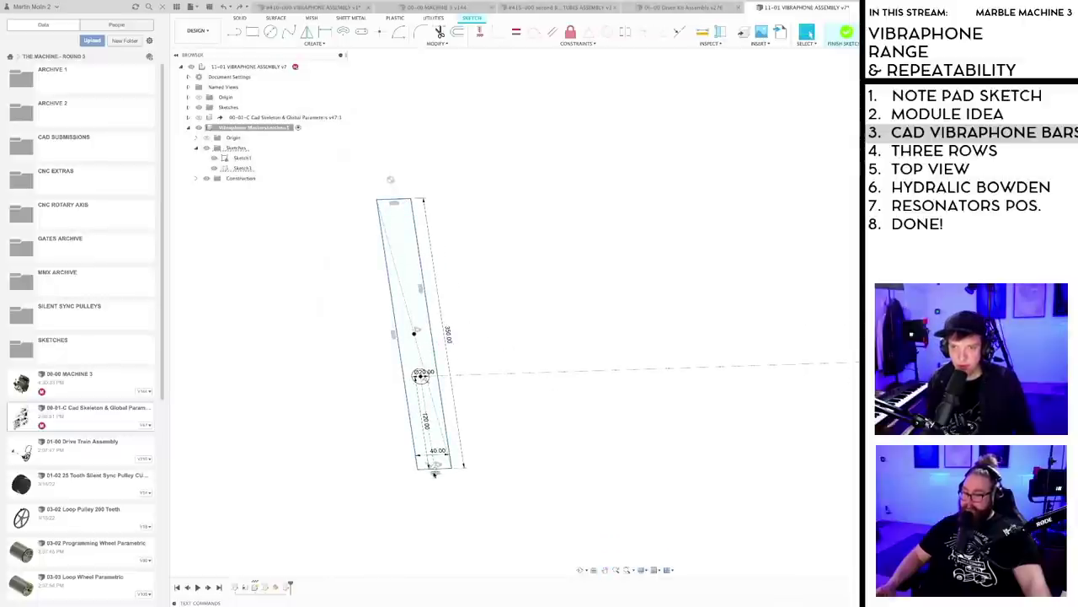
scroll(441, 472, up, 2)
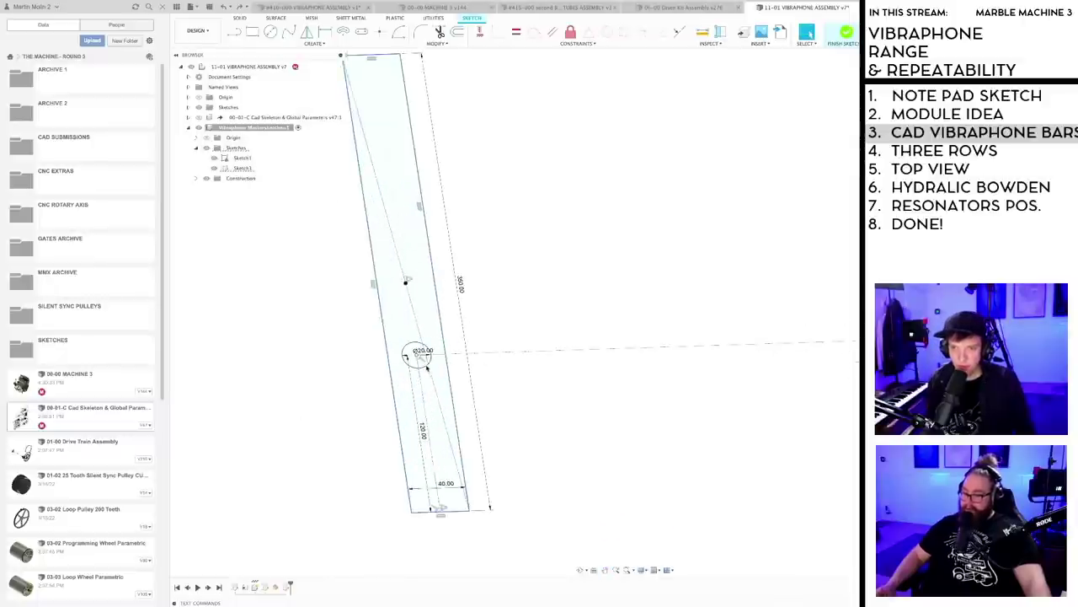
scroll(424, 413, down, 1)
scroll(426, 413, down, 2)
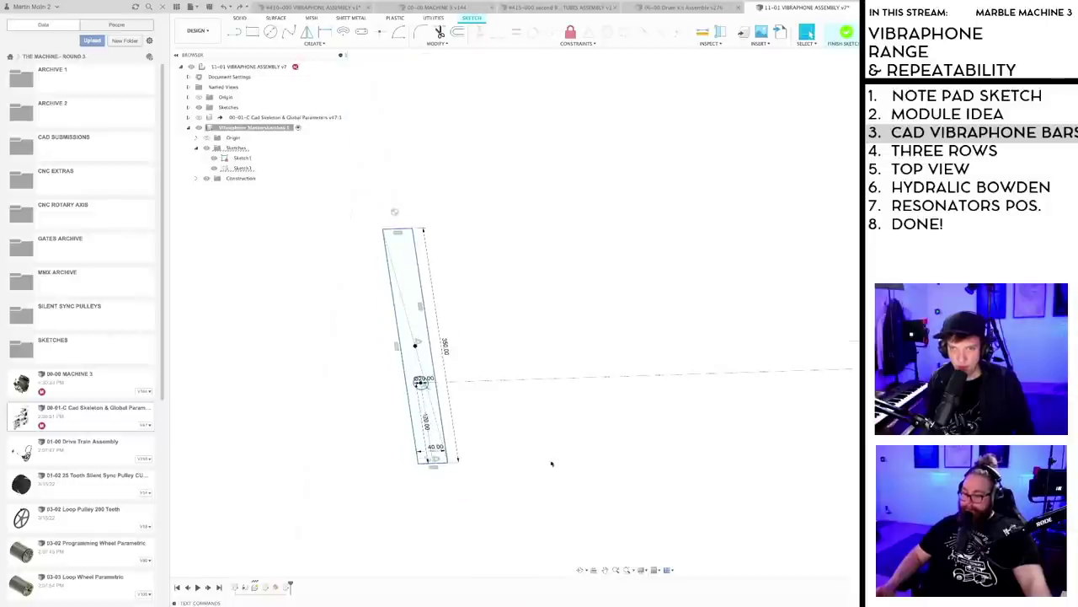
scroll(500, 447, down, 2)
scroll(517, 445, up, 1)
middle_drag(518, 446, 407, 463)
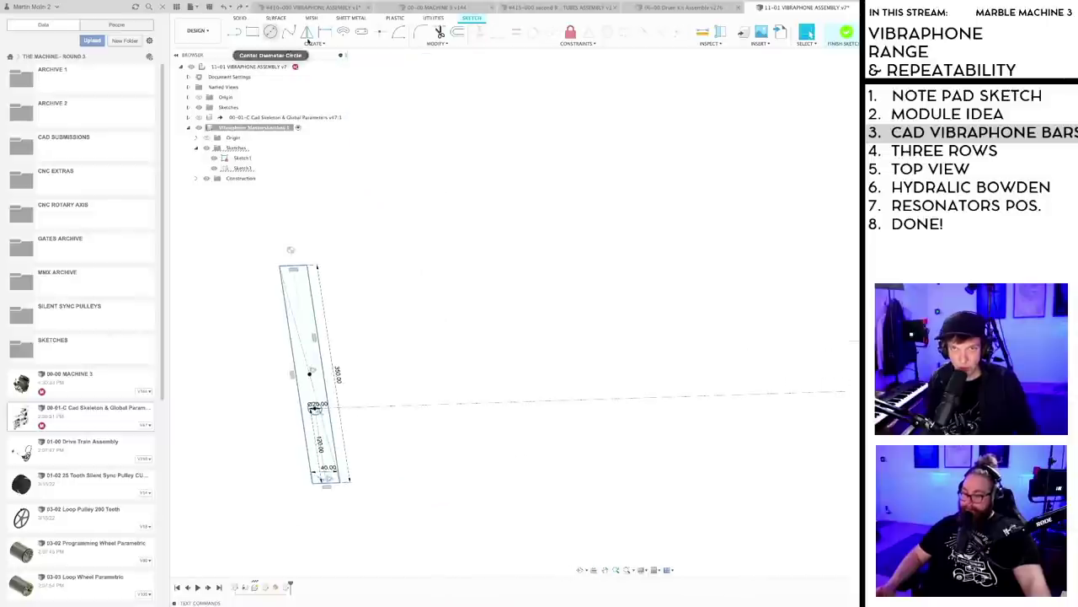
click(313, 43)
click(261, 149)
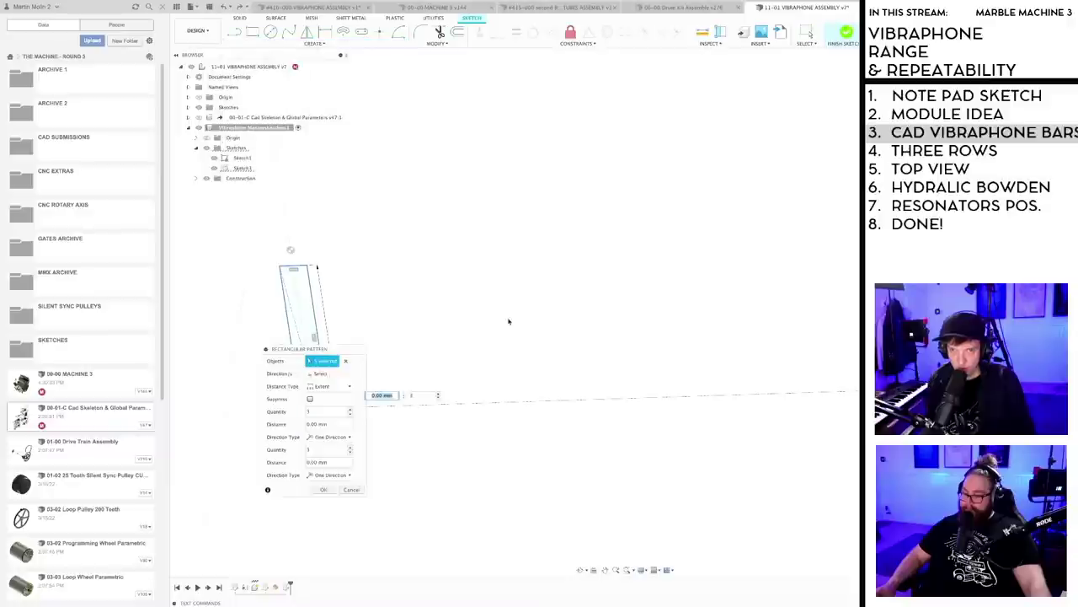
- Use the horizontal construction line through the circle as pattern direction and stretch the pattern to about 213 mm
drag(332, 349, 563, 326)
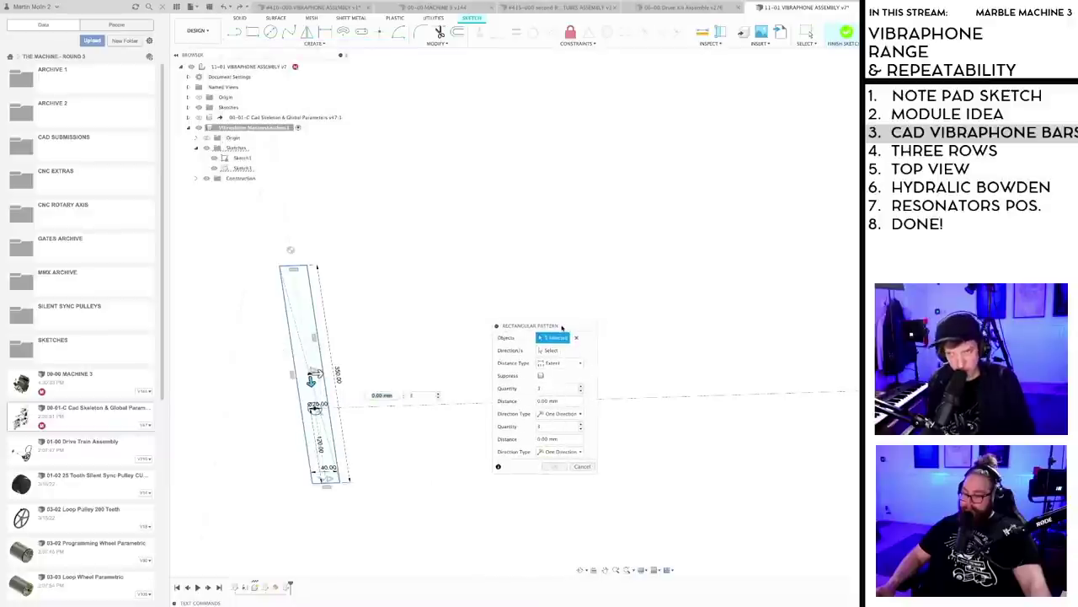
click(553, 350)
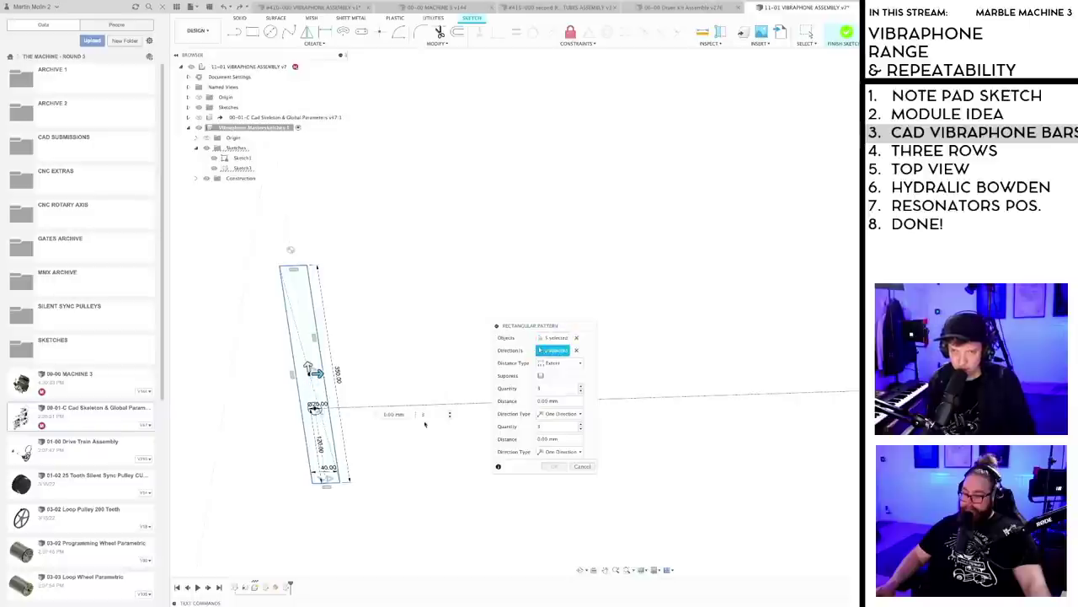
drag(316, 373, 465, 368)
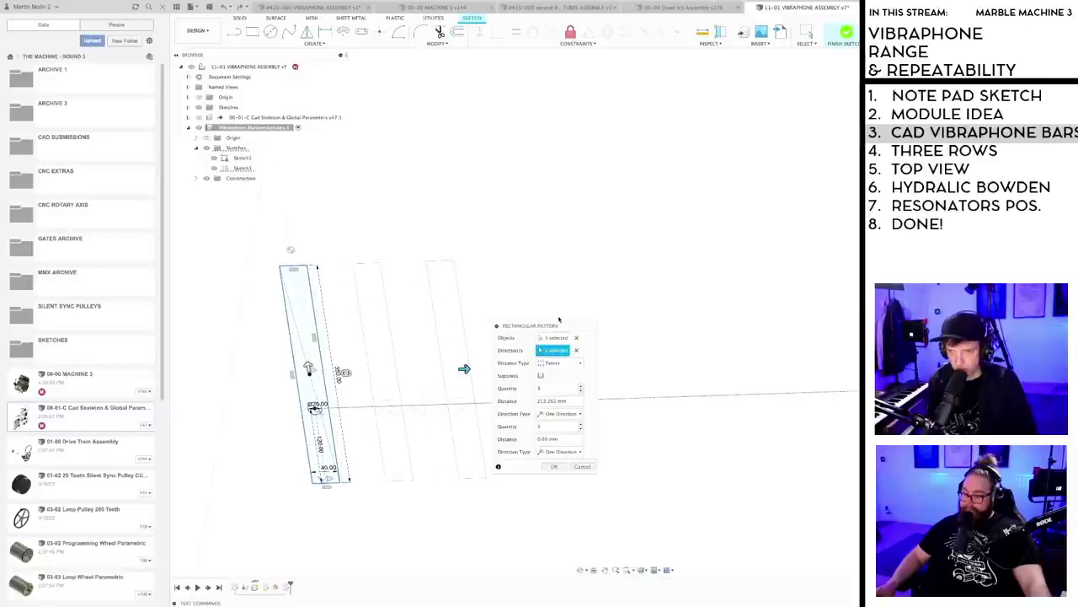
drag(557, 327, 662, 310)
scroll(552, 458, down, 3)
middle_drag(557, 453, 547, 463)
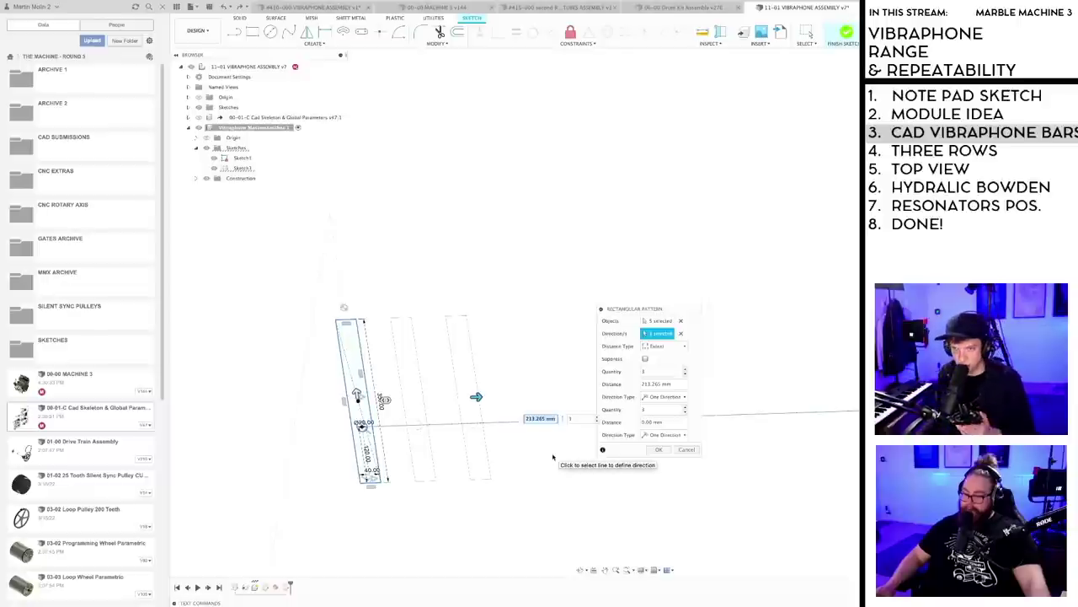
- Set the pattern quantity to 22, the distance type to Spacing and the distance to 50 mm
click(657, 370)
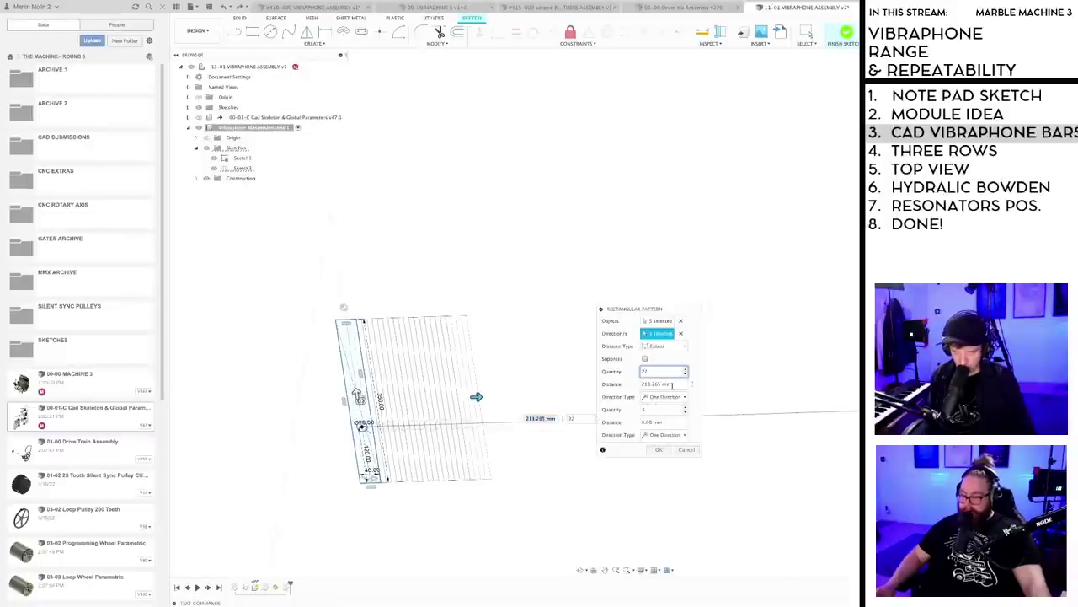
drag(673, 384, 626, 385)
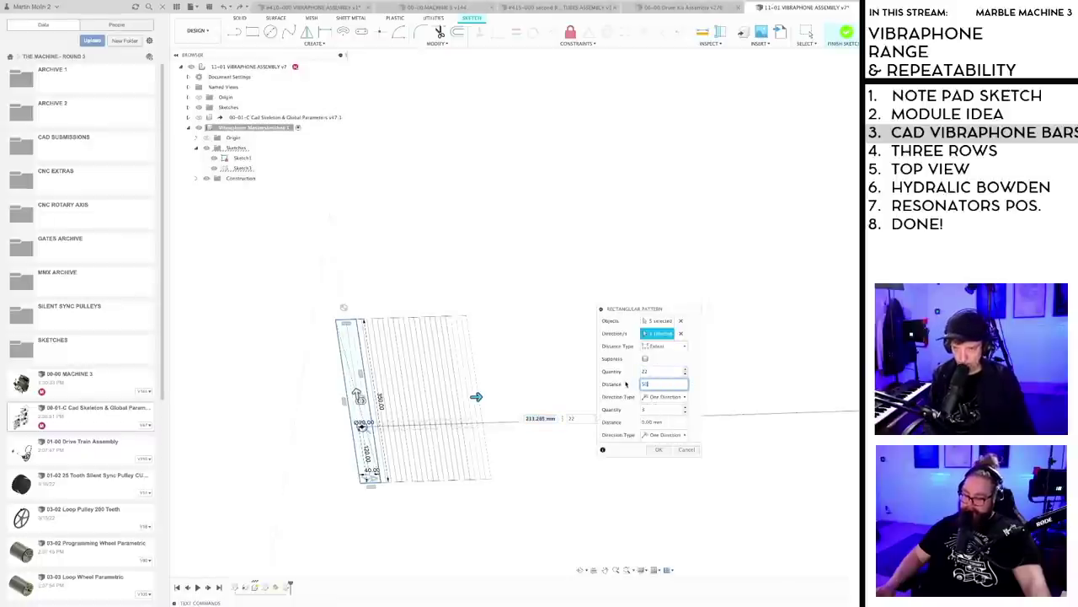
click(660, 346)
click(663, 365)
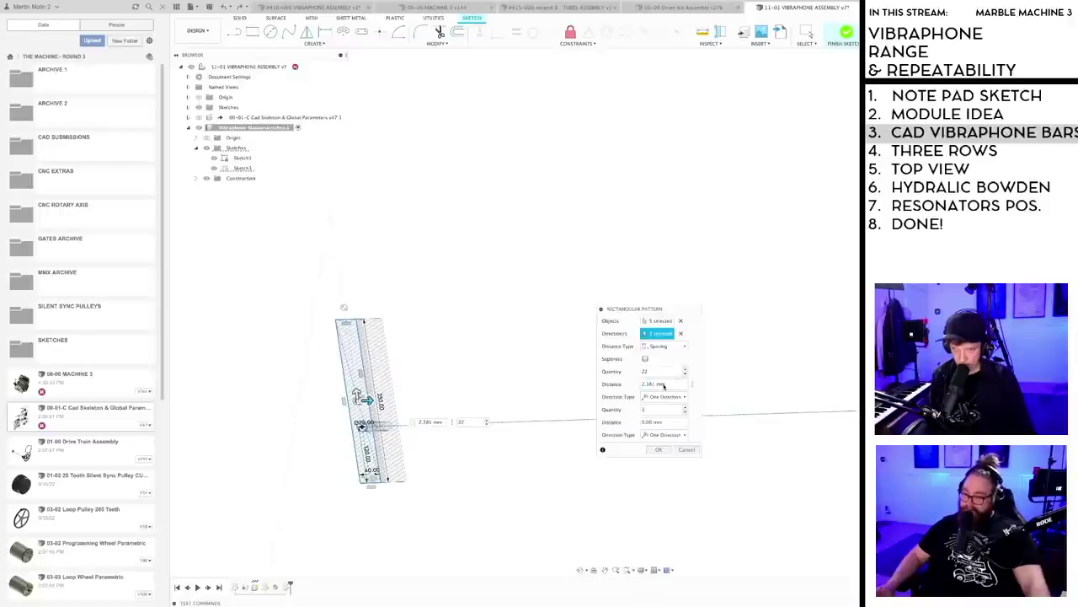
click(663, 385)
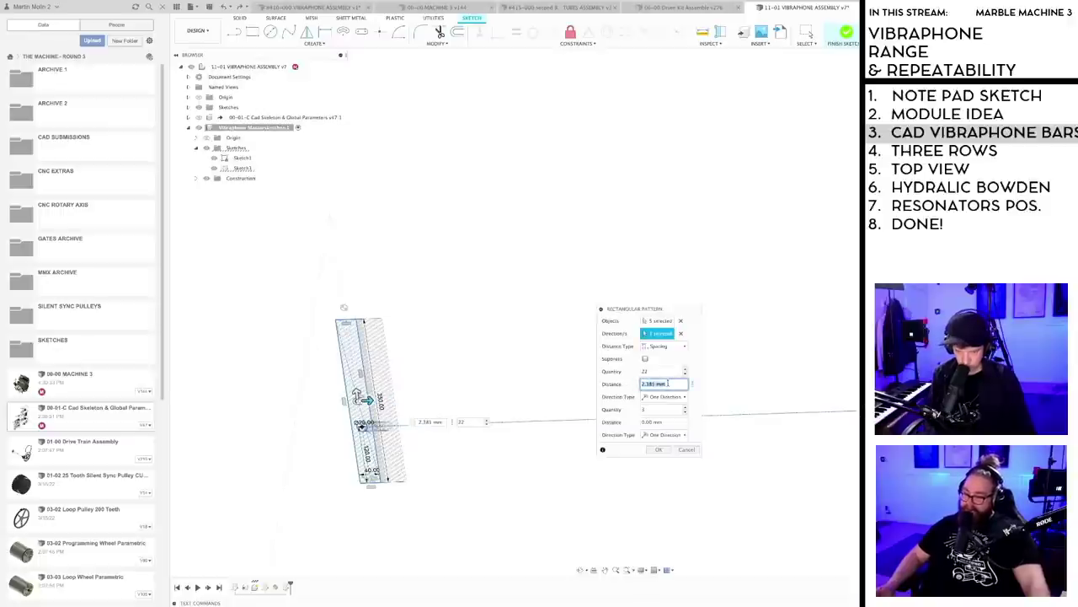
text(50)
- Confirm the rectangular pattern of bars and save the assembly as a new version
scroll(522, 270, down, 4)
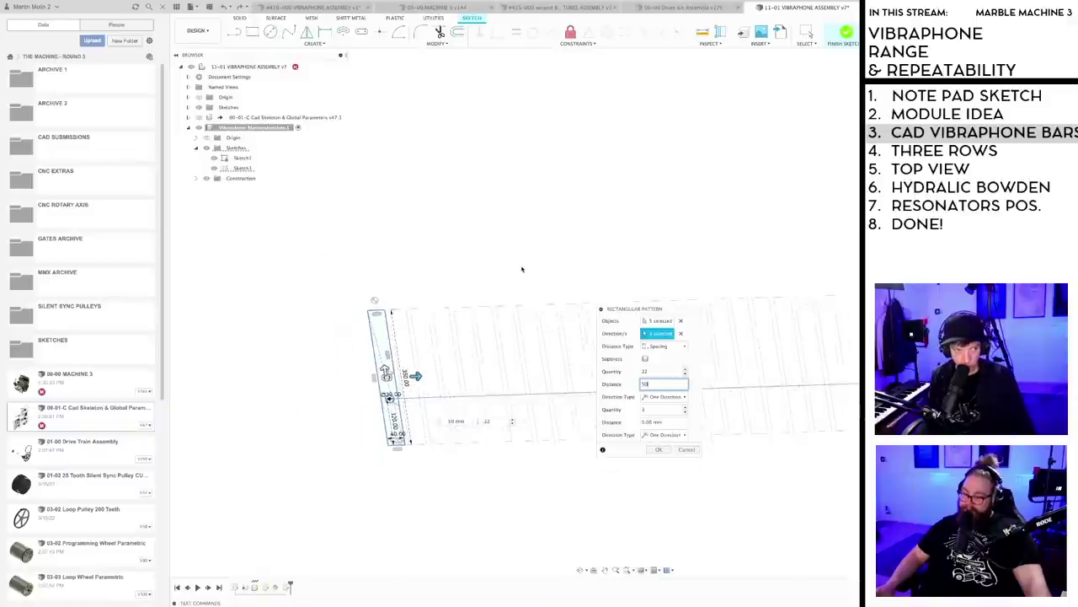
middle_drag(583, 281, 504, 263)
scroll(580, 252, down, 1)
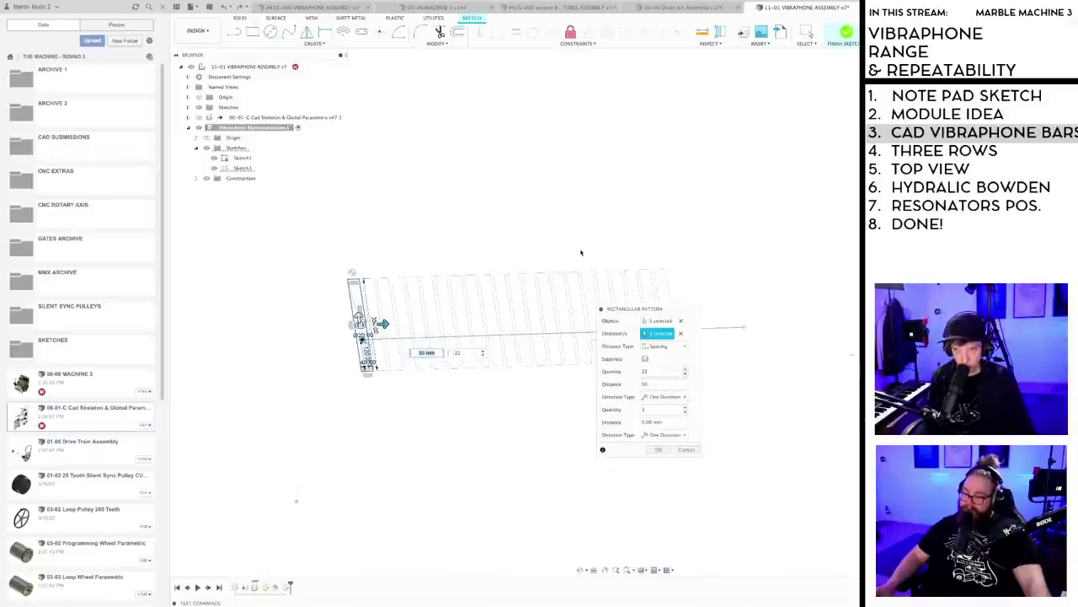
middle_drag(581, 253, 548, 195)
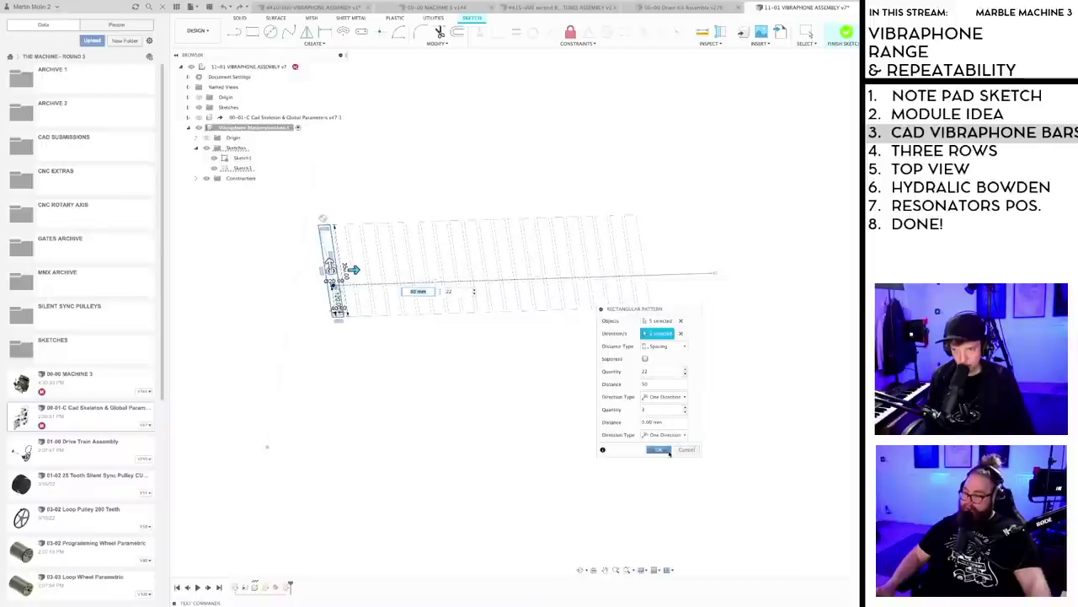
click(659, 449)
shift+middle_drag(480, 326, 483, 401)
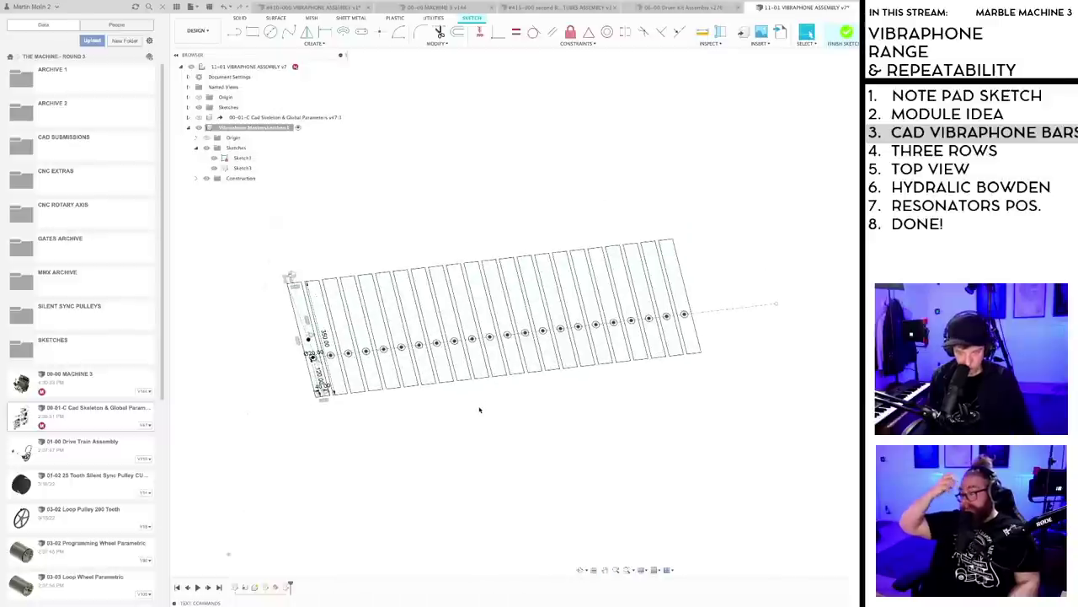
key(ctrl+s)
key(Return)
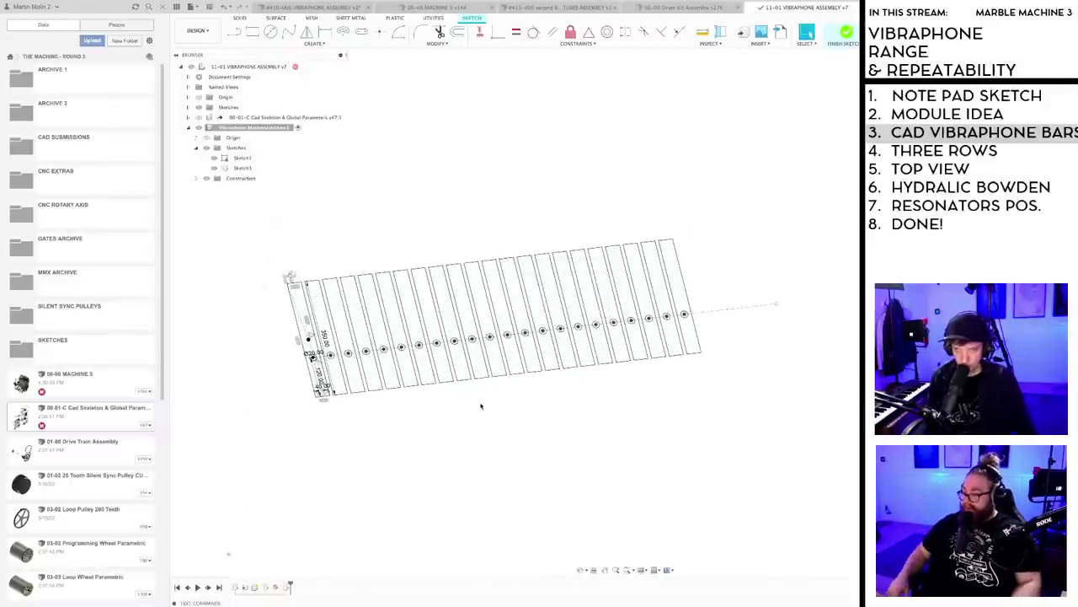
scroll(481, 406, down, 2)
middle_drag(481, 406, 491, 410)
mouse_move(1, 339)
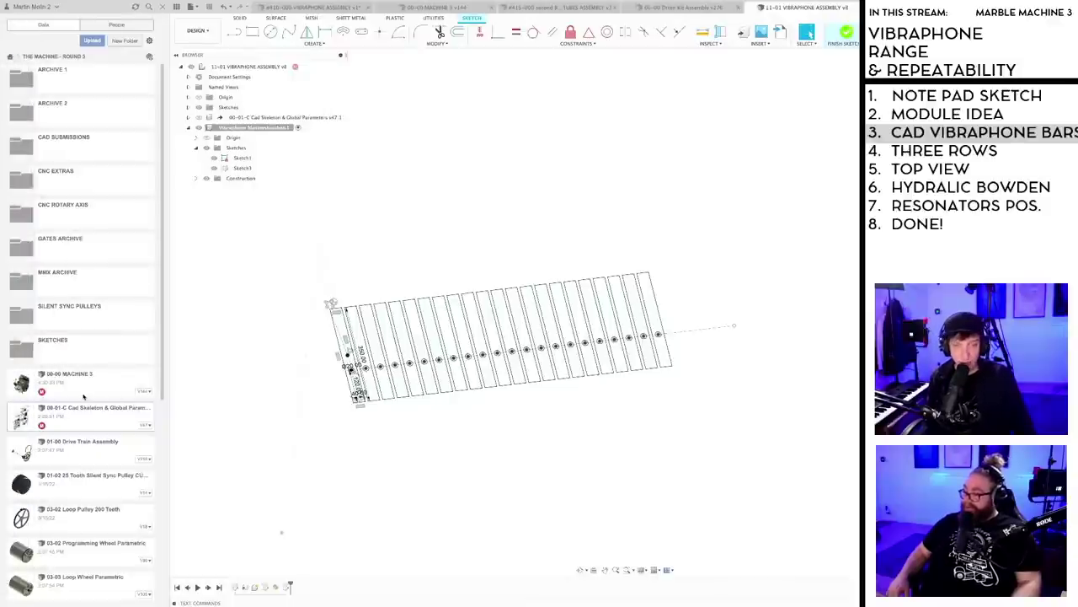
mouse_move(3, 393)
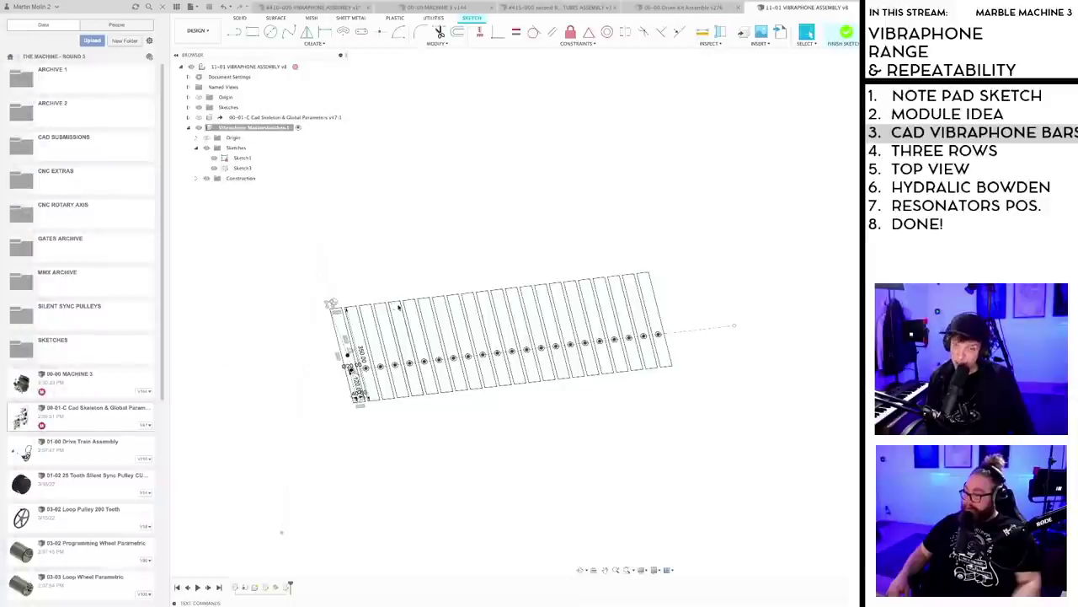
- Switch to the design requirements document in Google Docs and add the note "Design for microphones placement" below the bass hammer note
key(super+Tab)
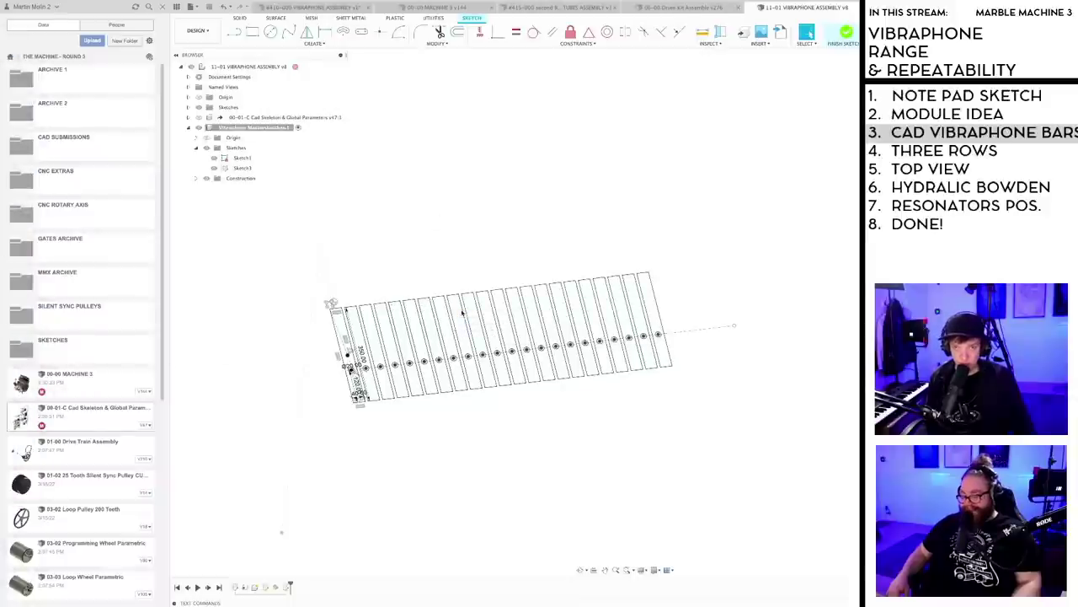
key(super+Tab)
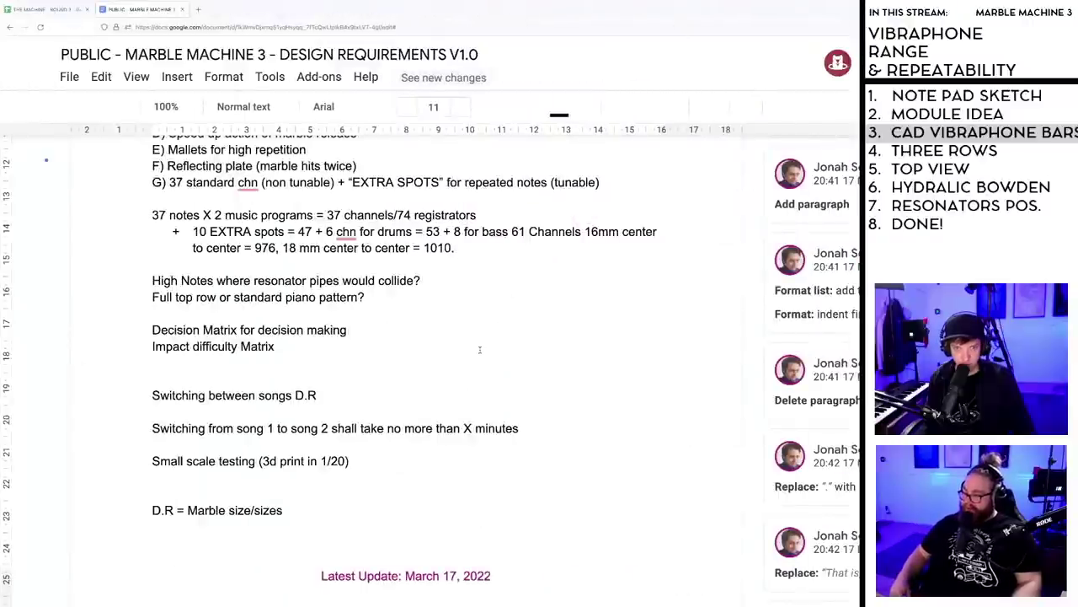
scroll(381, 353, down, 1)
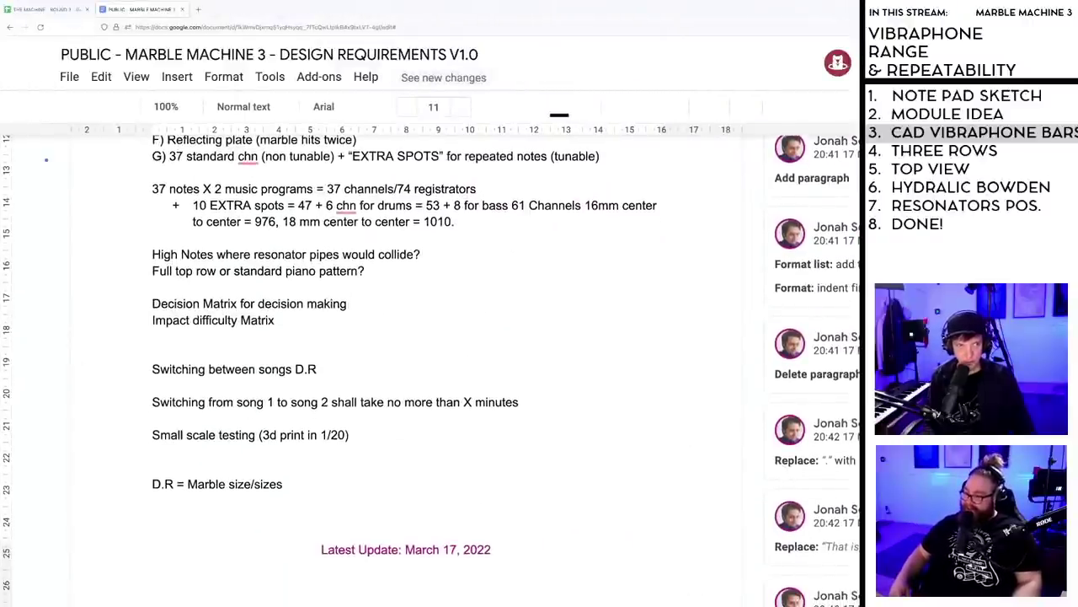
key(Return)
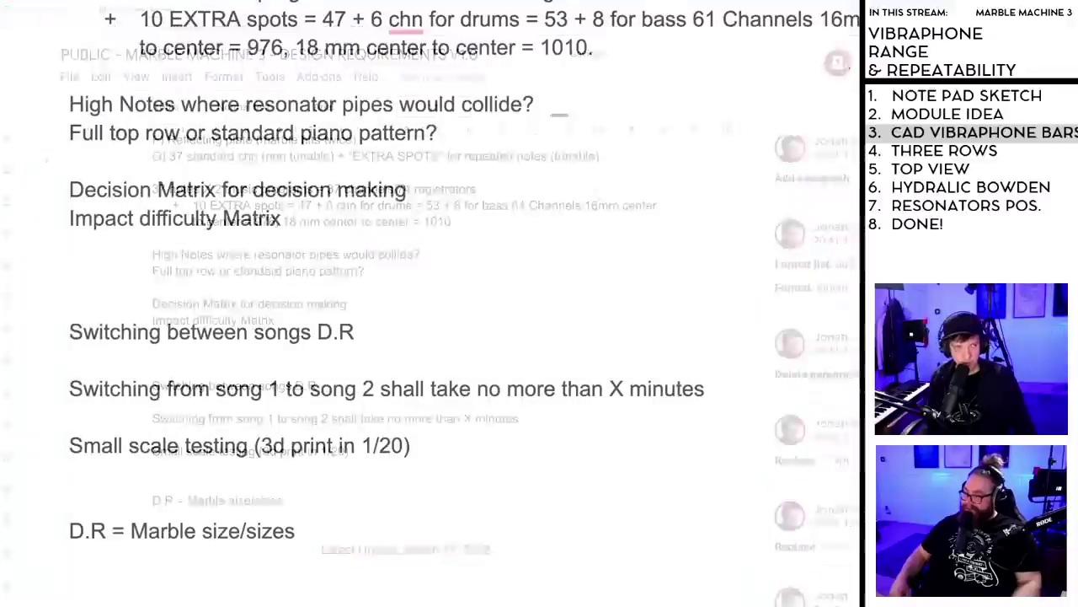
scroll(382, 362, down, 8)
drag(446, 286, 435, 262)
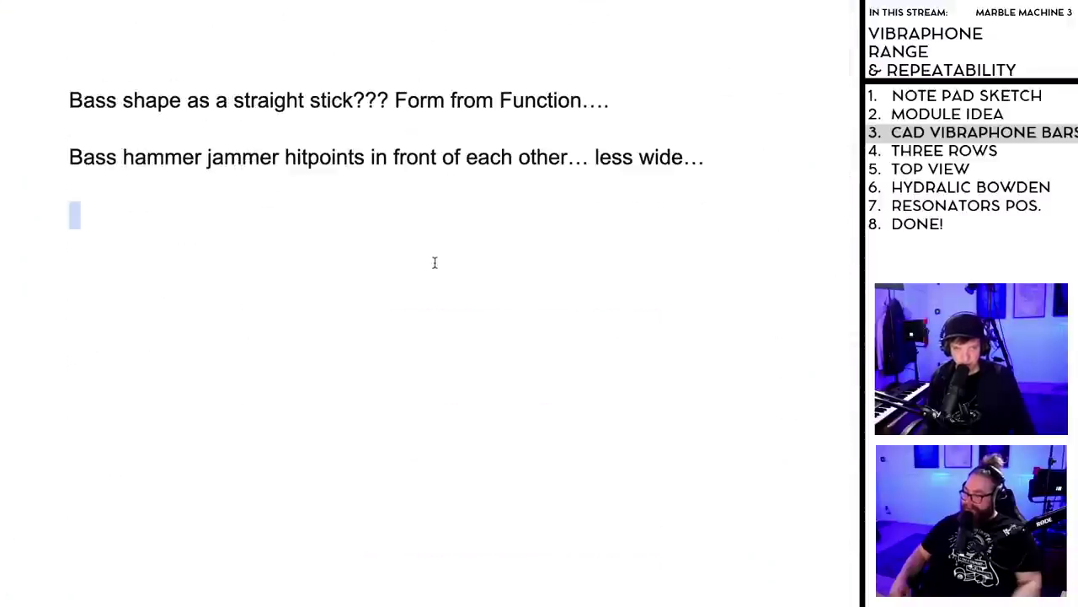
text(Desi)
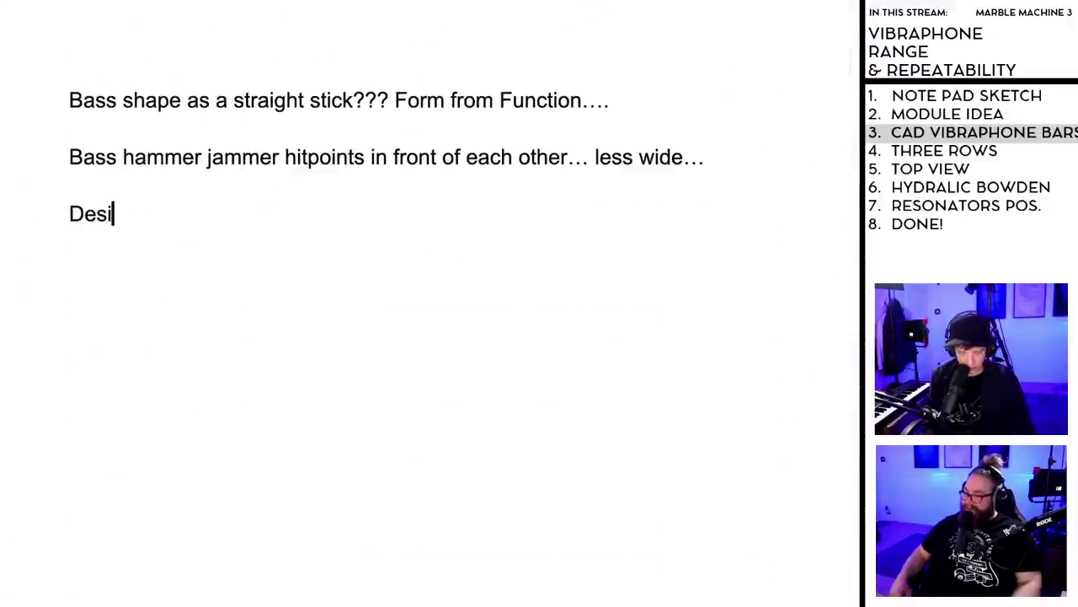
text(gn f)
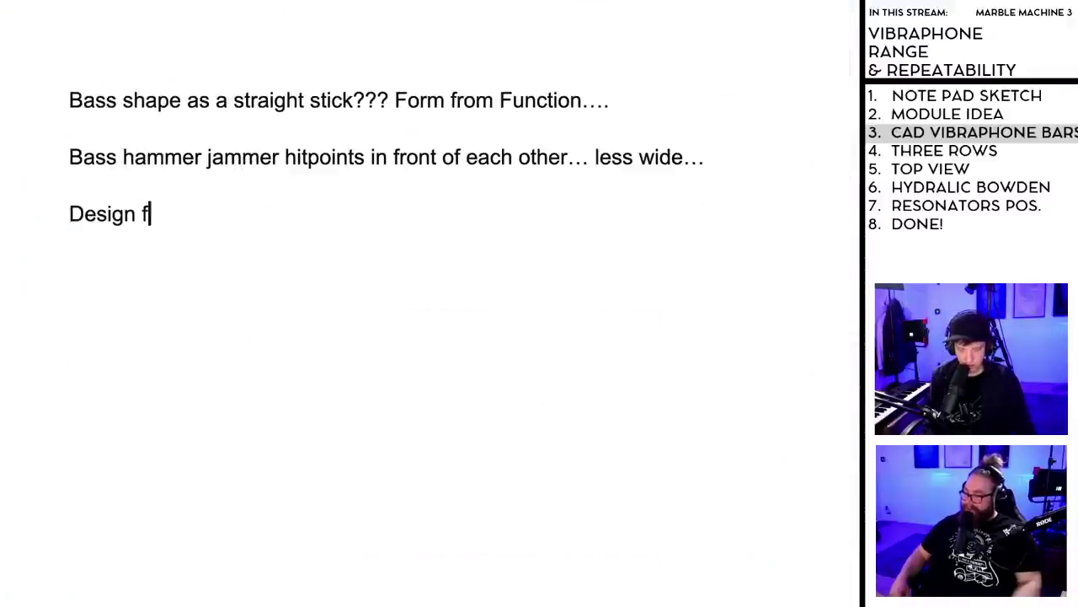
text(or microph)
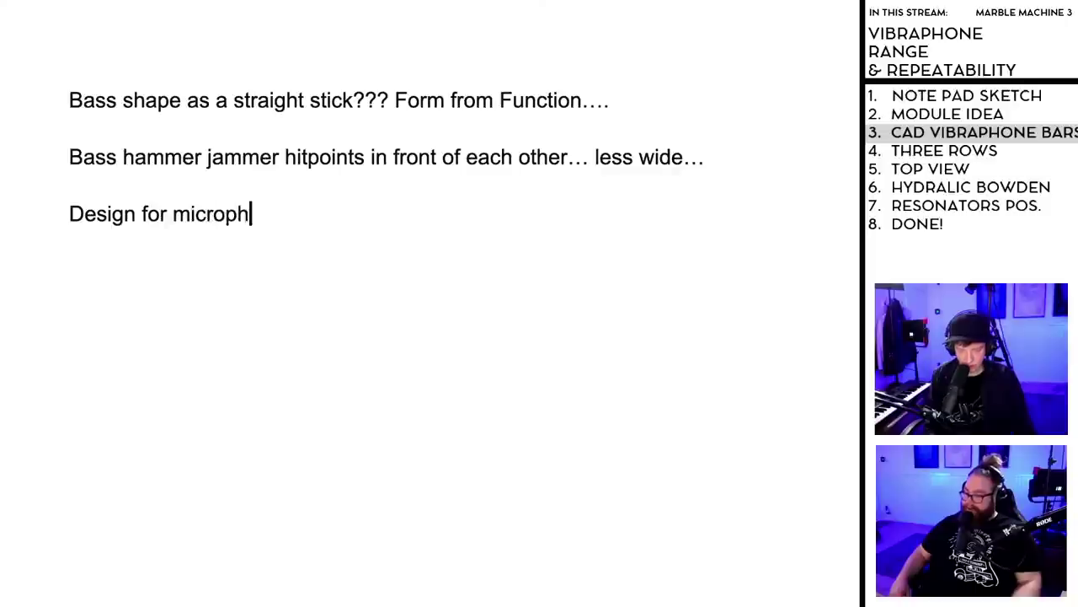
text(ones placement)
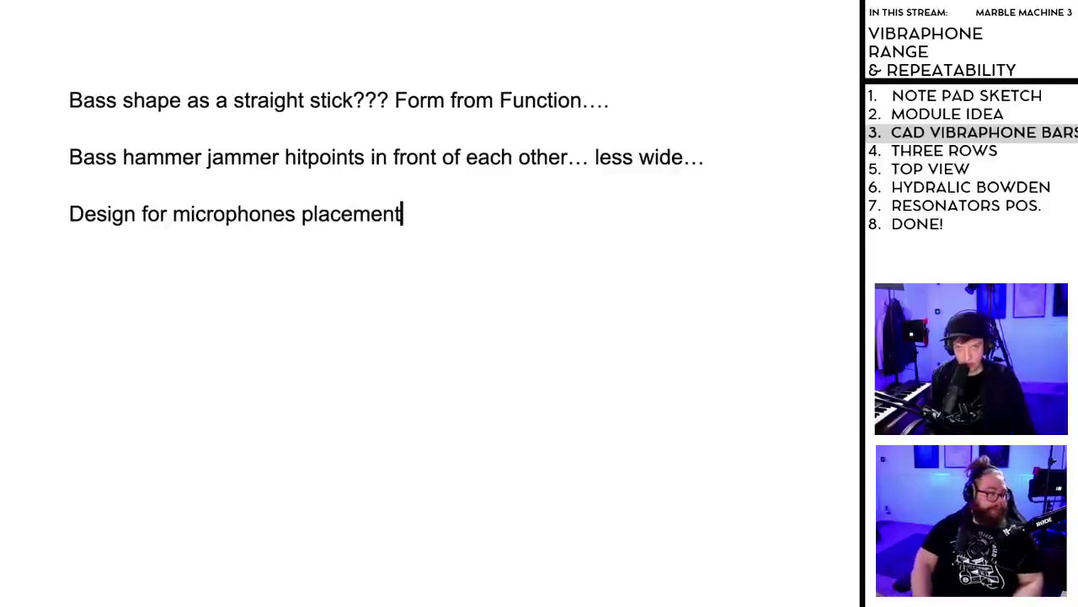
- Add the note "Design for micro camera placement" on a new line under the microphone note
key(Return)
text(Design)
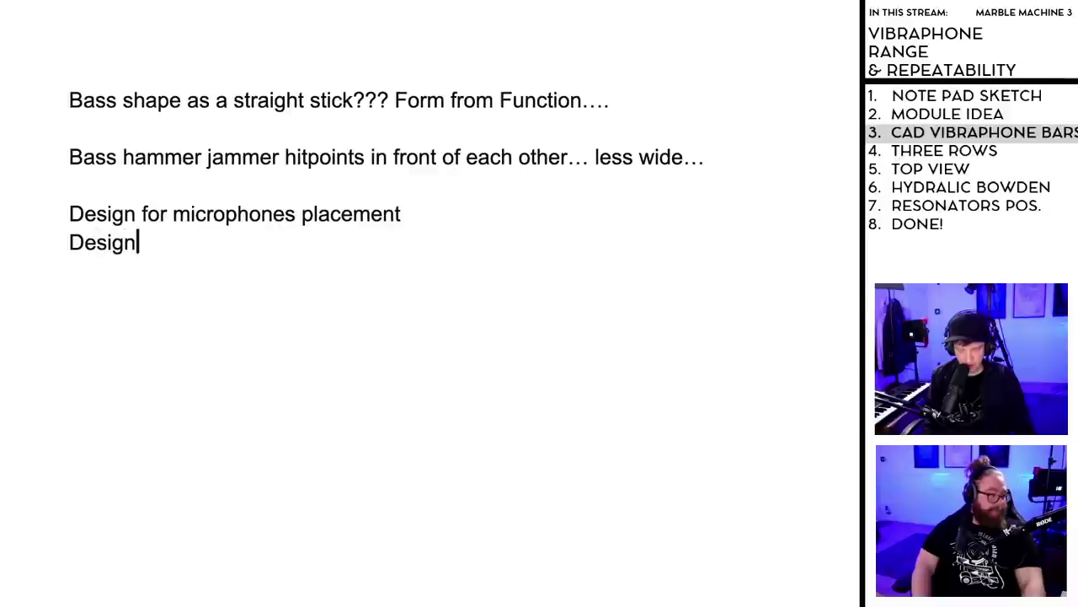
text( for micro cam)
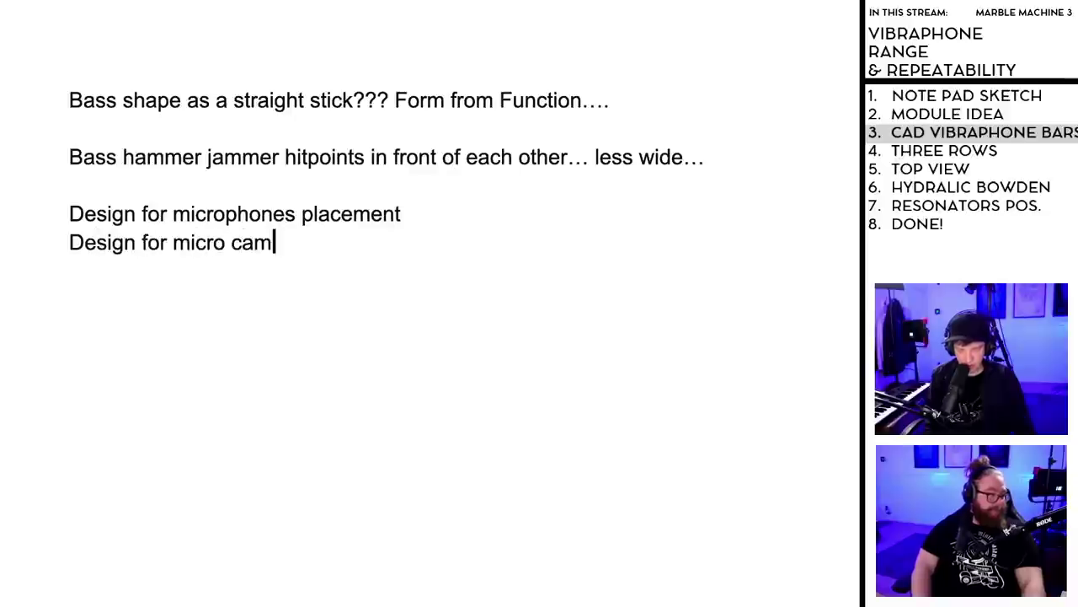
text(era placement)
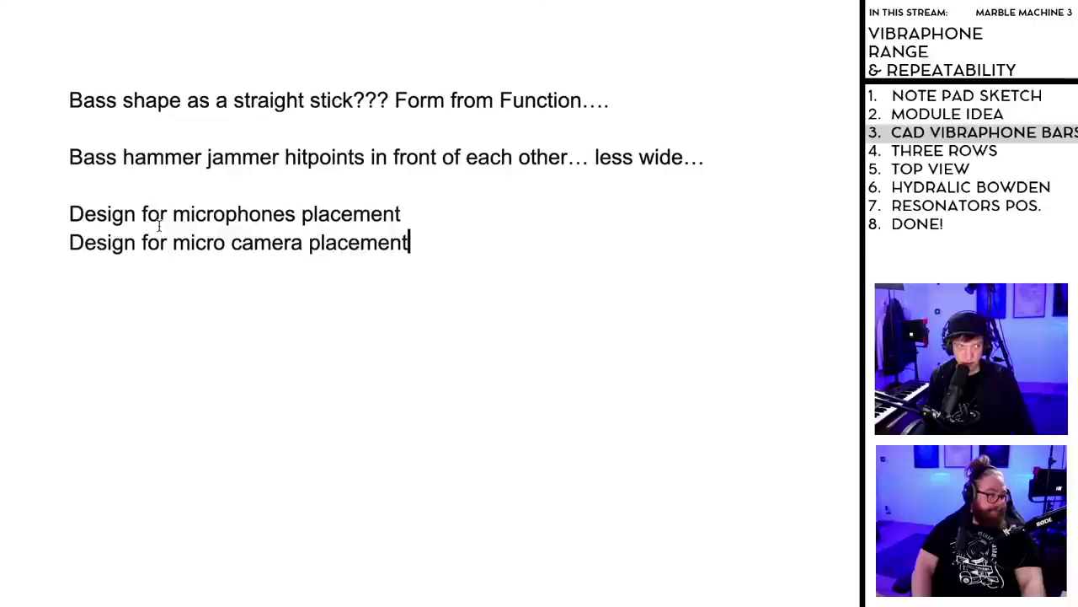
double_click(498, 293)
click(434, 256)
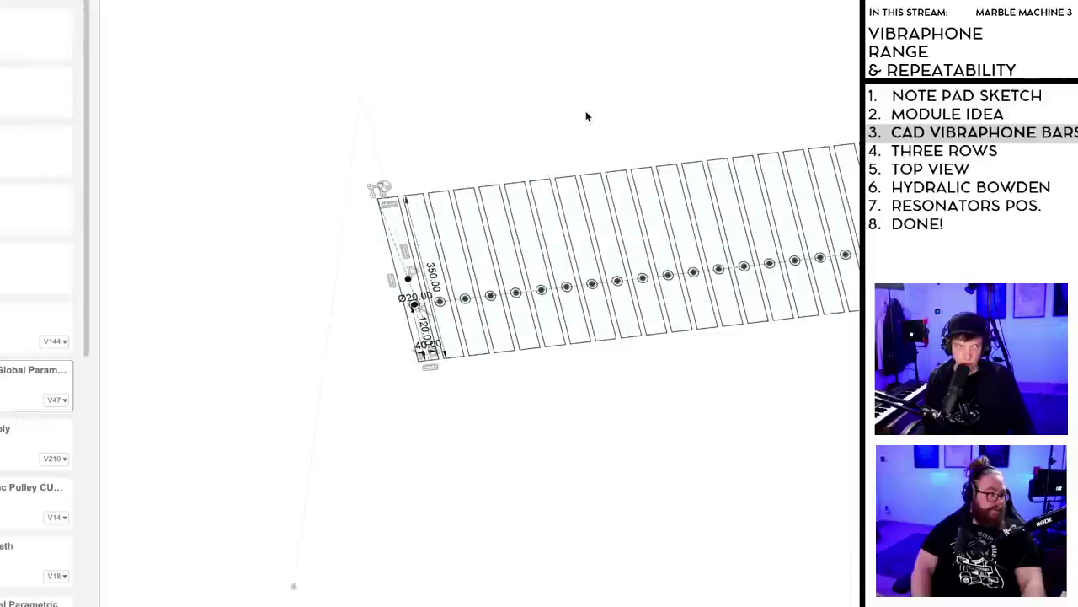
- Switch back to Fusion 360 and draw two converging lines from the first bar's top and bottom corners to the last bar's outer edge
scroll(589, 114, down, 2)
mouse_move(591, 114)
middle_down()
mouse_move(521, 168)
mouse_move(561, 159)
mouse_move(552, 150)
middle_up()
scroll(649, 171, down, 1)
shift+middle_drag(650, 171, 616, 168)
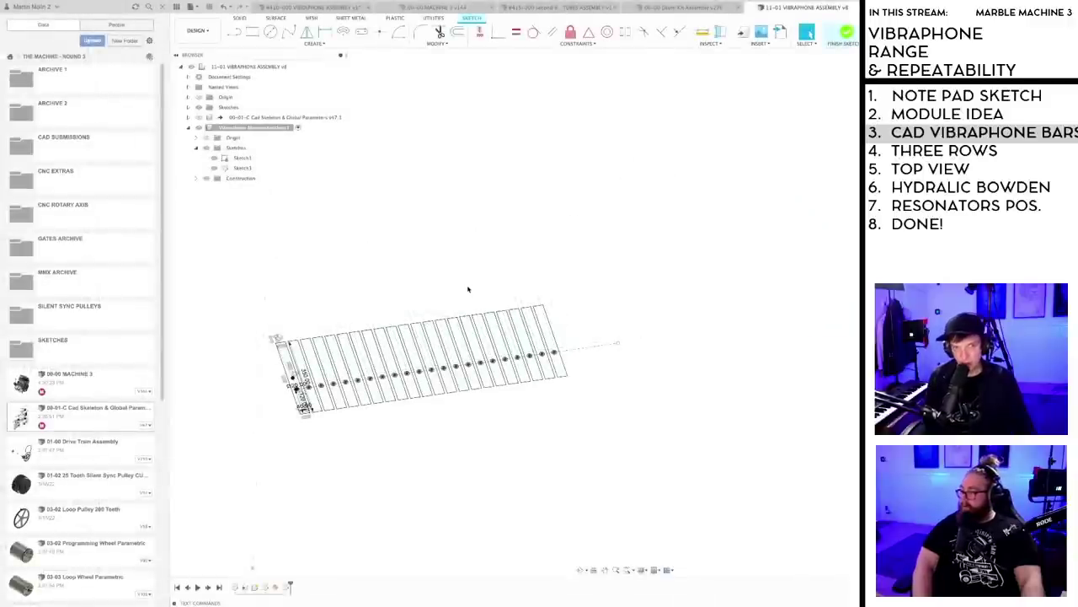
mouse_move(444, 292)
middle_down()
mouse_move(495, 292)
mouse_move(560, 195)
middle_up()
scroll(554, 205, up, 2)
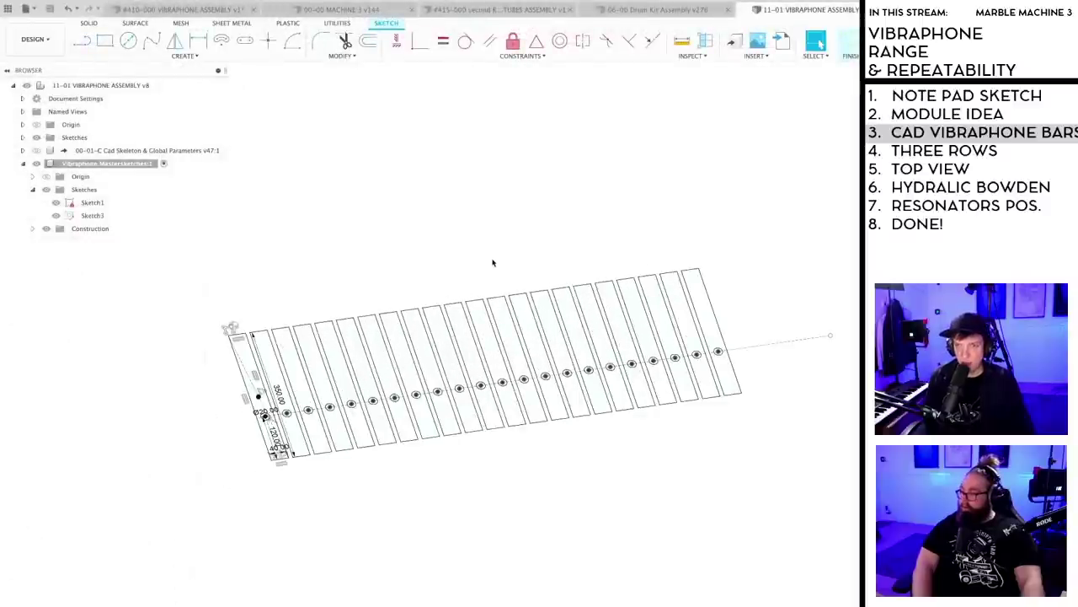
scroll(490, 261, up, 2)
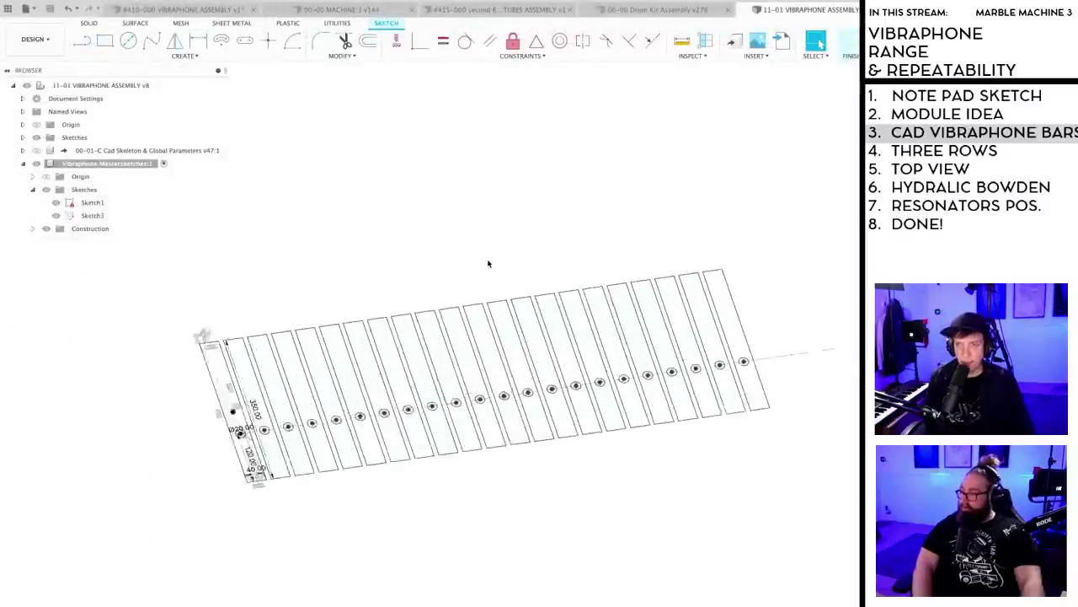
mouse_move(488, 260)
shift+middle_down()
mouse_move(489, 277)
mouse_move(459, 254)
shift+middle_up()
key(l)
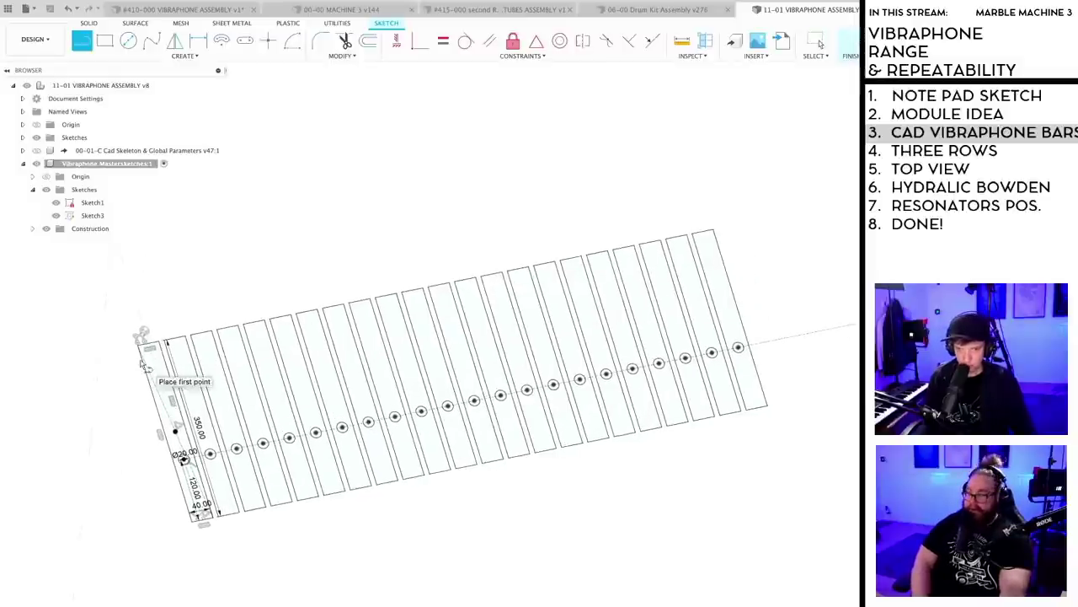
scroll(141, 360, up, 3)
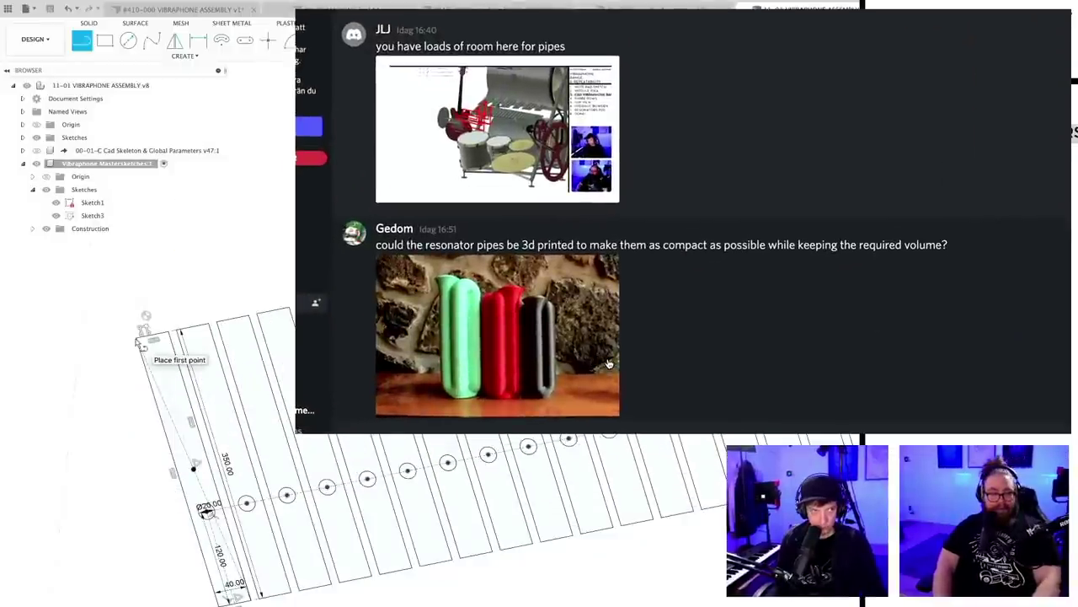
click(136, 339)
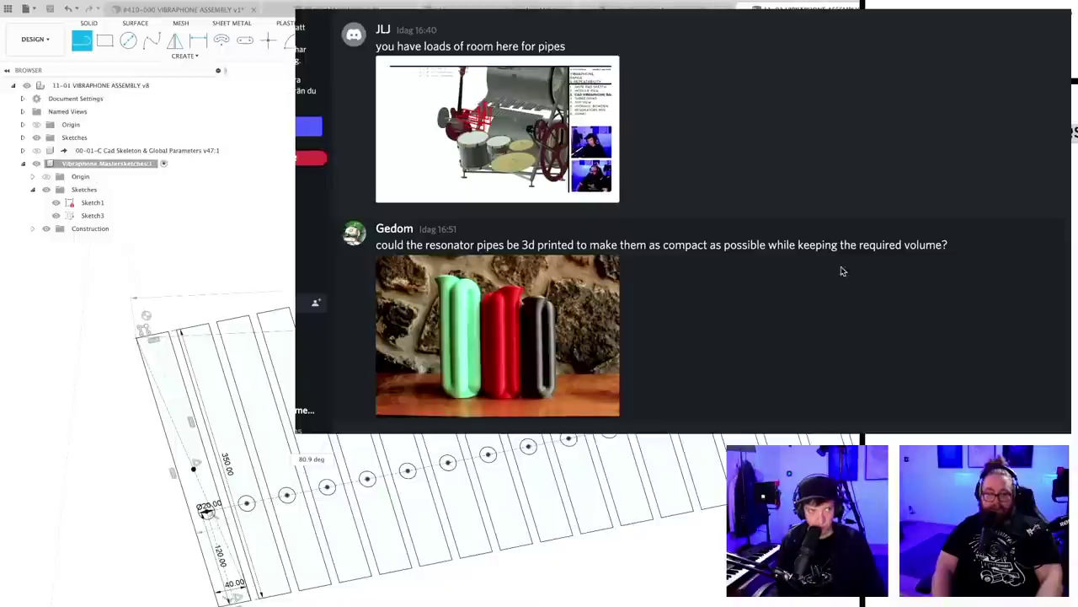
click(551, 352)
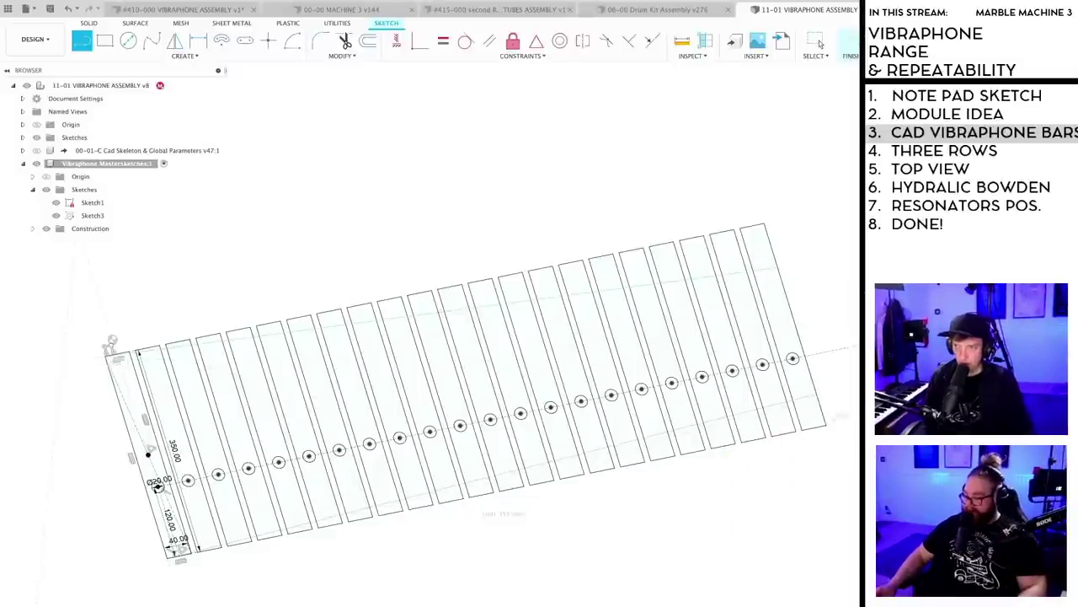
key(Escape)
- Dimension the upper taper line's end 80 mm from the last bar's top outer corner
scroll(803, 281, up, 2)
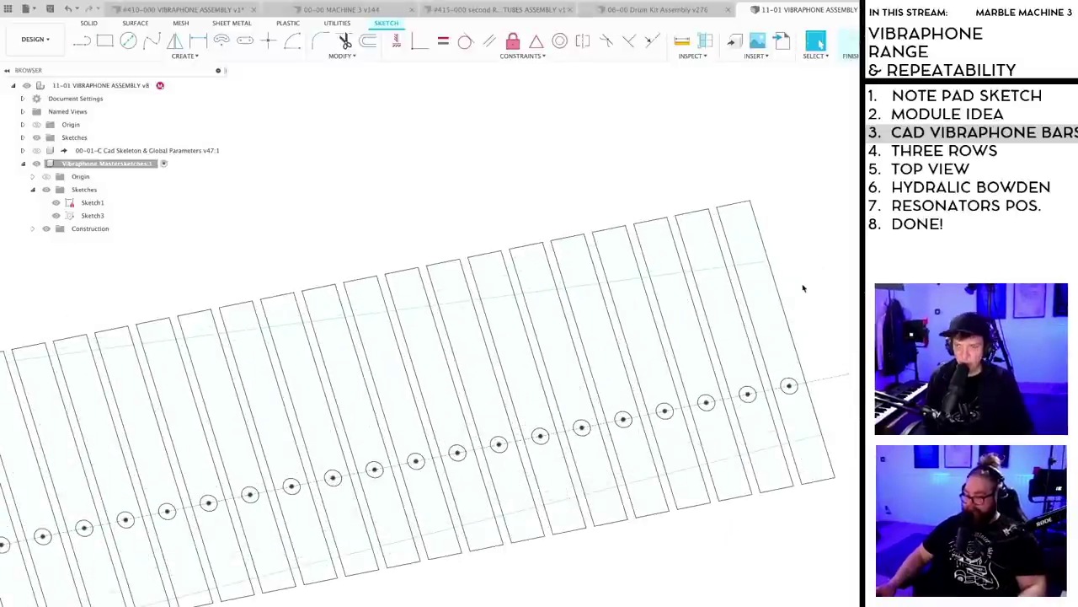
key(r)
click(769, 261)
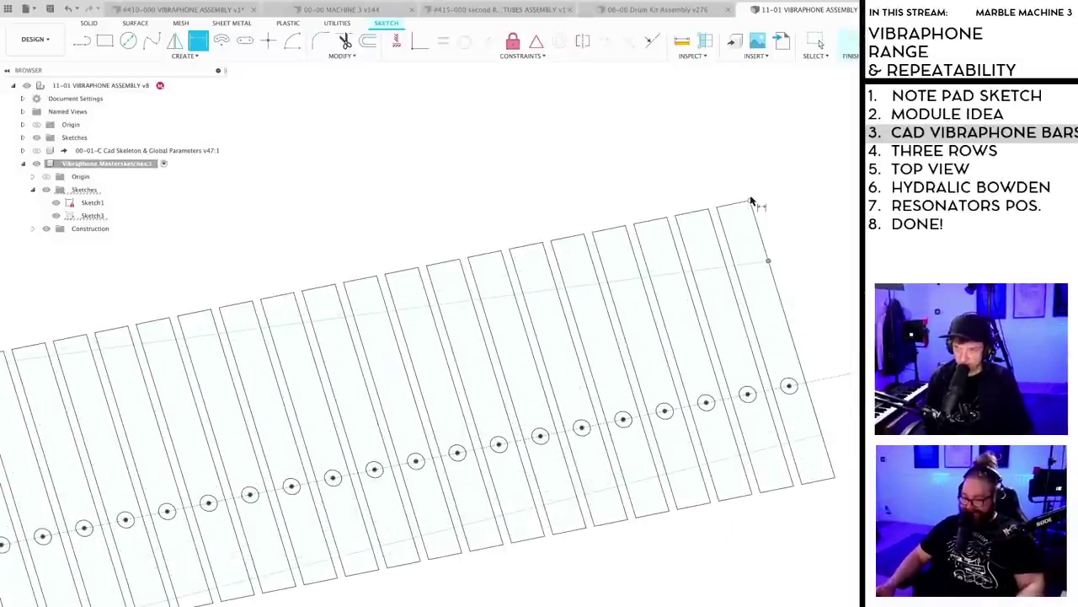
click(751, 200)
click(770, 209)
click(771, 212)
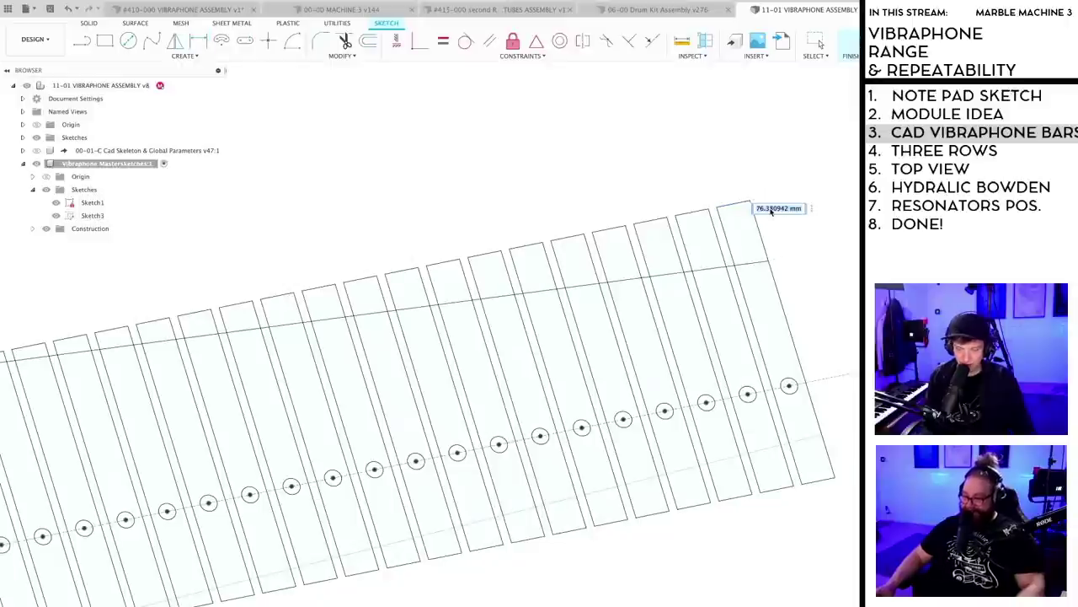
text(80)
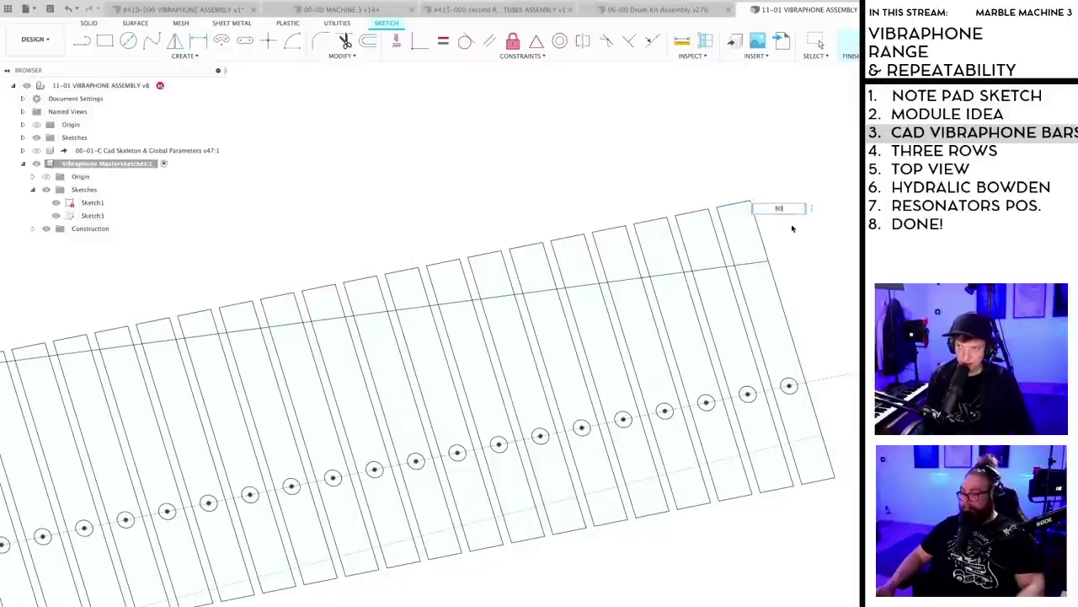
key(Return)
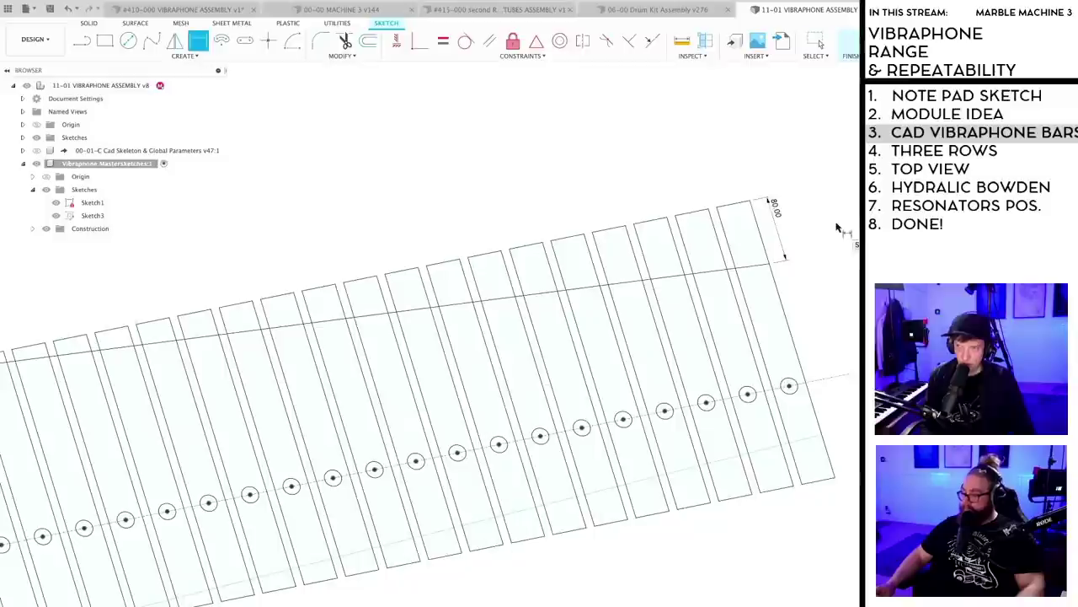
- Dimension the lower taper line's end 80 mm from the last bar's bottom outer corner
click(823, 435)
click(835, 477)
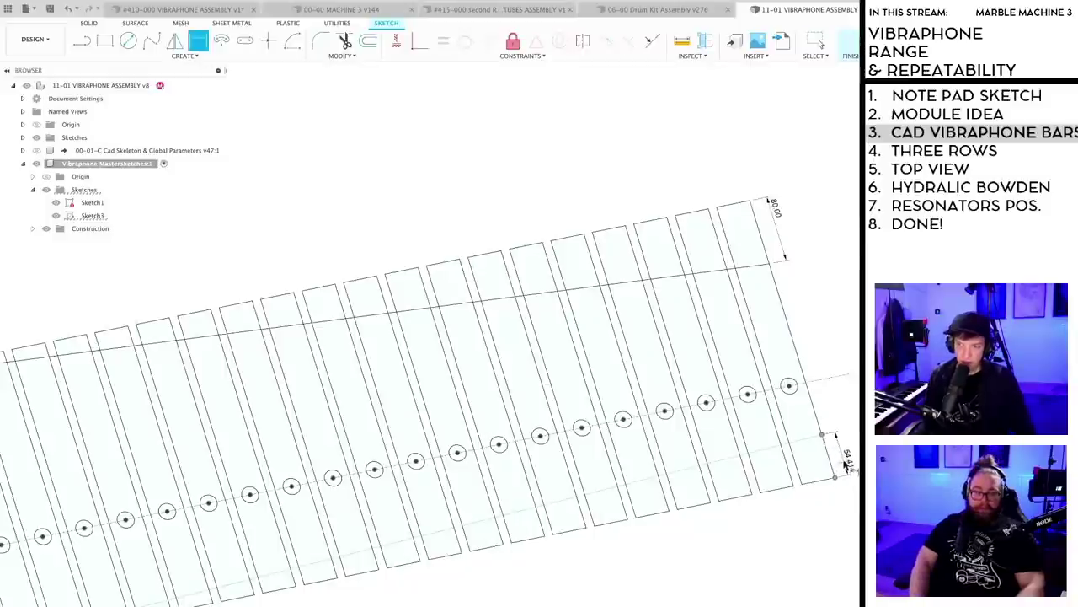
click(845, 464)
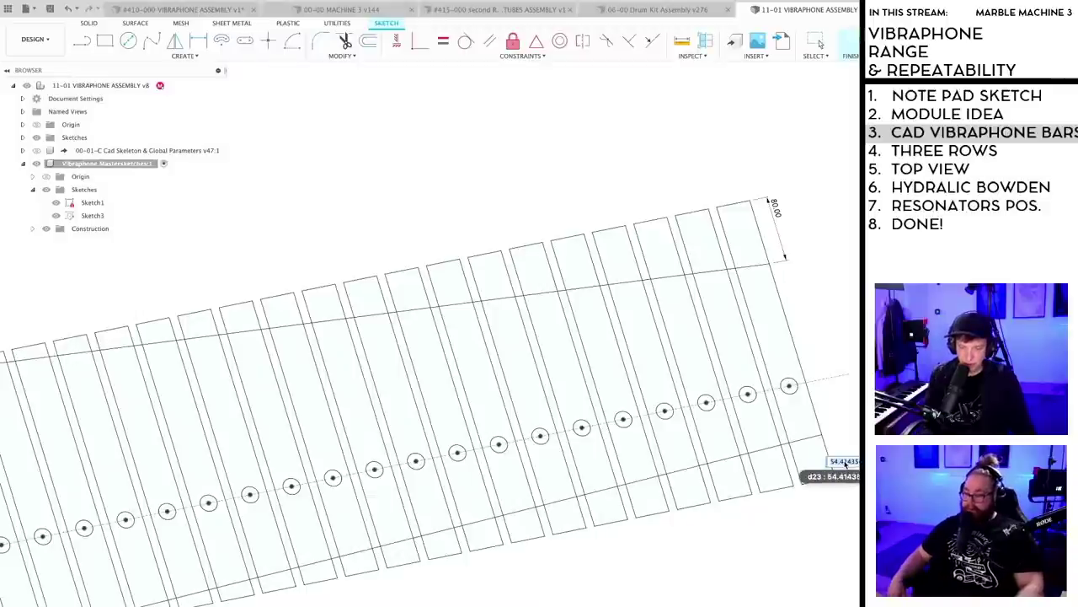
text(80)
key(Return)
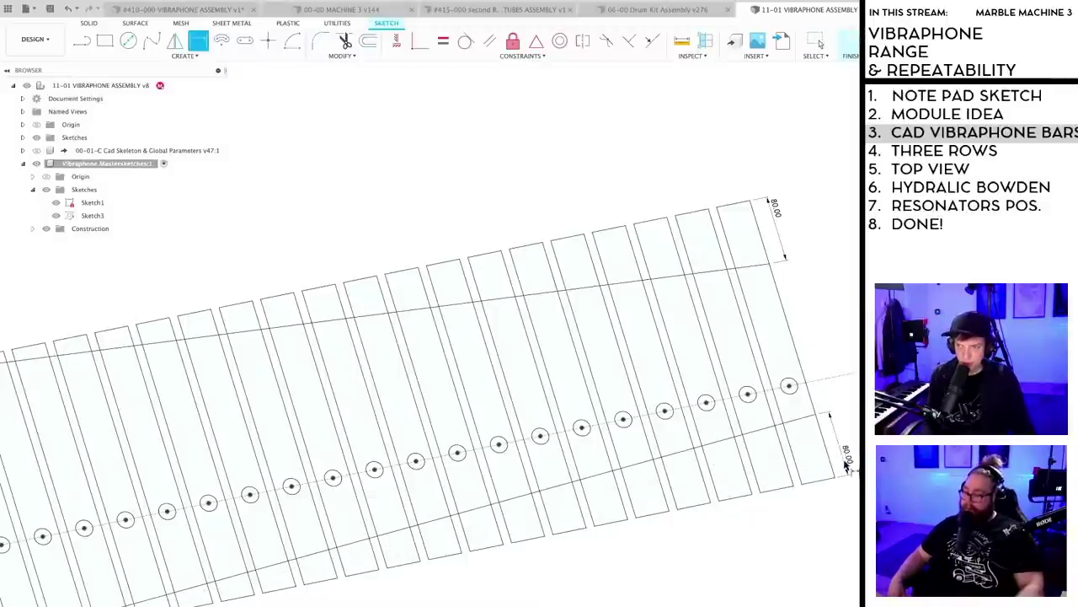
- Set the lower taper line's end dimension to 70 mm and save the assembly as a new version
double_click(847, 462)
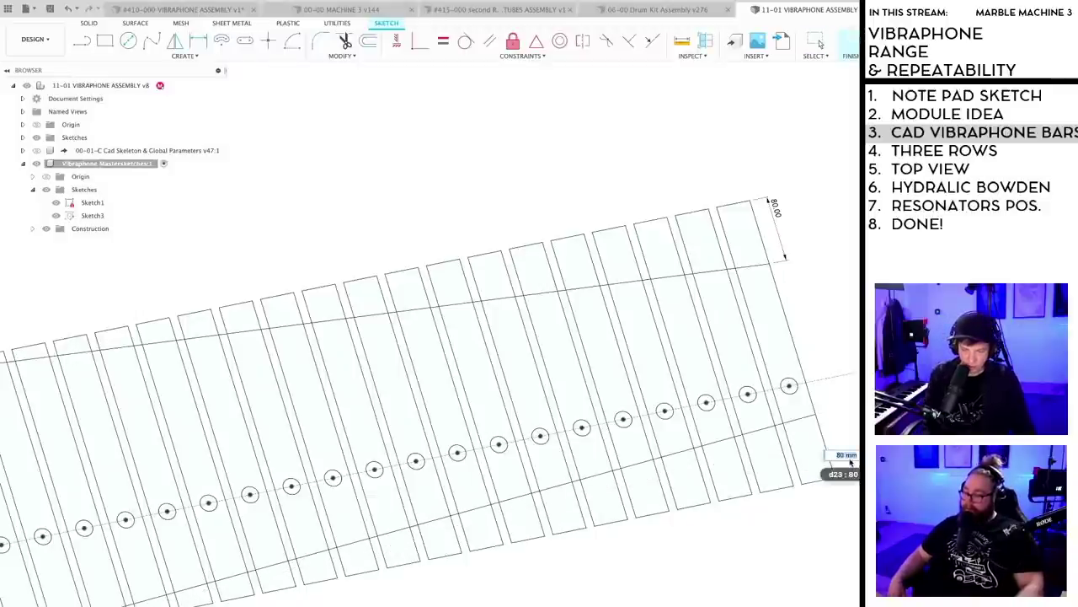
key(Return)
scroll(843, 472, down, 5)
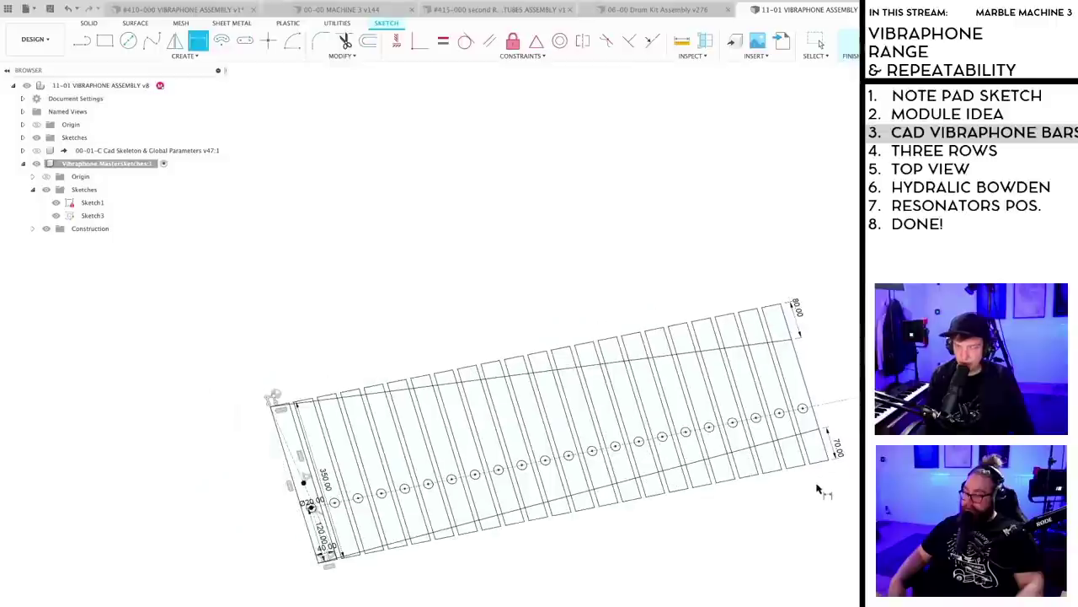
scroll(727, 441, up, 3)
key(d)
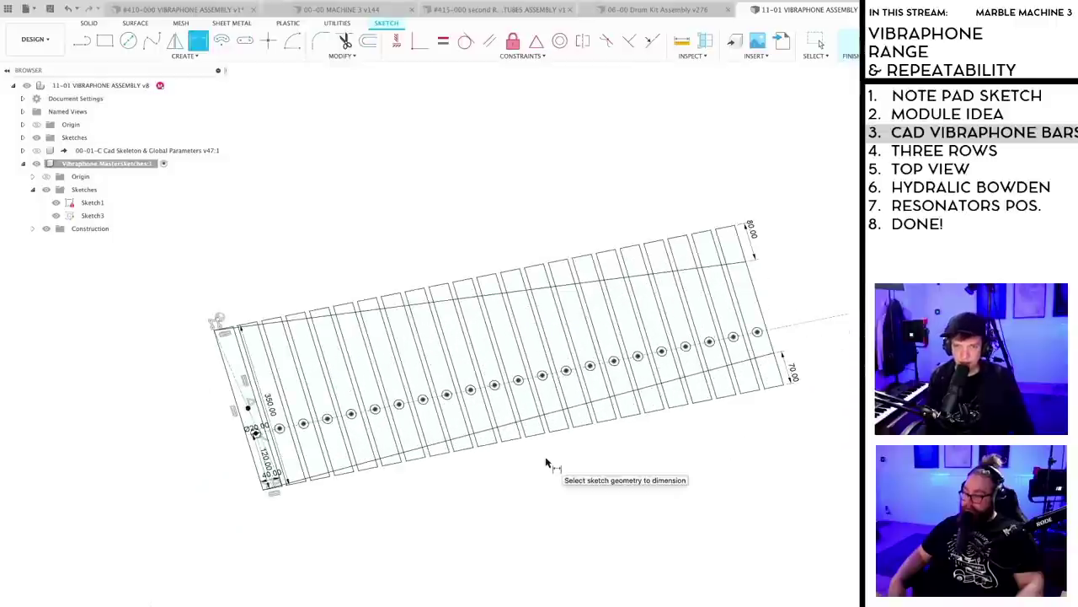
key(super+s)
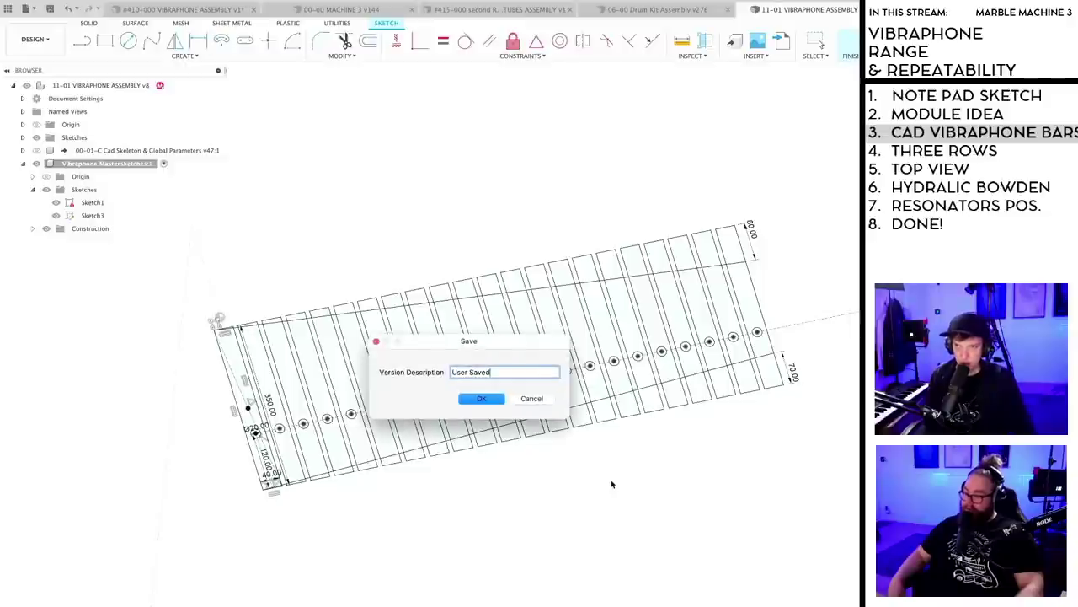
key(Return)
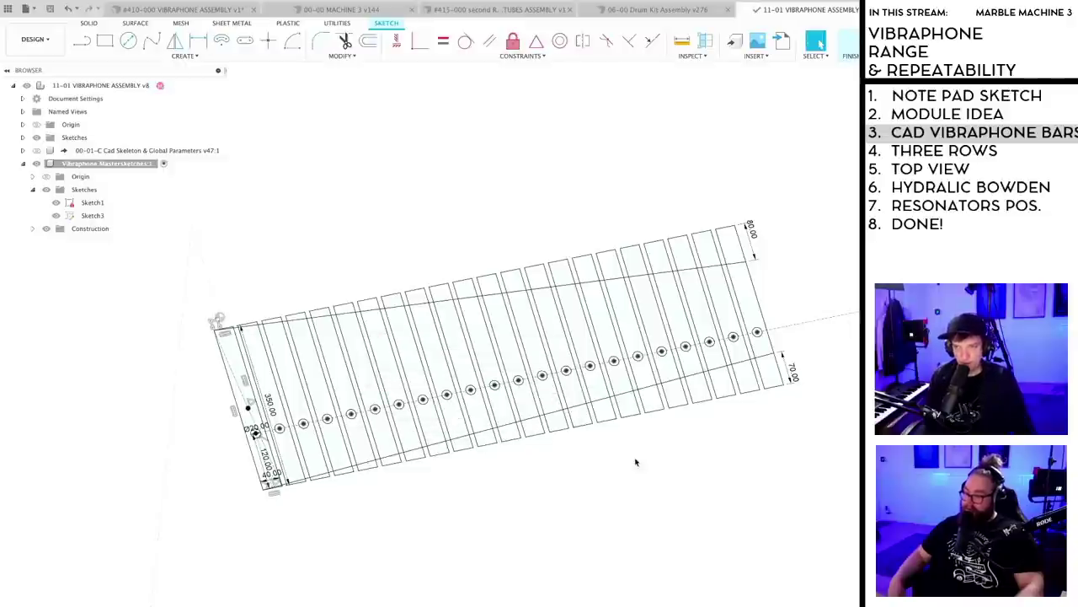
- Set the lower taper line's end dimension at the last bar to 10 mm
scroll(686, 430, down, 5)
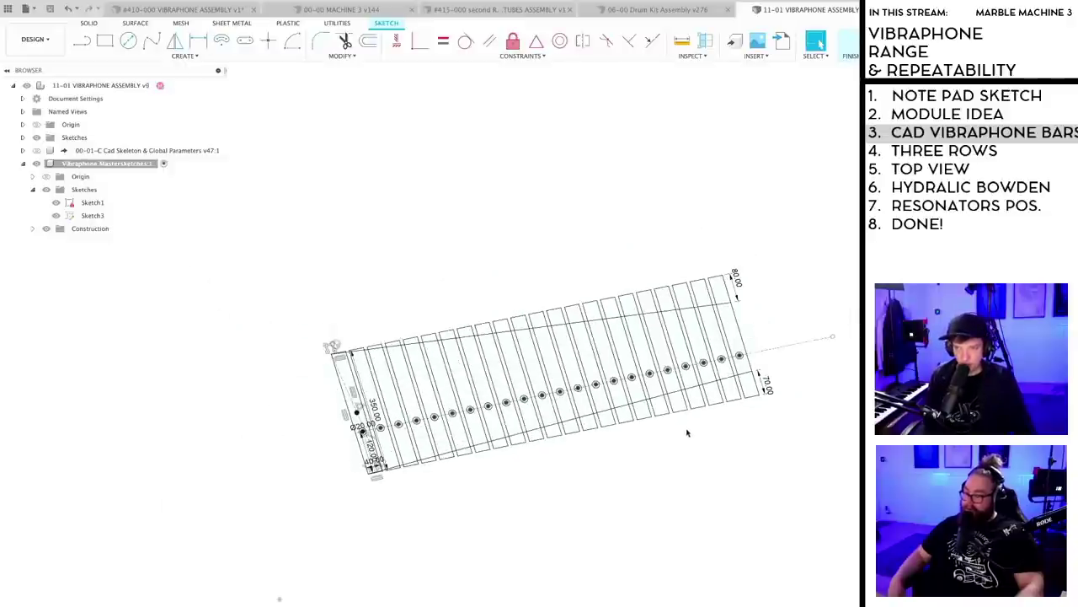
scroll(601, 468, up, 3)
mouse_move(687, 432)
middle_down()
mouse_move(601, 468)
mouse_move(587, 458)
mouse_move(694, 441)
mouse_move(708, 456)
middle_up()
scroll(616, 456, down, 2)
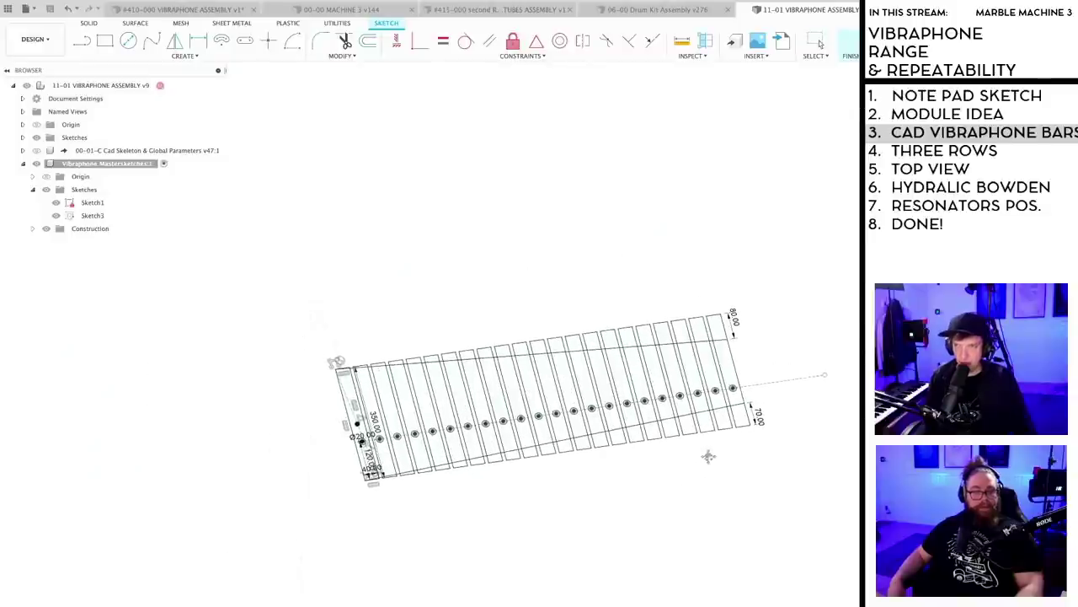
scroll(771, 426, up, 2)
double_click(749, 415)
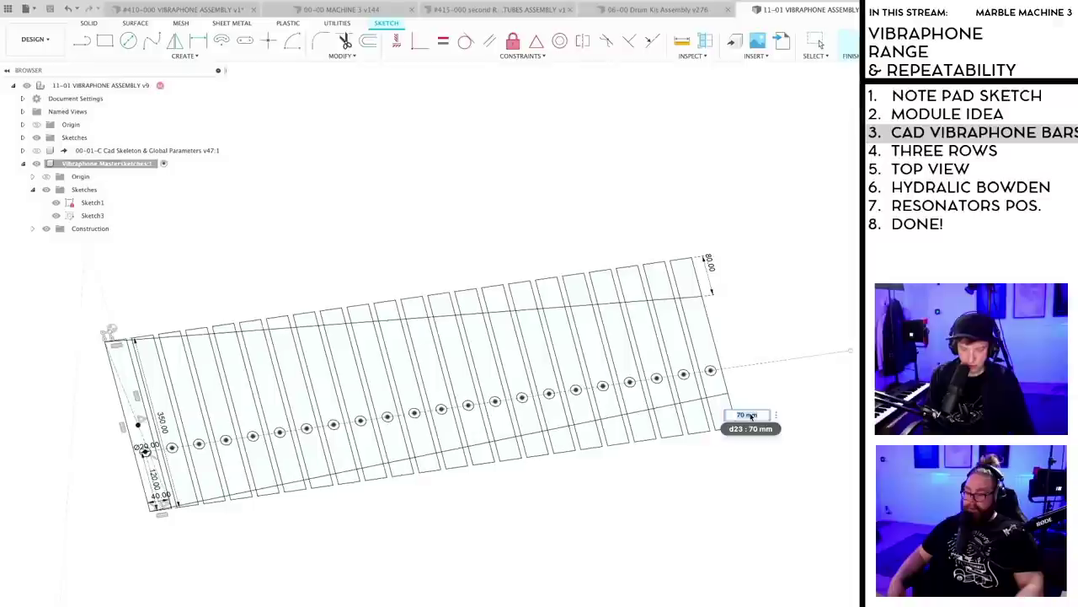
text(10)
key(Return)
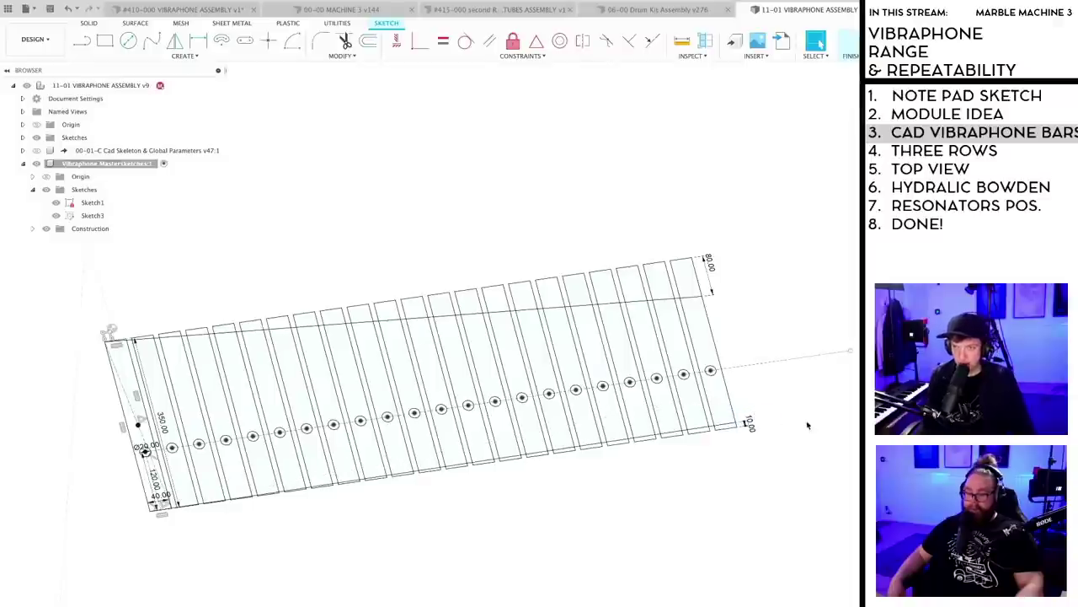
scroll(799, 413, down, 3)
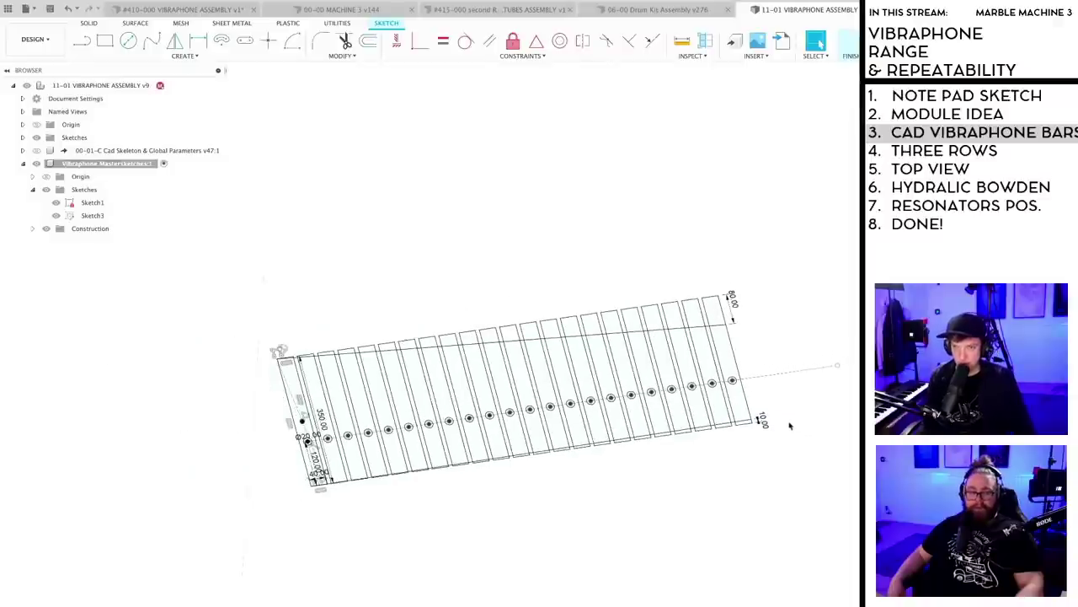
- Convert the bars' bottom end edges to construction lines, working along the row from the shortest bar to the first
scroll(771, 440, up, 3)
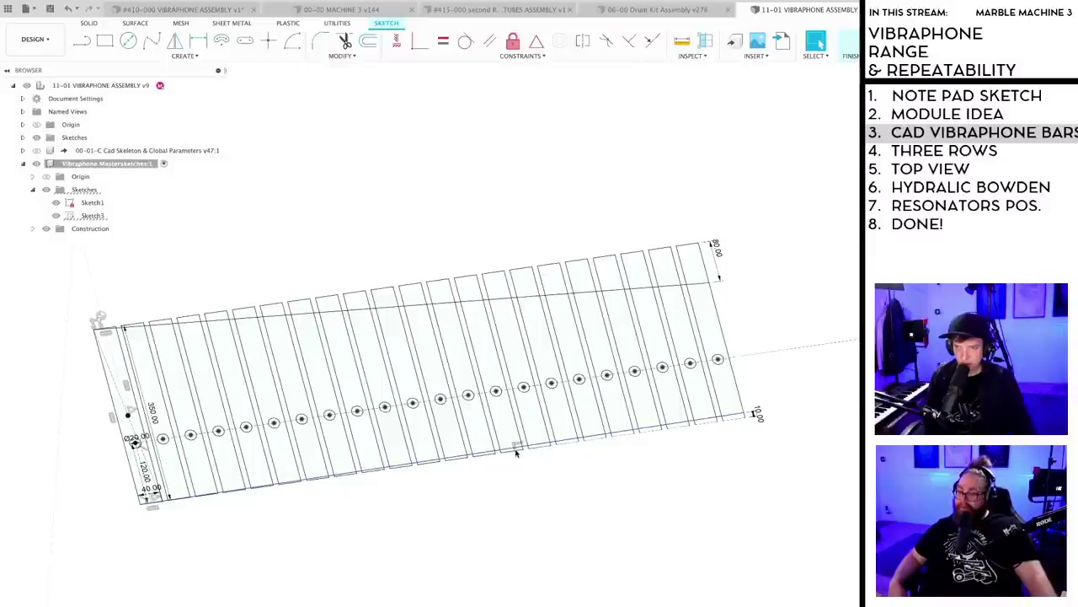
scroll(485, 459, up, 3)
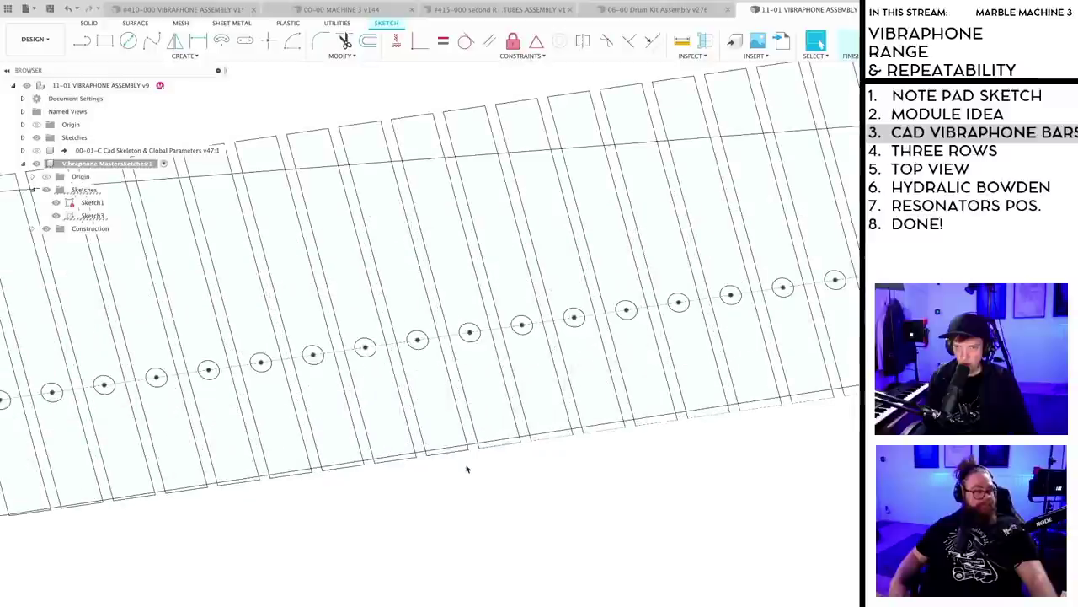
scroll(354, 478, up, 2)
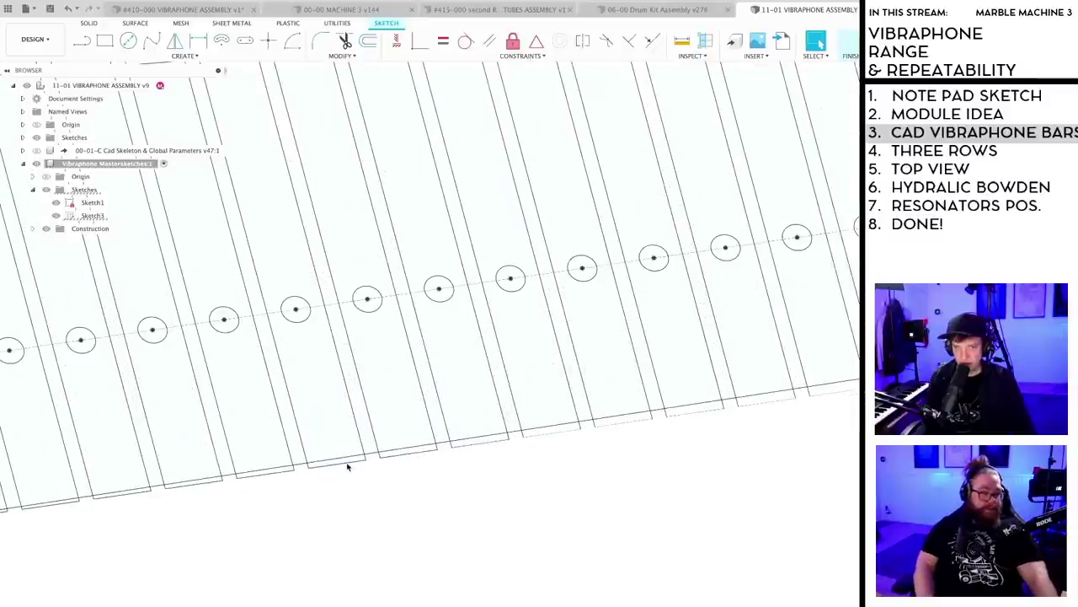
scroll(264, 478, down, 3)
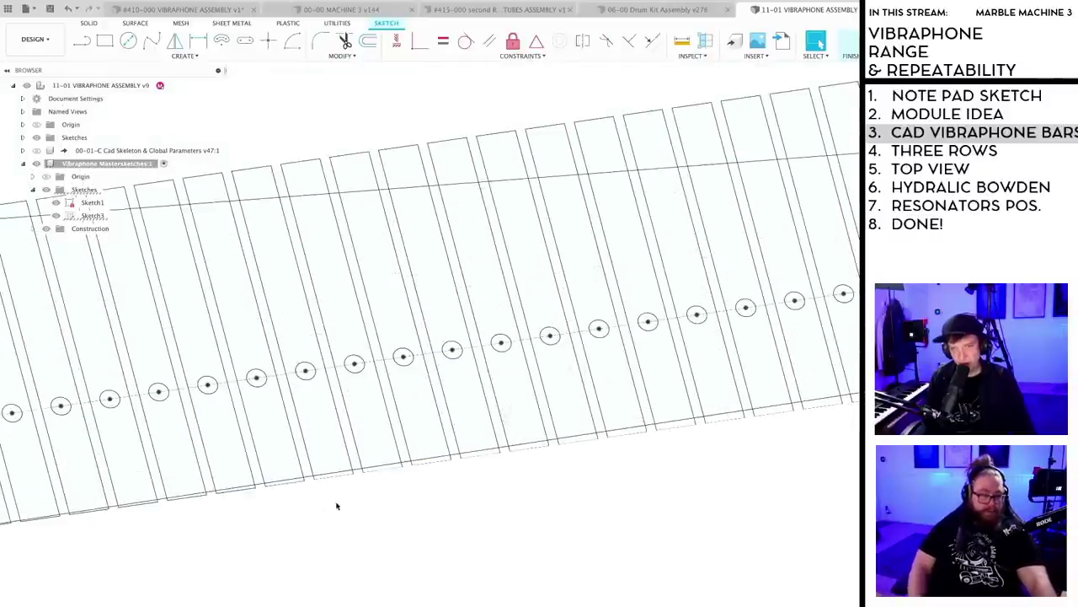
scroll(466, 455, up, 2)
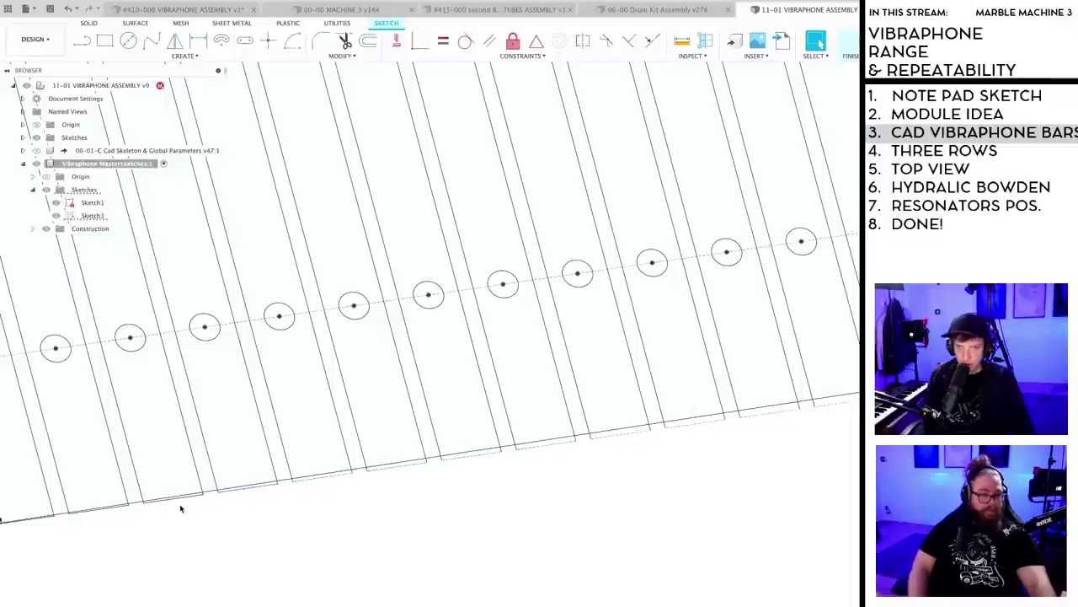
scroll(181, 508, up, 2)
scroll(212, 534, down, 3)
scroll(484, 498, up, 4)
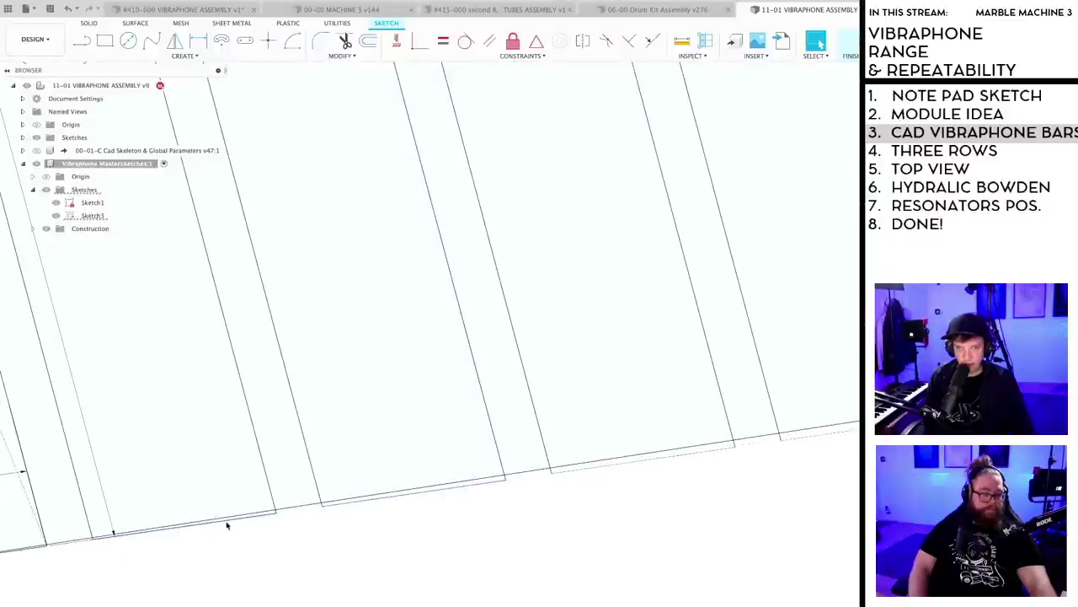
scroll(225, 522, down, 3)
scroll(487, 562, up, 5)
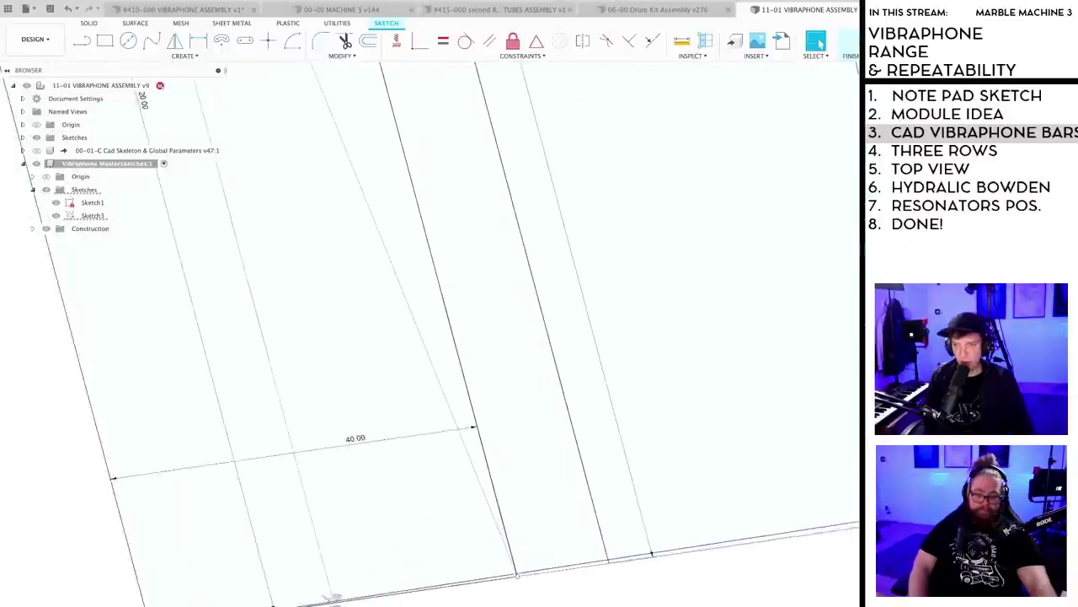
scroll(486, 562, down, 5)
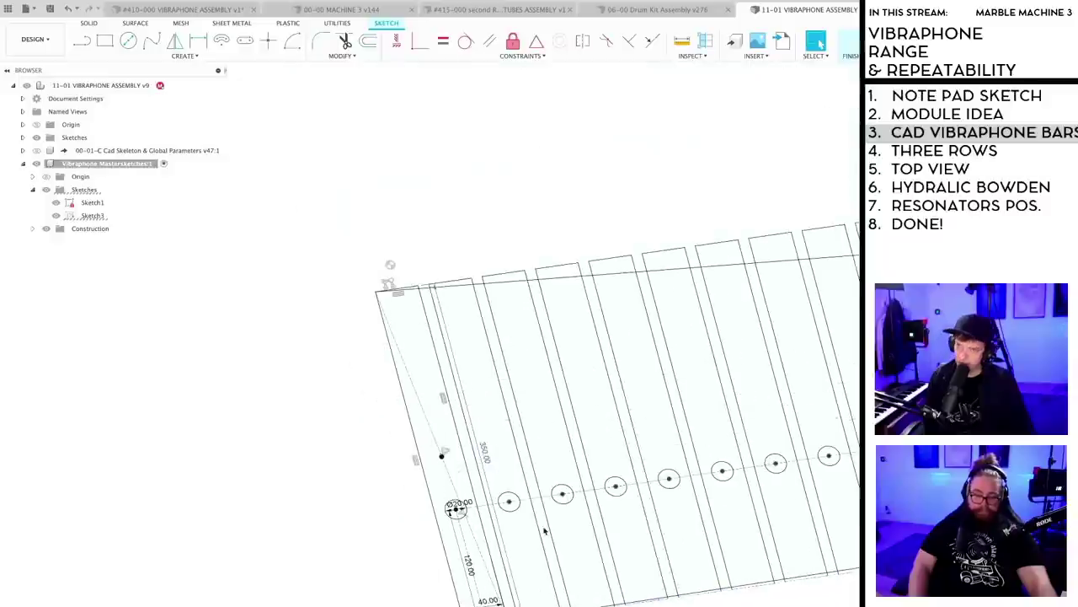
- Convert the bars' top end edges above the upper taper line to construction lines
mouse_move(686, 413)
middle_down()
mouse_move(371, 416)
mouse_move(304, 465)
middle_up()
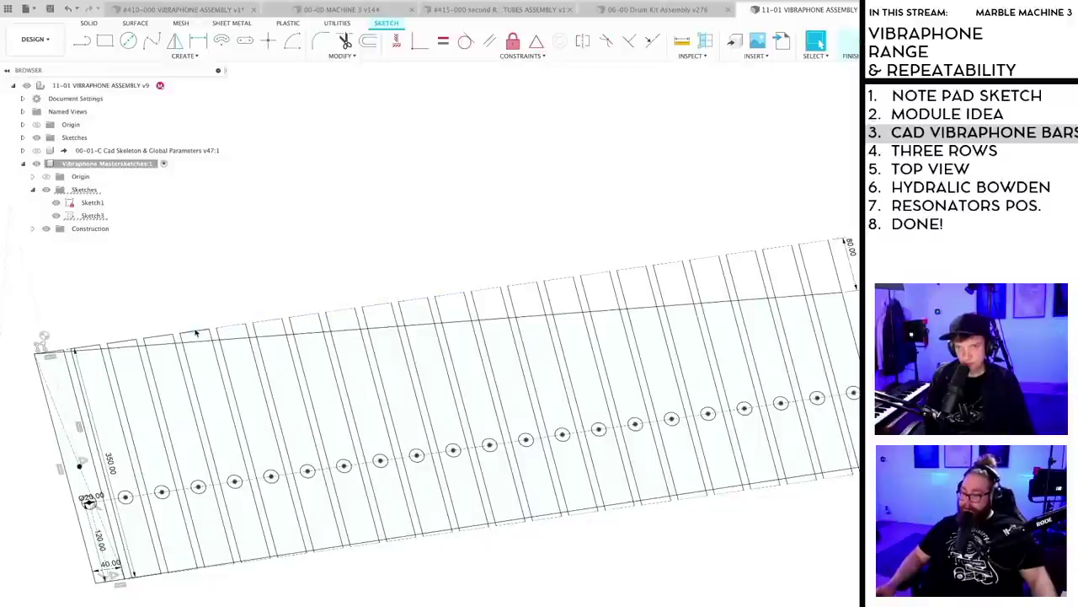
scroll(119, 344, up, 5)
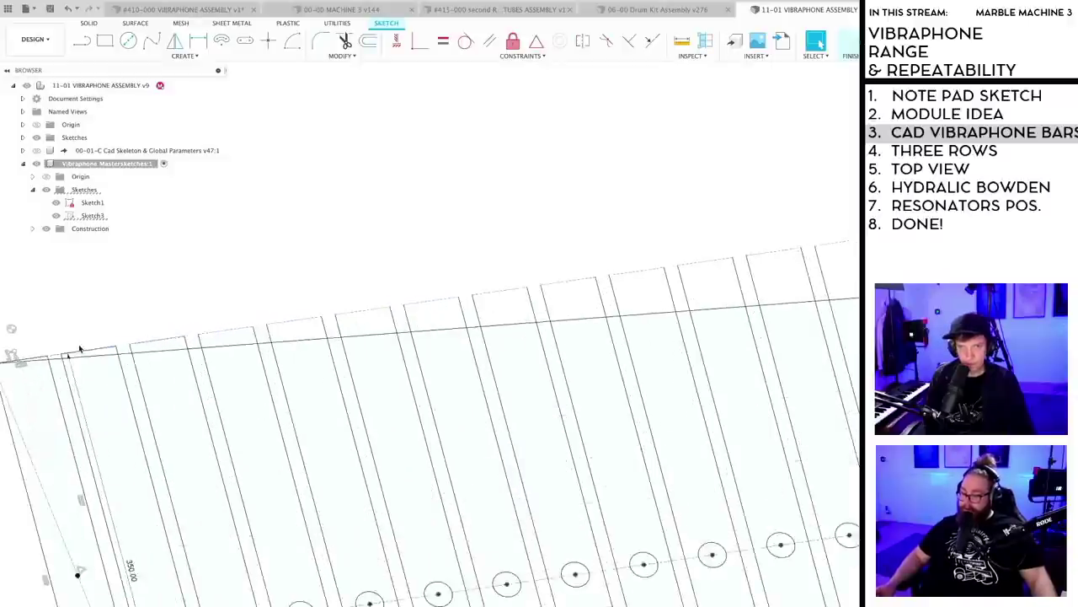
middle_drag(92, 356, 434, 297)
scroll(280, 340, up, 3)
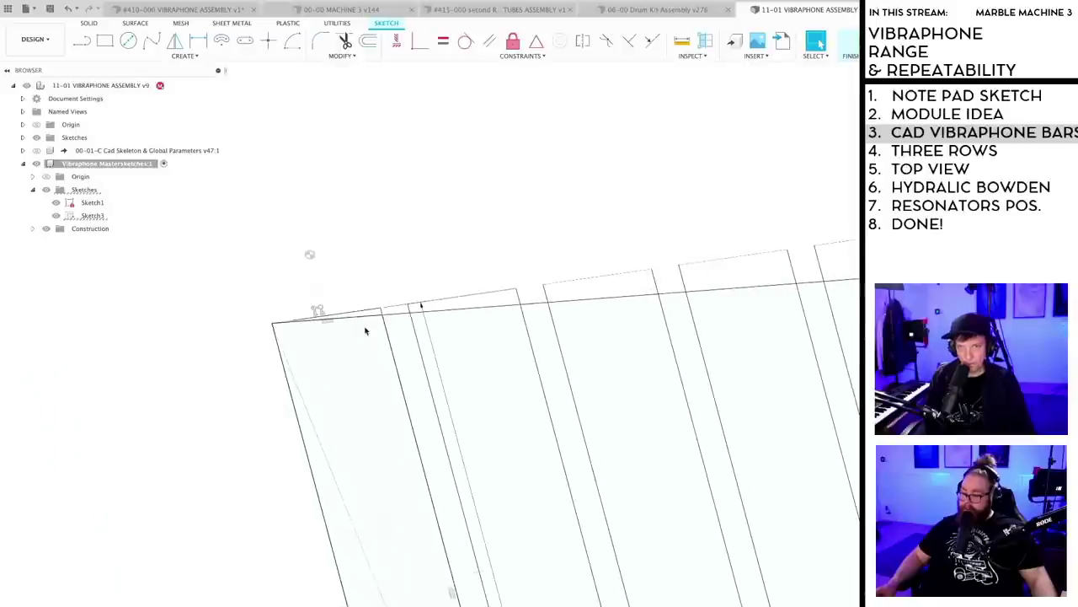
scroll(464, 250, down, 7)
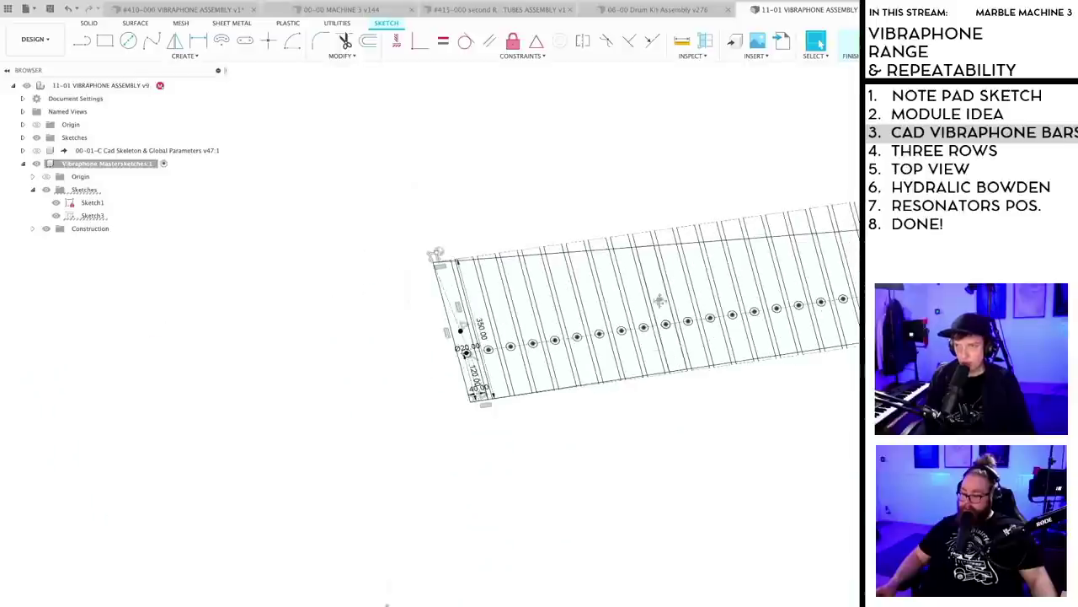
middle_drag(658, 298, 449, 375)
mouse_move(587, 517)
shift+middle_down()
mouse_move(599, 491)
mouse_move(532, 498)
mouse_move(619, 527)
shift+middle_up()
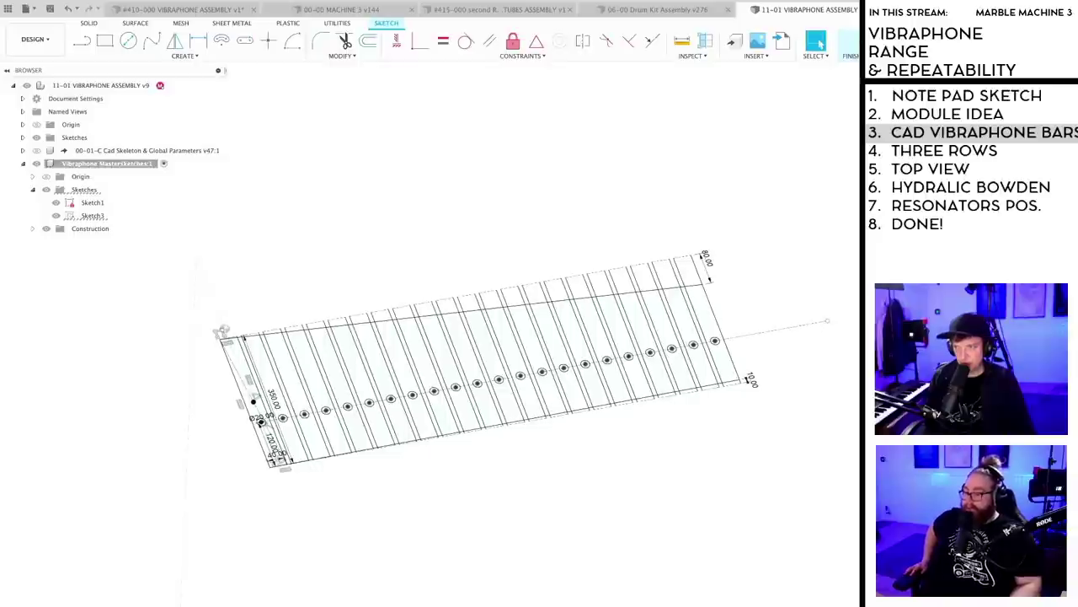
- Finish the sketch and extrude all 22 tapered bar profiles, excluding the impact circles, by -10 mm as new bodies
key(ctrl+Return)
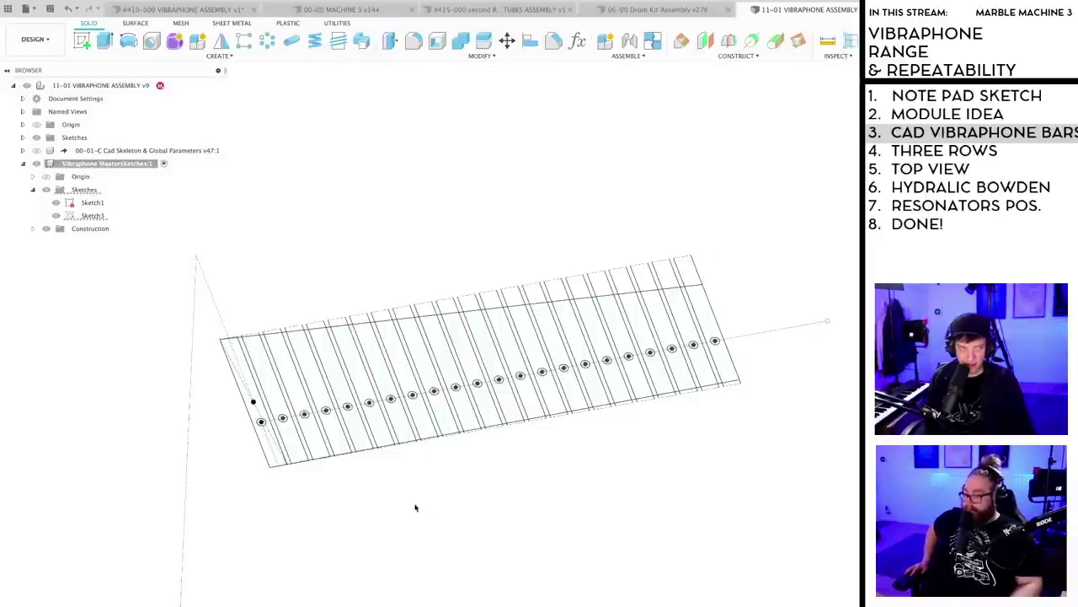
key(e)
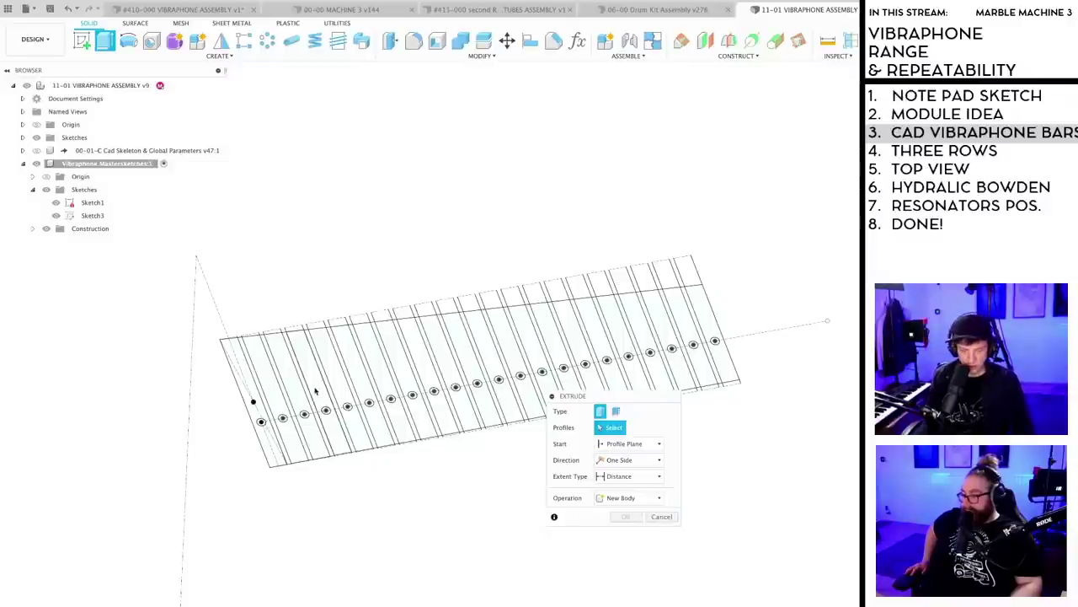
click(253, 366)
click(273, 360)
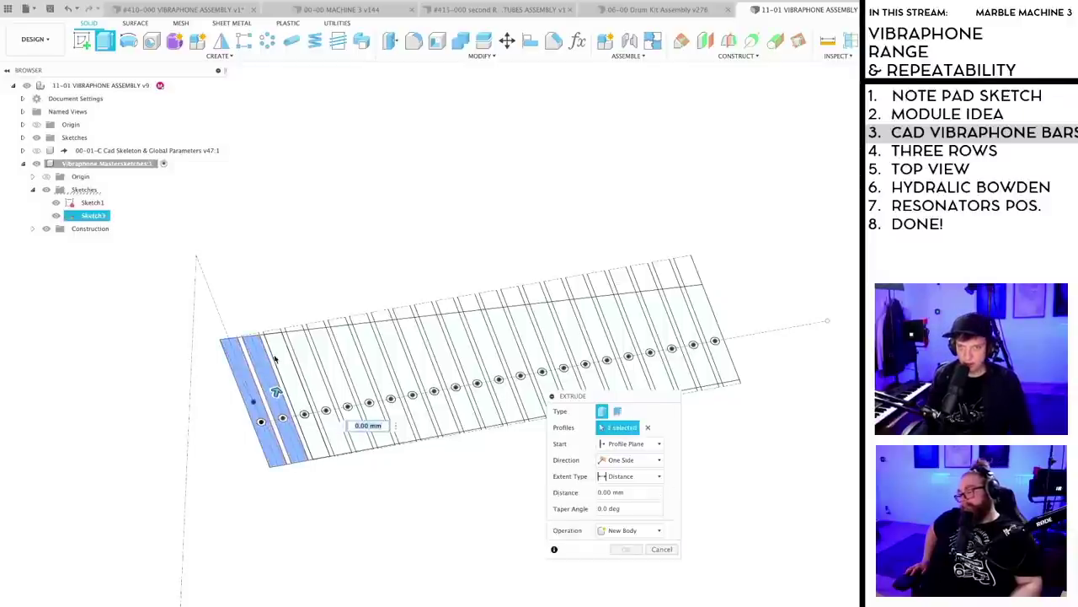
click(294, 359)
click(313, 356)
click(333, 354)
click(356, 349)
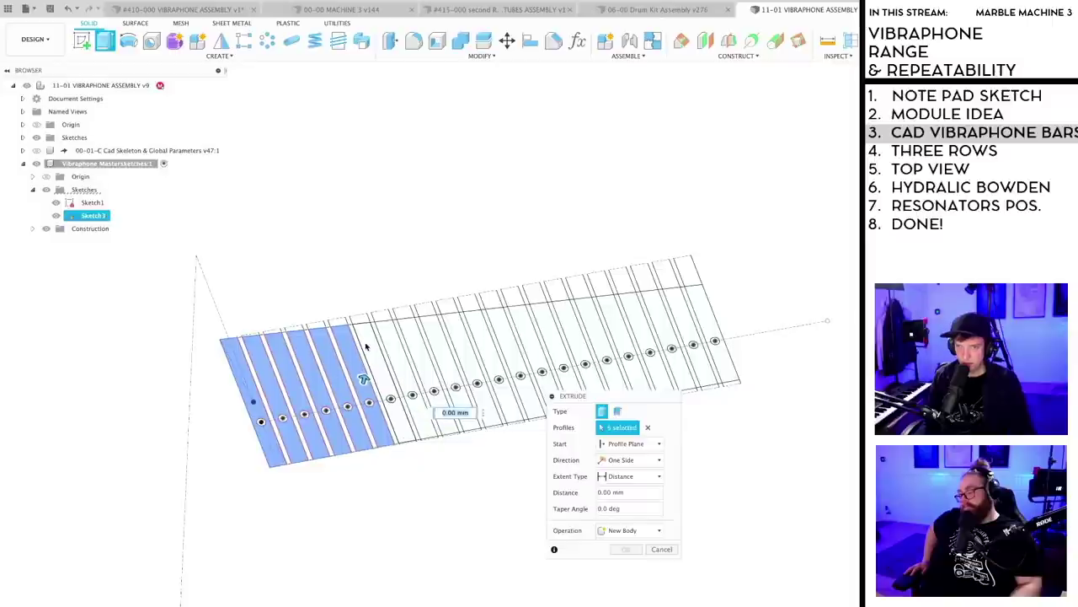
click(376, 347)
click(398, 344)
click(420, 340)
click(439, 337)
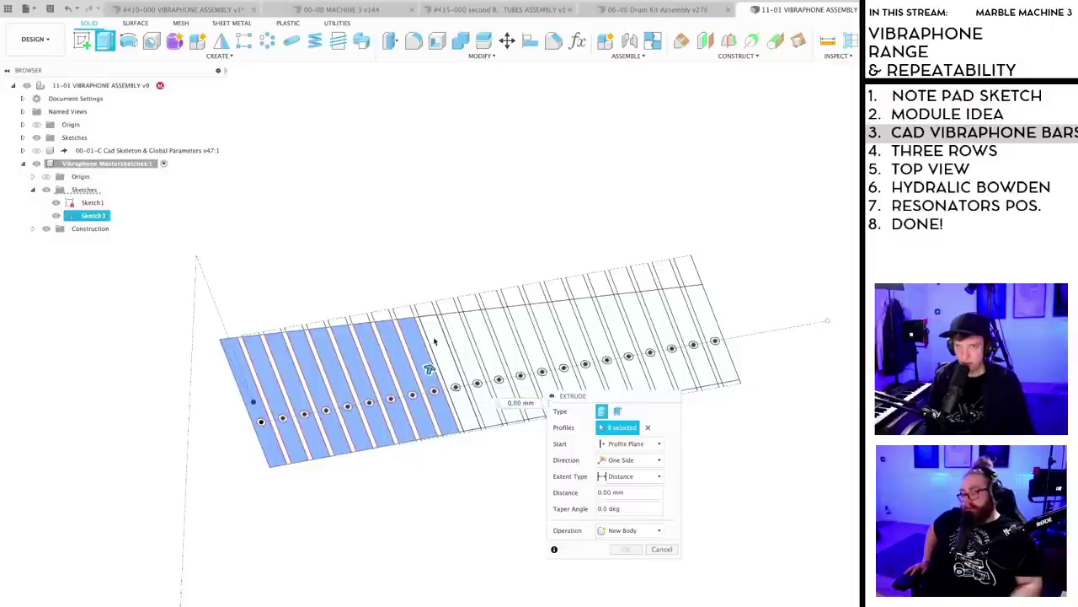
click(460, 340)
click(478, 337)
click(498, 336)
click(519, 333)
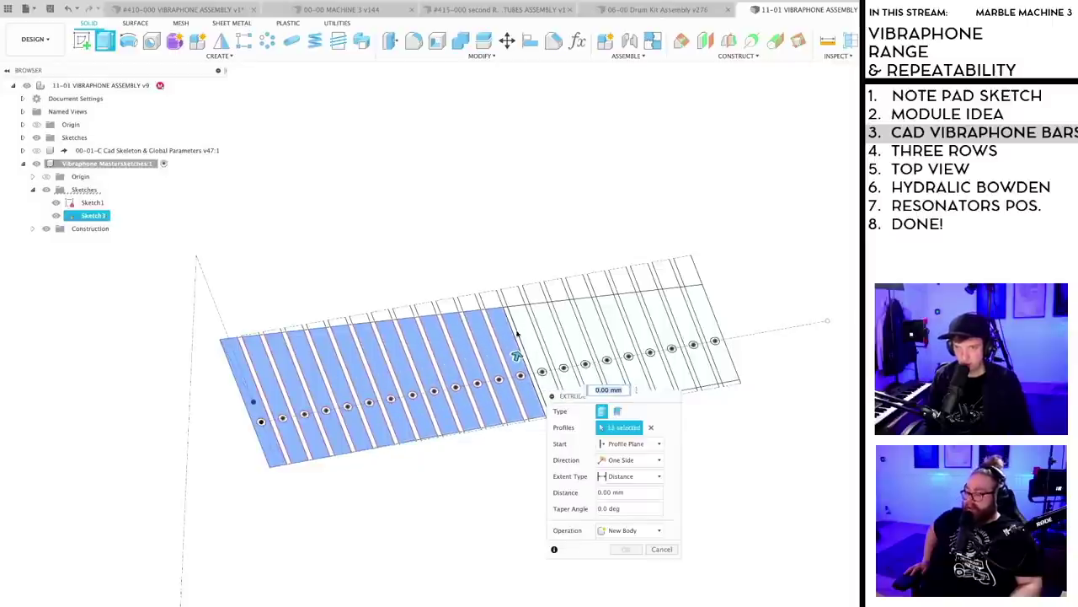
click(540, 331)
click(561, 328)
click(581, 325)
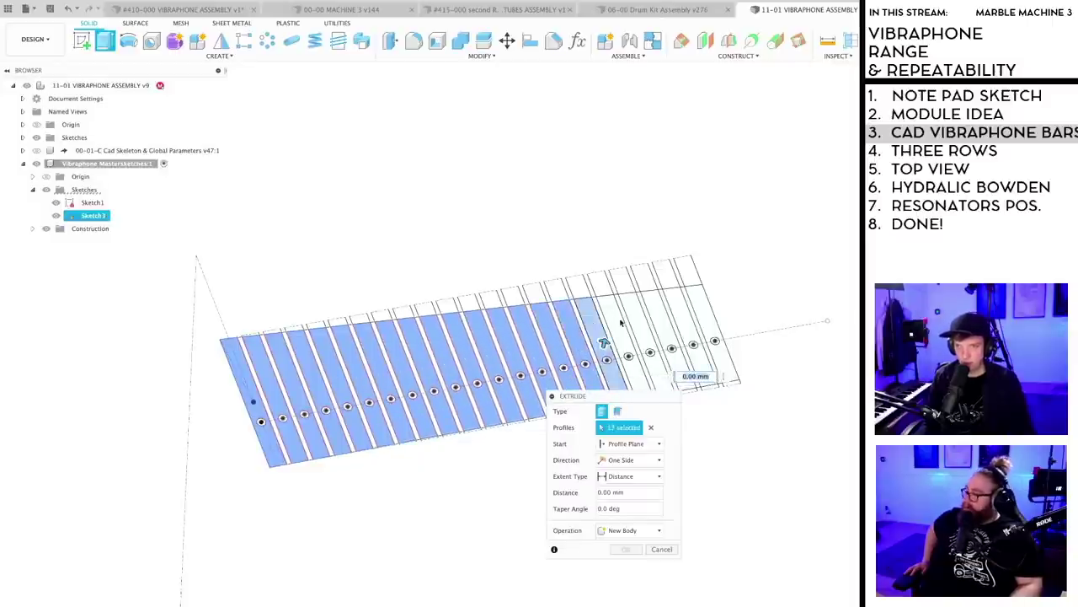
click(601, 324)
click(622, 324)
click(643, 325)
click(687, 331)
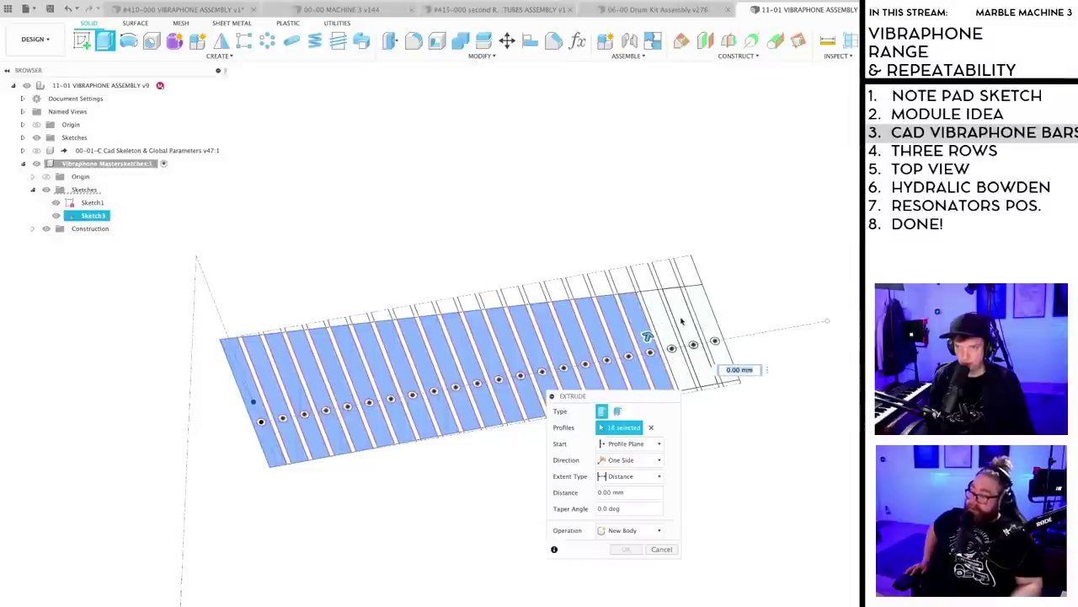
click(702, 329)
click(713, 326)
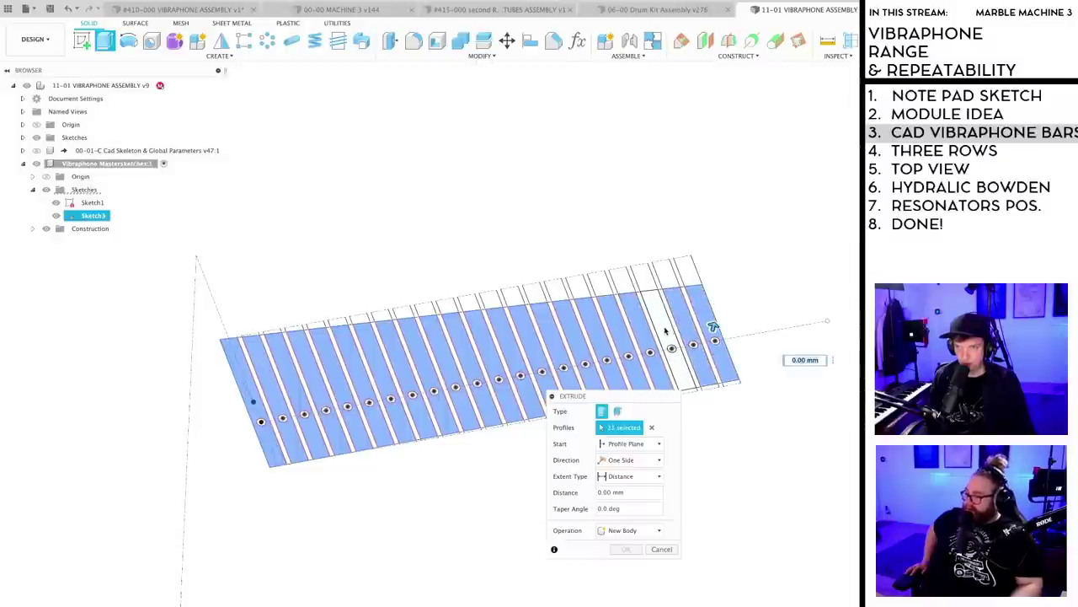
click(665, 331)
shift+middle_drag(759, 480, 740, 445)
scroll(410, 431, up, 3)
scroll(404, 447, down, 3)
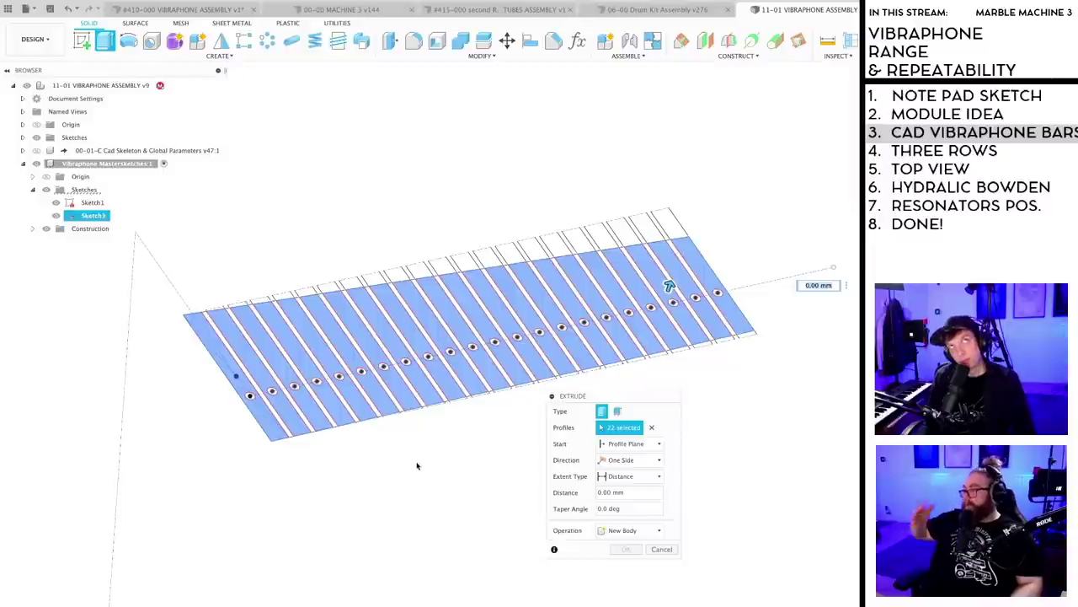
shift+middle_drag(423, 462, 453, 436)
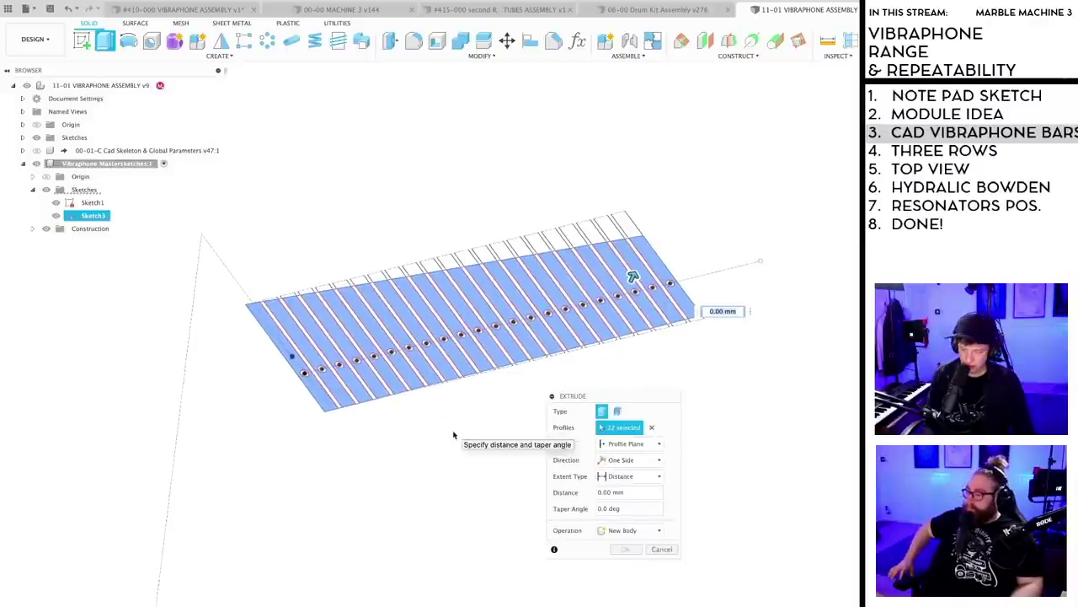
key(Return)
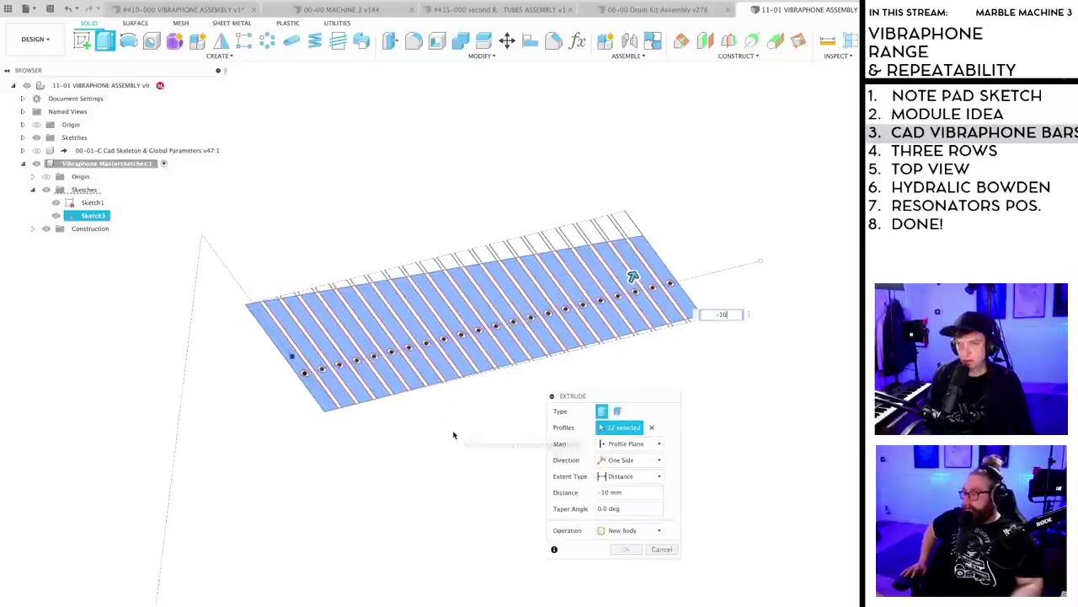
- Save the assembly as a new version with the description "User Saved"
scroll(424, 464, up, 6)
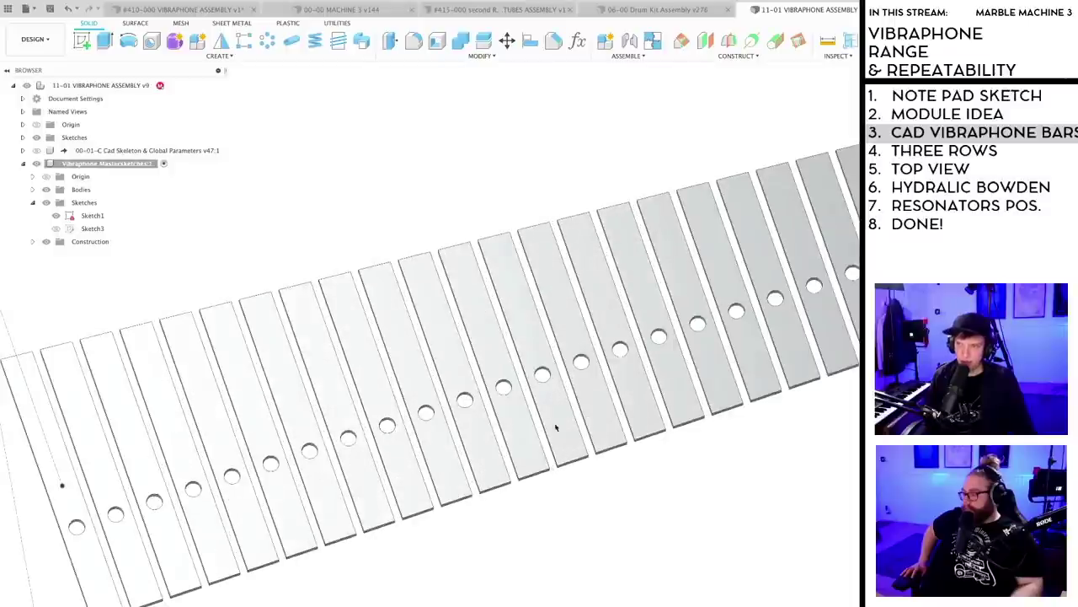
scroll(556, 427, down, 6)
shift+middle_drag(445, 549, 459, 529)
key(ctrl+s)
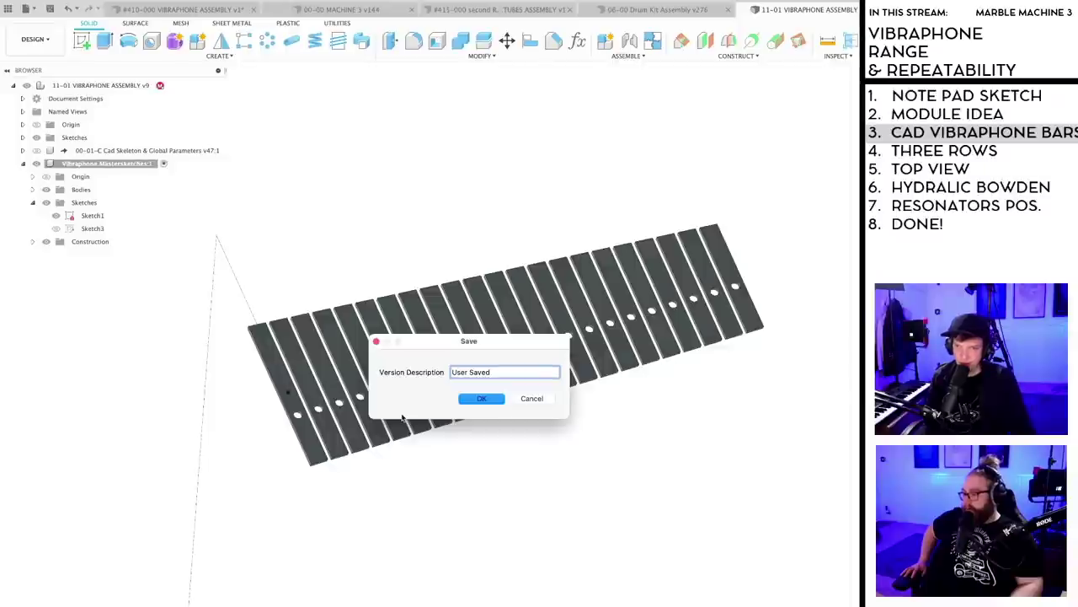
key(Return)
scroll(495, 565, up, 3)
scroll(495, 565, down, 3)
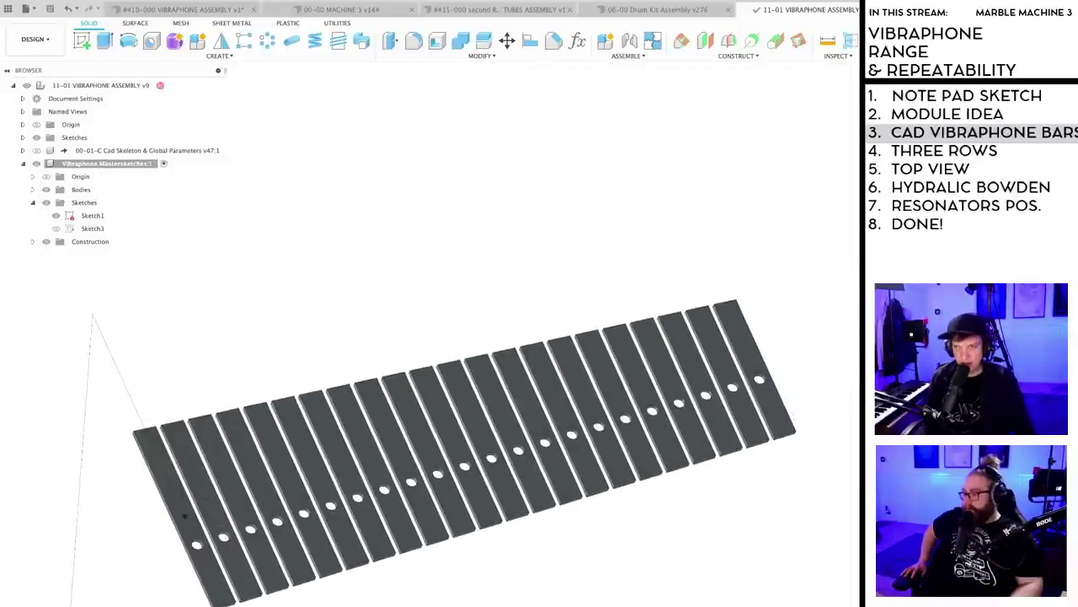
scroll(421, 604, down, 2)
middle_drag(418, 604, 427, 516)
scroll(423, 511, down, 2)
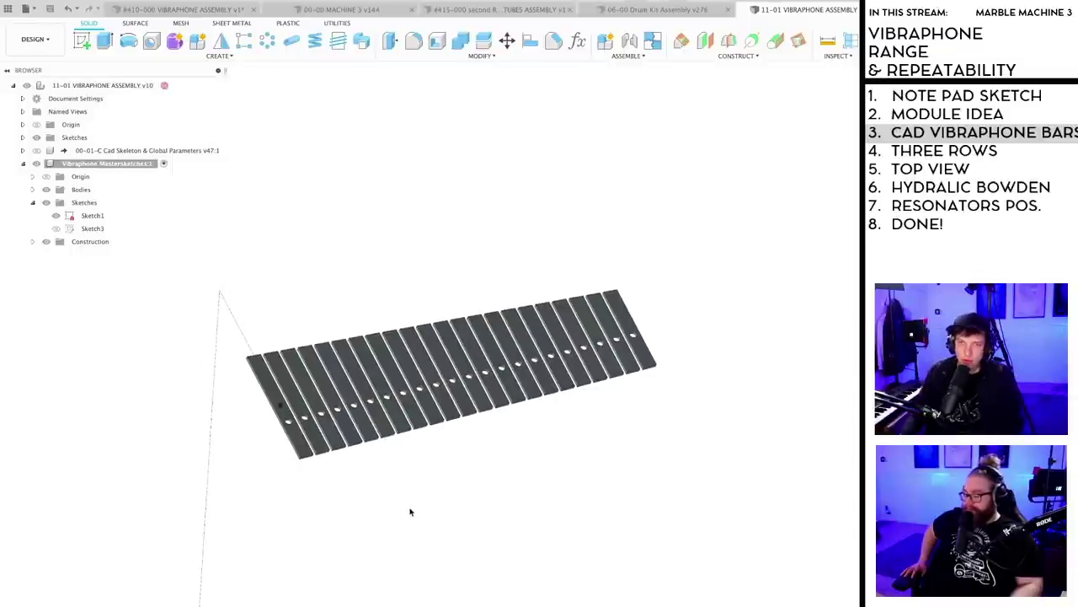
mouse_move(404, 503)
shift+middle_down()
mouse_move(426, 494)
mouse_move(403, 490)
shift+middle_up()
scroll(381, 480, down, 2)
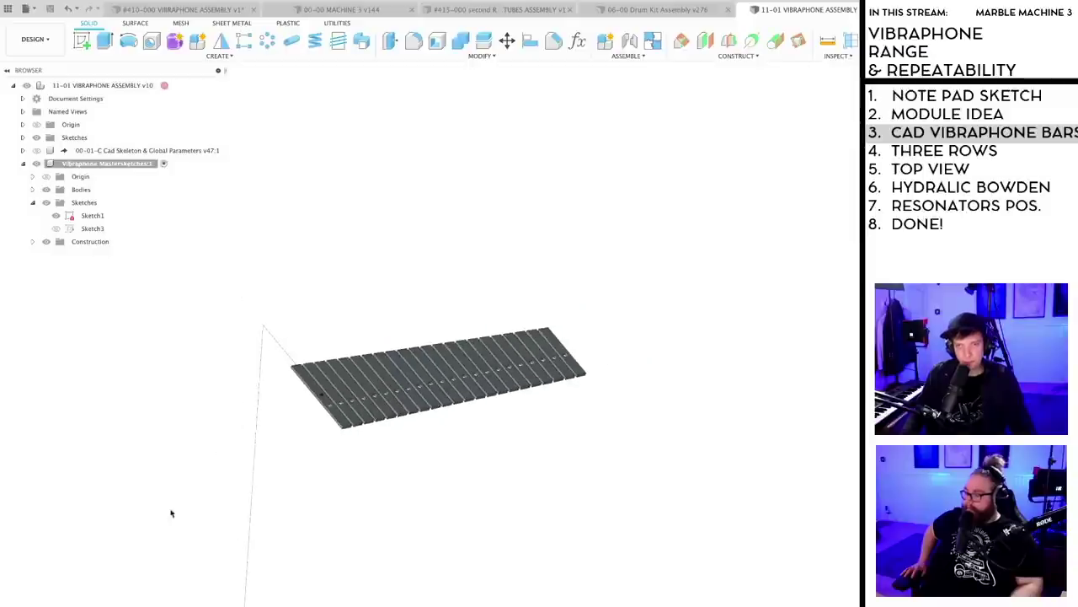
- Reopen Sketch1 and extend the vertical reference line with a line about 218 mm long straight up from its top end
double_click(93, 216)
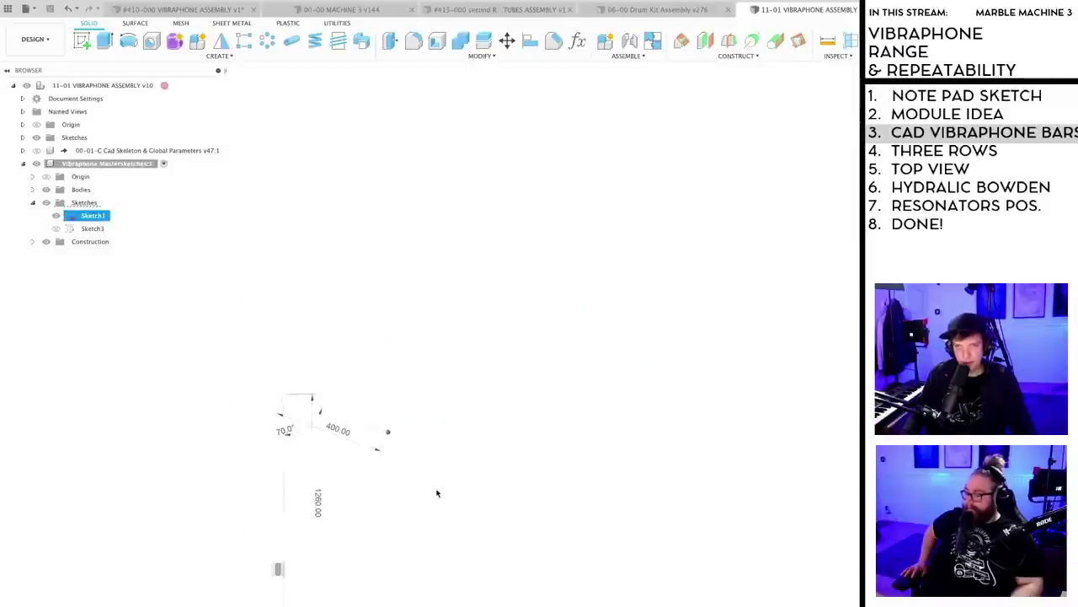
key(l)
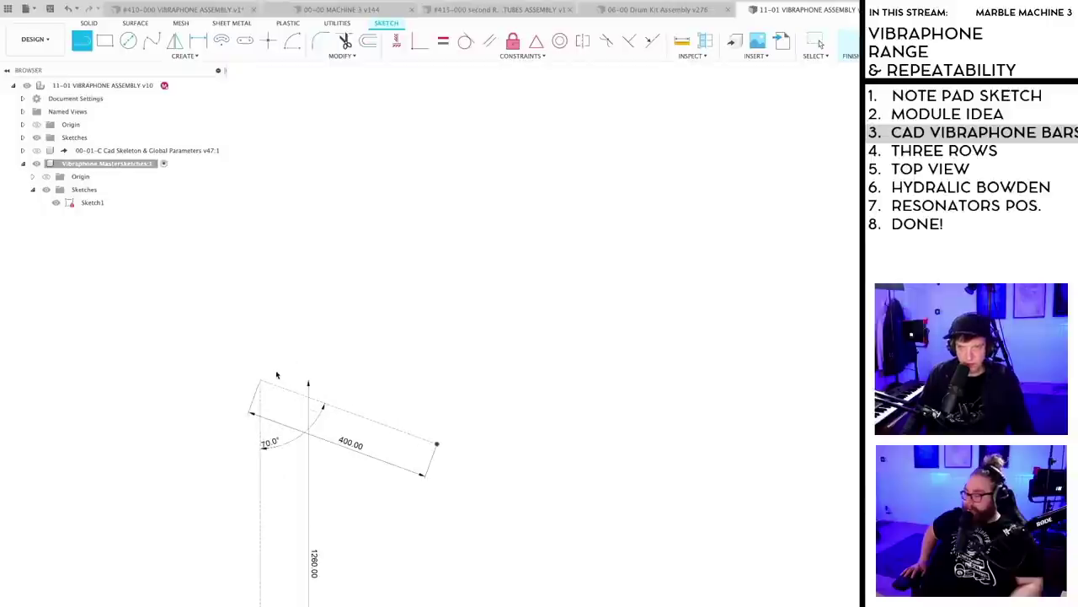
click(260, 385)
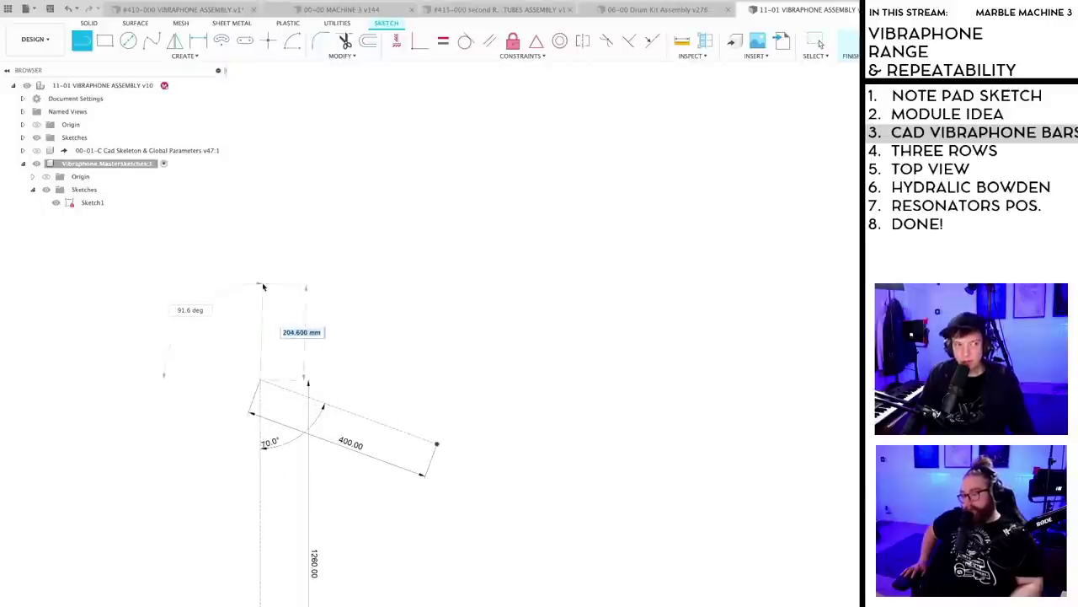
click(260, 277)
key(Escape)
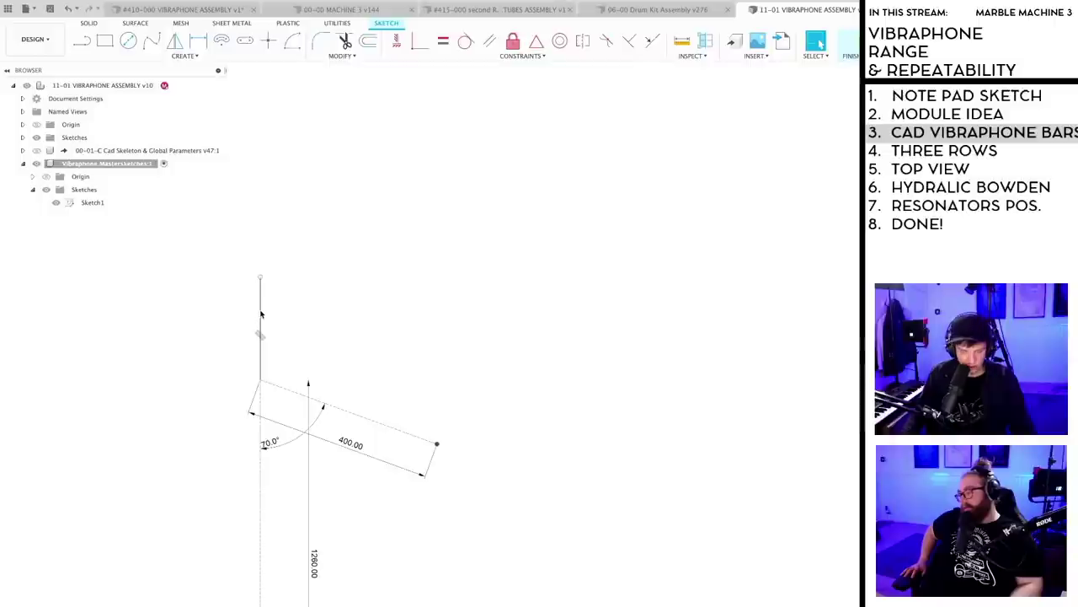
scroll(343, 364, down, 2)
middle_drag(343, 479, 361, 353)
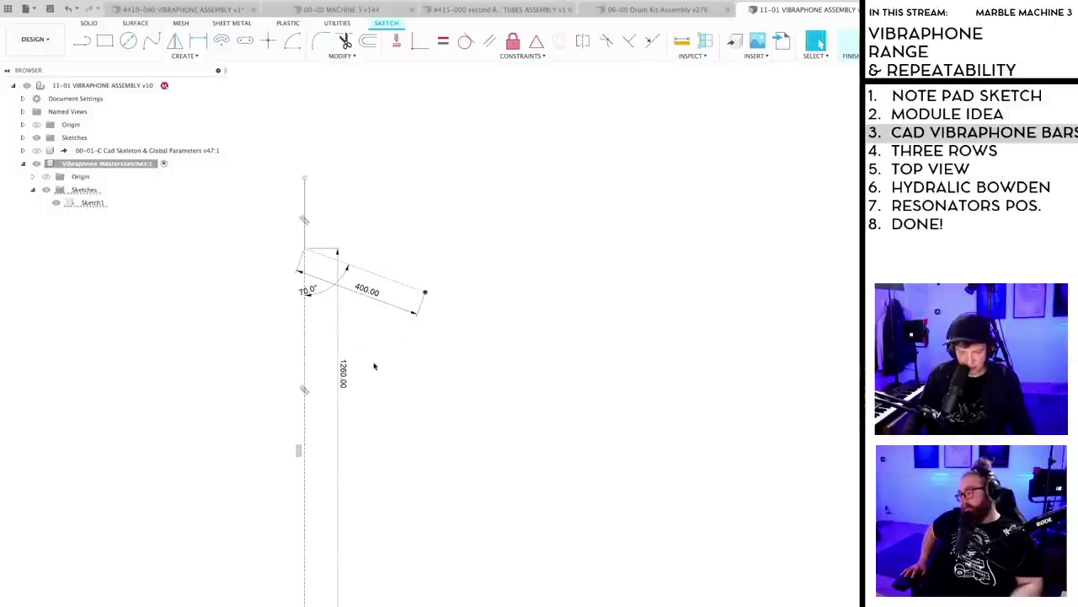
- Draw a sloping line about 343 mm long from the new vertical line's top end, parallel to the 400 mm line
key(l)
scroll(374, 366, up, 2)
scroll(342, 317, down, 1)
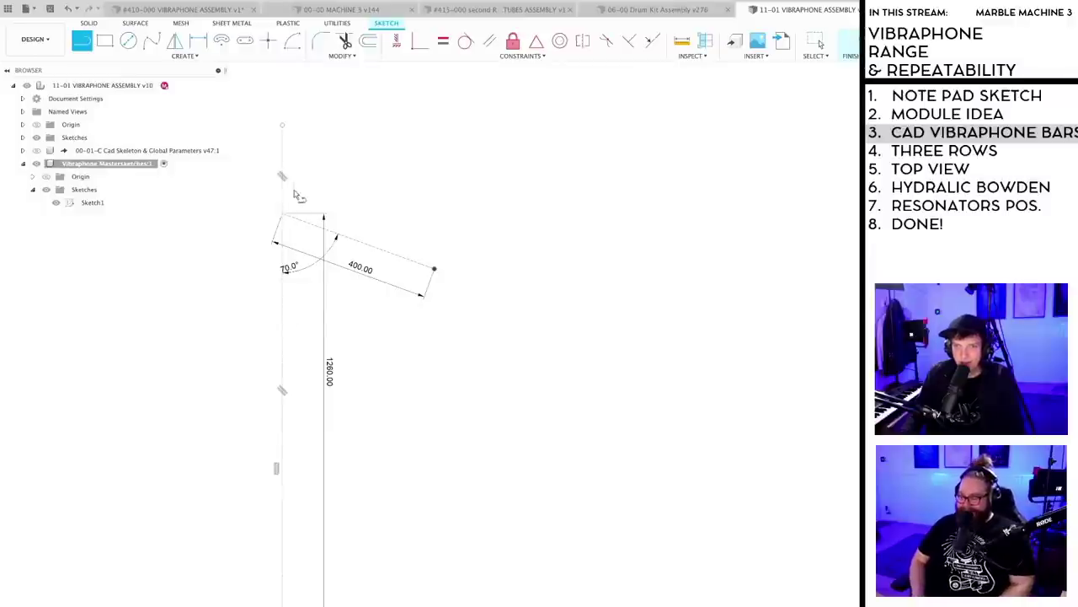
scroll(295, 186, down, 1)
click(285, 142)
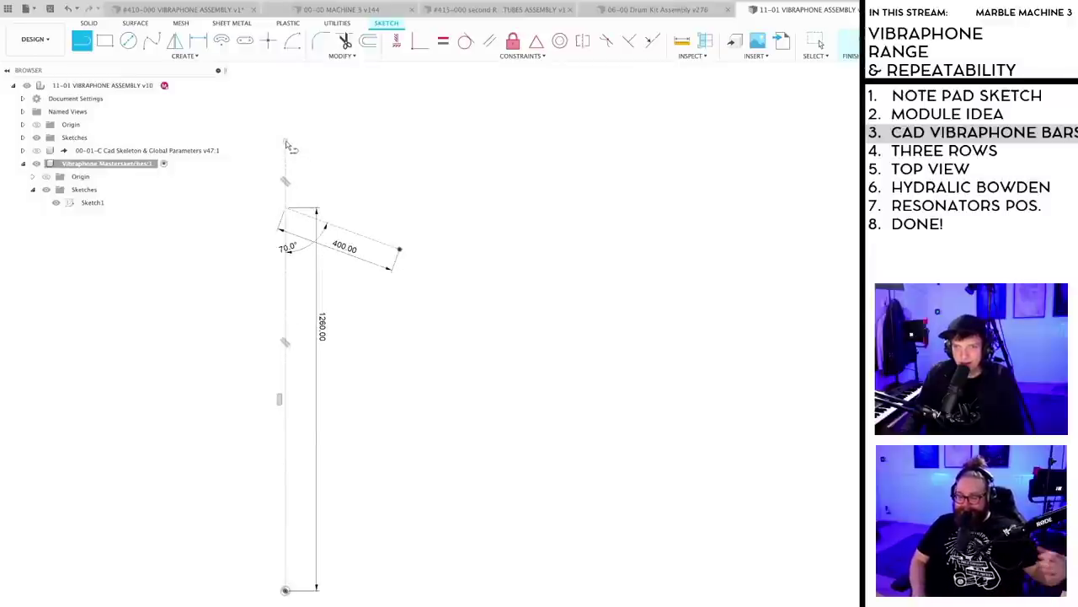
click(382, 176)
key(Escape)
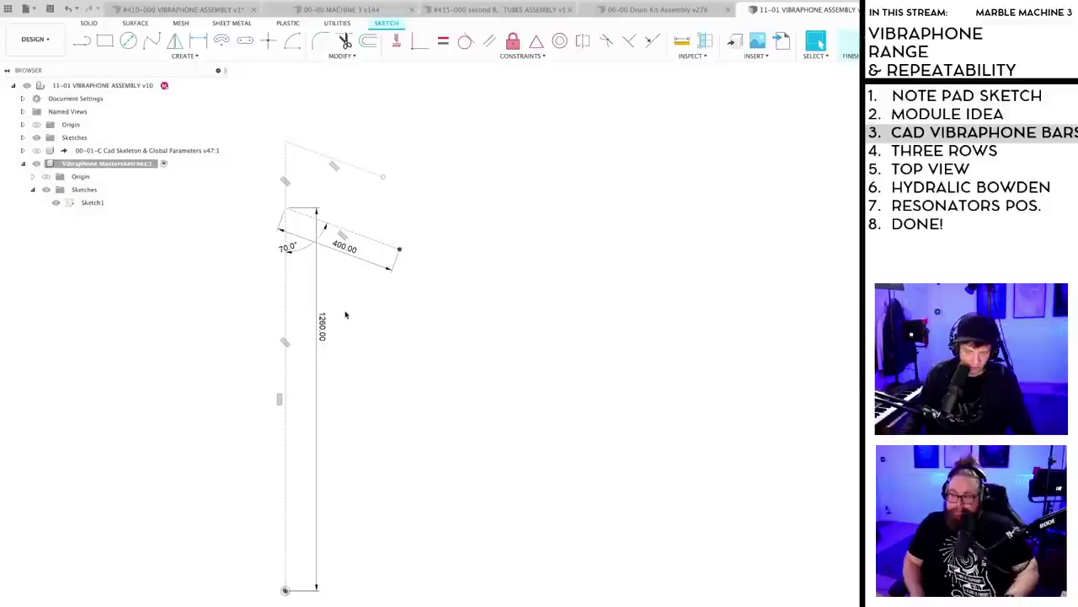
- Draw a lower sloping line from the vertical line below the 400 mm line, at about 77° to the vertical
key(l)
click(285, 300)
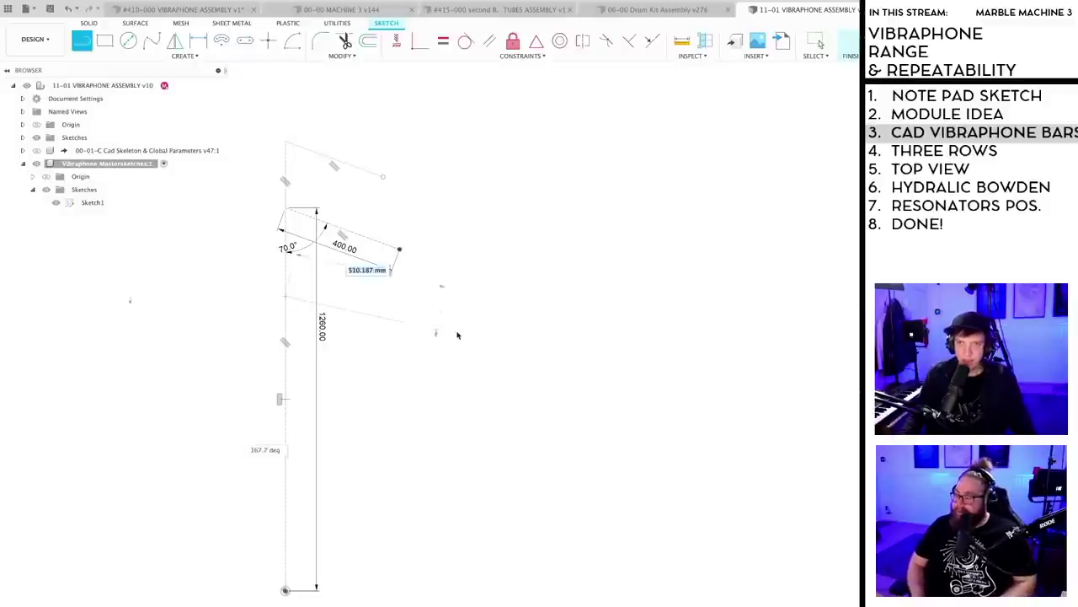
click(462, 337)
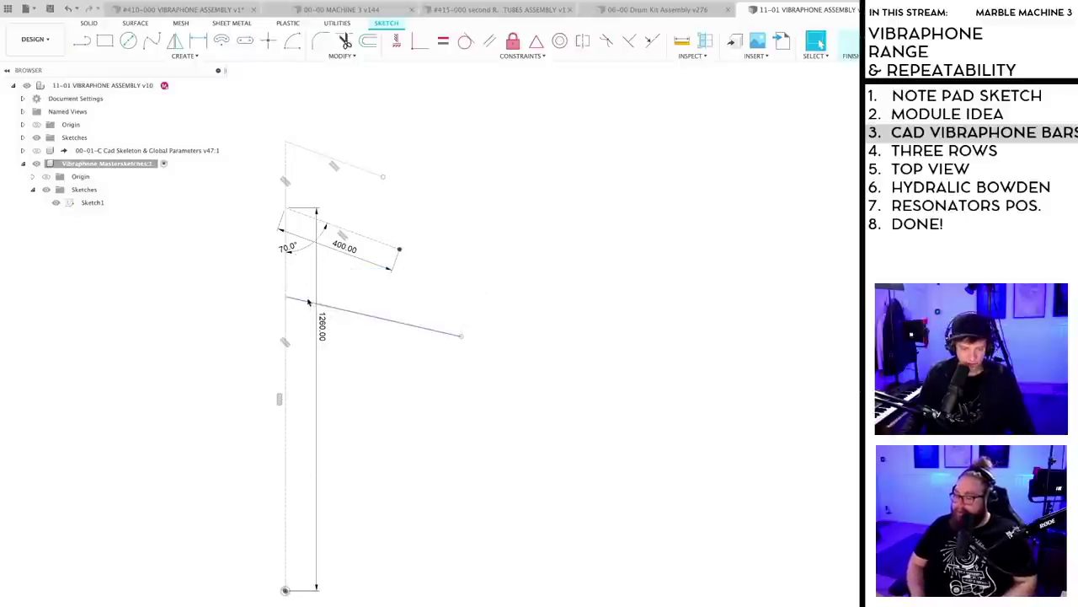
key(Escape)
- Dimension the upper vertical line segment to 220 mm
scroll(306, 308, up, 2)
key(d)
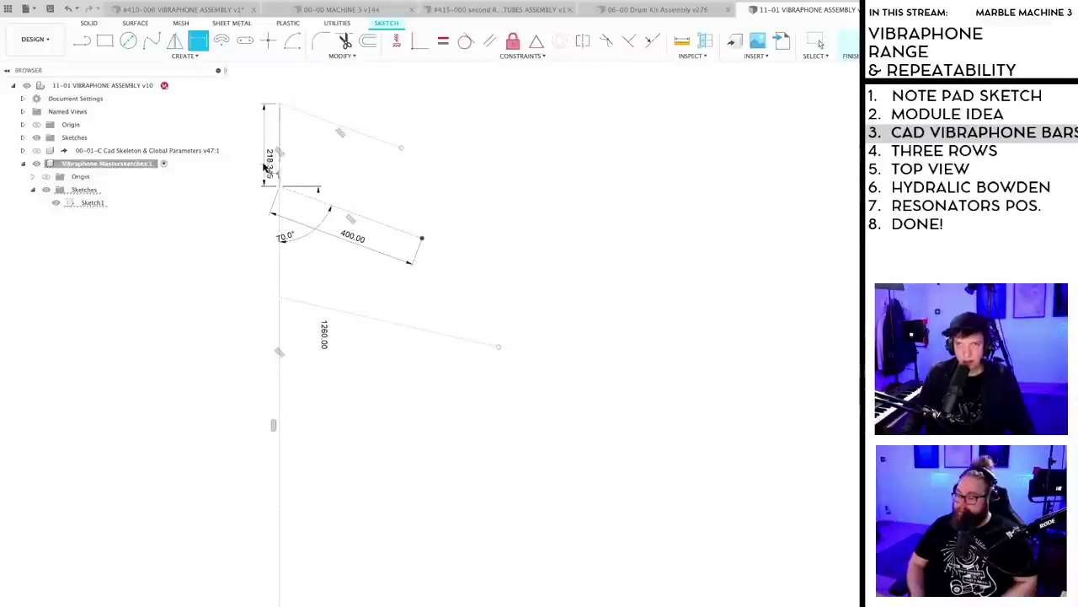
click(285, 106)
click(259, 165)
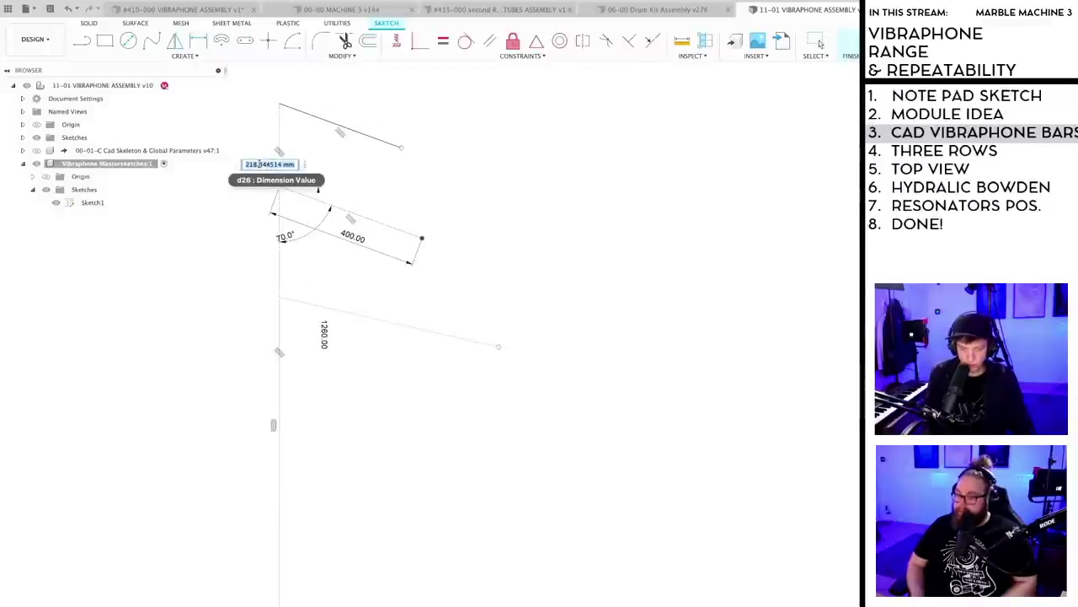
text(220)
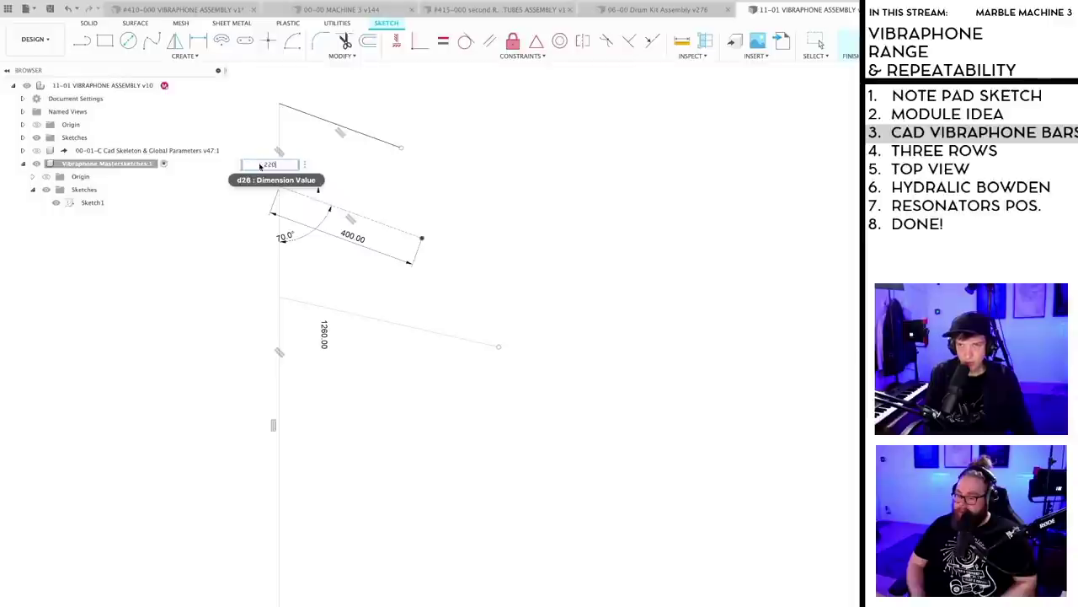
key(Return)
- Try to dimension the angle between the upper sloping line and the vertical line
scroll(452, 198, up, 2)
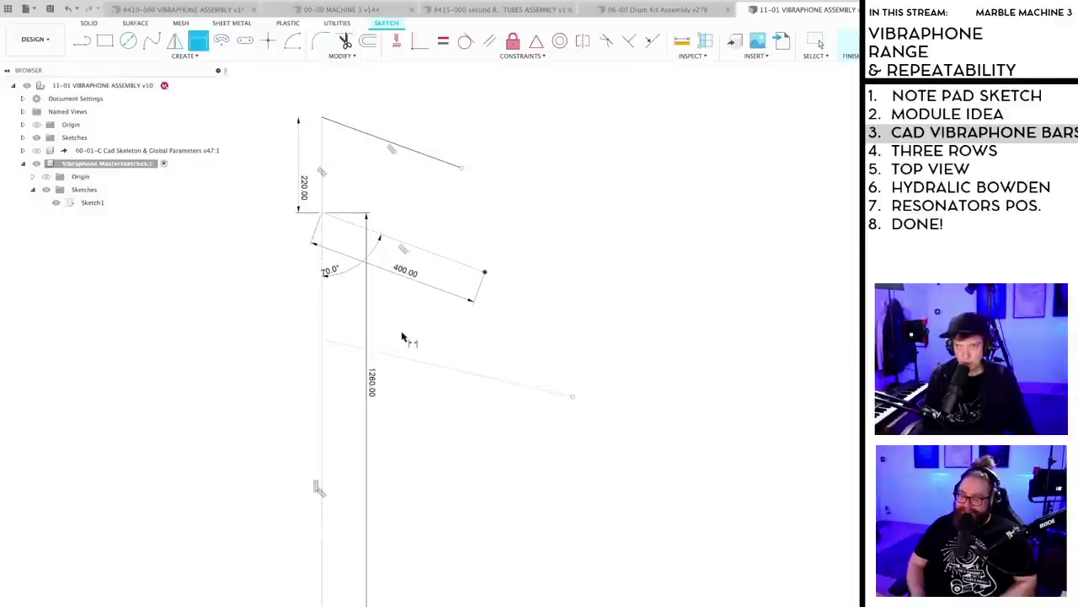
click(323, 145)
click(358, 131)
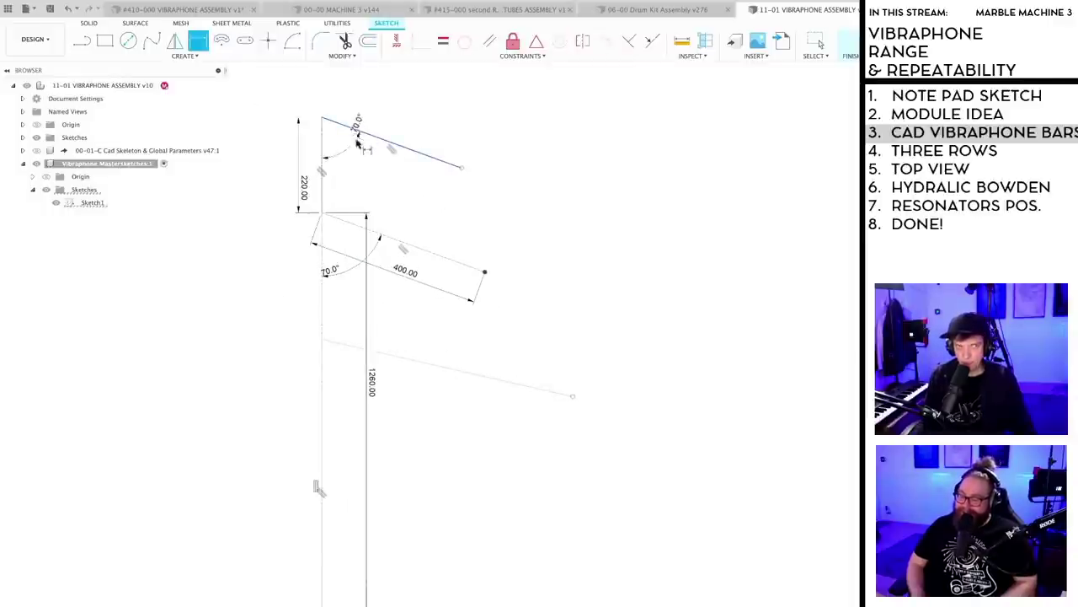
click(351, 157)
click(548, 396)
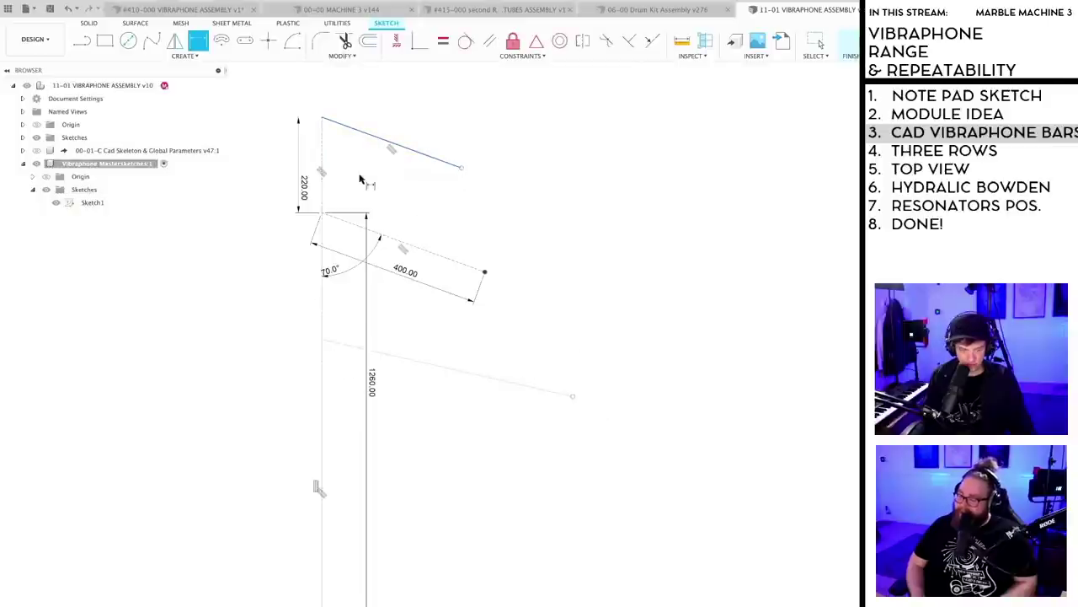
click(321, 141)
click(357, 130)
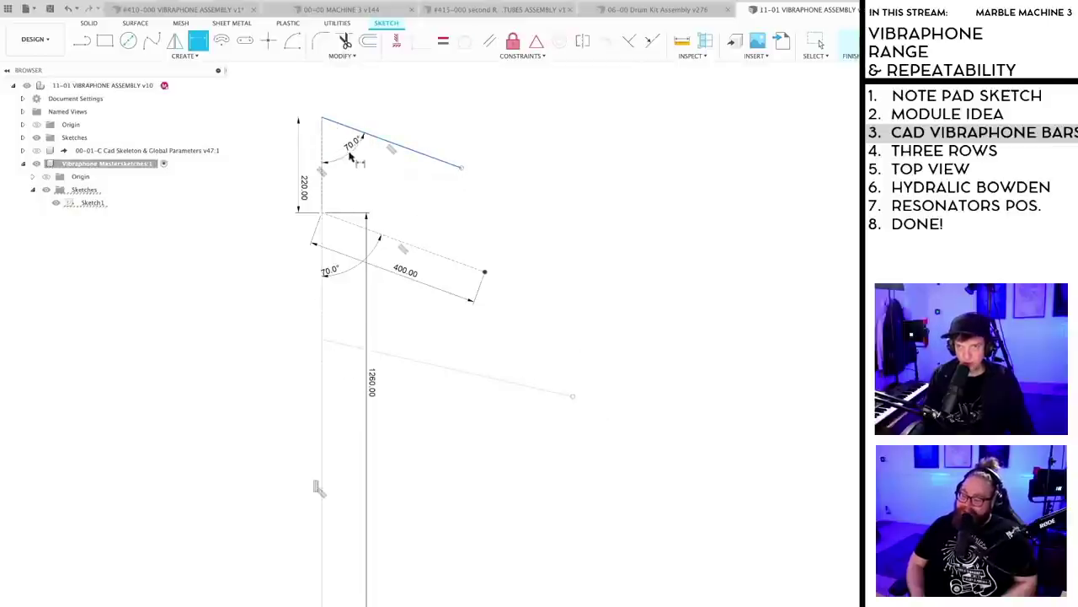
click(351, 154)
key(Escape)
- Remove the parallel constraint between the upper sloping line and the 400 mm line, and set the upper line's angle to the vertical to 65°
key(Escape)
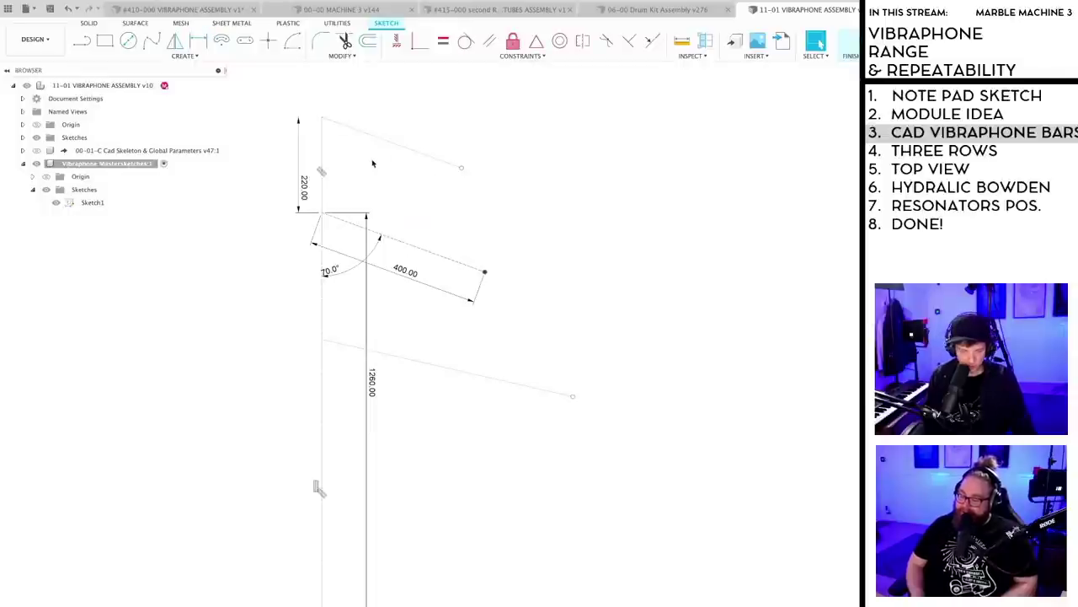
key(d)
click(373, 137)
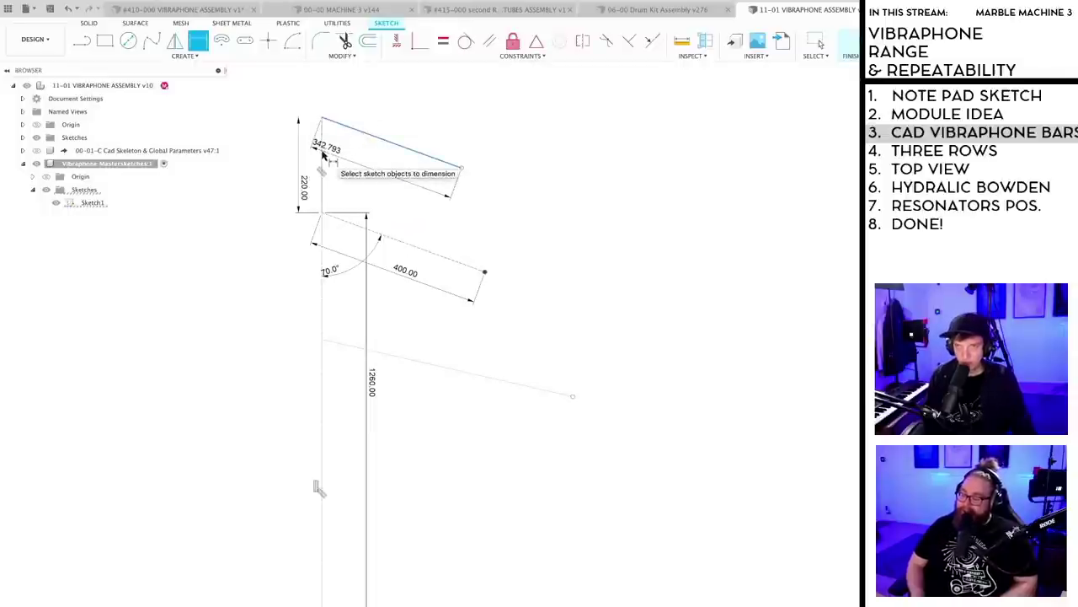
click(322, 156)
click(358, 156)
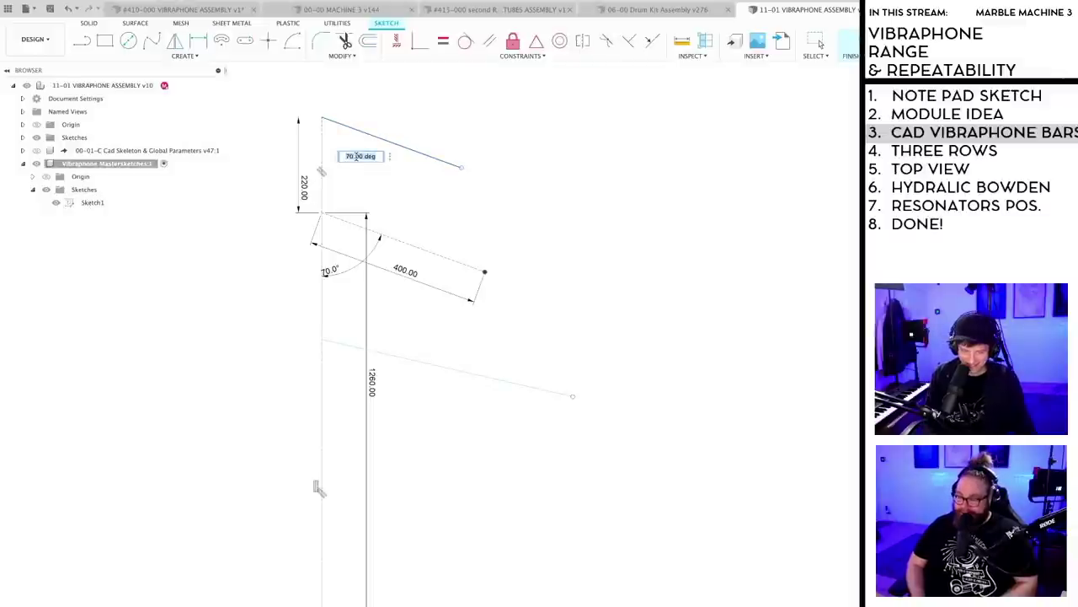
text(75)
key(Return)
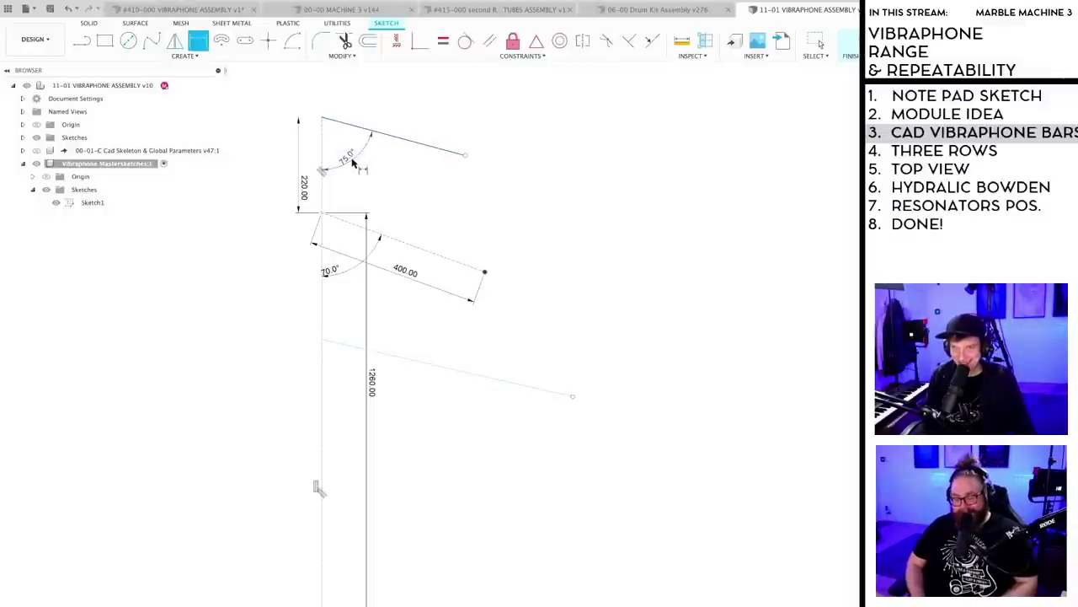
double_click(344, 156)
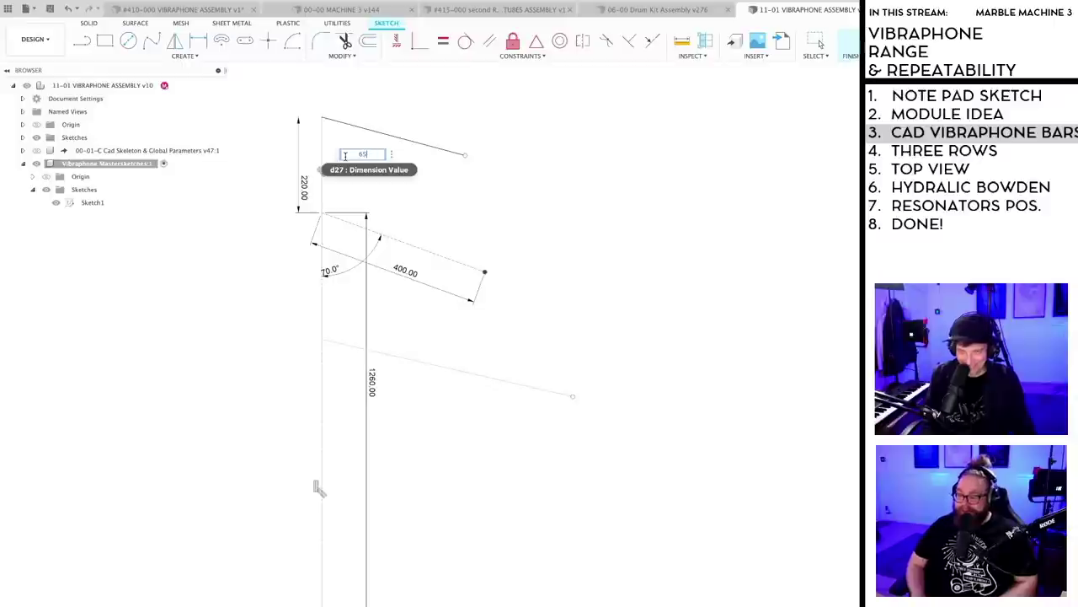
key(Return)
- Dimension the angle between the lower sloping line and the vertical line as 75°
scroll(400, 366, down, 2)
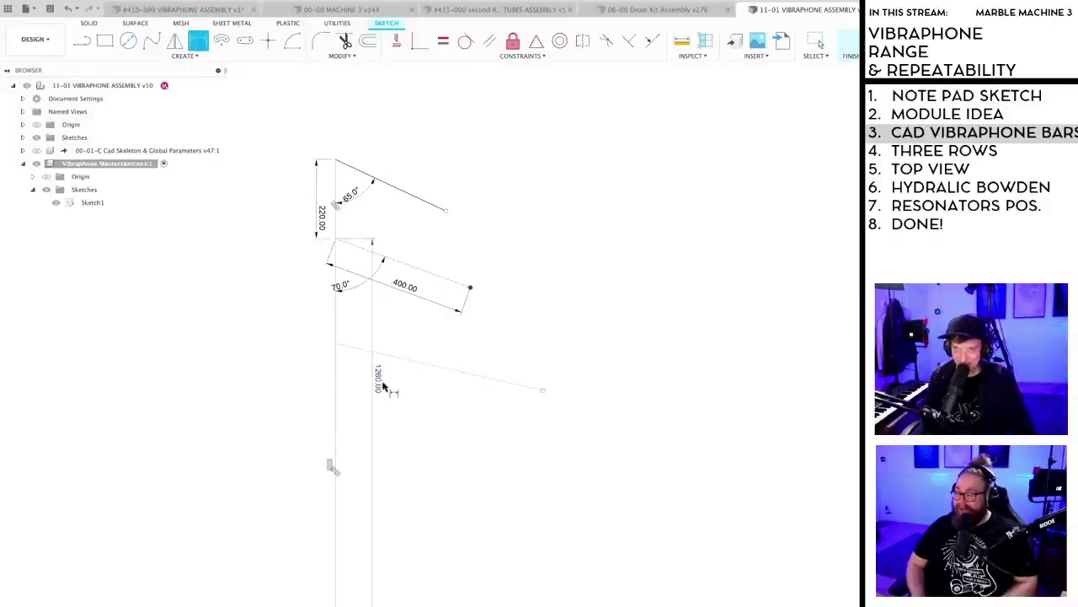
click(396, 360)
click(335, 377)
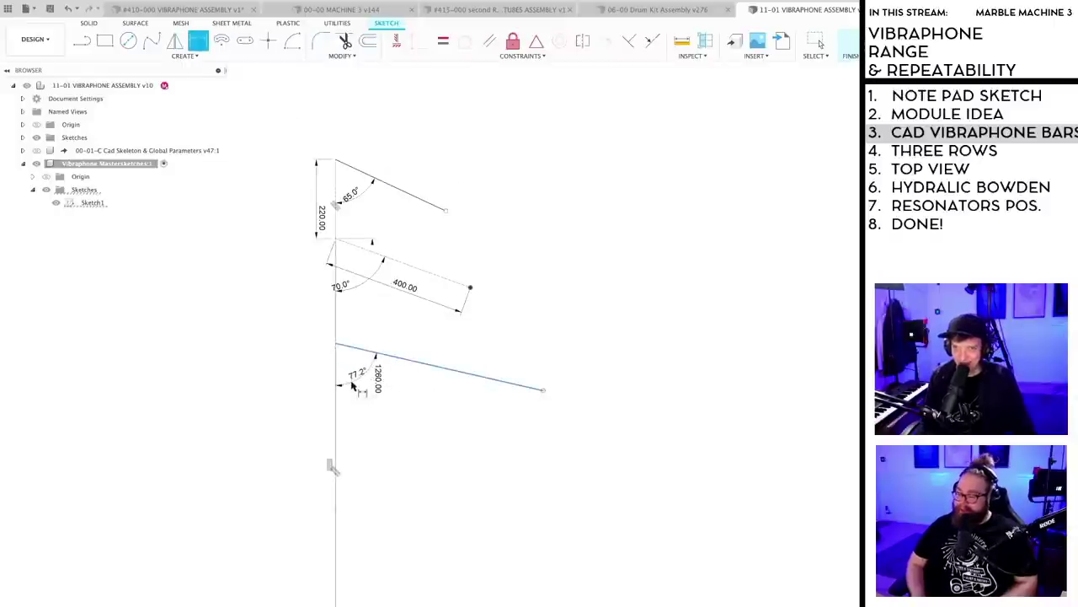
click(352, 384)
text(75)
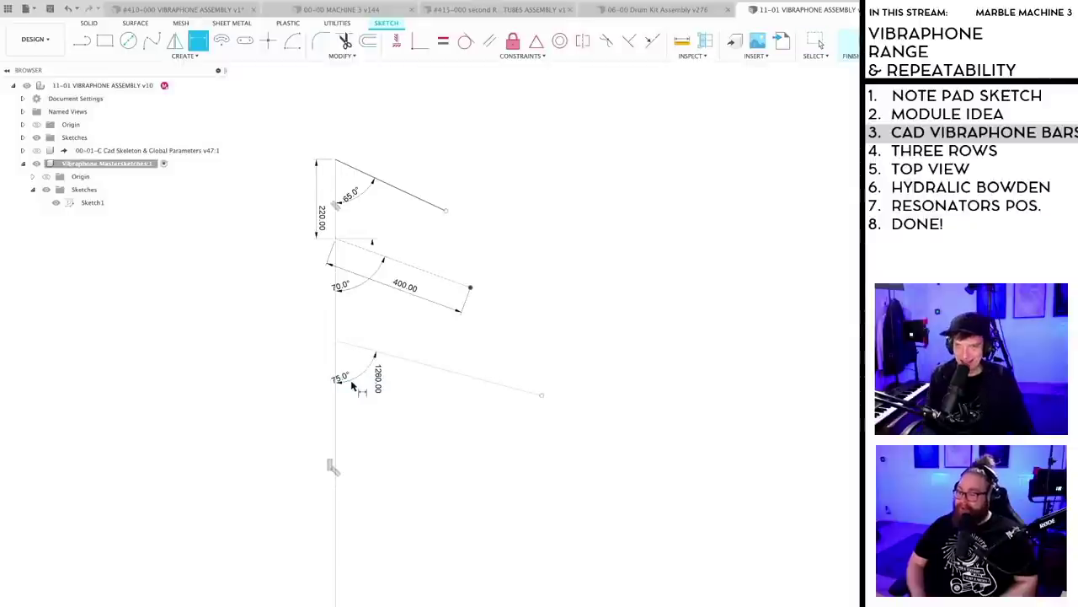
key(Return)
scroll(455, 404, up, 2)
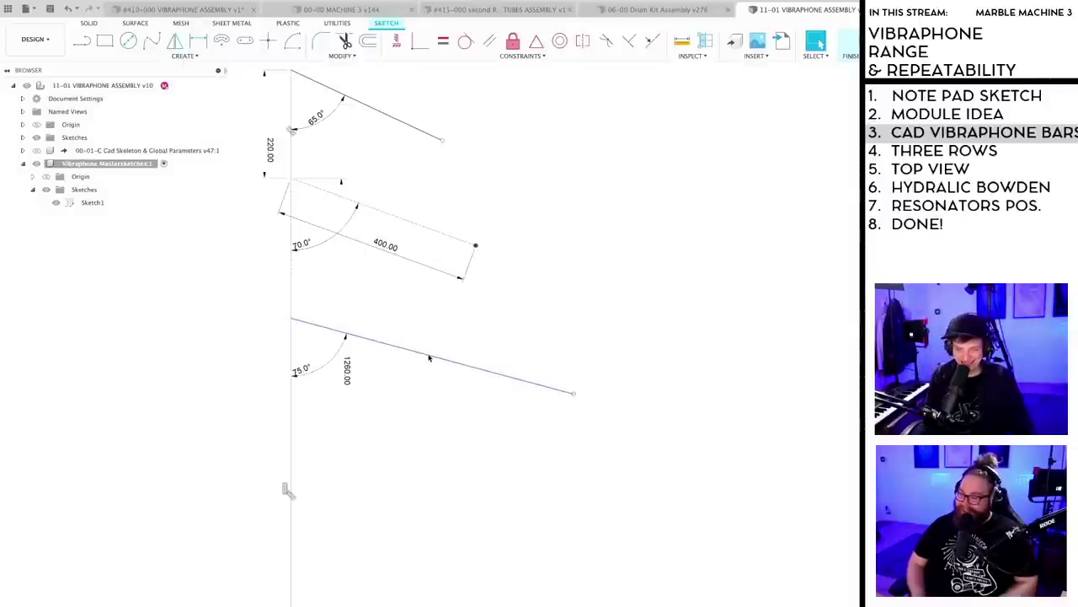
- Dimension the vertical distance between the start points of the middle and lowest angled lines as 220 mm
scroll(430, 362, down, 2)
click(403, 401)
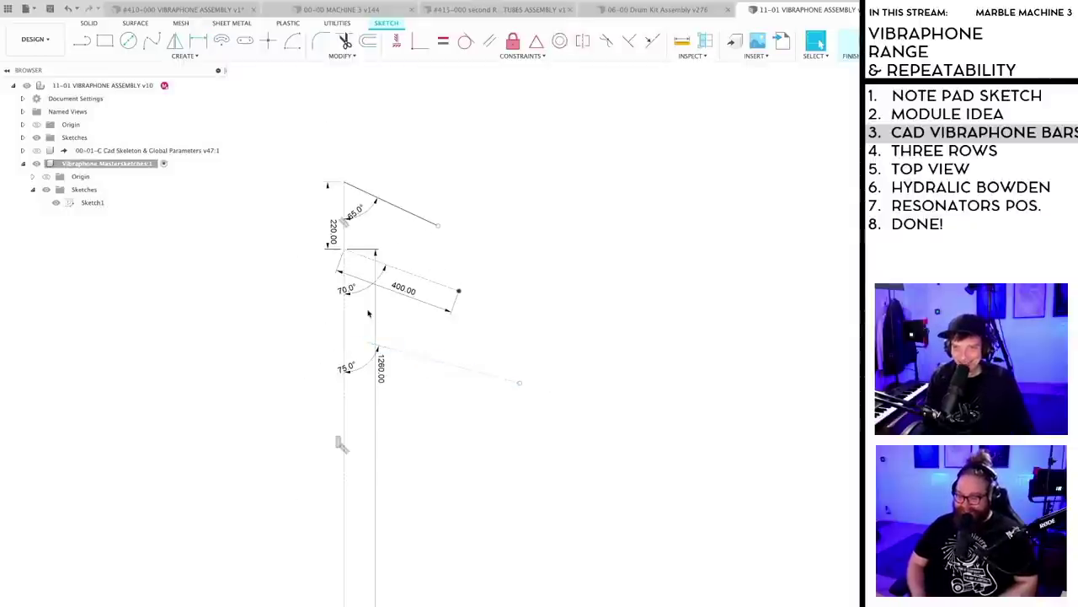
middle_drag(375, 327, 414, 296)
key(d)
scroll(384, 250, up, 1)
scroll(384, 251, up, 2)
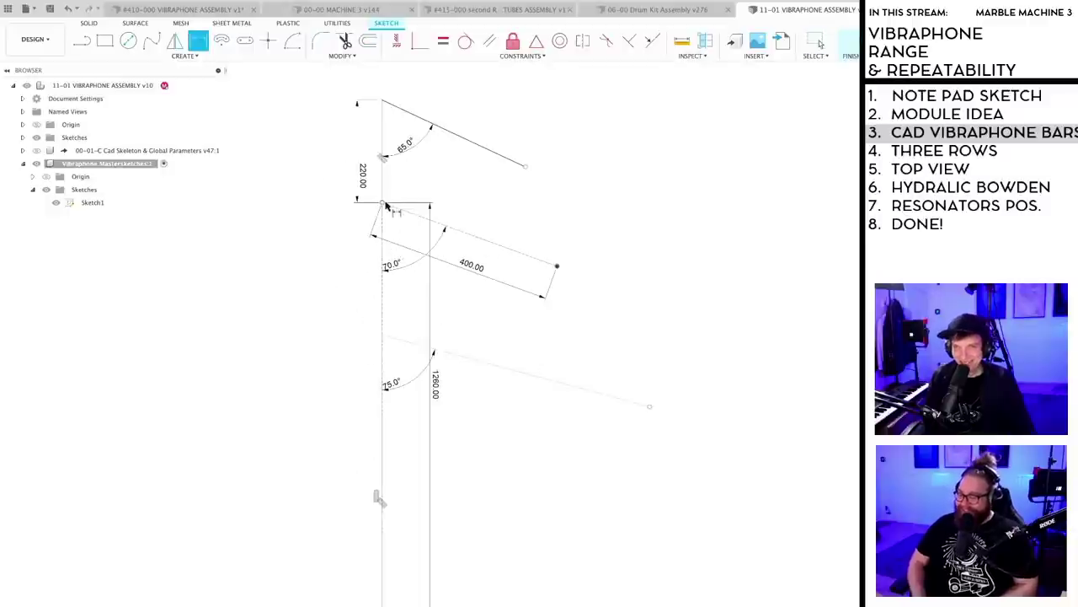
click(382, 203)
click(382, 335)
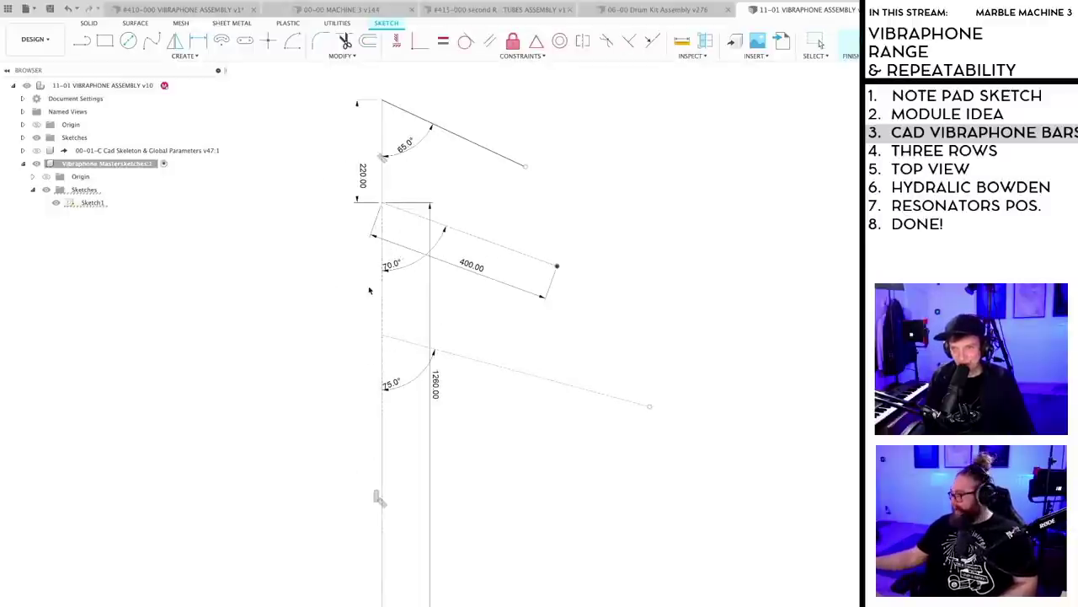
click(375, 285)
text(220)
key(Return)
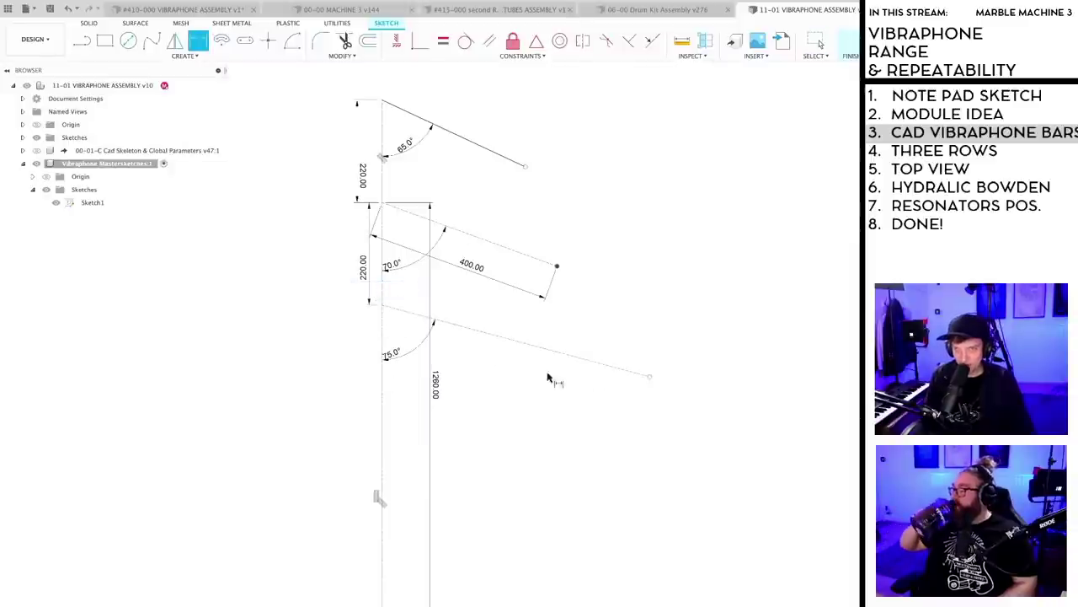
scroll(548, 376, down, 3)
key(Escape)
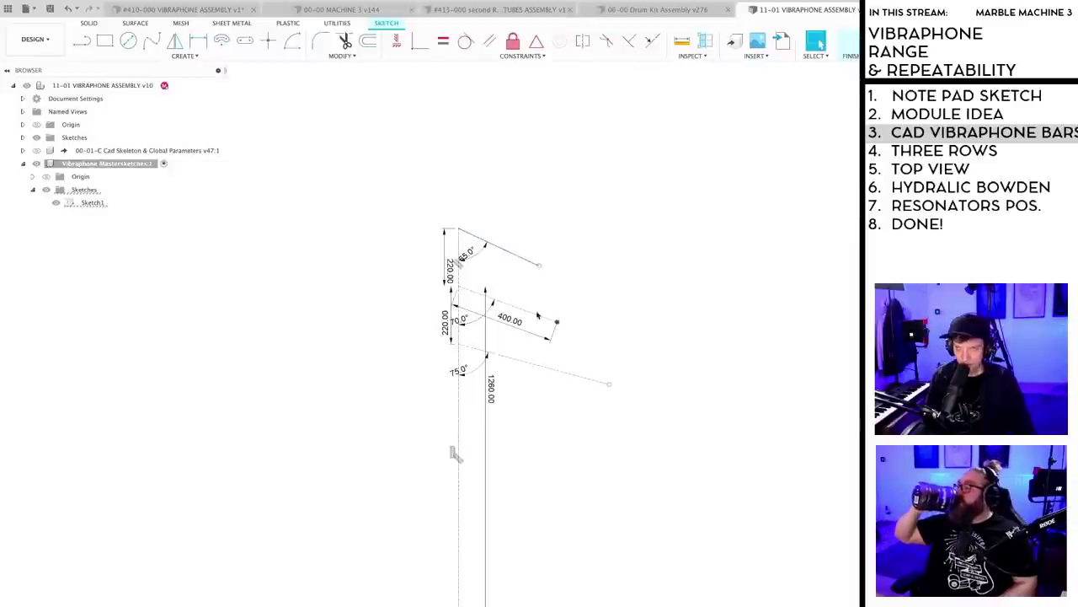
- Save the vibraphone assembly with the new row spacing
scroll(545, 310, up, 3)
scroll(589, 299, down, 2)
middle_drag(590, 299, 503, 300)
scroll(449, 305, up, 2)
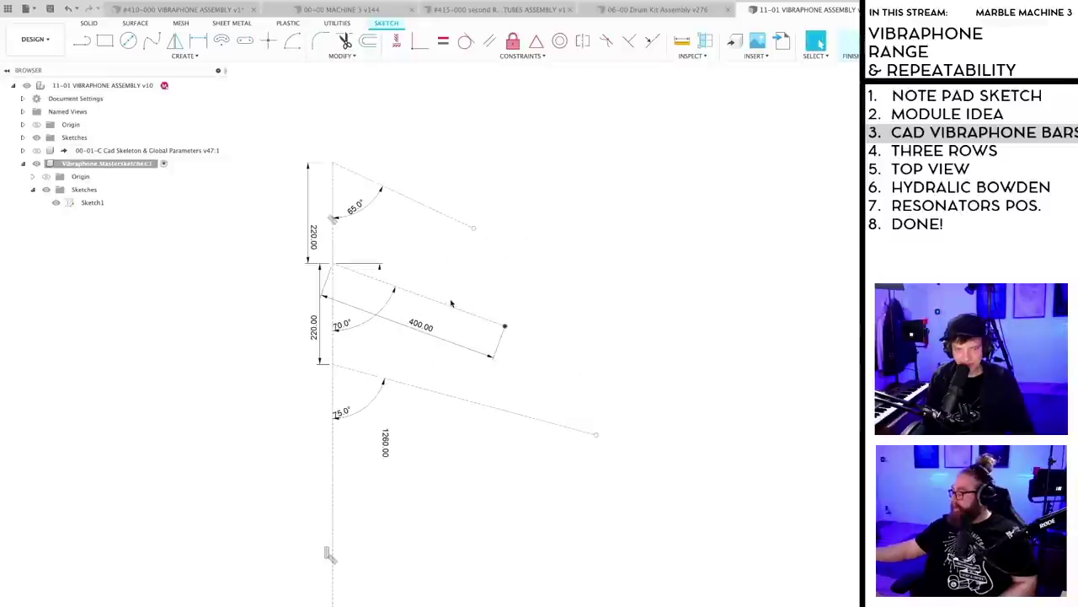
key(super+s)
key(Return)
- Examine the spacing, angles and lengths of the three angled bar row lines in the side sketch
scroll(472, 315, up, 3)
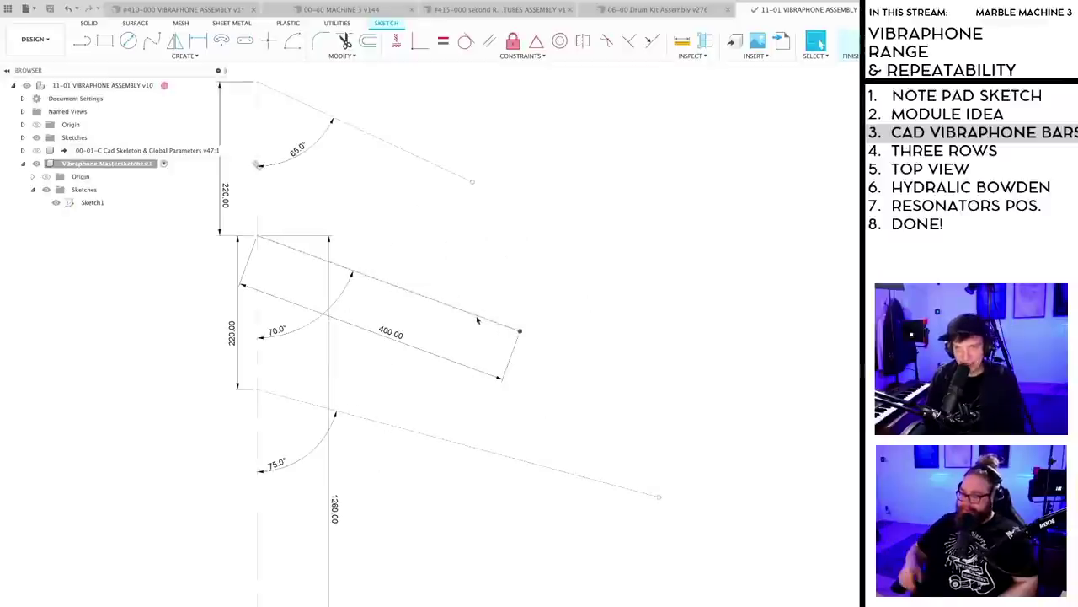
scroll(485, 288, down, 3)
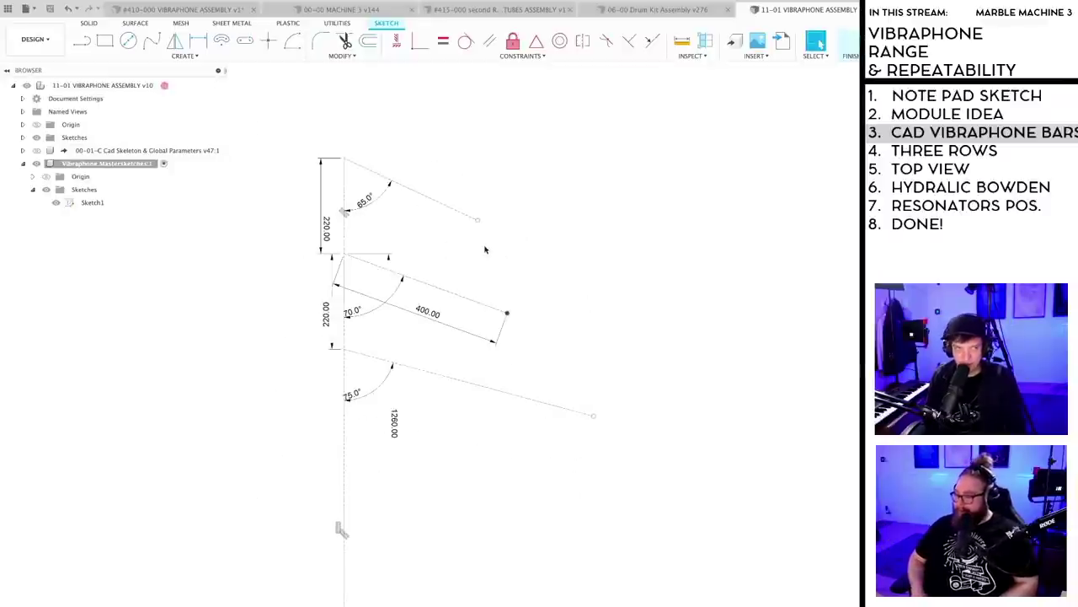
middle_drag(486, 249, 421, 264)
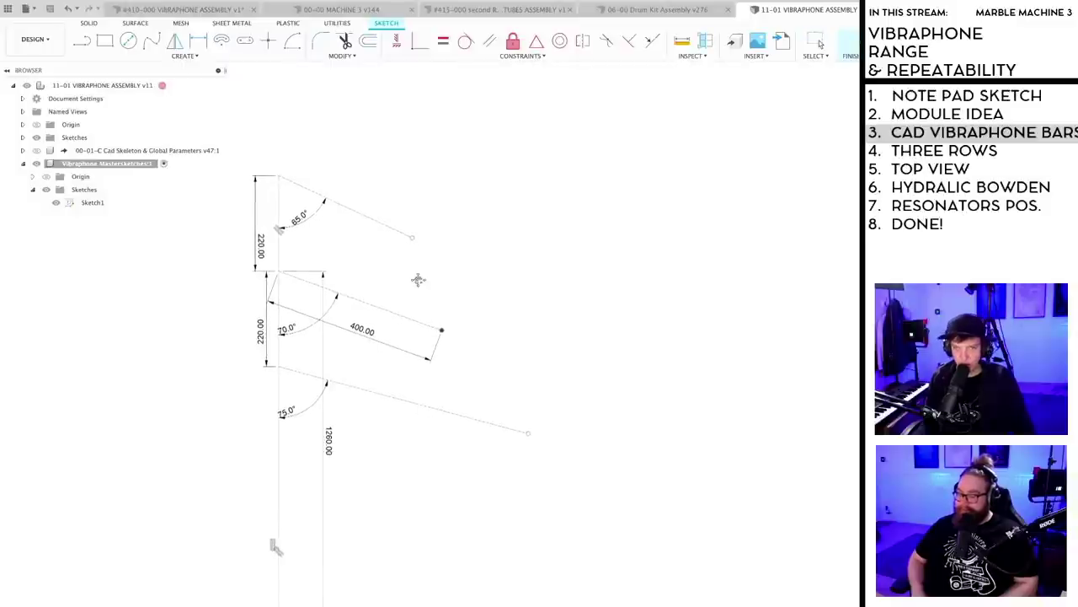
scroll(357, 300, up, 2)
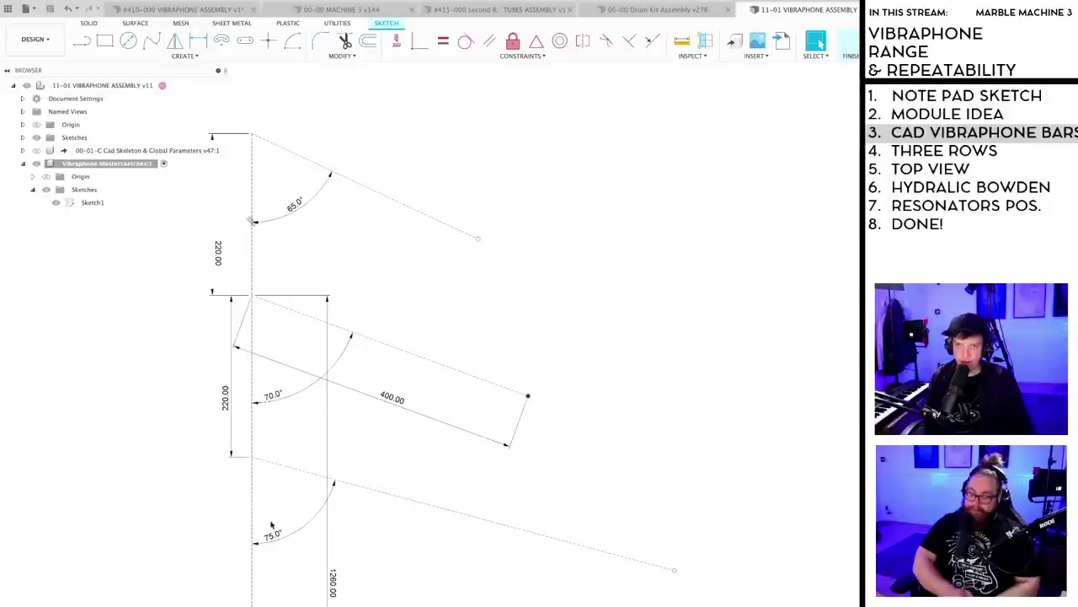
scroll(393, 474, down, 3)
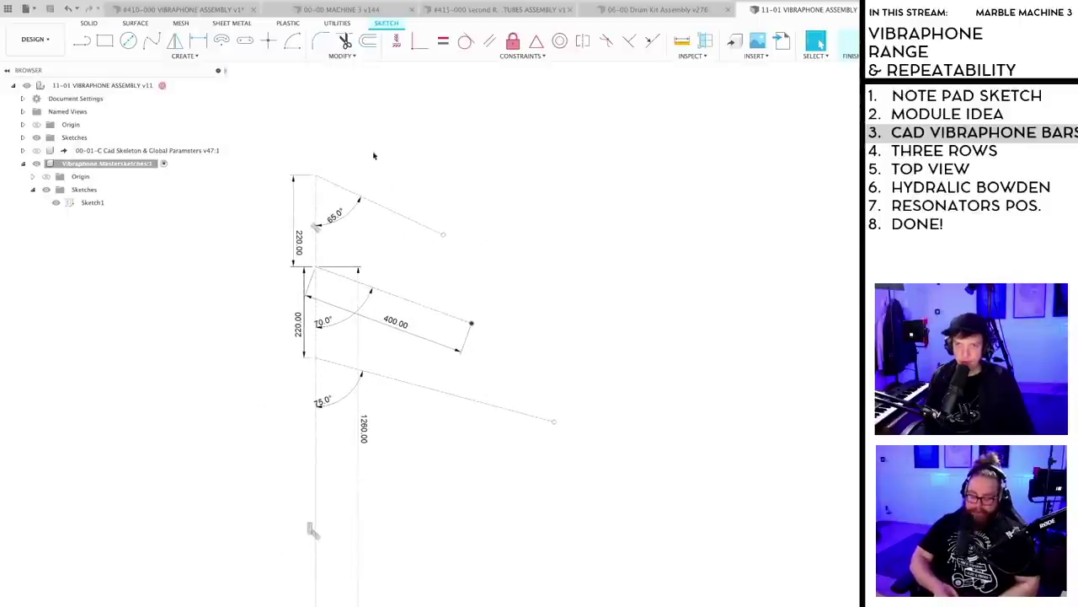
middle_drag(417, 253, 510, 279)
scroll(509, 279, up, 2)
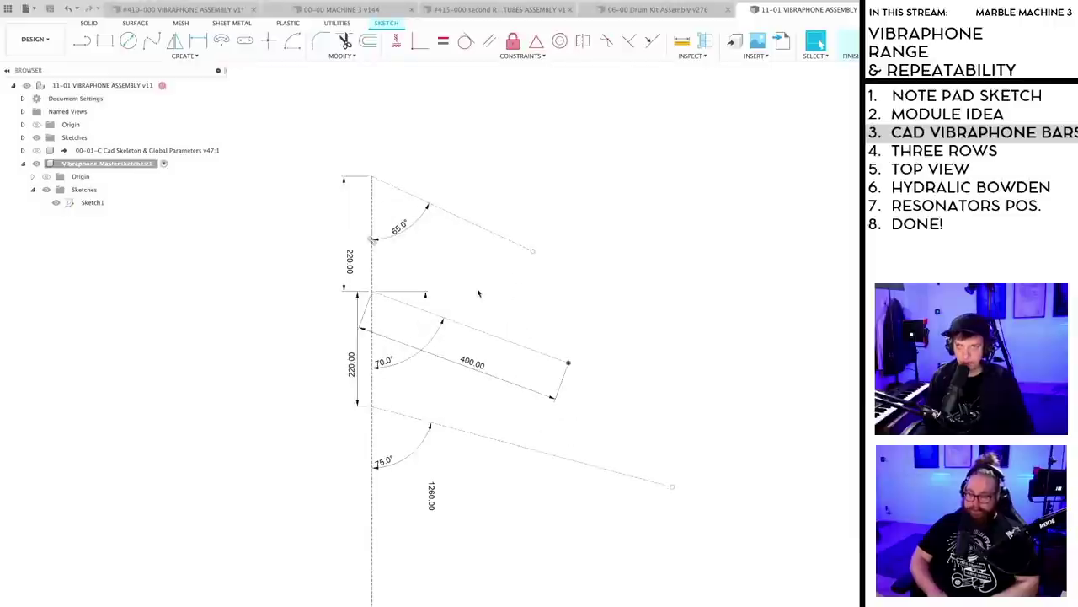
scroll(509, 278, up, 1)
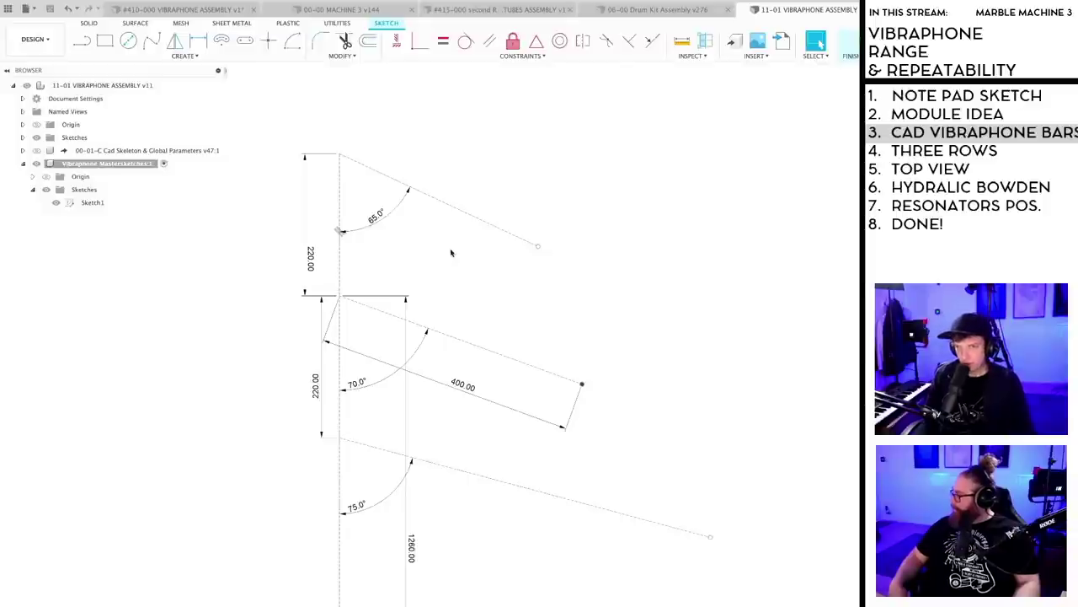
- Dimension the length of the uppermost angled line as 300 mm
key(d)
click(465, 212)
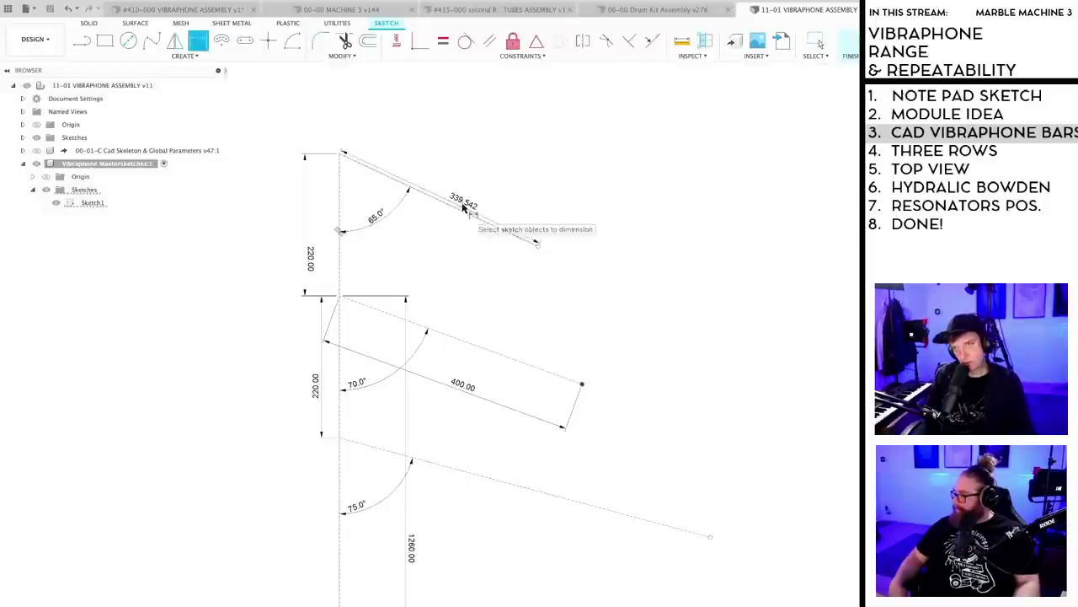
click(464, 207)
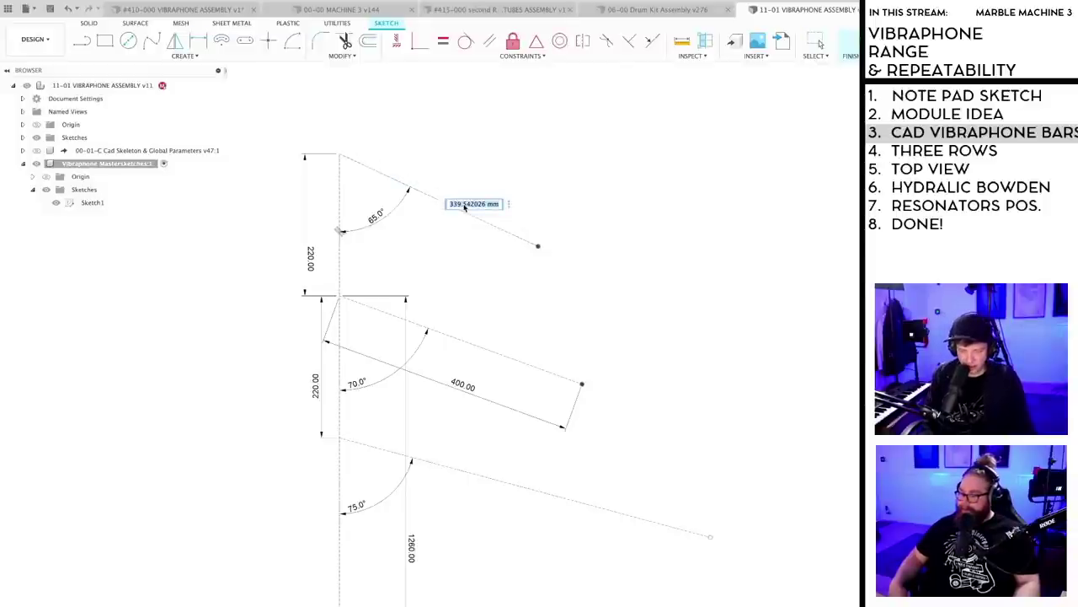
text(300)
key(Return)
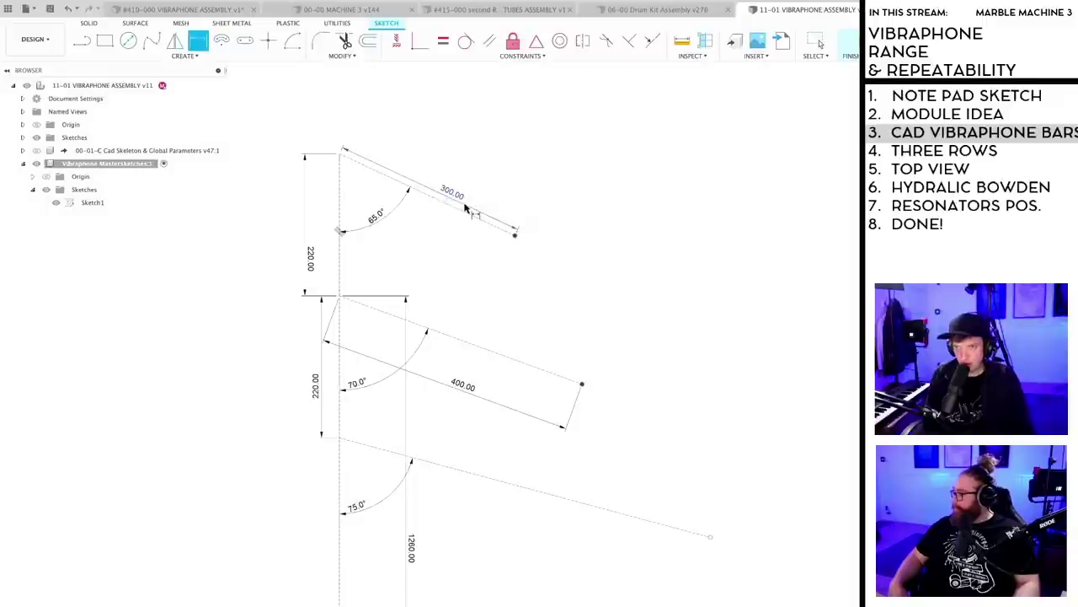
- Set the uppermost angled line's length to 240 mm
double_click(450, 195)
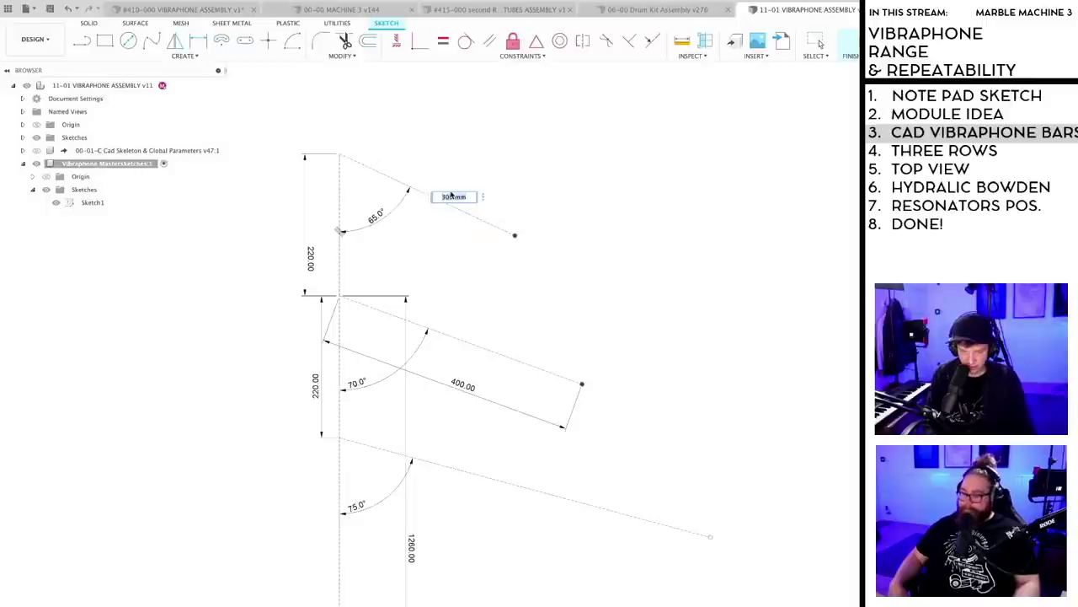
text(240)
key(Return)
scroll(534, 246, down, 4)
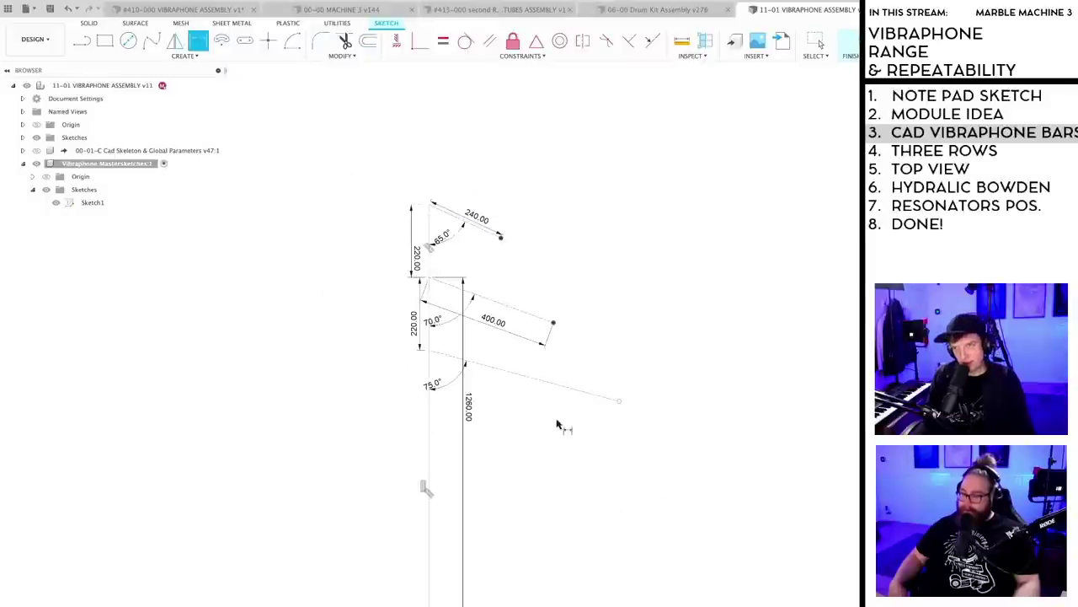
click(540, 380)
click(534, 408)
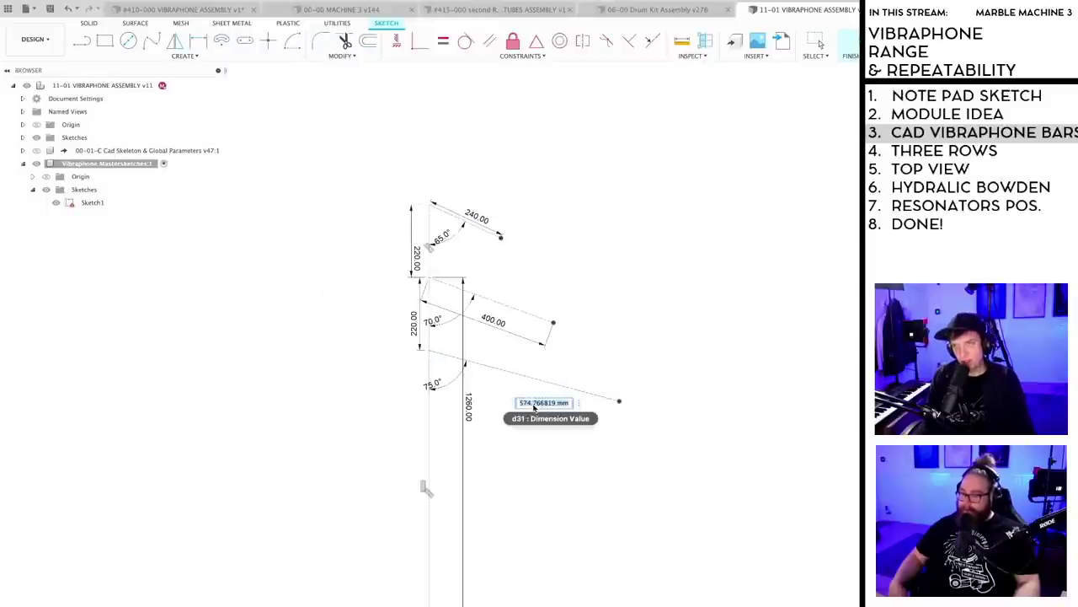
key(Escape)
- Dimension the length of the lowest angled line as 570 mm
scroll(540, 404, up, 3)
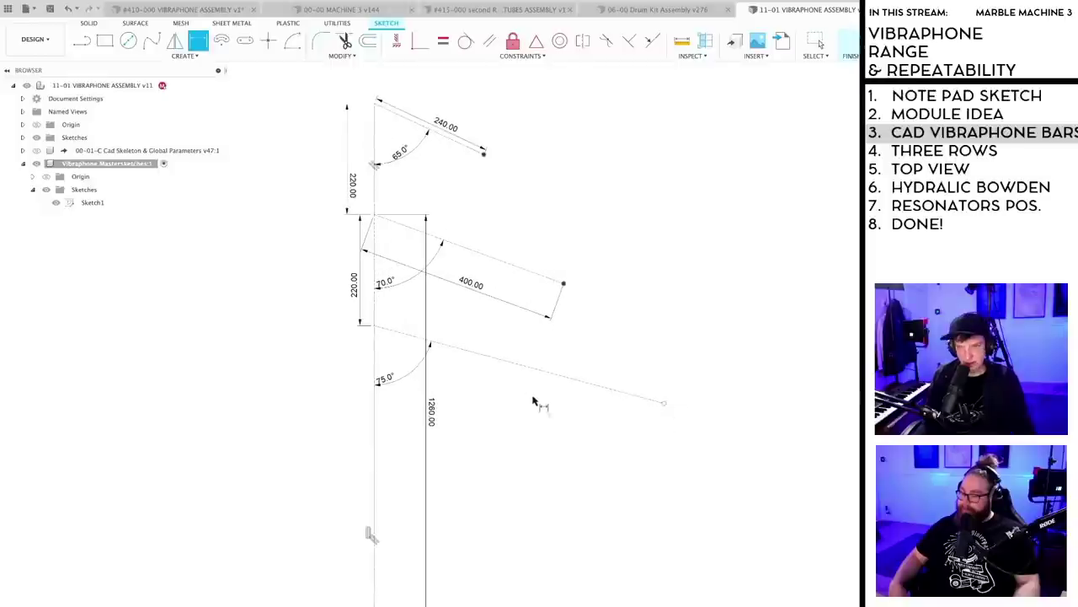
click(535, 372)
click(524, 375)
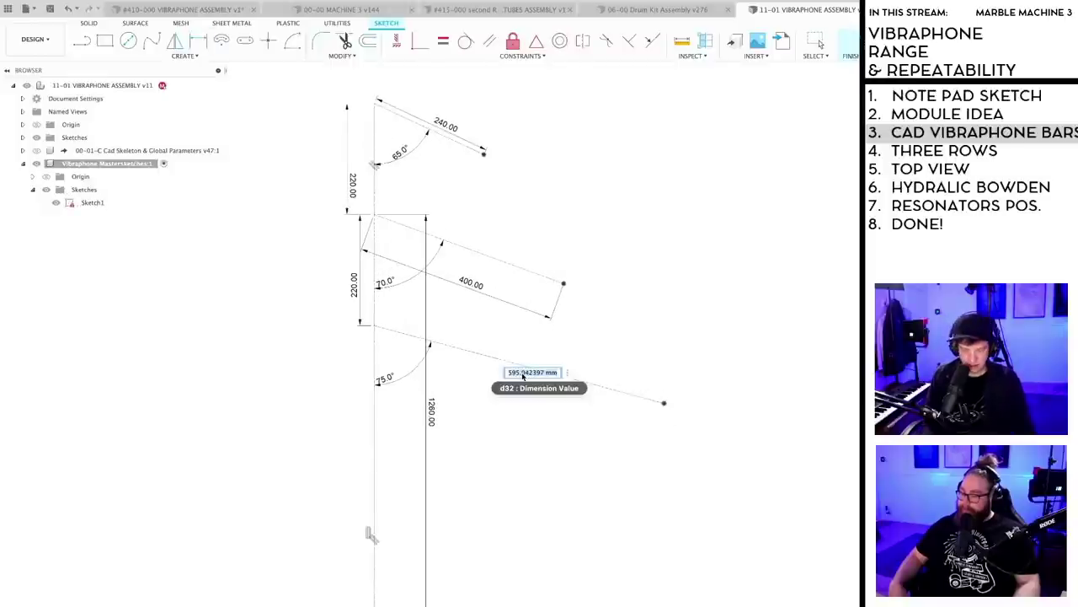
text(570)
key(Return)
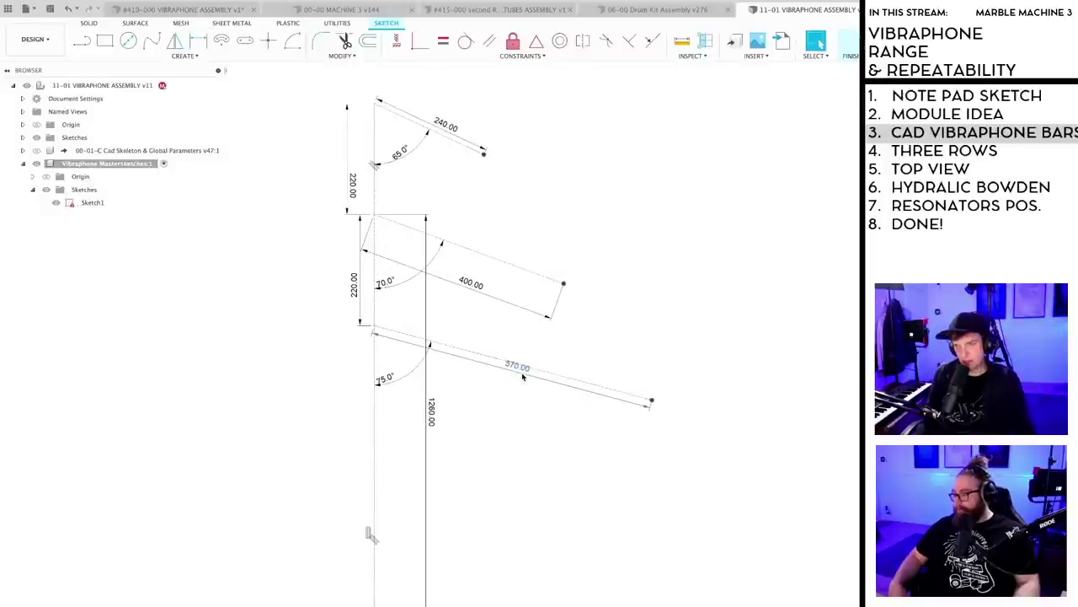
- Save the assembly with the new line lengths
scroll(597, 447, down, 5)
key(super+s)
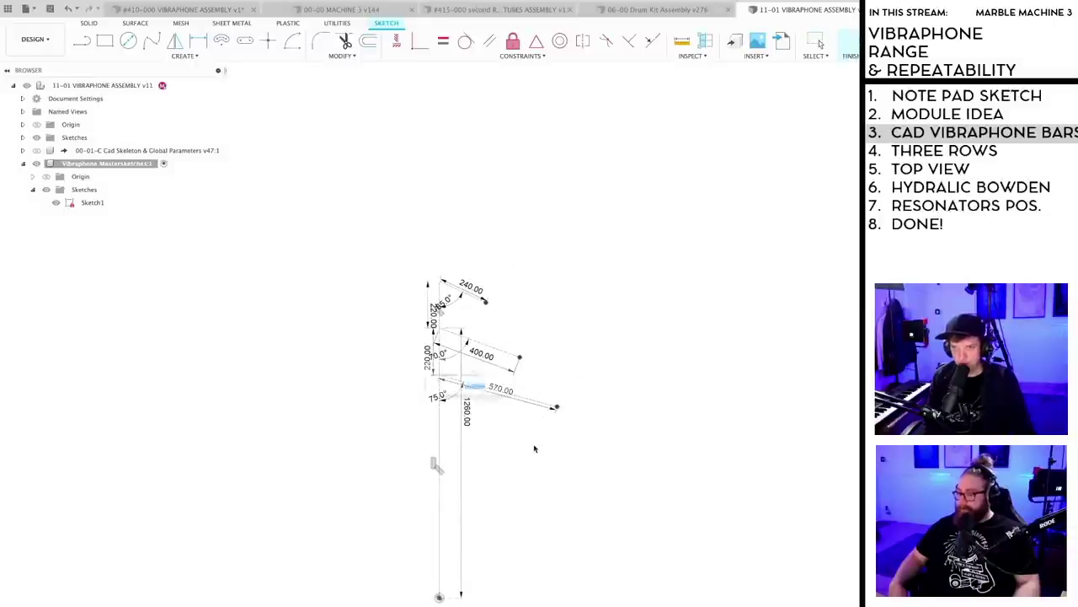
key(Return)
- Finish the side sketch and save the assembly again
scroll(535, 454, up, 3)
scroll(533, 453, down, 3)
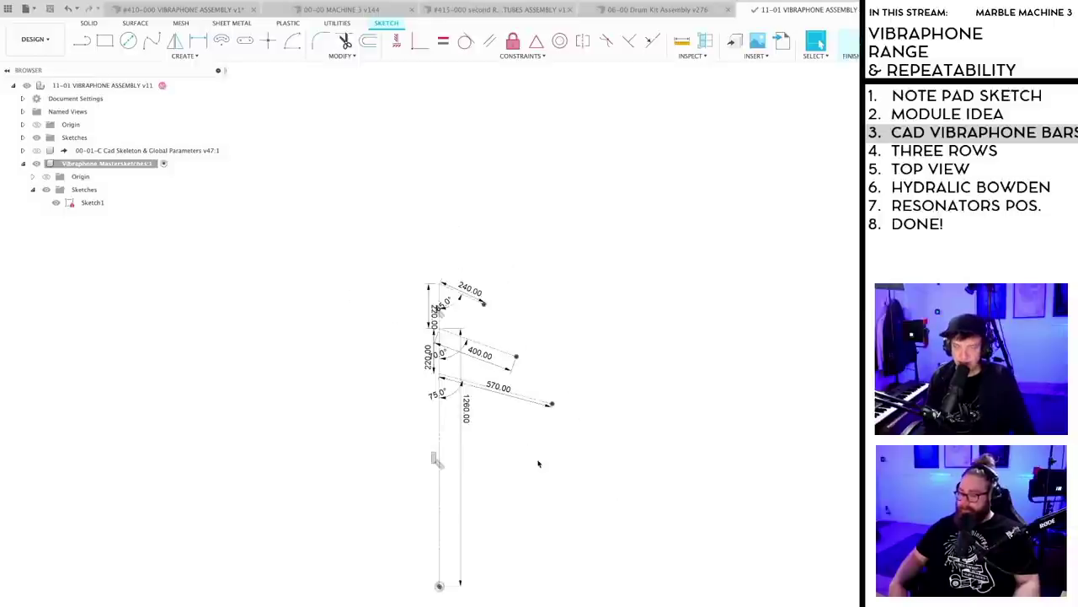
middle_drag(539, 463, 453, 424)
scroll(453, 424, up, 2)
middle_drag(419, 384, 440, 393)
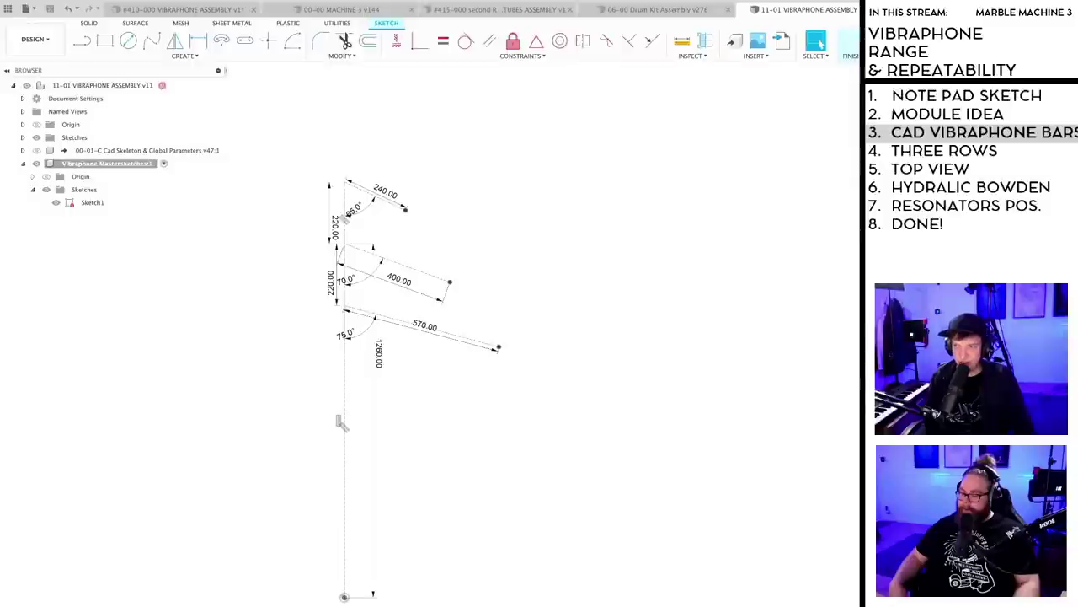
key(Escape)
scroll(446, 334, up, 2)
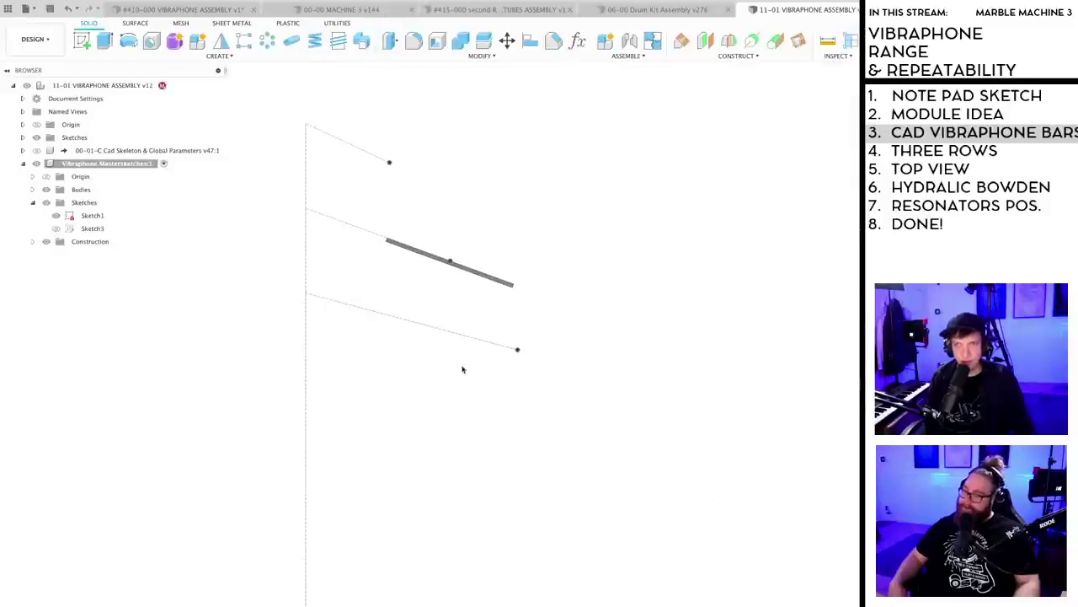
key(ctrl+s)
key(Return)
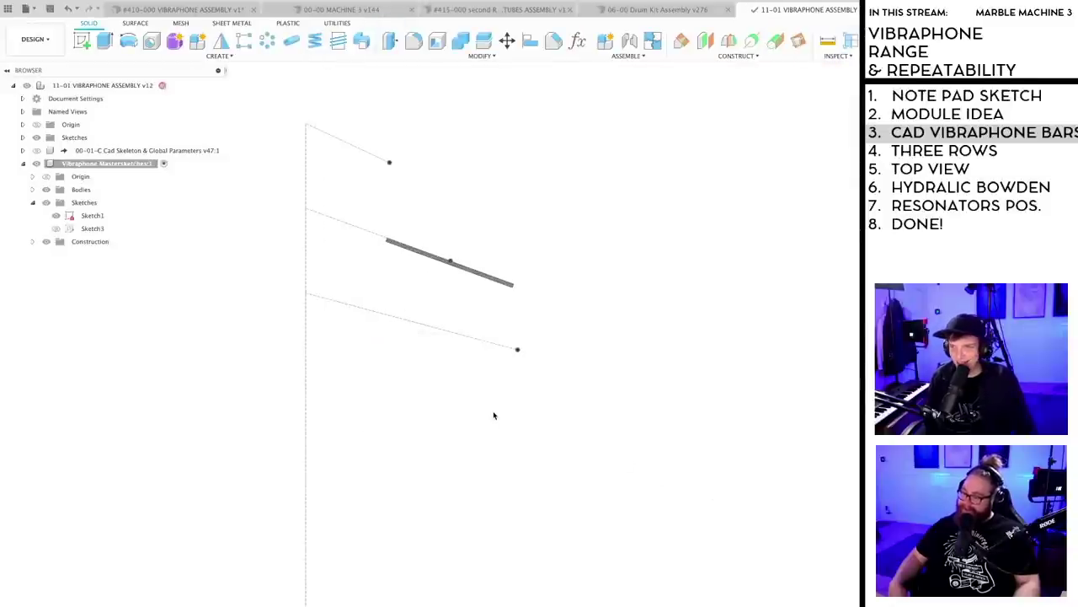
- Rename Sketch1 of the Vibraphone Mastersketches component as "Vibra Side Mastersketch"
mouse_move(494, 414)
shift+middle_down()
mouse_move(458, 421)
mouse_move(466, 432)
shift+middle_up()
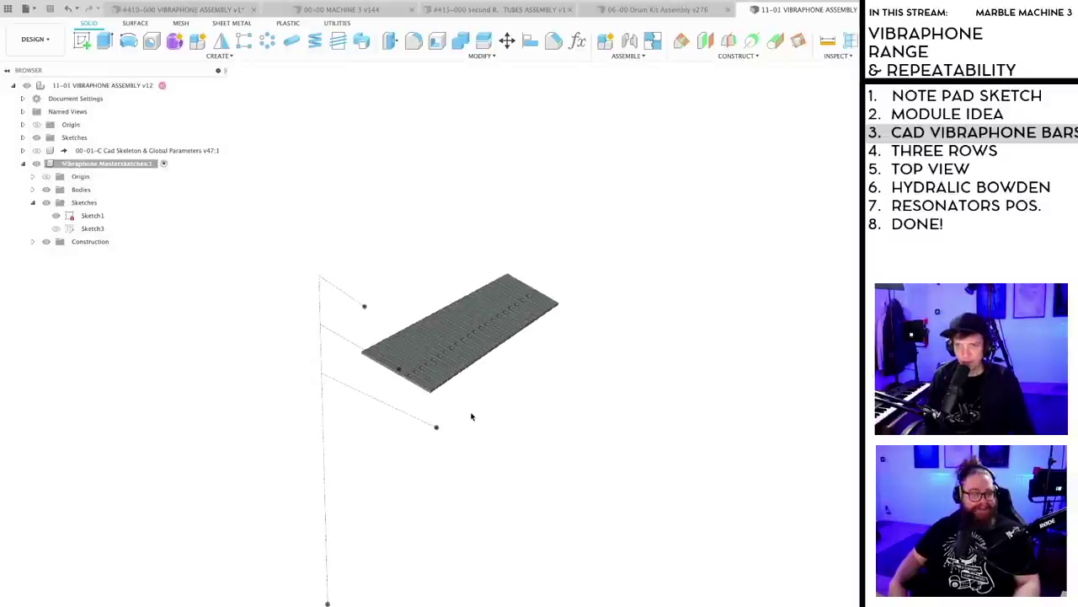
scroll(474, 413, up, 2)
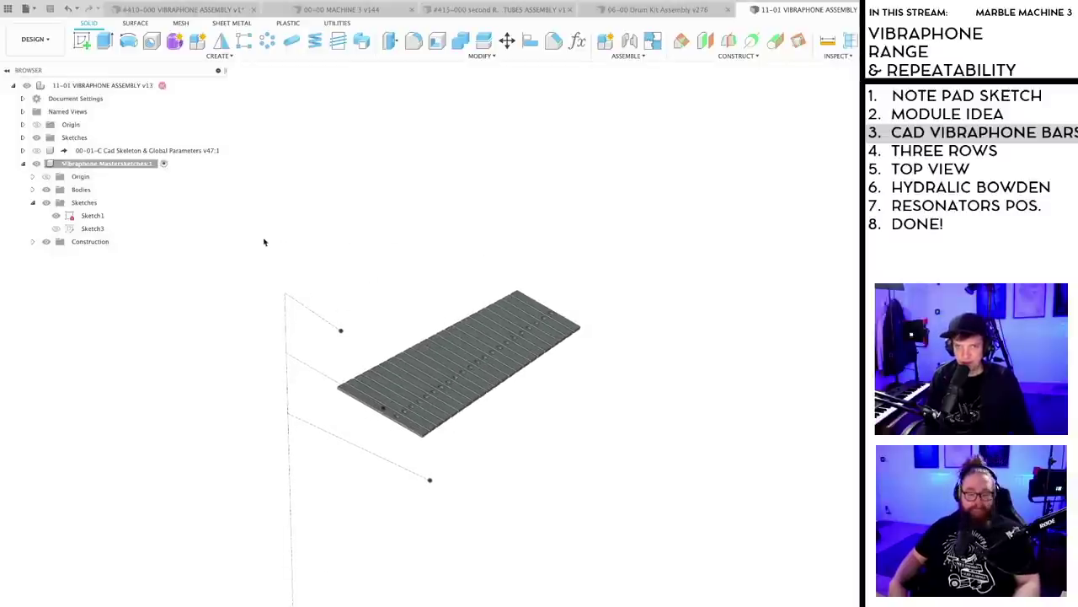
click(91, 215)
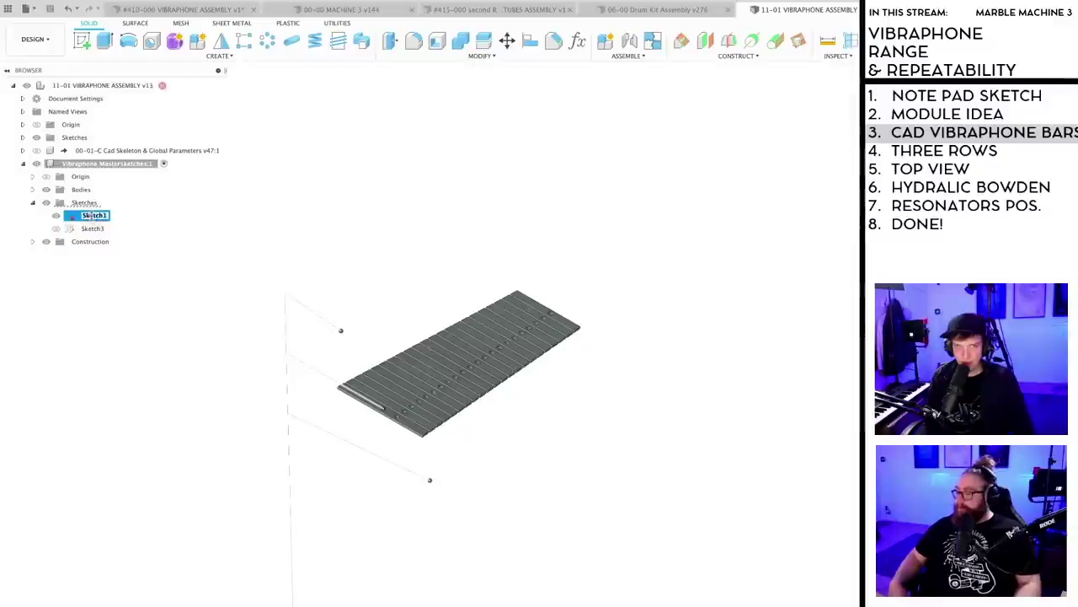
text(Vibr)
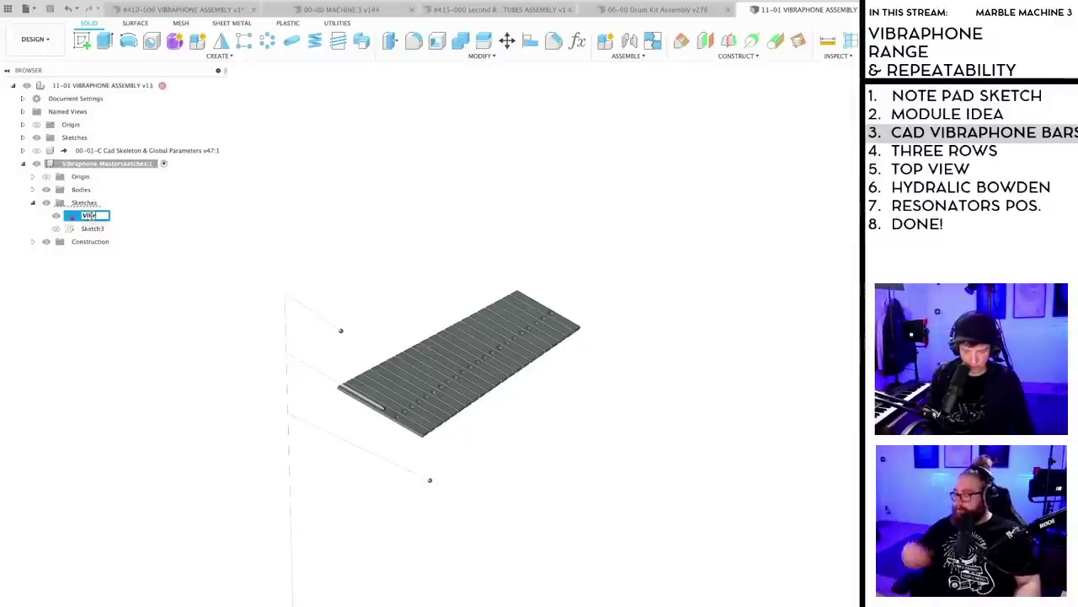
text(a Side Mastersketch)
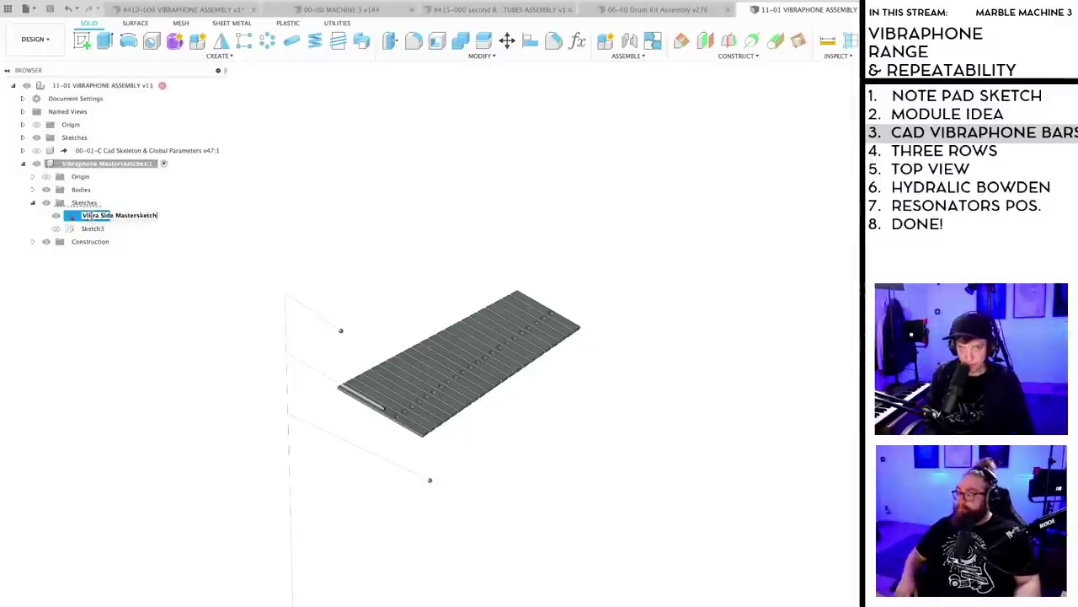
key(Return)
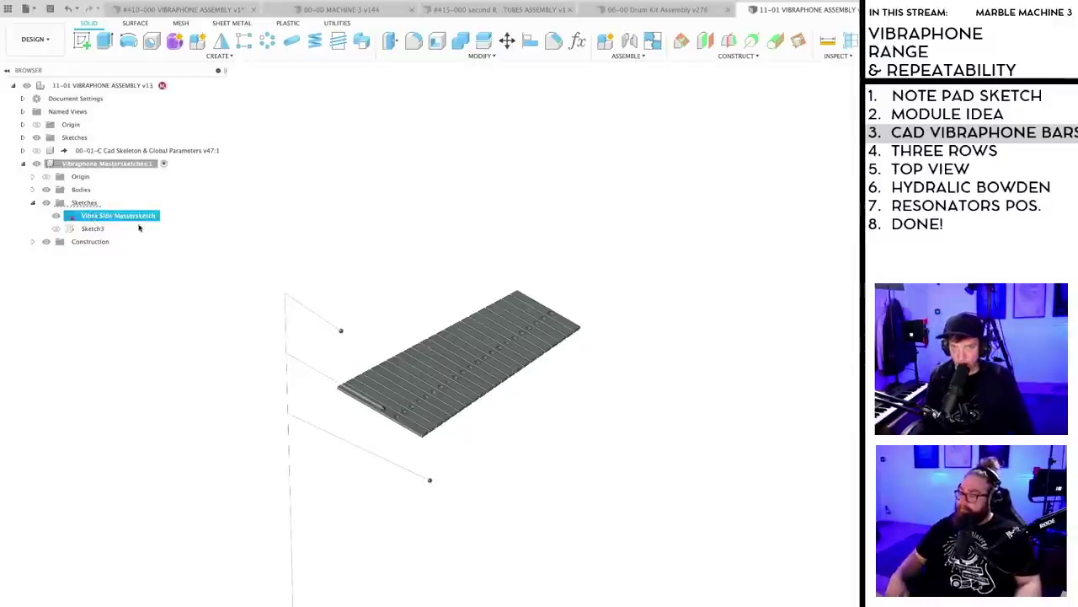
- Rename Sketch3 of the Vibraphone Mastersketches component as "Vibra Key Plane Middle" and make it visible
click(91, 229)
click(91, 229)
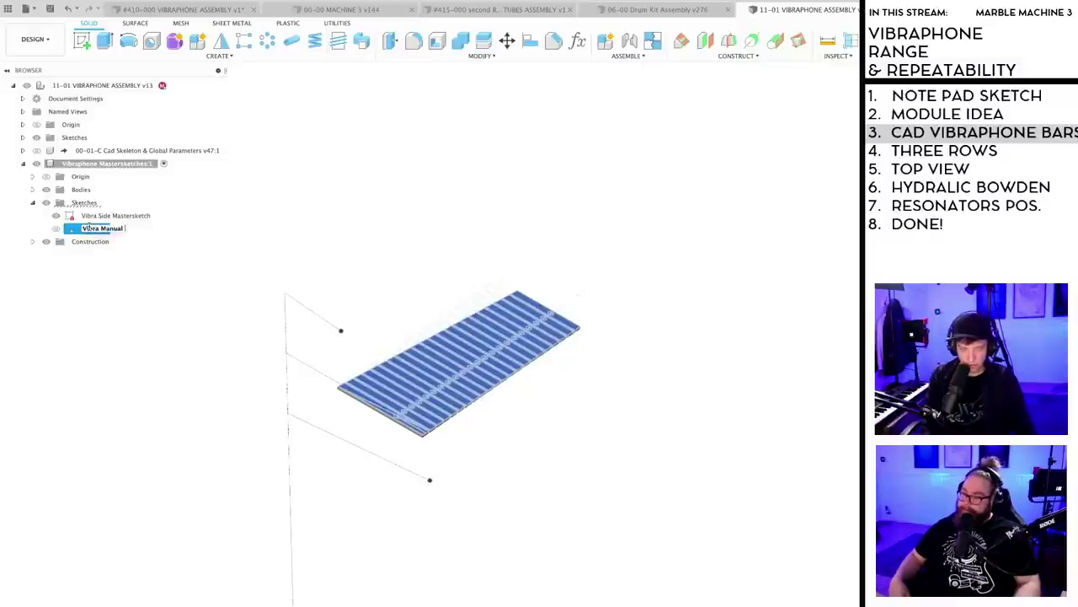
text(Vibra Manual 1)
key(BackSpace)
key(BackSpace)
key(BackSpace)
key(BackSpace)
key(BackSpace)
key(BackSpace)
key(BackSpace)
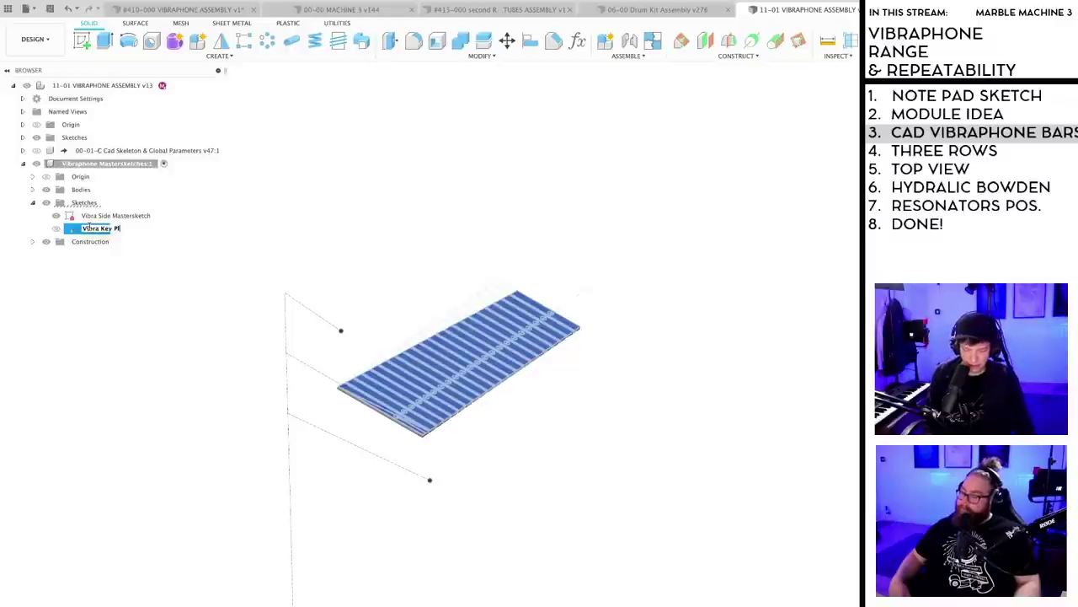
key(BackSpace)
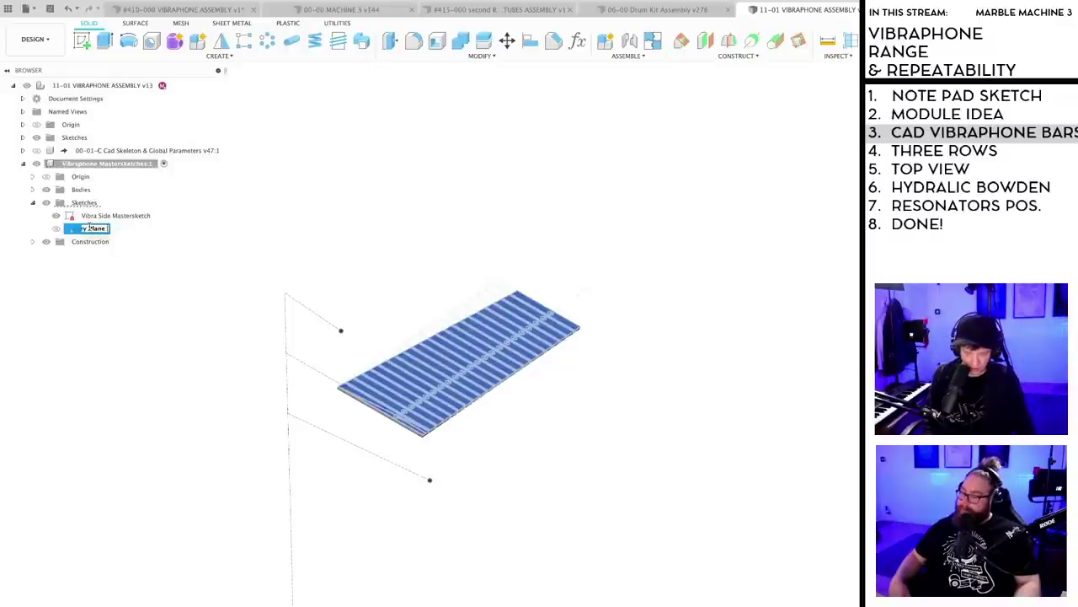
text(Middle)
key(Return)
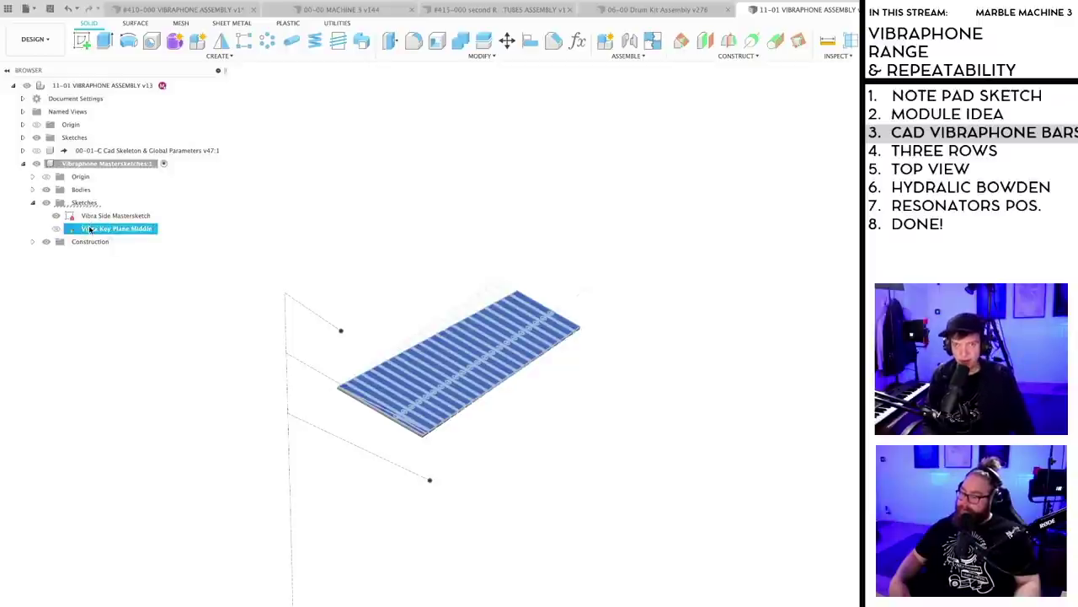
click(221, 345)
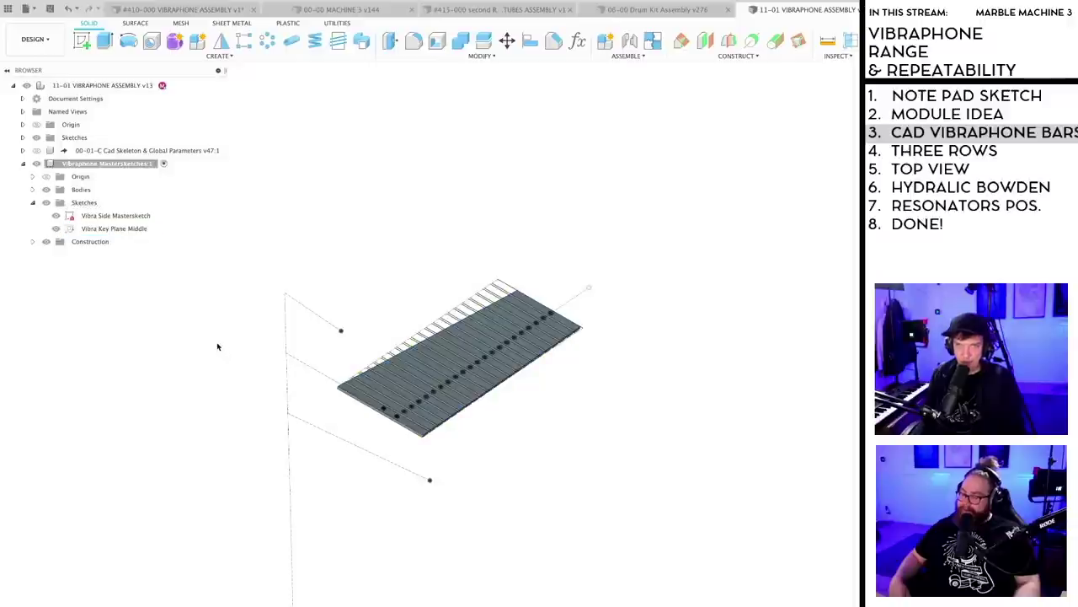
- Create a construction plane at angle along the uppermost angled line of the side sketch, keeping the default angle
click(682, 41)
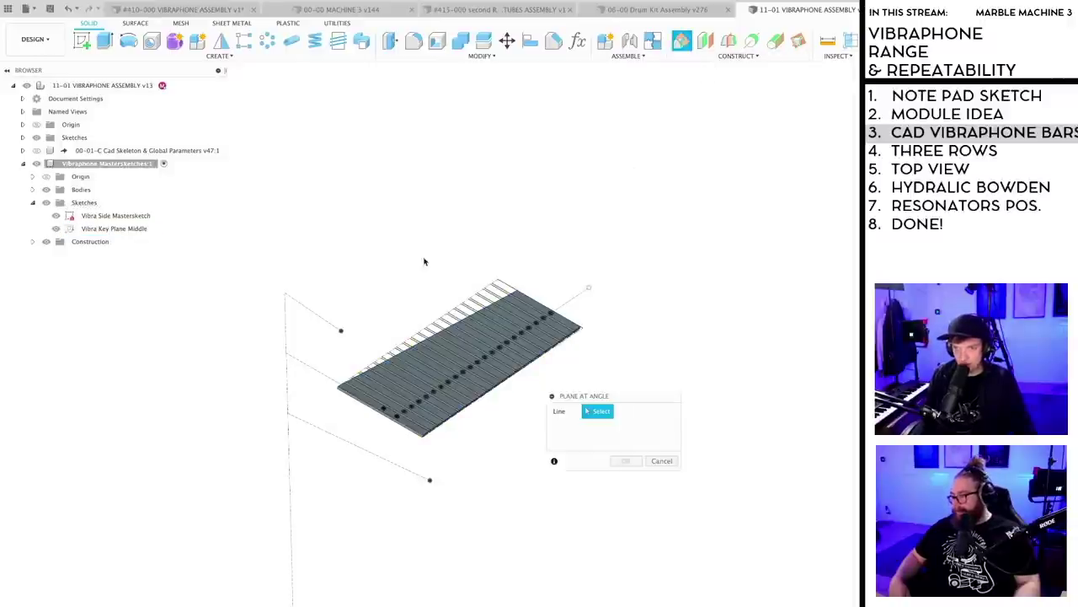
click(330, 320)
key(Return)
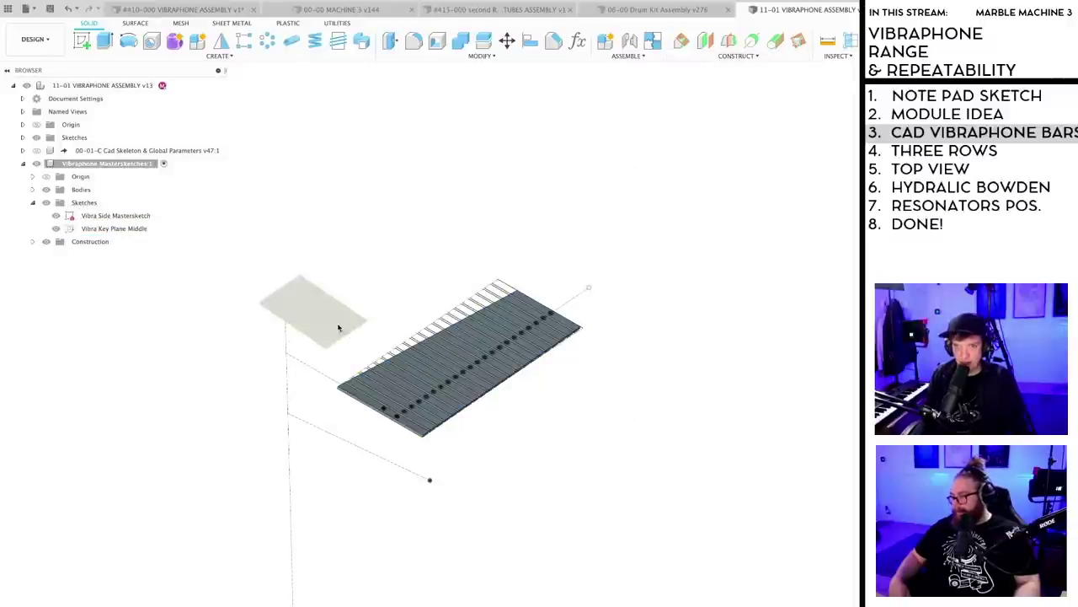
- Start a sketch on the new upper plane and name it "Vibra Key Plane Upper"
click(82, 41)
click(336, 315)
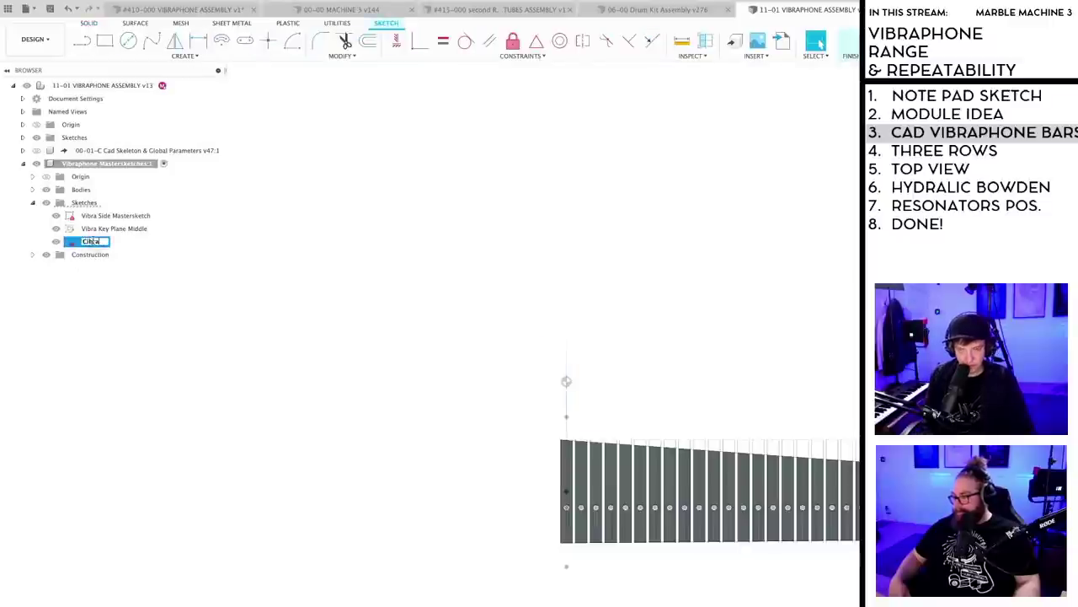
text(Vibra Key Plane Upper)
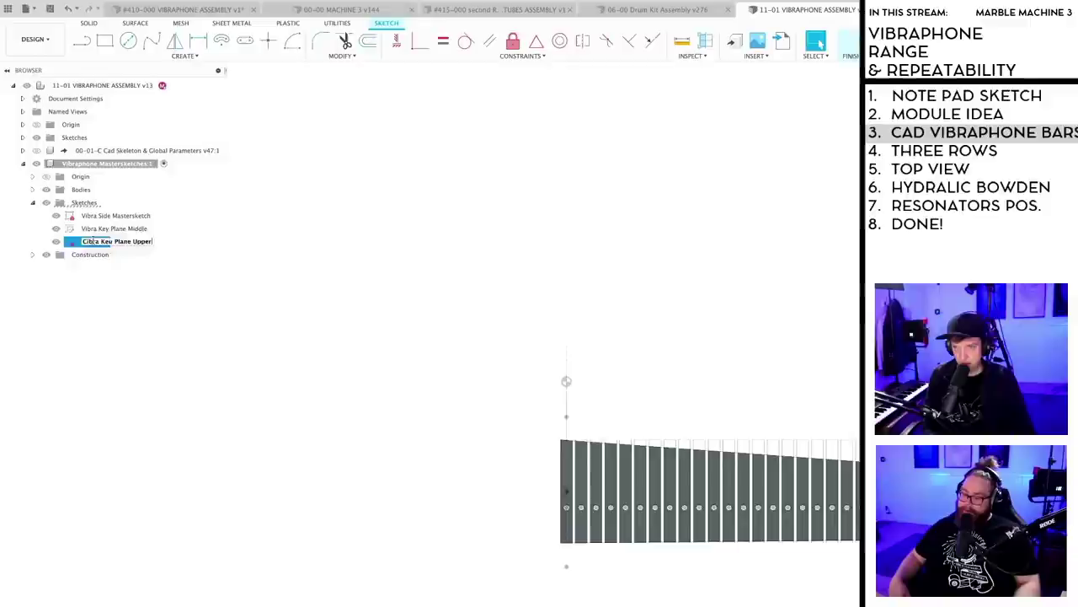
key(Return)
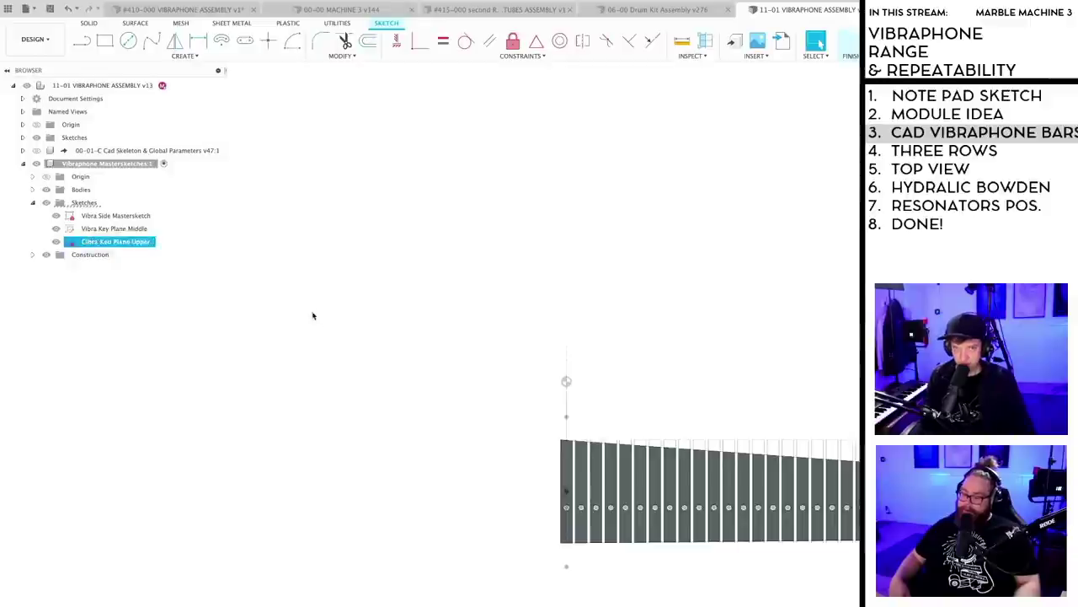
- Correct the spelling of the new sketch's name so it reads "Vibra Key Plane Upper"
scroll(405, 332, down, 2)
middle_drag(575, 341, 566, 337)
scroll(403, 337, up, 3)
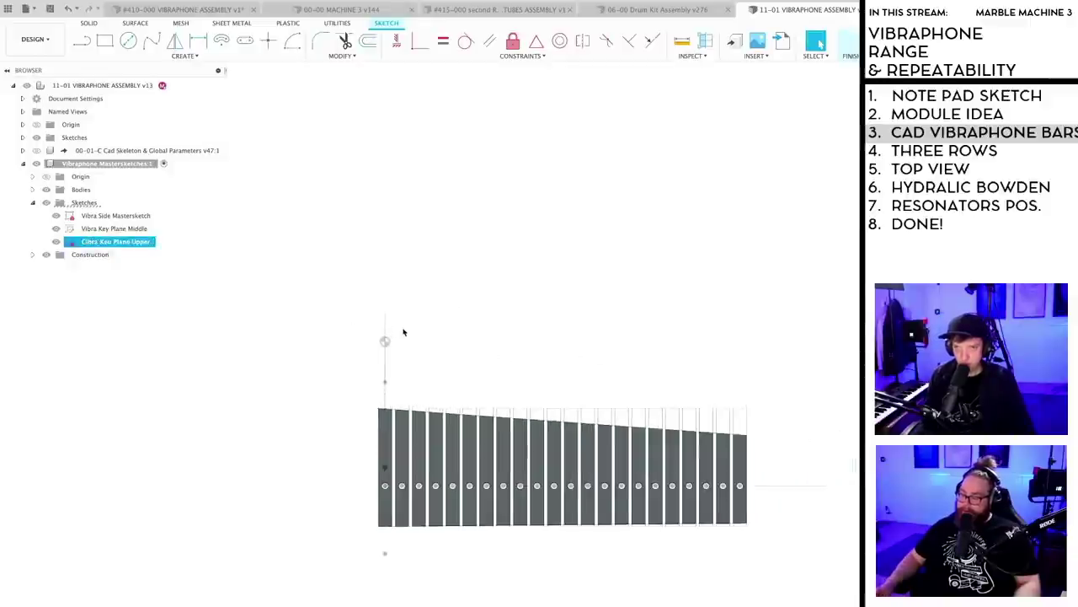
middle_drag(413, 350, 407, 251)
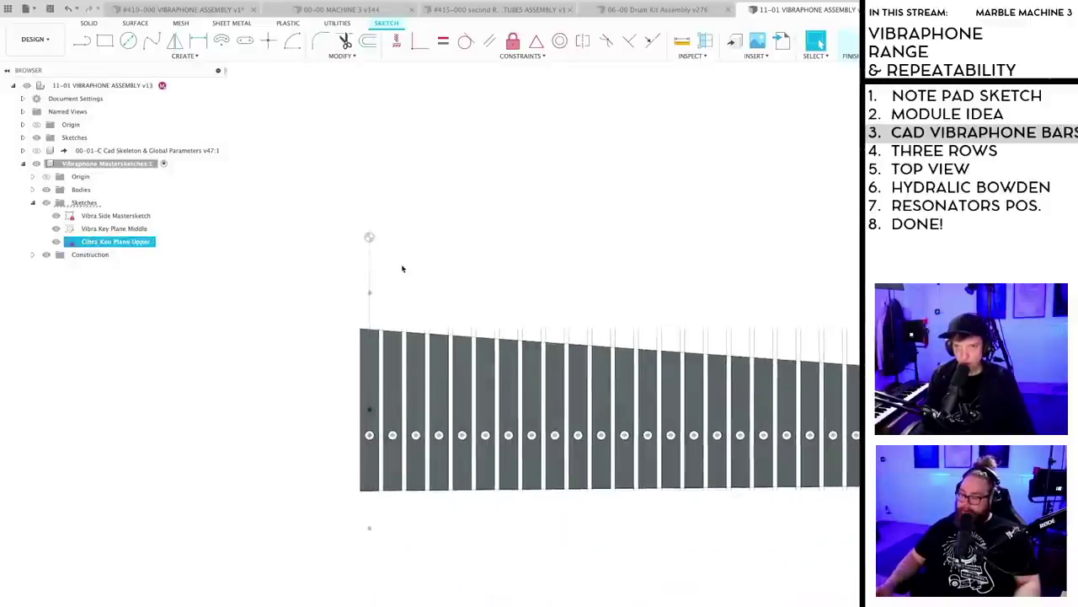
double_click(80, 241)
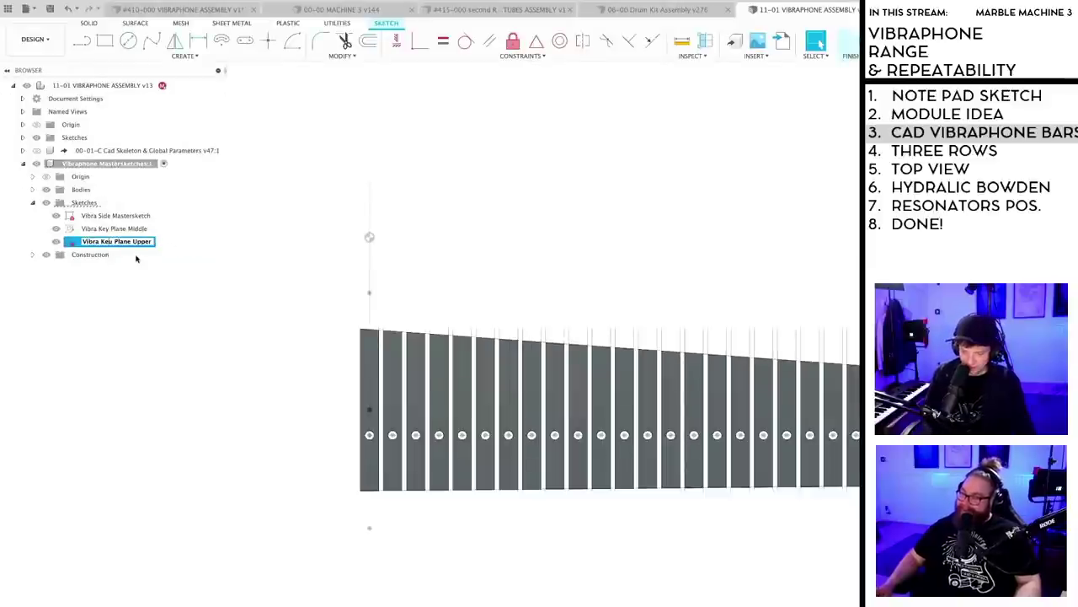
key(Right)
key(Left)
key(Left)
key(Left)
key(Left)
key(Left)
key(Left)
key(Left)
key(Left)
key(Left)
key(Left)
key(Left)
key(Left)
key(BackSpace)
text(y)
key(Return)
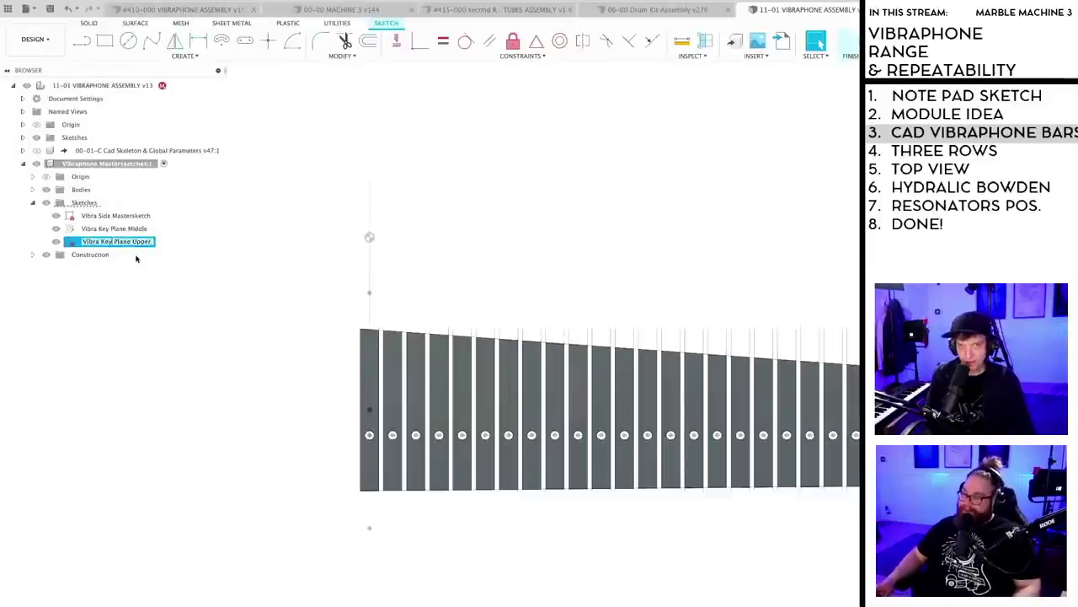
- Save the assembly with the newly named key plane sketches
click(548, 291)
scroll(515, 282, down, 3)
key(super+s)
middle_drag(515, 282, 447, 296)
key(Return)
scroll(448, 310, down, 3)
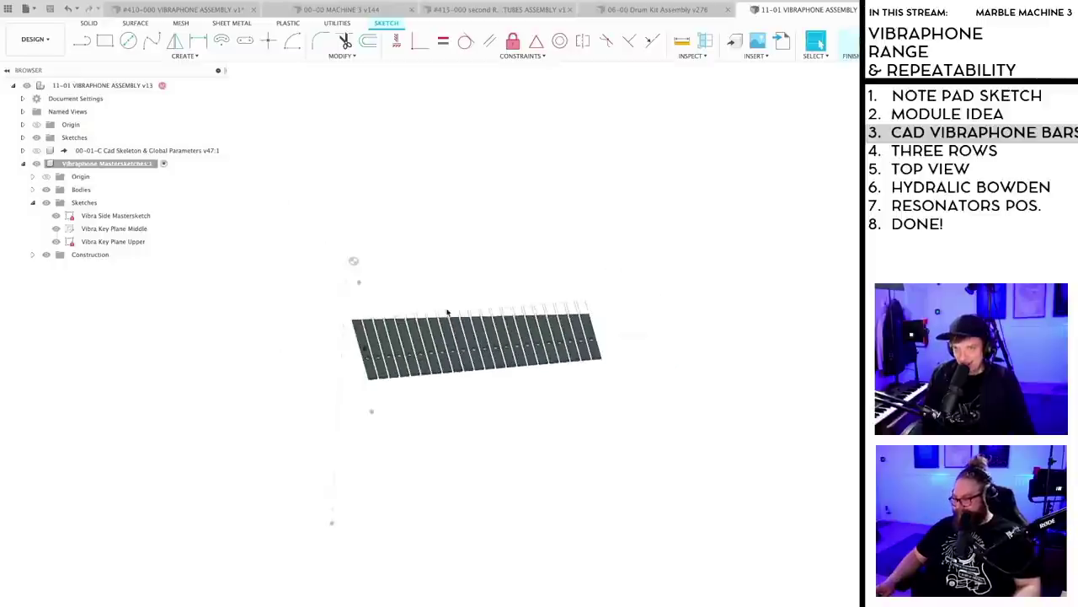
- Project the end point of the uppermost angled line into the upper key plane sketch with Projection Link on
shift+middle_drag(466, 467, 401, 459)
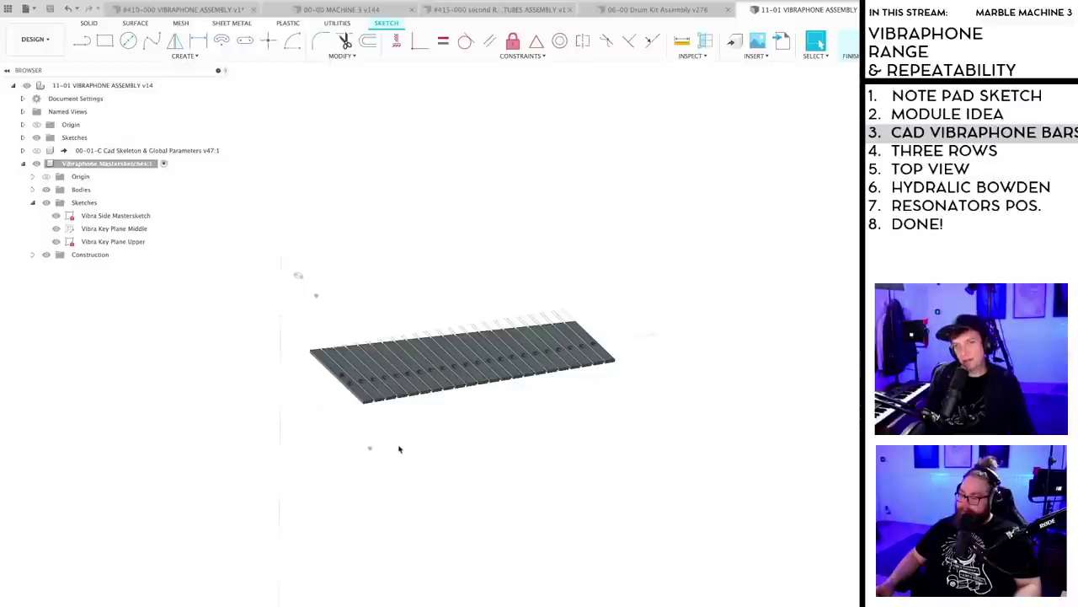
scroll(399, 447, up, 2)
shift+middle_drag(423, 436, 416, 445)
shift+middle_drag(361, 475, 412, 474)
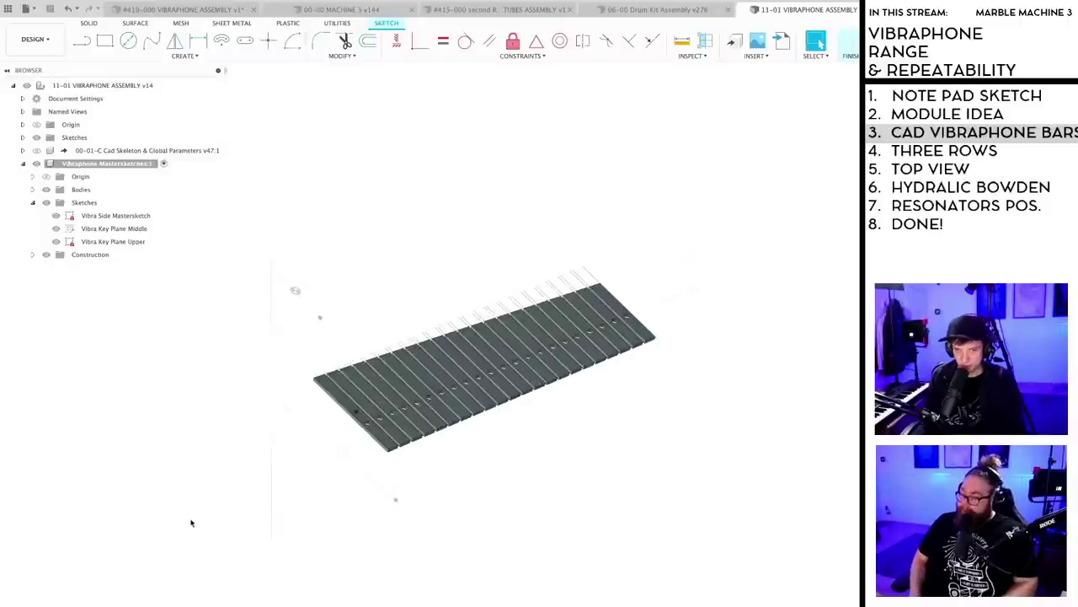
click(115, 242)
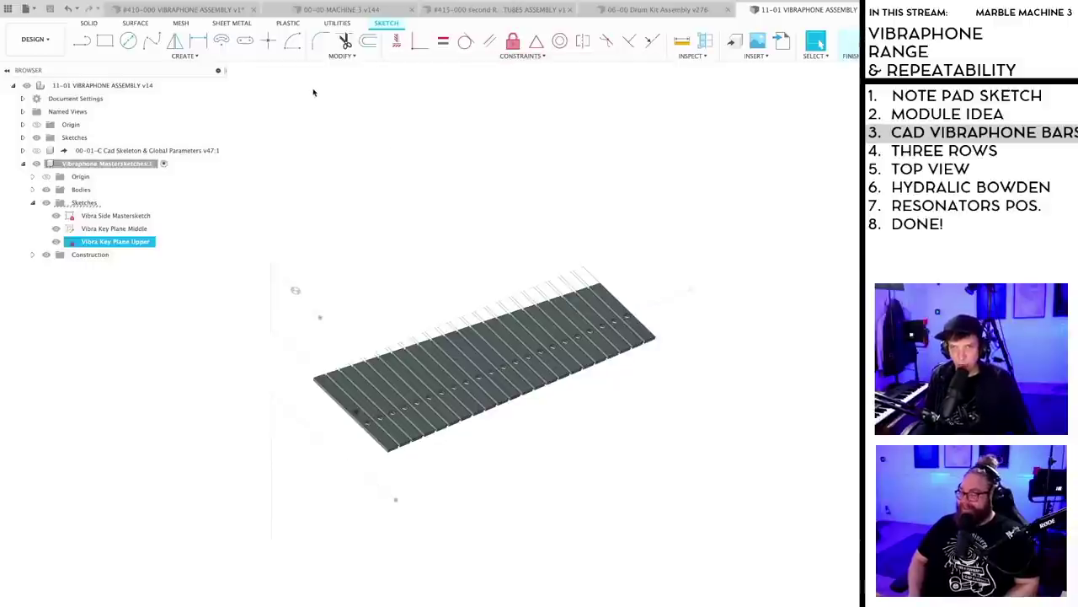
key(p)
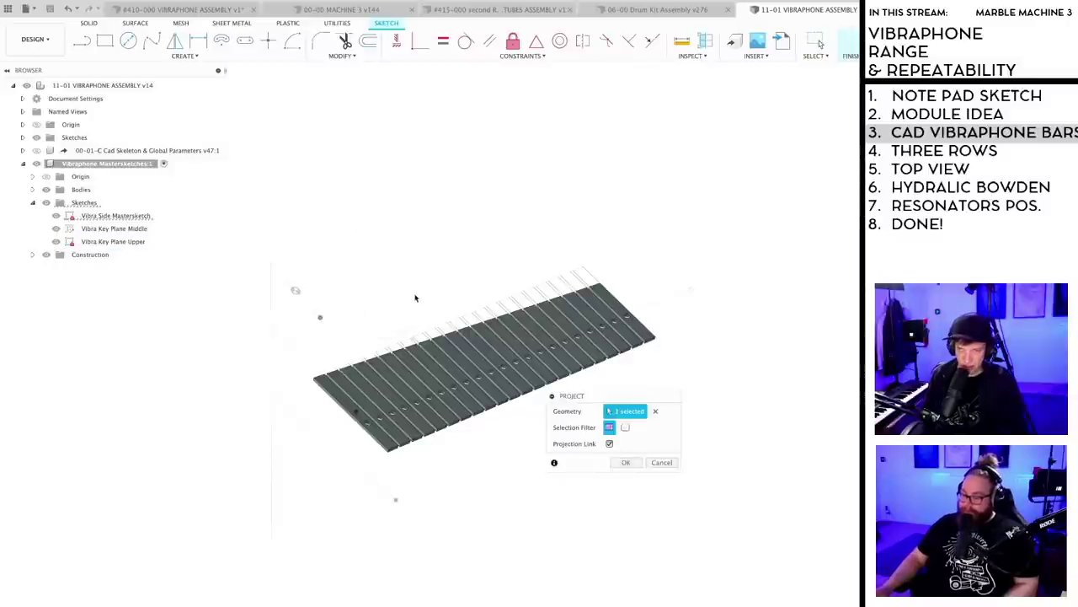
key(Return)
- Draw a line about 191 mm long from the projected point along the bar row and constrain it horizontal
key(l)
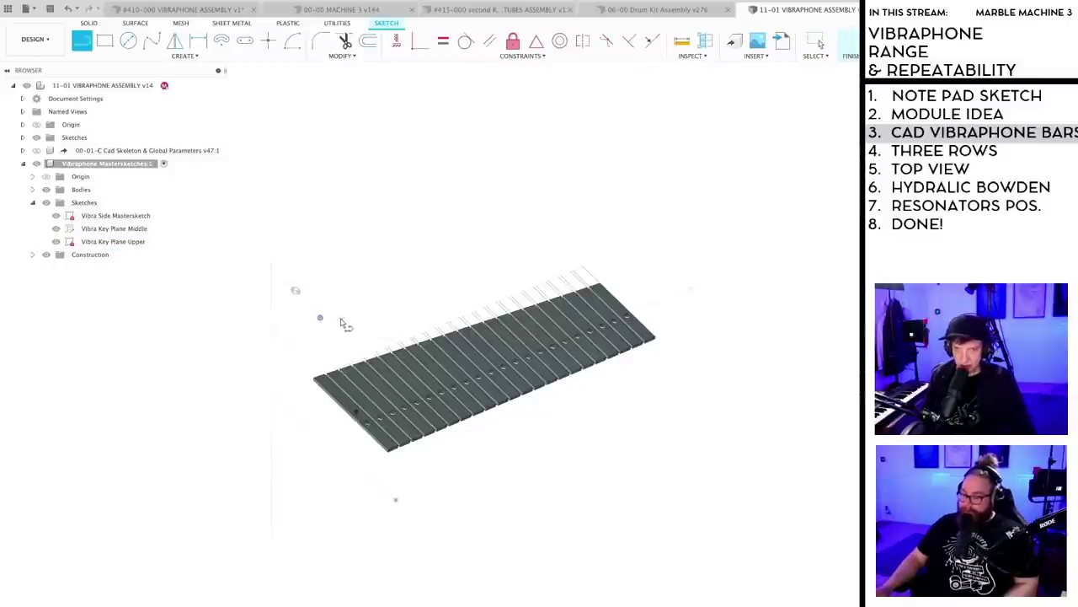
scroll(341, 324, up, 5)
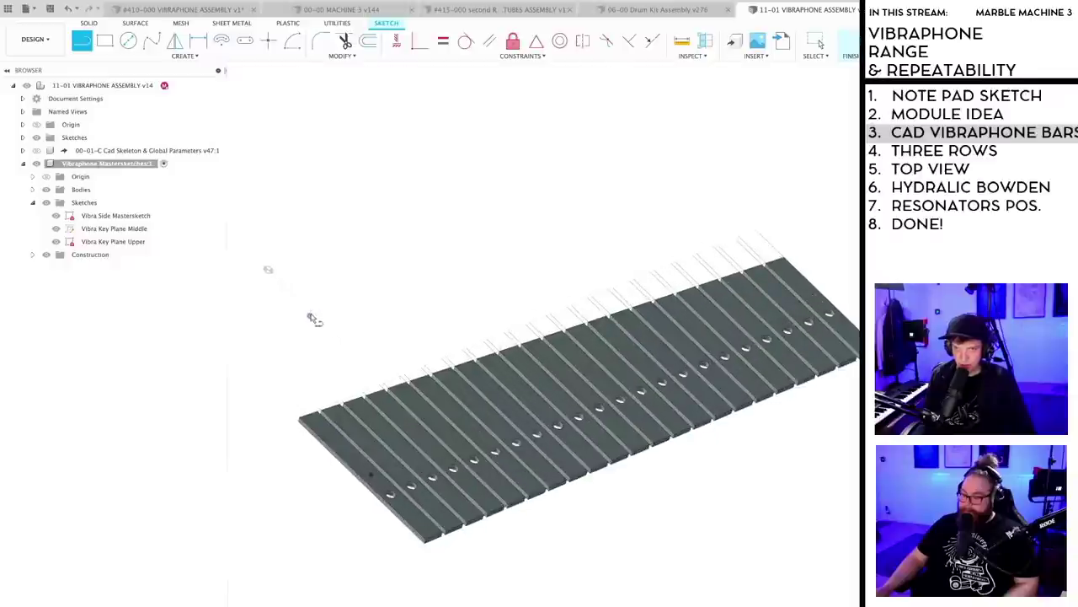
click(310, 315)
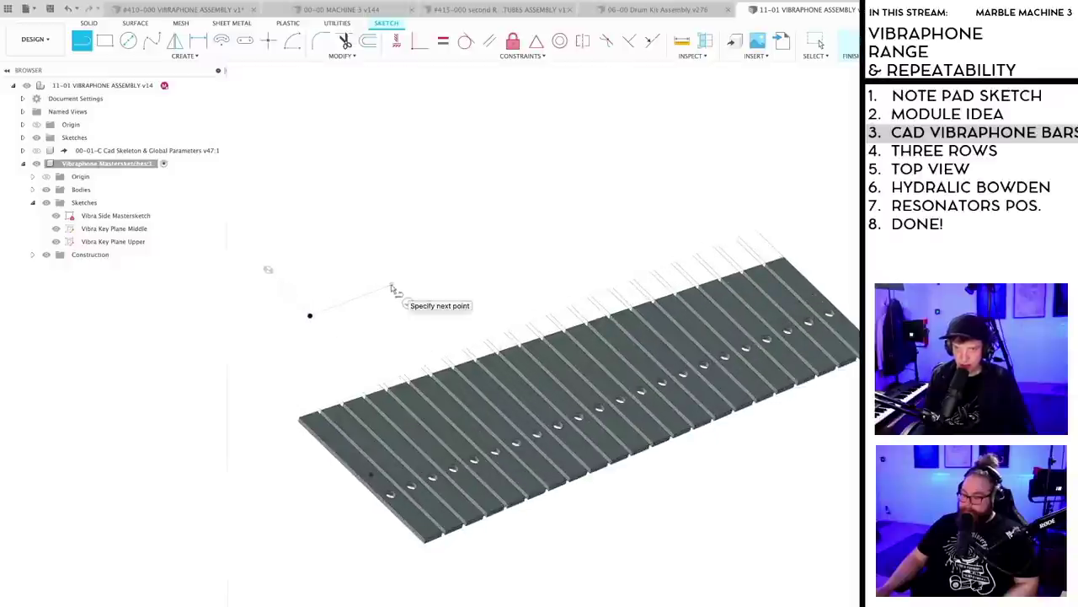
click(391, 285)
key(Escape)
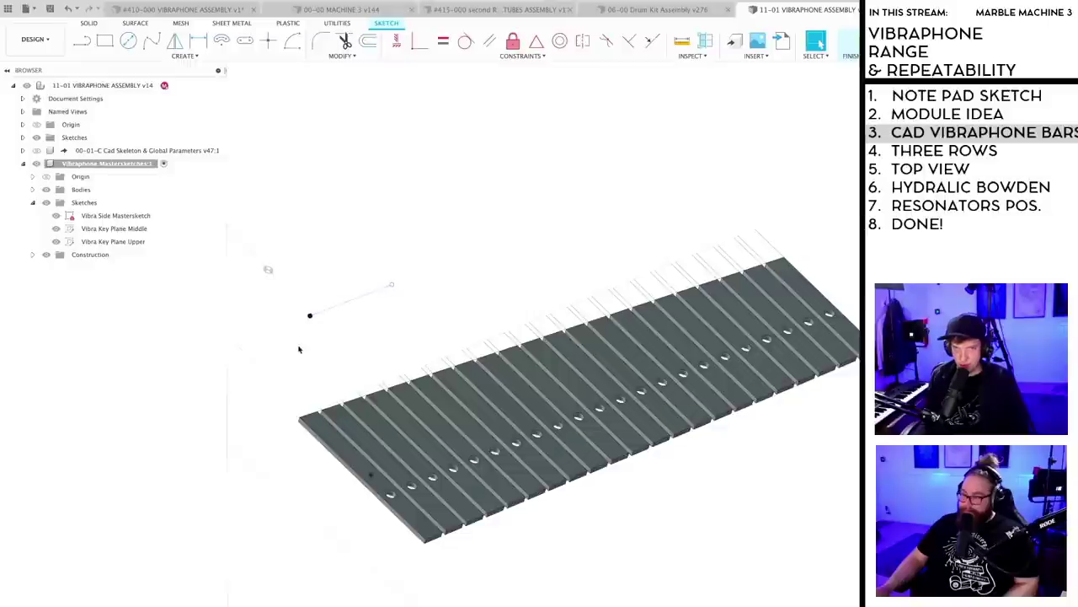
click(396, 41)
click(345, 303)
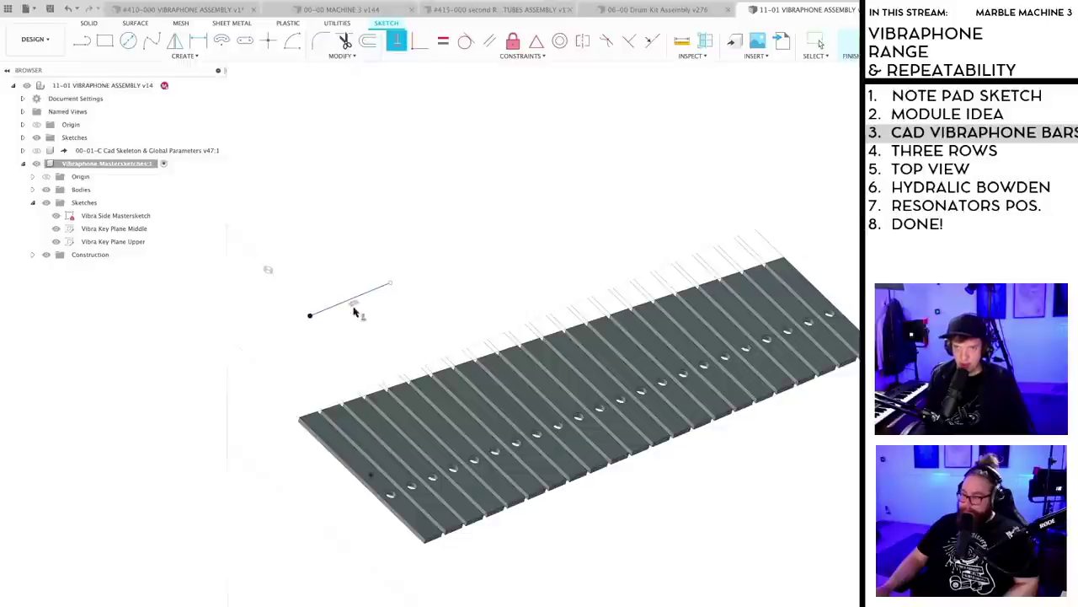
key(Escape)
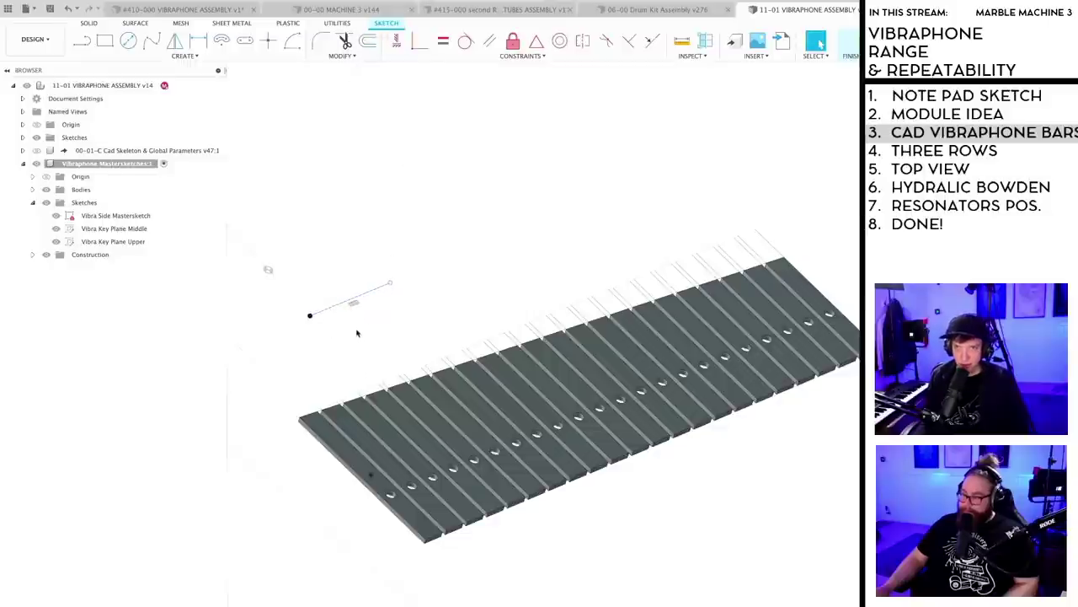
- Hide the Vibra Side Mastersketch and Vibra Key Plane Middle sketches, leaving the upper key plane sketch shown
shift+middle_drag(381, 234, 360, 253)
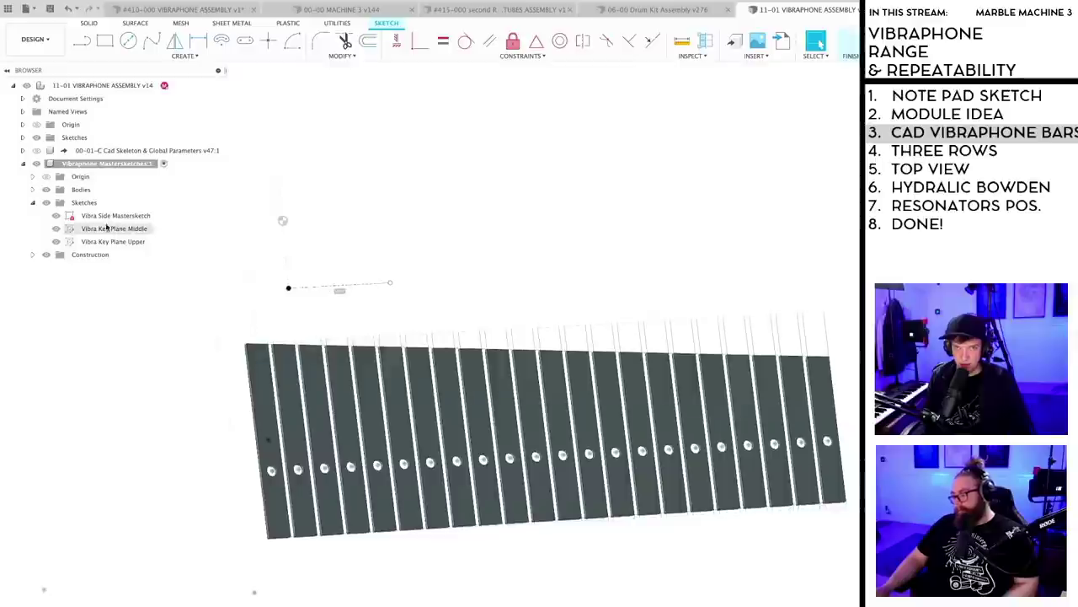
click(57, 217)
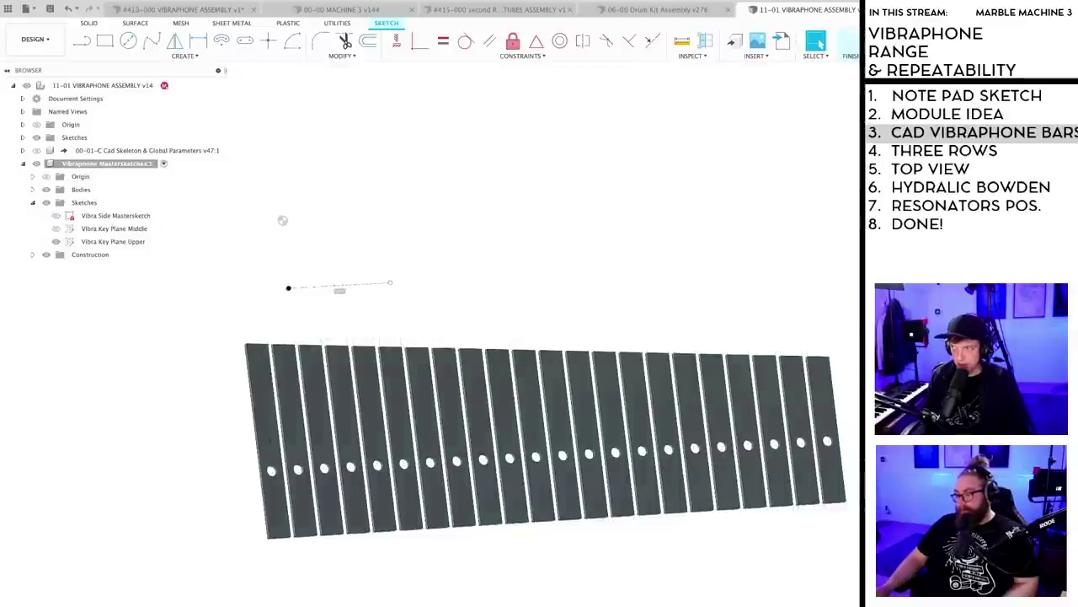
shift+middle_drag(539, 379, 560, 336)
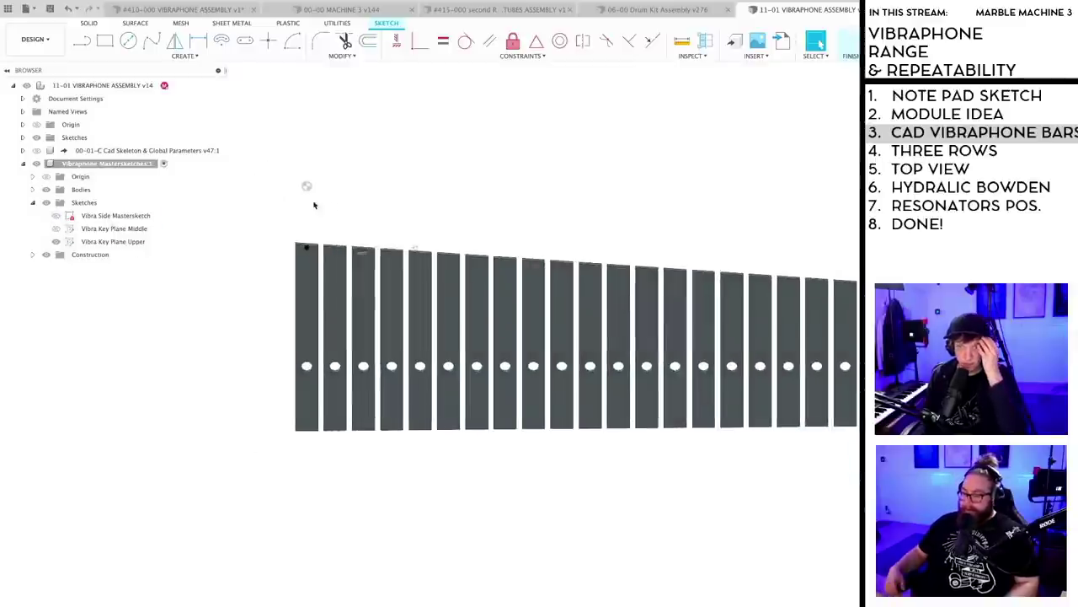
scroll(313, 205, up, 3)
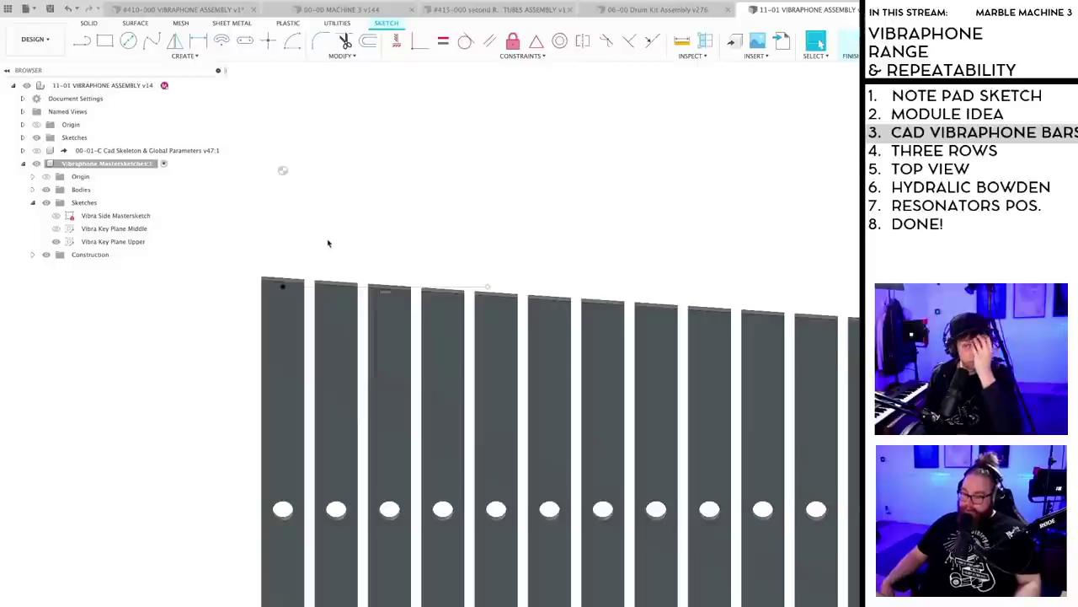
scroll(325, 246, up, 2)
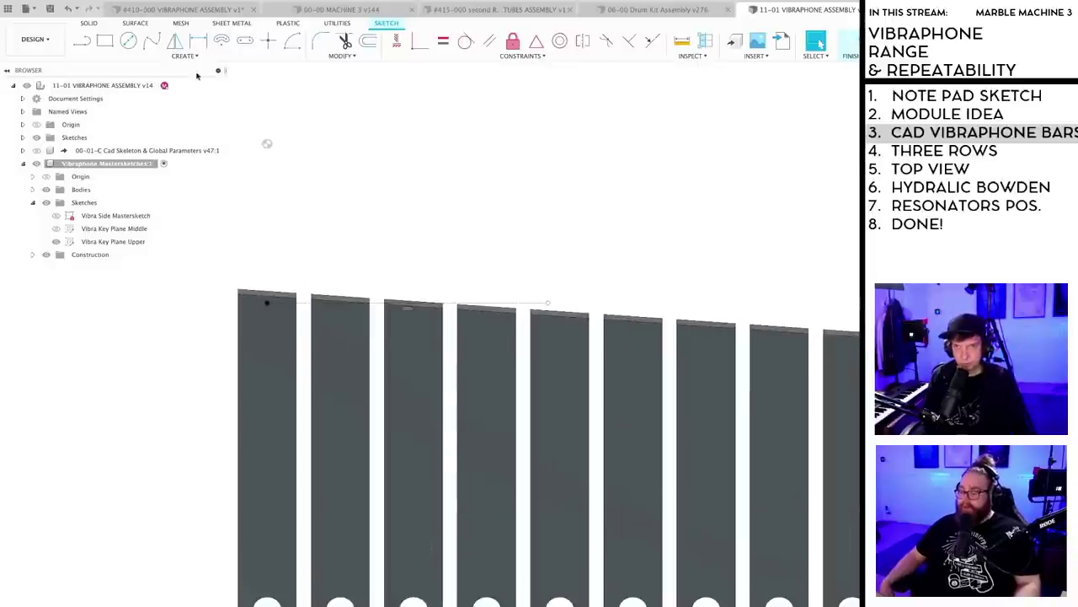
- Dimension the length of the horizontal line in the upper key plane sketch as 25 mm
click(268, 40)
key(Escape)
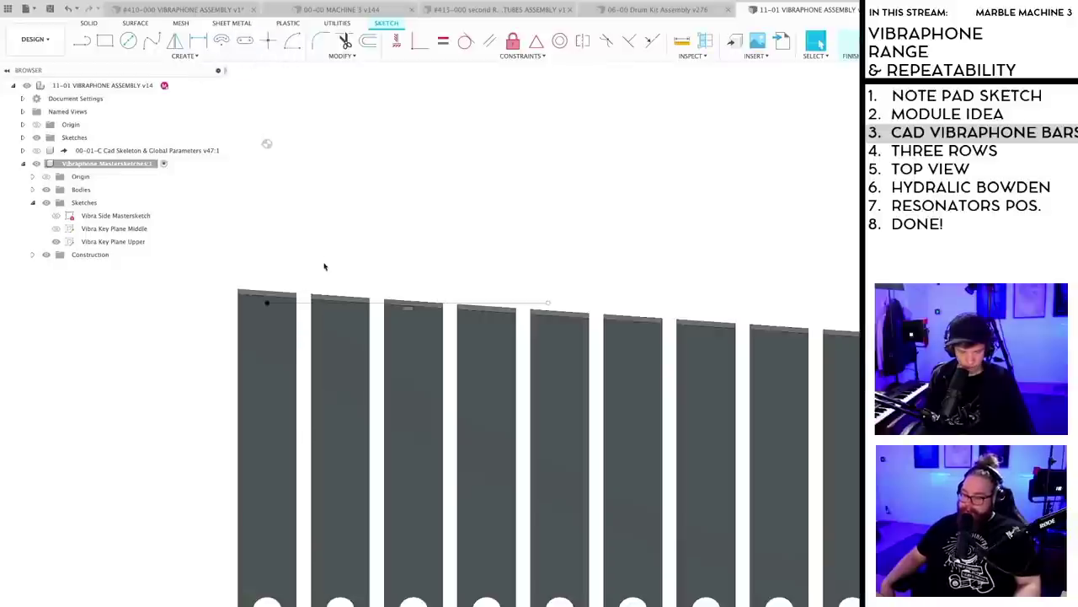
key(d)
click(308, 303)
click(307, 277)
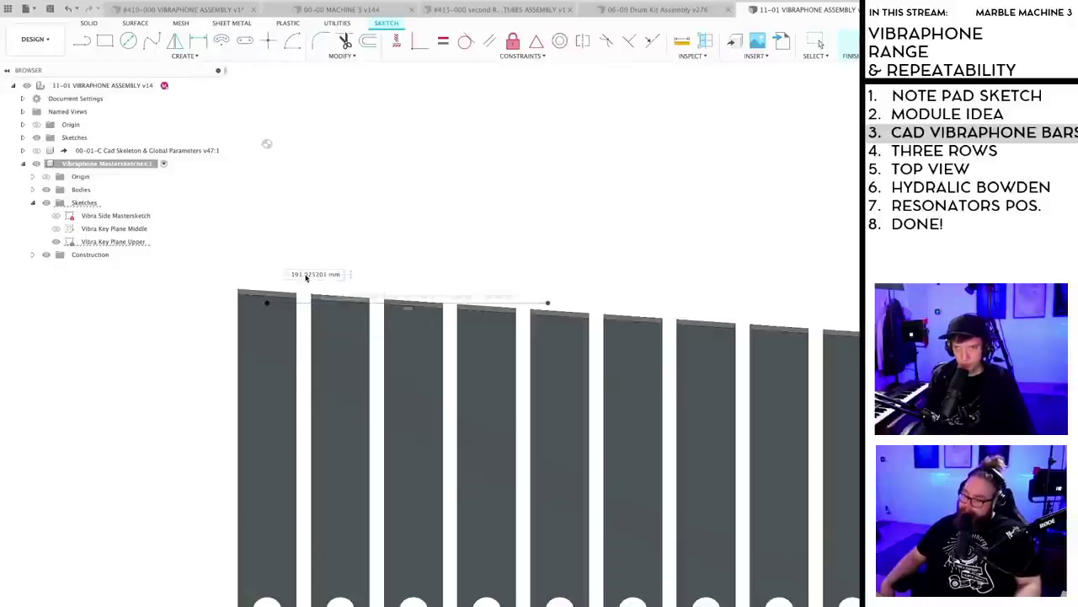
text(25)
key(Return)
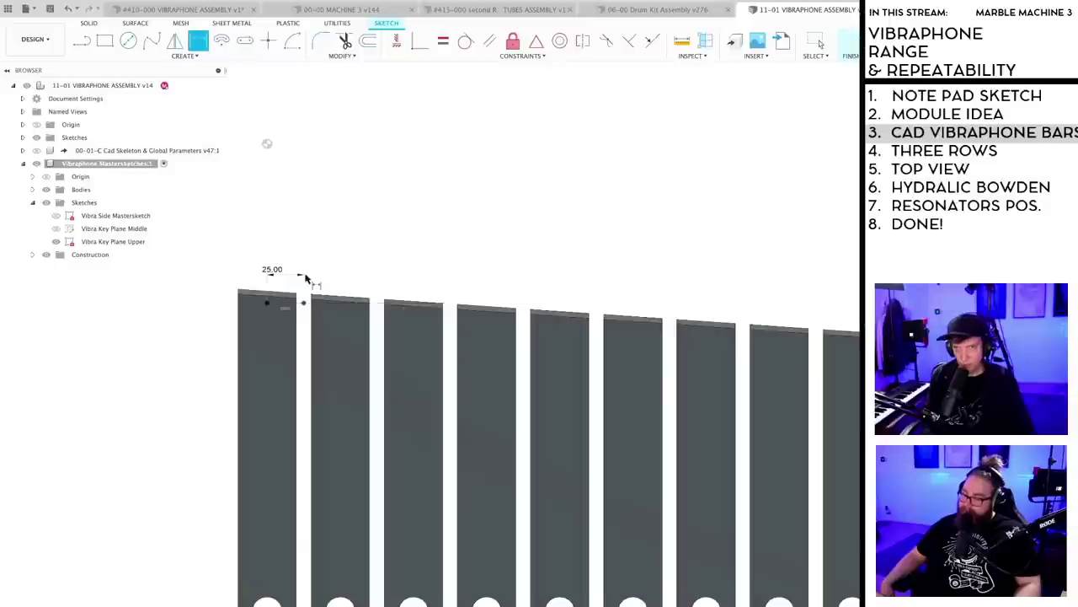
key(Escape)
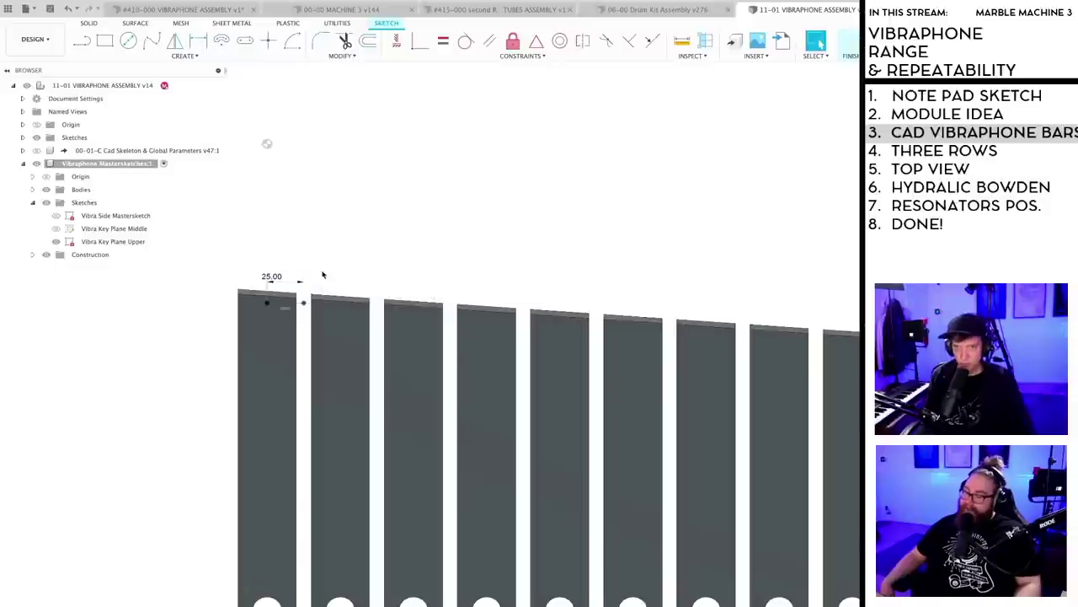
- Save the assembly with the dimensioned line in the upper key plane sketch
scroll(327, 272, up, 2)
middle_drag(335, 281, 435, 284)
key(super+s)
key(Return)
scroll(383, 251, up, 3)
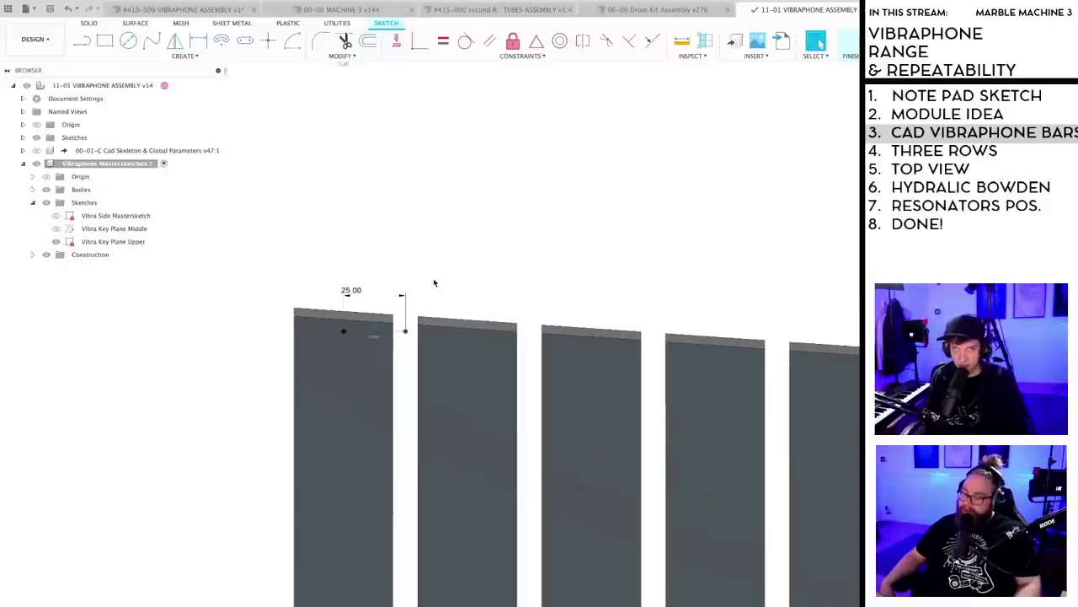
- Draw a tall upright rectangle around the free end of the 25 mm line, extending above and below it in the upper key plane sketch
scroll(435, 283, up, 2)
click(105, 40)
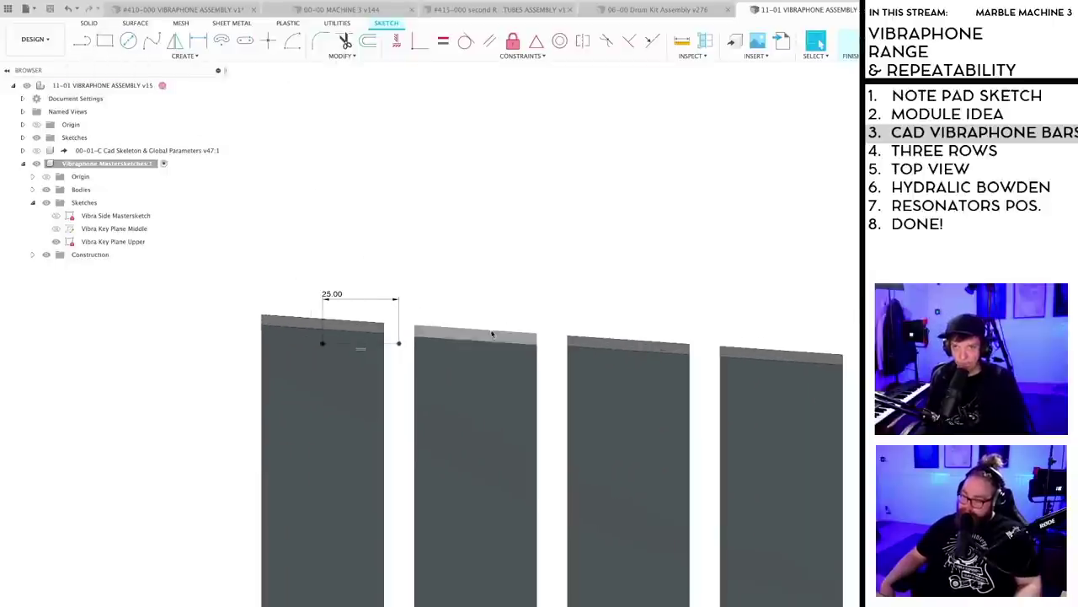
scroll(447, 266, down, 4)
middle_drag(447, 261, 405, 291)
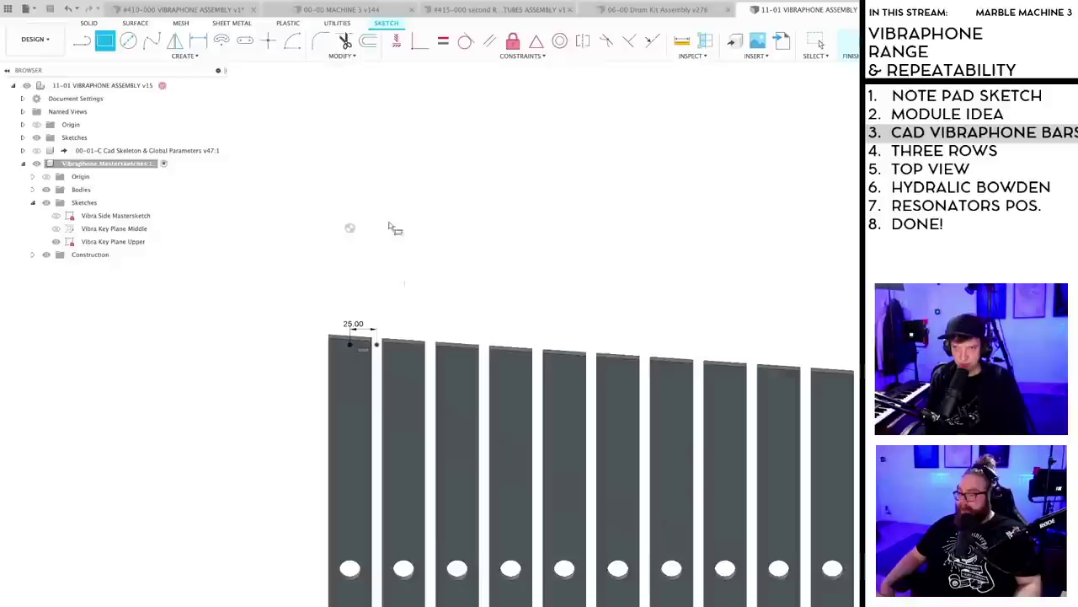
click(354, 185)
click(401, 456)
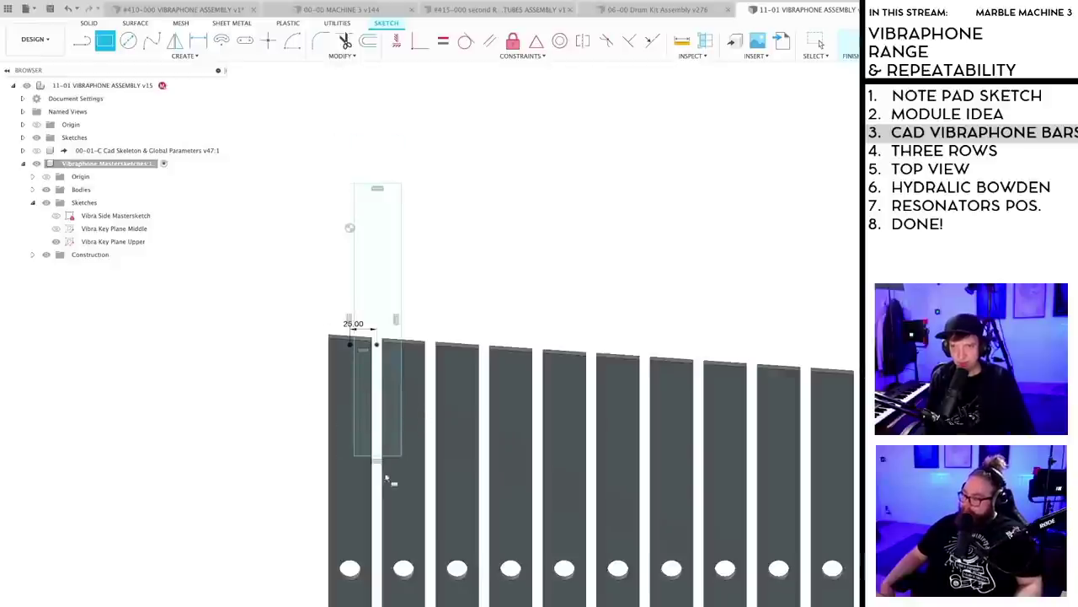
- Draw a diagonal line across the rectangle, joining its lower corner nearest the second bar to the opposite upper corner
scroll(398, 469, up, 4)
key(l)
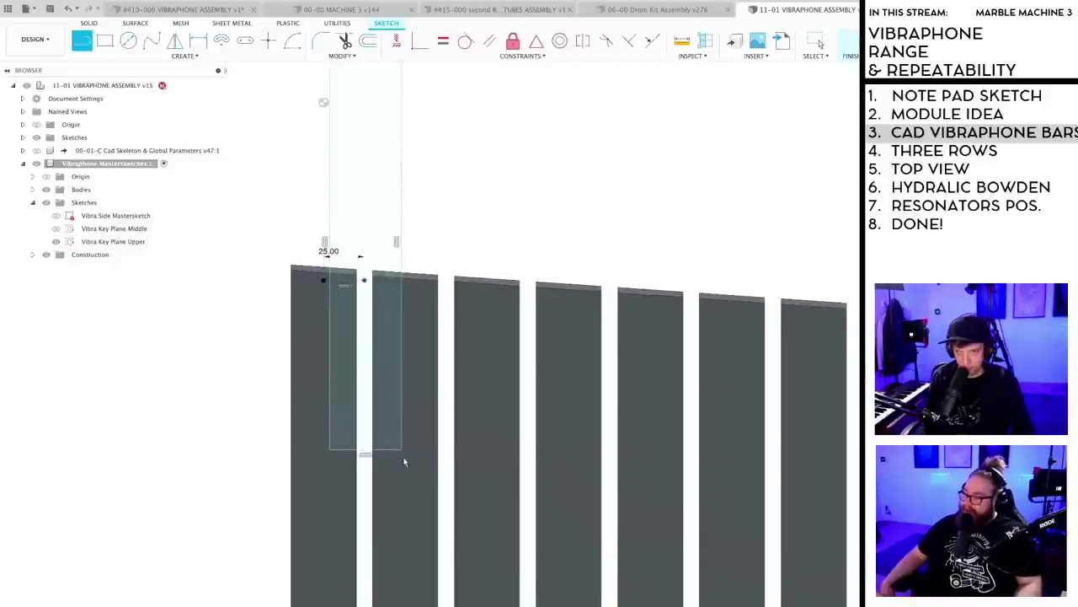
click(401, 454)
scroll(363, 329, down, 4)
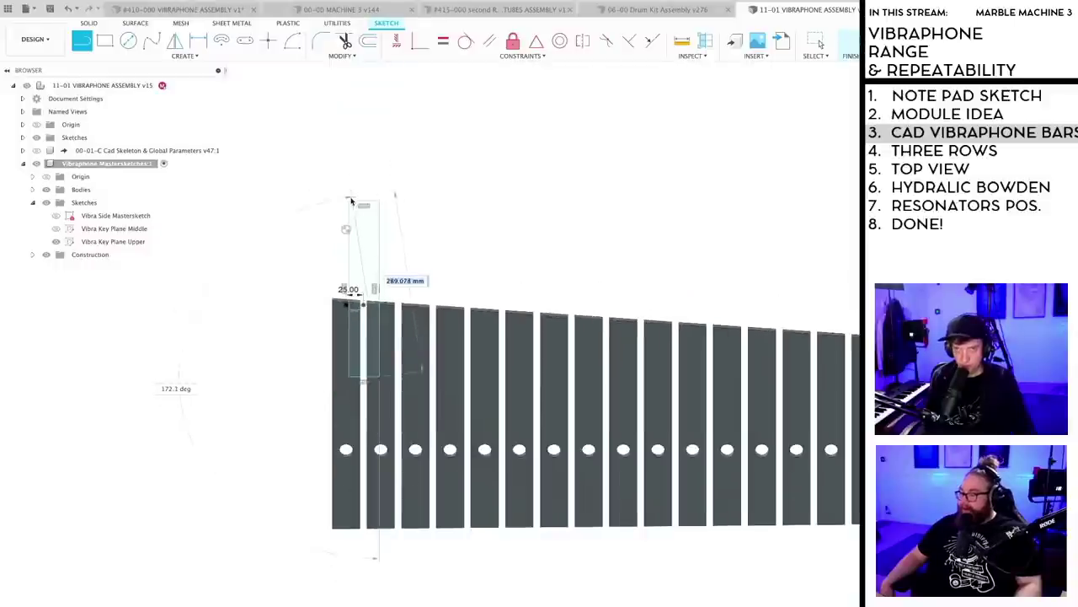
click(350, 204)
key(Escape)
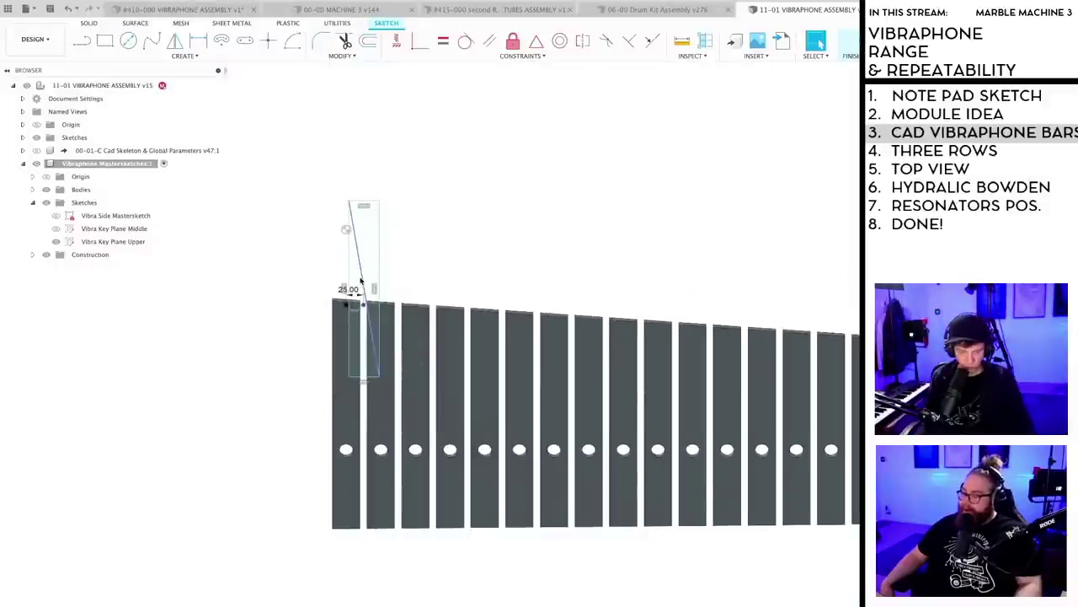
- Place a sketch point at the midpoint of the rectangle's diagonal line
scroll(390, 272, up, 4)
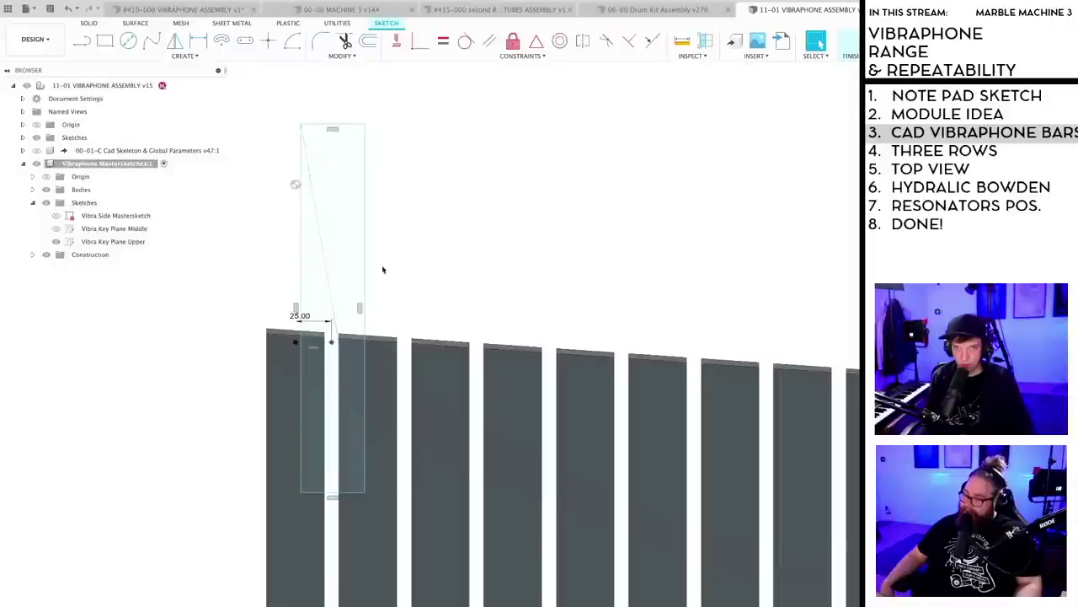
click(268, 40)
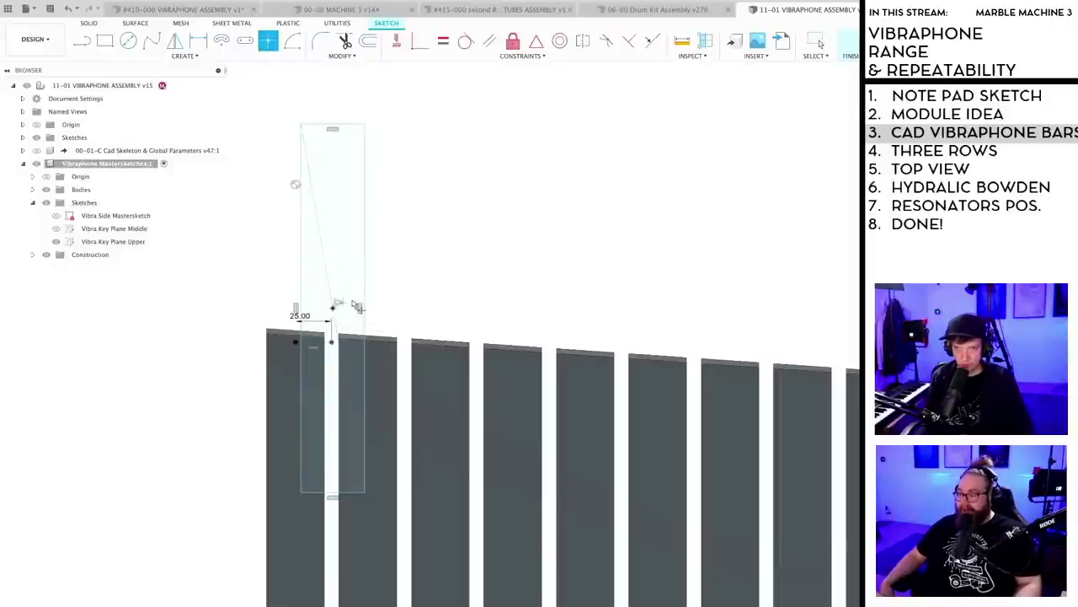
key(Escape)
scroll(341, 366, up, 4)
scroll(344, 291, down, 4)
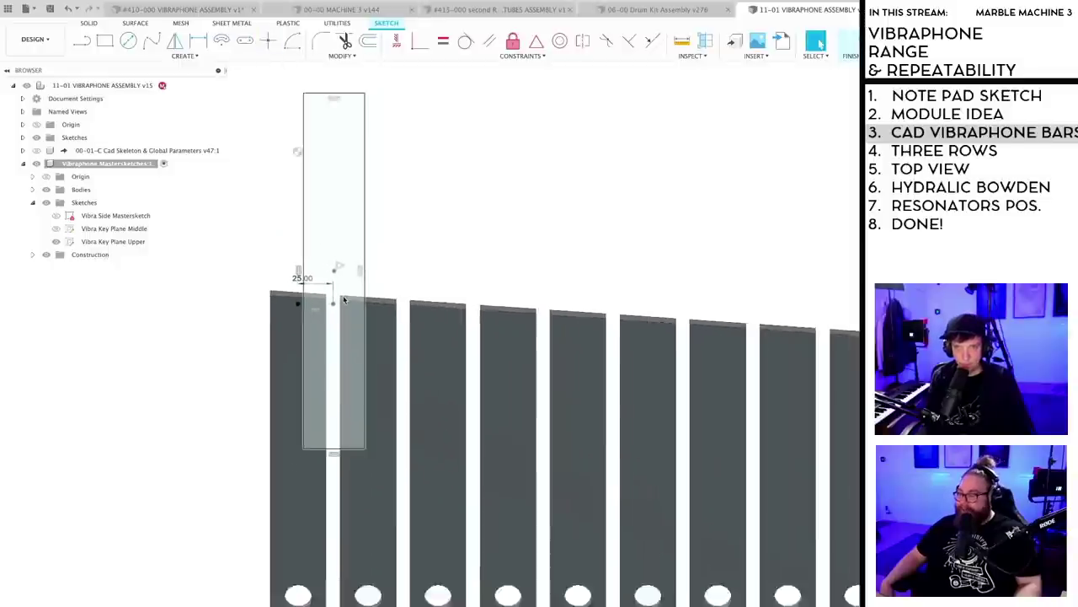
scroll(344, 299, down, 2)
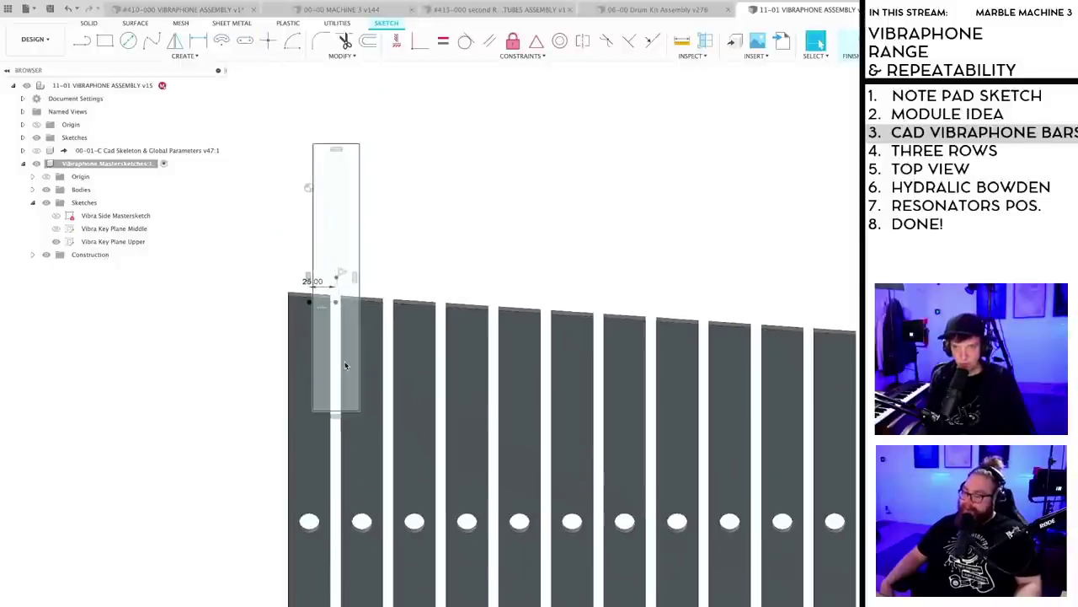
scroll(342, 362, up, 1)
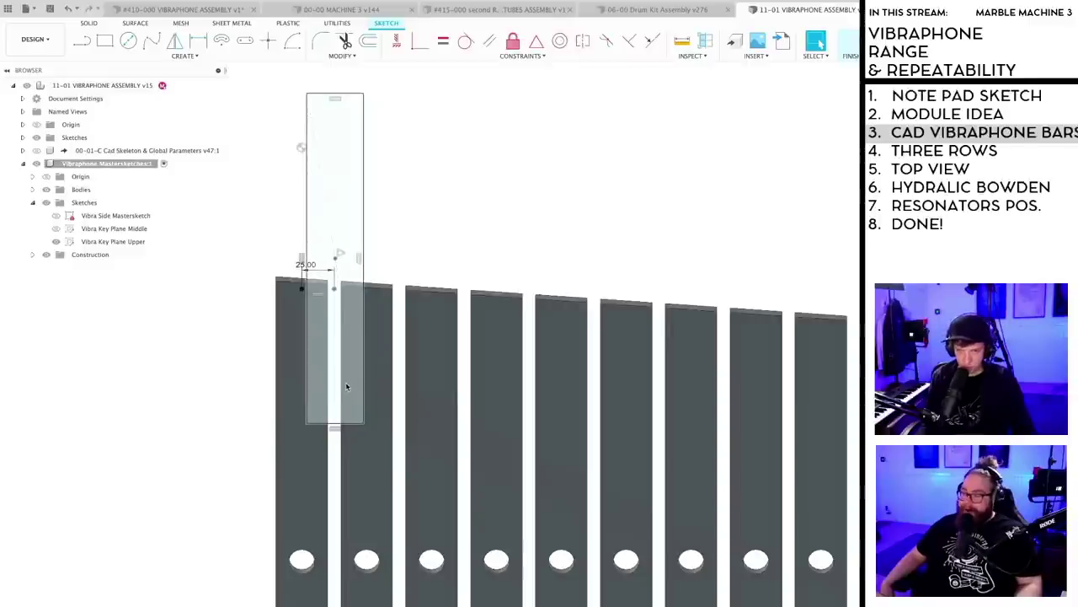
- Draw a vertical line about 61 mm long upward from the midpoint of the rectangle's lower edge
key(l)
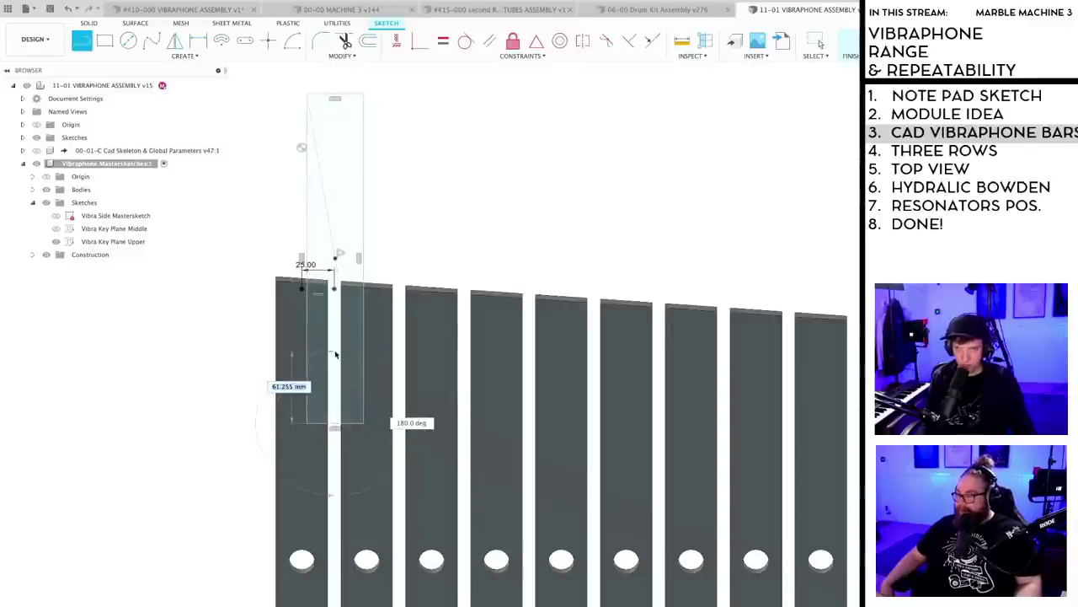
key(Escape)
scroll(334, 366, up, 2)
scroll(334, 366, up, 2)
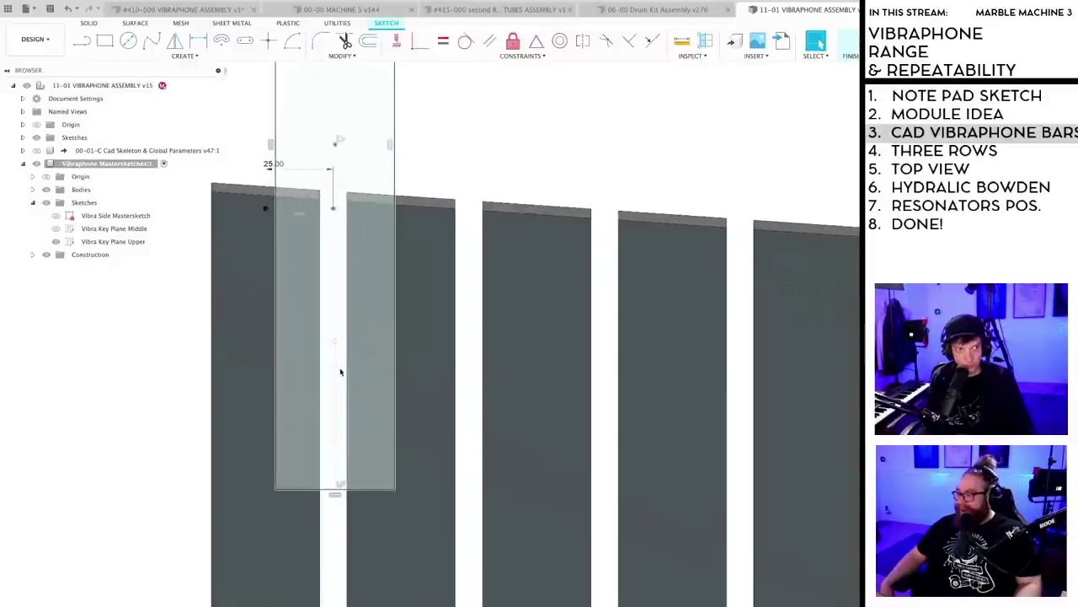
- Draw a 12 mm diameter circle centred on the upper end of the vertical line
key(c)
click(335, 345)
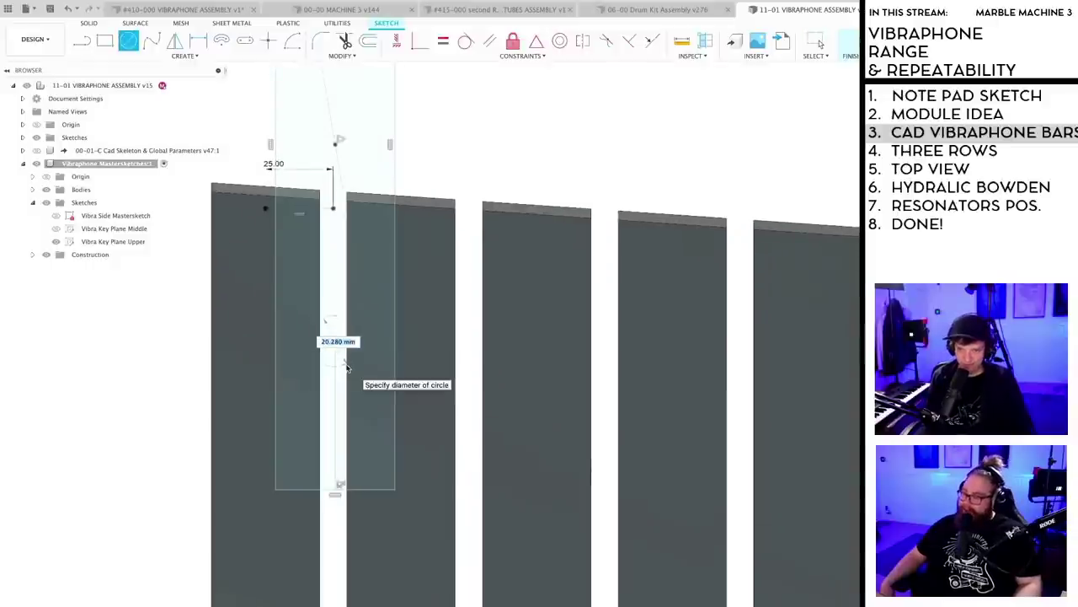
scroll(344, 364, down, 2)
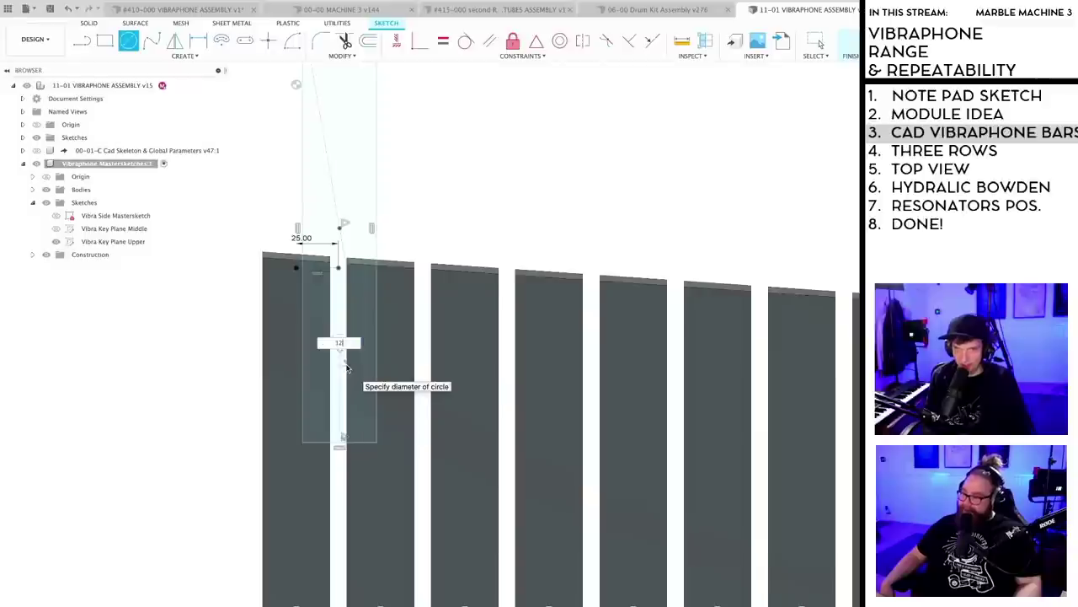
text(12)
key(Return)
key(Escape)
scroll(358, 382, down, 3)
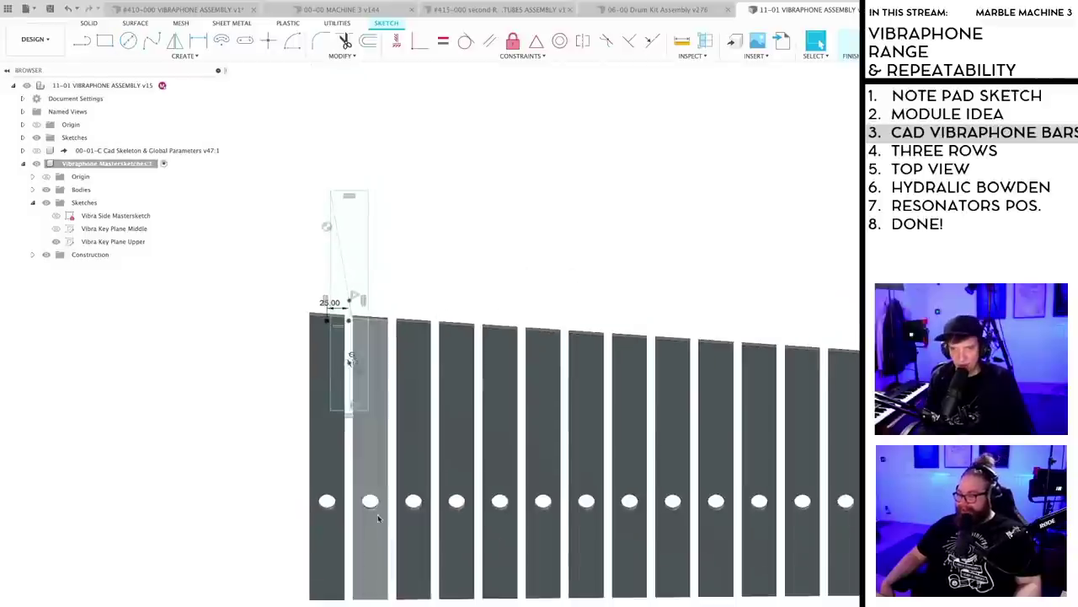
- Set the diameter of the circle inside the rectangle to 20 mm
scroll(375, 510, up, 2)
scroll(375, 510, down, 3)
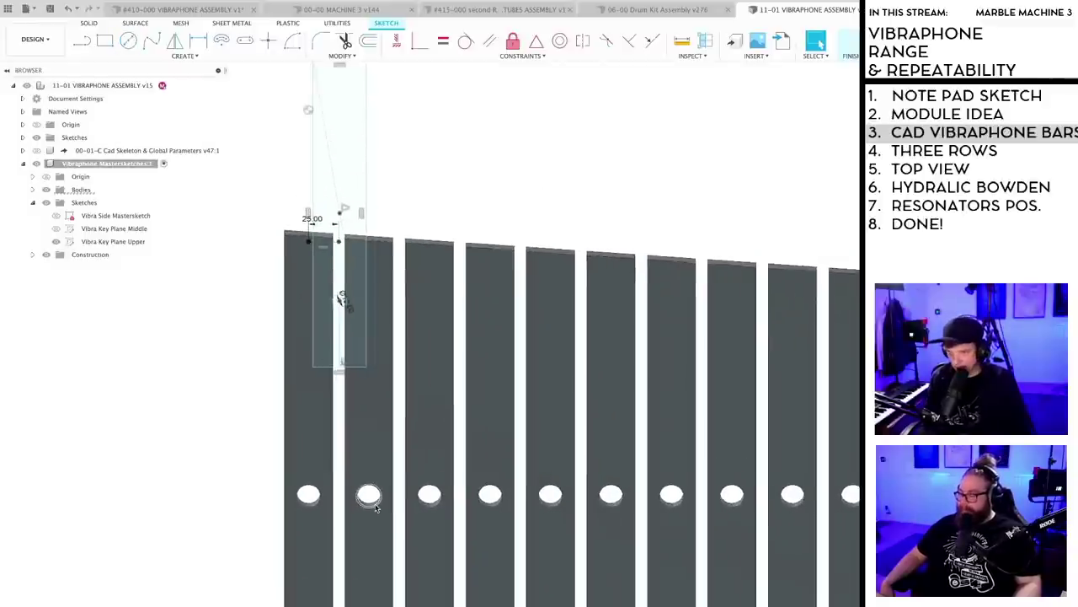
scroll(326, 294, up, 4)
scroll(352, 328, down, 3)
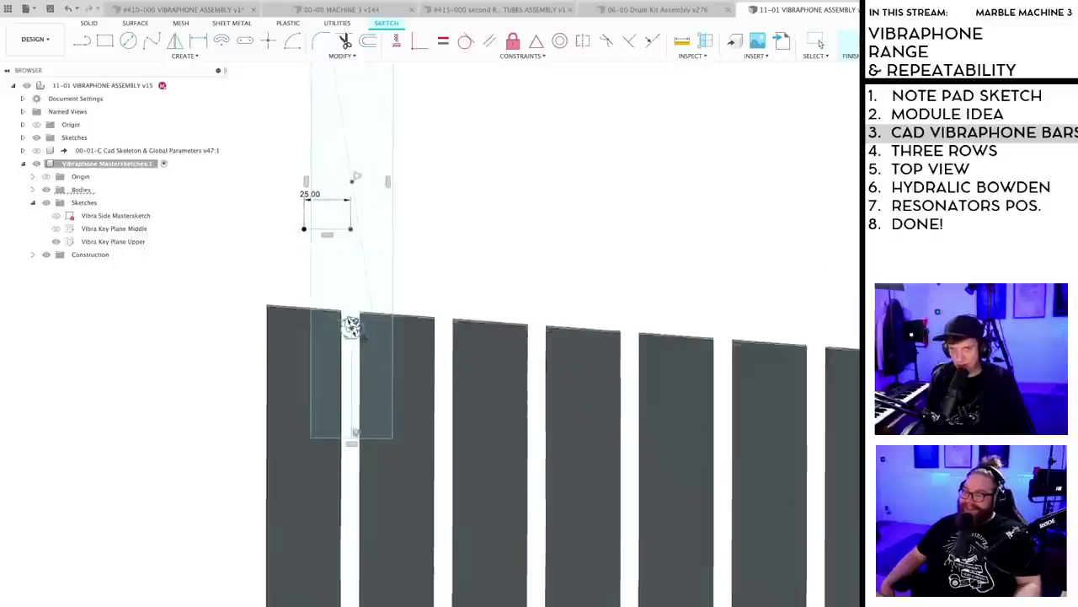
scroll(469, 335, down, 2)
shift+middle_drag(469, 336, 399, 367)
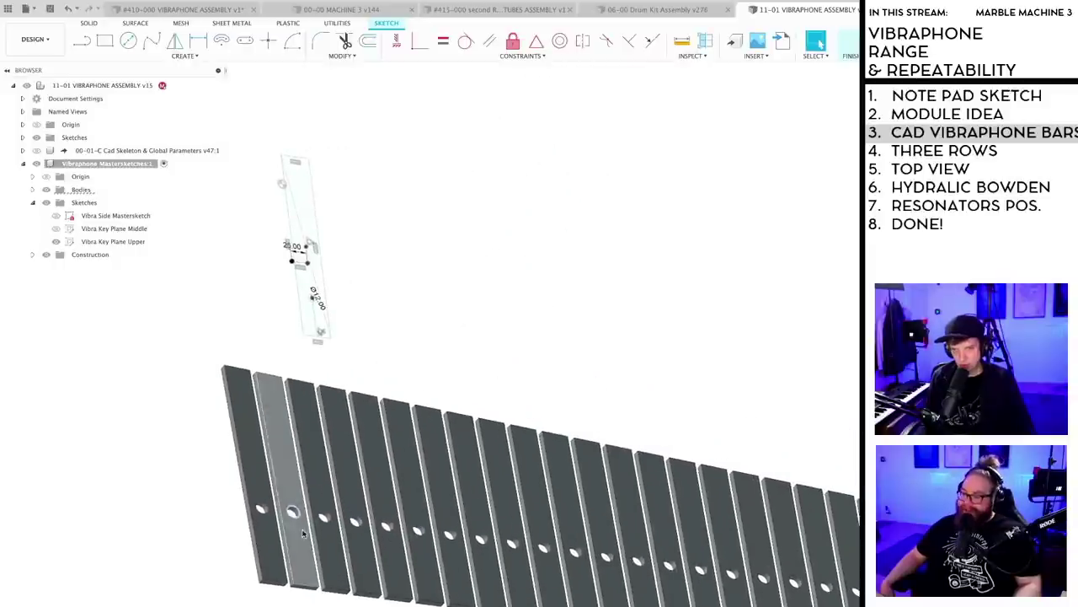
scroll(313, 303, up, 4)
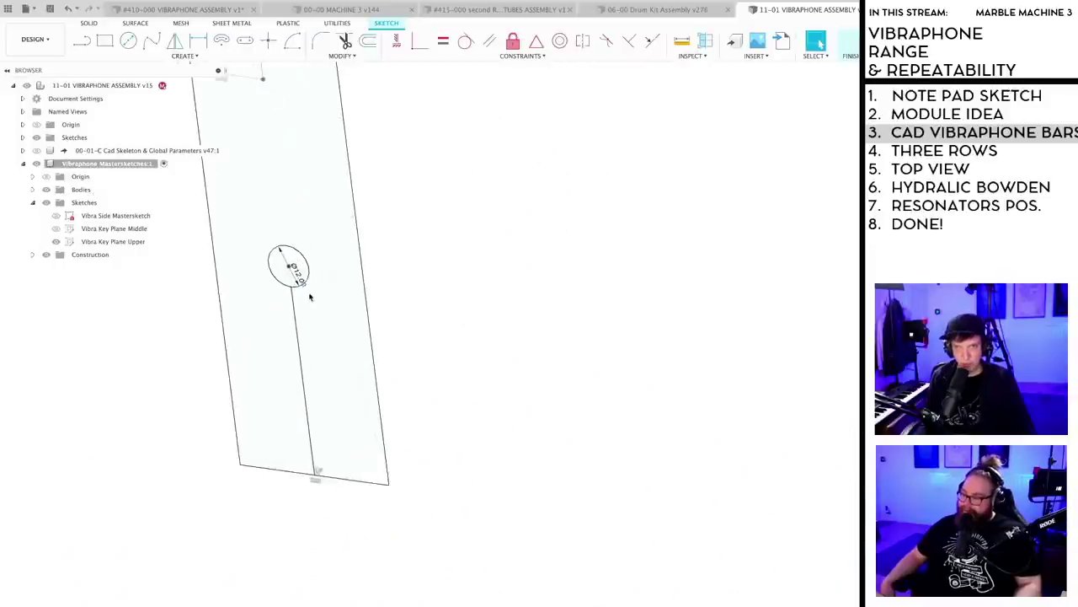
double_click(299, 277)
text(20)
key(Return)
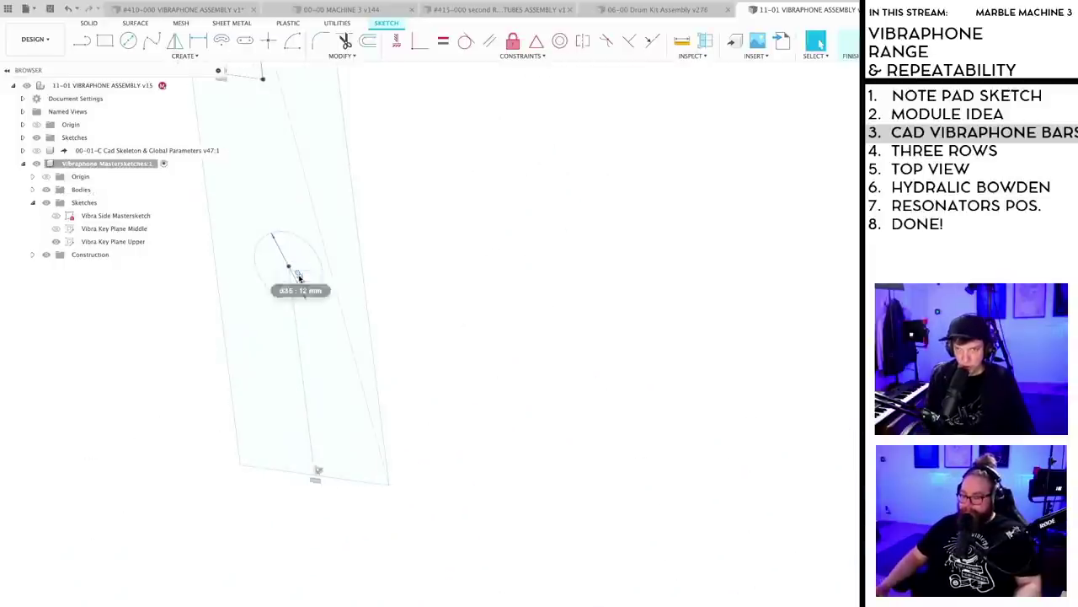
- Save the vibraphone assembly with the rectangle and circle in the upper key plane sketch
scroll(458, 344, down, 5)
mouse_move(457, 349)
shift+middle_down()
mouse_move(462, 396)
mouse_move(464, 346)
shift+middle_up()
scroll(465, 345, down, 3)
scroll(529, 340, down, 2)
shift+middle_drag(530, 339, 505, 337)
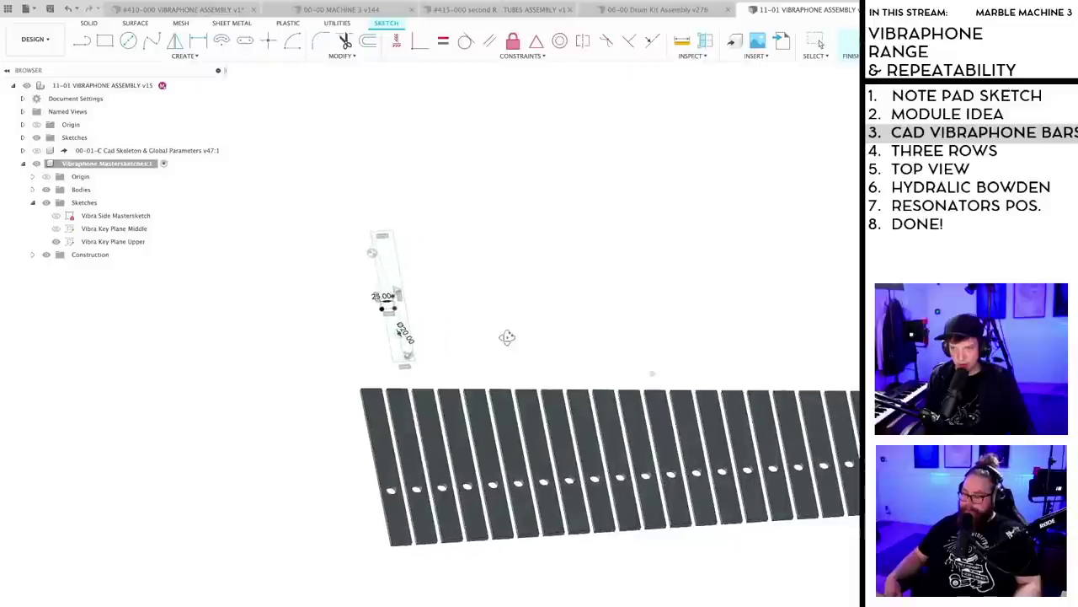
key(ctrl+s)
key(Return)
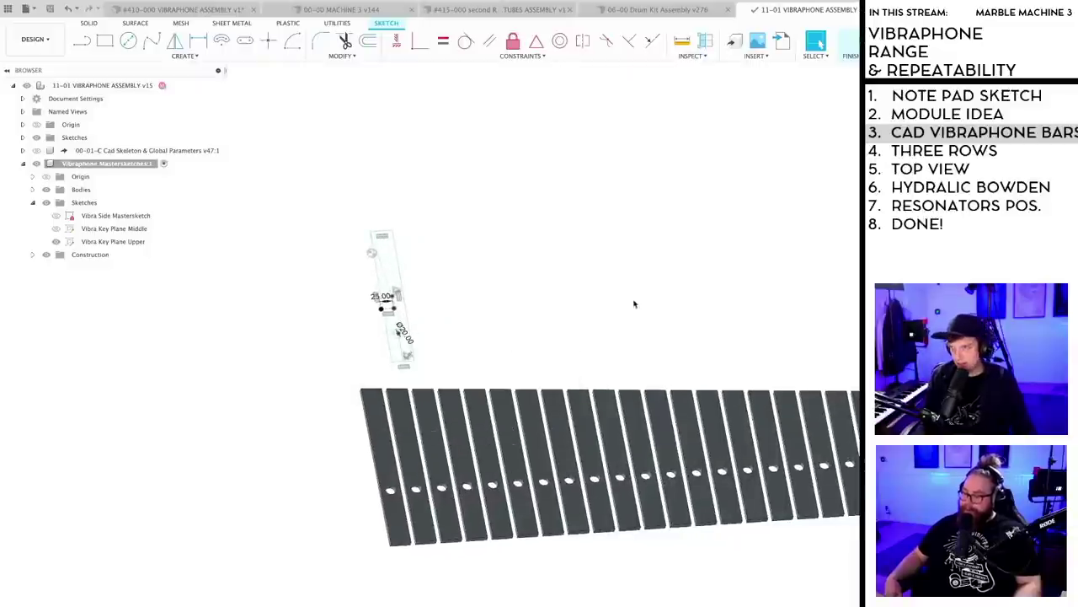
- Examine from several angles how the upper key plane rectangle and its circle sit relative to the existing bar row
mouse_move(635, 301)
shift+middle_down()
mouse_move(428, 309)
mouse_move(489, 315)
mouse_move(457, 311)
mouse_move(449, 321)
shift+middle_up()
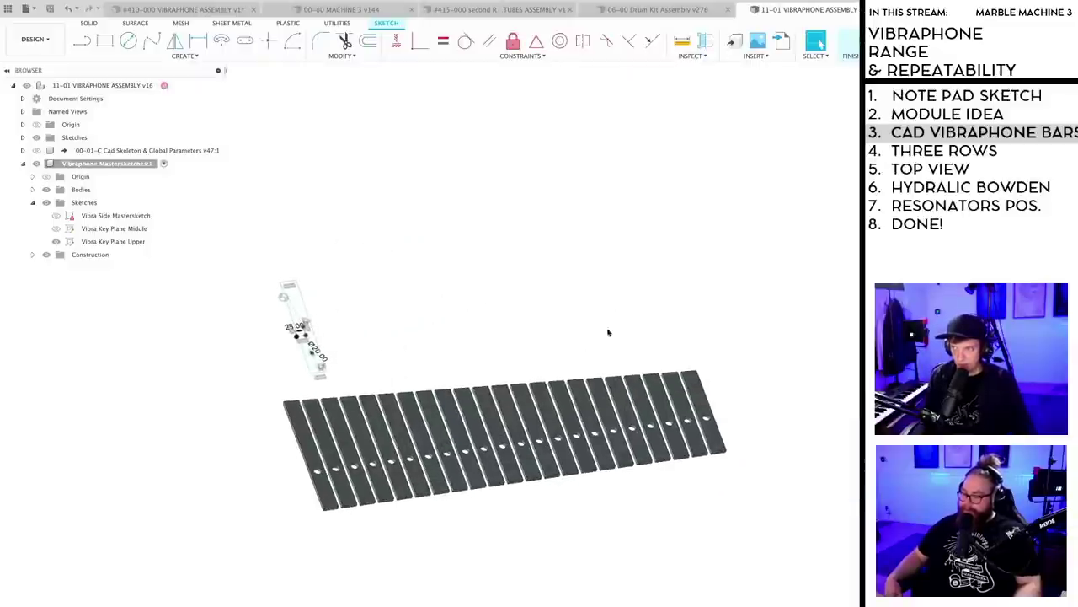
mouse_move(523, 285)
shift+middle_down()
mouse_move(484, 295)
mouse_move(522, 309)
mouse_move(533, 327)
shift+middle_up()
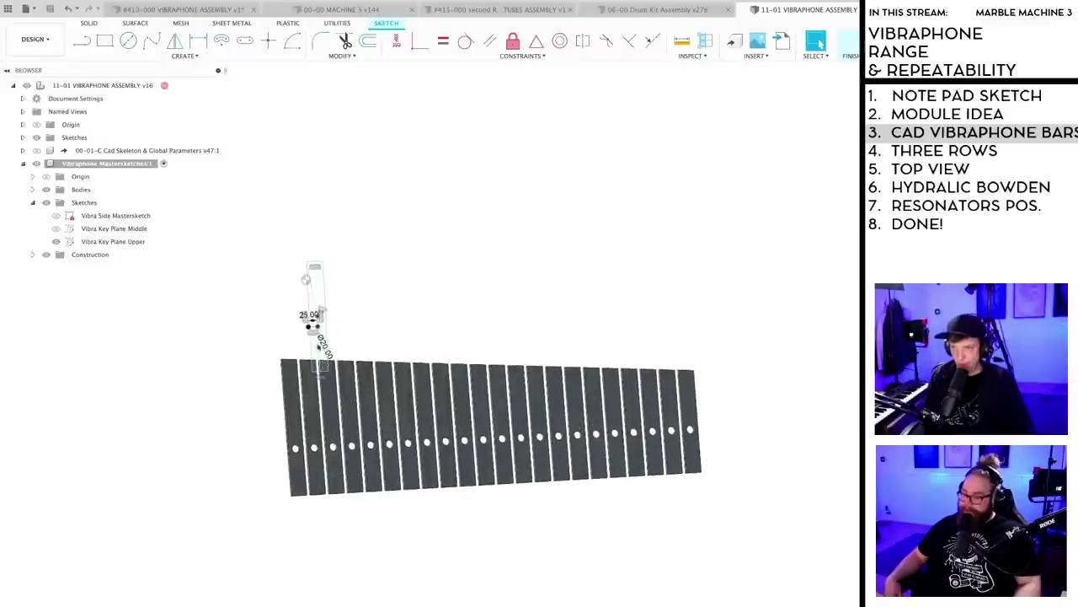
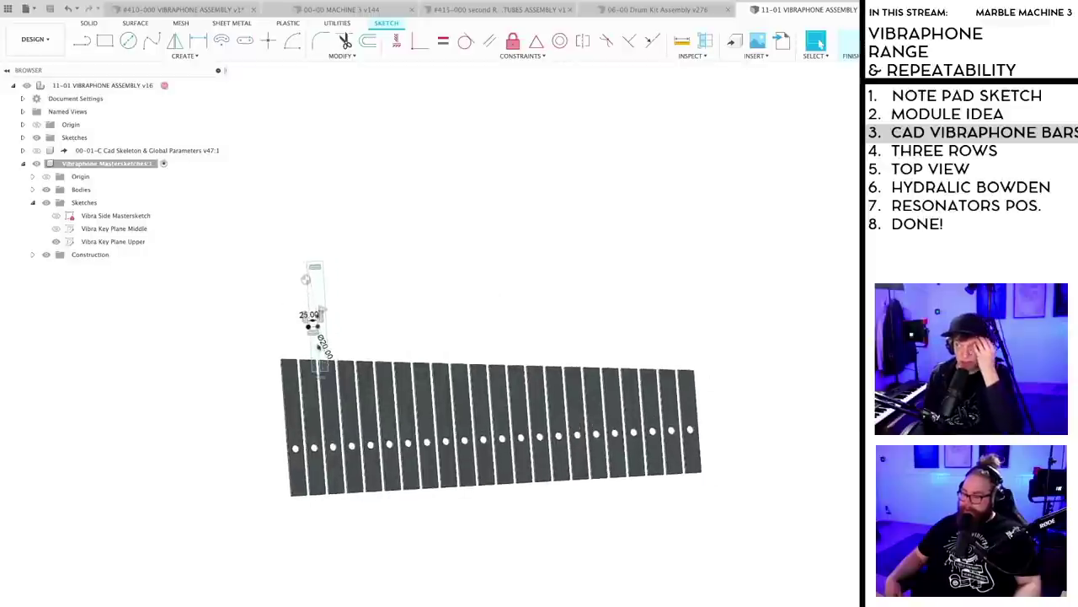
shift+middle_drag(543, 387, 556, 318)
scroll(352, 292, up, 3)
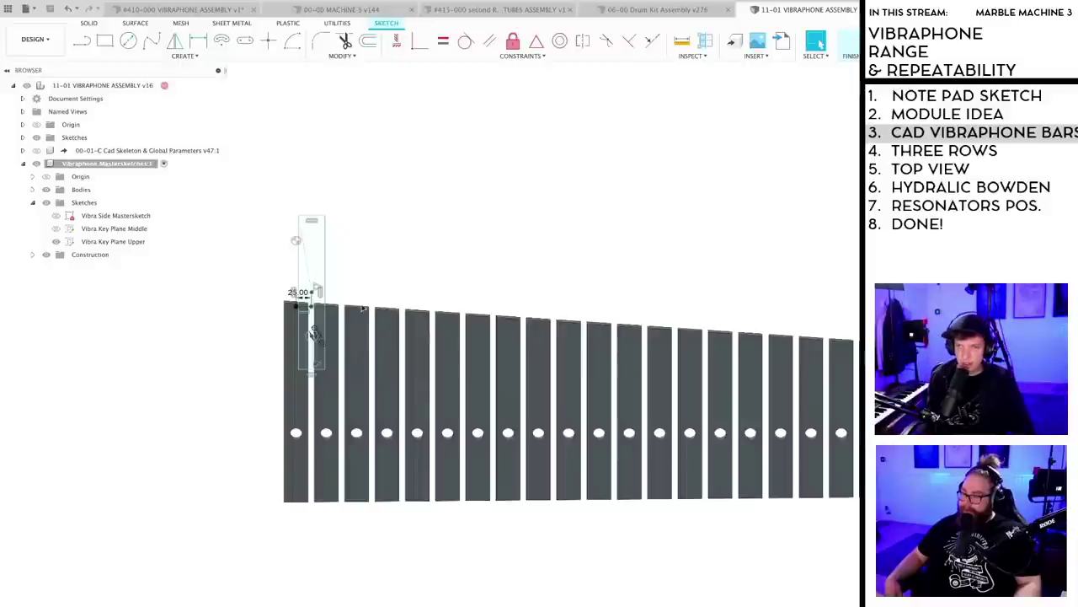
shift+middle_drag(362, 309, 356, 283)
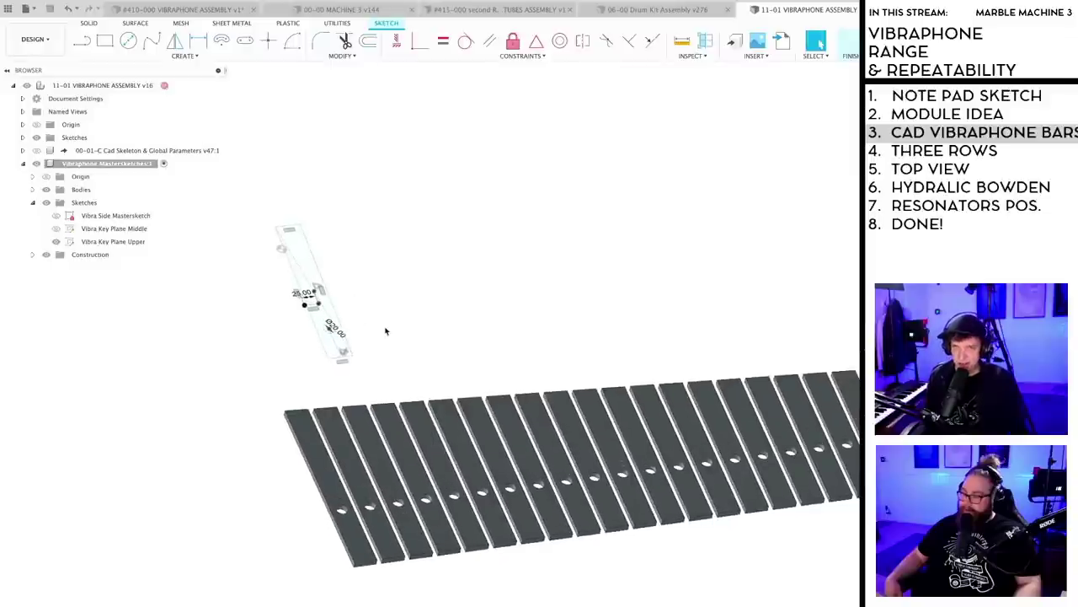
scroll(372, 328, up, 2)
scroll(460, 302, down, 2)
shift+middle_drag(483, 299, 450, 245)
scroll(392, 216, up, 3)
scroll(389, 257, down, 2)
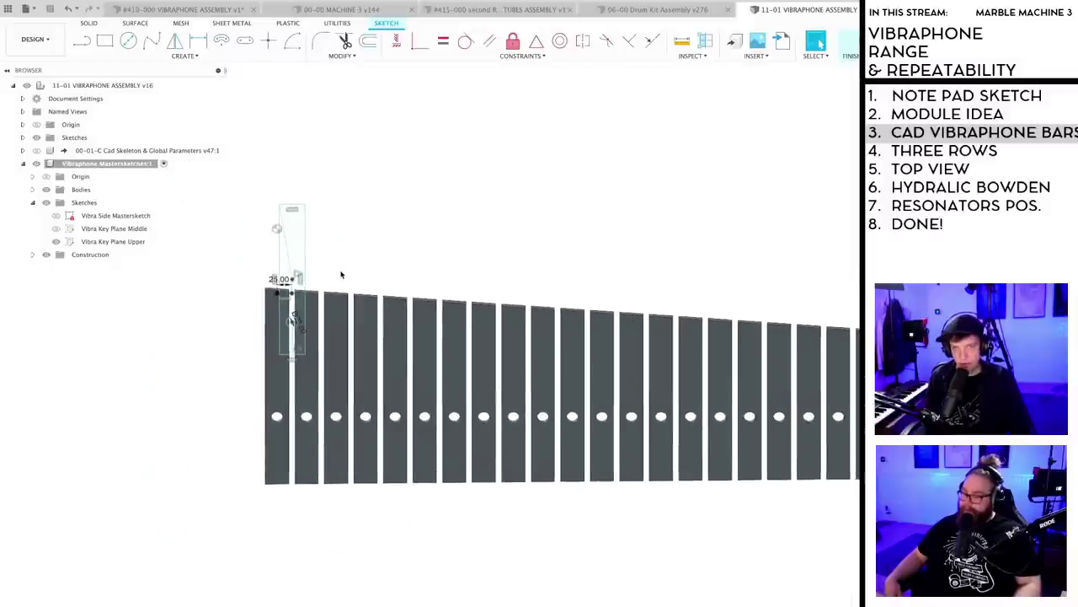
mouse_move(341, 274)
shift+middle_down()
mouse_move(357, 244)
mouse_move(346, 233)
mouse_move(358, 236)
mouse_move(364, 273)
shift+middle_up()
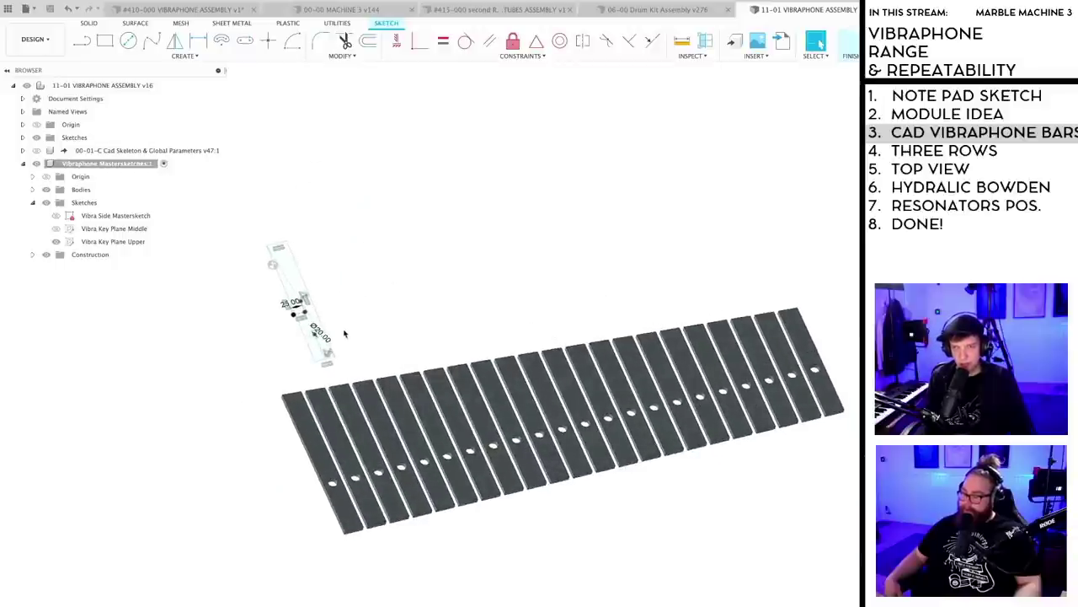
scroll(343, 334, up, 3)
click(308, 278)
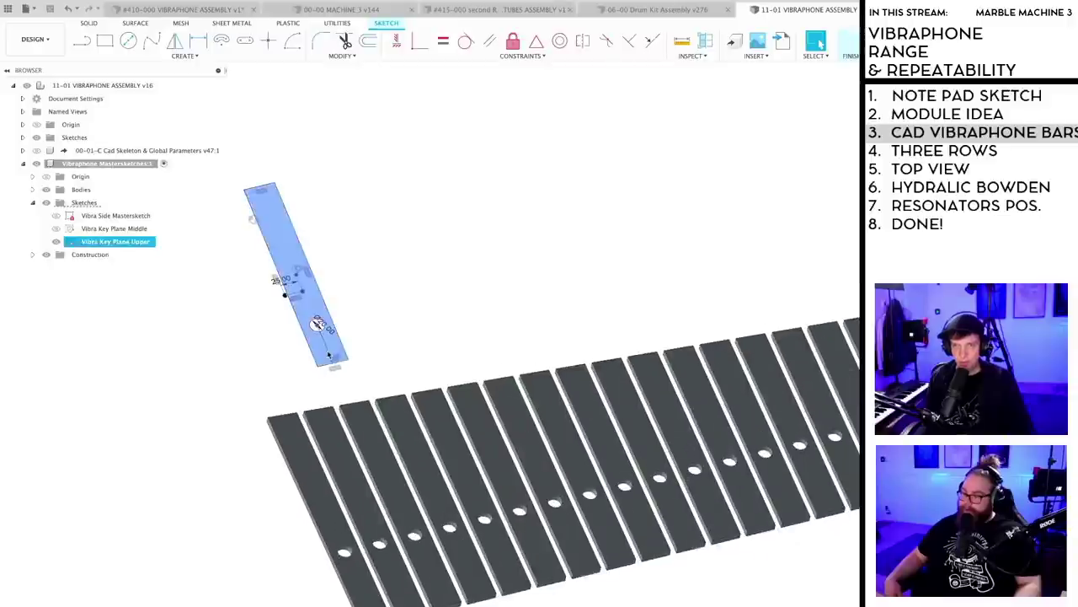
click(407, 348)
shift+middle_drag(406, 347, 402, 345)
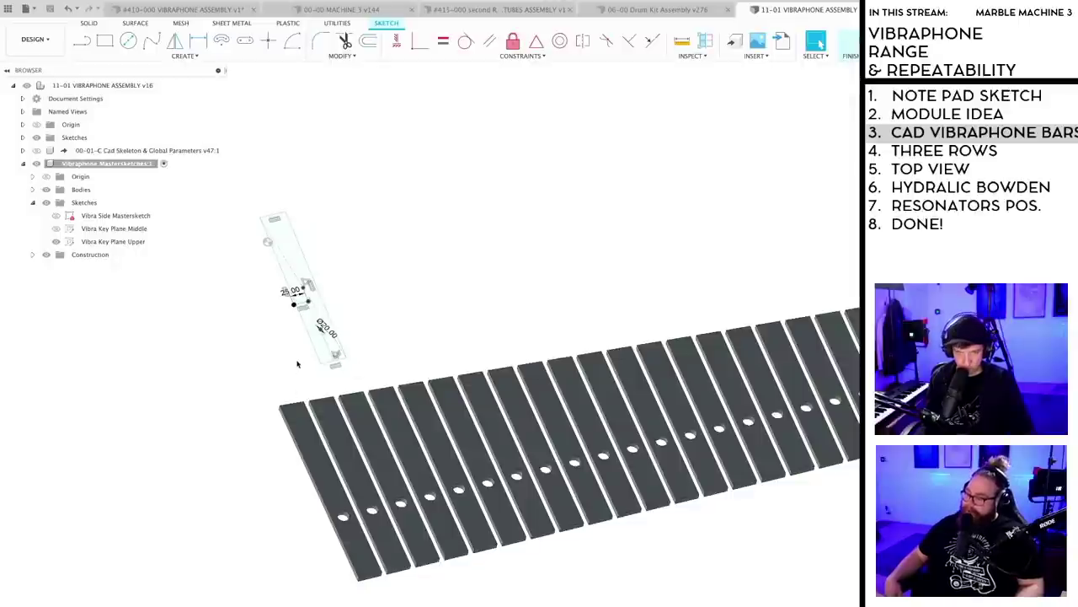
- Dimension the long side of the upper key plane rectangle as 250 mm
scroll(299, 364, up, 2)
key(d)
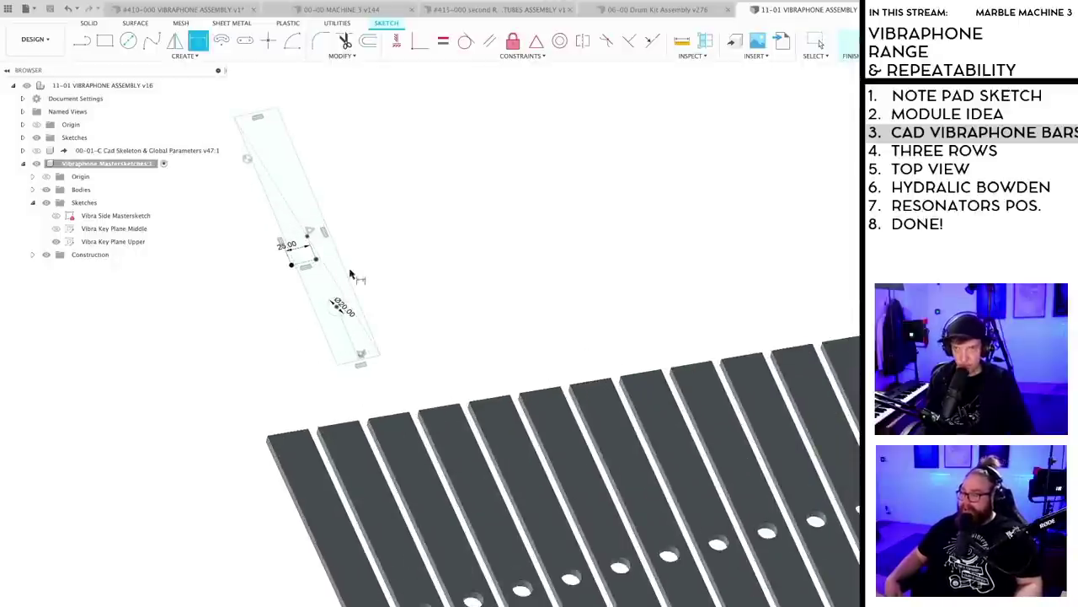
click(341, 261)
click(360, 251)
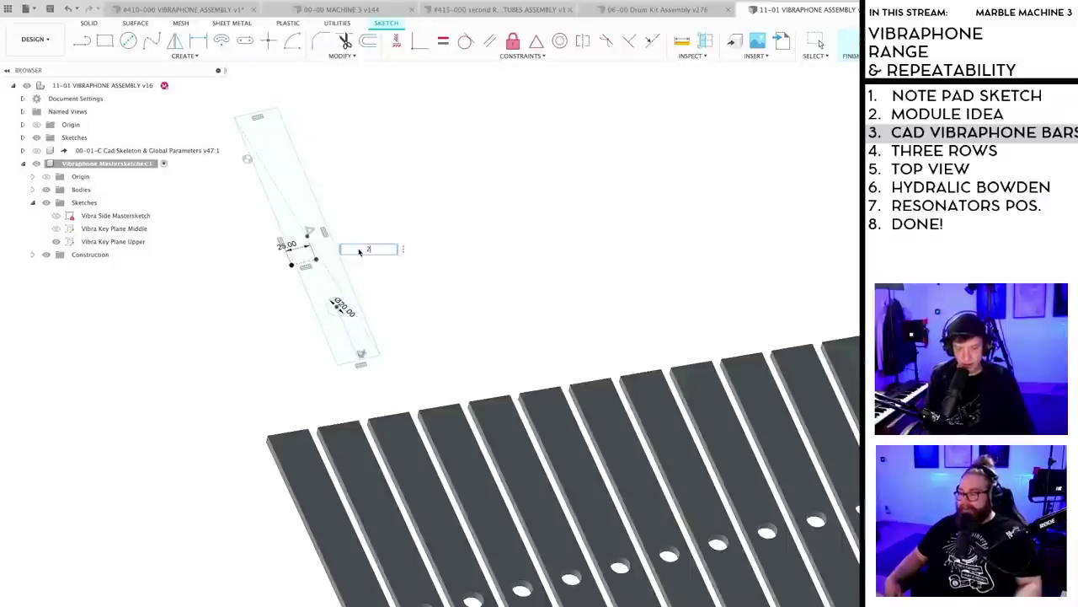
key(Return)
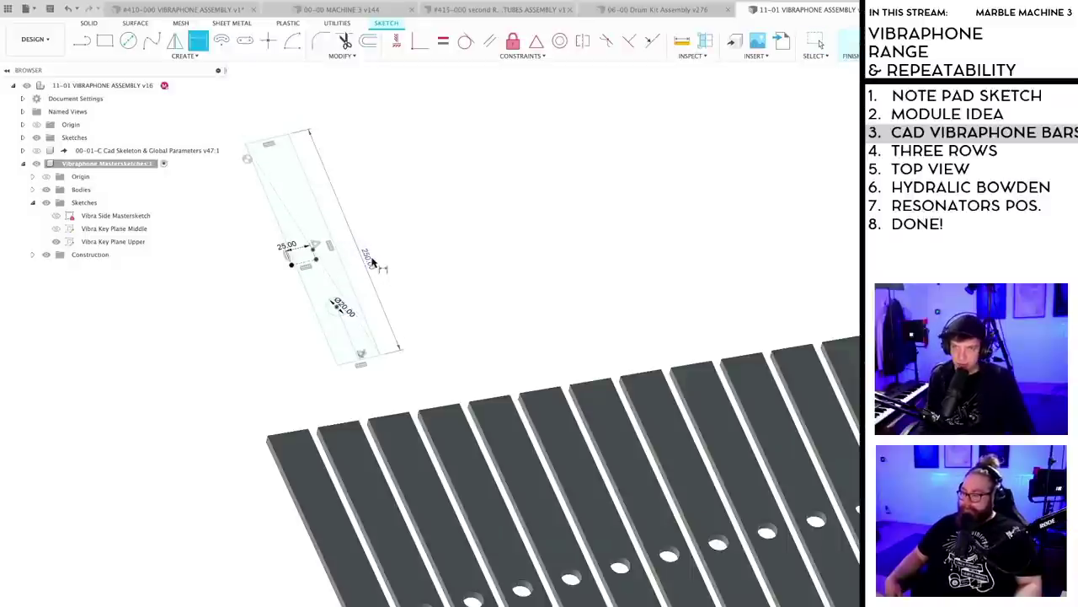
- Set the long side of the upper key plane rectangle to 350 mm
double_click(372, 262)
text(35)
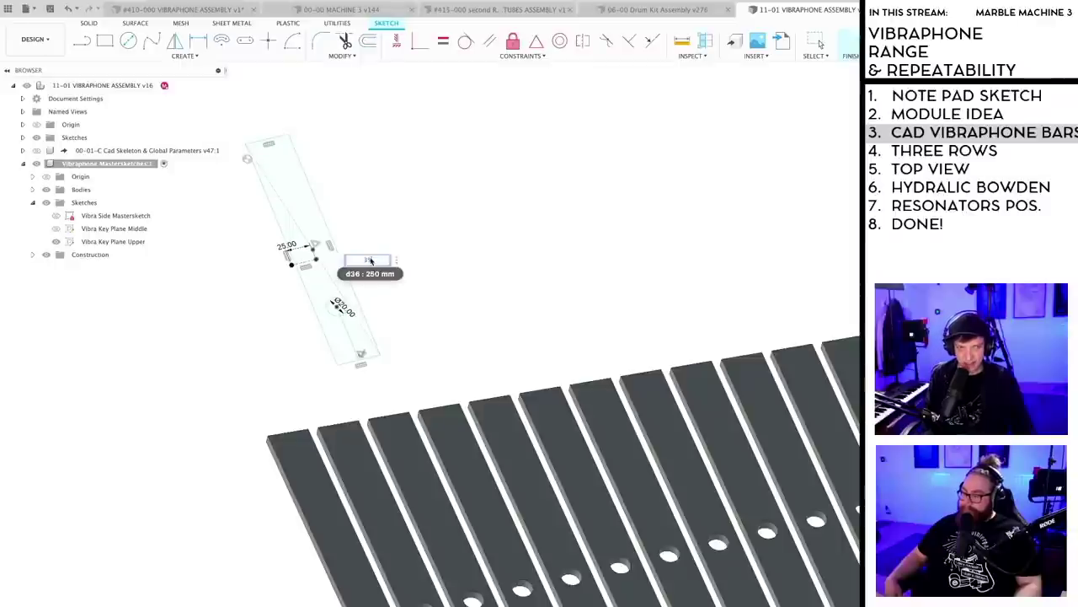
text(0)
key(Return)
scroll(548, 220, down, 3)
scroll(427, 269, up, 2)
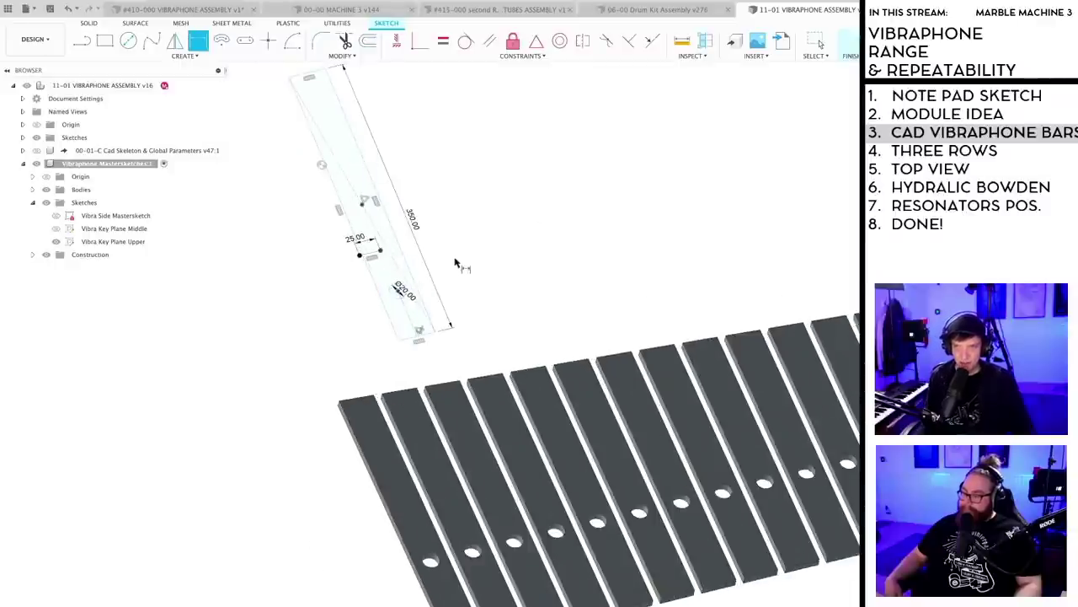
- Dimension the distance from the rectangle's lower edge midpoint to the circle's centre as 120 mm
middle_drag(460, 262, 502, 314)
scroll(448, 381, up, 3)
click(446, 362)
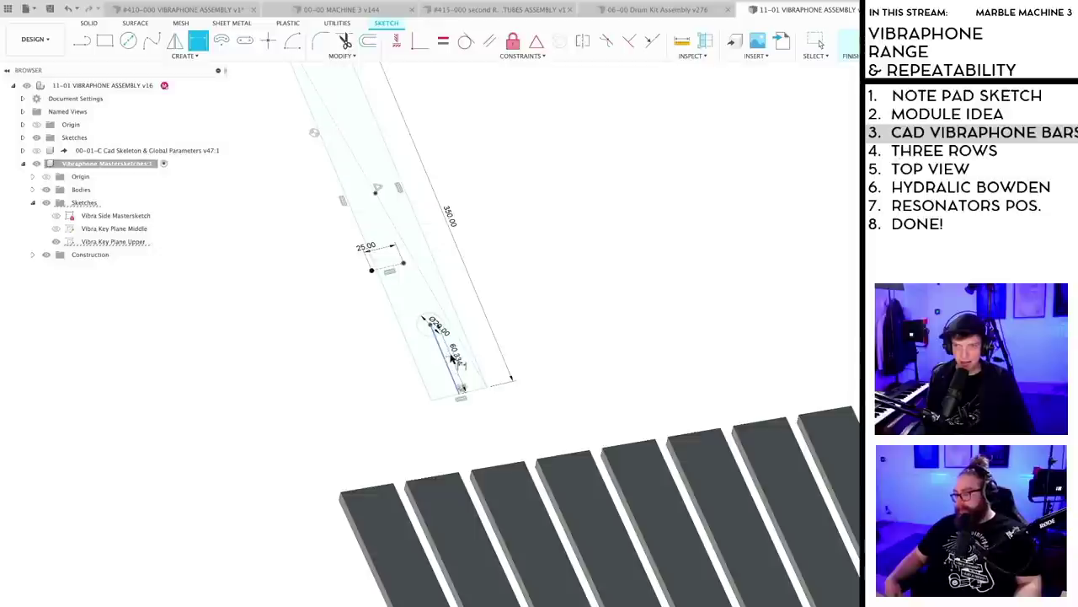
click(450, 354)
text(120)
key(Return)
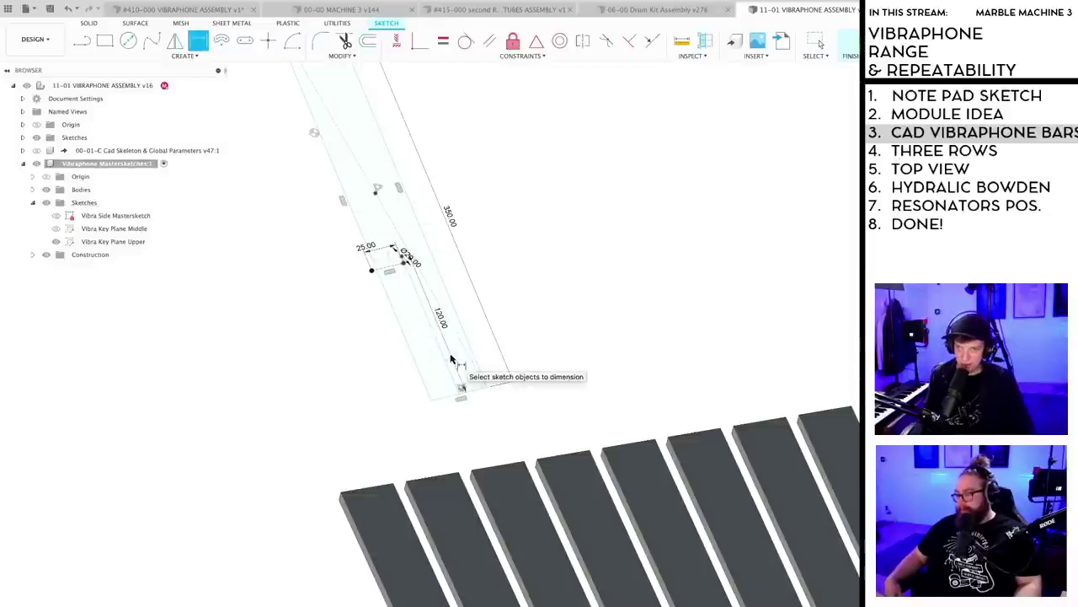
scroll(468, 375, down, 2)
key(Escape)
- Save the vibraphone assembly with the 350 mm bar outline and the 120 mm hole position
drag(471, 380, 486, 411)
scroll(472, 278, up, 5)
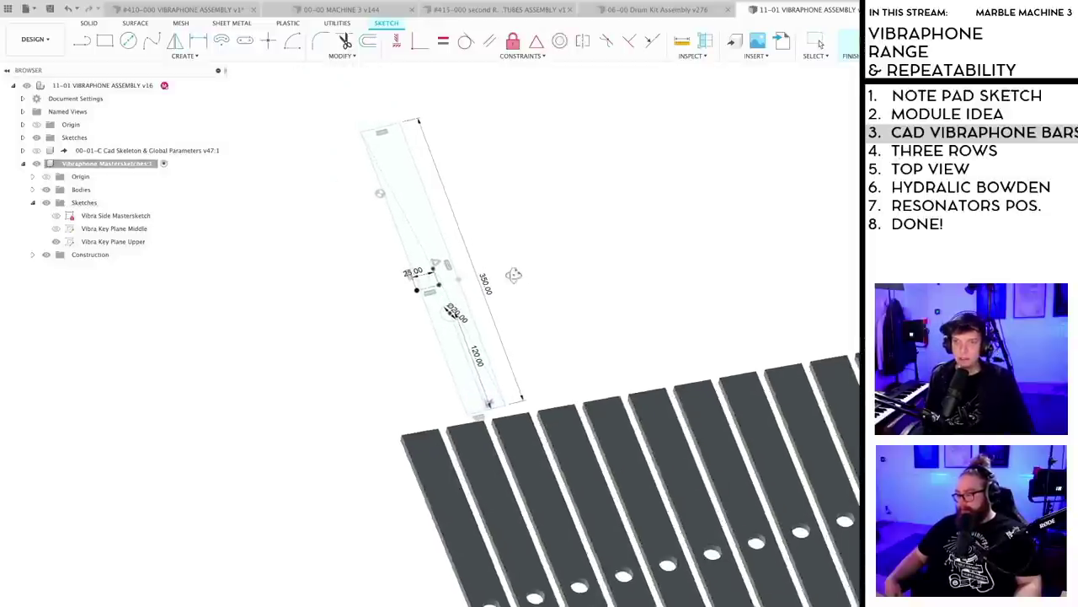
drag(458, 271, 462, 265)
scroll(533, 288, down, 5)
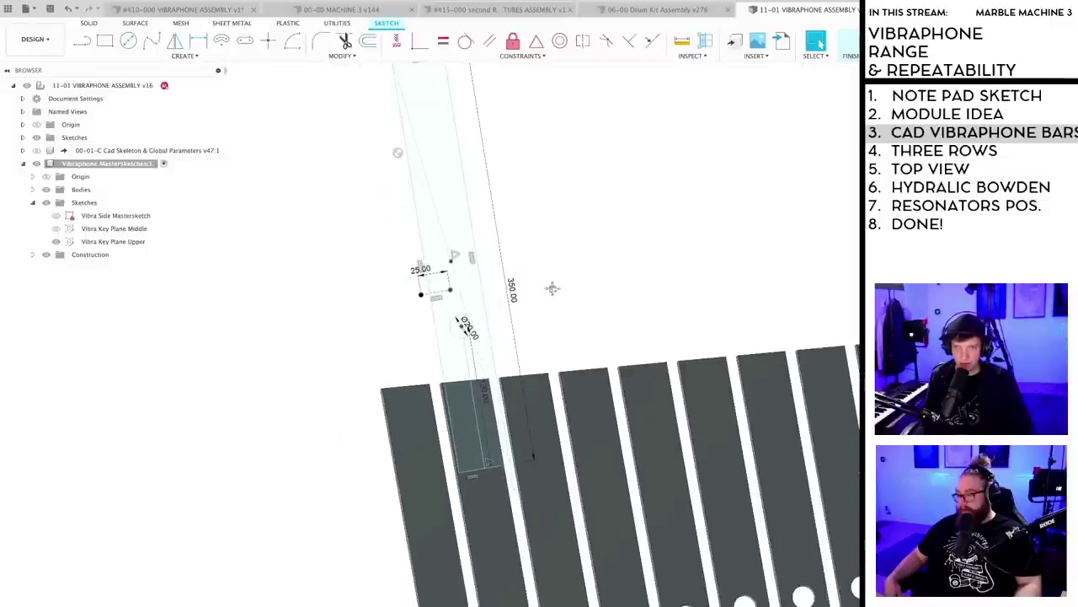
middle_drag(440, 297, 378, 339)
scroll(386, 311, up, 1)
scroll(368, 339, up, 2)
key(super+s)
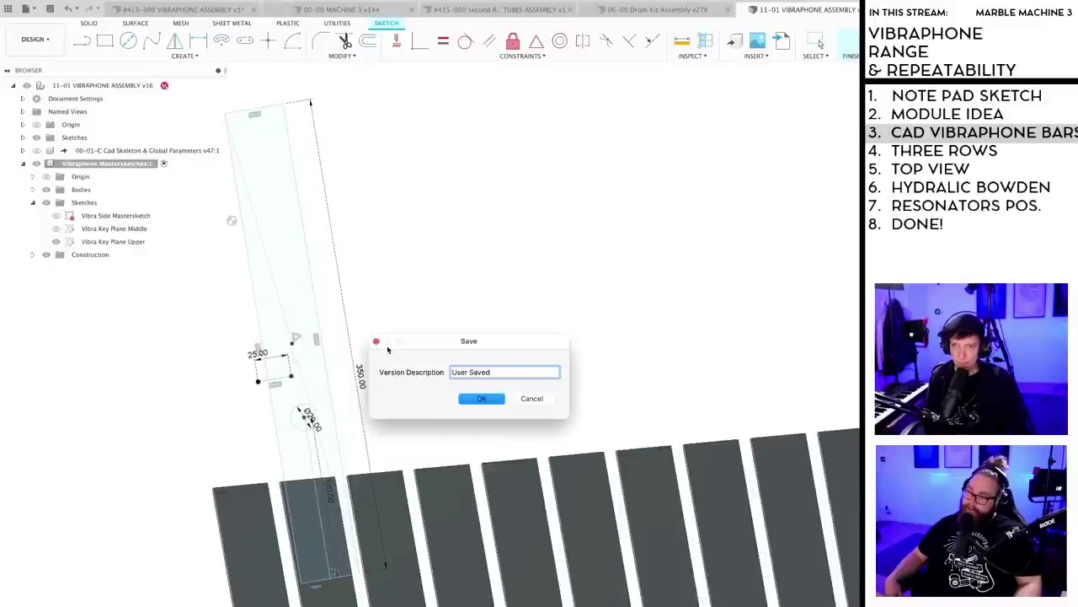
key(Return)
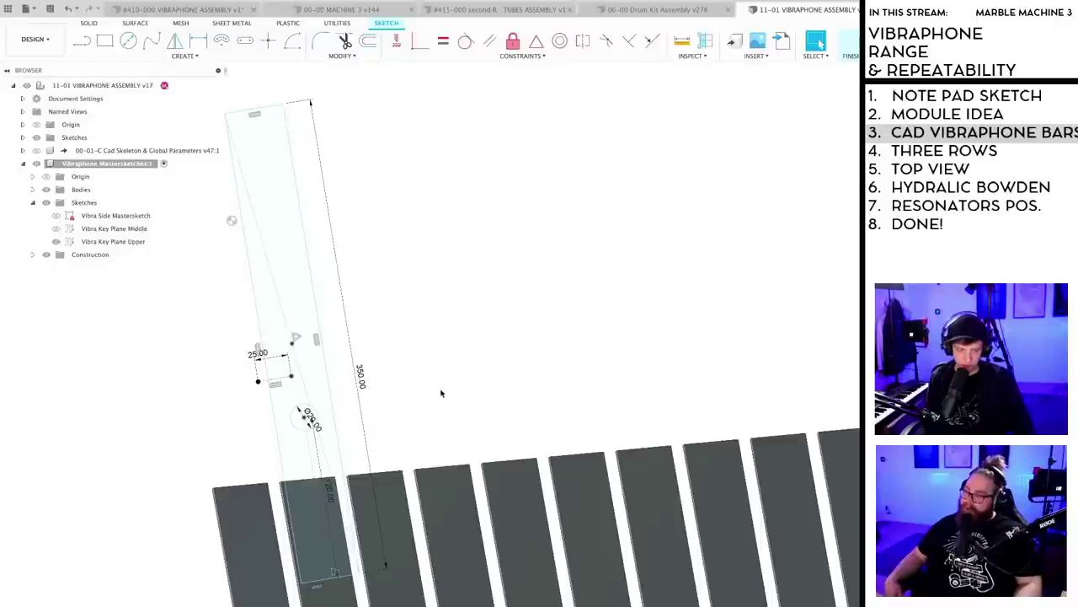
- Dimension the rectangle's short upper edge as 40 mm and save the vibraphone assembly
scroll(441, 392, down, 1)
key(d)
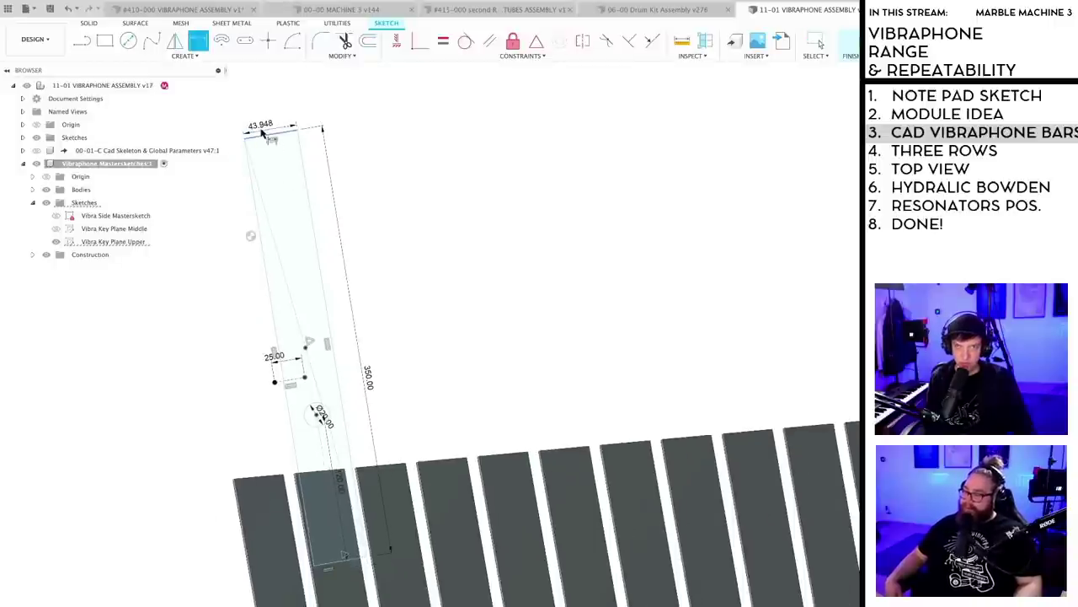
click(261, 131)
key(Return)
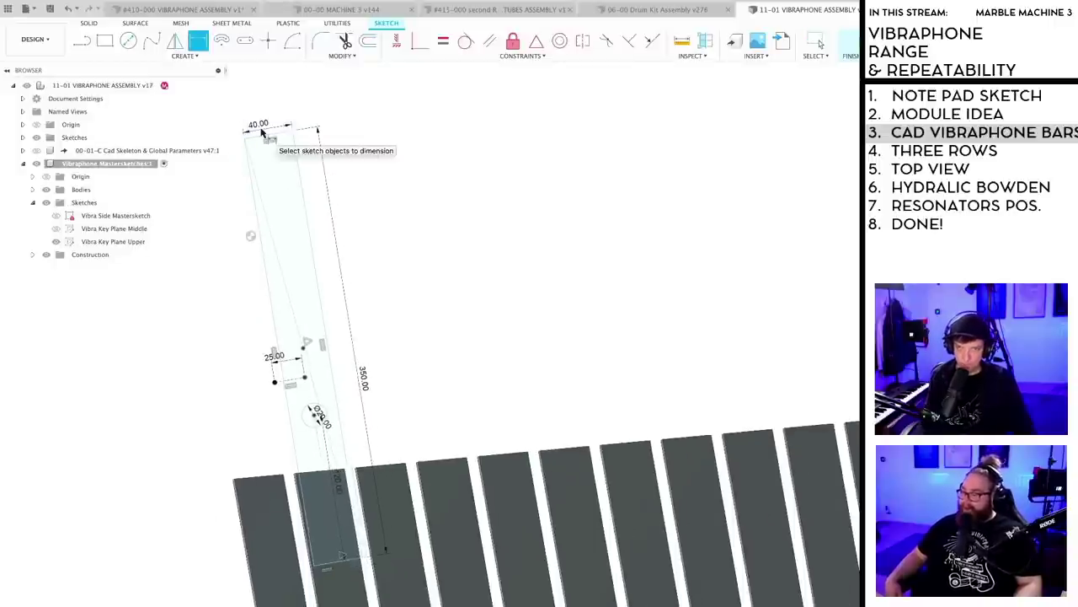
key(super+s)
key(Return)
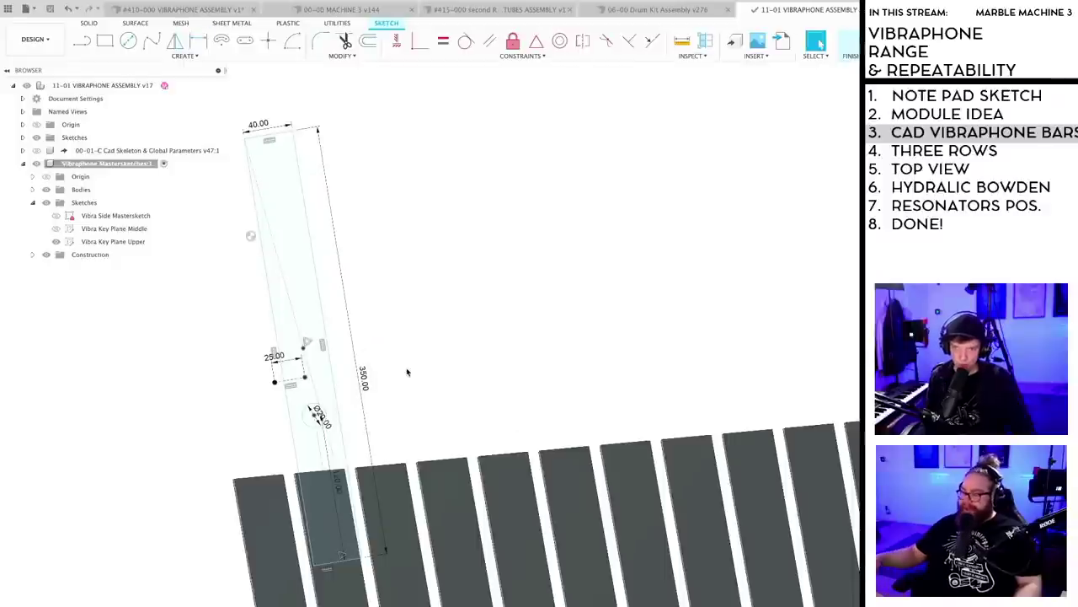
- Move the bar rectangle sideways to test its freedom of movement, and save the vibraphone assembly
scroll(405, 372, up, 2)
scroll(396, 376, down, 2)
shift+middle_drag(395, 373, 405, 345)
drag(333, 346, 363, 340)
click(429, 381)
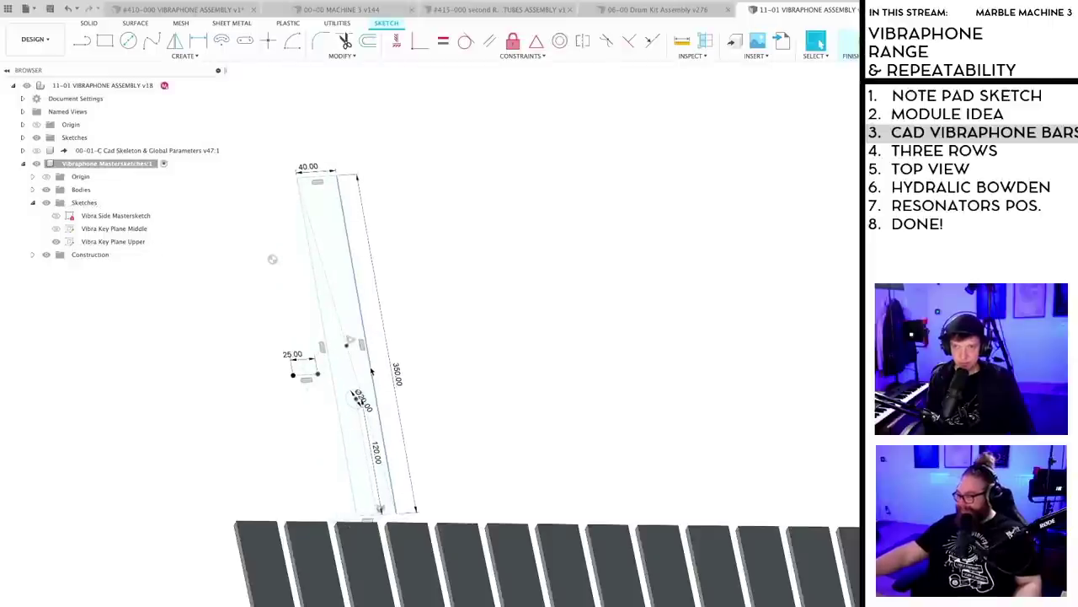
key(super+s)
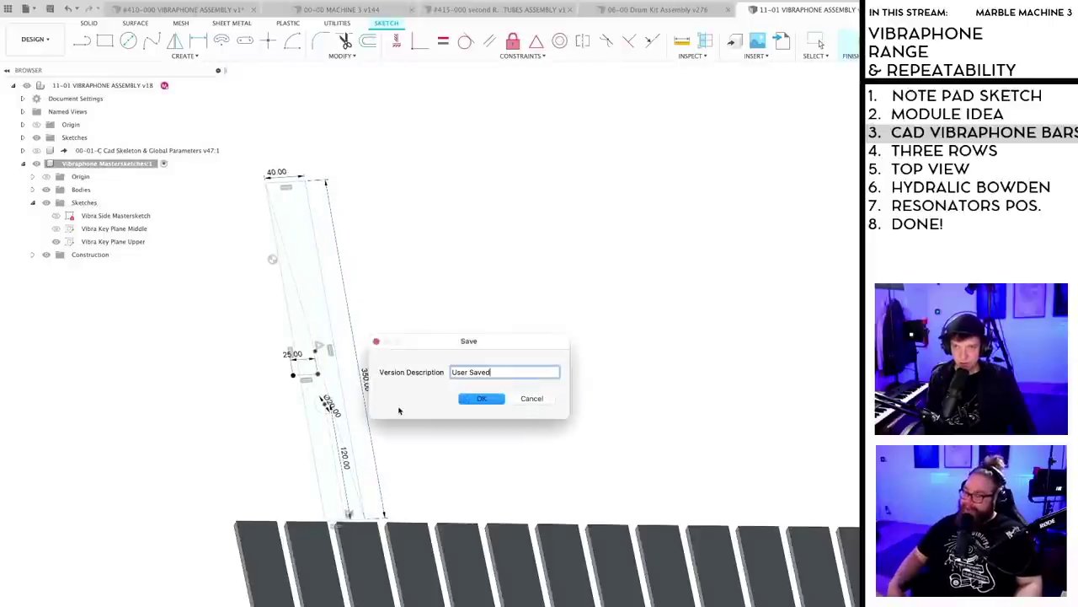
key(Return)
- Examine from several angles how the 40 x 350 mm bar outline sits above the existing bar row
scroll(401, 415, up, 2)
scroll(403, 417, down, 3)
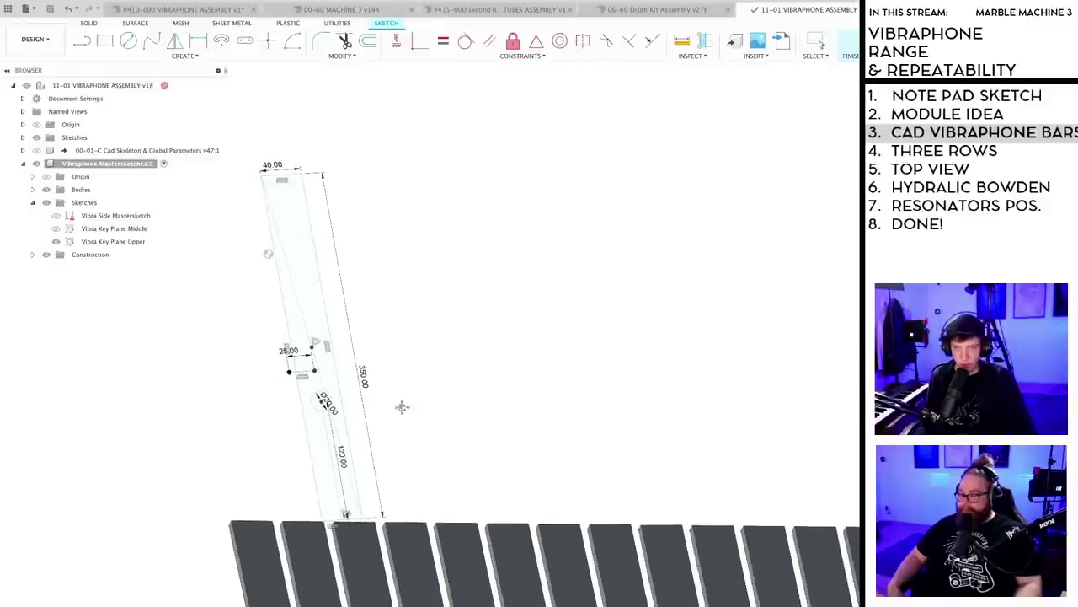
shift+middle_drag(392, 396, 399, 394)
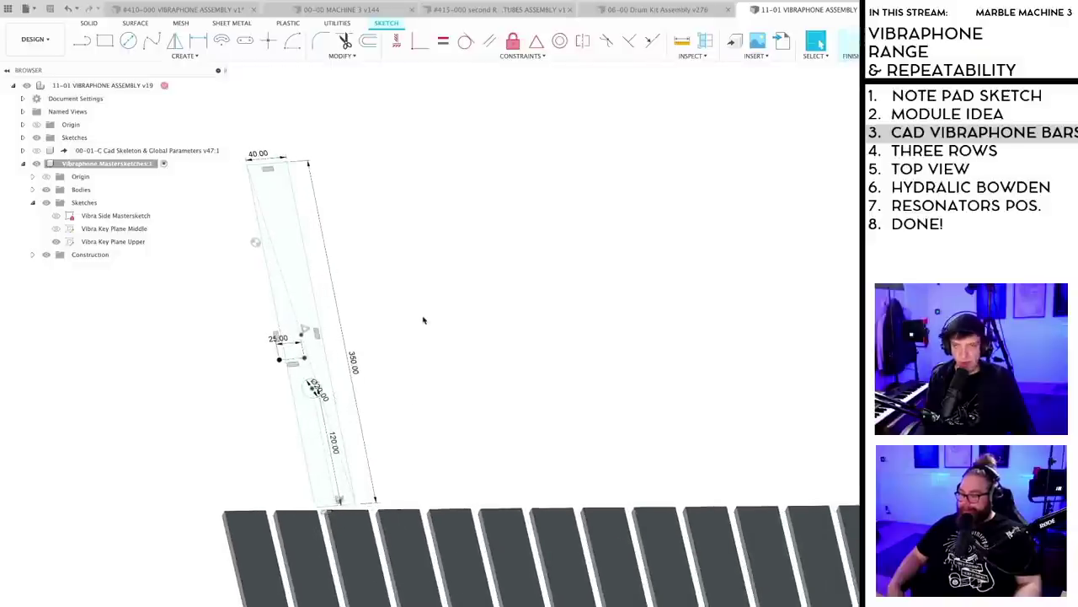
mouse_move(424, 320)
shift+middle_down()
mouse_move(429, 306)
mouse_move(431, 319)
shift+middle_up()
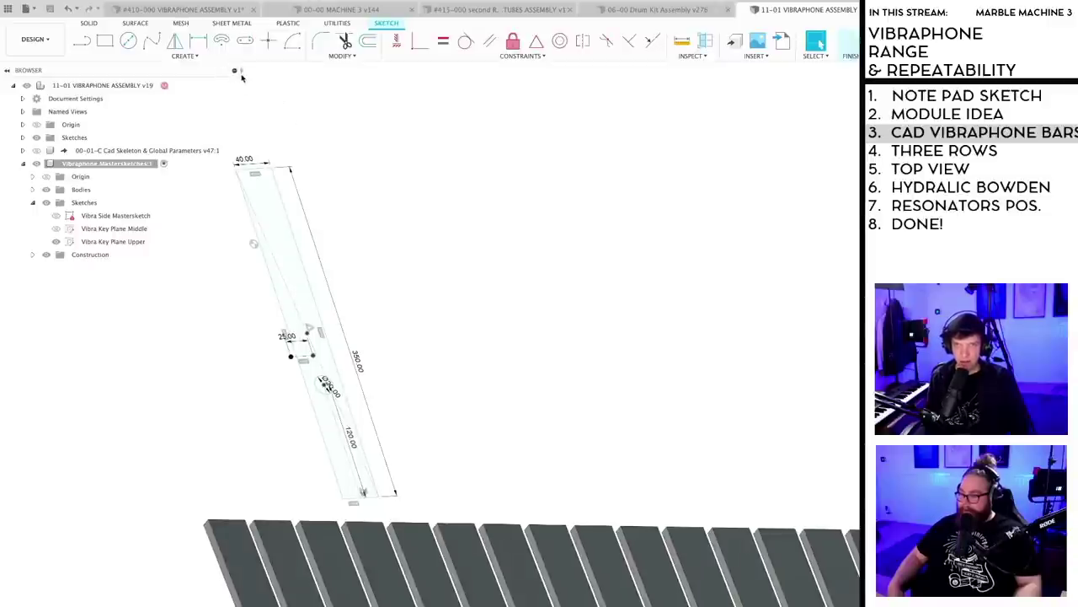
mouse_move(408, 344)
shift+middle_down()
mouse_move(419, 343)
mouse_move(409, 352)
mouse_move(431, 397)
shift+middle_up()
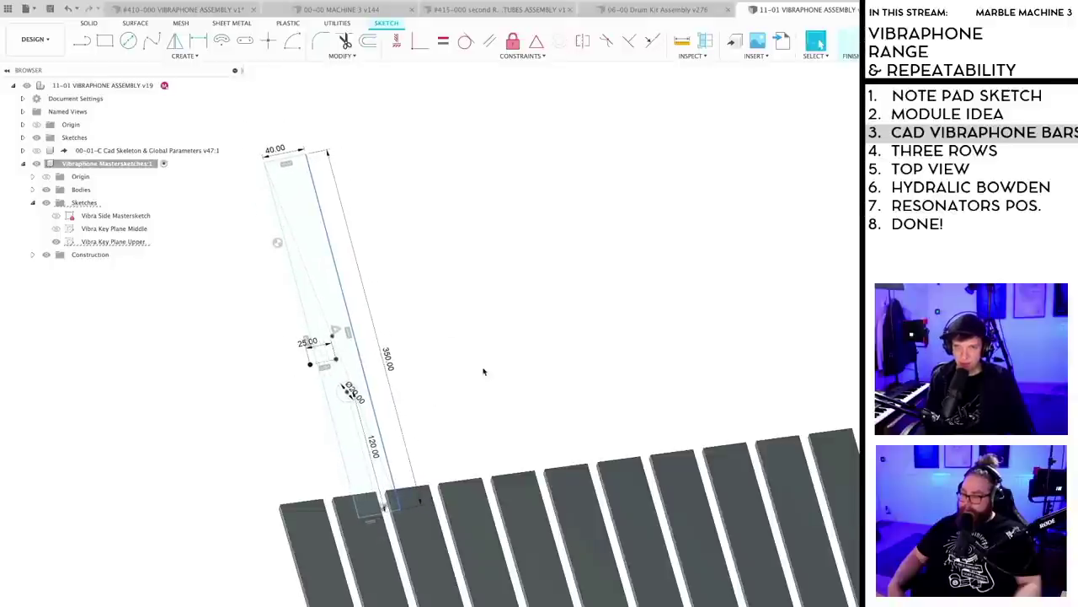
scroll(472, 374, up, 1)
click(450, 371)
scroll(450, 371, down, 2)
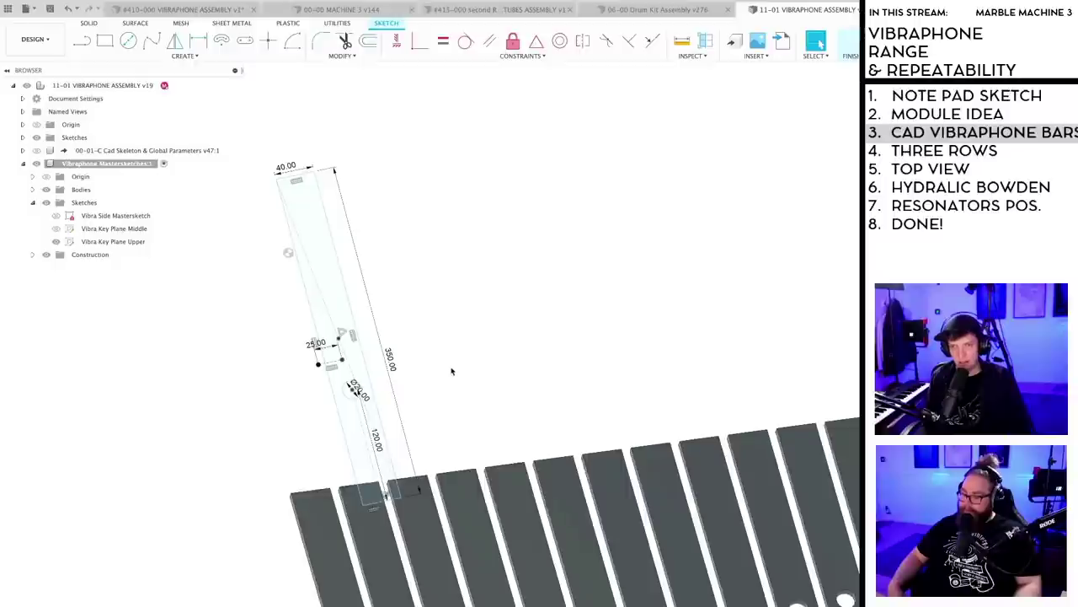
mouse_move(451, 371)
middle_down()
mouse_move(434, 313)
mouse_move(474, 323)
mouse_move(445, 312)
mouse_move(462, 306)
mouse_move(435, 322)
mouse_move(464, 321)
mouse_move(439, 324)
middle_up()
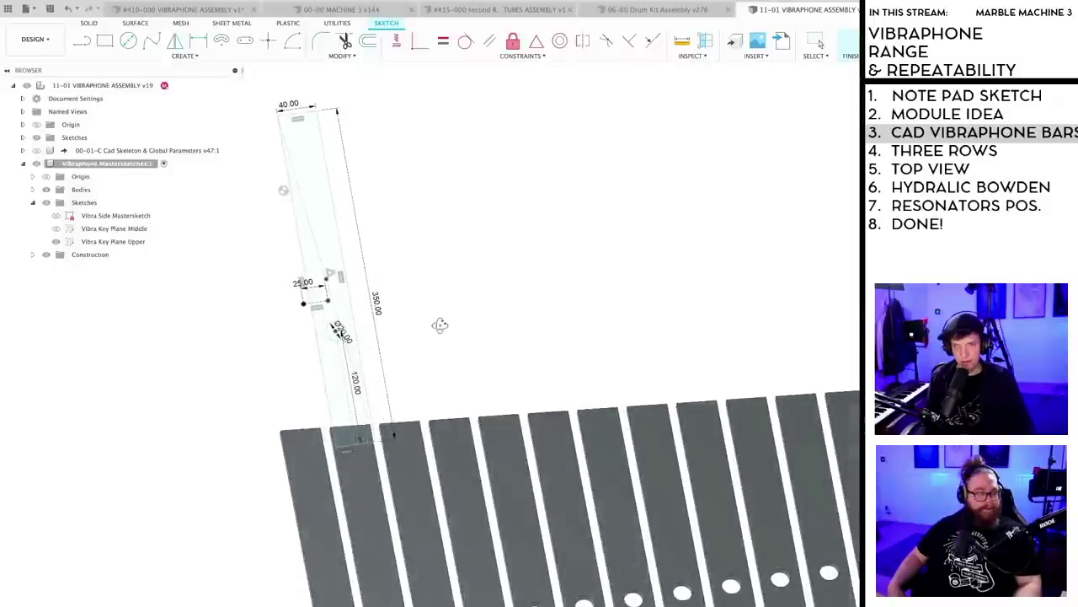
- Sketch a line from the inner corner of the 25 mm construction geometry to the circle's centre
scroll(352, 319, up, 5)
key(l)
scroll(287, 291, up, 2)
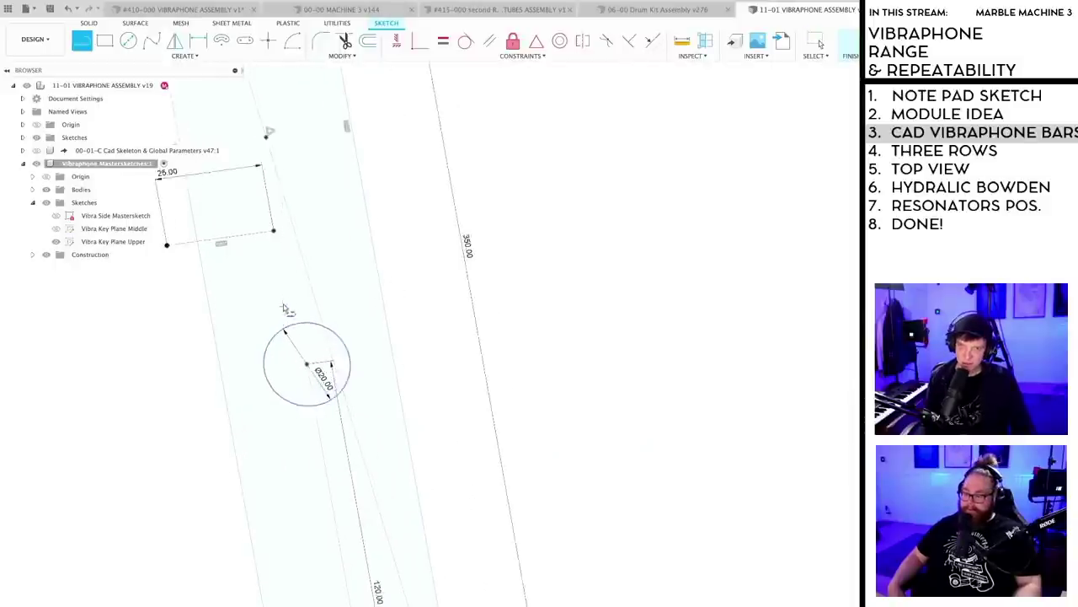
click(273, 226)
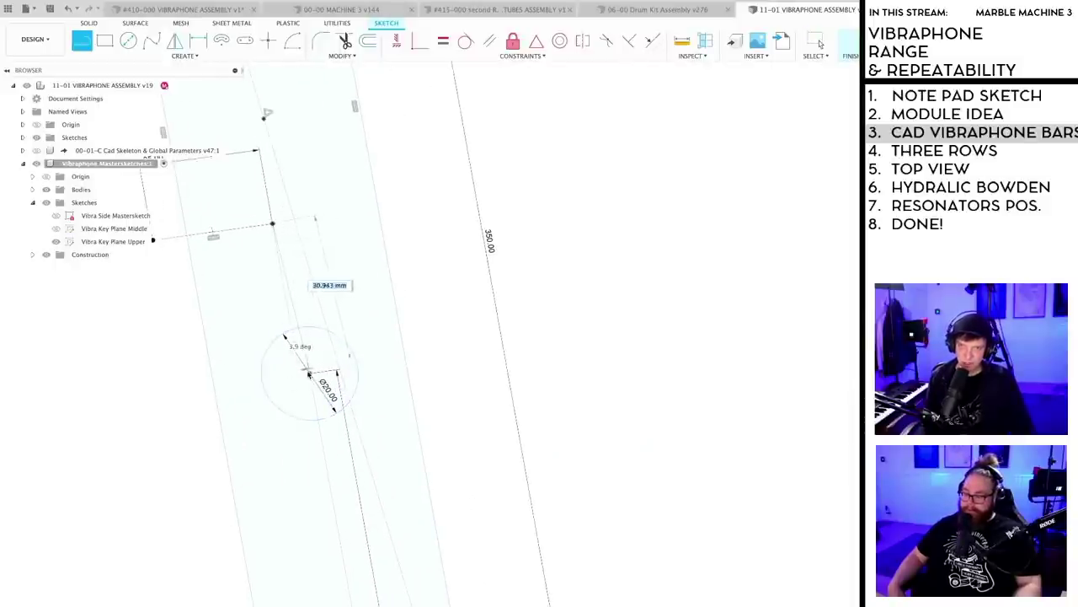
key(Escape)
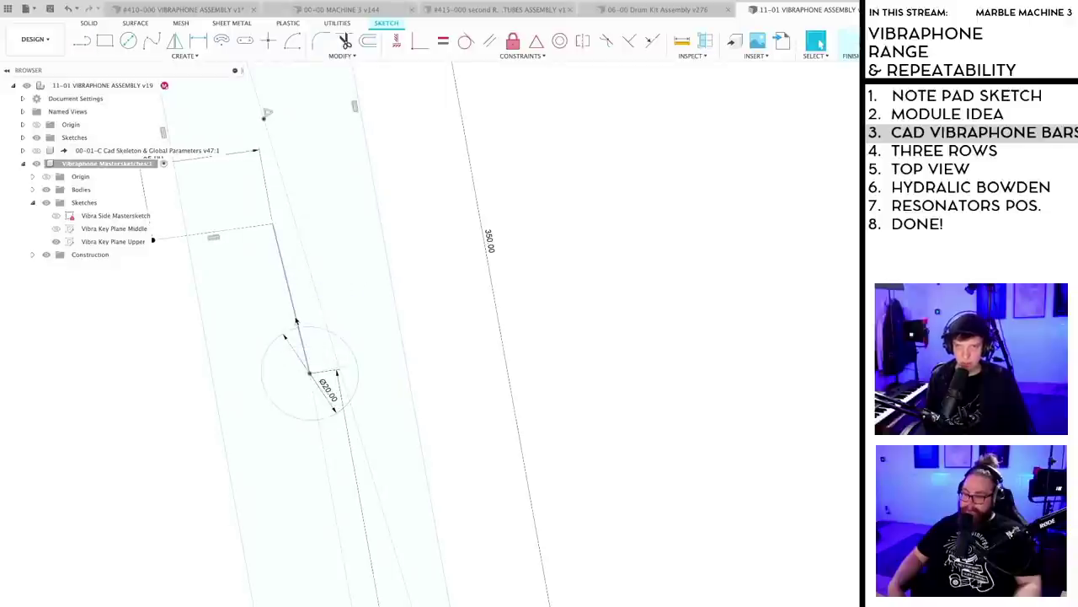
- Make the new line collinear with the construction centreline below the circle
click(653, 41)
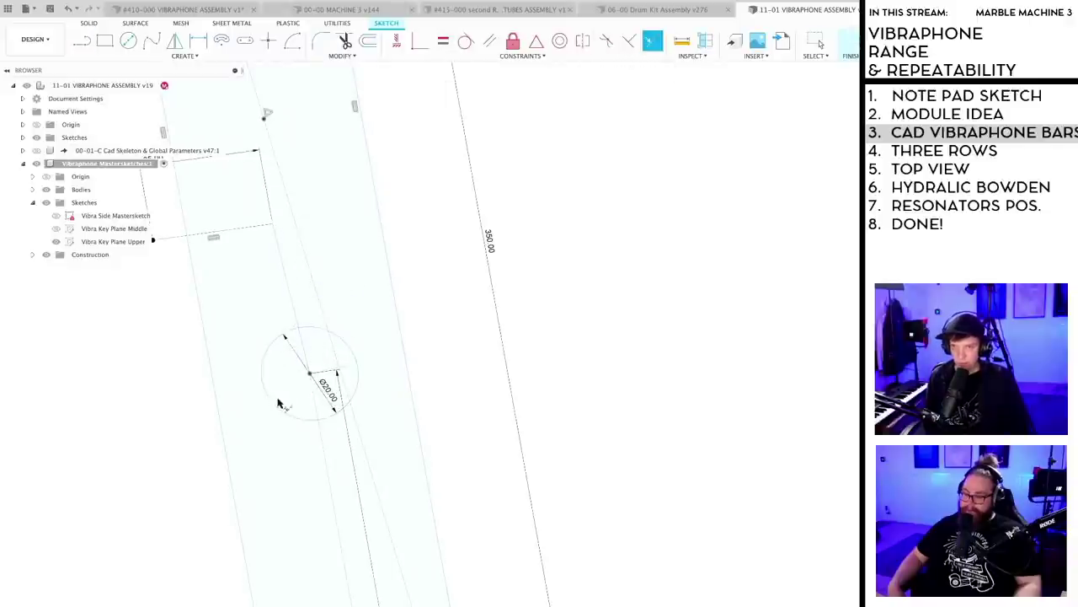
click(324, 446)
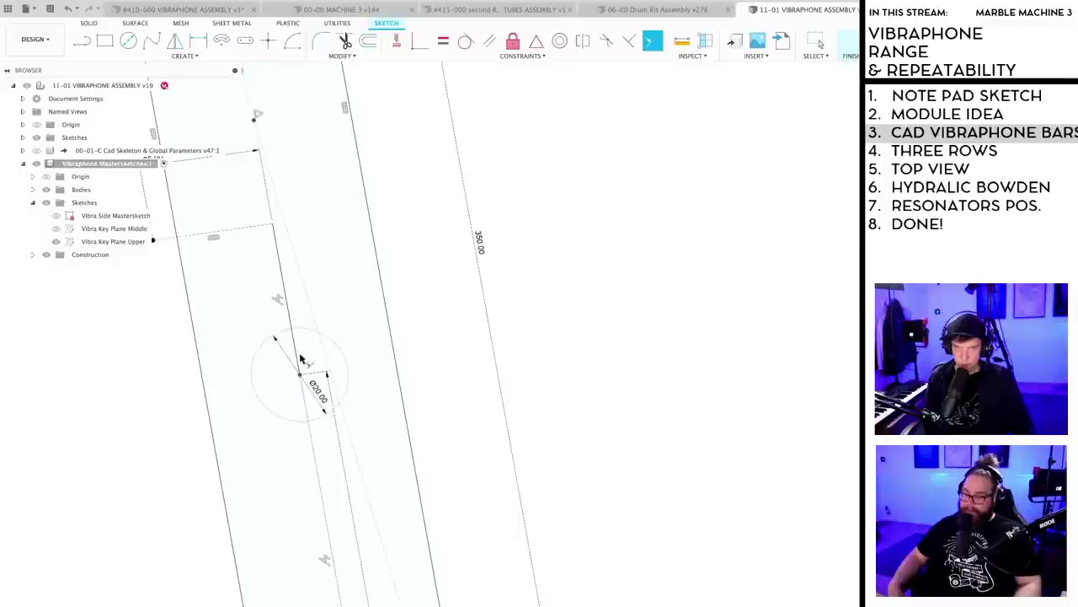
key(Escape)
scroll(434, 361, down, 3)
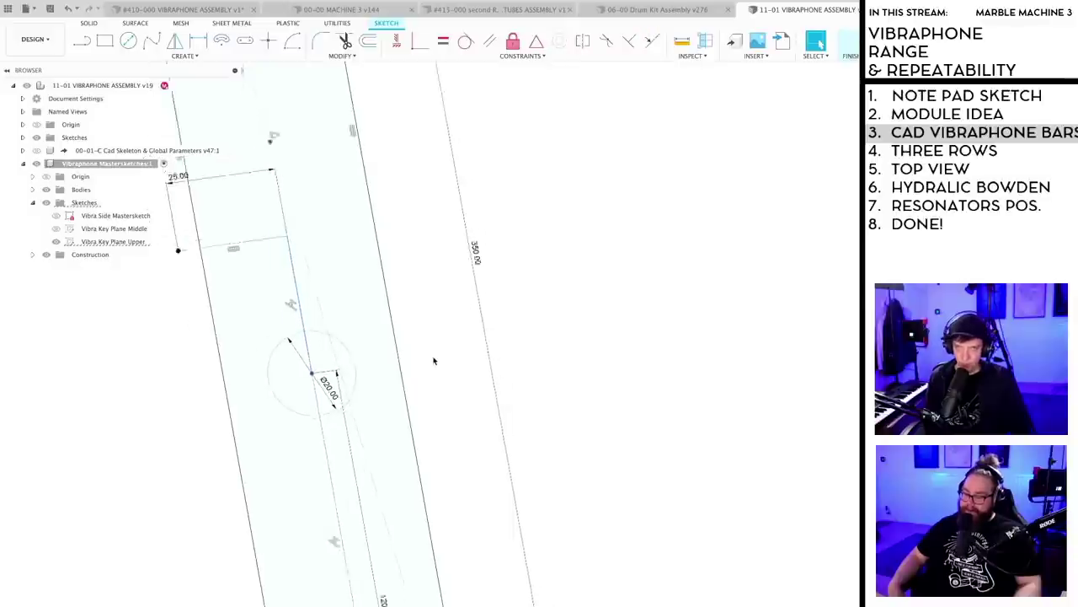
- Dimension the line between the construction corner and the circle's centre as 40 mm and save the assembly
key(d)
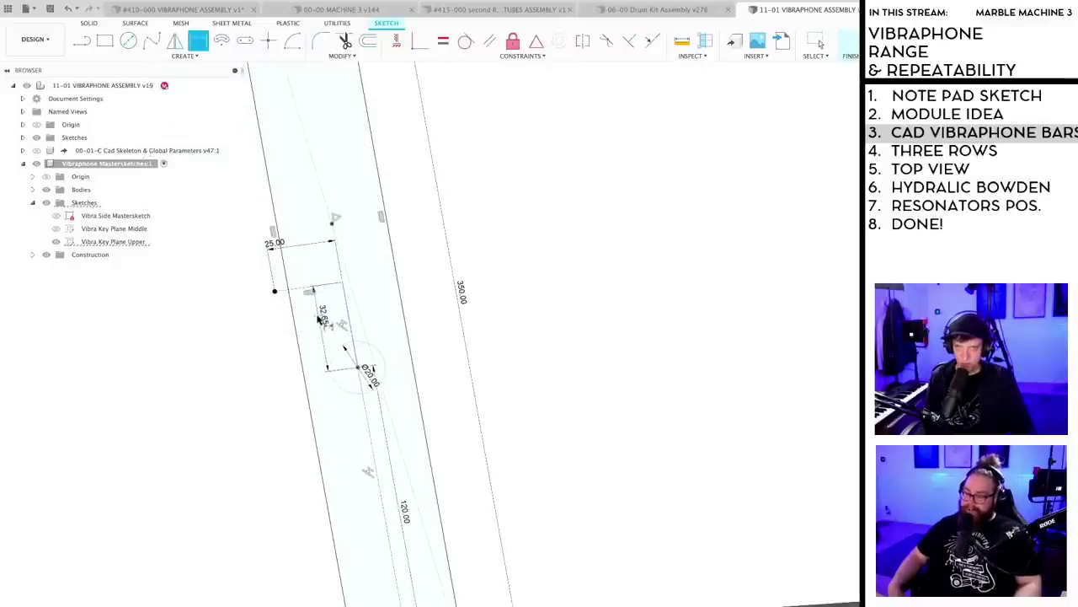
click(240, 332)
text(40)
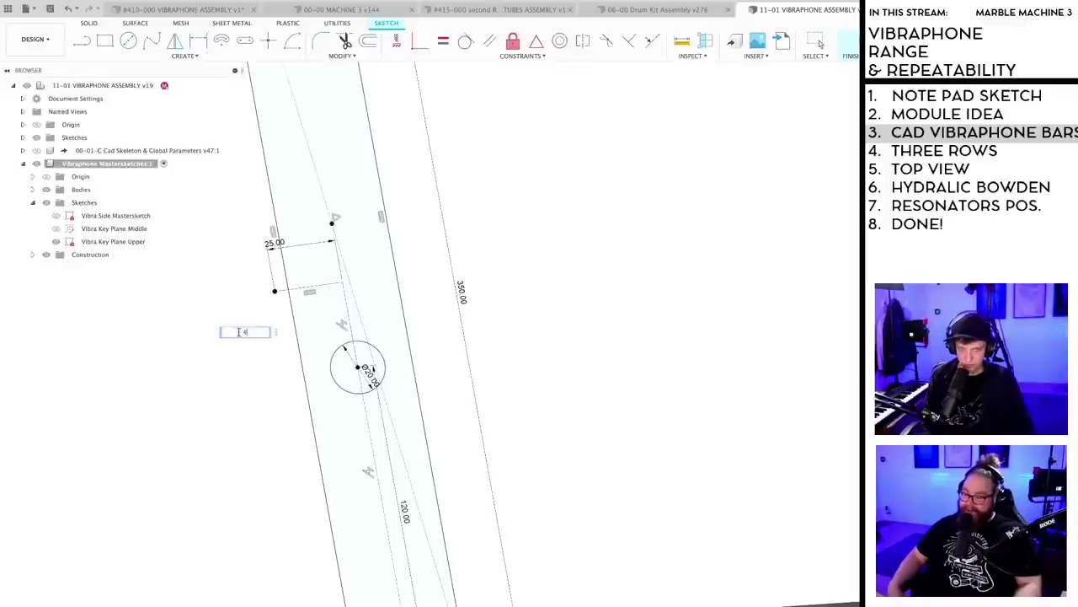
key(Return)
scroll(589, 294, down, 4)
scroll(505, 304, down, 5)
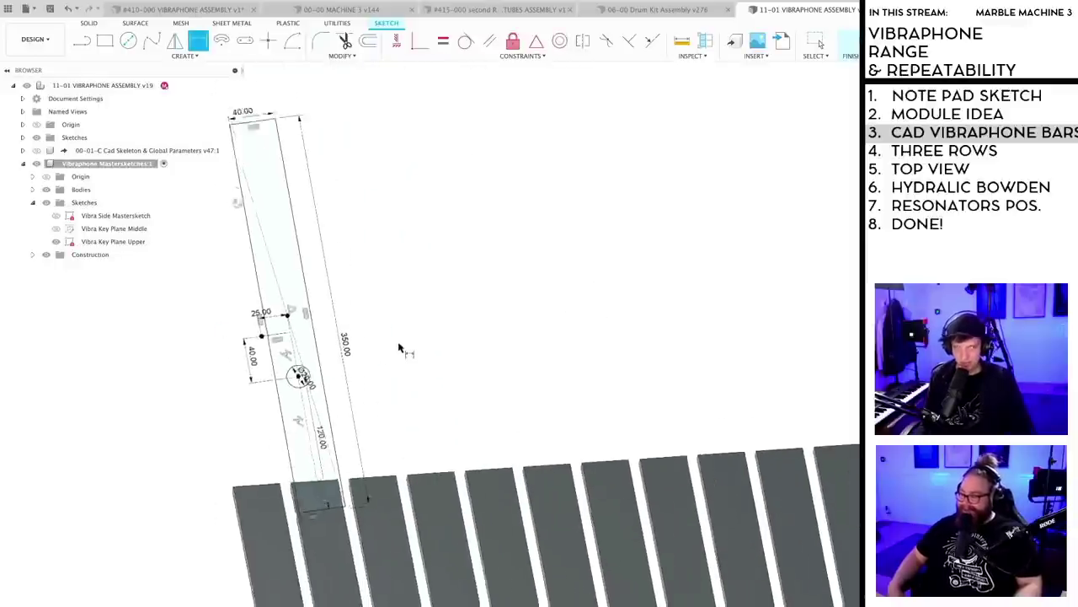
mouse_move(453, 337)
middle_down()
mouse_move(356, 313)
mouse_move(349, 323)
mouse_move(349, 300)
mouse_move(343, 321)
middle_up()
key(super+s)
key(Return)
scroll(353, 308, up, 3)
key(e)
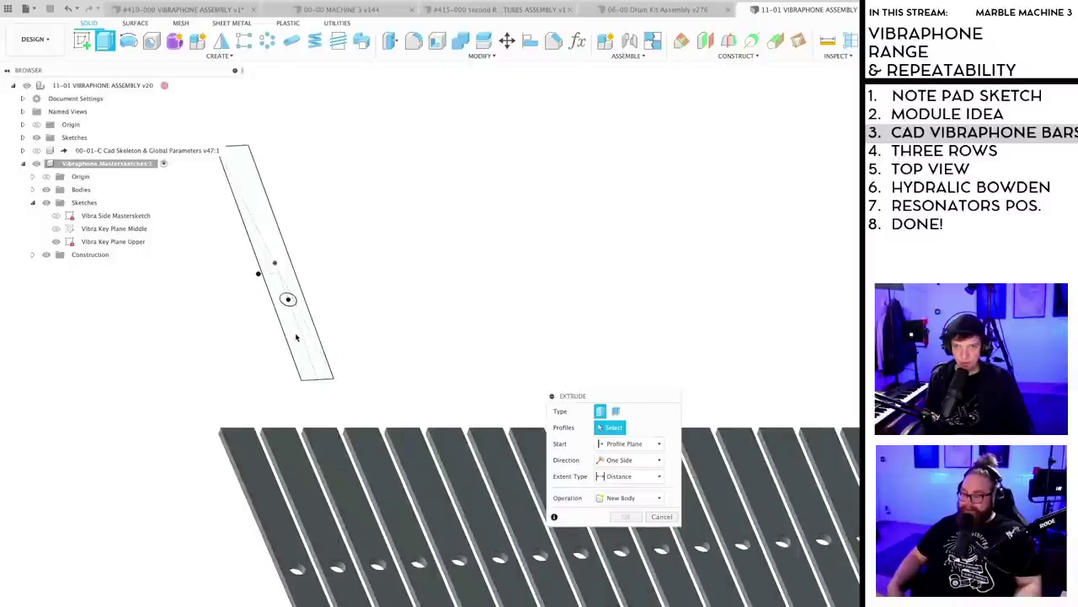
click(297, 337)
key(Escape)
scroll(401, 319, down, 3)
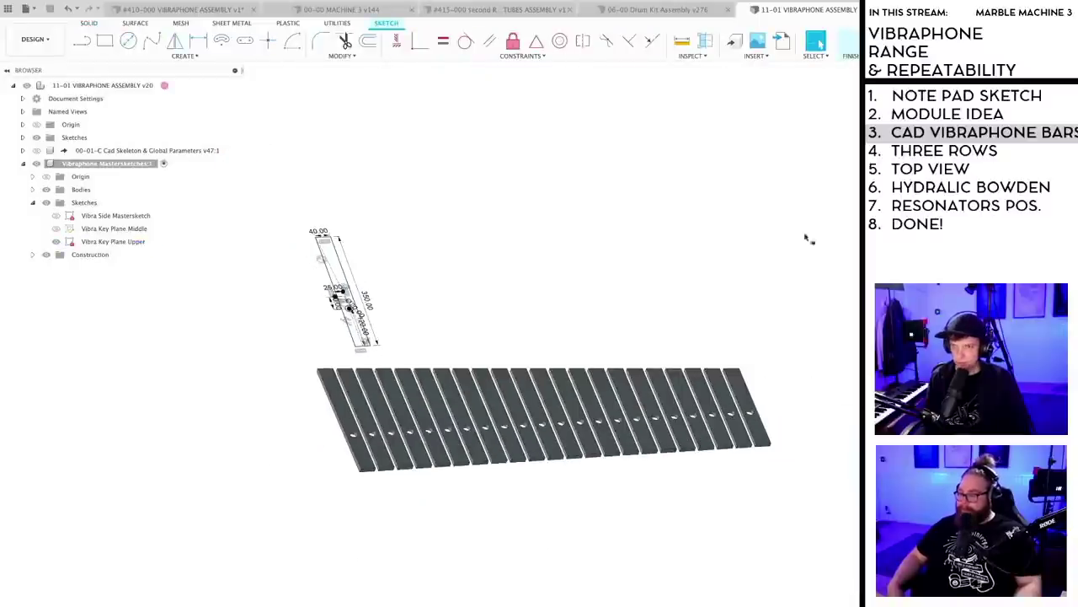
mouse_move(553, 295)
shift+middle_down()
mouse_move(460, 308)
mouse_move(488, 315)
mouse_move(420, 316)
shift+middle_up()
scroll(421, 316, up, 3)
scroll(394, 314, down, 3)
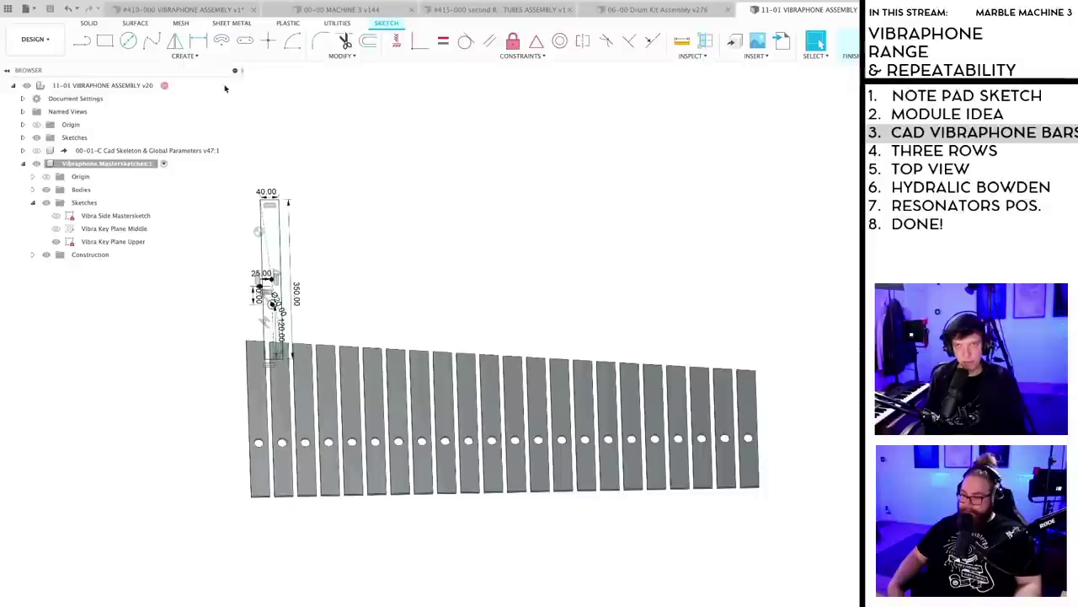
click(191, 58)
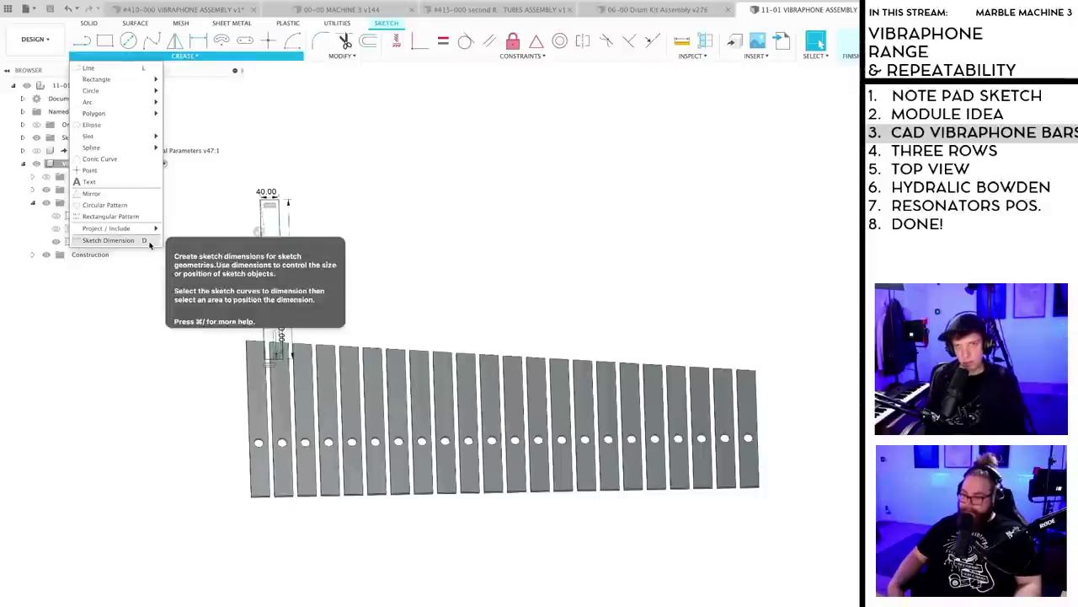
click(423, 265)
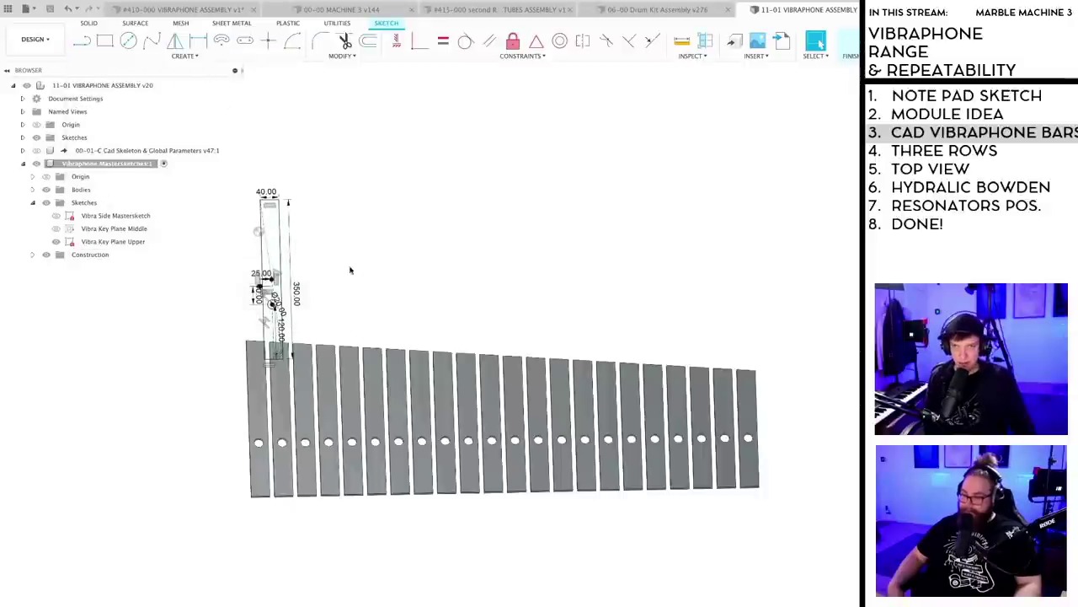
scroll(350, 269, up, 4)
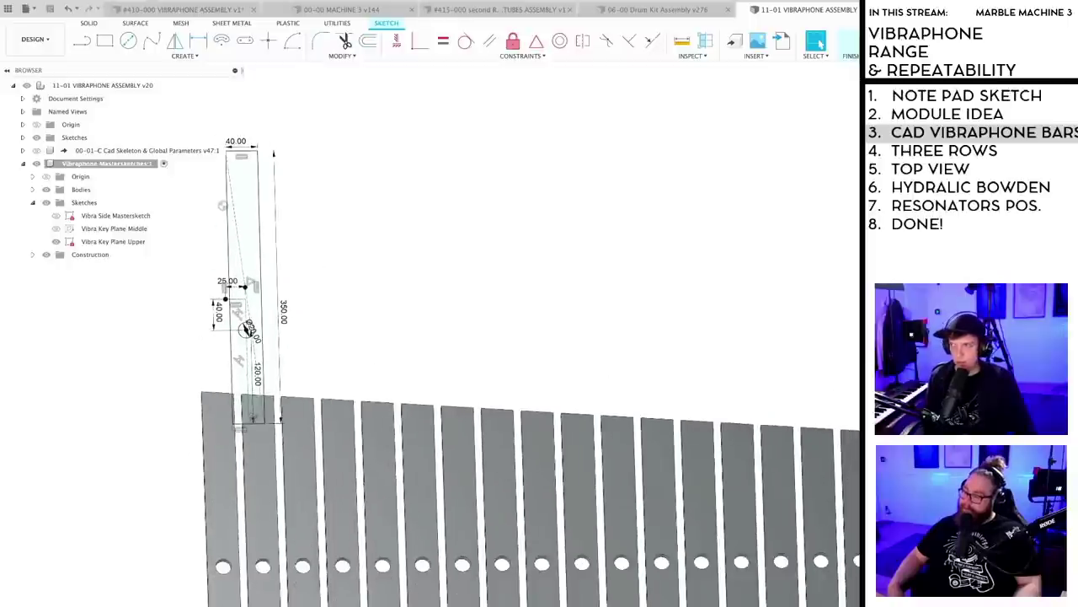
scroll(638, 337, down, 1)
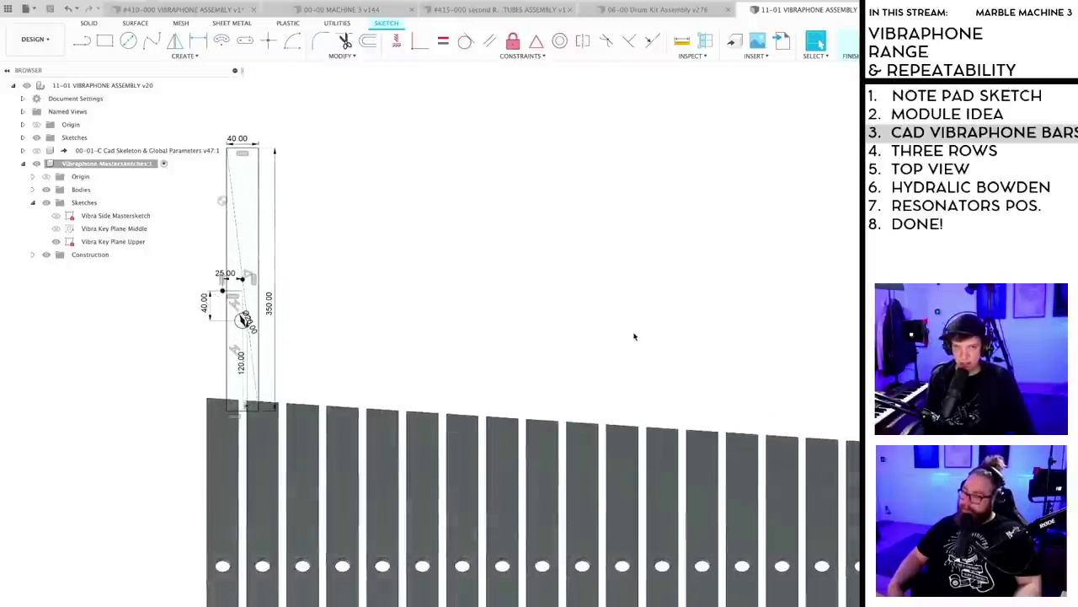
- Examine the dimensioned upper-row bar outline and how it lines up with the bar row below from several distances and angles
scroll(483, 321, down, 2)
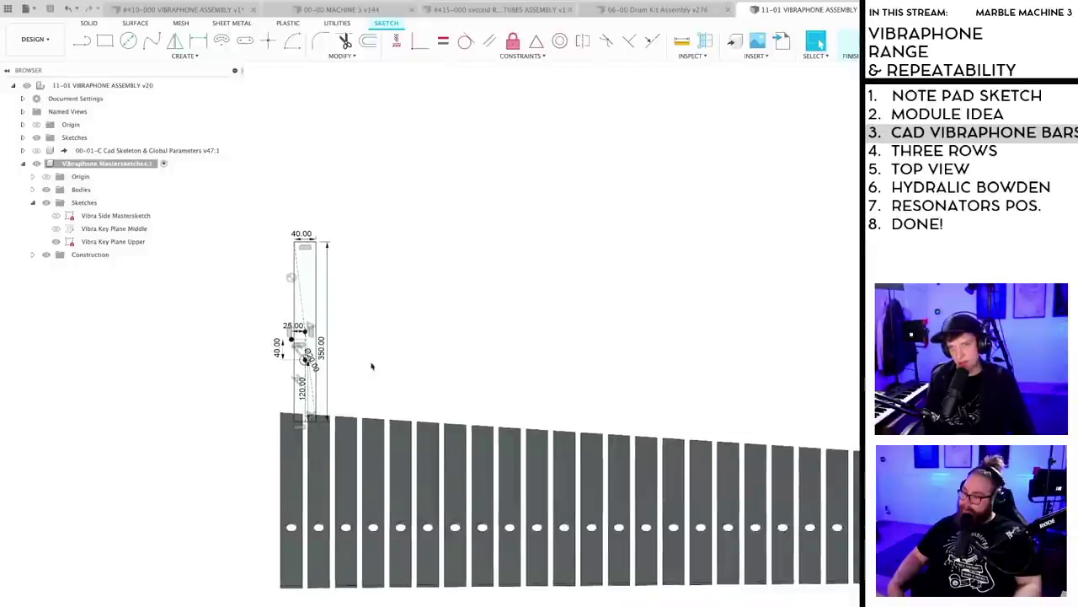
scroll(342, 365, up, 2)
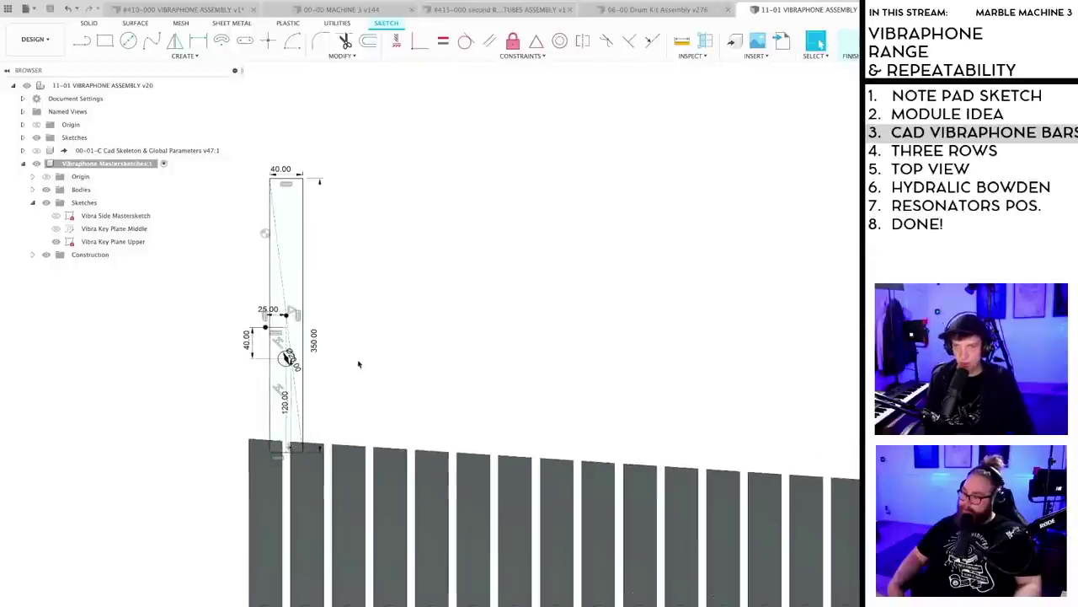
mouse_move(358, 364)
middle_down()
mouse_move(303, 362)
mouse_move(328, 424)
mouse_move(287, 445)
middle_up()
scroll(304, 366, down, 1)
scroll(328, 424, up, 2)
scroll(350, 406, down, 2)
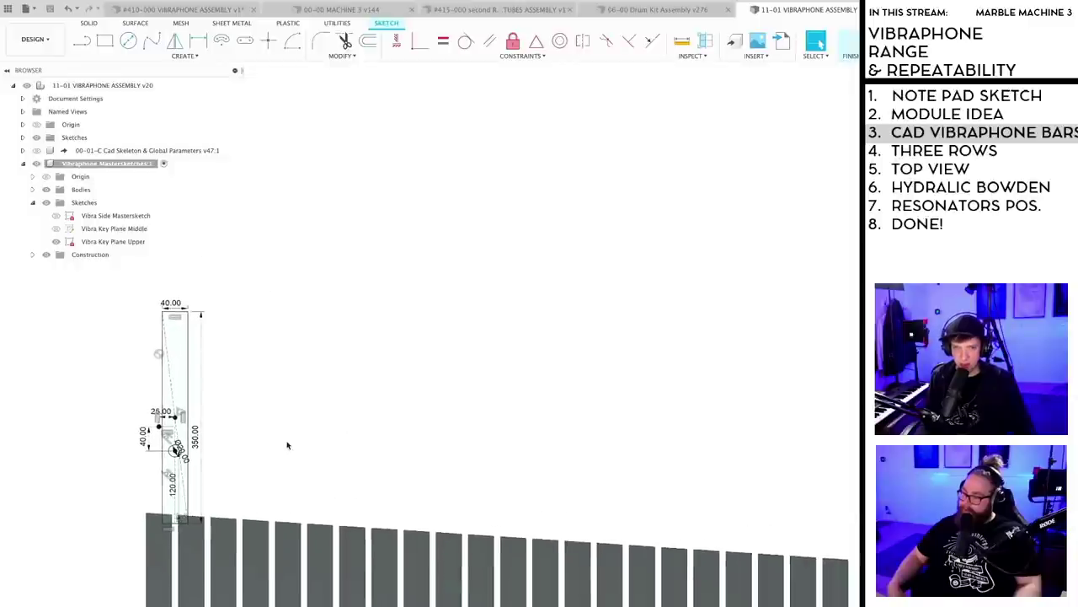
scroll(358, 414, up, 2)
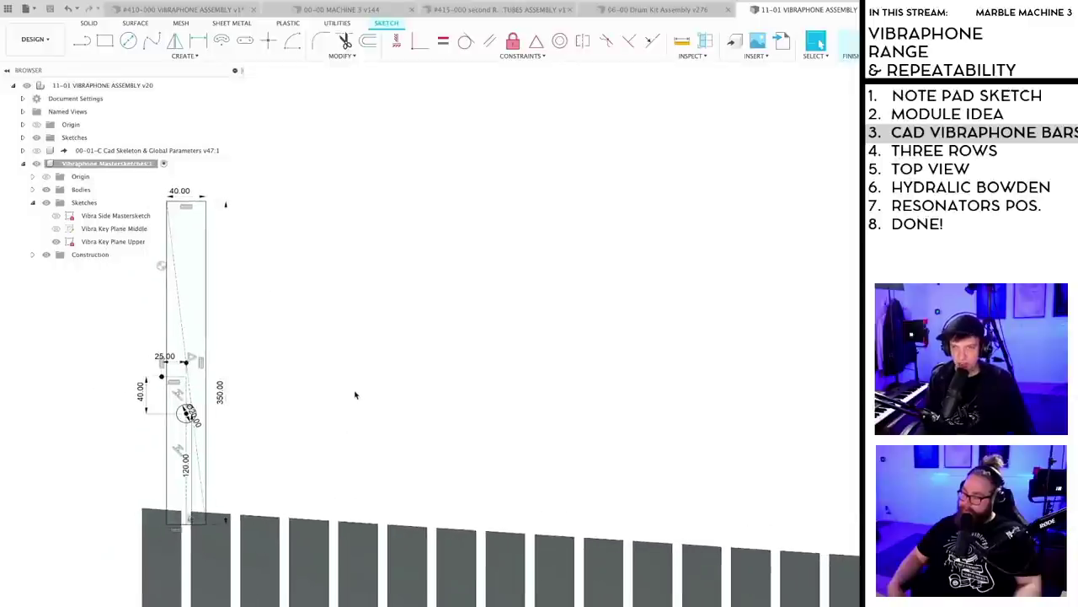
scroll(355, 394, down, 3)
scroll(292, 462, up, 3)
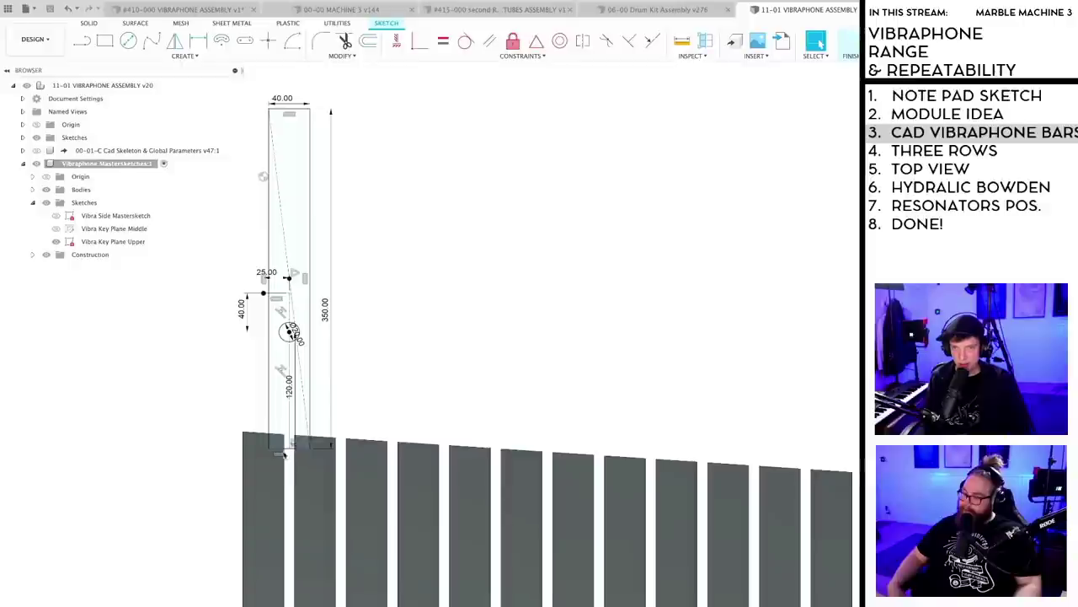
scroll(283, 455, up, 2)
scroll(362, 417, down, 5)
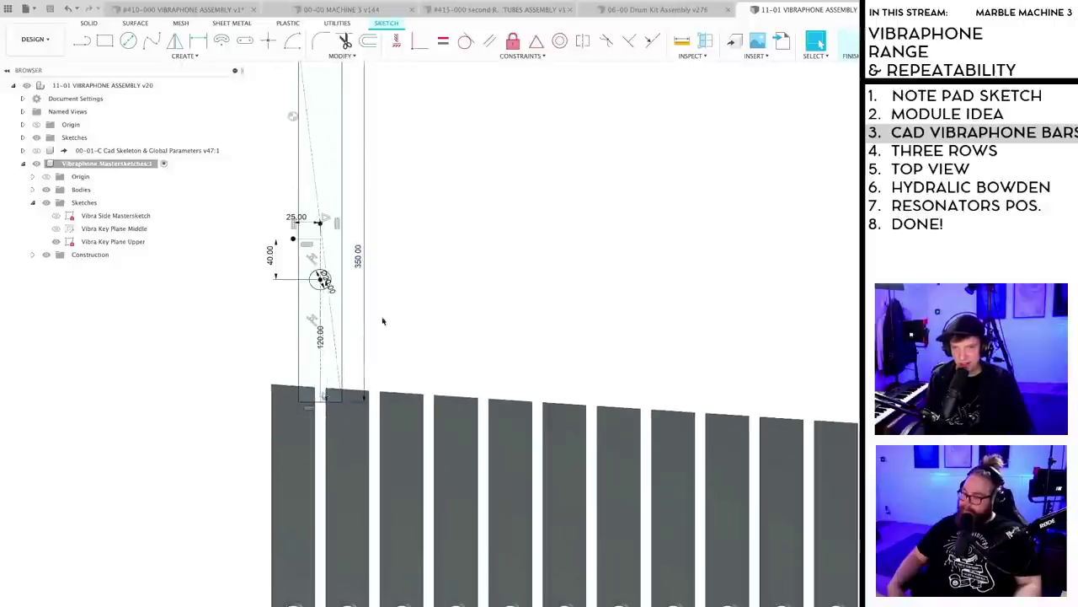
mouse_move(364, 411)
middle_down()
mouse_move(303, 371)
mouse_move(337, 277)
mouse_move(342, 289)
middle_up()
scroll(249, 181, up, 2)
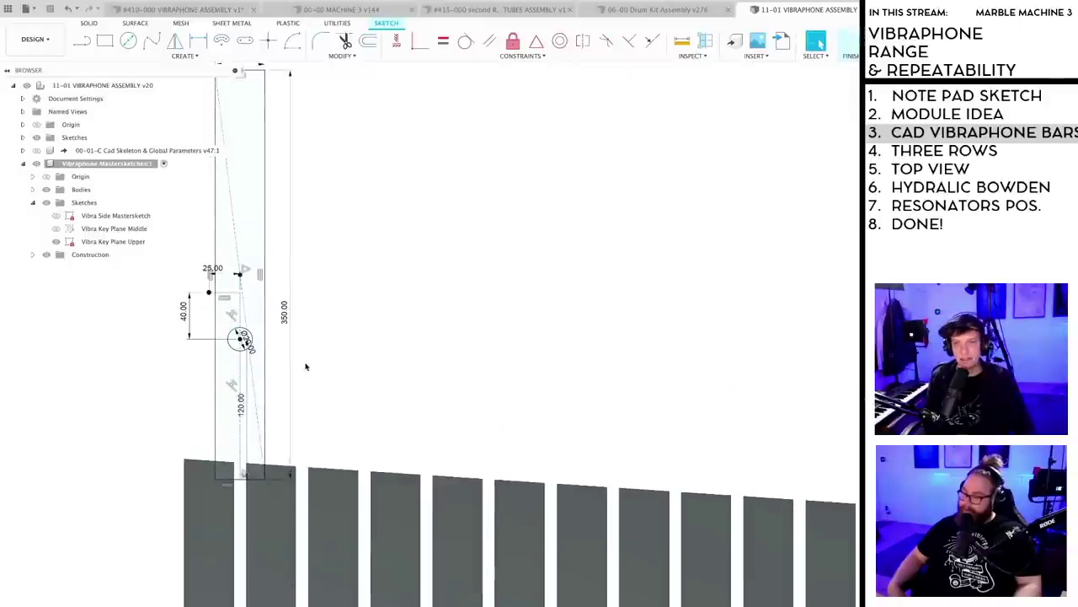
scroll(380, 354, down, 3)
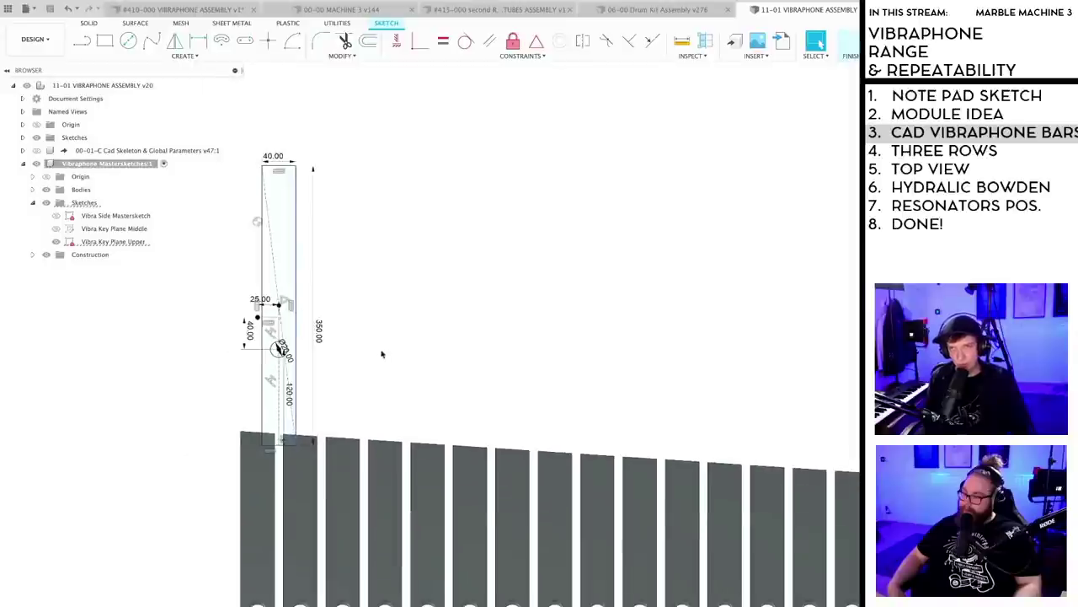
scroll(323, 416, up, 2)
mouse_move(324, 375)
shift+middle_down()
mouse_move(354, 270)
mouse_move(334, 284)
mouse_move(320, 366)
shift+middle_up()
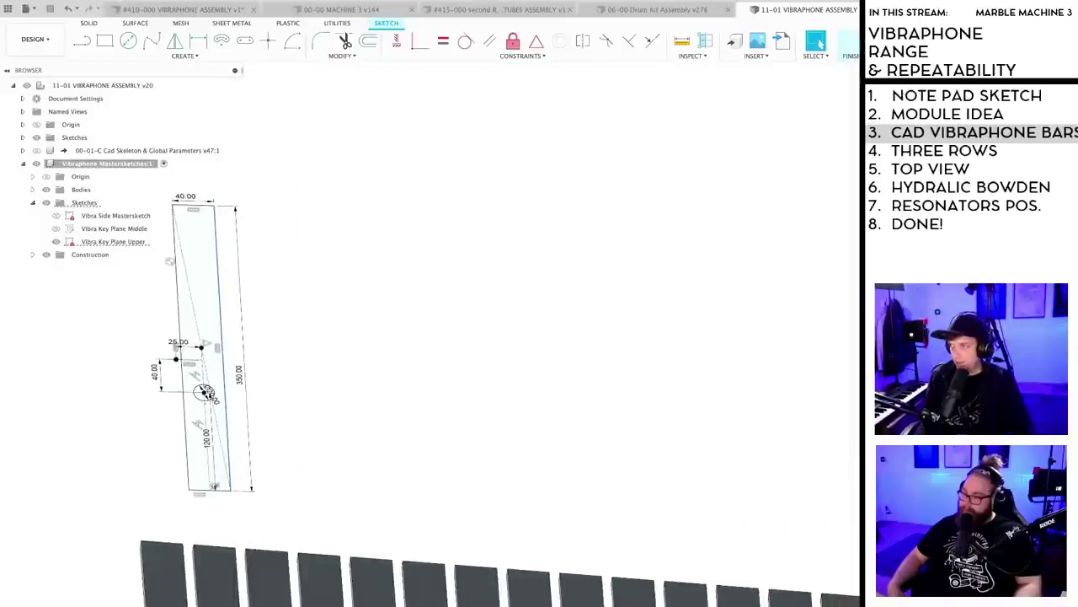
shift+middle_drag(358, 497, 379, 582)
scroll(378, 385, down, 3)
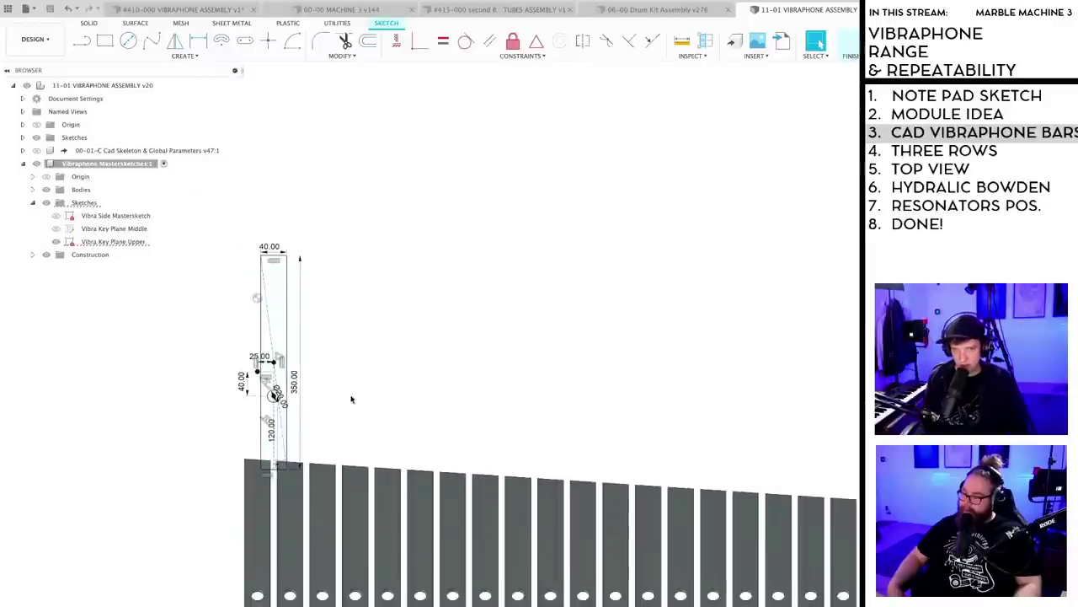
scroll(345, 401, up, 2)
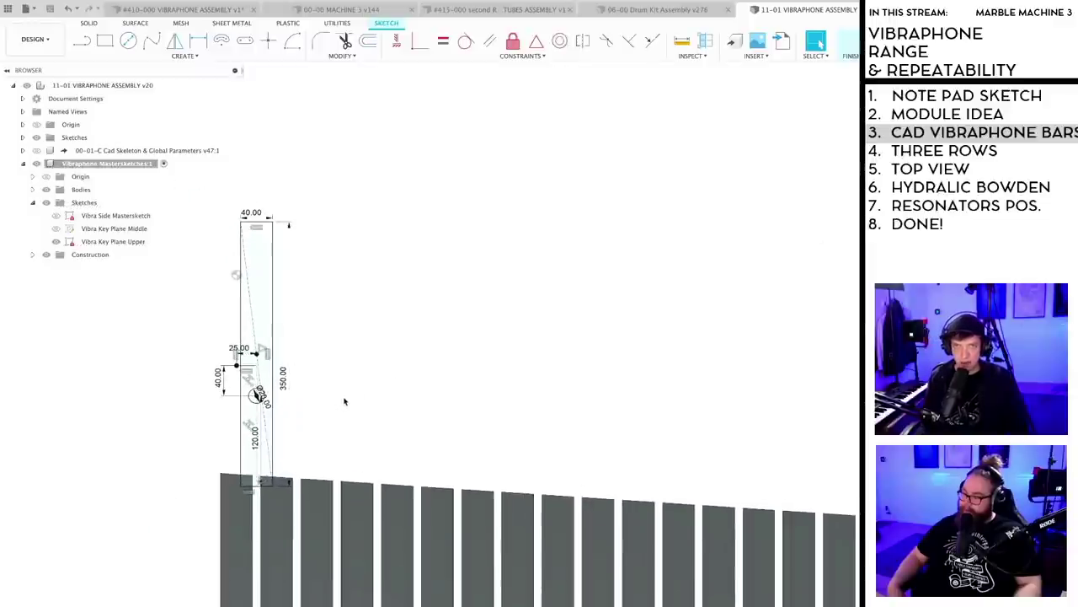
middle_drag(375, 338, 426, 327)
- Start a rectangular sketch pattern with the bar's outline, its hole circle and its construction lines as the objects
click(185, 55)
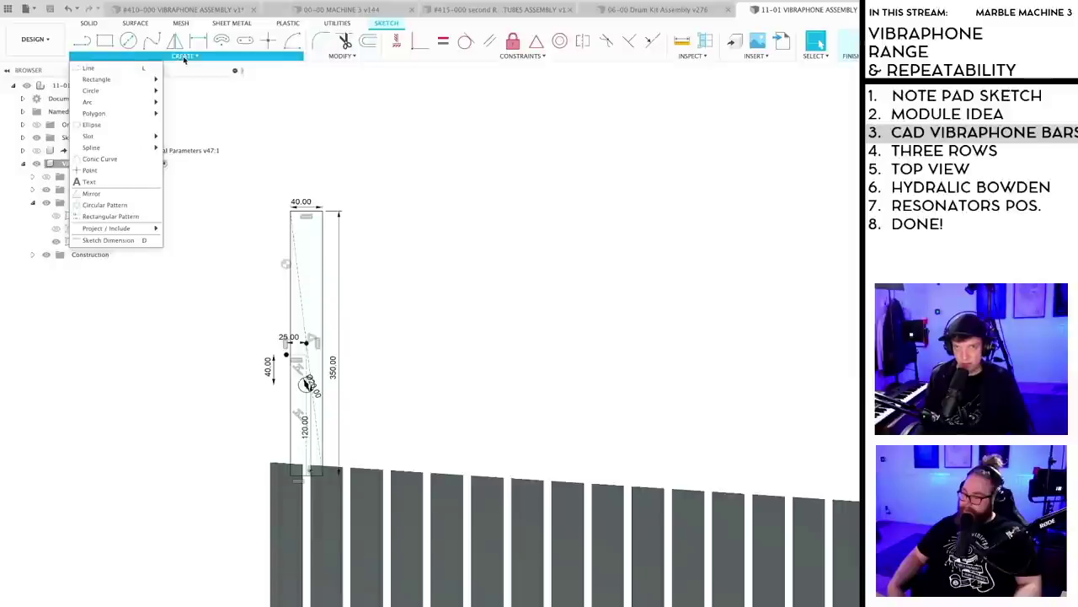
mouse_move(141, 114)
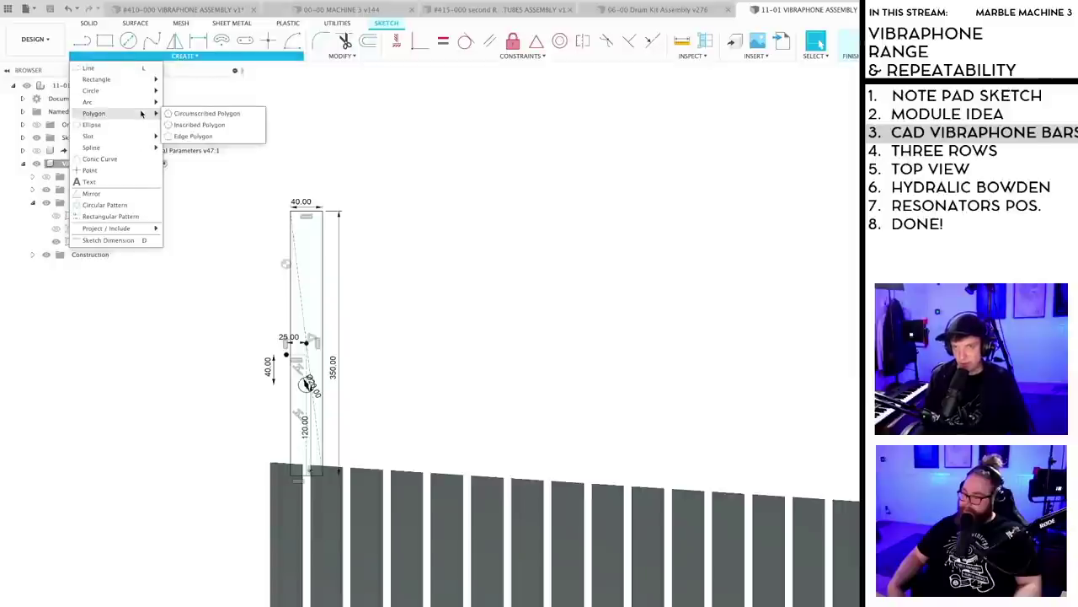
click(109, 217)
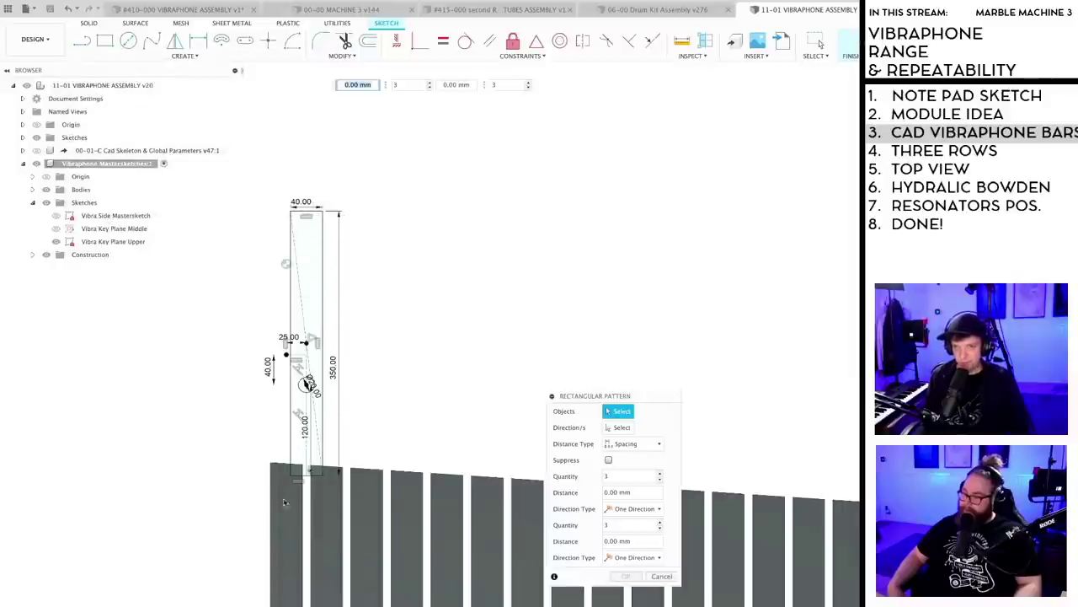
scroll(285, 485, up, 3)
click(322, 468)
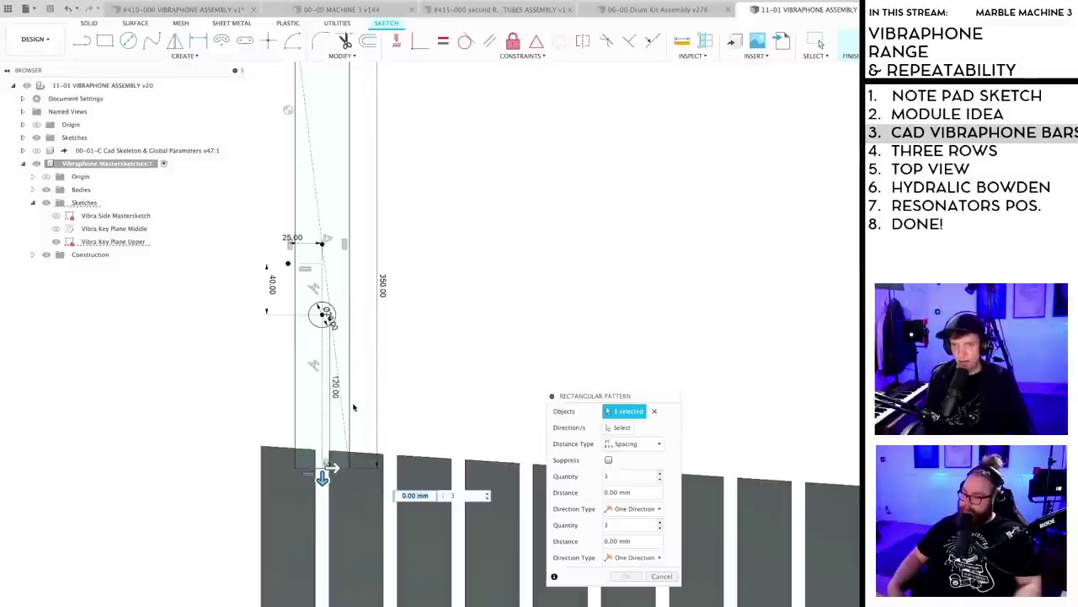
click(305, 364)
click(312, 361)
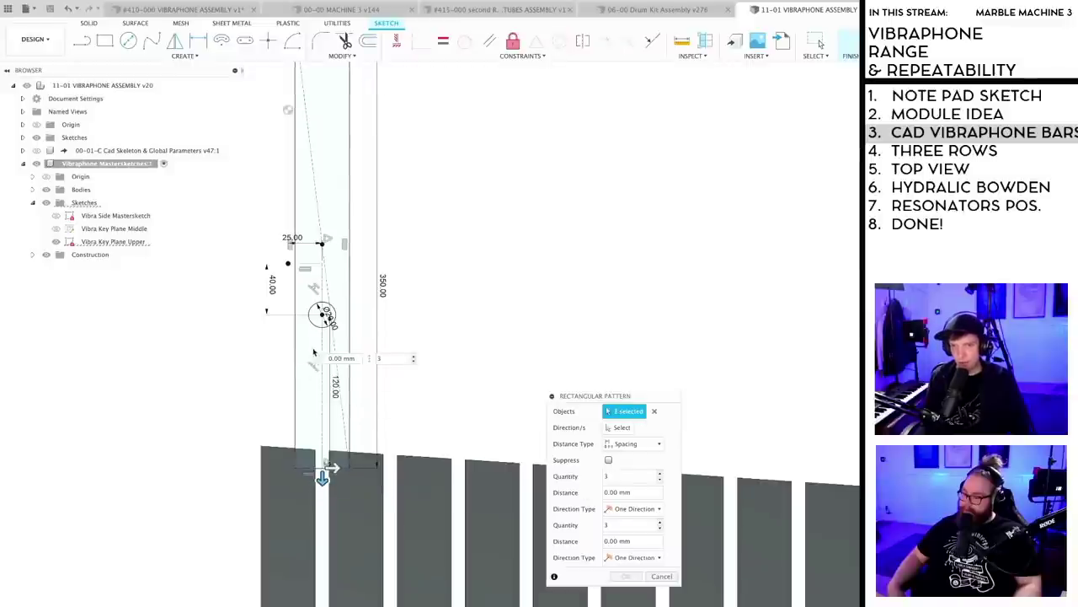
click(319, 289)
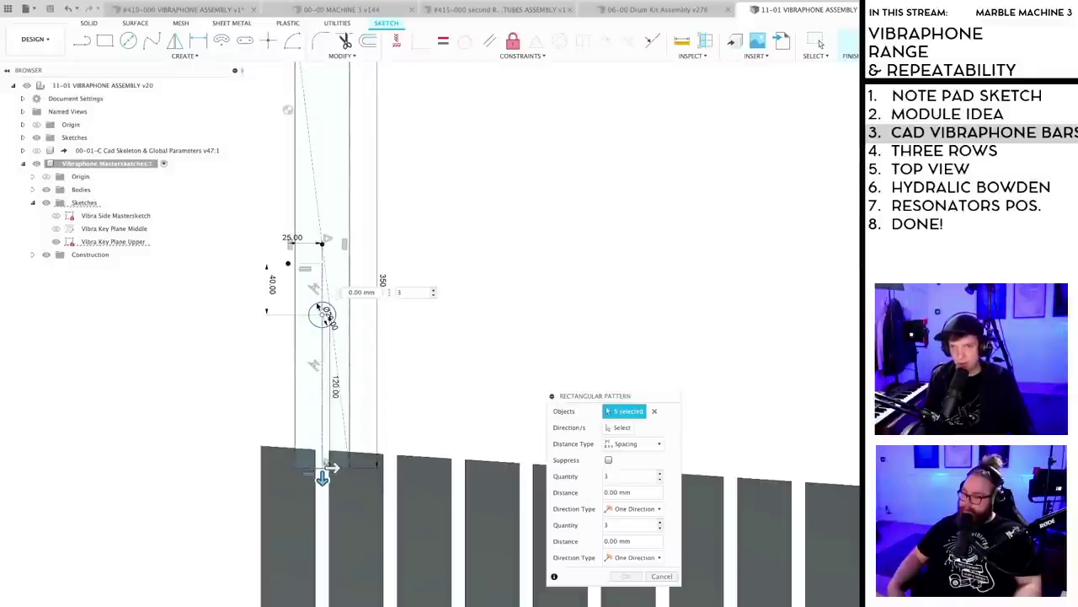
scroll(383, 326, down, 3)
middle_drag(427, 249, 427, 285)
scroll(370, 167, up, 3)
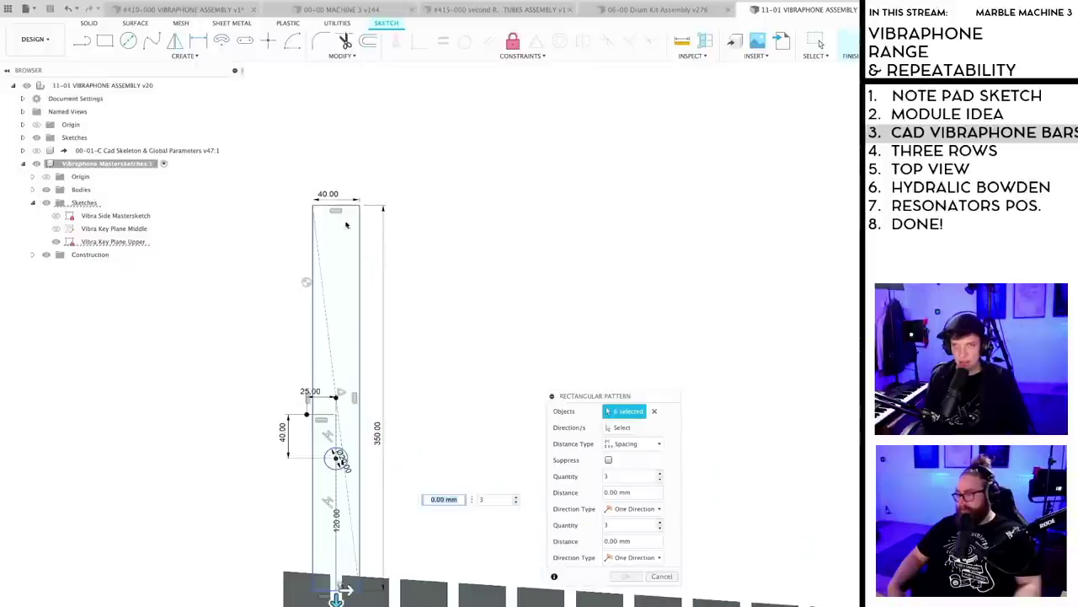
click(344, 211)
click(325, 296)
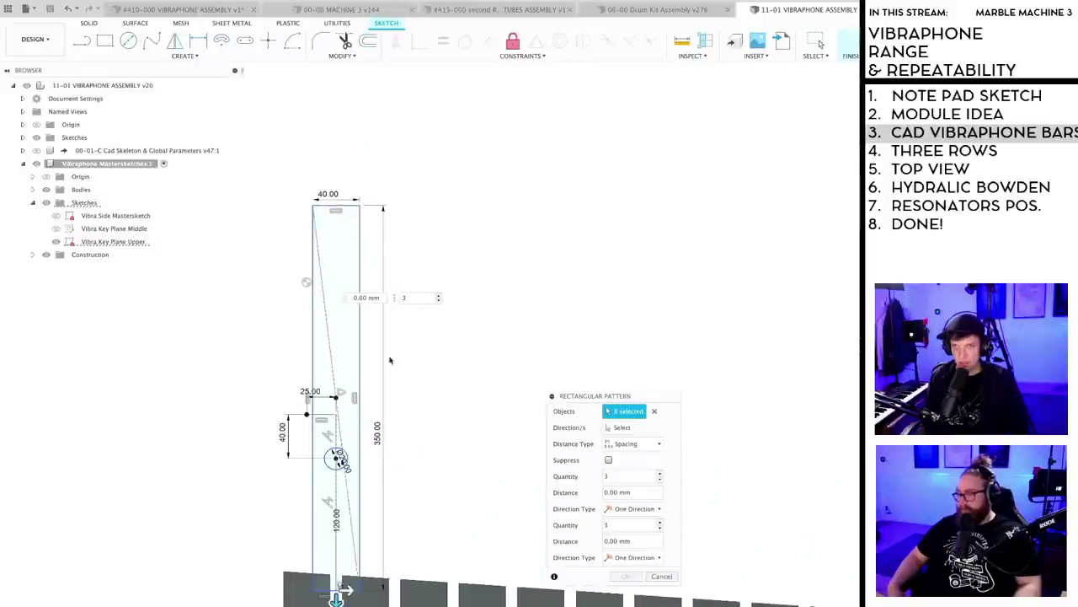
- Examine the bar outline selected for patterning against the existing bar row from tilted views
scroll(421, 405, down, 2)
mouse_move(443, 433)
shift+middle_down()
mouse_move(460, 433)
mouse_move(373, 349)
shift+middle_up()
scroll(455, 440, down, 2)
click(632, 476)
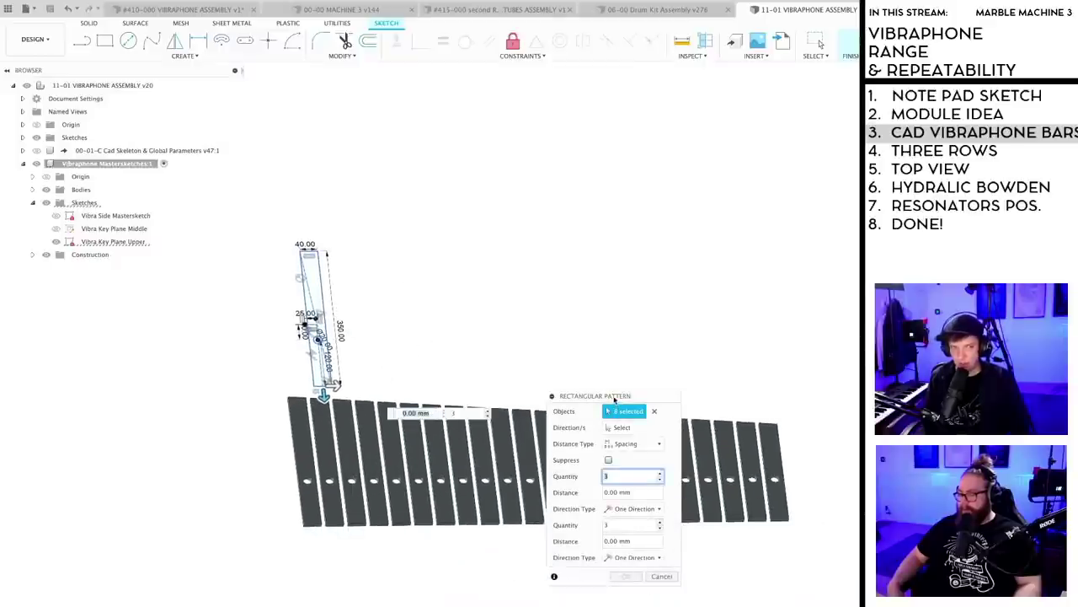
mouse_move(615, 397)
mouse_down()
mouse_move(551, 353)
mouse_move(554, 280)
mouse_up()
scroll(380, 340, up, 3)
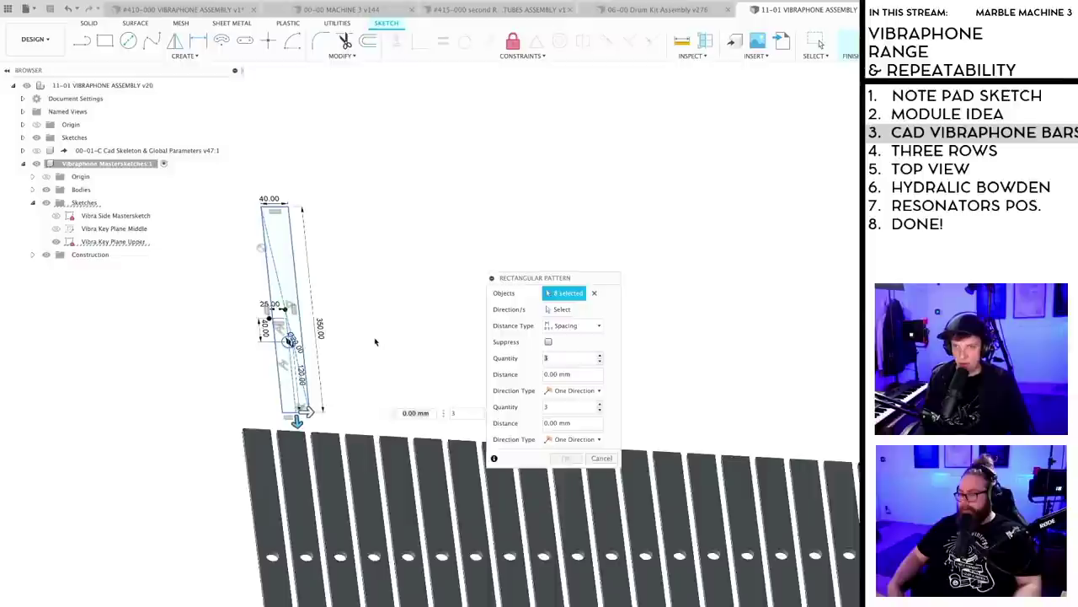
mouse_move(376, 343)
shift+middle_down()
mouse_move(363, 347)
mouse_move(370, 359)
shift+middle_up()
scroll(375, 346, down, 3)
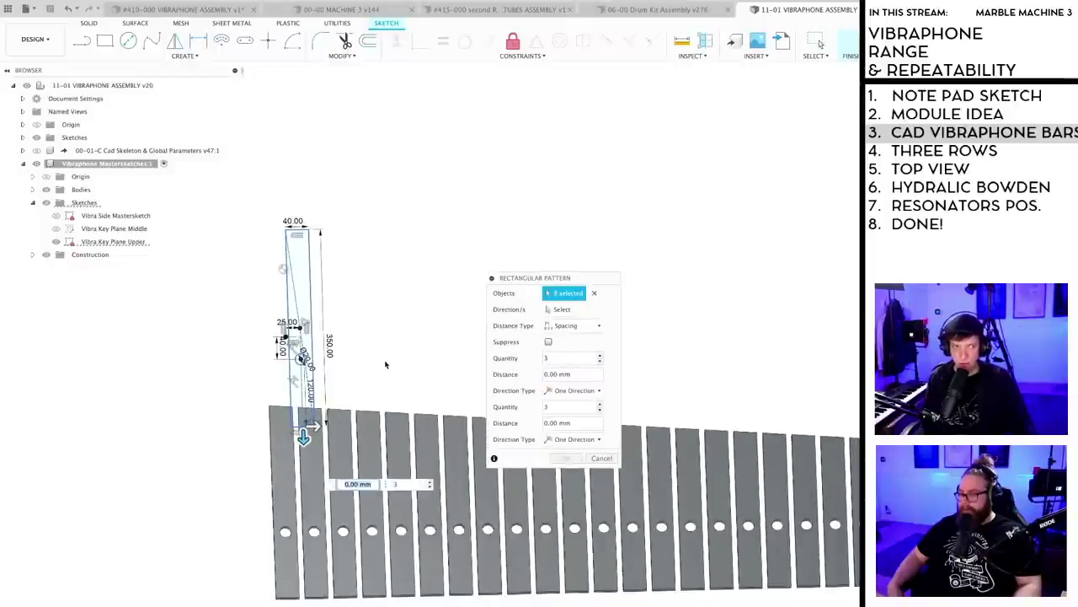
scroll(409, 328, up, 3)
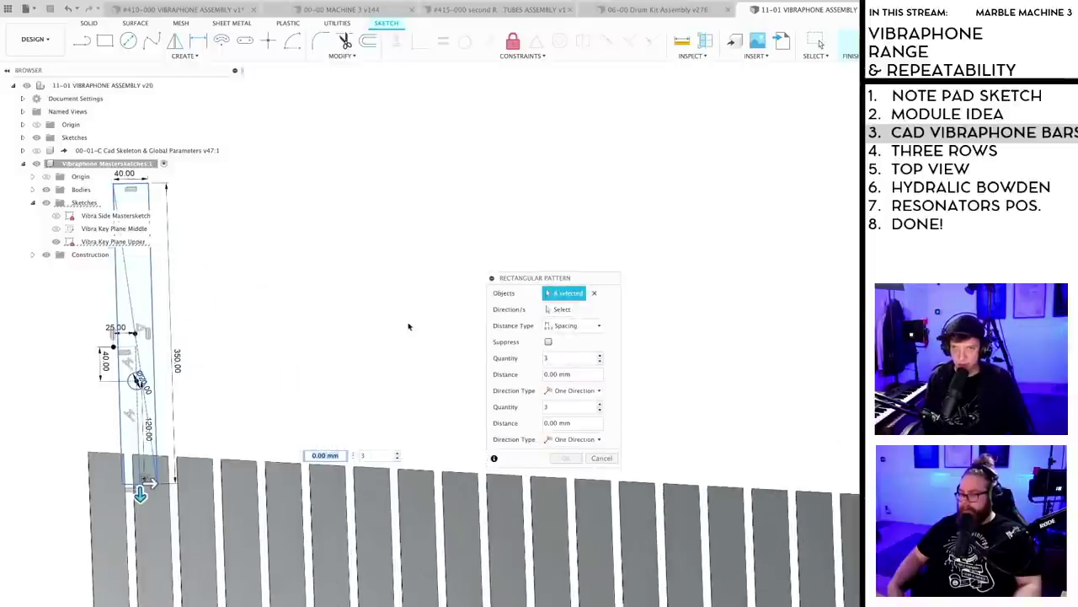
middle_drag(339, 342, 470, 307)
scroll(451, 316, down, 1)
scroll(440, 327, down, 2)
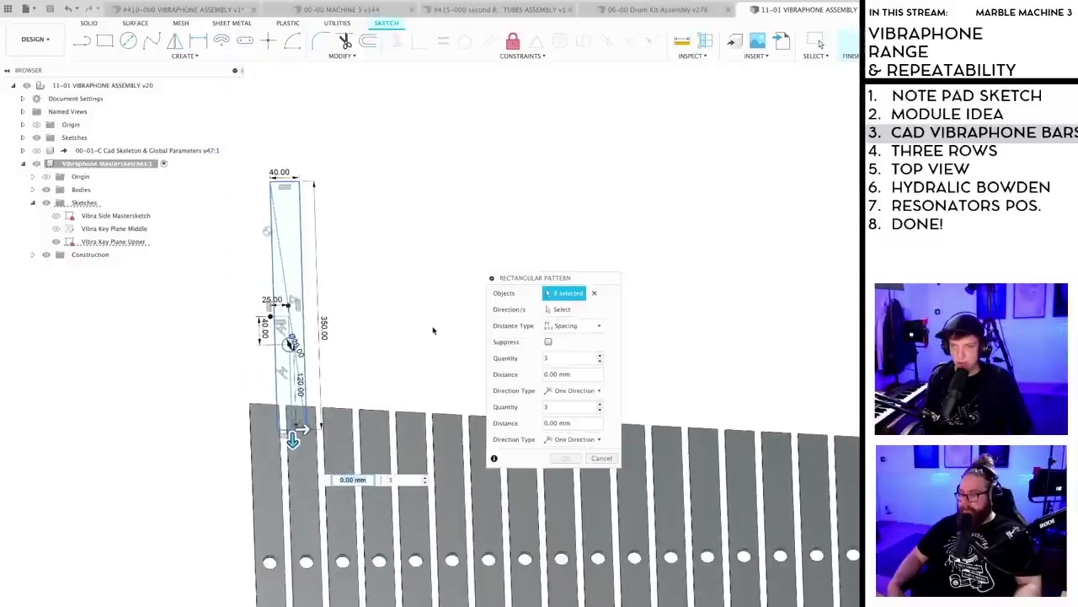
drag(594, 279, 594, 242)
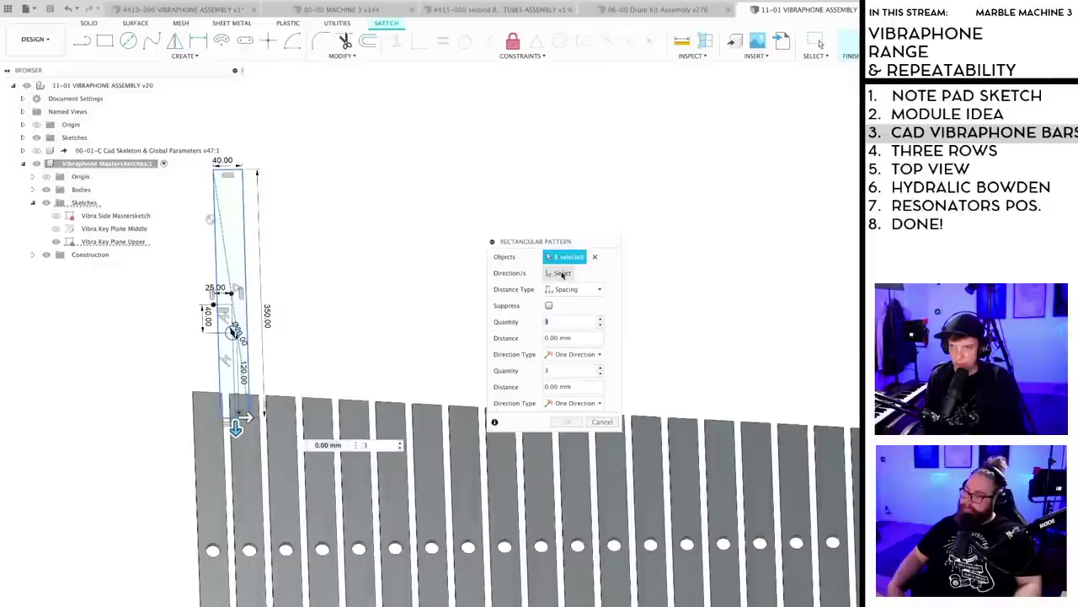
- Space the pattern copies about 76 mm apart along the bar row
click(561, 274)
drag(250, 421, 301, 416)
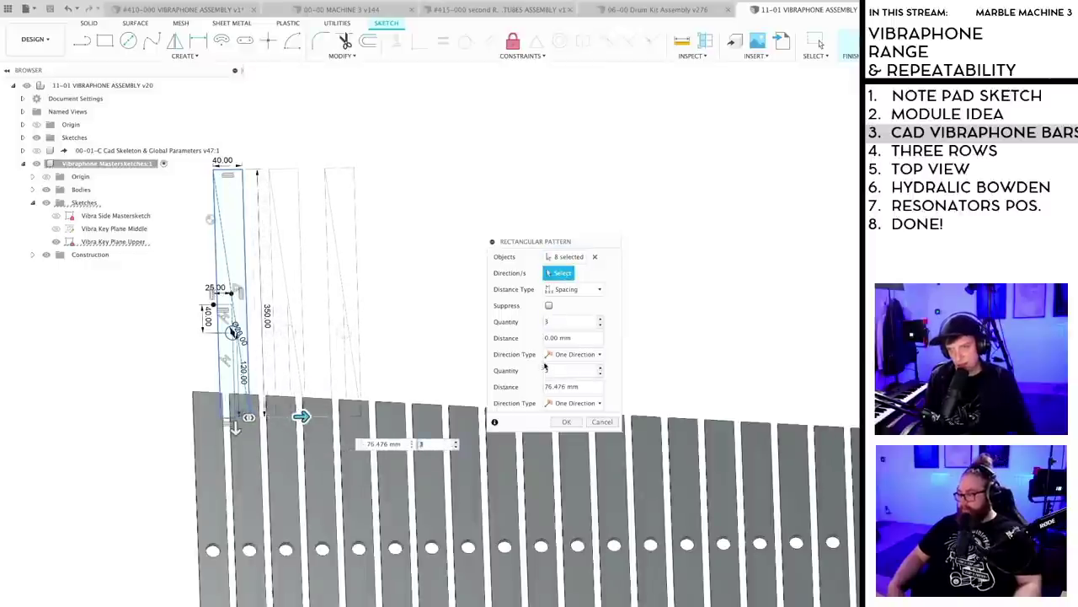
drag(590, 243, 529, 292)
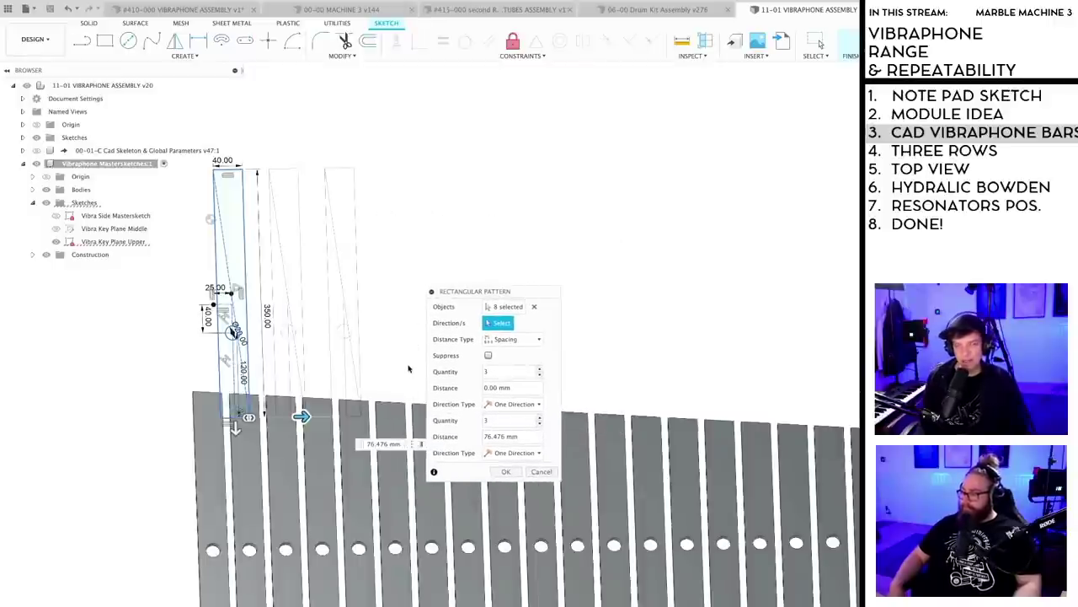
scroll(408, 370, up, 3)
middle_drag(391, 363, 419, 424)
scroll(407, 420, down, 2)
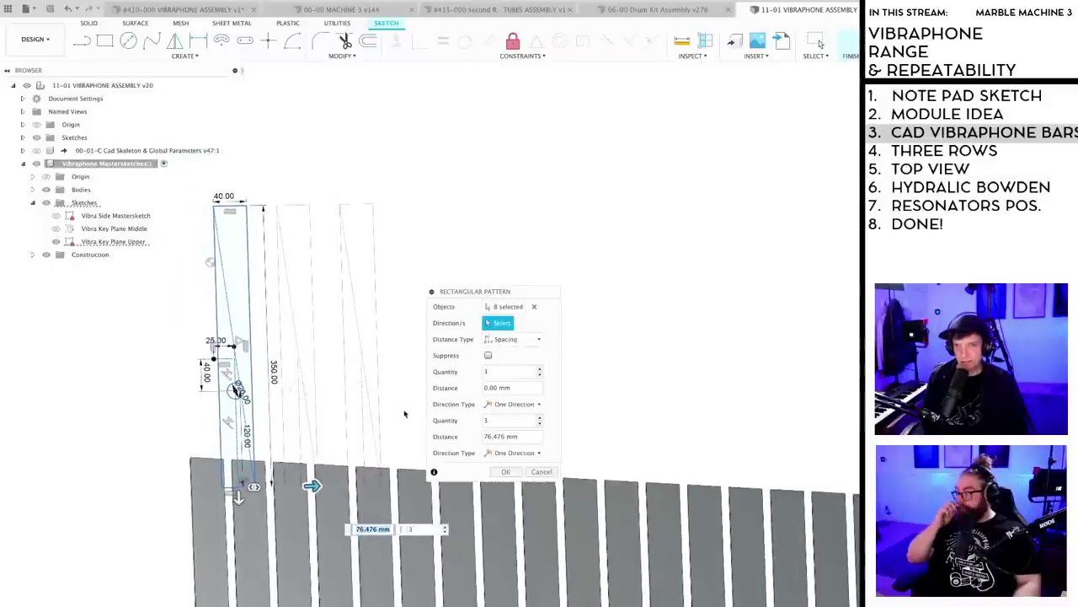
drag(485, 292, 562, 360)
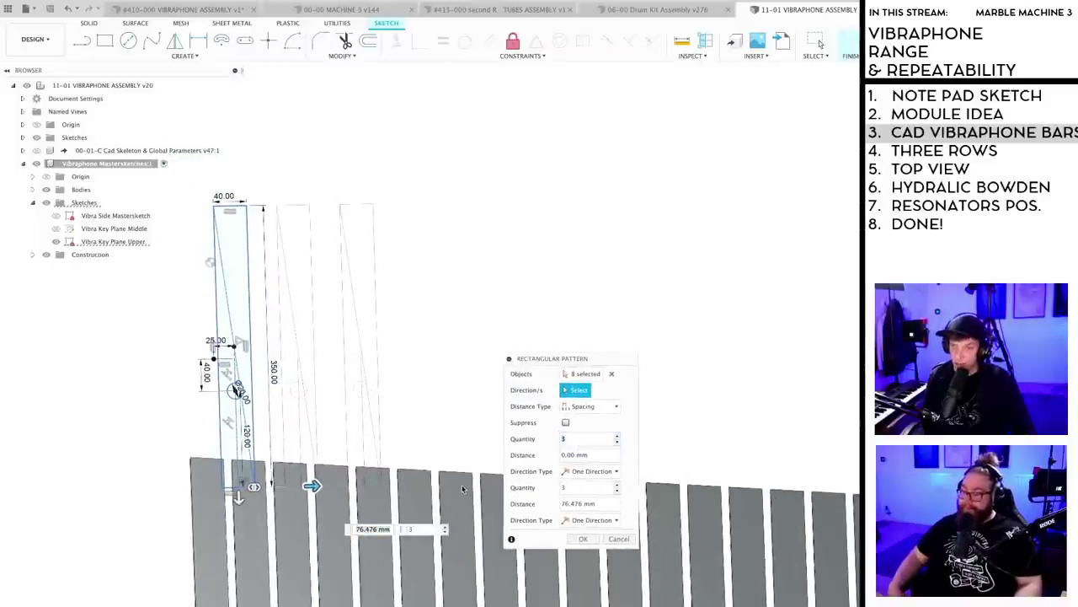
scroll(457, 474, up, 2)
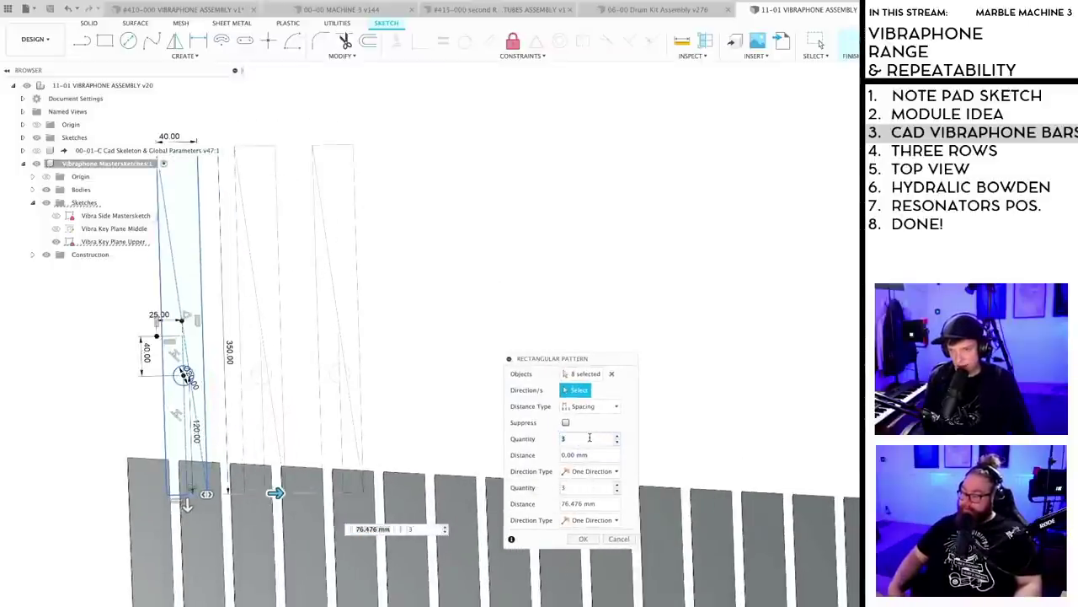
- Set the pattern's distance type to Spacing, with 0 as the first-direction distance and 50 mm along the bar row
click(595, 407)
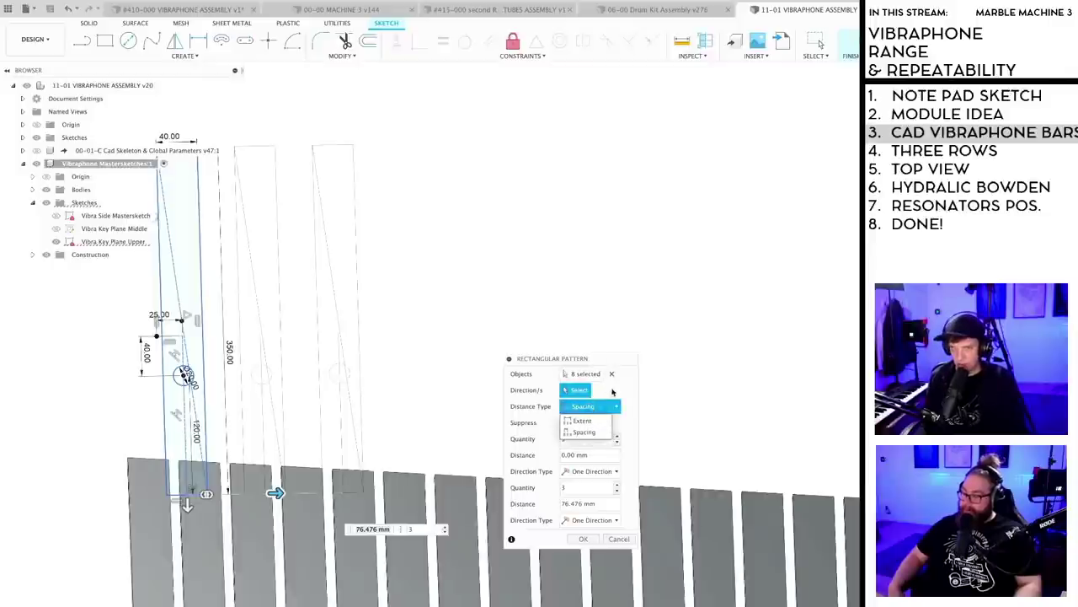
click(613, 392)
click(594, 408)
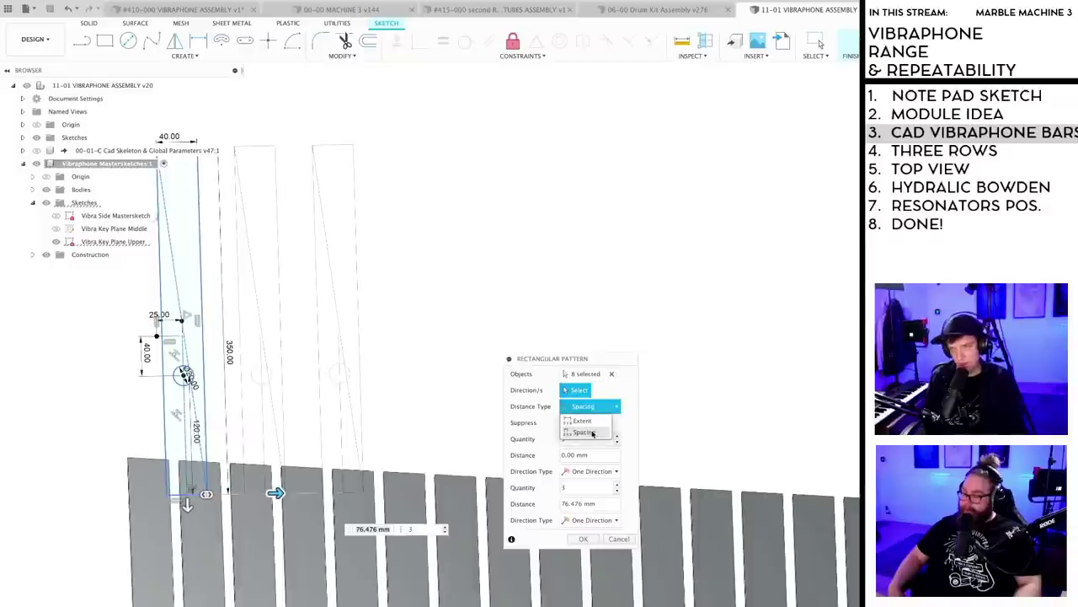
click(585, 433)
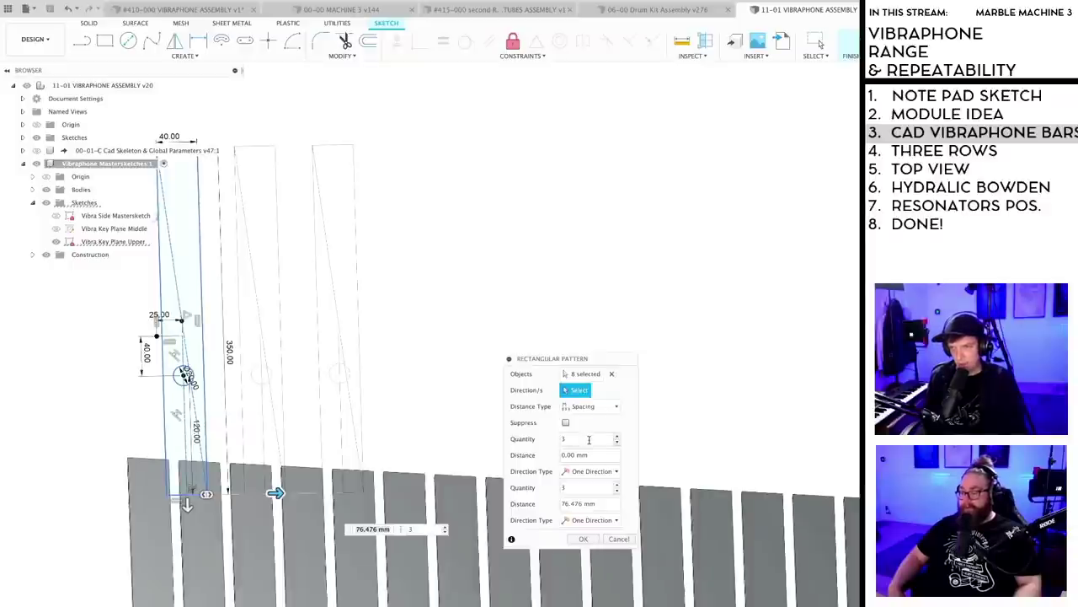
click(589, 439)
key(Tab)
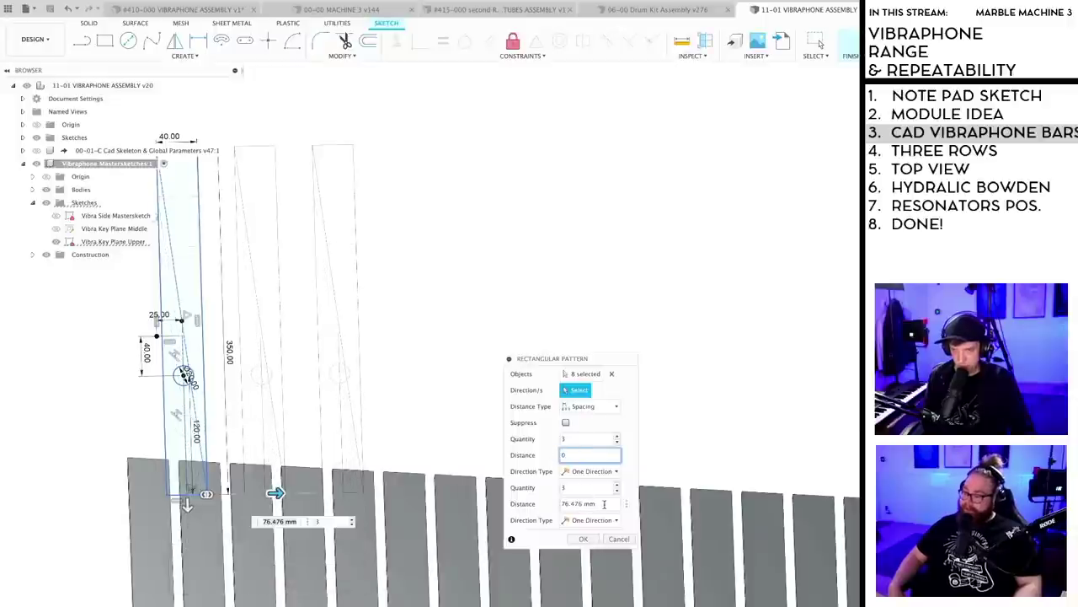
click(590, 503)
text(50)
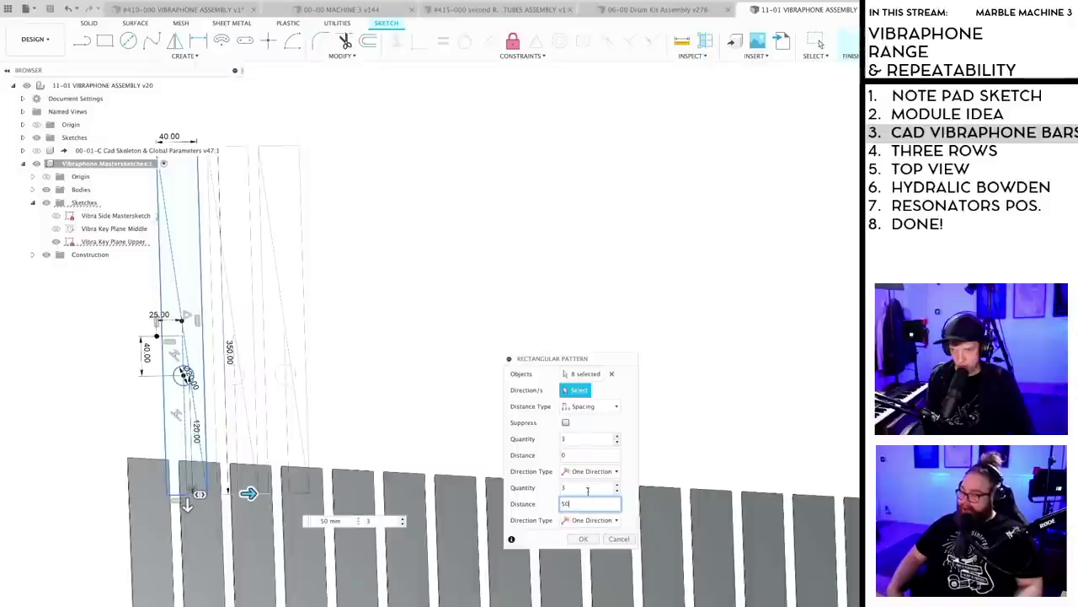
- Try a quantity of 30 for the pattern along the bar row
click(560, 487)
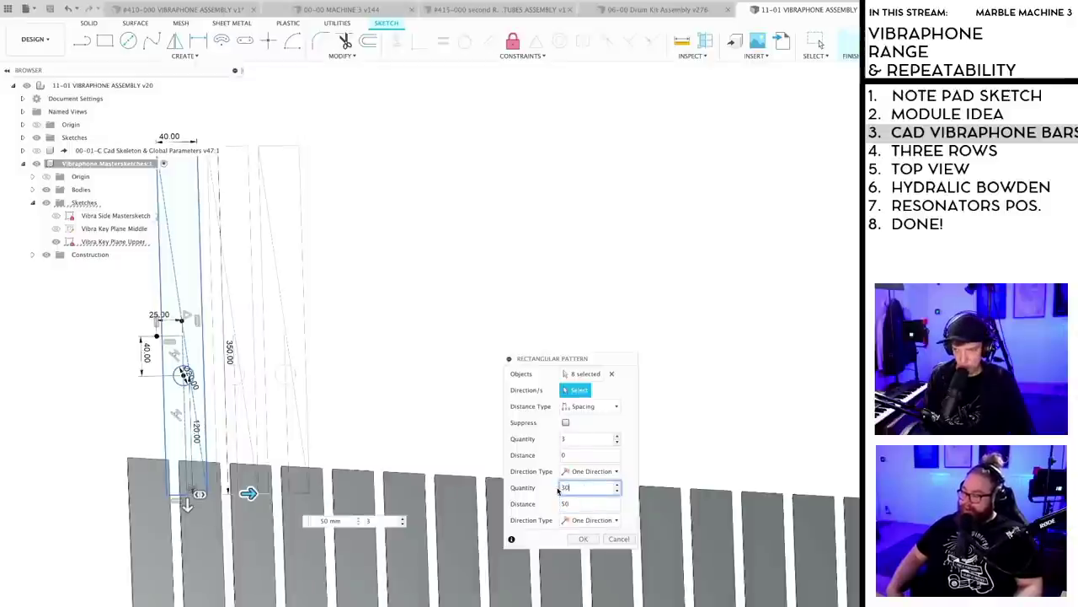
scroll(390, 474, down, 5)
middle_drag(386, 462, 325, 395)
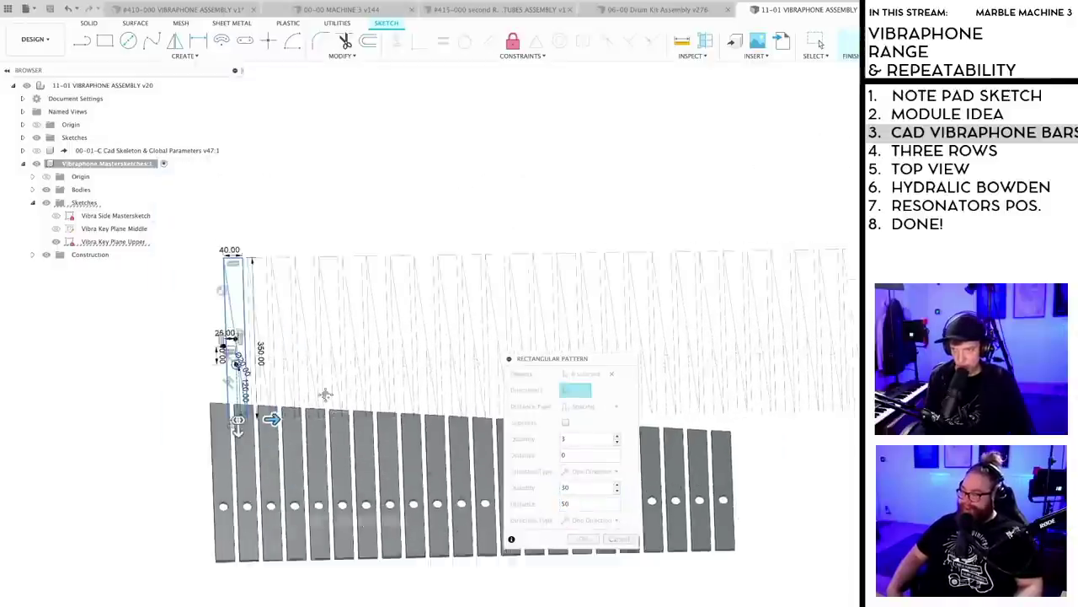
drag(621, 361, 829, 431)
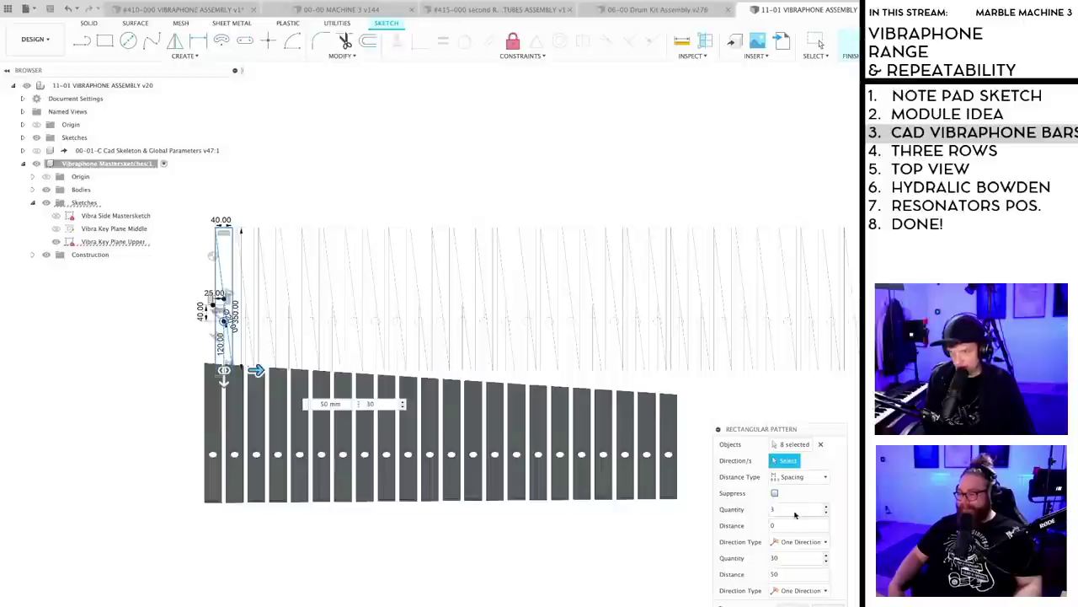
- Set the pattern's quantity along the bar row to 21
click(769, 558)
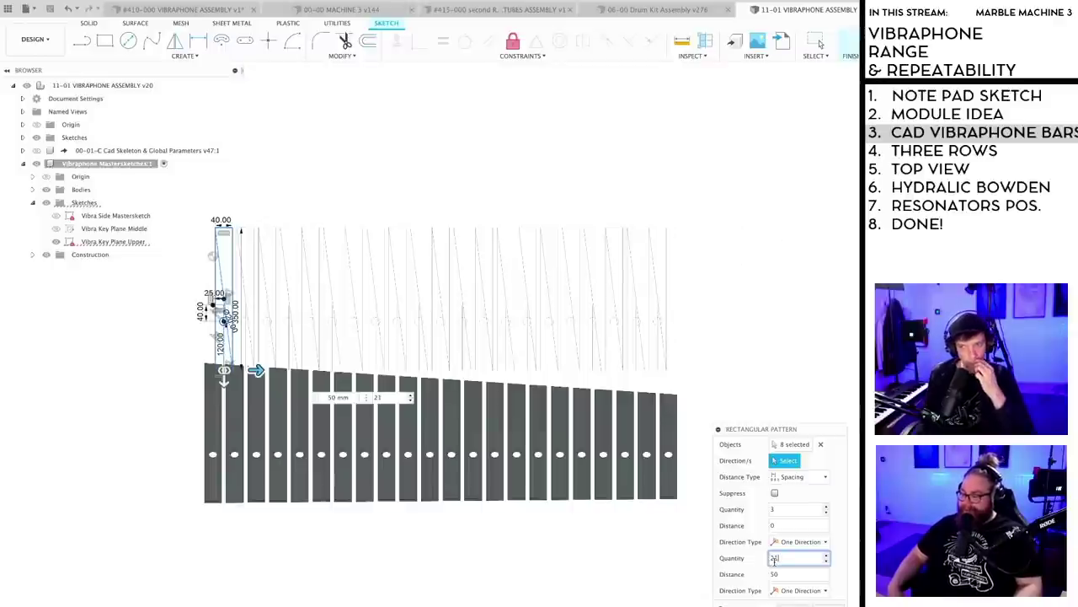
drag(814, 433, 798, 252)
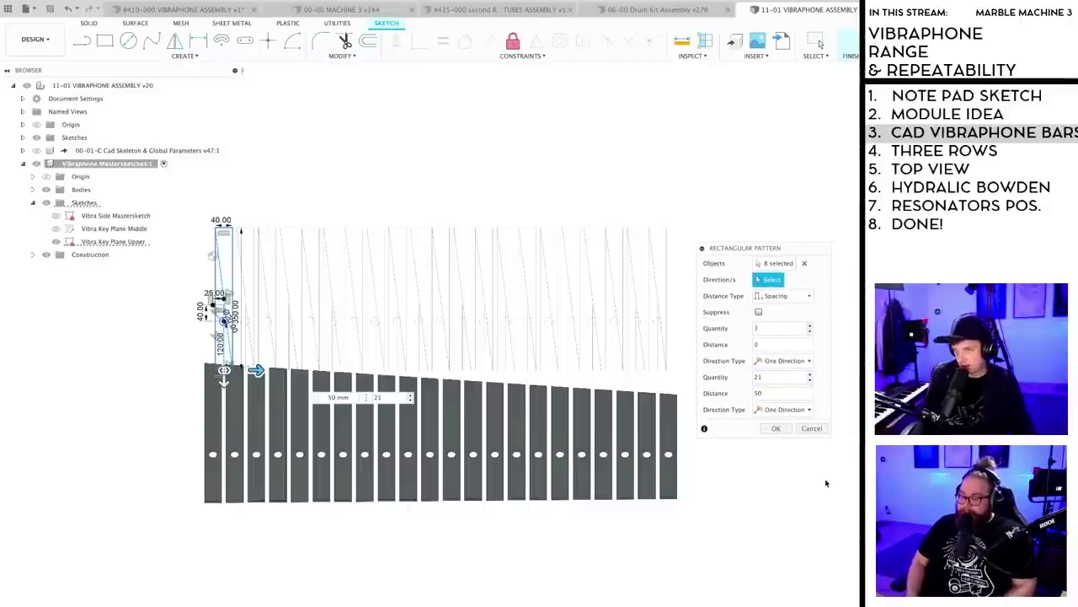
drag(830, 437, 866, 462)
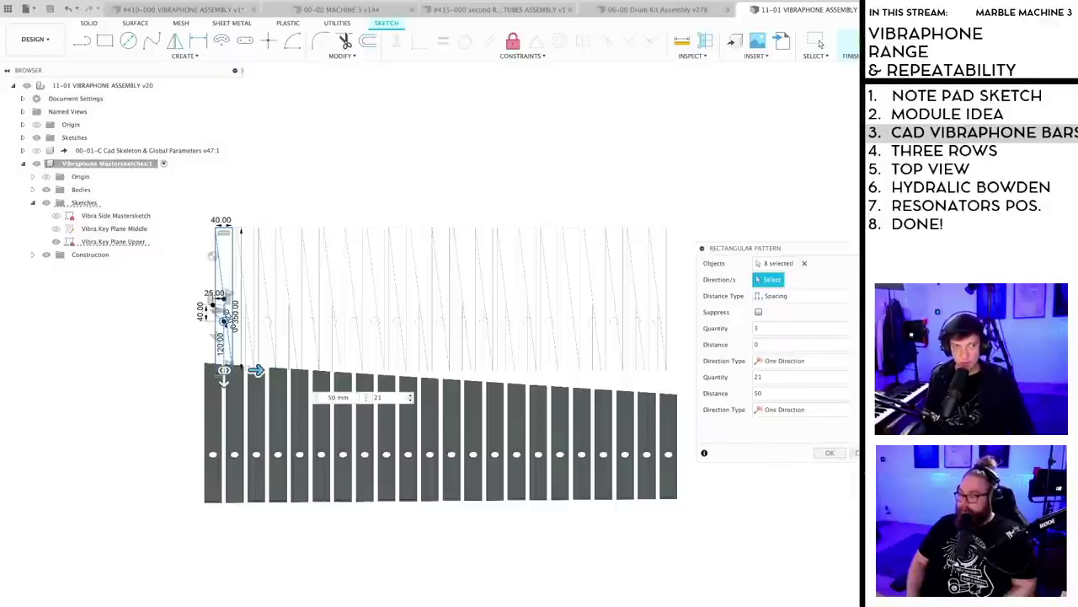
- Suppress the 4th, 7th, 11th, 14th, 18th and 21st bars of the pattern, counting the original, and complete the pattern
click(759, 313)
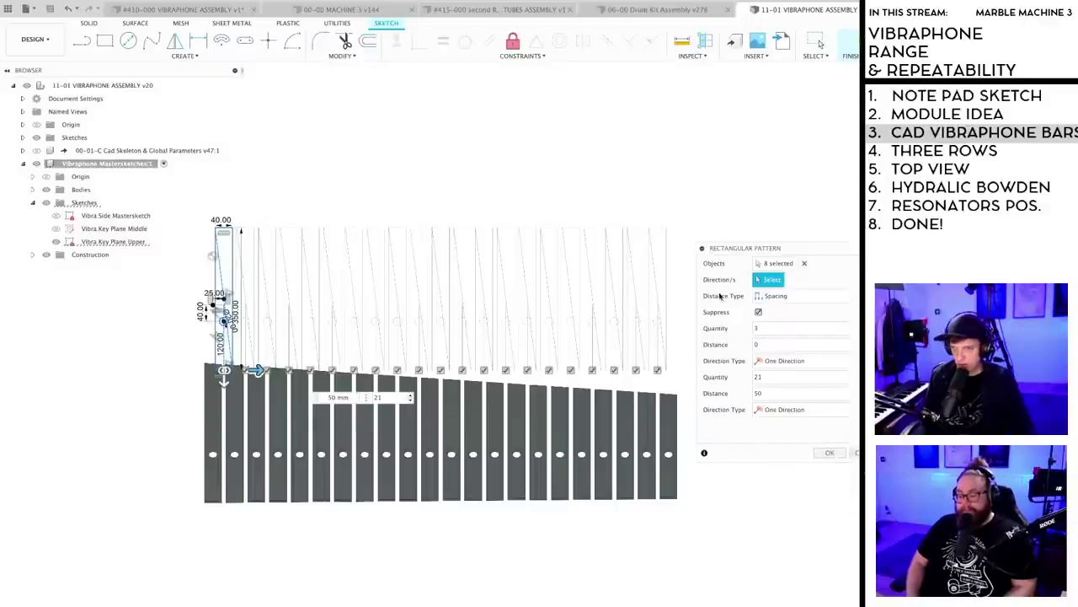
drag(823, 250, 538, 126)
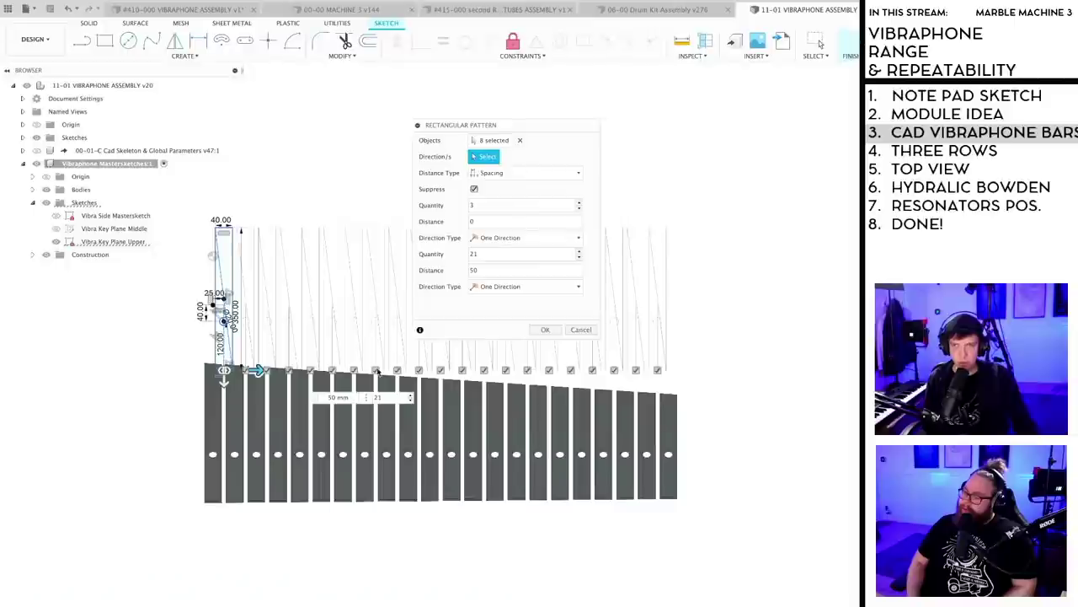
drag(452, 127, 270, 502)
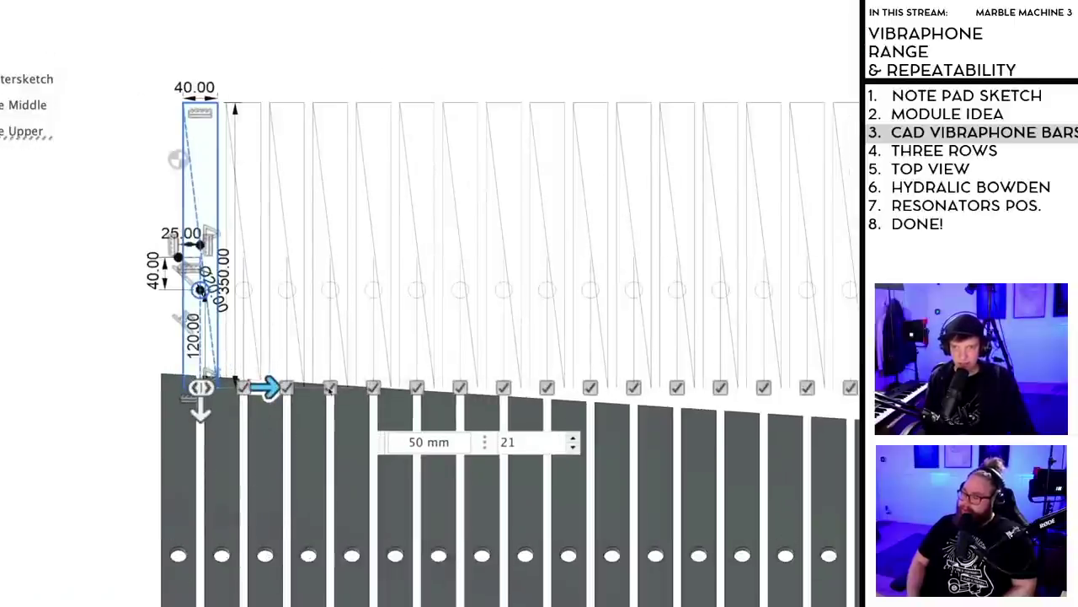
click(329, 387)
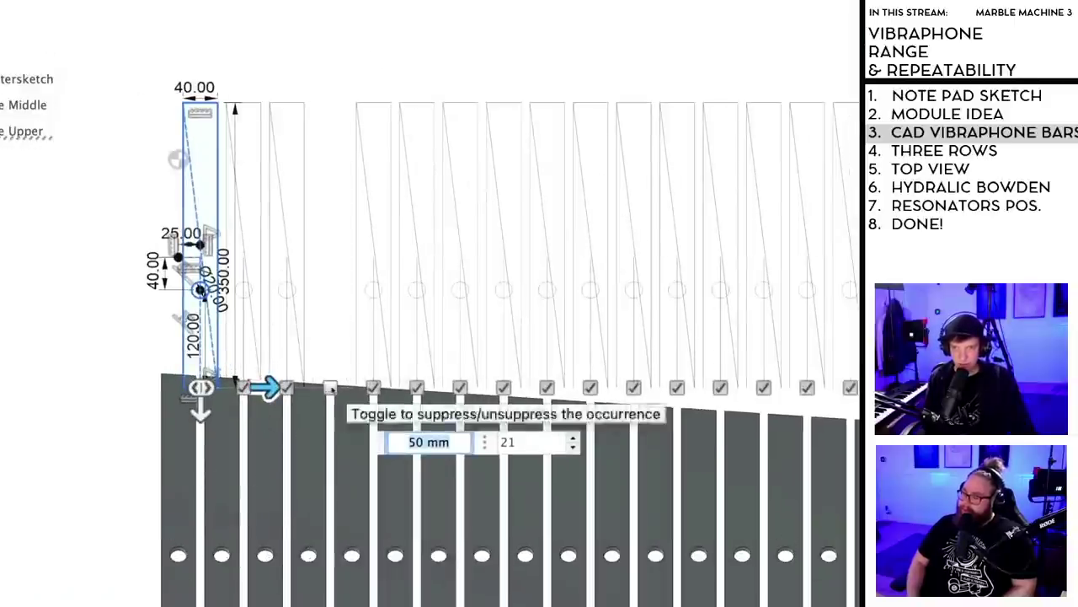
click(460, 388)
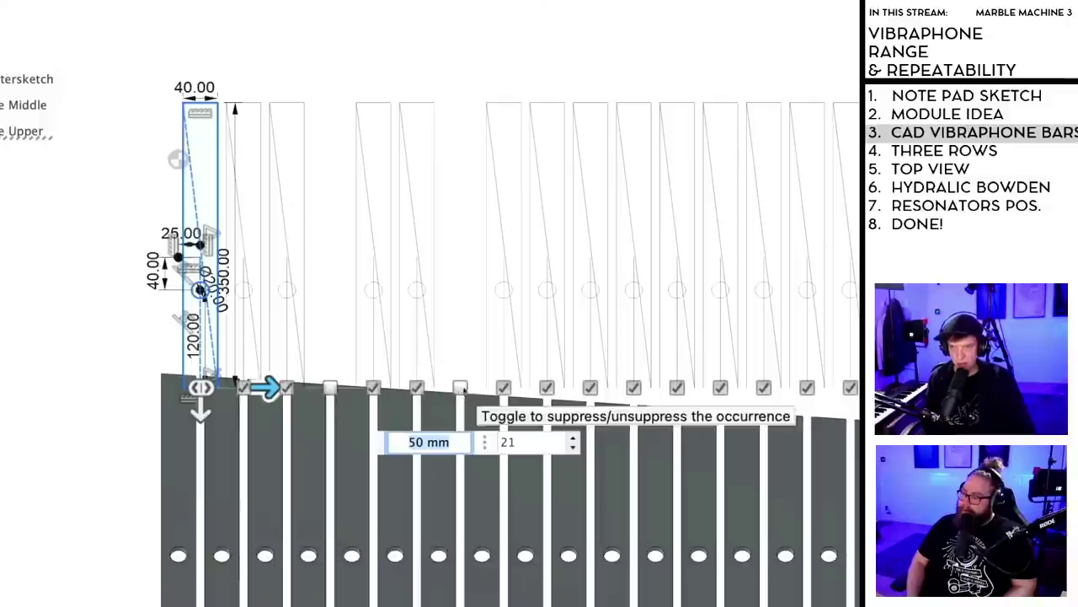
click(634, 387)
click(764, 388)
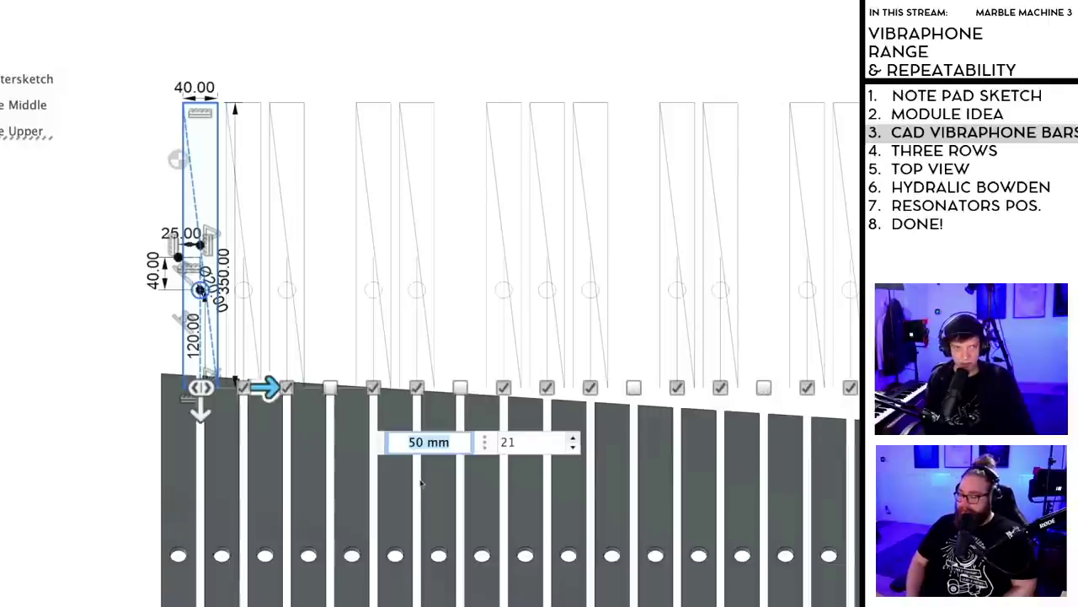
scroll(460, 406, down, 2)
scroll(410, 372, up, 3)
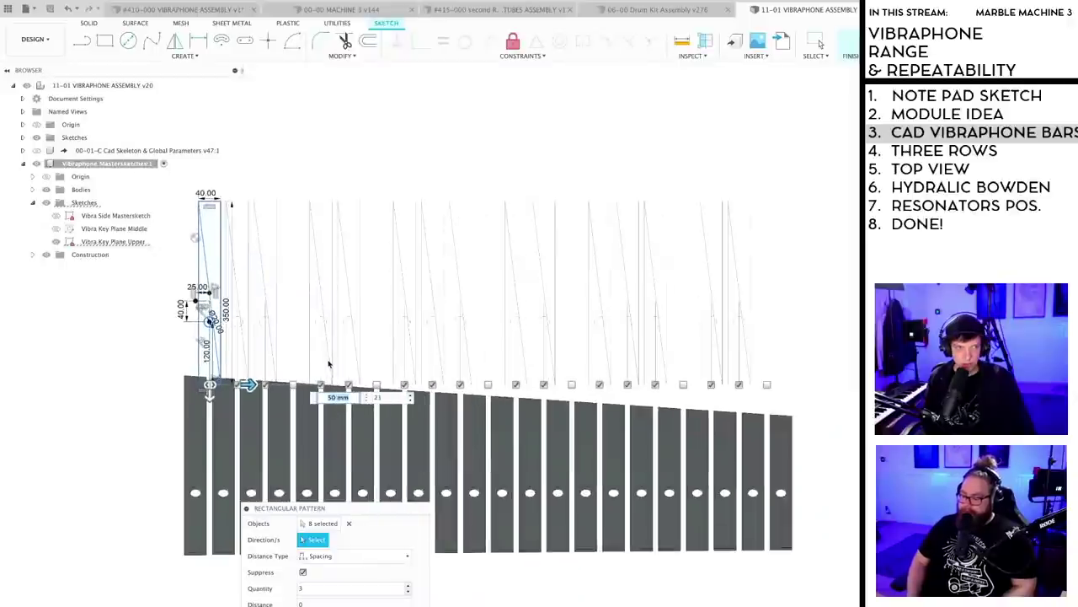
drag(342, 506, 568, 123)
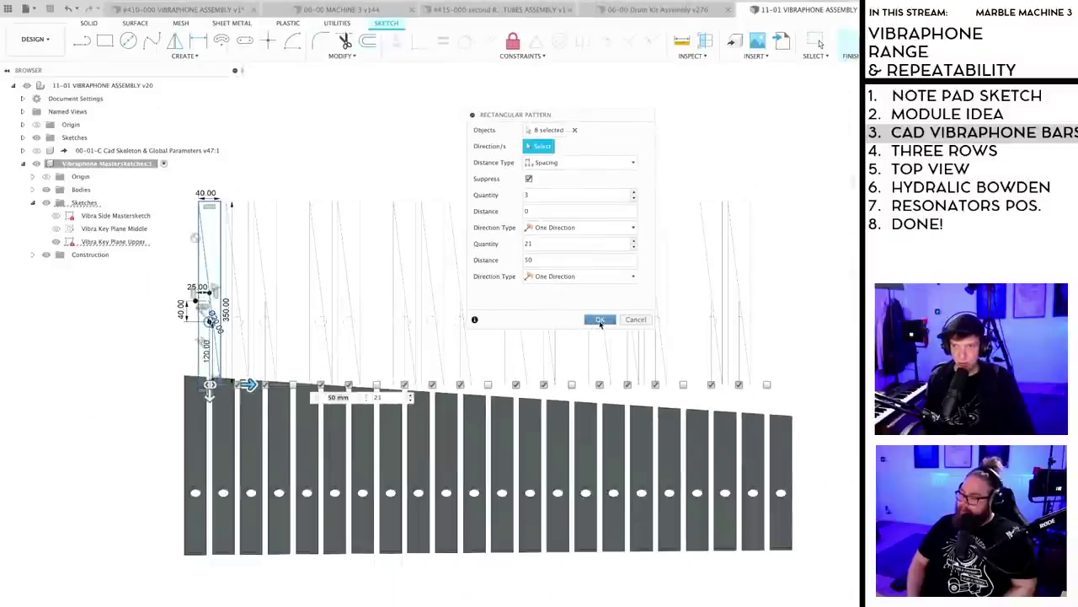
click(599, 320)
scroll(405, 469, down, 1)
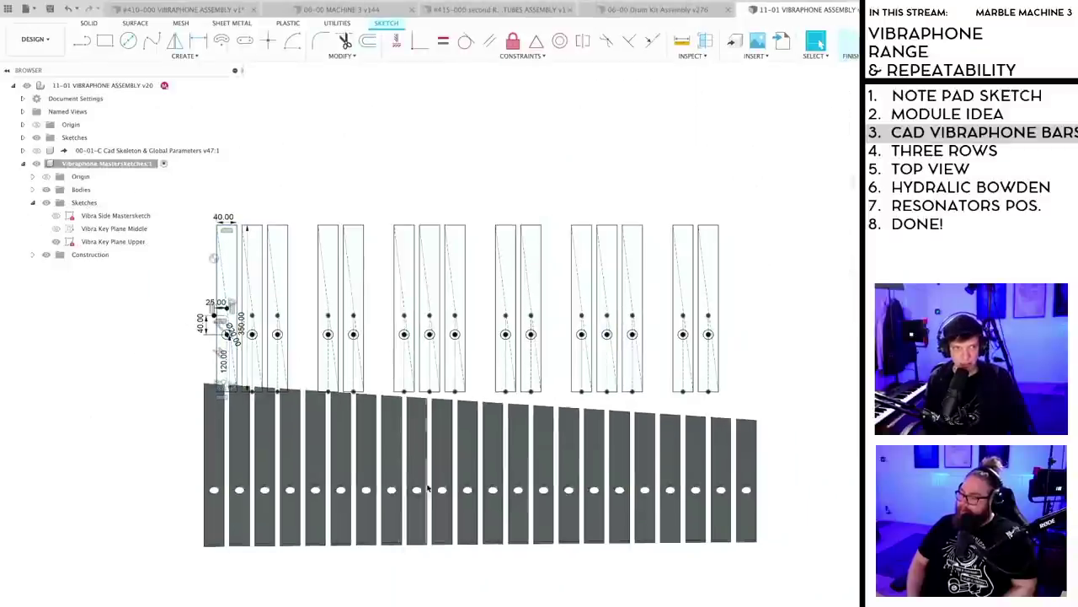
- Save the vibraphone assembly with the patterned upper-row sketch
mouse_move(427, 488)
shift+middle_down()
mouse_move(725, 421)
mouse_move(496, 366)
mouse_move(459, 367)
mouse_move(472, 373)
shift+middle_up()
key(ctrl+s)
key(Return)
- Examine the patterned upper-row outlines against the existing bar row from tilted views
scroll(473, 374, up, 3)
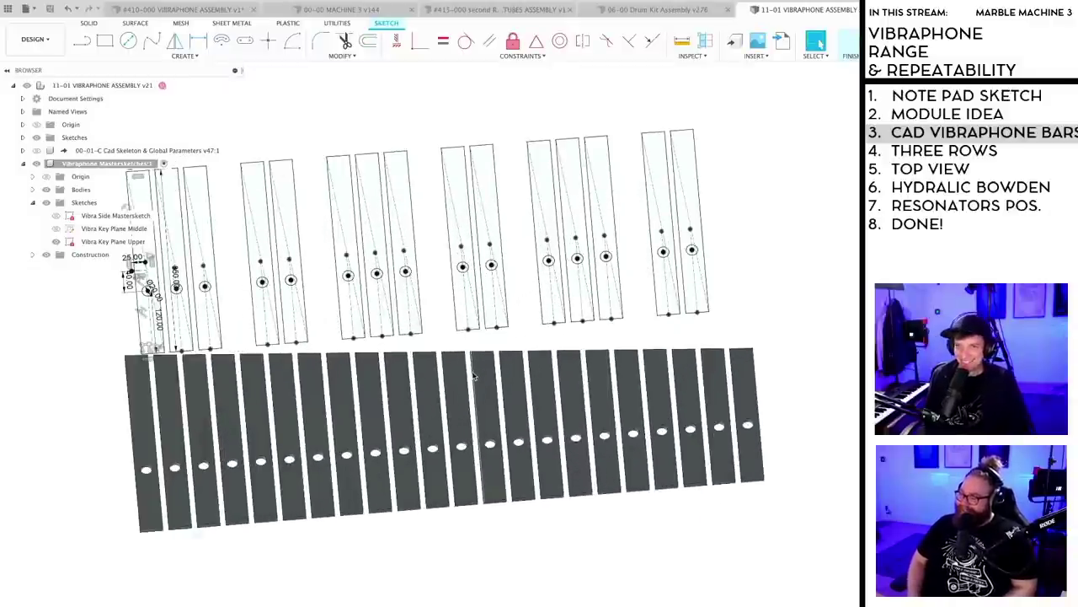
scroll(474, 377, down, 2)
mouse_move(545, 358)
shift+middle_down()
mouse_move(555, 354)
mouse_move(557, 371)
shift+middle_up()
scroll(381, 357, up, 2)
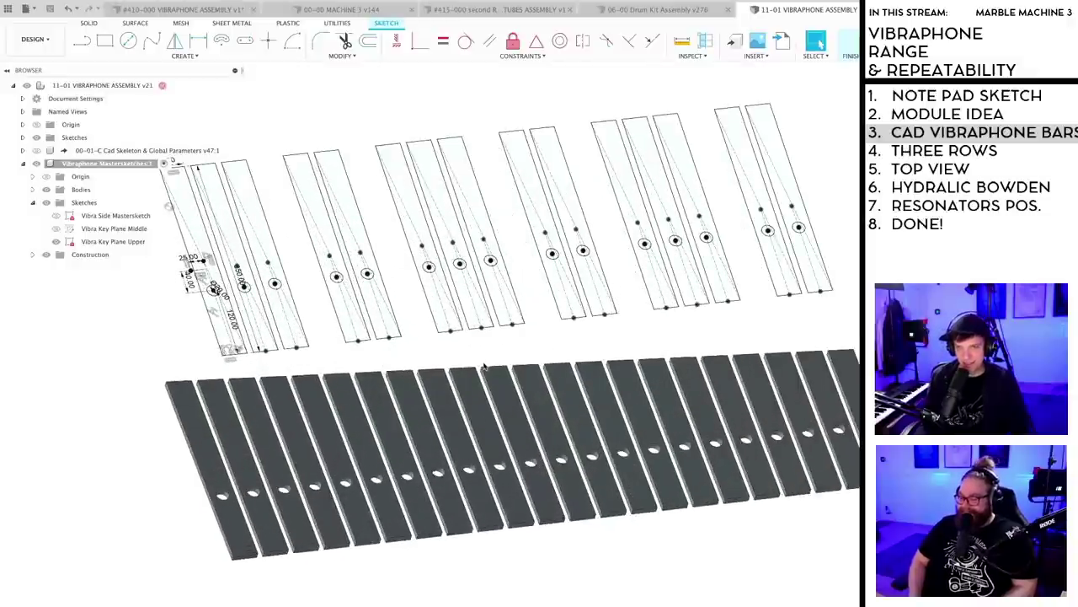
scroll(484, 366, down, 2)
mouse_move(435, 350)
middle_down()
mouse_move(456, 385)
mouse_move(401, 379)
middle_up()
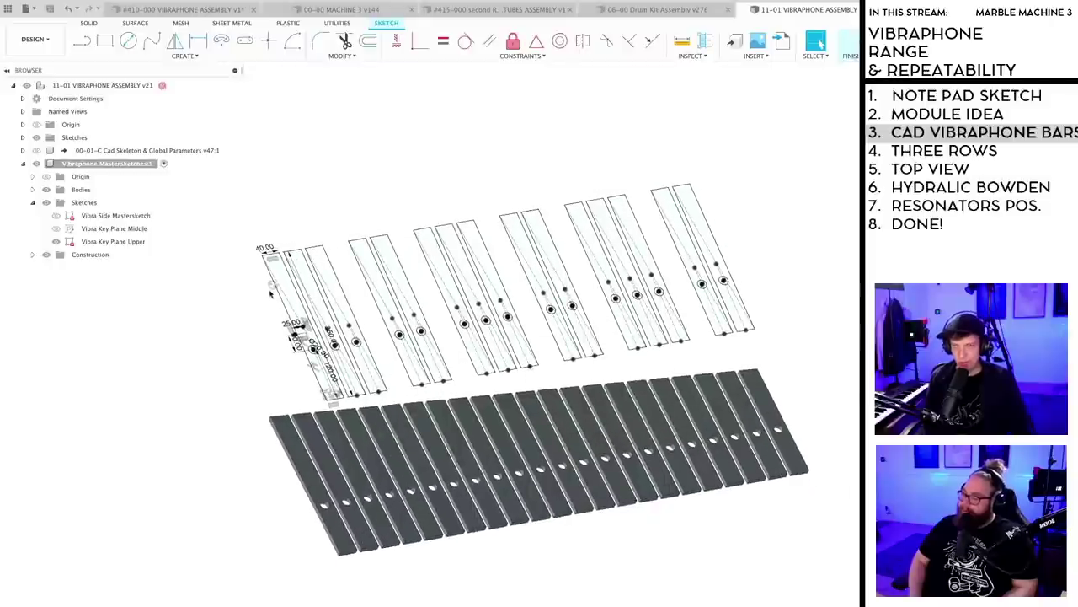
scroll(270, 292, up, 2)
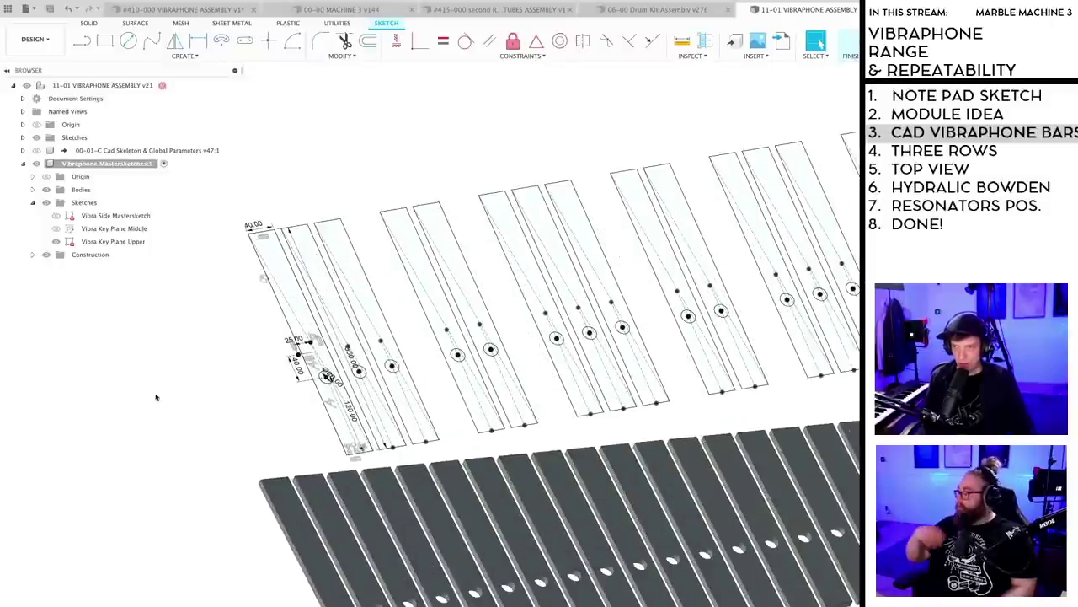
- Extrude all 15 bar profiles of the upper-row sketch 10 mm as new bodies, leaving the hole circles out
key(e)
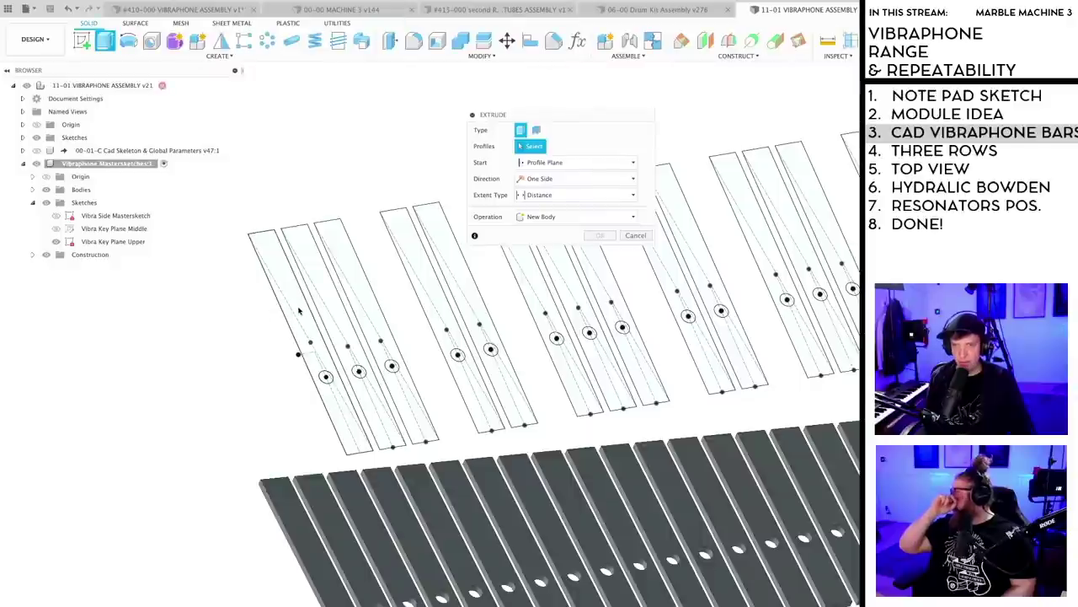
click(300, 311)
click(333, 300)
click(366, 308)
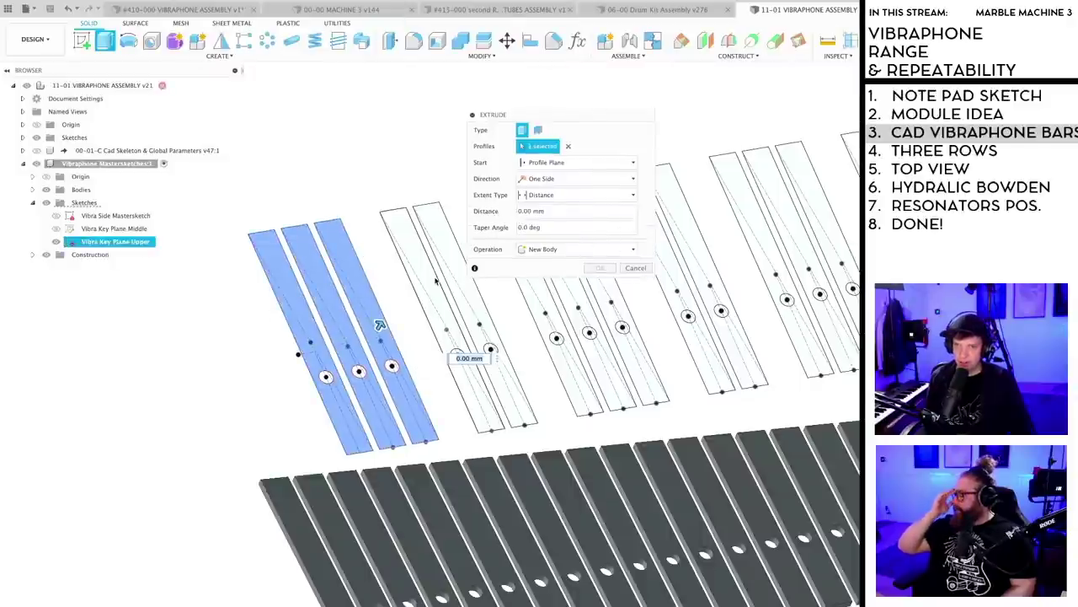
click(434, 280)
click(453, 272)
scroll(531, 396, down, 3)
middle_drag(531, 396, 419, 493)
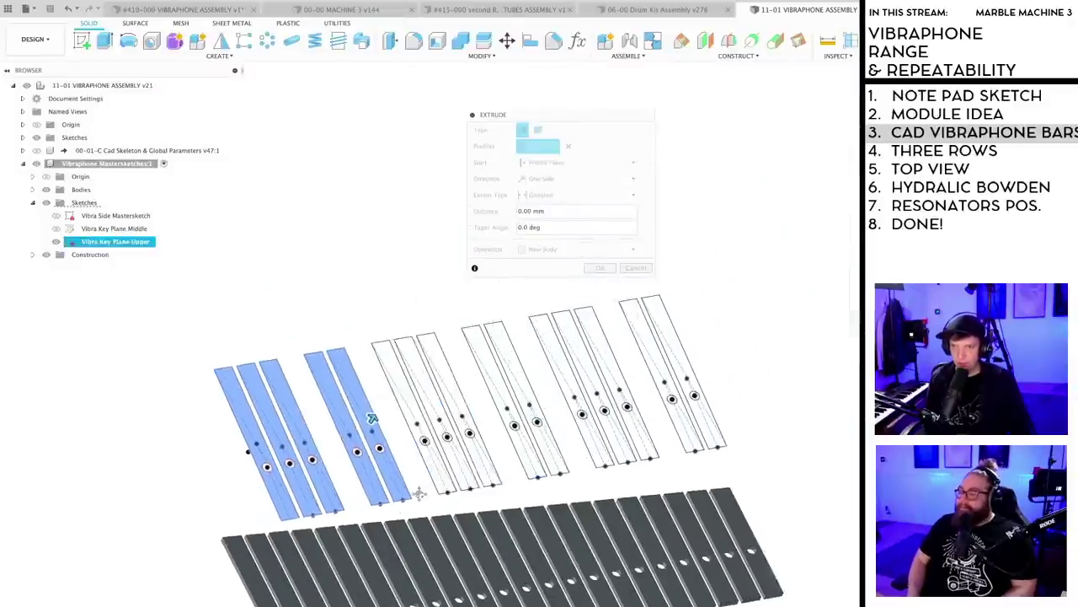
scroll(434, 464, up, 3)
click(388, 390)
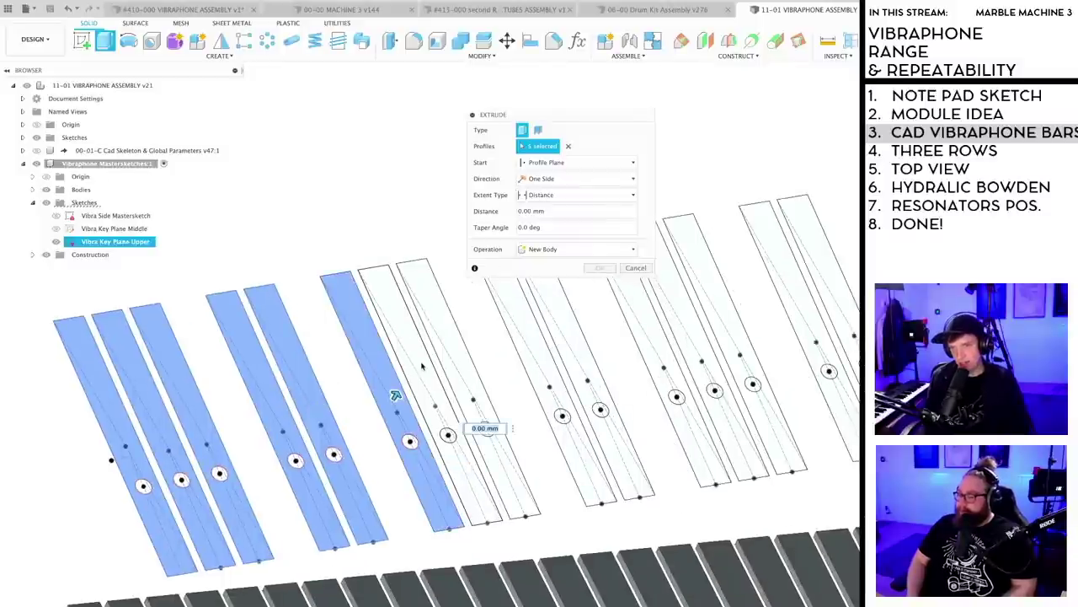
click(419, 370)
click(453, 358)
click(544, 354)
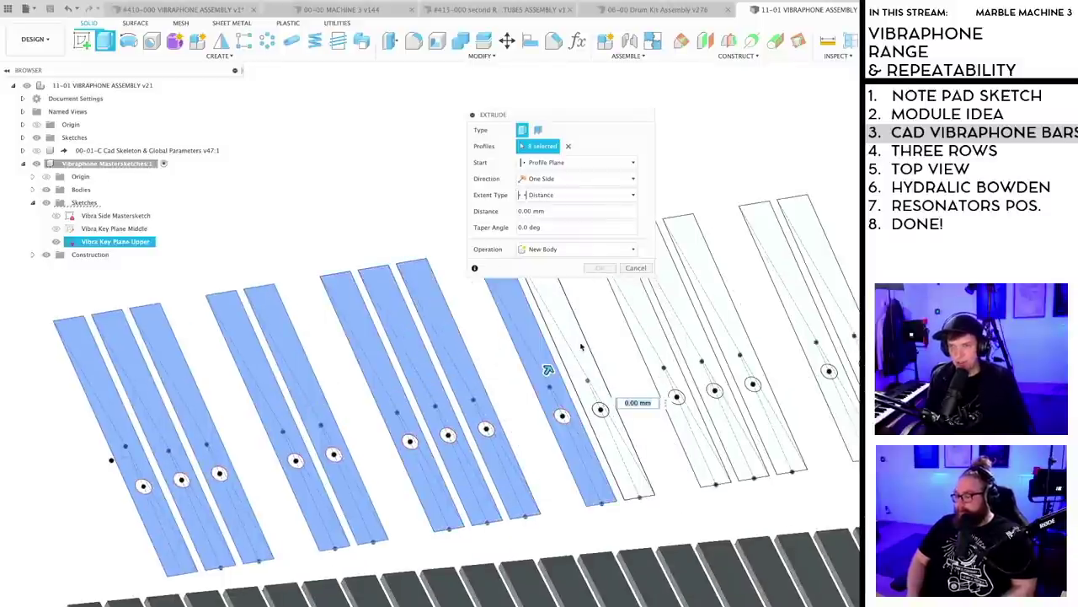
click(580, 346)
click(659, 340)
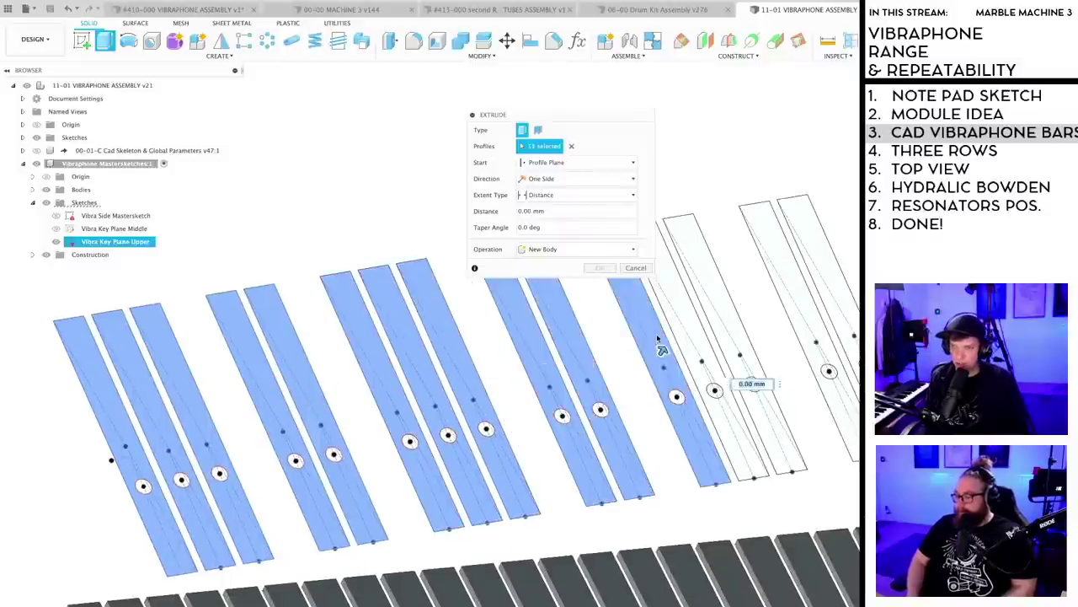
click(712, 340)
click(734, 337)
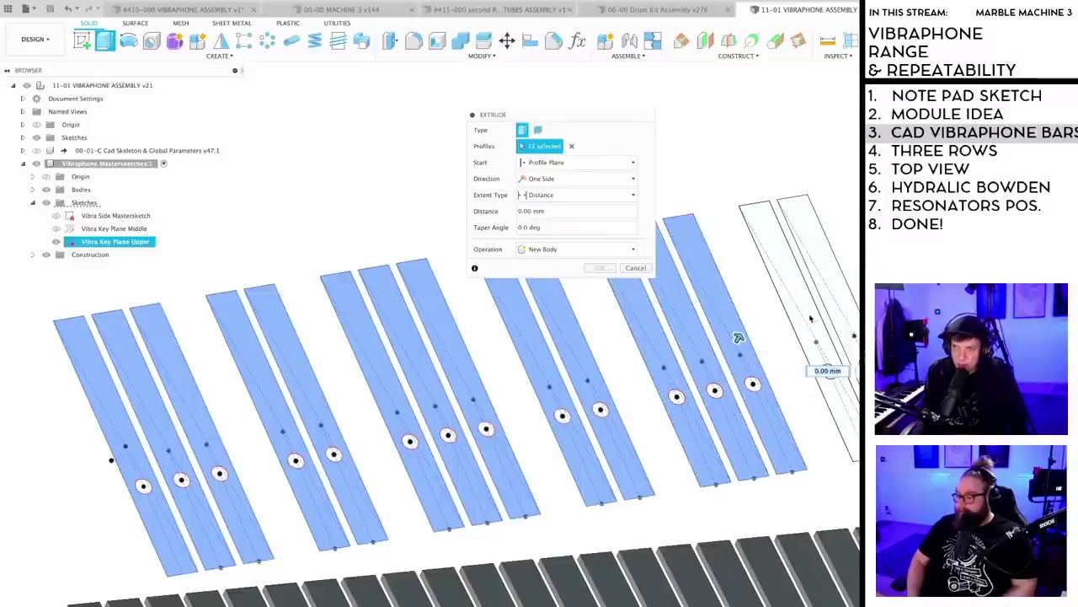
click(811, 317)
click(842, 311)
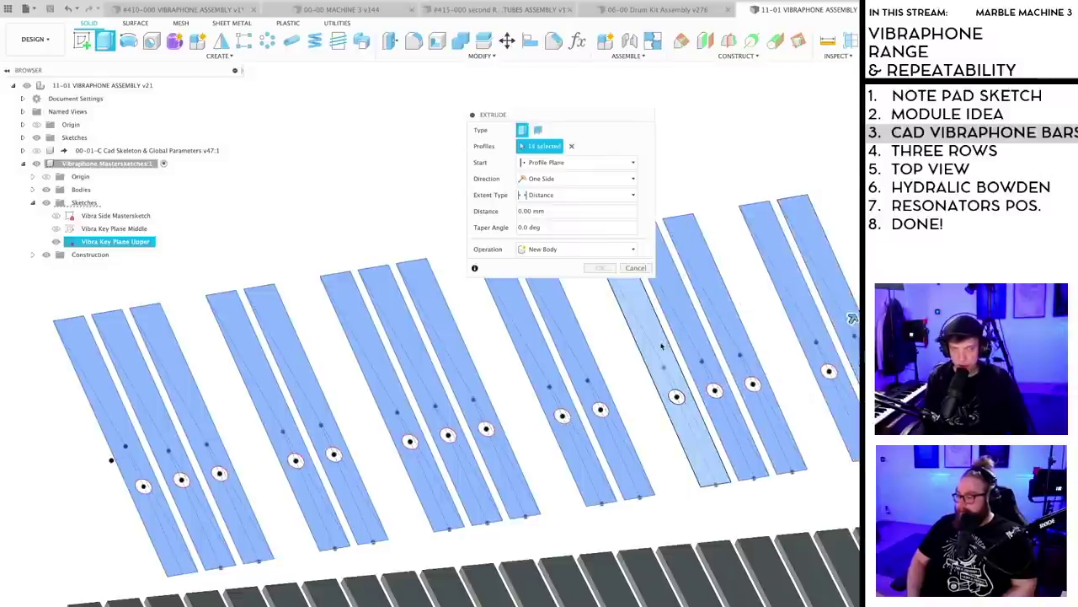
scroll(663, 344, down, 3)
middle_drag(637, 368, 561, 367)
scroll(561, 369, down, 4)
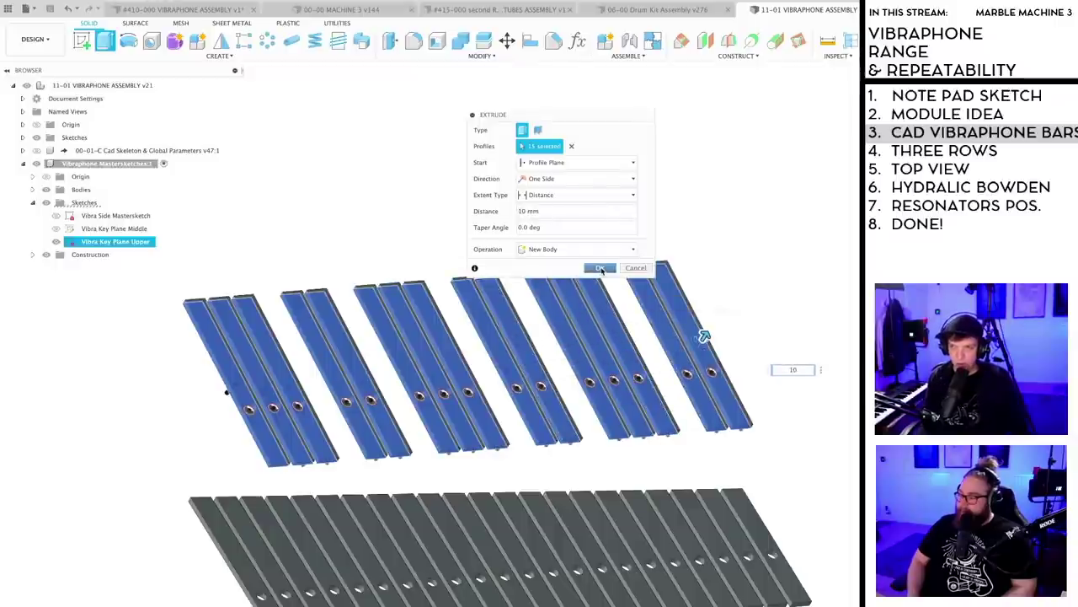
click(600, 268)
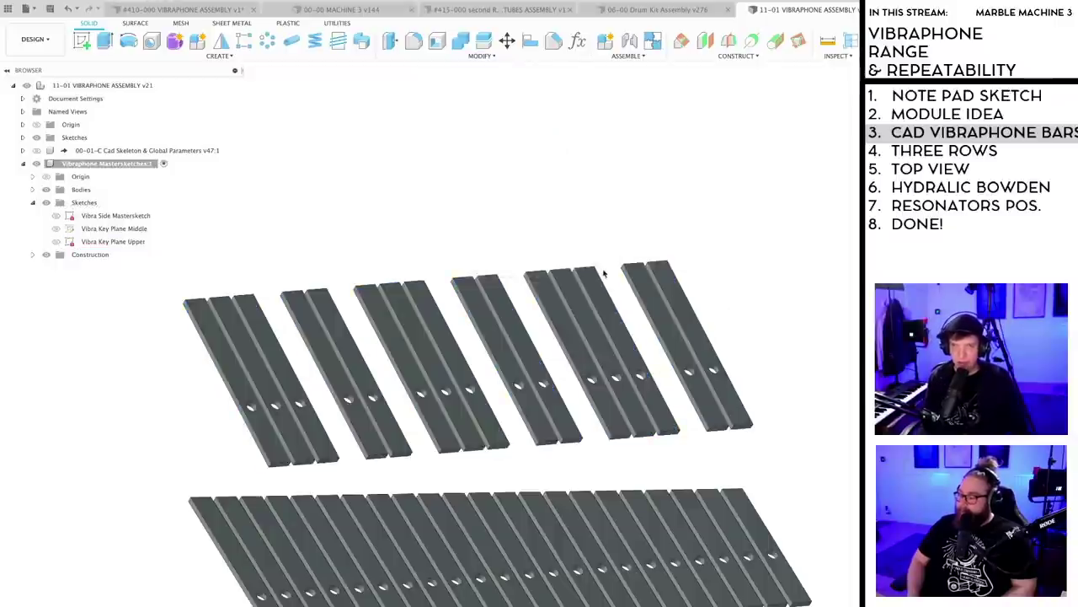
- Save the vibraphone assembly with the extruded upper-row bars
scroll(593, 382, down, 3)
mouse_move(588, 402)
shift+middle_down()
mouse_move(563, 390)
mouse_move(580, 399)
shift+middle_up()
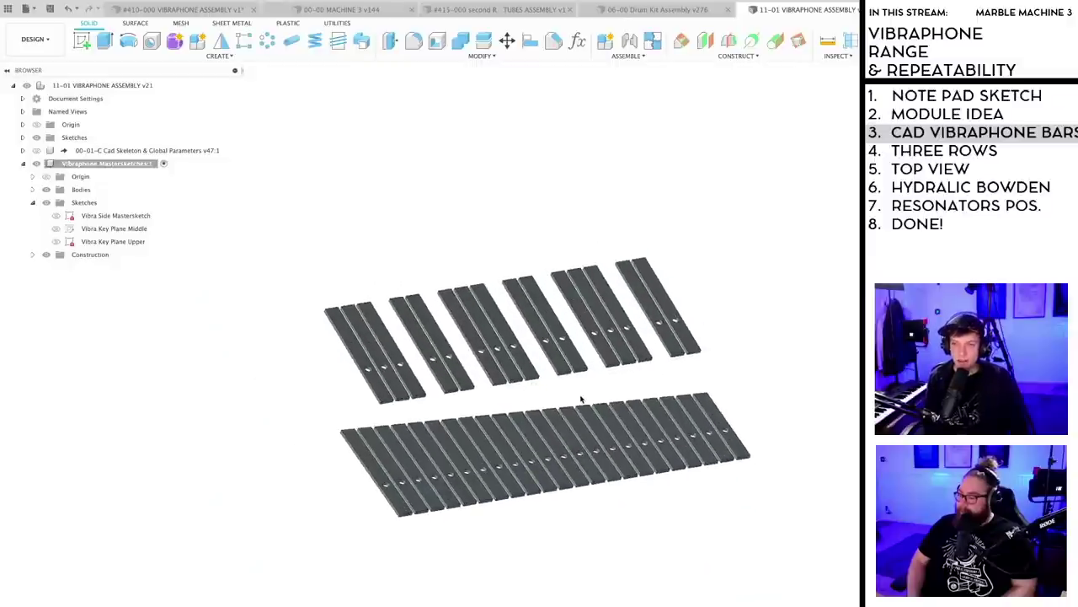
key(super+s)
key(Return)
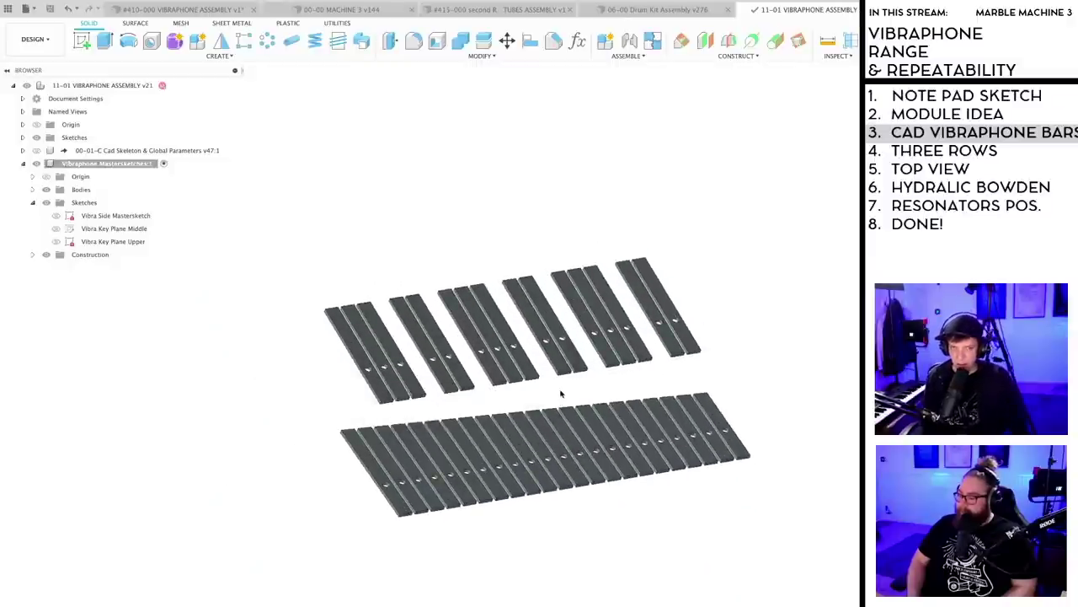
- Examine how the upper bar row lines up with the existing row from top and tilted views
scroll(558, 392, up, 2)
scroll(489, 388, down, 3)
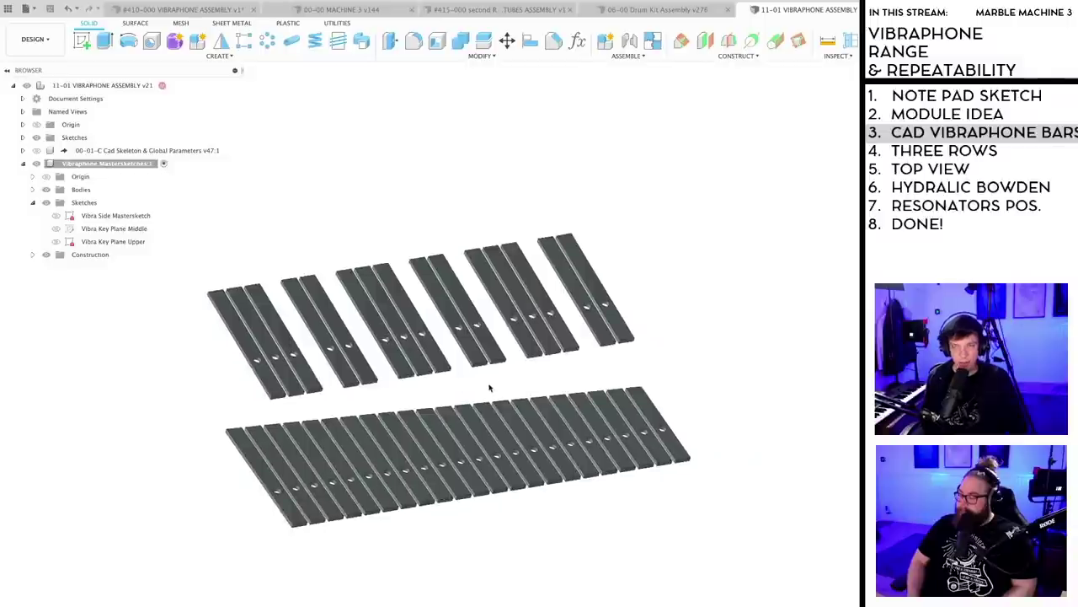
scroll(488, 387, up, 2)
scroll(491, 385, down, 1)
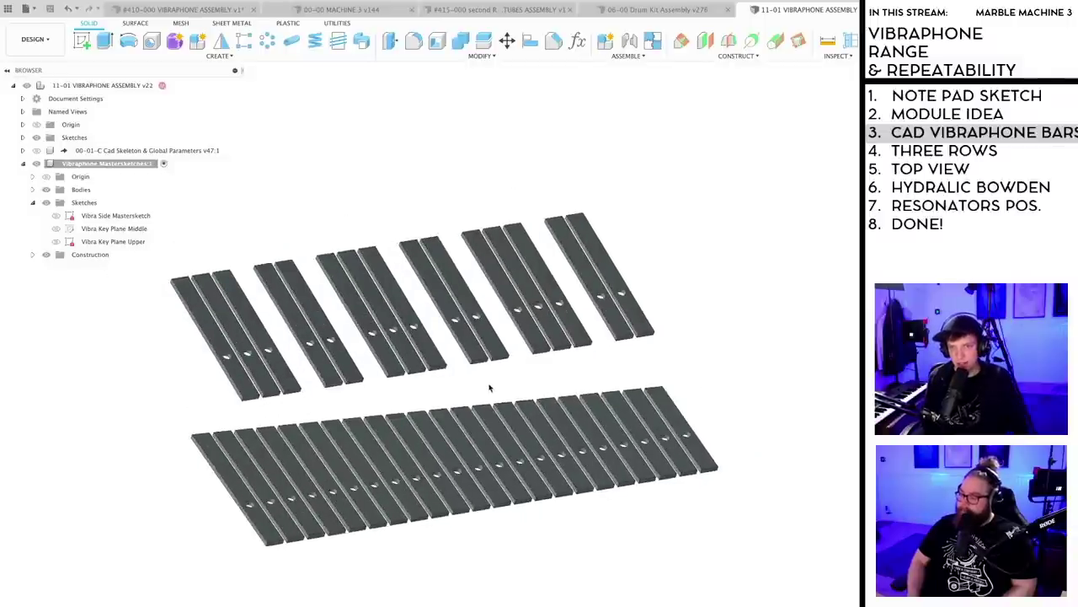
middle_drag(479, 383, 741, 345)
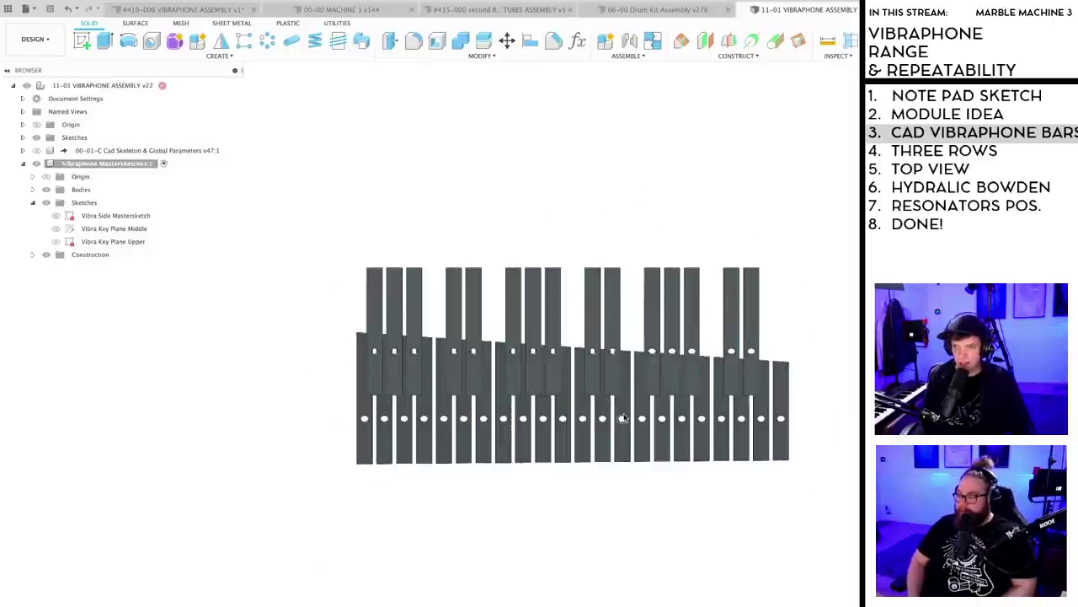
middle_drag(618, 418, 534, 421)
scroll(628, 425, up, 2)
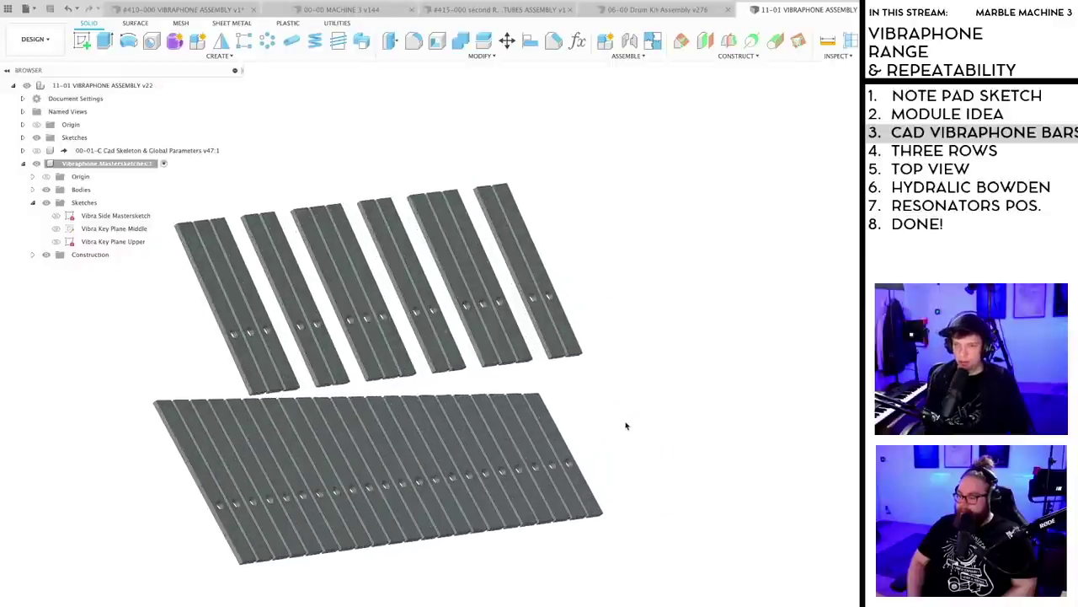
- Examine the spacing and overlap between the grouped upper bars and the full bar row from several tilted angles
shift+middle_drag(626, 424, 546, 419)
shift+middle_drag(385, 372, 615, 455)
mouse_move(605, 522)
shift+middle_down()
mouse_move(624, 523)
mouse_move(587, 498)
mouse_move(616, 513)
mouse_move(604, 514)
shift+middle_up()
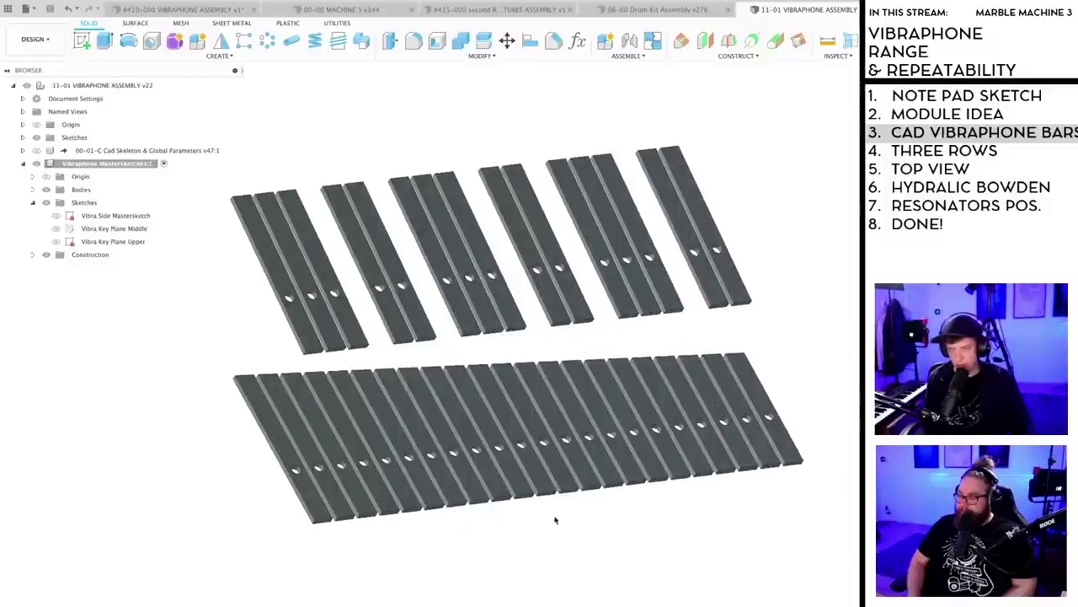
mouse_move(563, 541)
shift+middle_down()
mouse_move(559, 530)
mouse_move(561, 539)
mouse_move(575, 518)
mouse_move(561, 532)
mouse_move(570, 528)
shift+middle_up()
scroll(562, 534, up, 2)
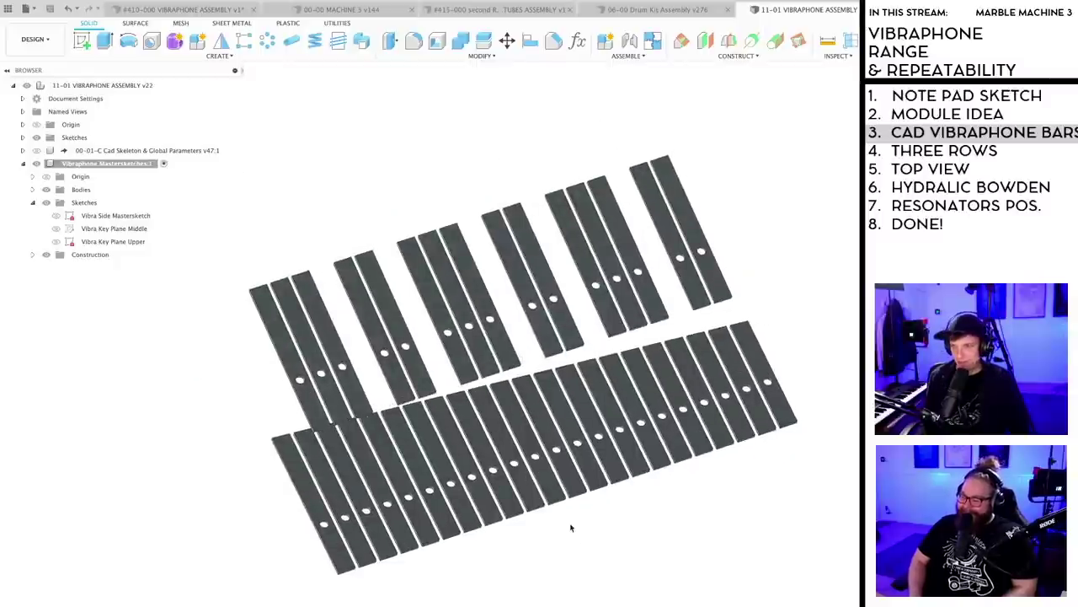
scroll(504, 490, down, 3)
shift+middle_drag(504, 490, 513, 418)
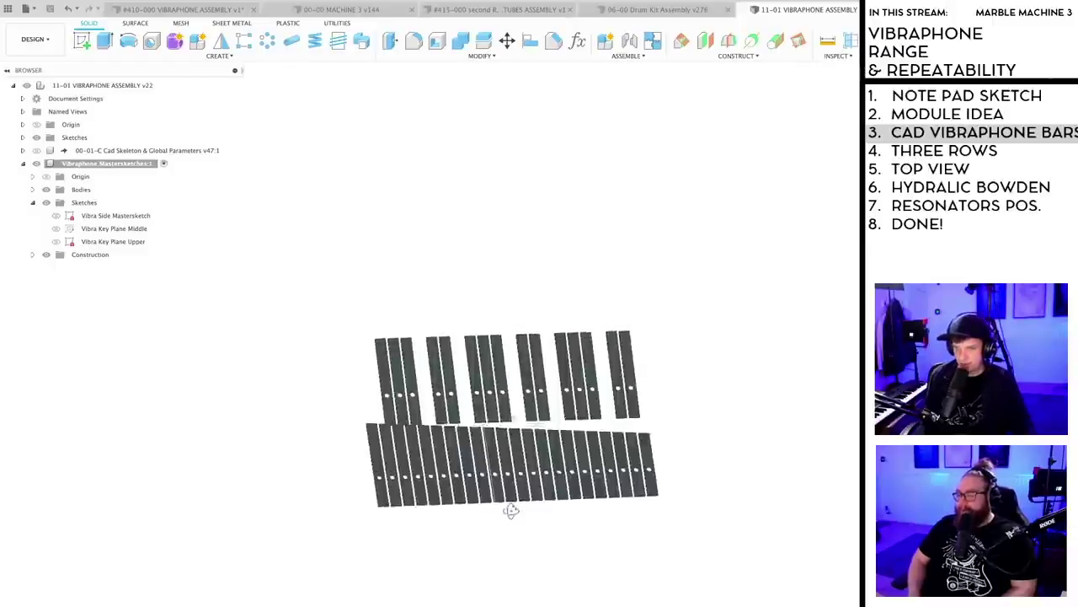
shift+middle_drag(516, 524, 477, 443)
scroll(436, 470, up, 3)
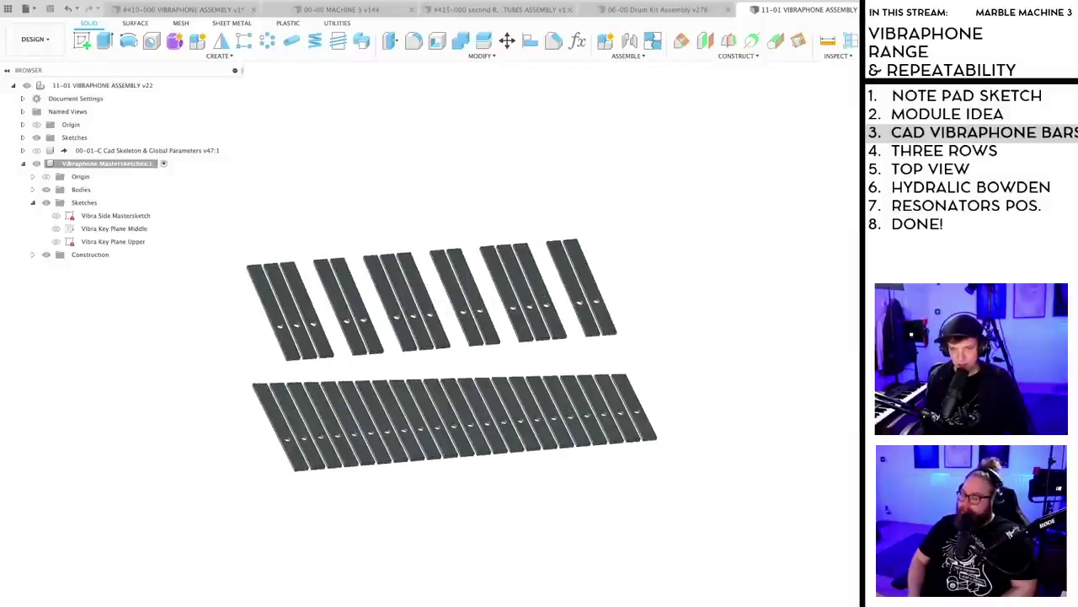
- In the upper-row sketch, draw two sloping lines about 990 mm long from the first bar's outer corners to the last bar's outer edge
double_click(113, 241)
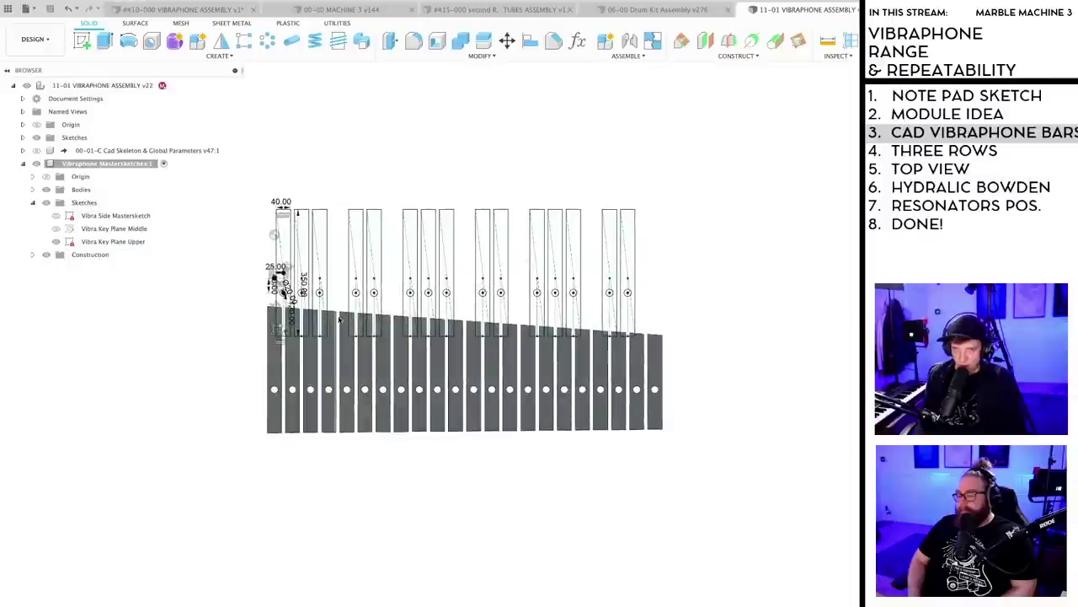
key(l)
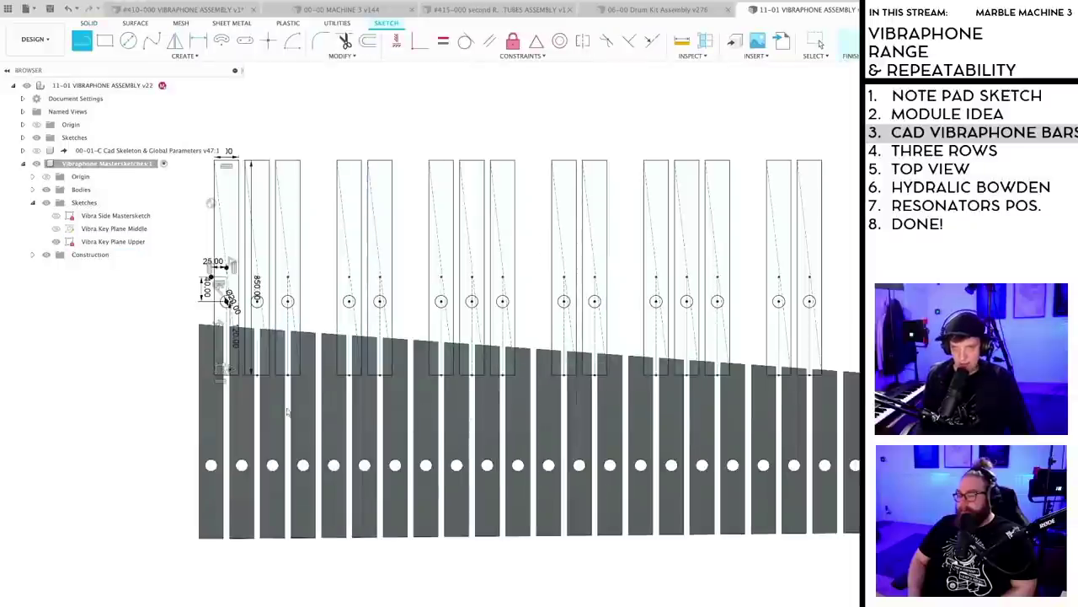
scroll(223, 183, up, 3)
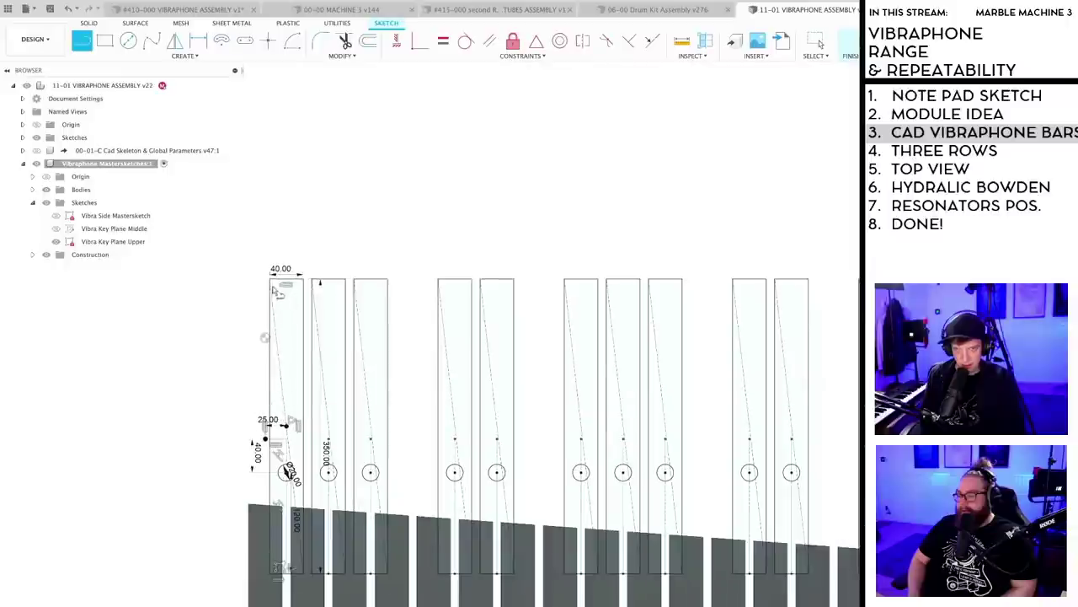
scroll(508, 391, down, 3)
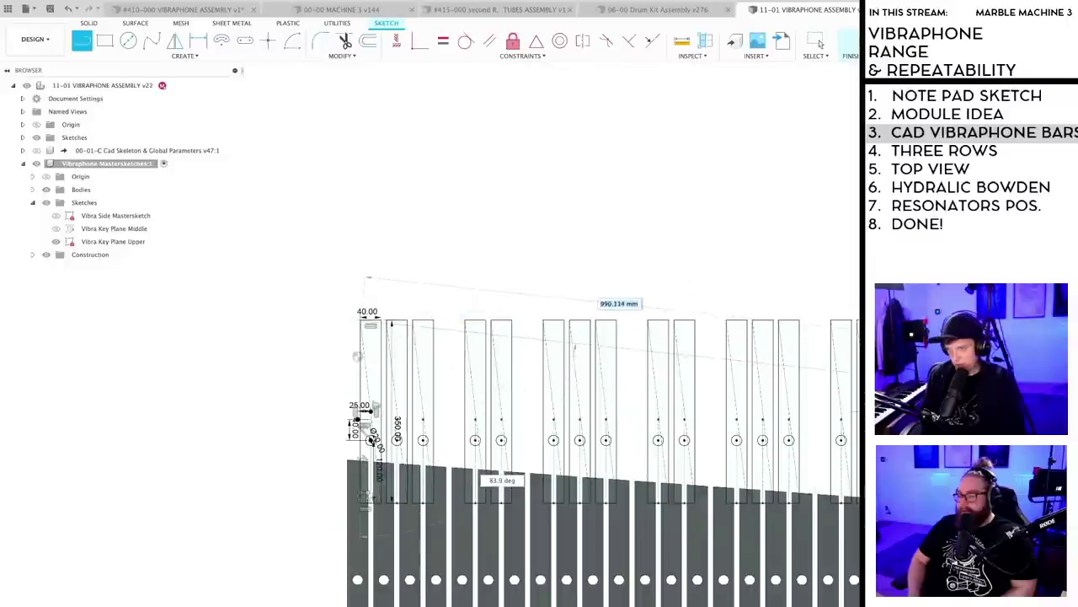
scroll(371, 501, up, 5)
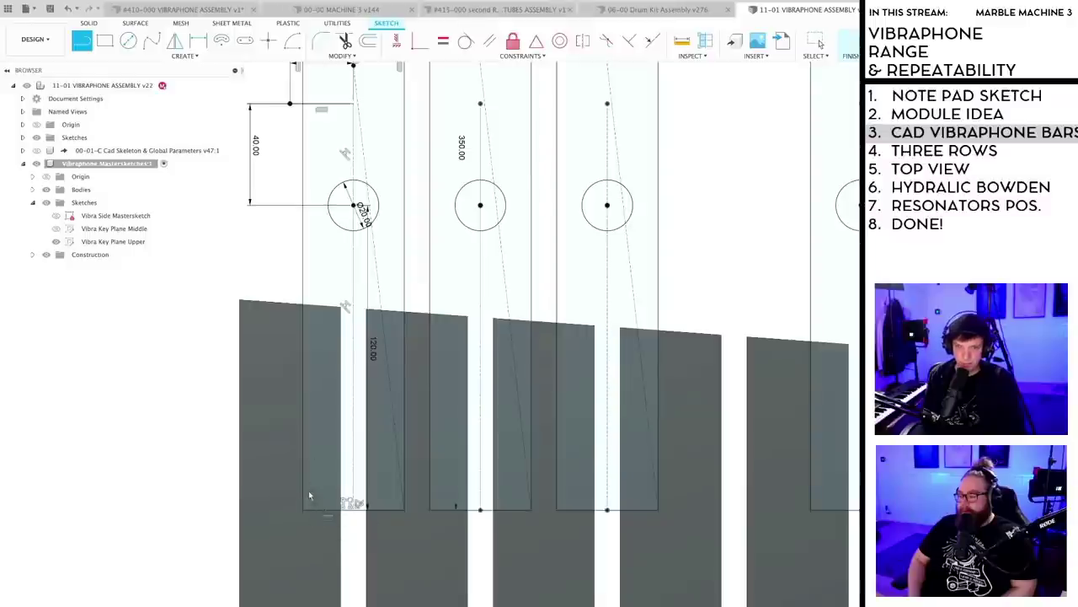
scroll(305, 513, down, 5)
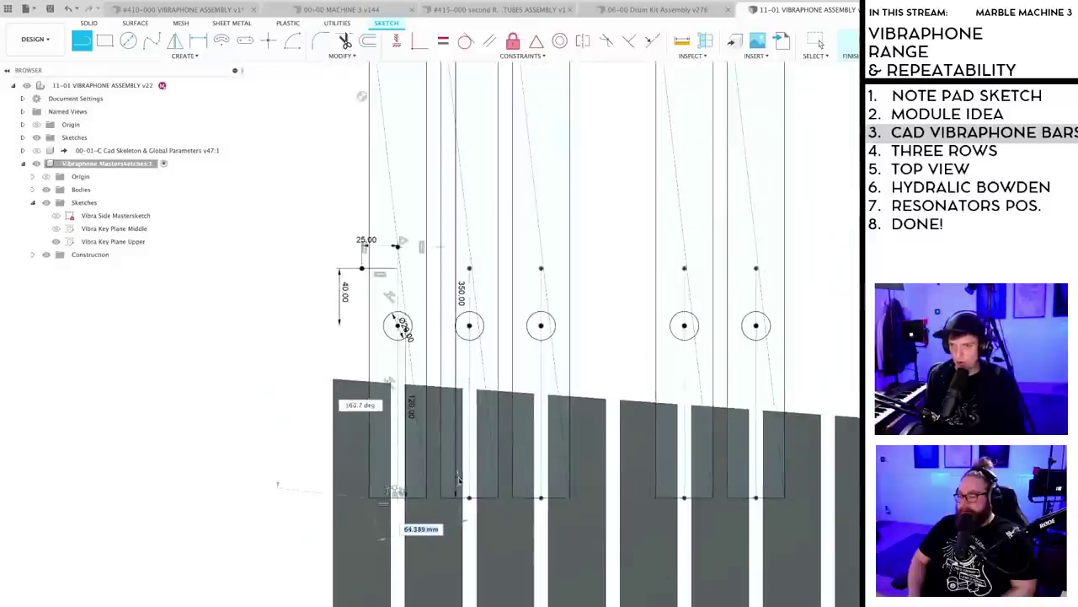
mouse_move(442, 457)
middle_down()
mouse_move(423, 447)
mouse_move(565, 298)
middle_up()
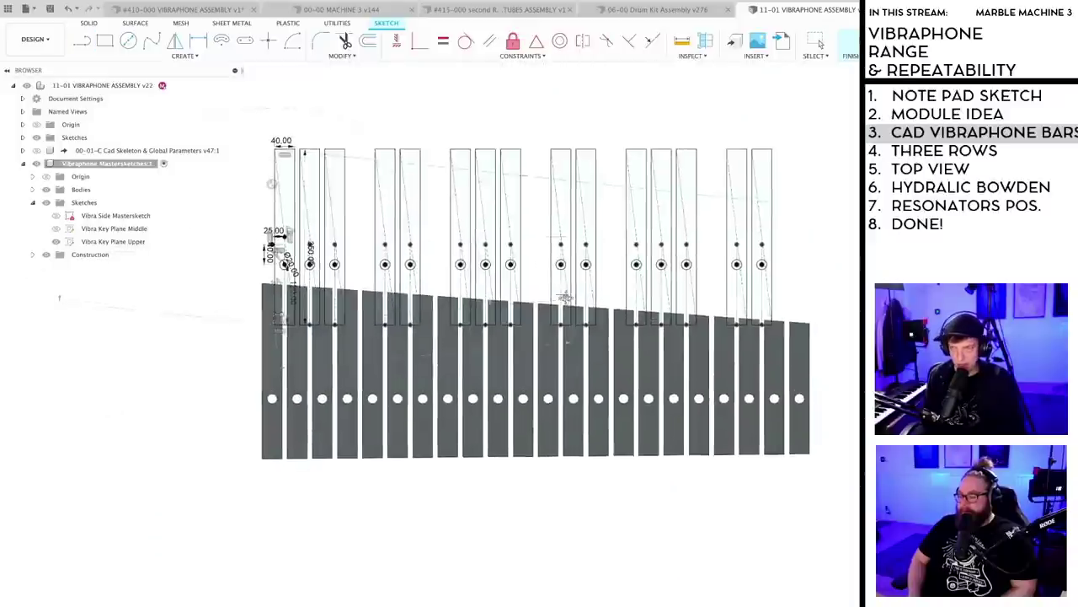
scroll(771, 296, up, 2)
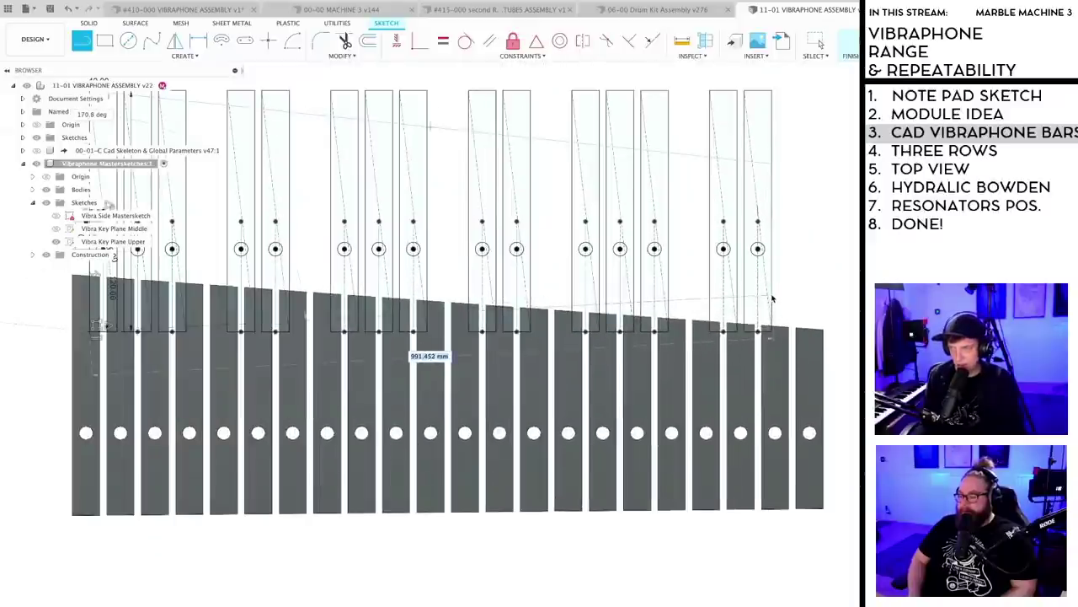
click(772, 303)
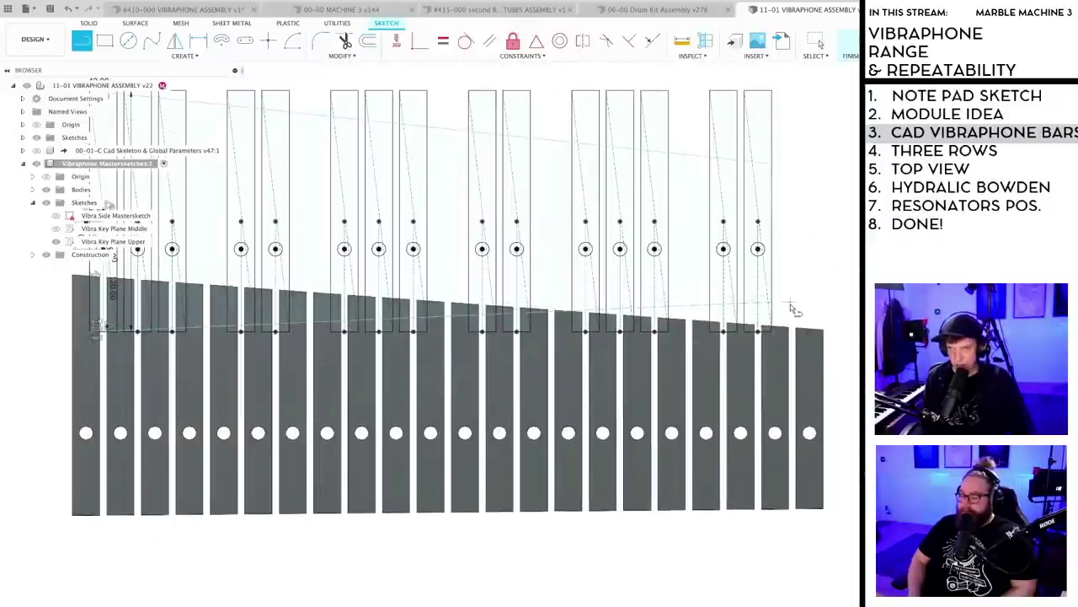
key(Escape)
- Dimension the upper sloping line's end 100 mm below the last bar's upper outer corner
scroll(806, 282, down, 2)
middle_drag(807, 278, 788, 365)
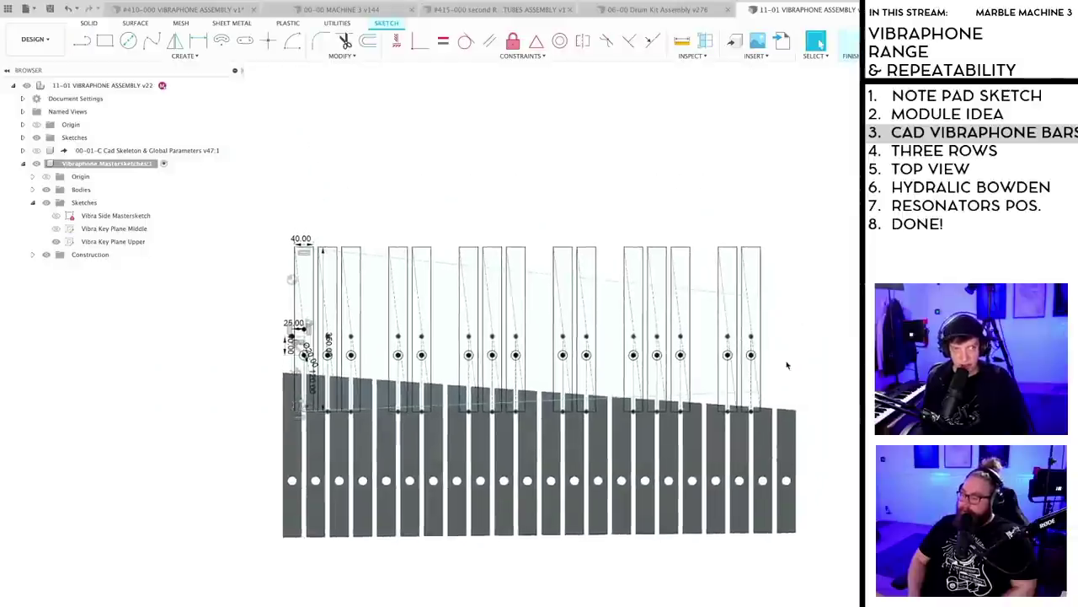
scroll(788, 365, up, 5)
mouse_move(722, 356)
middle_down()
mouse_move(633, 315)
mouse_move(573, 315)
middle_up()
key(l)
click(529, 302)
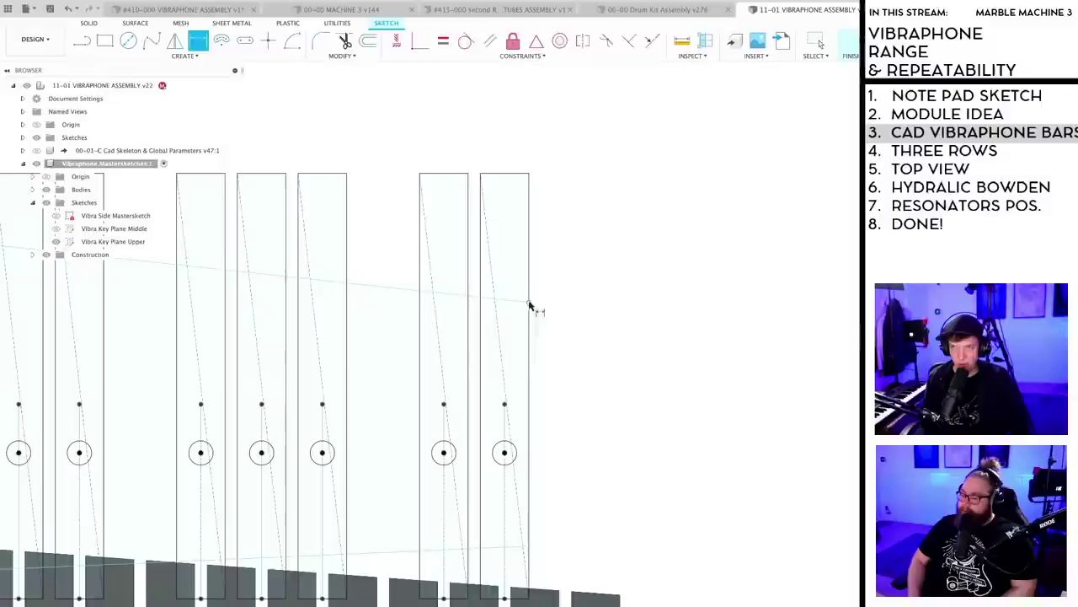
click(528, 174)
double_click(549, 221)
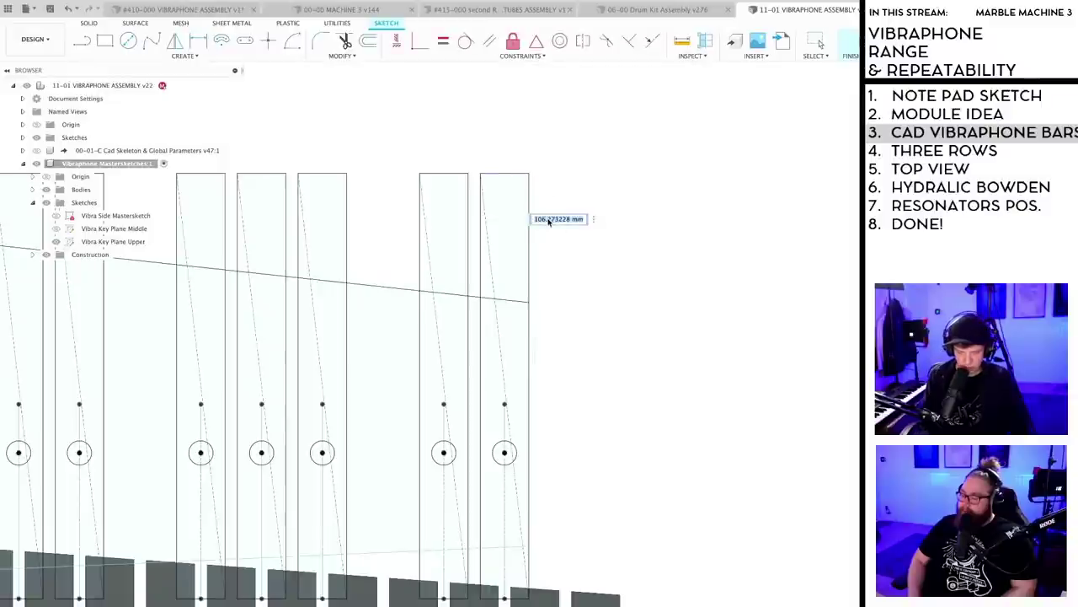
key(Return)
- Dimension the lower sloping line's end 40 mm above the last bar's lower outer corner
scroll(597, 396, down, 3)
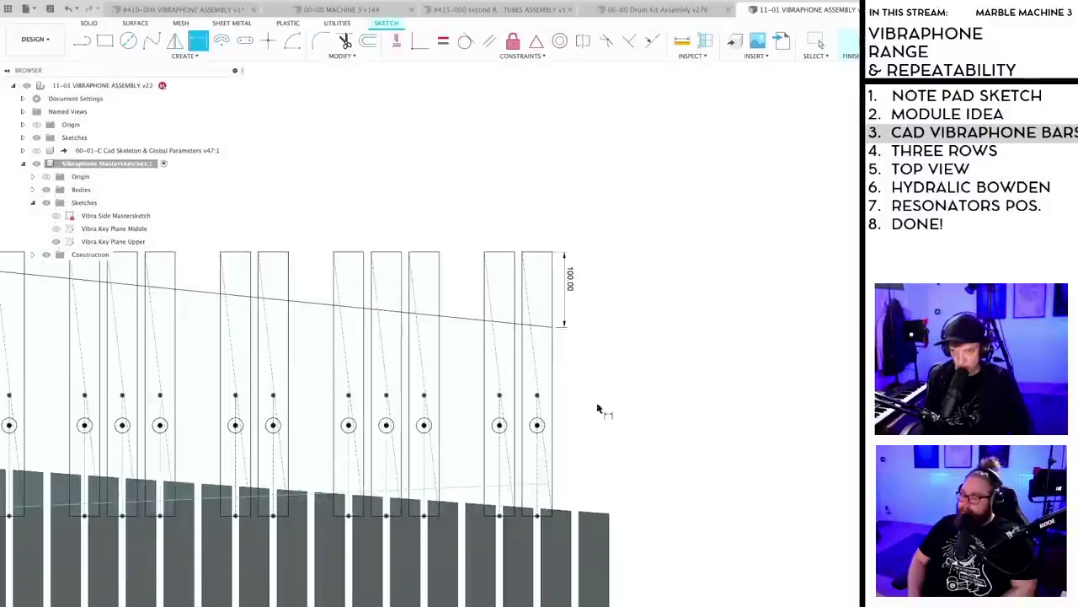
middle_drag(588, 471, 606, 285)
scroll(605, 286, up, 3)
mouse_move(593, 335)
middle_down()
mouse_move(527, 228)
mouse_move(518, 304)
middle_up()
scroll(491, 324, up, 3)
click(464, 344)
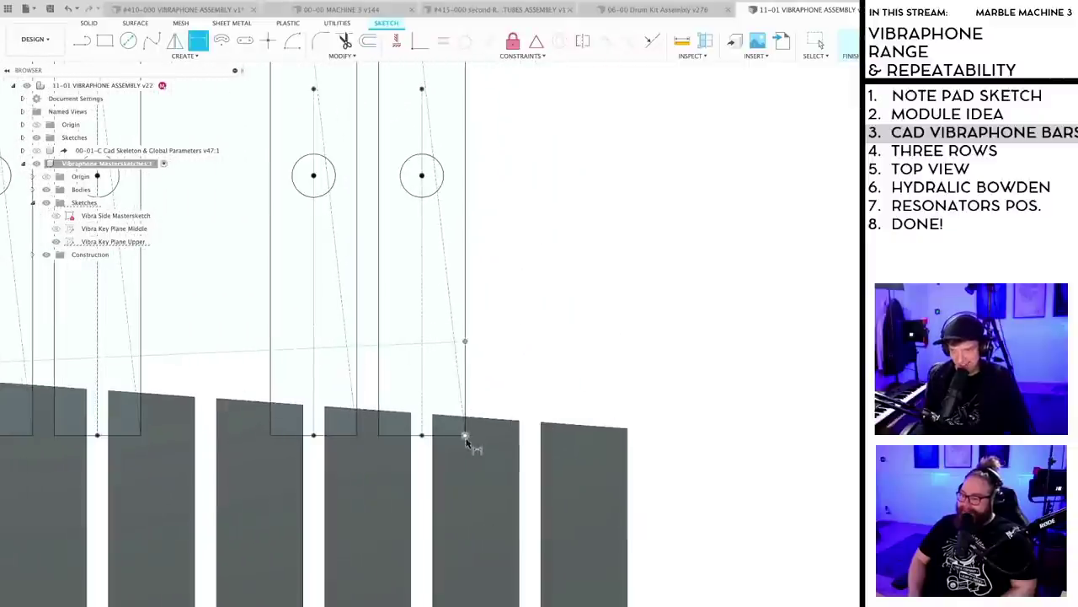
click(465, 435)
click(492, 387)
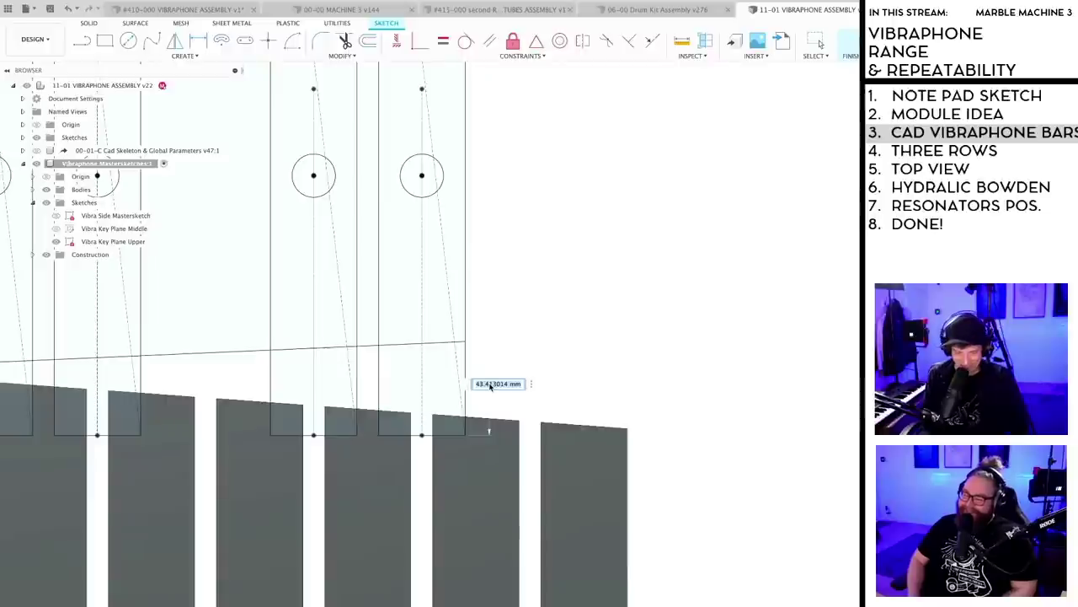
text(40)
key(Return)
- Save the vibraphone assembly with the two dimensioned sloping lines in the upper-row sketch
scroll(615, 320, down, 5)
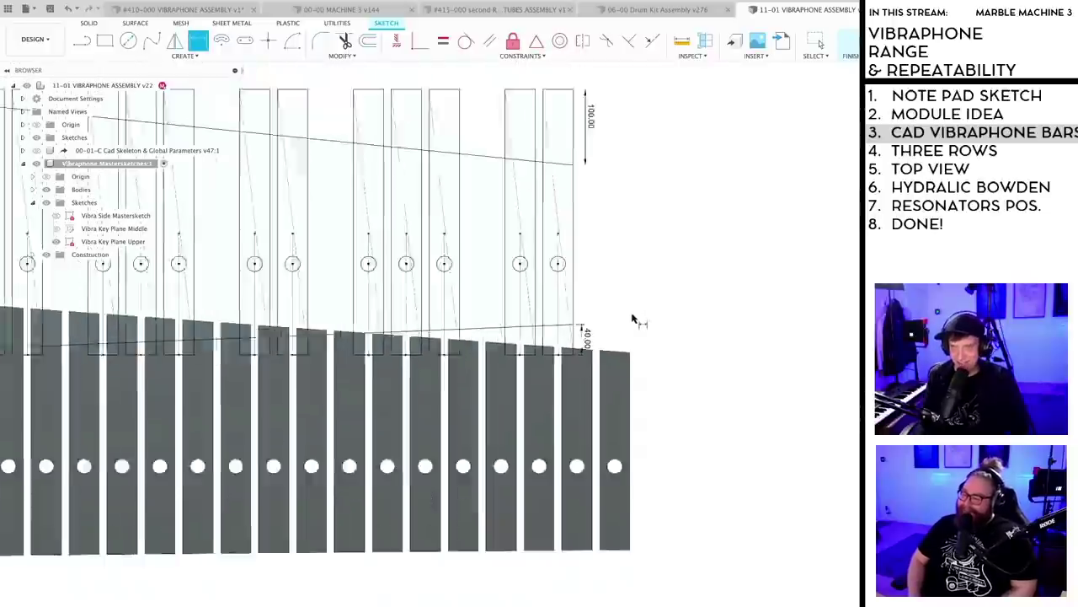
shift+middle_drag(672, 368, 649, 337)
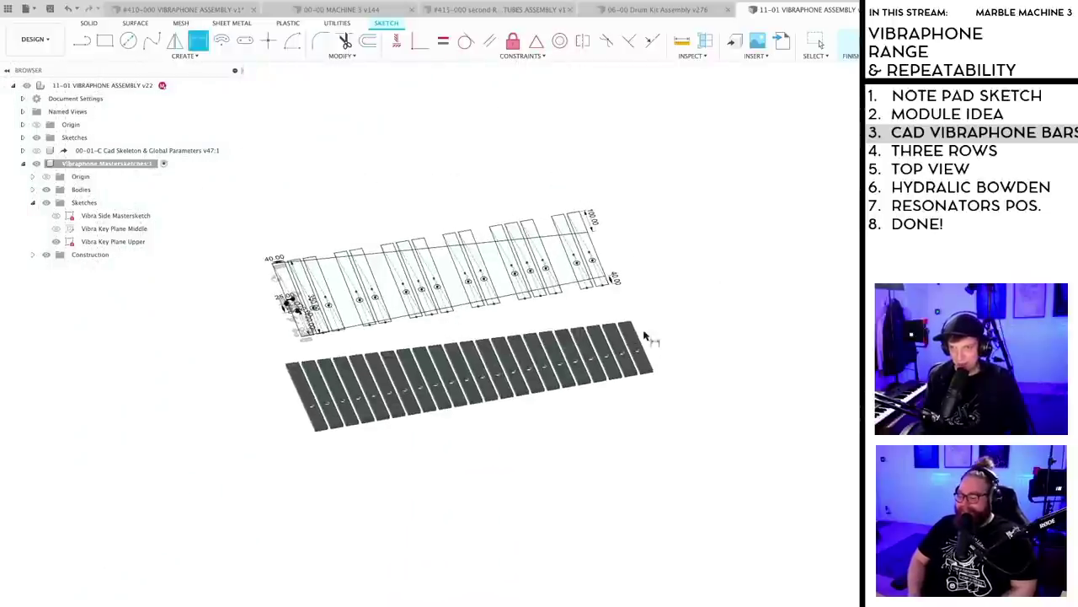
key(super+s)
key(Return)
- Convert the upper end edges of the upper-row bar outlines to construction lines, working from the last bar towards the first
scroll(648, 303, up, 3)
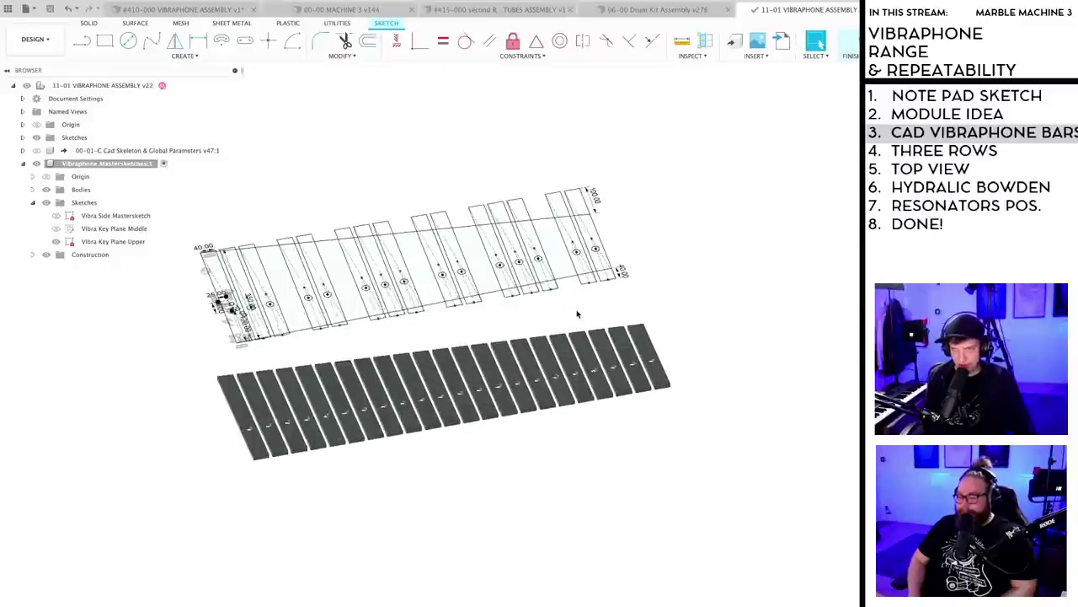
shift+middle_drag(707, 278, 715, 273)
scroll(621, 202, up, 3)
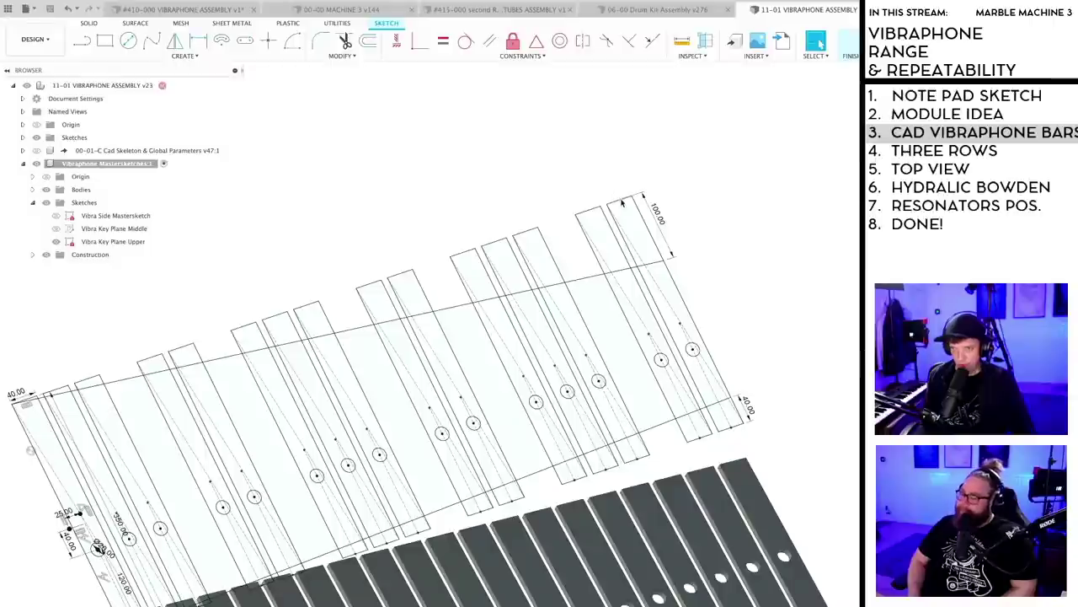
scroll(622, 202, up, 3)
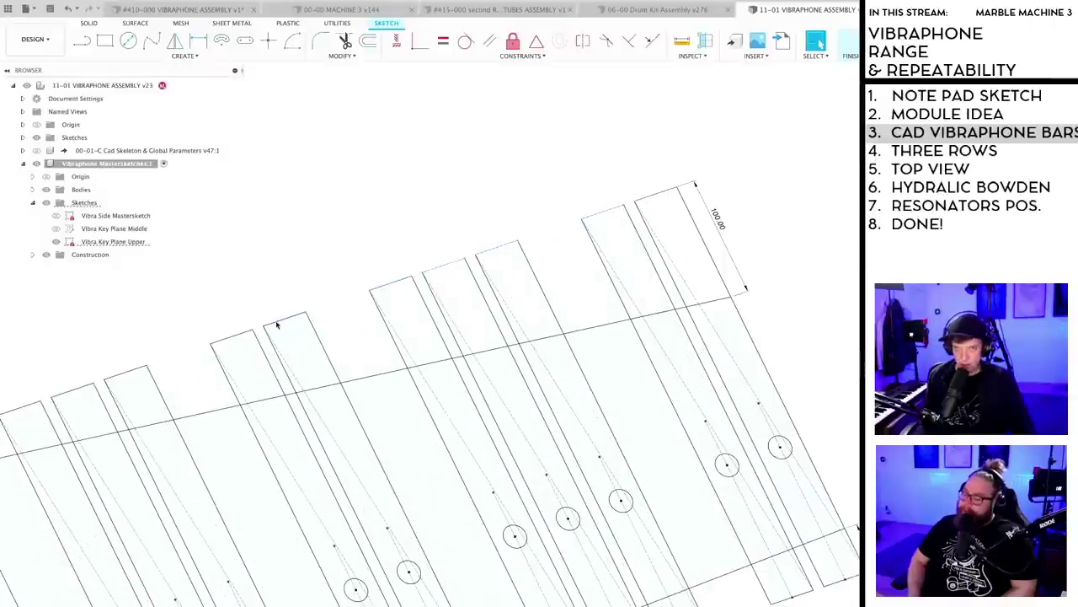
mouse_move(242, 335)
shift+middle_down()
mouse_move(255, 222)
mouse_move(570, 272)
mouse_move(522, 320)
shift+middle_up()
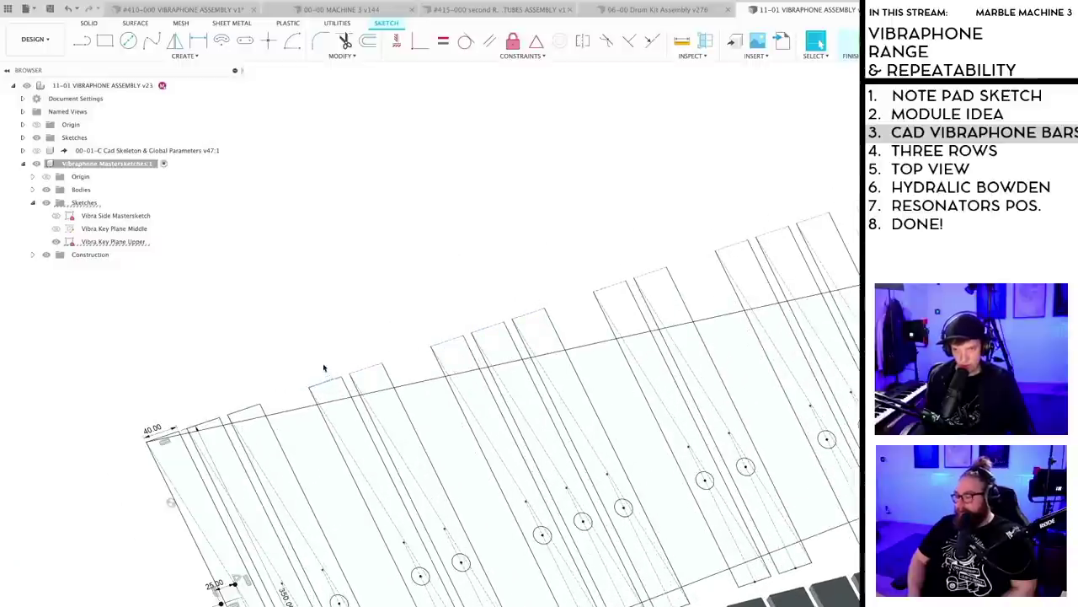
scroll(323, 367, up, 2)
middle_drag(350, 339, 475, 210)
scroll(329, 313, up, 4)
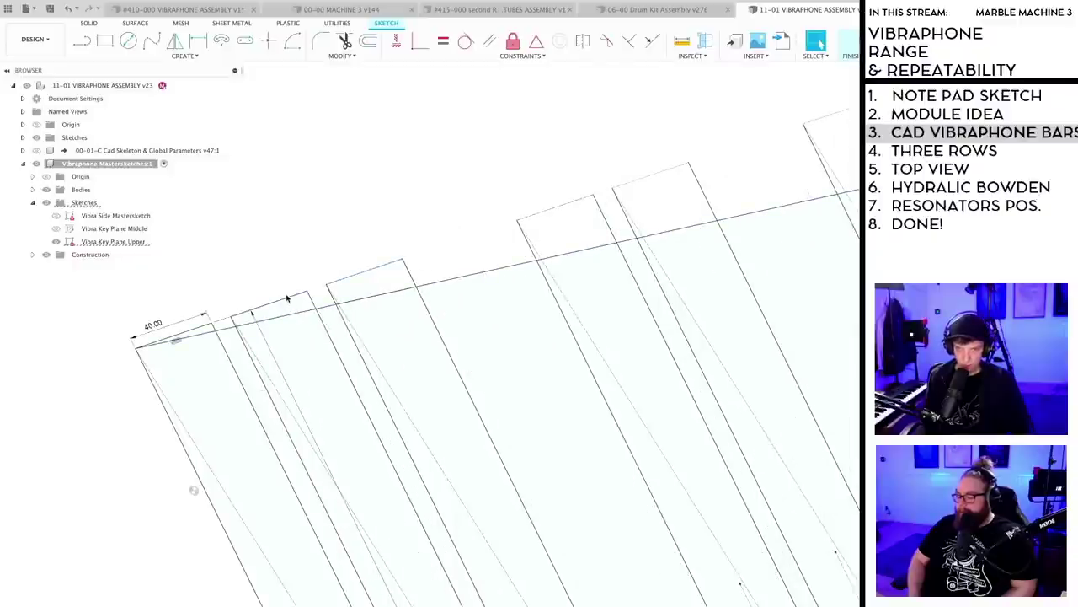
shift+middle_drag(216, 313, 209, 324)
- Convert the lower end edges of the upper-row bar outlines to construction lines, from the last bar to the first, and finish the sketch
scroll(214, 320, down, 8)
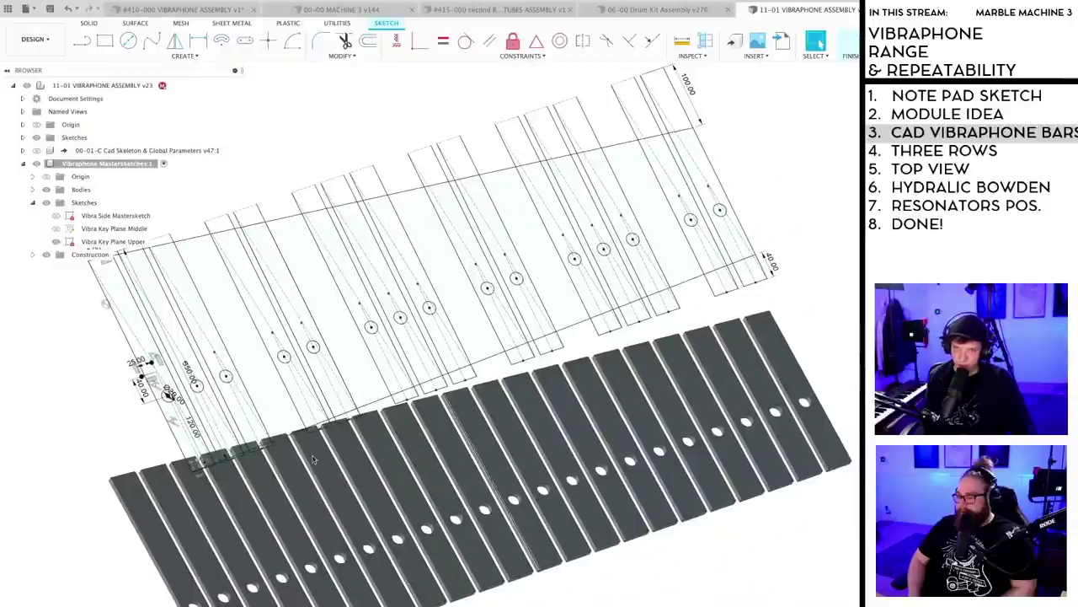
scroll(800, 310, up, 5)
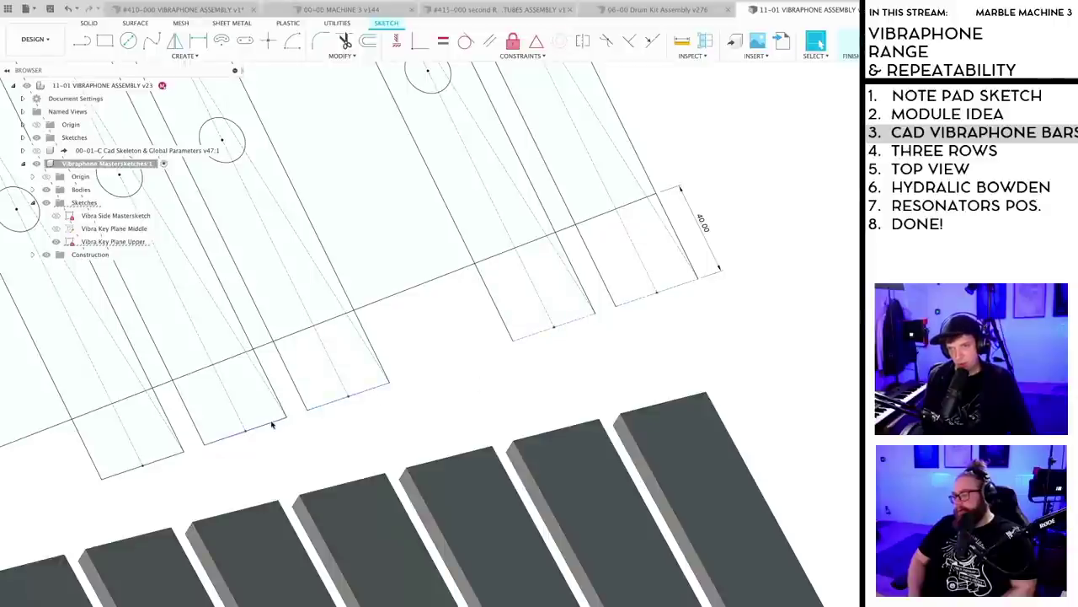
click(167, 459)
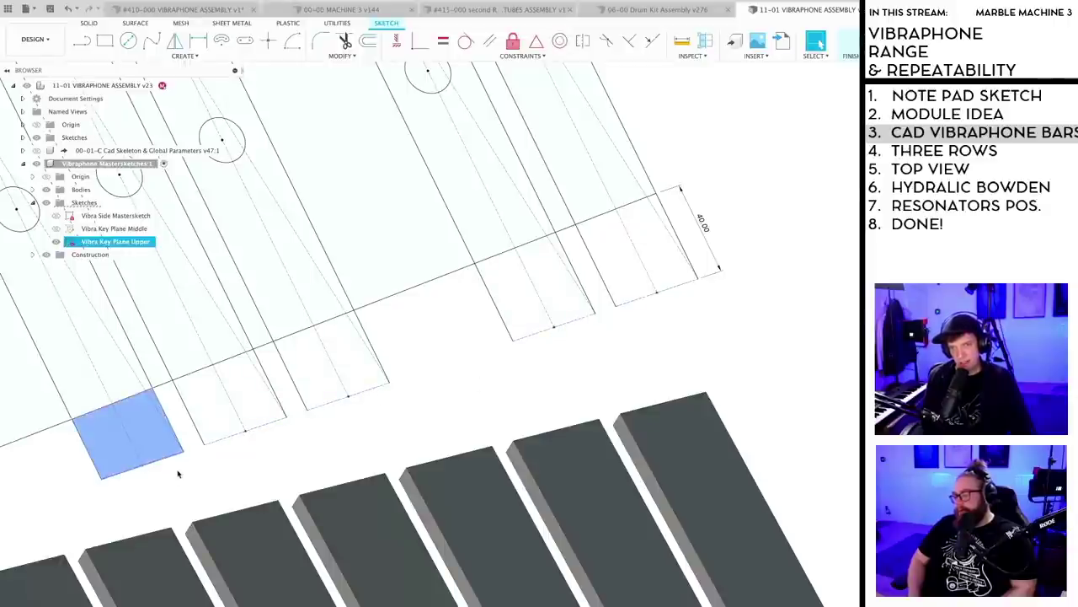
click(176, 470)
scroll(286, 461, down, 5)
middle_drag(304, 464, 700, 347)
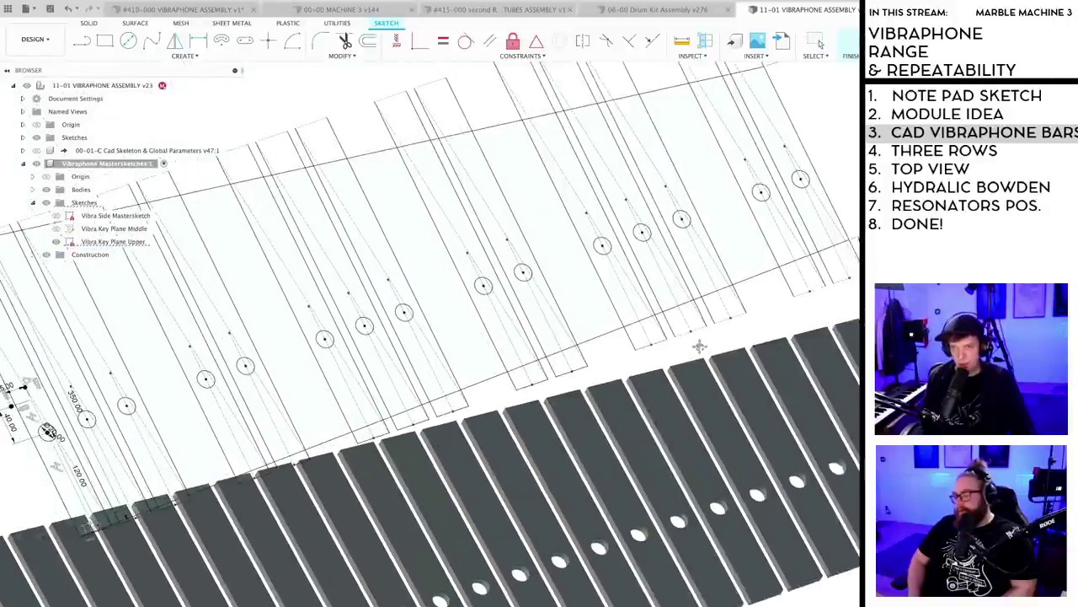
scroll(552, 386, up, 5)
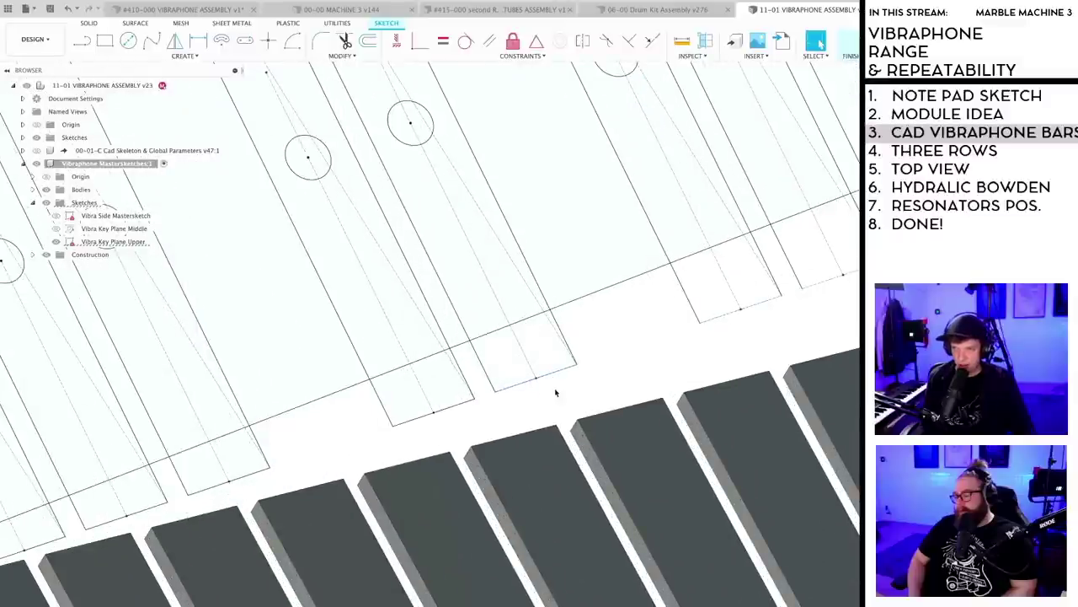
scroll(409, 442, down, 3)
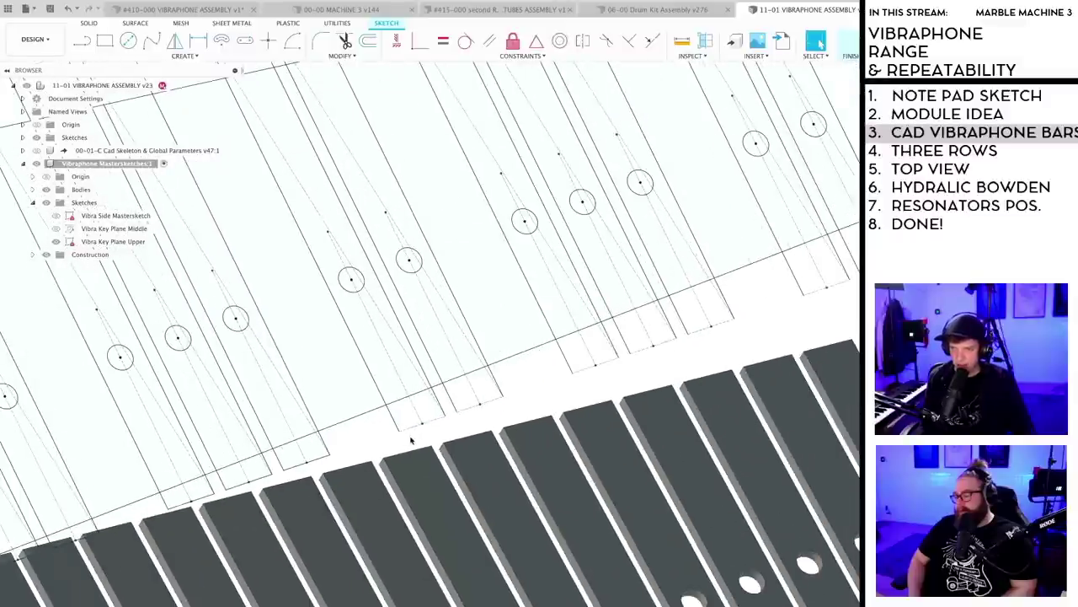
scroll(319, 461, up, 3)
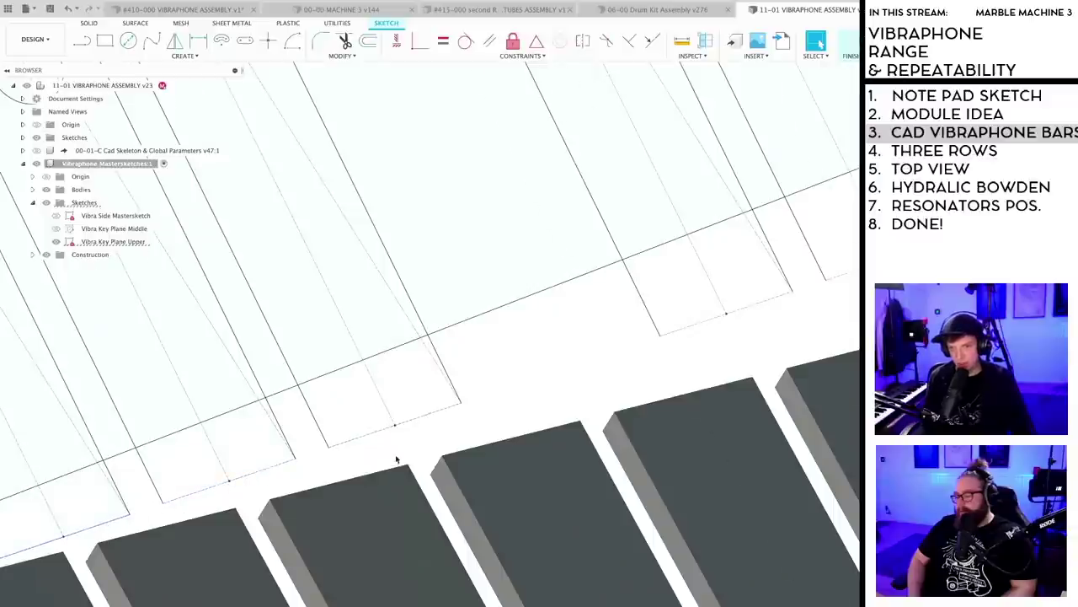
scroll(396, 460, down, 5)
scroll(446, 426, down, 3)
scroll(452, 420, up, 4)
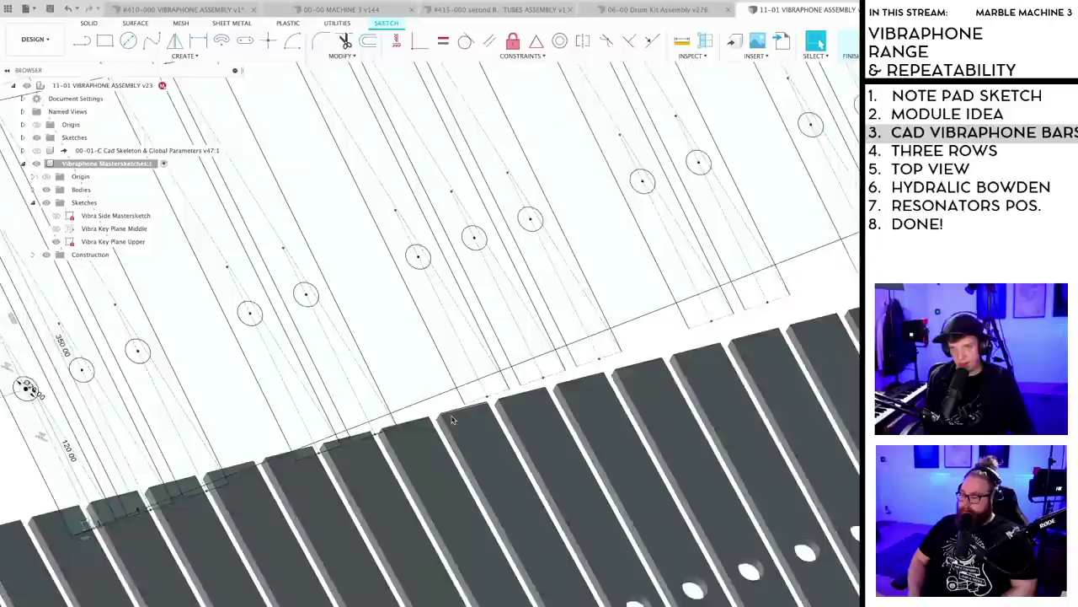
scroll(452, 420, up, 3)
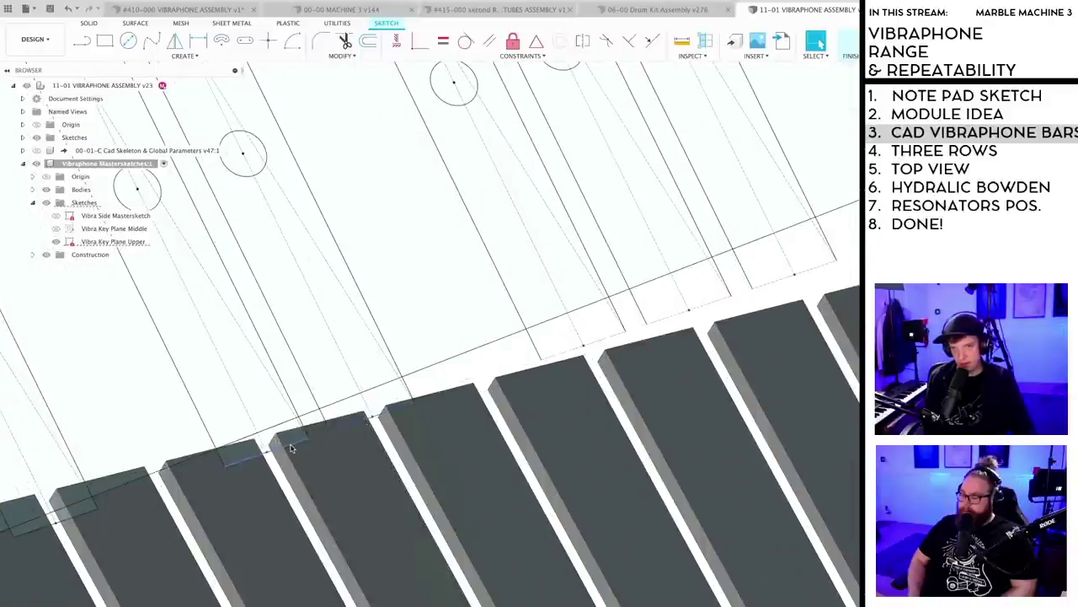
scroll(365, 432, down, 5)
scroll(344, 409, up, 4)
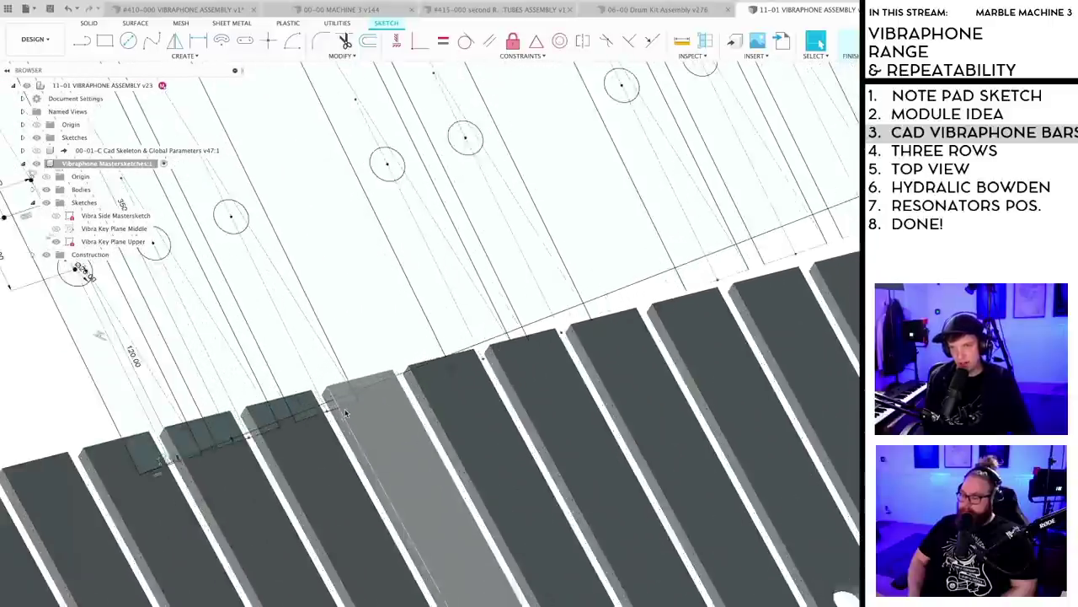
scroll(346, 406, up, 3)
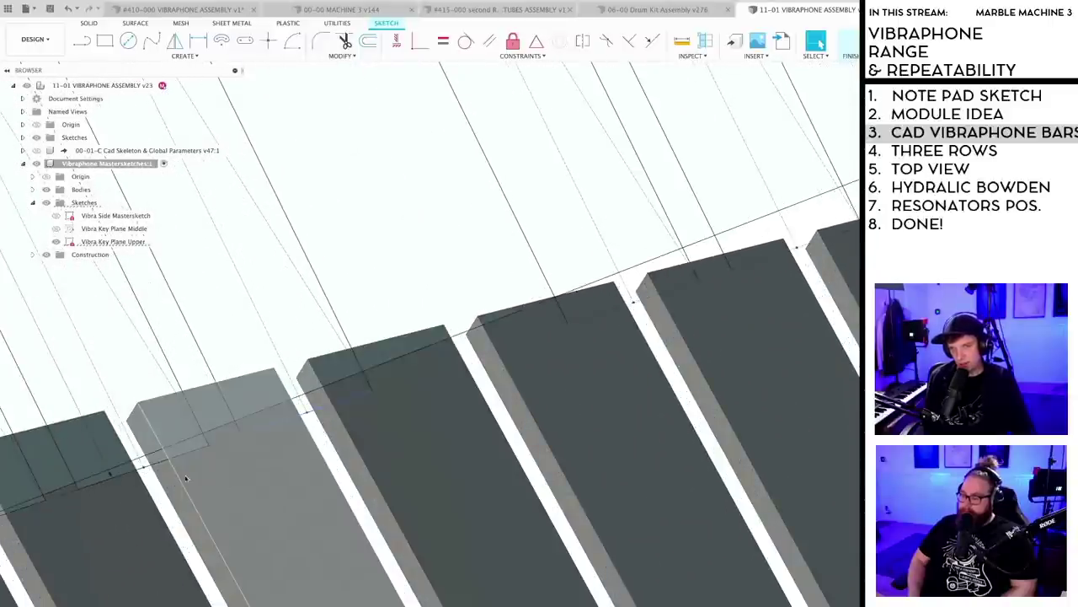
scroll(187, 468, down, 6)
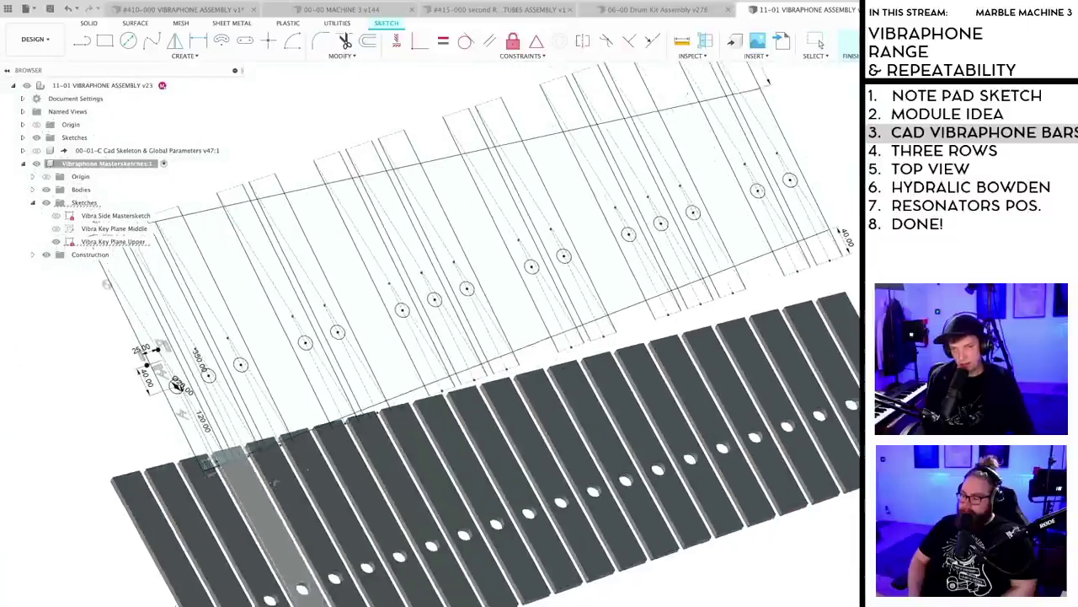
scroll(257, 432, up, 7)
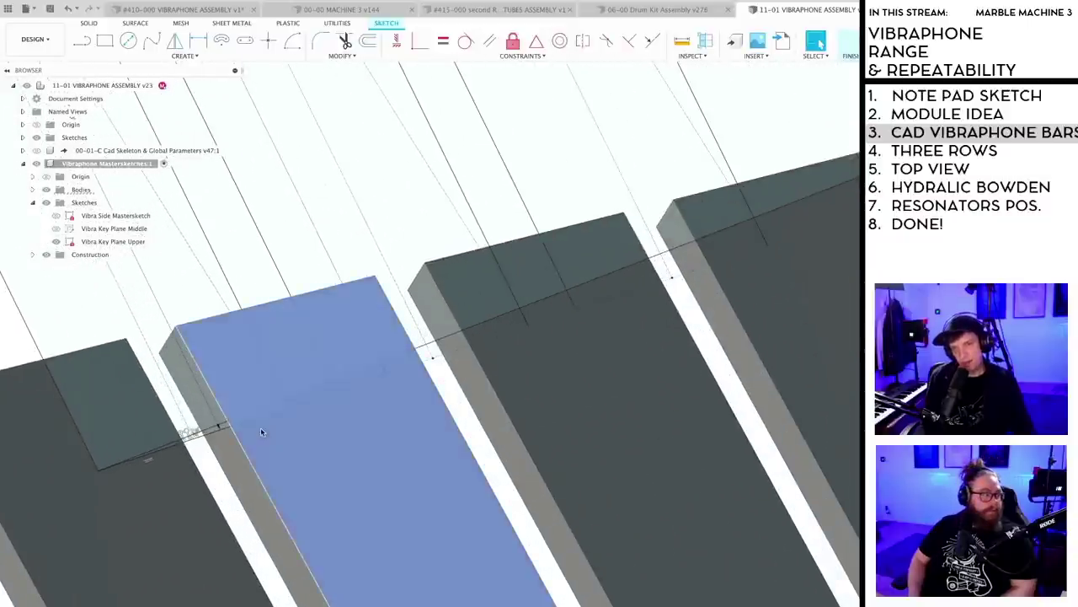
scroll(262, 425, up, 2)
click(265, 417)
scroll(296, 488, down, 4)
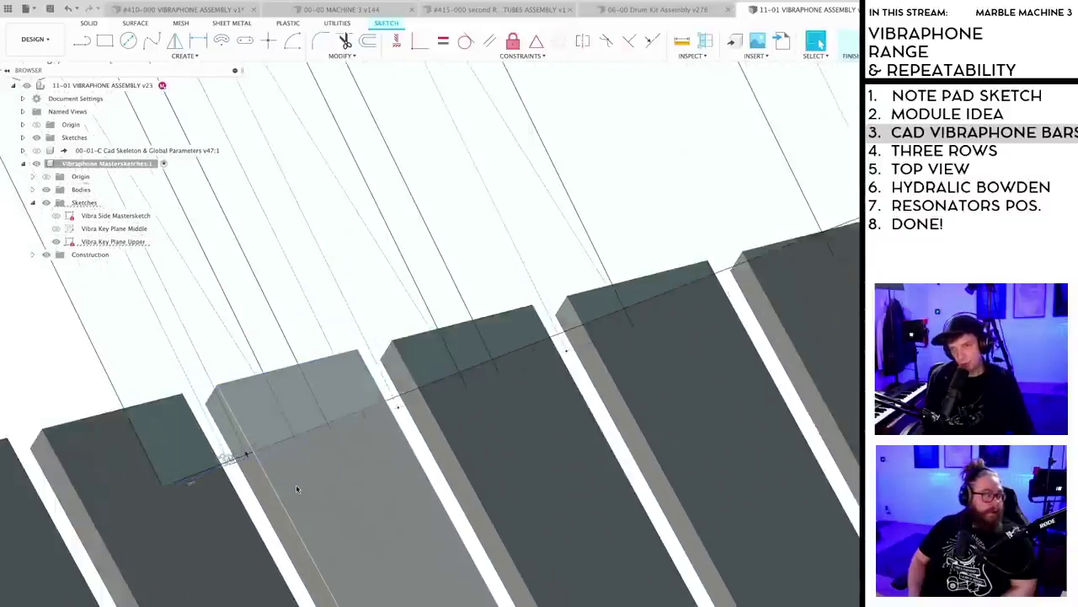
scroll(296, 484, down, 5)
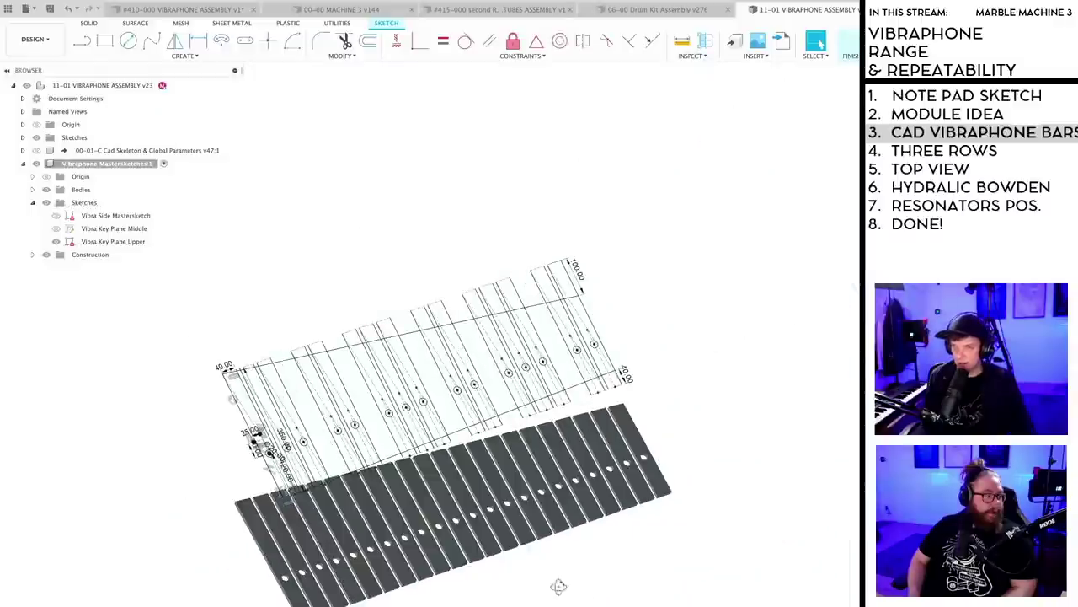
shift+middle_drag(559, 585, 553, 592)
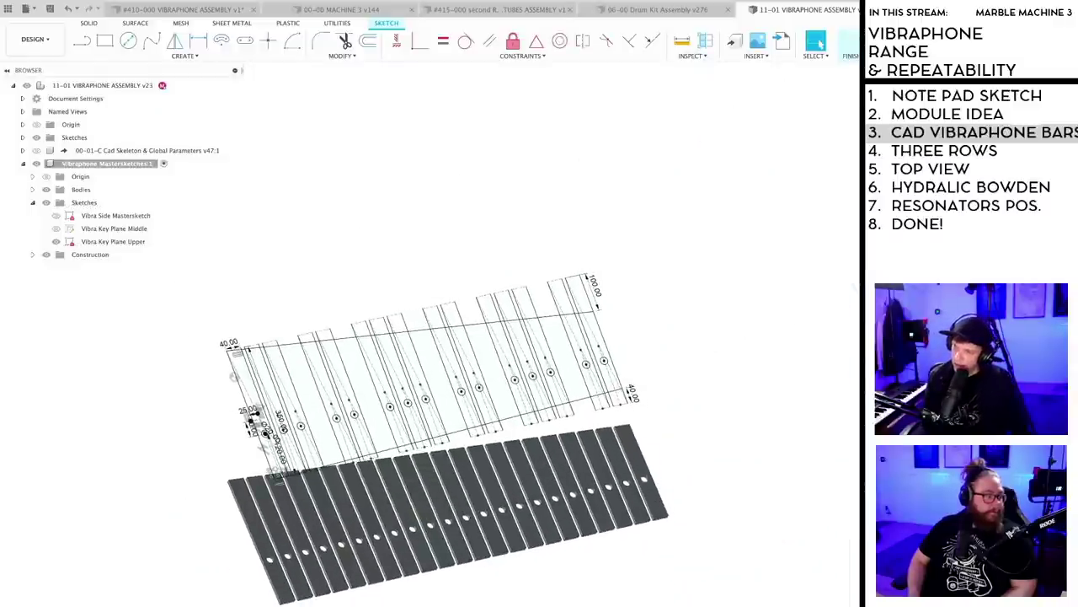
key(Return)
- Edit the upper-row bar extrusion and exclude the hole circles of the last seven bars from its profiles
shift+middle_drag(589, 416, 480, 421)
click(554, 375)
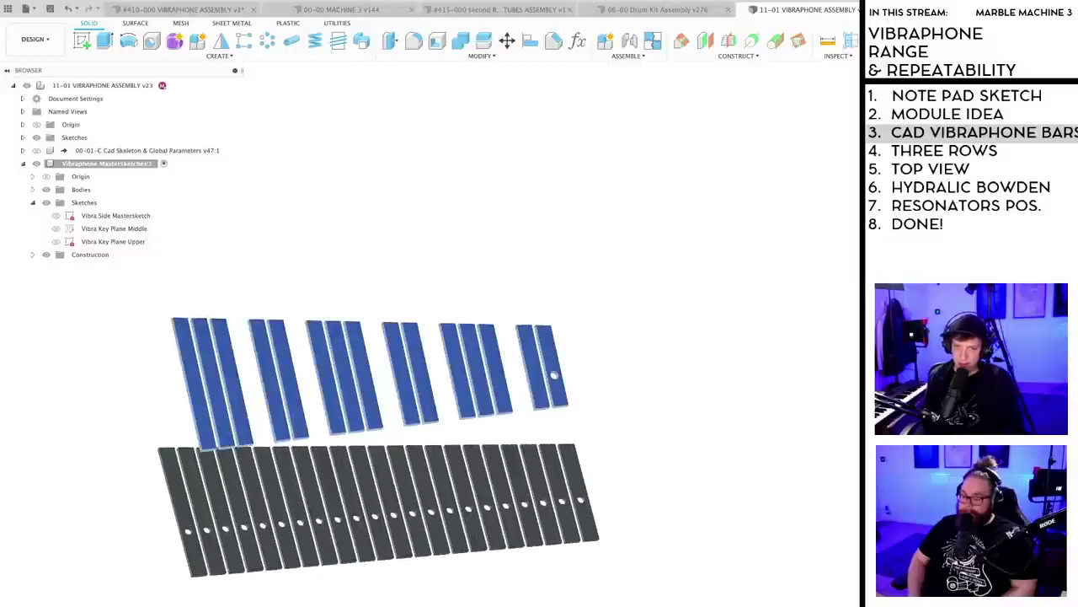
double_click(554, 376)
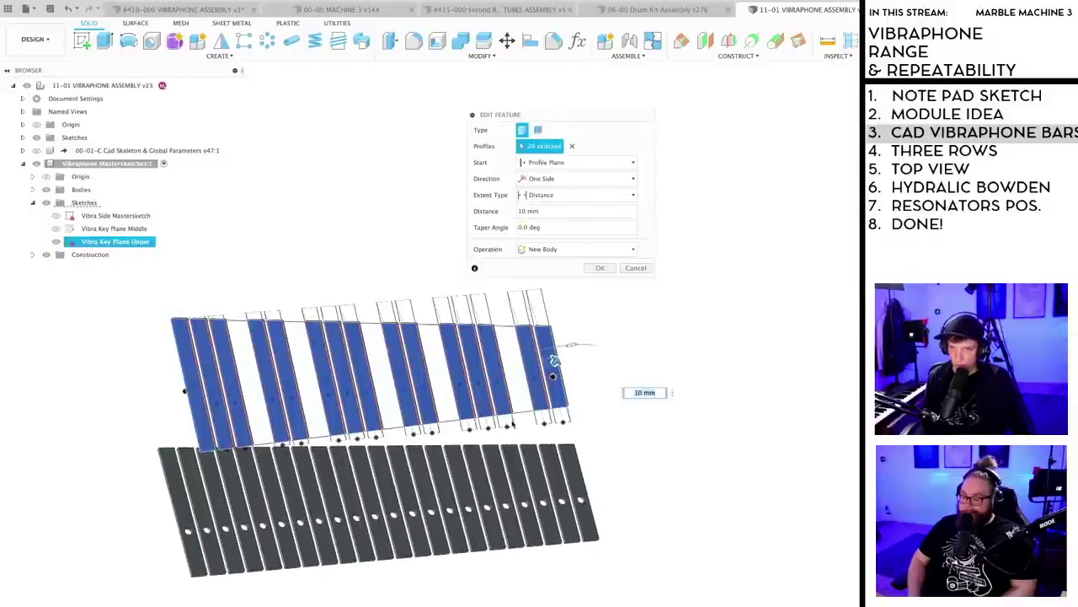
scroll(547, 387, up, 3)
scroll(546, 392, up, 2)
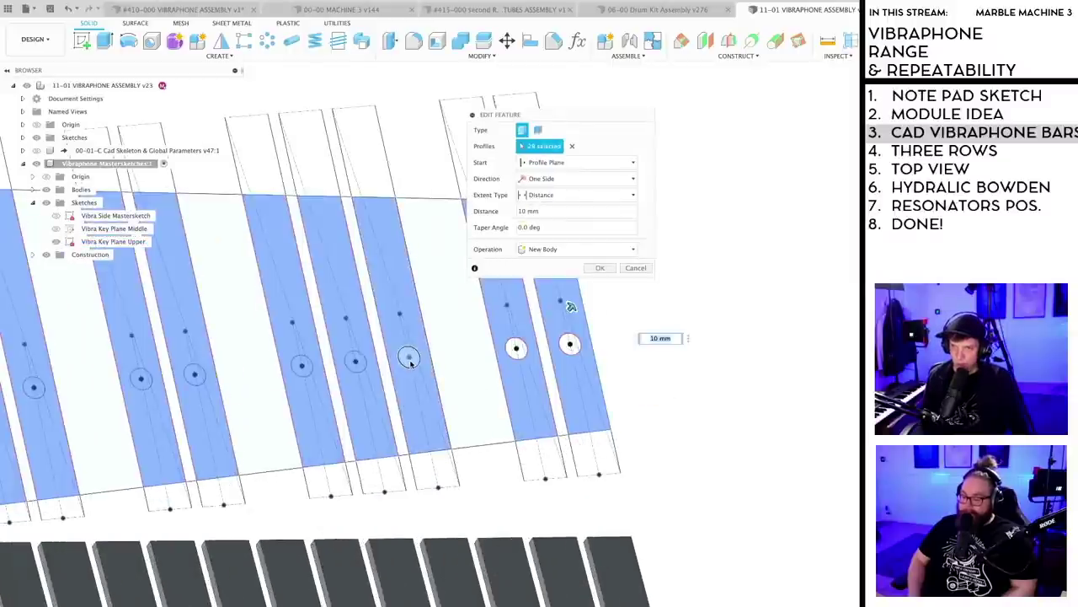
click(356, 362)
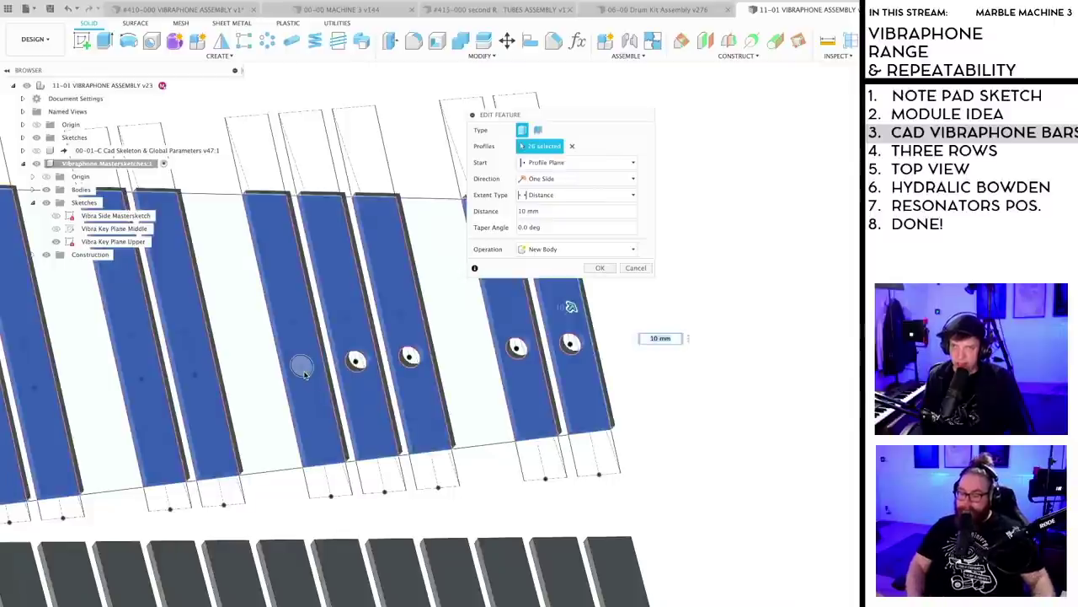
click(193, 378)
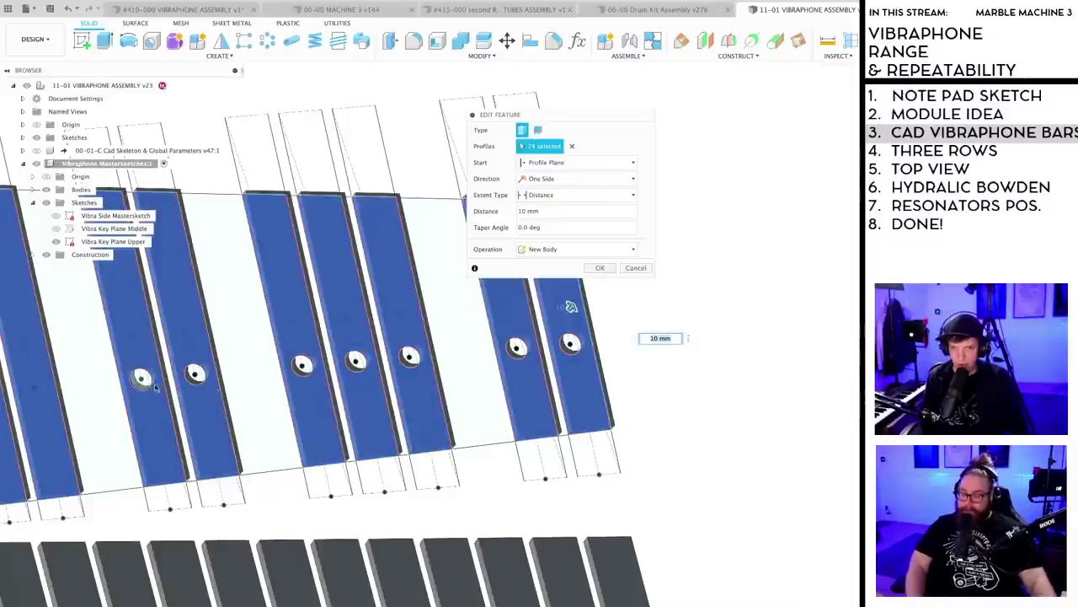
- Exclude the hole circles in the next groups of three and two upper-row bars from the extrusion profiles
scroll(354, 397, down, 2)
middle_drag(284, 417, 666, 412)
scroll(527, 399, up, 2)
click(519, 397)
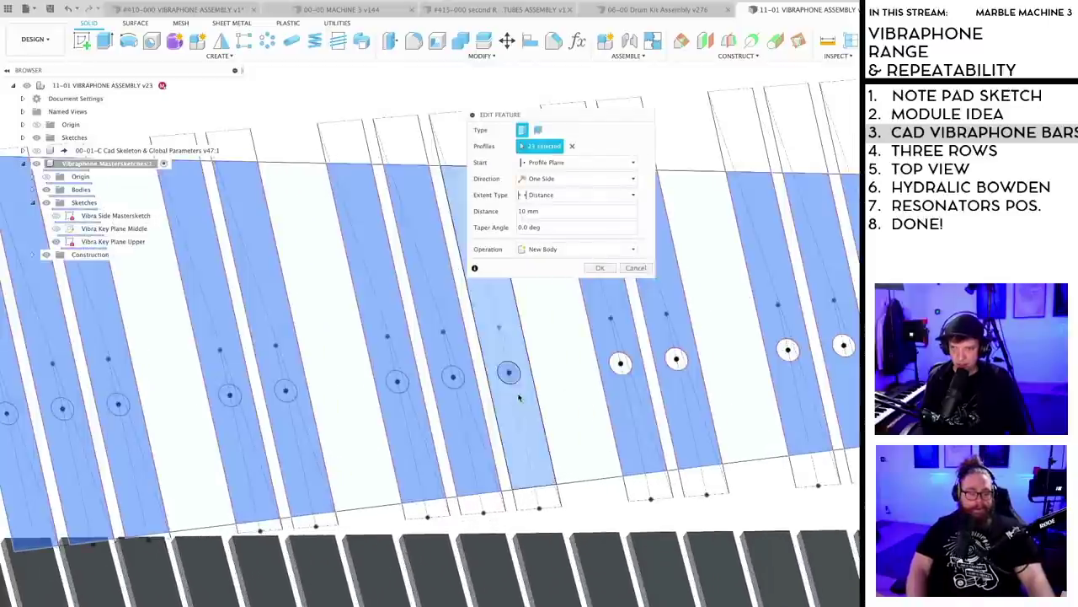
click(509, 372)
click(453, 376)
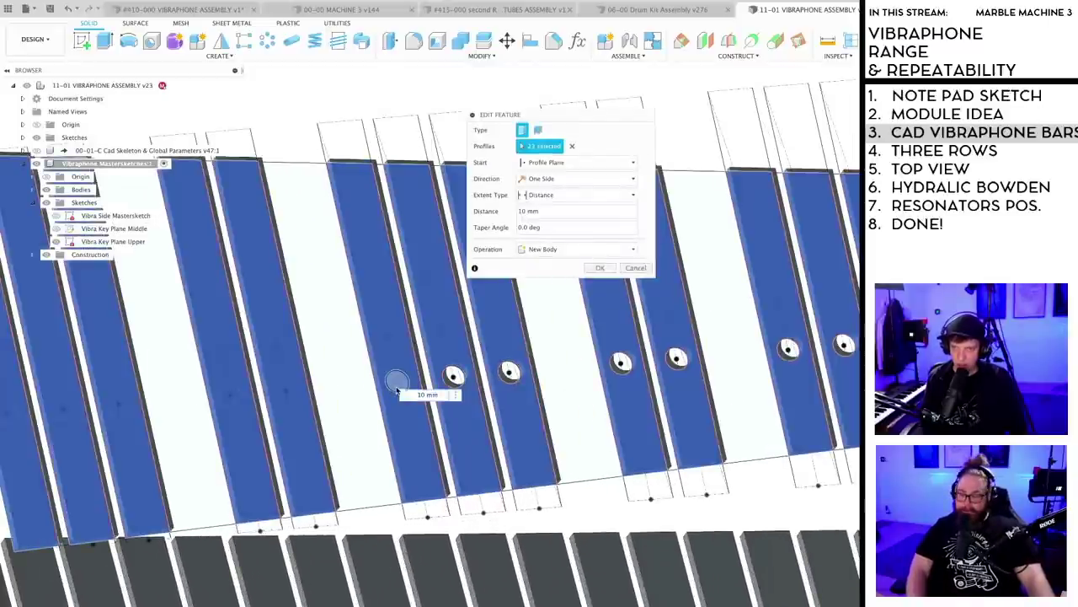
click(397, 382)
click(286, 388)
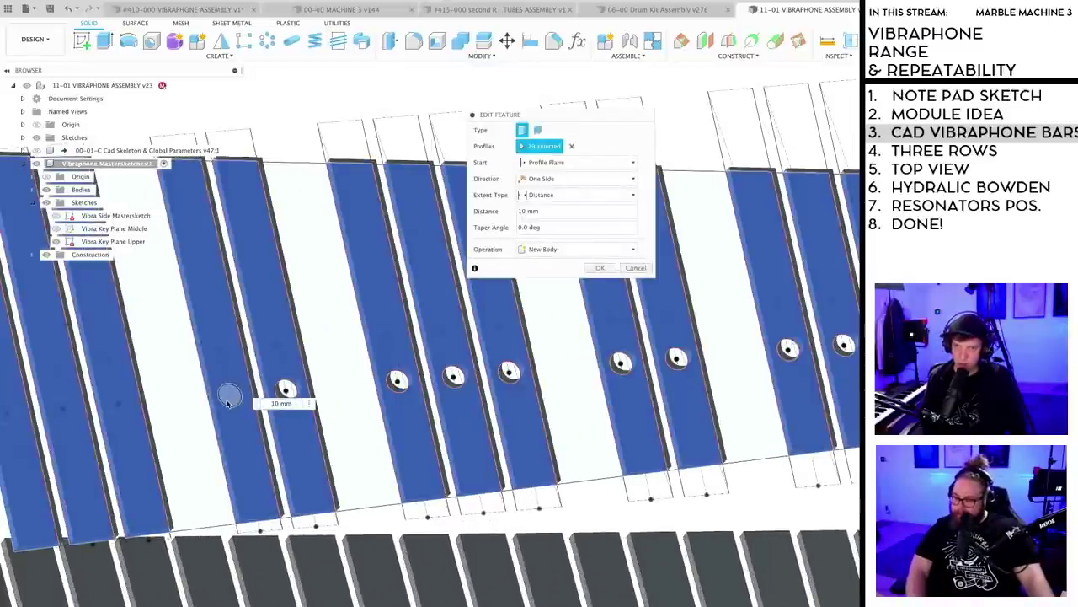
- Exclude the remaining hole circles in the first upper-row bars and apply the edited 10 mm extrusion
shift+middle_drag(228, 402, 311, 438)
scroll(274, 404, up, 6)
click(259, 361)
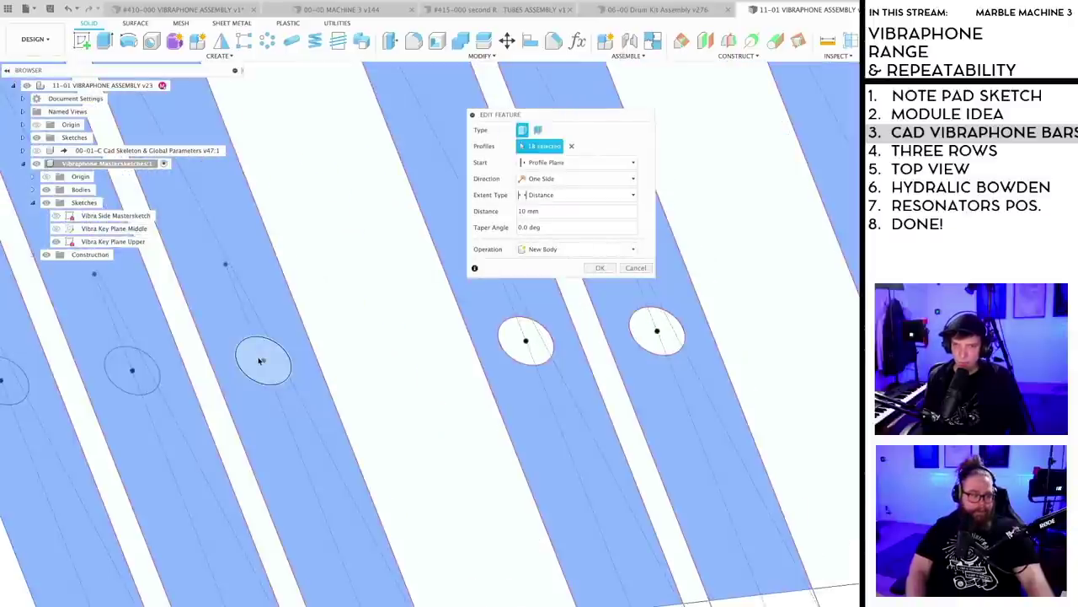
click(142, 385)
scroll(361, 427, down, 3)
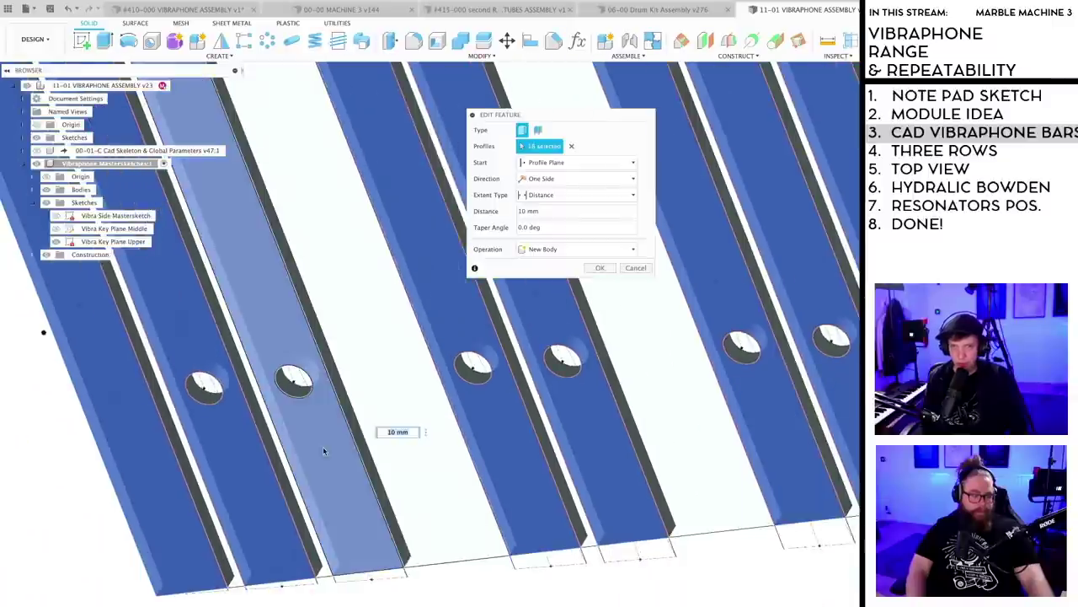
shift+middle_drag(323, 451, 515, 409)
scroll(499, 438, down, 5)
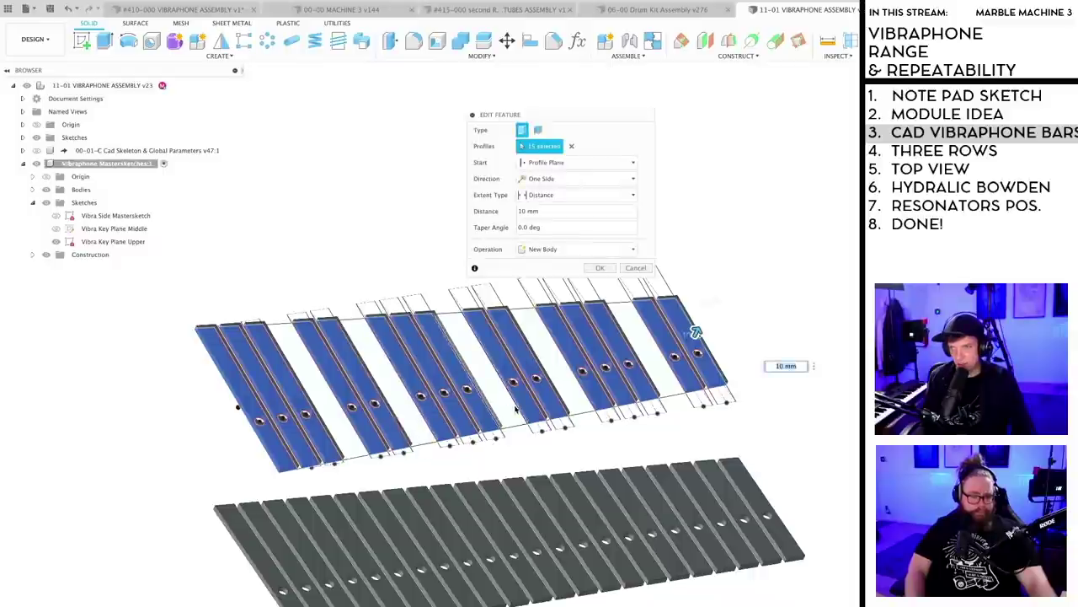
click(599, 269)
- Save the vibraphone assembly with the tapered upper-row bars and show the Vibra Side Mastersketch
shift+middle_drag(818, 329, 660, 334)
key(ctrl+s)
key(Return)
shift+middle_drag(554, 486, 524, 503)
scroll(518, 533, down, 3)
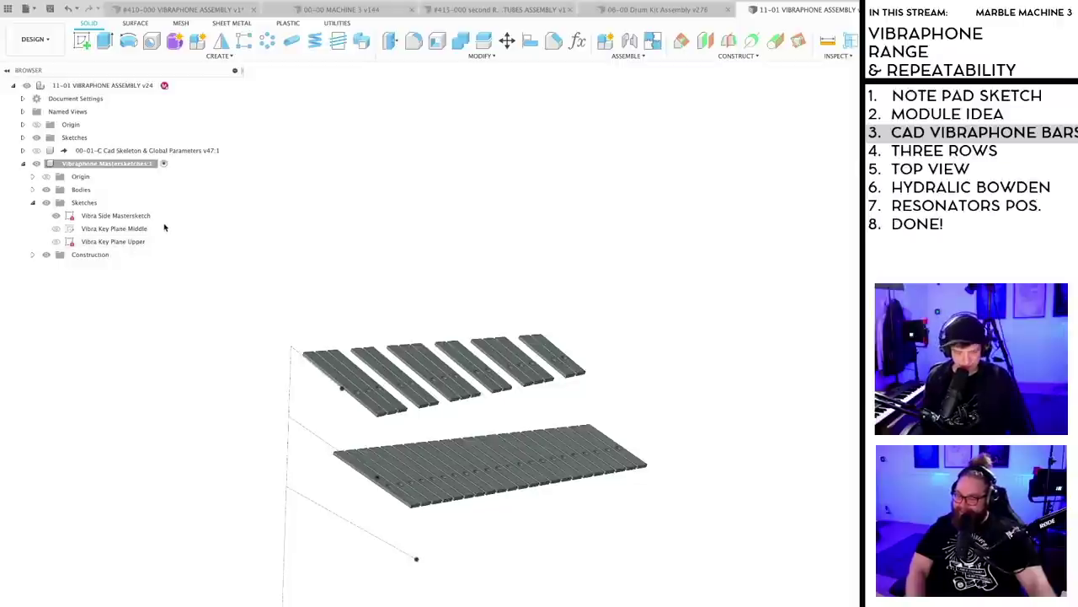
key(ctrl+s)
key(Return)
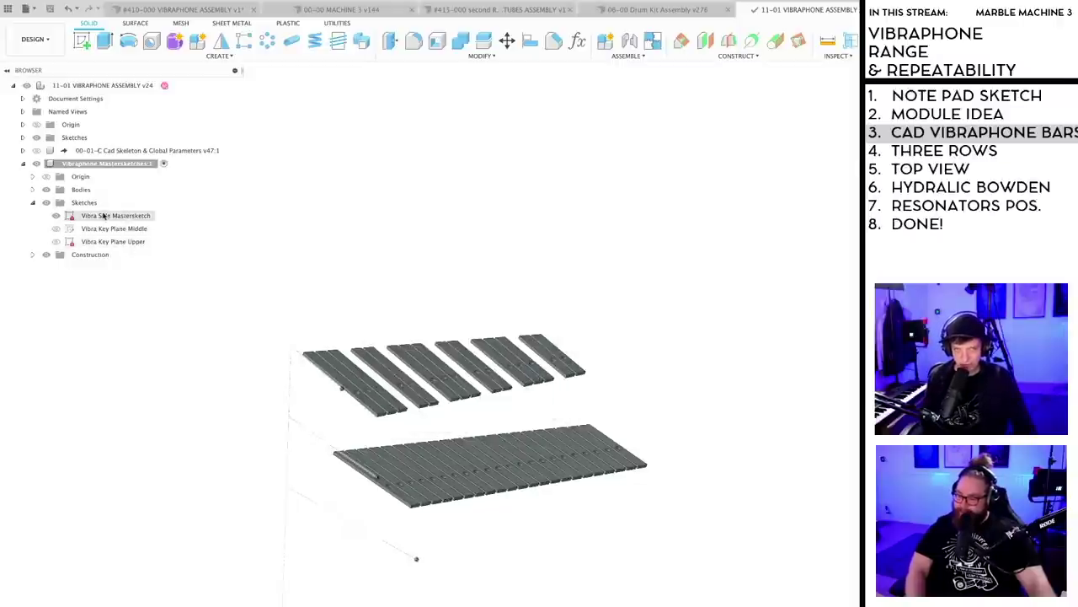
- Show the dimensions of the Vibra Side Mastersketch in the model view
click(139, 227)
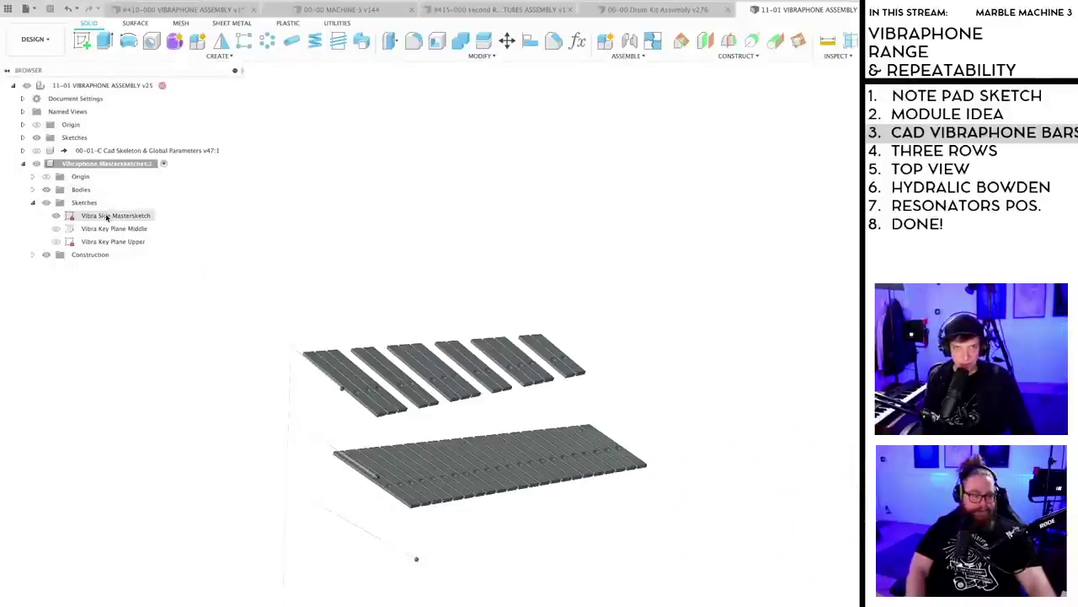
right_click(107, 217)
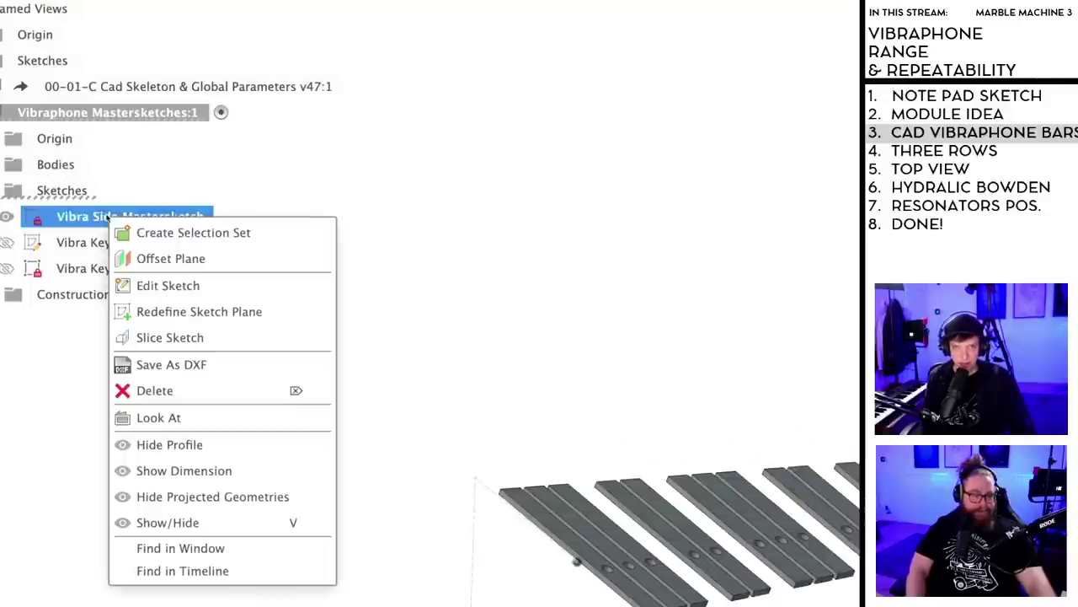
click(187, 469)
scroll(315, 388, down, 2)
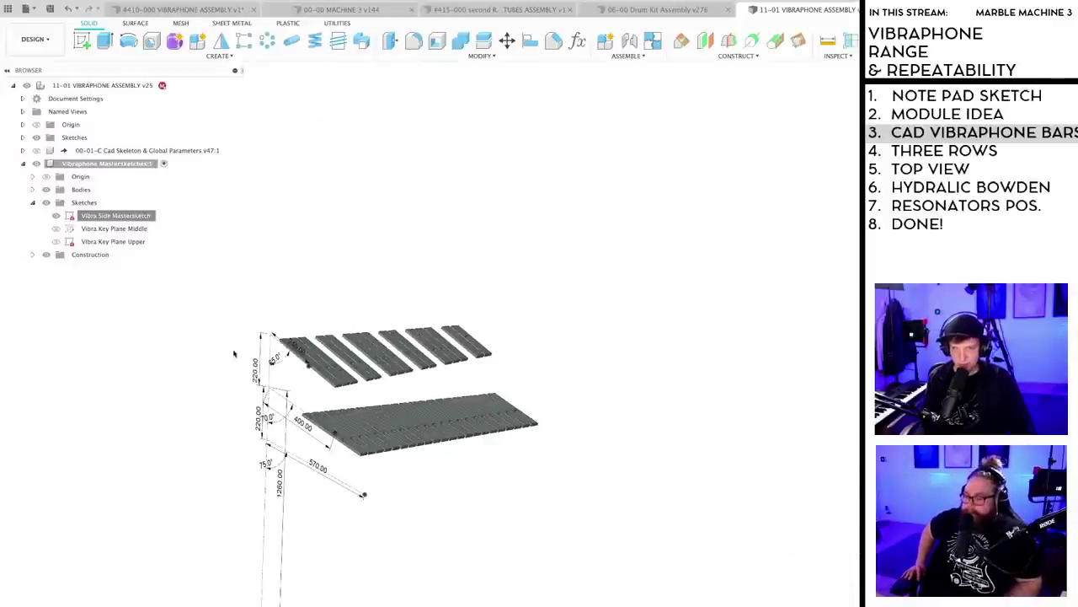
- Set the vertical distance between the upper and middle row lines in the side master sketch to 180 mm
shift+middle_drag(349, 503, 368, 457)
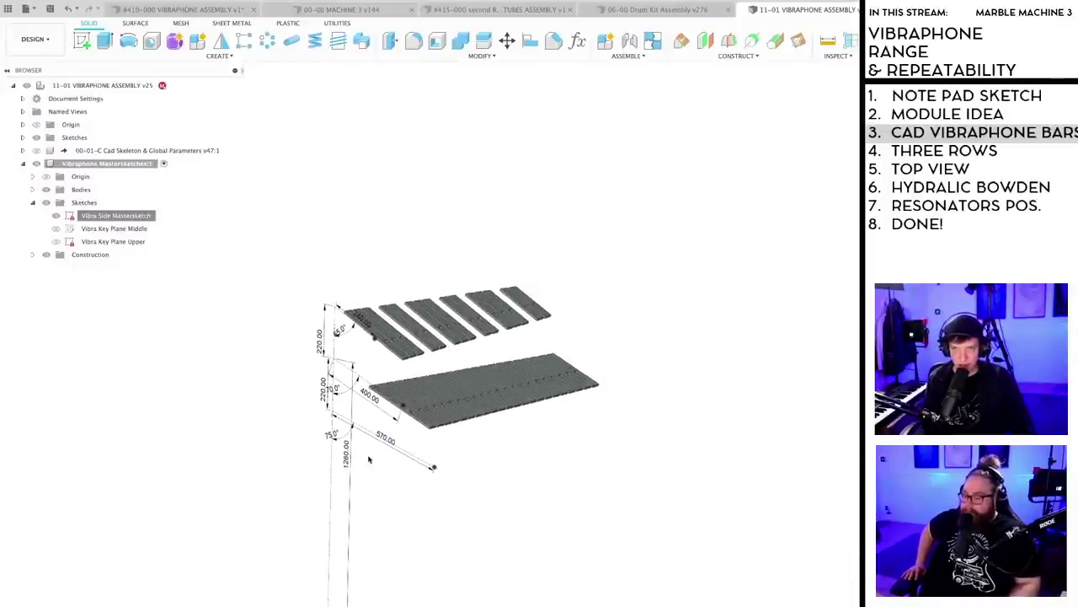
scroll(364, 422, up, 2)
mouse_move(365, 379)
shift+middle_down()
mouse_move(347, 341)
mouse_move(266, 335)
shift+middle_up()
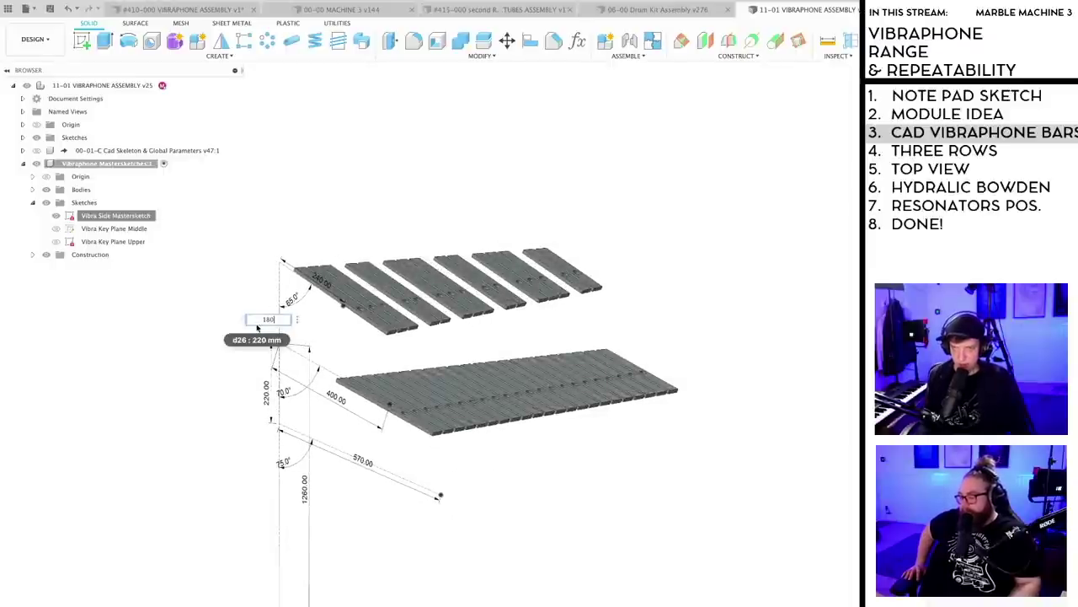
key(Return)
scroll(435, 377, up, 2)
mouse_move(435, 378)
shift+middle_down()
mouse_move(395, 362)
mouse_move(350, 458)
shift+middle_up()
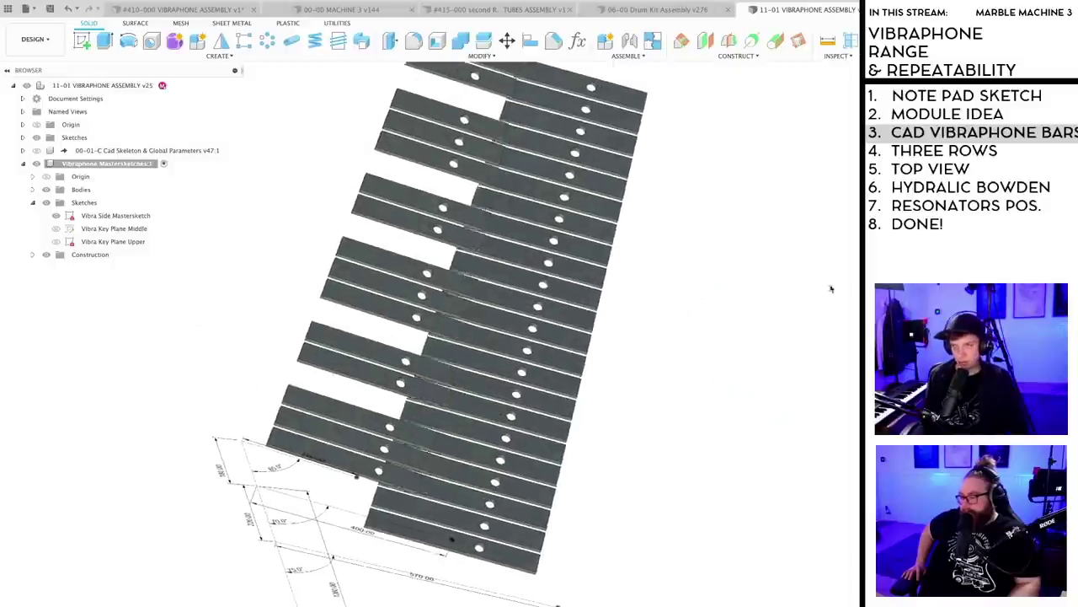
- Set the distance along the upper row line to 260 mm and the side sketch's 1260 mm height dimension to 1100 mm
mouse_move(467, 528)
shift+middle_down()
mouse_move(512, 545)
mouse_move(428, 198)
shift+middle_up()
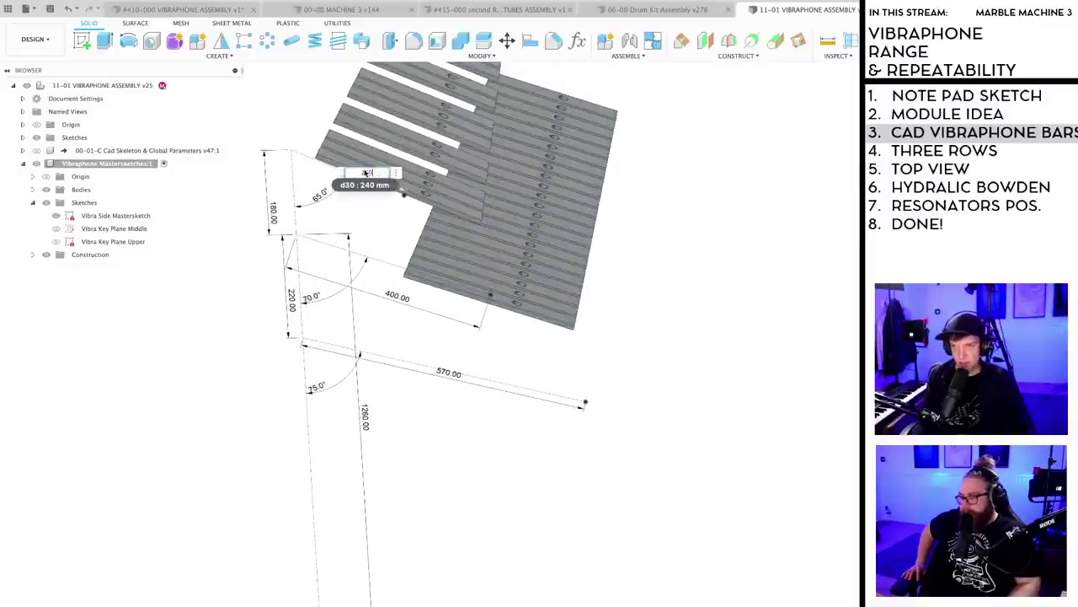
mouse_move(610, 233)
shift+middle_down()
mouse_move(626, 323)
mouse_move(573, 316)
mouse_move(582, 340)
mouse_move(559, 414)
mouse_move(581, 458)
mouse_move(581, 391)
shift+middle_up()
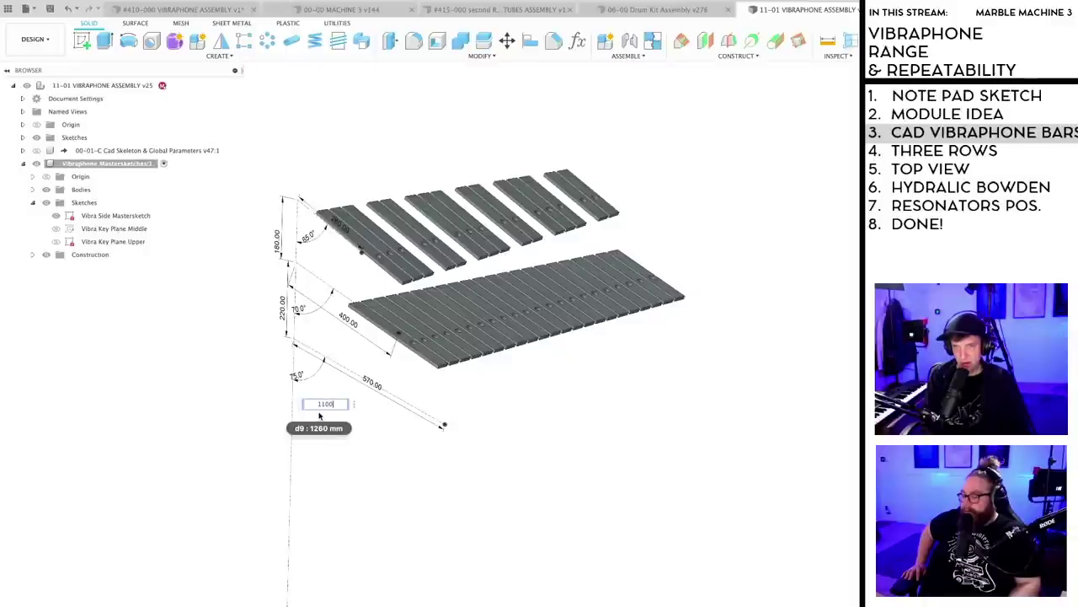
key(Return)
scroll(423, 517, down, 2)
middle_drag(422, 499, 363, 399)
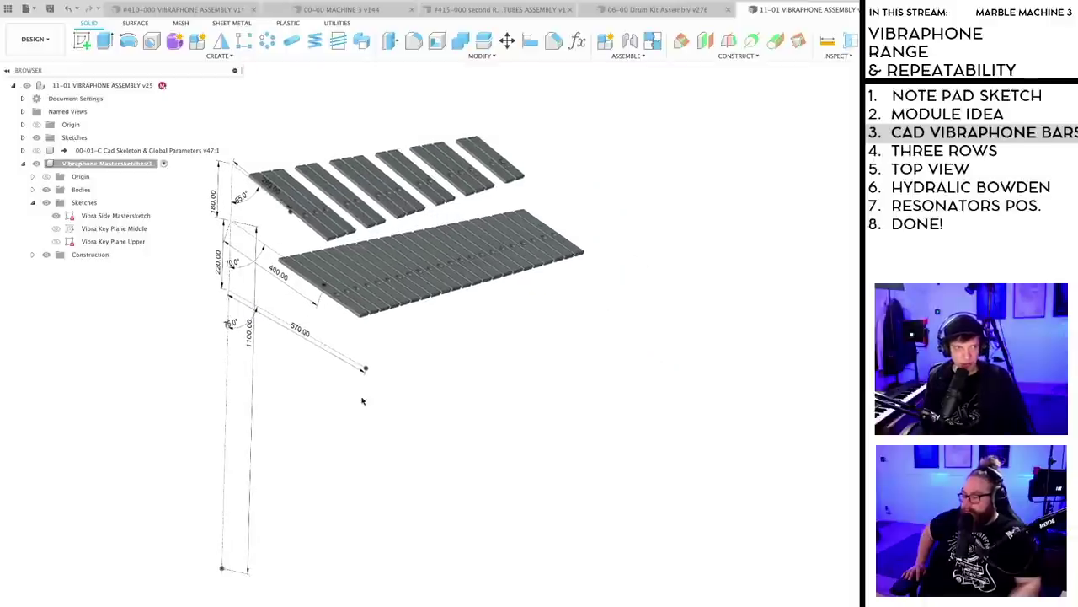
- Save the vibraphone assembly with the updated side sketch distances
scroll(363, 400, down, 1)
key(ctrl+s)
key(Return)
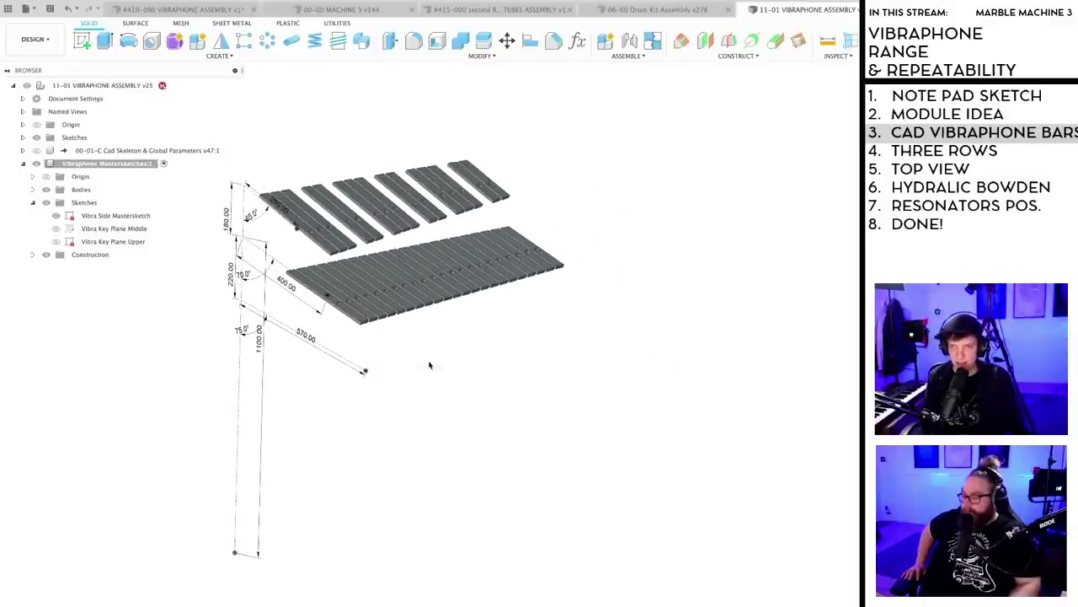
- Set the upper row line's angle to 60 degrees in the side master sketch and save the assembly
mouse_move(420, 340)
shift+middle_down()
mouse_move(419, 364)
mouse_move(393, 382)
mouse_move(404, 399)
mouse_move(359, 409)
mouse_move(431, 424)
mouse_move(505, 481)
mouse_move(510, 440)
mouse_move(484, 435)
mouse_move(493, 413)
mouse_move(547, 388)
mouse_move(595, 389)
mouse_move(578, 532)
mouse_move(471, 472)
mouse_move(326, 296)
mouse_move(375, 310)
mouse_move(371, 275)
shift+middle_up()
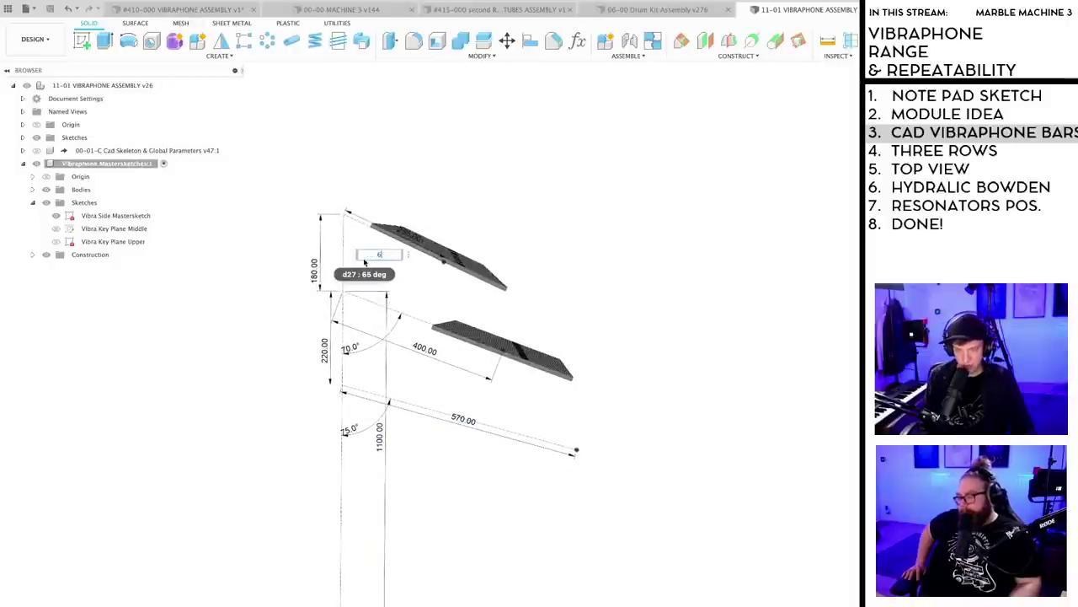
shift+middle_drag(524, 303, 525, 317)
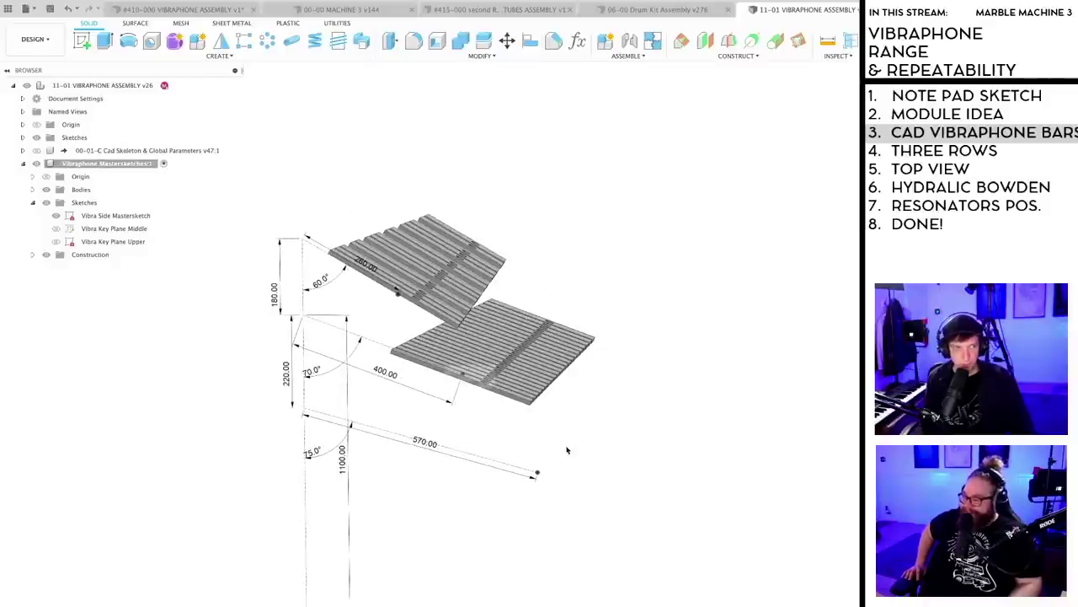
key(super+s)
key(Return)
- Examine the upper and middle bar rows from the side and at an angle, checking their tilt, overlap and spacing
scroll(590, 386, up, 2)
mouse_move(618, 431)
shift+middle_down()
mouse_move(576, 416)
mouse_move(617, 446)
mouse_move(592, 449)
mouse_move(548, 508)
mouse_move(518, 522)
mouse_move(680, 515)
mouse_move(643, 491)
mouse_move(635, 498)
shift+middle_up()
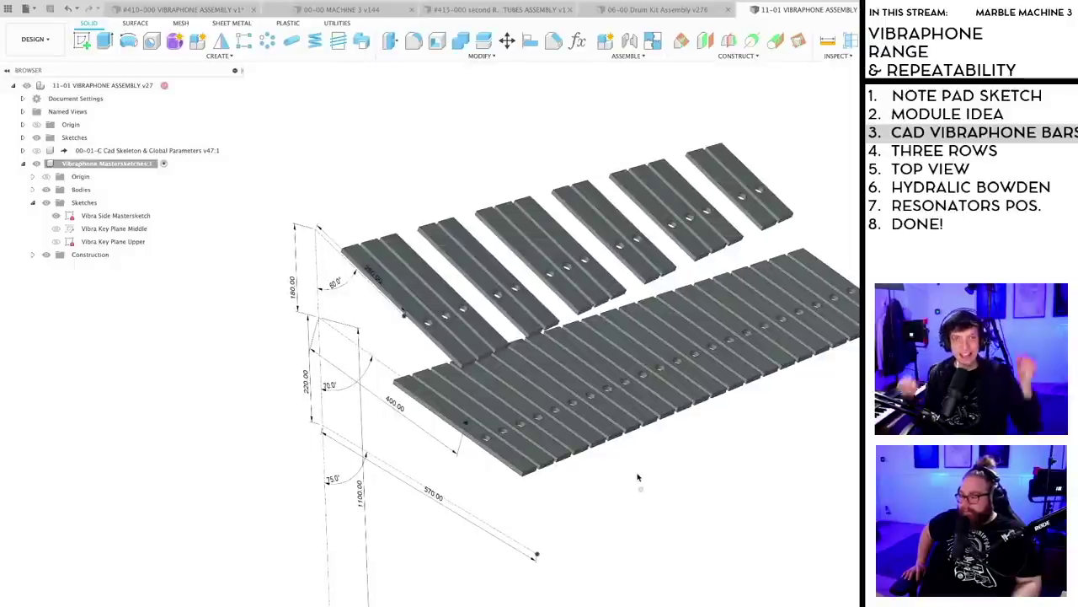
mouse_move(638, 477)
shift+middle_down()
mouse_move(659, 481)
mouse_move(519, 427)
mouse_move(507, 437)
mouse_move(515, 424)
mouse_move(449, 436)
mouse_move(585, 412)
shift+middle_up()
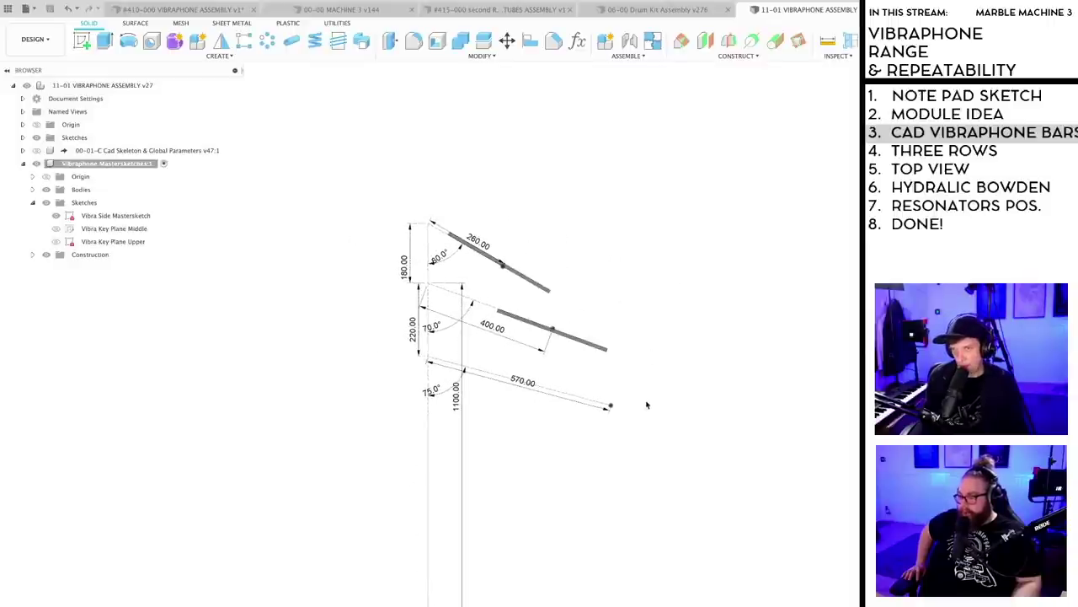
mouse_move(604, 375)
shift+middle_down()
mouse_move(564, 373)
mouse_move(541, 392)
mouse_move(590, 508)
mouse_move(570, 503)
mouse_move(564, 513)
mouse_move(602, 477)
mouse_move(612, 498)
mouse_move(596, 492)
shift+middle_up()
scroll(573, 442, up, 3)
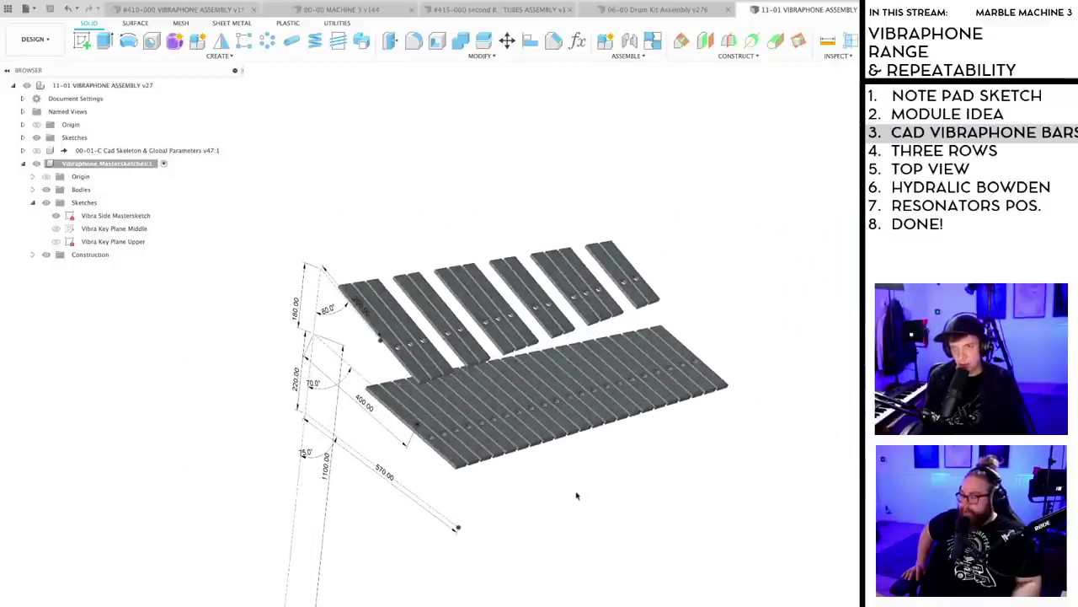
scroll(569, 502, down, 3)
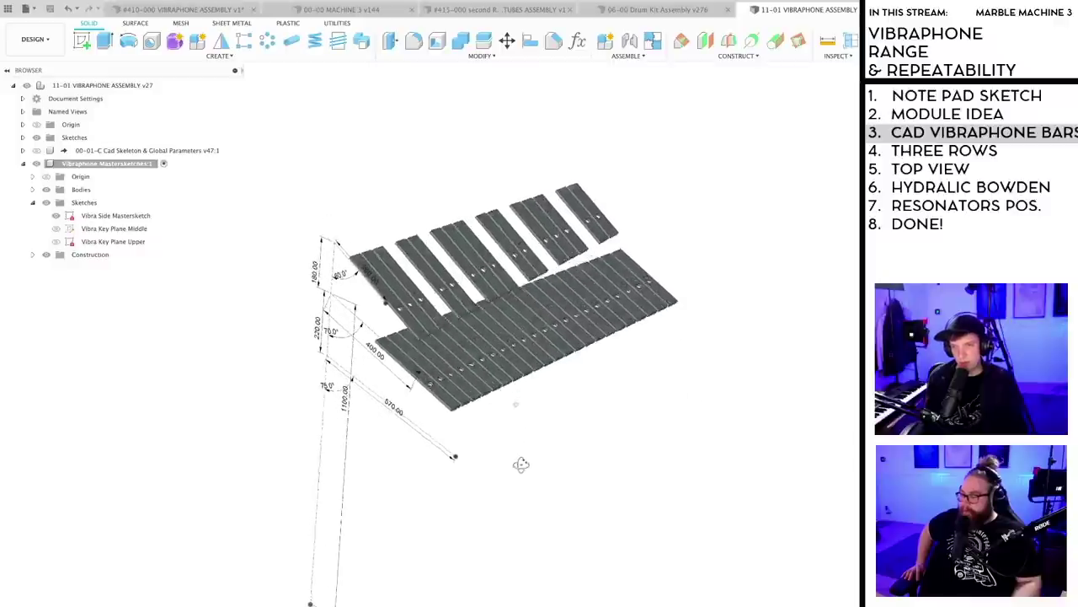
mouse_move(520, 457)
shift+middle_down()
mouse_move(510, 478)
mouse_move(513, 429)
shift+middle_up()
scroll(513, 428, up, 2)
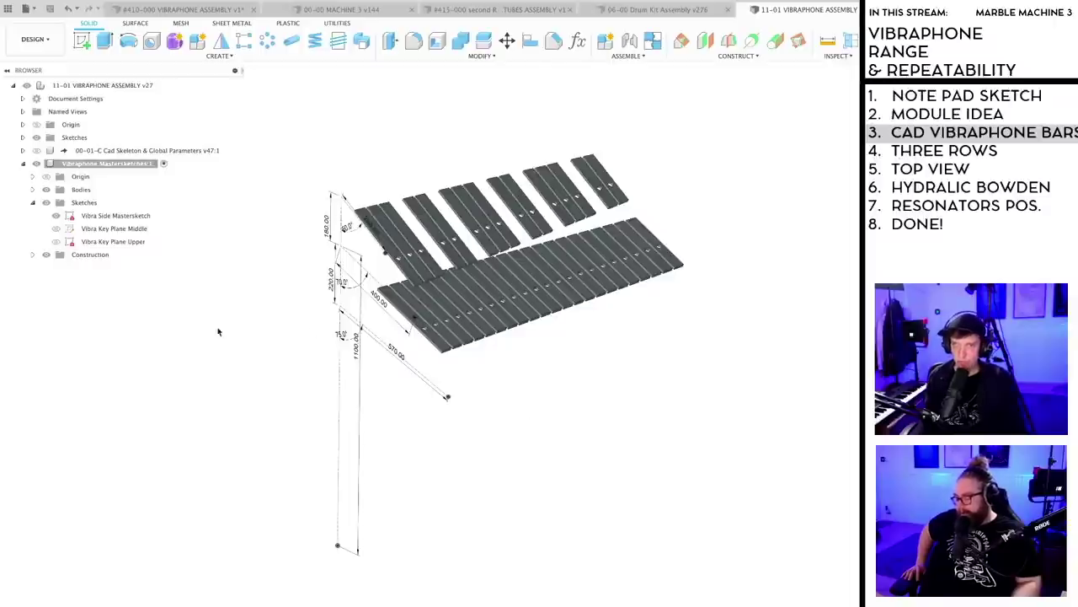
scroll(535, 342, up, 1)
mouse_move(511, 374)
shift+middle_down()
mouse_move(539, 356)
mouse_move(510, 289)
mouse_move(515, 355)
mouse_move(480, 292)
mouse_move(507, 370)
mouse_move(469, 368)
mouse_move(481, 386)
mouse_move(513, 354)
mouse_move(506, 376)
mouse_move(536, 374)
mouse_move(528, 376)
mouse_move(638, 457)
mouse_move(571, 466)
shift+middle_up()
scroll(537, 364, up, 3)
mouse_move(574, 355)
shift+middle_down()
mouse_move(522, 366)
mouse_move(501, 394)
mouse_move(508, 447)
mouse_move(527, 467)
mouse_move(588, 467)
mouse_move(553, 466)
shift+middle_up()
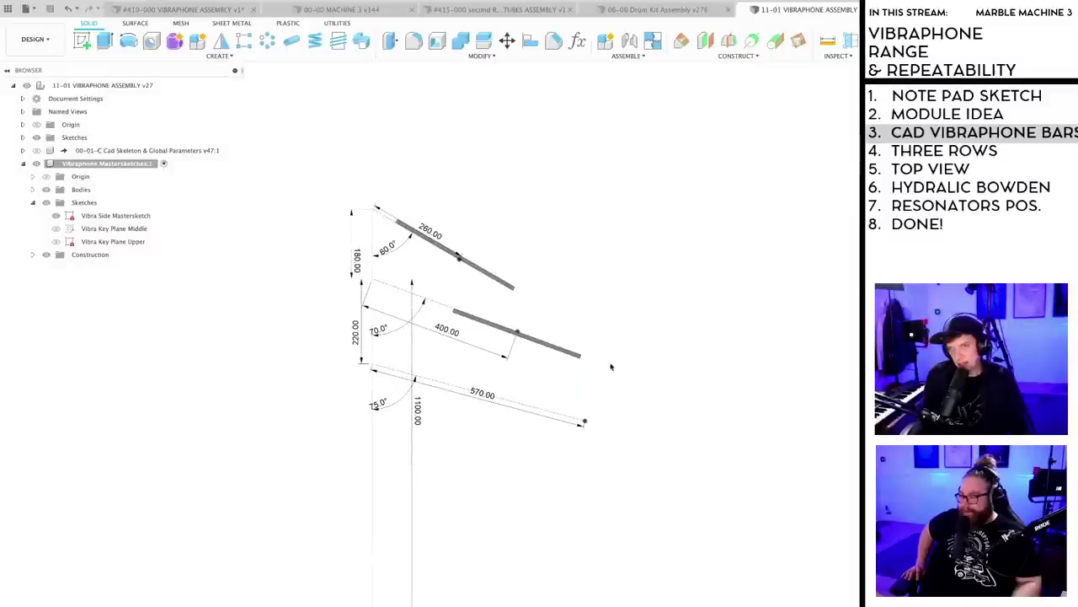
scroll(576, 393, up, 2)
shift+middle_drag(580, 397, 649, 425)
mouse_move(606, 448)
shift+middle_down()
mouse_move(638, 506)
mouse_move(621, 460)
mouse_move(544, 492)
shift+middle_up()
scroll(541, 489, down, 3)
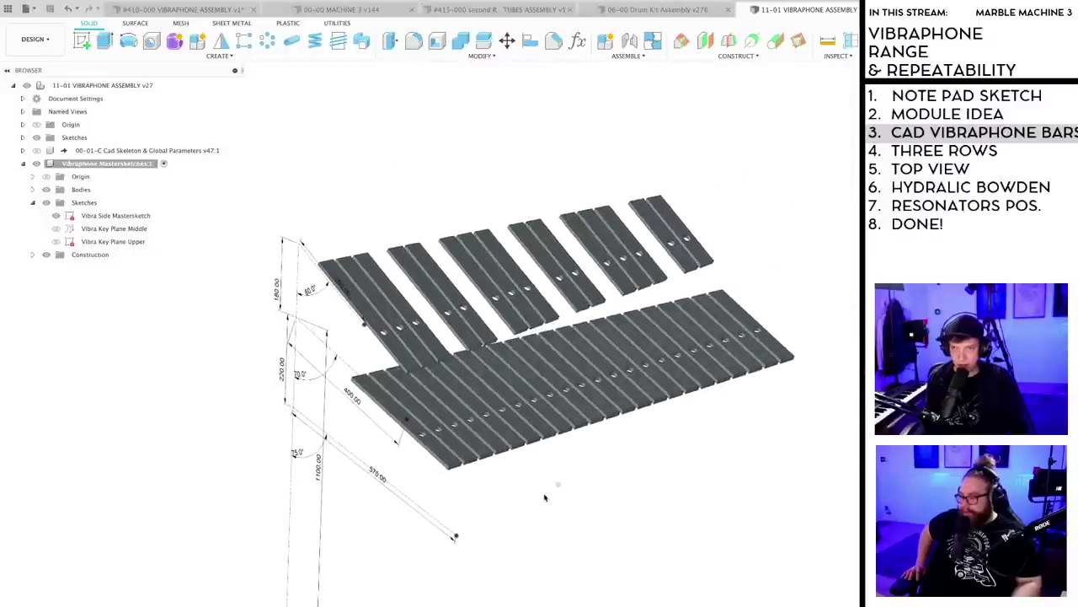
scroll(523, 489, up, 2)
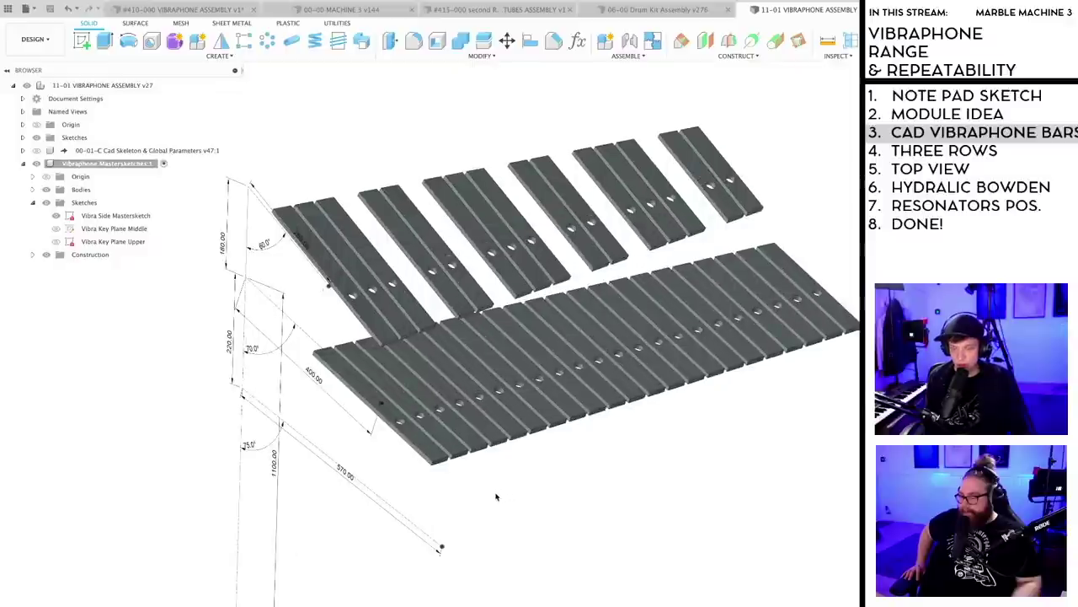
mouse_move(497, 497)
shift+middle_down()
mouse_move(463, 485)
mouse_move(539, 479)
mouse_move(512, 478)
shift+middle_up()
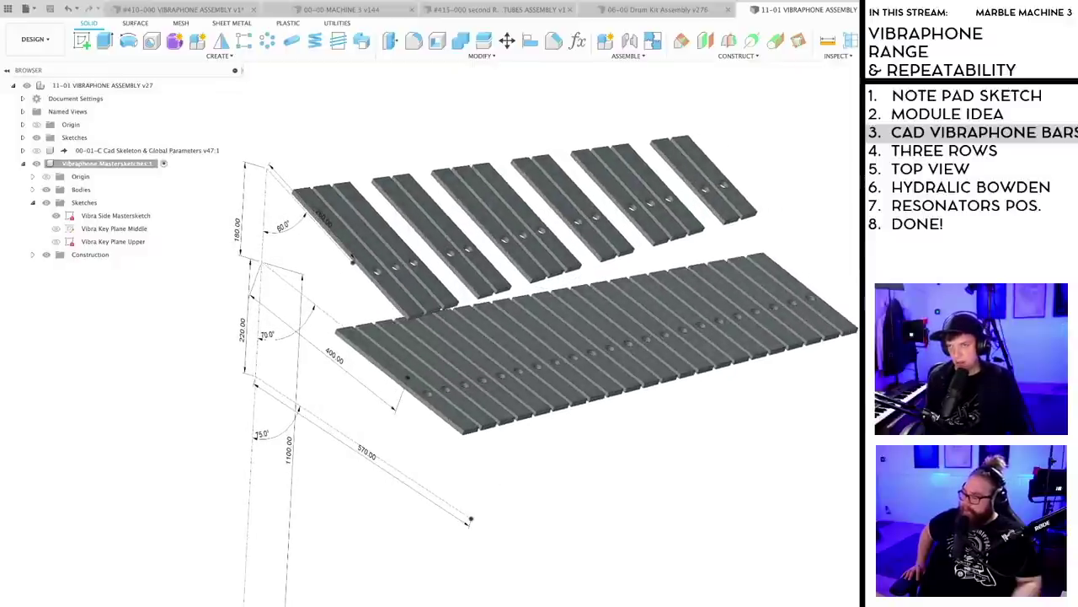
mouse_move(732, 414)
middle_down()
mouse_move(614, 403)
mouse_move(575, 379)
mouse_move(532, 396)
mouse_move(531, 423)
mouse_move(512, 419)
middle_up()
mouse_move(431, 392)
shift+middle_down()
mouse_move(424, 422)
mouse_move(520, 433)
mouse_move(504, 413)
shift+middle_up()
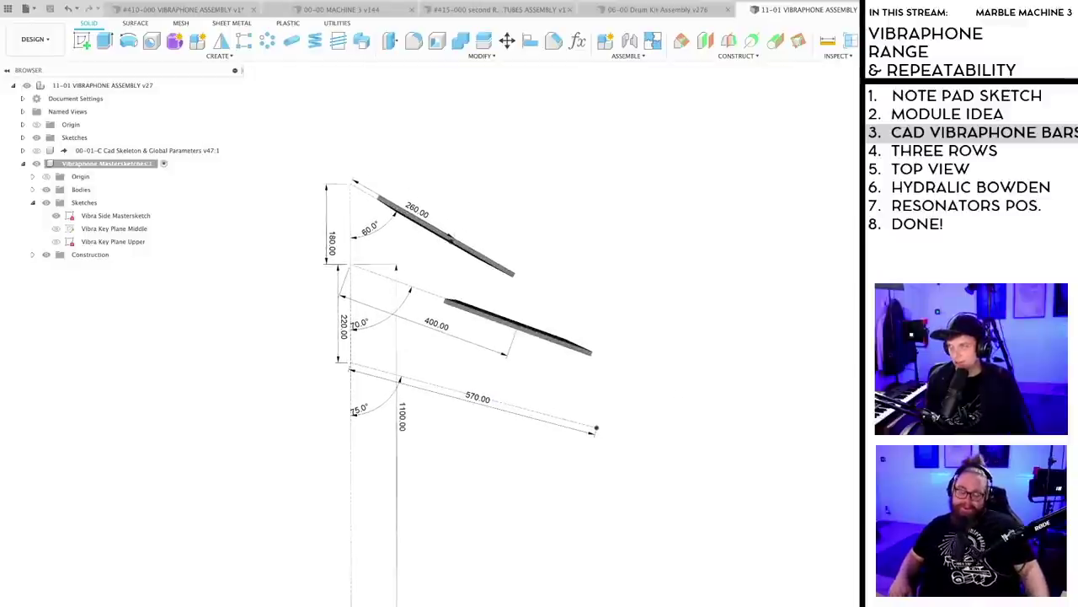
mouse_move(611, 459)
shift+middle_down()
mouse_move(590, 455)
mouse_move(548, 481)
mouse_move(529, 546)
mouse_move(428, 559)
shift+middle_up()
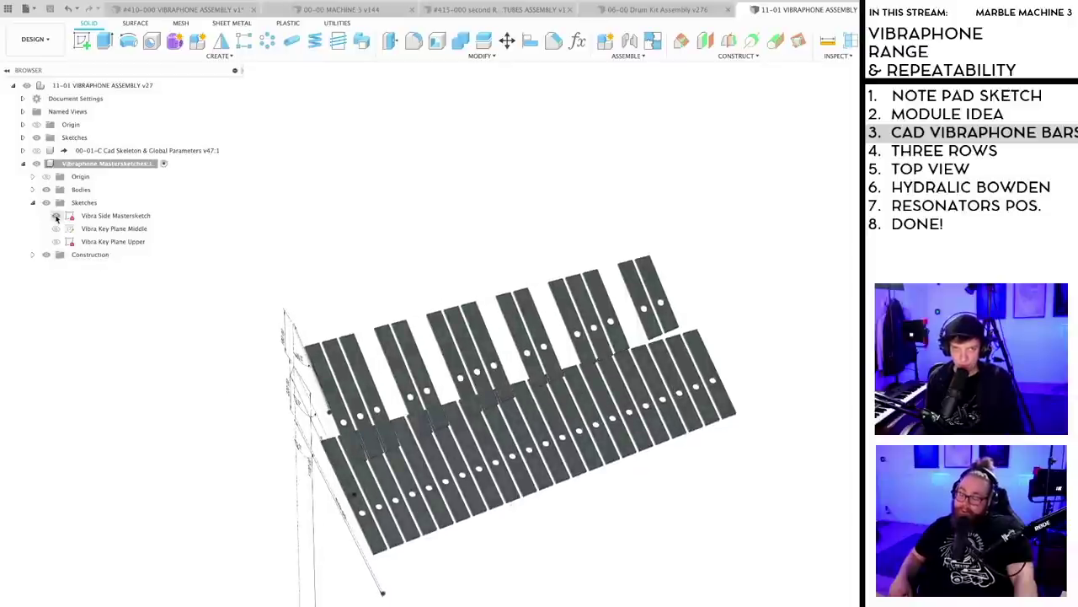
- Hide the Vibra Side Mastersketch and save the assembly with the version description User Saved
click(56, 216)
middle_drag(375, 478, 394, 337)
key(ctrl+s)
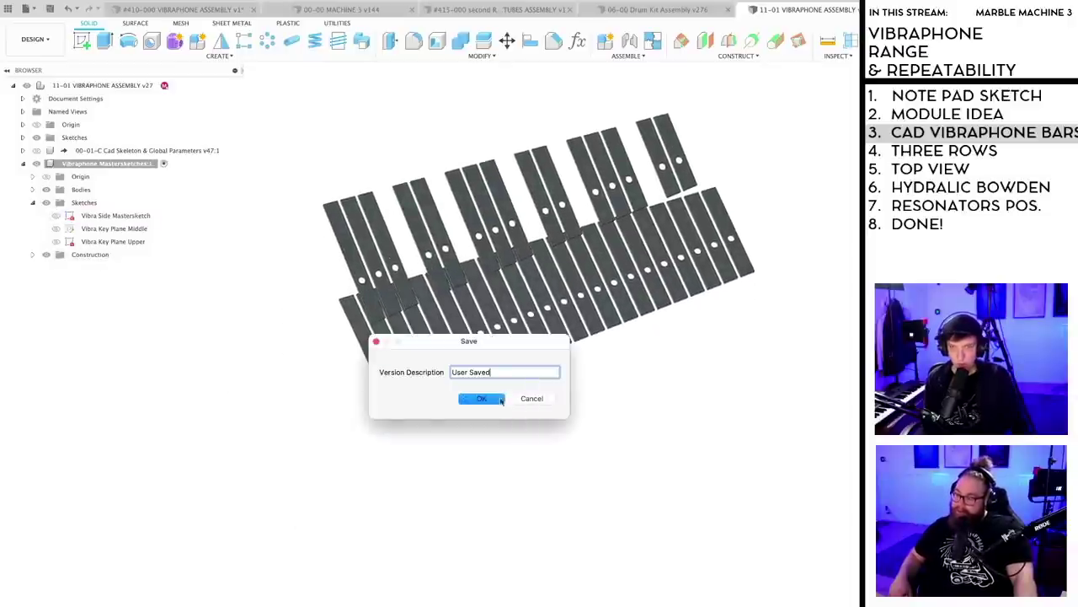
key(Return)
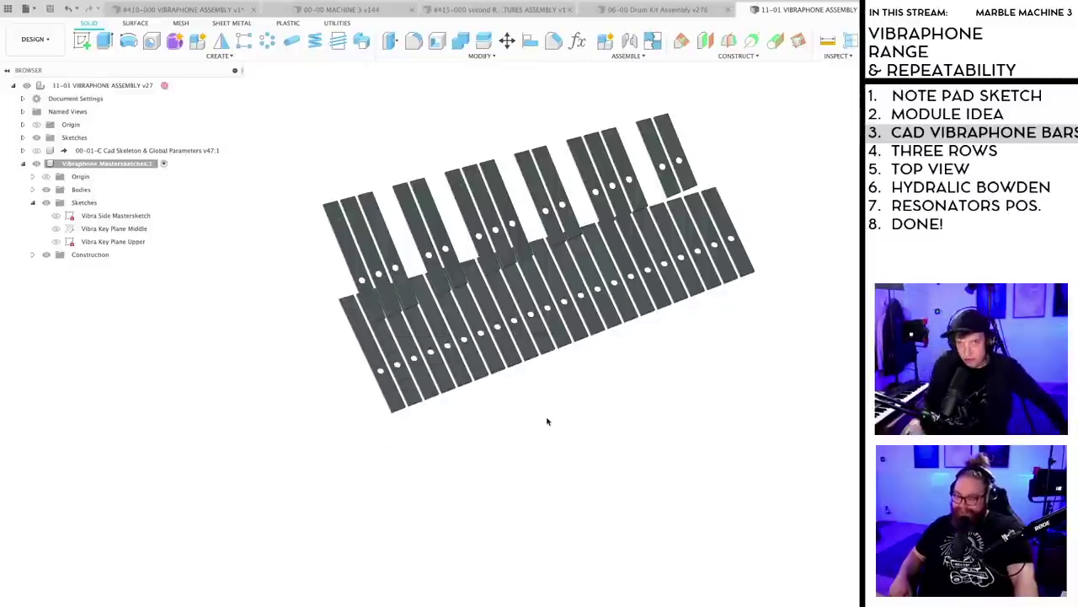
shift+middle_drag(468, 417, 506, 449)
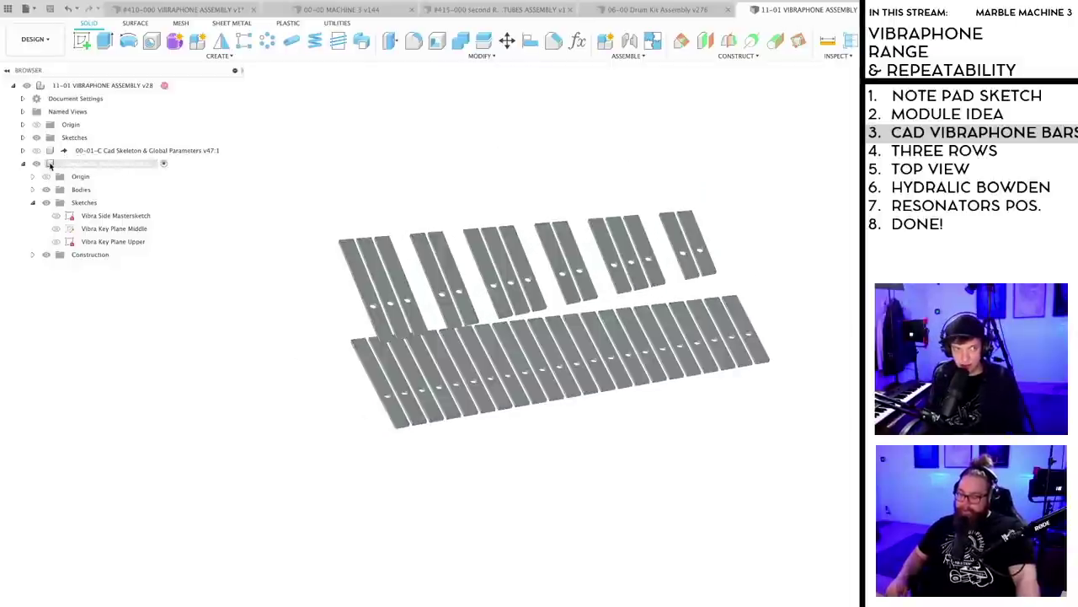
click(116, 164)
shift+middle_drag(426, 356, 366, 442)
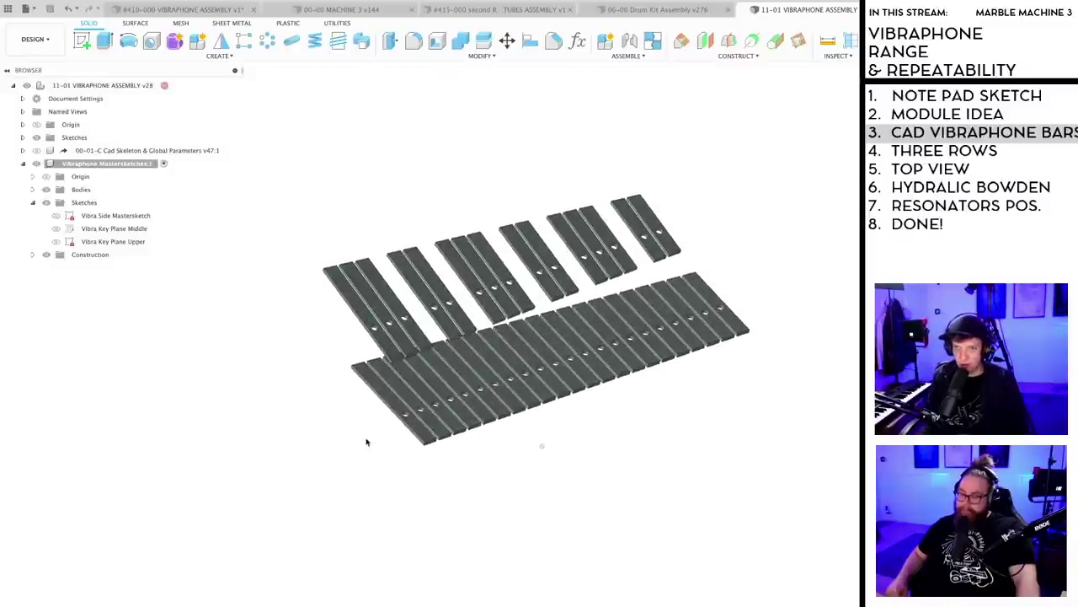
shift+middle_drag(450, 455, 338, 418)
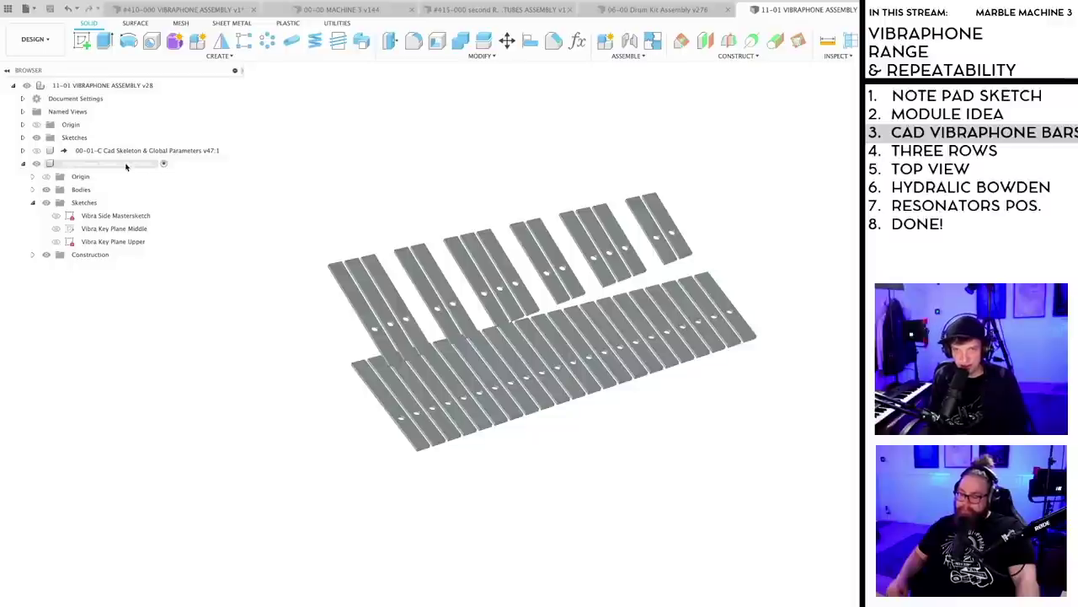
click(116, 163)
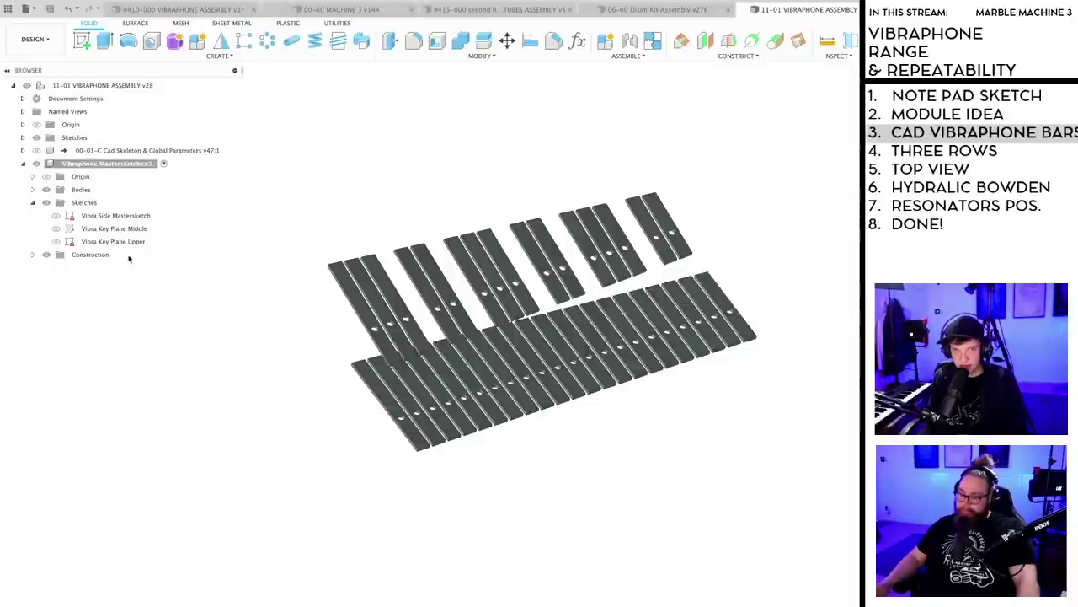
- Show the Vibra Side Mastersketch and create a Plane at Angle of 0 degrees on its 570 mm lower row line
click(681, 40)
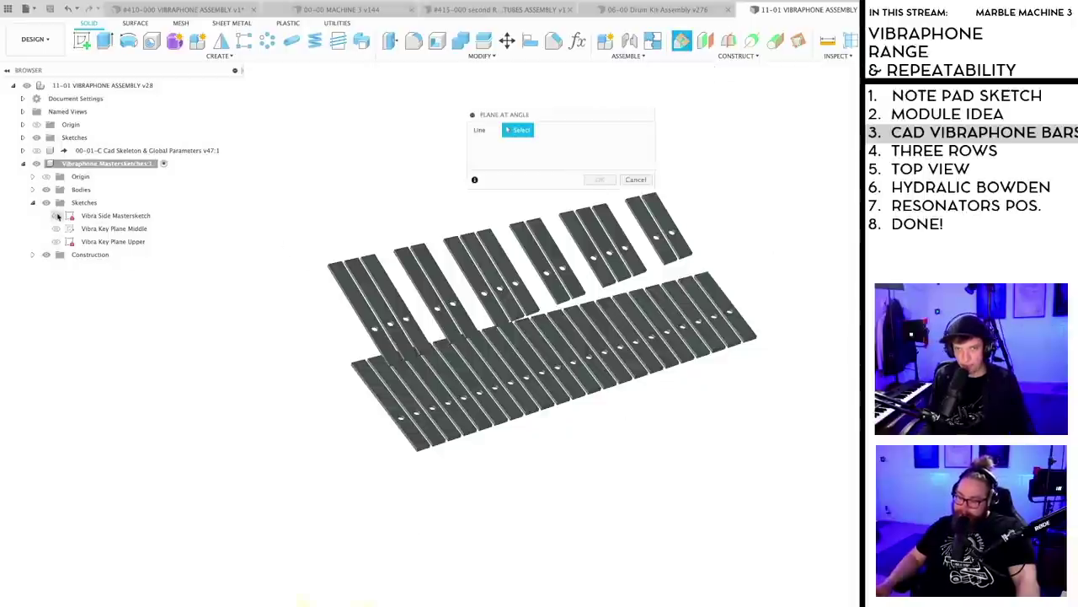
click(57, 216)
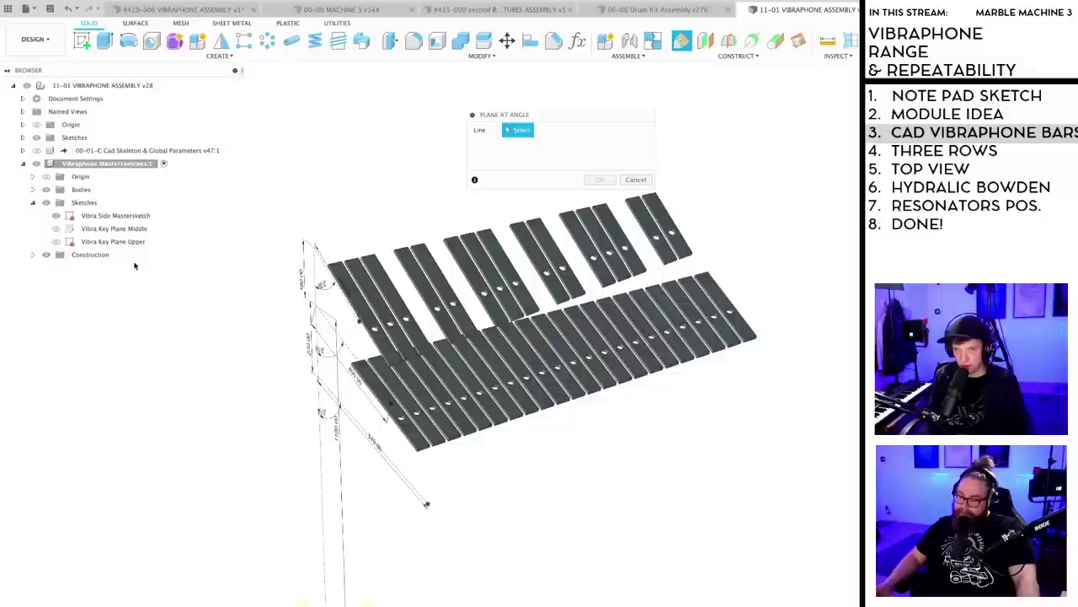
click(404, 478)
scroll(580, 478, down, 2)
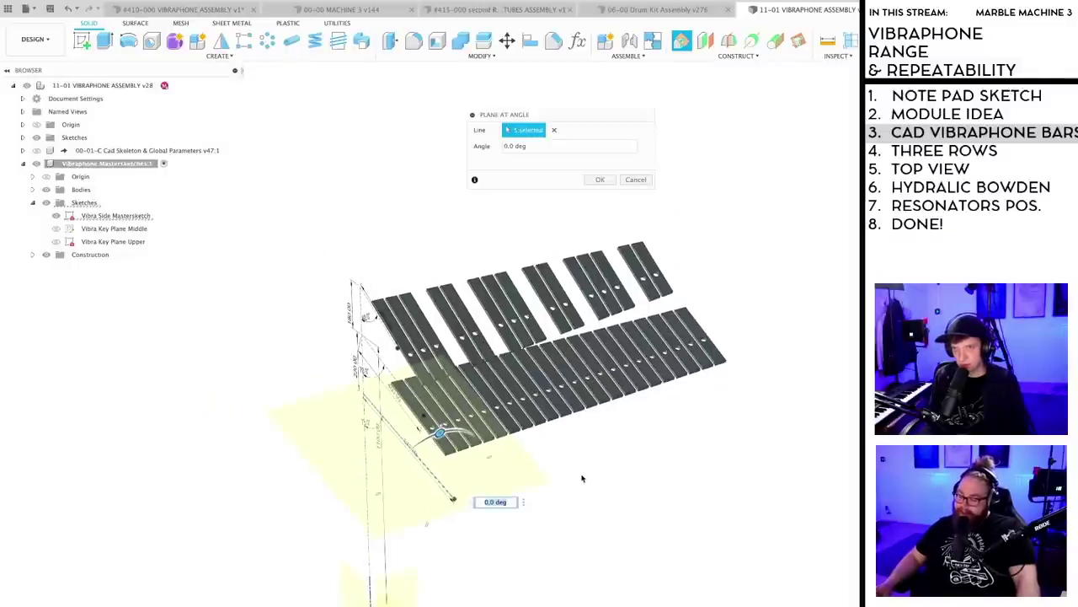
key(Return)
- Save the vibraphone assembly with the new lower-row construction plane
shift+middle_drag(580, 477, 499, 491)
key(ctrl+s)
key(Return)
scroll(471, 486, up, 3)
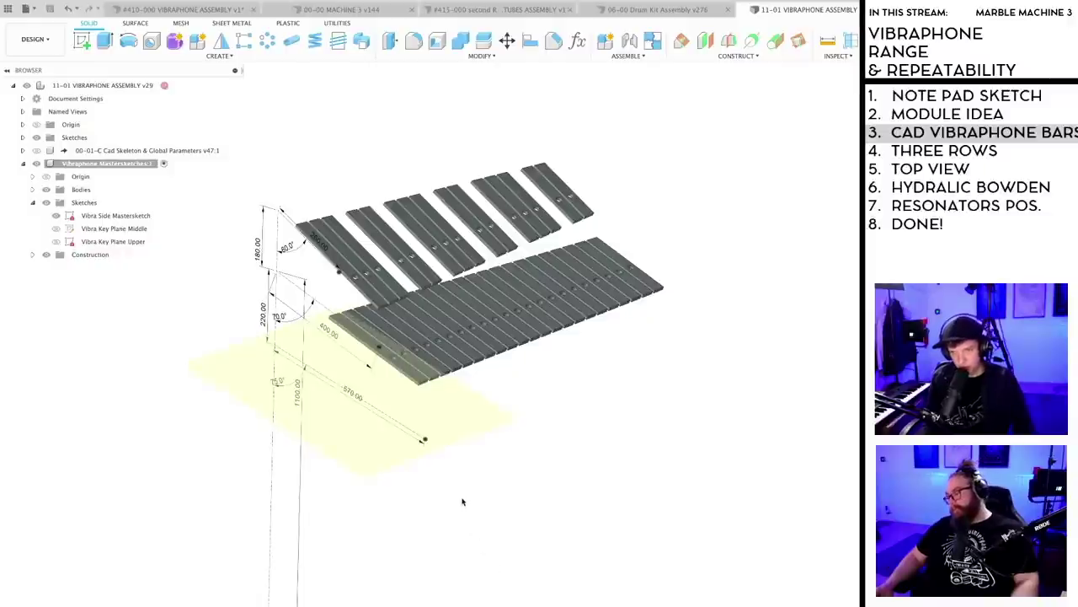
- Create a new sketch on the lower row's angled construction plane
shift+middle_drag(495, 486, 436, 419)
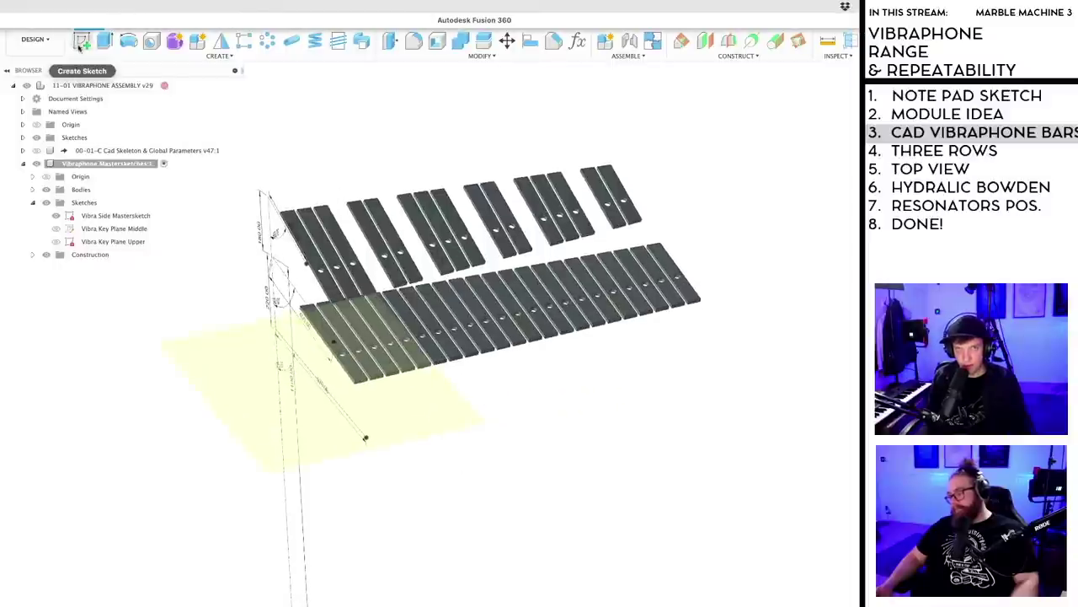
click(82, 40)
click(418, 434)
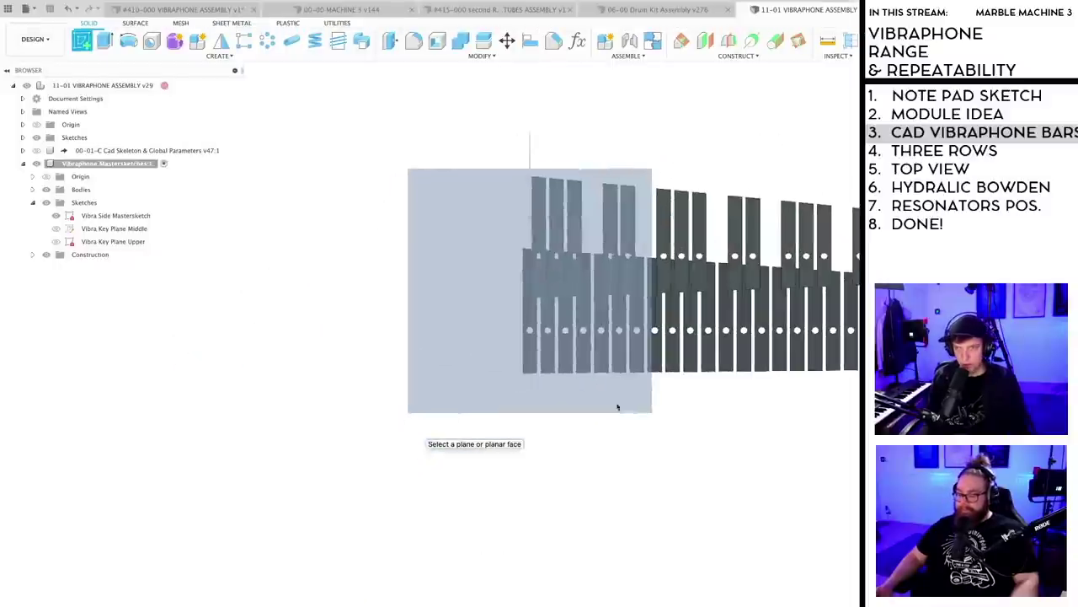
mouse_move(618, 407)
shift+middle_down()
mouse_move(657, 452)
mouse_move(678, 444)
mouse_move(638, 402)
mouse_move(702, 410)
mouse_move(688, 429)
mouse_move(476, 485)
mouse_move(529, 501)
mouse_move(492, 477)
mouse_move(494, 487)
mouse_move(444, 483)
shift+middle_up()
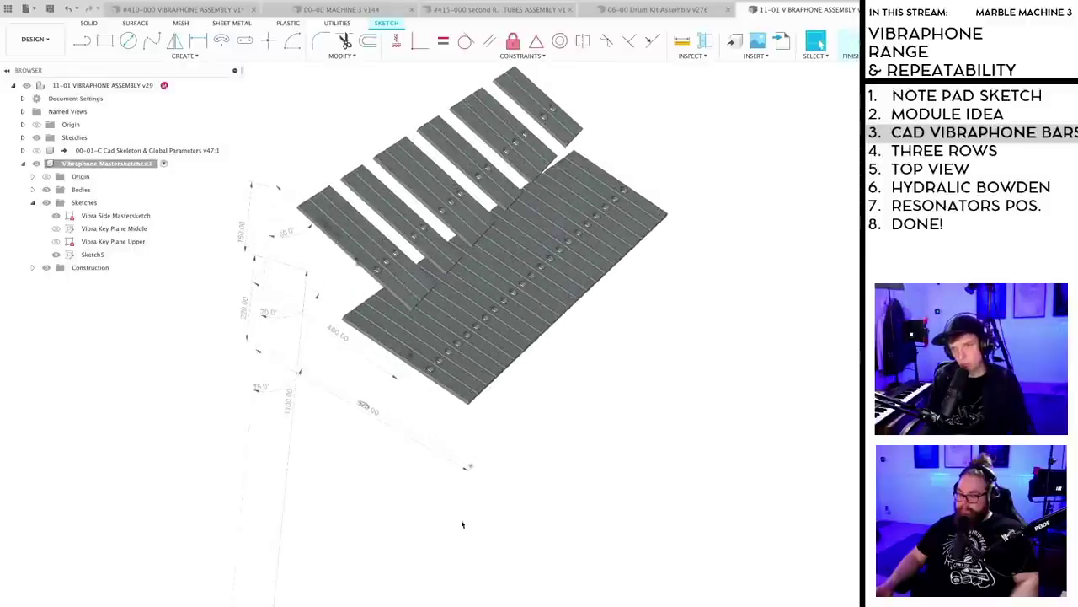
mouse_move(454, 519)
shift+middle_down()
mouse_move(458, 498)
mouse_move(408, 606)
shift+middle_up()
shift+middle_drag(485, 580, 489, 604)
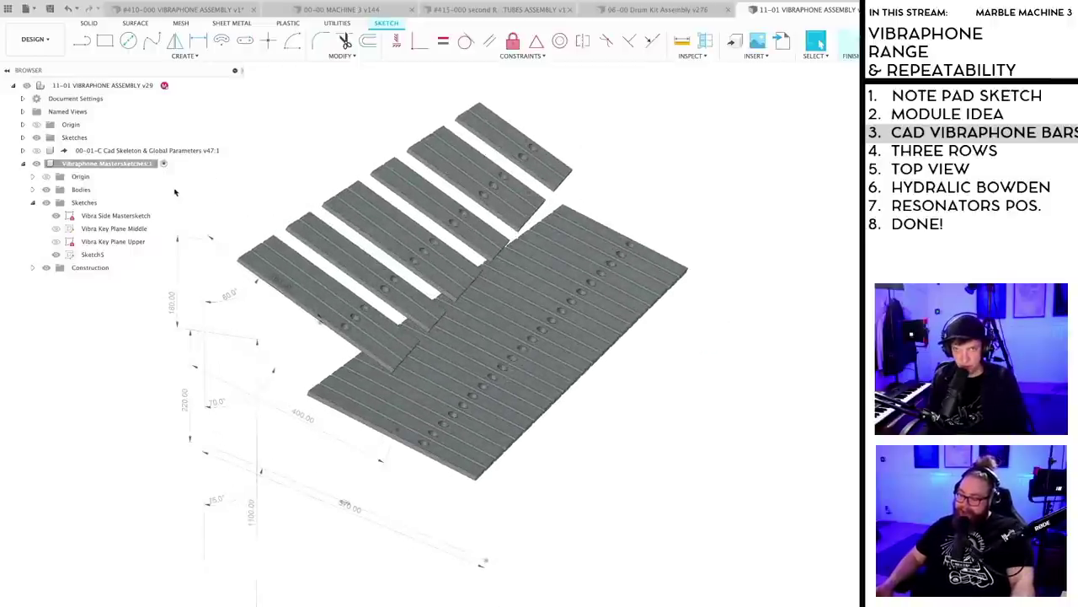
- Draw a line in the lower row sketch starting at the outer end of the 570 mm master sketch line
key(p)
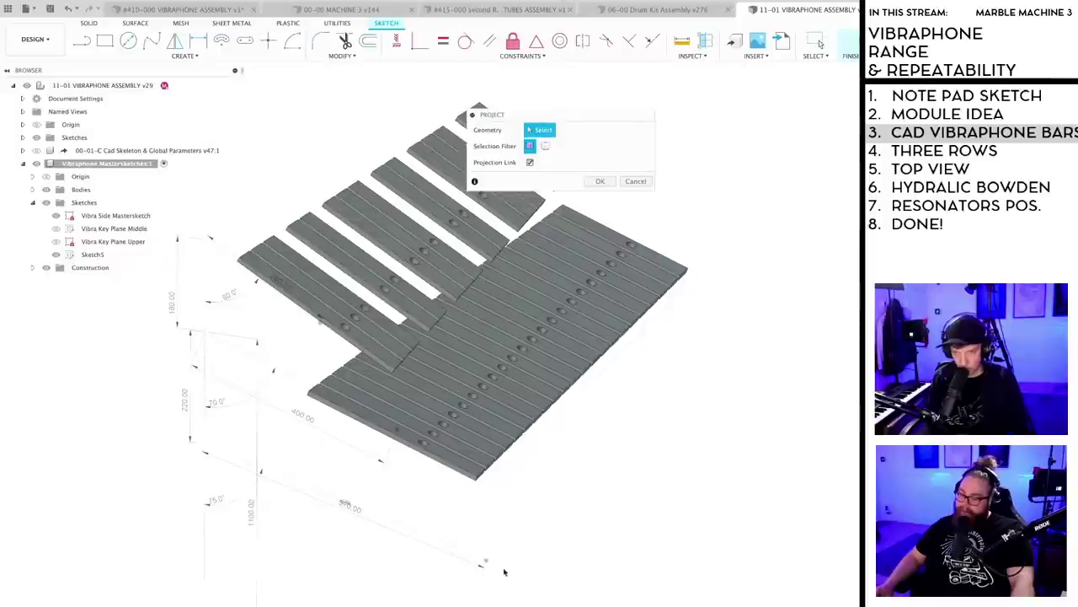
key(Escape)
scroll(504, 572, up, 3)
key(l)
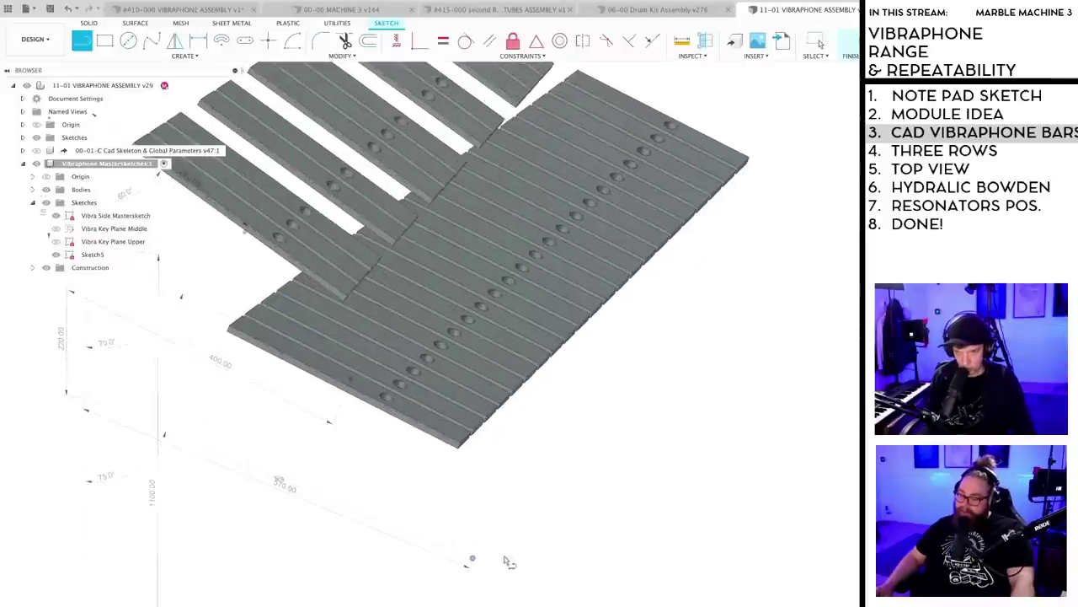
click(529, 512)
scroll(661, 539, down, 3)
mouse_move(640, 576)
shift+middle_down()
mouse_move(540, 594)
mouse_move(574, 590)
shift+middle_up()
scroll(573, 581, up, 4)
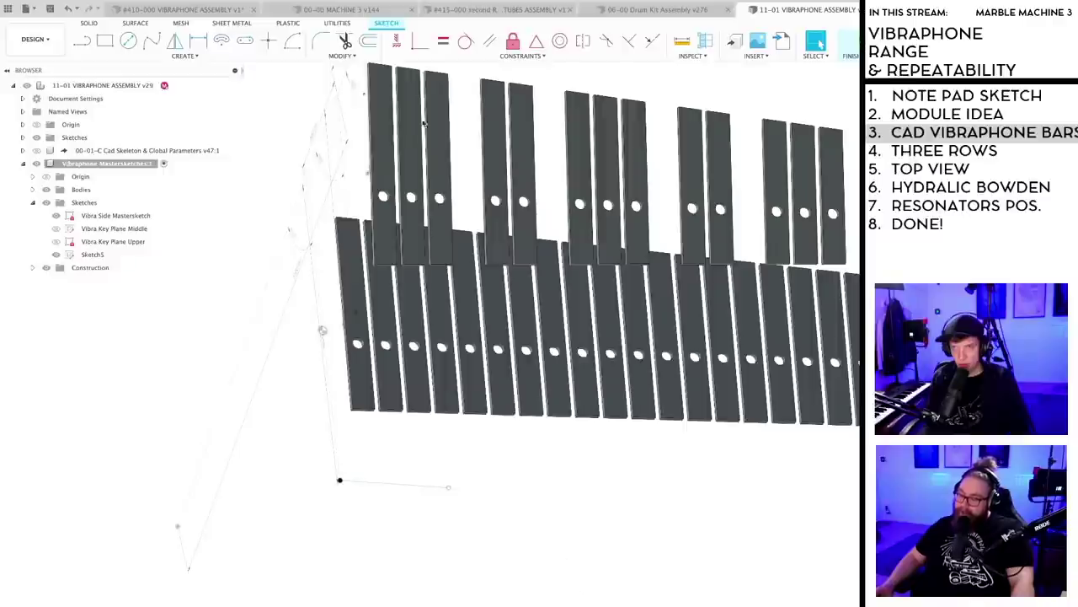
- Apply a Horizontal/Vertical constraint to the new lower row line
click(397, 39)
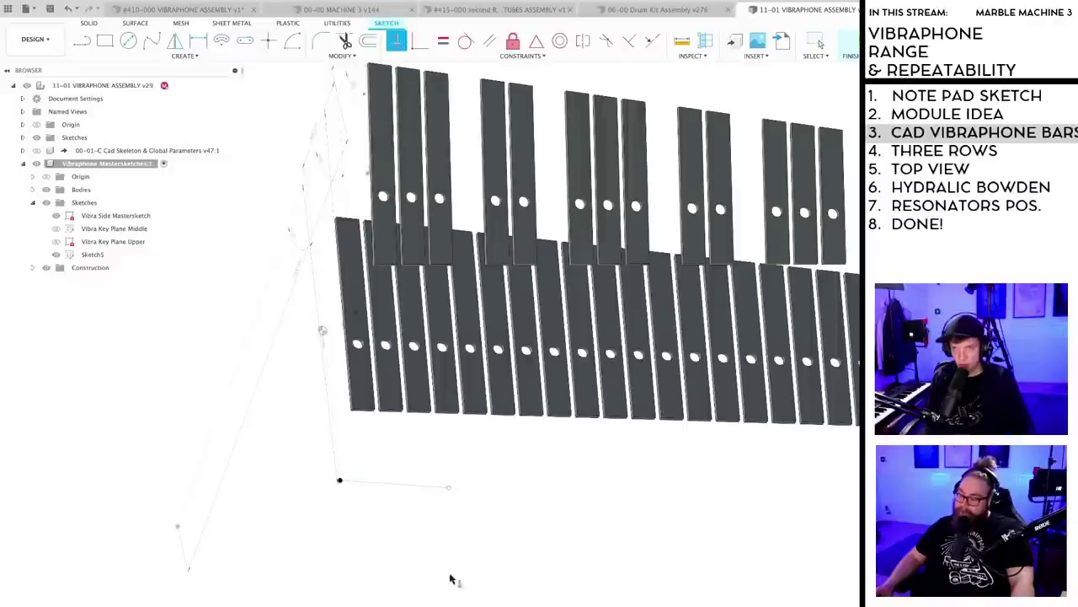
click(397, 486)
key(Escape)
scroll(413, 503, up, 2)
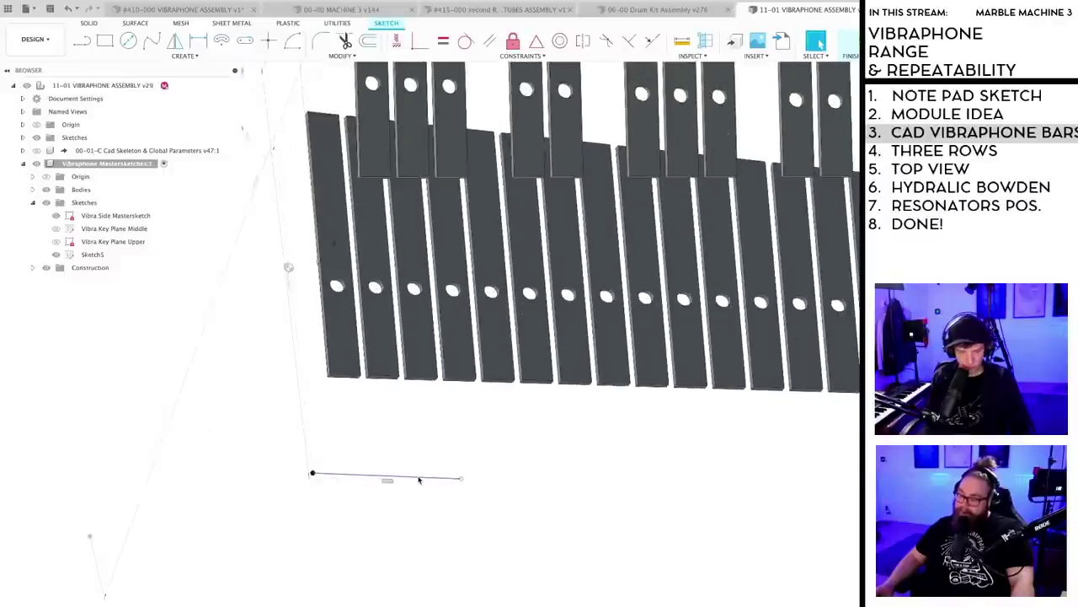
- Stretch the free end of the lower row line and save the assembly with the version description User Saved
mouse_move(412, 528)
shift+middle_down()
mouse_move(407, 544)
mouse_move(404, 513)
mouse_move(421, 517)
mouse_move(404, 539)
shift+middle_up()
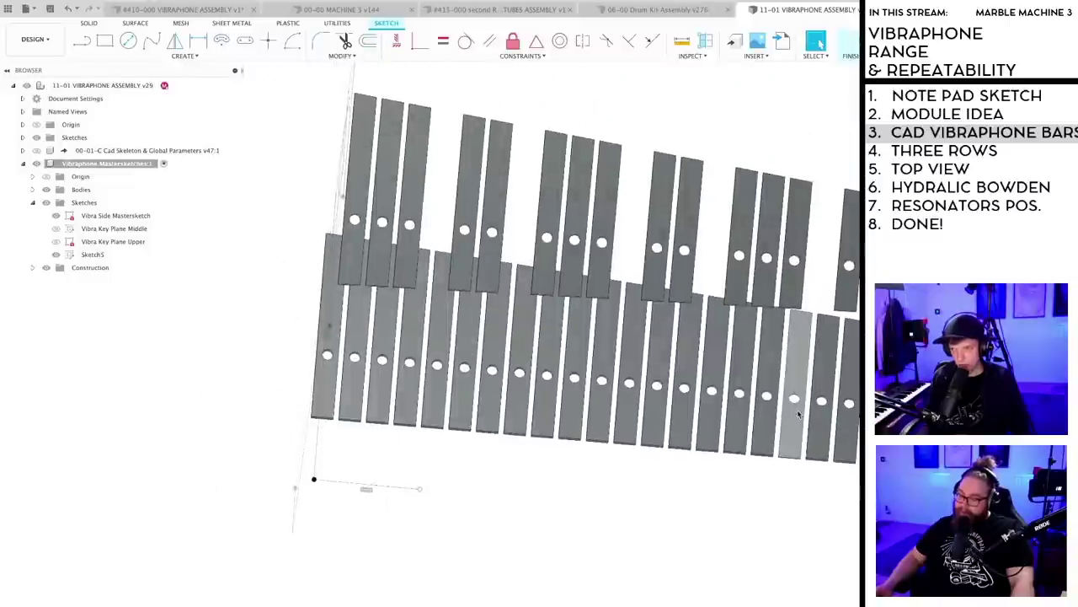
drag(419, 491, 641, 516)
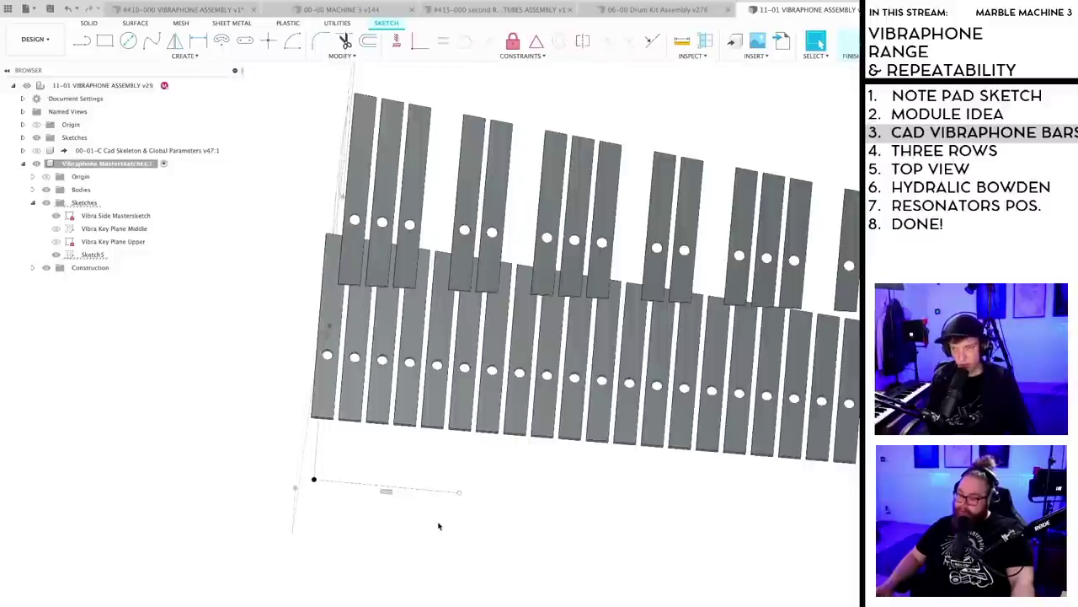
shift+middle_drag(448, 526, 454, 532)
scroll(452, 532, up, 2)
key(super+s)
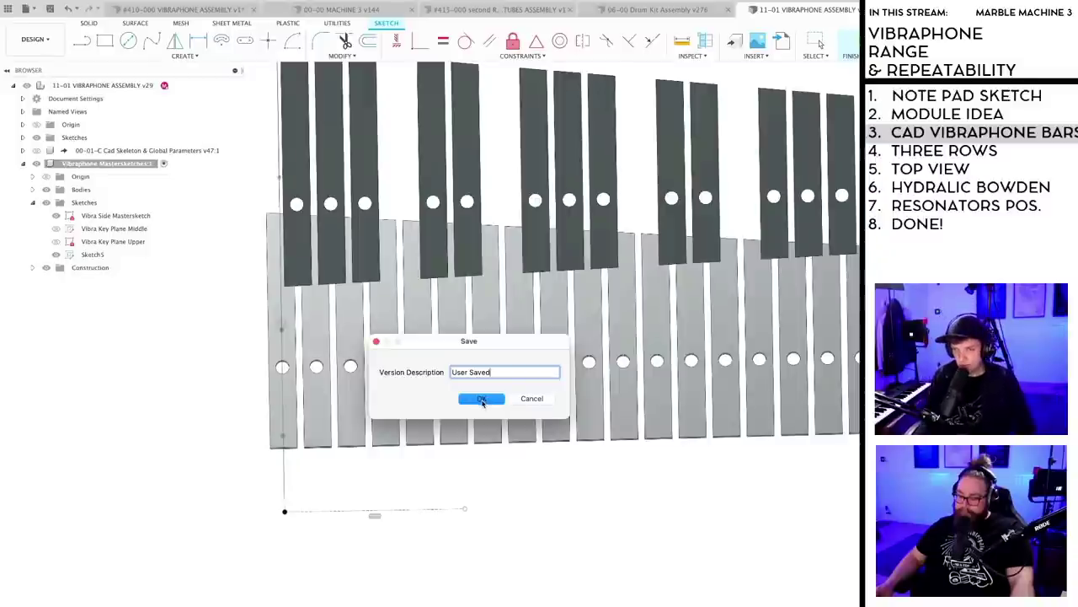
drag(493, 344, 272, 570)
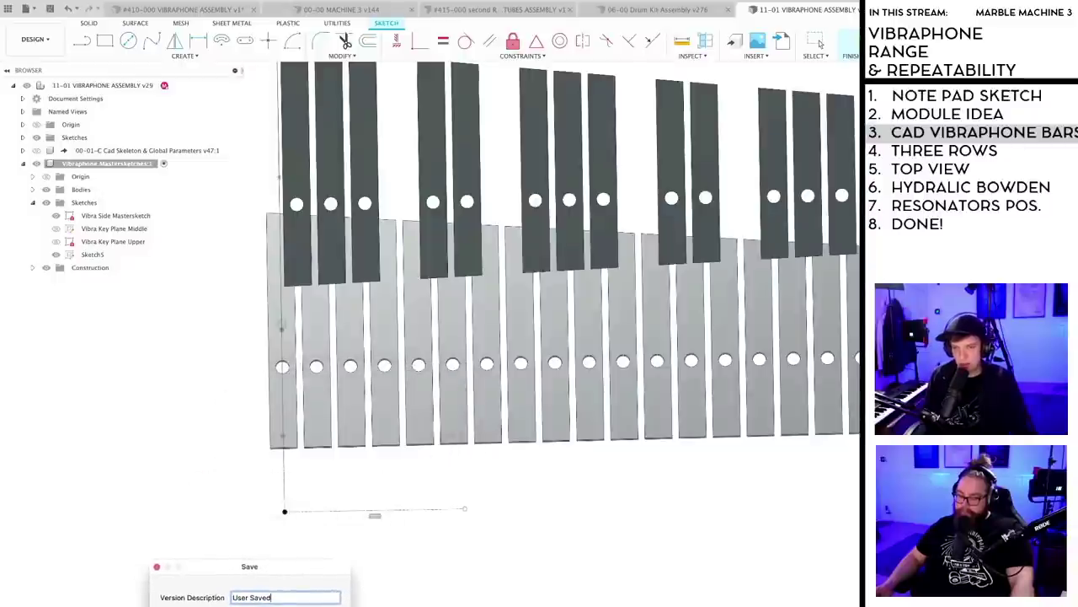
key(Return)
- Stretch the lower row line's free end further, to about the far end of the middle row of bars
scroll(397, 567, down, 2)
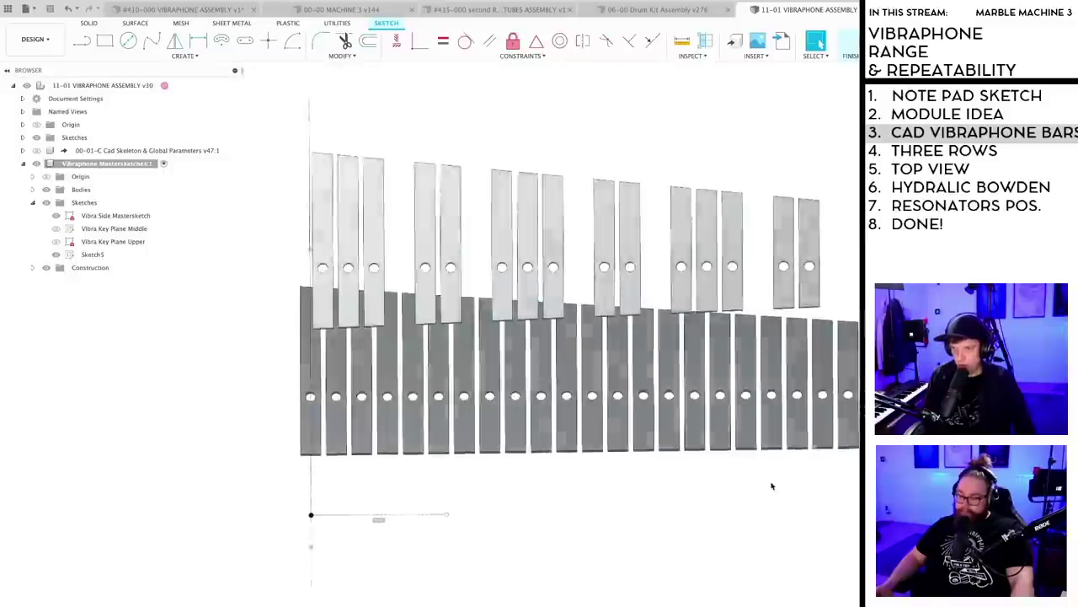
scroll(390, 537, up, 2)
scroll(398, 565, down, 2)
shift+middle_drag(398, 562, 419, 542)
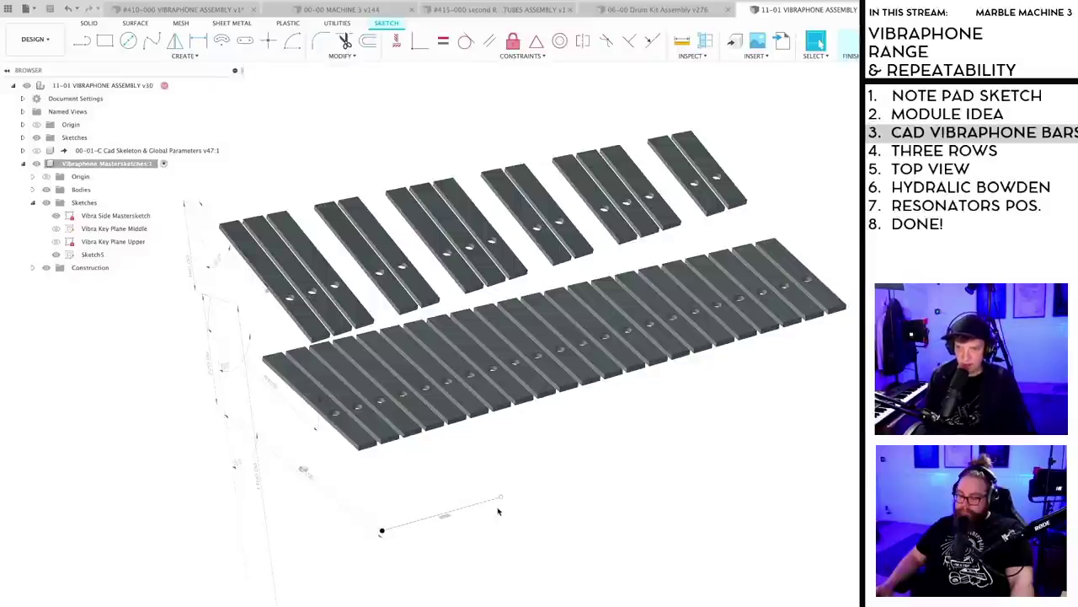
drag(502, 498, 693, 447)
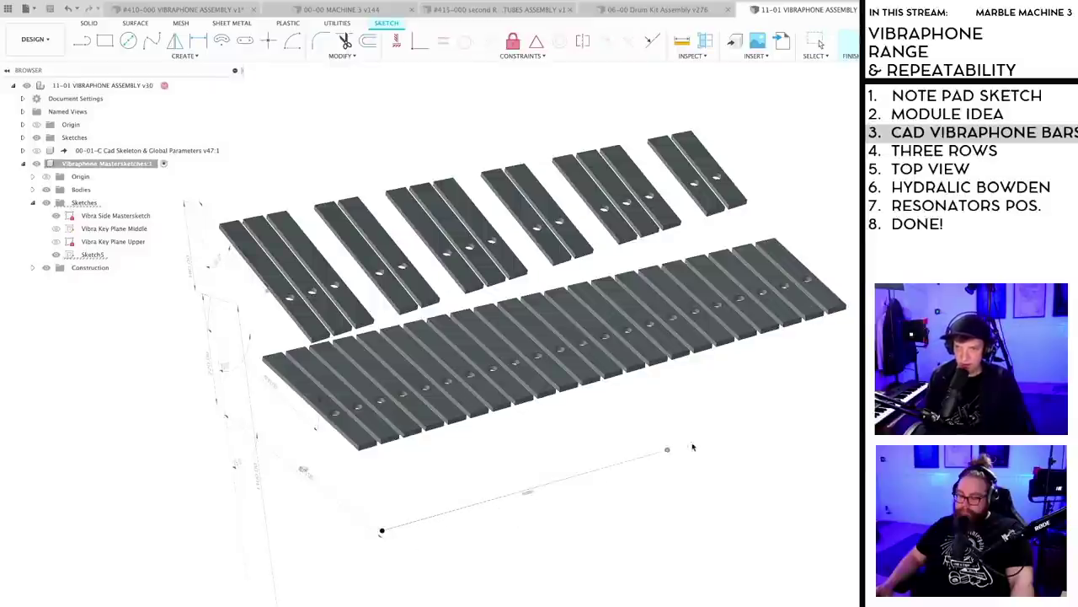
click(838, 403)
key(Escape)
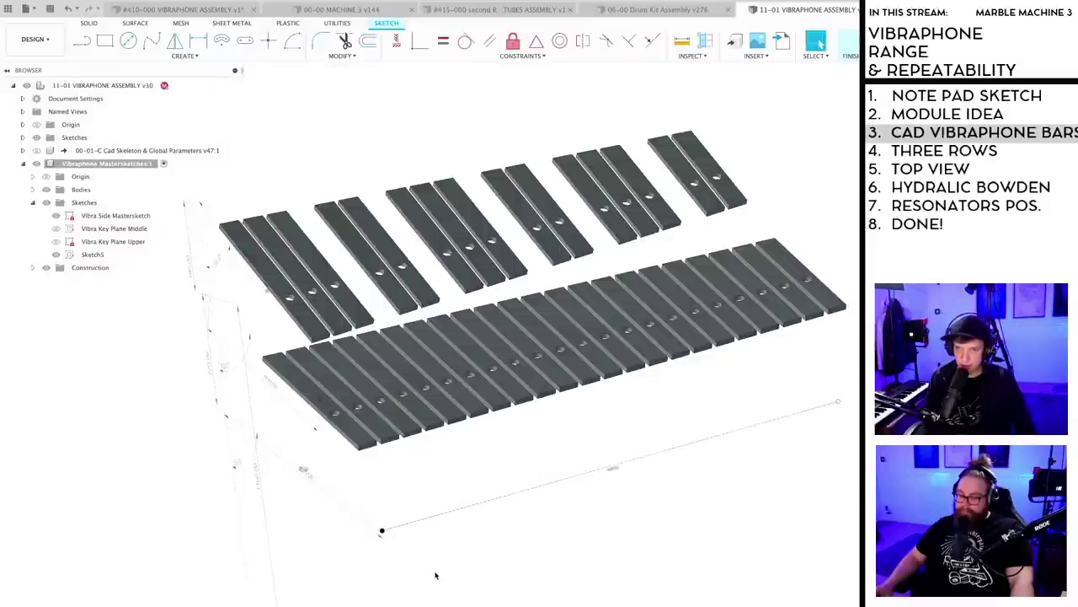
- Save the vibraphone assembly with the lengthened lower row line, using the version description User Saved
shift+middle_drag(435, 575, 426, 604)
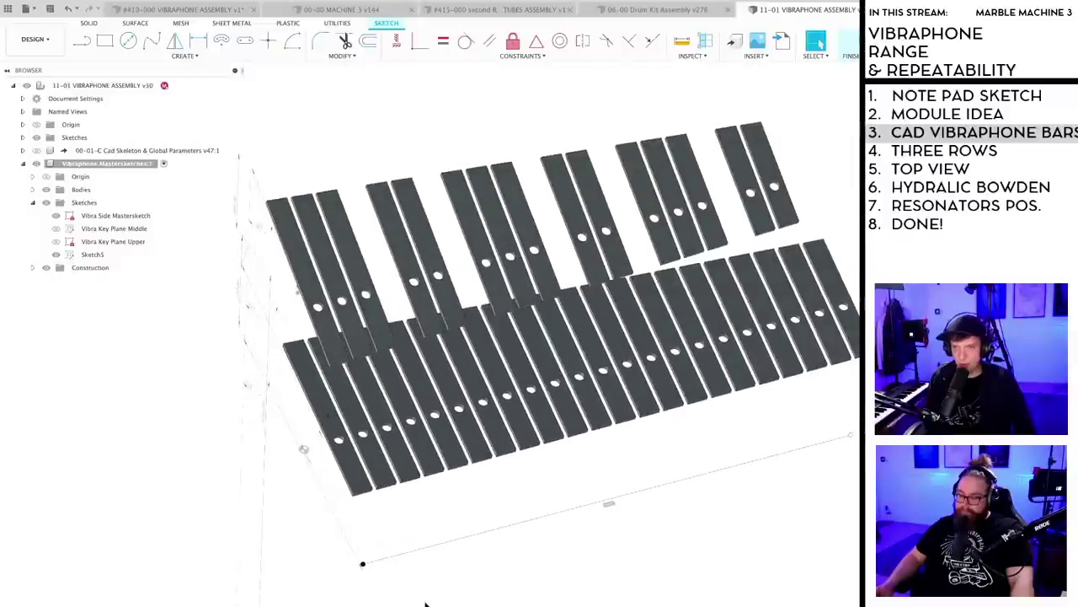
key(super+s)
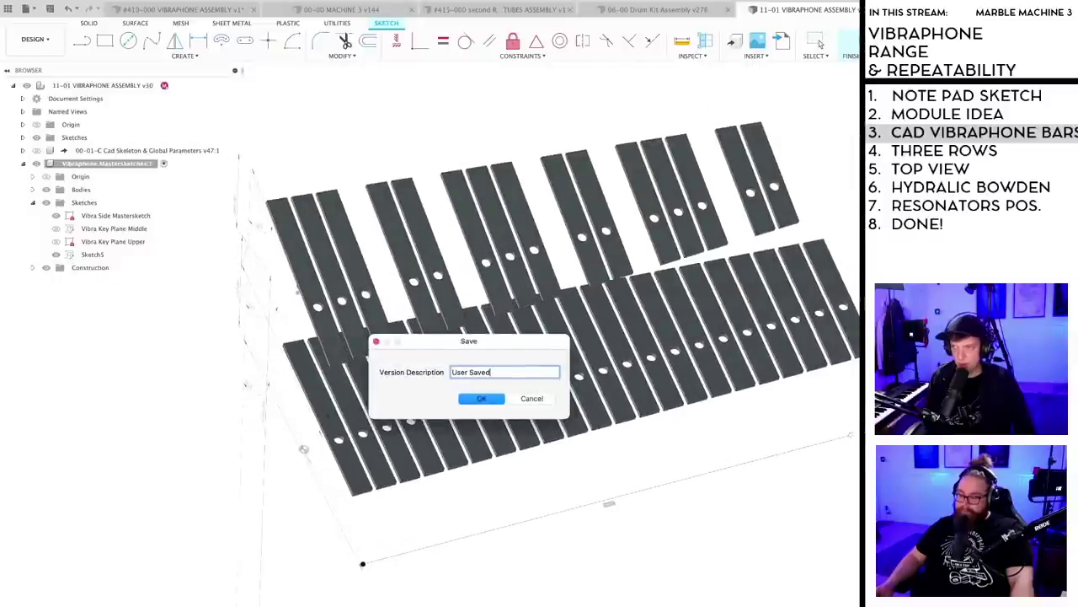
click(480, 399)
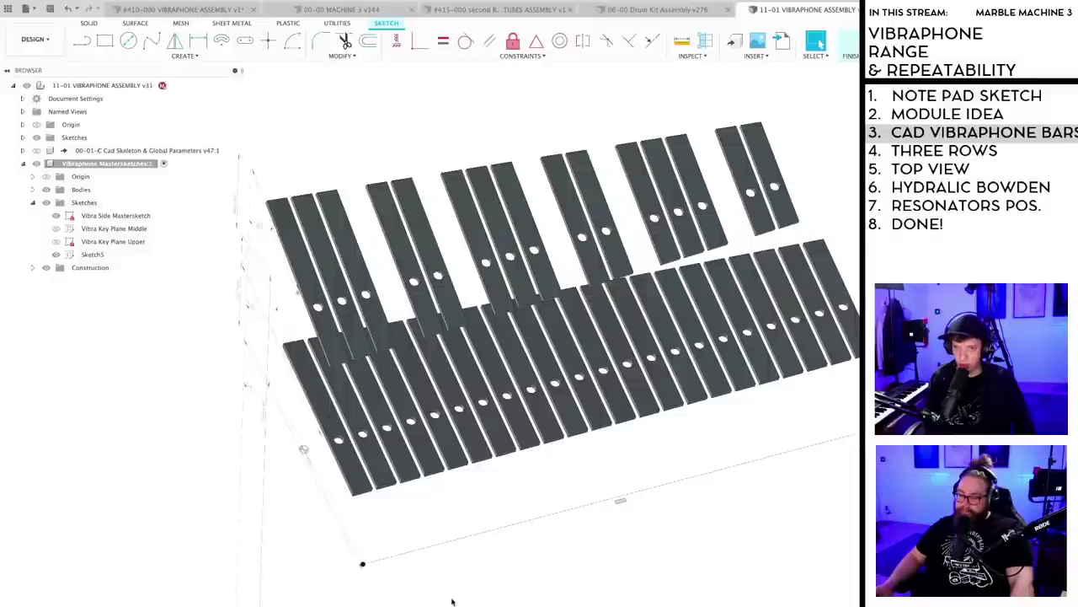
shift+middle_drag(475, 590, 458, 603)
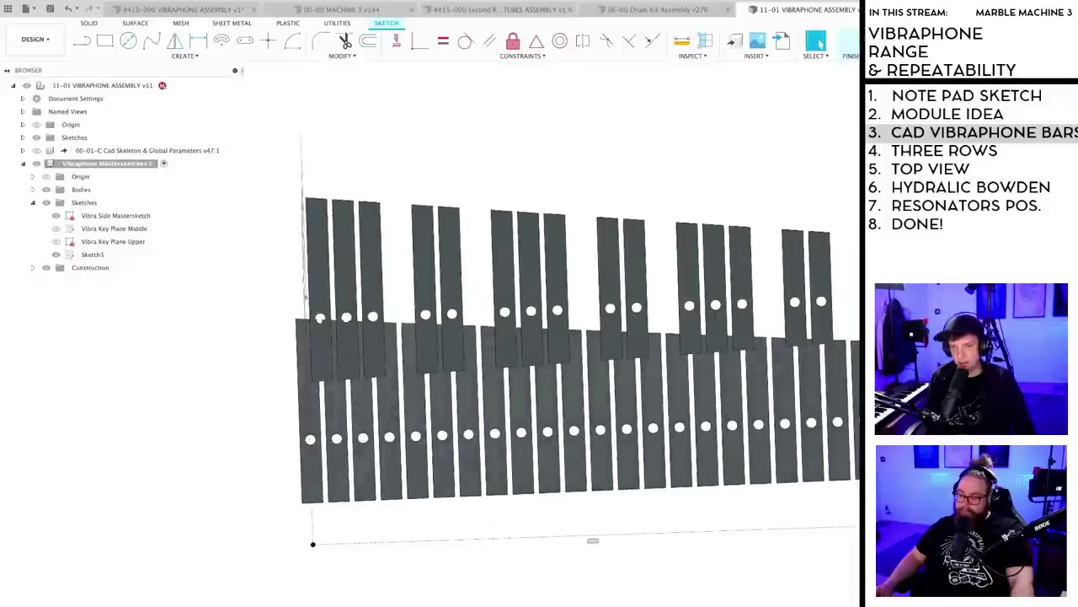
key(ctrl+s)
key(Return)
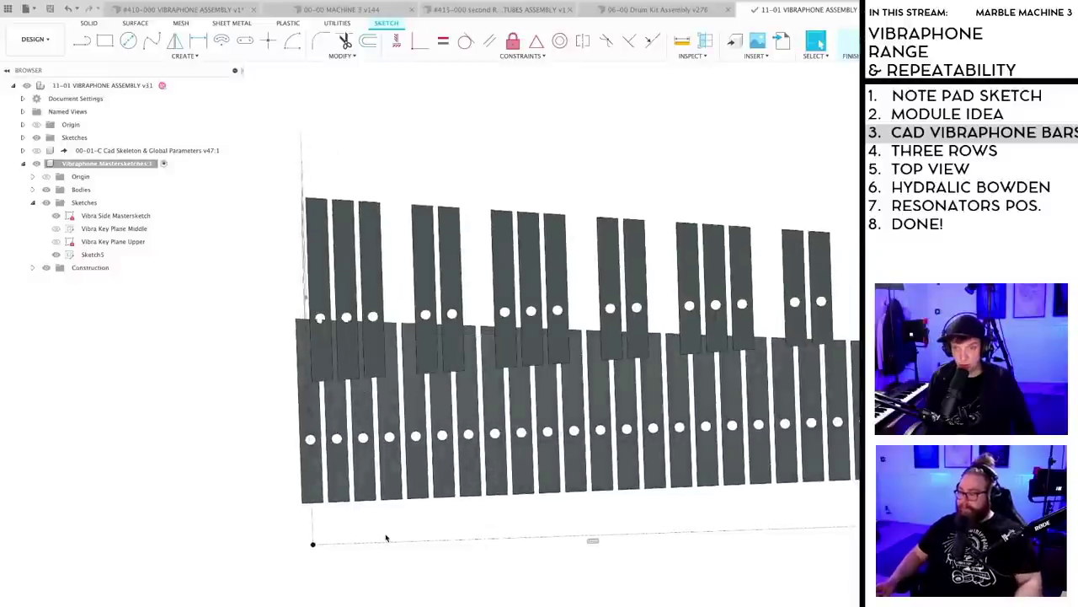
- Examine the lower row line's position relative to the middle and upper bar rows from above and at an angle
scroll(386, 538, up, 2)
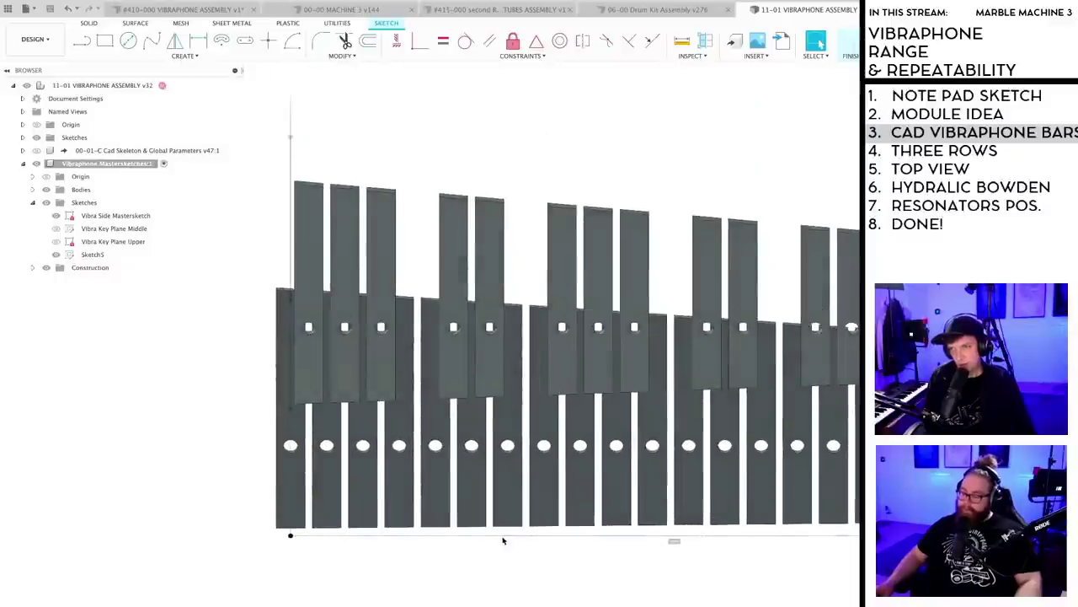
scroll(503, 542, down, 1)
shift+middle_drag(511, 575, 530, 531)
scroll(504, 555, down, 2)
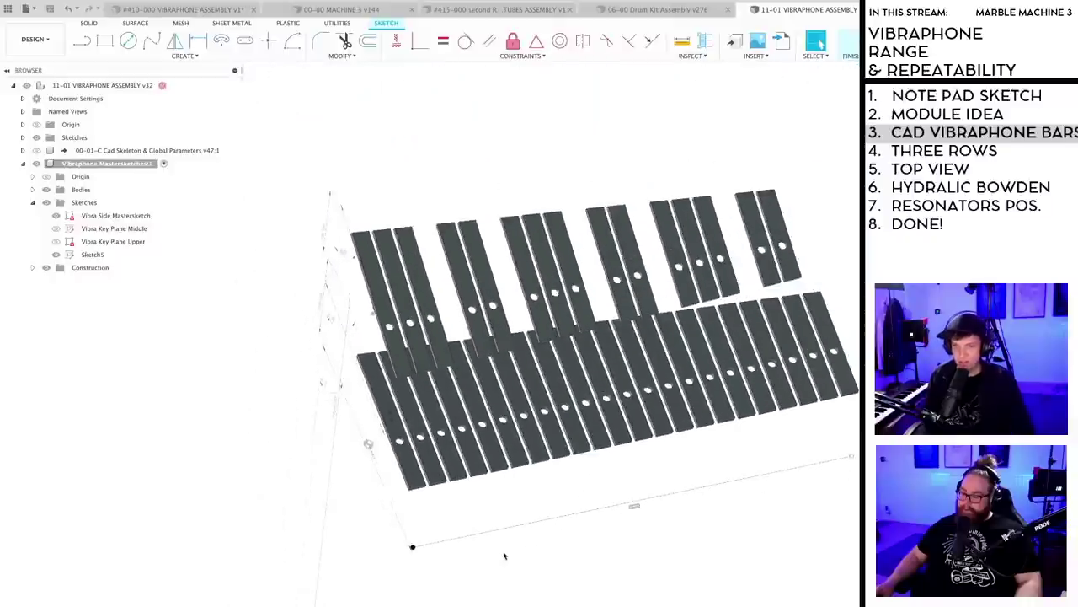
mouse_move(457, 575)
shift+middle_down()
mouse_move(585, 570)
mouse_move(466, 561)
shift+middle_up()
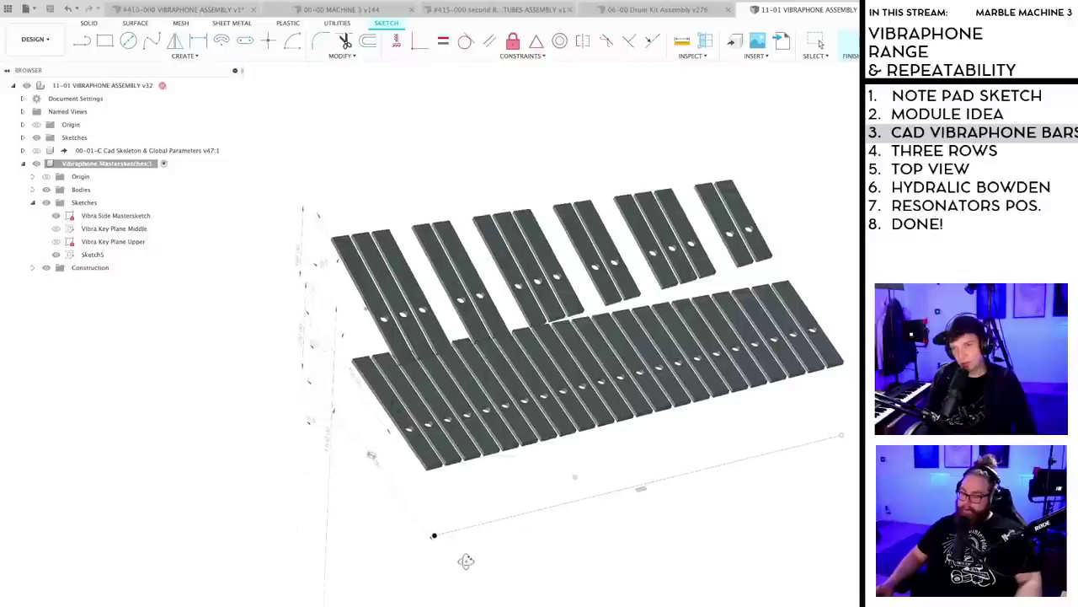
scroll(526, 545, up, 1)
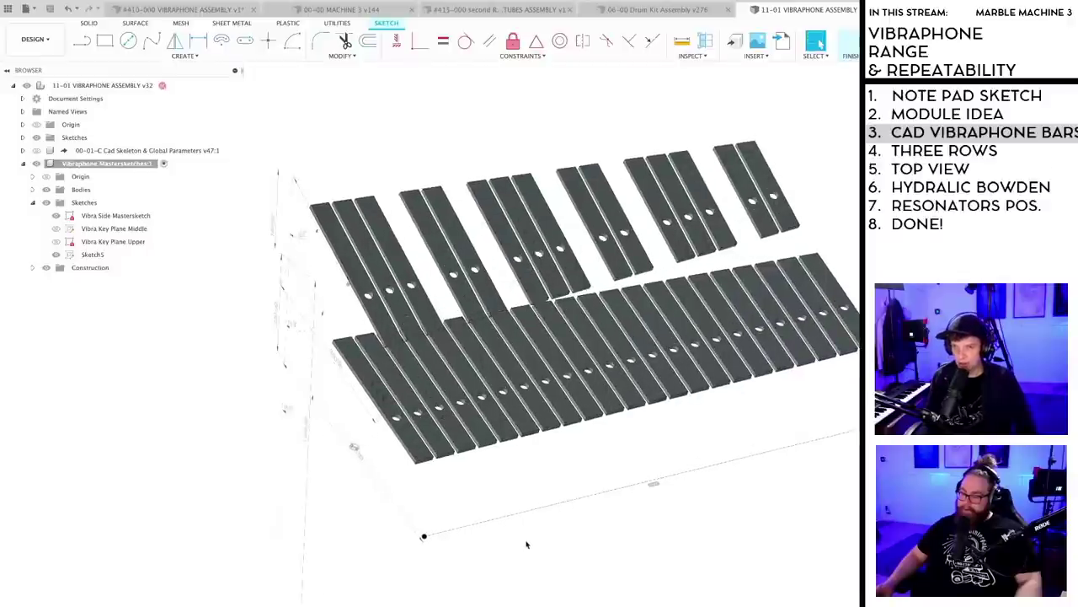
shift+middle_drag(526, 546, 659, 534)
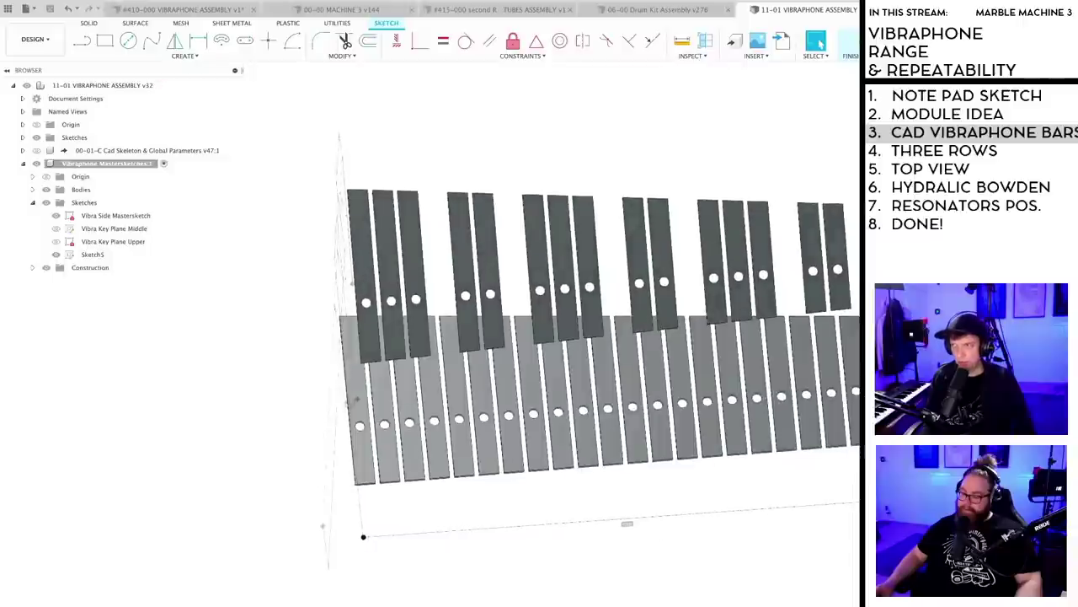
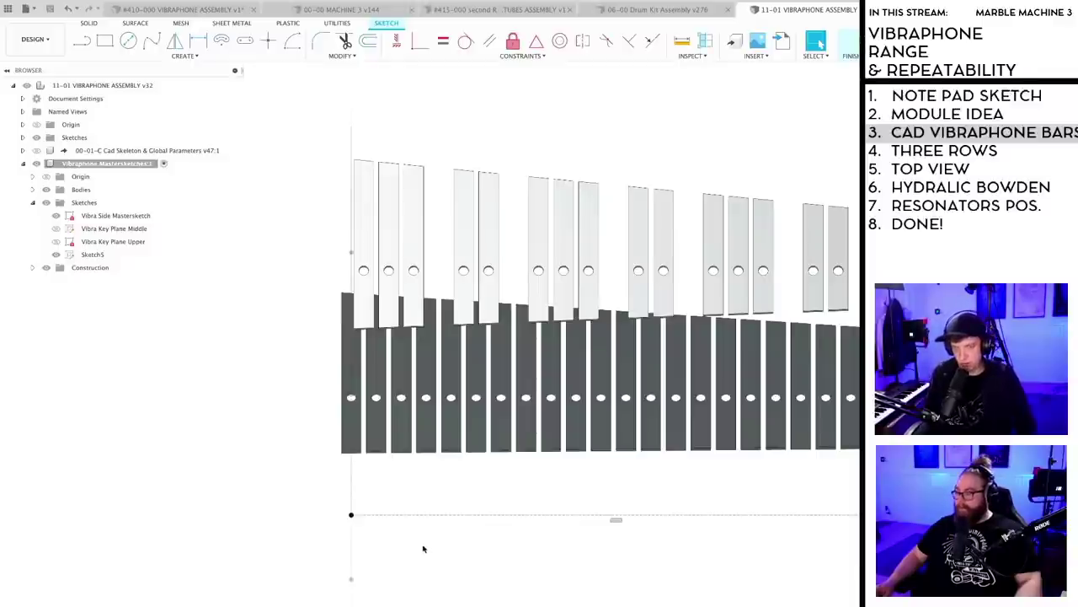
shift+middle_drag(423, 548, 442, 540)
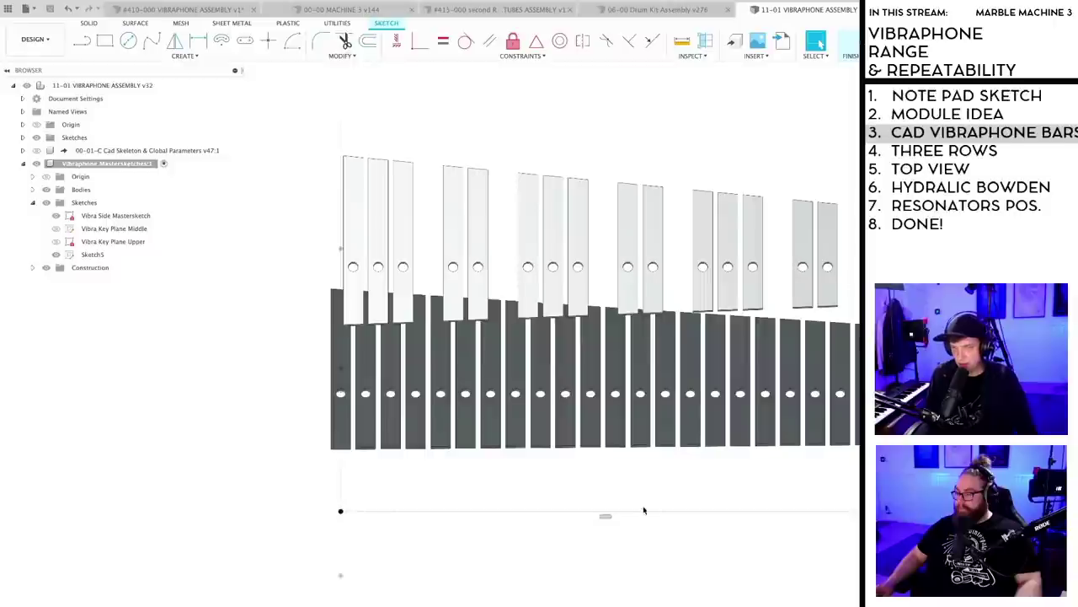
shift+middle_drag(457, 496, 477, 595)
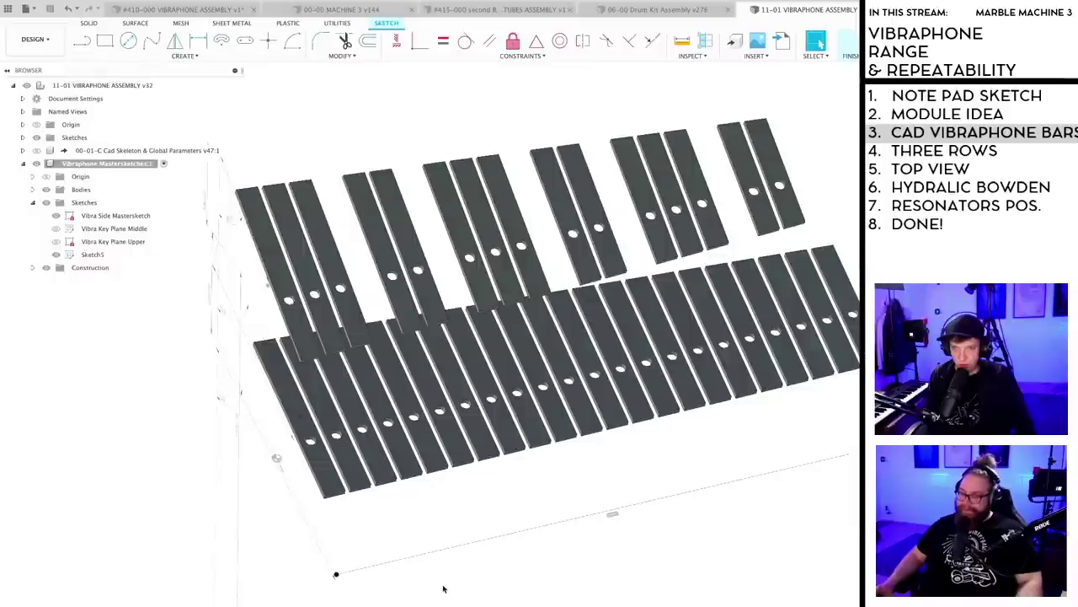
- Draw a bar-shaped rectangle about 75 mm wide around the starting point of the lower row line
key(r)
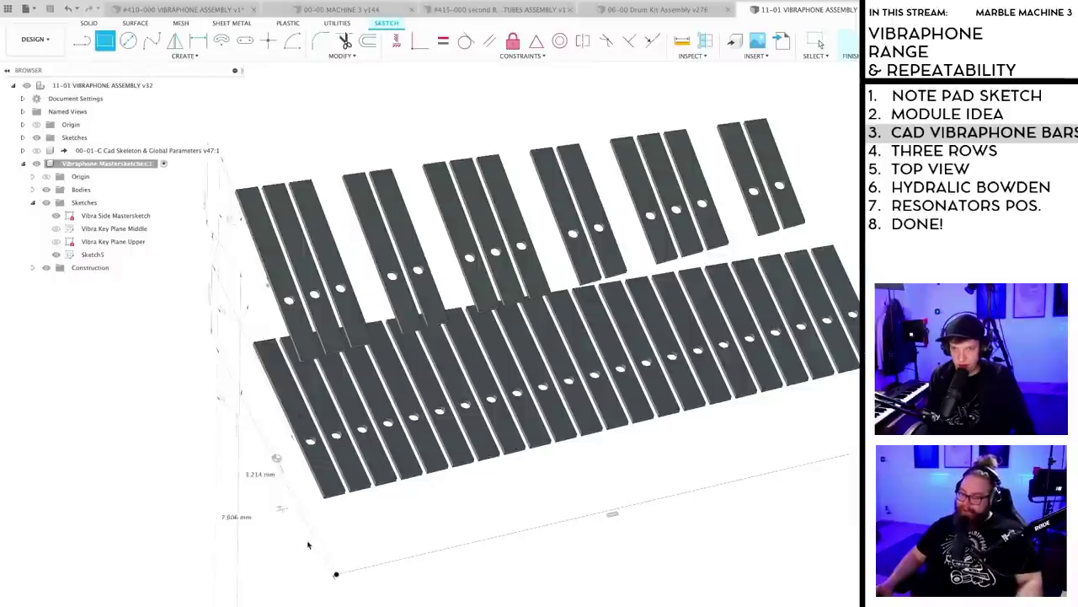
click(281, 503)
scroll(388, 602, up, 3)
scroll(387, 603, down, 2)
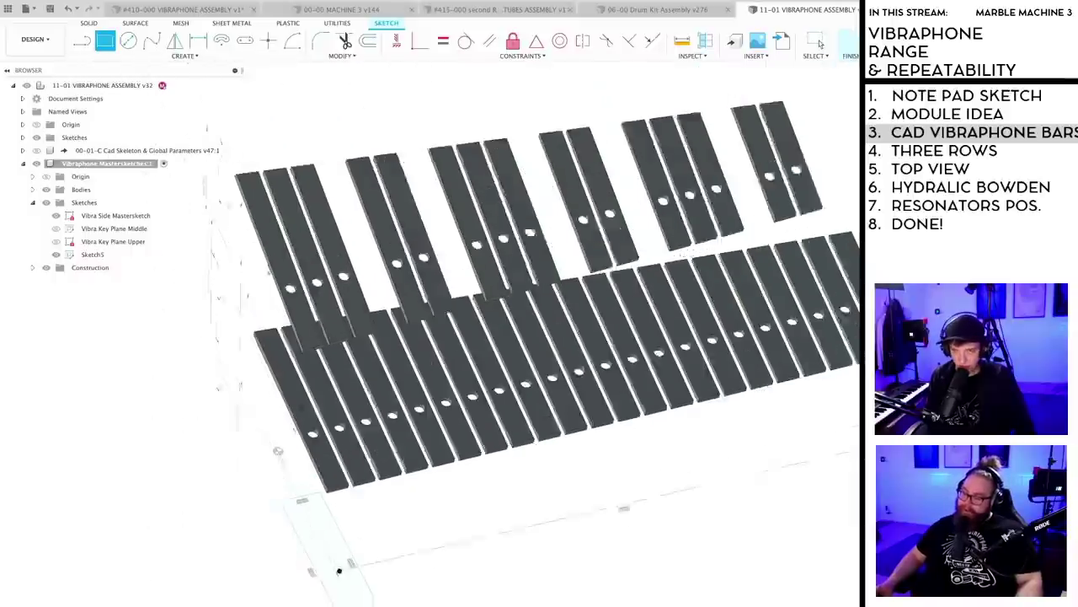
shift+middle_drag(339, 571, 401, 540)
- Dimension the short side of the lower row's rectangle to 40 mm
key(d)
scroll(375, 597, up, 3)
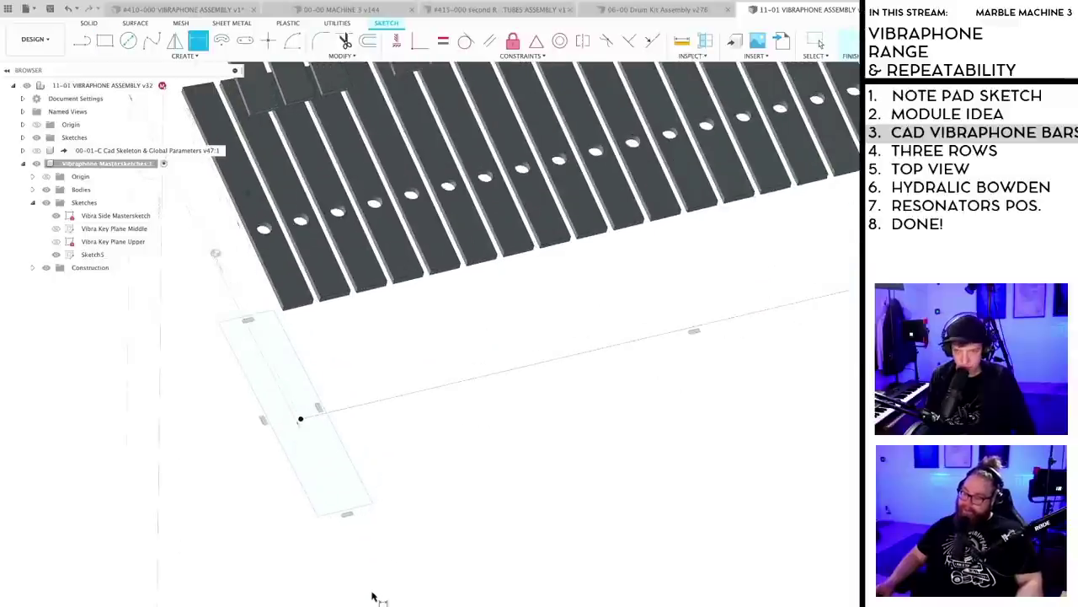
click(351, 512)
click(350, 494)
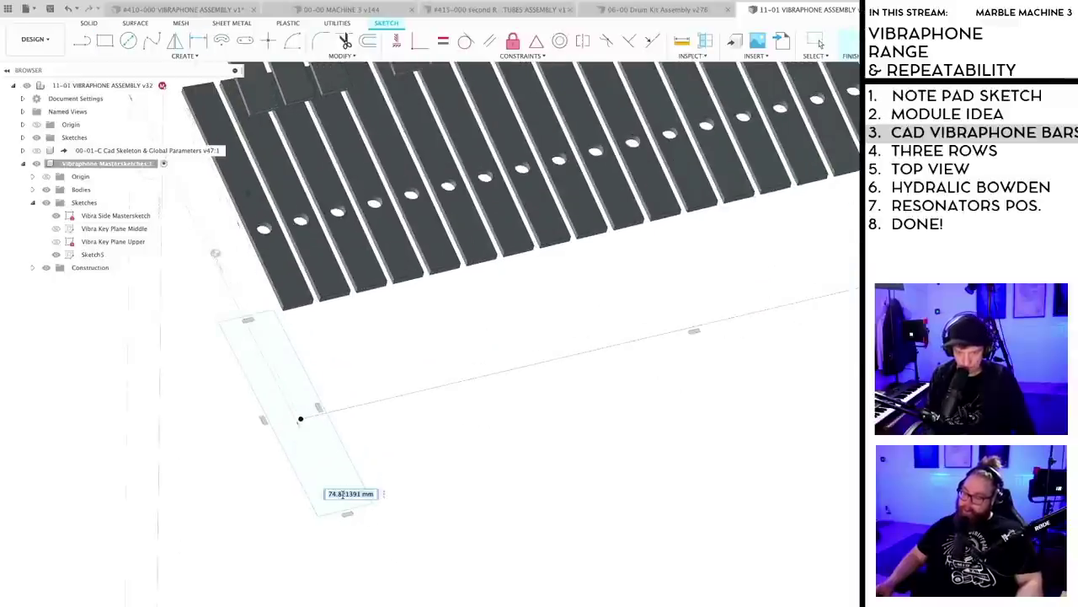
text(40)
key(Return)
scroll(337, 471, up, 2)
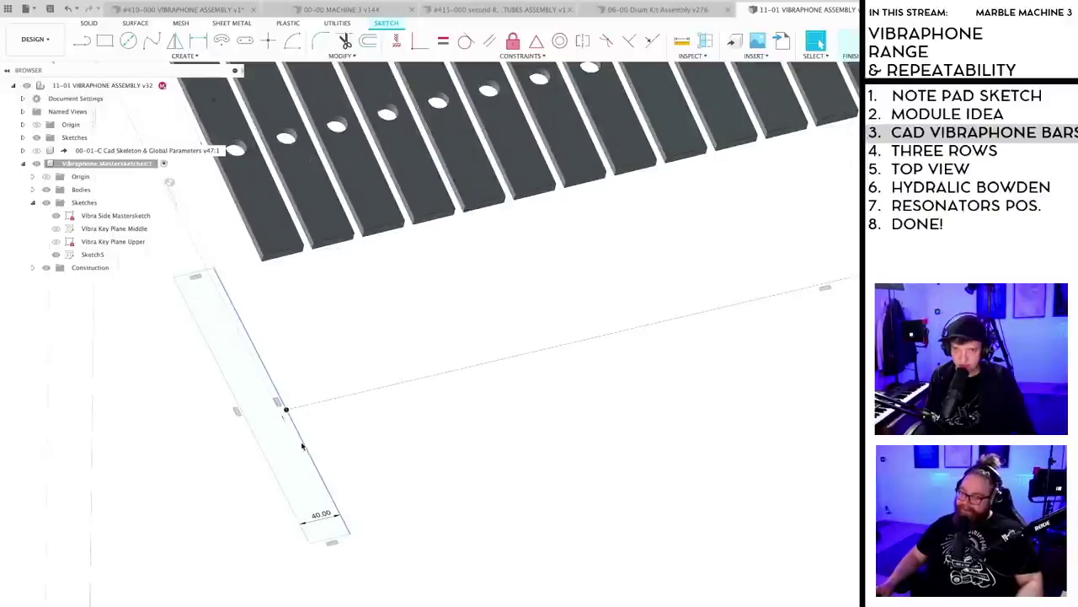
- Shift the 40 mm wide rectangle sideways and sketch a centre line from the midpoint of its lower short edge up into the bar
mouse_move(301, 446)
mouse_down()
mouse_move(335, 435)
mouse_move(325, 437)
mouse_up()
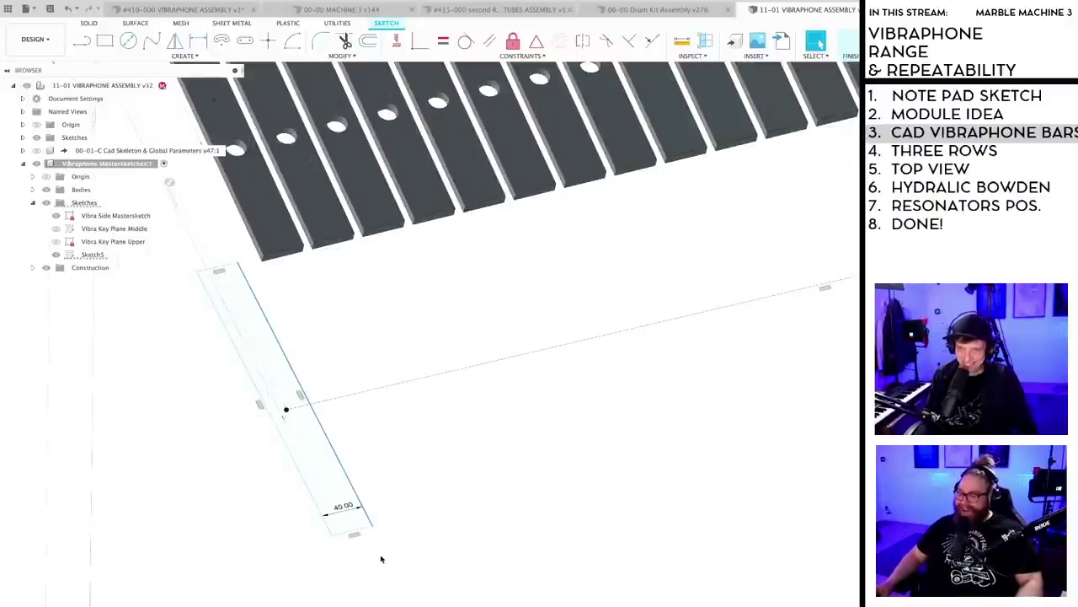
key(l)
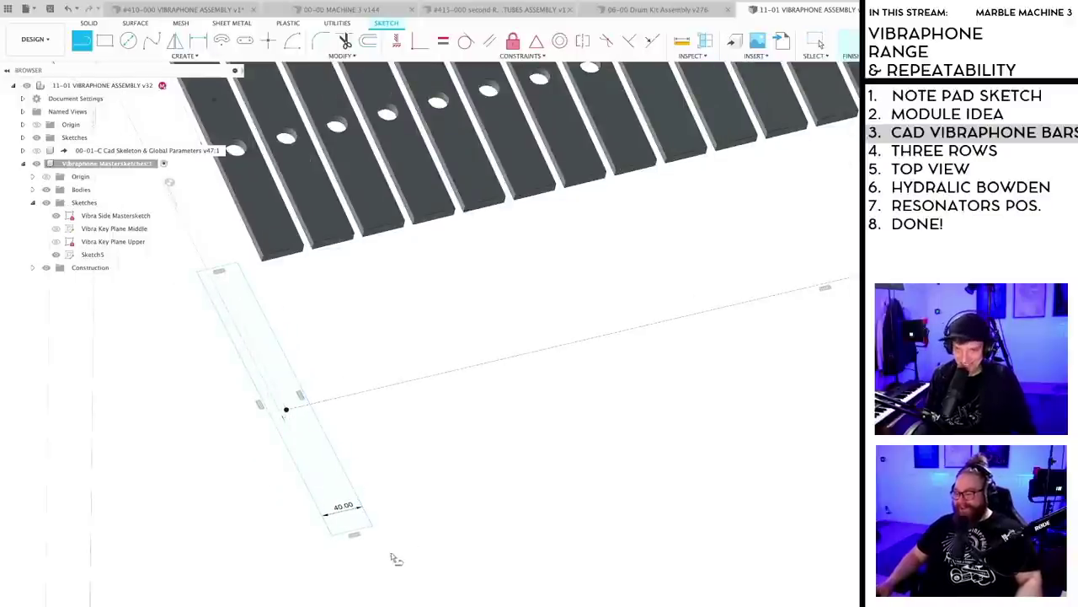
click(353, 530)
click(322, 472)
key(Escape)
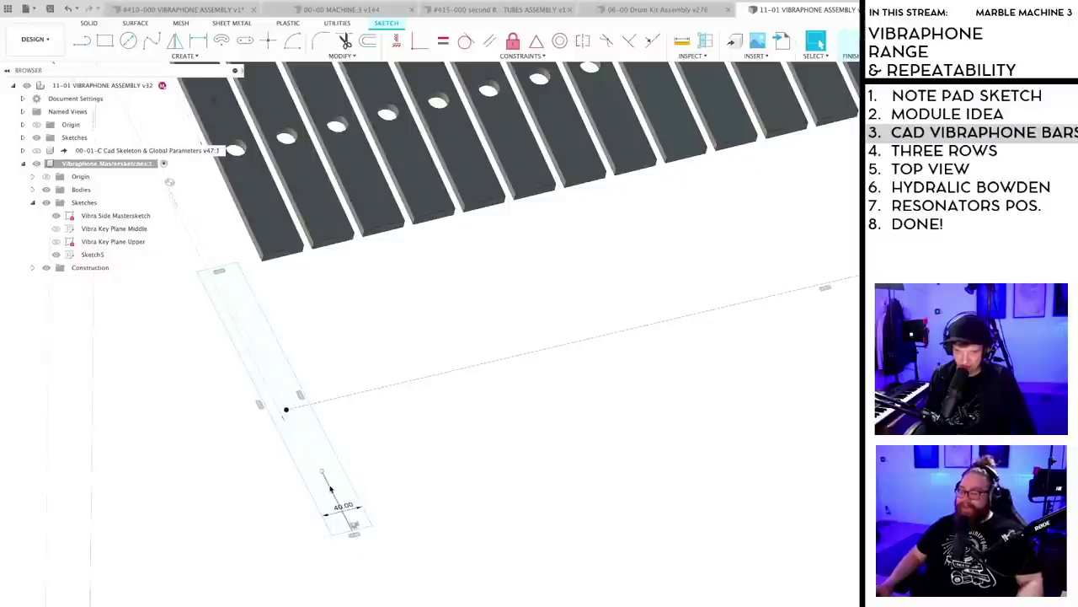
- Sketch a 20 mm diameter circle centred on the upper end of the centre line
scroll(329, 488, up, 5)
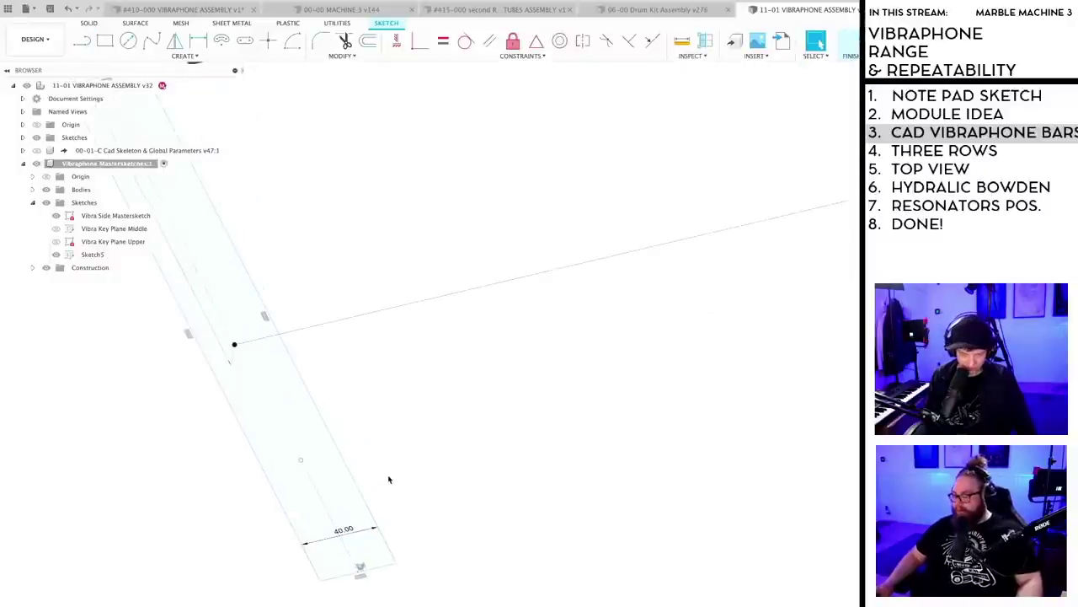
key(c)
click(301, 460)
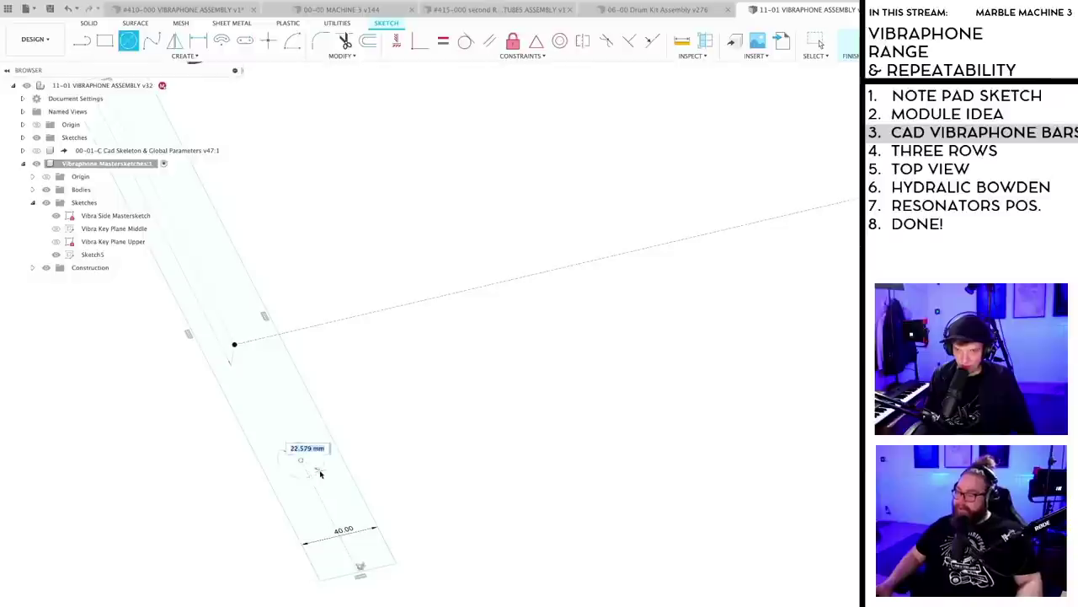
key(Return)
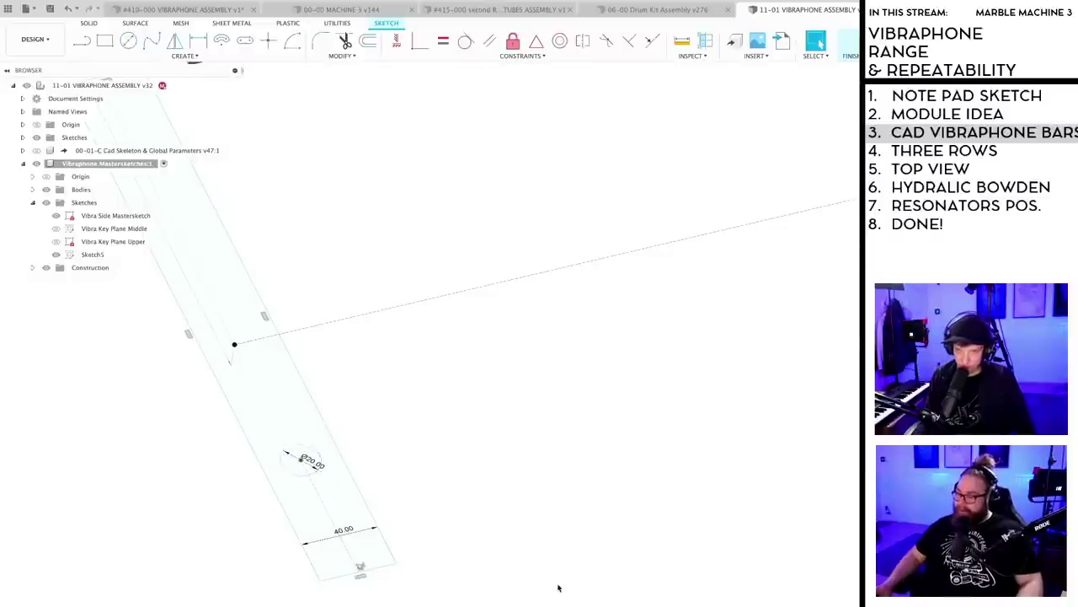
- Reposition the bar outline and dimension its centre line from the short edge to the hole centre at 120 mm
scroll(465, 590, down, 5)
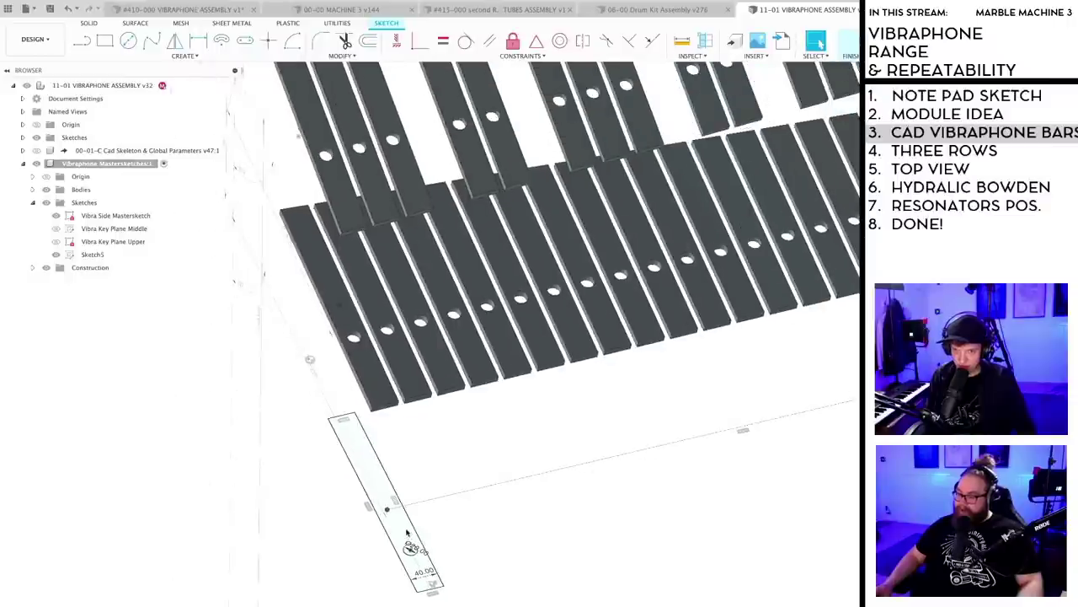
mouse_move(407, 529)
mouse_down()
mouse_move(450, 529)
mouse_move(421, 558)
mouse_move(370, 569)
mouse_move(386, 571)
mouse_move(382, 561)
mouse_move(418, 606)
mouse_up()
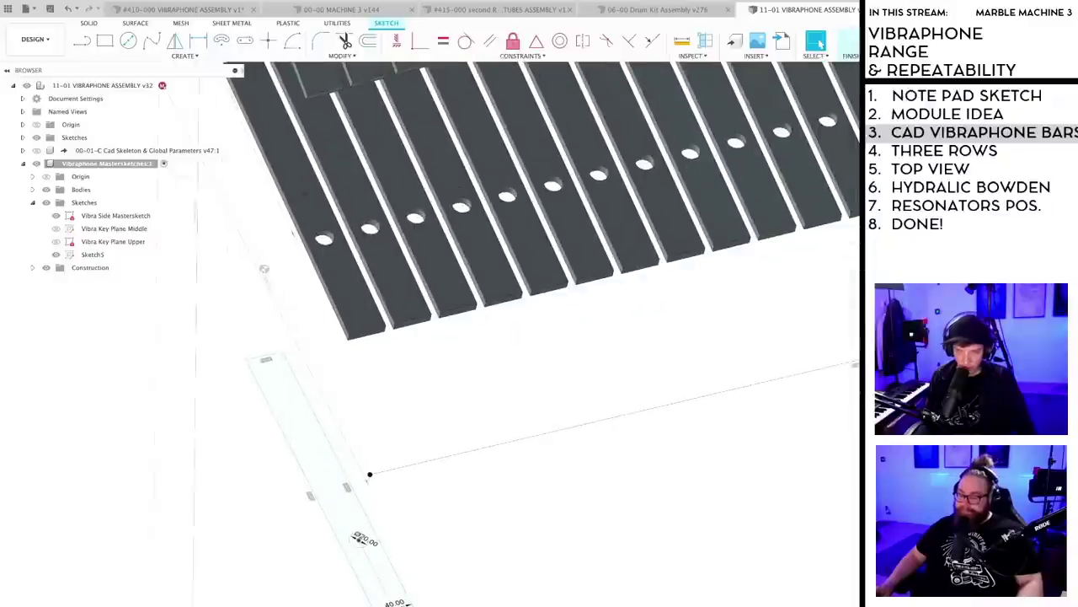
key(d)
click(398, 592)
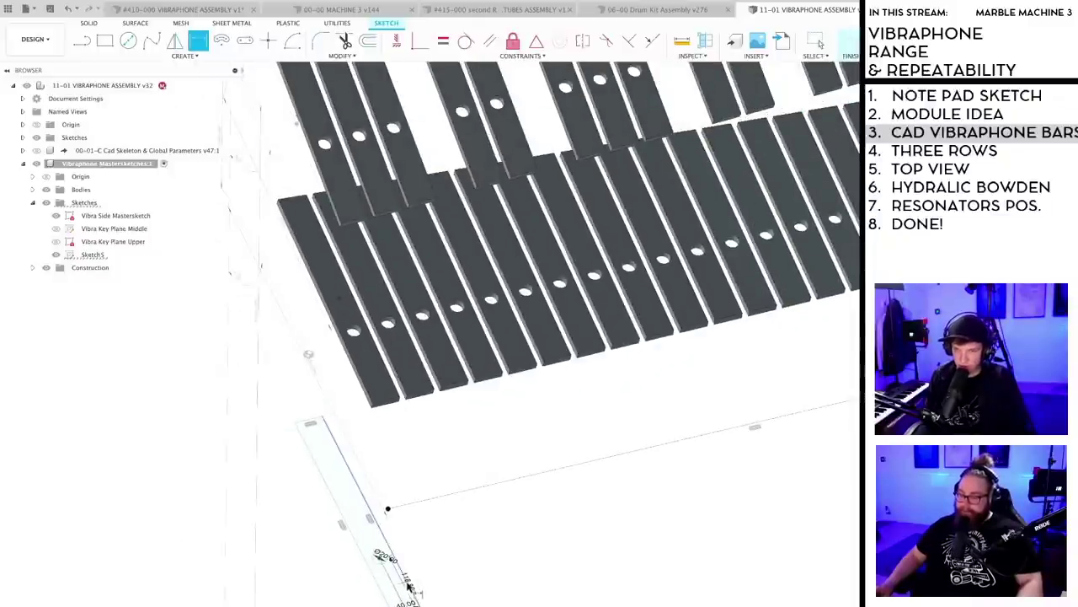
click(419, 580)
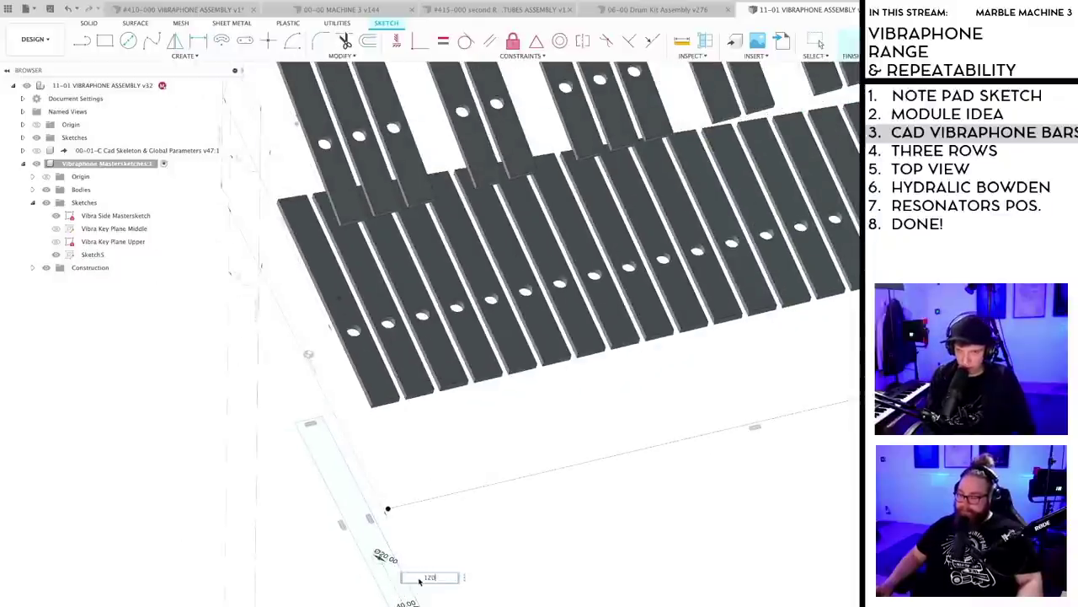
text(120)
key(Return)
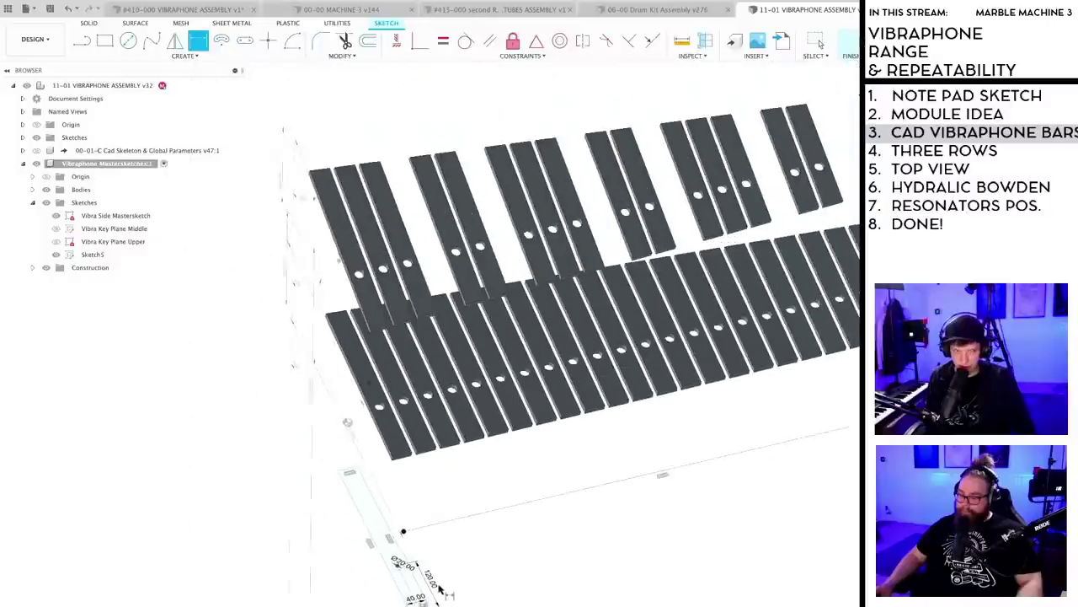
key(Escape)
- Place the 40 mm width dimension outside the bar outline and dimension the bar's long edge at 350 mm
middle_drag(464, 541, 479, 518)
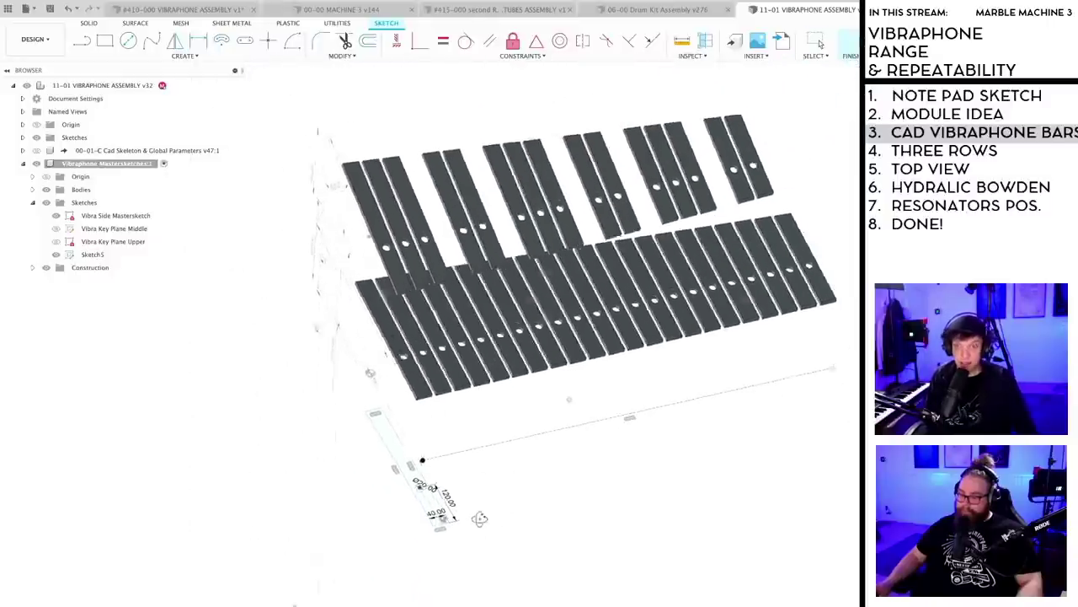
scroll(480, 518, up, 3)
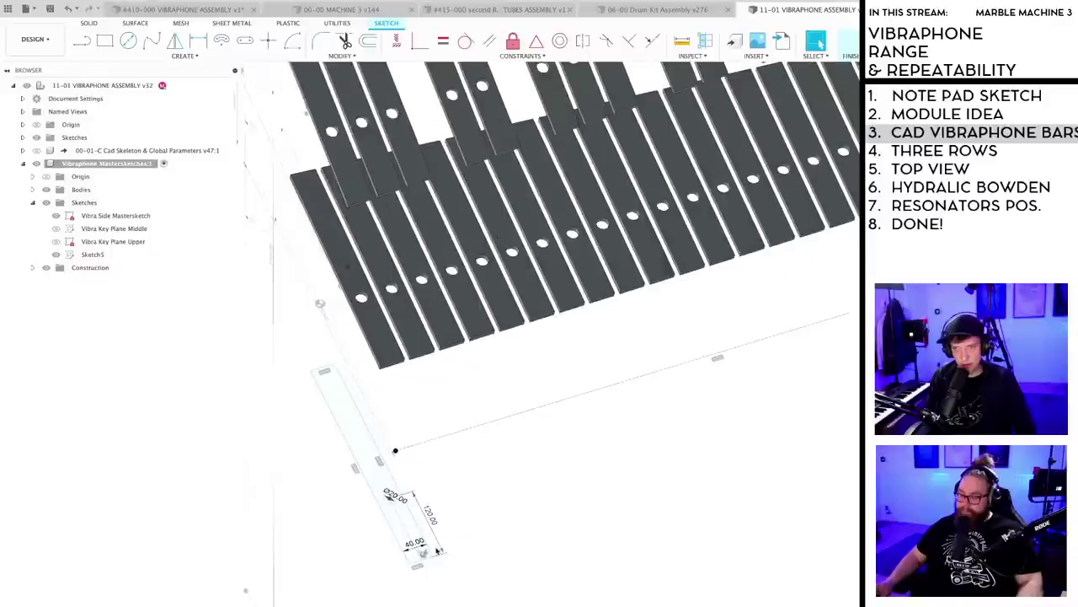
mouse_move(424, 543)
mouse_down()
mouse_move(438, 586)
mouse_move(359, 571)
mouse_move(434, 518)
mouse_move(457, 515)
mouse_move(388, 506)
mouse_move(409, 540)
mouse_up()
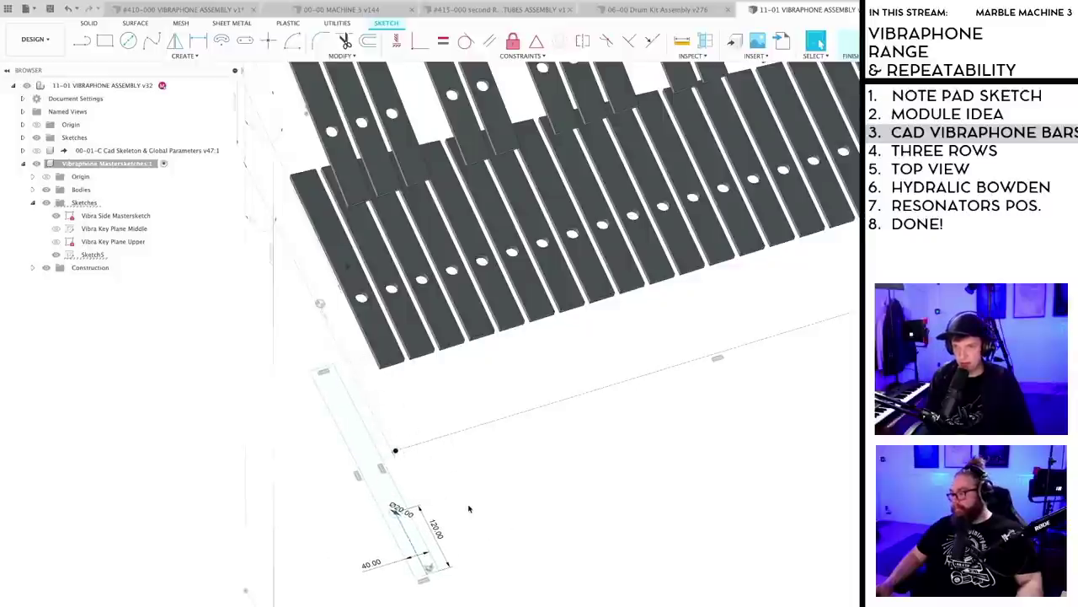
scroll(466, 512, up, 2)
key(d)
click(360, 488)
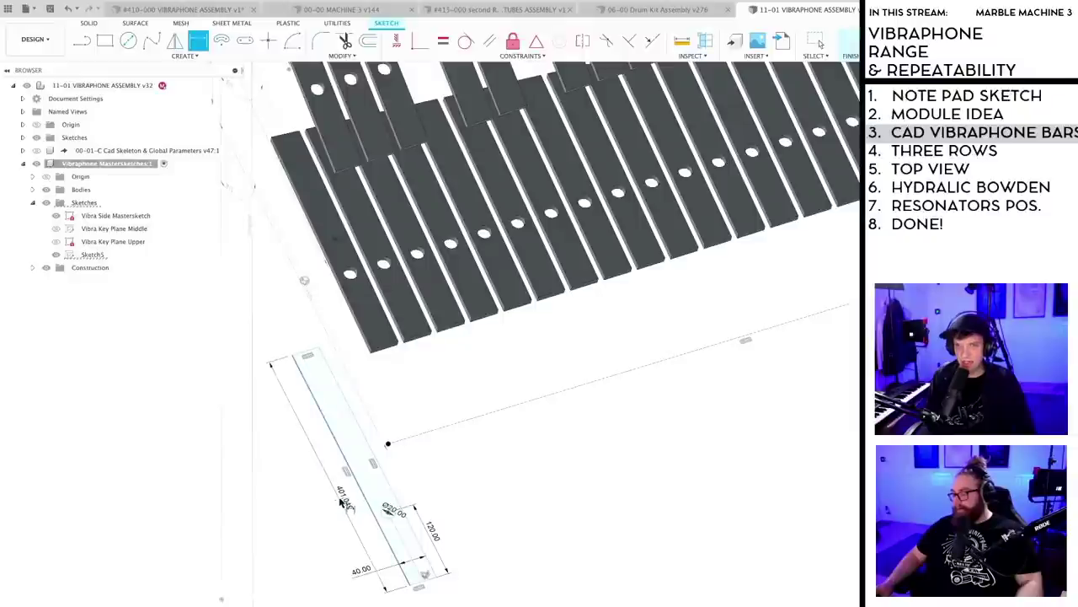
click(342, 500)
text(350)
key(Return)
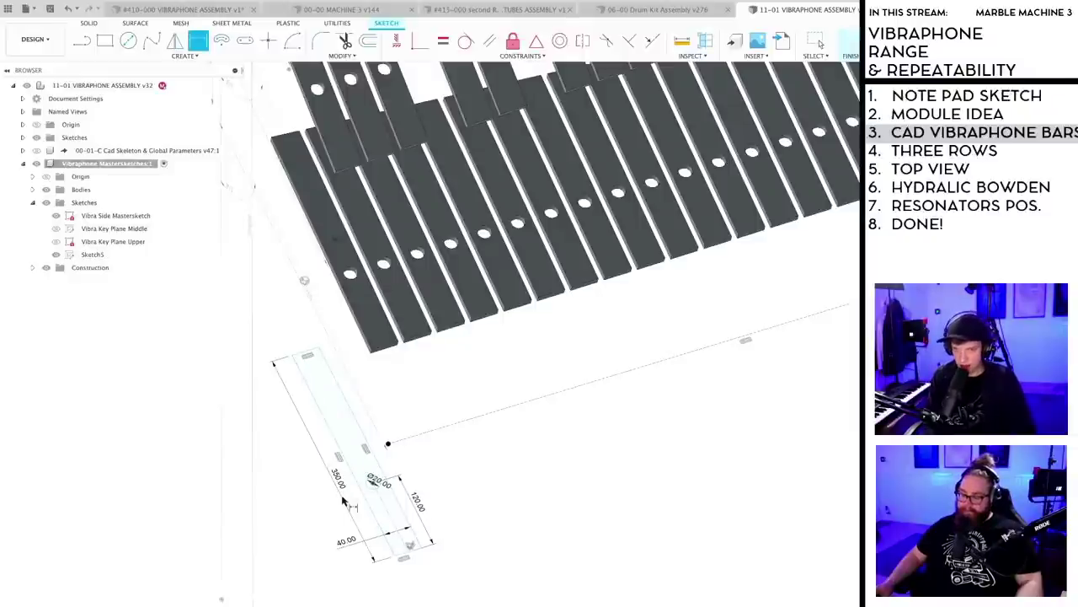
- Move the bar outline so that it crosses the start of the horizontal construction line below the first vibraphone bar
scroll(443, 491, down, 2)
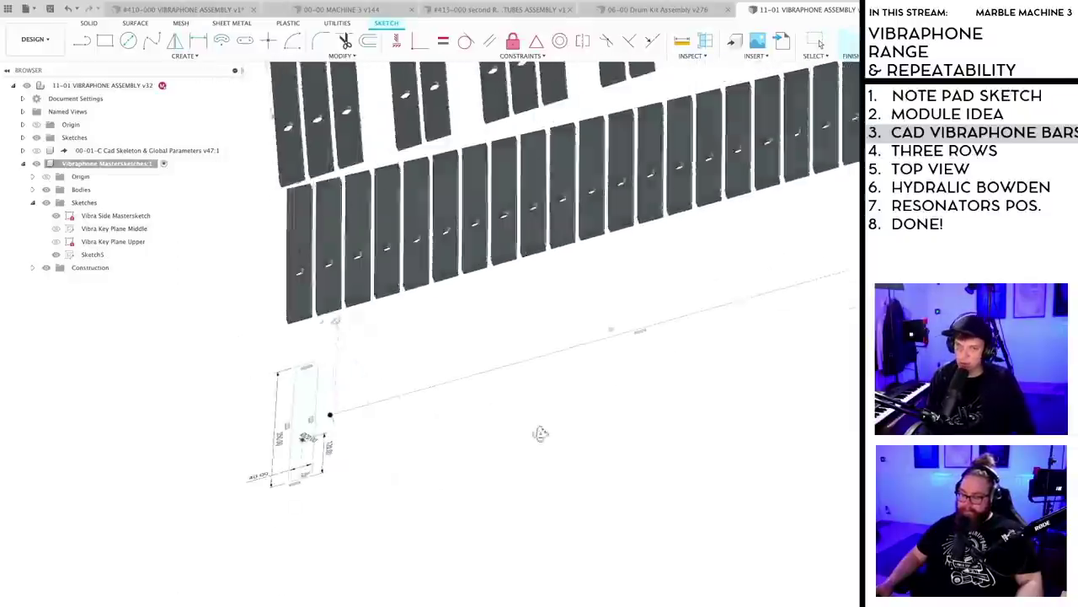
mouse_move(583, 450)
shift+middle_down()
mouse_move(586, 471)
mouse_move(526, 489)
shift+middle_up()
scroll(340, 442, up, 2)
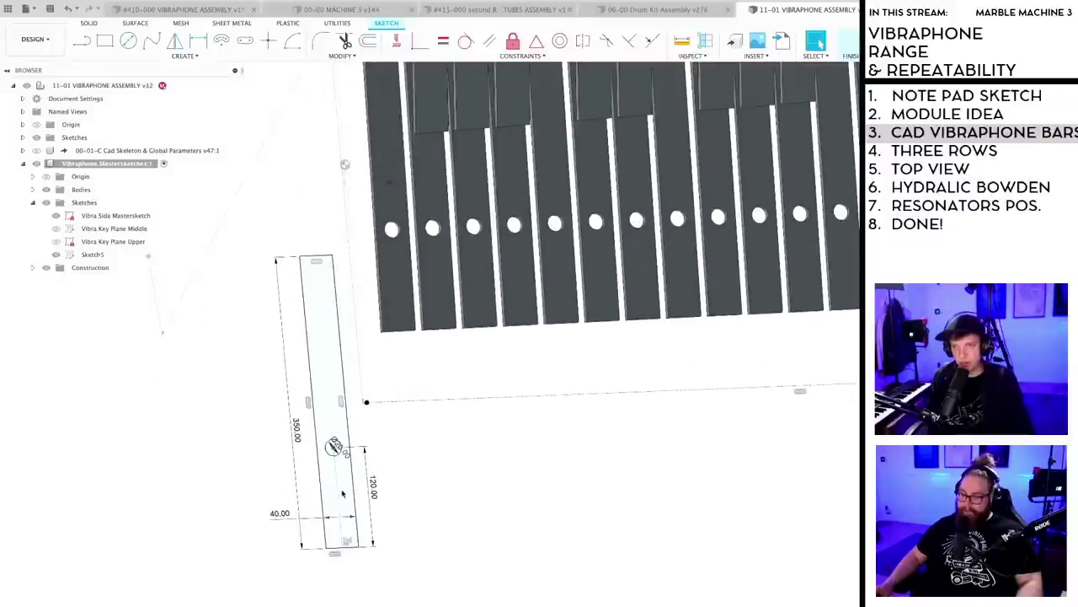
drag(335, 491, 404, 487)
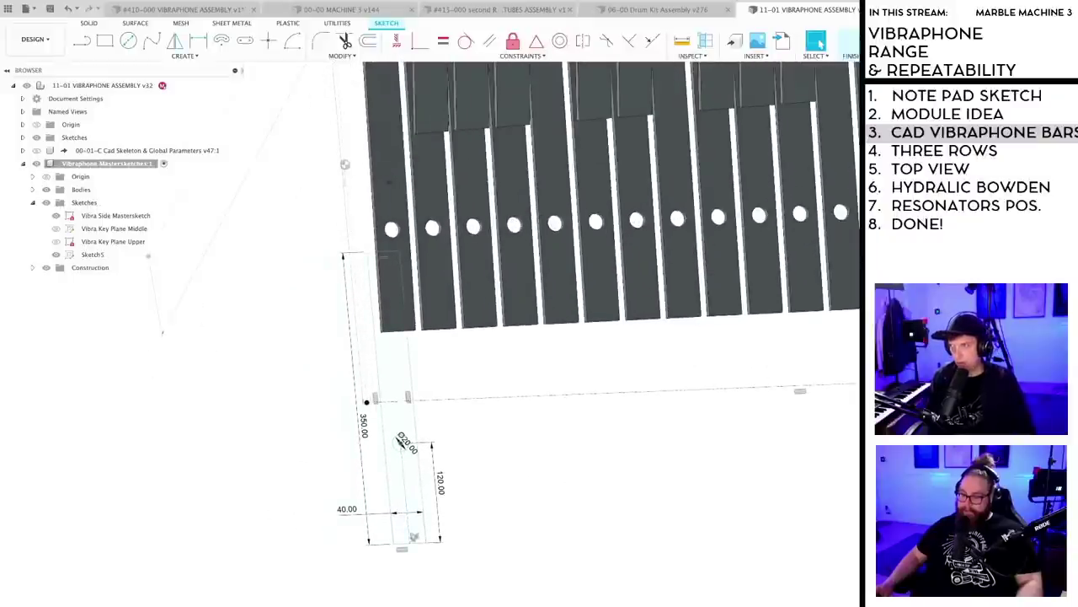
middle_drag(472, 503, 491, 554)
scroll(436, 509, up, 2)
drag(376, 494, 341, 474)
scroll(340, 473, down, 5)
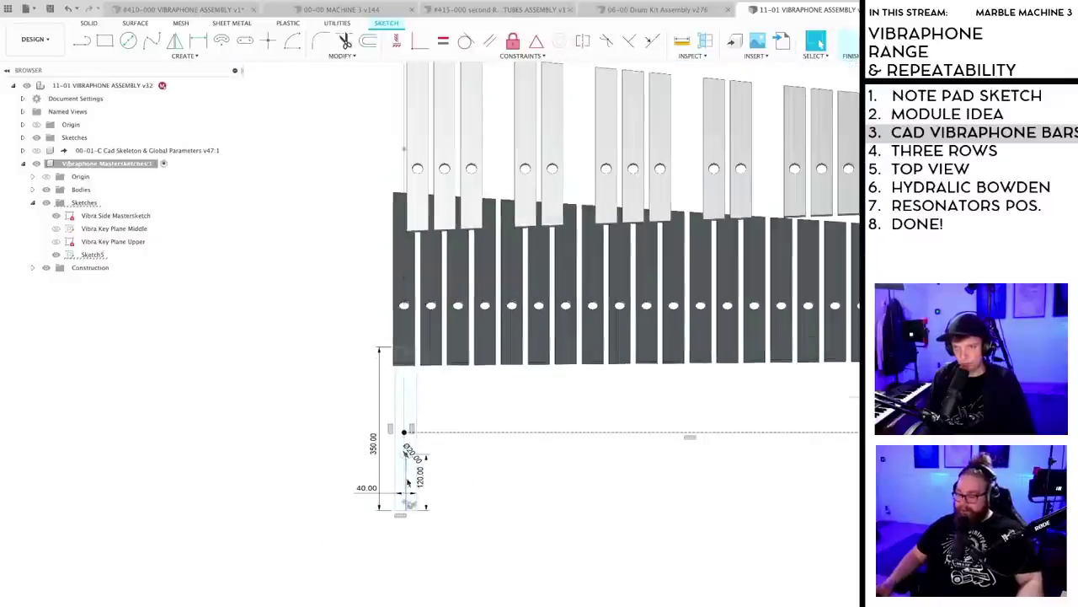
scroll(406, 472, up, 7)
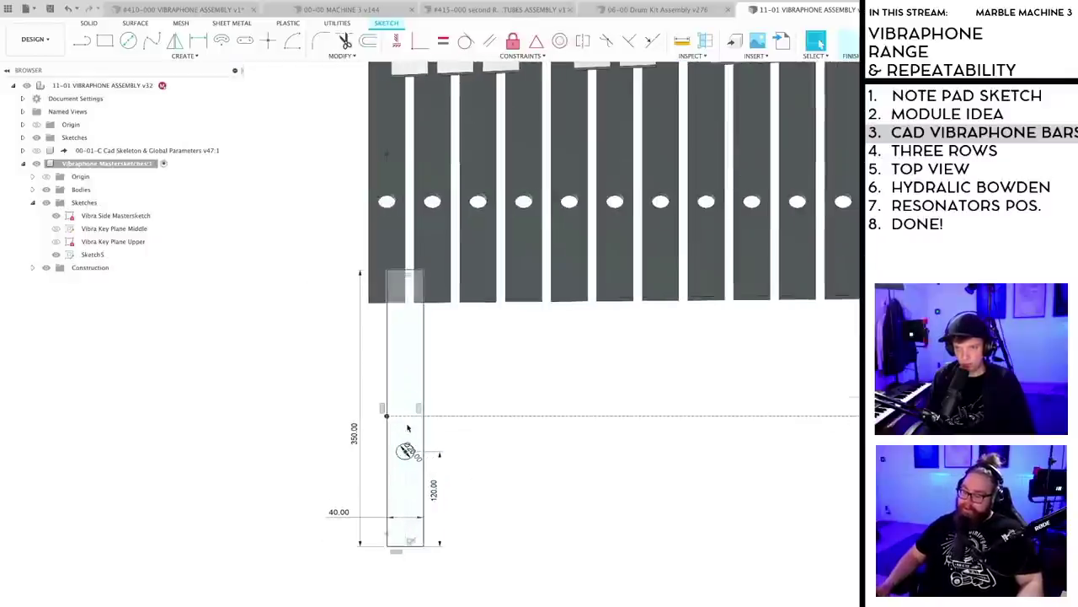
- Dimension the horizontal construction line at 25 mm
key(l)
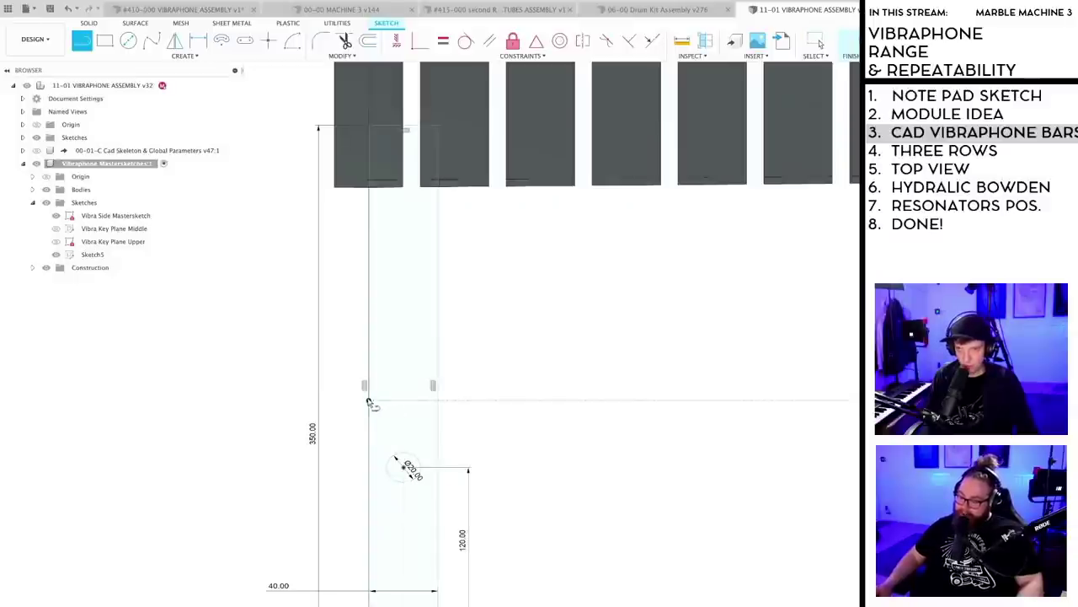
key(Escape)
key(d)
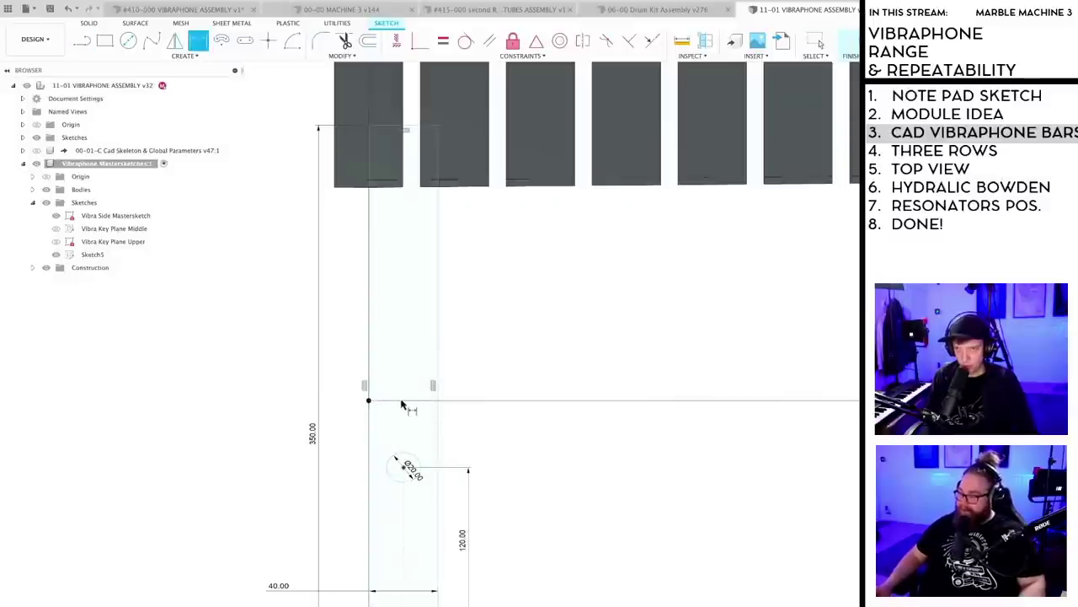
click(406, 400)
click(401, 419)
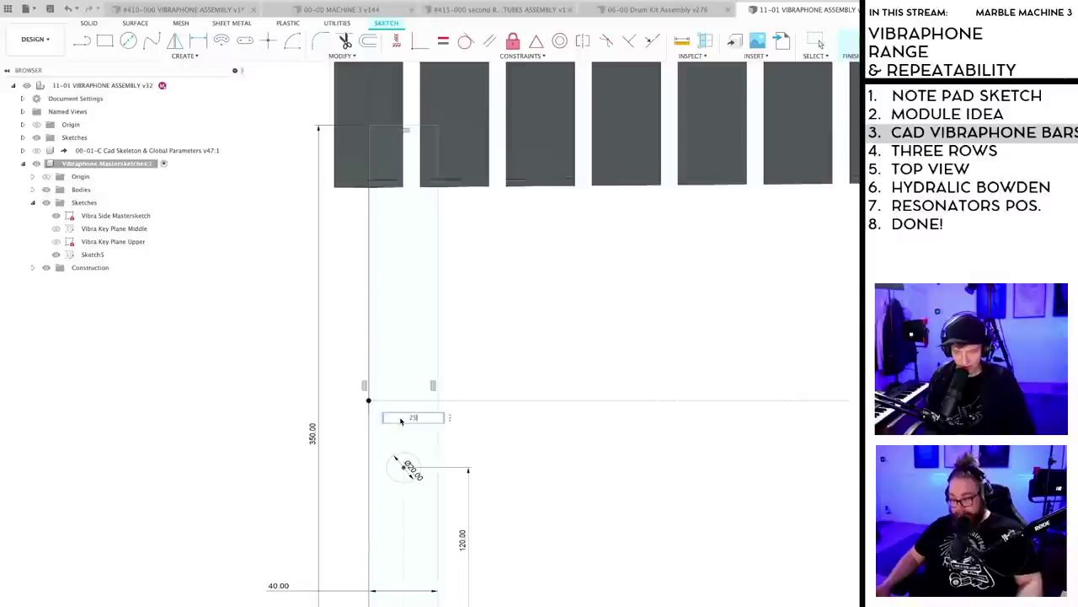
text(25)
key(Return)
- Draw a line from the centre of the 20 mm hole to the free end of the 25 mm construction line
scroll(446, 451, down, 3)
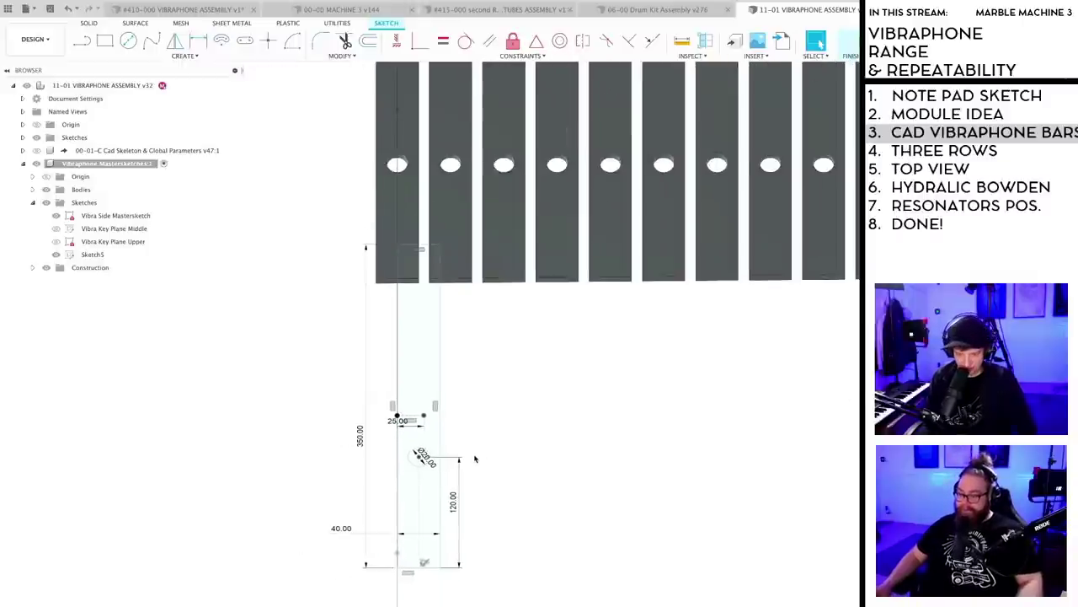
scroll(447, 453, up, 2)
key(l)
scroll(443, 453, up, 2)
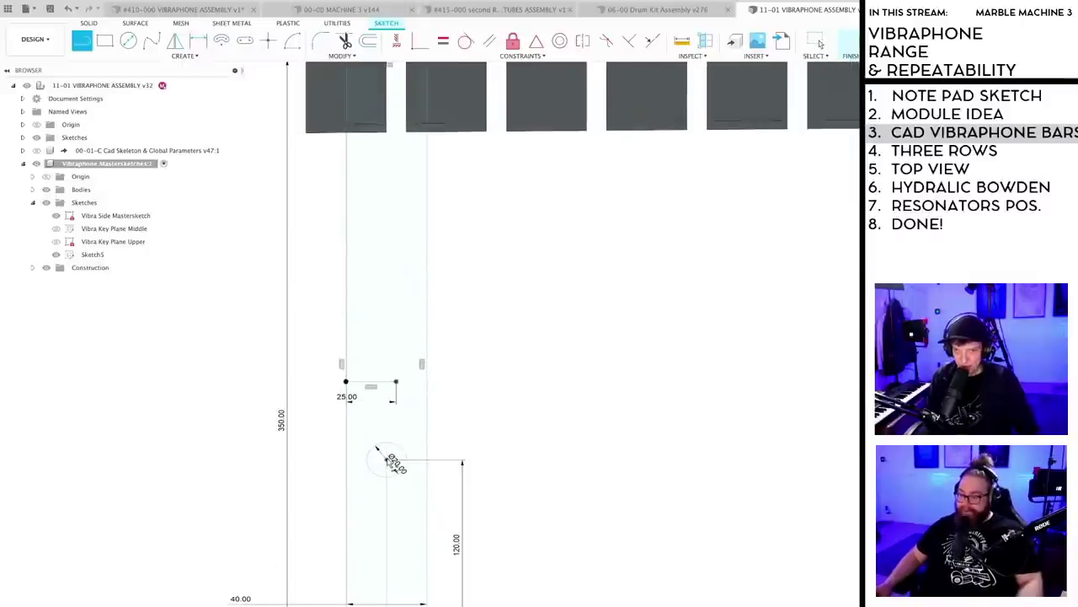
click(386, 459)
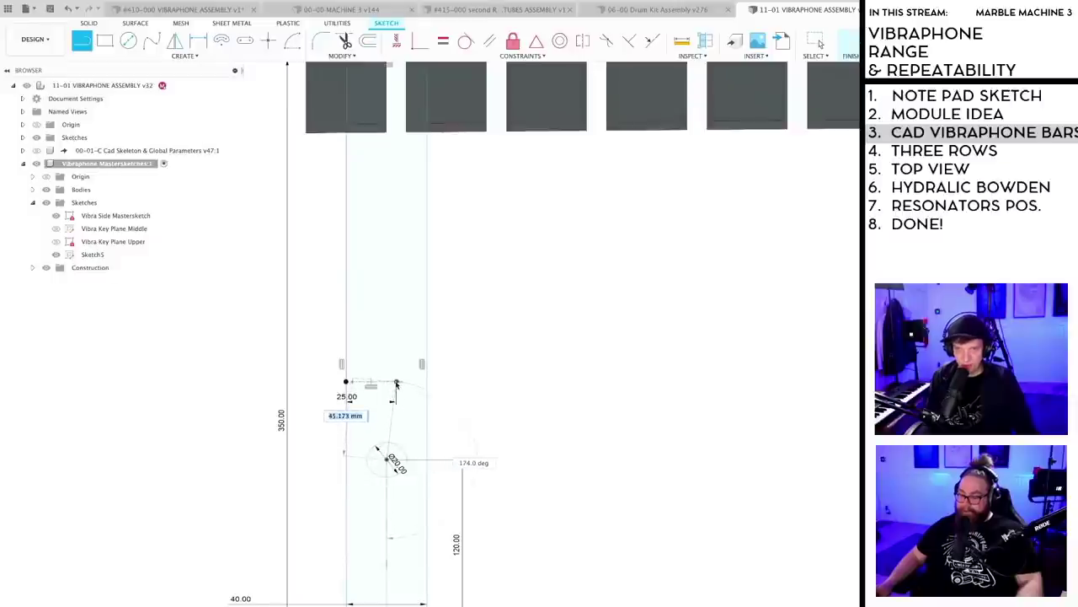
key(Escape)
- Save the assembly with the new bar sketch as a new version
mouse_move(392, 447)
shift+middle_down()
mouse_move(446, 433)
mouse_move(514, 462)
mouse_move(416, 463)
shift+middle_up()
key(super+s)
key(Return)
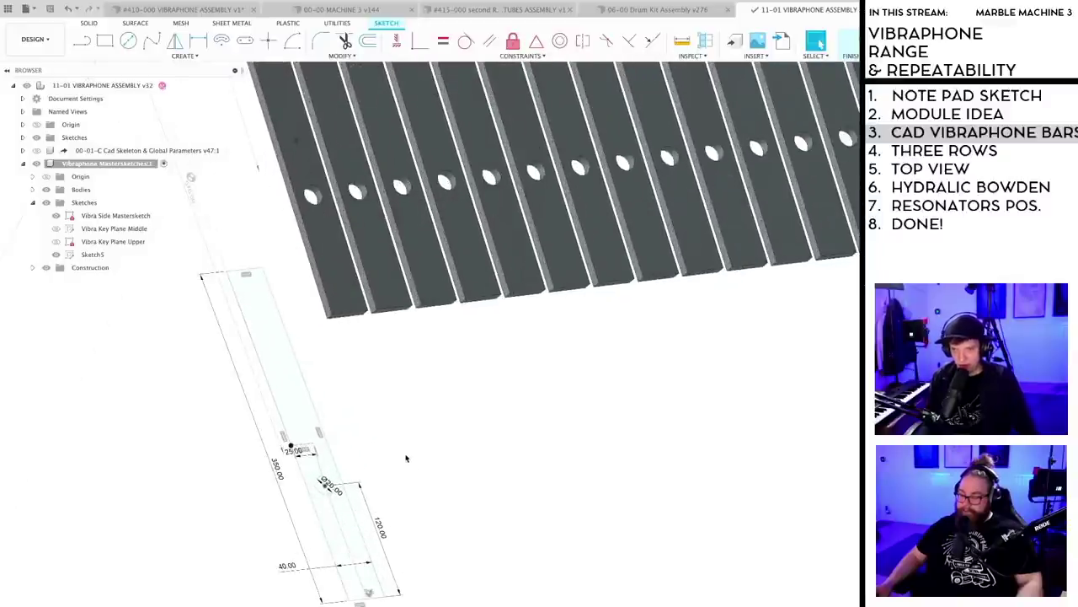
- Constrain the line from the hole centre perpendicular to the 25 mm construction line
click(631, 42)
scroll(308, 461, up, 2)
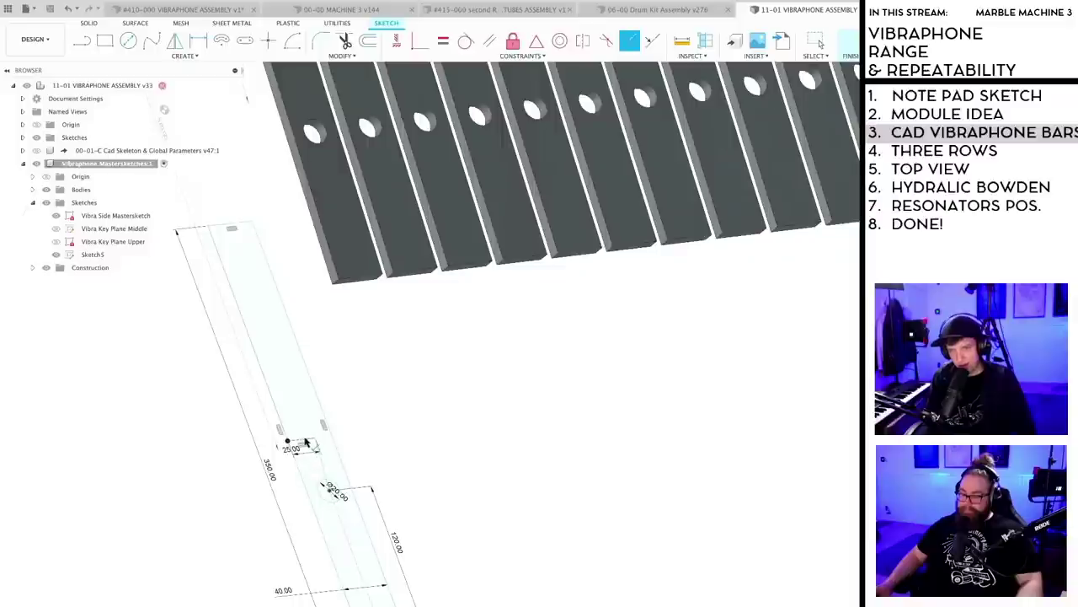
click(329, 480)
key(Escape)
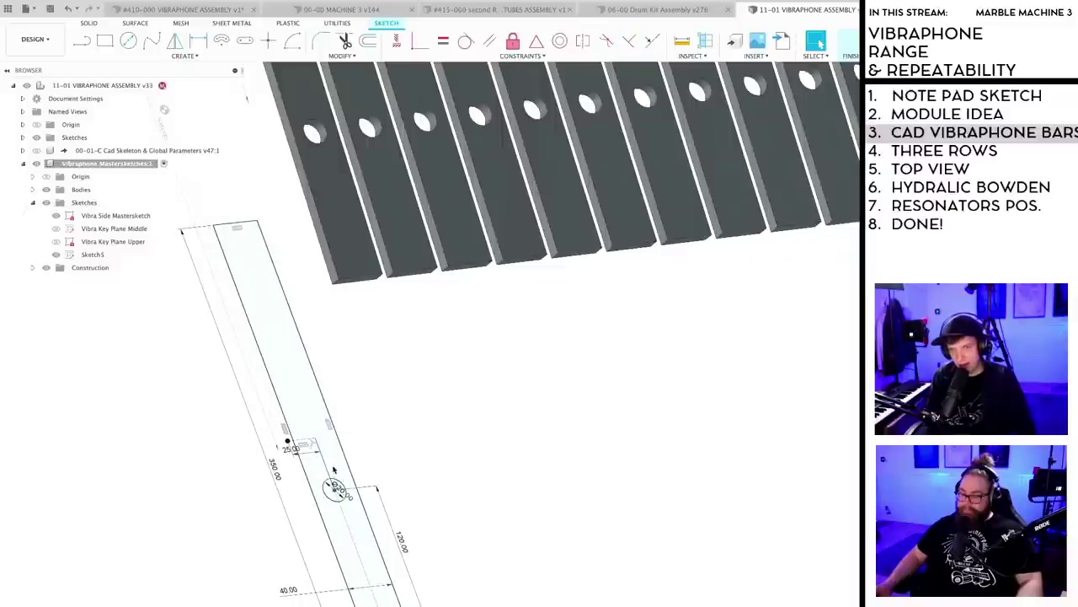
- Save another version of the assembly with the constrained bar sketch
scroll(456, 452, down, 3)
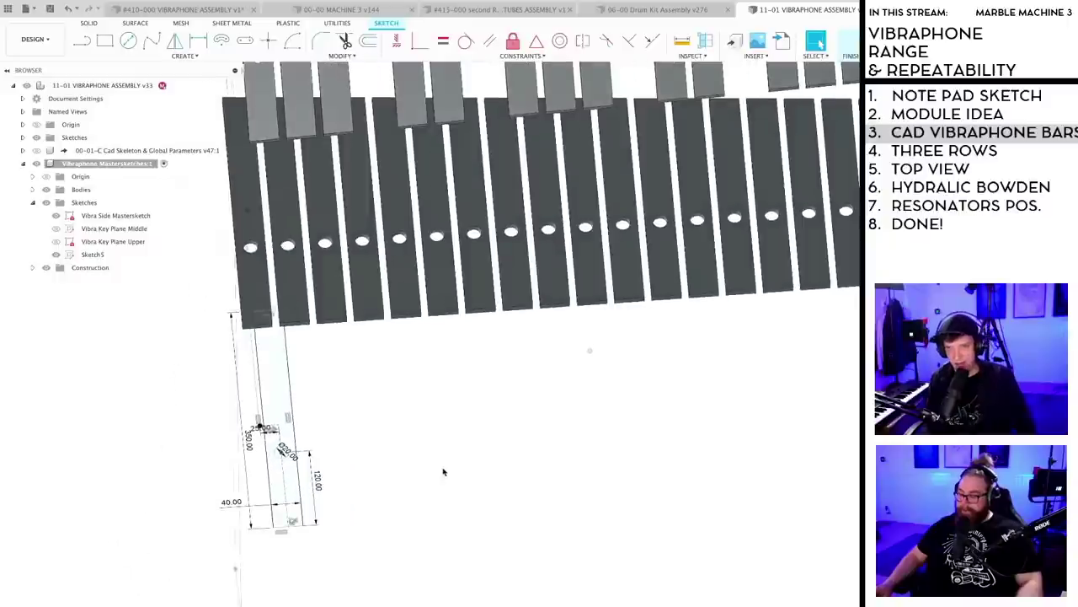
key(super+s)
click(482, 399)
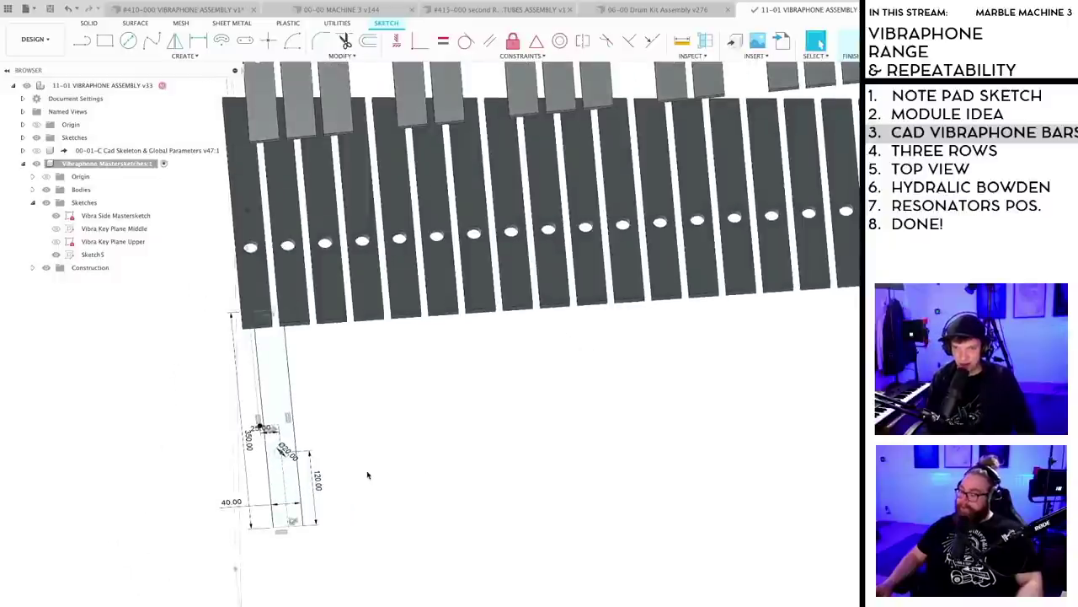
shift+middle_drag(362, 497, 380, 501)
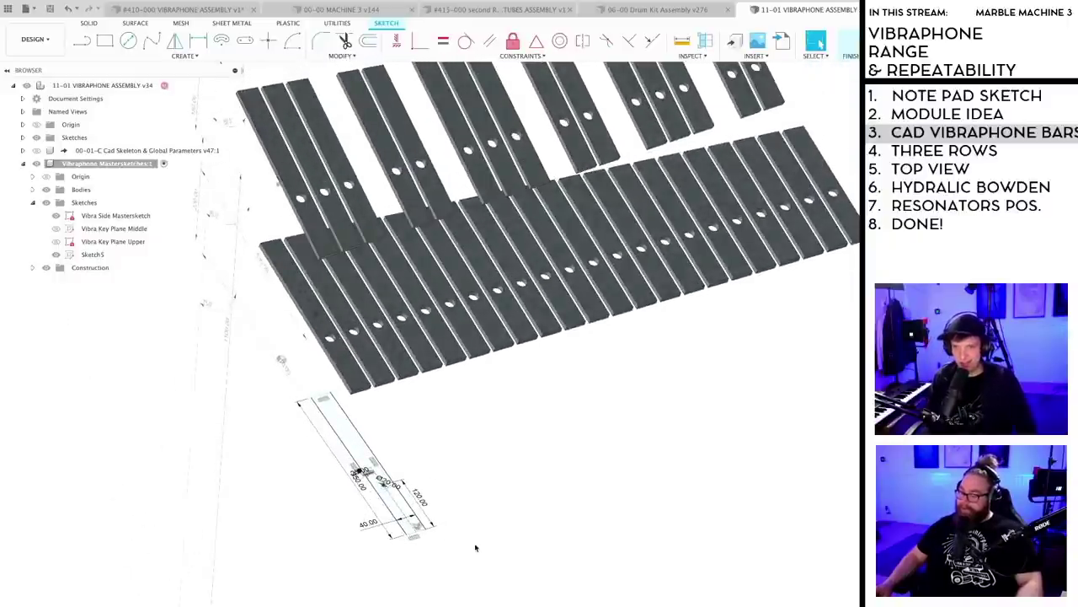
scroll(438, 538, up, 3)
shift+middle_drag(473, 508, 481, 489)
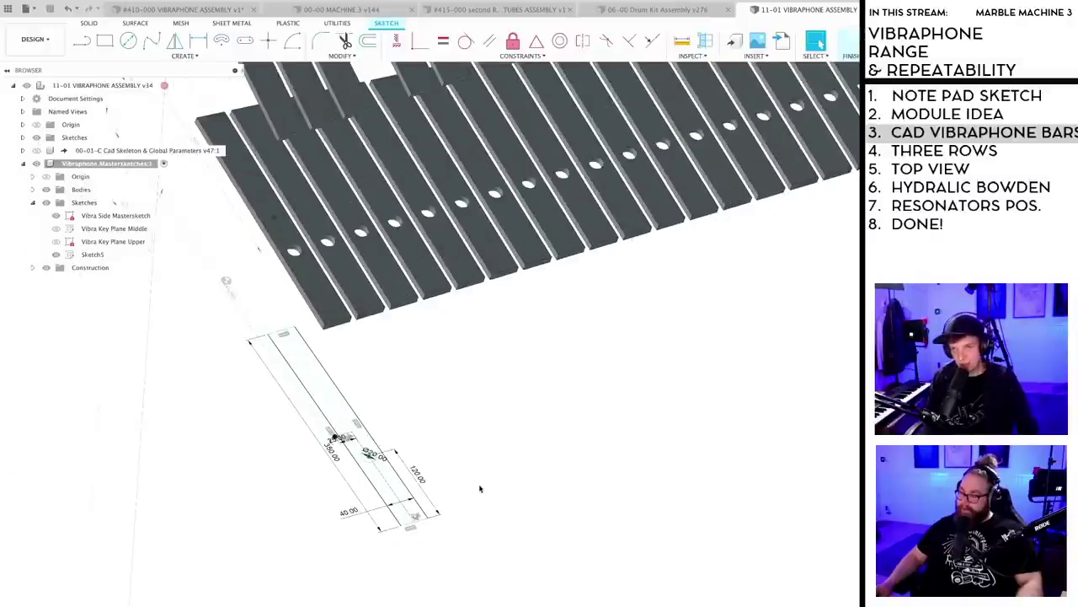
scroll(437, 478, up, 2)
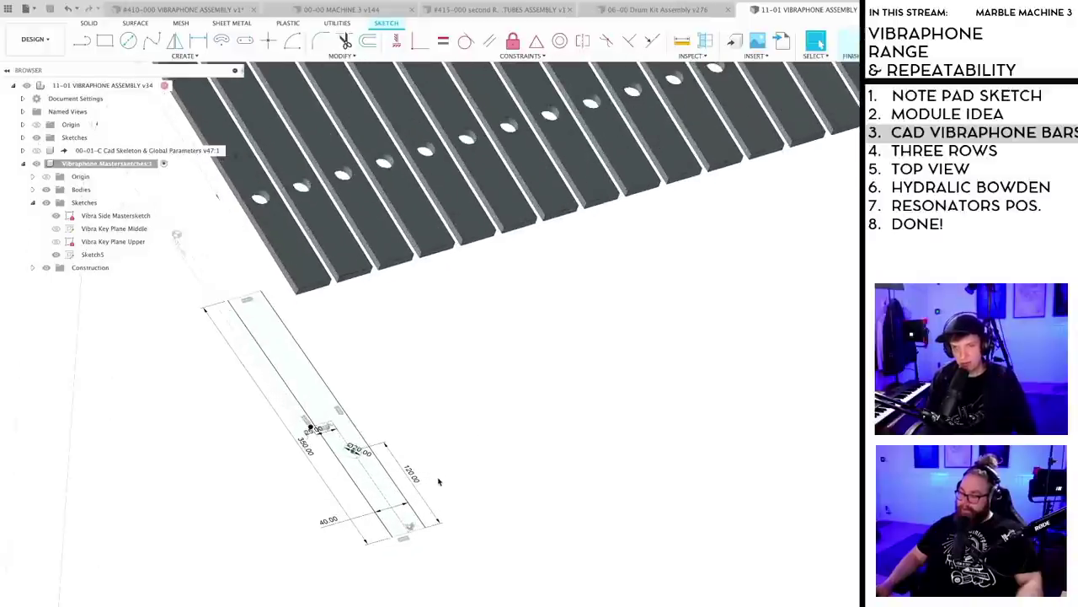
- Examine the new bar outline and its dimensions in relation to the existing vibraphone bar rows
shift+middle_drag(438, 481, 493, 486)
scroll(496, 484, up, 2)
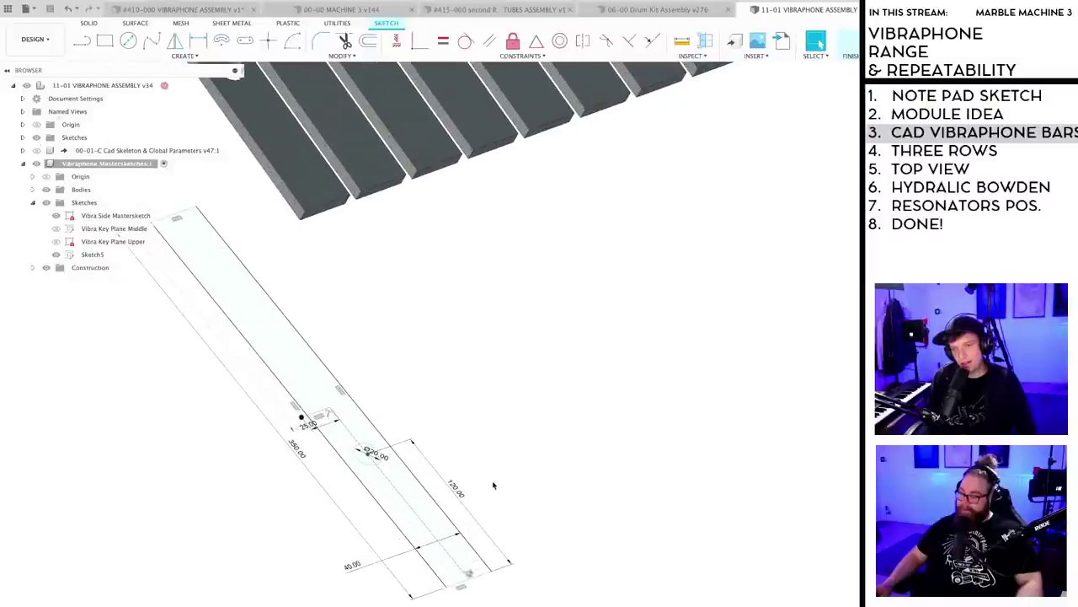
shift+middle_drag(483, 593, 497, 604)
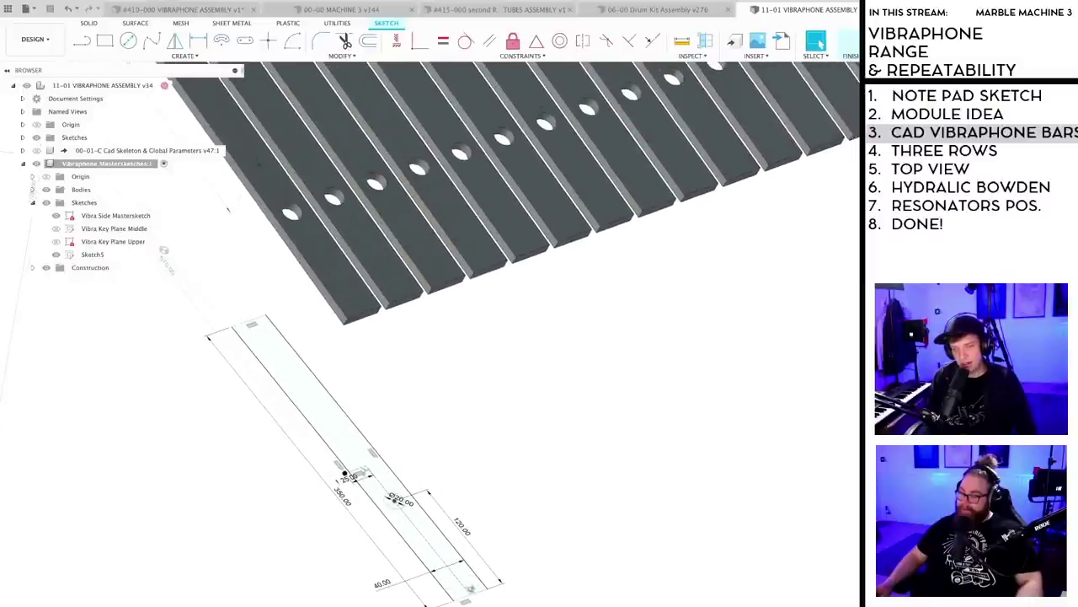
scroll(515, 513, down, 1)
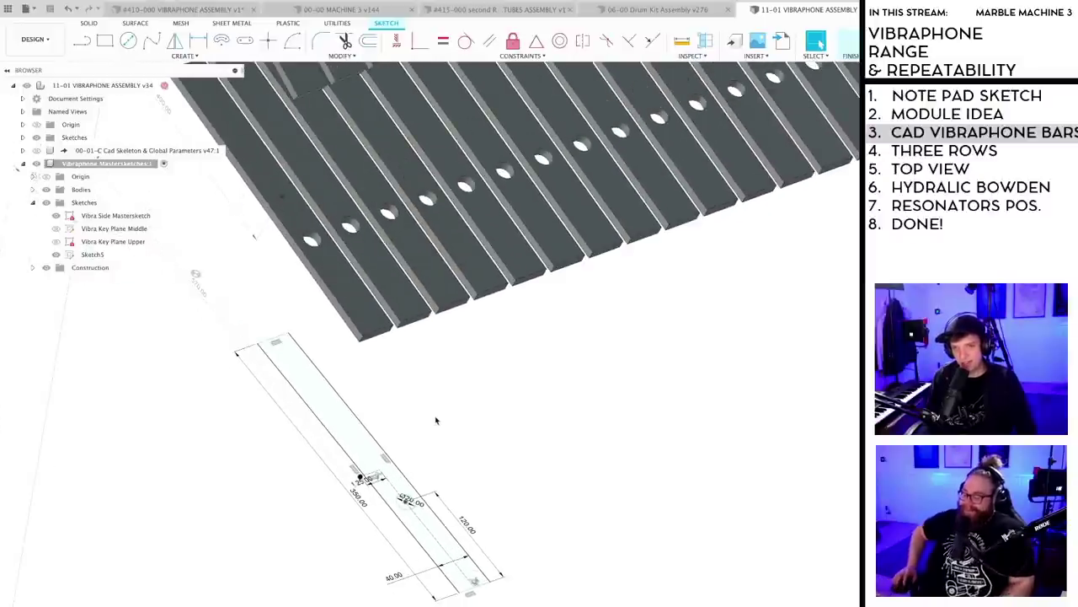
scroll(450, 484, up, 2)
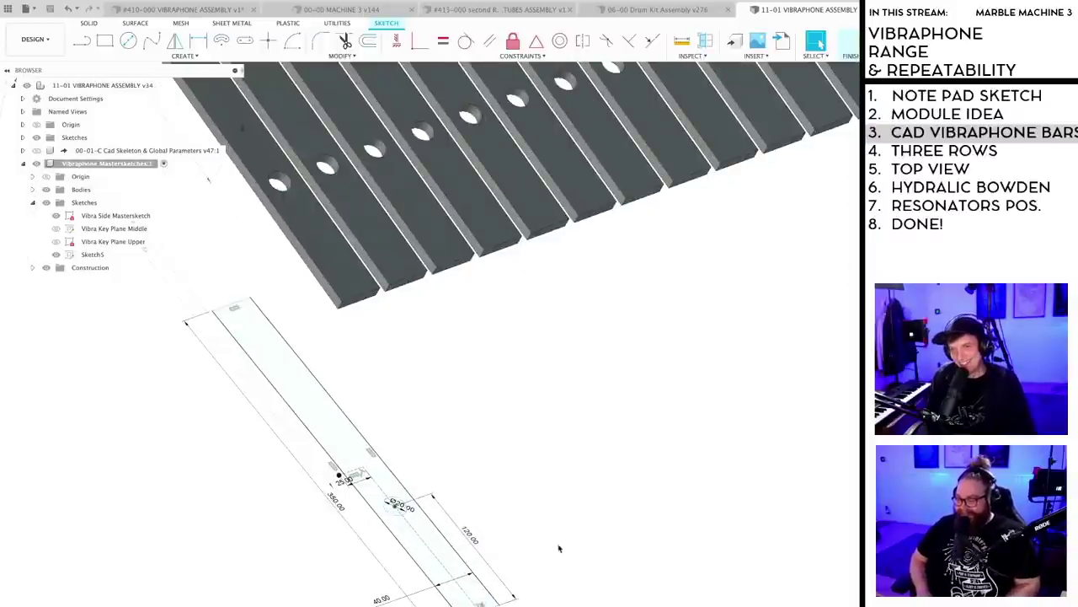
mouse_move(559, 548)
shift+middle_down()
mouse_move(540, 605)
mouse_move(539, 585)
mouse_move(510, 577)
mouse_move(489, 587)
mouse_move(493, 603)
mouse_move(471, 603)
shift+middle_up()
scroll(520, 577, down, 3)
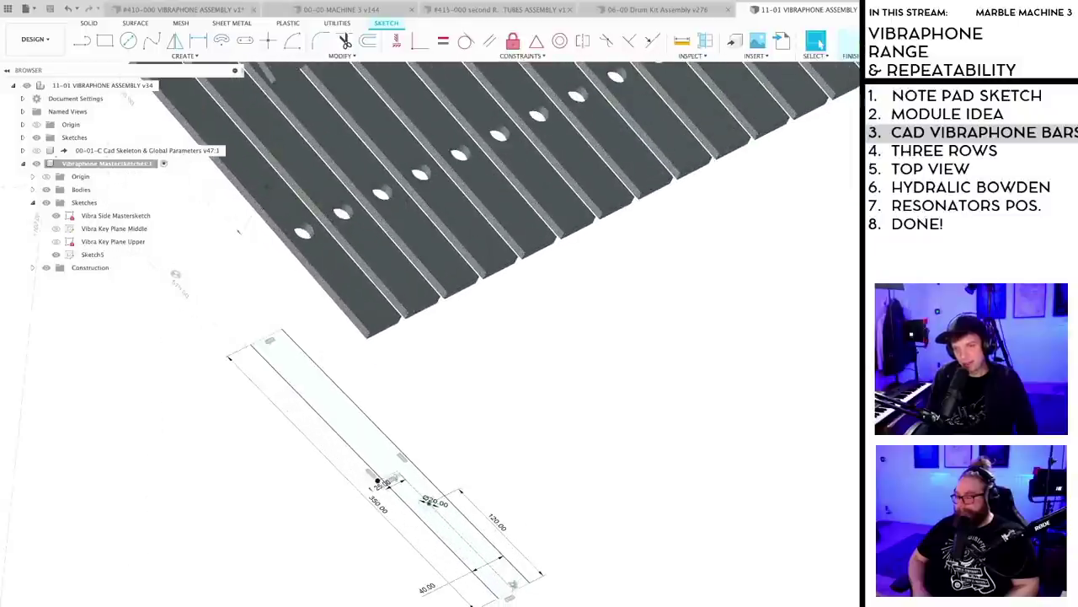
click(516, 581)
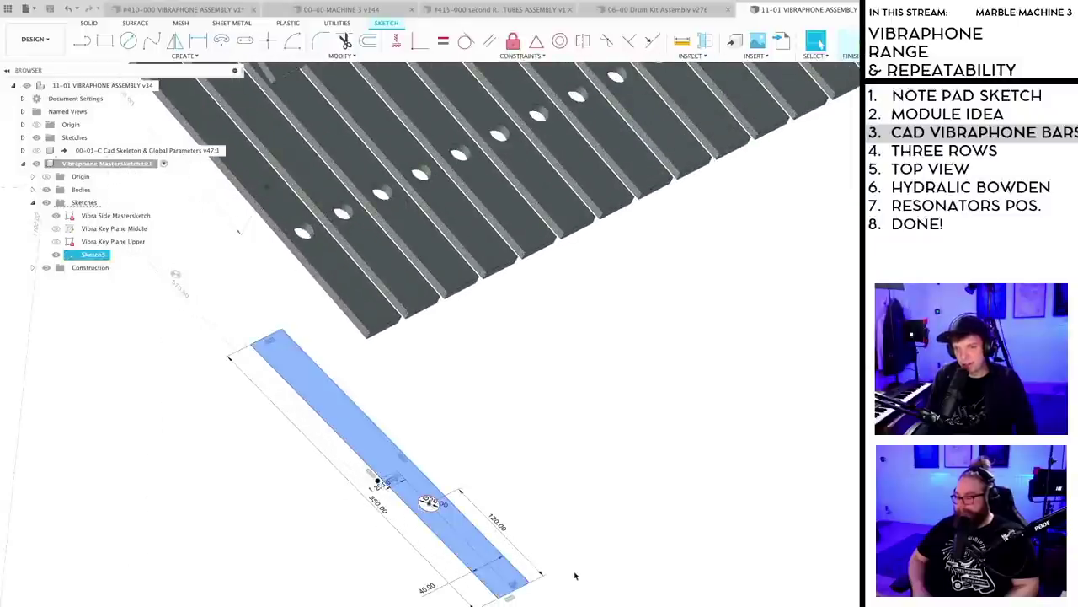
click(520, 603)
scroll(519, 603, up, 2)
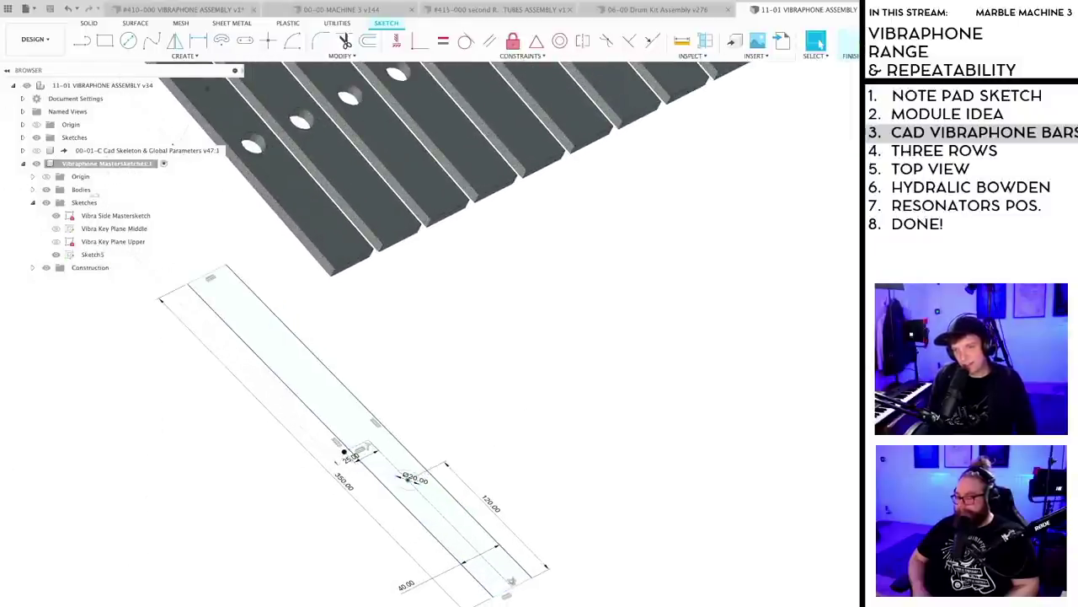
shift+middle_drag(512, 581, 541, 603)
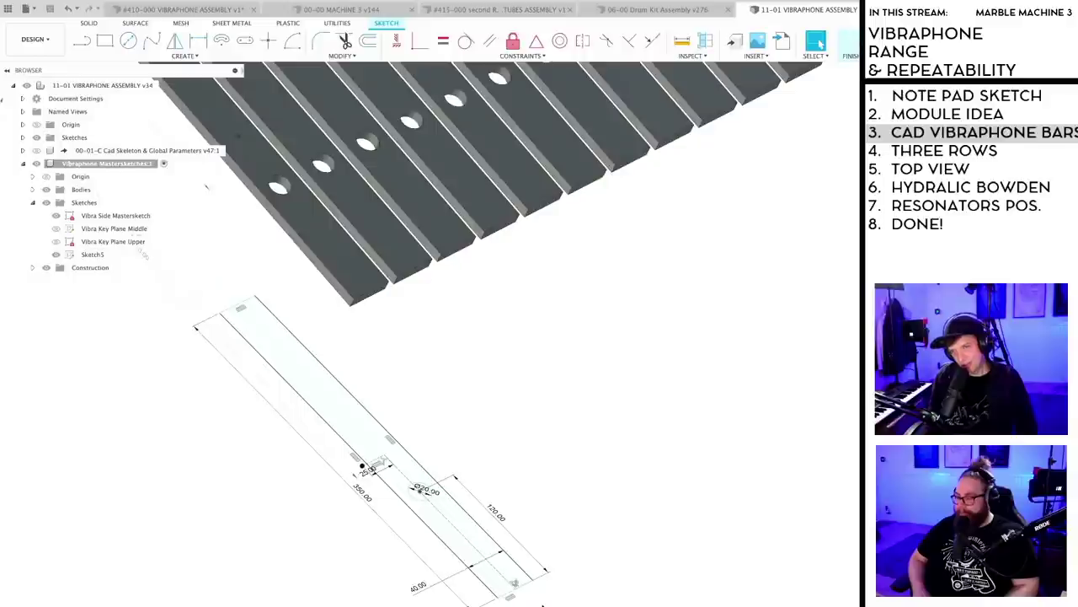
scroll(535, 496, down, 5)
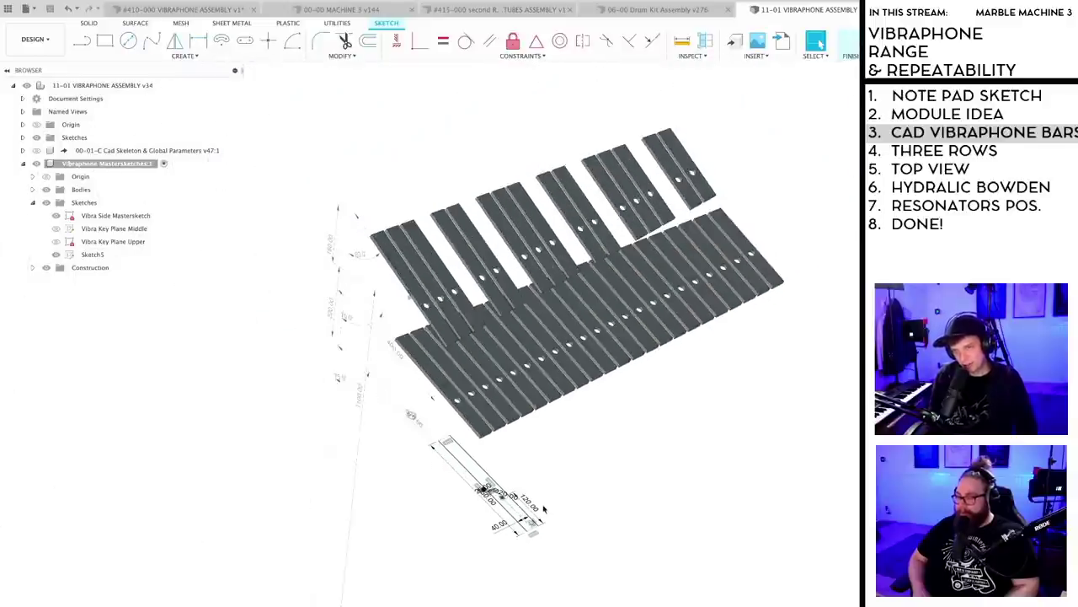
scroll(541, 504, up, 4)
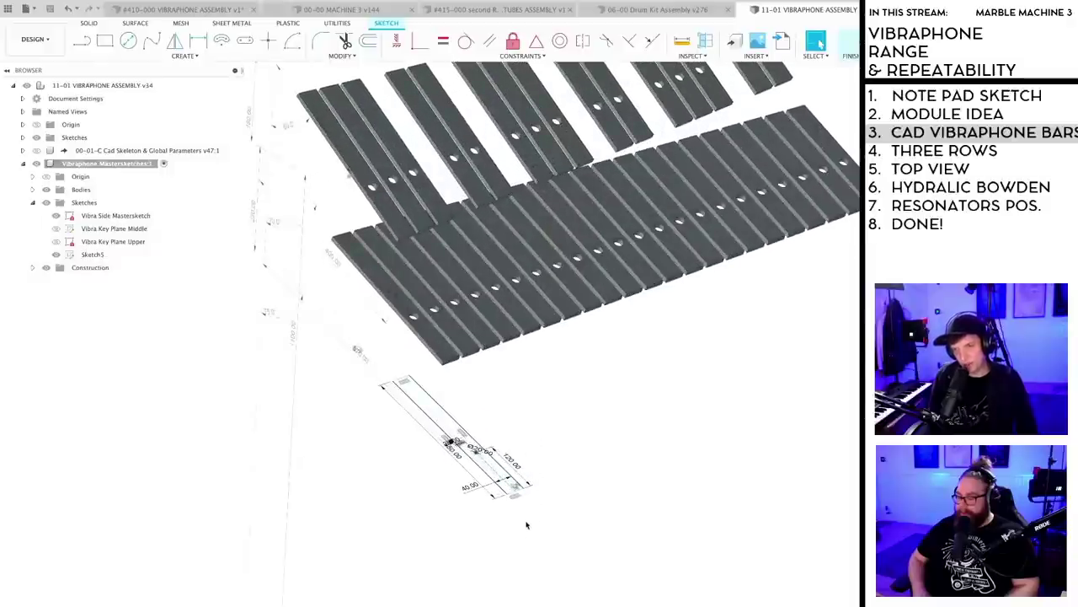
scroll(531, 529, up, 4)
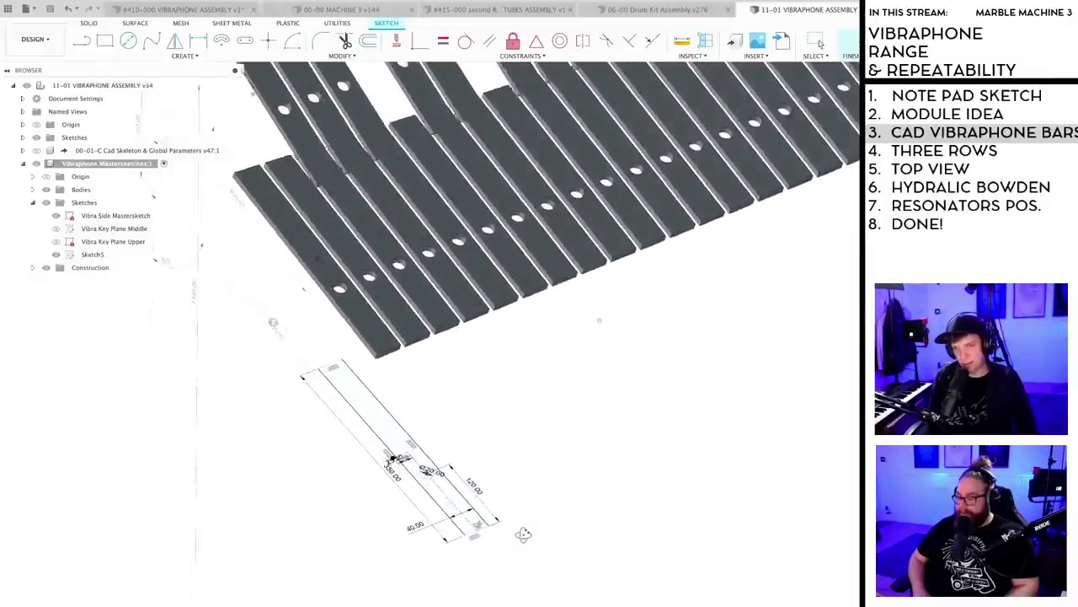
scroll(523, 539, up, 2)
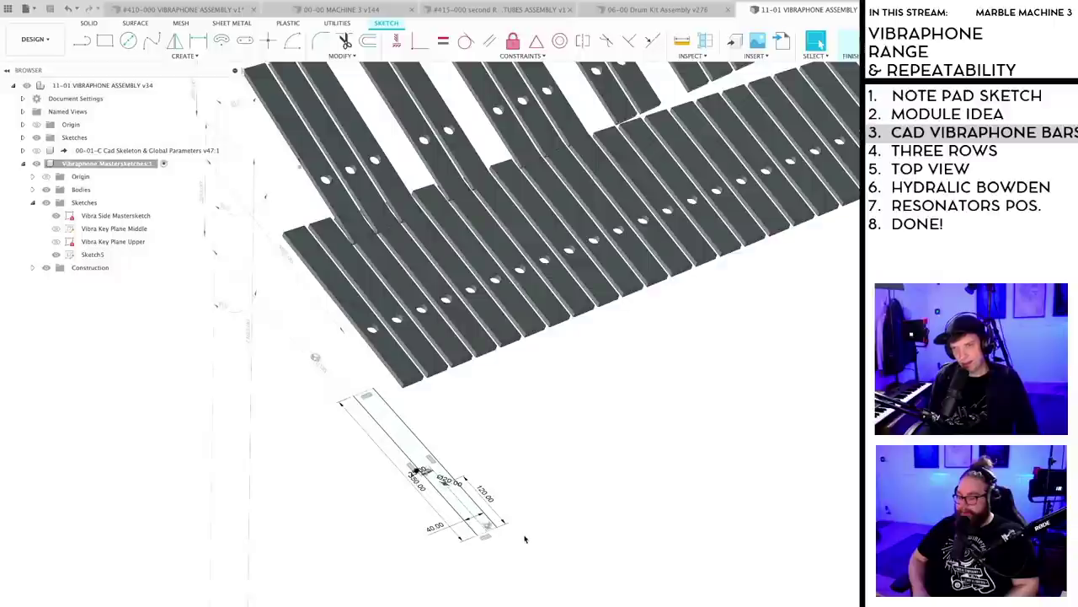
scroll(524, 539, down, 3)
scroll(528, 536, up, 3)
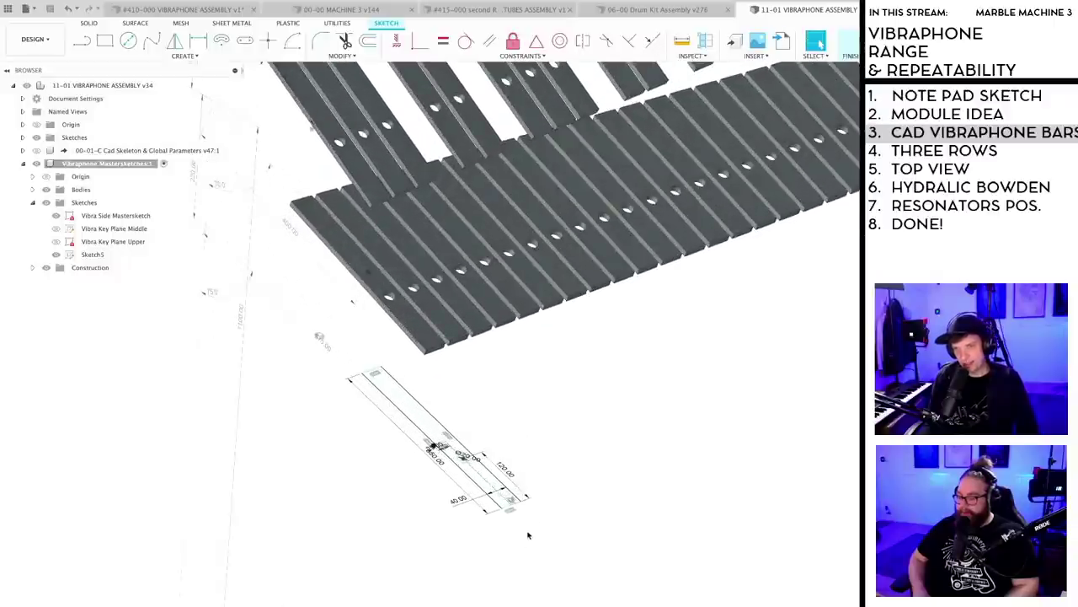
scroll(526, 532, up, 3)
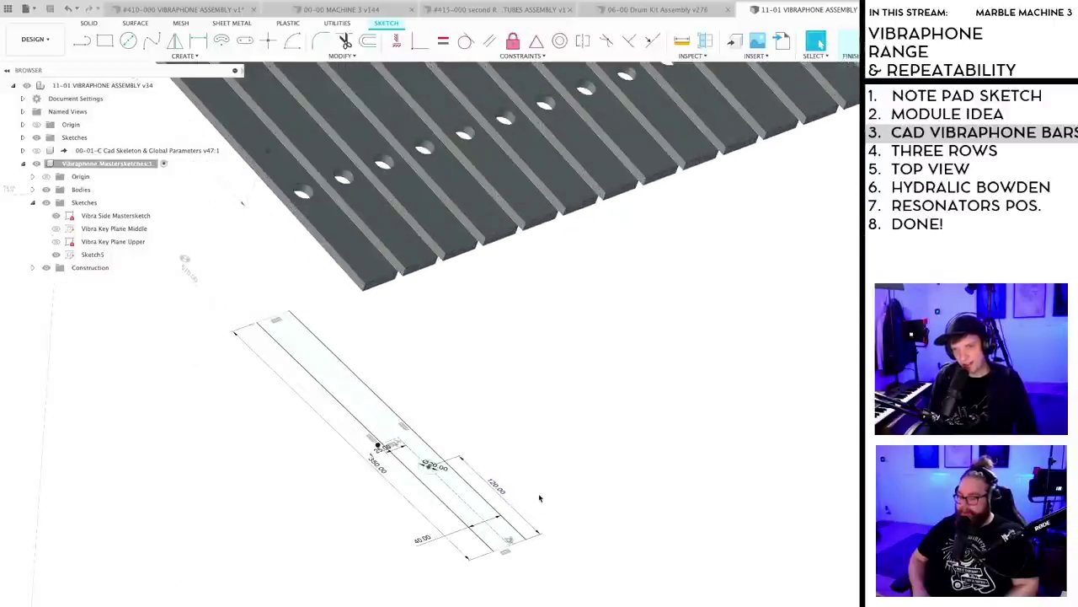
scroll(543, 585, down, 3)
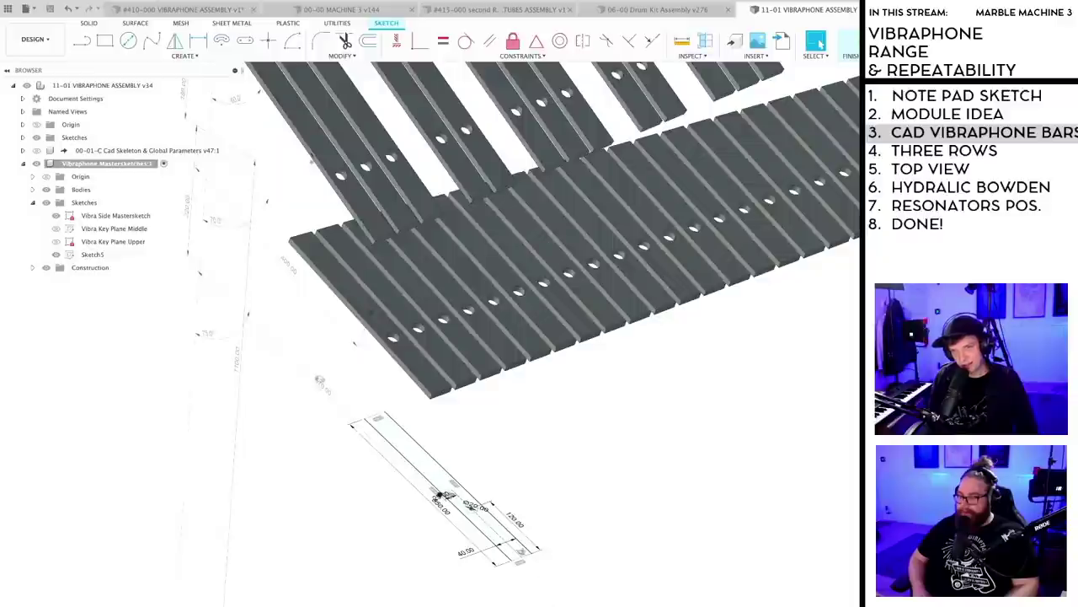
middle_drag(510, 604, 440, 542)
scroll(403, 501, up, 3)
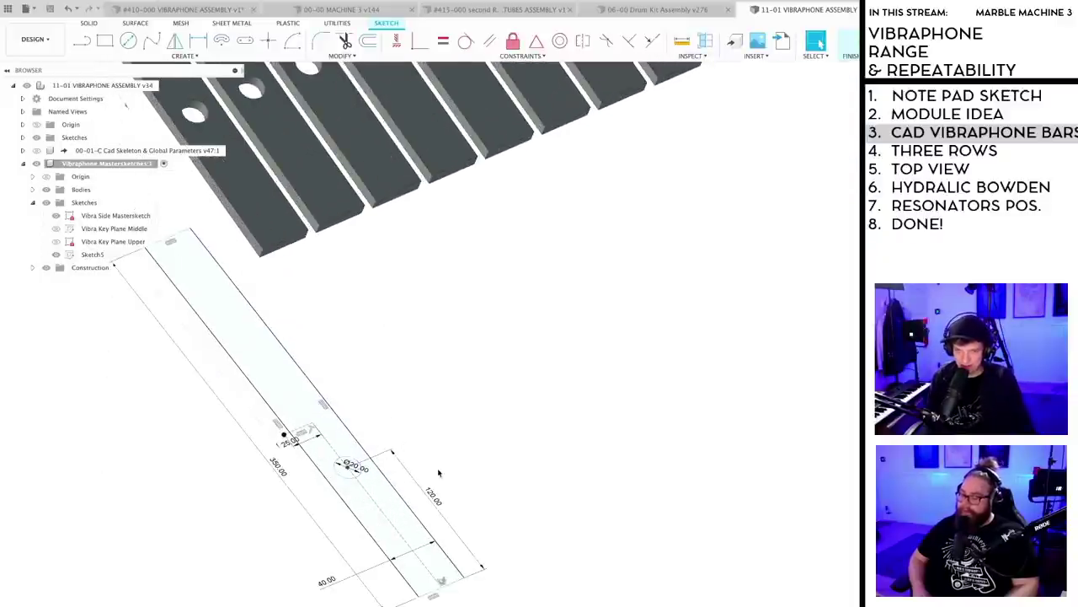
scroll(439, 472, down, 3)
middle_drag(443, 469, 497, 475)
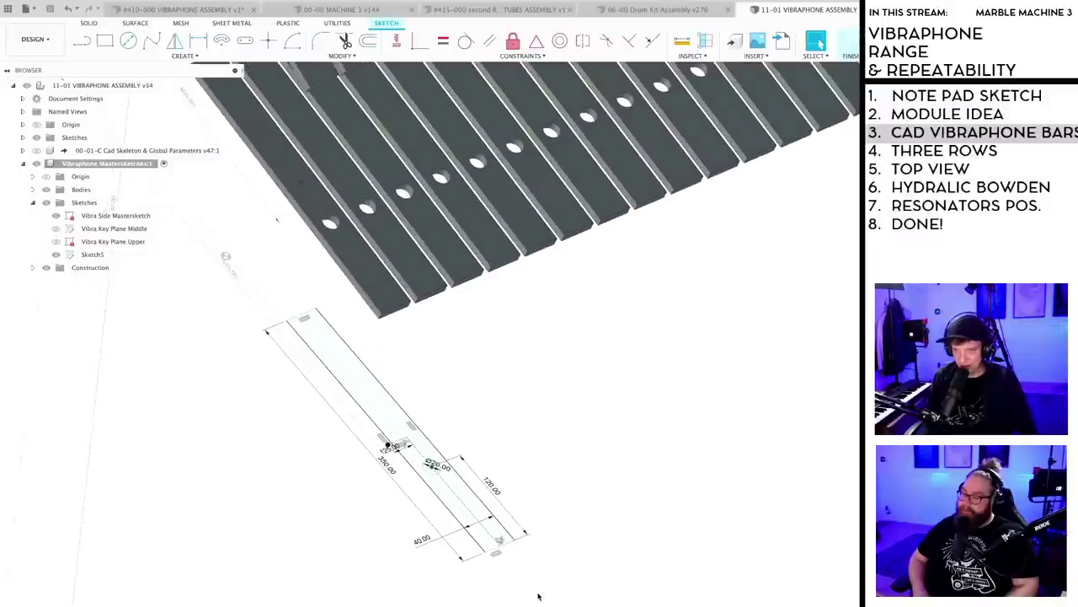
scroll(517, 575, up, 2)
scroll(513, 568, down, 2)
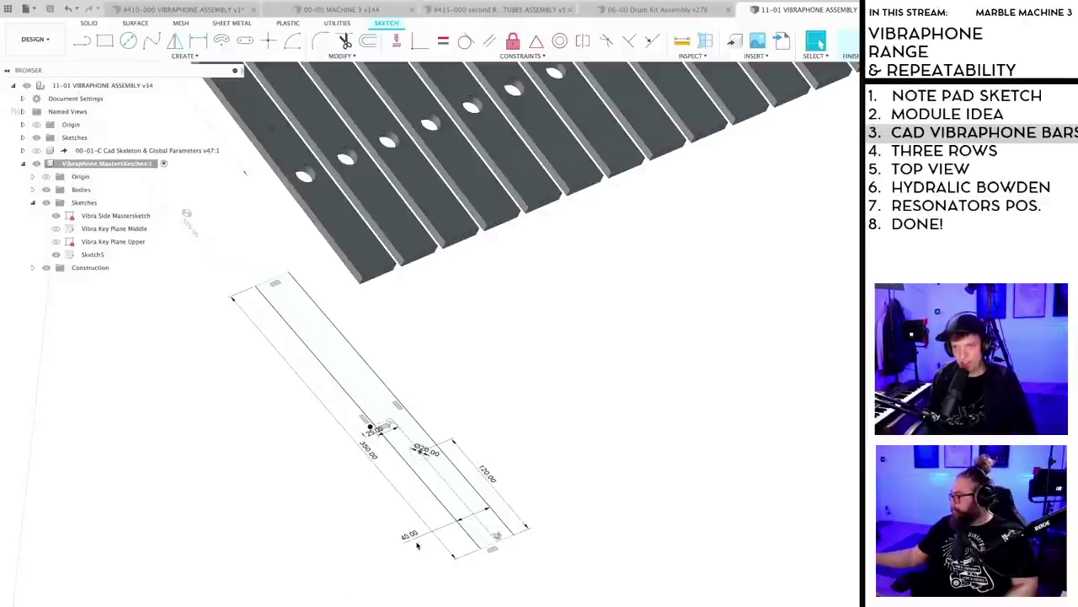
- Move the 40 mm width dimension clear of the bar outline, beyond its lower end
mouse_move(411, 535)
mouse_down()
mouse_move(482, 603)
mouse_move(512, 595)
mouse_move(489, 582)
mouse_up()
mouse_move(504, 539)
mouse_down()
mouse_move(622, 606)
mouse_move(523, 566)
mouse_up()
scroll(433, 431, up, 3)
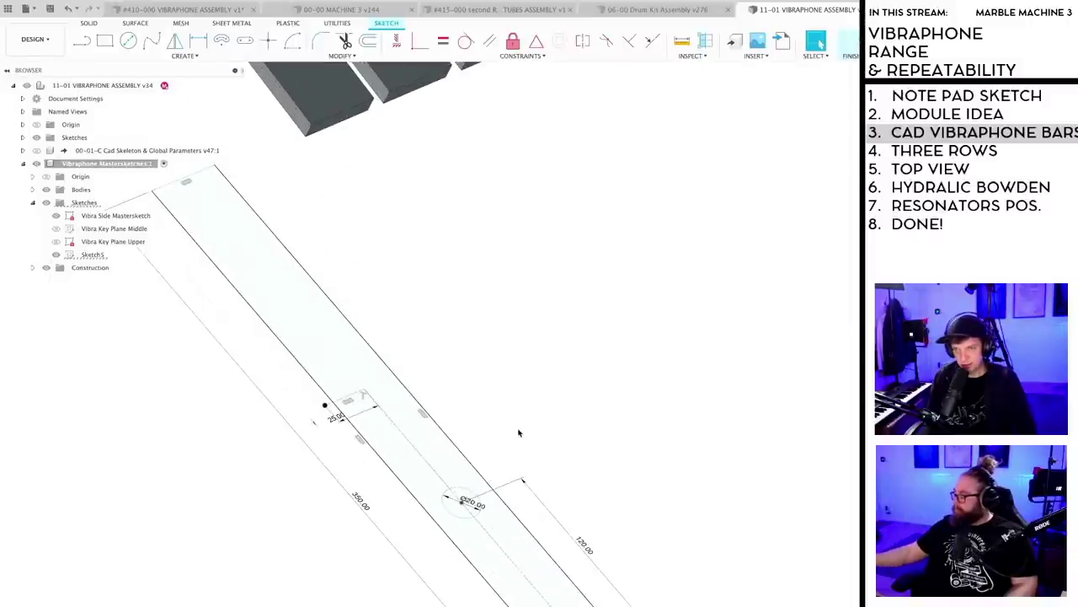
key(d)
click(437, 432)
click(416, 450)
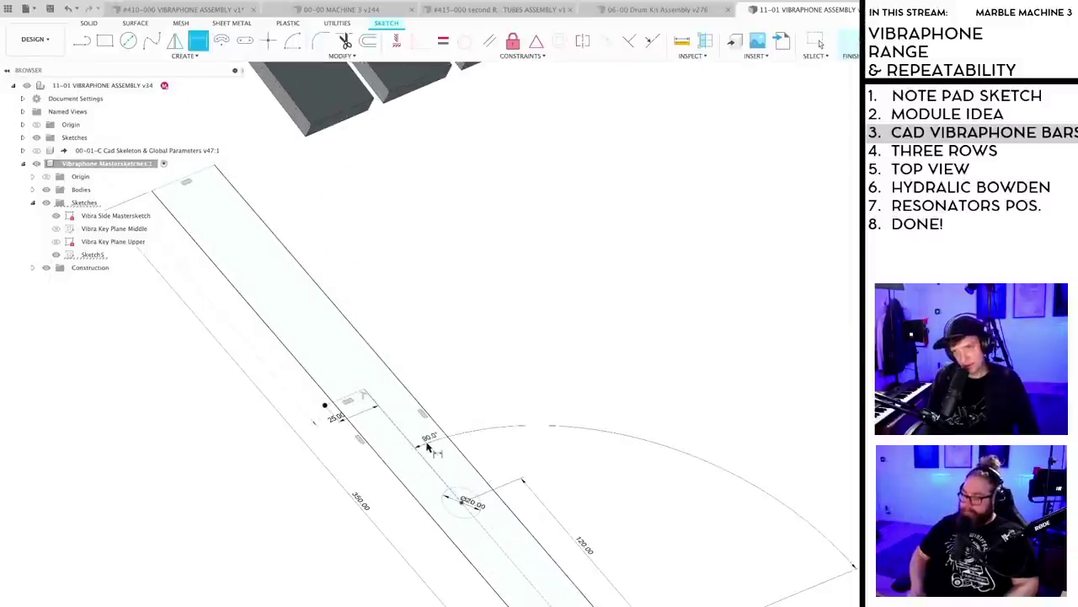
key(Escape)
- Dimension the line between the hole centre and the 25 mm construction line to 25 mm
key(d)
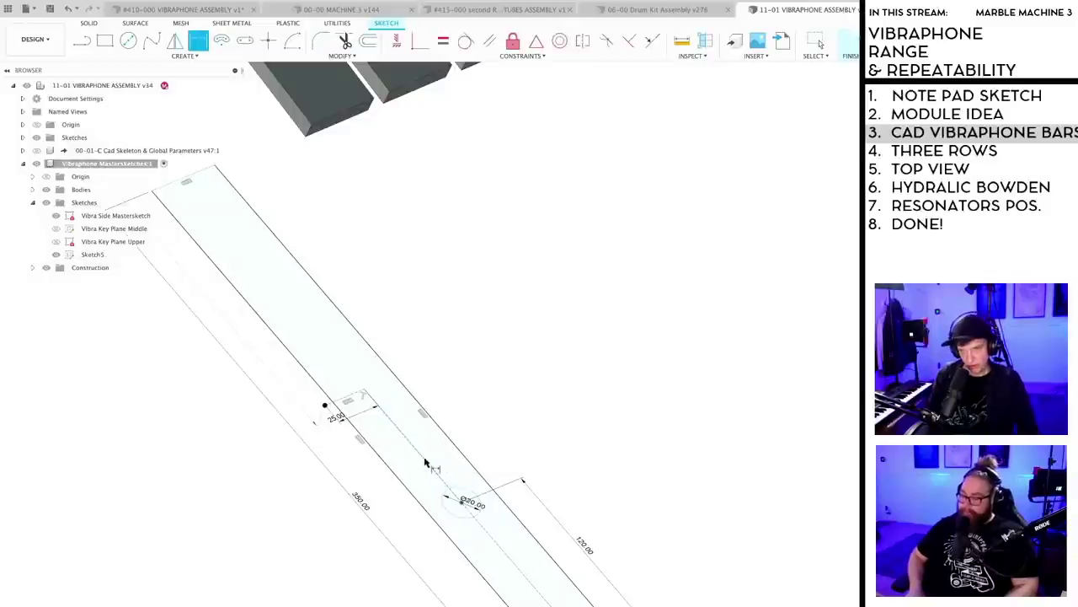
click(425, 460)
click(438, 451)
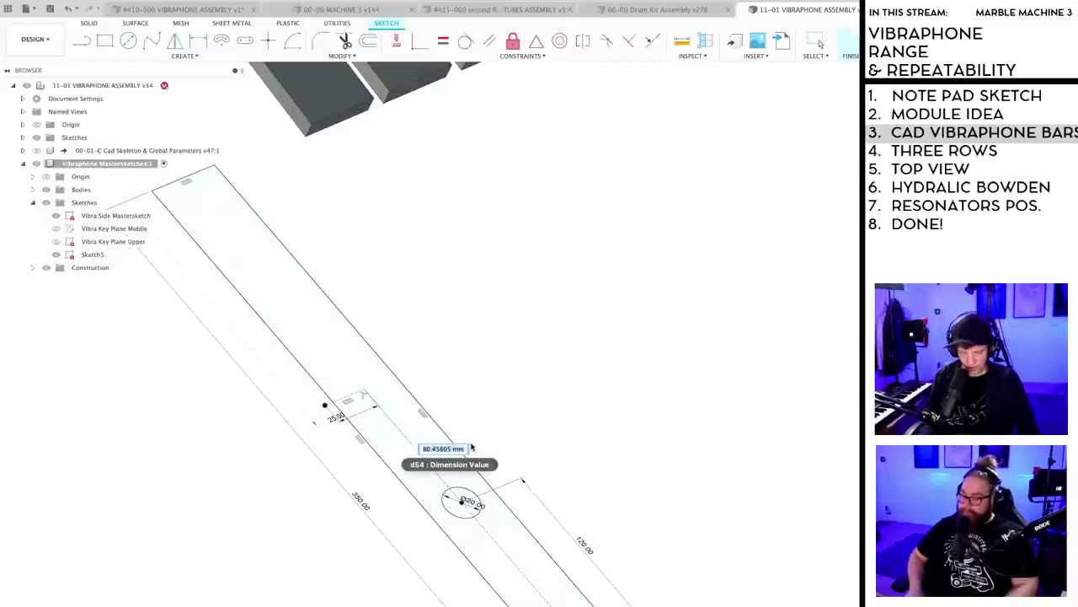
text(25)
key(Return)
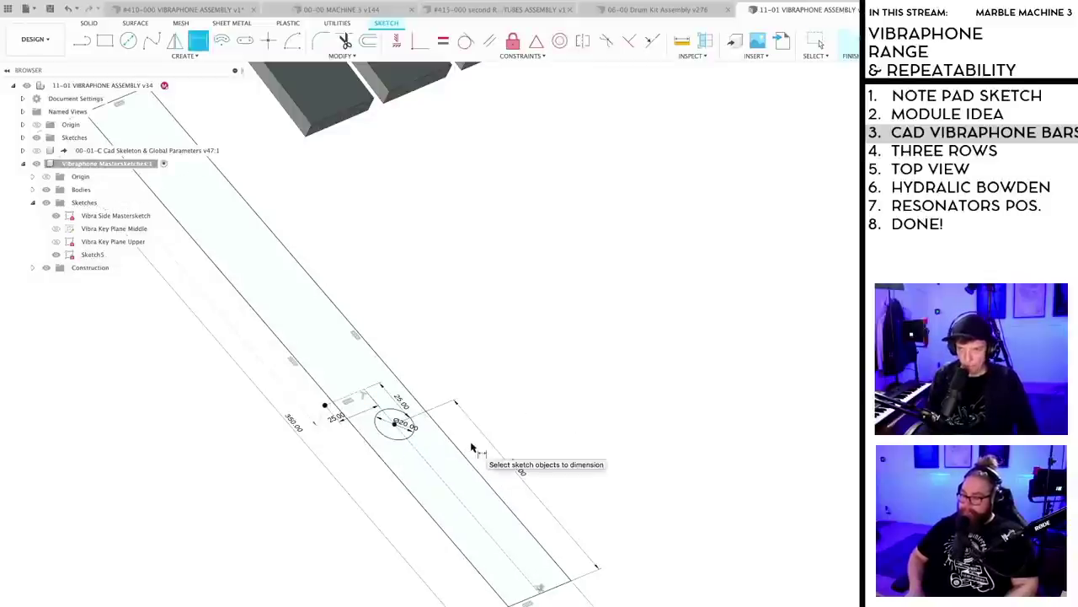
key(Escape)
- Save the assembly with the repositioned hole and bar outline as a new version
scroll(549, 389, down, 4)
scroll(575, 424, down, 1)
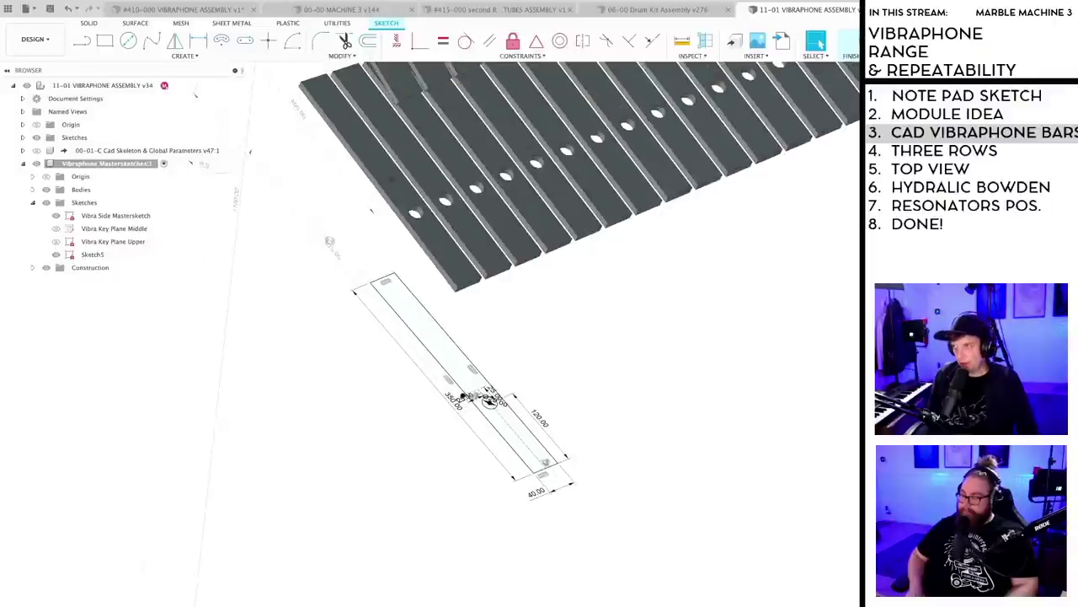
key(ctrl+s)
key(Return)
scroll(638, 472, down, 4)
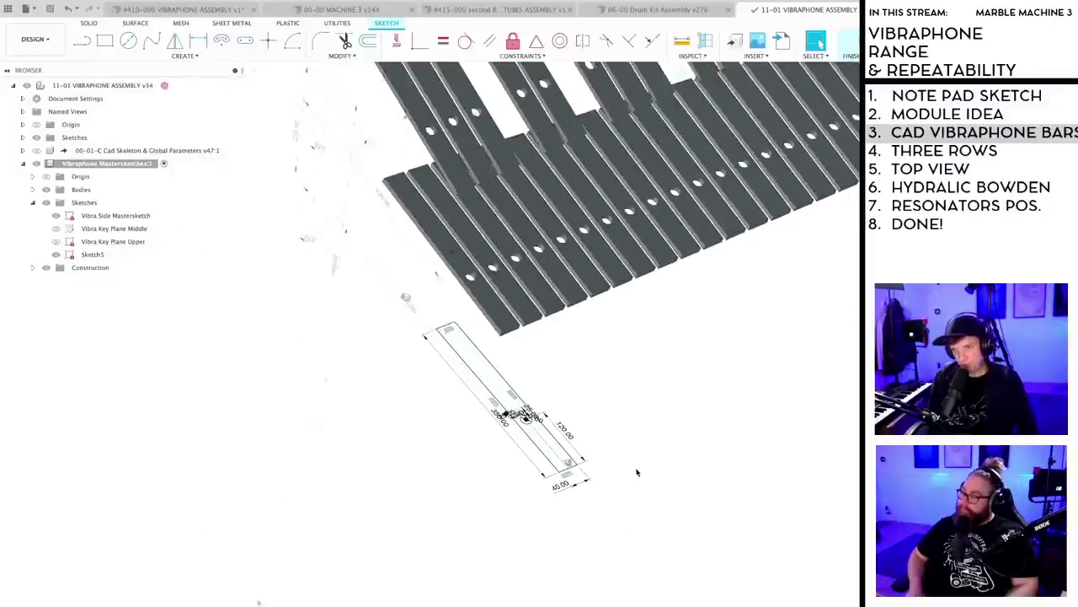
- Check the placement of the sketched bar against the two bar rows from above and in perspective
shift+middle_drag(649, 483, 617, 504)
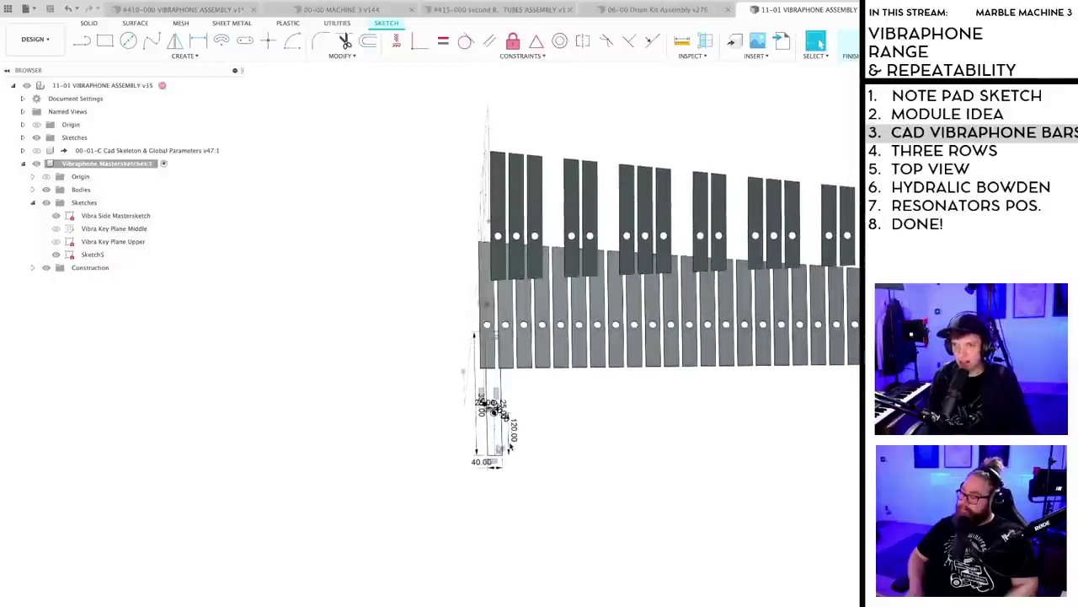
scroll(600, 433, up, 3)
middle_drag(571, 453, 477, 540)
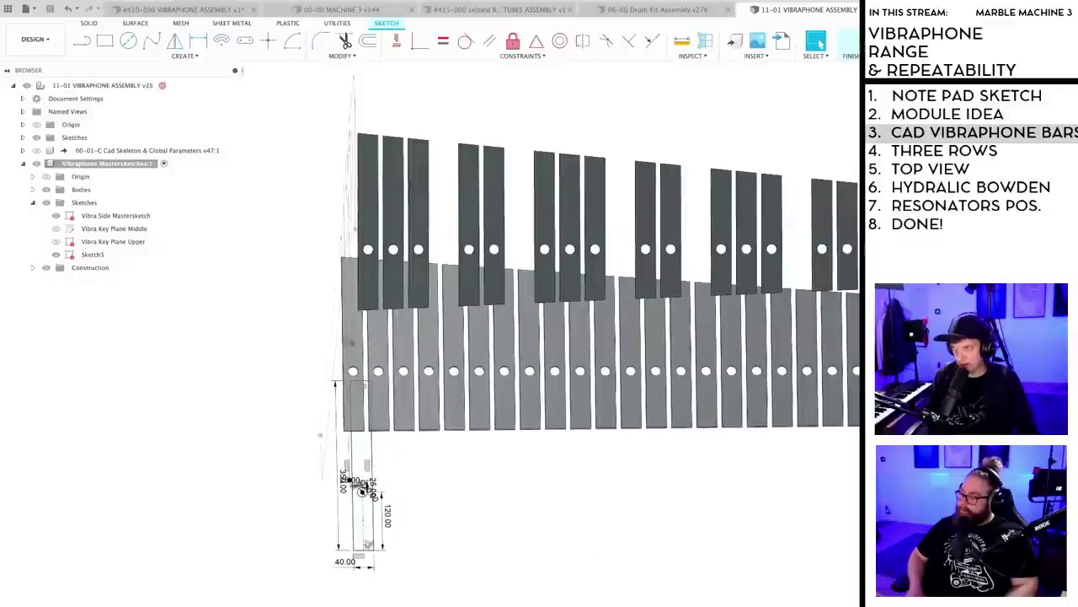
mouse_move(607, 506)
shift+middle_down()
mouse_move(416, 477)
mouse_move(417, 490)
mouse_move(391, 502)
mouse_move(430, 455)
mouse_move(463, 488)
mouse_move(452, 481)
mouse_move(509, 410)
shift+middle_up()
scroll(389, 504, up, 2)
scroll(470, 459, down, 3)
mouse_move(620, 413)
shift+middle_down()
mouse_move(556, 392)
mouse_move(441, 399)
mouse_move(471, 386)
mouse_move(421, 426)
shift+middle_up()
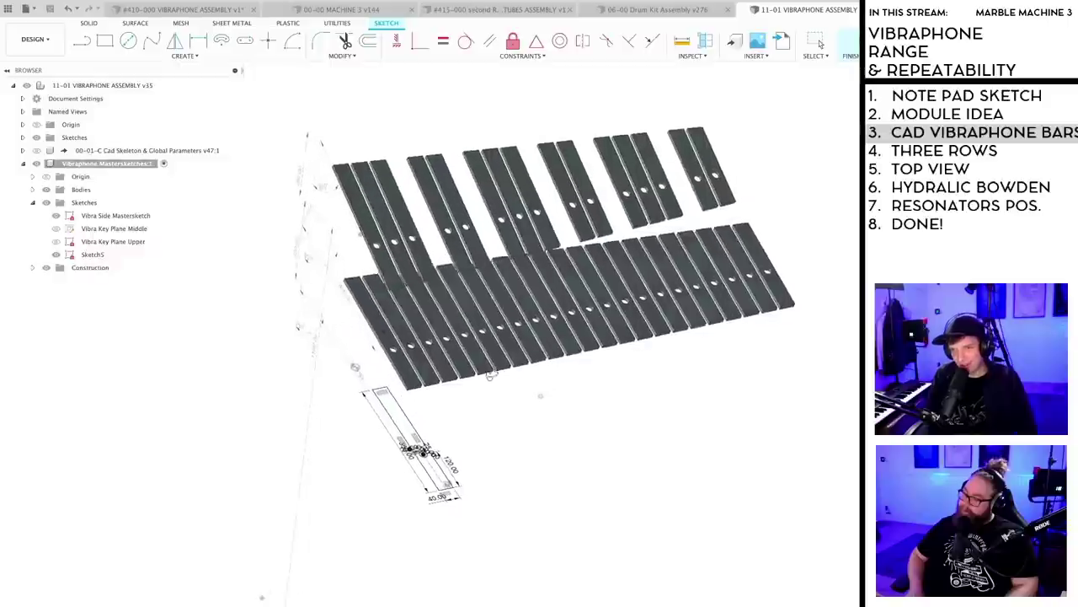
scroll(419, 430, up, 3)
scroll(419, 429, up, 1)
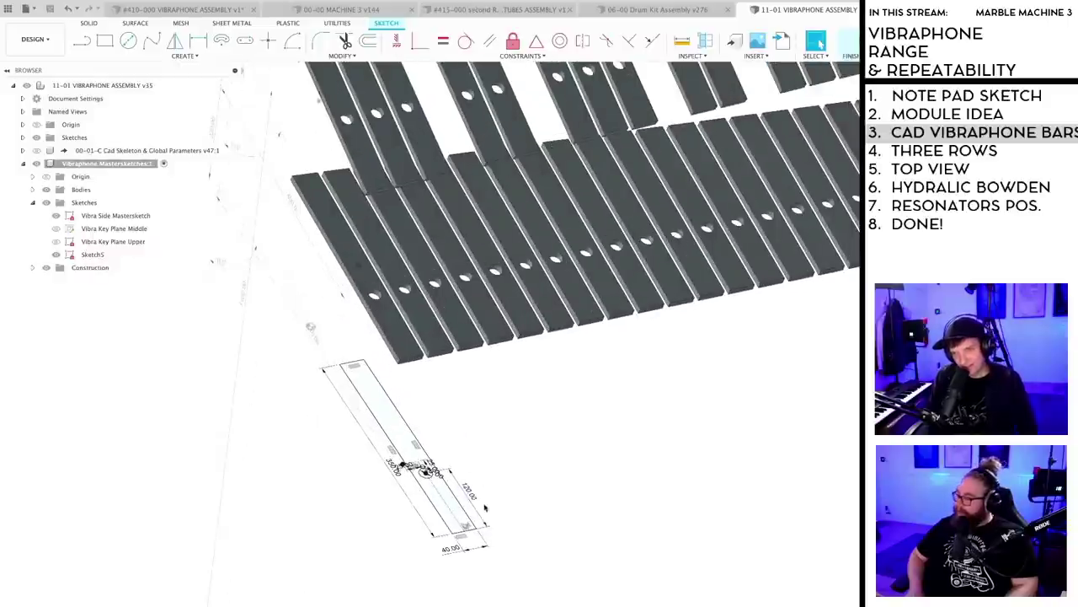
click(449, 497)
click(543, 518)
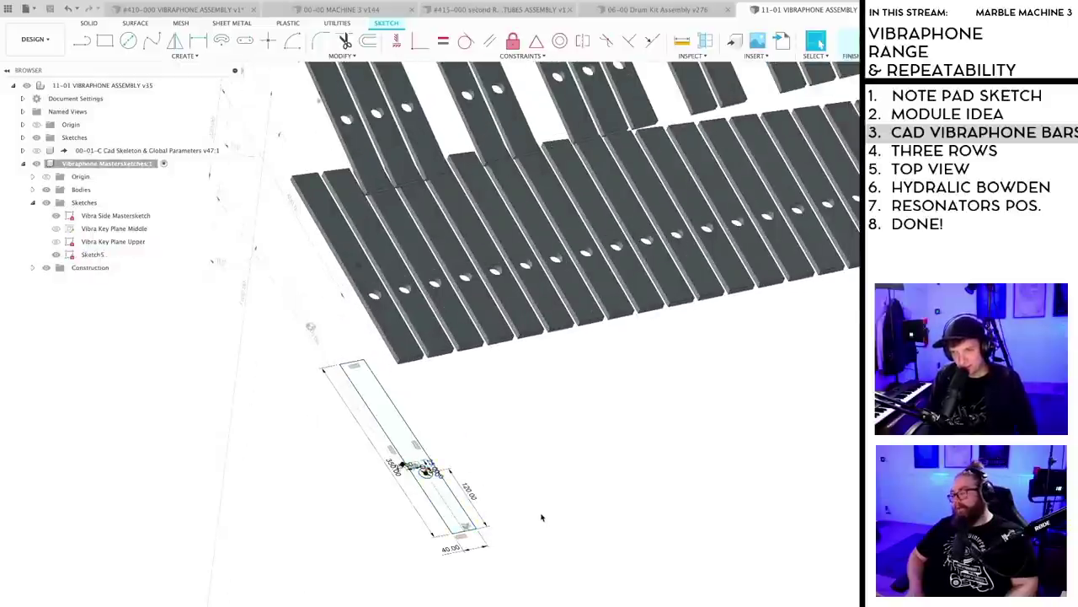
- Start a rectangular sketch pattern with the bar outline and its hole circle as the objects to repeat
scroll(542, 518, down, 3)
mouse_move(537, 520)
shift+middle_down()
mouse_move(514, 543)
mouse_move(388, 440)
shift+middle_up()
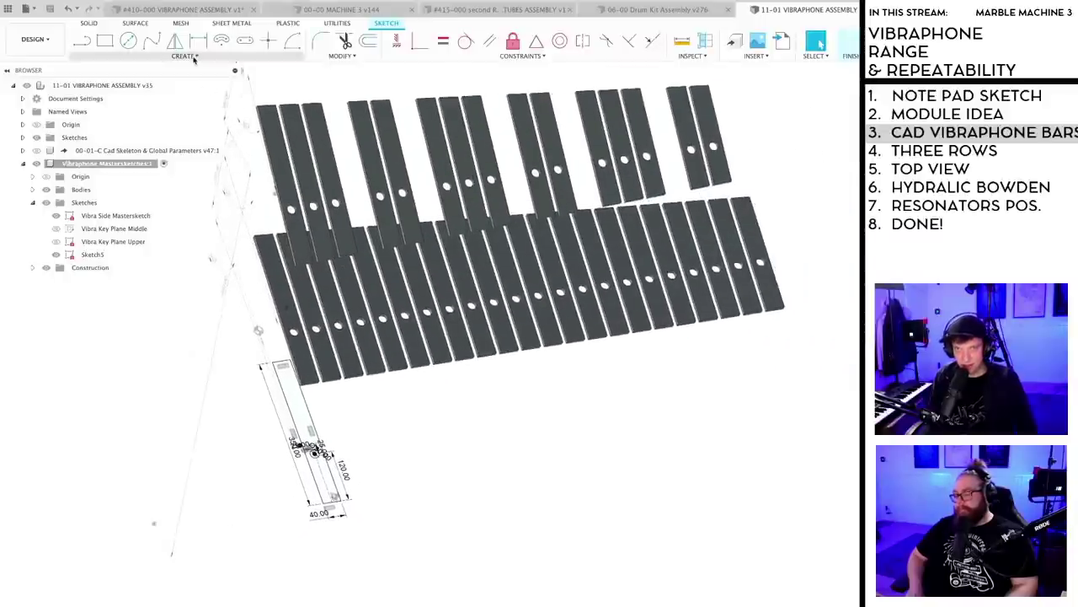
click(185, 55)
click(90, 216)
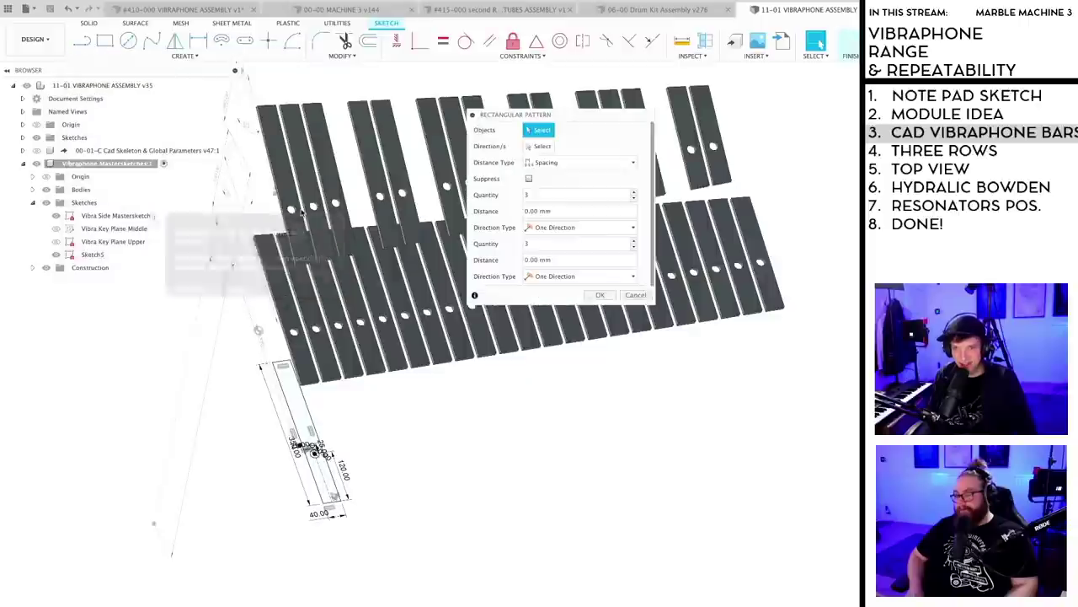
scroll(295, 372, up, 4)
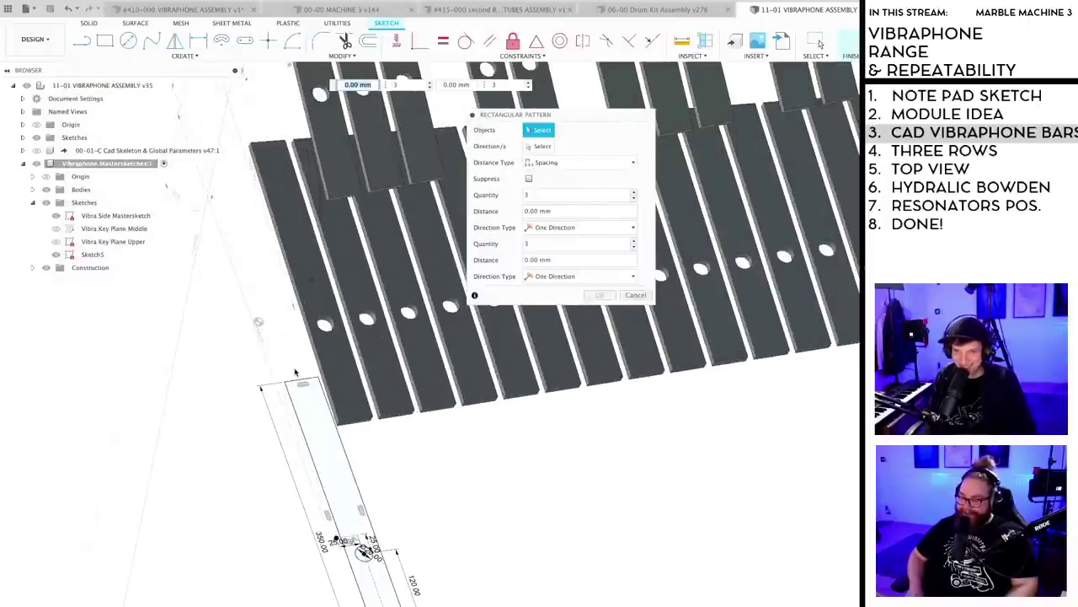
click(299, 384)
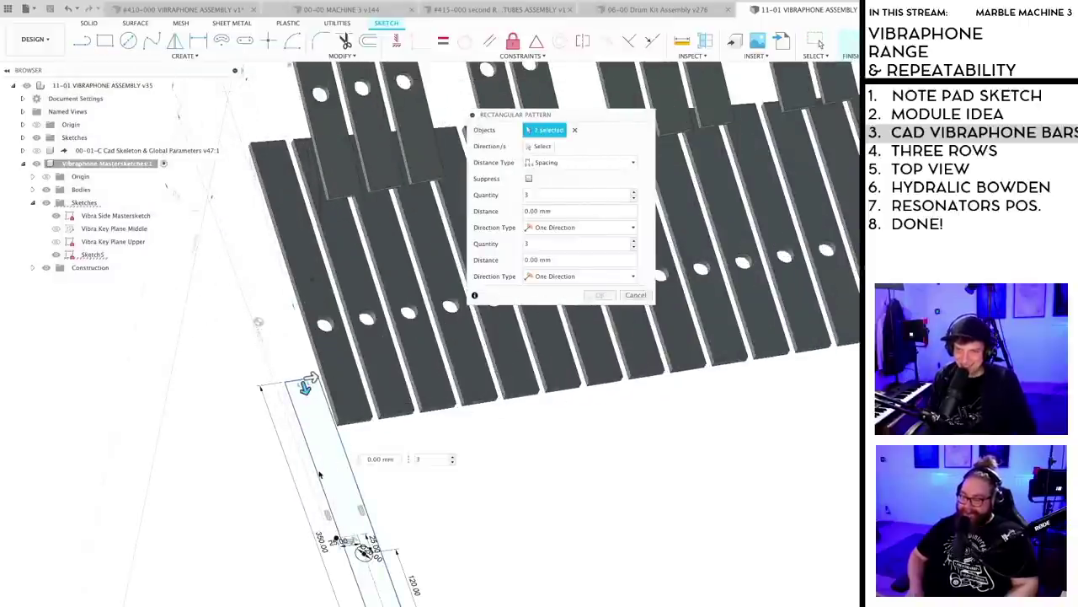
scroll(357, 557, up, 3)
click(362, 520)
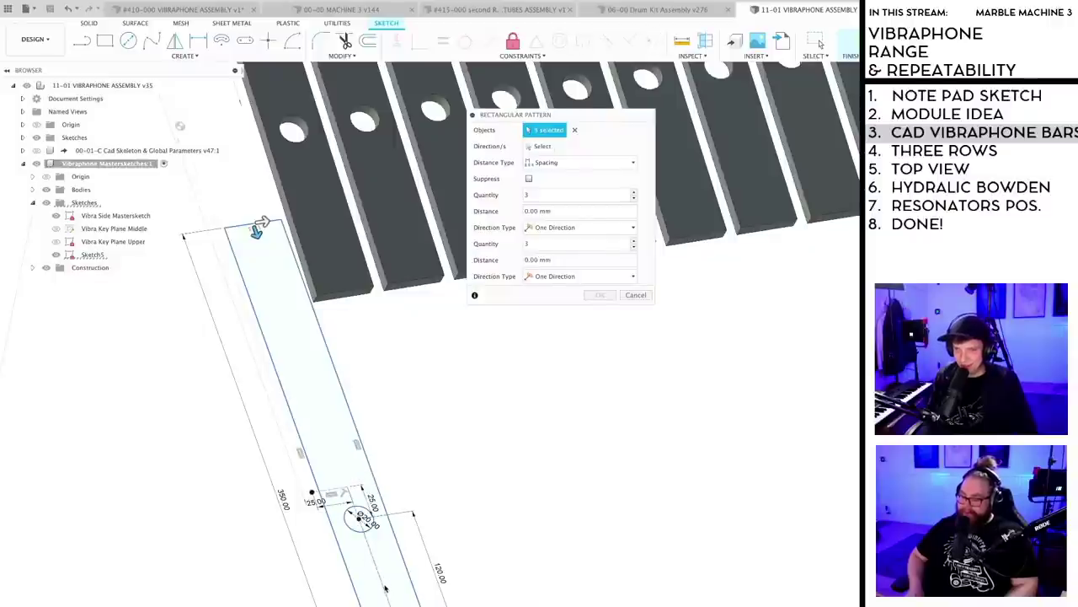
- Direct the pattern along the bar row, keep the Spacing distance type and set the distance to 50 mm
click(554, 146)
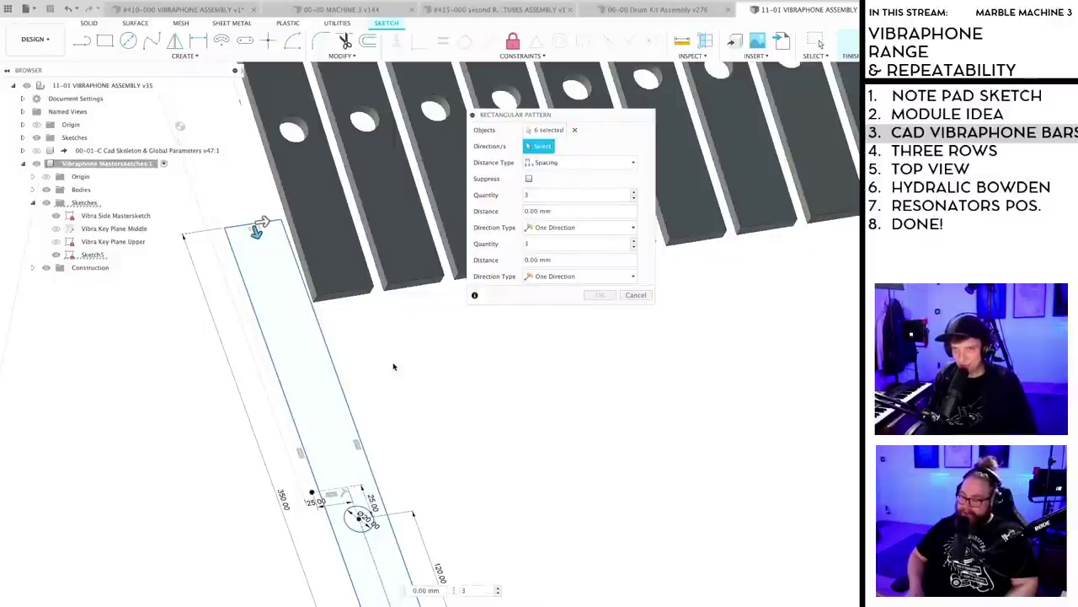
scroll(455, 403, down, 5)
middle_drag(496, 440, 404, 515)
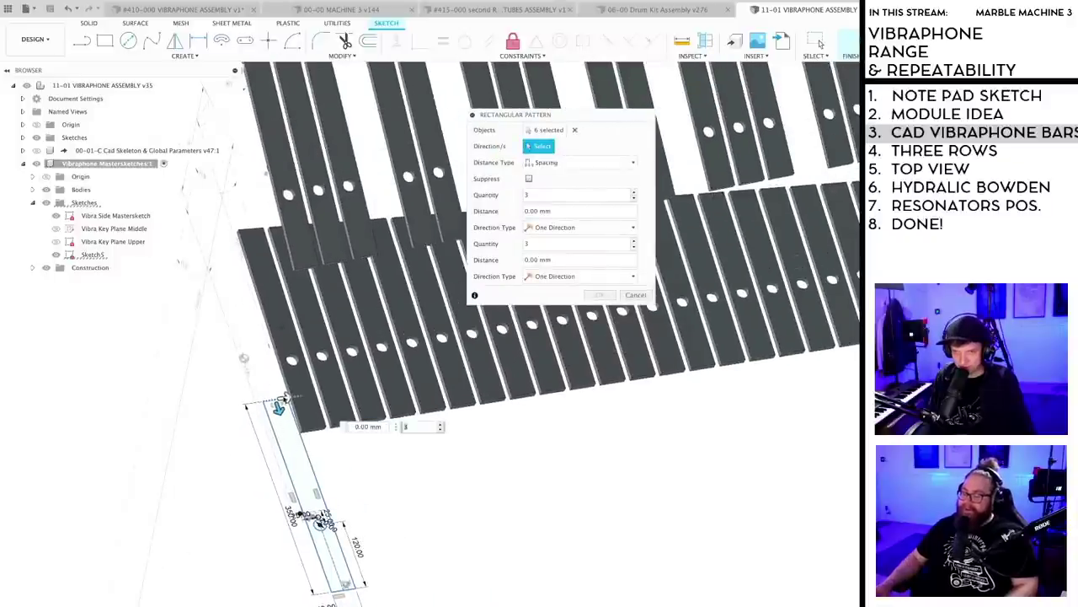
drag(281, 405, 317, 393)
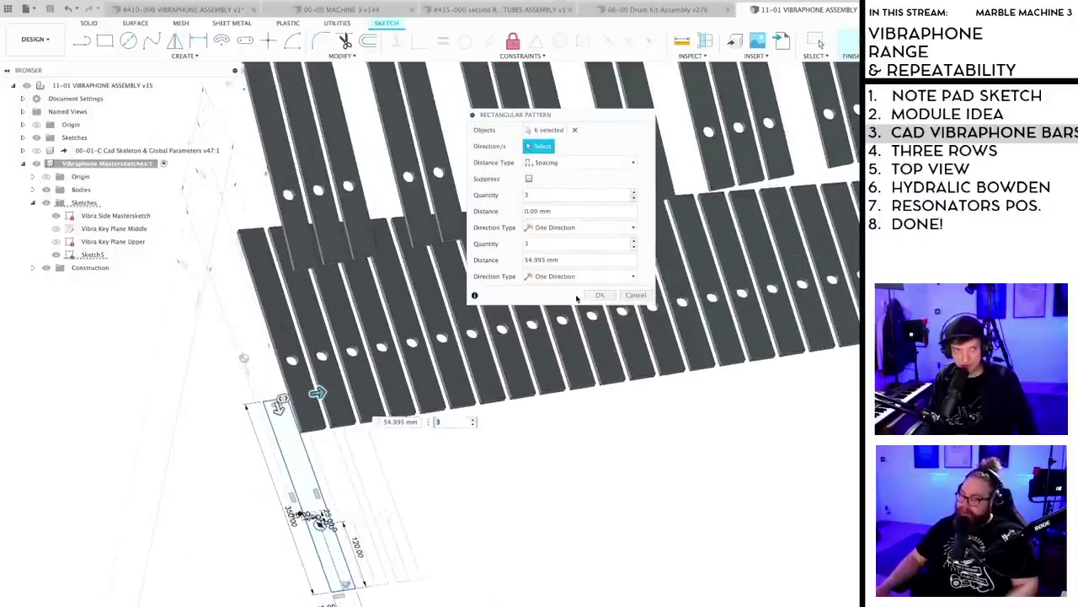
scroll(527, 479, down, 2)
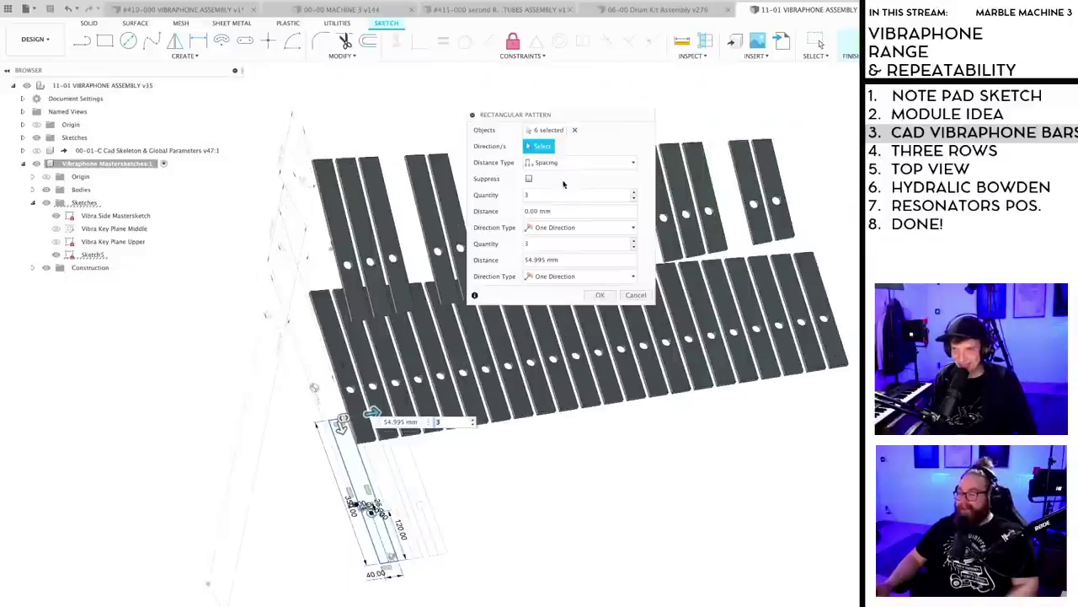
click(556, 164)
click(551, 187)
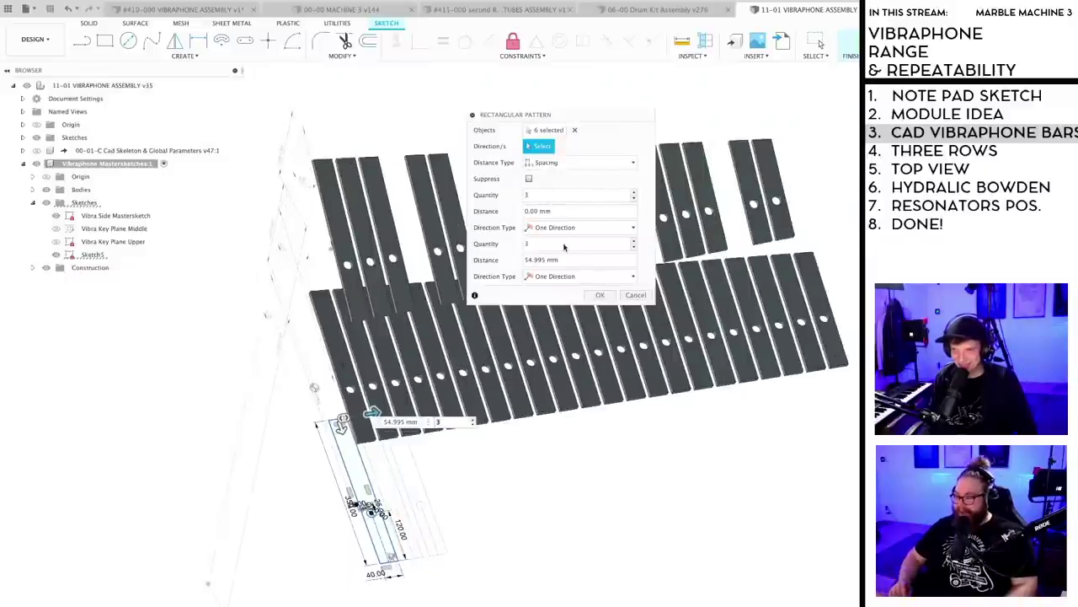
click(533, 262)
text(50)
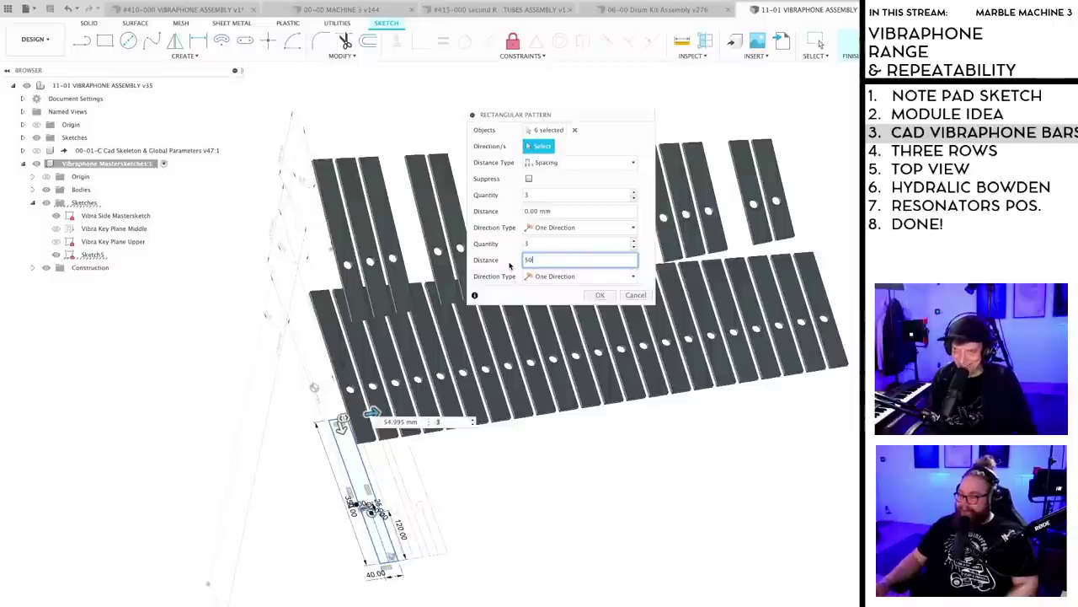
- Set the quantity along the row to 21 and create the pattern of bar outlines with holes
shift+middle_drag(576, 498, 455, 513)
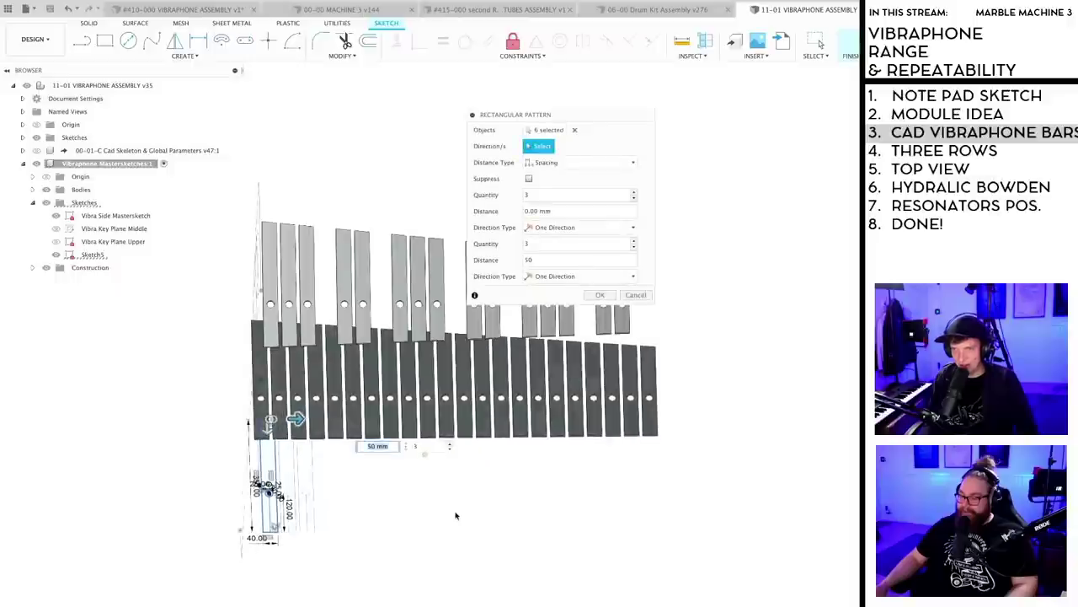
click(634, 242)
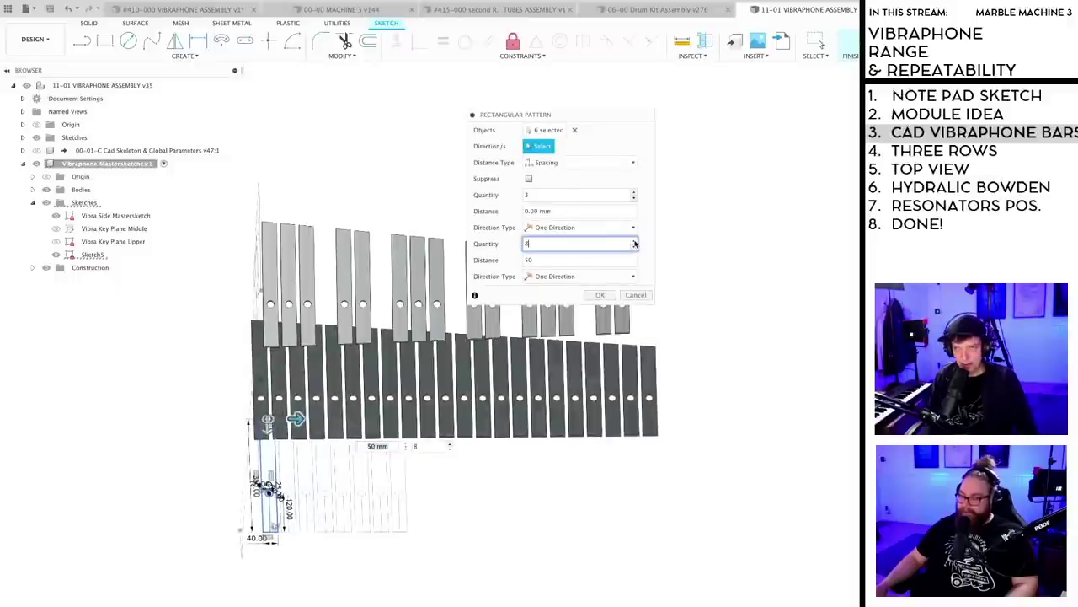
click(634, 242)
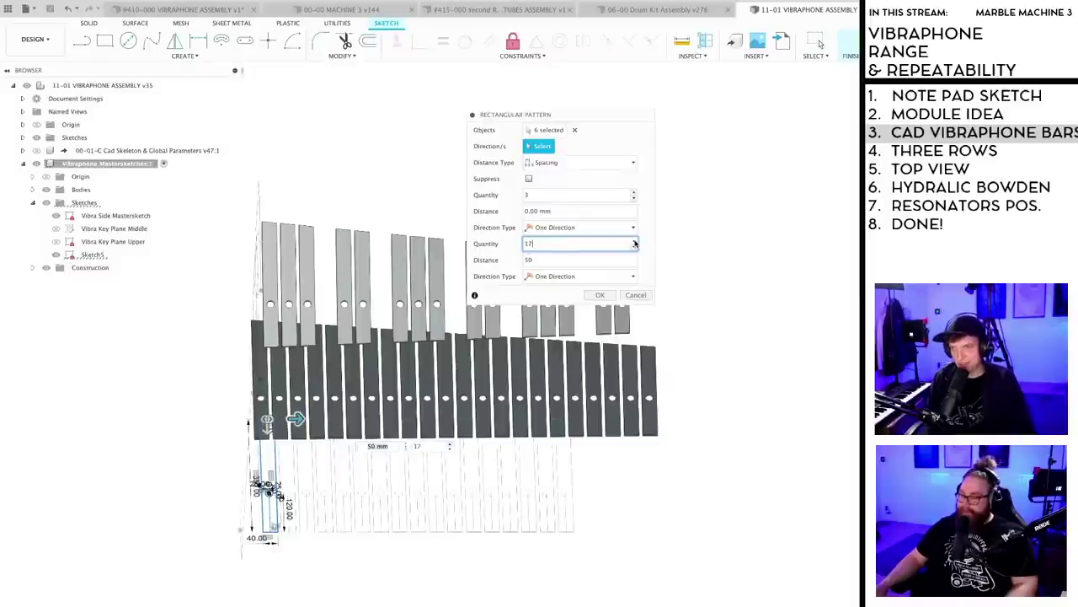
click(634, 241)
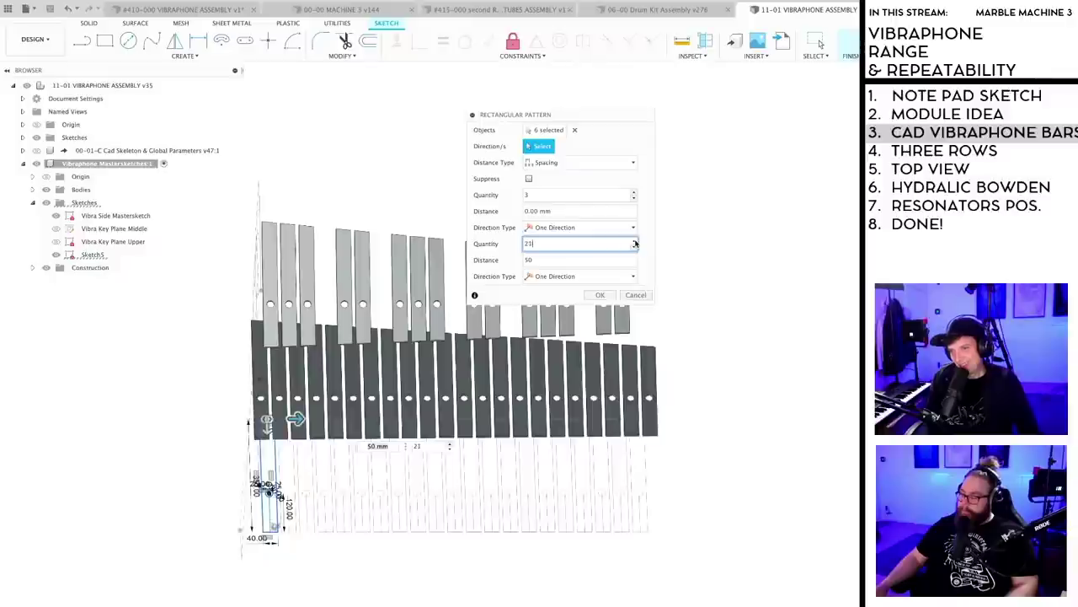
drag(609, 118, 872, 120)
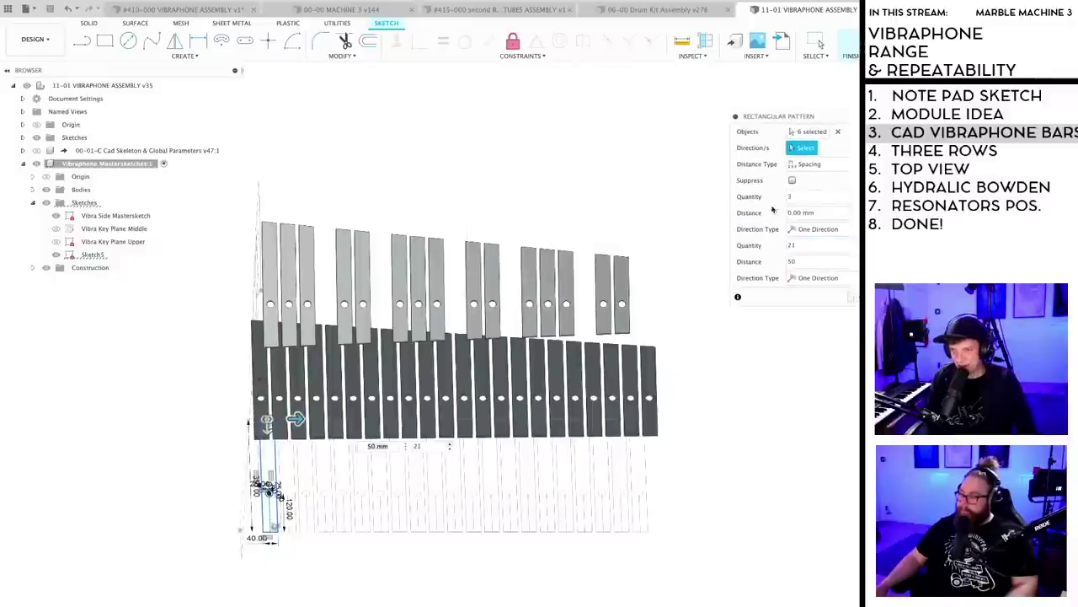
scroll(664, 322, down, 1)
mouse_move(664, 322)
shift+middle_down()
mouse_move(670, 346)
mouse_move(700, 349)
mouse_move(674, 337)
mouse_move(701, 310)
shift+middle_up()
scroll(480, 527, up, 5)
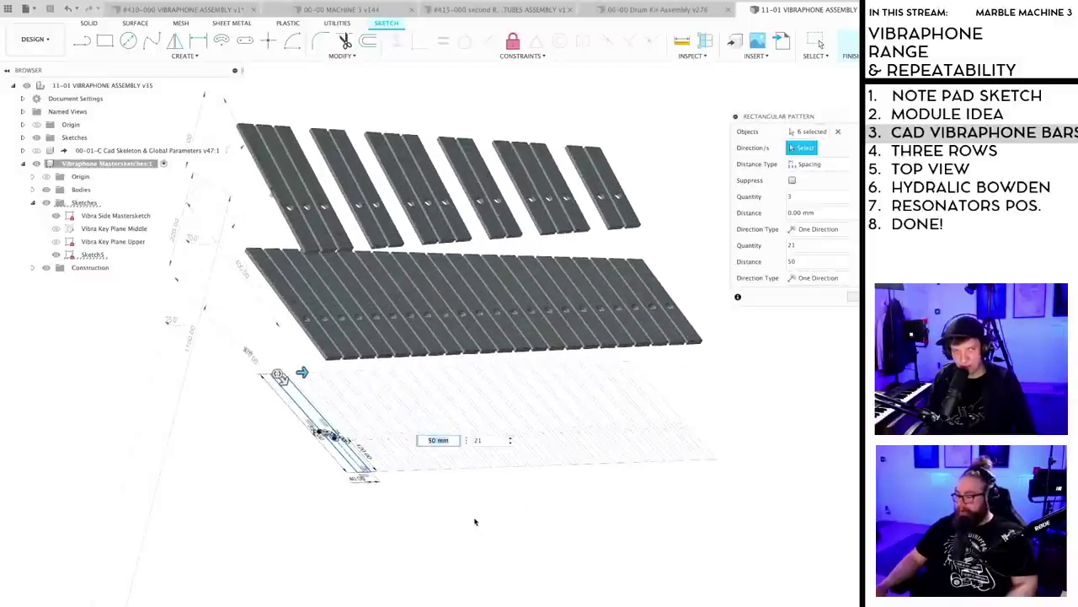
scroll(465, 535, up, 2)
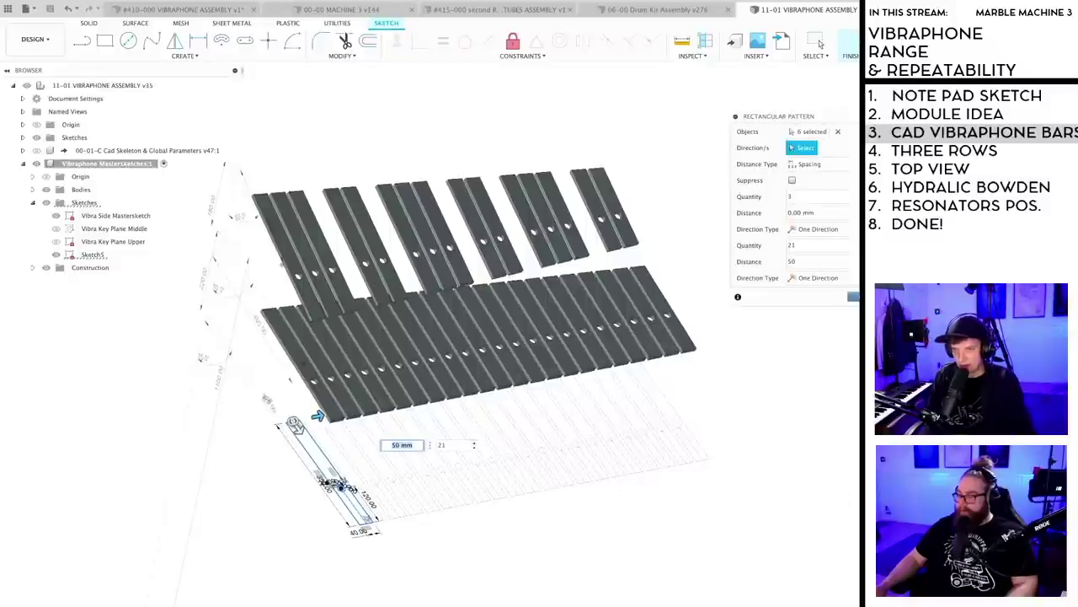
key(Return)
- Select the 4th, 7th, 11th, 14th and 18th bar profiles in the new row, matching the gaps in the upper row
scroll(370, 542, up, 2)
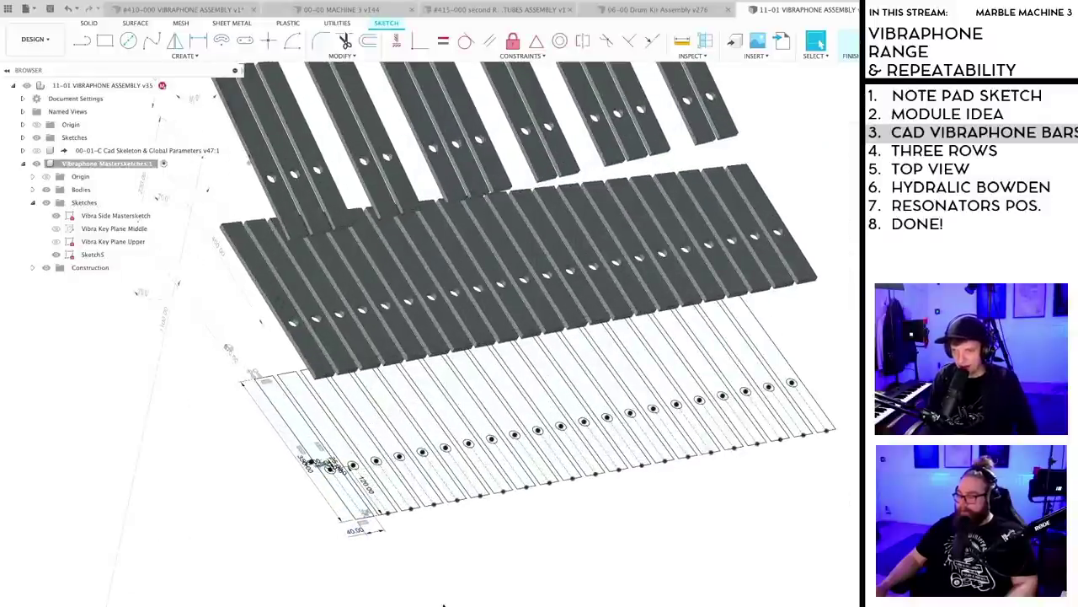
shift+middle_drag(443, 604, 461, 539)
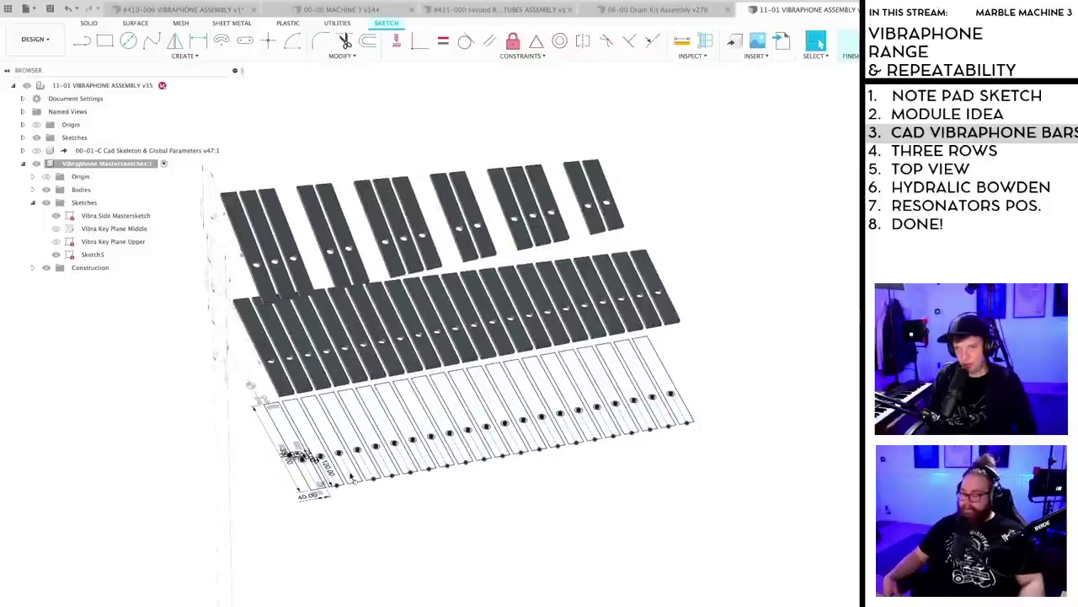
scroll(357, 414, up, 1)
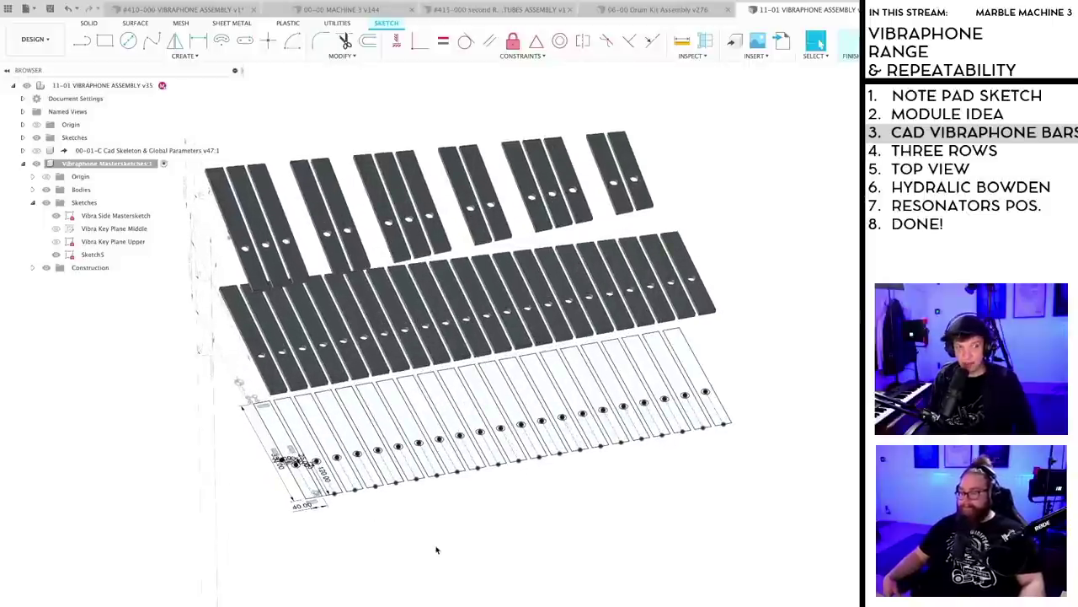
scroll(436, 550, down, 2)
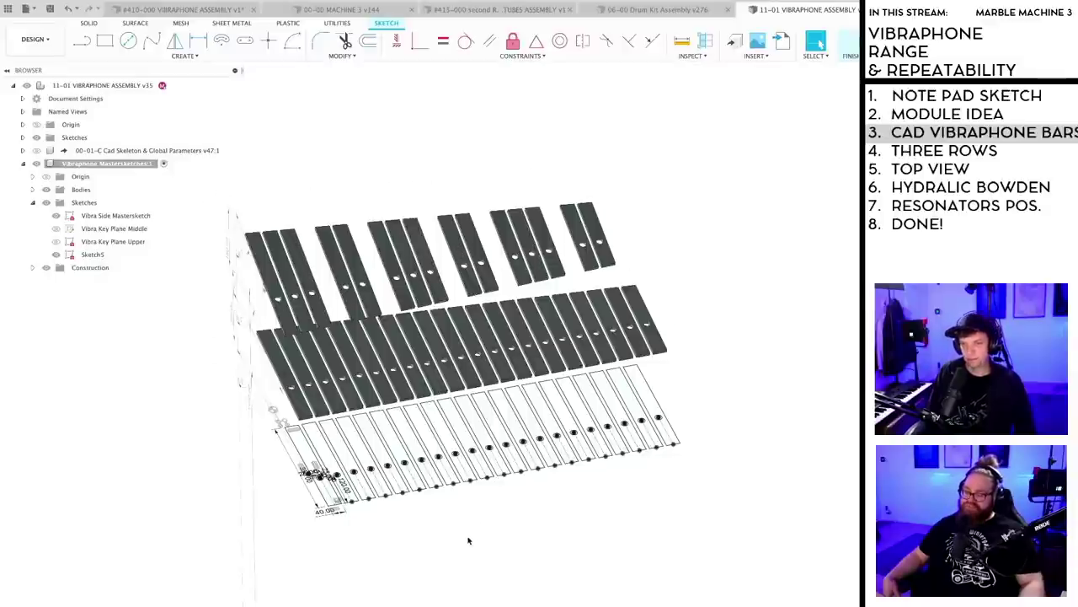
shift+middle_drag(468, 540, 450, 551)
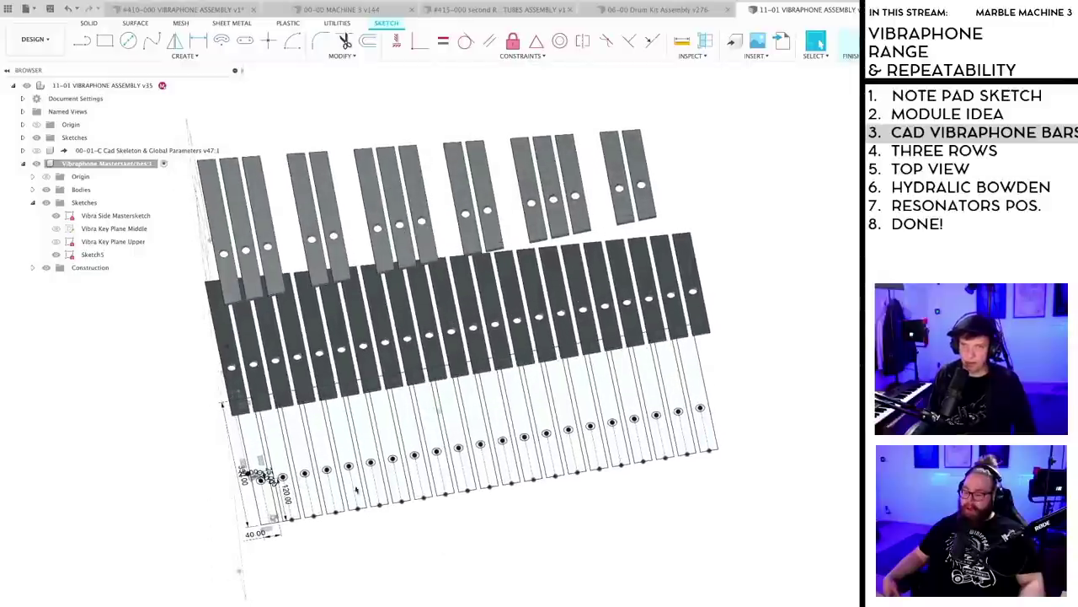
scroll(356, 490, up, 2)
click(319, 440)
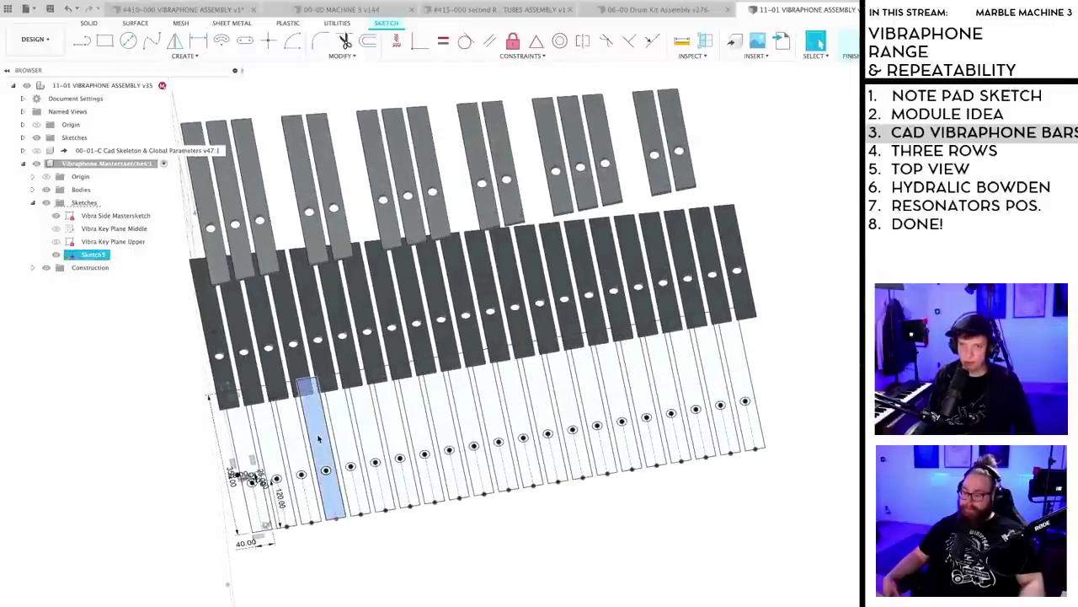
click(403, 415)
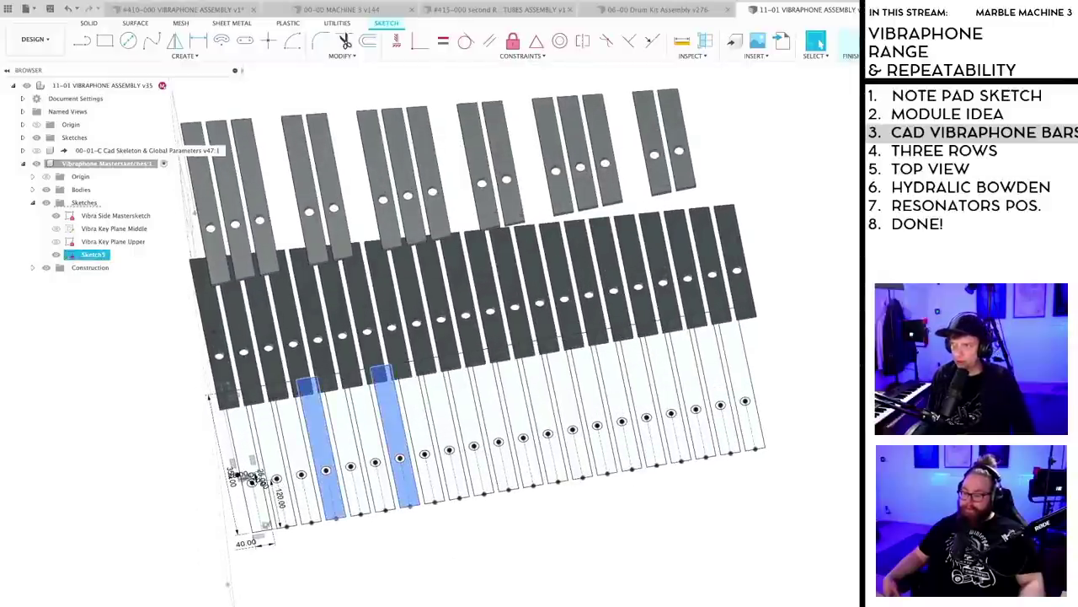
click(490, 482)
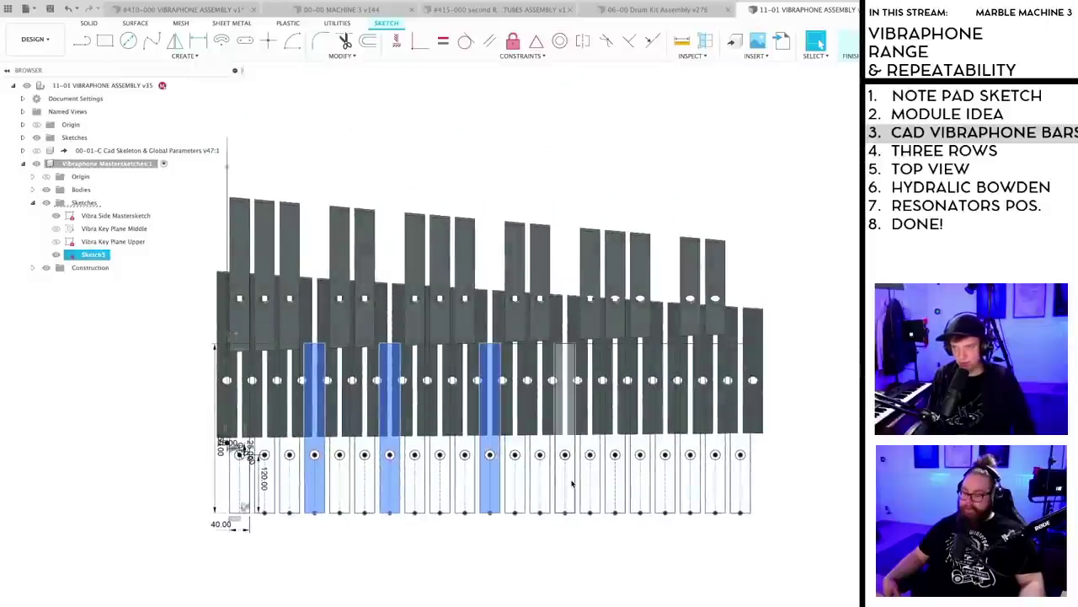
click(568, 484)
click(670, 491)
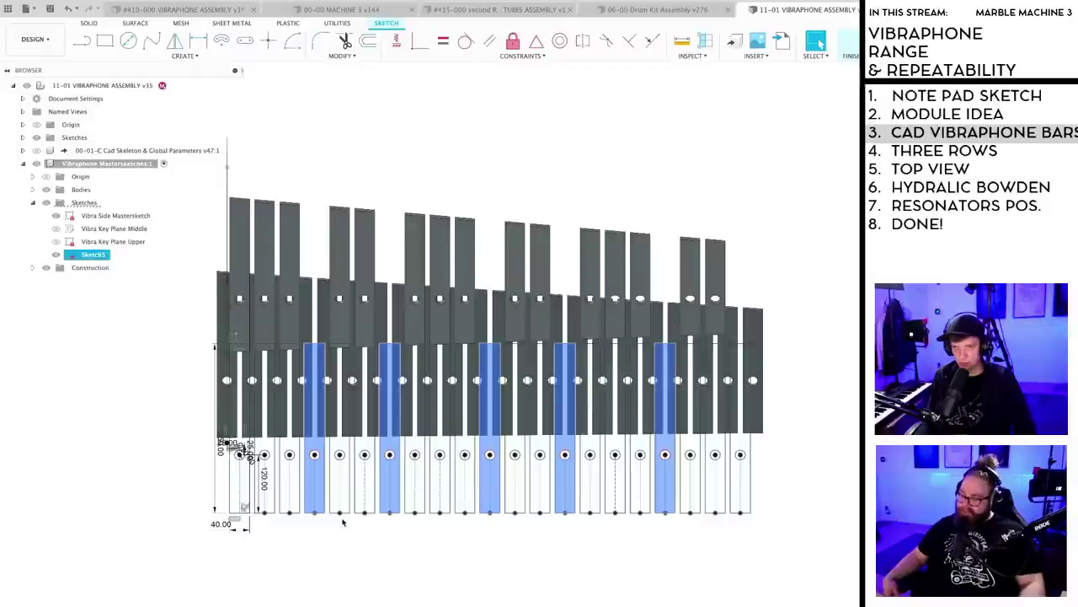
- Add the 3rd, 8th, 10th, 15th and 17th bar profiles in the new lower row to the selection
click(289, 492)
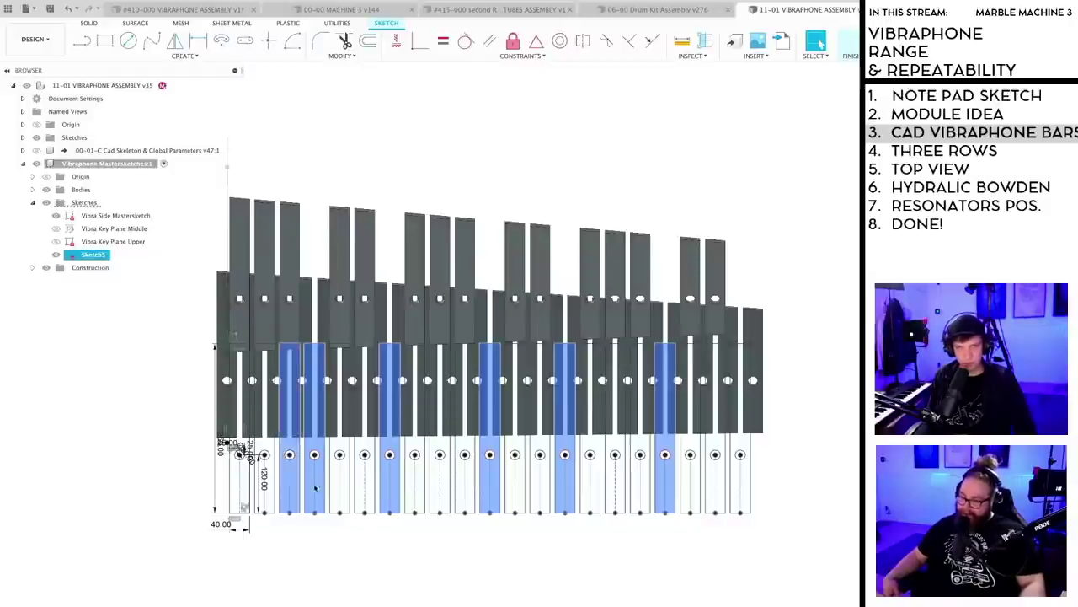
click(464, 491)
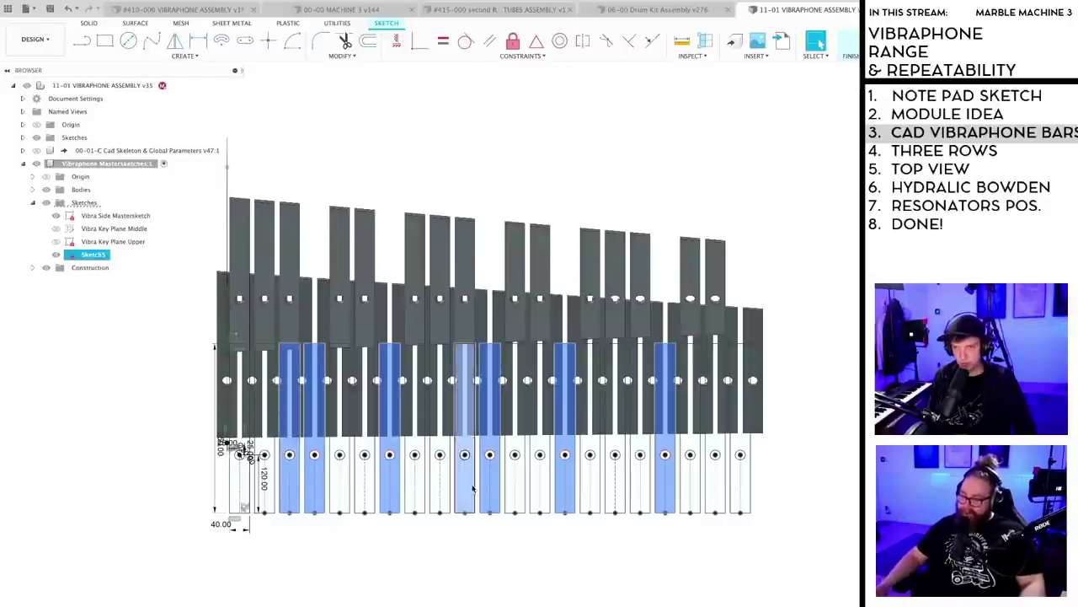
click(646, 495)
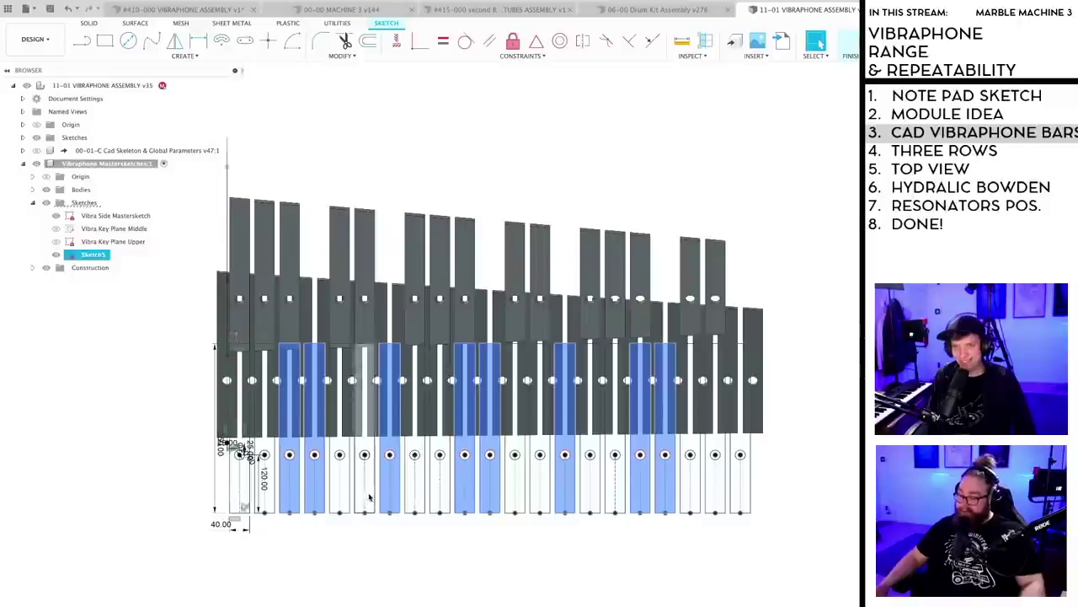
click(412, 497)
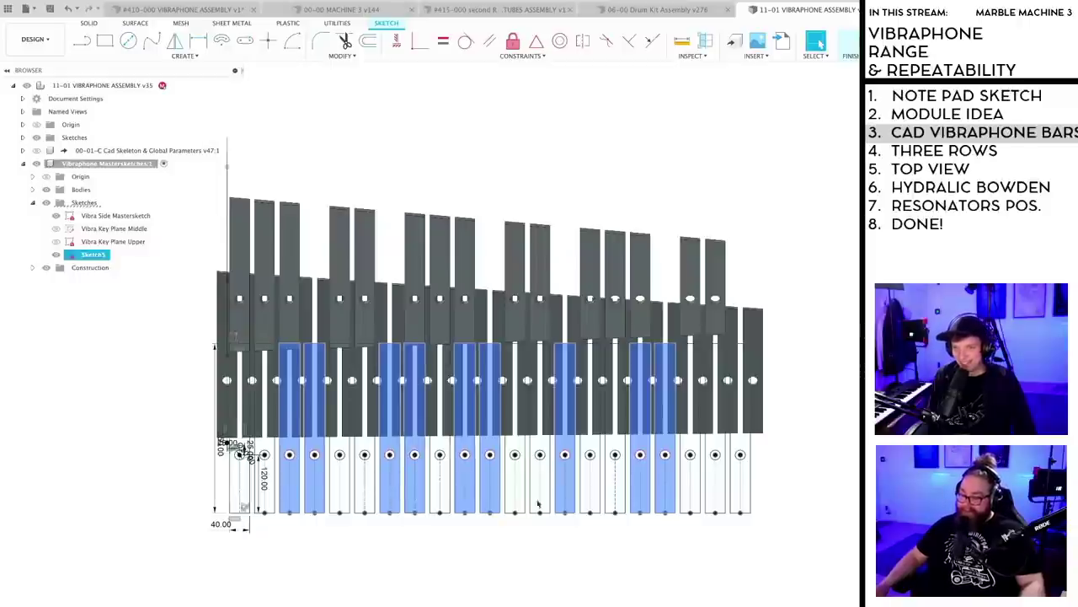
click(588, 504)
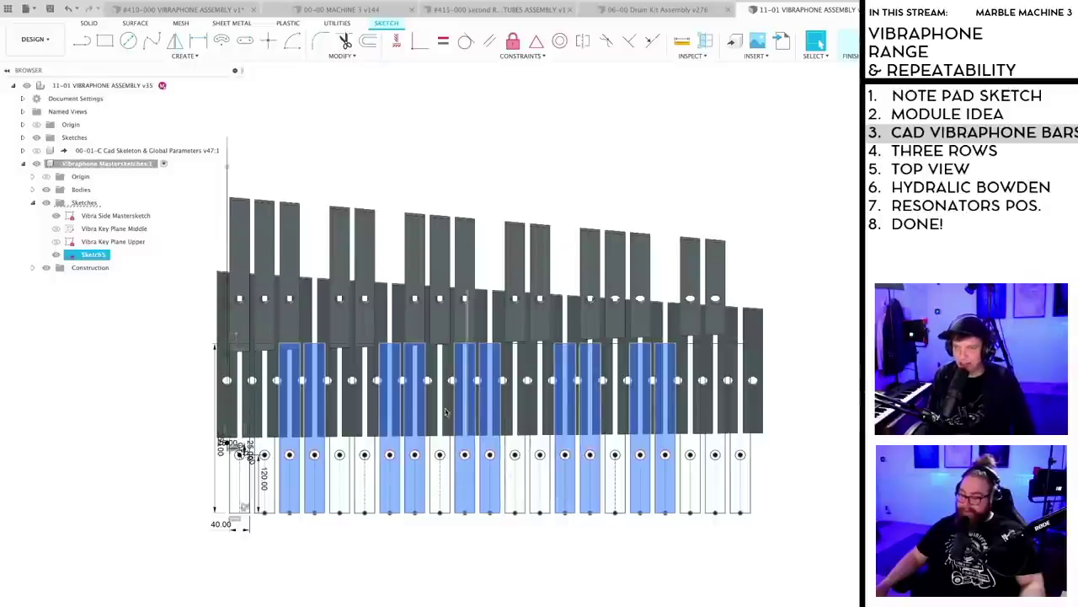
- Extrude the selected lower-row bar profiles 10 mm to one side as new bodies
mouse_move(489, 463)
shift+middle_down()
mouse_move(495, 427)
mouse_move(403, 507)
shift+middle_up()
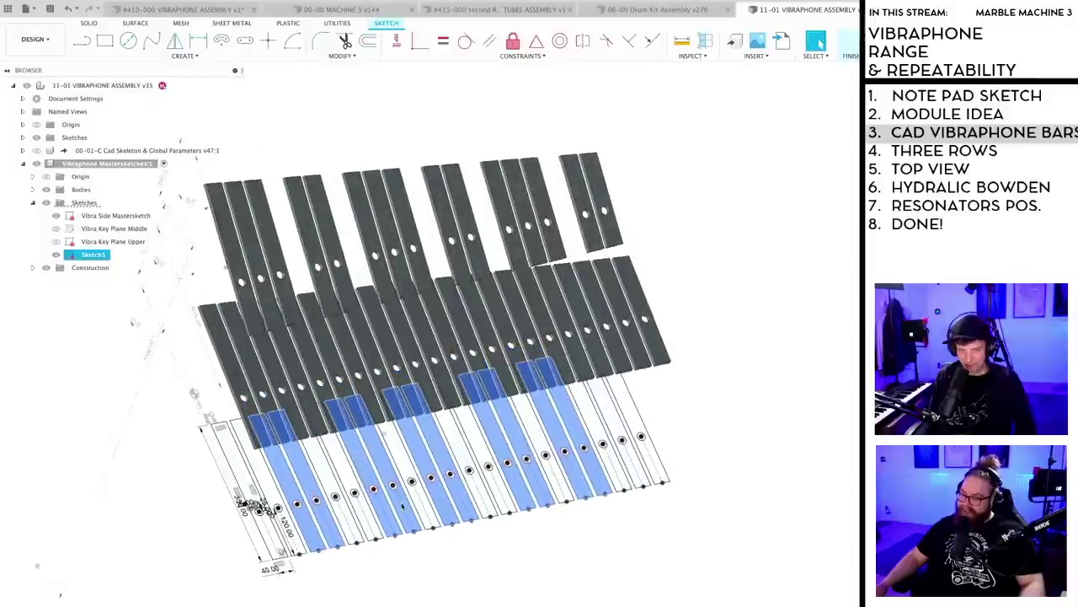
key(e)
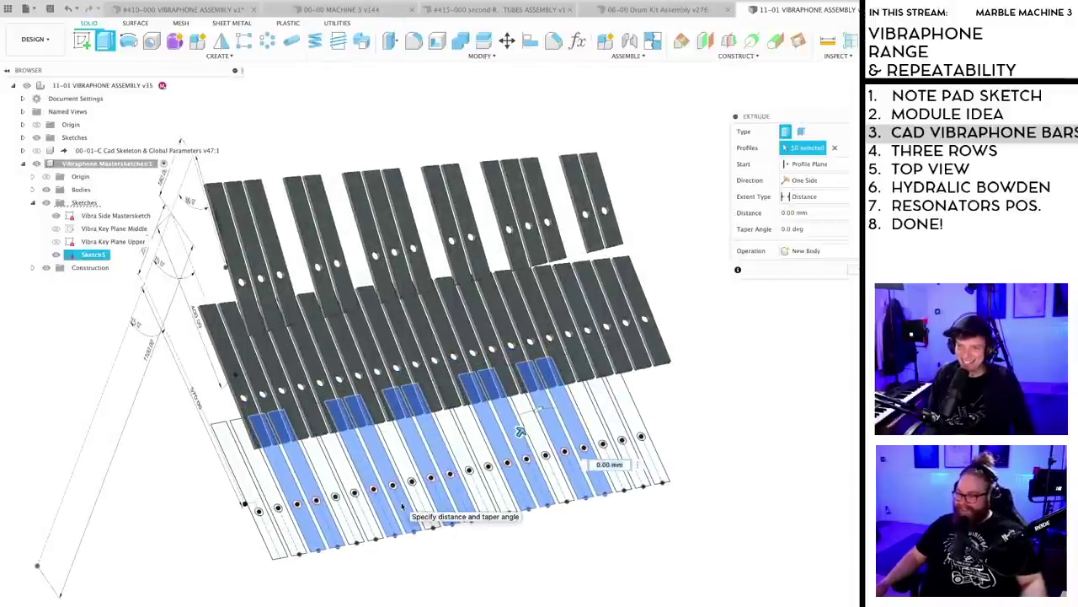
text(10)
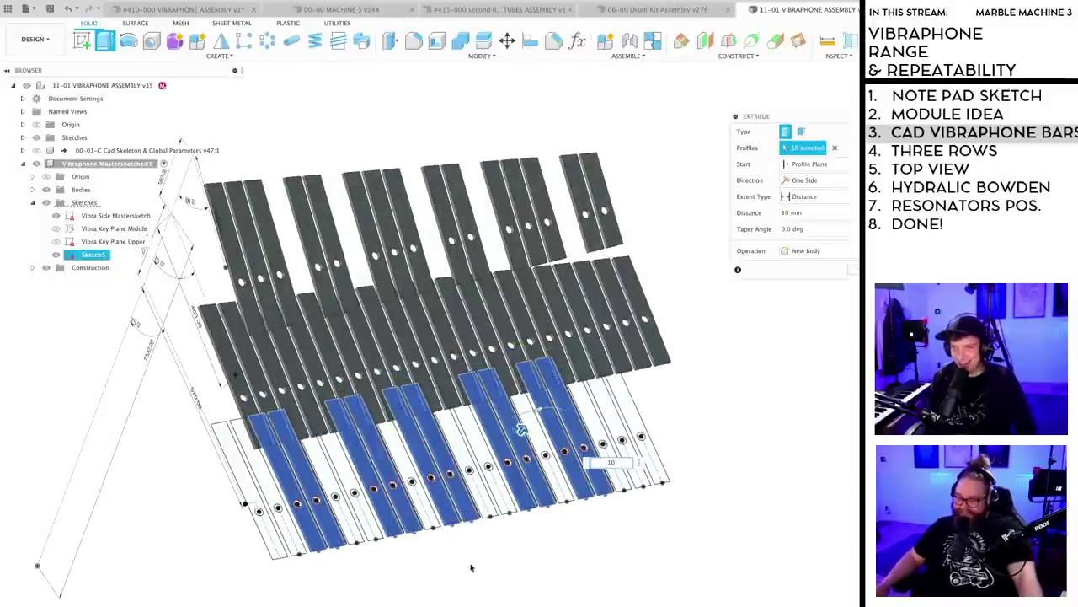
drag(792, 116, 783, 159)
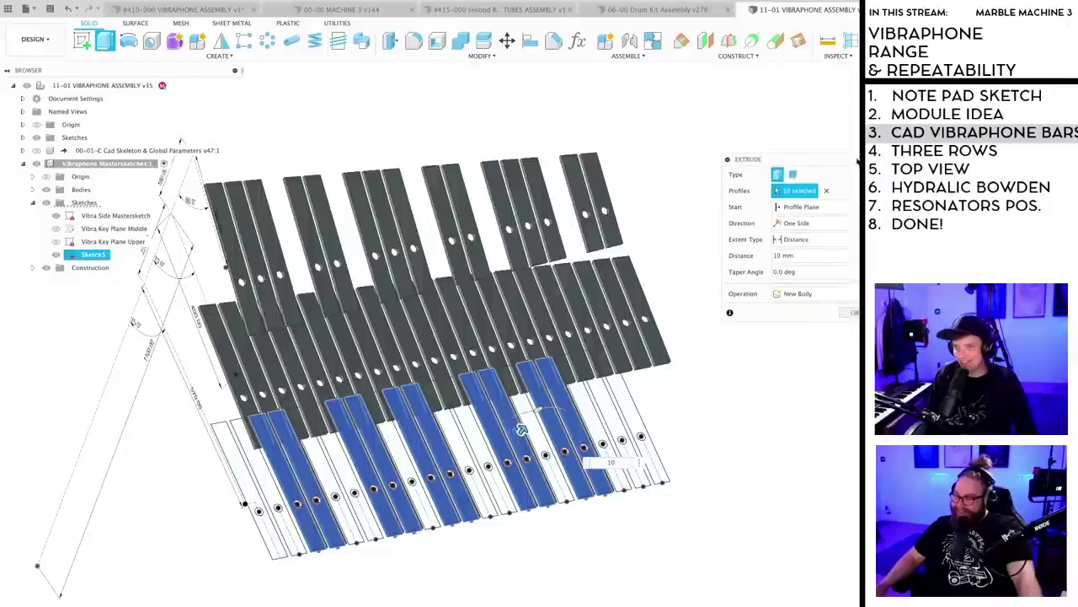
key(Return)
- Save the vibraphone assembly as a new version with the description "User Saved"
shift+middle_drag(590, 570, 568, 551)
key(super+s)
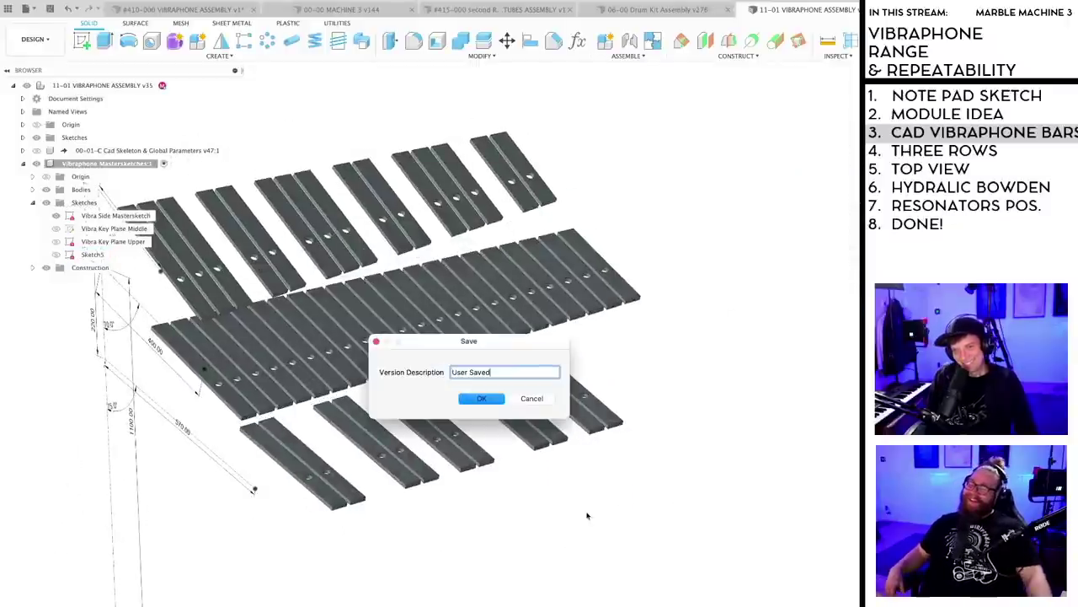
click(481, 400)
scroll(525, 512, down, 3)
shift+middle_drag(529, 513, 537, 484)
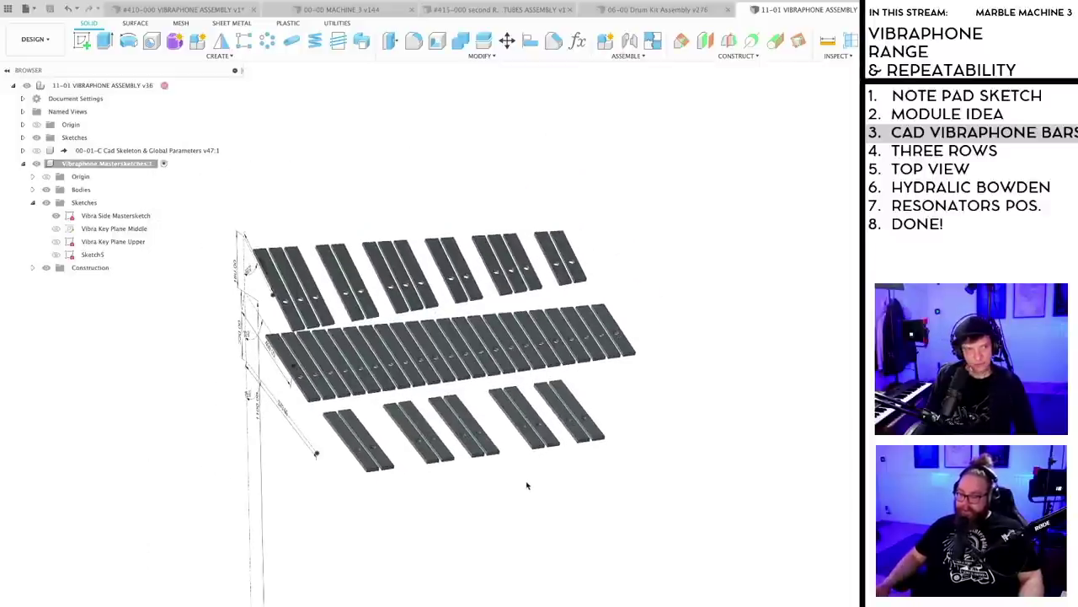
shift+middle_drag(527, 485, 564, 488)
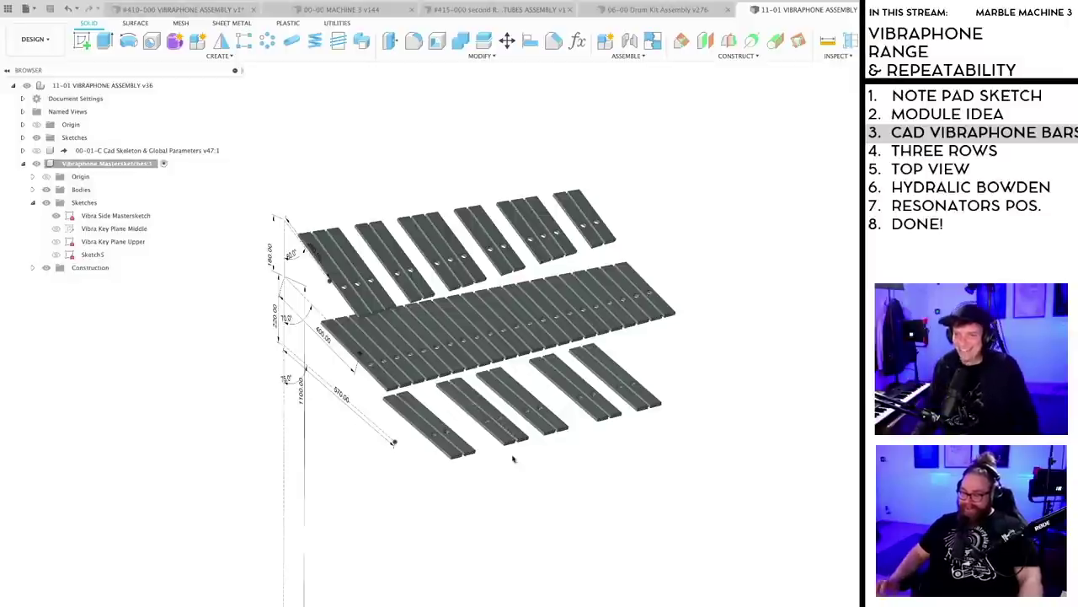
shift+middle_drag(530, 471, 541, 471)
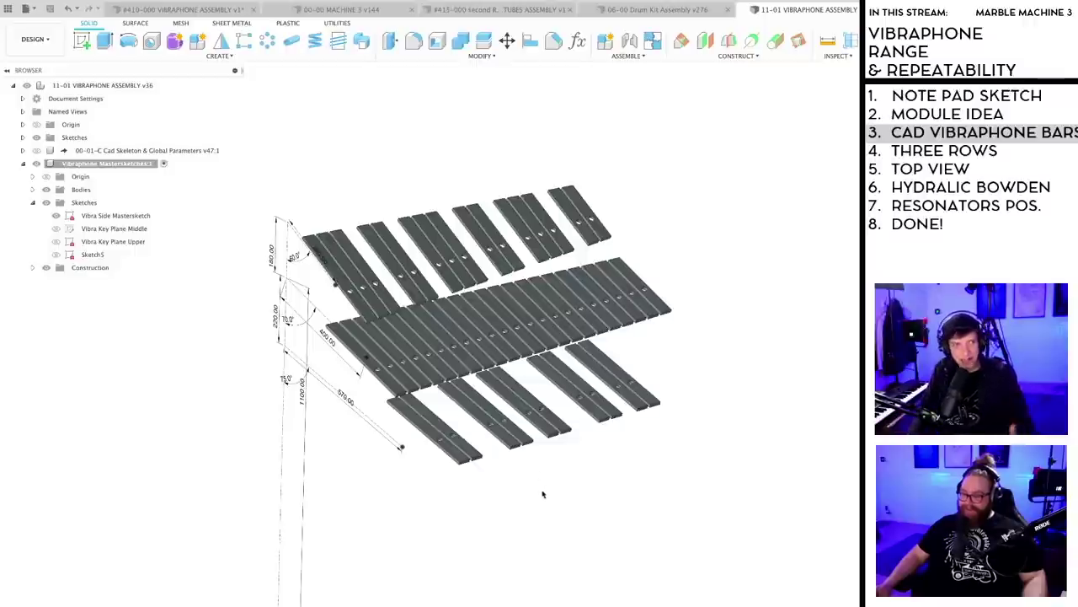
shift+middle_drag(543, 495, 531, 475)
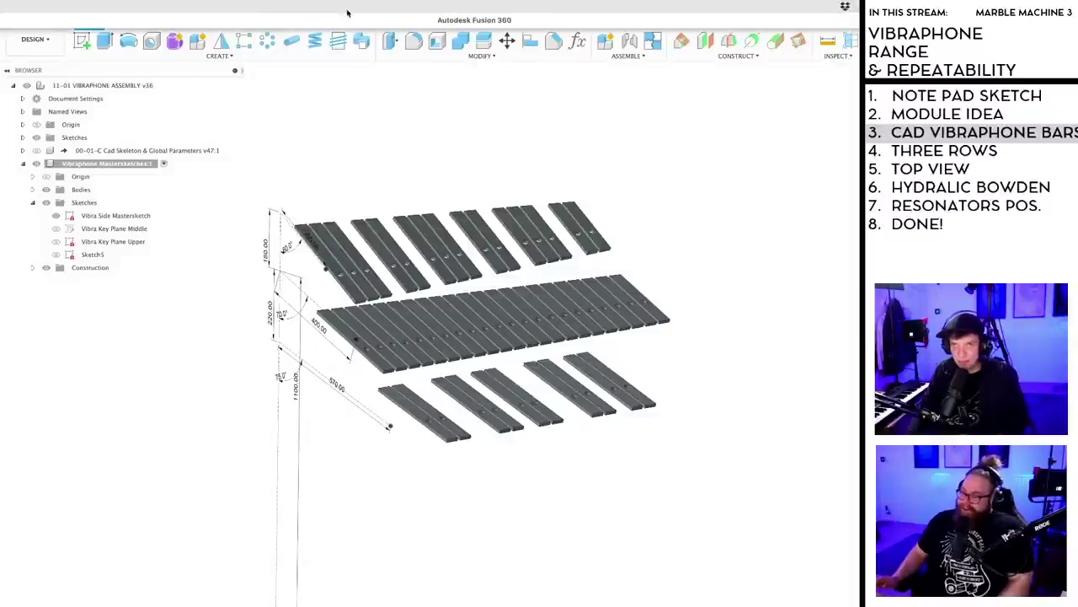
- Paste the 11-01 VIBRAPHONE ASSEMBLY into the 00-00 MACHINE 3 document and accept its placement with no offset or rotation
click(352, 10)
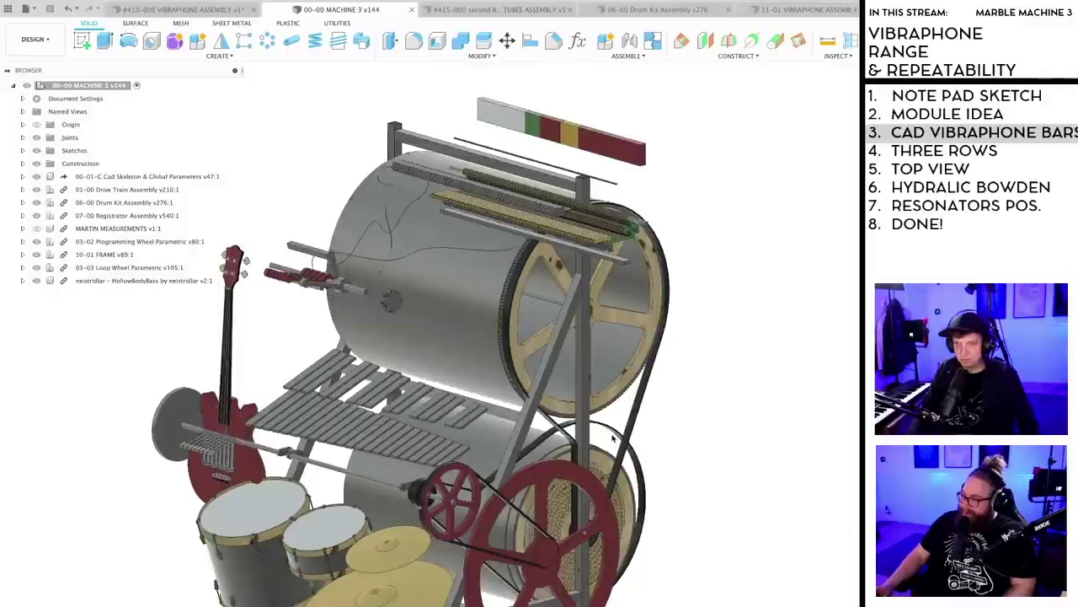
scroll(614, 439, down, 3)
shift+middle_drag(650, 457, 590, 457)
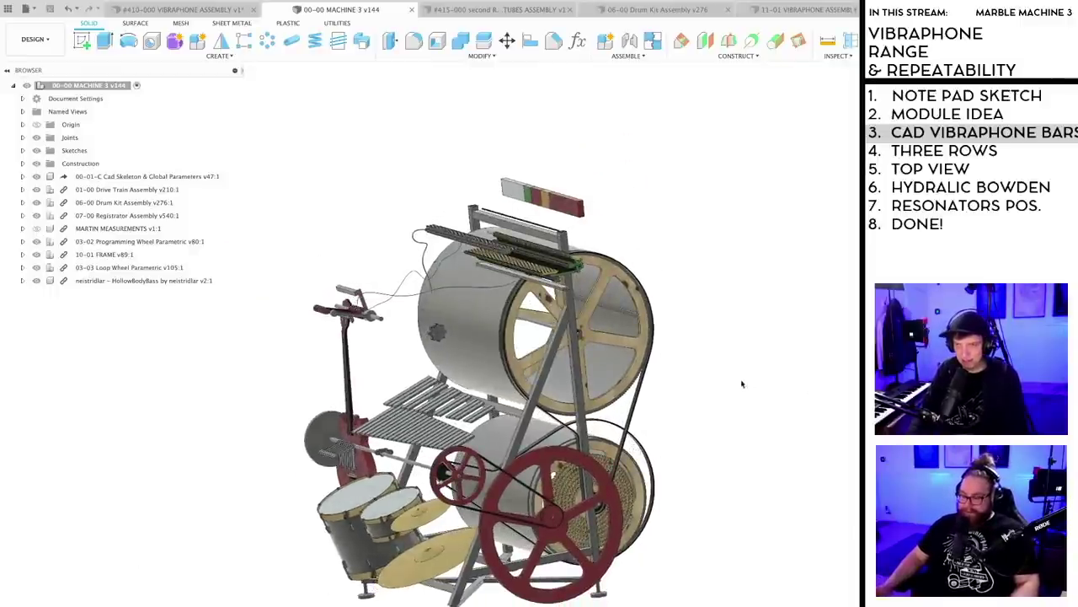
key(super+v)
middle_drag(570, 386, 709, 395)
scroll(710, 395, up, 2)
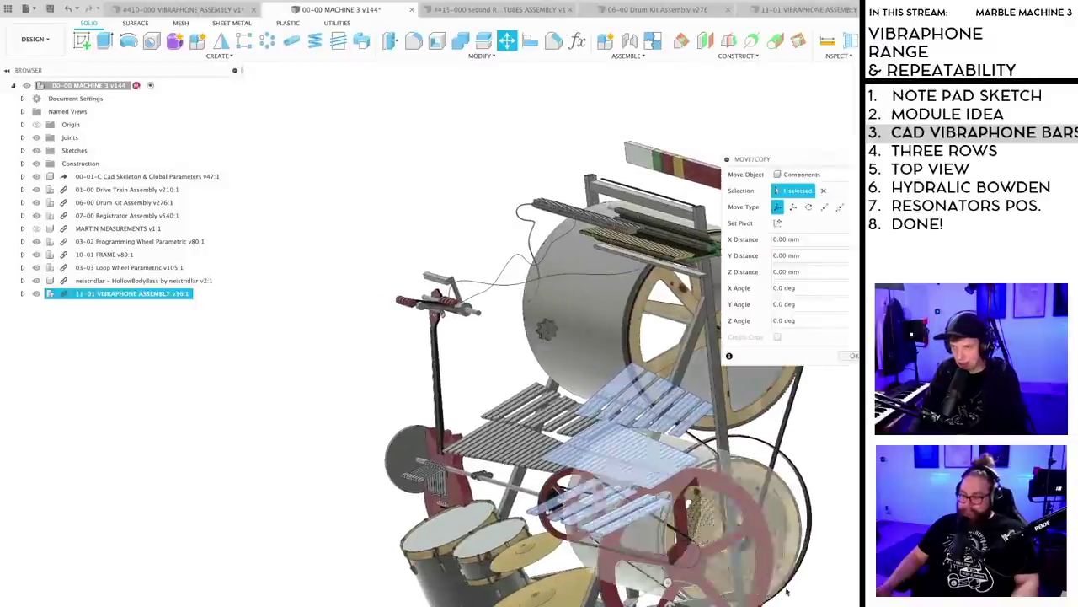
key(Return)
- Hide the old 06-06 VIBRAPHONE component in the 06-00 Drum Kit Assembly document and save that document
middle_drag(792, 533, 682, 517)
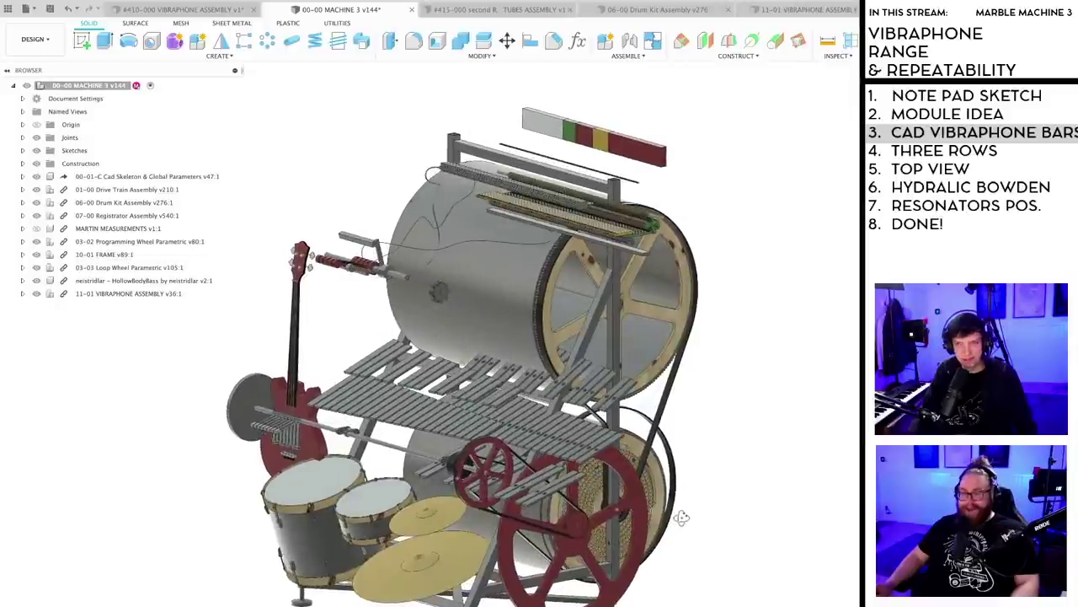
scroll(683, 519, down, 2)
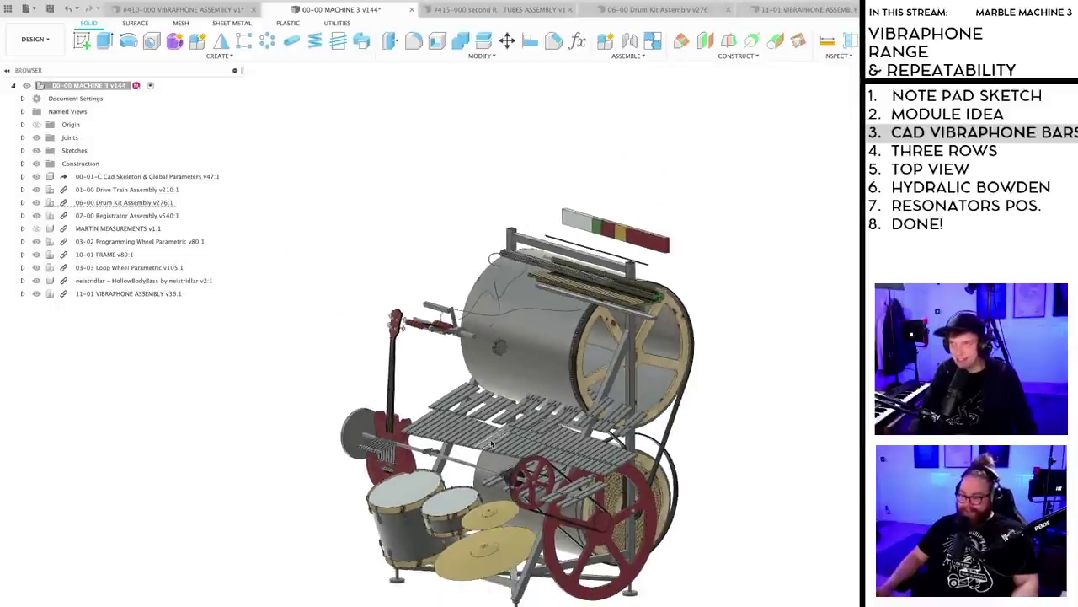
click(642, 10)
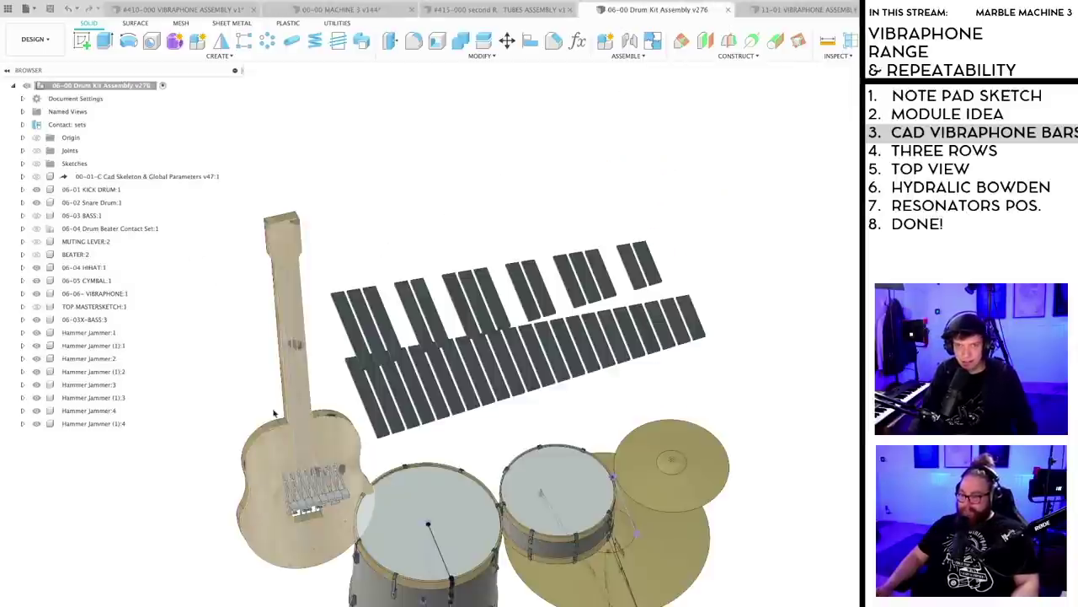
click(36, 293)
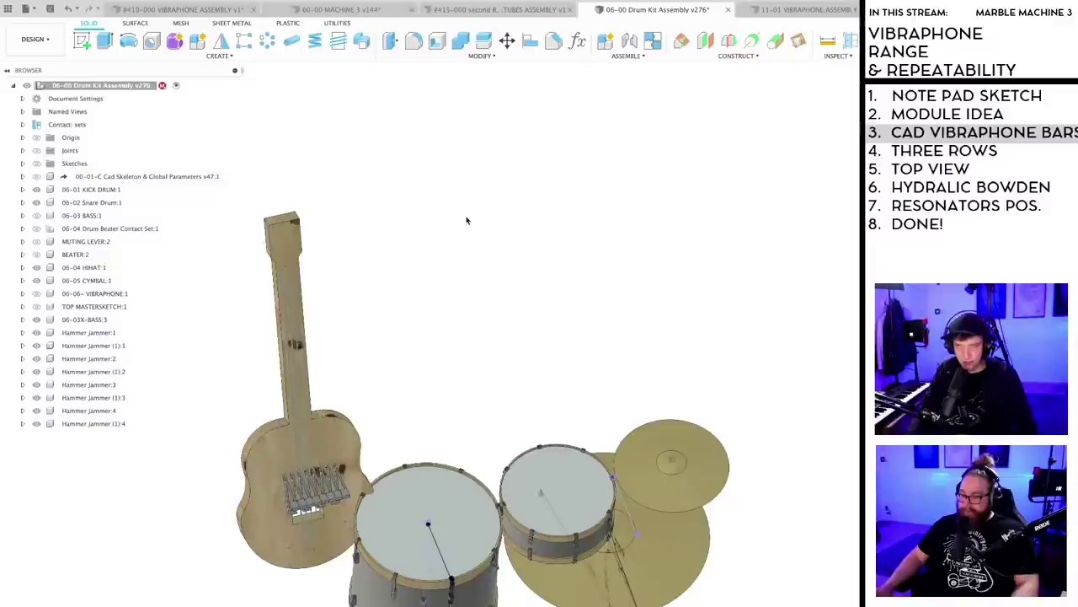
key(ctrl+s)
key(Return)
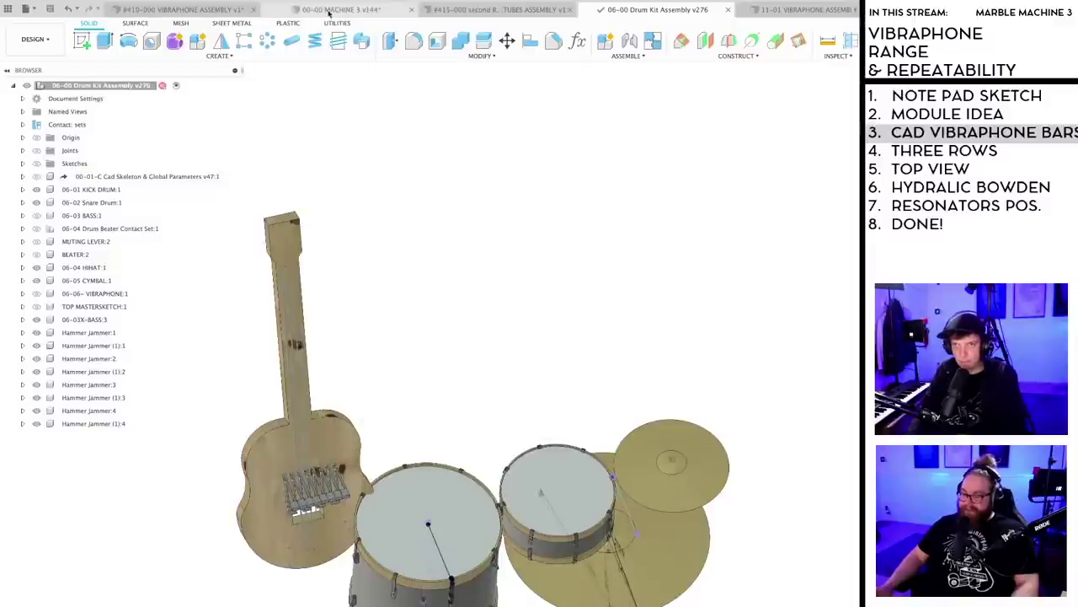
- Return to the 00-00 MACHINE 3 document, update its drum kit reference to the saved version and save the machine
click(330, 10)
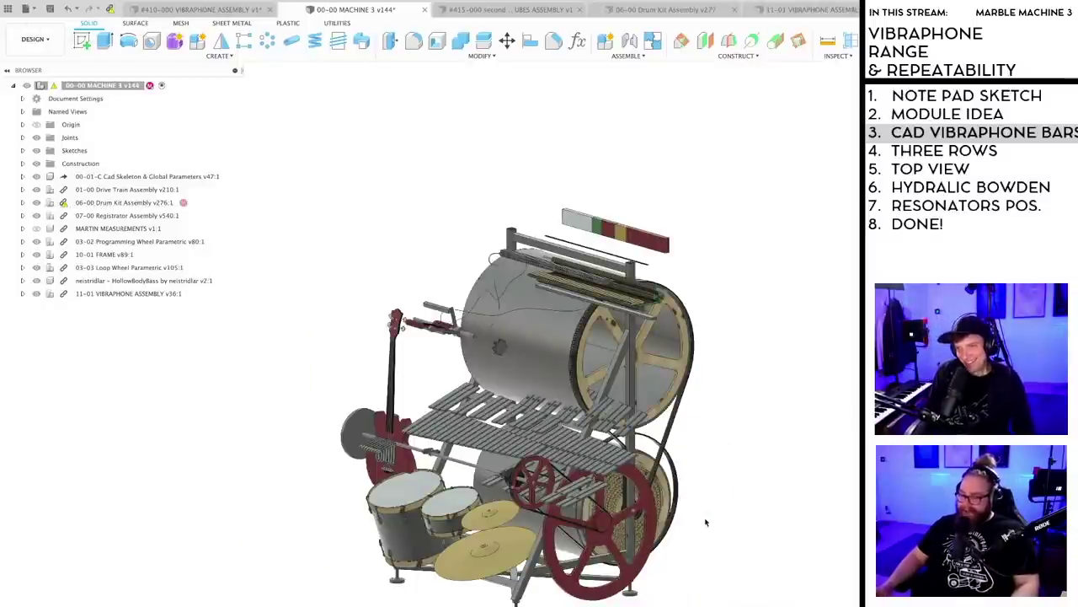
middle_drag(696, 520, 684, 435)
scroll(613, 482, up, 1)
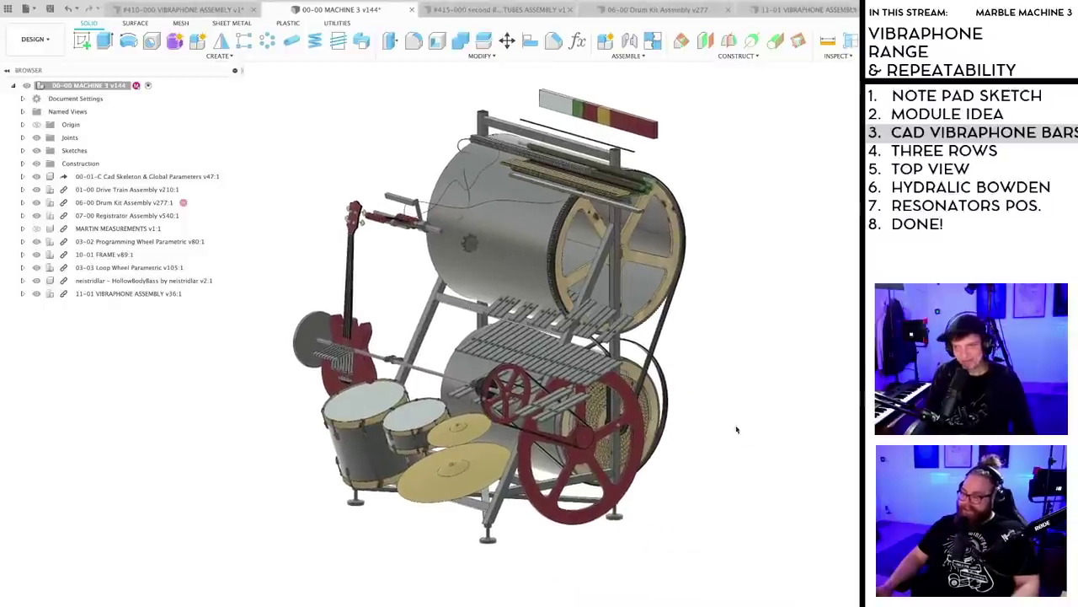
key(super+s)
key(Return)
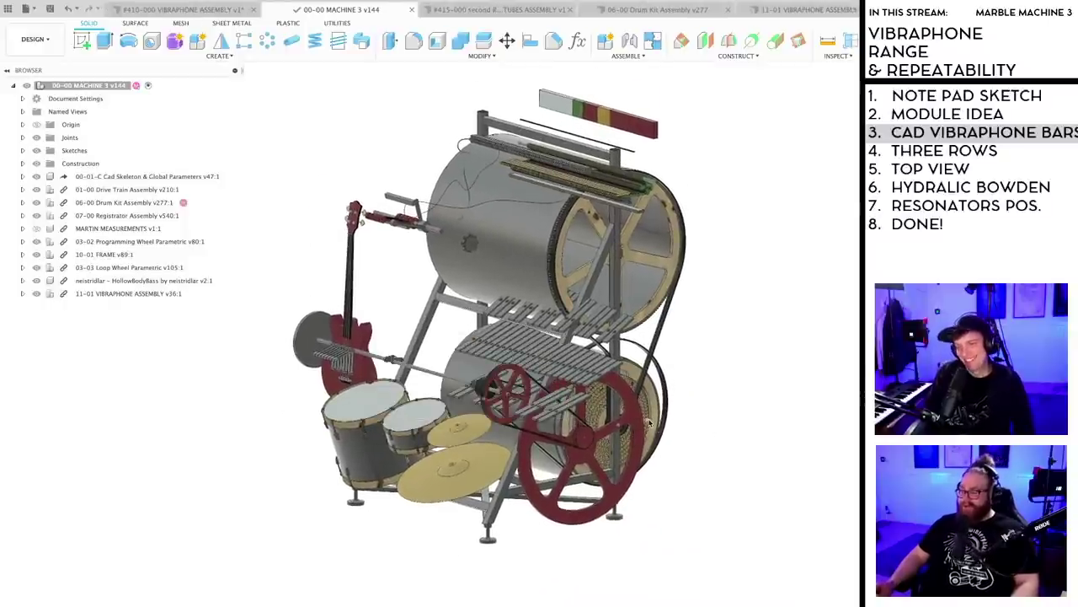
- Examine how the three rows of vibraphone bars sit relative to the frame, wheels, drums and bass from several angles
shift+middle_drag(674, 429, 623, 413)
shift+middle_drag(712, 443, 688, 457)
scroll(678, 464, up, 2)
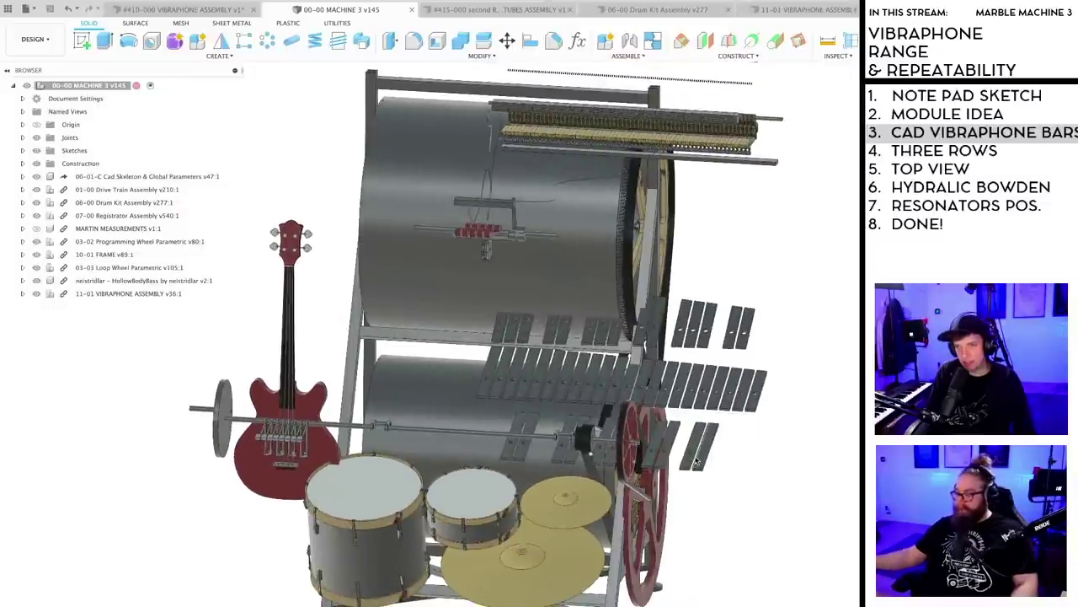
scroll(640, 484, down, 3)
mouse_move(631, 487)
shift+middle_down()
mouse_move(653, 488)
mouse_move(631, 494)
shift+middle_up()
scroll(556, 251, up, 3)
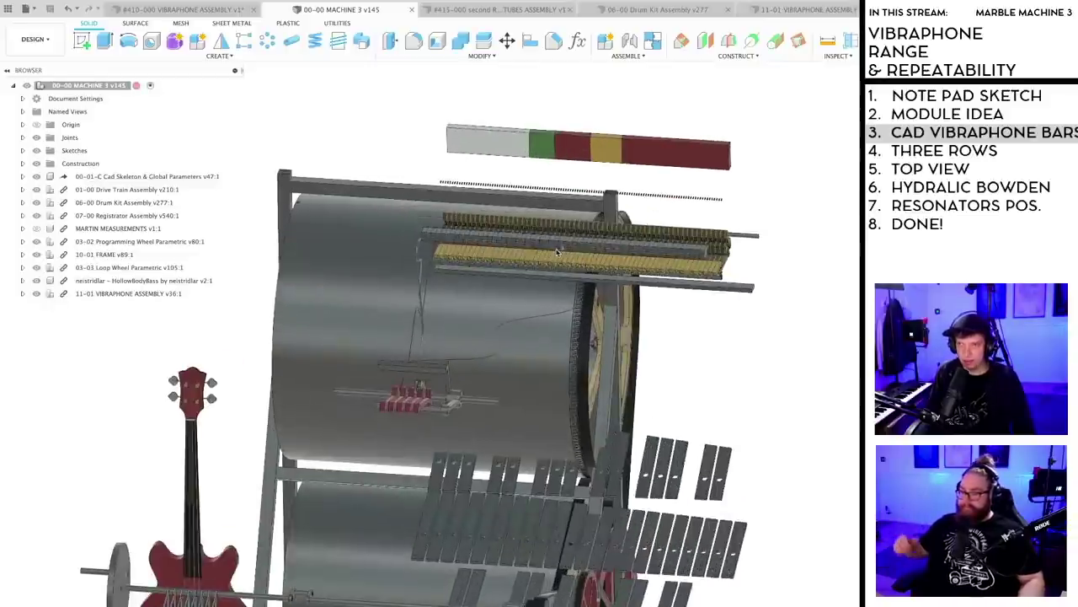
scroll(689, 352, down, 3)
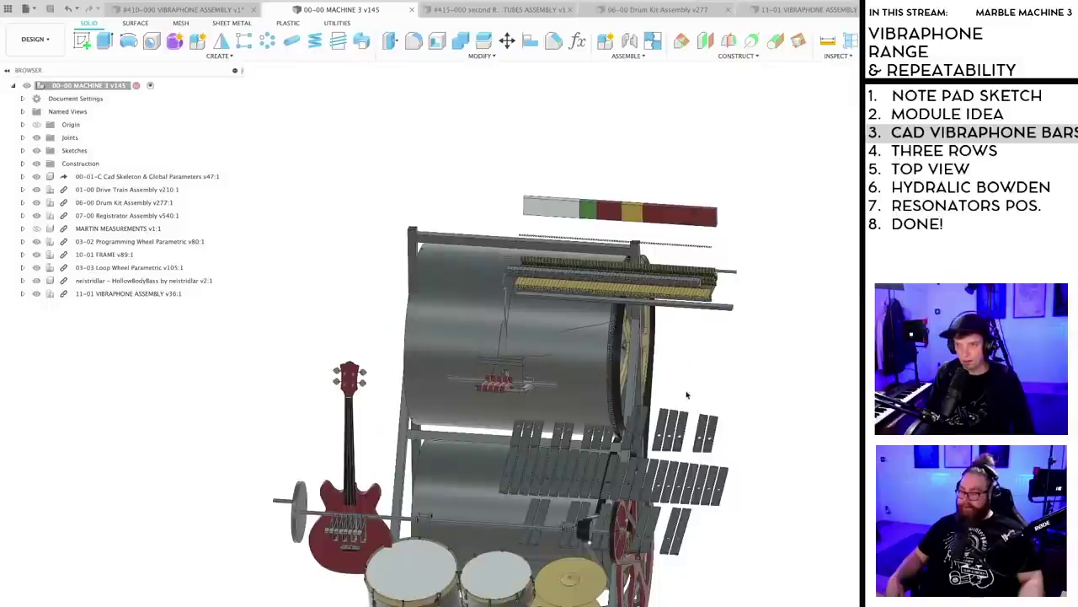
shift+middle_drag(686, 393, 718, 374)
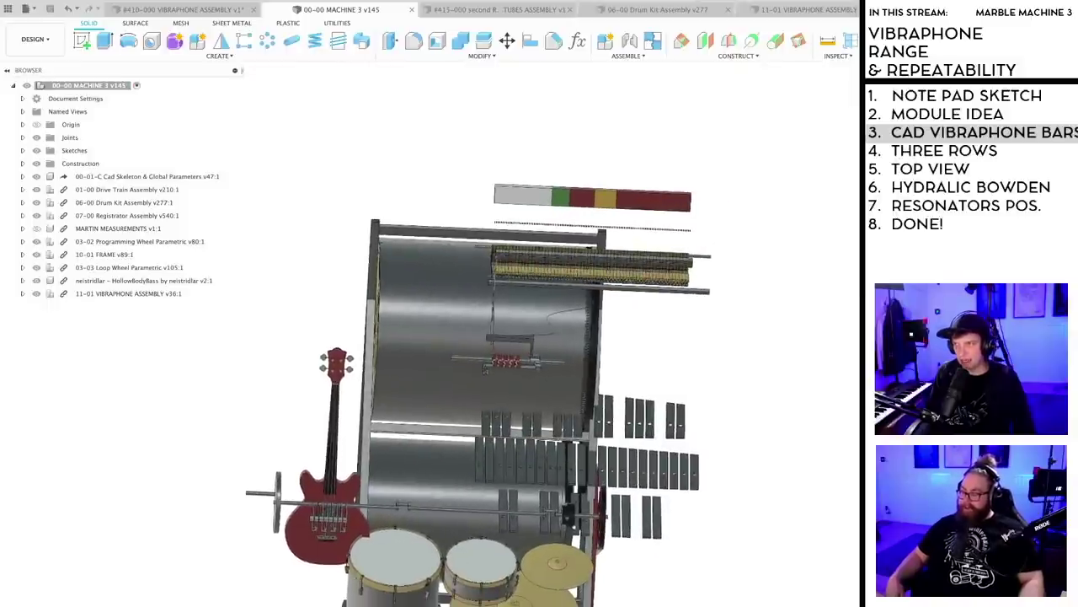
shift+middle_drag(627, 485, 621, 477)
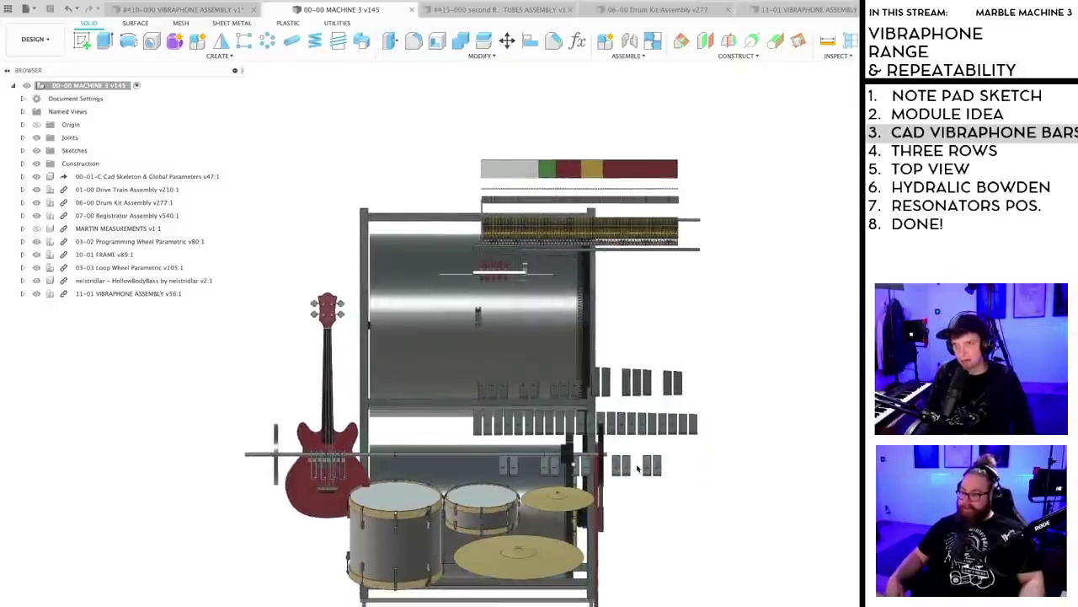
scroll(628, 336, up, 2)
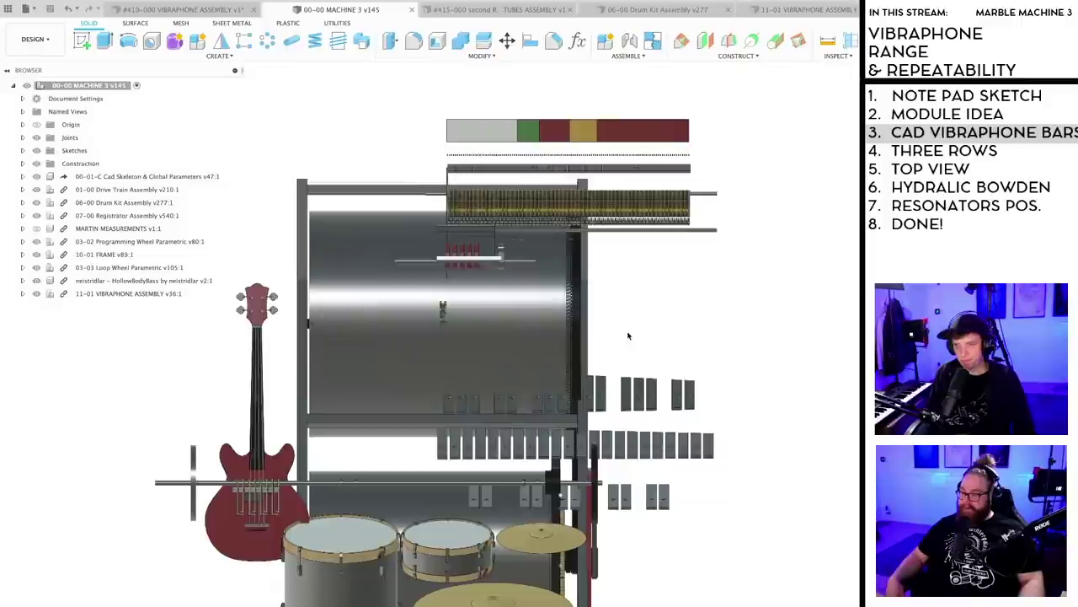
scroll(628, 335, down, 3)
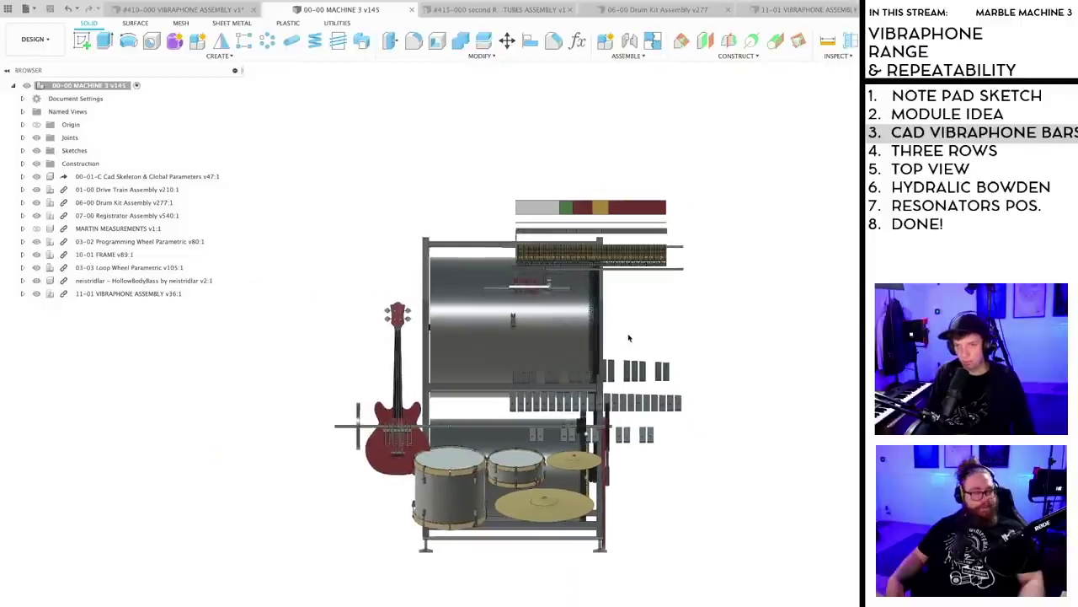
shift+middle_drag(636, 345, 653, 364)
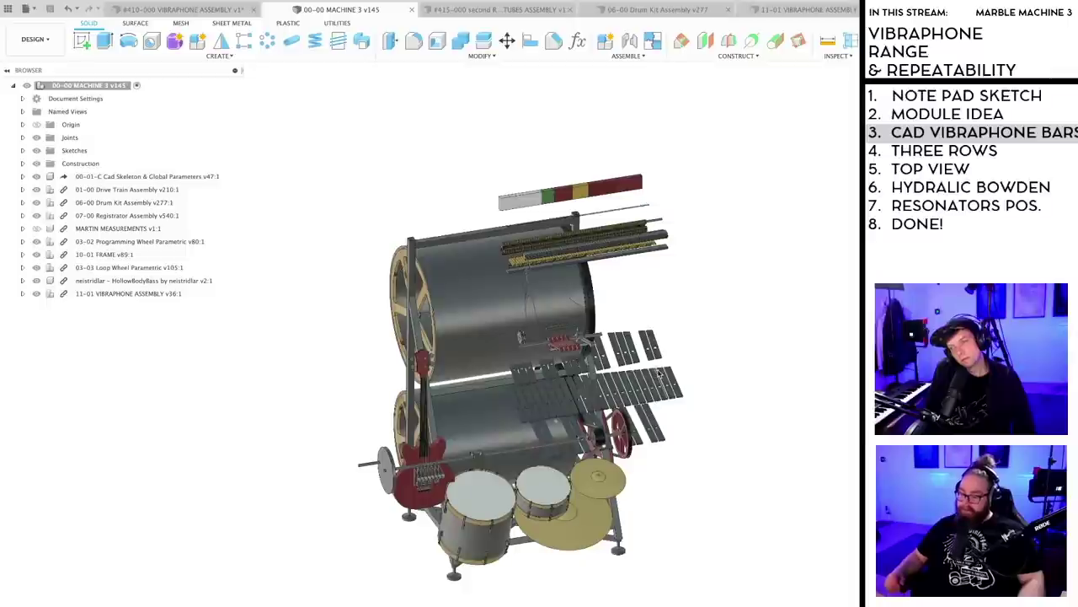
middle_drag(669, 375, 672, 340)
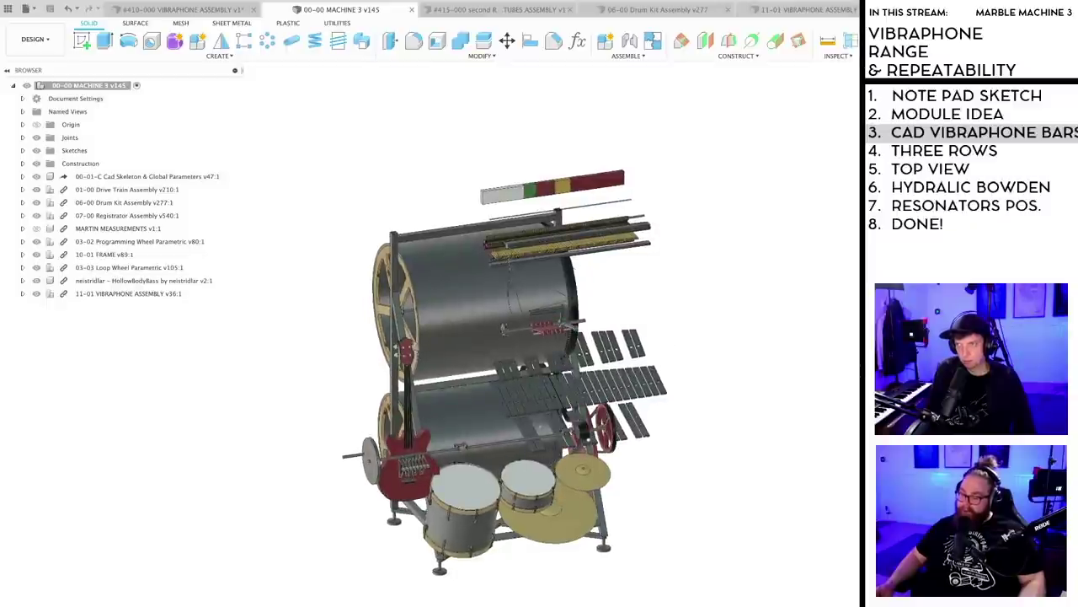
- Review the global skeleton sketch, and inspect the bar spacing and holes in the Vibra Key Plane Middle sketch of 11-01 VIBRAPHONE ASSEMBLY
key(ctrl+Tab)
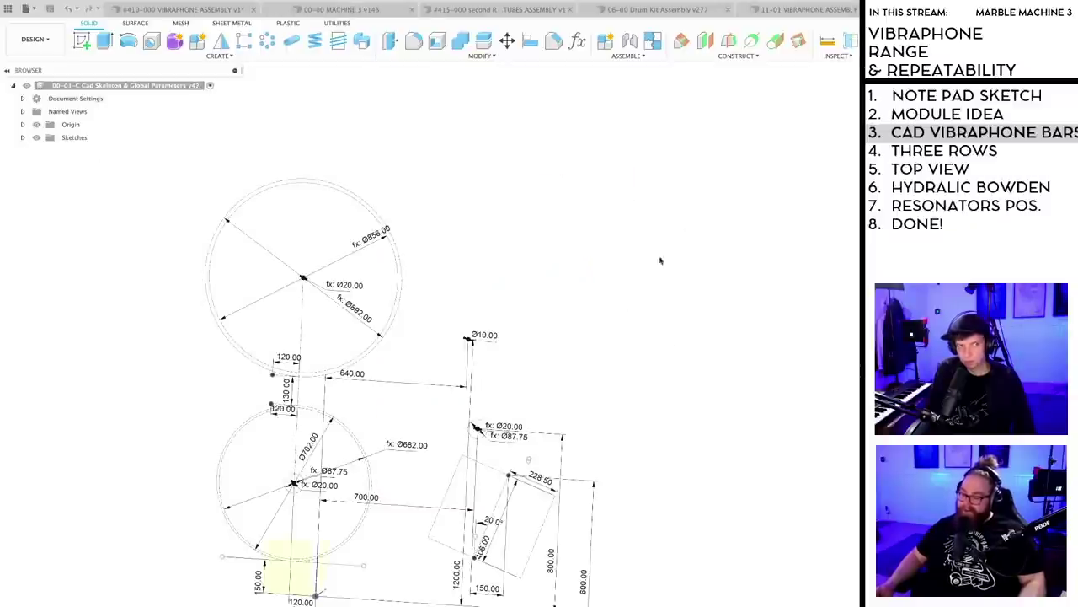
mouse_move(604, 323)
middle_down()
mouse_move(618, 250)
mouse_move(605, 277)
middle_up()
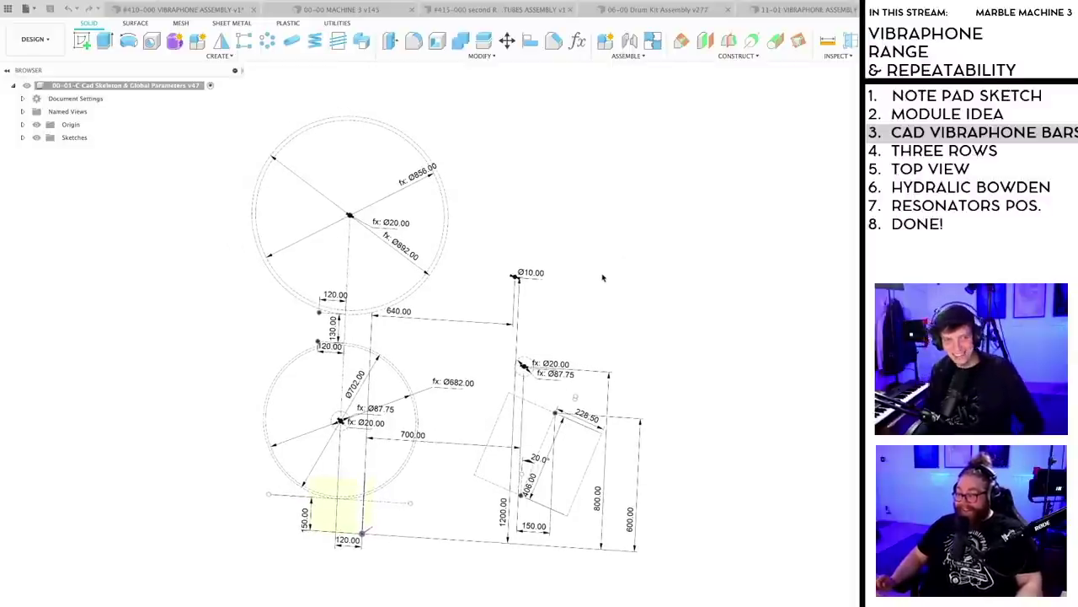
mouse_move(602, 278)
shift+middle_down()
mouse_move(602, 267)
mouse_move(566, 304)
mouse_move(581, 340)
mouse_move(561, 329)
mouse_move(556, 344)
shift+middle_up()
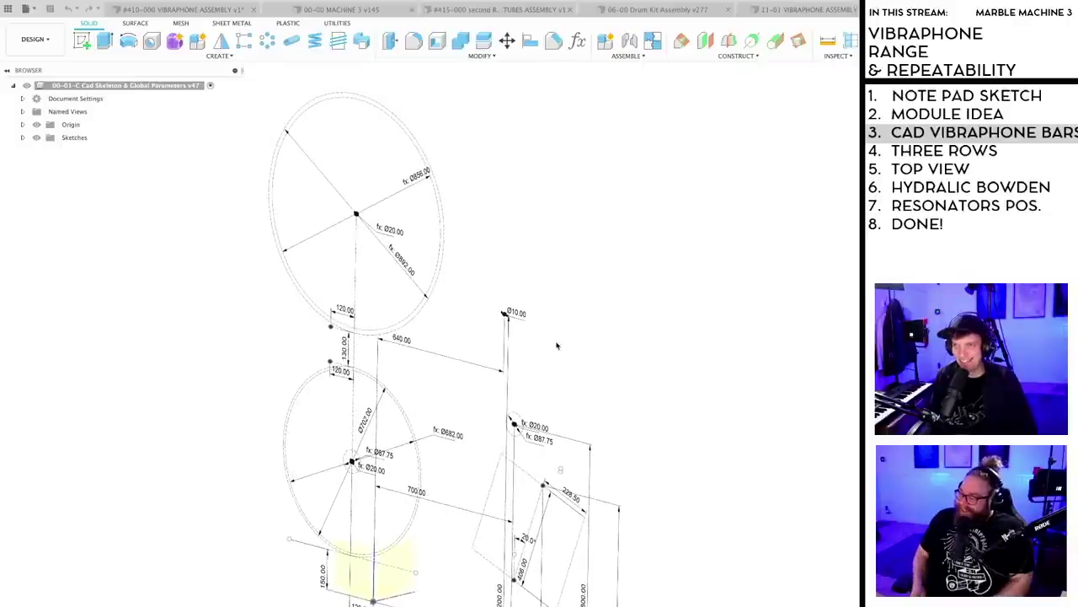
click(772, 11)
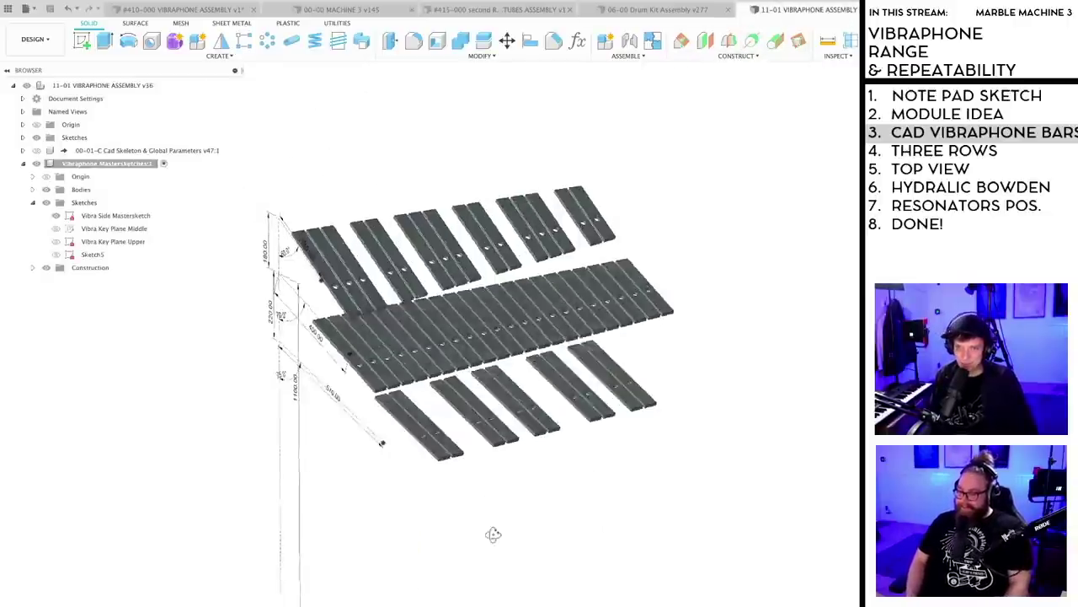
mouse_move(493, 534)
shift+middle_down()
mouse_move(481, 536)
mouse_move(488, 525)
mouse_move(506, 539)
mouse_move(479, 536)
mouse_move(498, 532)
mouse_move(434, 577)
shift+middle_up()
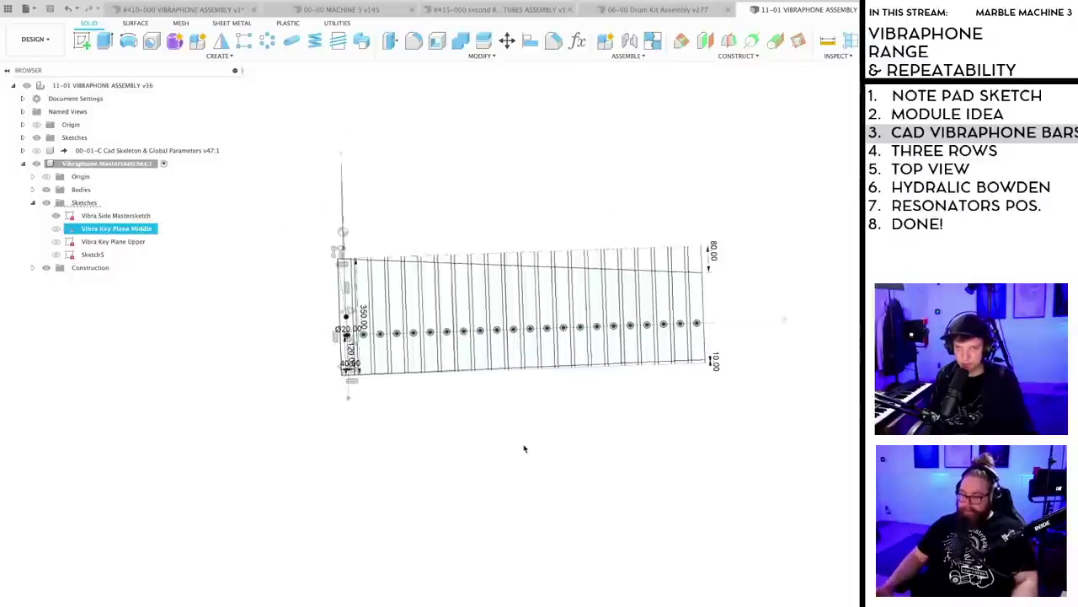
middle_drag(435, 429, 446, 521)
scroll(370, 425, up, 8)
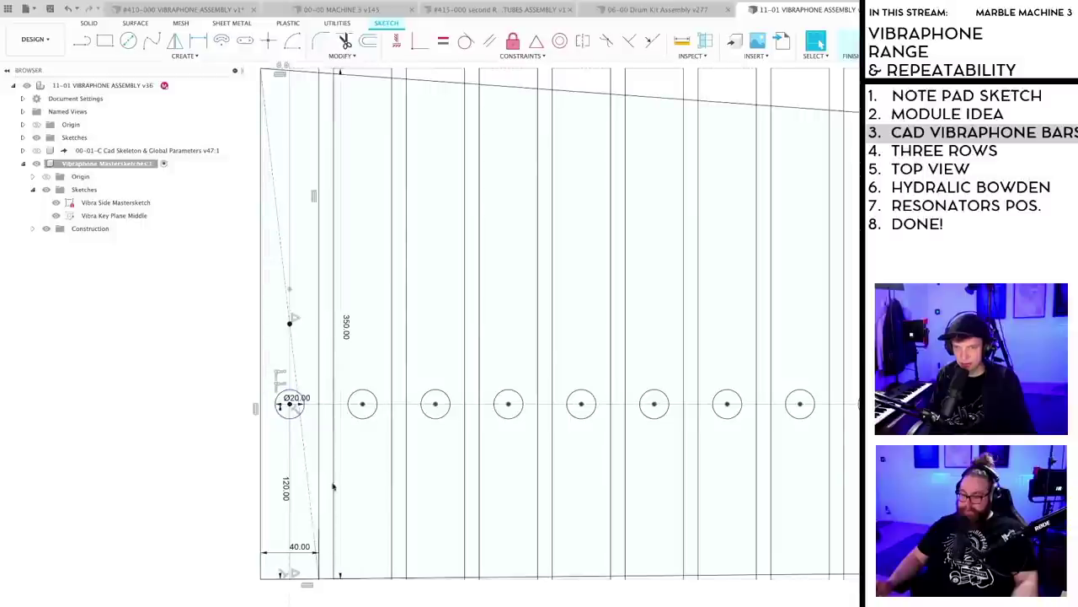
scroll(337, 485, down, 6)
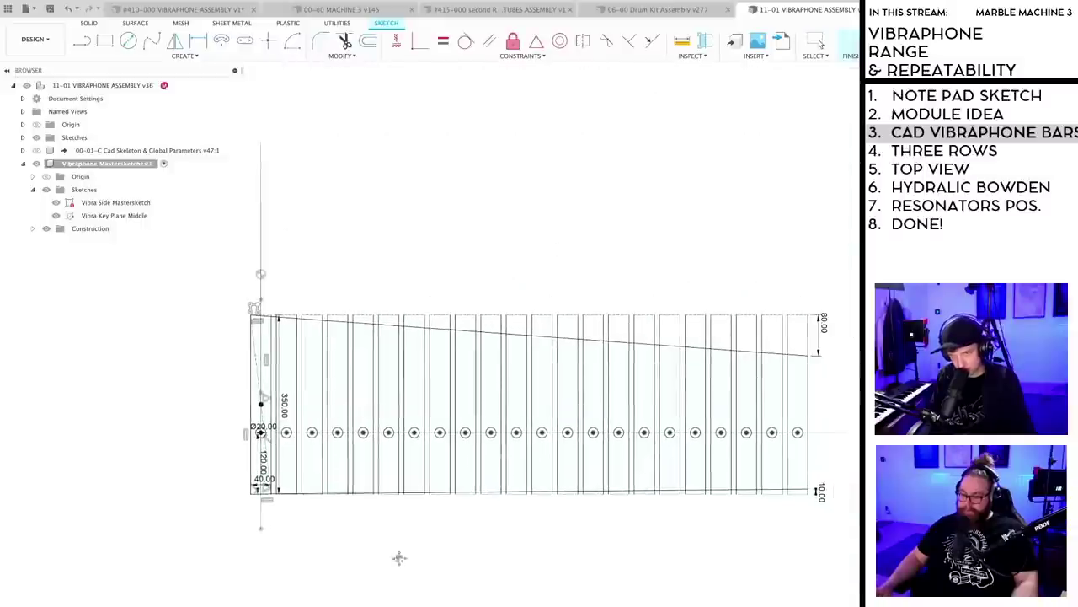
middle_drag(399, 558, 369, 564)
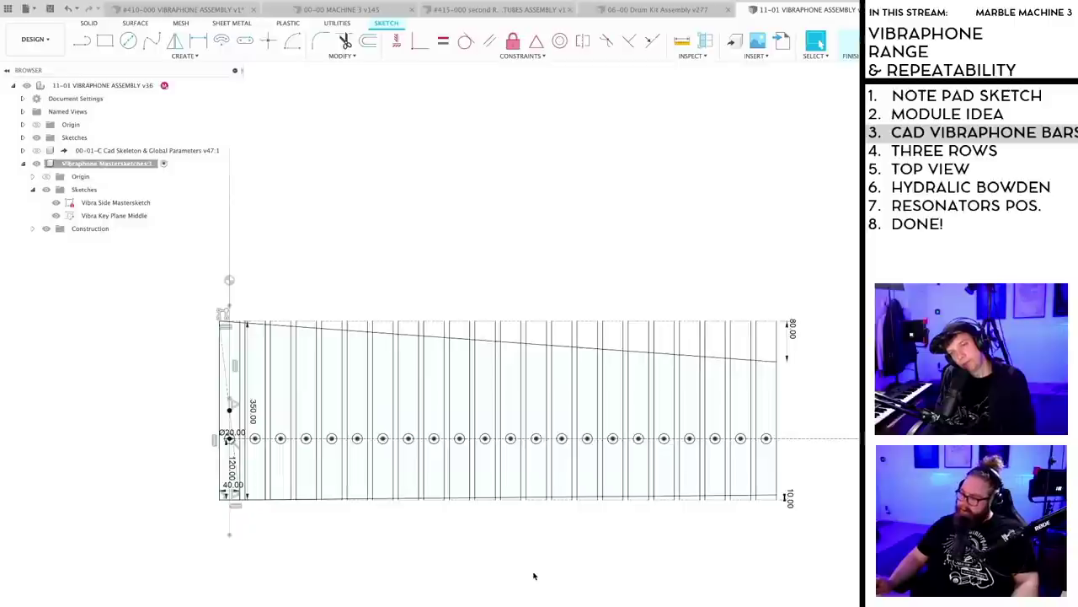
middle_drag(704, 555, 692, 563)
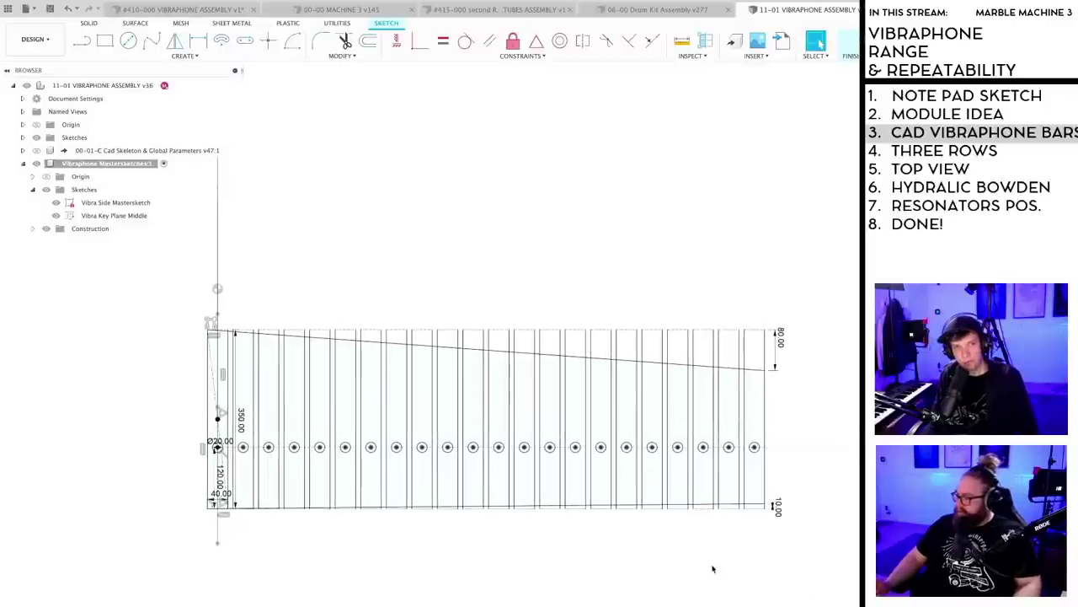
click(850, 44)
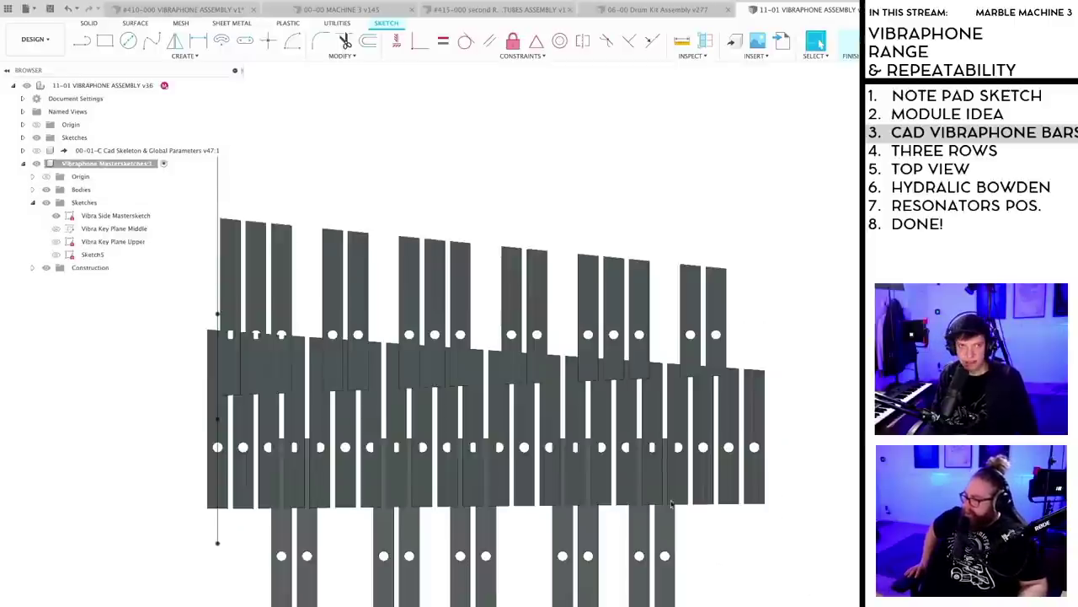
- Save the 11-01 VIBRAPHONE ASSEMBLY document with all three rows of bars shown
scroll(560, 426, down, 3)
shift+middle_drag(542, 447, 558, 411)
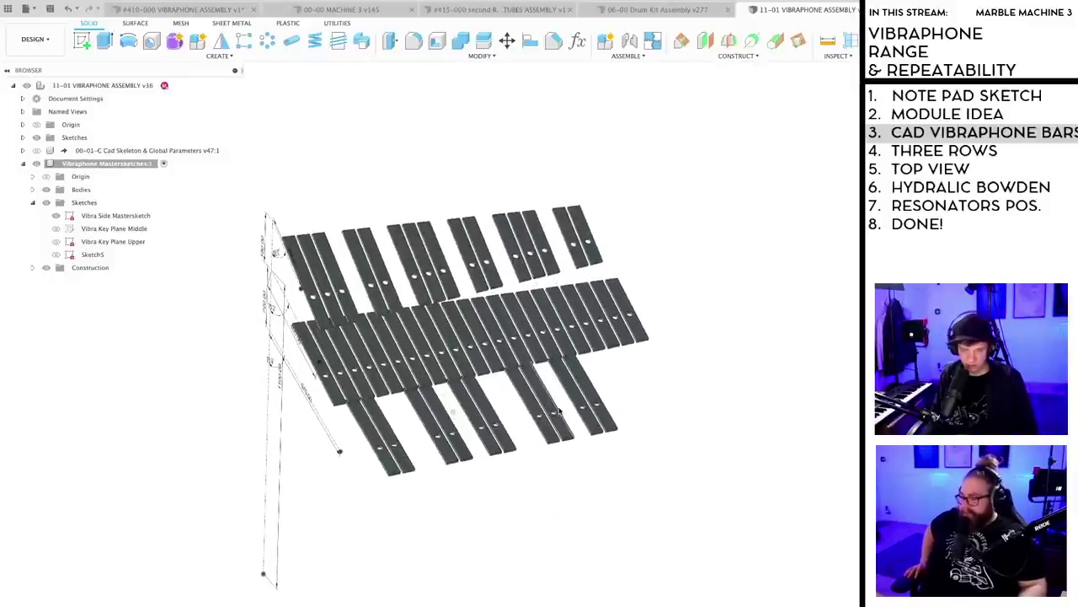
key(super+s)
key(Return)
shift+middle_drag(549, 453, 544, 461)
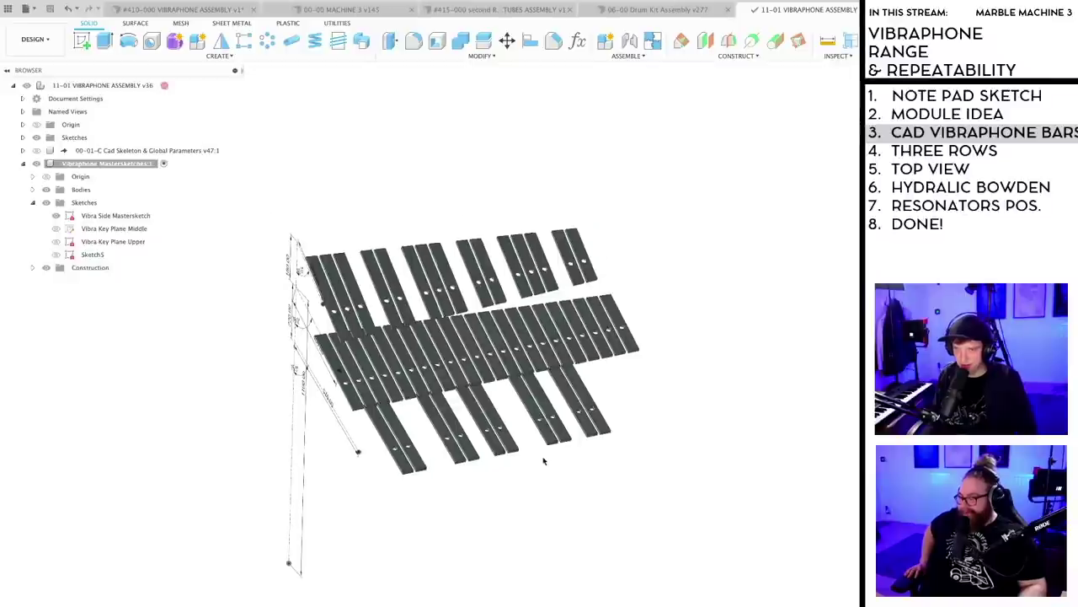
shift+middle_drag(523, 512, 521, 499)
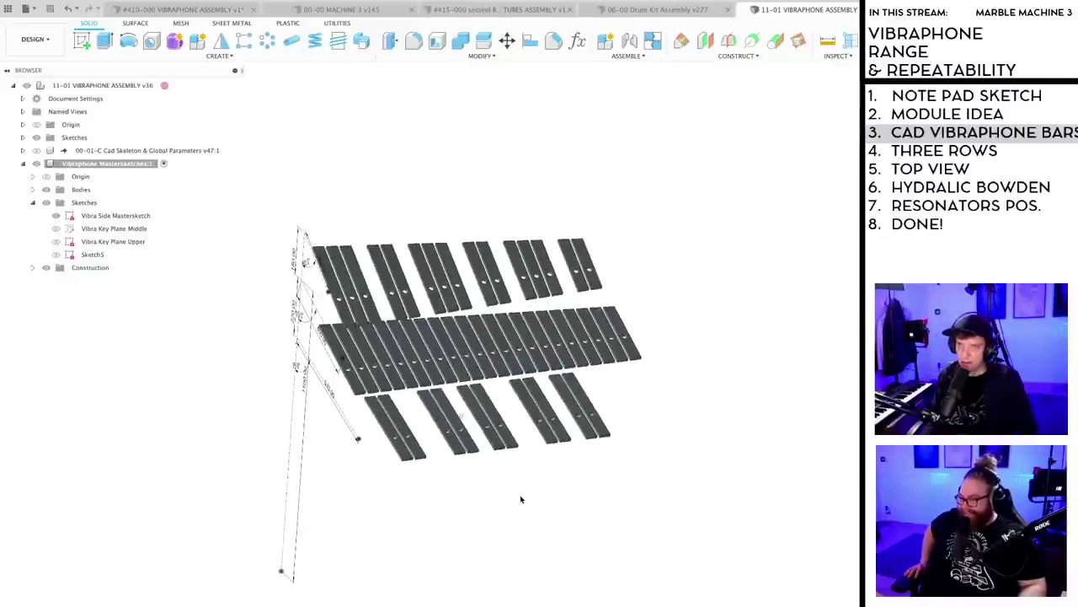
- Return to the 00-00 MACHINE 3 document, inspect the machine around the bars, and update the 11-01 VIBRAPHONE ASSEMBLY reference to v37
click(337, 10)
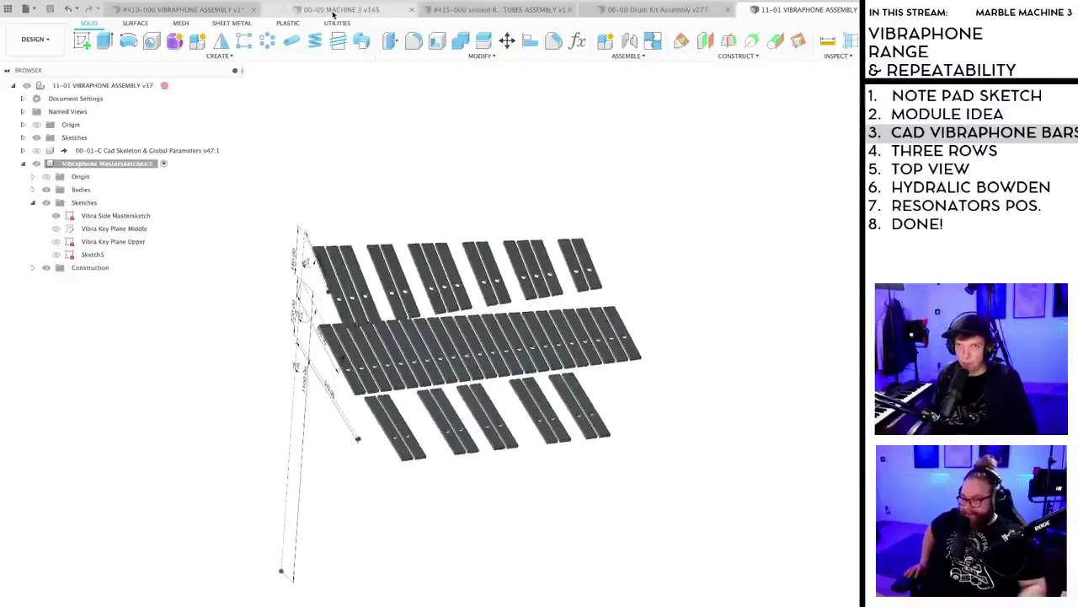
shift+middle_drag(532, 395, 684, 459)
shift+middle_drag(576, 477, 626, 502)
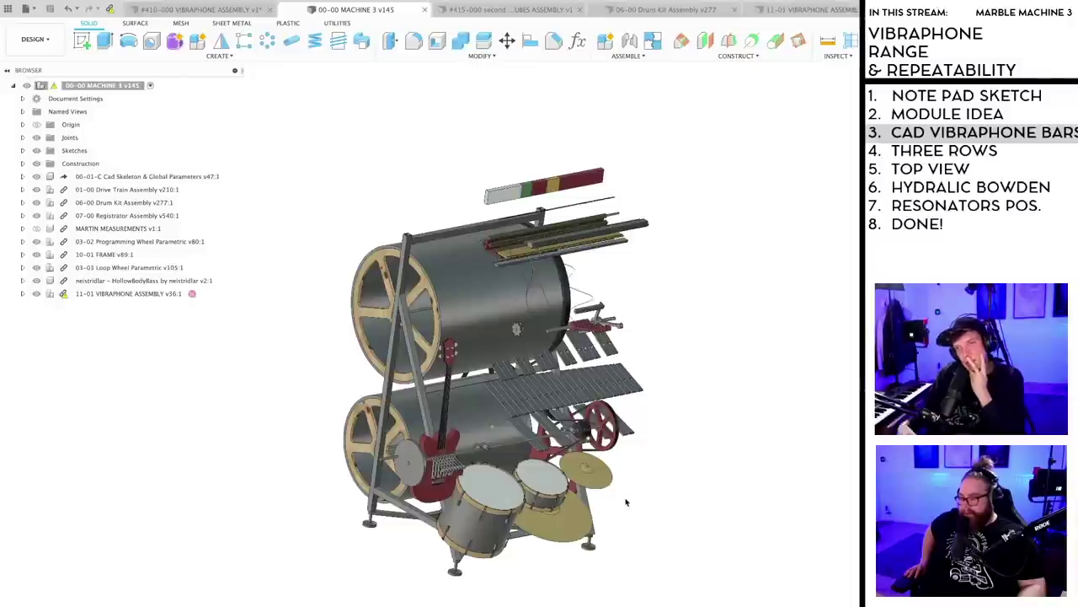
scroll(456, 407, up, 1)
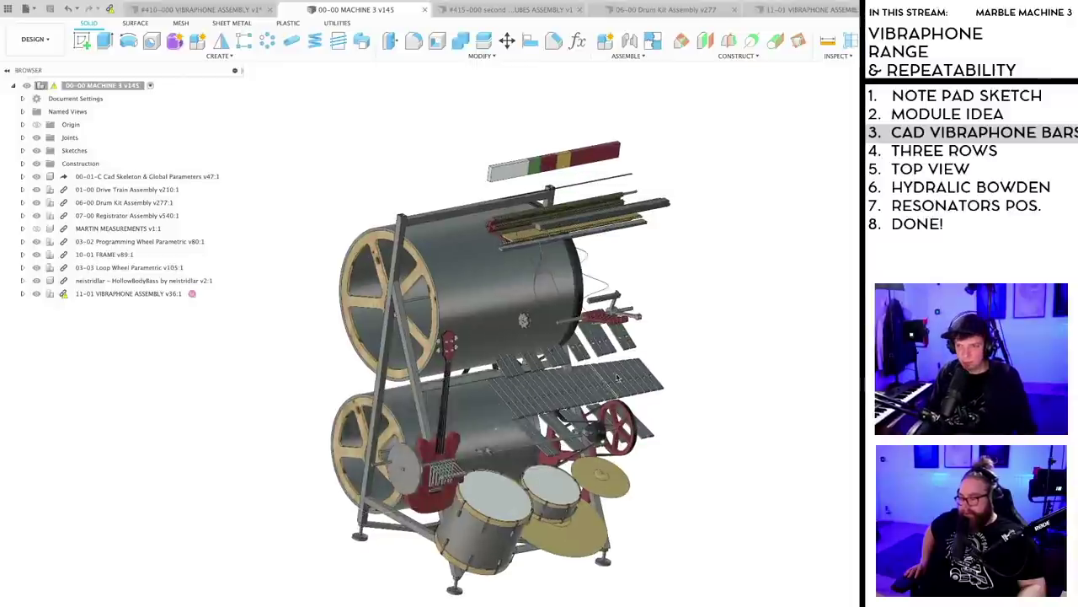
middle_drag(601, 377, 540, 375)
click(455, 324)
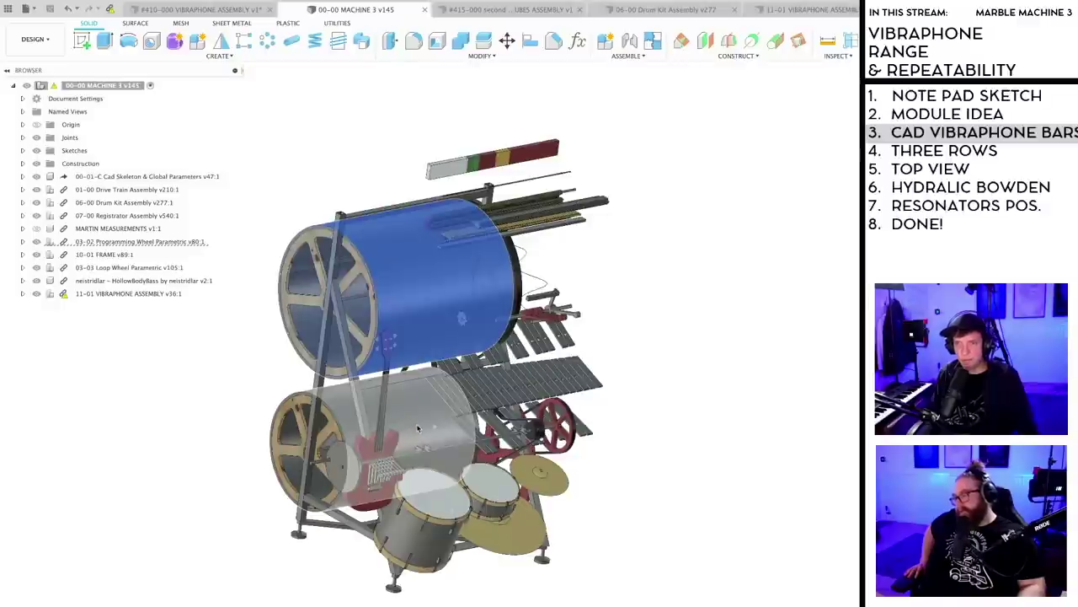
click(417, 425)
click(617, 518)
mouse_move(617, 518)
shift+middle_down()
mouse_move(484, 518)
mouse_move(623, 530)
shift+middle_up()
scroll(618, 528, up, 2)
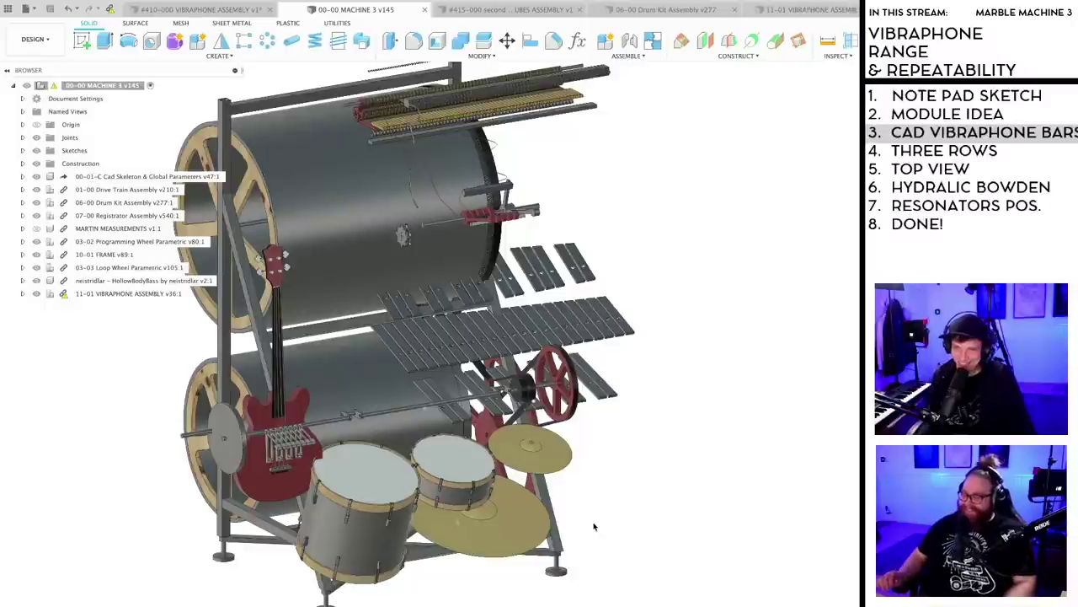
scroll(596, 536, down, 1)
shift+middle_drag(596, 537, 613, 536)
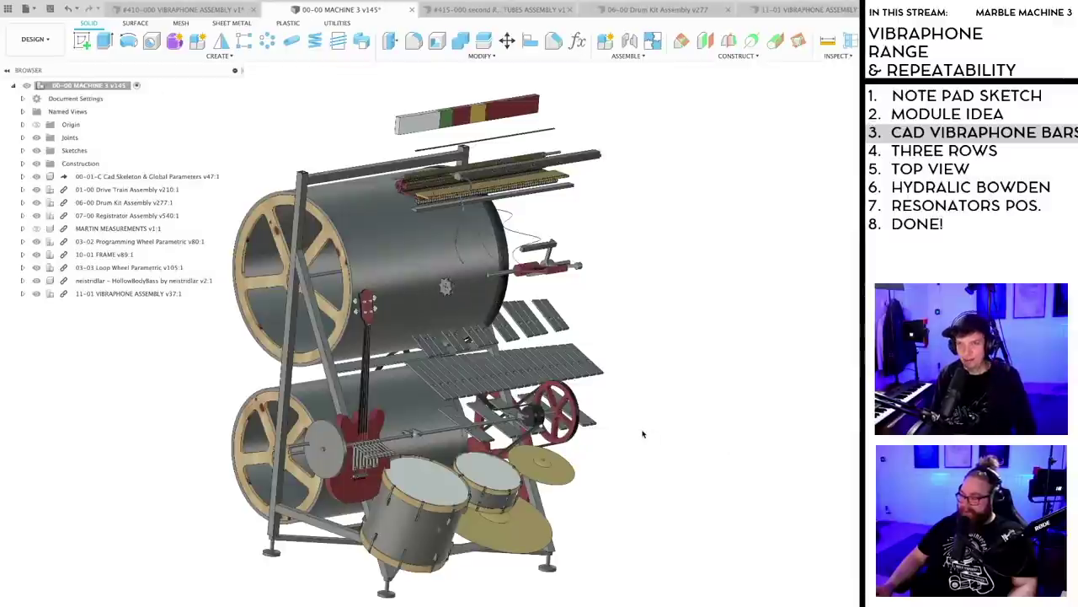
key(super+s)
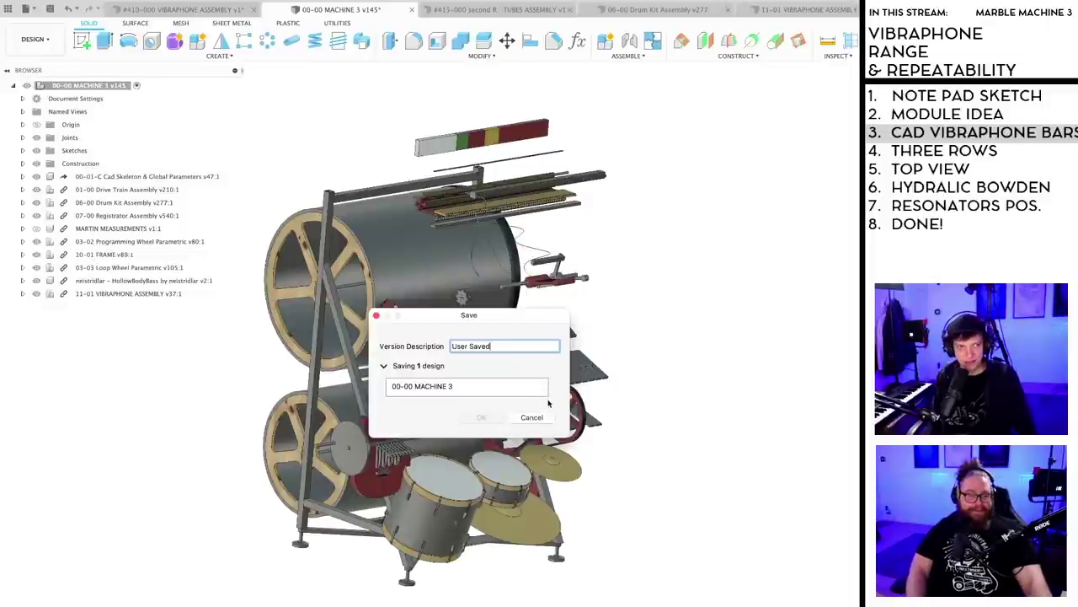
drag(533, 321, 759, 249)
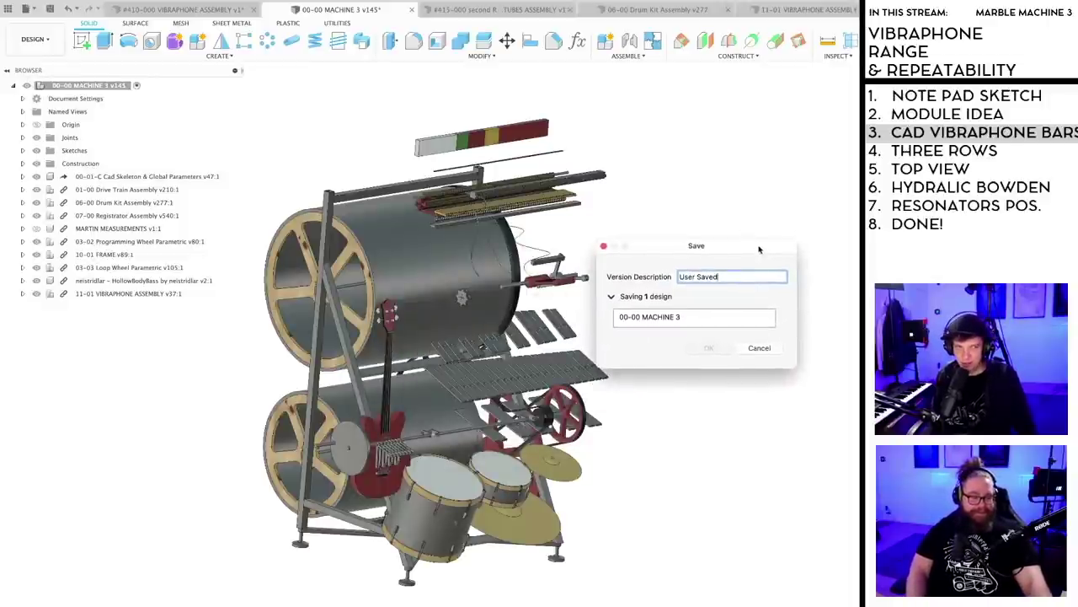
click(759, 348)
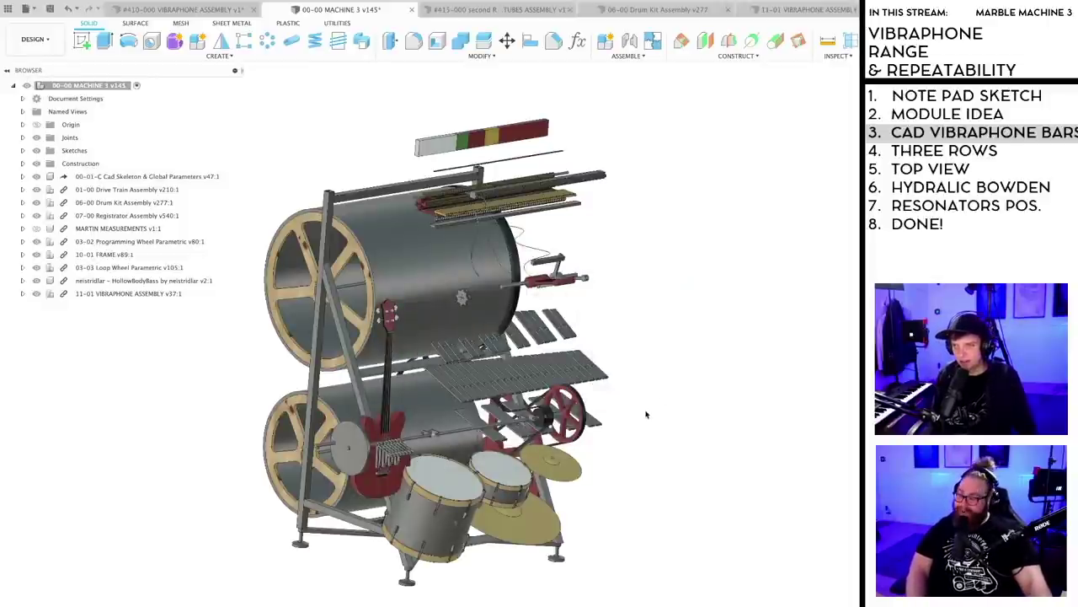
scroll(606, 414, up, 4)
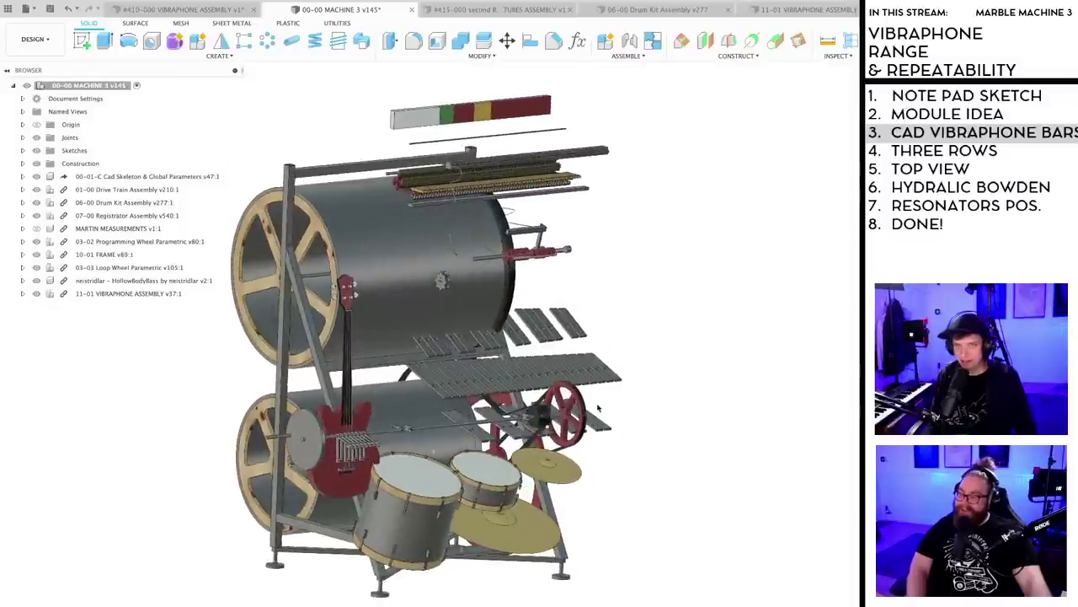
key(super+s)
click(532, 417)
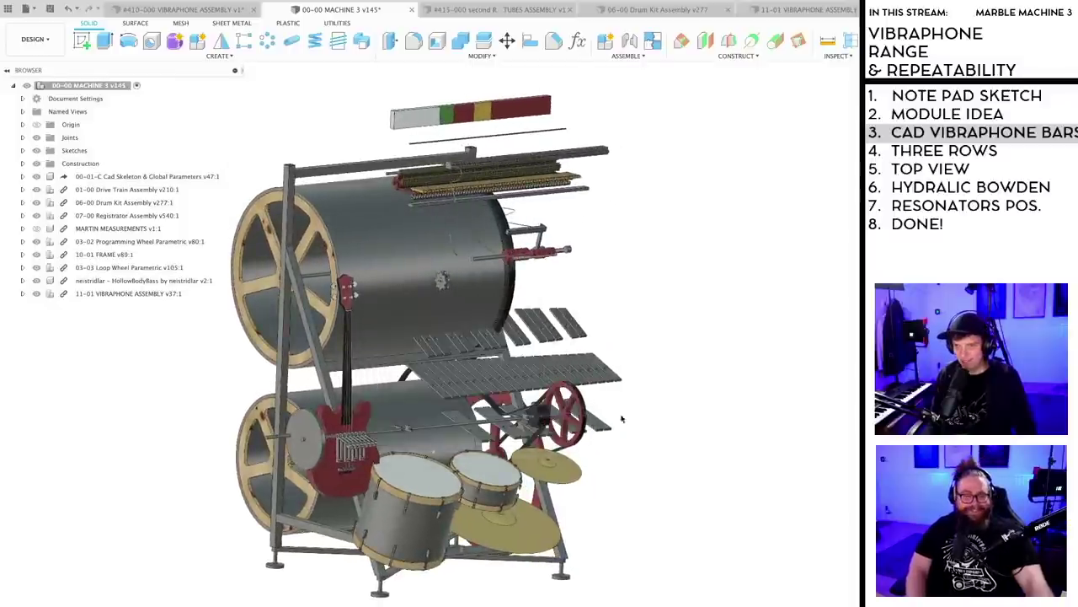
shift+middle_drag(638, 407, 644, 402)
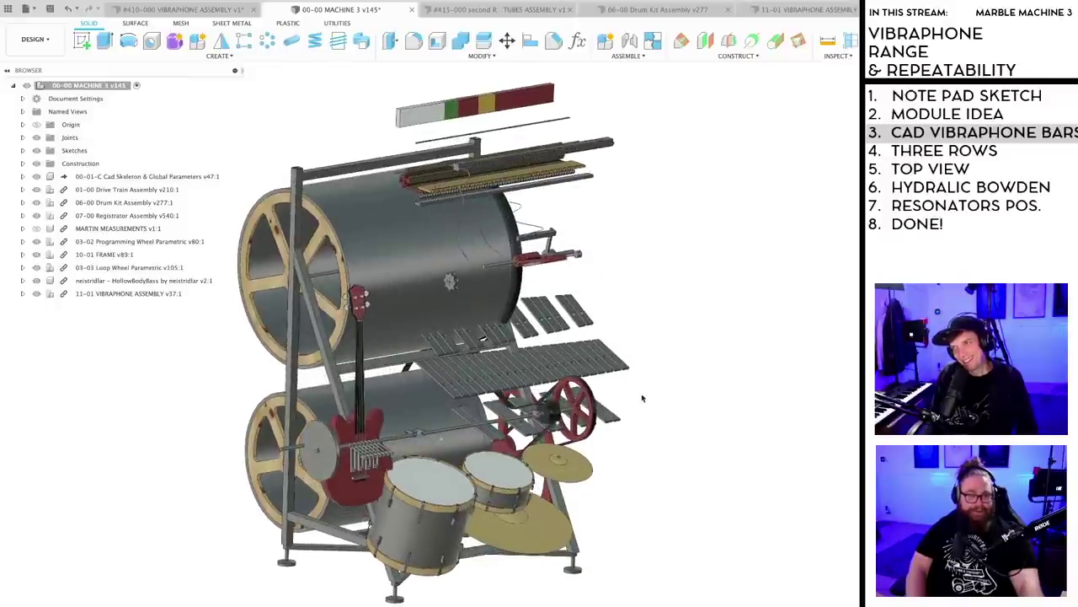
- Reopen the Vibra Key Plane Middle sketch in the 11-01 VIBRAPHONE ASSEMBLY document and examine its row of bars and holes
key(ctrl+Tab)
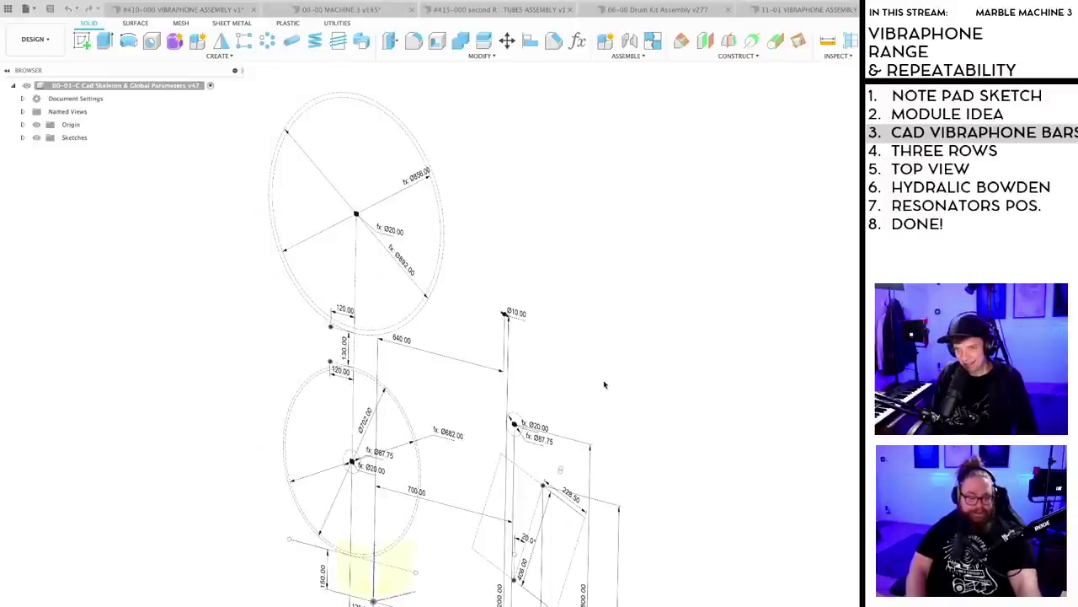
click(807, 10)
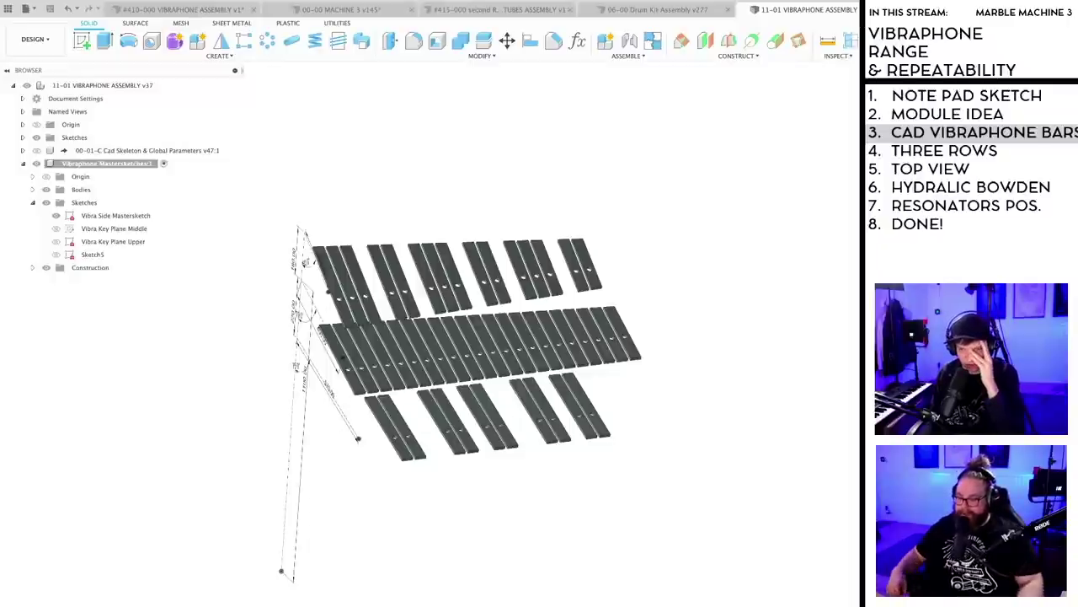
double_click(412, 340)
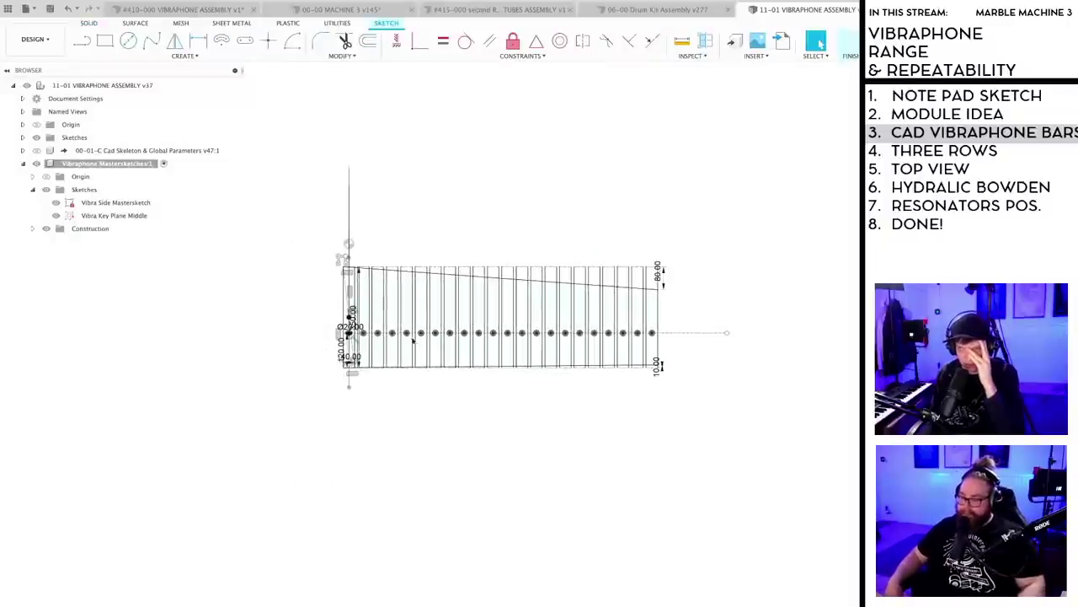
scroll(413, 340, up, 6)
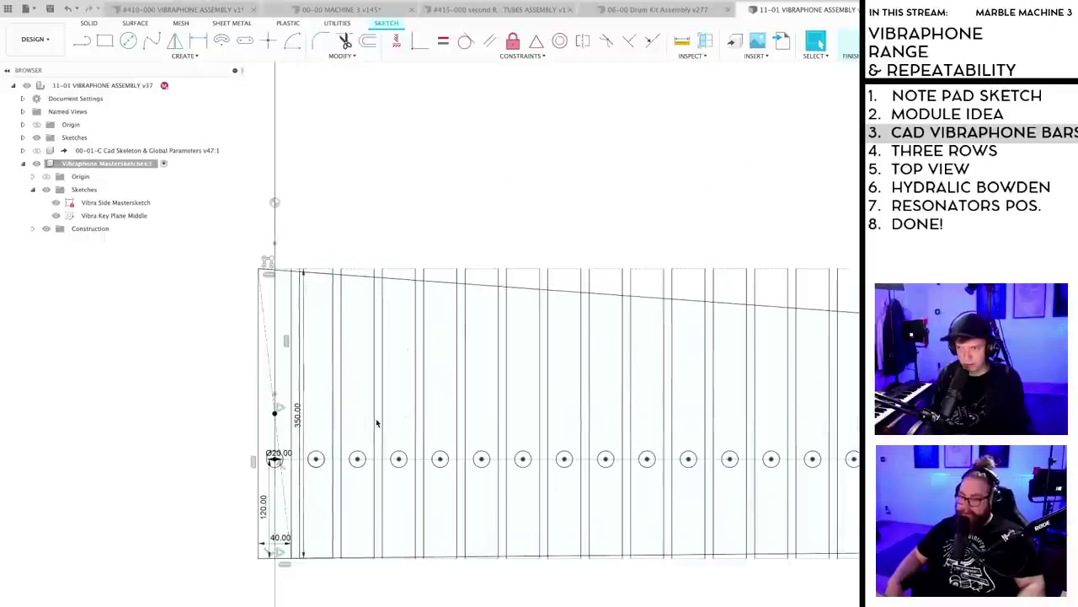
scroll(387, 424, down, 4)
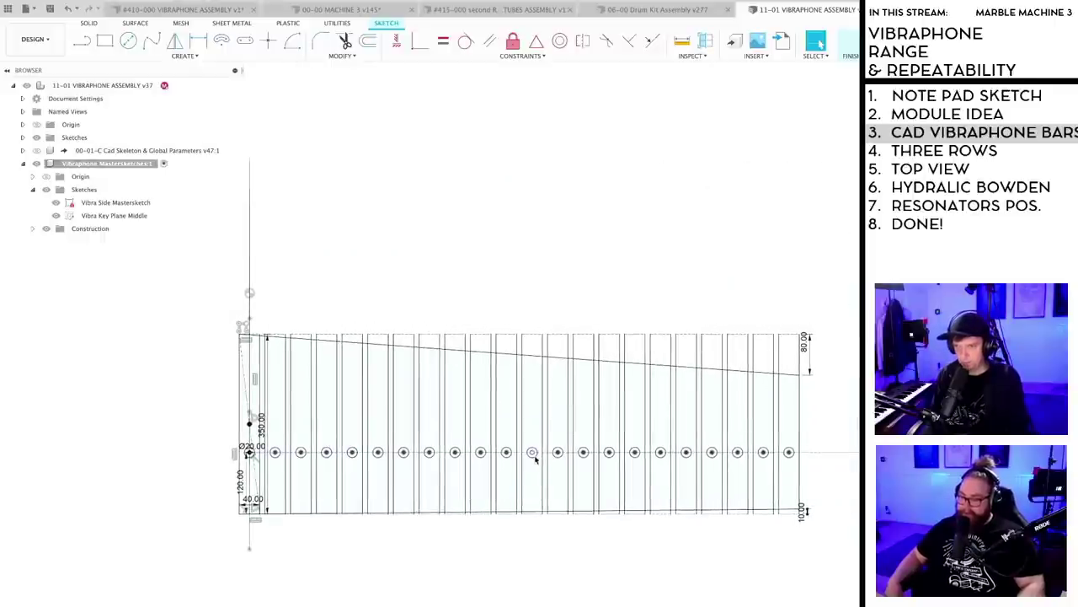
- Save the 00-00 MACHINE 3 document with the updated vibraphone and look over the full machine
click(327, 9)
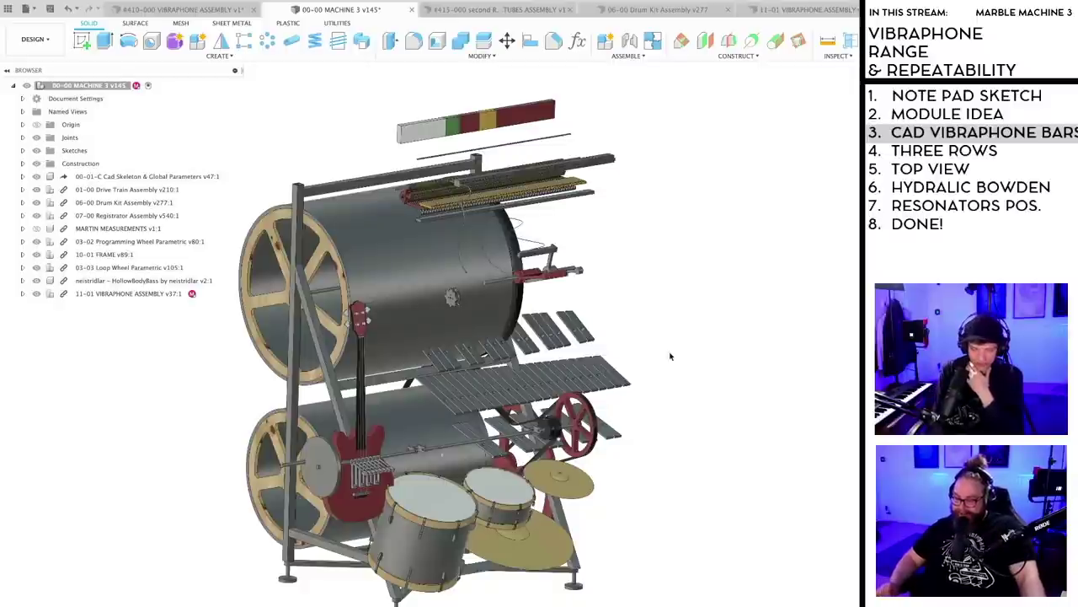
key(super+s)
key(Return)
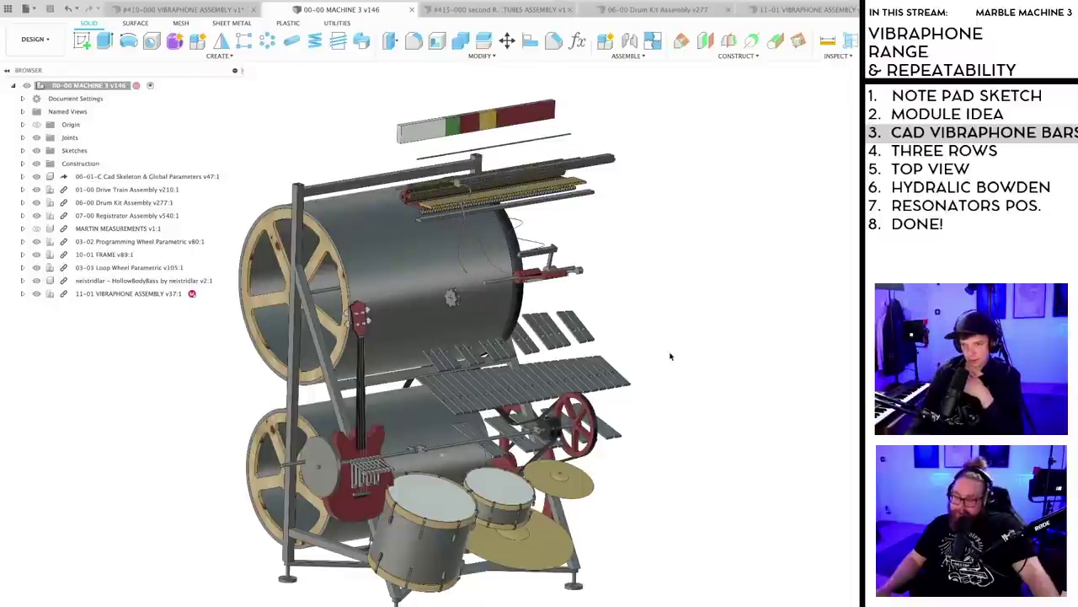
scroll(650, 362, up, 2)
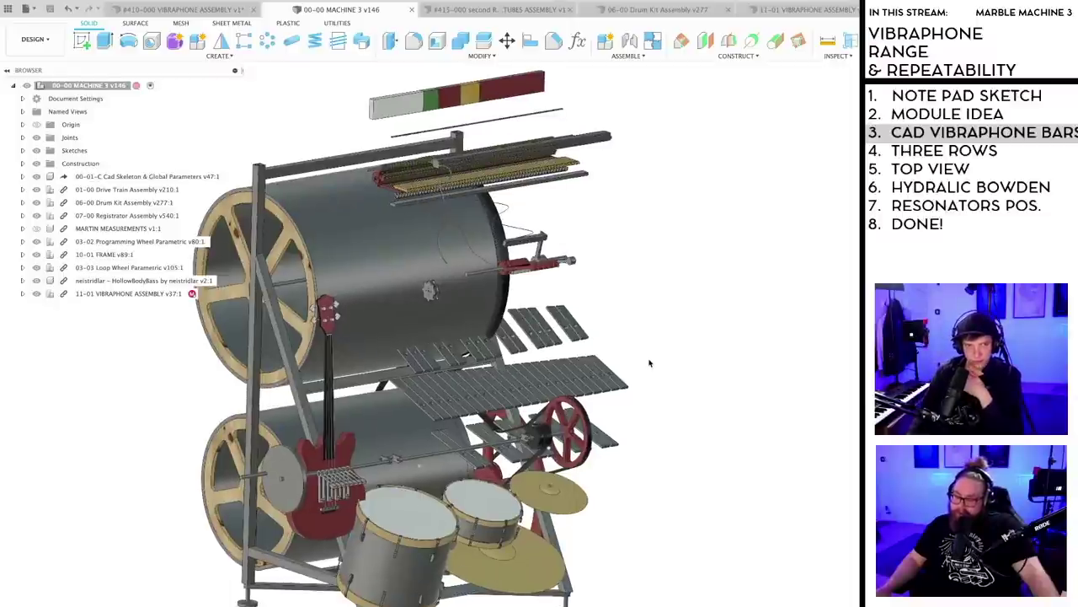
scroll(650, 363, down, 3)
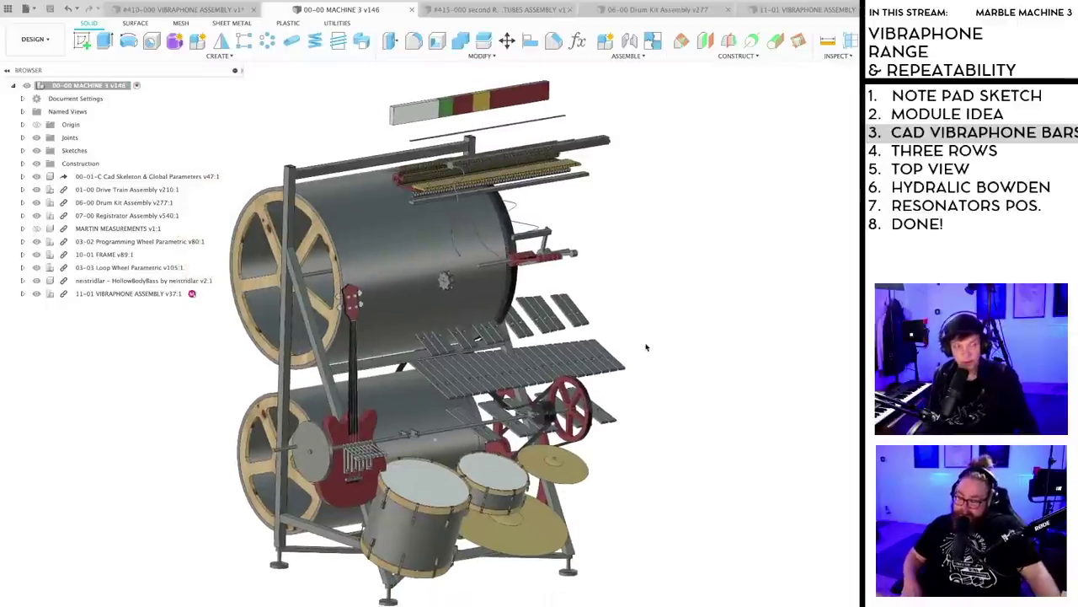
mouse_move(645, 354)
shift+middle_down()
mouse_move(645, 345)
mouse_move(645, 358)
shift+middle_up()
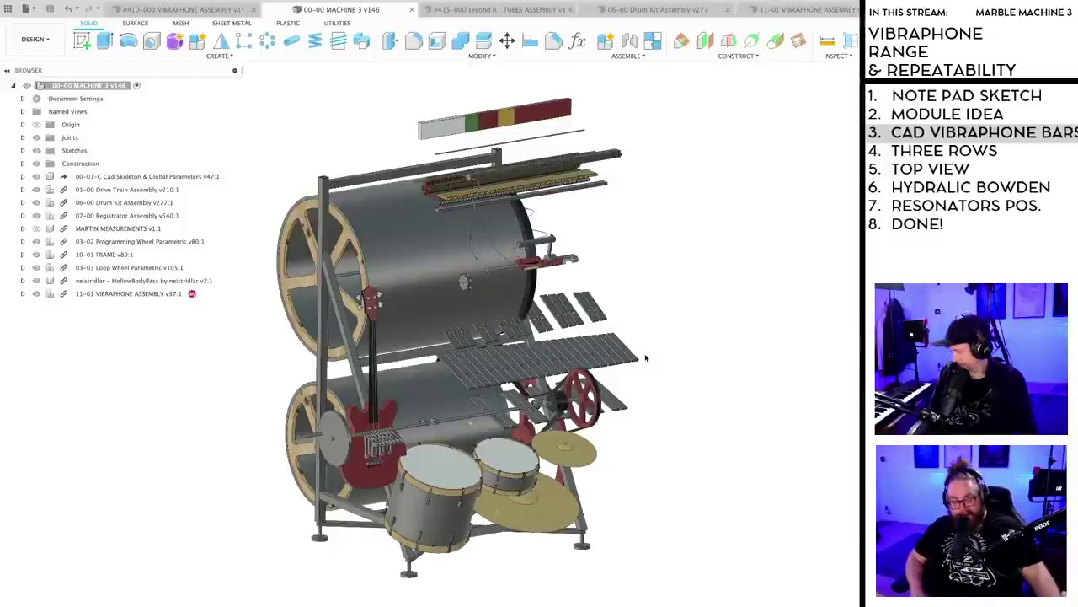
- Inspect the three rows of vibraphone bars in relation to the drums, bass, drive wheel and programming wheels in the full machine
scroll(644, 360, up, 1)
scroll(645, 368, down, 1)
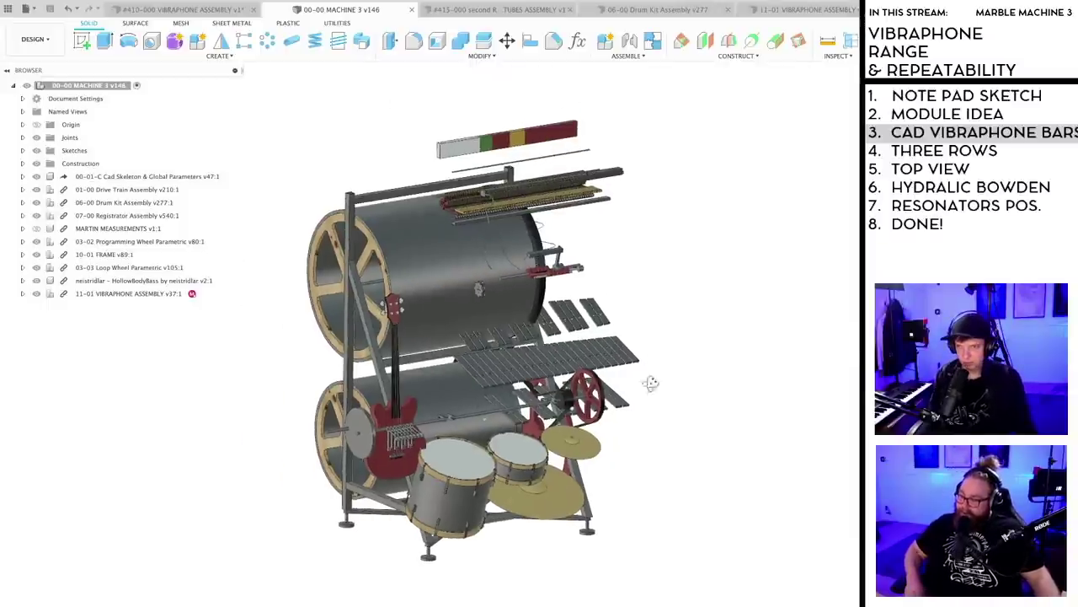
shift+middle_drag(647, 381, 652, 384)
scroll(650, 385, up, 2)
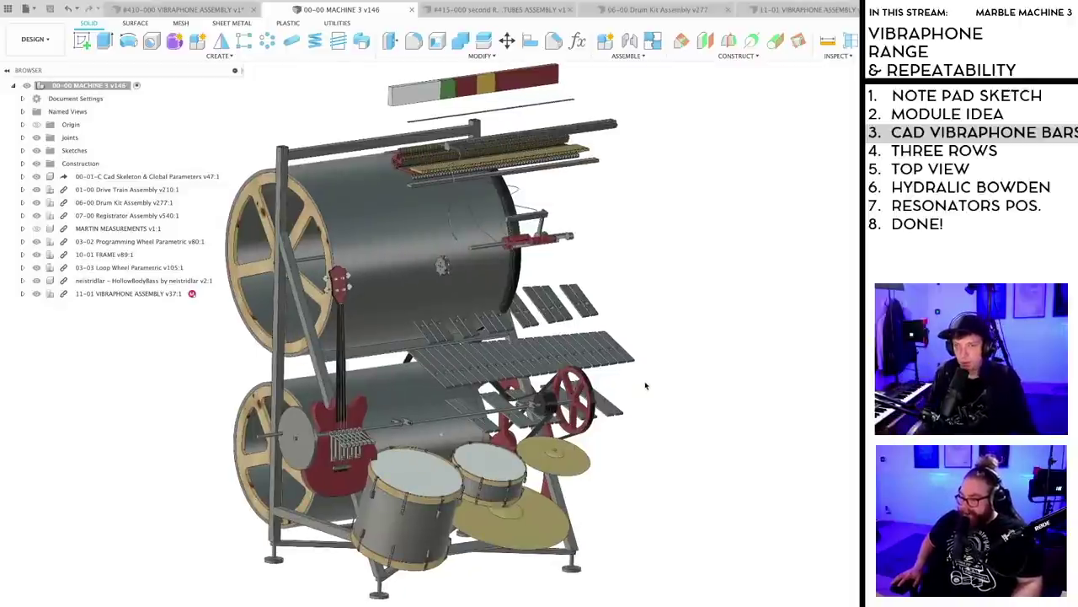
scroll(642, 366, up, 3)
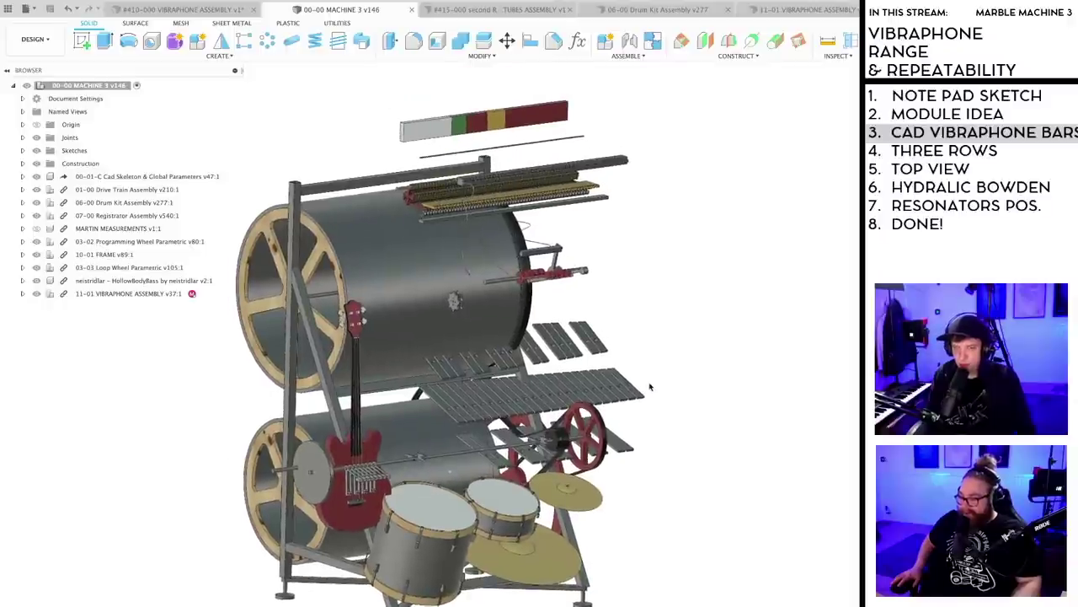
middle_drag(647, 370, 687, 384)
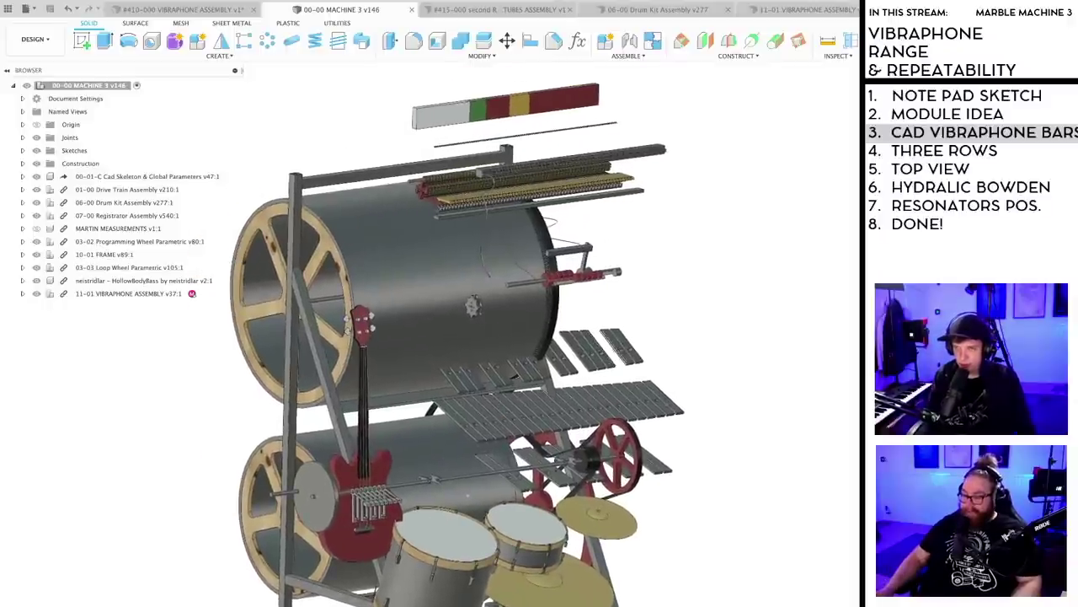
shift+middle_drag(614, 346, 648, 392)
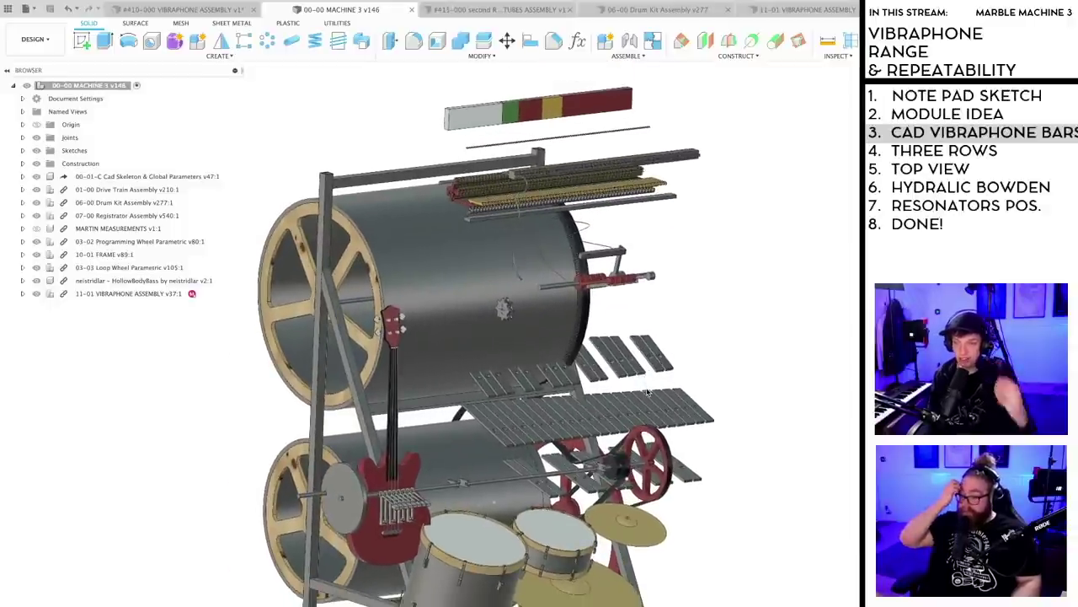
shift+middle_drag(713, 479, 706, 508)
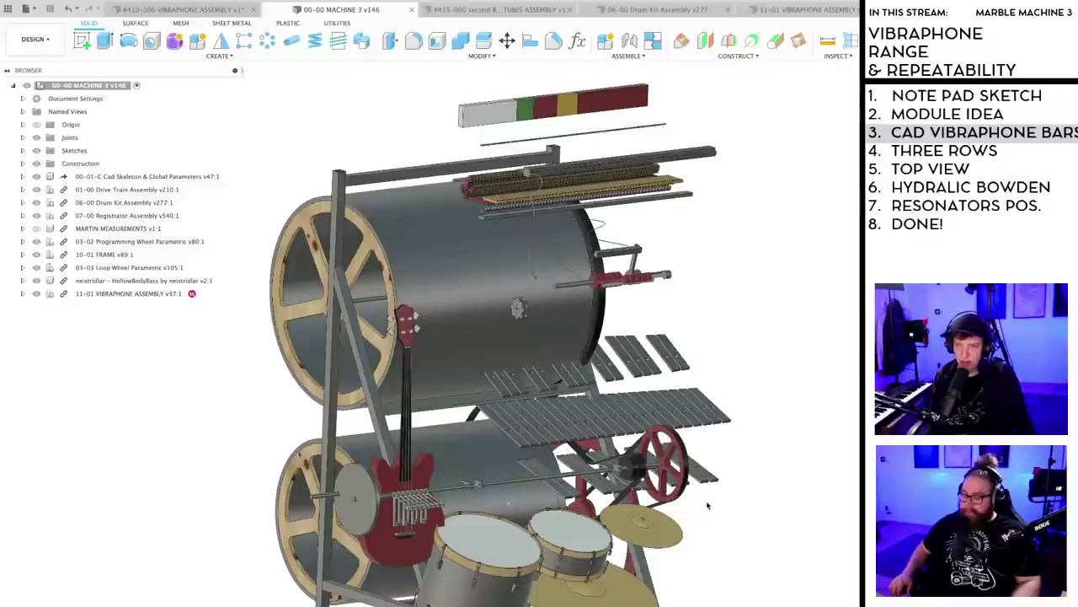
scroll(706, 507, up, 2)
scroll(703, 511, down, 1)
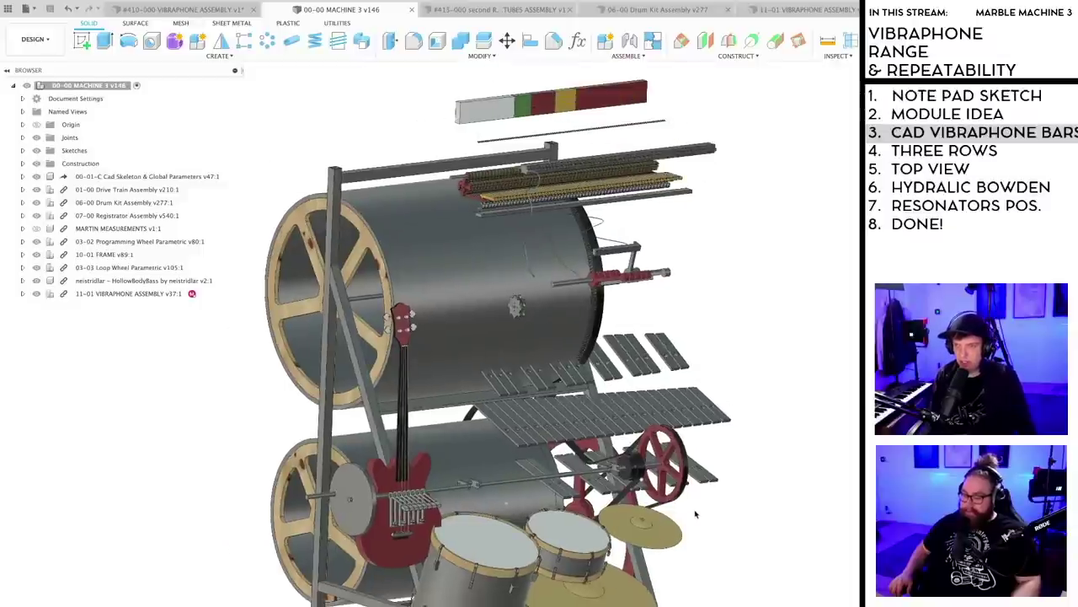
scroll(693, 512, up, 1)
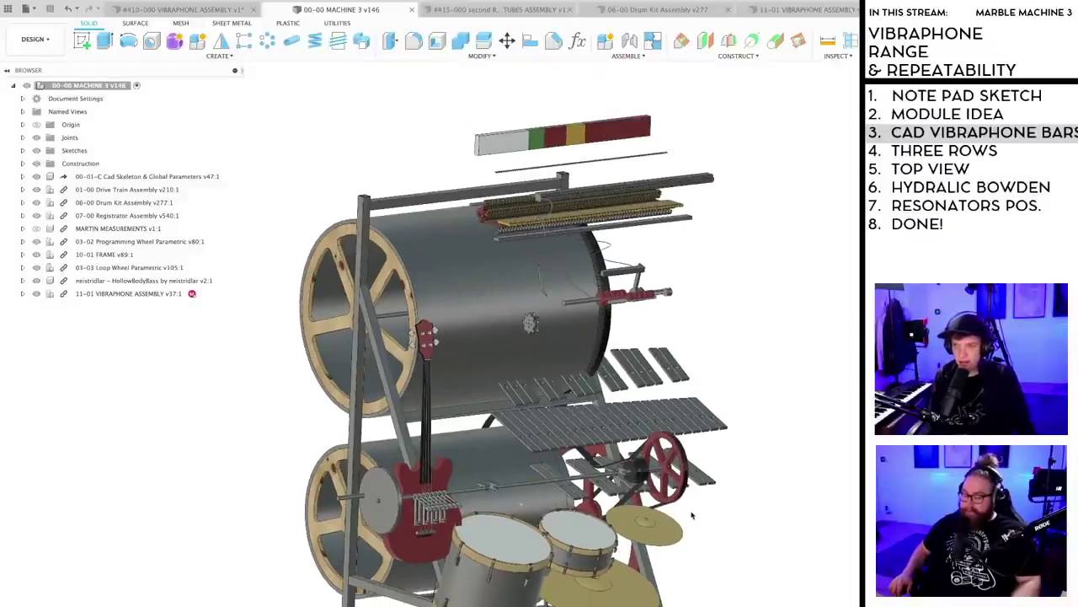
scroll(691, 515, up, 1)
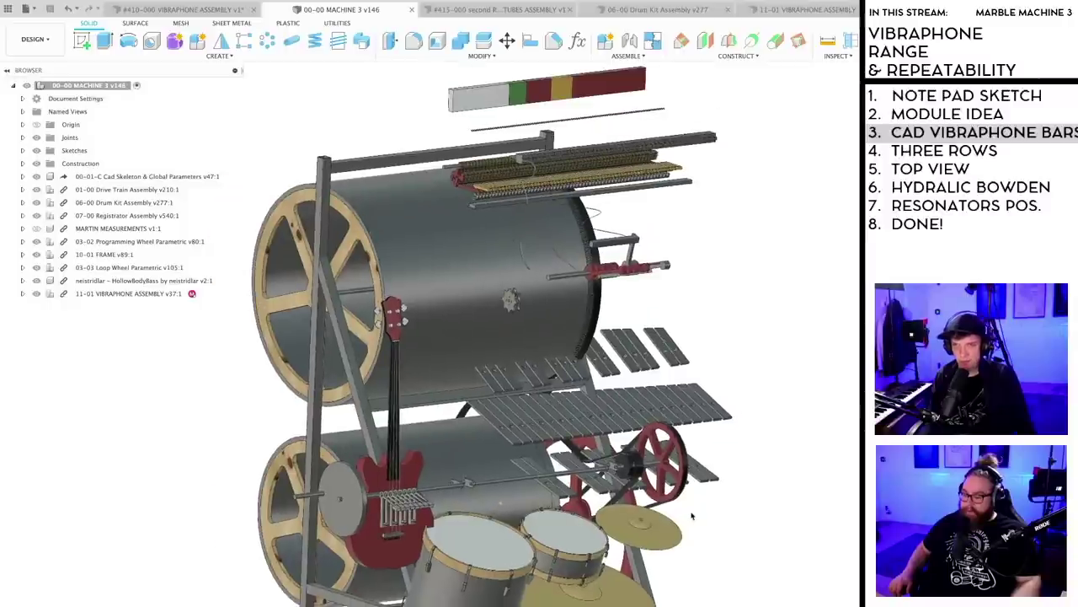
scroll(691, 514, up, 1)
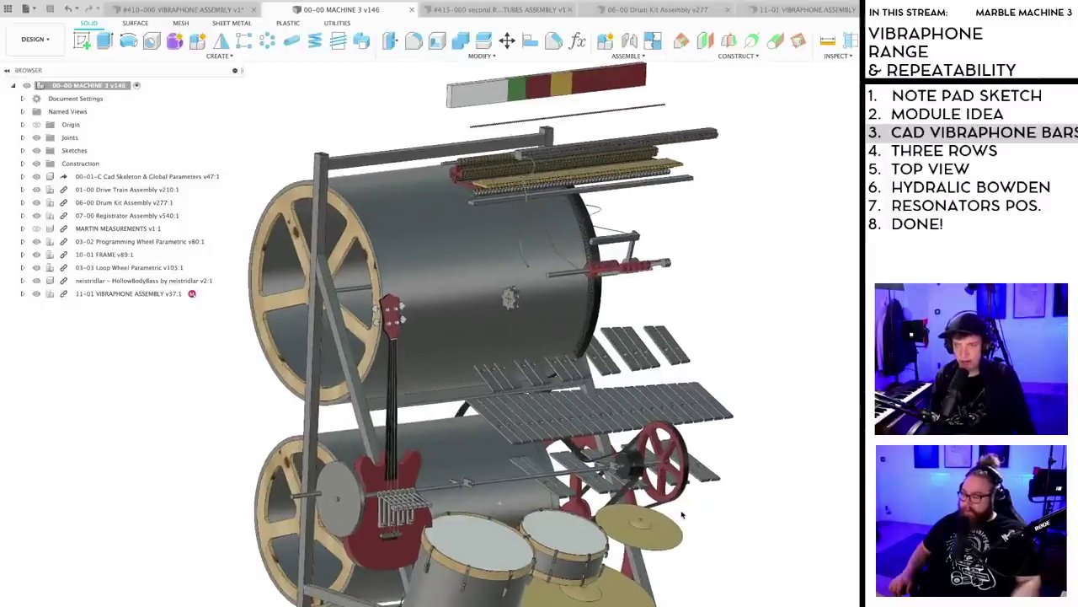
scroll(682, 515, up, 2)
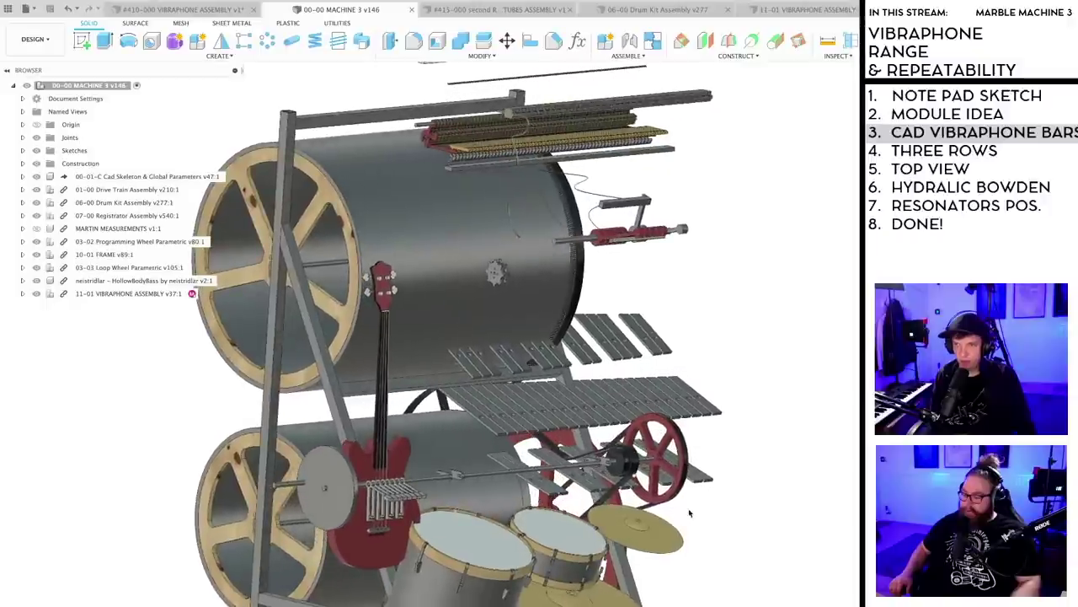
scroll(689, 509, down, 3)
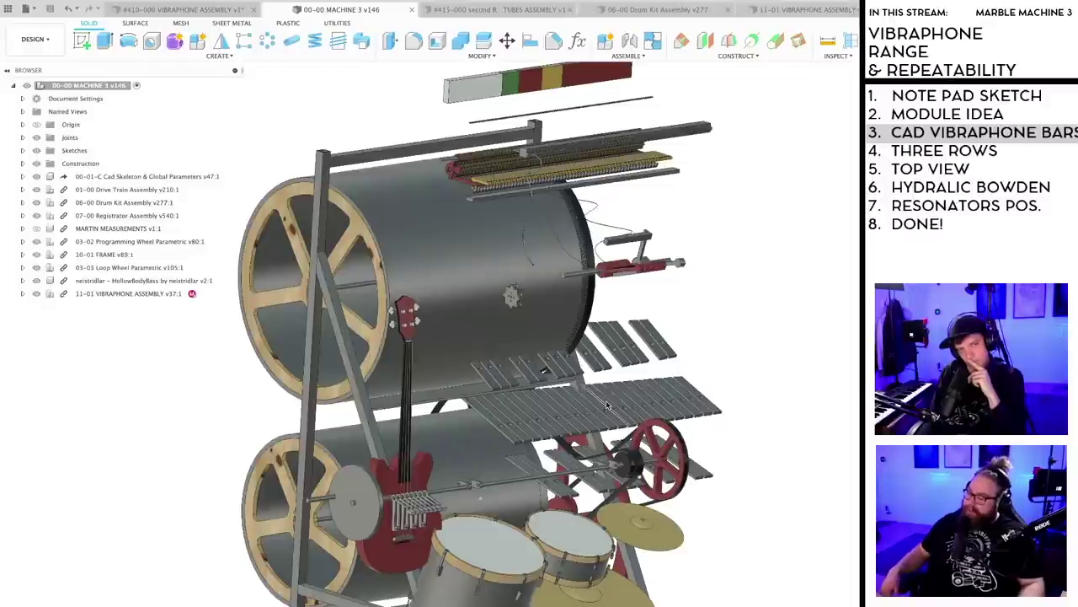
shift+middle_drag(702, 451, 709, 455)
scroll(710, 455, up, 2)
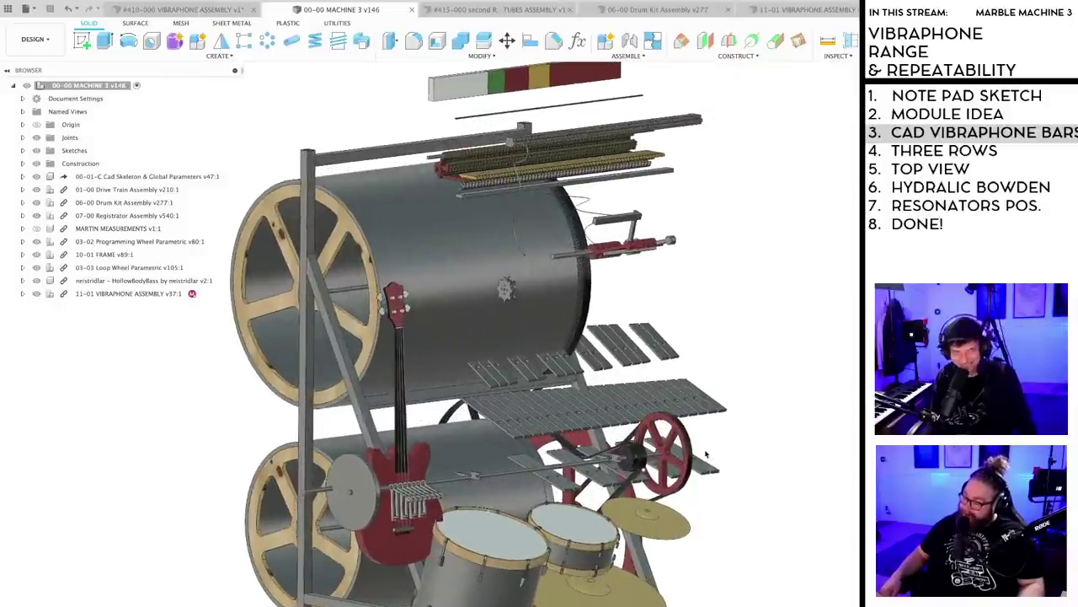
shift+middle_drag(703, 456, 691, 437)
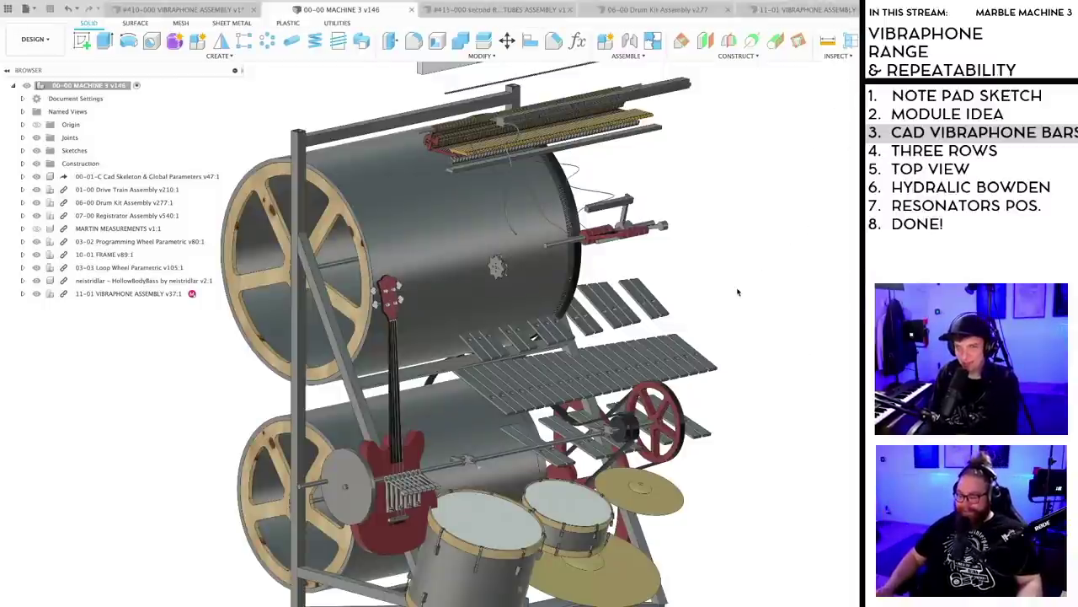
- Switch to the 11-01 VIBRAPHONE ASSEMBLY document and examine the first bars and holes of the open middle-row sketch from an angle
click(804, 9)
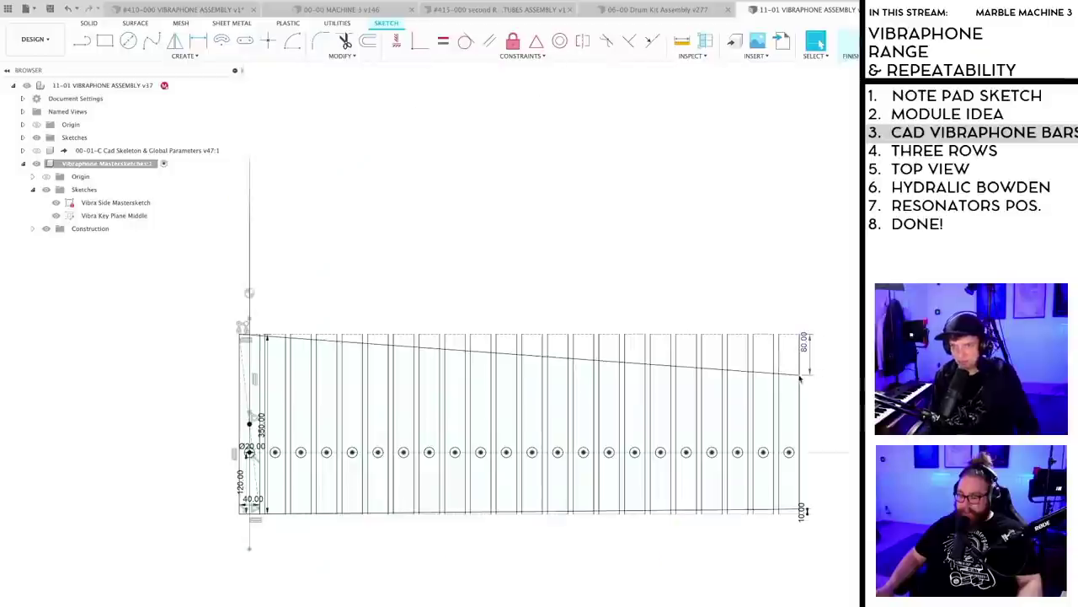
mouse_move(527, 572)
shift+middle_down()
mouse_move(564, 498)
mouse_move(507, 511)
mouse_move(527, 498)
mouse_move(464, 457)
mouse_move(461, 470)
shift+middle_up()
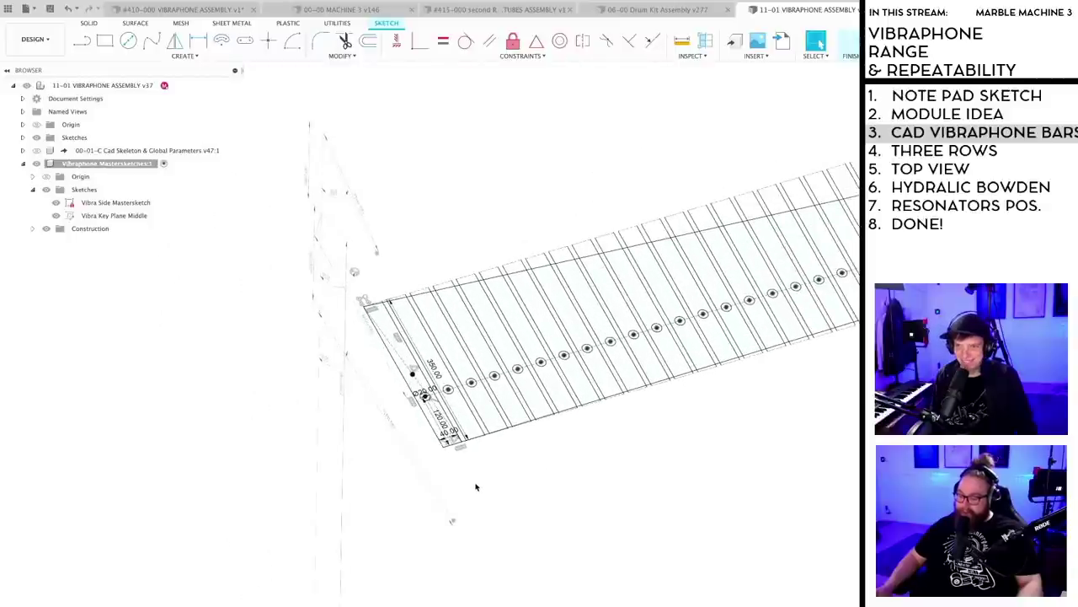
scroll(452, 472, up, 6)
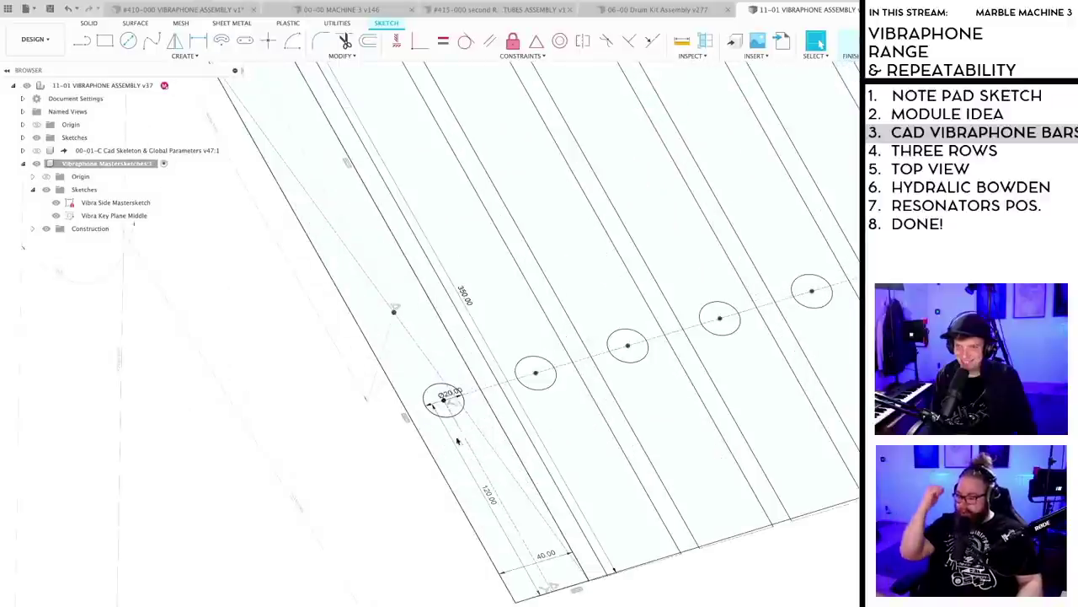
scroll(470, 393, up, 2)
scroll(298, 494, down, 2)
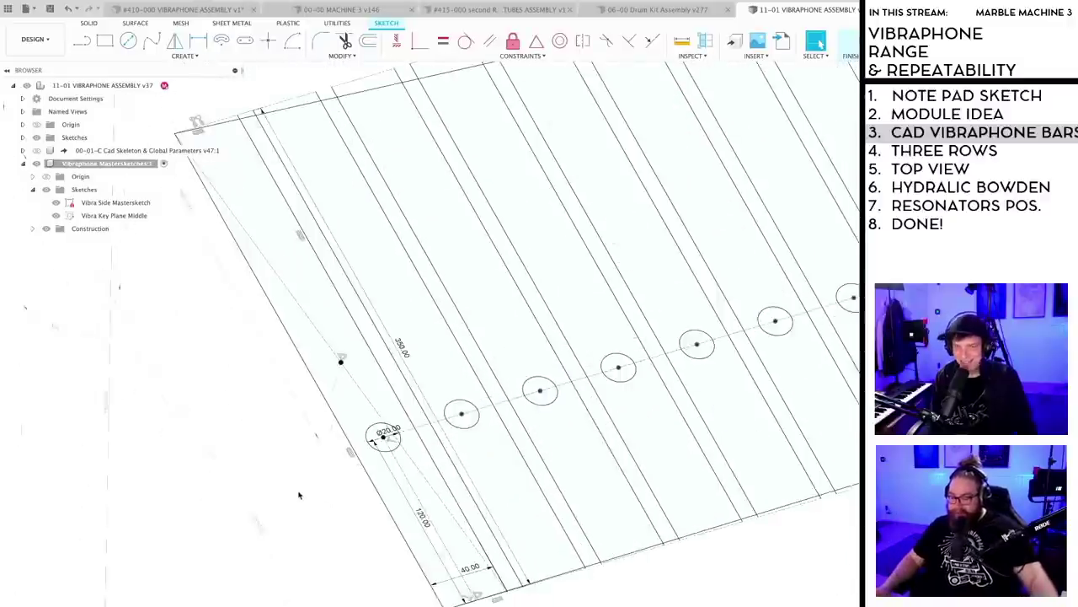
scroll(299, 495, down, 3)
scroll(550, 587, down, 2)
scroll(553, 582, down, 1)
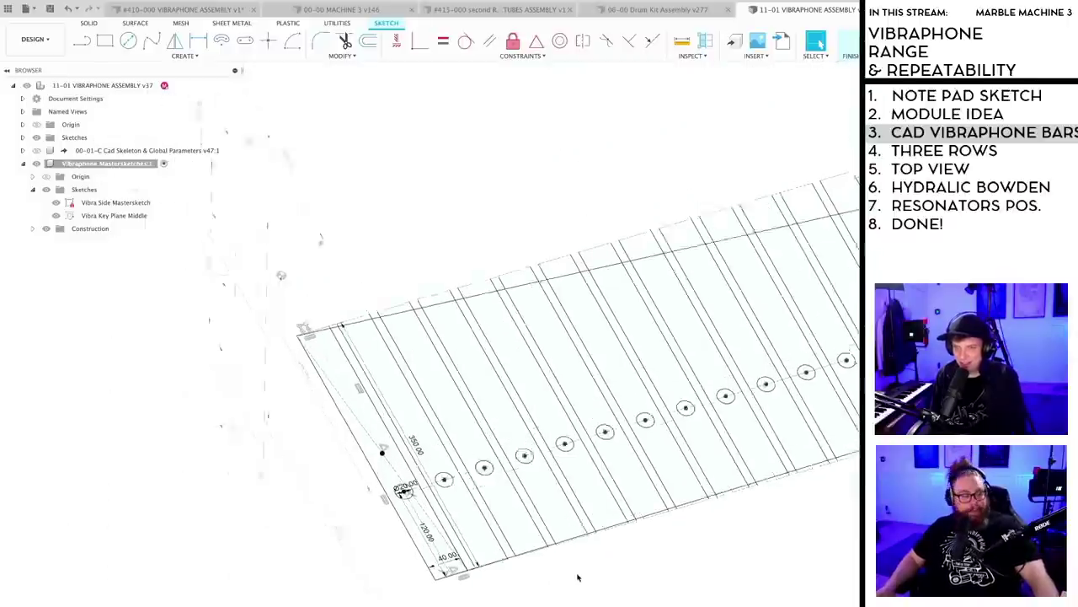
scroll(578, 577, down, 3)
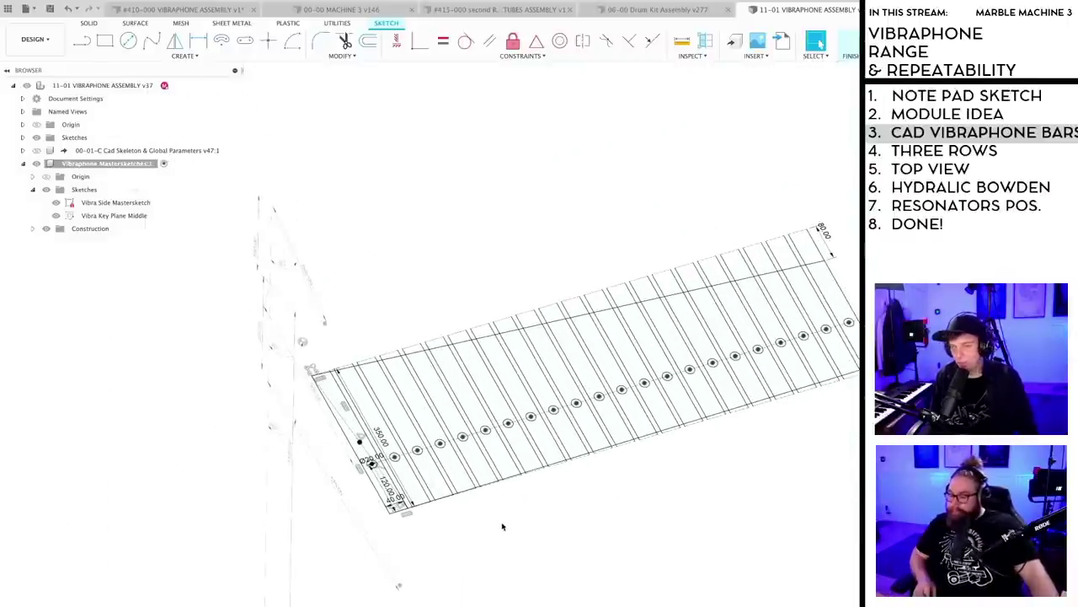
mouse_move(503, 527)
shift+middle_down()
mouse_move(522, 552)
mouse_move(514, 508)
shift+middle_up()
scroll(512, 502, up, 2)
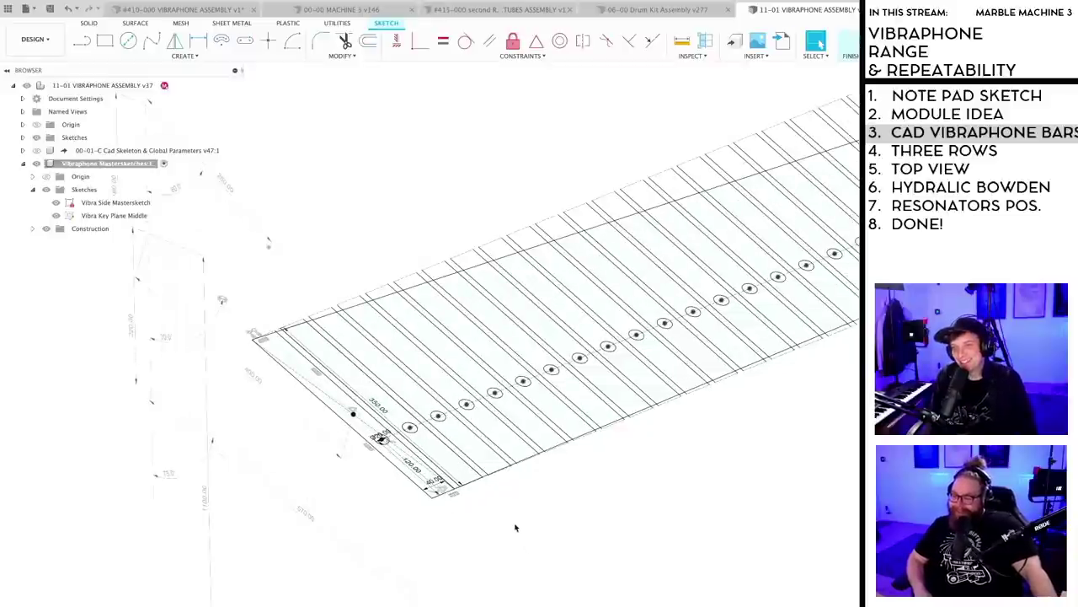
- Finish the middle-row sketch and view all three rows of bars together with the side master sketch
scroll(514, 525, down, 3)
mouse_move(515, 524)
middle_down()
mouse_move(509, 488)
mouse_move(513, 495)
middle_up()
scroll(513, 495, up, 1)
scroll(508, 492, up, 1)
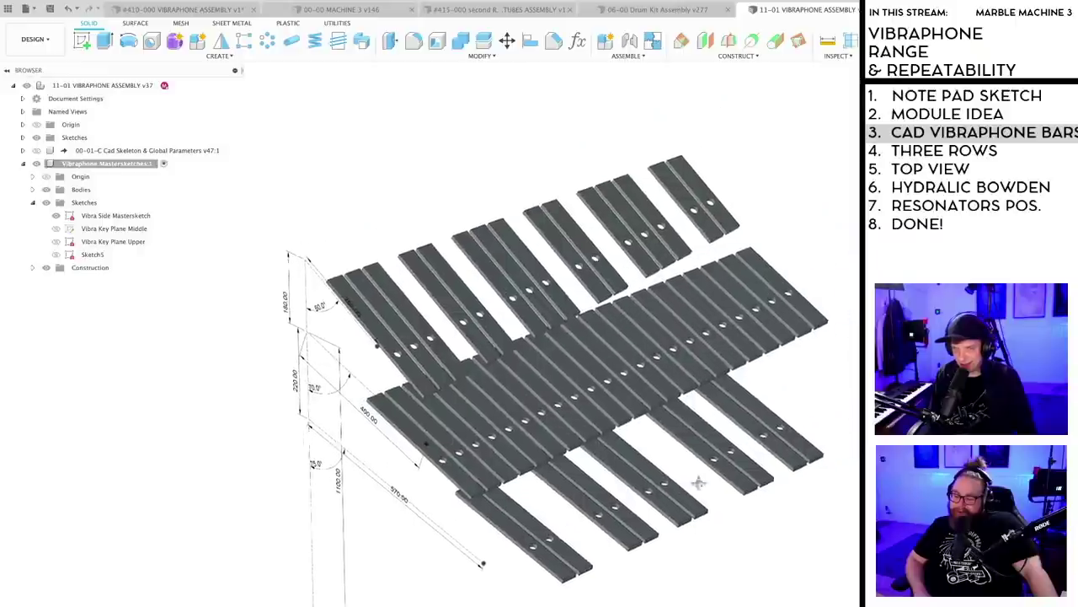
shift+middle_drag(696, 479, 717, 454)
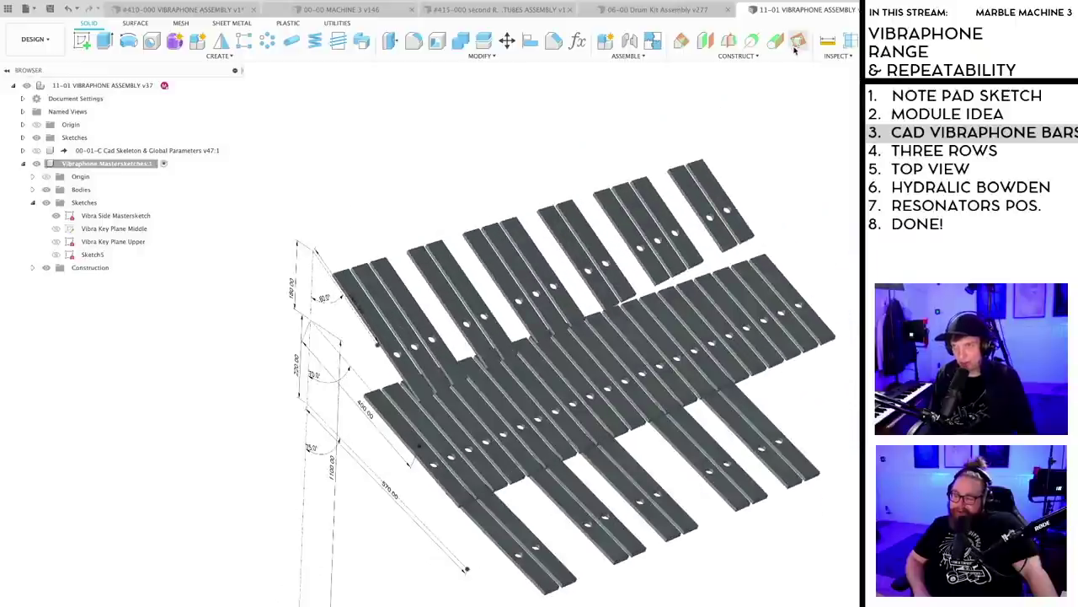
scroll(685, 268, down, 3)
middle_drag(686, 268, 662, 290)
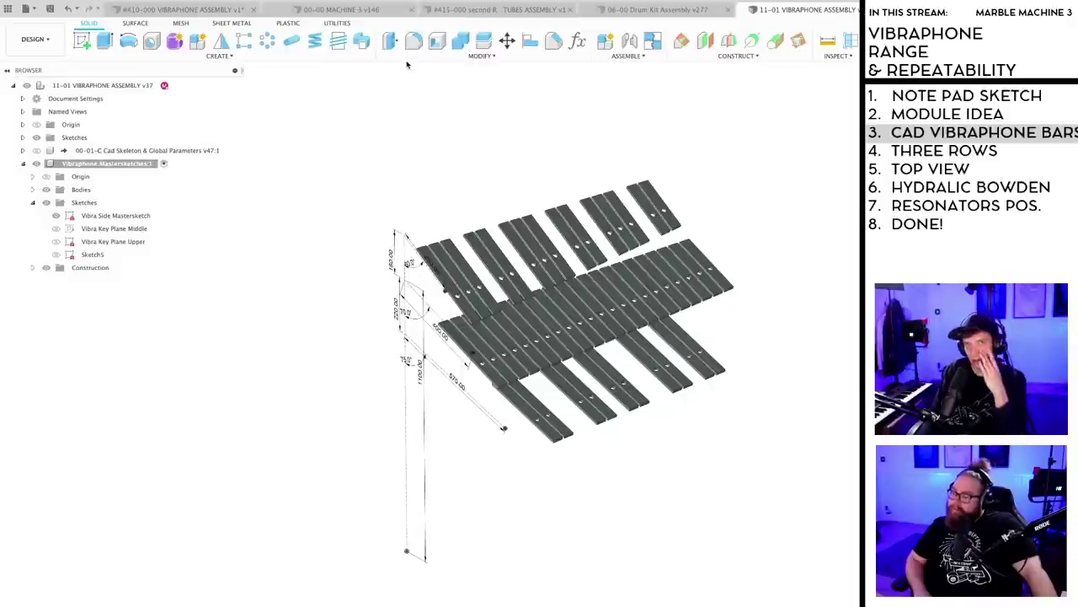
- Check the bars in the 00-00 MACHINE 3 document, and reopen the Vibra Key Plane Middle sketch in 11-01 VIBRAPHONE ASSEMBLY for editing
click(329, 12)
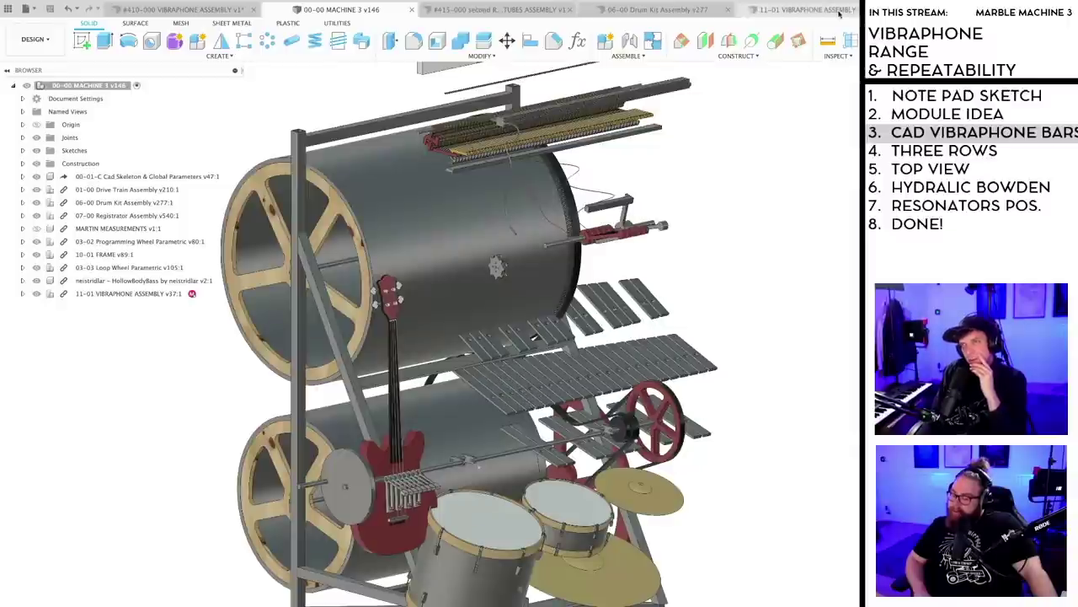
click(843, 11)
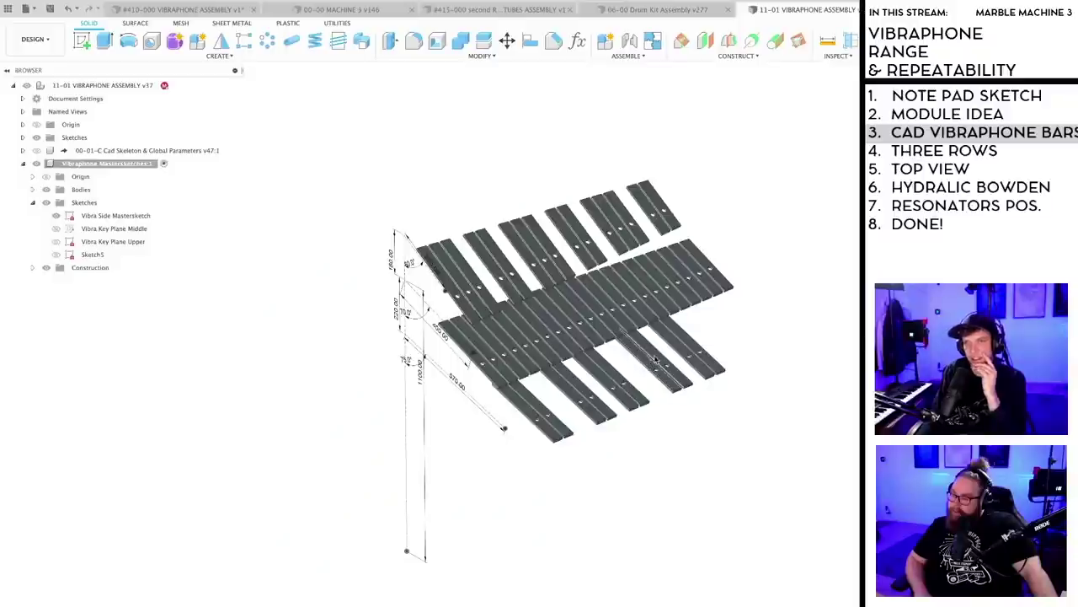
double_click(113, 228)
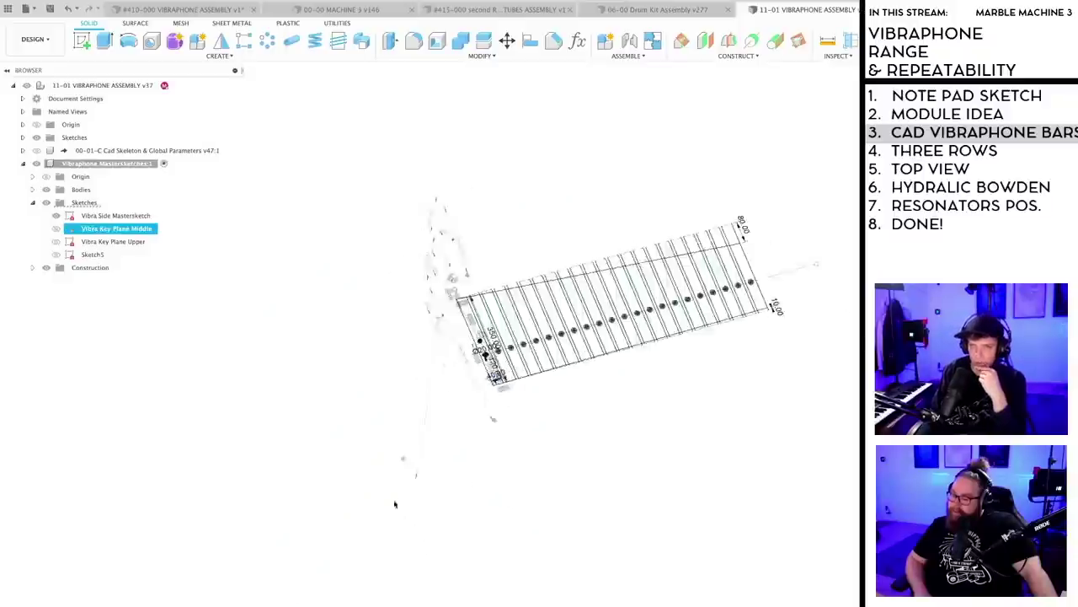
middle_drag(556, 400, 488, 483)
scroll(488, 483, up, 6)
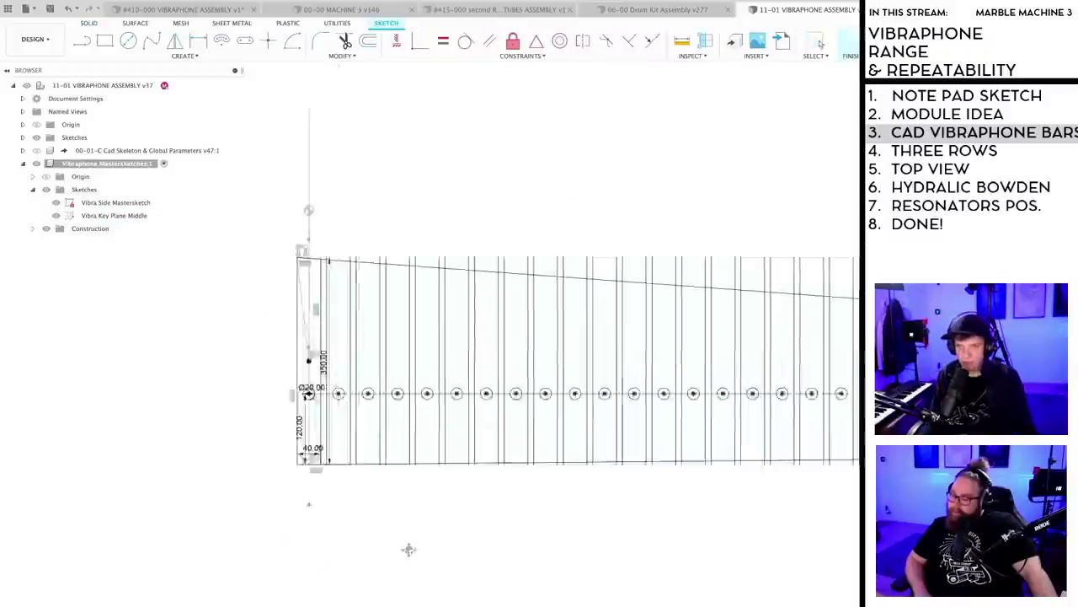
scroll(299, 397, up, 4)
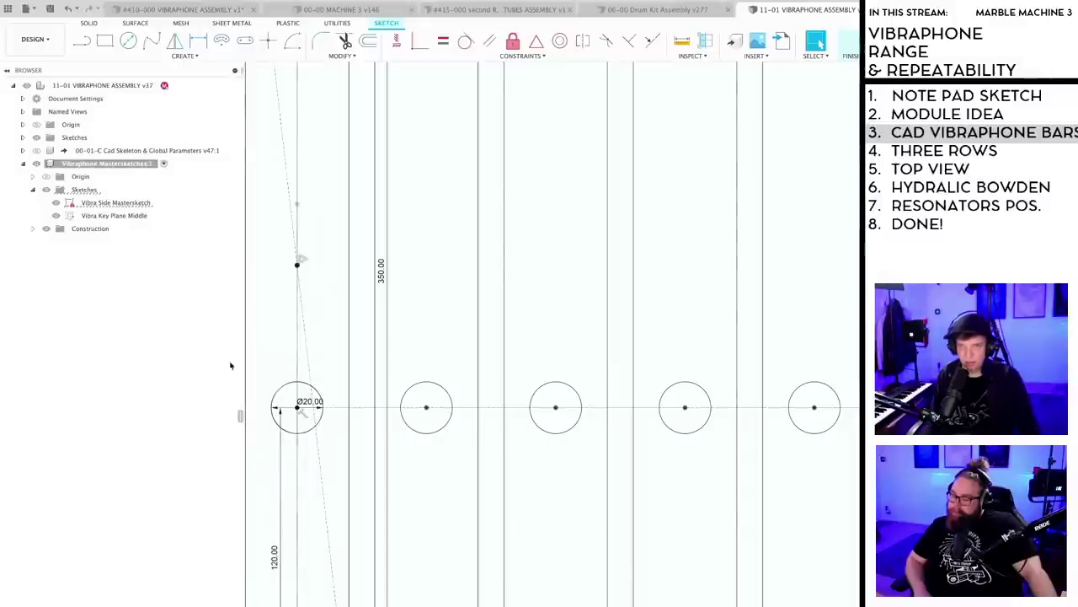
- Toggle the visibility of the Vibra Side Mastersketch and Vibra Key Plane Middle sketches to examine how the first bar's hole relates to the side sketch
scroll(240, 371, down, 4)
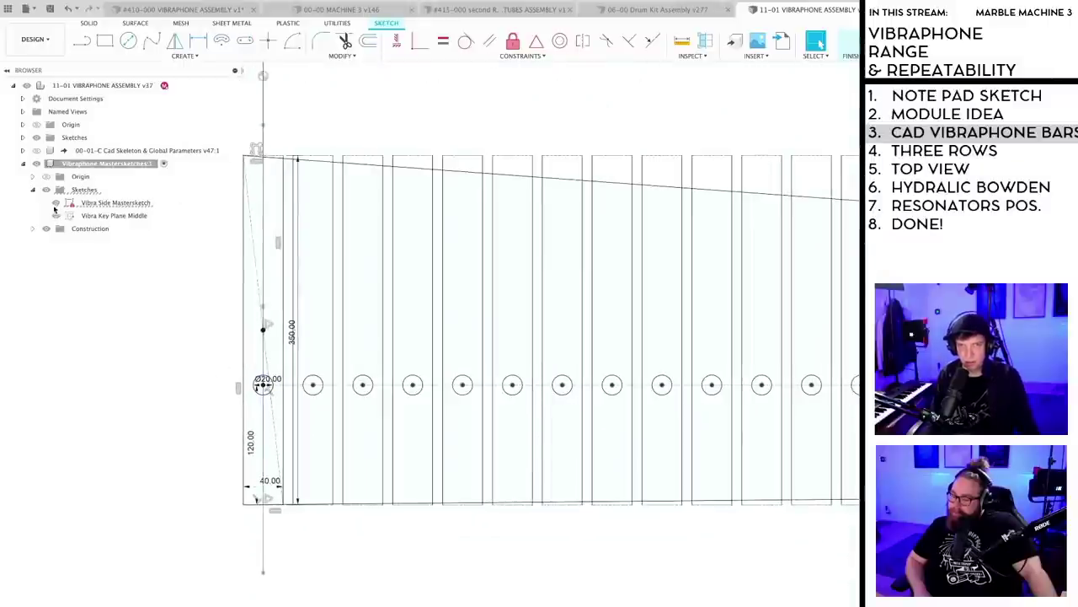
scroll(320, 436, up, 3)
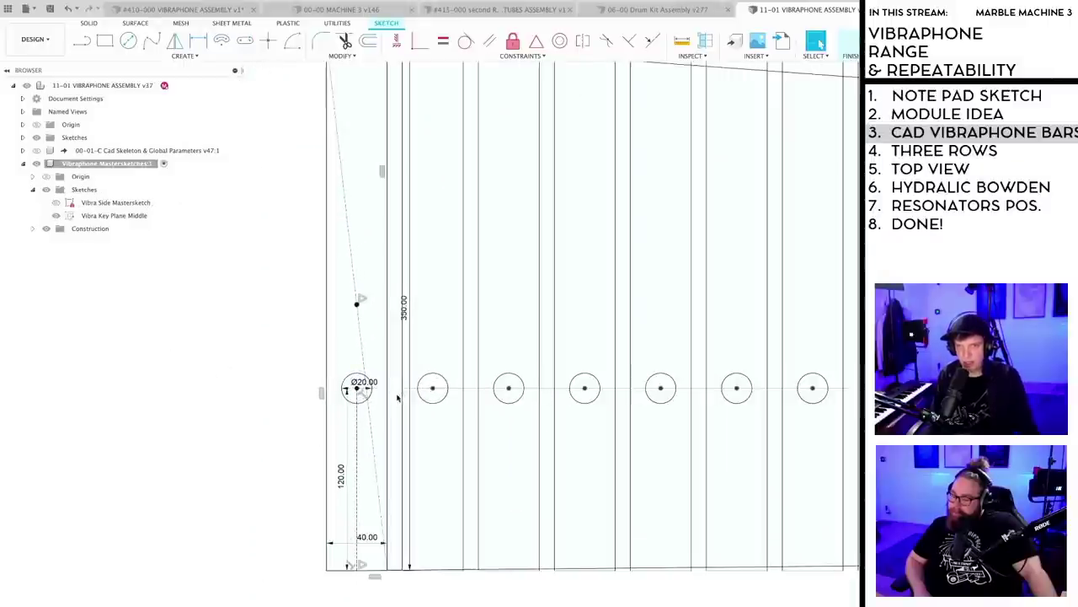
shift+middle_drag(371, 396, 317, 498)
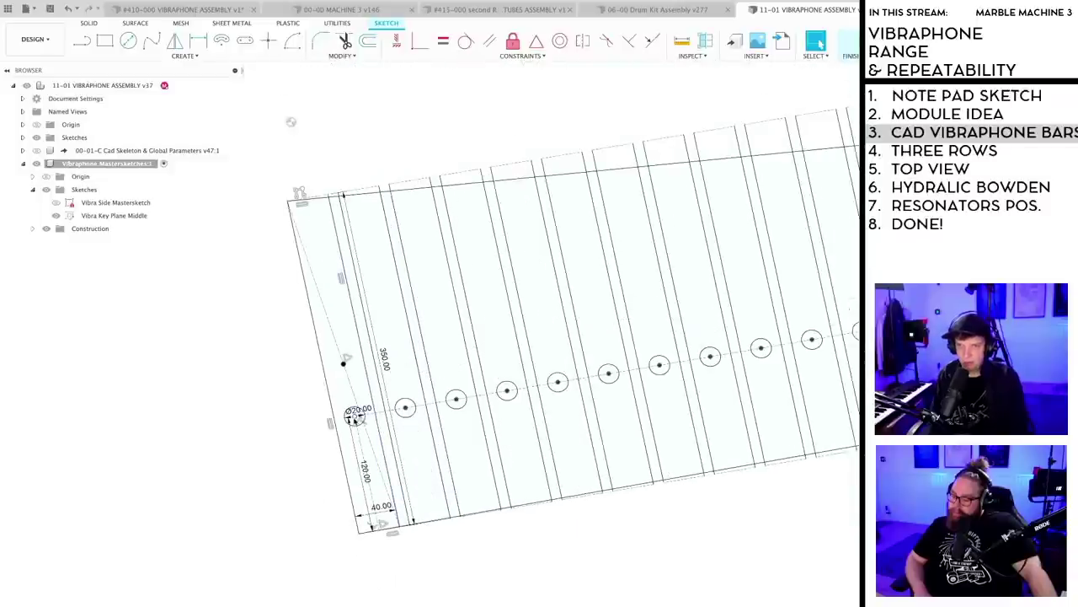
scroll(354, 419, up, 2)
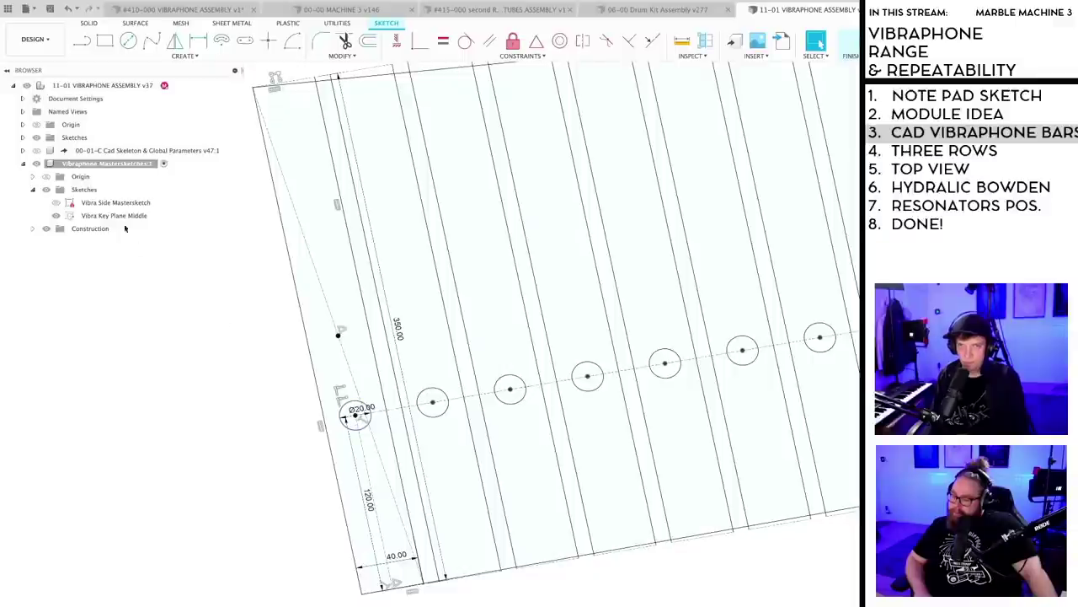
click(56, 204)
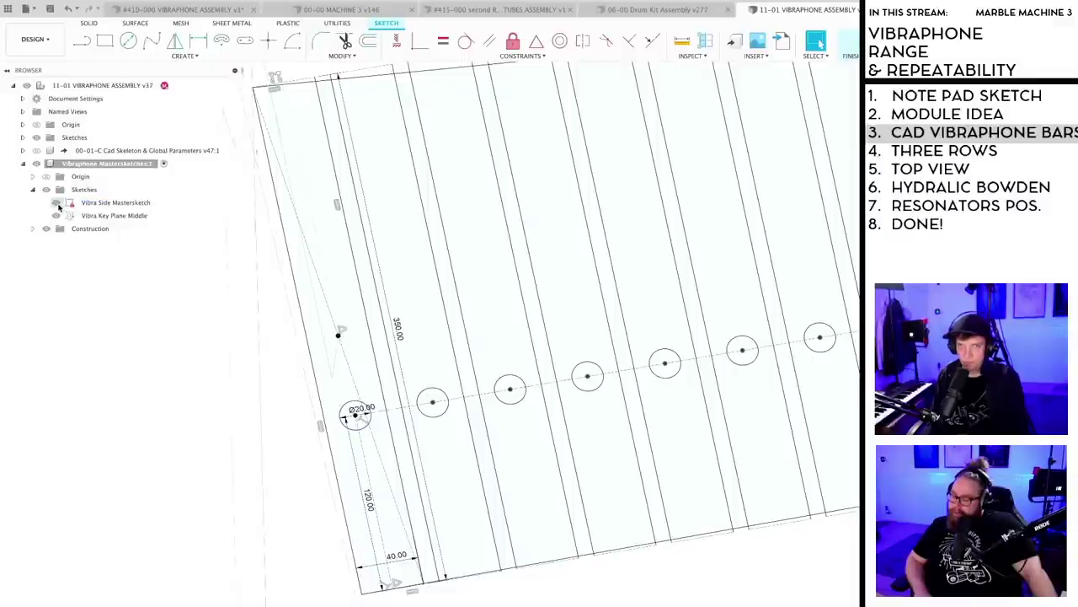
click(57, 216)
click(57, 215)
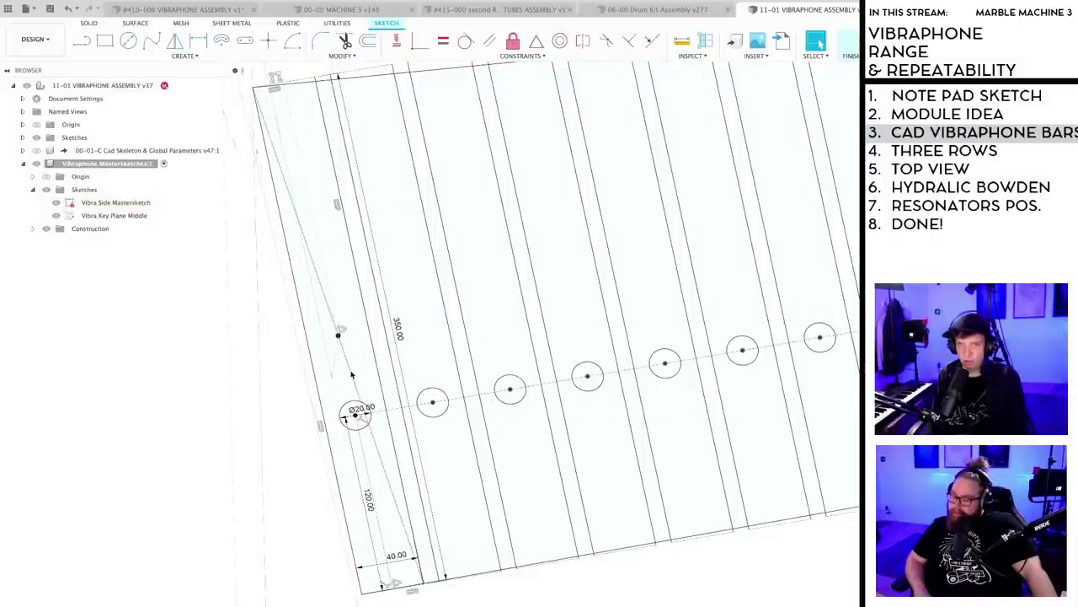
- Delete the diagonal line that crosses the first bar in the middle-row sketch
click(351, 374)
key(Delete)
scroll(352, 374, down, 3)
mouse_move(519, 570)
middle_down()
mouse_move(504, 604)
mouse_move(393, 585)
mouse_move(469, 587)
middle_up()
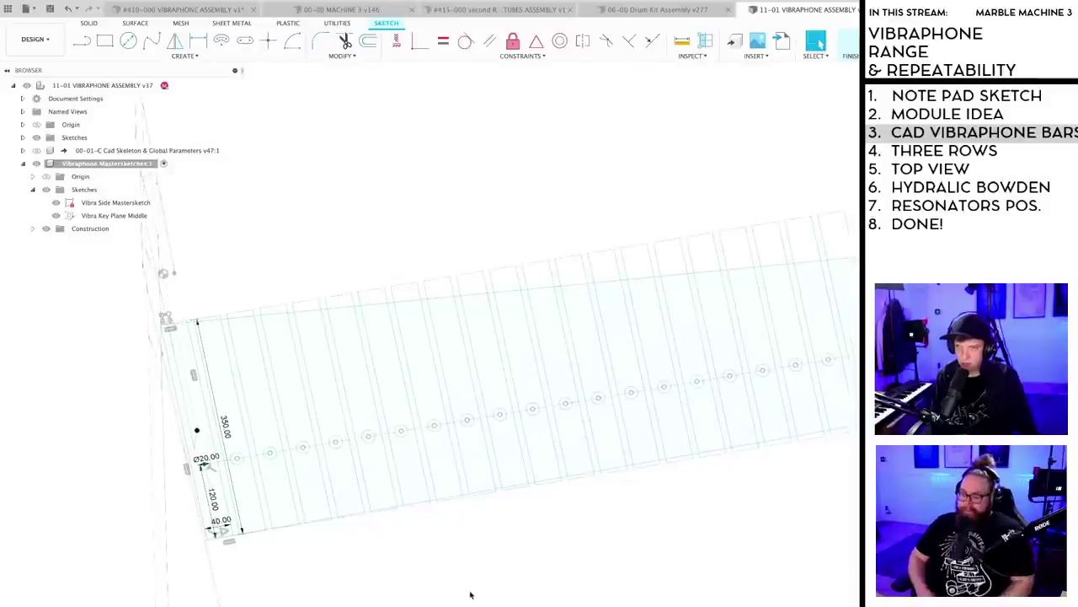
- Draw a line about 1090 mm long across all the bars above the hole row, and make it perpendicular to the bars
key(l)
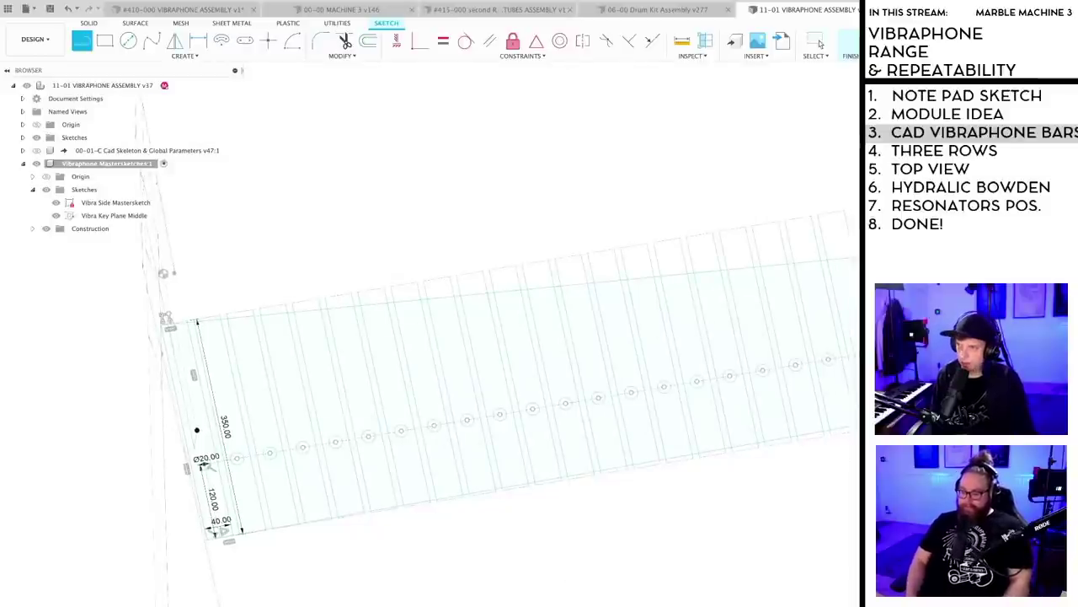
click(885, 309)
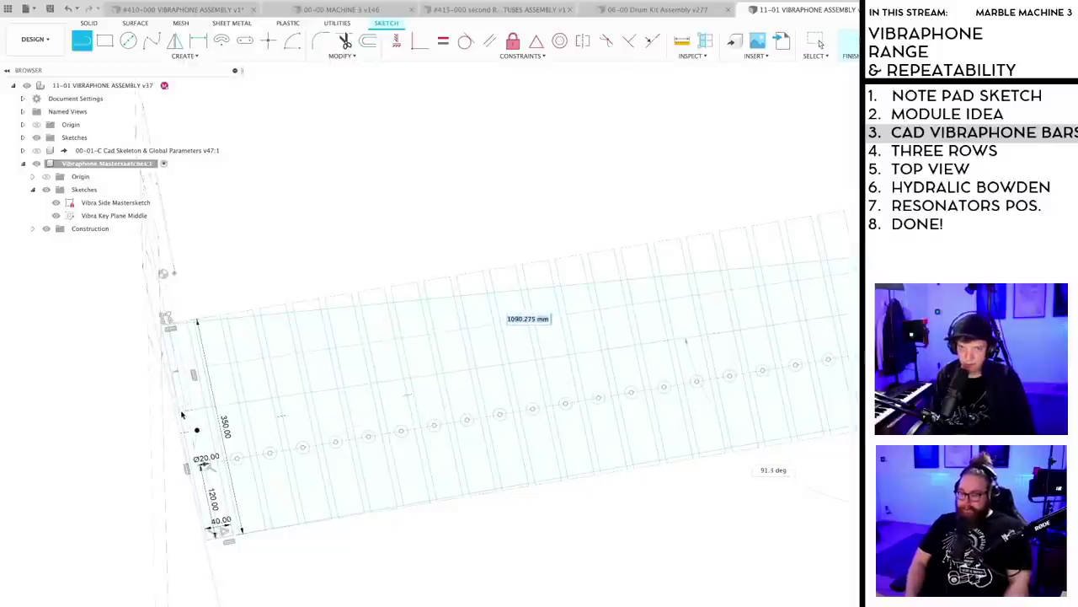
key(Escape)
key(Escape)
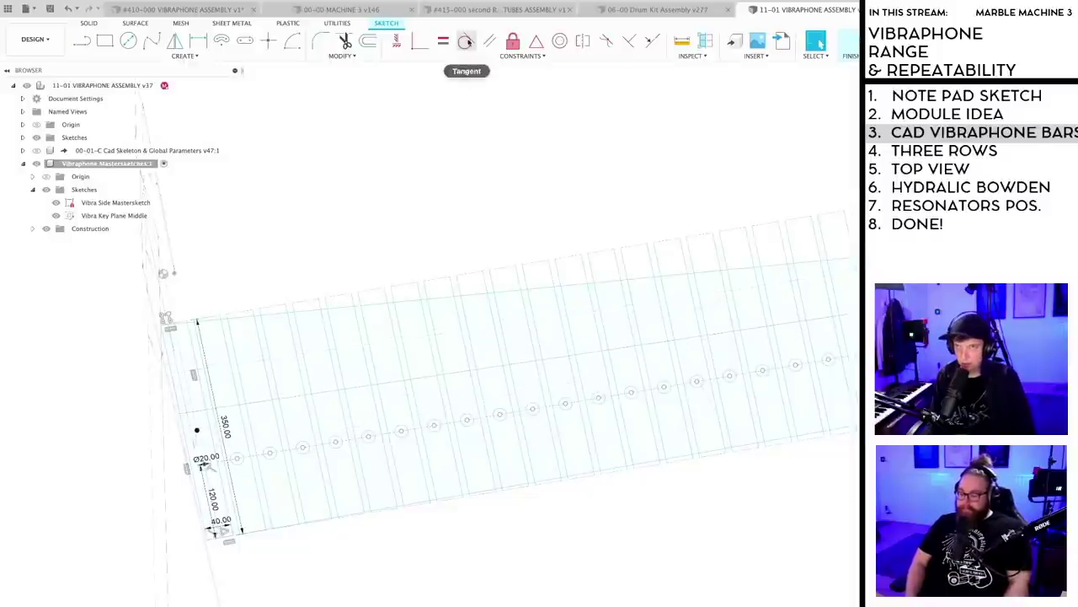
click(629, 41)
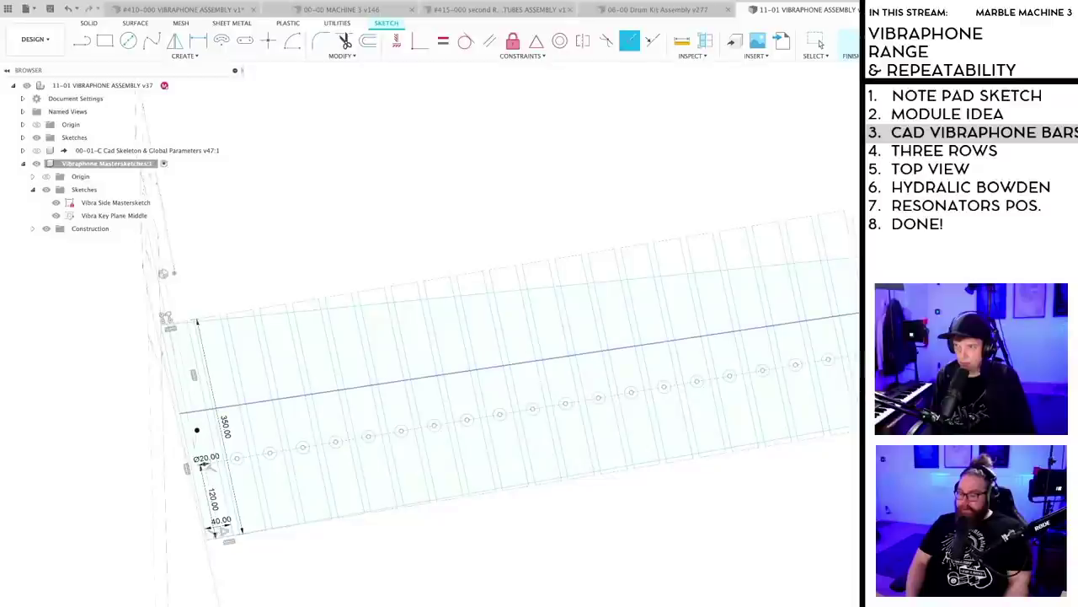
key(Delete)
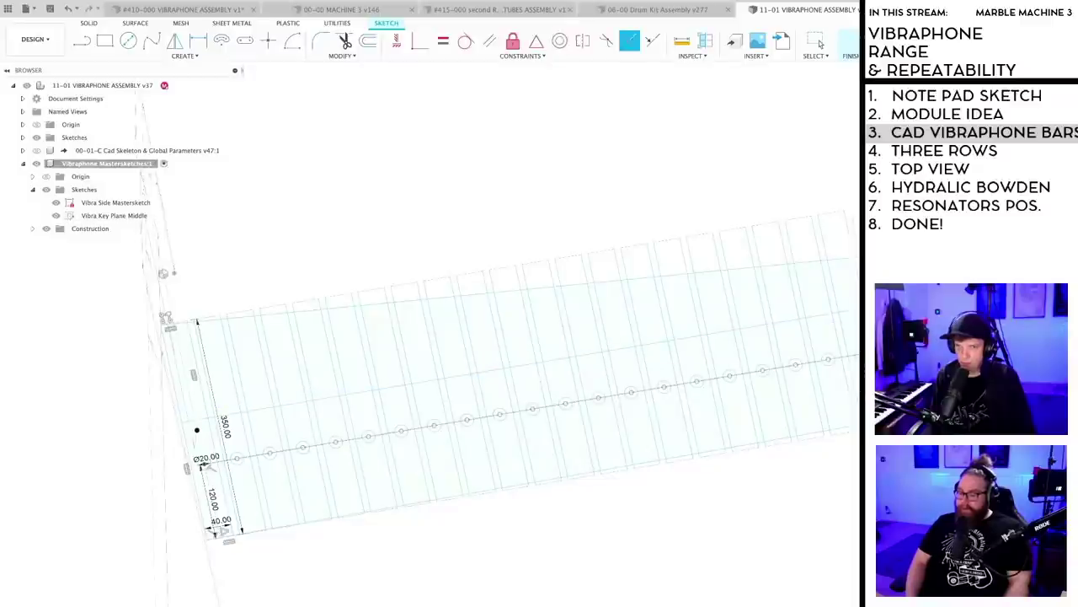
key(Escape)
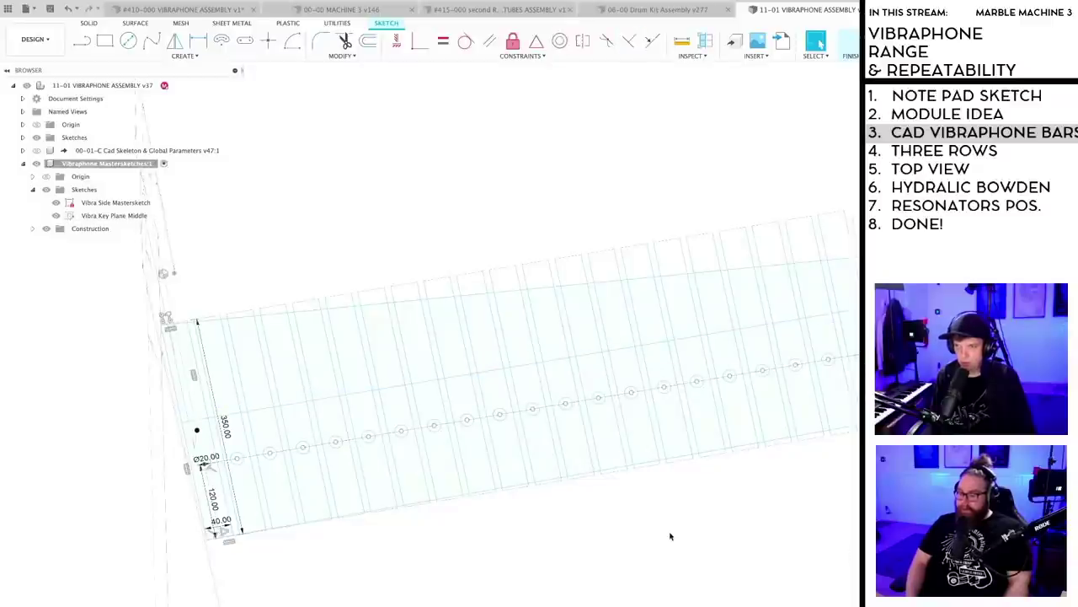
- Place a sketch point at the midpoint of the new line across the bars
shift+middle_drag(670, 536, 657, 551)
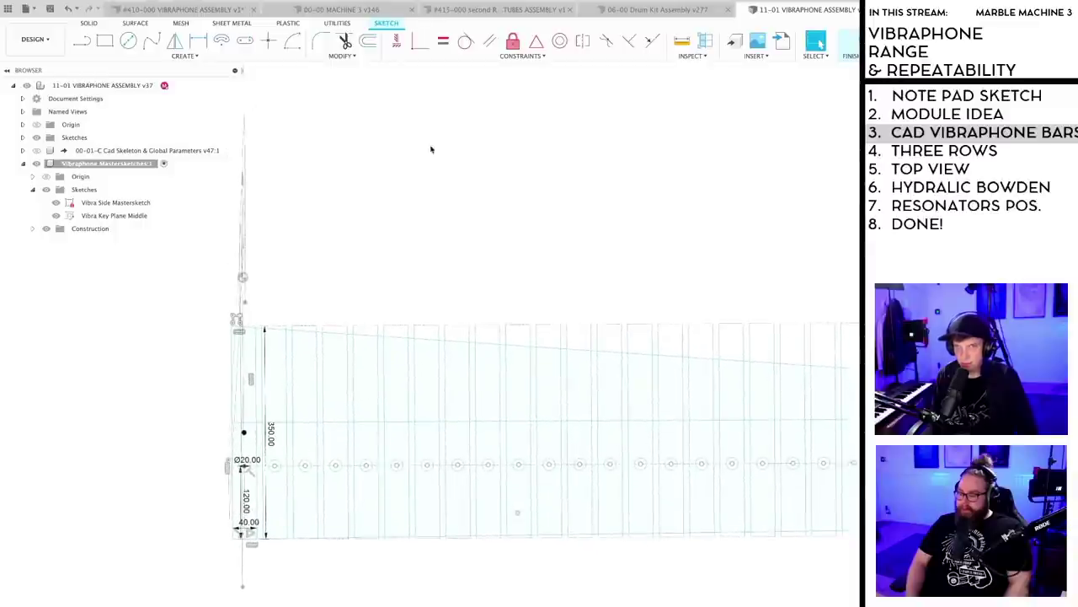
click(268, 40)
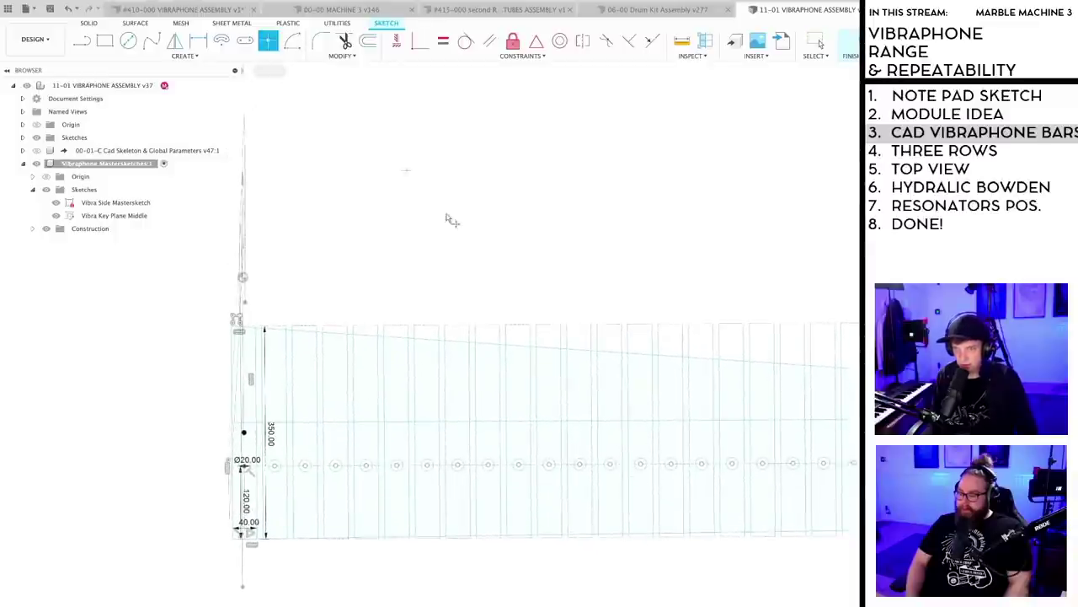
scroll(564, 422, up, 3)
click(564, 422)
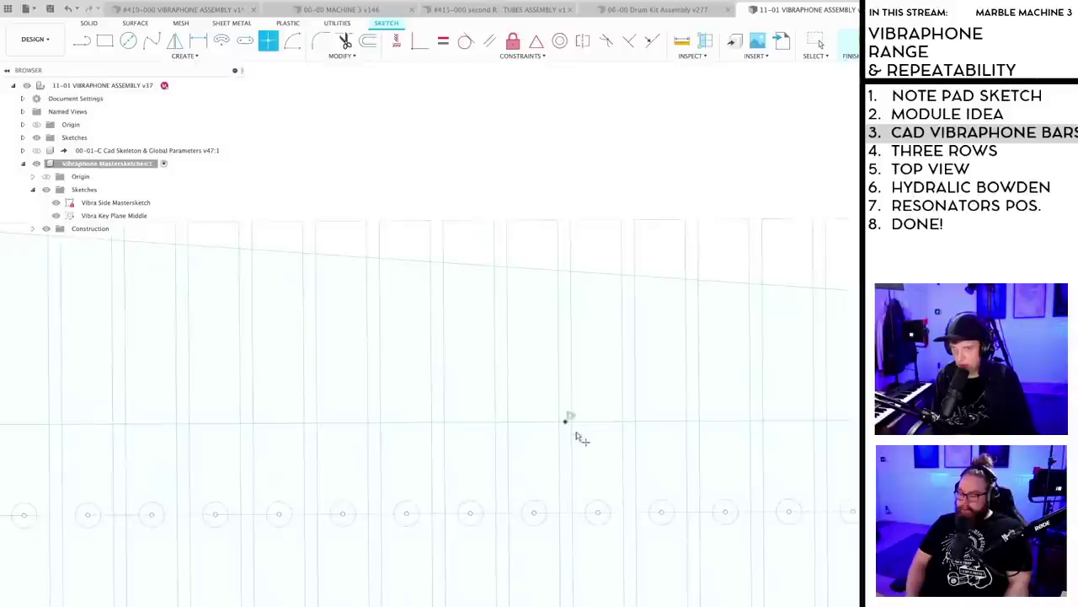
scroll(613, 408, down, 3)
scroll(613, 410, down, 2)
key(Escape)
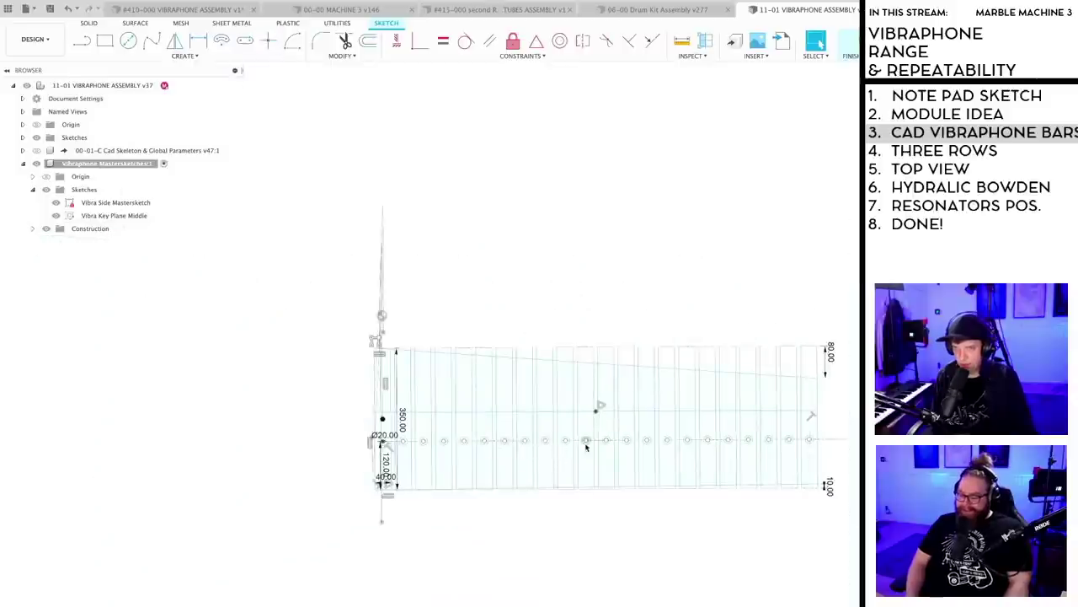
- Make the cross line's midpoint coincident with the reference point from the side sketch, centring the bar row on it
scroll(594, 409, up, 2)
middle_drag(592, 403, 369, 408)
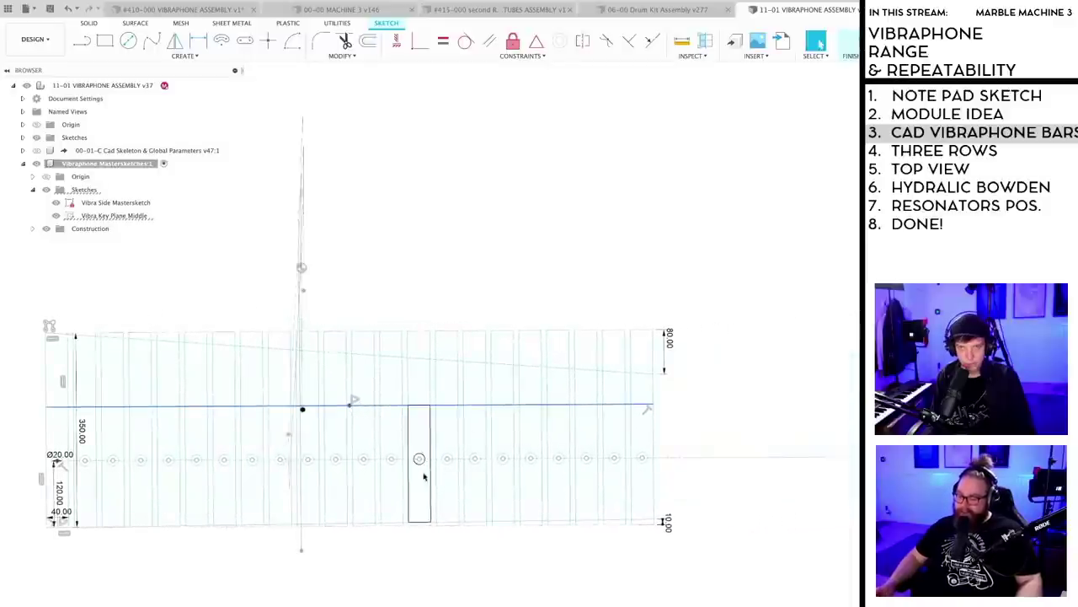
middle_drag(479, 465, 720, 455)
scroll(594, 418, up, 3)
scroll(584, 421, down, 1)
mouse_move(584, 422)
shift+middle_down()
mouse_move(595, 350)
mouse_move(578, 359)
shift+middle_up()
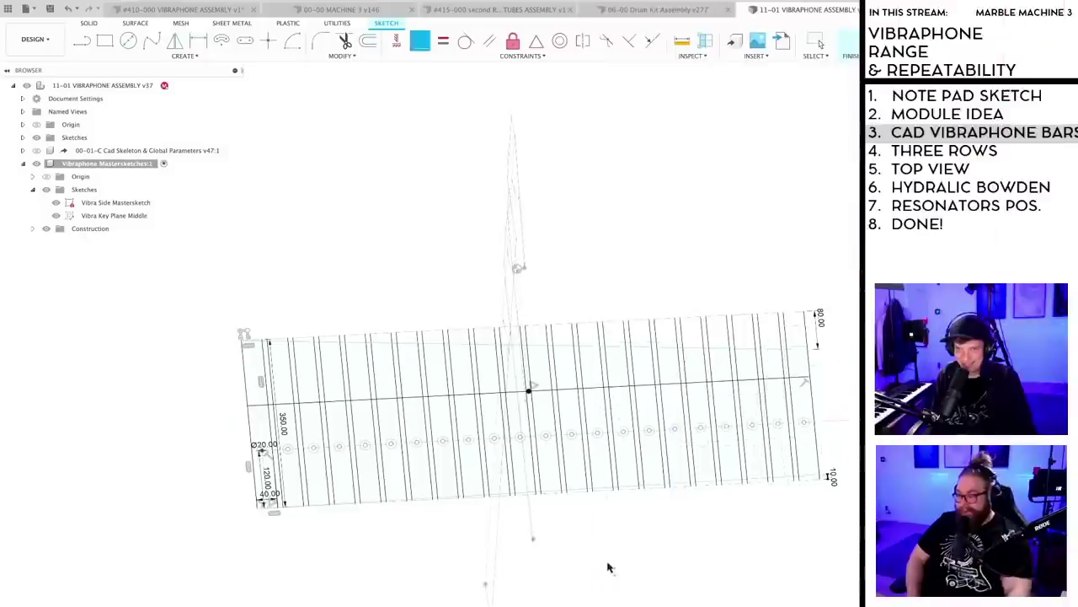
- Try to make the hole row's centre line coincident with the midpoint of the cross line, and undo it
shift+middle_drag(608, 567, 555, 553)
scroll(536, 541, up, 2)
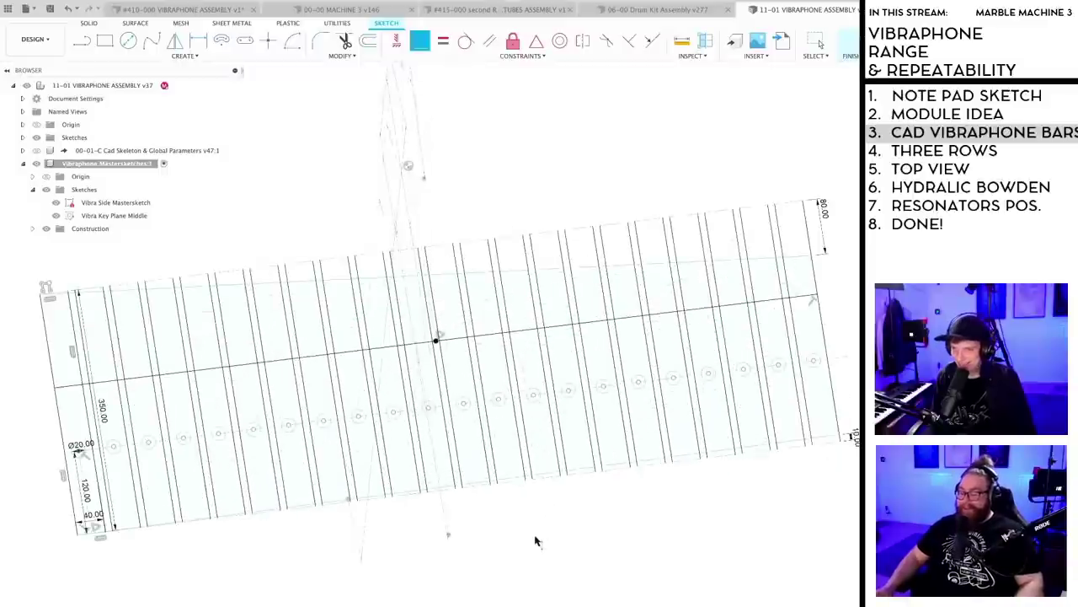
mouse_move(283, 579)
shift+middle_down()
mouse_move(351, 523)
mouse_move(342, 519)
mouse_move(387, 465)
shift+middle_up()
scroll(366, 527, down, 2)
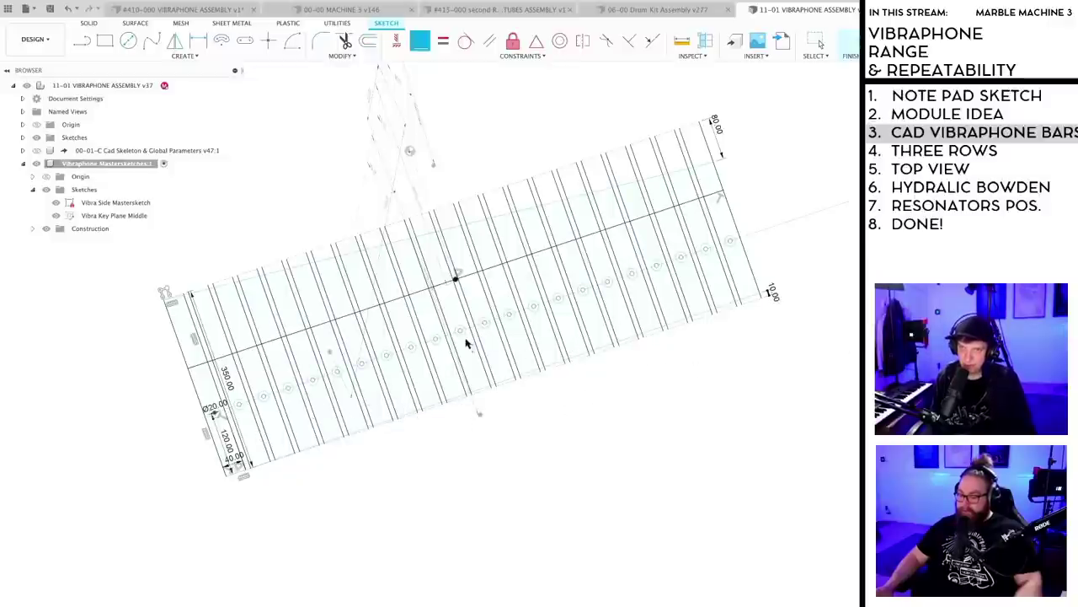
scroll(476, 341, up, 4)
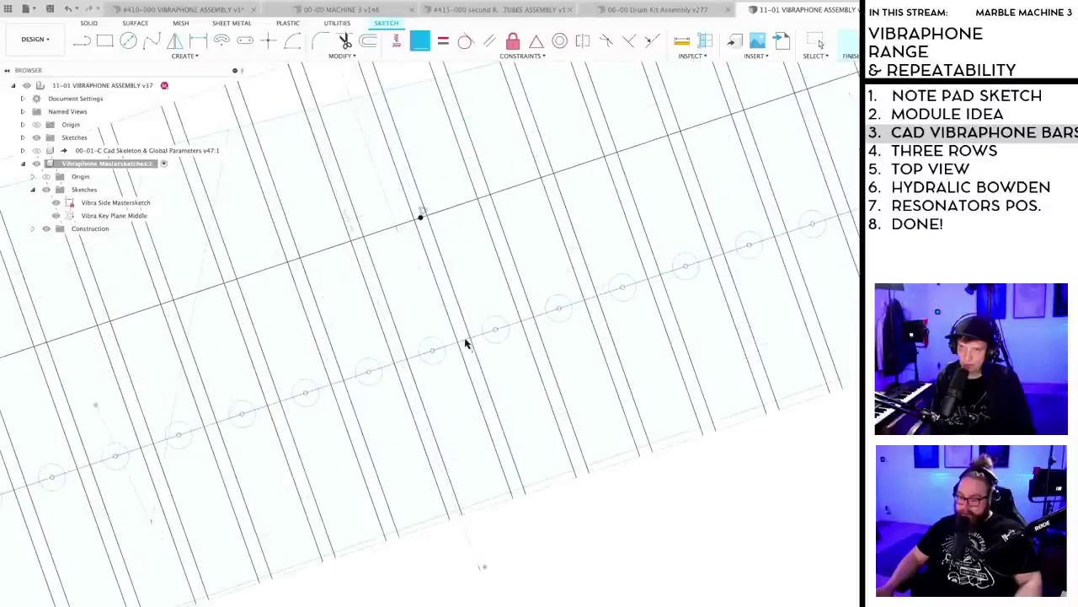
scroll(466, 341, down, 3)
scroll(466, 337, up, 3)
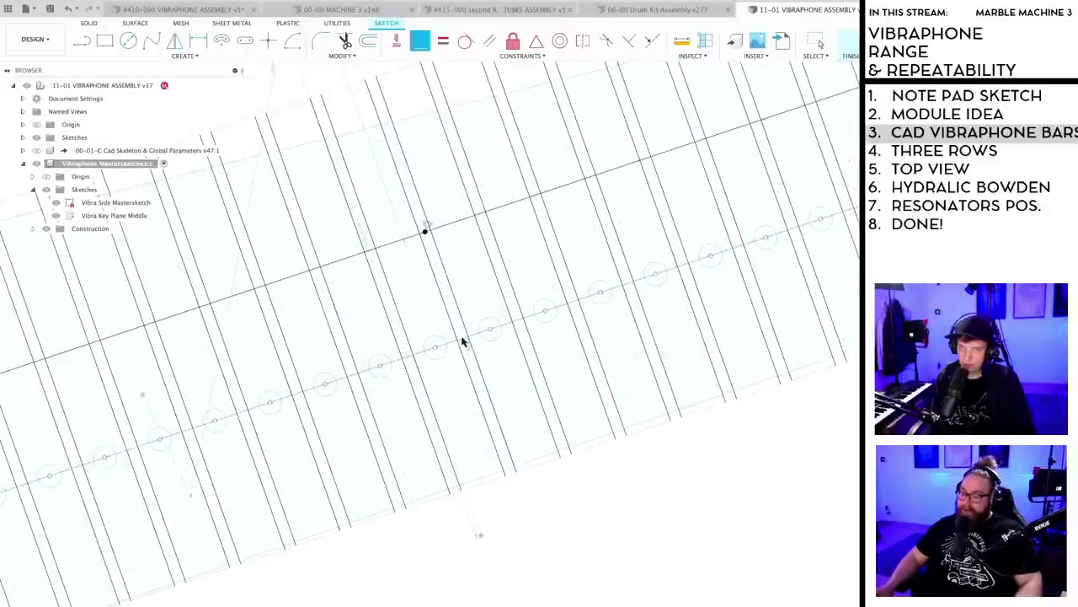
click(445, 290)
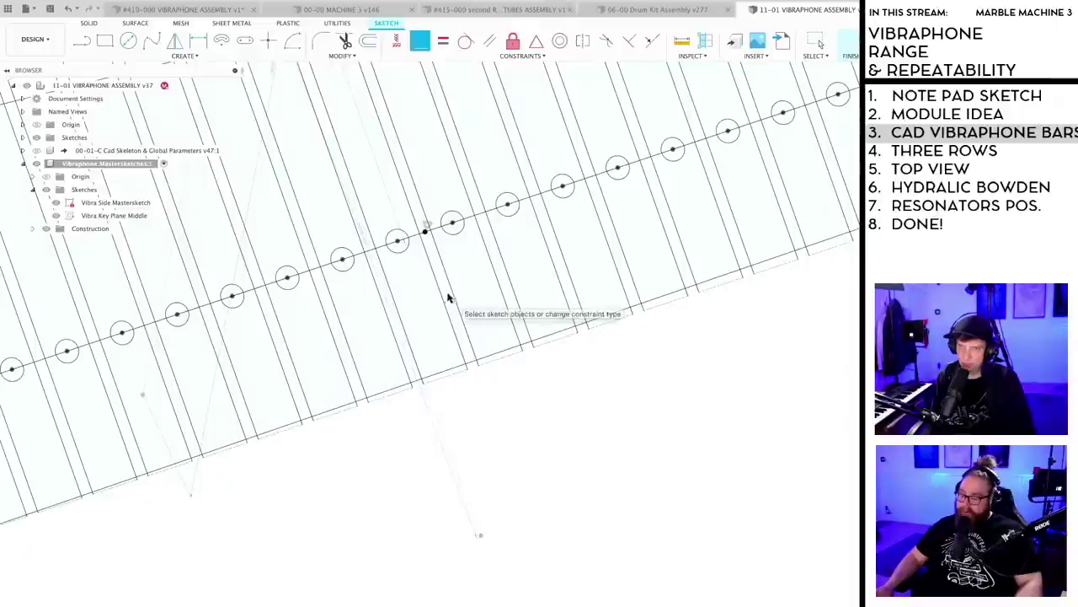
key(Escape)
key(super+z)
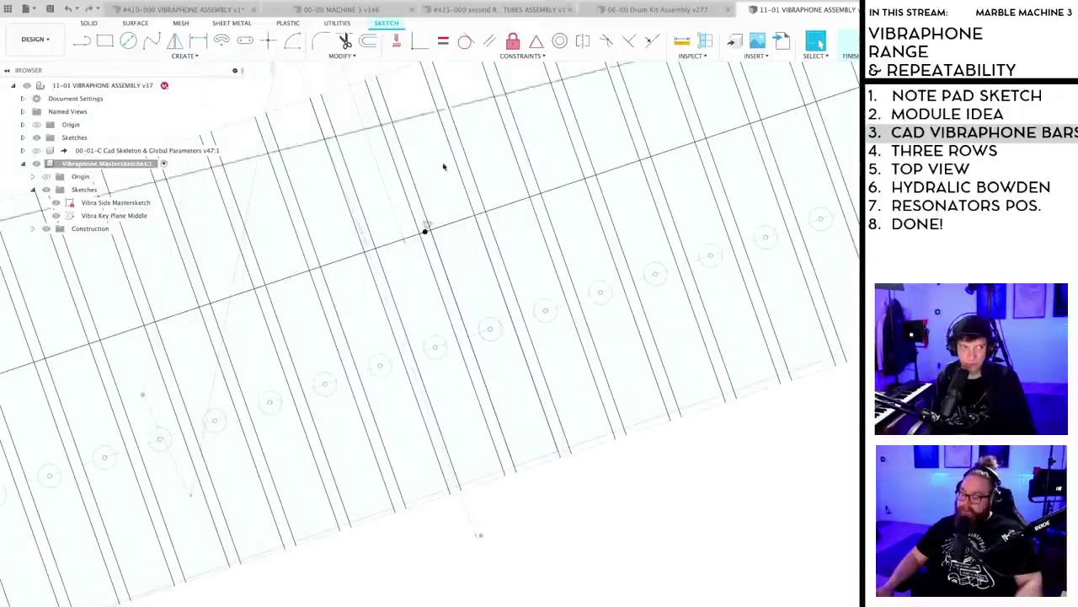
- Dimension the distance between the cross line's midpoint and the hole row's centre line as 95 mm
scroll(522, 334, down, 3)
mouse_move(528, 284)
middle_down()
mouse_move(513, 294)
mouse_move(495, 283)
middle_up()
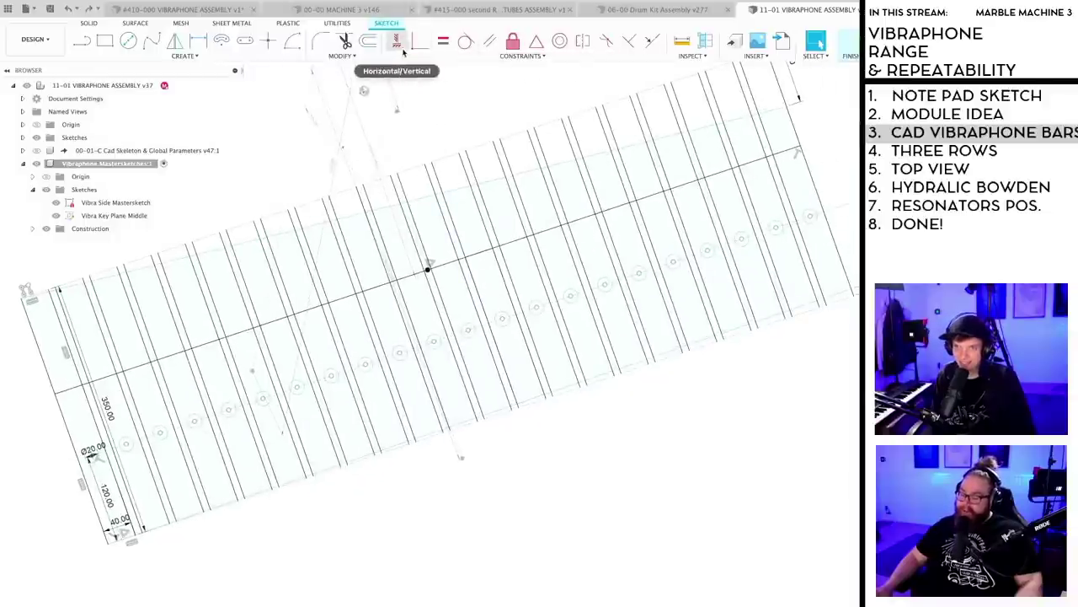
key(r)
scroll(429, 272, up, 2)
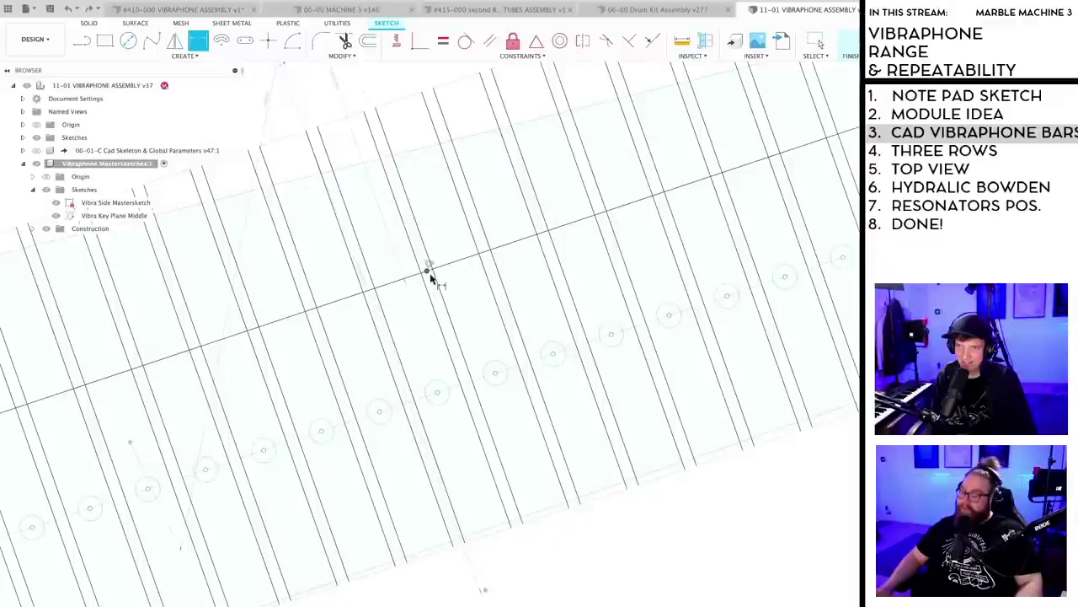
key(d)
click(462, 386)
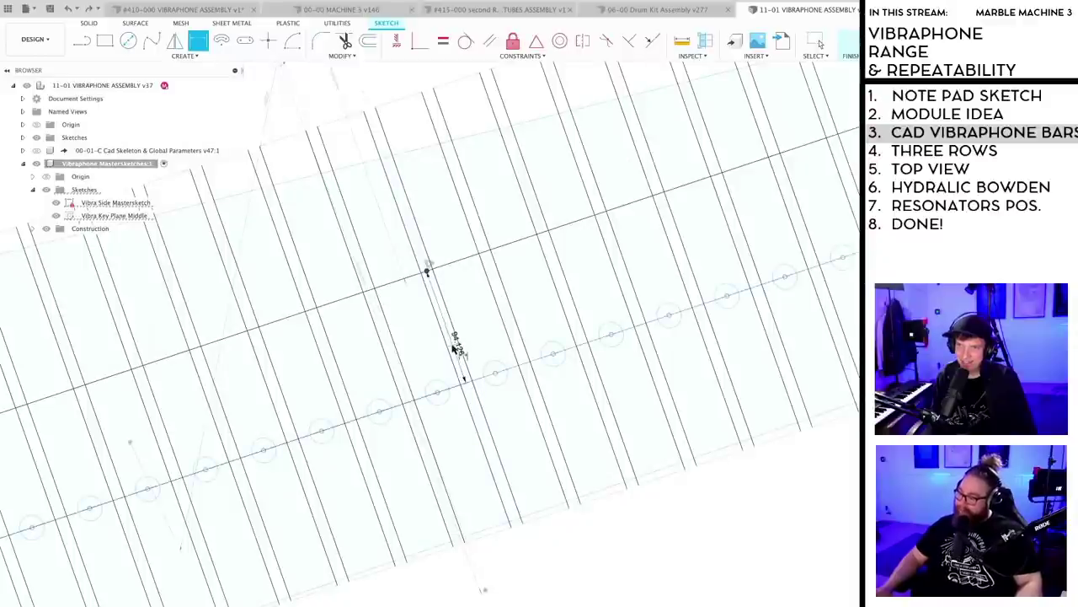
click(453, 347)
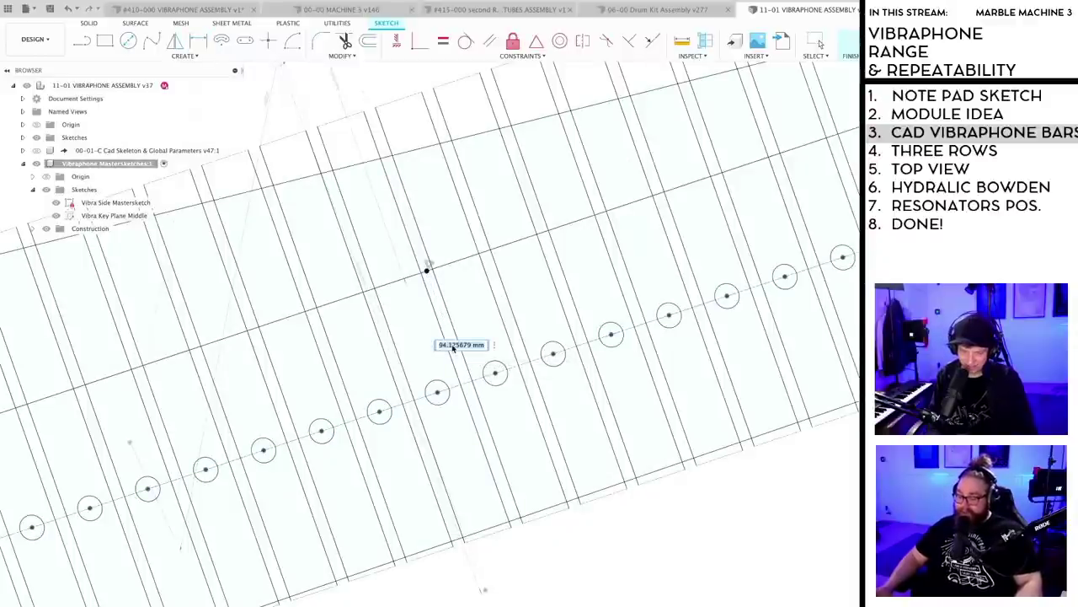
key(Return)
scroll(482, 363, down, 5)
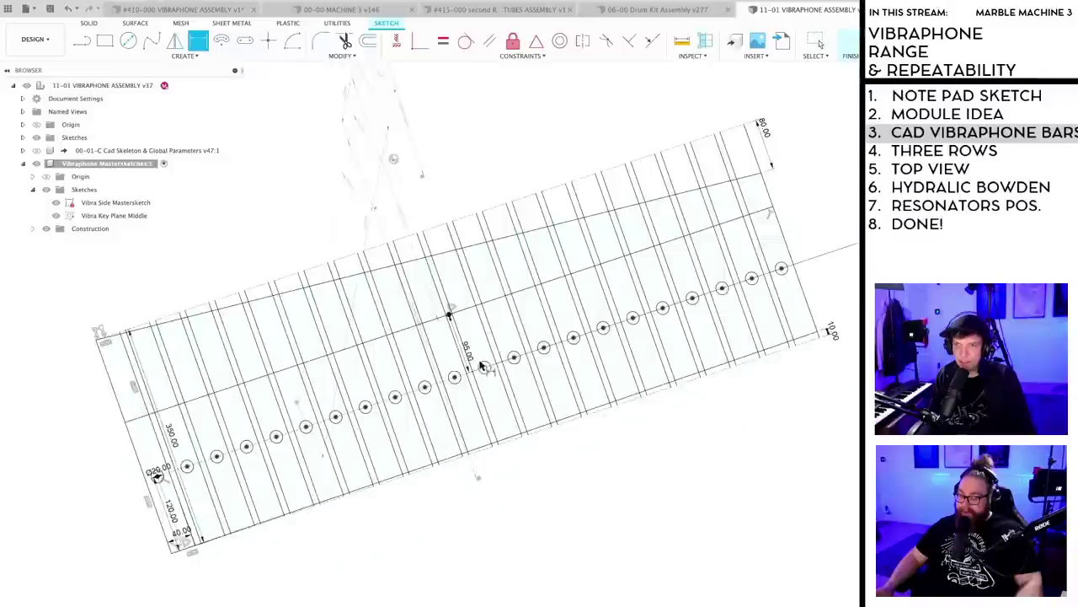
mouse_move(524, 491)
shift+middle_down()
mouse_move(534, 468)
mouse_move(531, 483)
mouse_move(514, 455)
shift+middle_up()
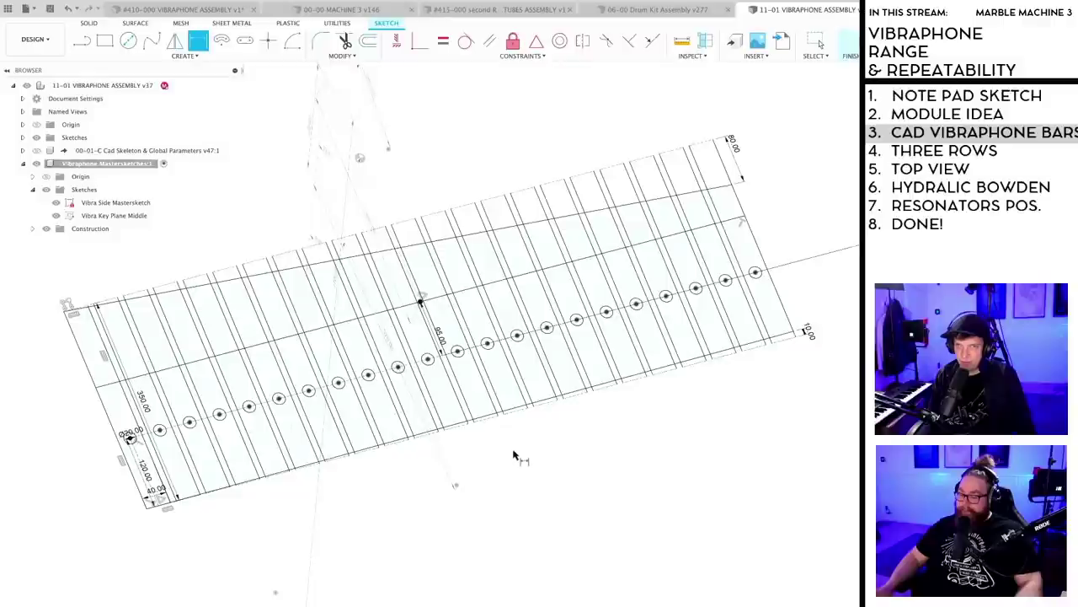
key(Escape)
- Convert the cross line through the bars' midpoint to a construction line
scroll(516, 452, up, 1)
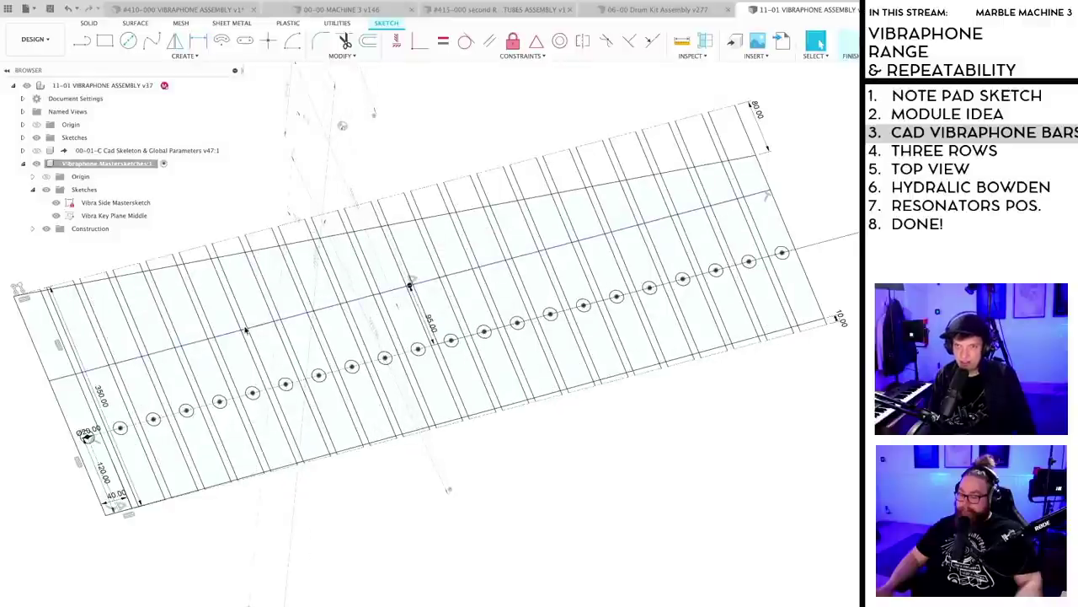
scroll(600, 509, down, 2)
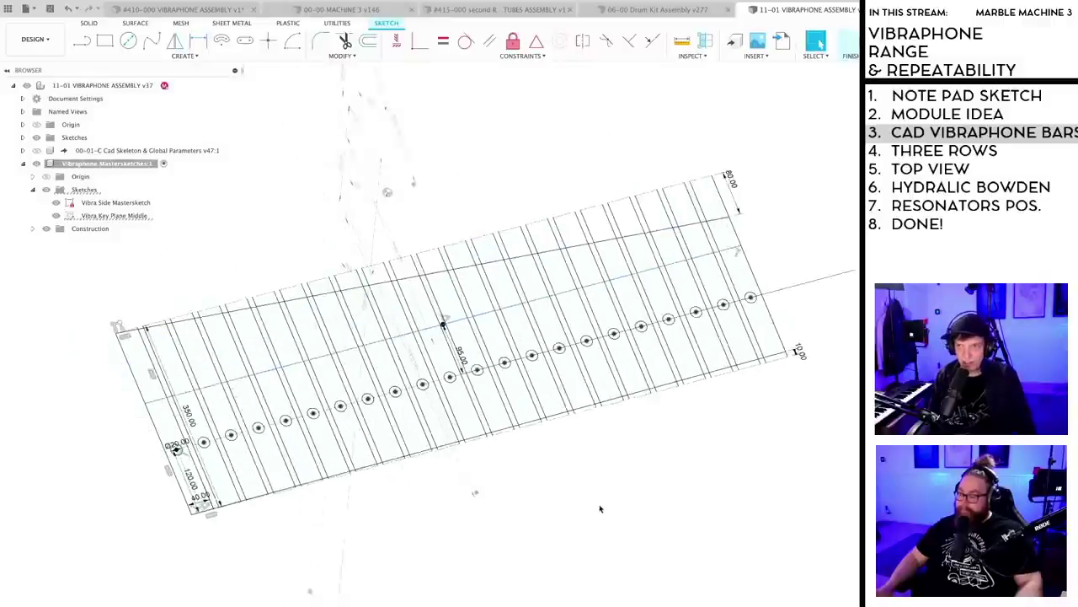
scroll(526, 489, up, 1)
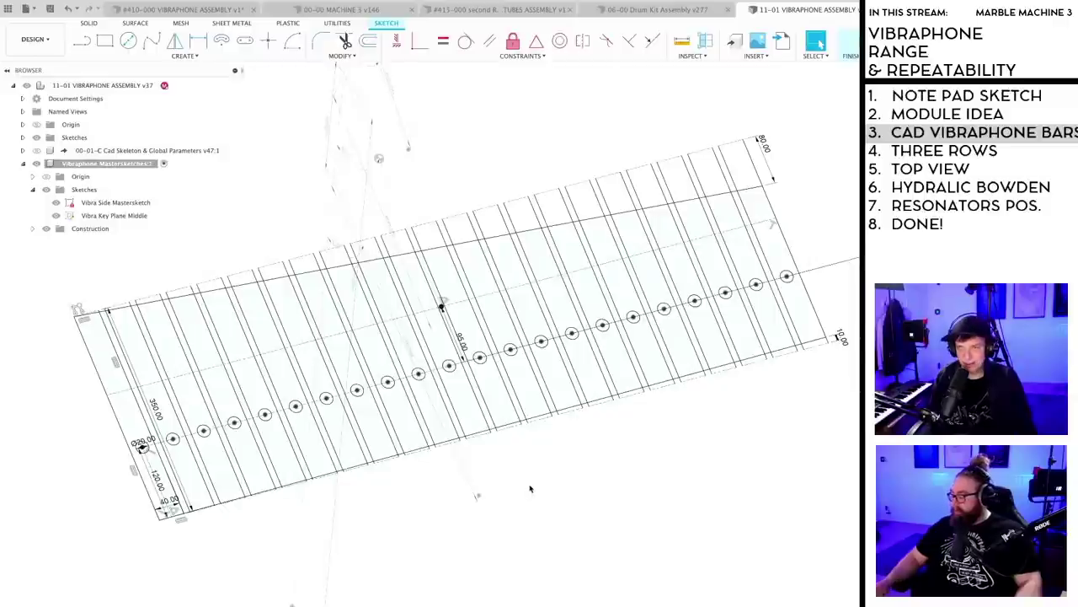
scroll(564, 465, down, 1)
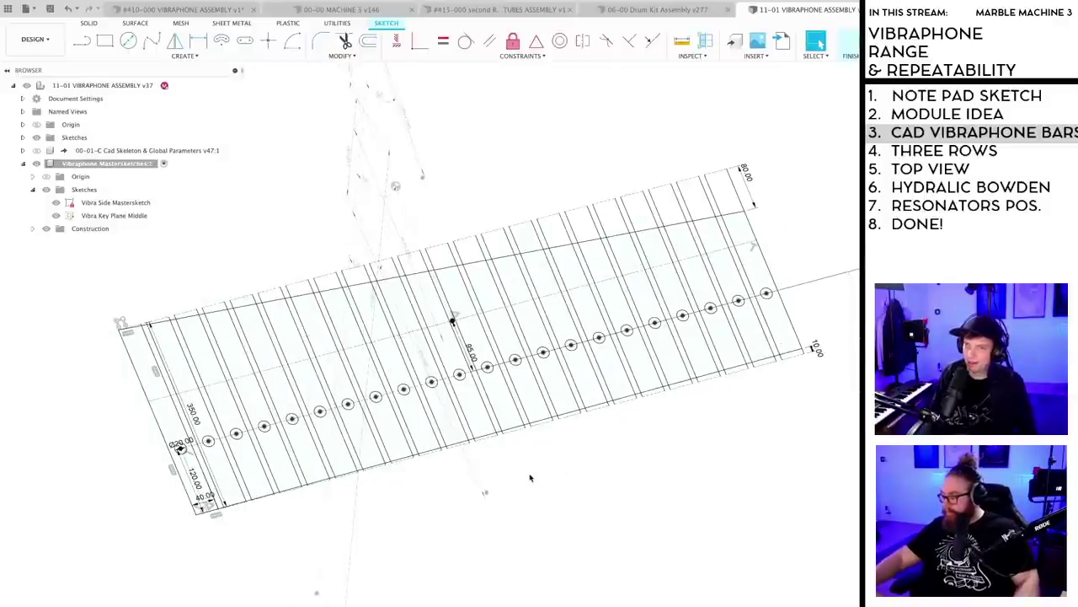
- Save the assembly and finish the Vibra Key Plane Middle sketch to bring back the three rows of bars
mouse_move(530, 477)
shift+middle_down()
mouse_move(532, 489)
mouse_move(537, 476)
mouse_move(552, 479)
mouse_move(551, 466)
mouse_move(544, 518)
mouse_move(574, 497)
mouse_move(596, 508)
mouse_move(565, 501)
mouse_move(602, 504)
mouse_move(577, 511)
mouse_move(585, 490)
mouse_move(598, 532)
mouse_move(556, 533)
mouse_move(546, 518)
mouse_move(559, 534)
mouse_move(551, 529)
shift+middle_up()
scroll(552, 471, up, 1)
scroll(542, 506, up, 1)
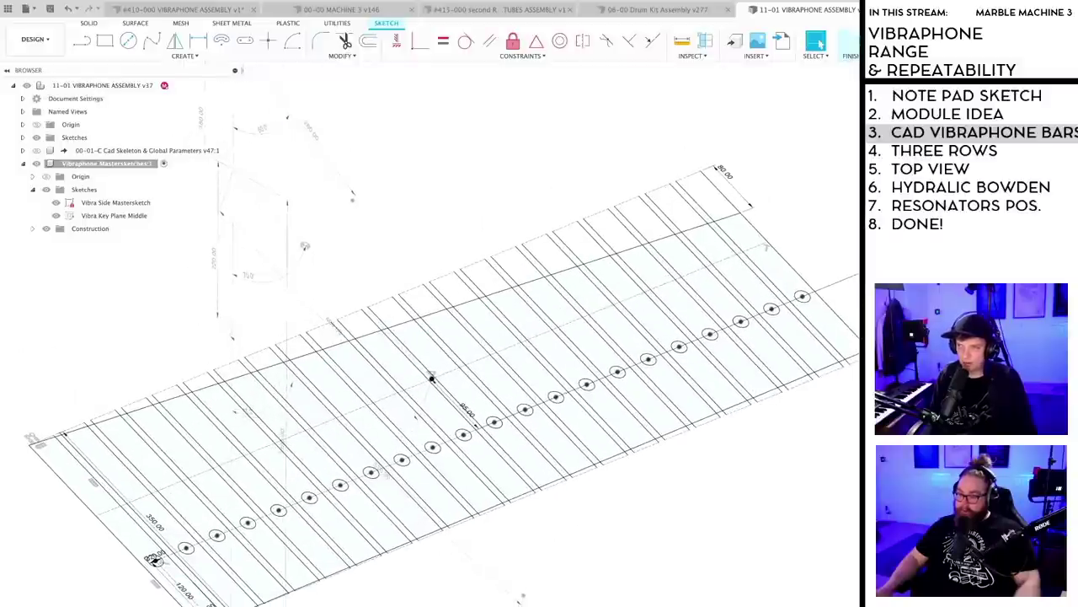
key(Return)
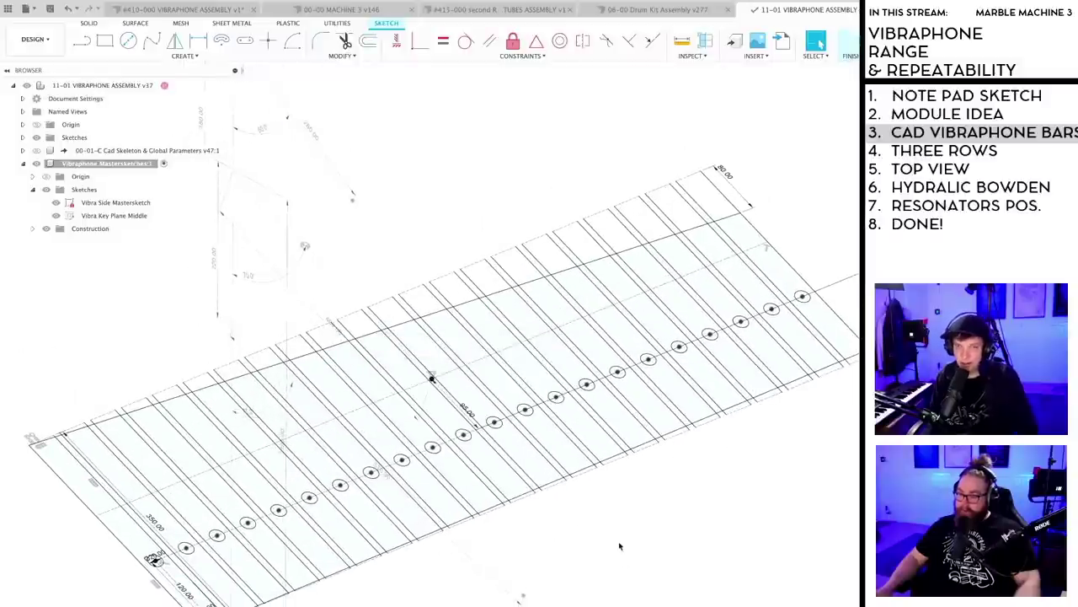
mouse_move(599, 530)
shift+middle_down()
mouse_move(581, 557)
mouse_move(590, 564)
mouse_move(601, 553)
mouse_move(591, 473)
mouse_move(528, 513)
shift+middle_up()
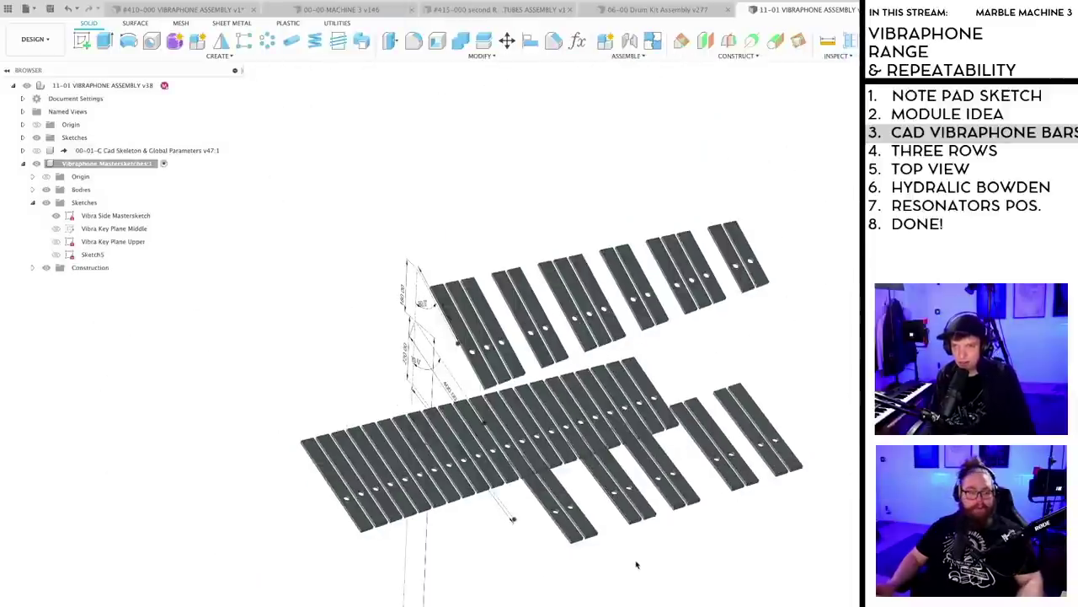
- Save the updated assembly again, hide the Vibra Side Mastersketch and toggle the visibility of the Vibra Key Plane Middle sketch
key(ctrl+s)
key(Return)
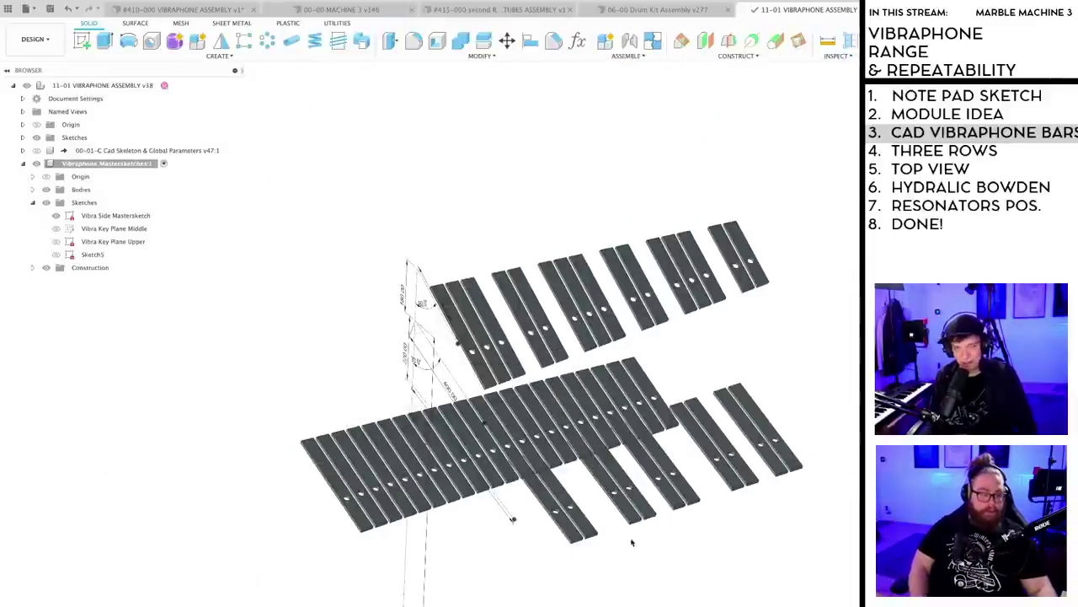
middle_drag(639, 571, 646, 495)
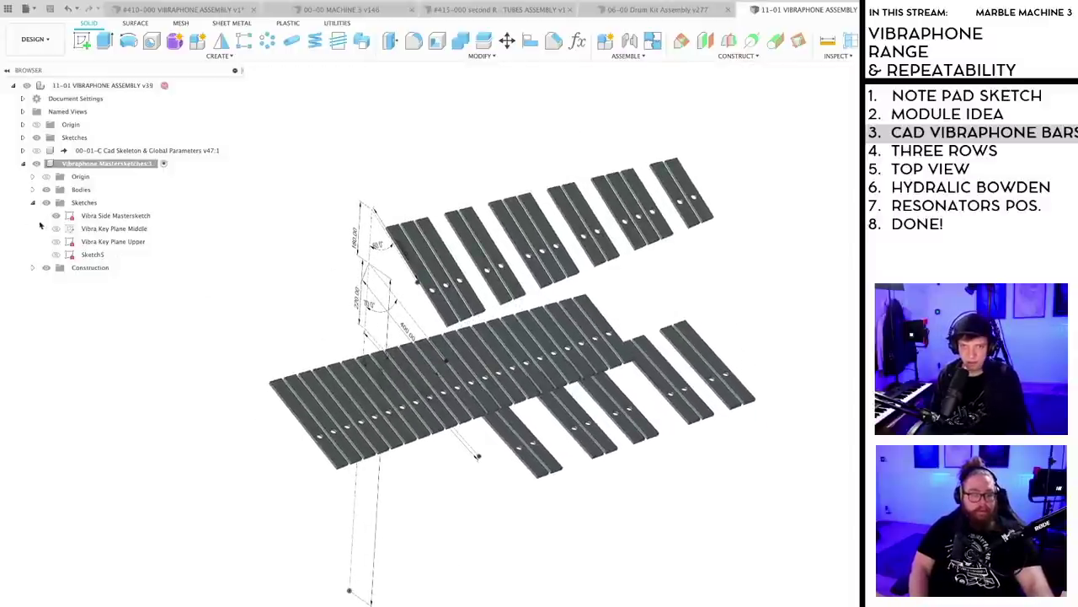
click(56, 216)
click(55, 230)
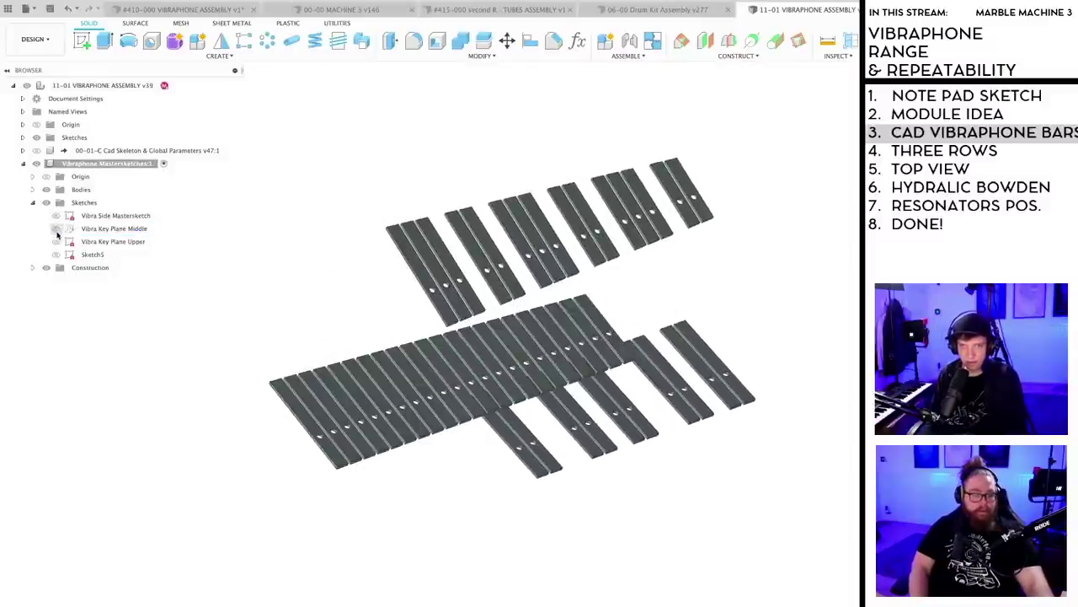
- Open the Vibra Key Plane Upper sketch for editing and toggle its visibility to compare it with the Vibra Side Mastersketch
click(108, 241)
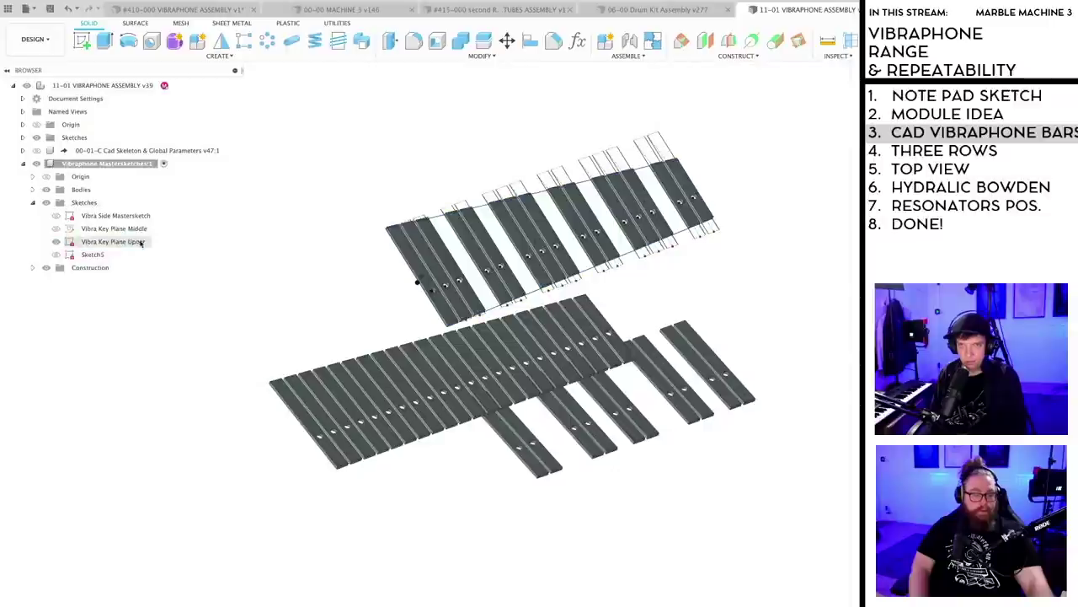
double_click(118, 242)
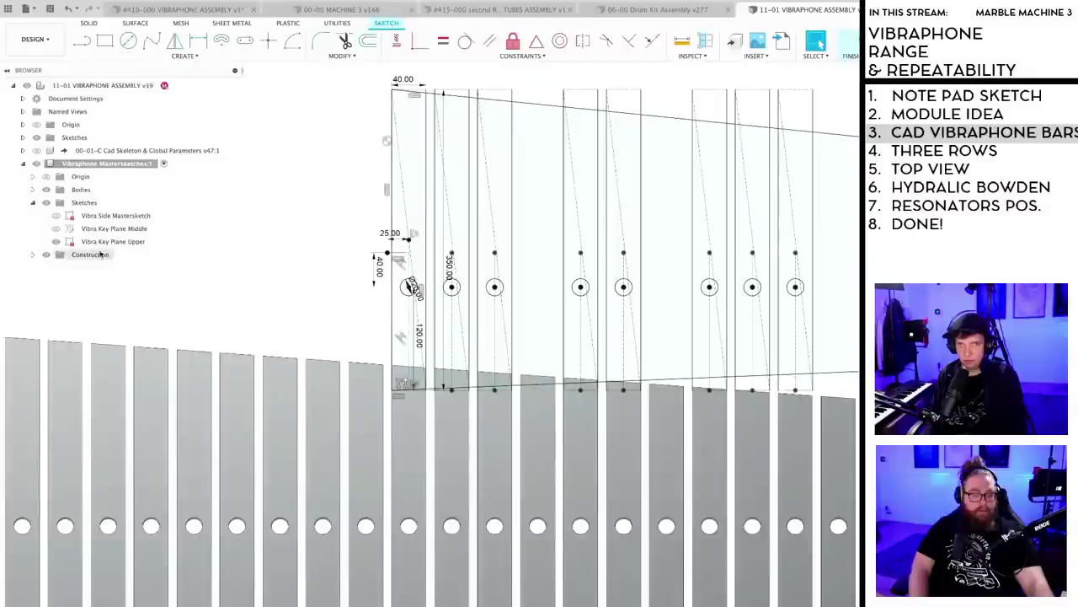
click(56, 243)
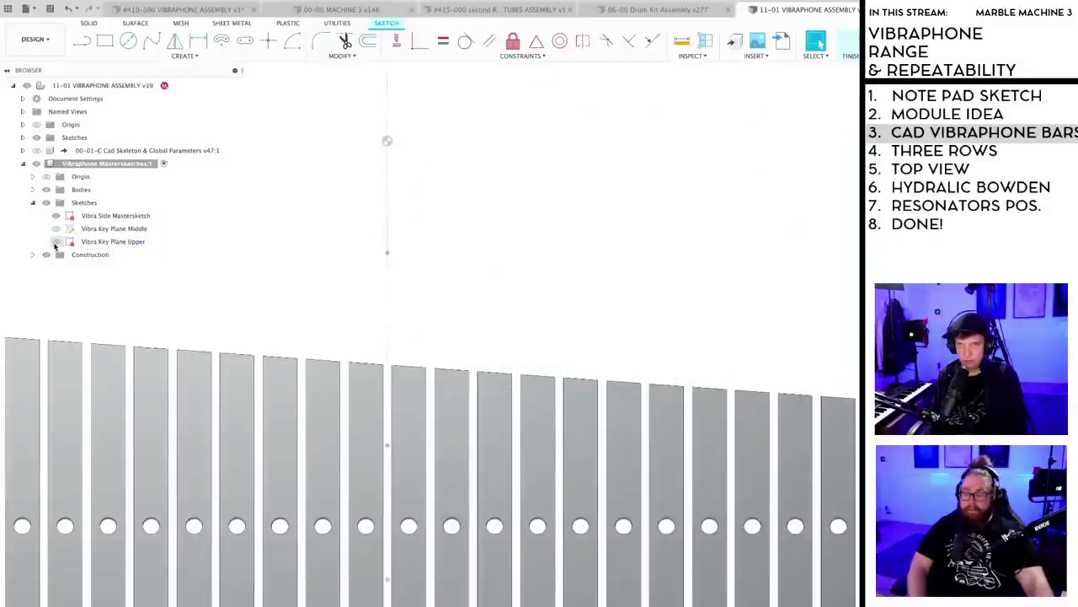
scroll(349, 264, down, 3)
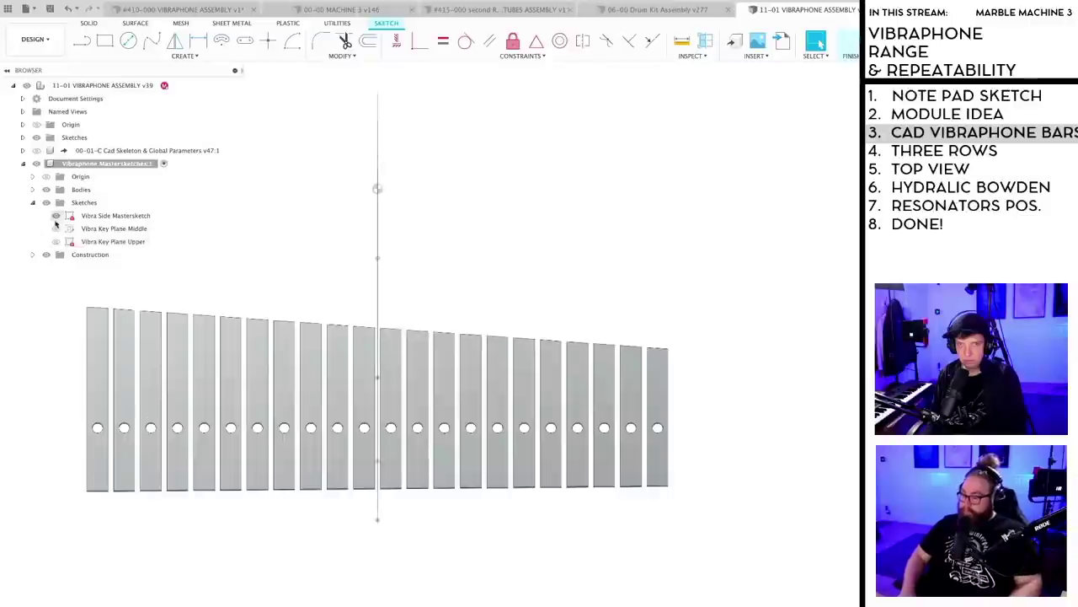
click(56, 242)
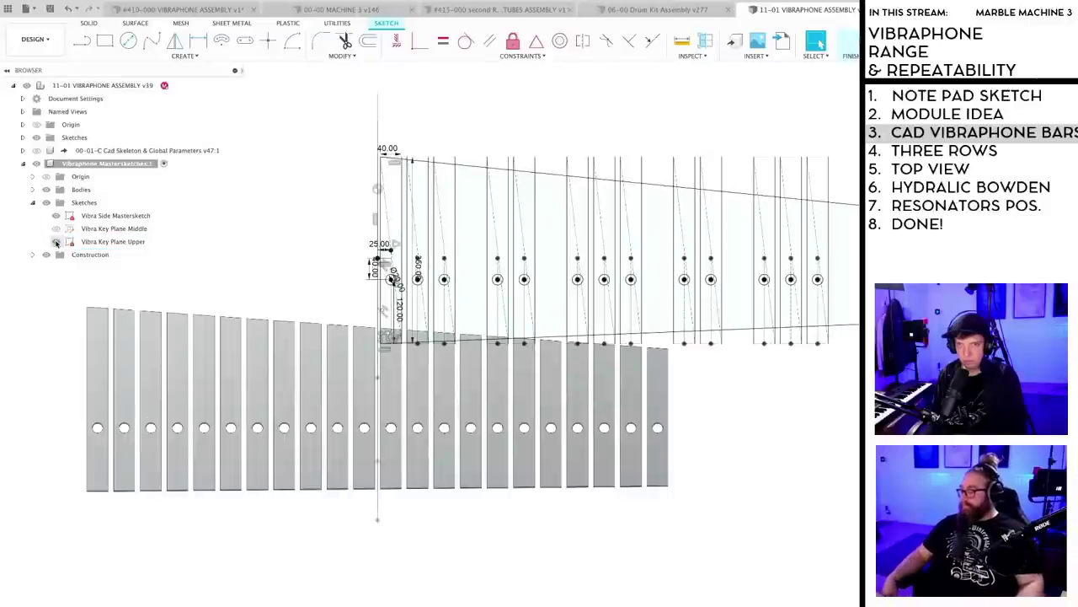
click(56, 242)
click(56, 242)
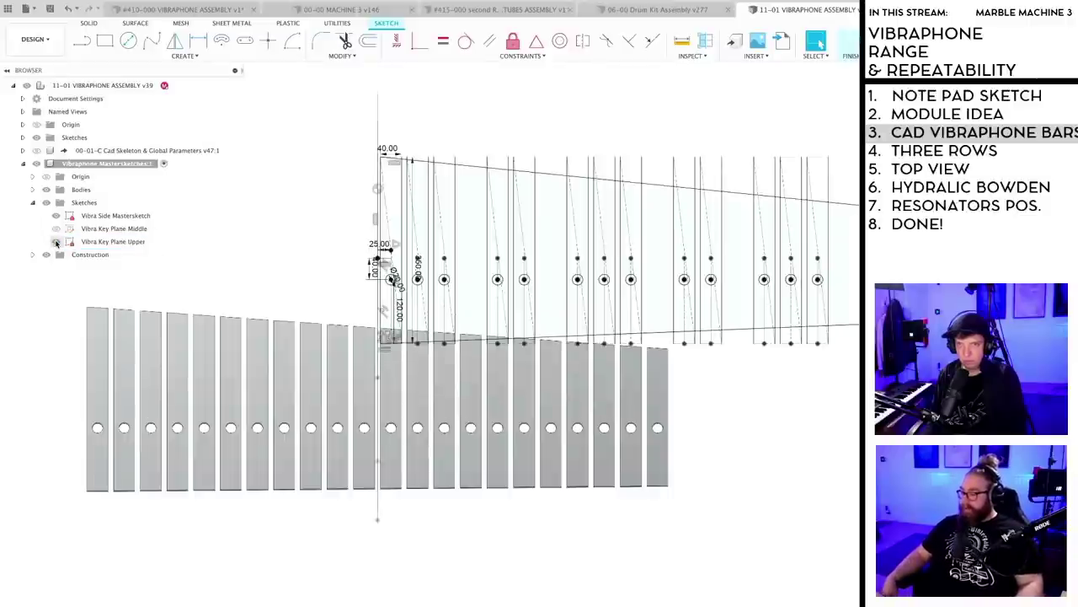
click(55, 242)
shift+middle_drag(257, 260, 270, 254)
click(56, 242)
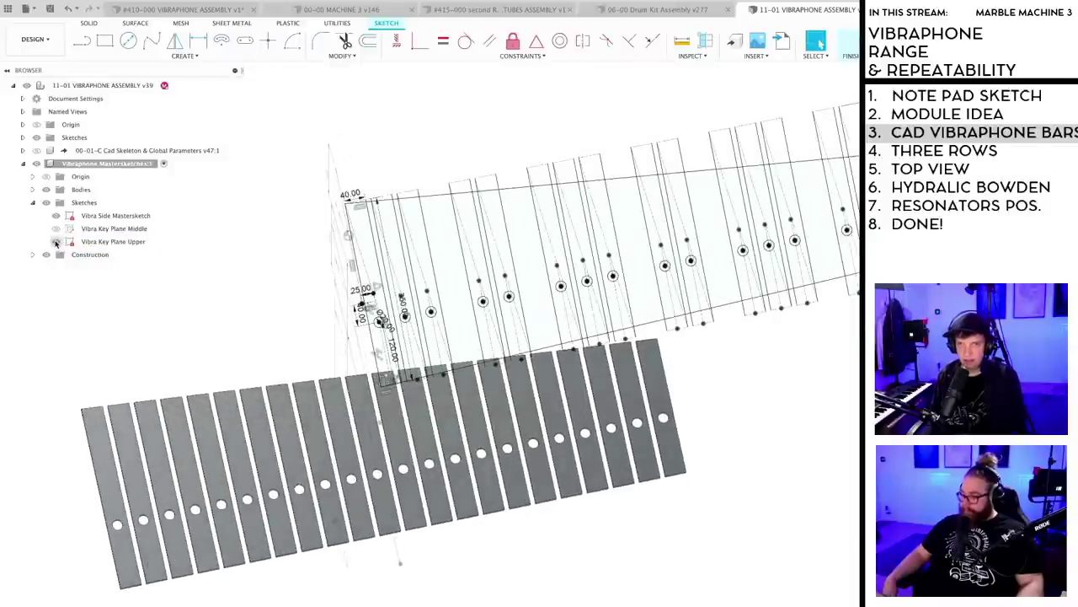
- Inspect the reference point beside the first upper bar and hide the bar bodies in the Vibraphone Mastersketches component
scroll(337, 303, up, 8)
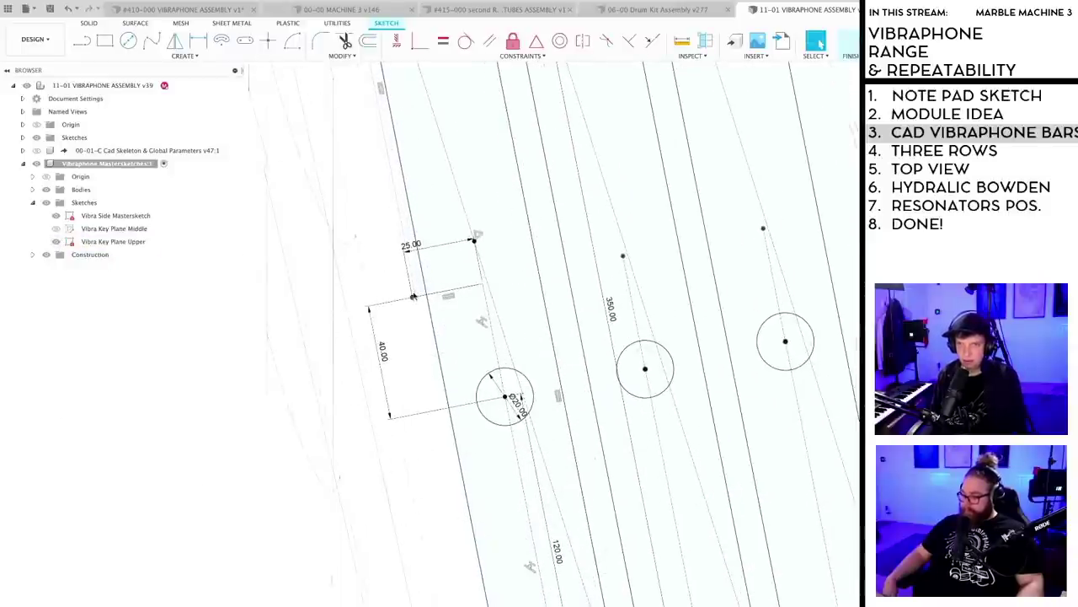
scroll(420, 304, down, 2)
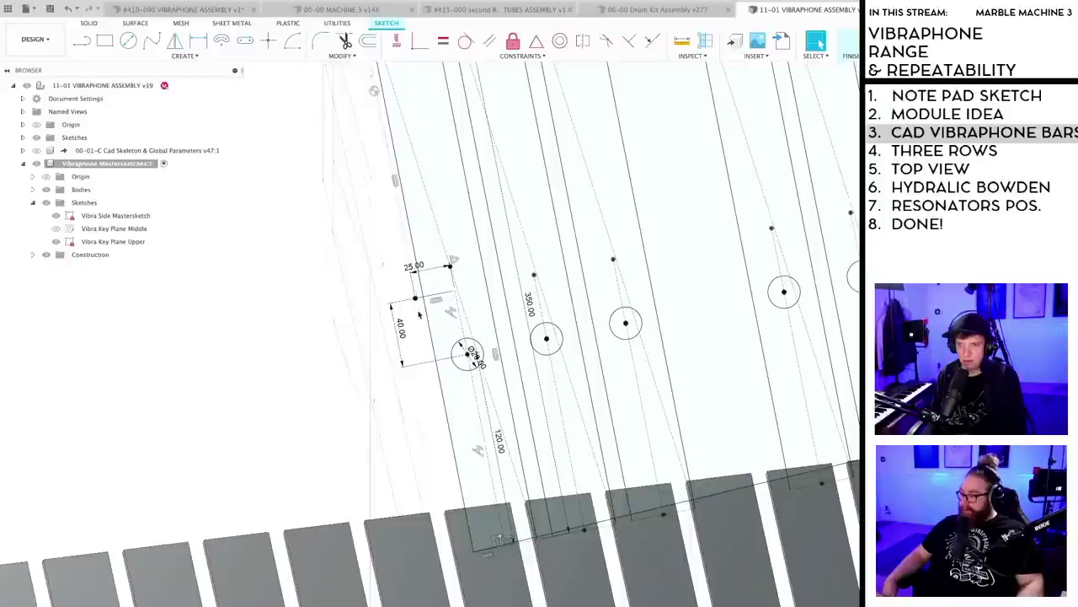
scroll(419, 313, down, 2)
scroll(419, 316, up, 5)
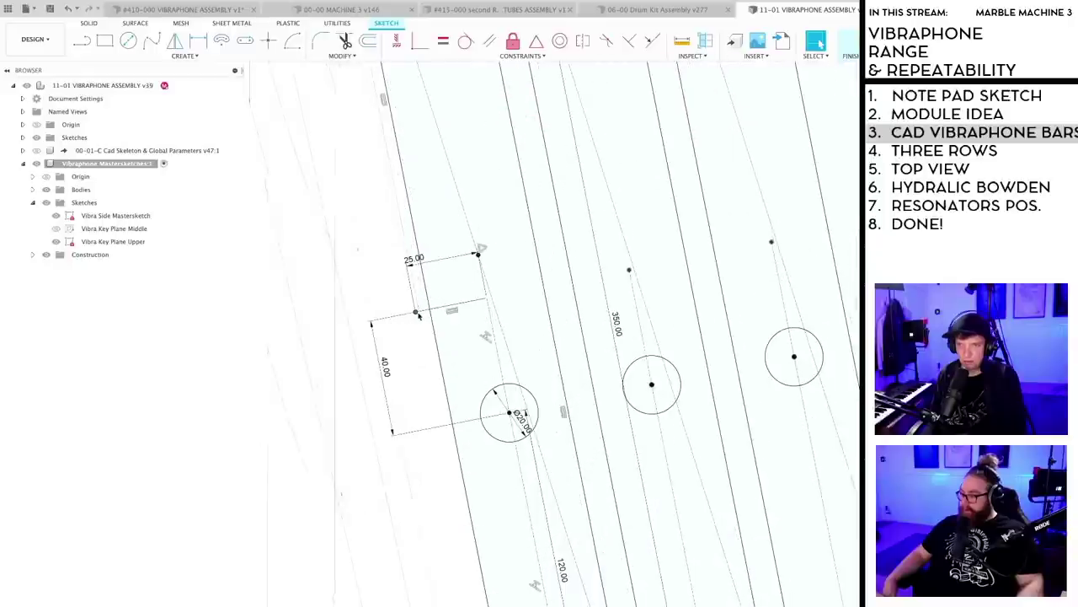
drag(414, 314, 399, 318)
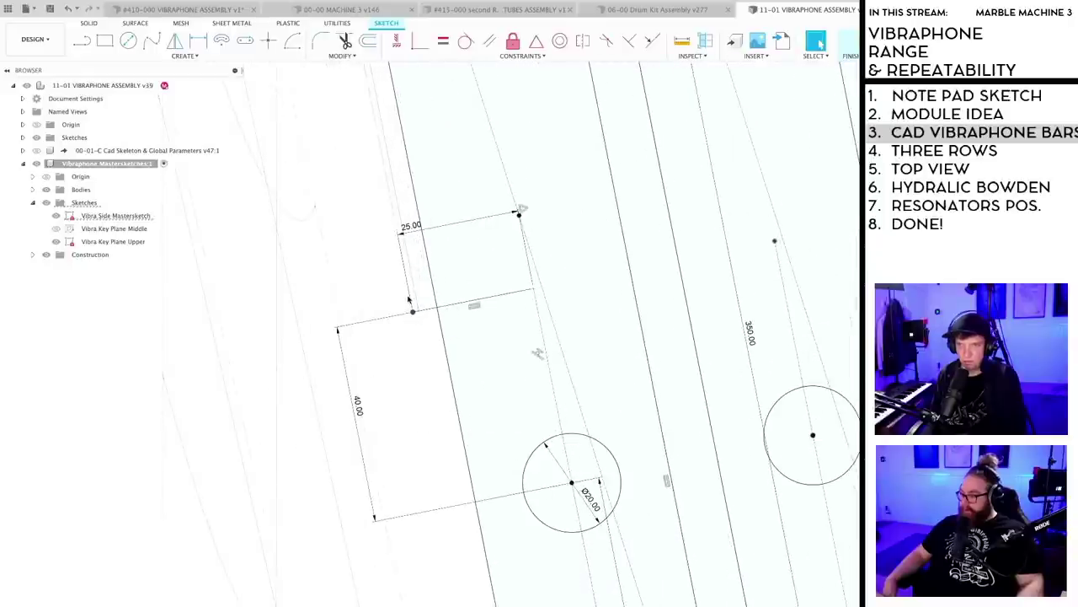
scroll(428, 287, down, 3)
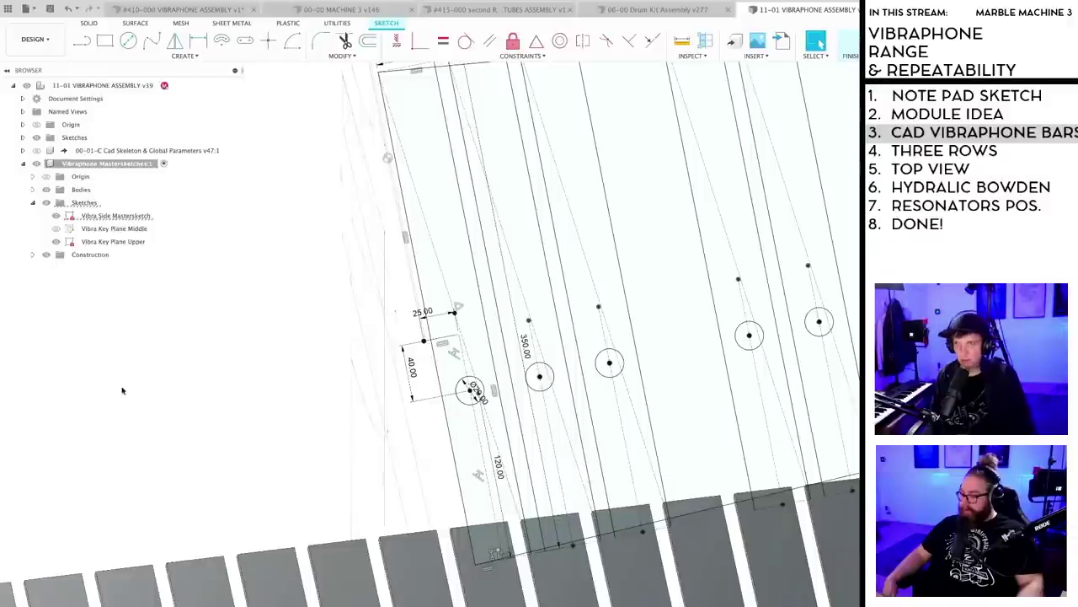
scroll(539, 358, down, 3)
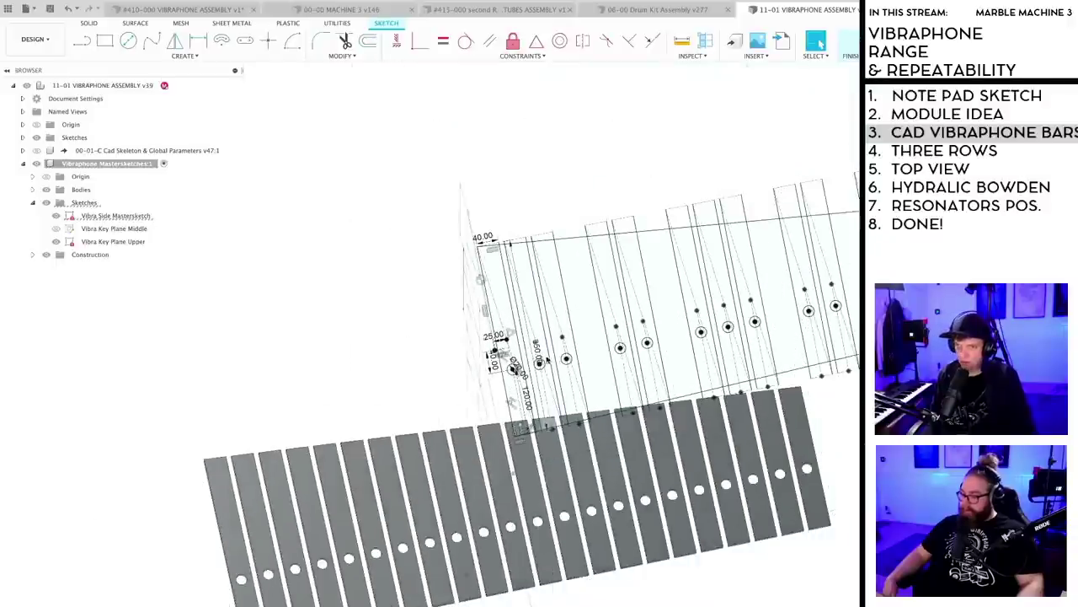
click(47, 190)
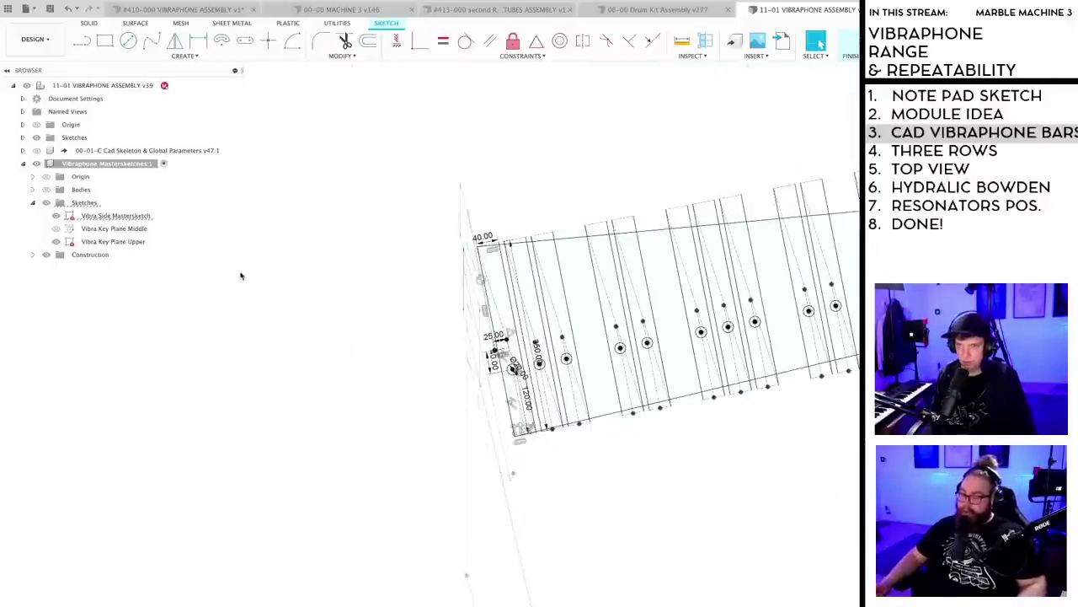
- Delete the 25 mm dimension between the side sketch's reference point and the first upper bar's midpoint
shift+middle_drag(353, 312, 355, 324)
scroll(354, 323, up, 10)
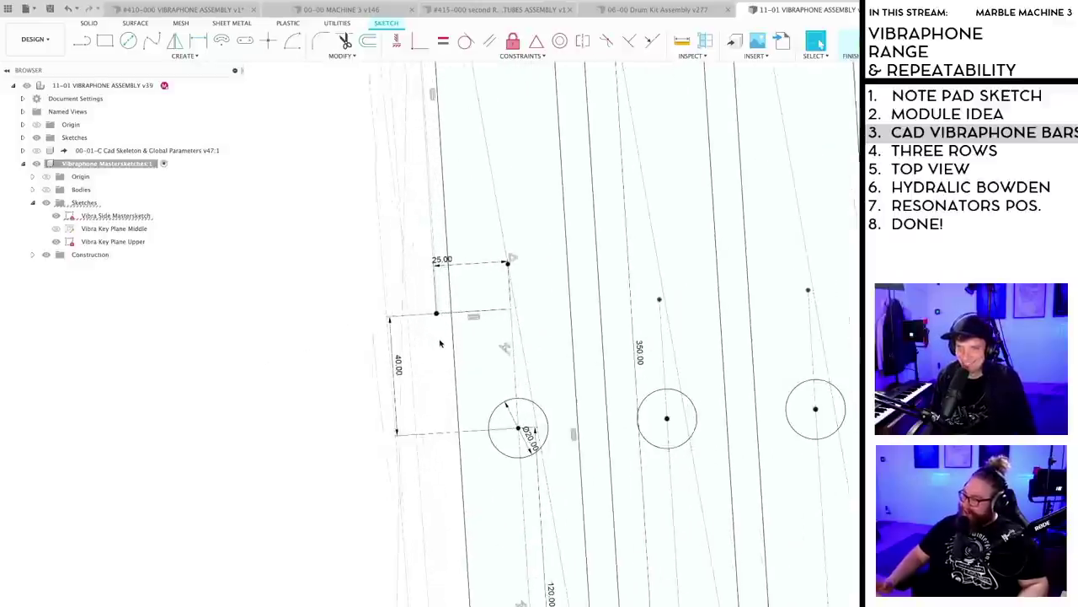
shift+middle_drag(409, 395, 419, 385)
scroll(419, 385, up, 4)
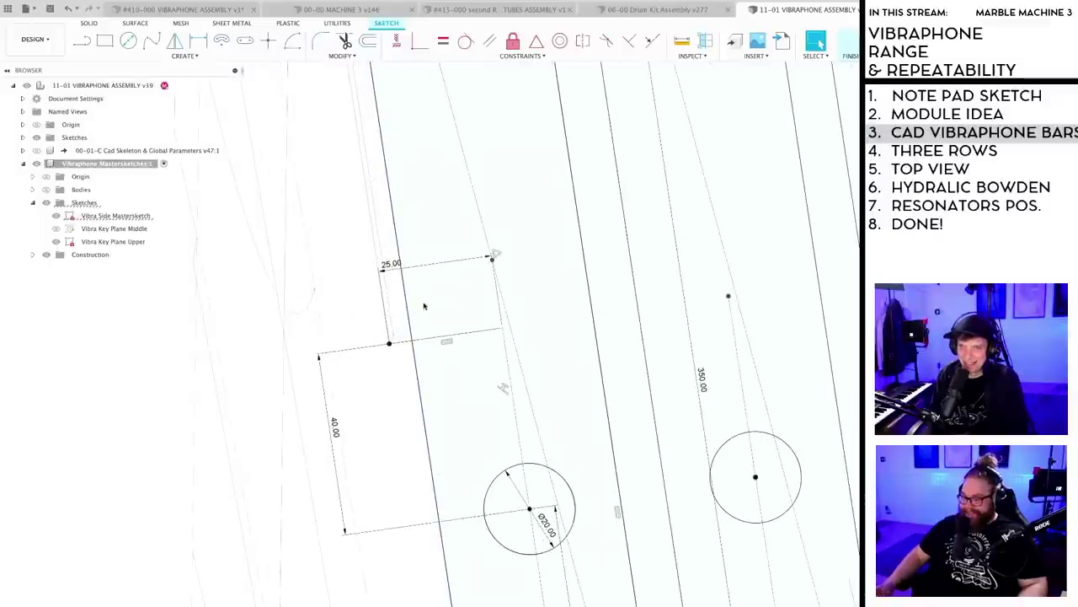
scroll(398, 261, up, 3)
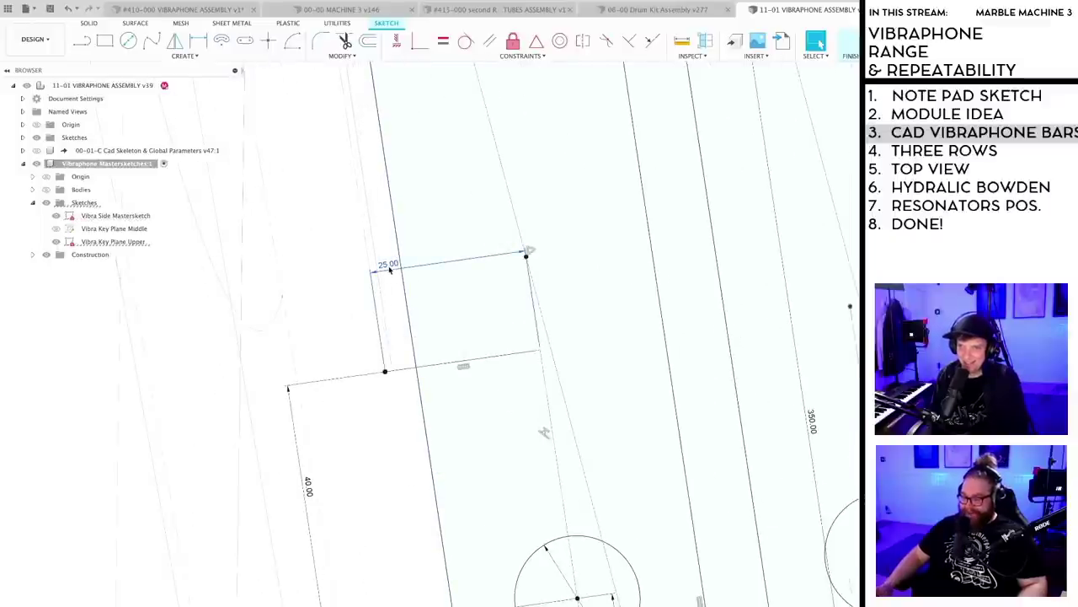
click(390, 268)
key(Delete)
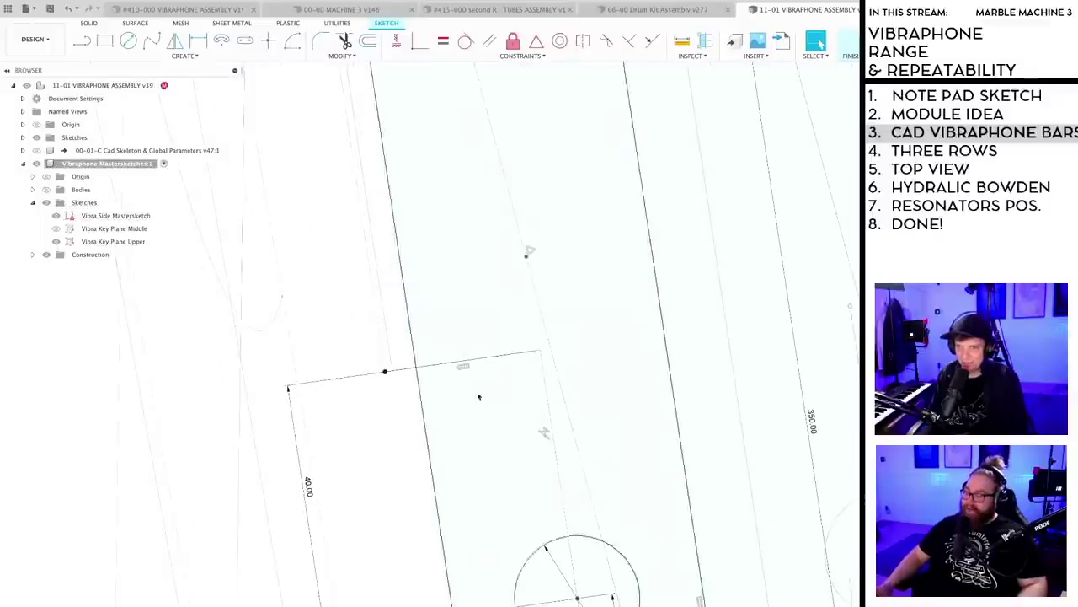
- Delete the line rising from the first hole's centre and the short cross line with its 40 mm dimension
click(556, 458)
key(Delete)
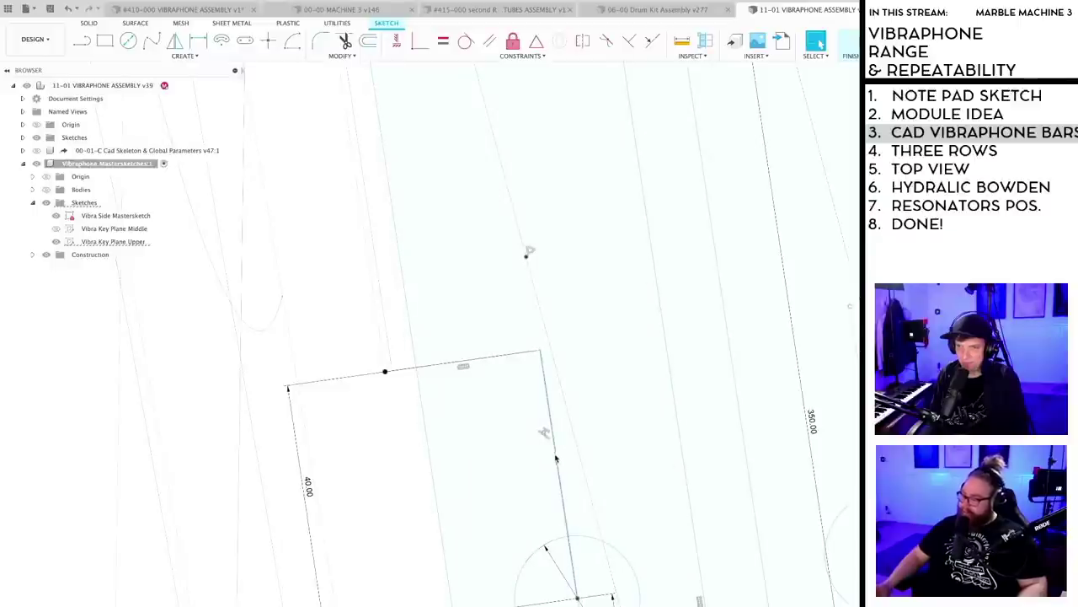
scroll(413, 442, down, 3)
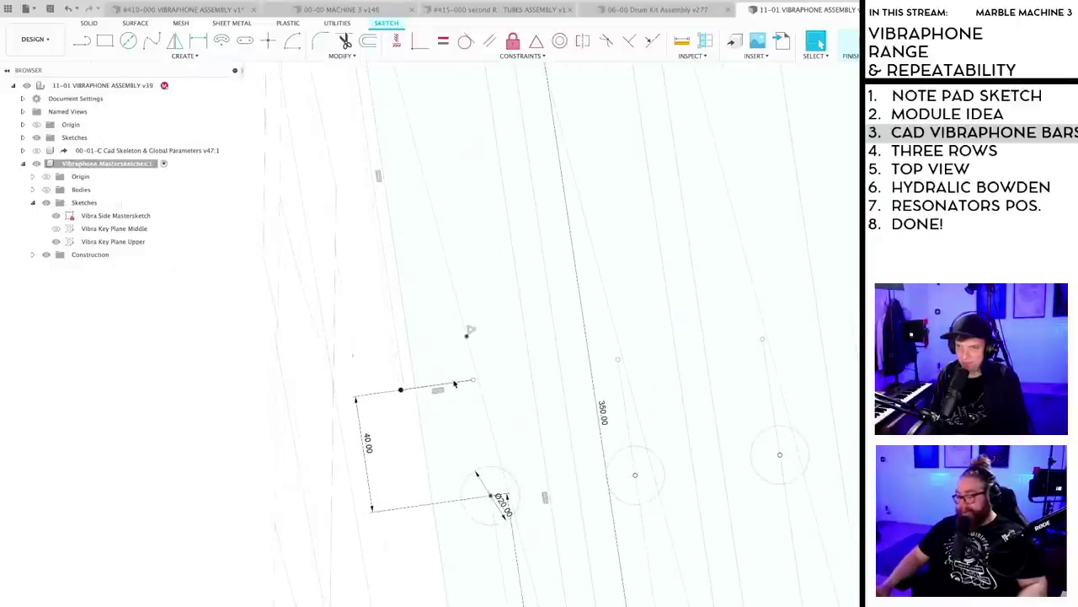
scroll(412, 403, down, 5)
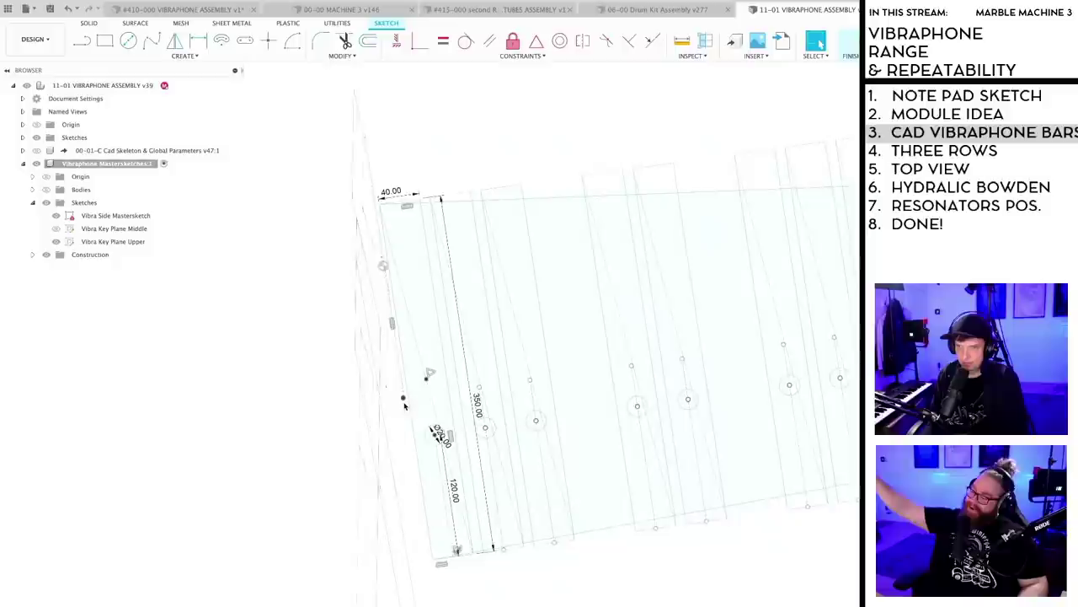
- Draw a long cross line through the upper row from the last bar's outer edge to the first bar
middle_drag(700, 383, 573, 334)
key(l)
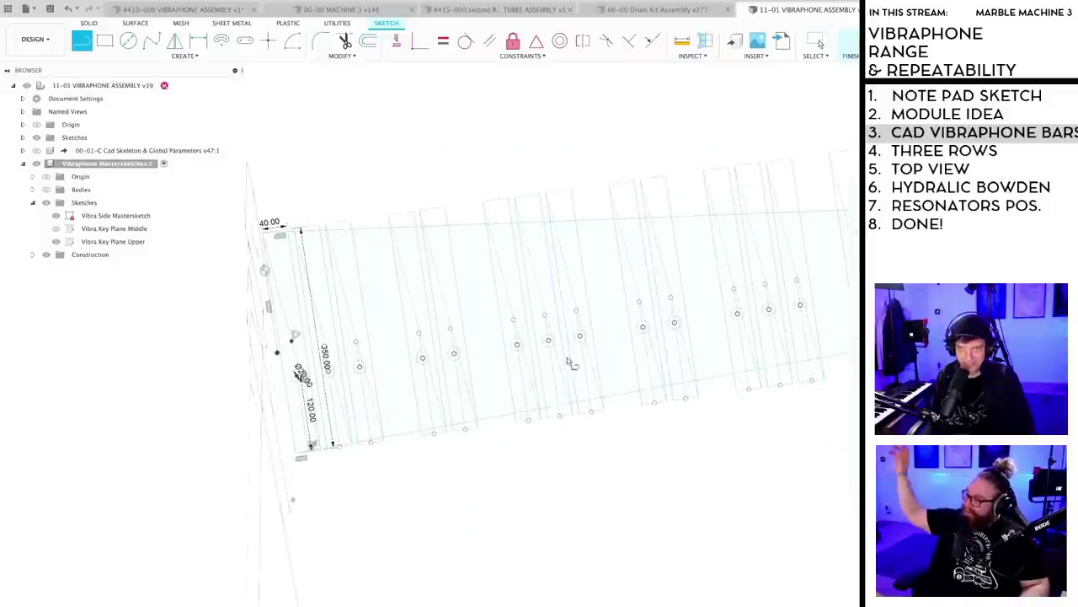
click(888, 251)
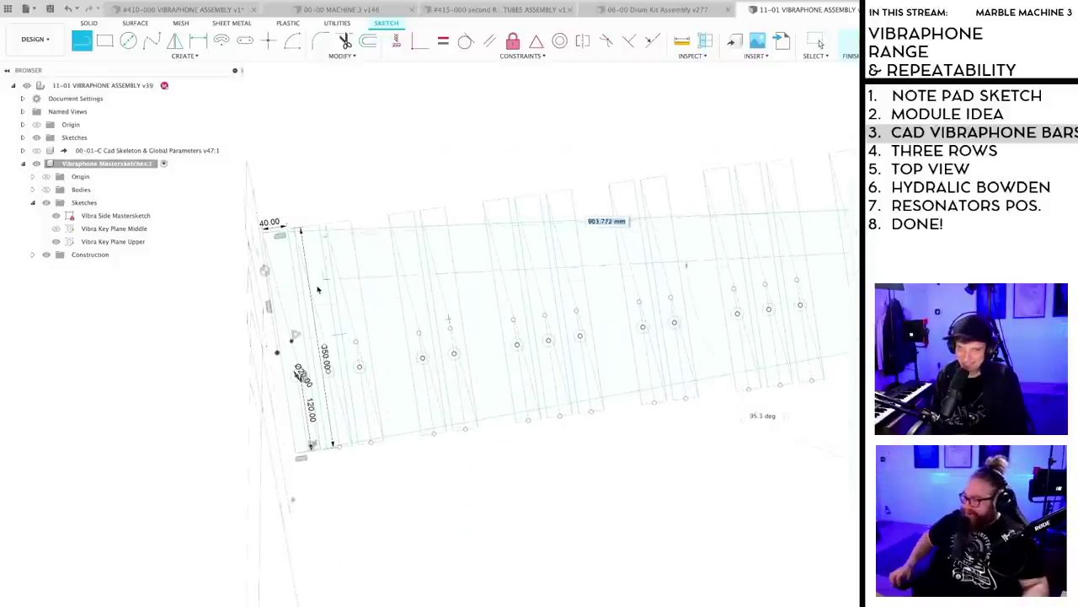
click(278, 331)
key(Escape)
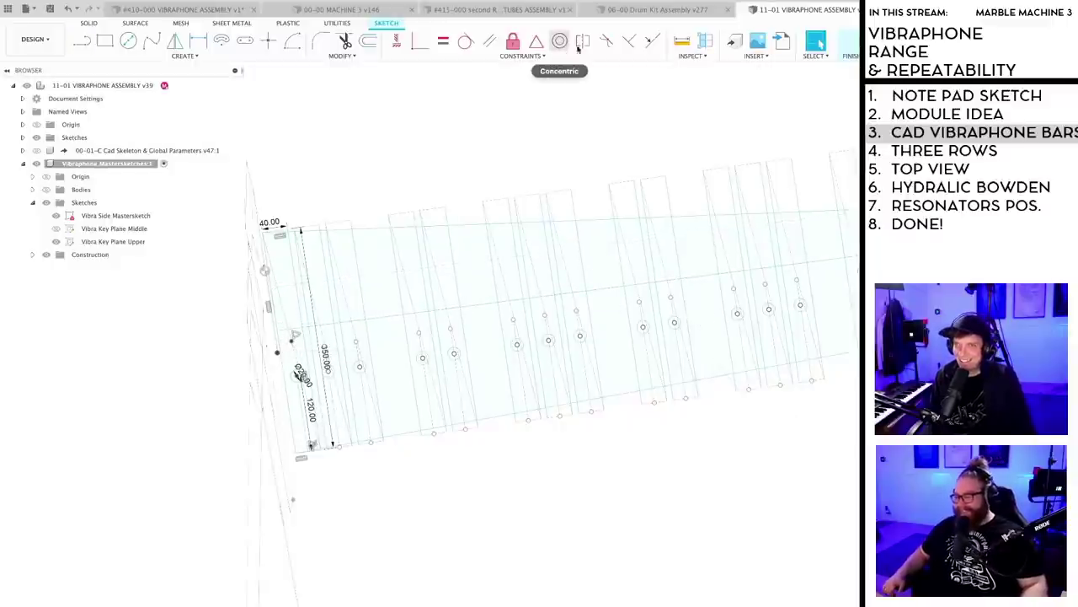
- Constrain the long cross line perpendicular to the last upper bar's outer edge
click(630, 40)
scroll(684, 258, down, 3)
middle_drag(684, 257, 527, 281)
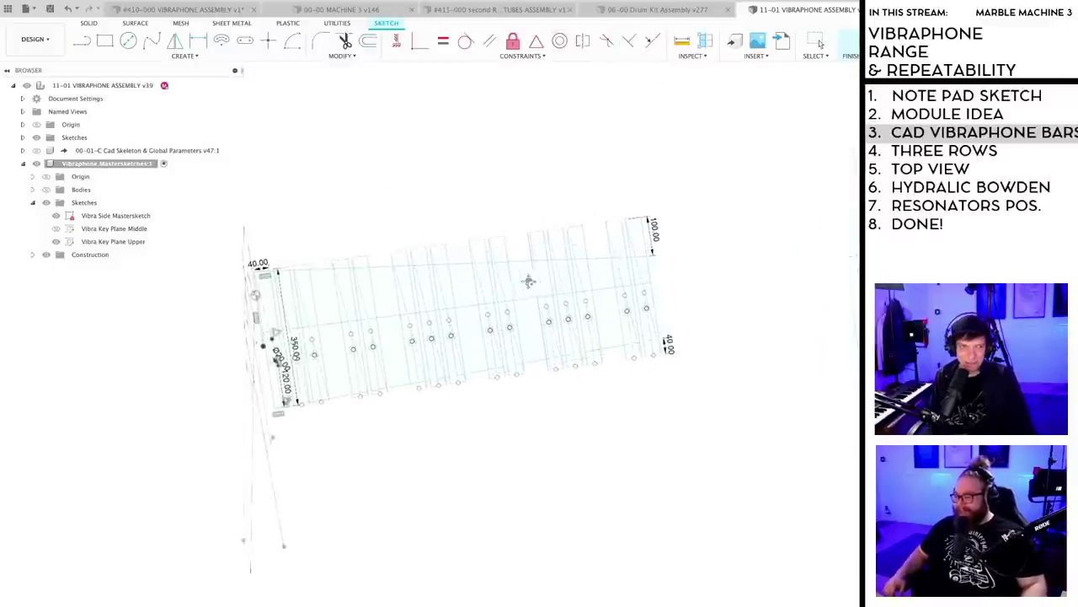
scroll(545, 288, up, 3)
scroll(666, 298, up, 5)
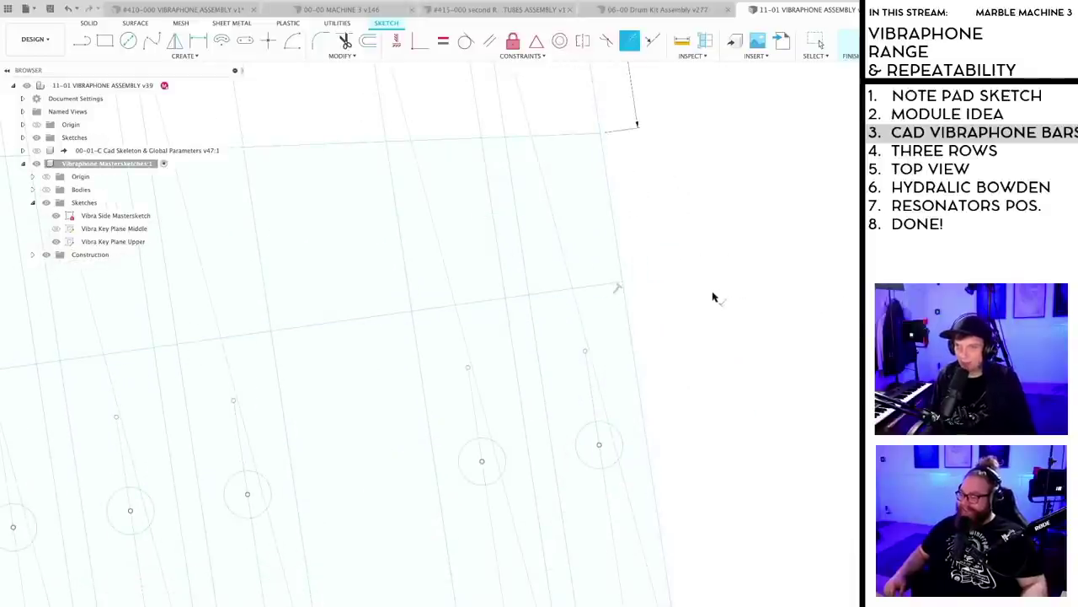
key(Escape)
scroll(710, 296, down, 5)
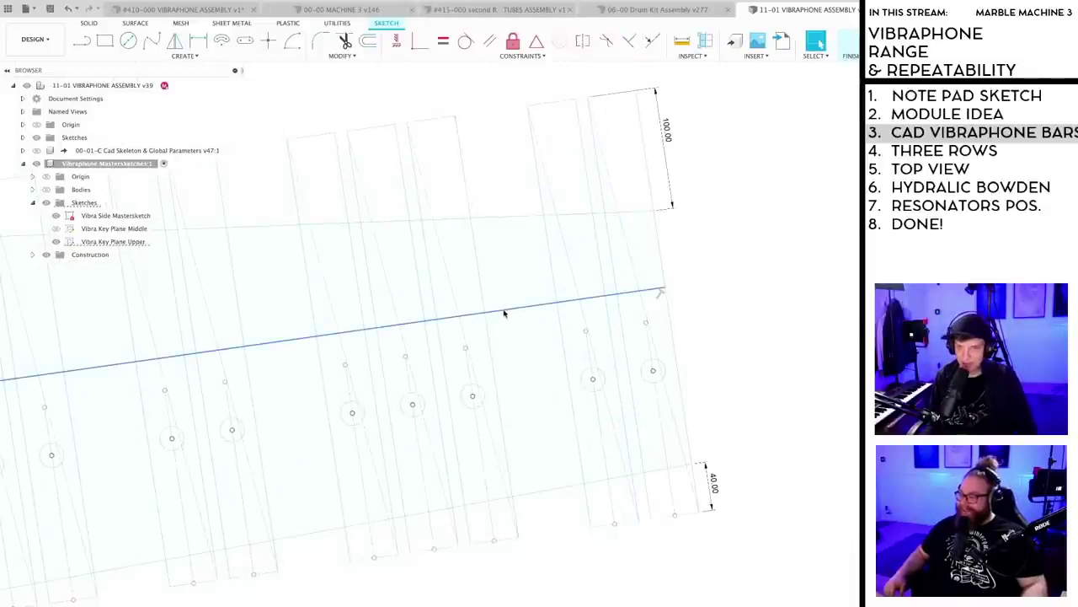
- Place a sketch point at the long cross line's midpoint and shift the point to test how the line moves
shift+middle_drag(500, 313, 746, 306)
click(268, 41)
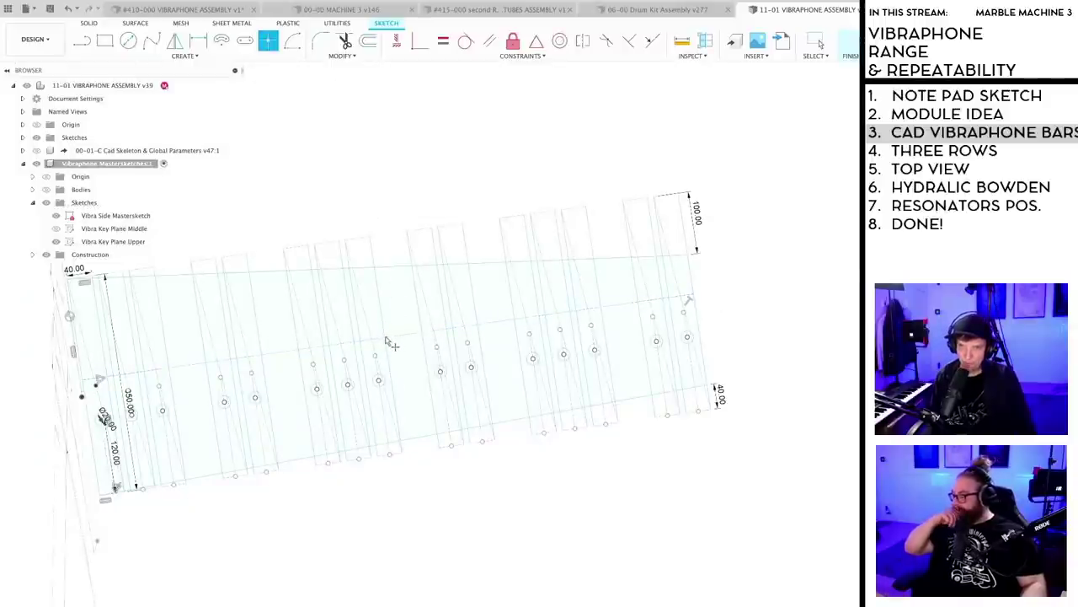
mouse_move(434, 379)
shift+middle_down()
mouse_move(531, 397)
mouse_move(547, 439)
mouse_move(572, 397)
shift+middle_up()
scroll(569, 393, up, 3)
middle_drag(448, 489, 548, 481)
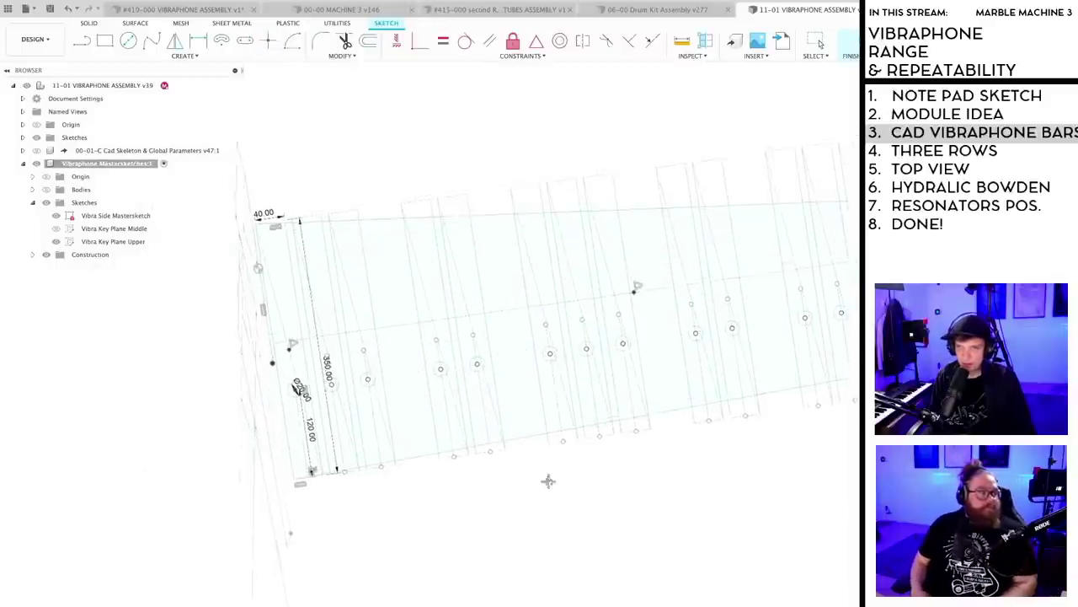
scroll(647, 324, down, 3)
key(Escape)
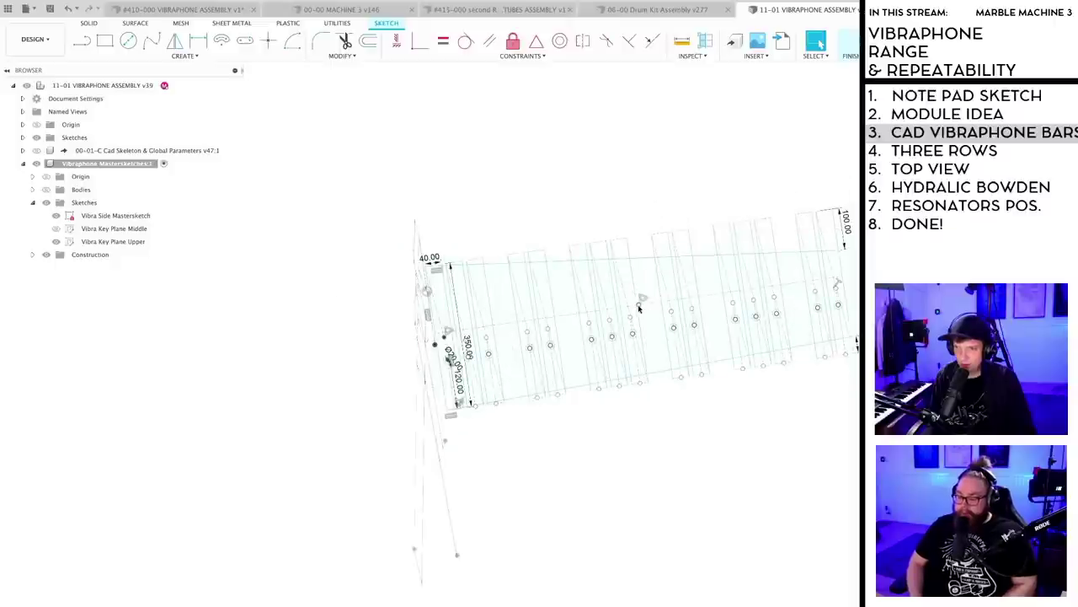
mouse_move(641, 307)
mouse_down()
mouse_move(611, 343)
mouse_move(689, 319)
mouse_up()
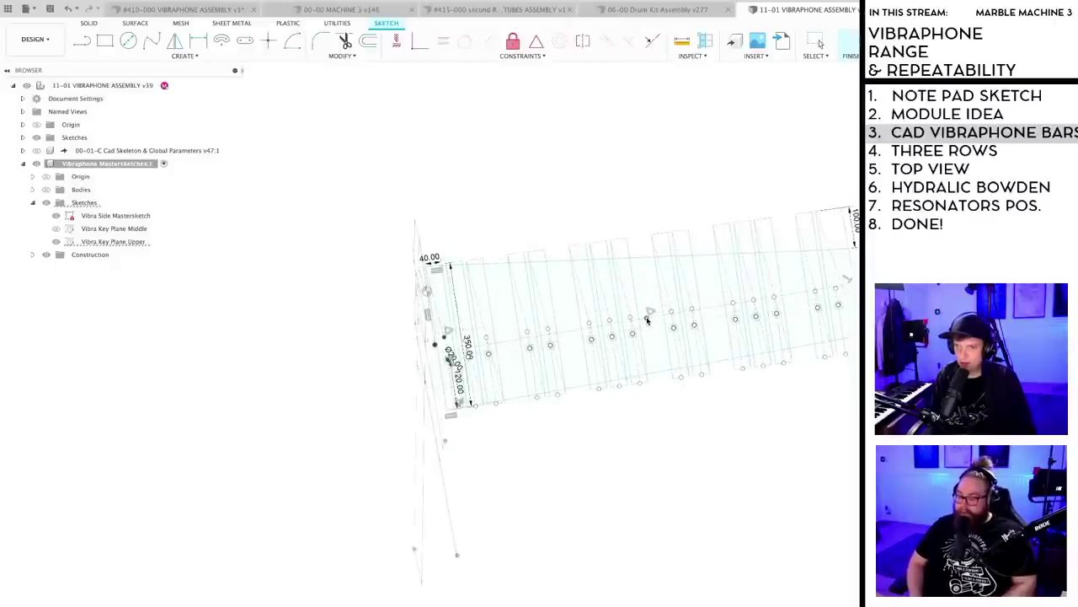
scroll(504, 316, up, 3)
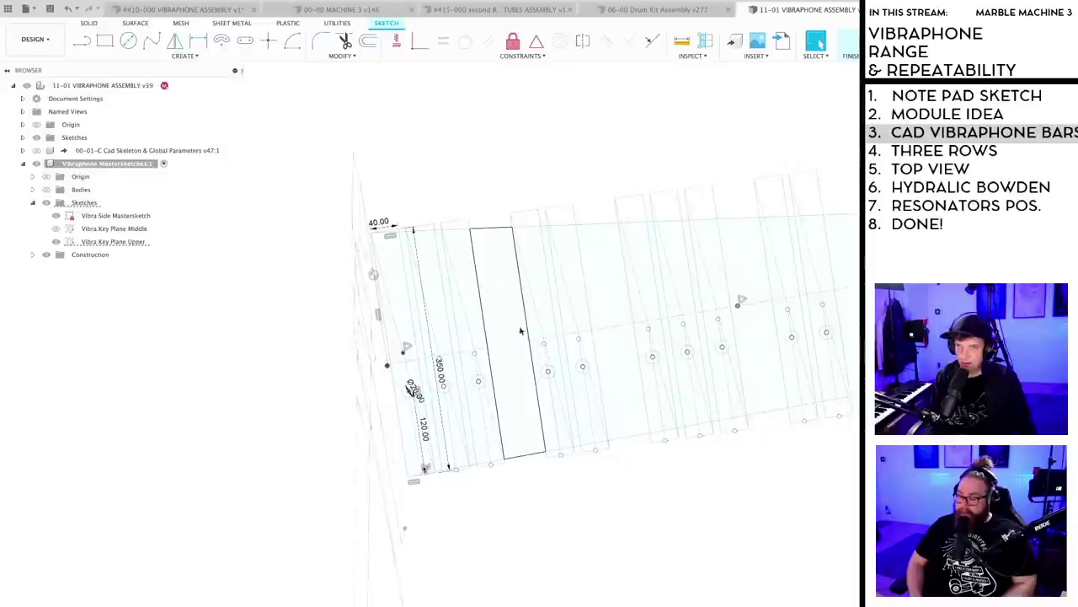
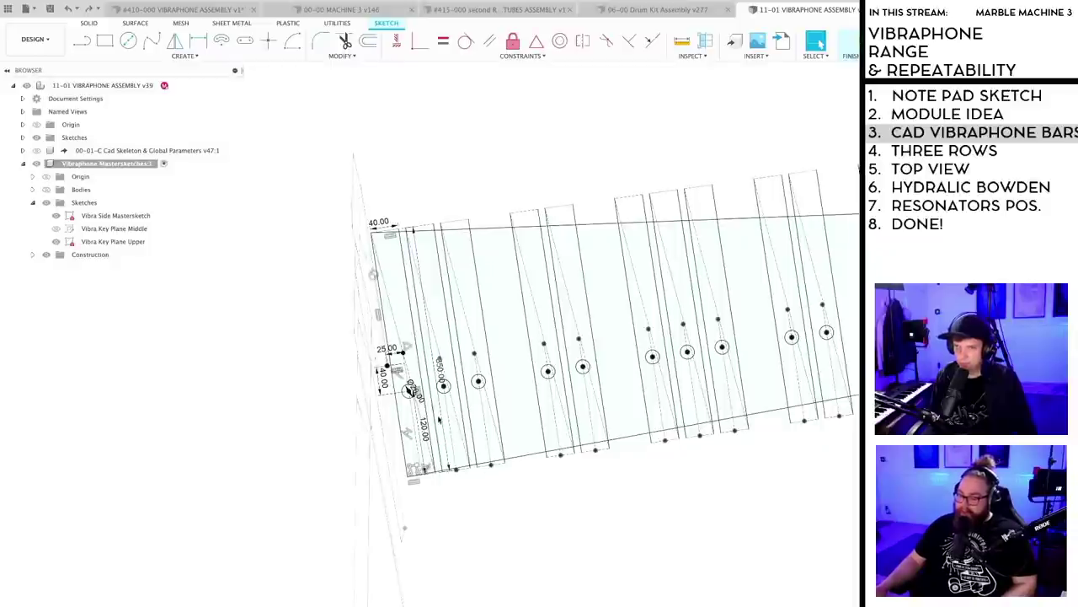
scroll(438, 419, up, 3)
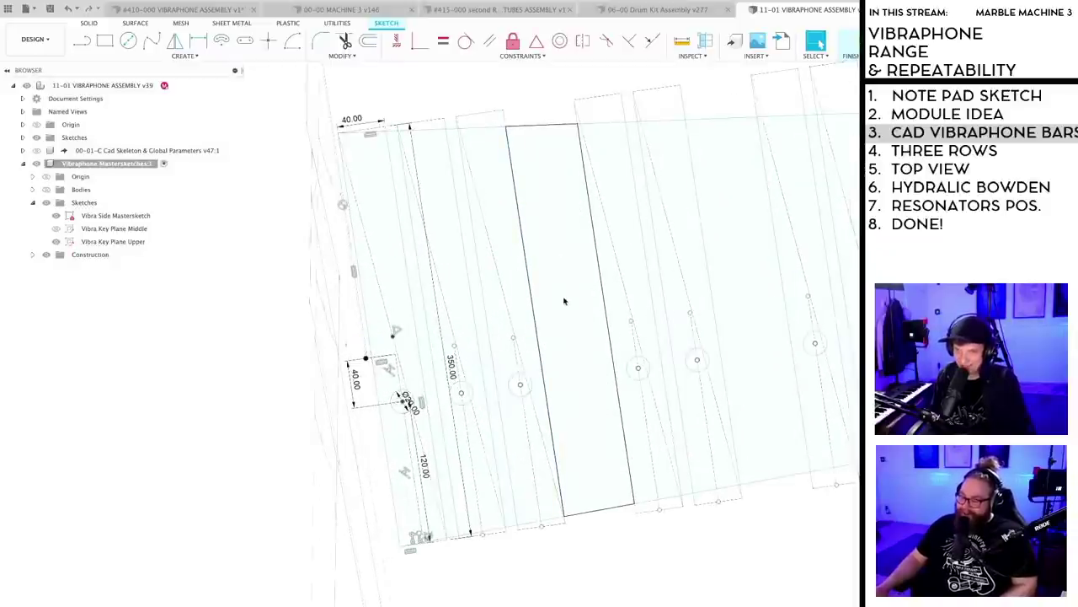
scroll(568, 443, down, 3)
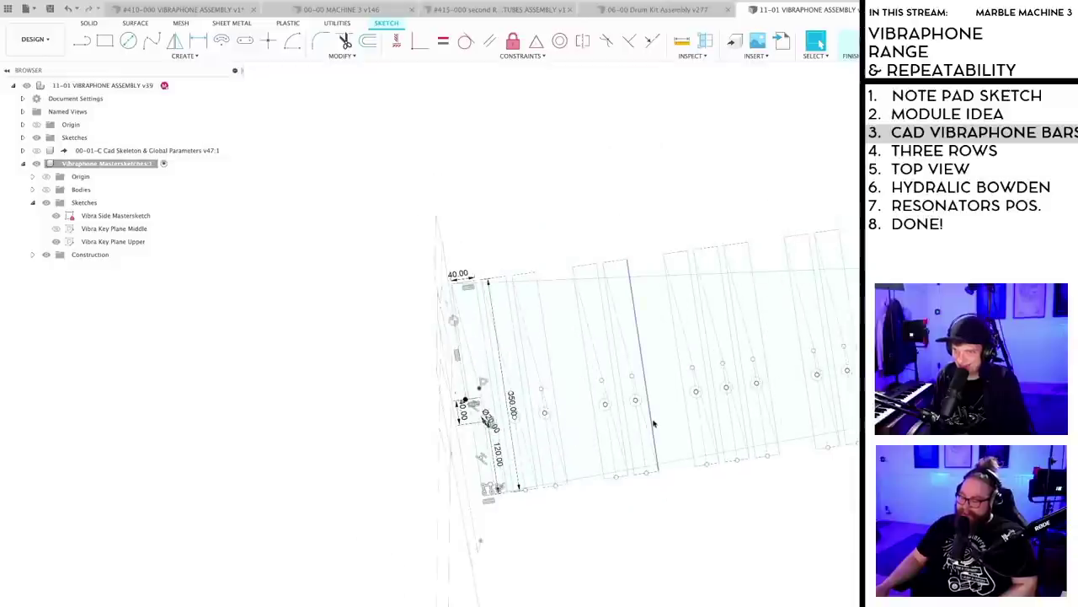
- Undo the last change and shift the upper bar row so it straddles the side sketch's reference point
key(super+z)
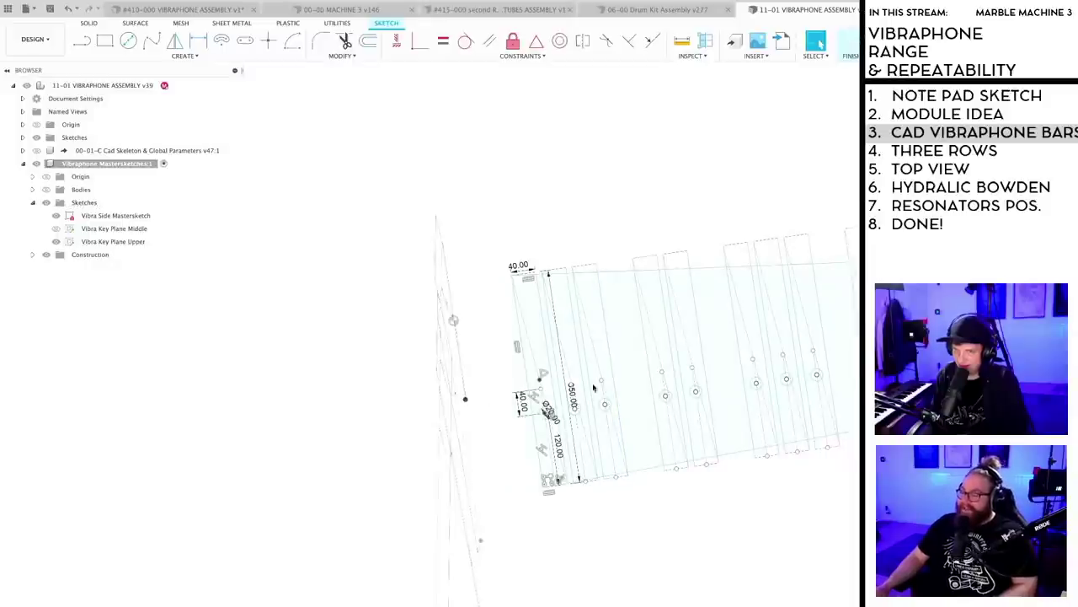
mouse_move(611, 367)
mouse_down()
mouse_move(351, 403)
mouse_move(238, 434)
mouse_up()
- Draw a long cross line through the upper row from the last bar's outer edge square to the first bar's outer edge
key(l)
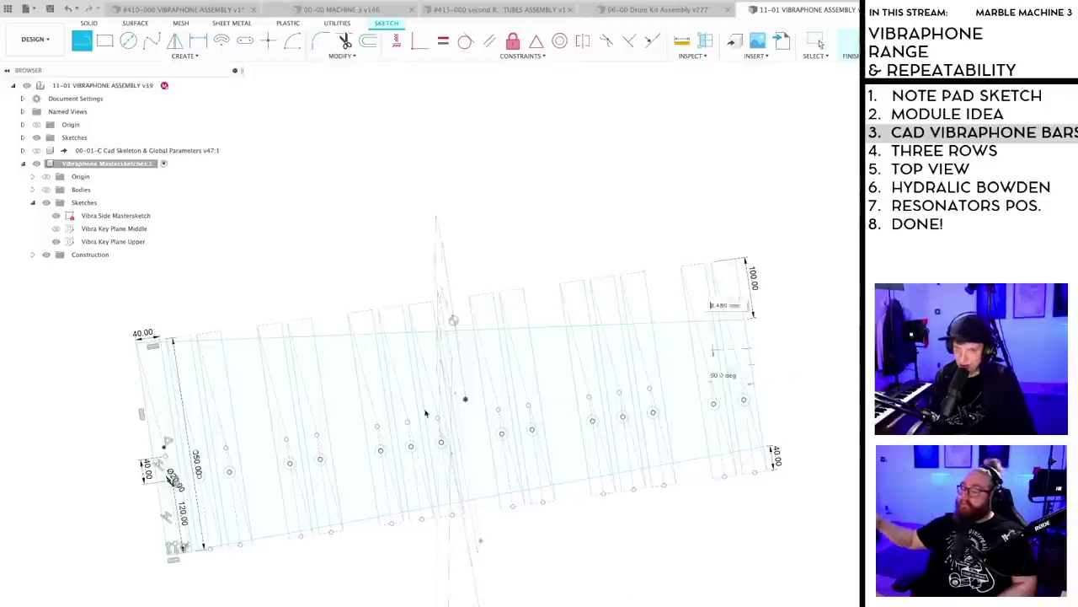
click(738, 307)
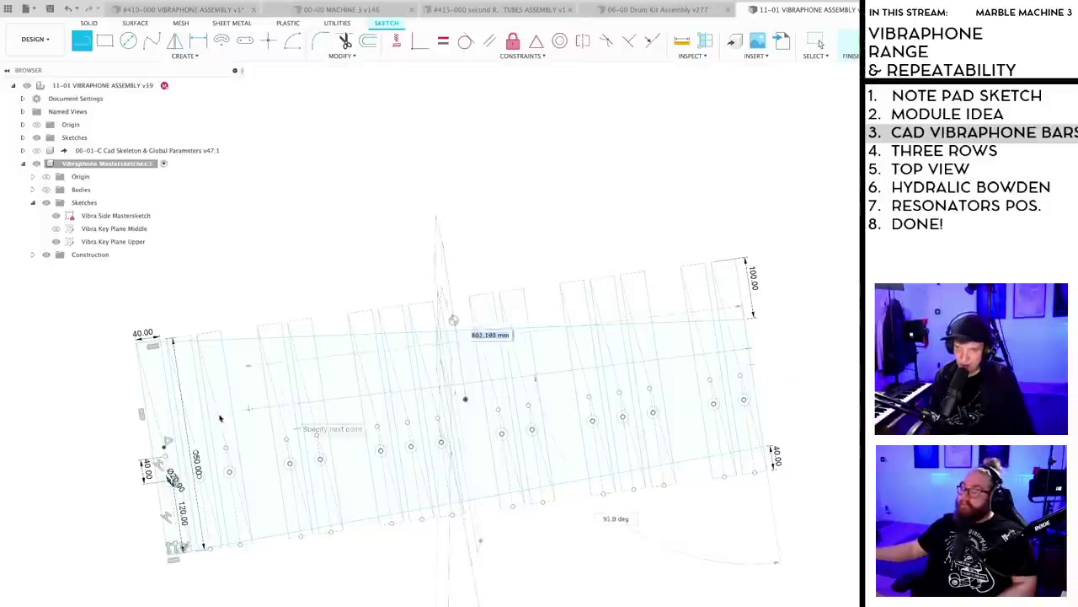
click(149, 436)
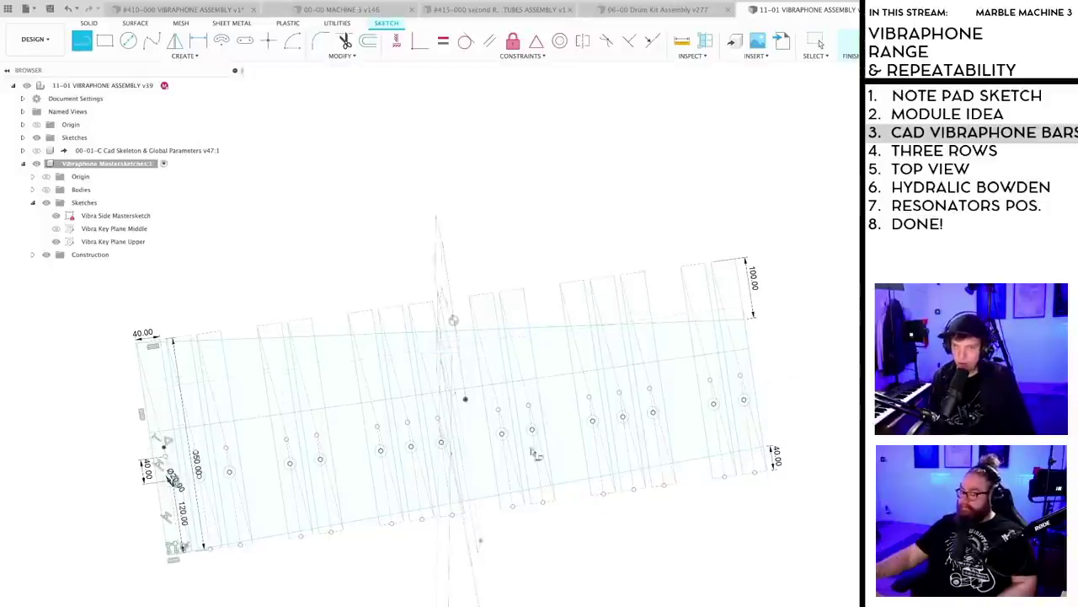
scroll(582, 413, down, 3)
scroll(580, 419, up, 3)
middle_drag(578, 426, 671, 335)
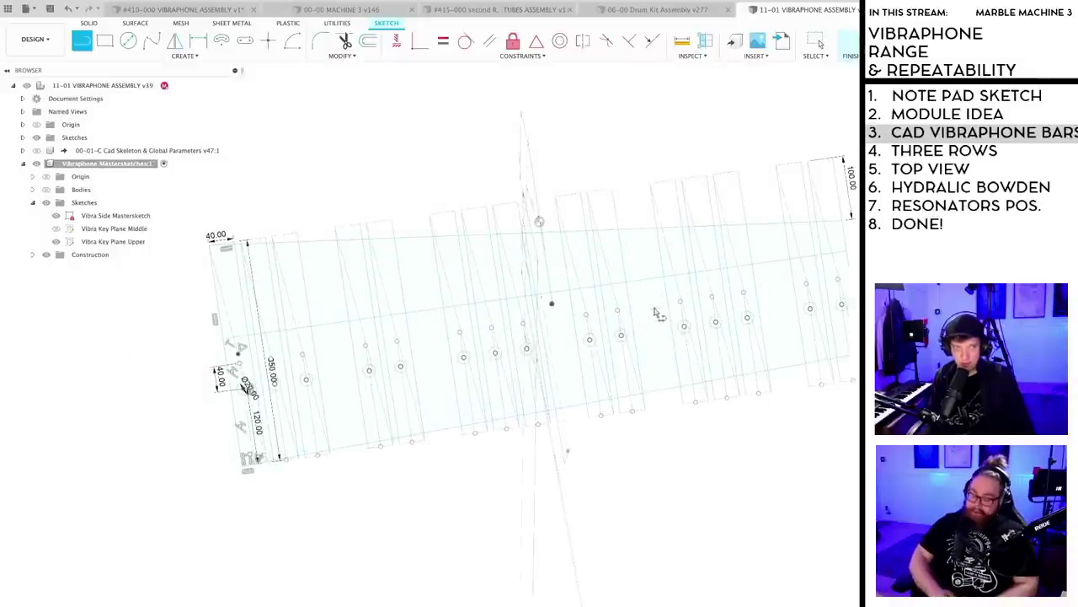
key(Escape)
- Save the vibraphone assembly as a new version
scroll(567, 358, down, 2)
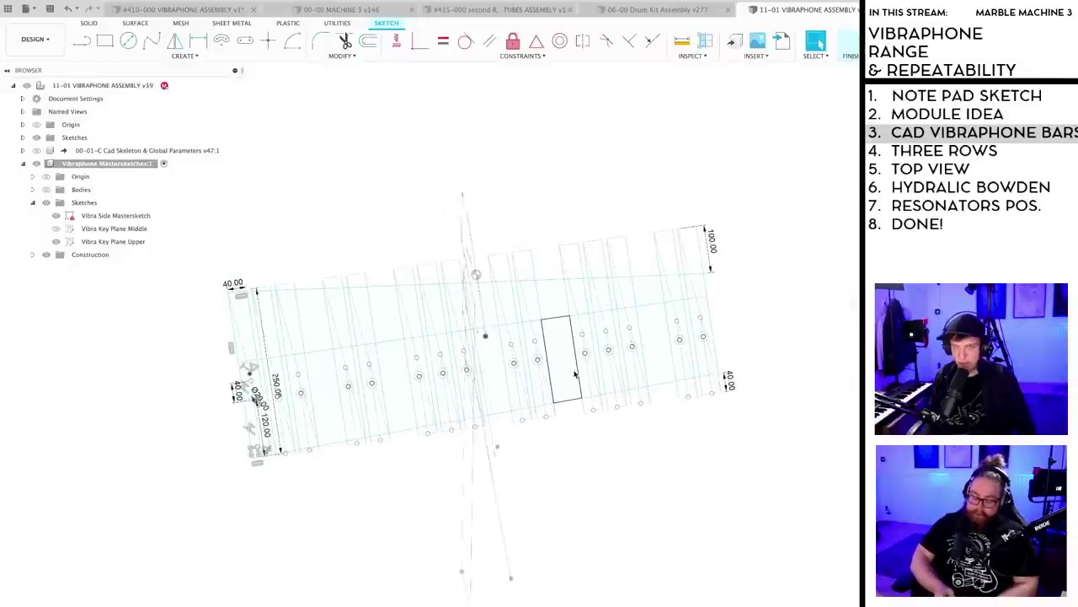
shift+middle_drag(571, 441, 570, 429)
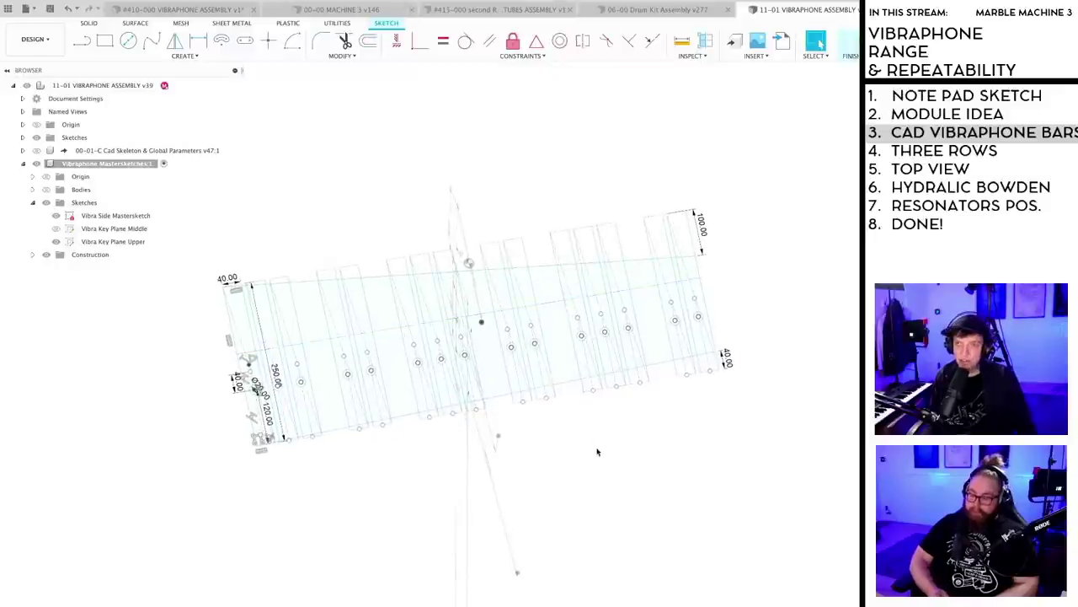
key(super+s)
click(482, 399)
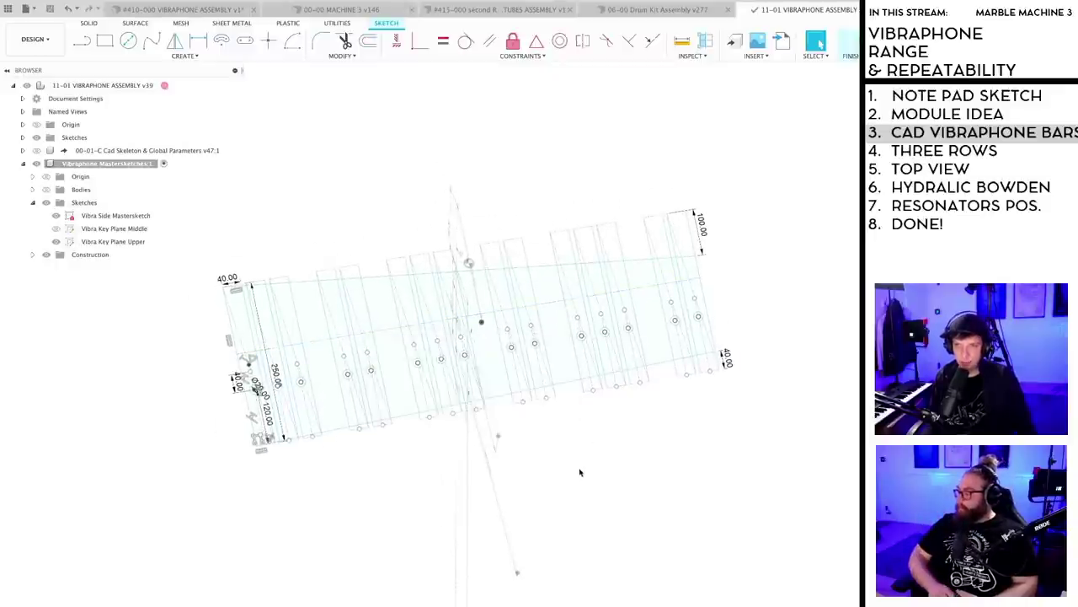
- Examine how the upper row and its long cross line lie relative to the side sketch's reference point
scroll(580, 472, up, 2)
scroll(580, 472, down, 3)
mouse_move(581, 472)
middle_down()
mouse_move(576, 510)
mouse_move(556, 490)
mouse_move(547, 510)
mouse_move(550, 481)
mouse_move(484, 348)
middle_up()
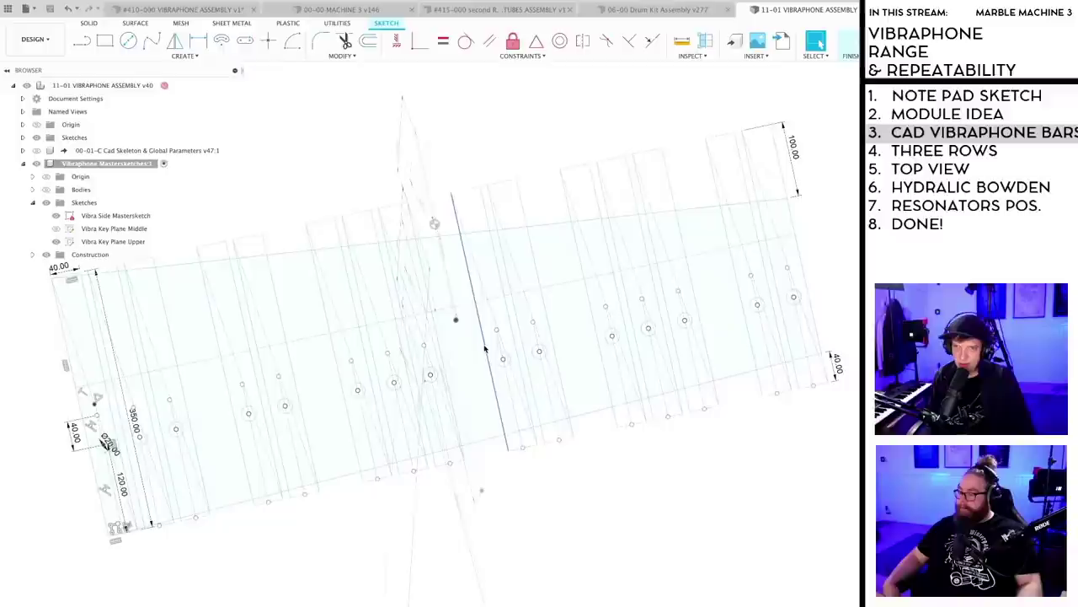
scroll(467, 288, down, 3)
mouse_move(543, 474)
shift+middle_down()
mouse_move(532, 479)
mouse_move(542, 501)
mouse_move(487, 390)
shift+middle_up()
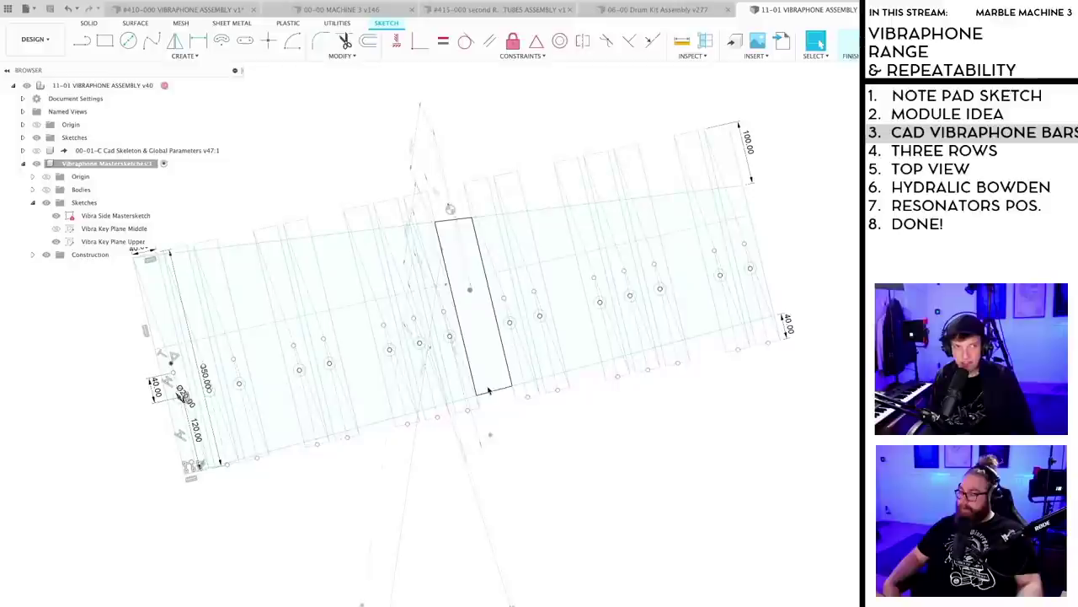
scroll(477, 283, down, 2)
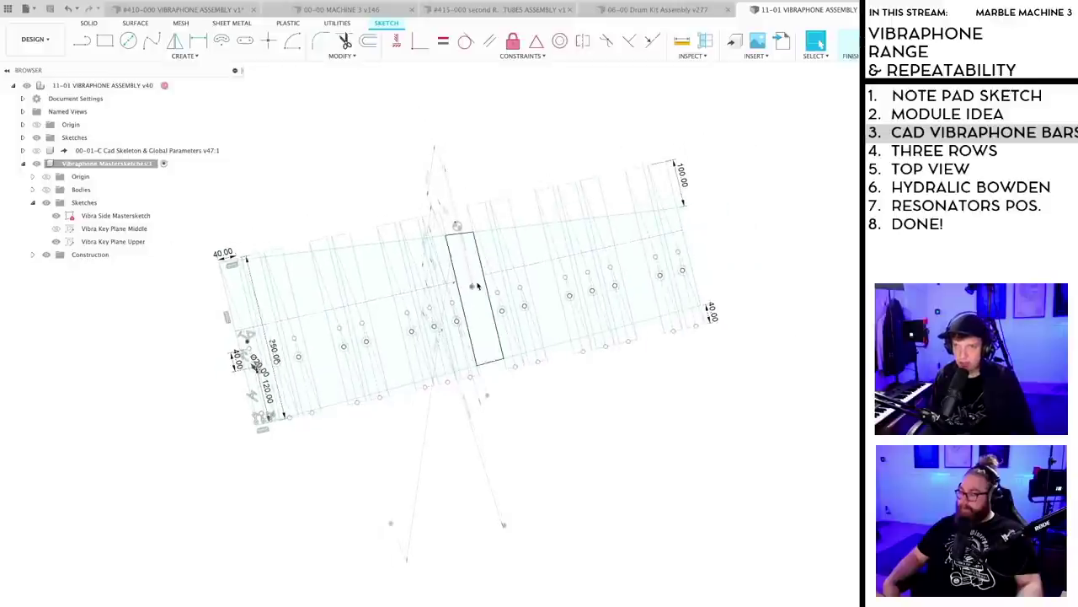
scroll(543, 345, down, 2)
scroll(542, 413, up, 3)
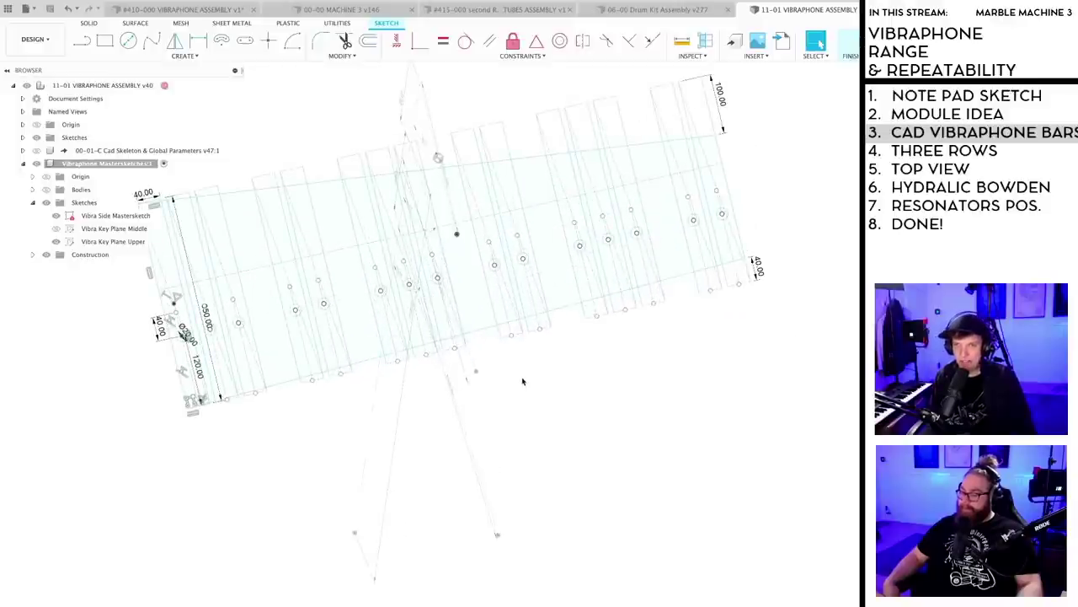
mouse_move(525, 385)
middle_down()
mouse_move(559, 477)
mouse_move(578, 467)
middle_up()
scroll(571, 471, up, 1)
scroll(569, 467, down, 2)
scroll(577, 469, up, 2)
scroll(567, 490, up, 1)
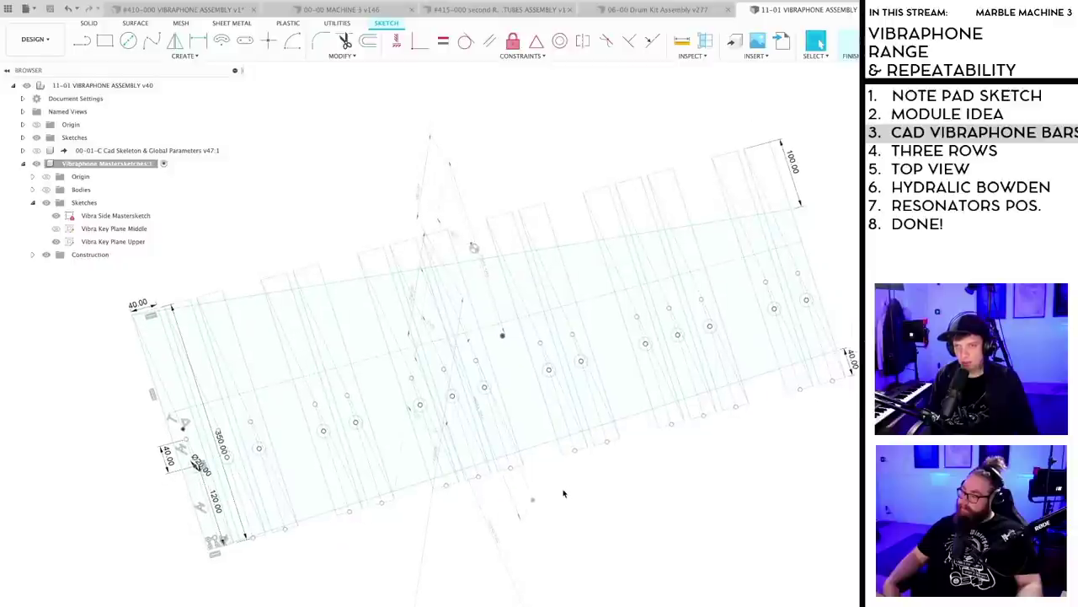
scroll(570, 439, up, 1)
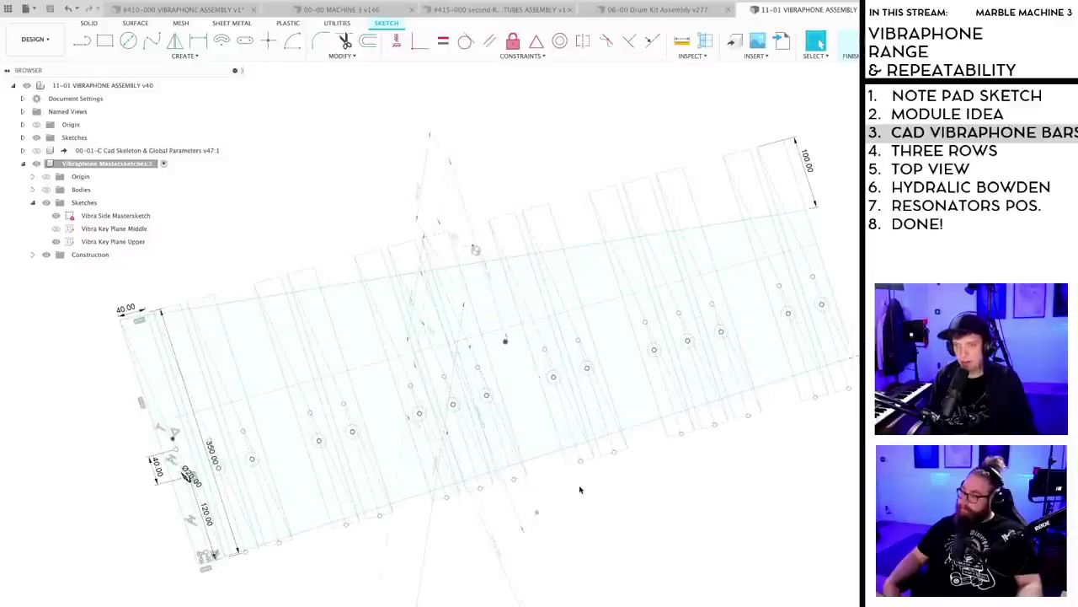
scroll(580, 490, down, 2)
mouse_move(582, 503)
middle_down()
mouse_move(601, 421)
mouse_move(582, 420)
mouse_move(612, 483)
mouse_move(590, 509)
middle_up()
scroll(582, 421, up, 2)
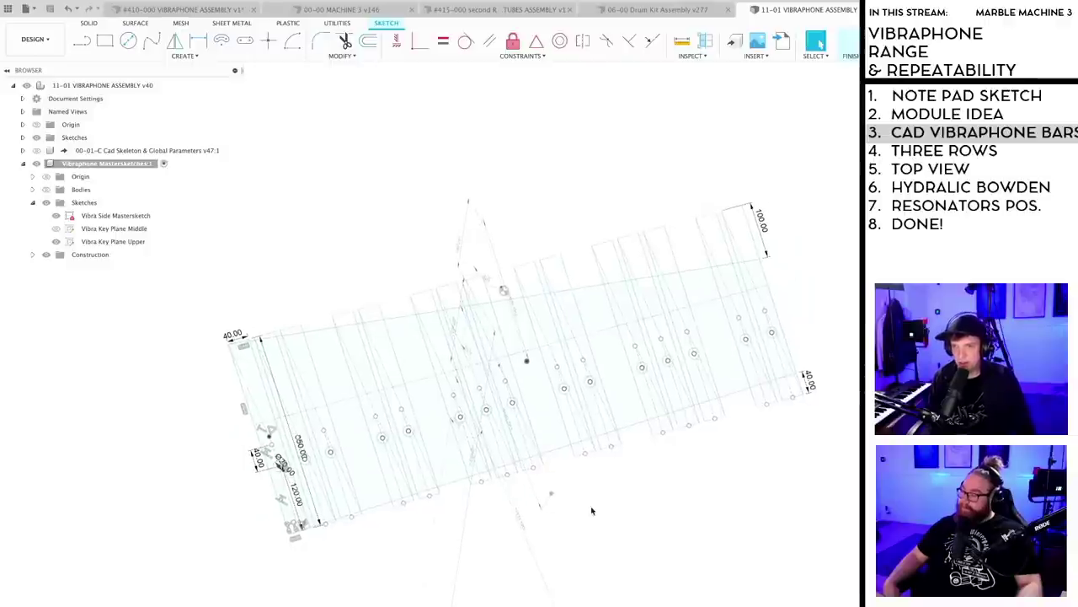
- Shift the long cross line and the row's lower edge line to test how the upper bar layout moves
drag(530, 348, 541, 346)
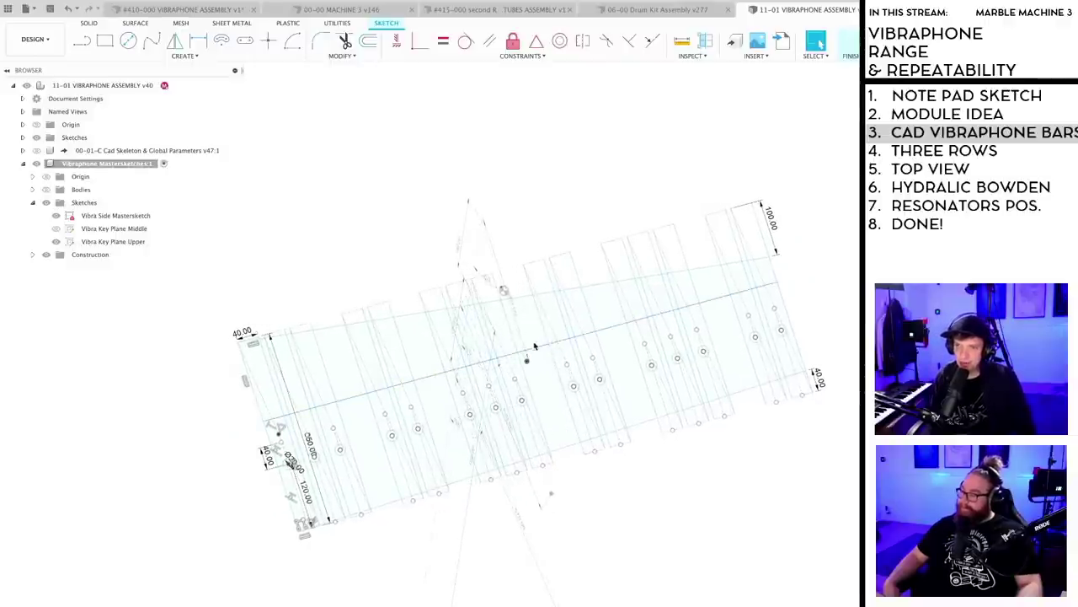
drag(534, 347, 532, 339)
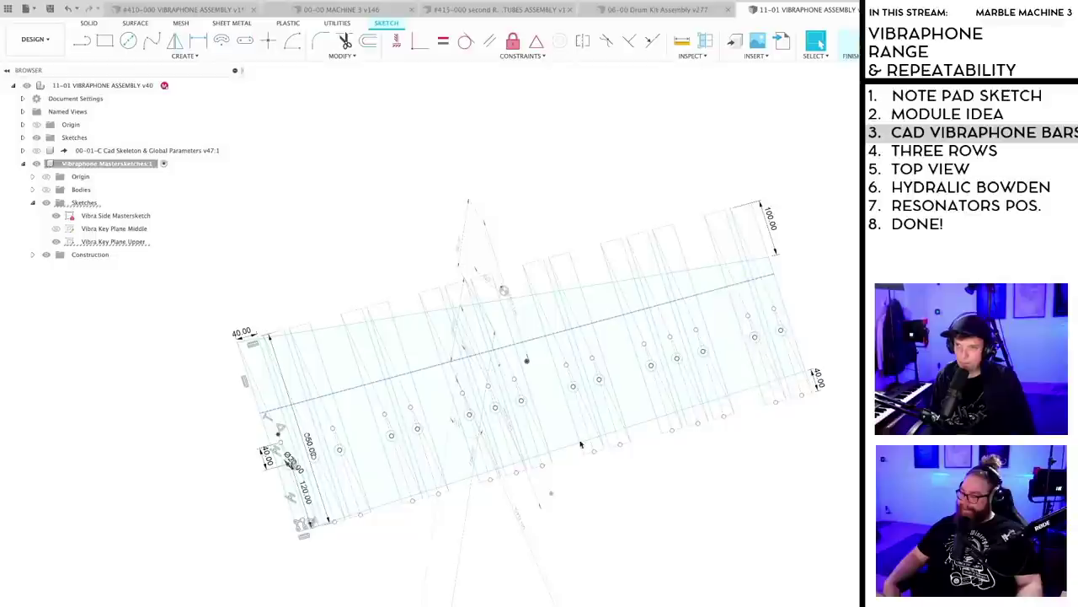
middle_drag(570, 446, 562, 427)
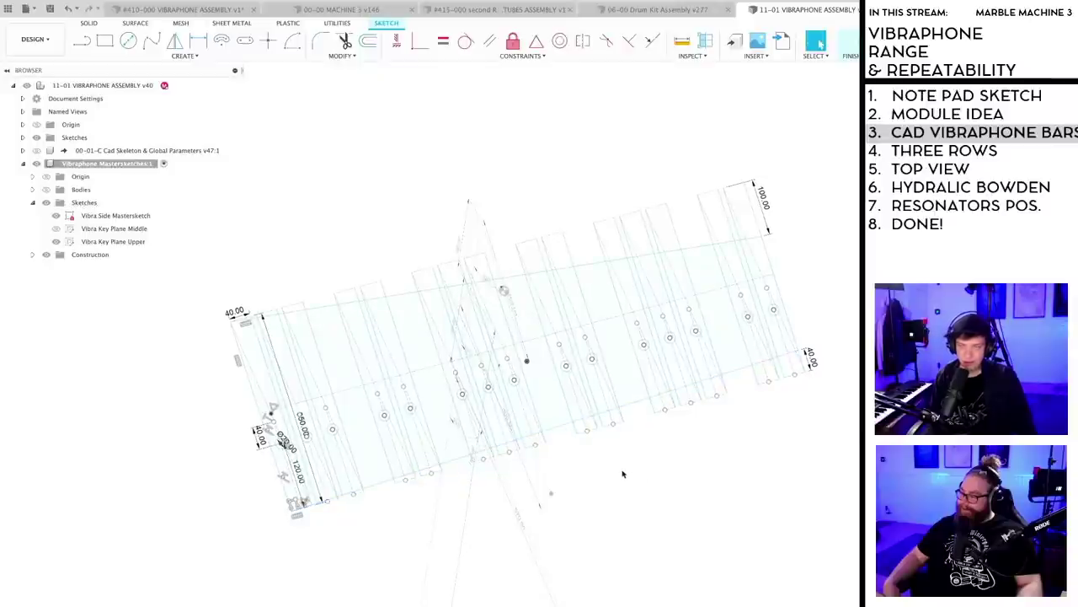
scroll(621, 475, up, 1)
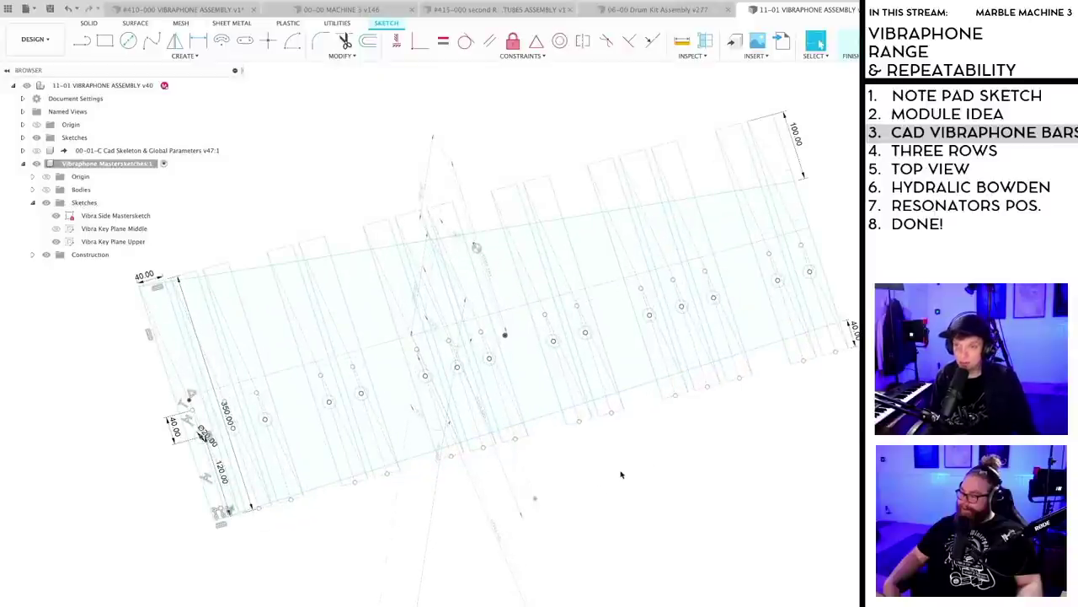
drag(541, 421, 544, 433)
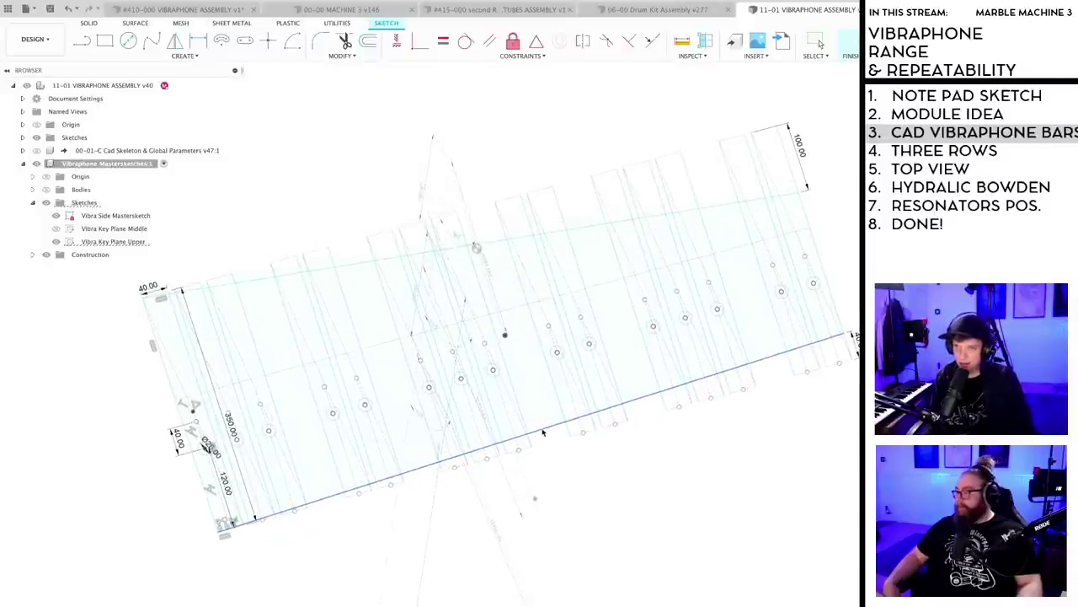
scroll(596, 502, up, 1)
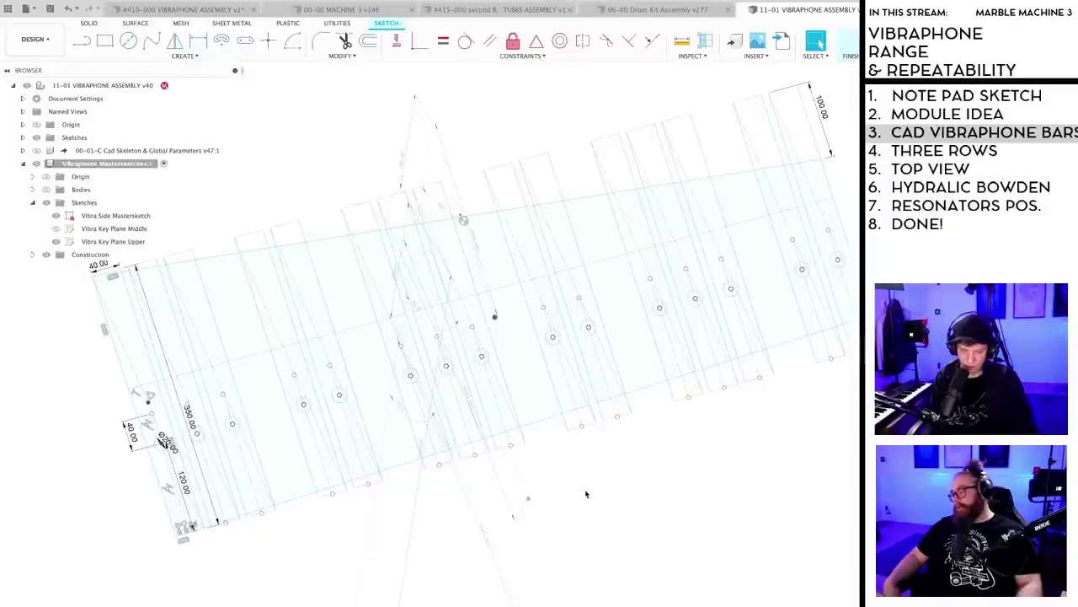
- Draw a short line about 36 mm long from the long cross line's midpoint to the side sketch's reference point
scroll(587, 494, up, 2)
key(l)
scroll(474, 276, up, 1)
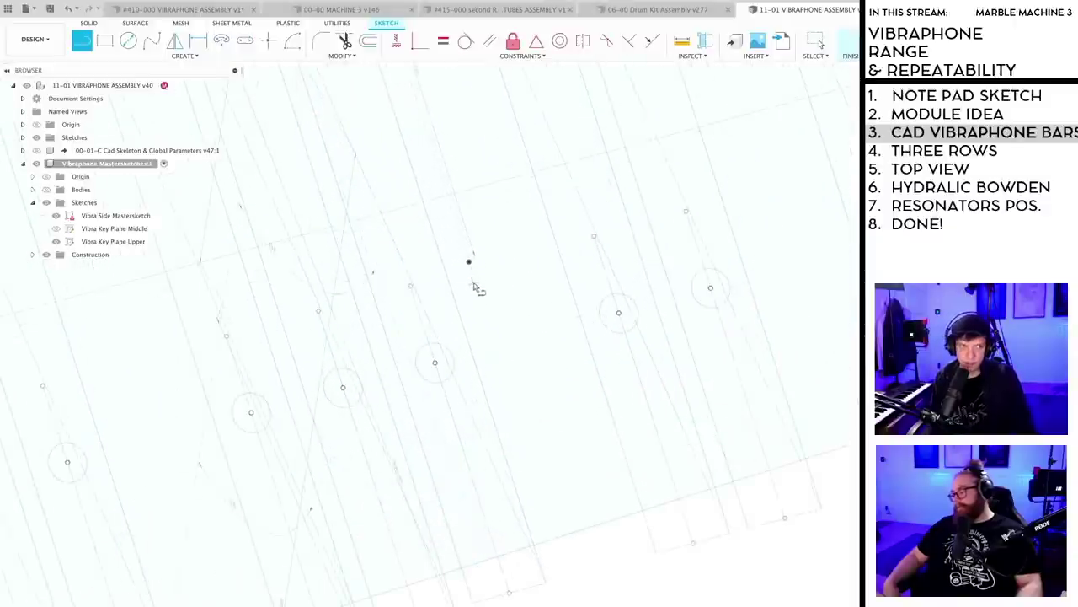
middle_drag(475, 286, 456, 430)
scroll(451, 404, up, 3)
scroll(502, 472, down, 5)
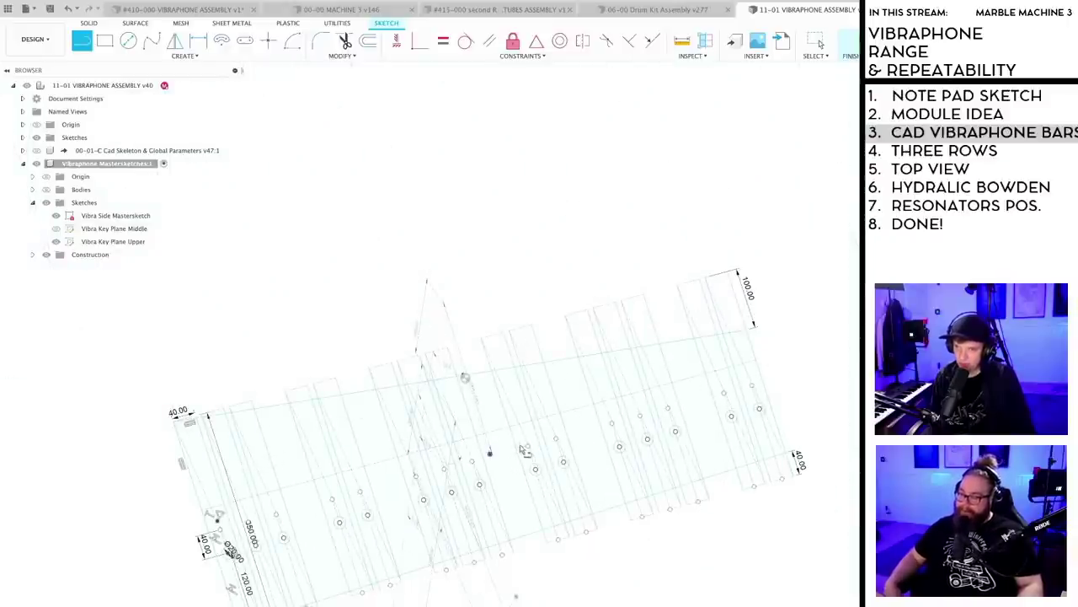
scroll(491, 444, up, 1)
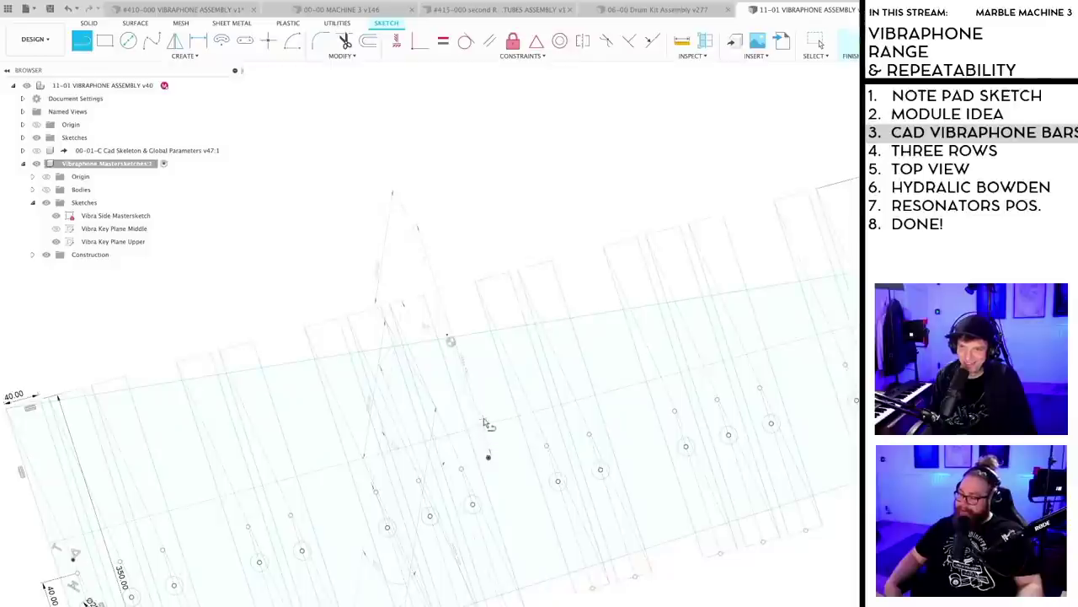
click(472, 431)
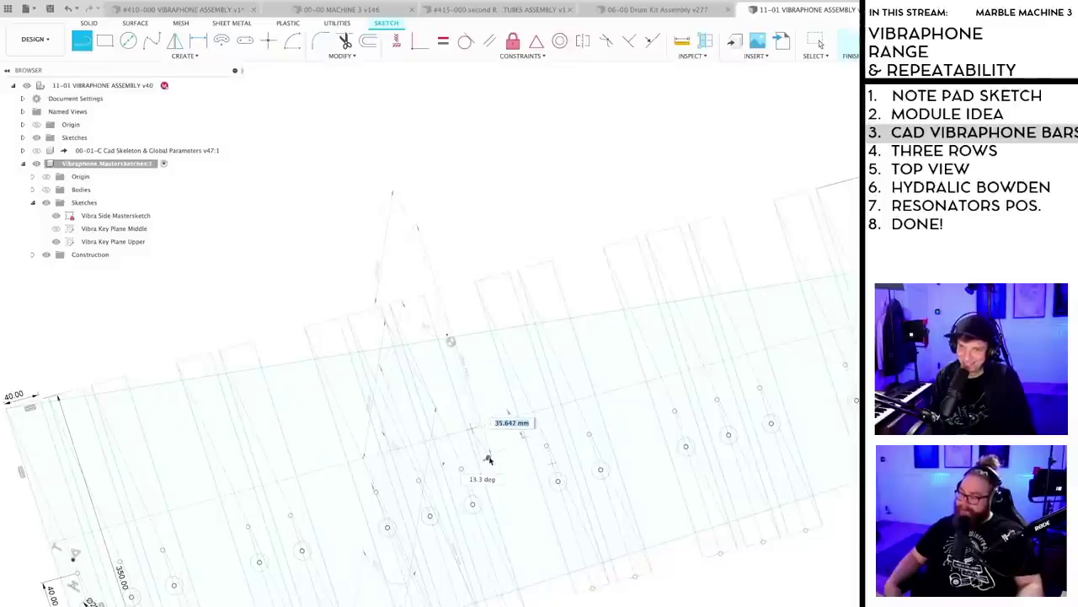
click(487, 460)
key(Escape)
scroll(487, 459, up, 2)
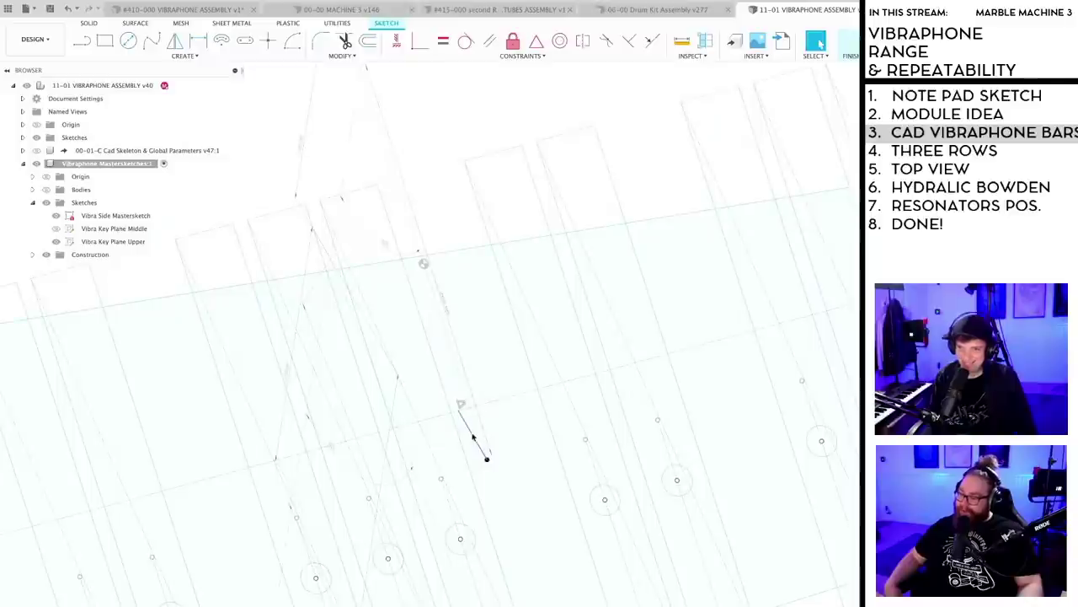
- Constrain the short line perpendicular to the long cross line
scroll(511, 431, down, 3)
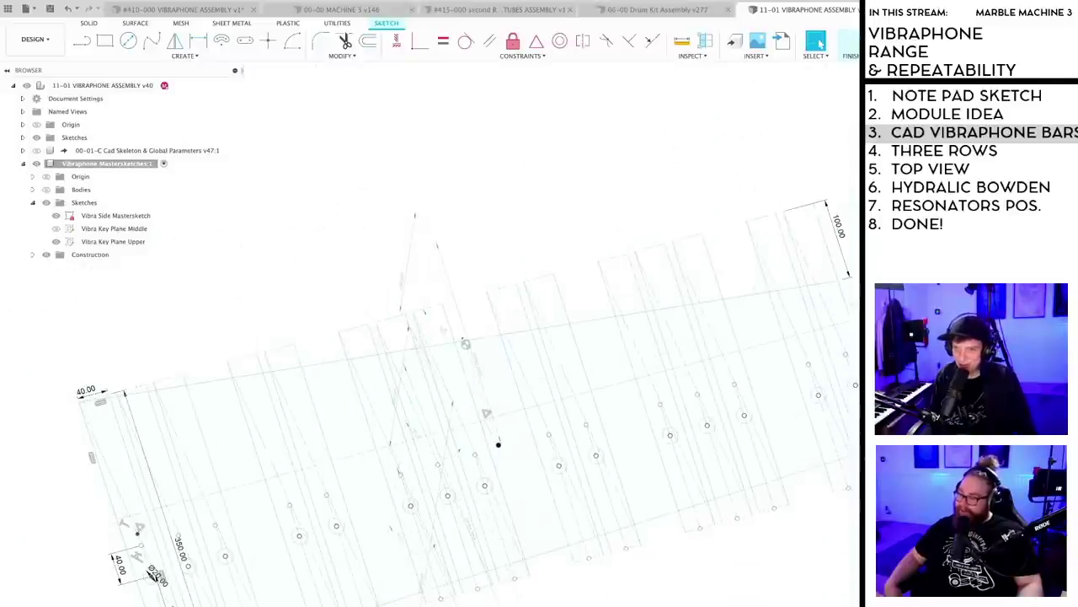
shift+middle_drag(497, 311, 555, 385)
scroll(488, 303, up, 3)
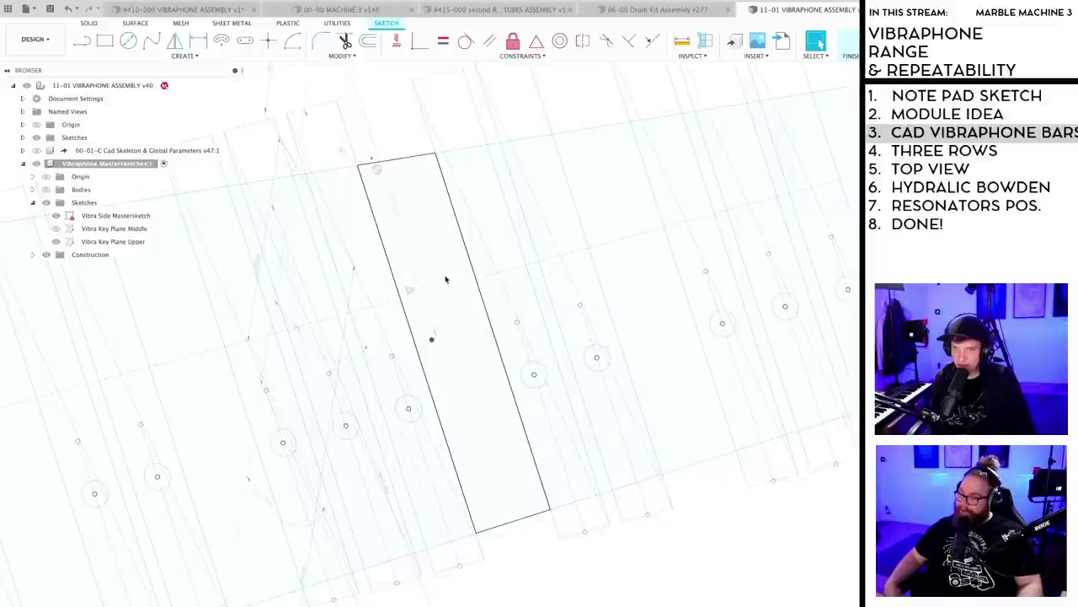
click(628, 41)
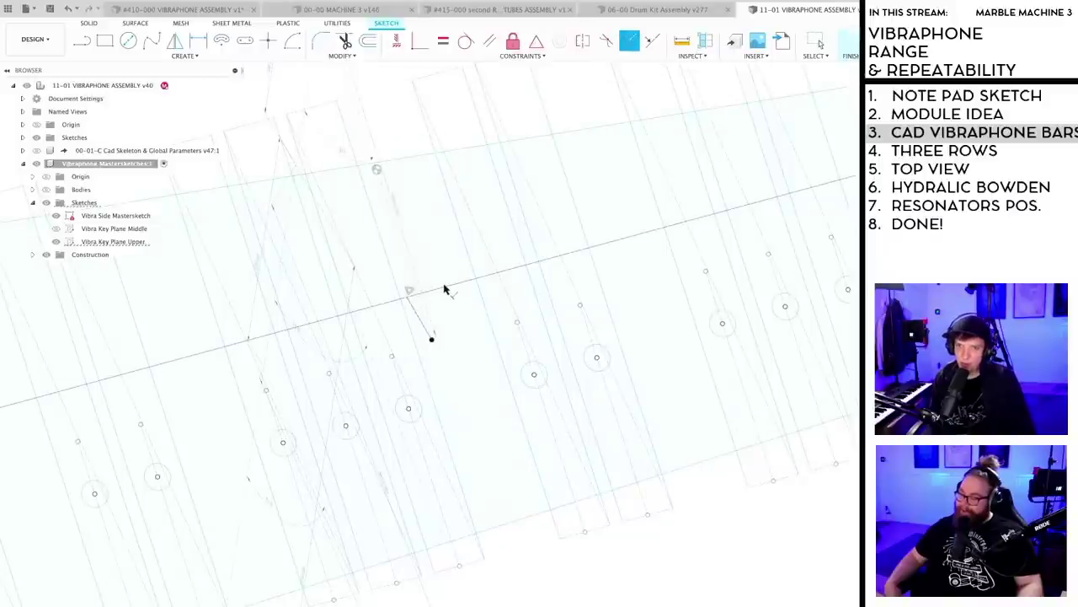
scroll(442, 295, down, 5)
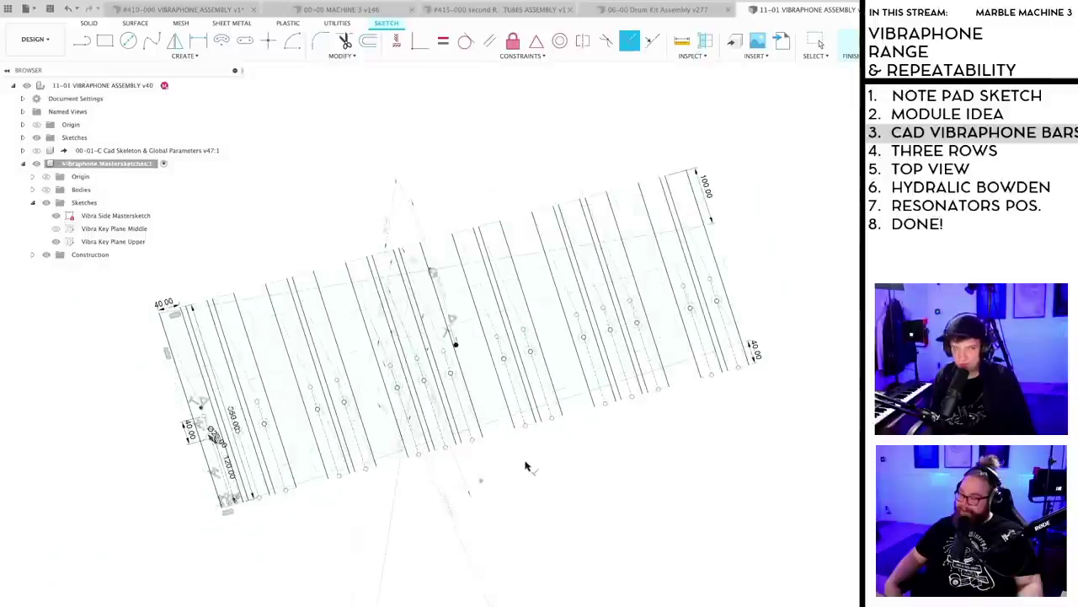
scroll(525, 466, up, 3)
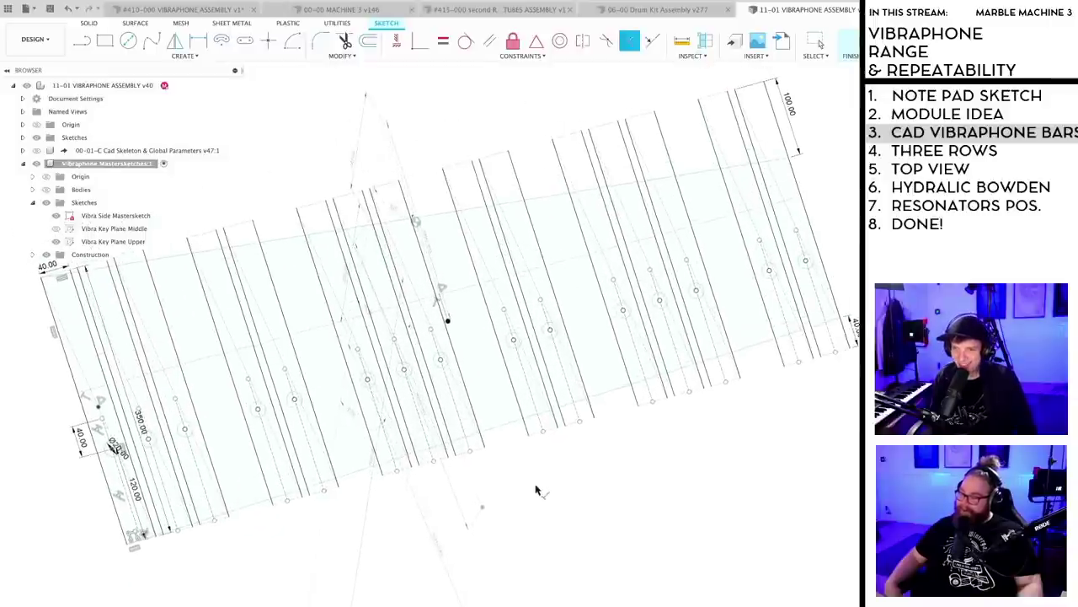
key(Escape)
- Constrain the point above the hole nearest the side sketch's reference point to align horizontally with that reference point
middle_drag(516, 480, 533, 477)
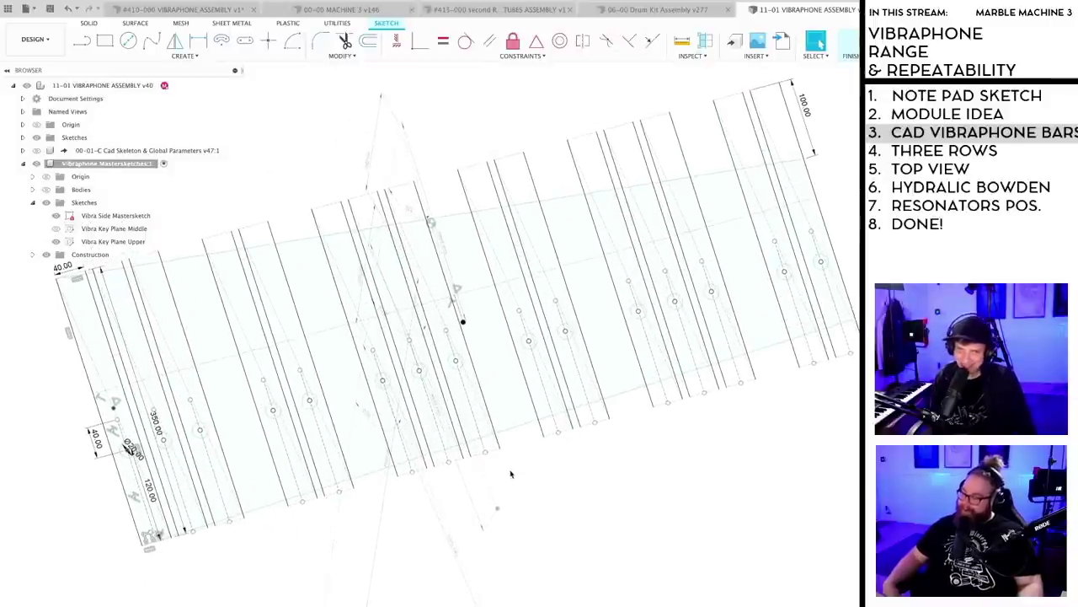
scroll(478, 326, up, 3)
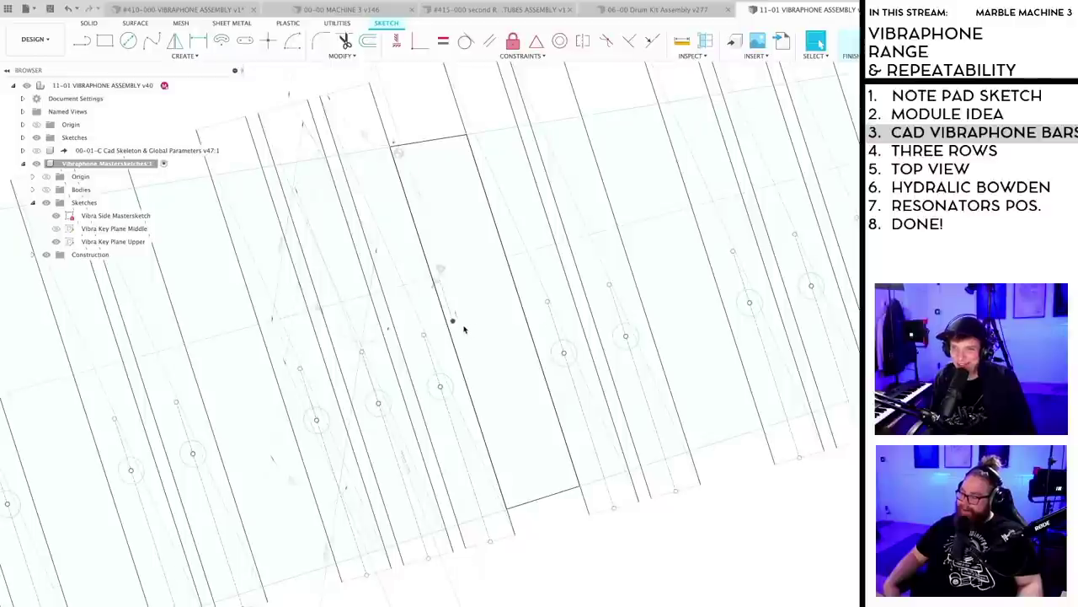
click(401, 42)
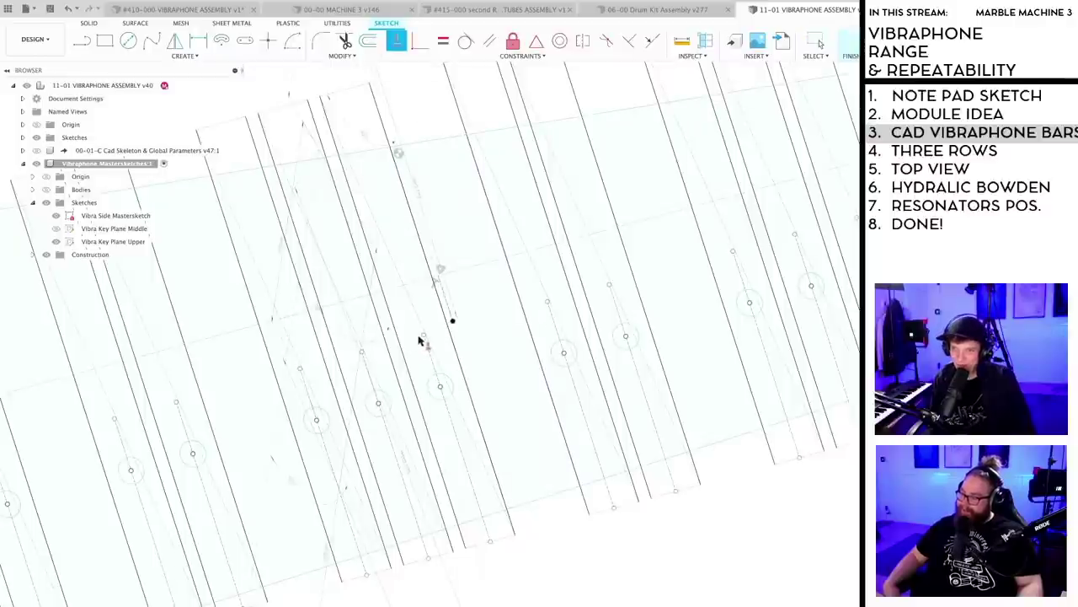
scroll(459, 331, down, 5)
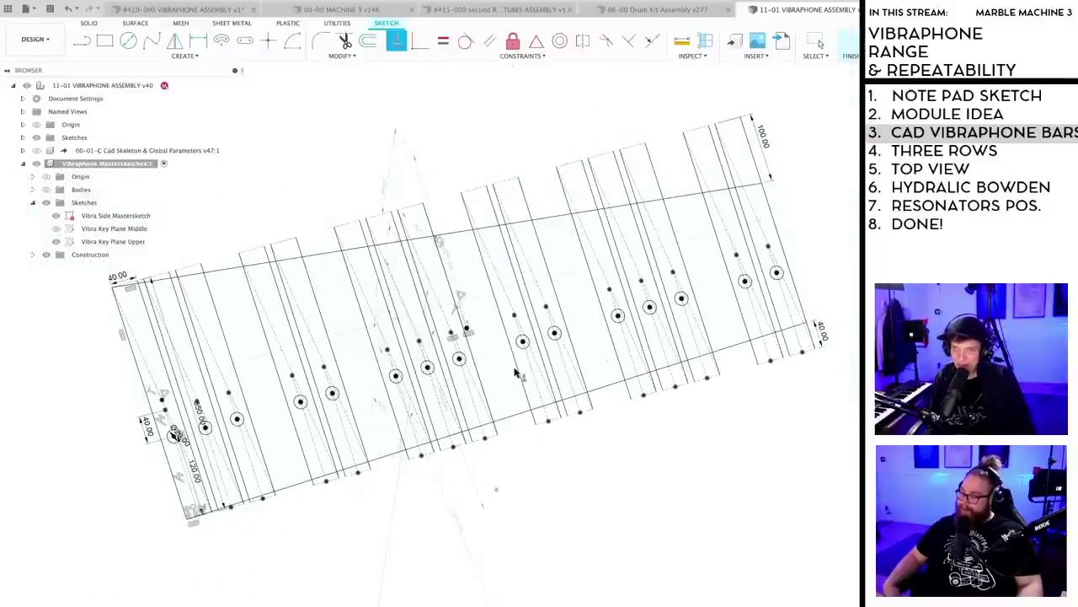
- Save the vibraphone assembly, finish the upper key sketch, and save a new version with the description "User Saved"
middle_drag(583, 498, 569, 505)
key(super+s)
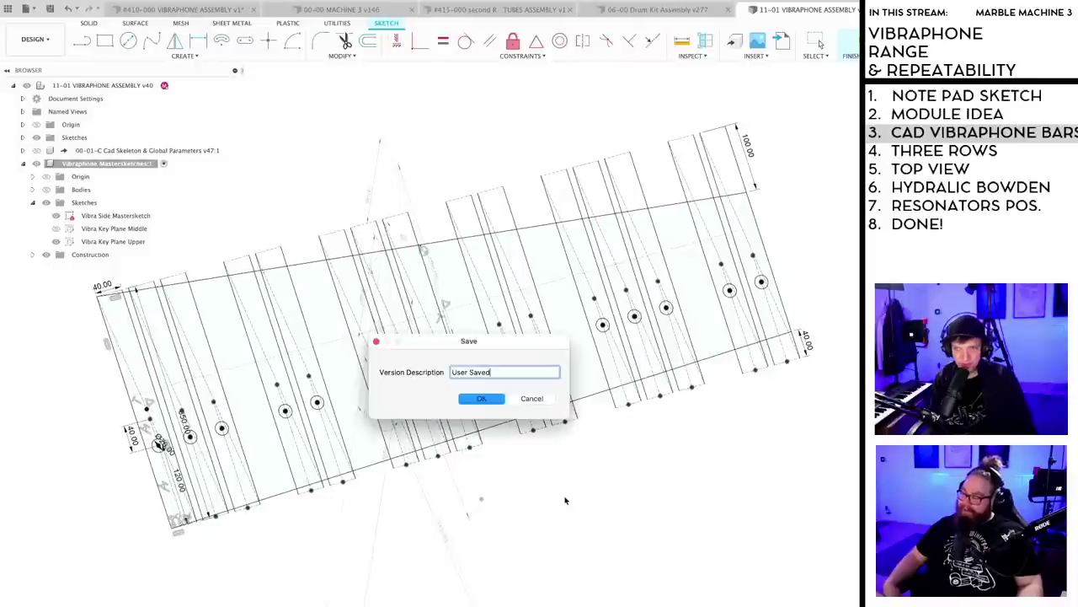
key(Return)
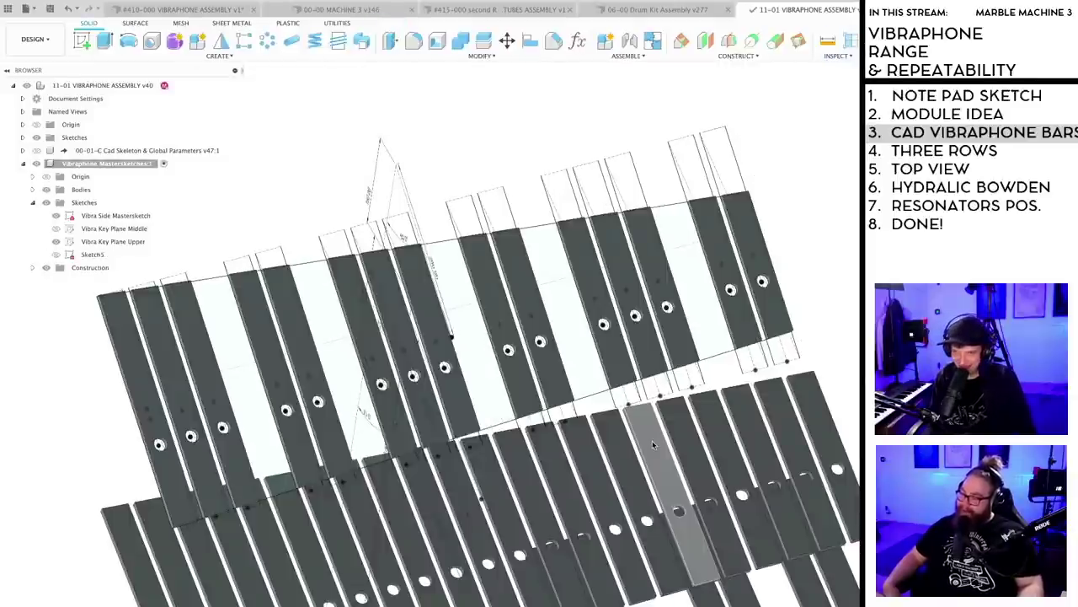
scroll(640, 332, down, 3)
mouse_move(445, 511)
middle_down()
mouse_move(449, 499)
mouse_move(450, 513)
mouse_move(503, 519)
mouse_move(439, 573)
mouse_move(443, 506)
mouse_move(456, 528)
mouse_move(450, 547)
mouse_move(472, 544)
mouse_move(462, 547)
middle_up()
key(super+s)
key(Return)
scroll(490, 515, down, 1)
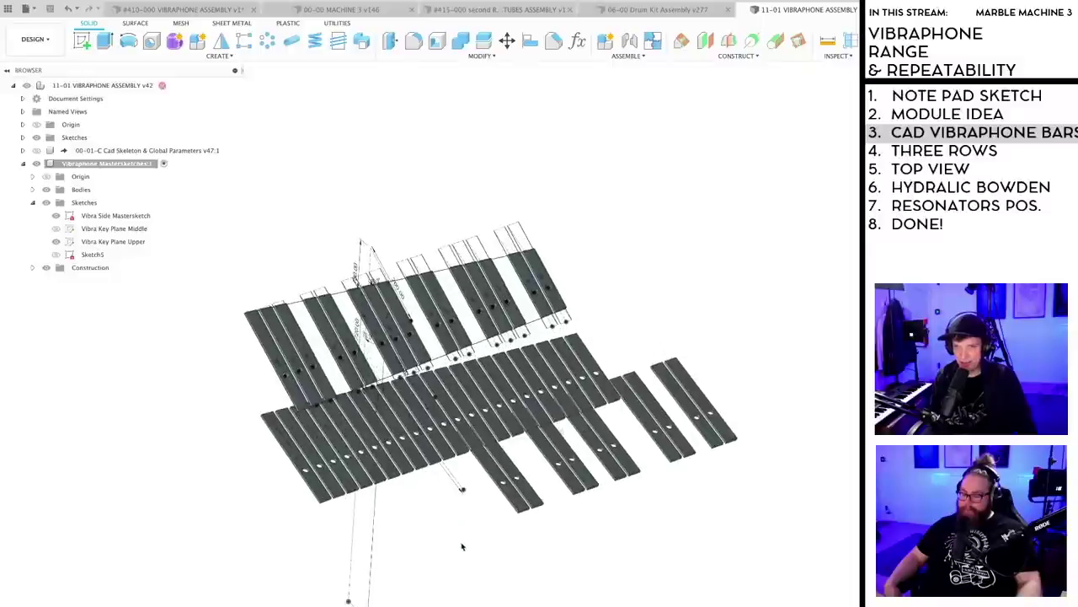
- Switch to the 00-00 MACHINE 3 design and save it with the updated vibraphone assembly, using the description "User Saved"
click(339, 9)
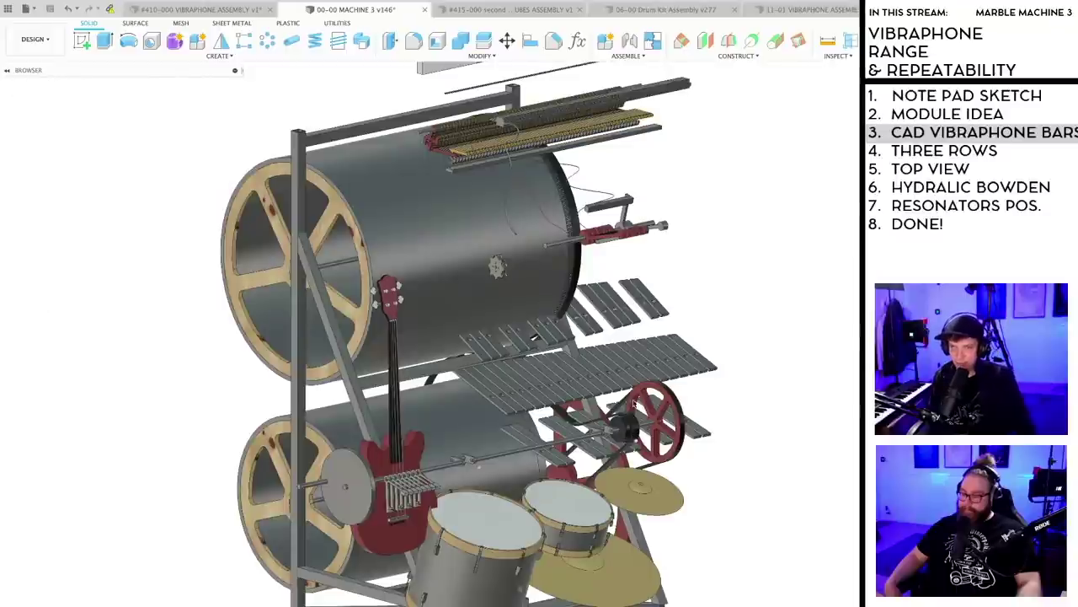
shift+middle_drag(613, 469, 659, 504)
key(ctrl+s)
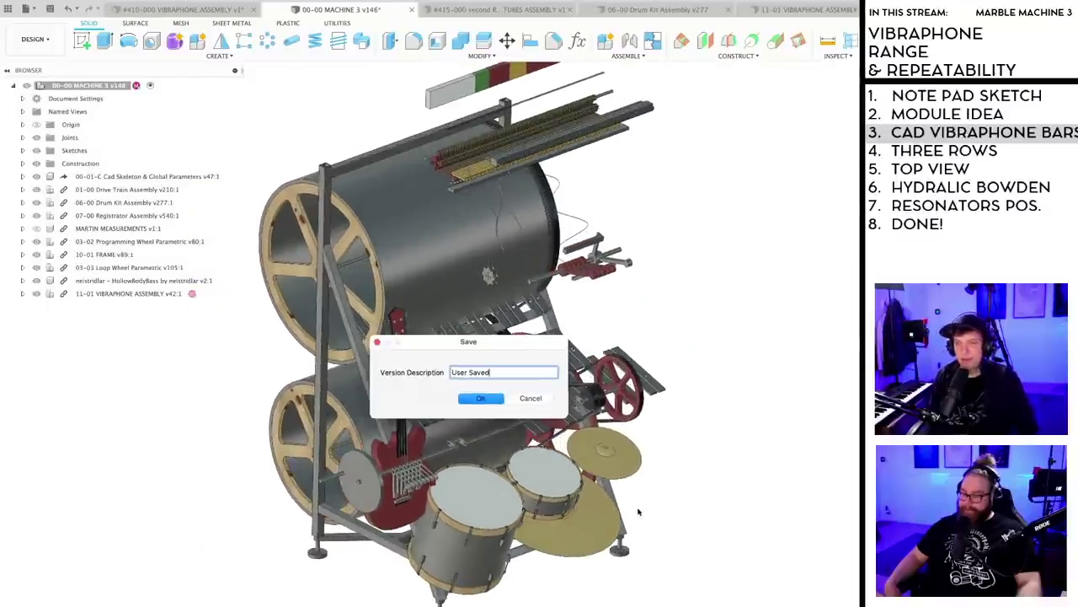
key(Return)
- Examine how the three vibraphone bar rows fit in the machine among the wheels, frame and drum kit
mouse_move(653, 460)
shift+middle_down()
mouse_move(667, 468)
mouse_move(661, 476)
shift+middle_up()
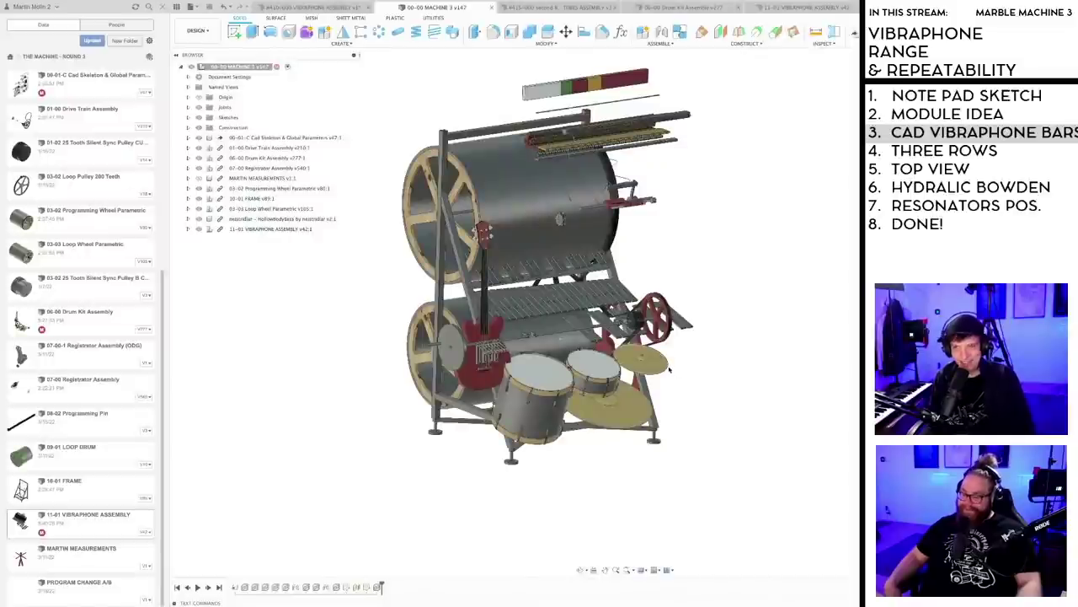
scroll(670, 369, up, 2)
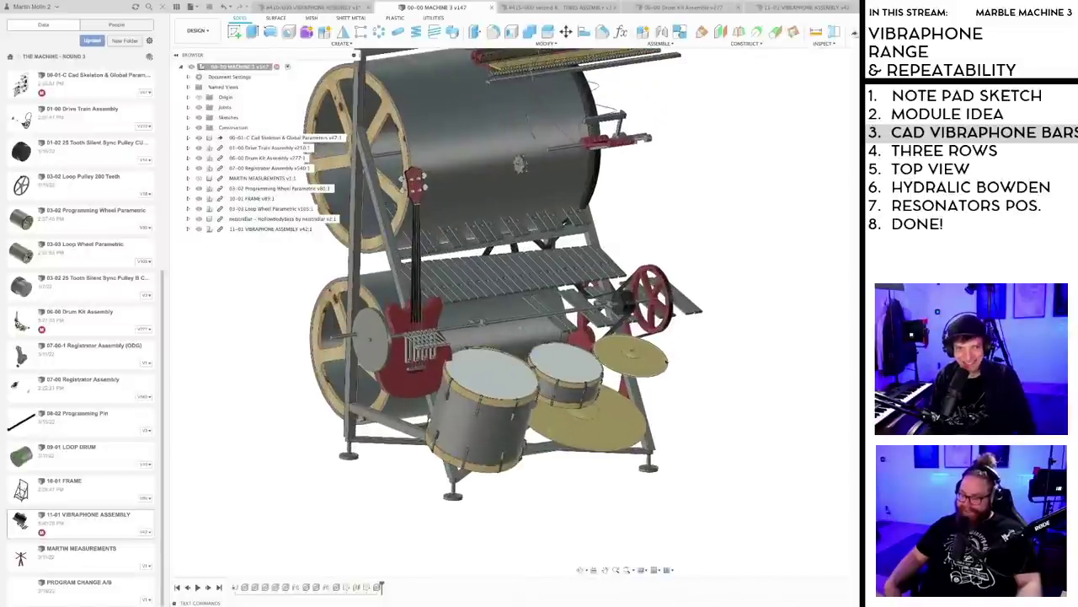
middle_drag(670, 369, 695, 418)
scroll(689, 399, down, 2)
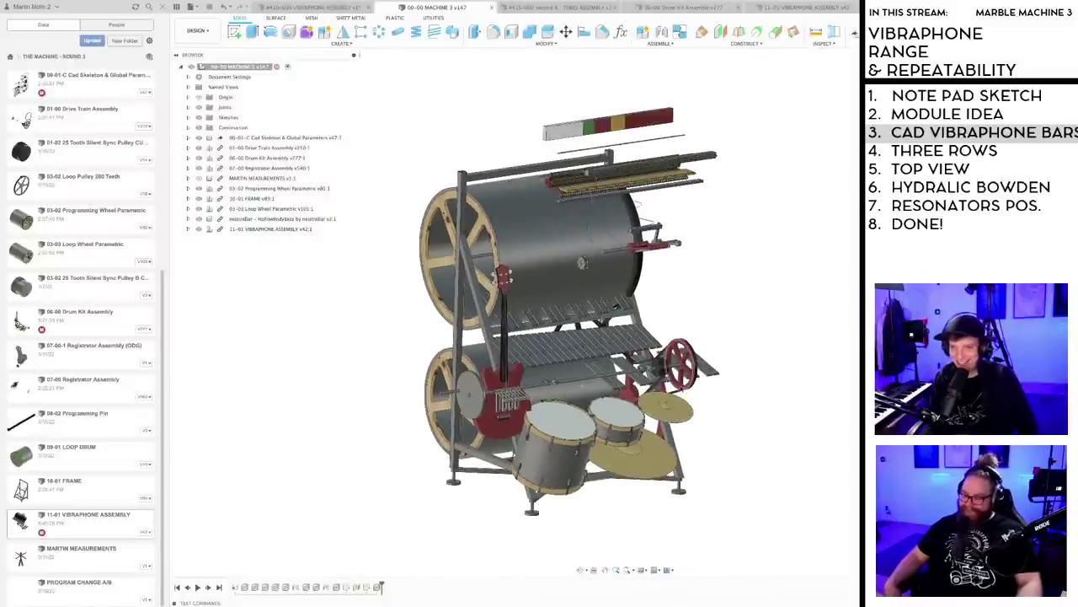
shift+middle_drag(683, 343, 702, 401)
scroll(579, 329, up, 2)
scroll(603, 364, down, 4)
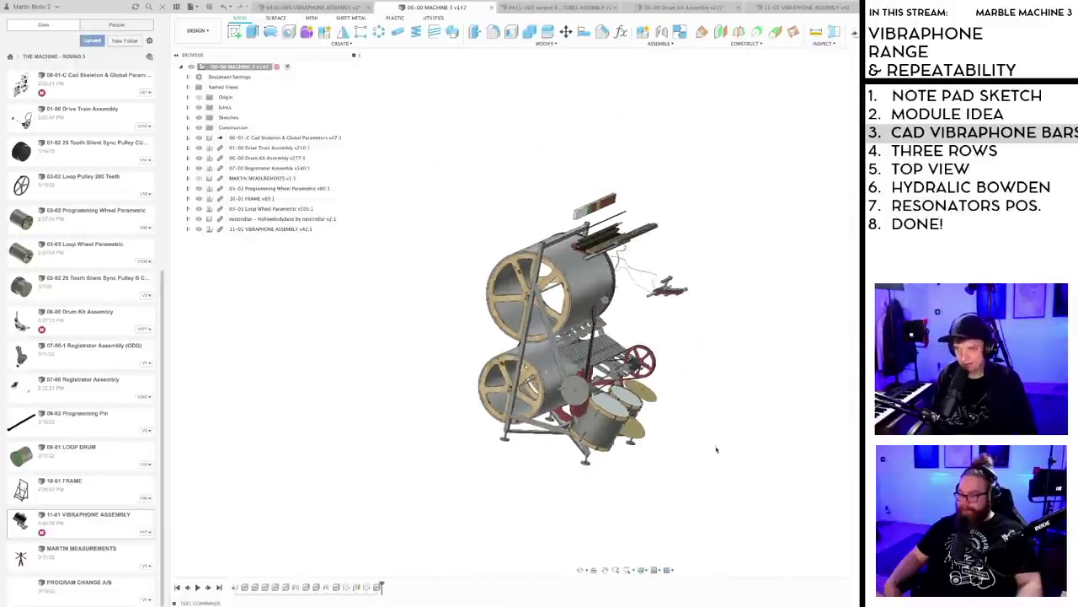
shift+middle_drag(717, 448, 666, 427)
scroll(667, 432, up, 3)
scroll(667, 426, down, 2)
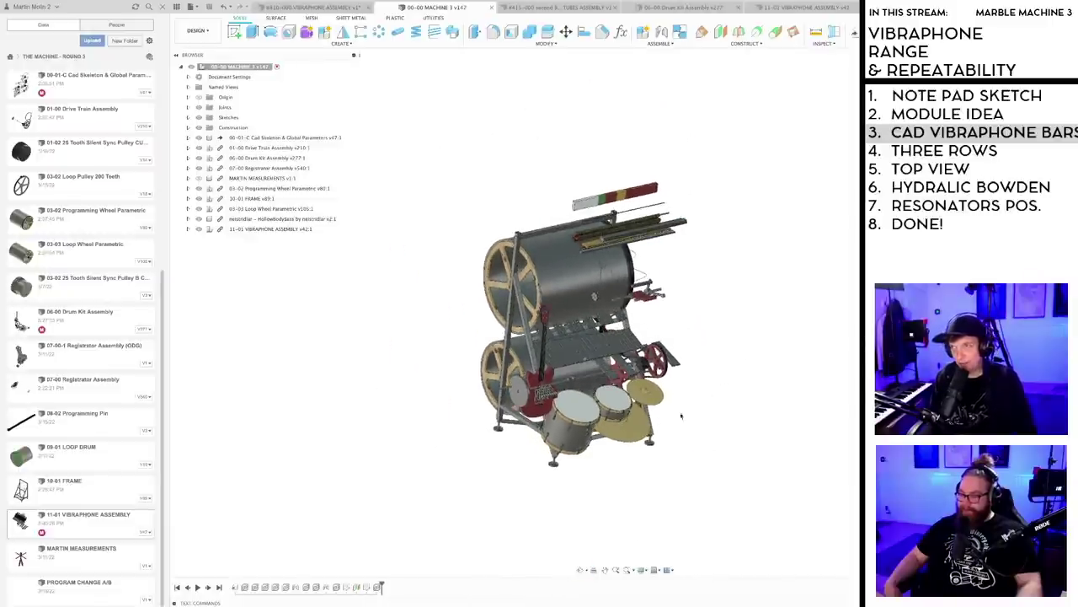
- Return to the 11-01 VIBRAPHONE ASSEMBLY design and open the newest sketch with the full bar row for editing
click(803, 10)
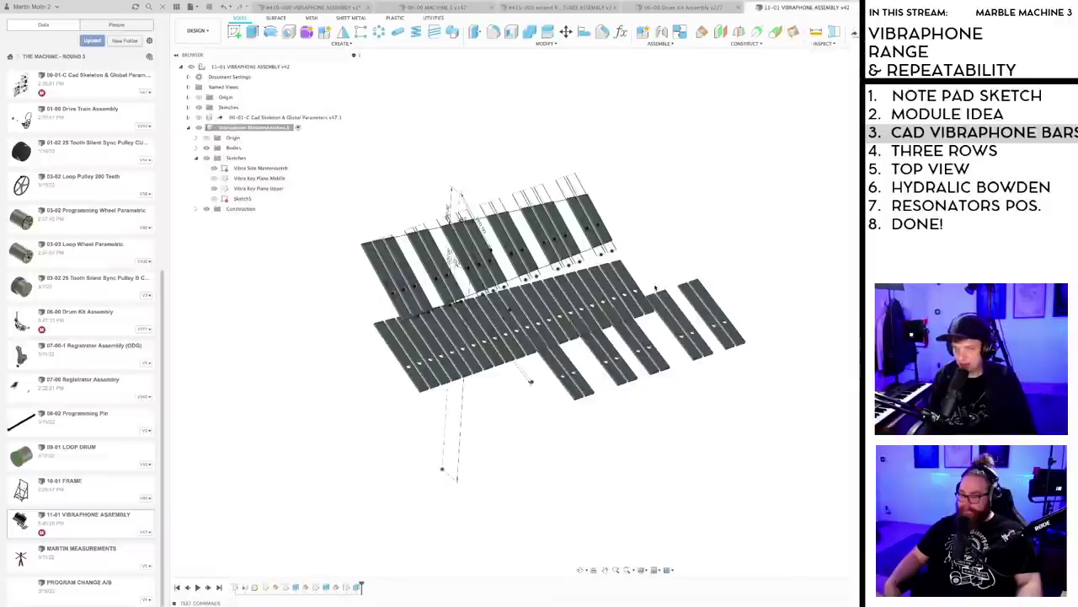
scroll(670, 346, down, 3)
scroll(664, 401, up, 4)
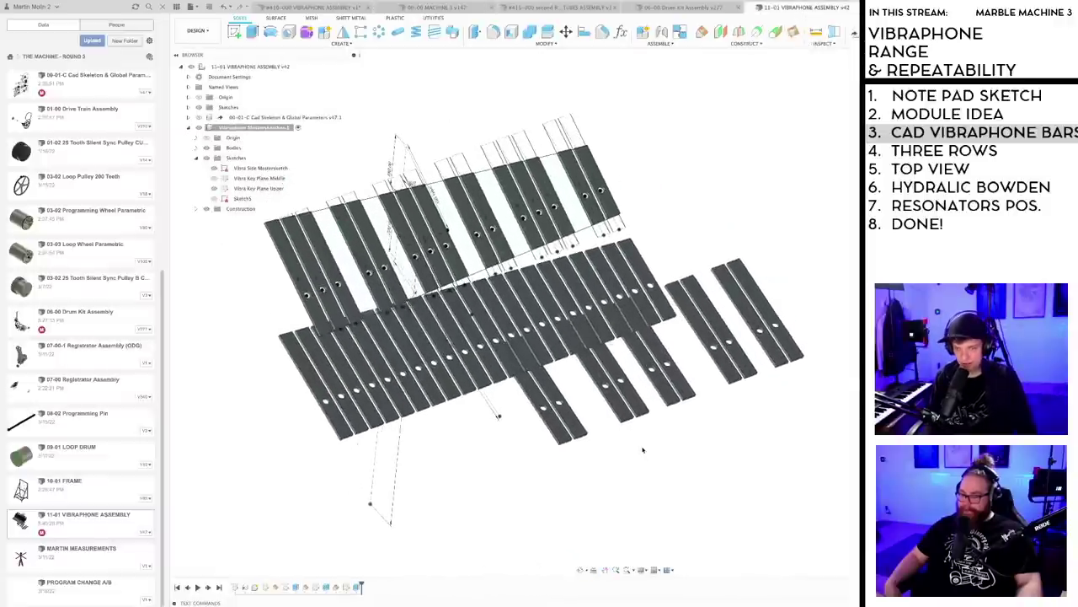
scroll(642, 450, down, 2)
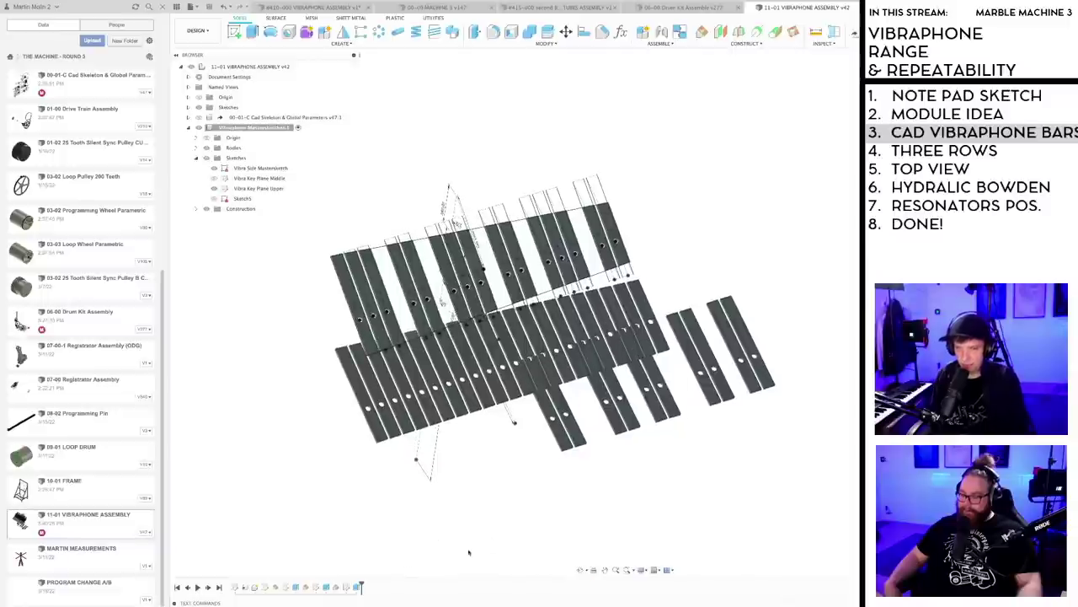
double_click(350, 589)
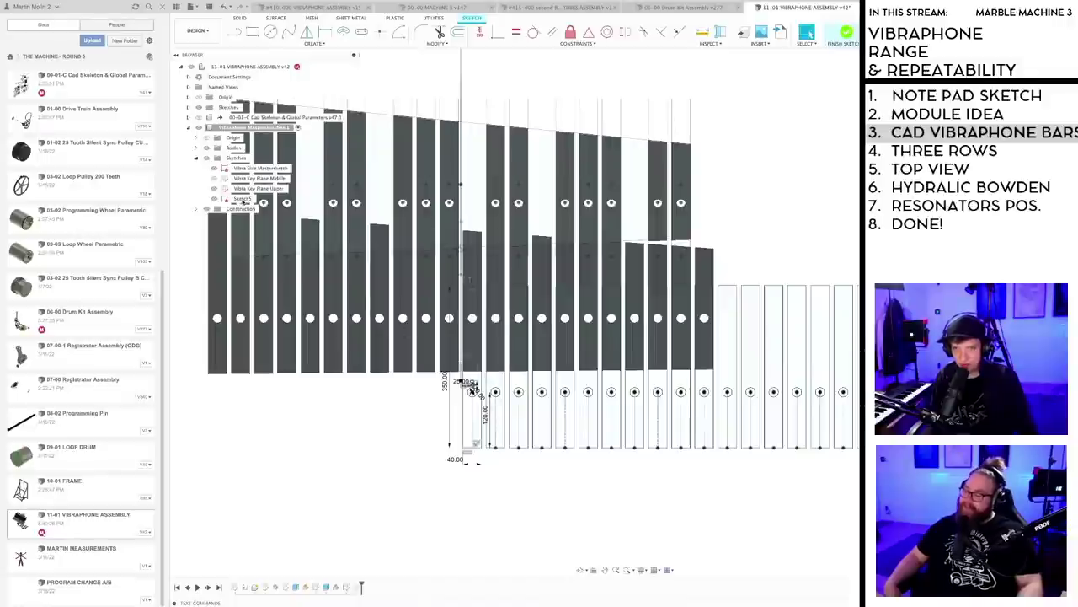
- Delete the vertical 25 mm dimension between the reference point and the first bar's hole
scroll(473, 388, up, 5)
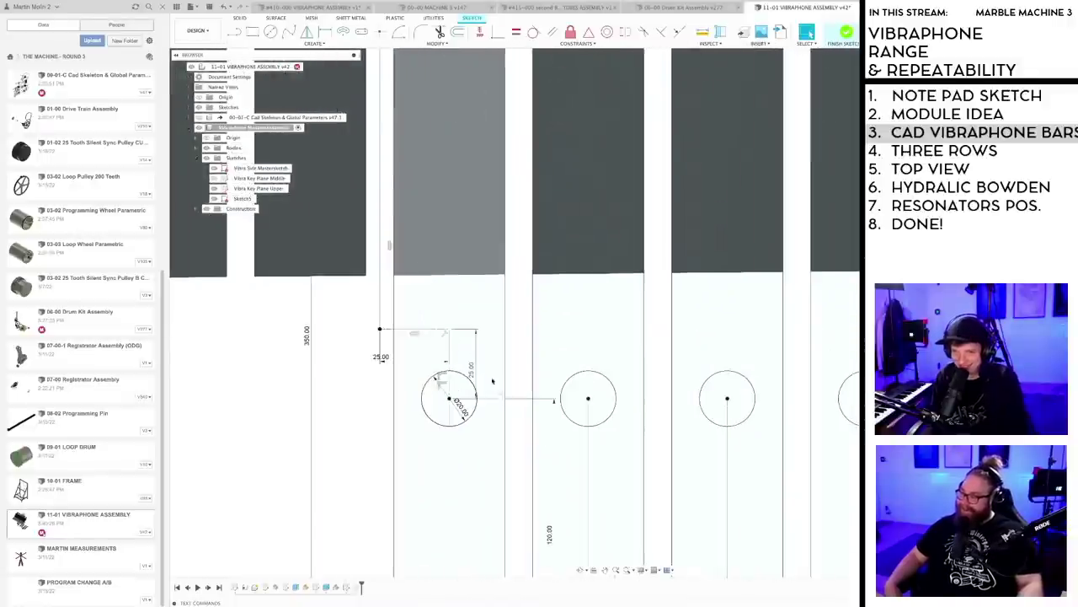
scroll(493, 383, down, 5)
scroll(497, 396, up, 5)
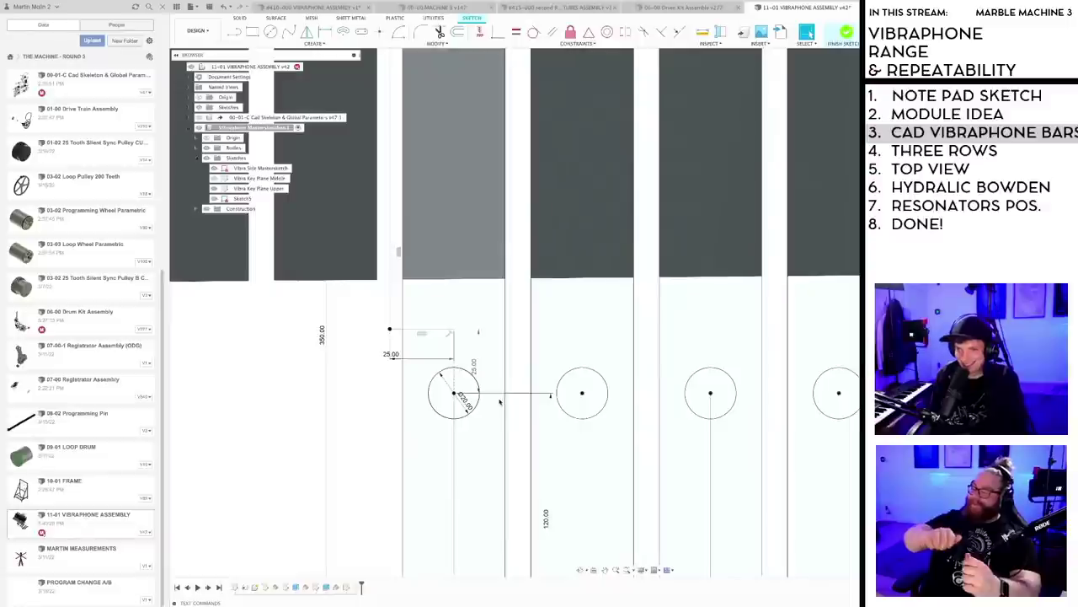
scroll(481, 373, down, 2)
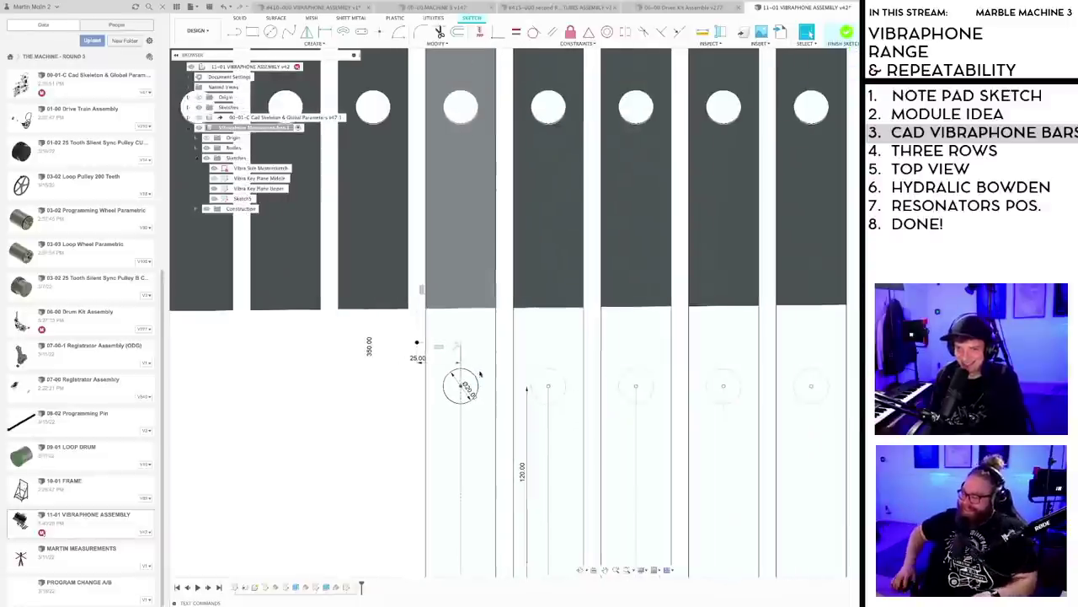
scroll(482, 374, down, 3)
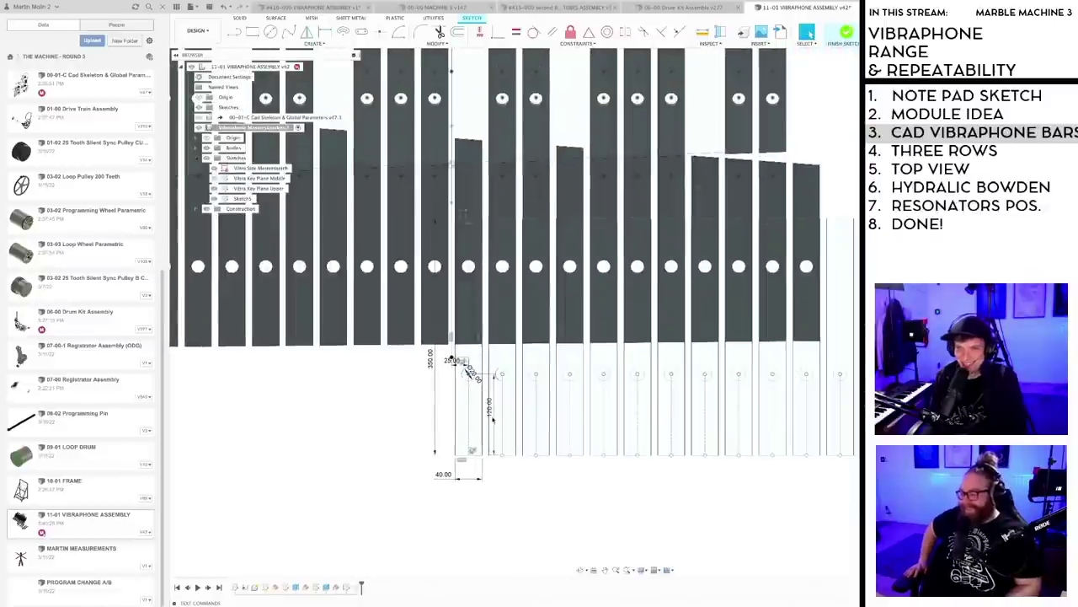
scroll(482, 374, up, 3)
scroll(383, 297, down, 3)
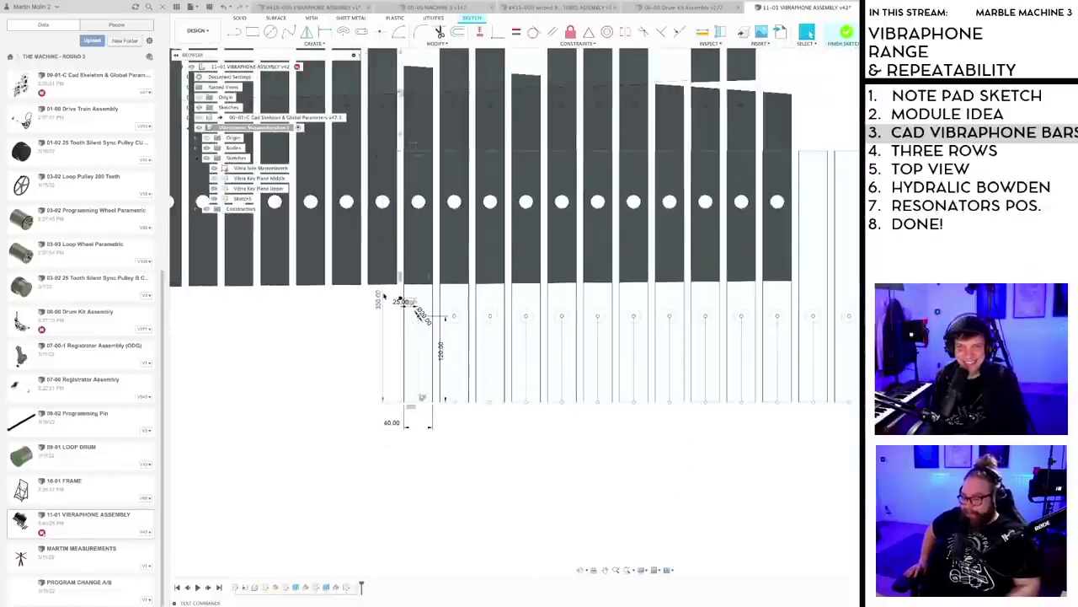
- Hide the bodies of the vibraphone mastersketches component so that only the sketches are shown
scroll(297, 218, down, 2)
click(206, 148)
scroll(412, 352, down, 3)
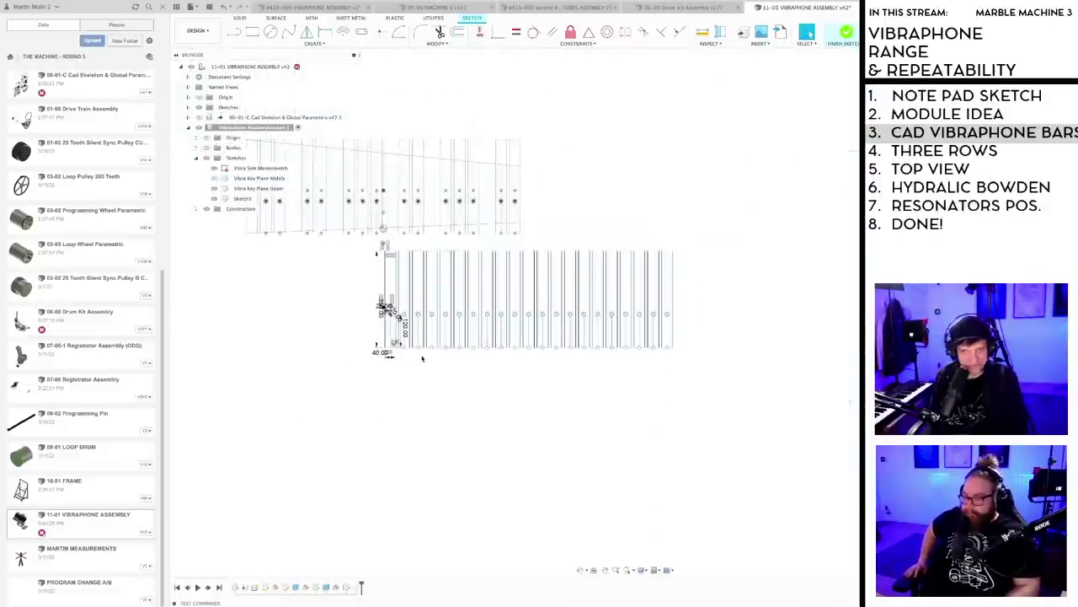
middle_drag(503, 400, 575, 418)
- Detach the first bar from the side sketch's reference point and move the full bar row sideways until it lies below the upper row
scroll(459, 327, up, 5)
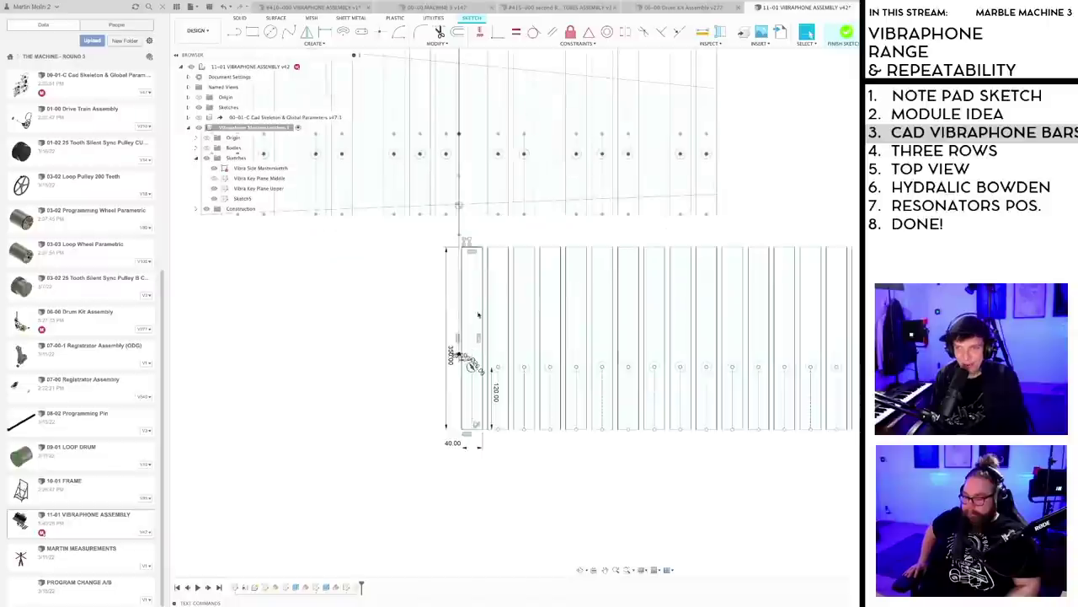
scroll(468, 394, up, 5)
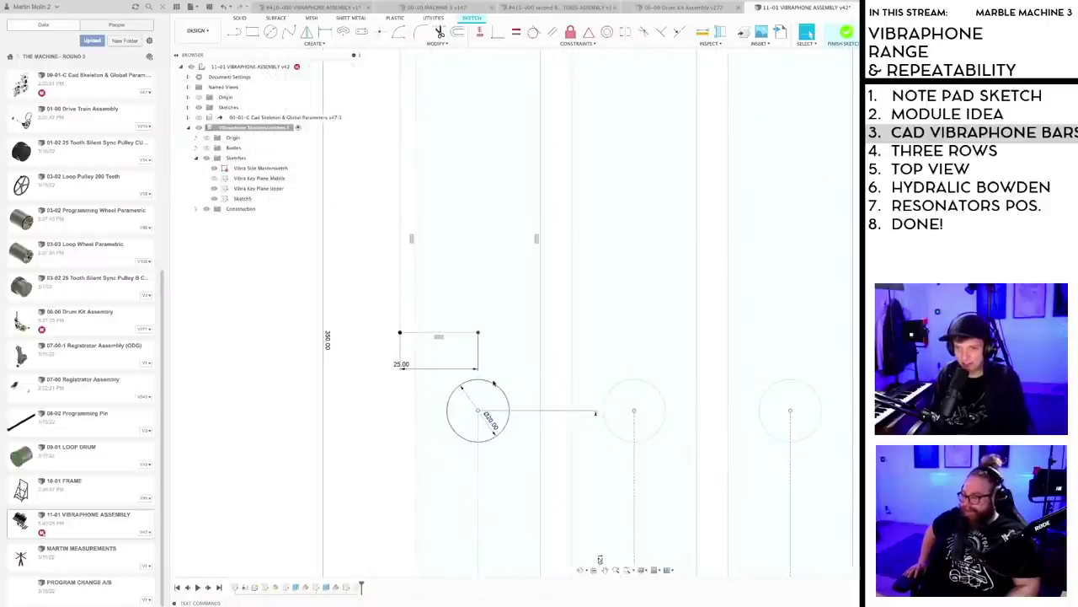
scroll(494, 383, down, 8)
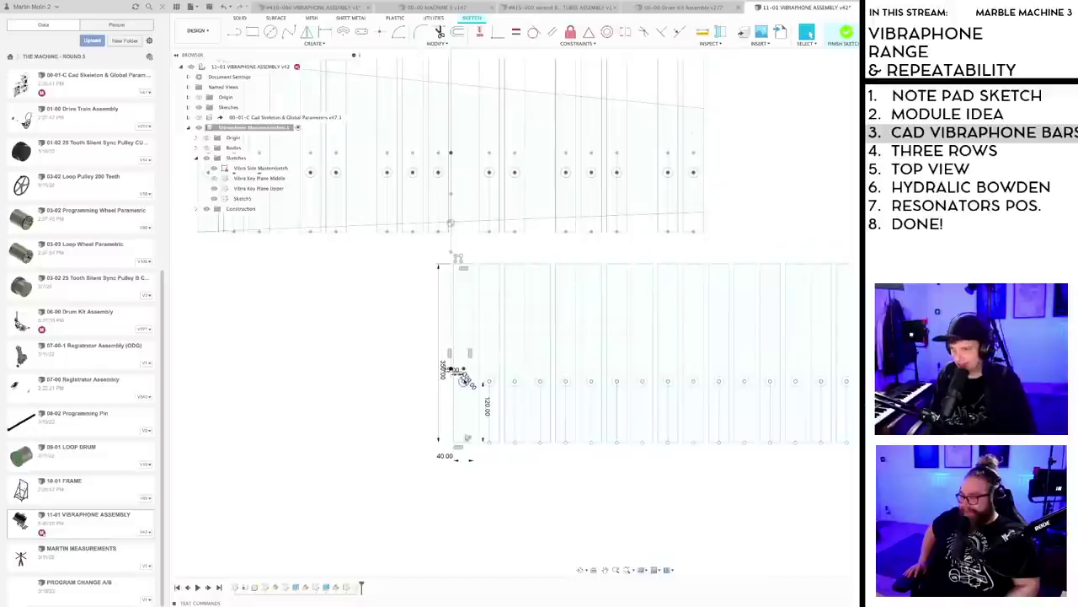
drag(454, 333, 233, 336)
scroll(348, 324, down, 1)
scroll(350, 325, down, 4)
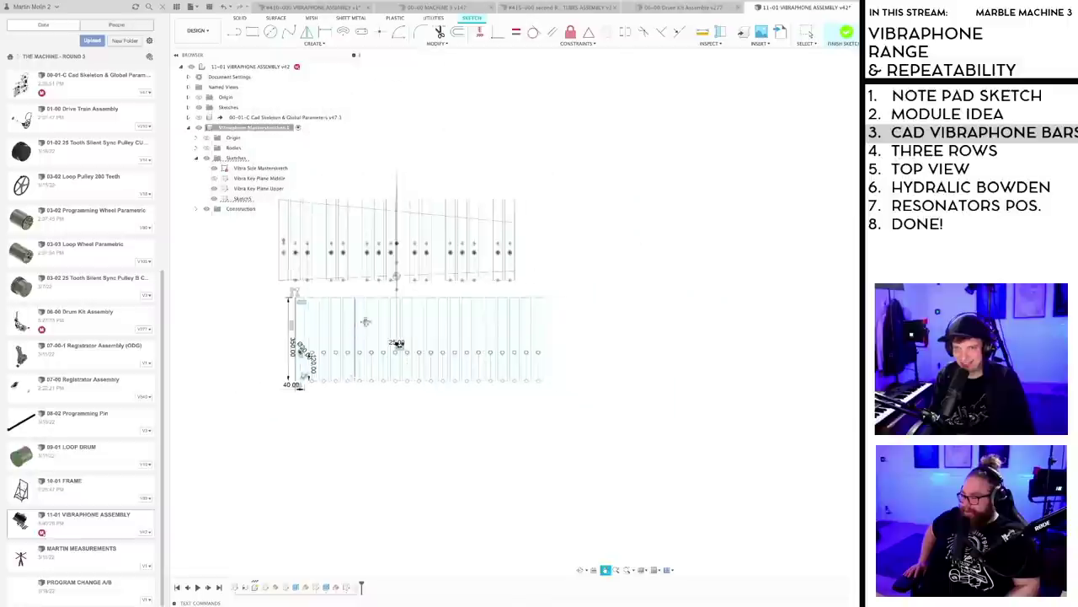
middle_drag(350, 324, 427, 328)
drag(399, 322, 378, 318)
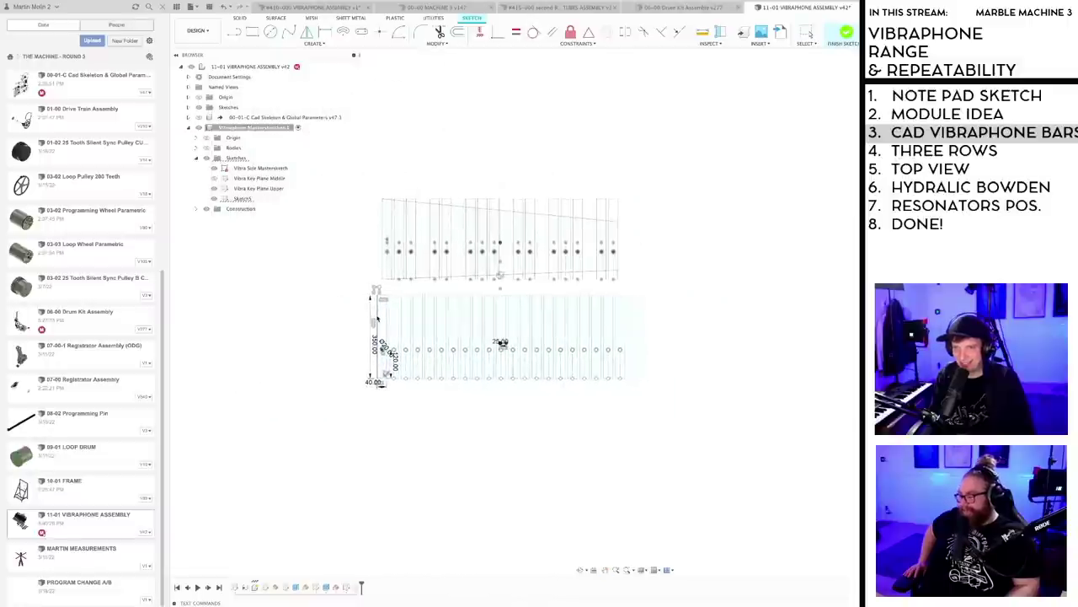
click(525, 440)
- Draw a line about 1040 mm long across the full bar row between its outer edges, and shift the row's first edge under the upper row's
scroll(619, 349, up, 1)
middle_drag(585, 410, 604, 419)
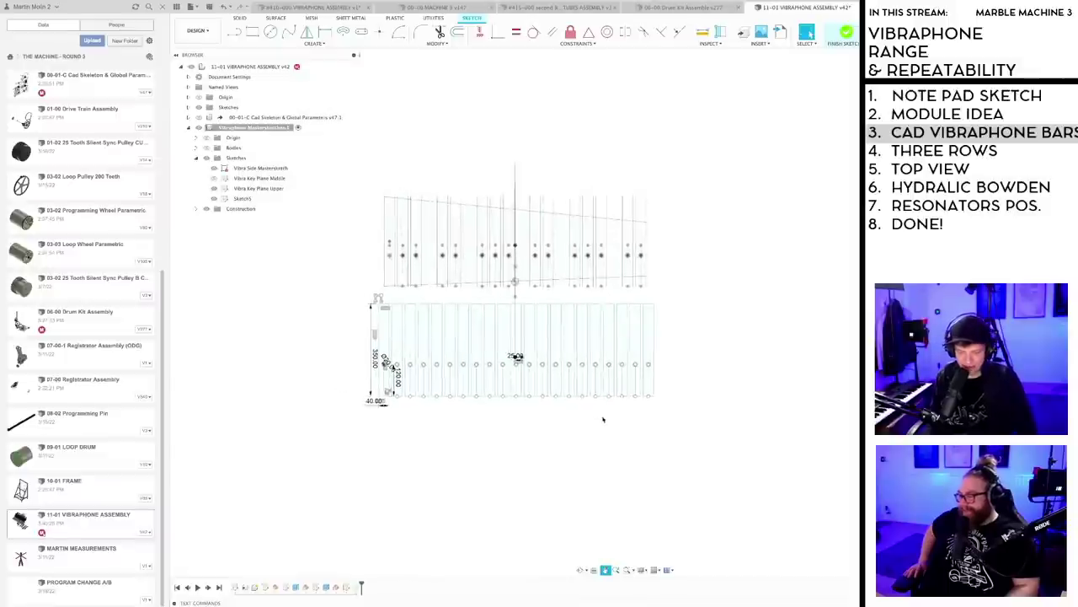
scroll(605, 422, up, 2)
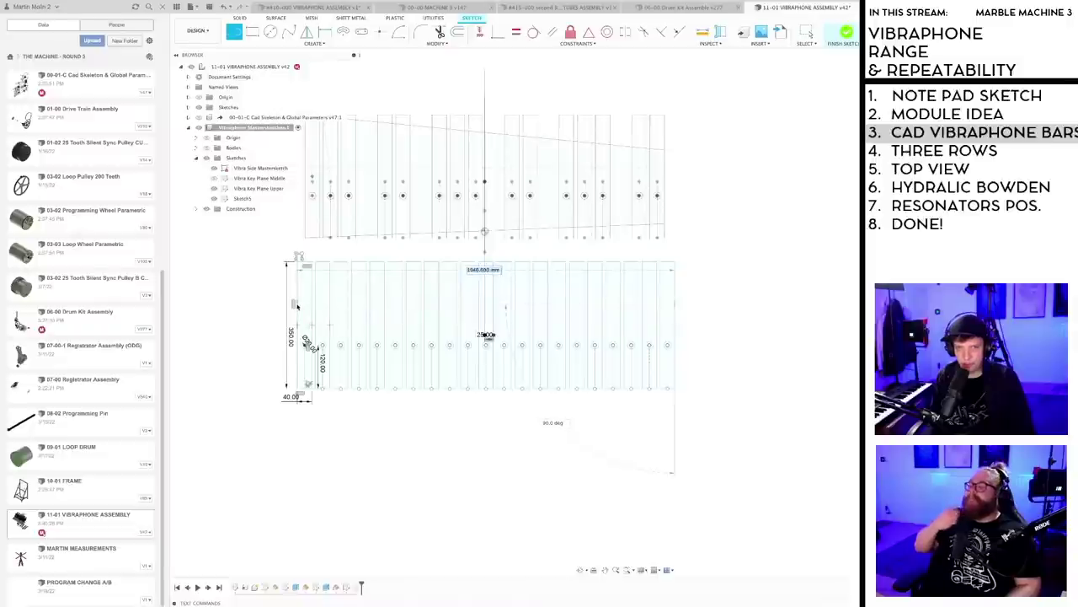
key(Escape)
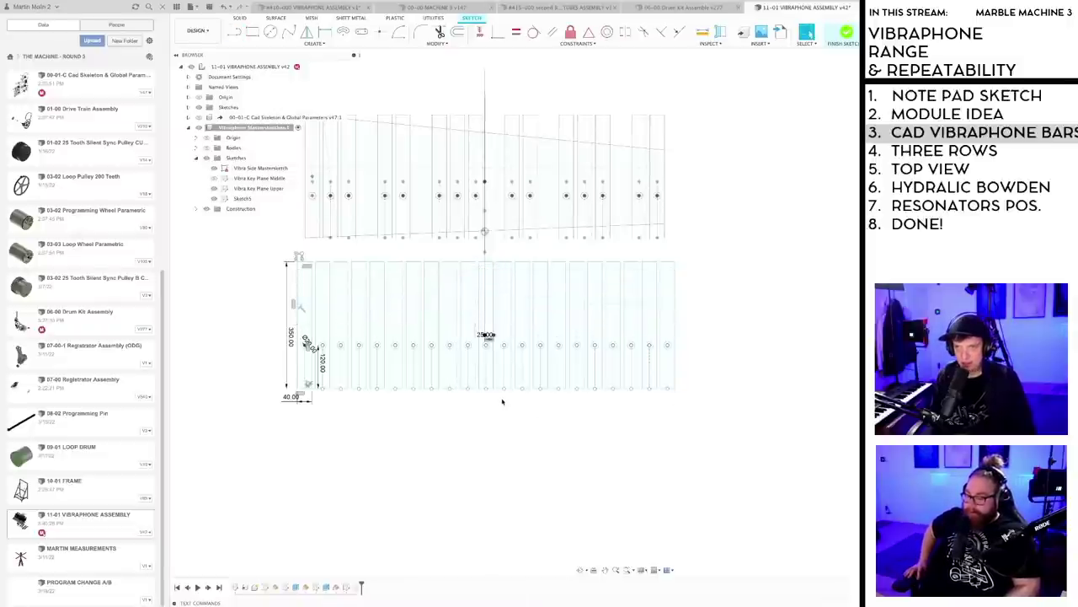
drag(298, 291, 305, 291)
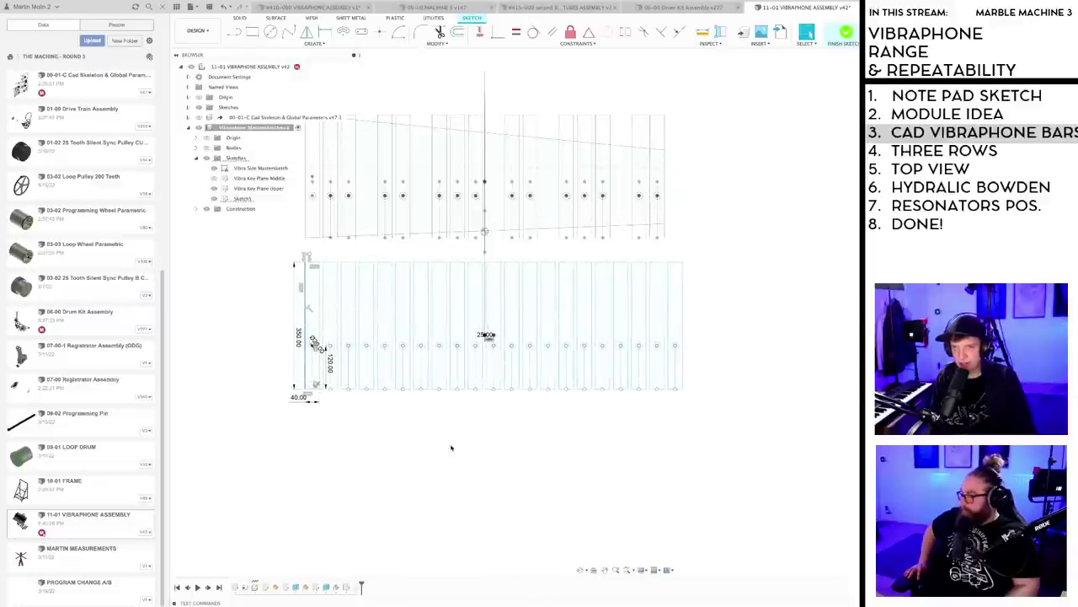
- Place a sketch point on the construction line crossing the bars, in line with the middle bar's hole, and save the design
drag(304, 276, 306, 277)
scroll(504, 368, up, 2)
scroll(521, 499, down, 3)
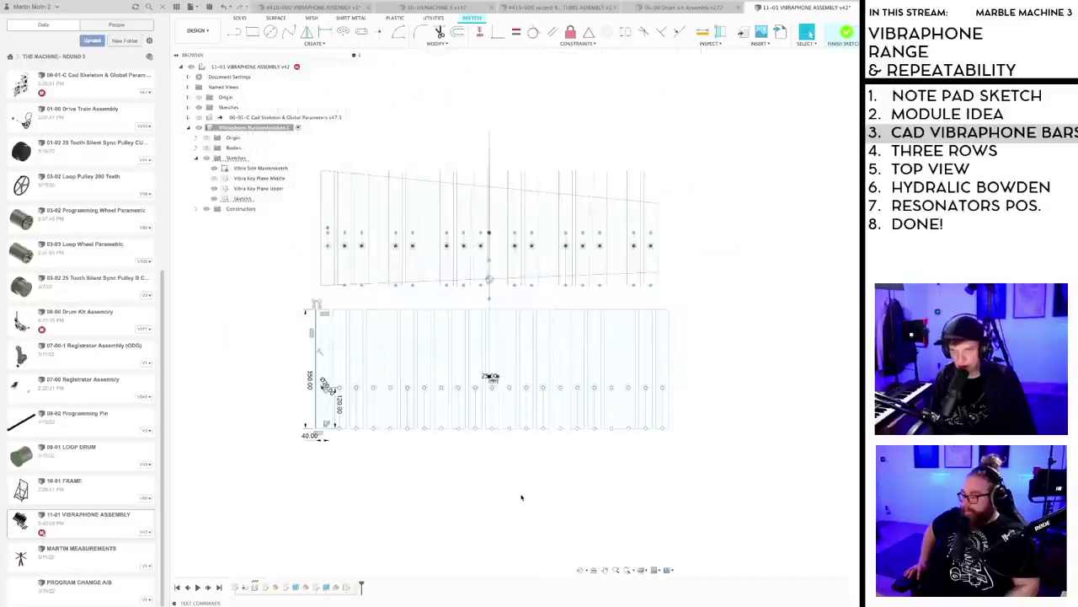
mouse_move(525, 479)
middle_down()
mouse_move(534, 483)
mouse_move(532, 438)
mouse_move(539, 501)
mouse_move(513, 378)
mouse_move(506, 394)
mouse_move(556, 409)
mouse_move(541, 409)
mouse_move(540, 396)
middle_up()
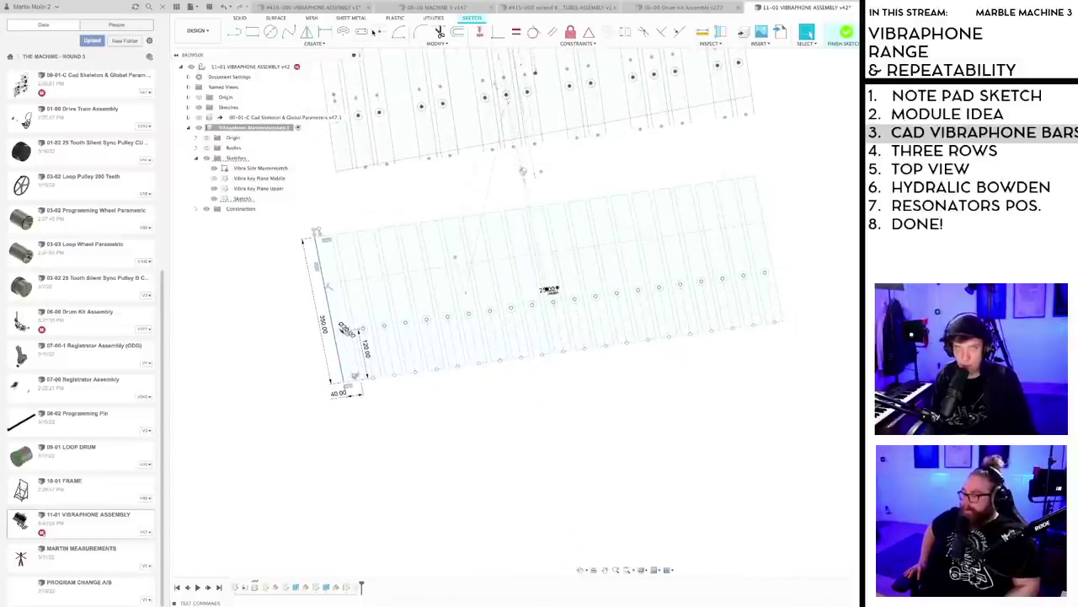
click(379, 31)
scroll(536, 245, up, 3)
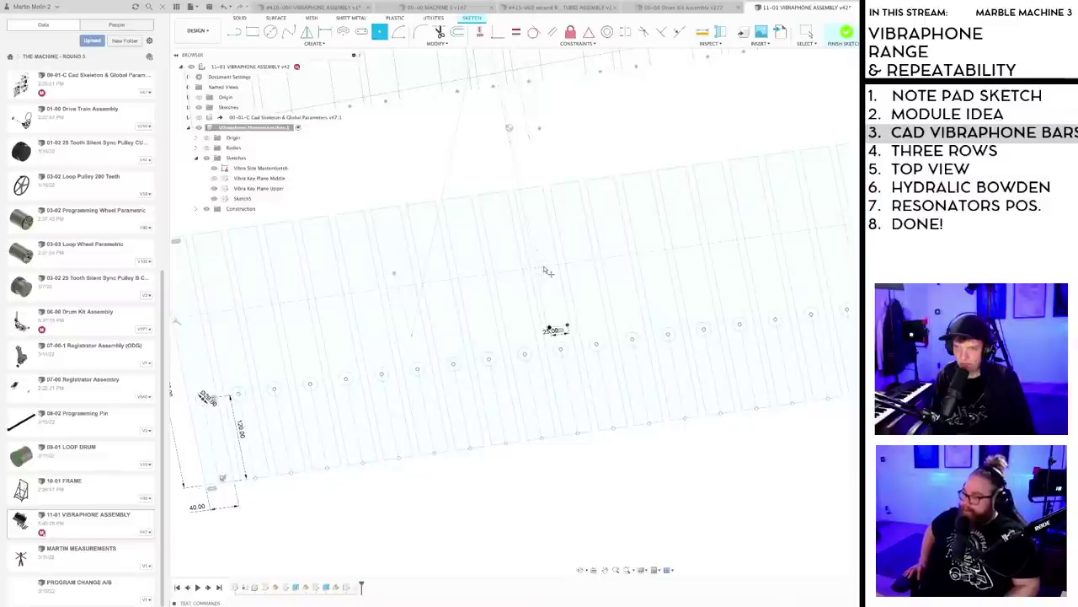
scroll(562, 352, down, 3)
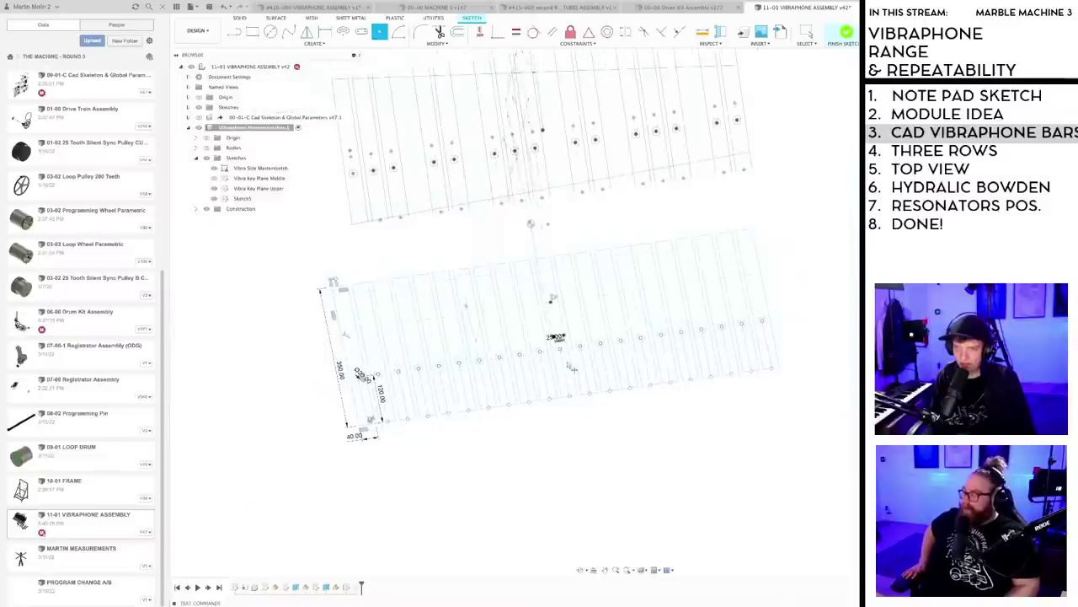
key(super+s)
key(Return)
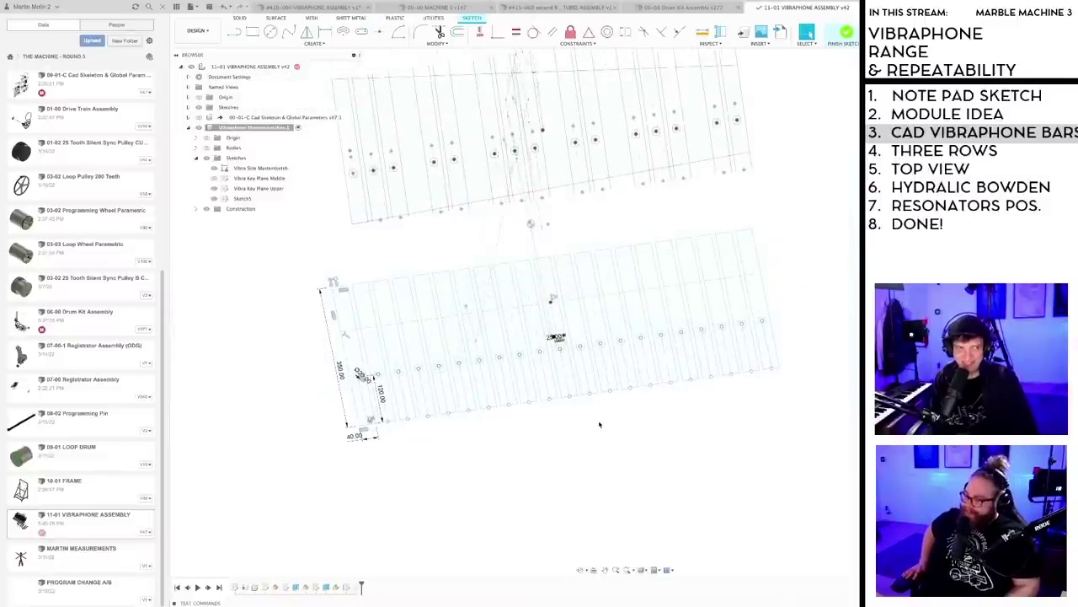
- Draw a vertical line from the centre of the middle bar's hole to the sketch point on the construction line
scroll(599, 425, up, 3)
mouse_move(592, 429)
shift+middle_down()
mouse_move(578, 439)
mouse_move(594, 413)
mouse_move(584, 442)
shift+middle_up()
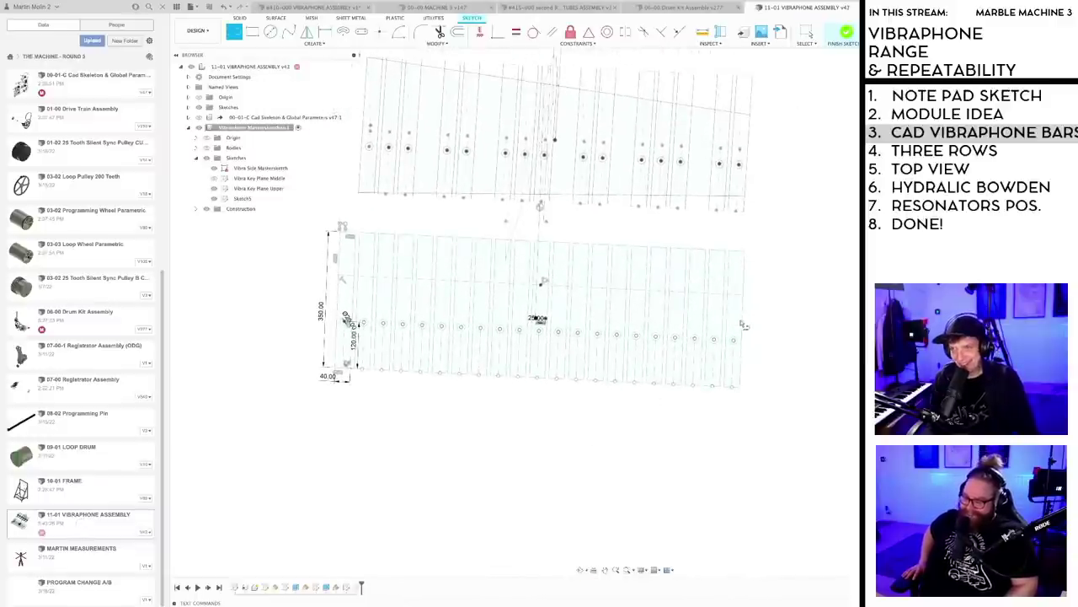
scroll(532, 330, up, 3)
scroll(561, 354, down, 4)
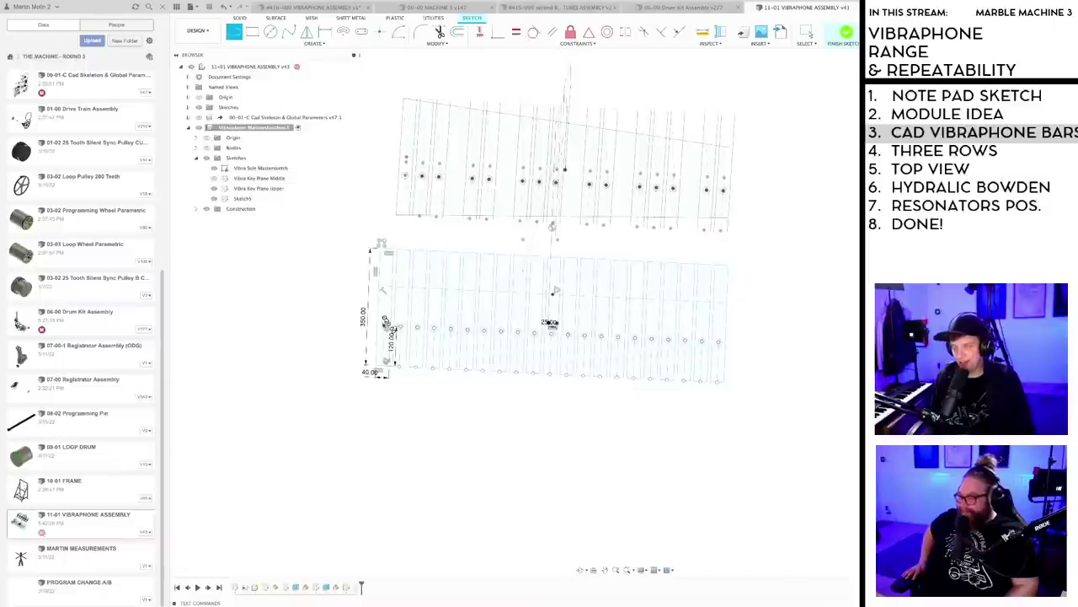
scroll(556, 291, up, 3)
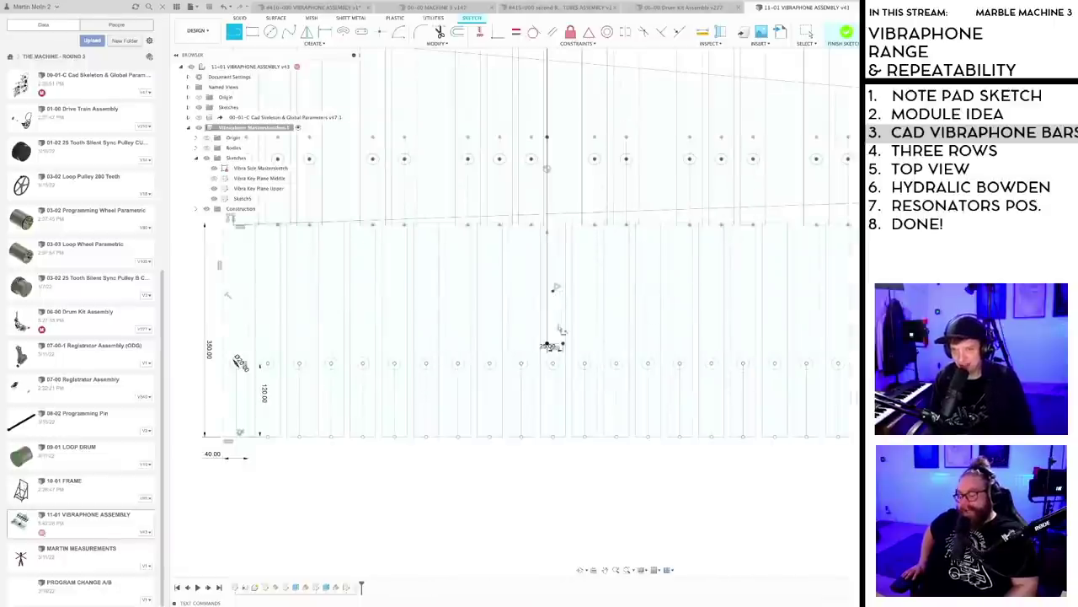
scroll(556, 289, down, 2)
scroll(563, 384, up, 6)
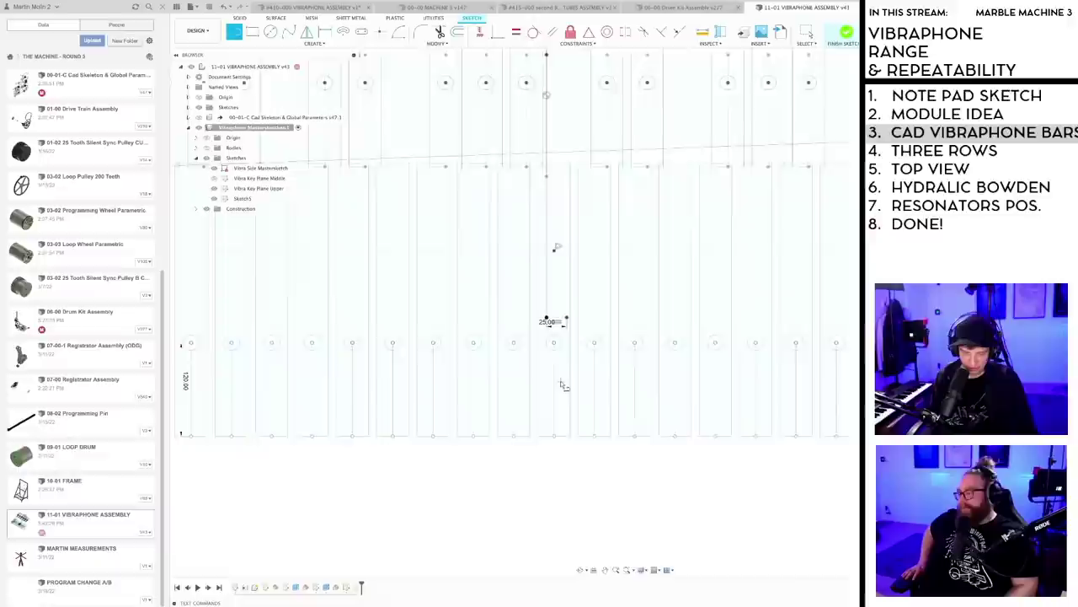
click(551, 327)
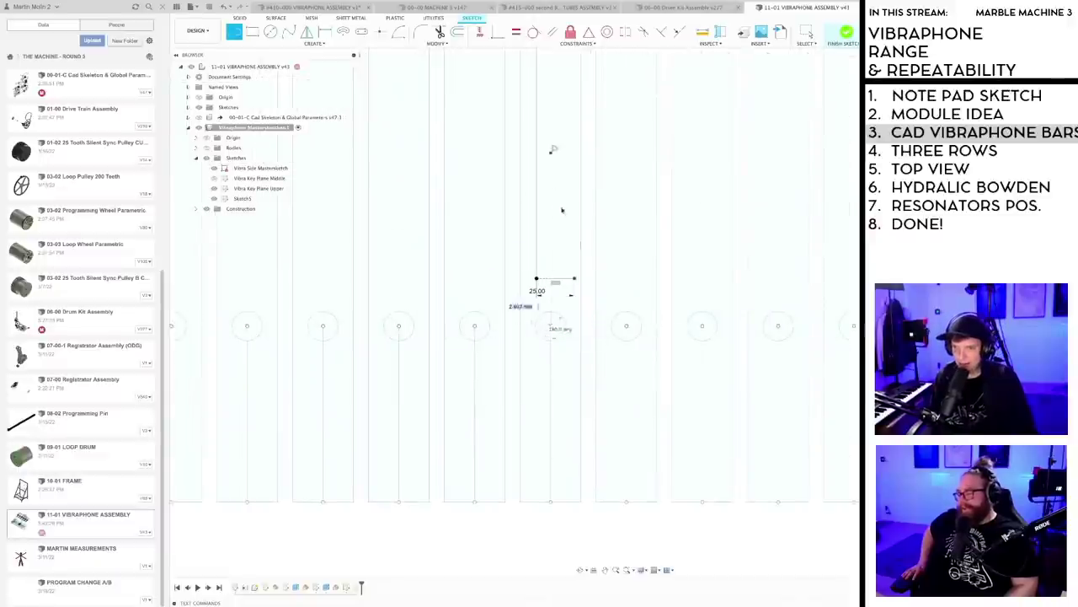
click(551, 152)
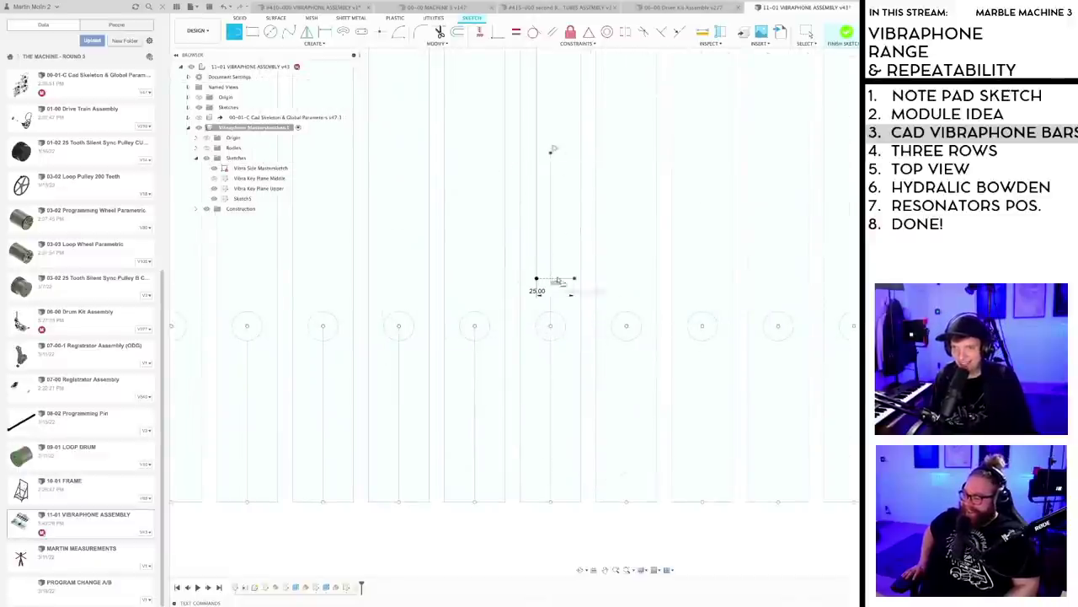
key(Escape)
- Dimension the sketch point 25 mm above the centre of the middle bar's hole and save the design with the default description
scroll(551, 270, up, 2)
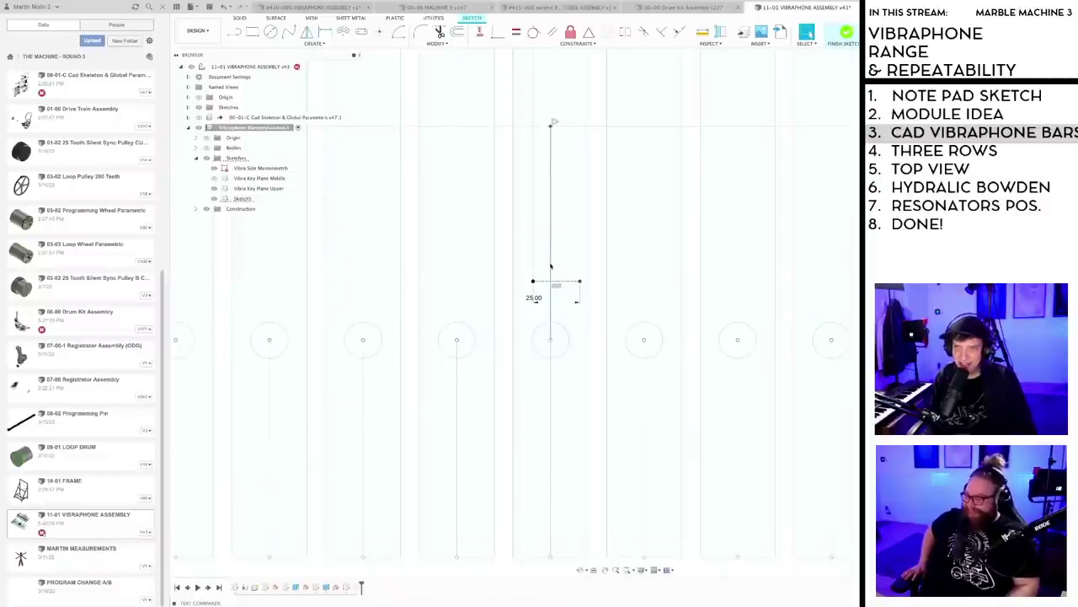
scroll(551, 268, down, 3)
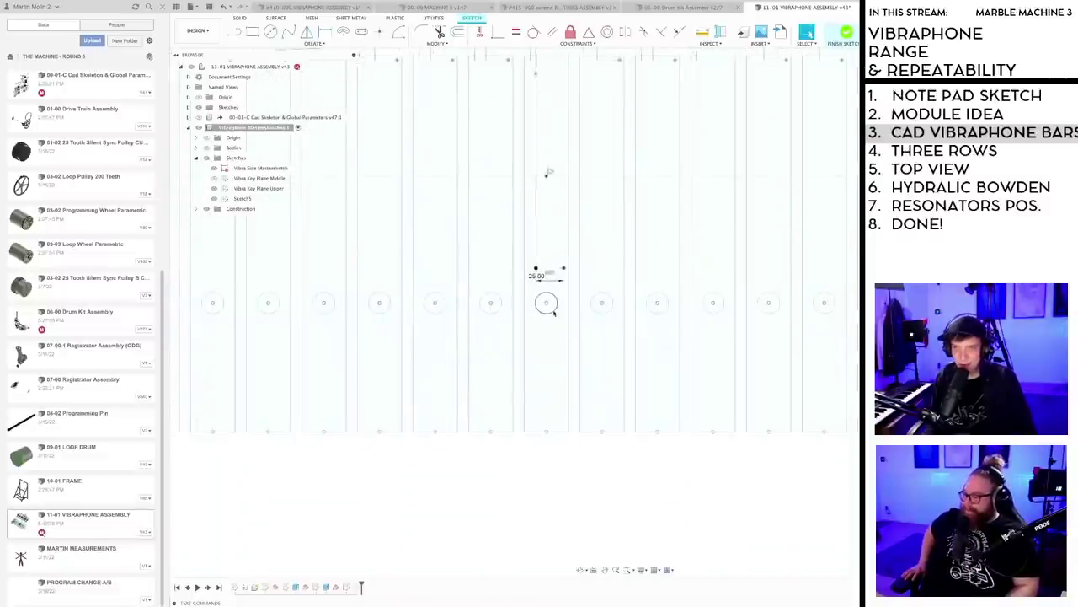
scroll(547, 244, down, 3)
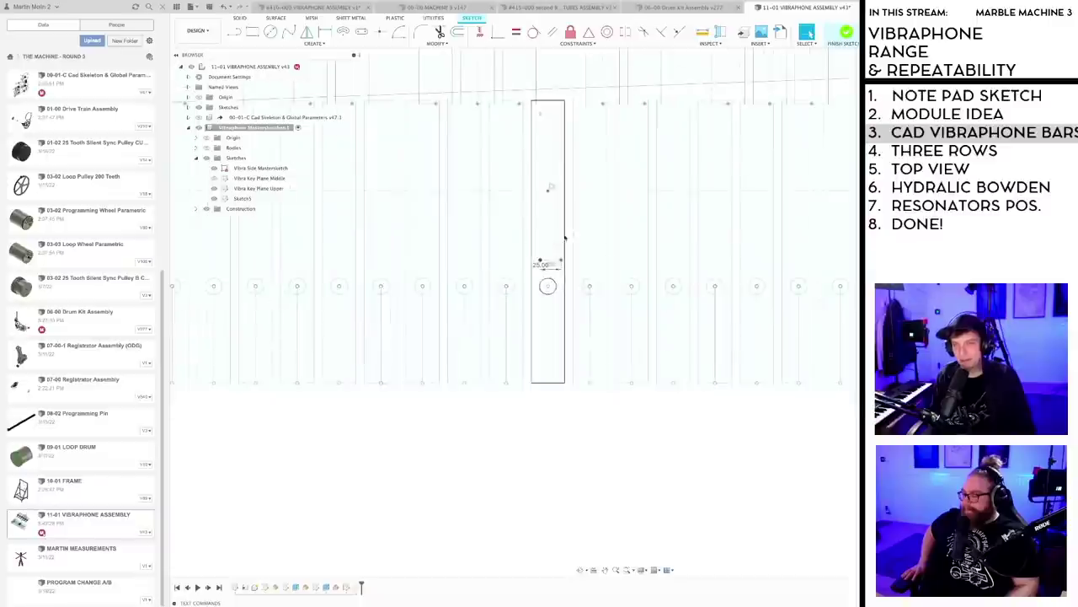
shift+middle_drag(585, 231, 588, 217)
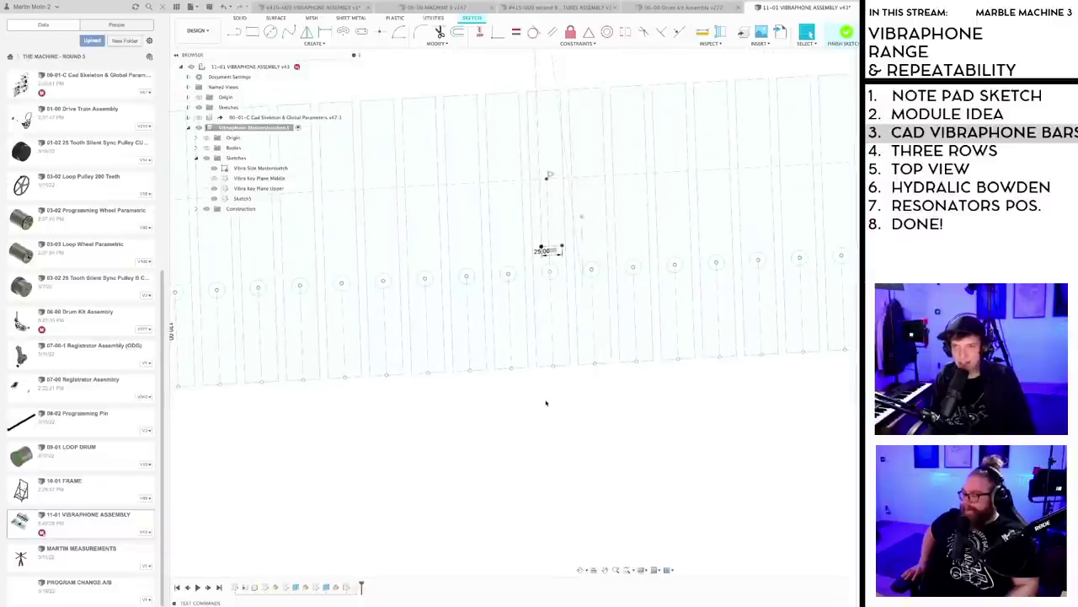
shift+middle_drag(544, 241, 546, 230)
scroll(545, 230, up, 3)
key(d)
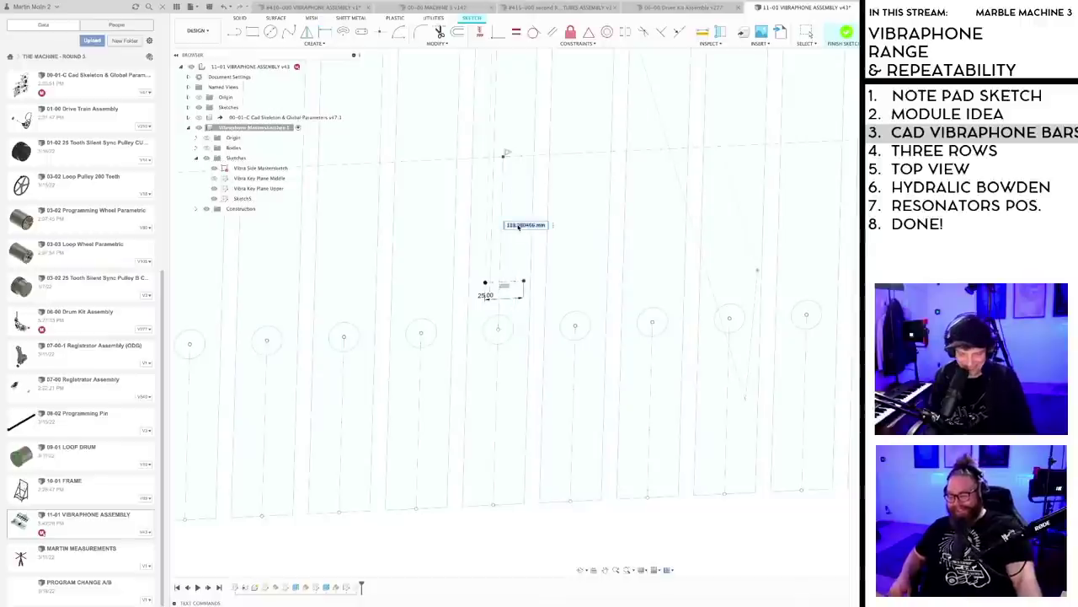
key(Return)
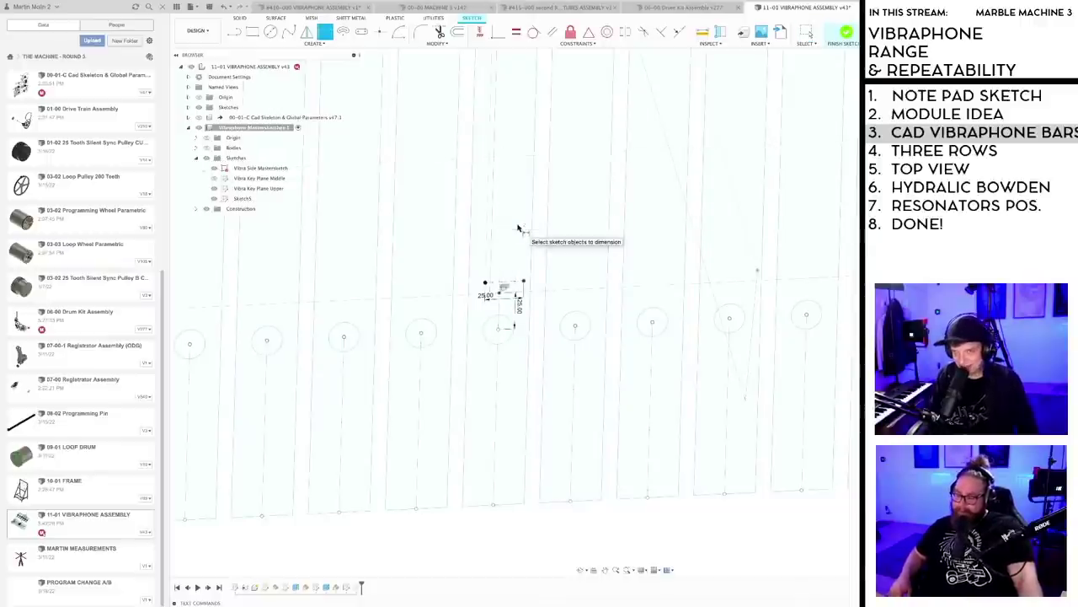
scroll(527, 224, down, 4)
mouse_move(587, 327)
shift+middle_down()
mouse_move(811, 311)
mouse_move(688, 294)
mouse_move(655, 361)
mouse_move(658, 381)
shift+middle_up()
key(ctrl+s)
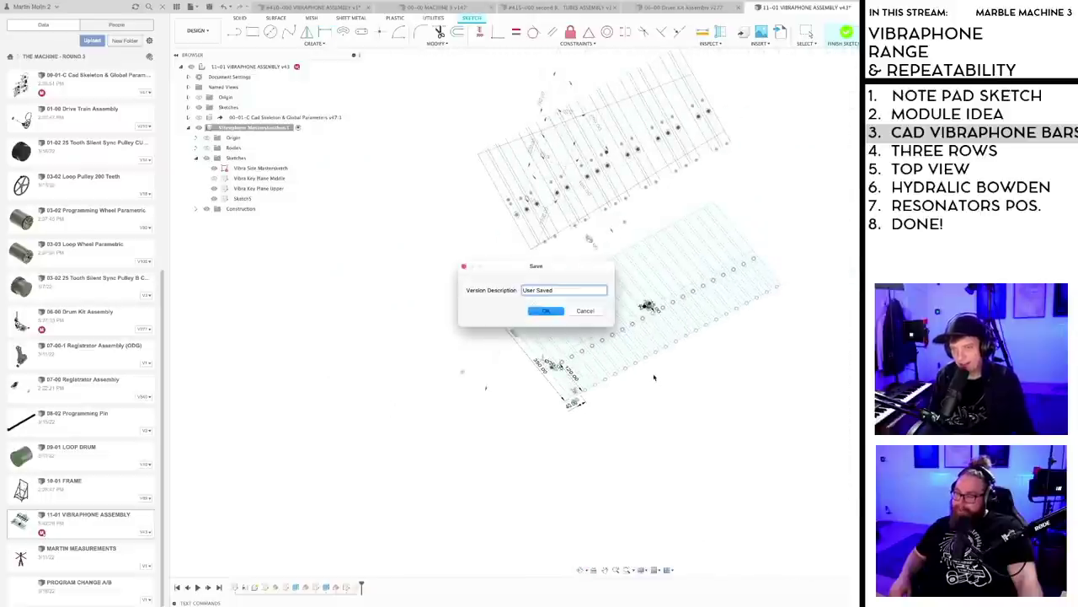
key(Return)
- Delete the vertical line connecting the sketch point to the centre of the middle bar's hole
scroll(645, 355, up, 4)
mouse_move(619, 195)
shift+middle_down()
mouse_move(598, 177)
mouse_move(600, 212)
shift+middle_up()
scroll(600, 213, down, 3)
scroll(628, 270, up, 5)
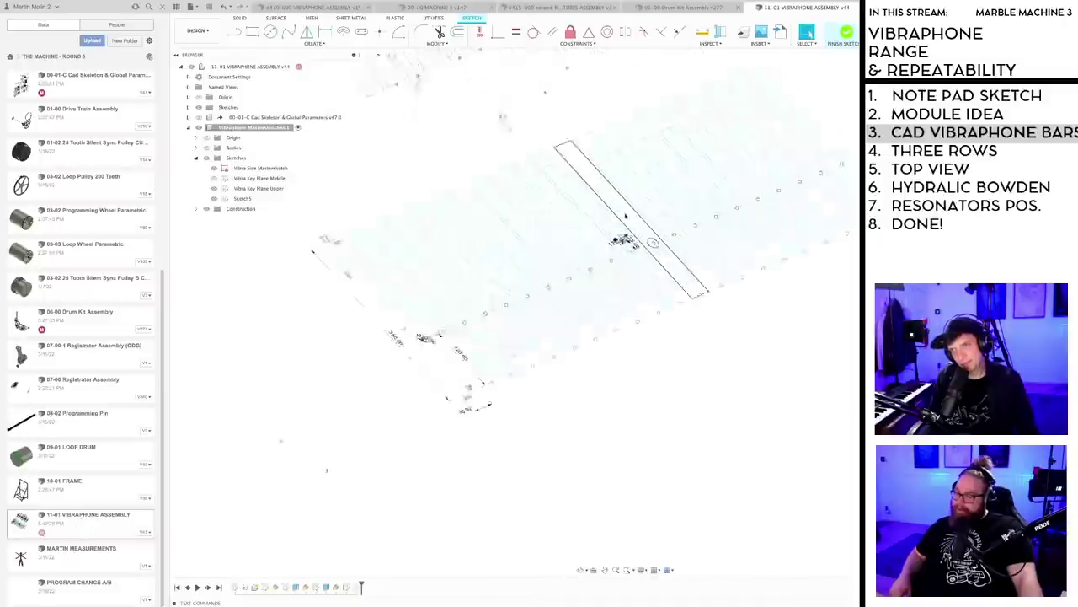
scroll(569, 206, up, 2)
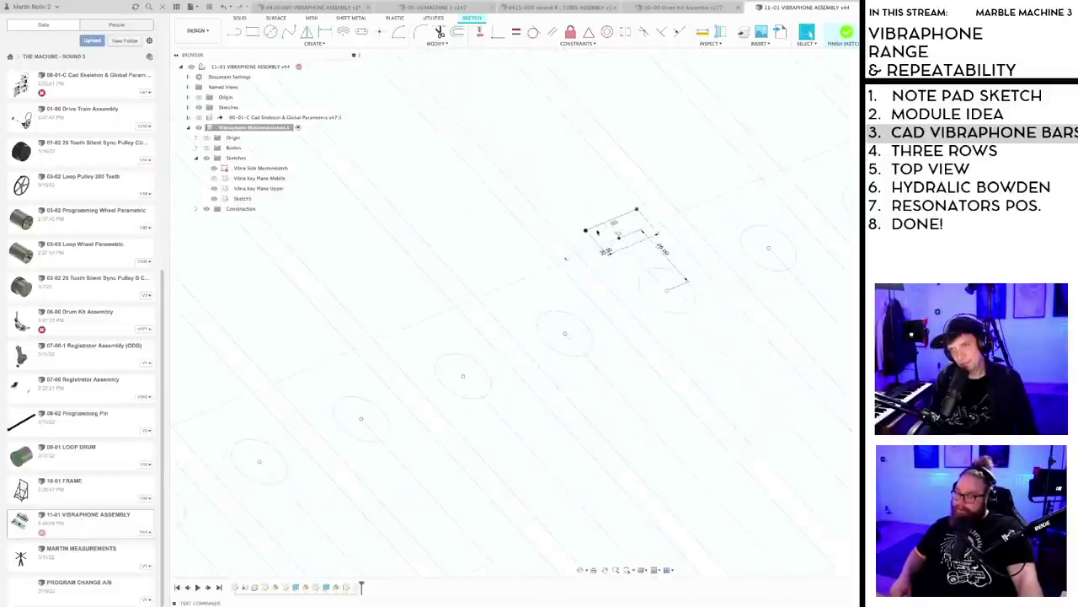
scroll(635, 262, up, 3)
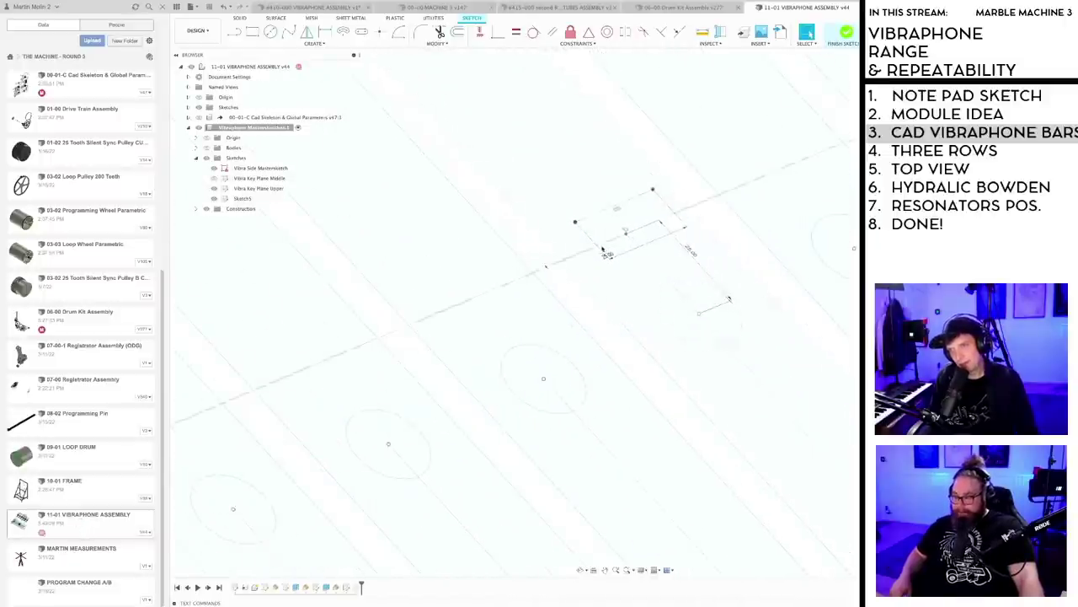
scroll(639, 279, down, 2)
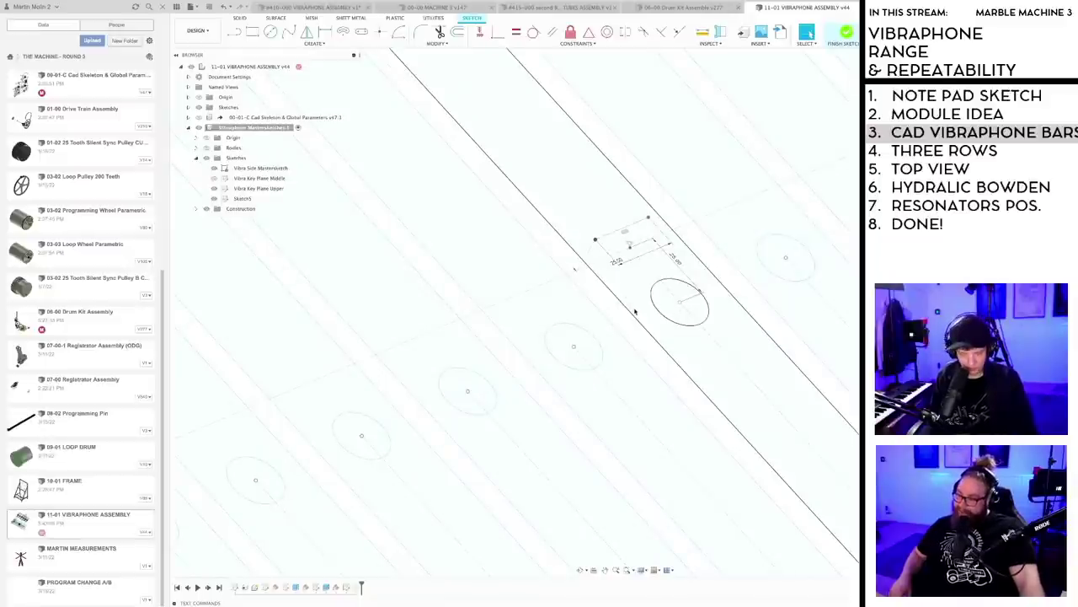
key(d)
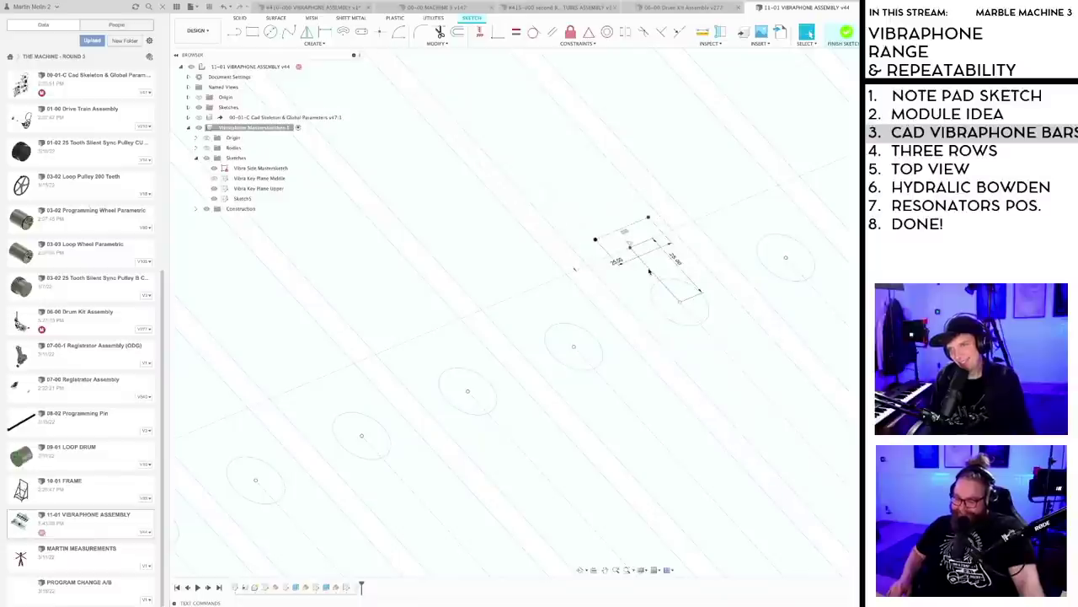
click(649, 269)
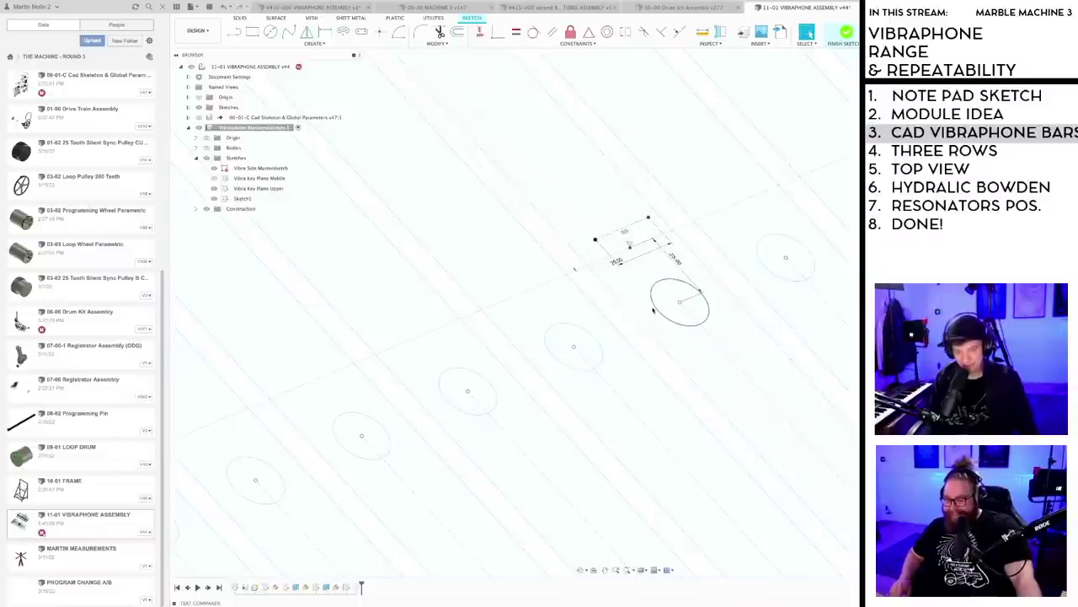
- Draw a short line from the sketch point on the middle bar to the free end of the horizontal 25 mm line
key(l)
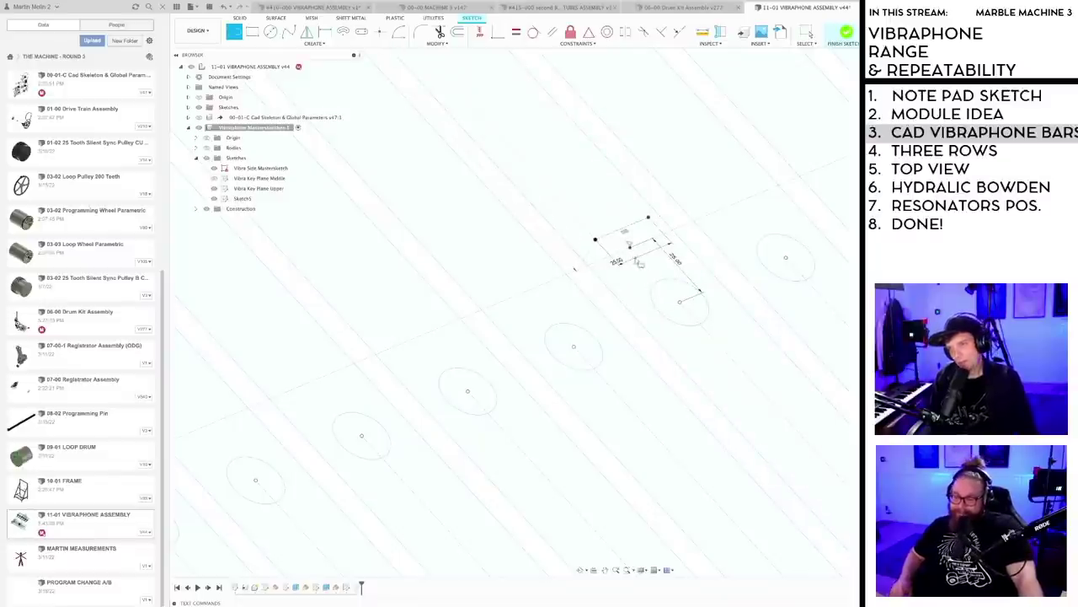
shift+middle_drag(640, 279, 619, 275)
scroll(539, 320, down, 3)
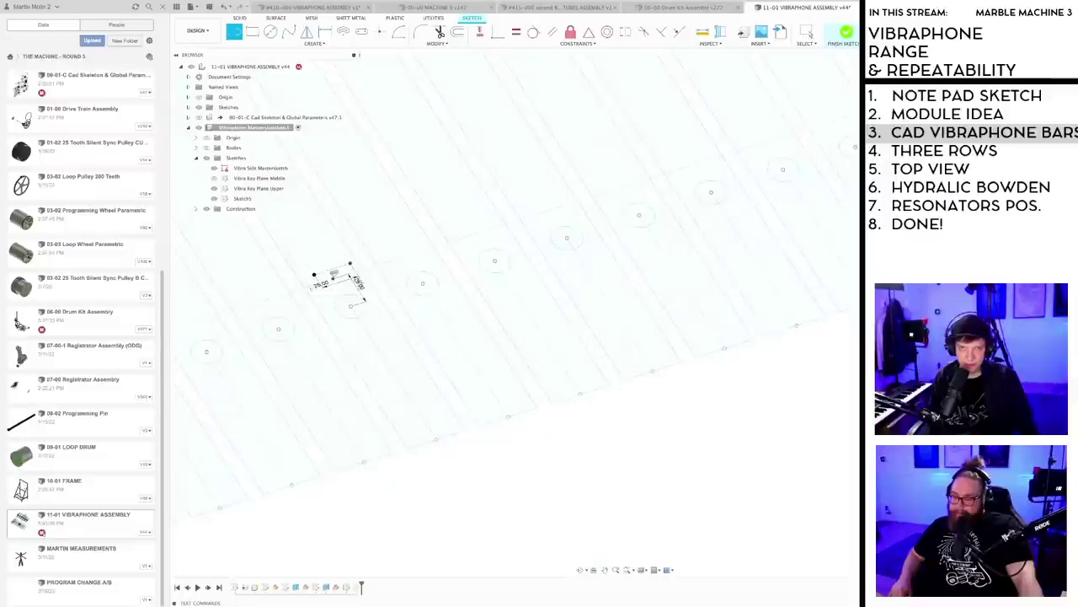
scroll(317, 284, up, 3)
scroll(318, 288, up, 3)
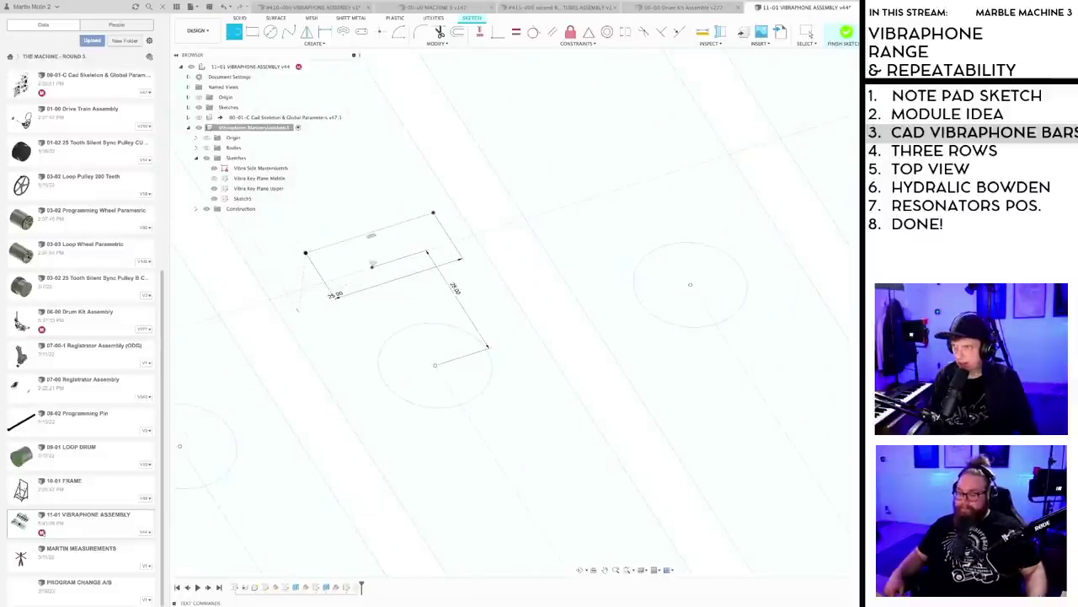
shift+middle_drag(297, 310, 597, 292)
scroll(536, 337, down, 6)
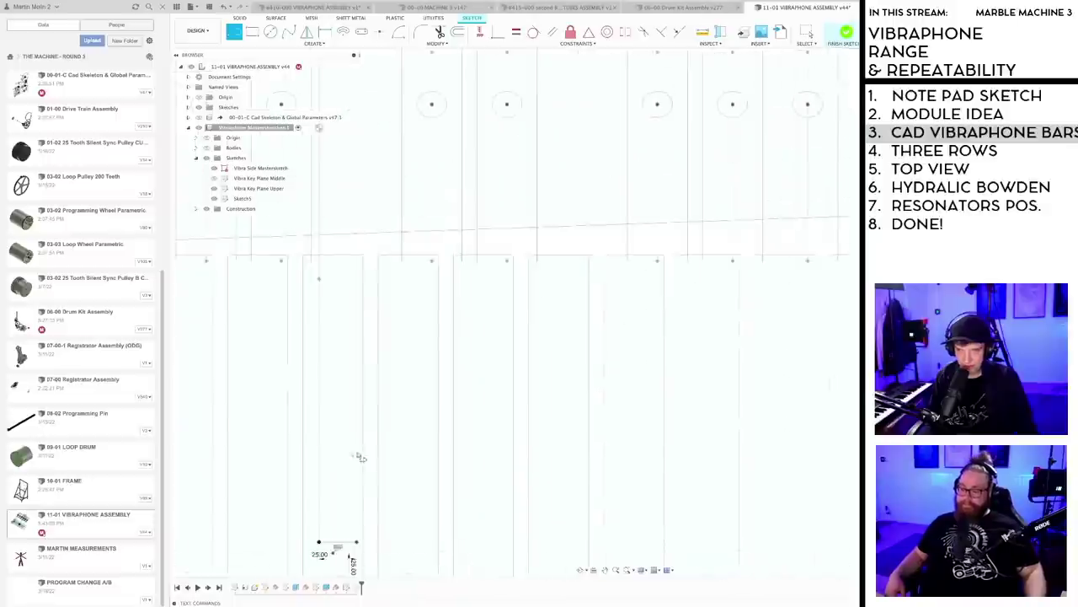
middle_drag(358, 458, 520, 255)
scroll(478, 339, up, 5)
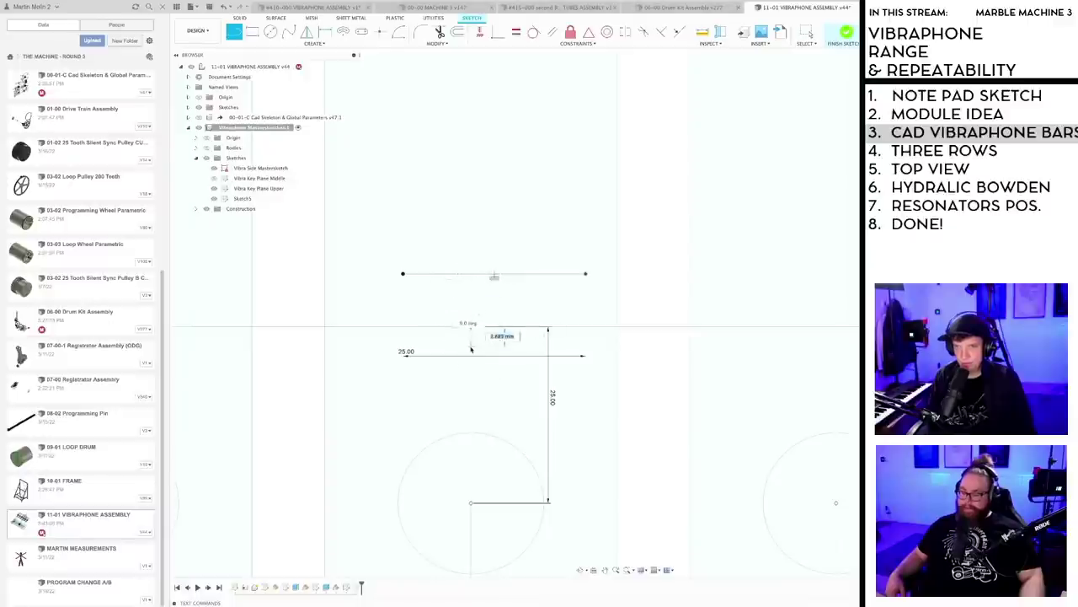
scroll(475, 356, down, 5)
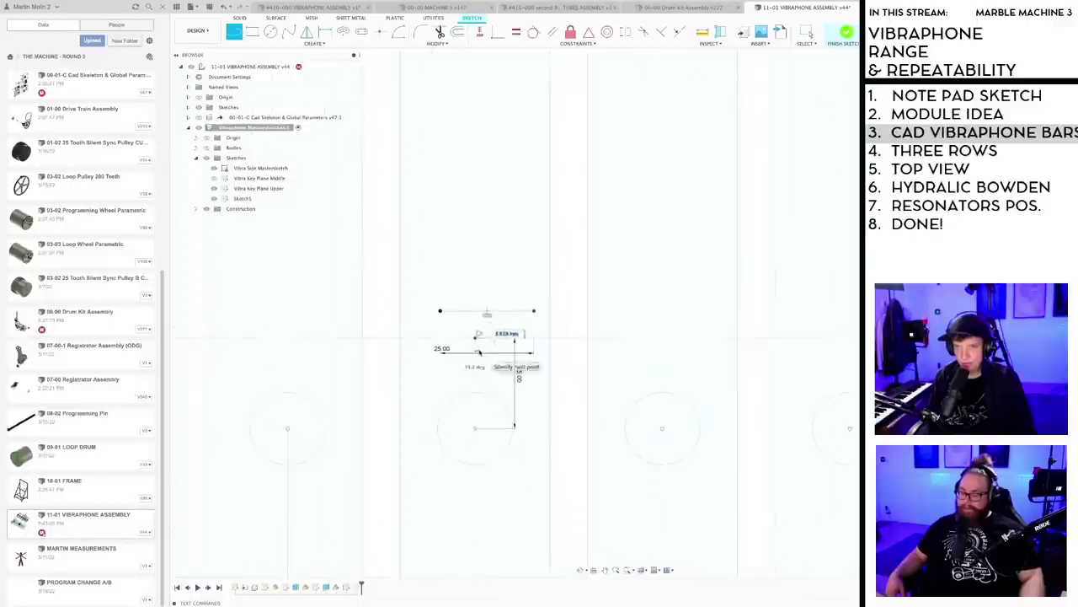
scroll(475, 354, down, 4)
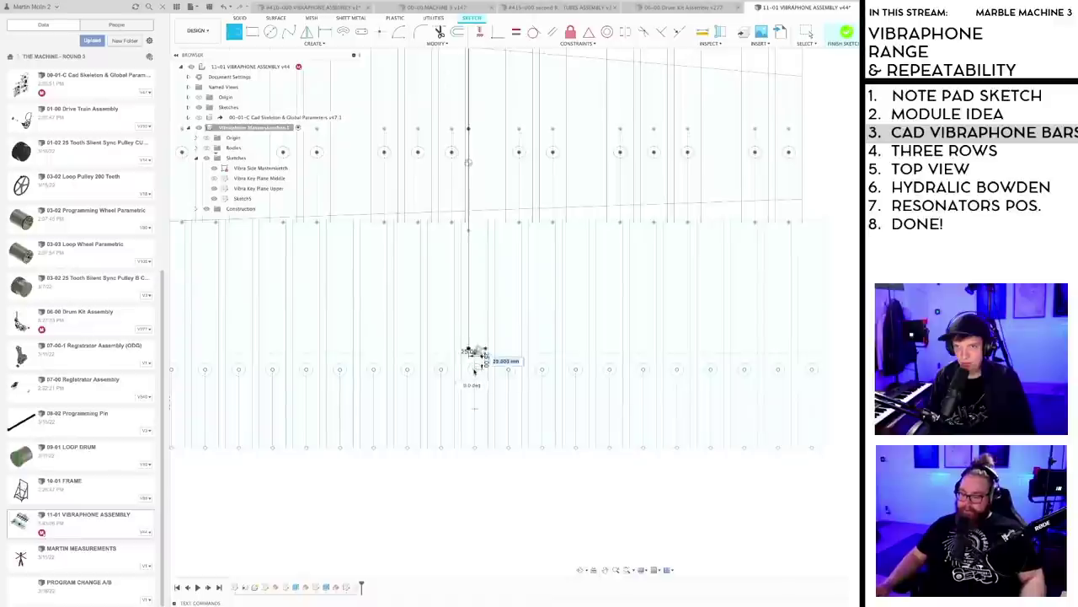
scroll(476, 352, up, 5)
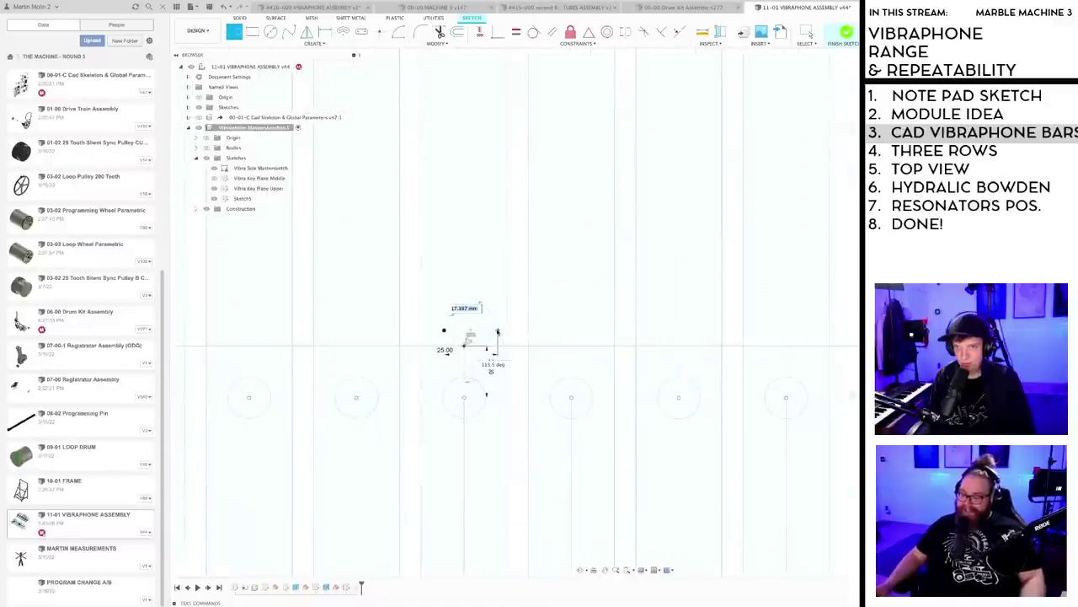
key(Escape)
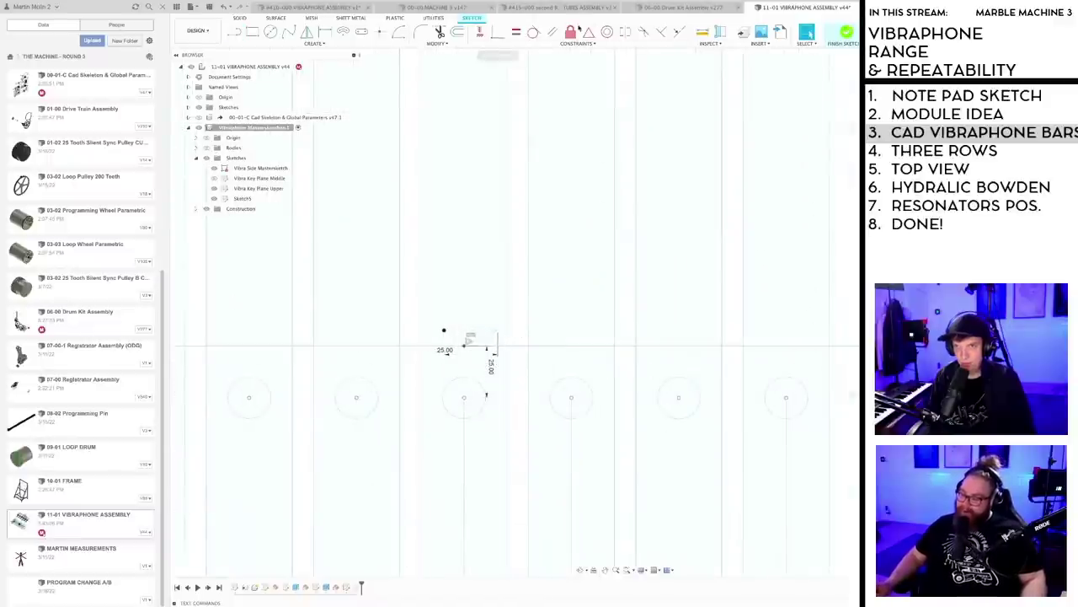
- Constrain the short connecting line perpendicular to the horizontal 25 mm line so both ends align above the hole
click(661, 32)
scroll(487, 347, up, 2)
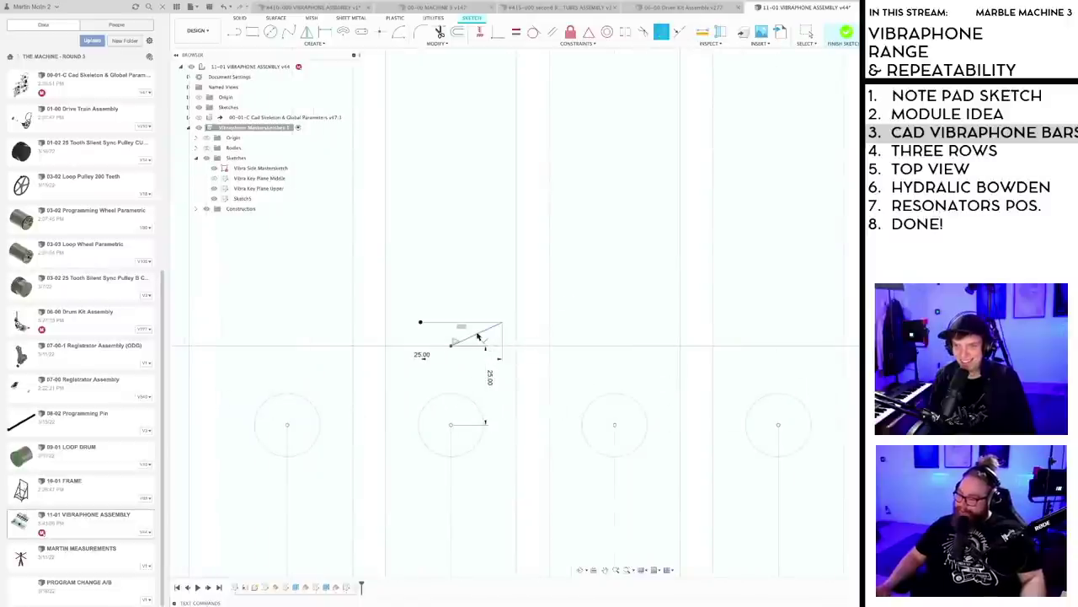
click(476, 329)
scroll(487, 278, down, 5)
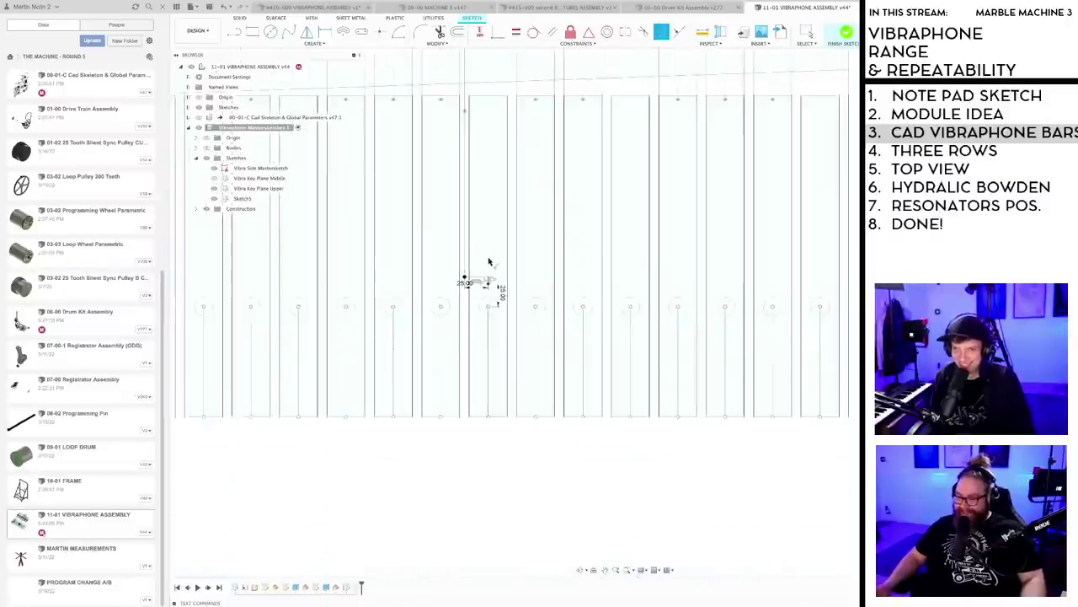
- Dimension the short vertical connecting line above the middle bar's hole at 20 mm
scroll(495, 270, down, 2)
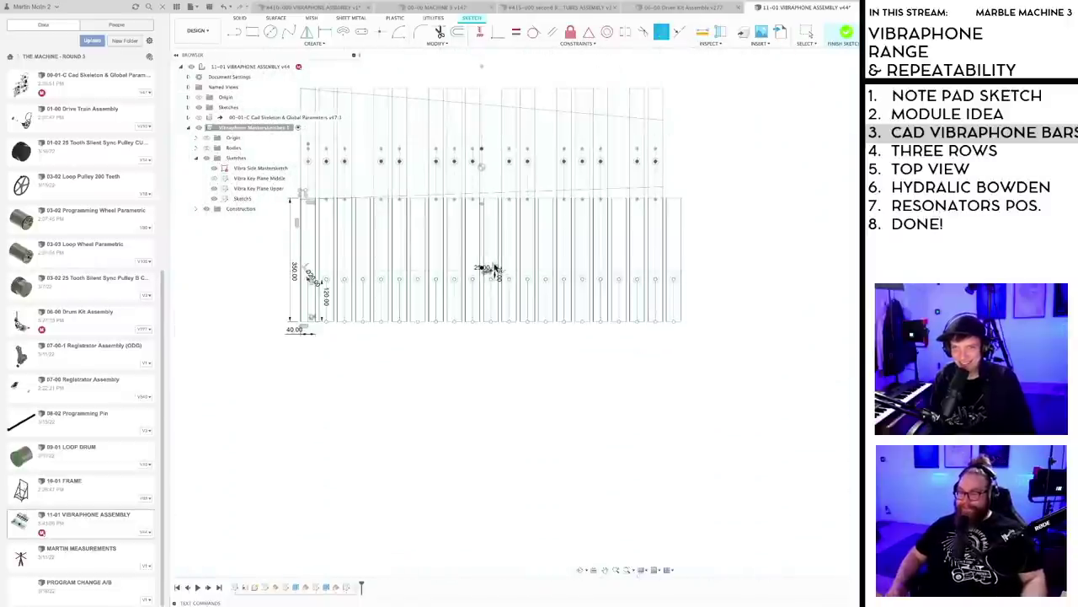
scroll(494, 272, up, 6)
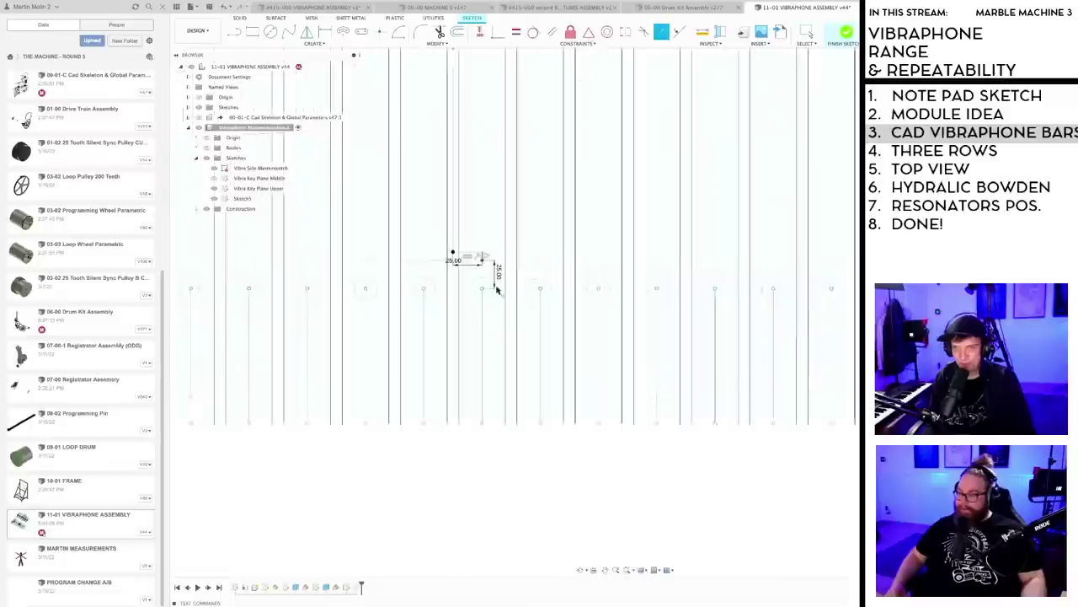
scroll(484, 257, up, 5)
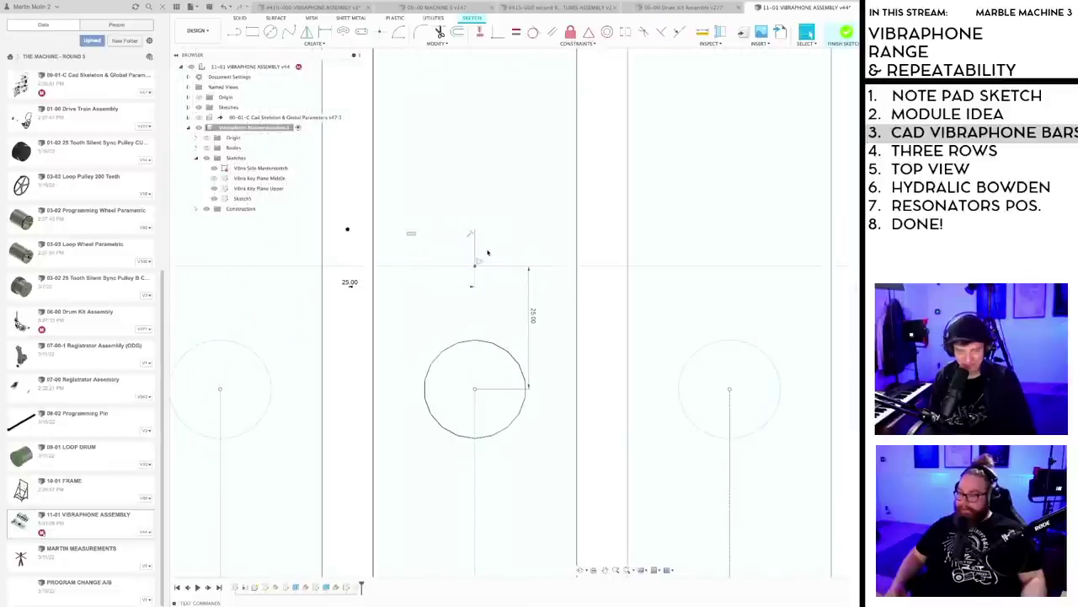
key(r)
click(470, 252)
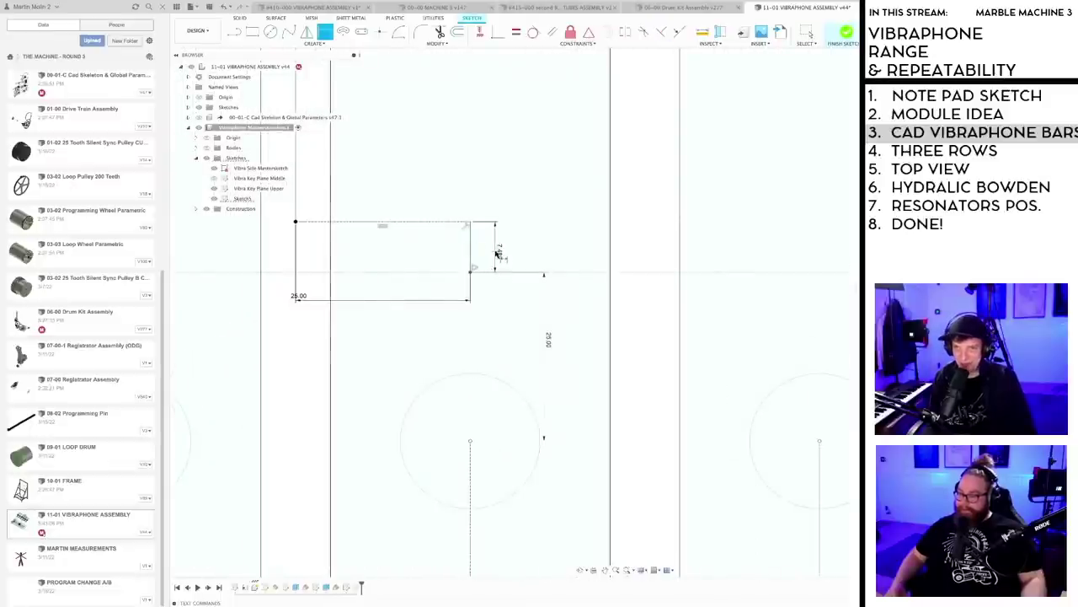
click(495, 253)
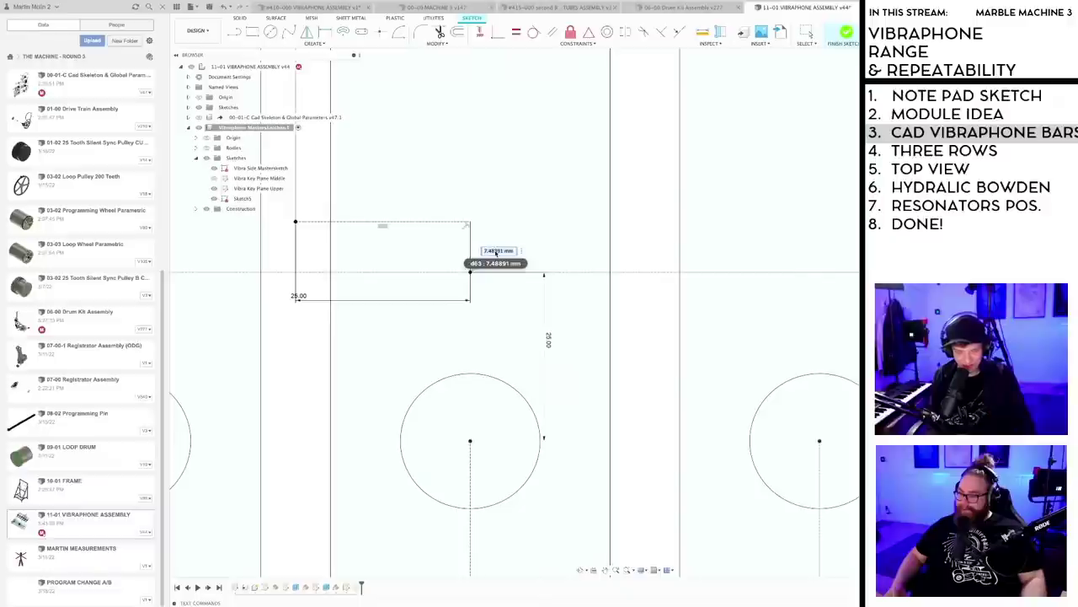
text(20)
key(Return)
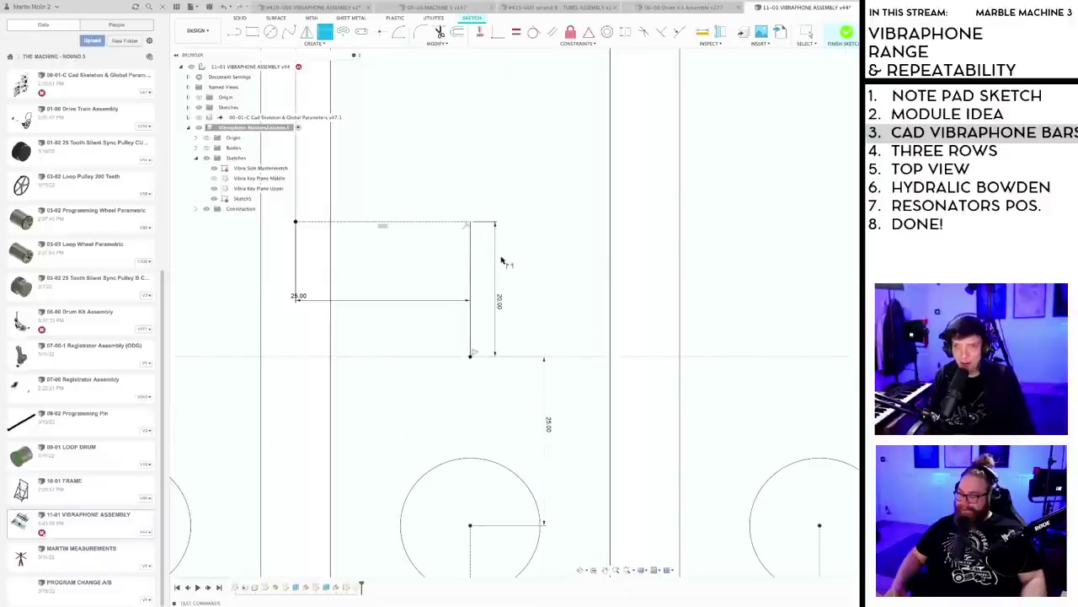
- Save the vibraphone assembly with the default version description while the sketch is still open
scroll(498, 269, down, 4)
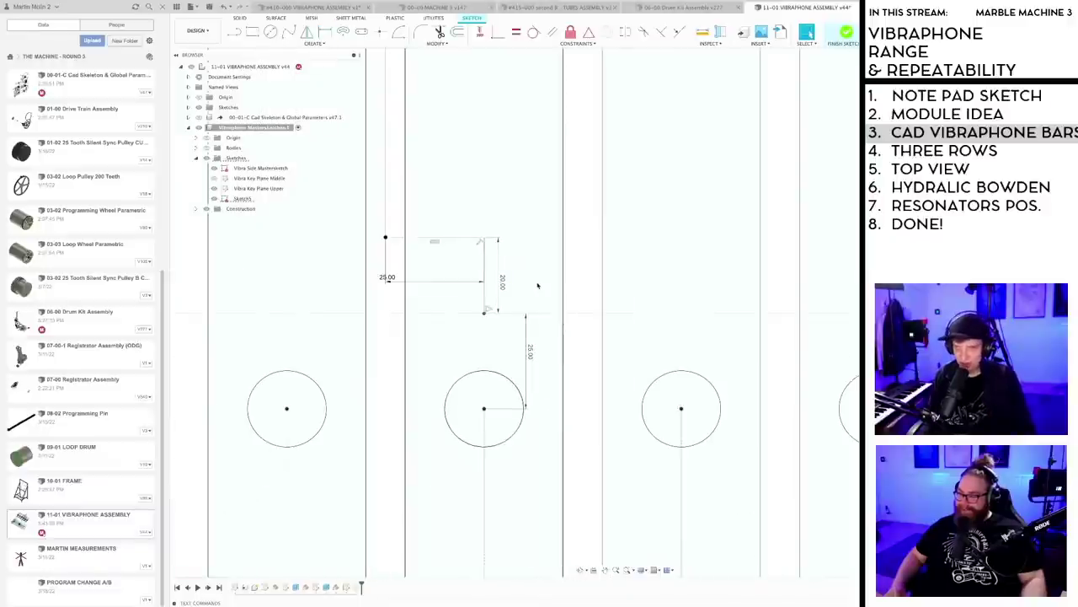
scroll(537, 283, down, 2)
scroll(570, 282, down, 4)
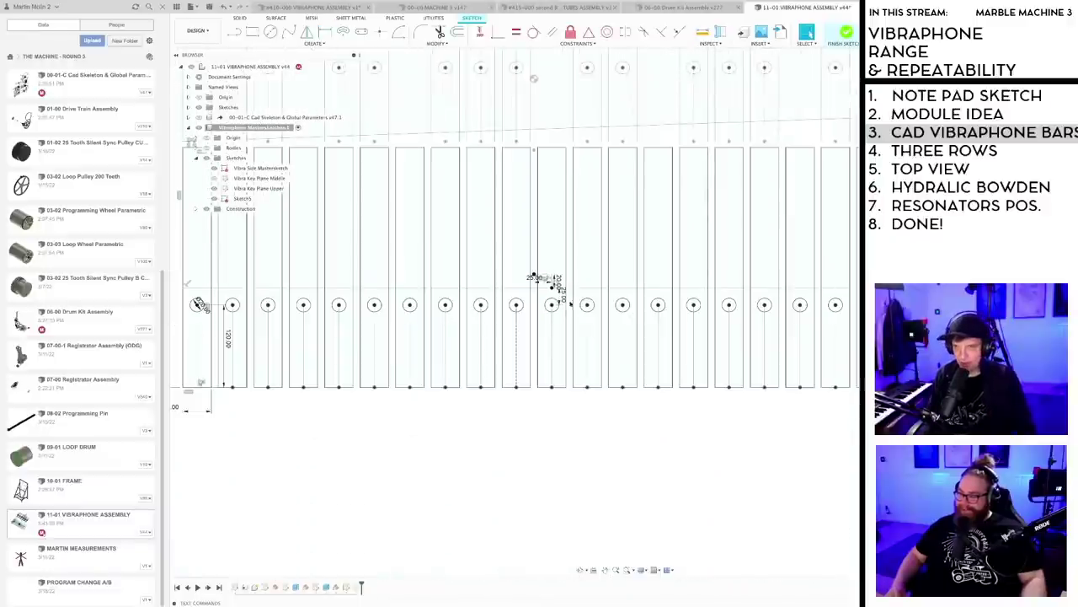
scroll(573, 423, down, 3)
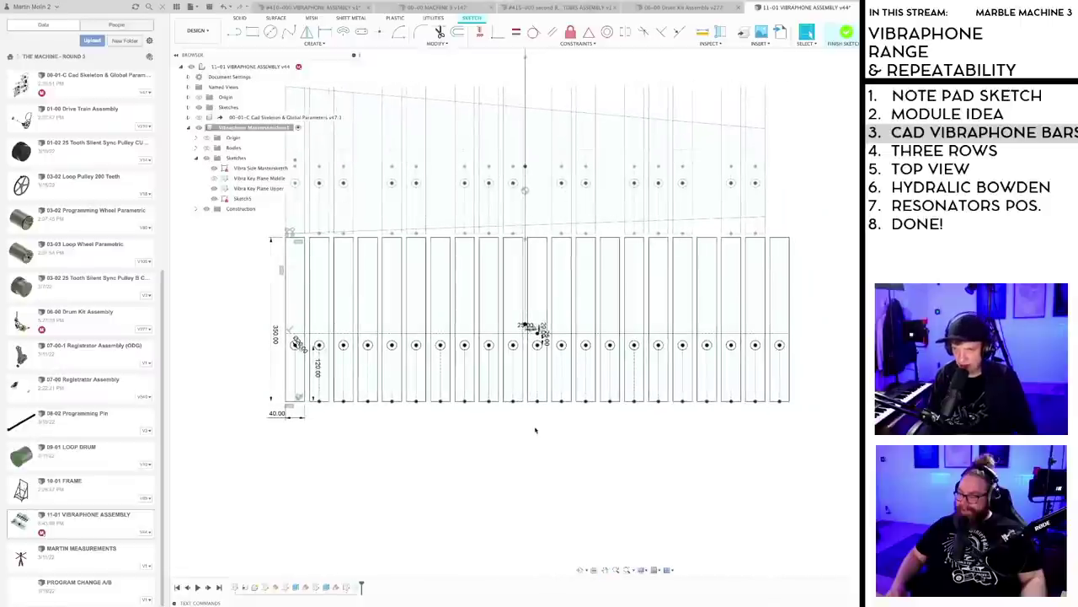
key(ctrl+s)
key(Return)
scroll(536, 435, down, 1)
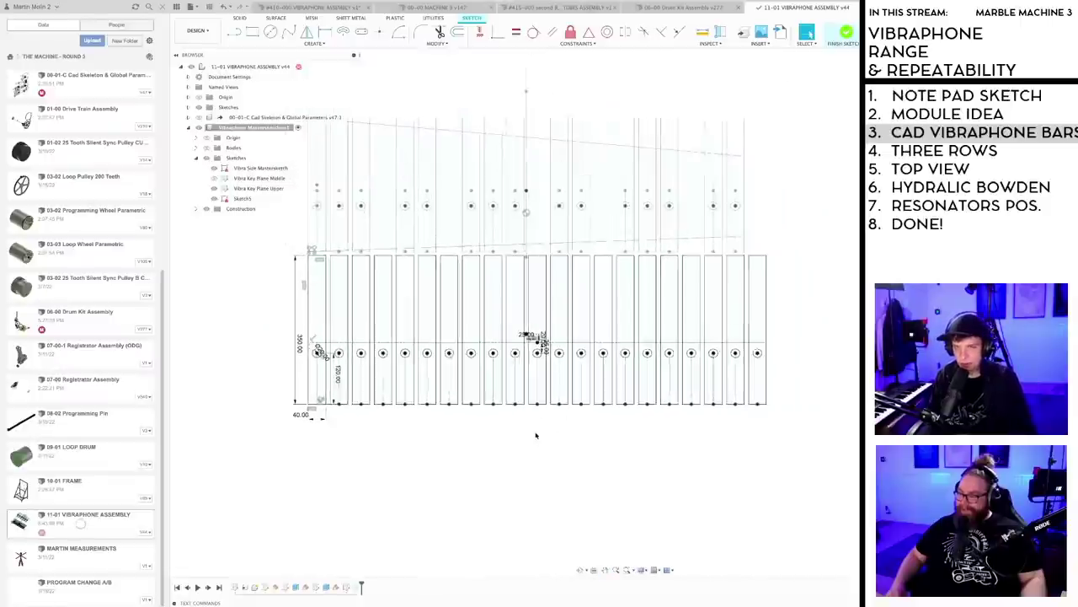
- Finish the bar sketch and save the updated vibraphone assembly with the default description
mouse_move(536, 435)
shift+middle_down()
mouse_move(458, 536)
mouse_move(719, 468)
shift+middle_up()
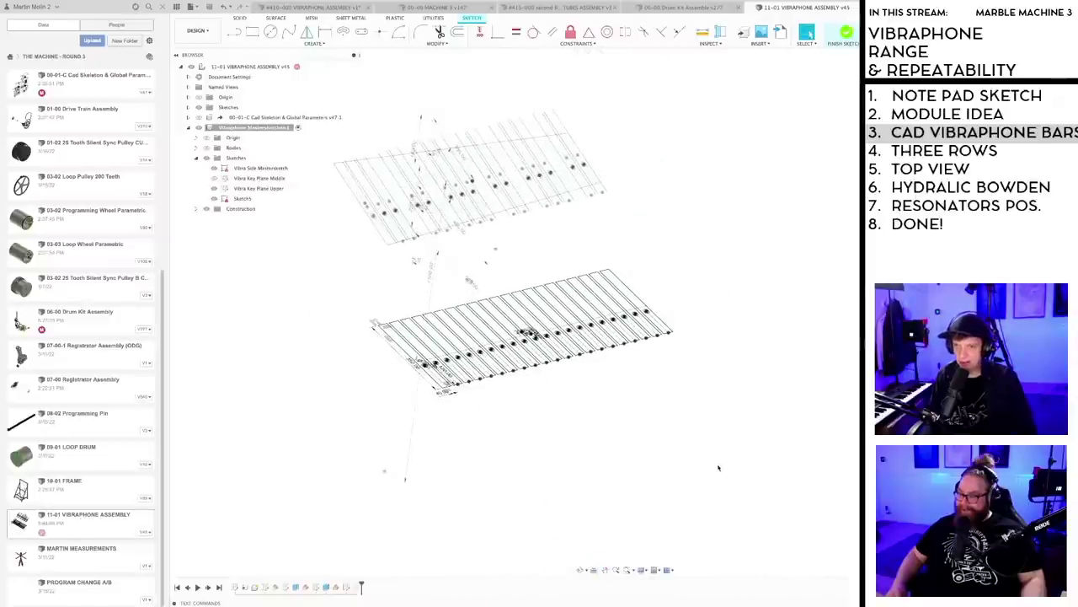
click(846, 34)
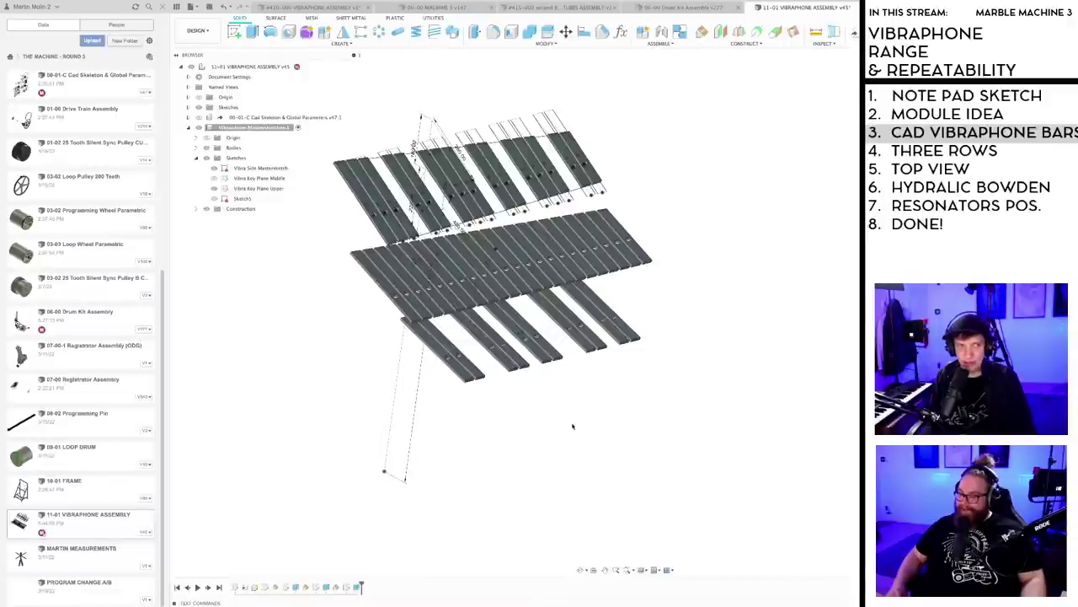
scroll(573, 423, up, 3)
middle_drag(534, 398, 574, 436)
key(Return)
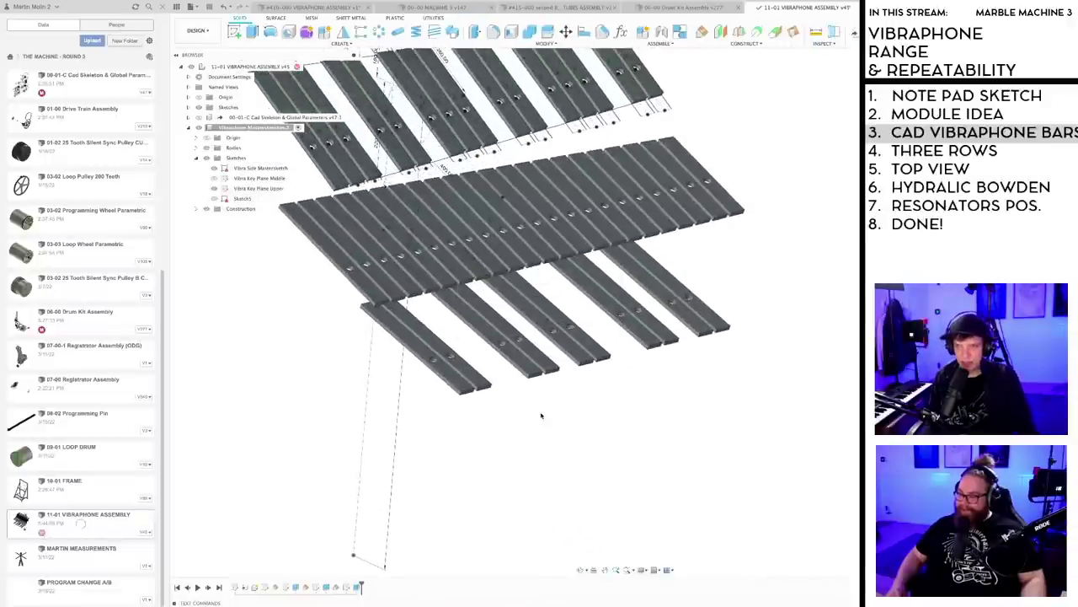
- Examine the spacing and alignment of the three rows of vibraphone bars from several angles
scroll(541, 414, down, 5)
shift+middle_drag(544, 420, 545, 424)
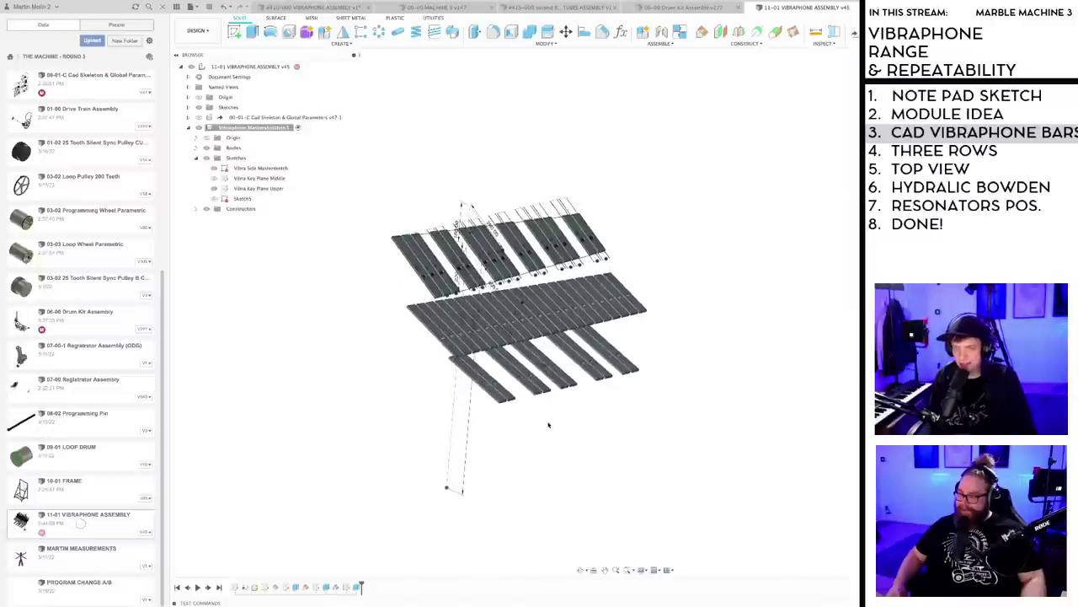
scroll(549, 424, up, 4)
scroll(547, 425, down, 3)
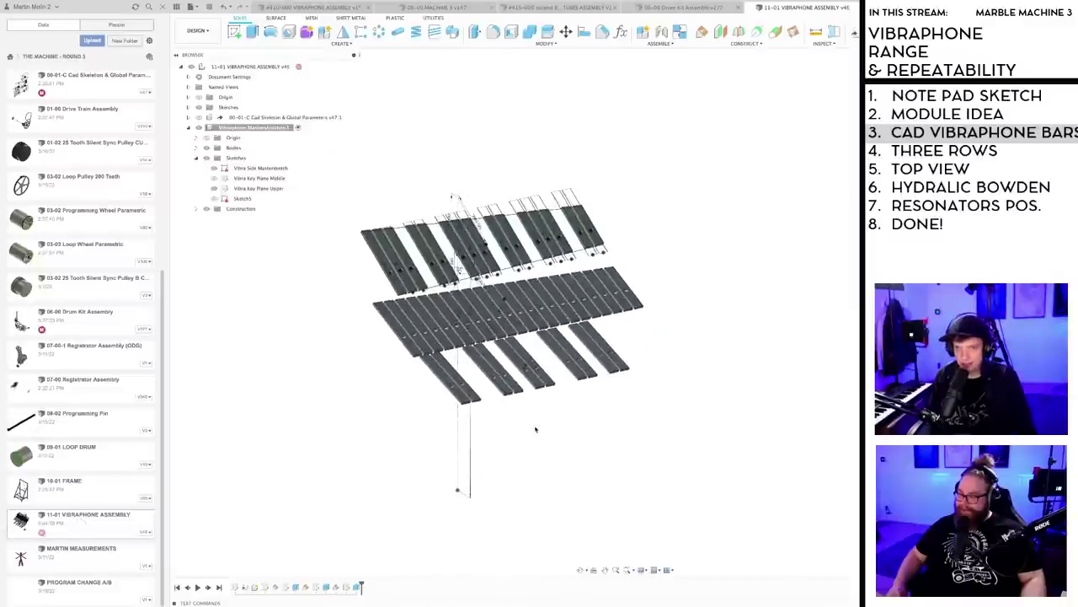
scroll(532, 431, up, 3)
mouse_move(532, 430)
shift+middle_down()
mouse_move(544, 417)
mouse_move(534, 418)
mouse_move(551, 431)
shift+middle_up()
scroll(545, 422, down, 3)
scroll(552, 430, up, 4)
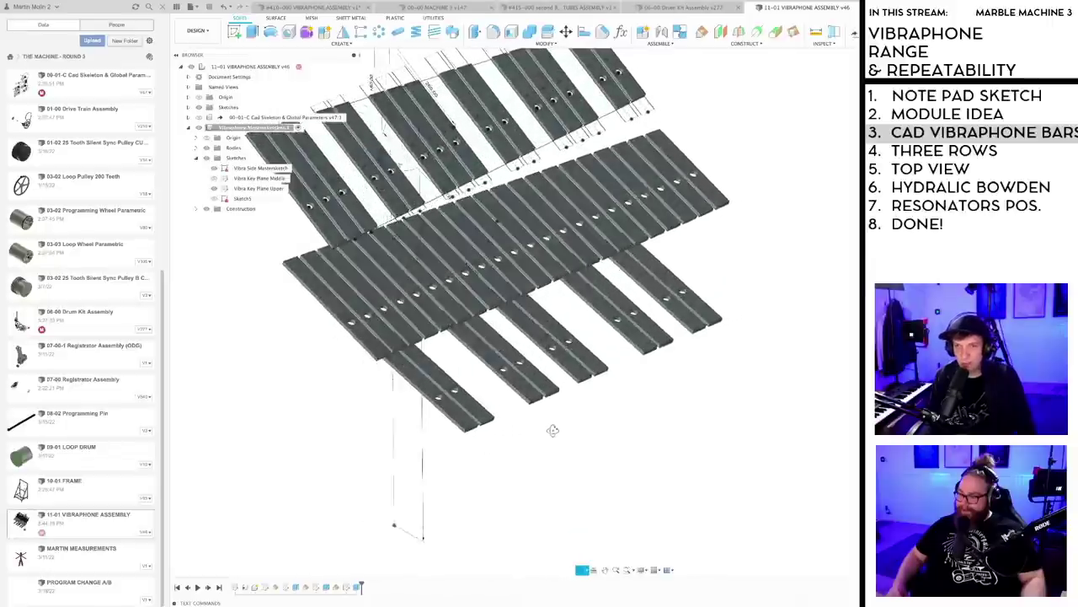
scroll(556, 428, down, 4)
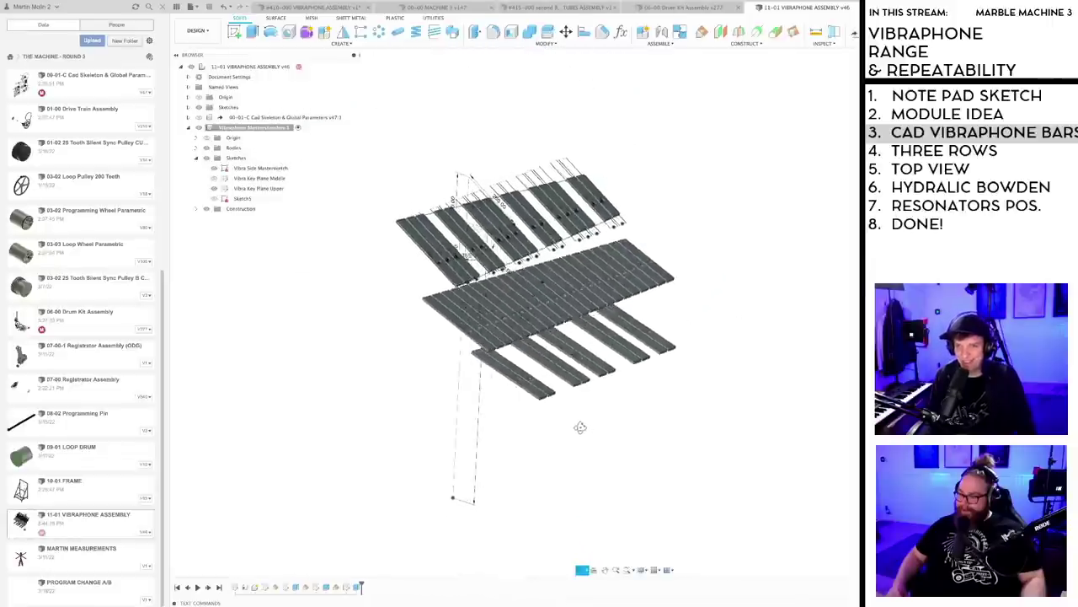
mouse_move(580, 427)
shift+middle_down()
mouse_move(582, 413)
mouse_move(570, 426)
mouse_move(540, 426)
mouse_move(553, 447)
mouse_move(464, 462)
mouse_move(489, 440)
mouse_move(486, 481)
mouse_move(483, 467)
mouse_move(525, 429)
mouse_move(530, 448)
shift+middle_up()
scroll(486, 438, up, 3)
scroll(484, 471, down, 3)
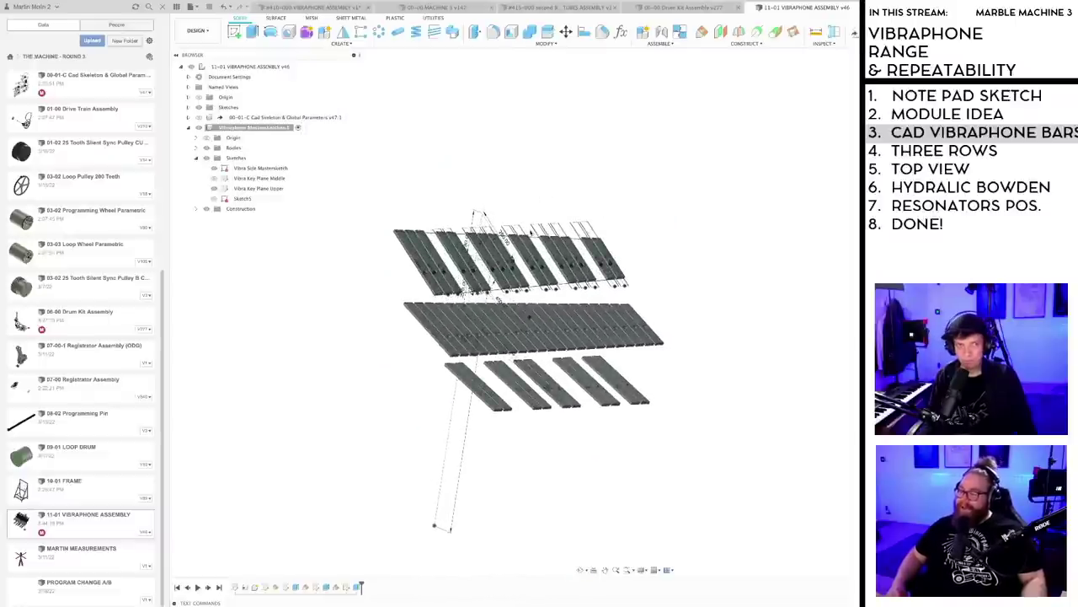
shift+middle_drag(529, 316, 599, 242)
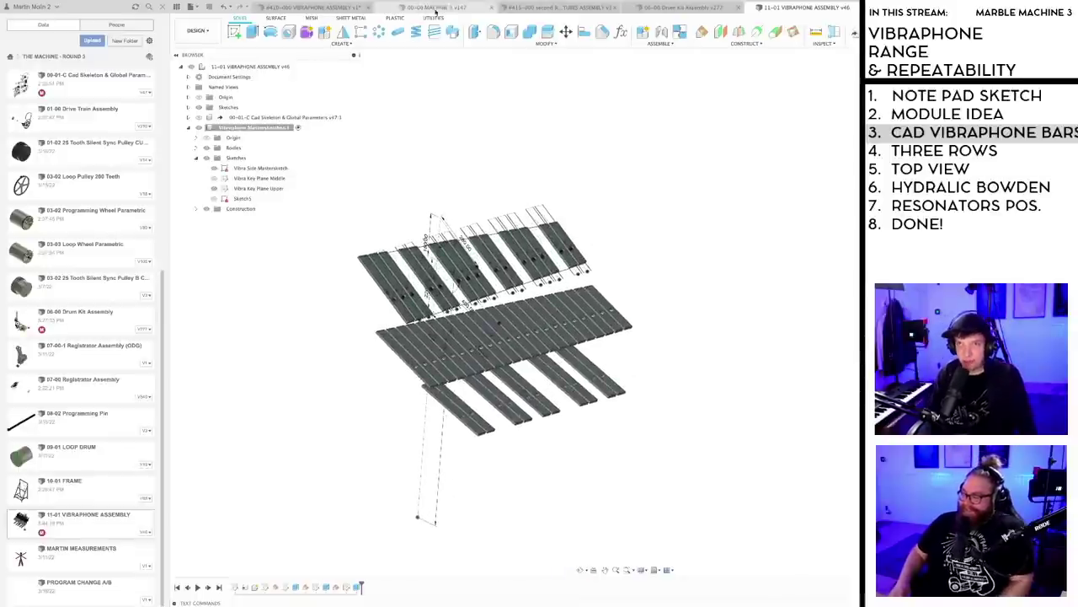
- Update the outdated vibraphone assembly reference in the 00-00 MACHINE 3 design and save it with the description "User Saved"
click(452, 8)
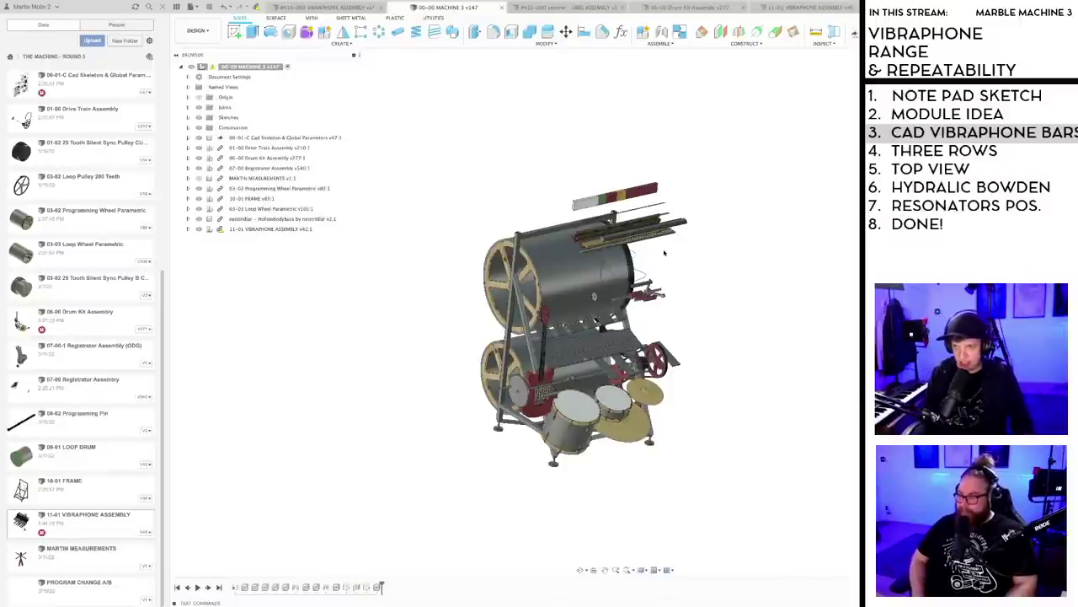
shift+middle_drag(664, 252, 630, 220)
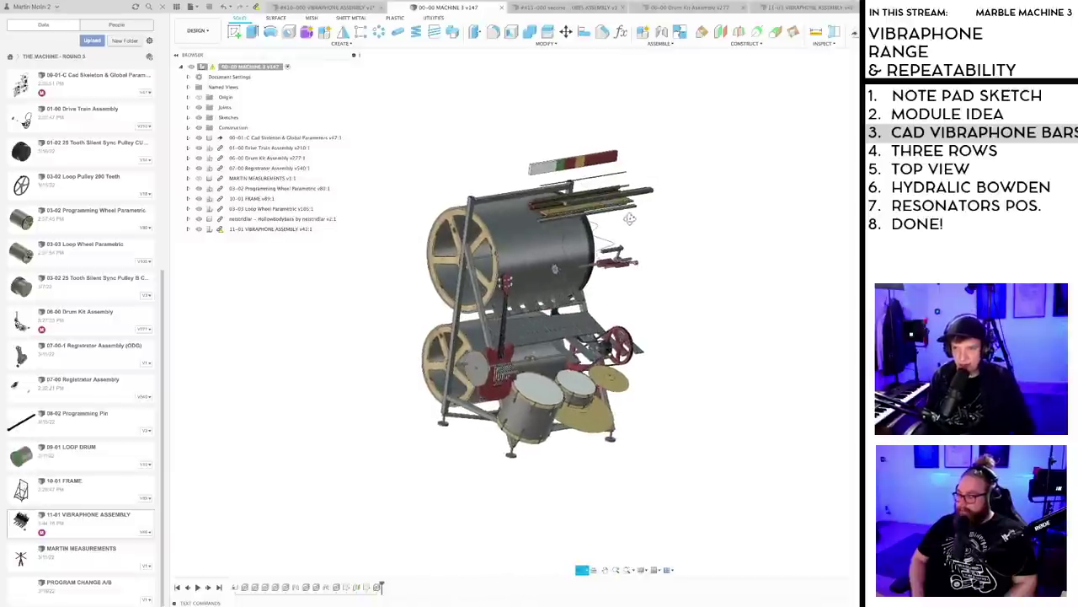
scroll(624, 215, up, 3)
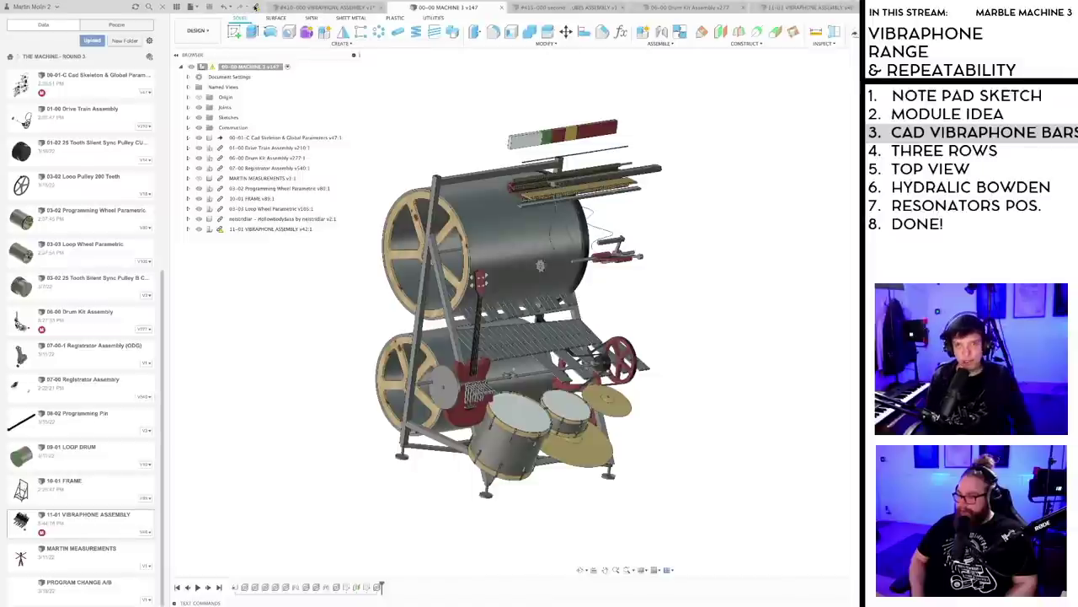
click(256, 6)
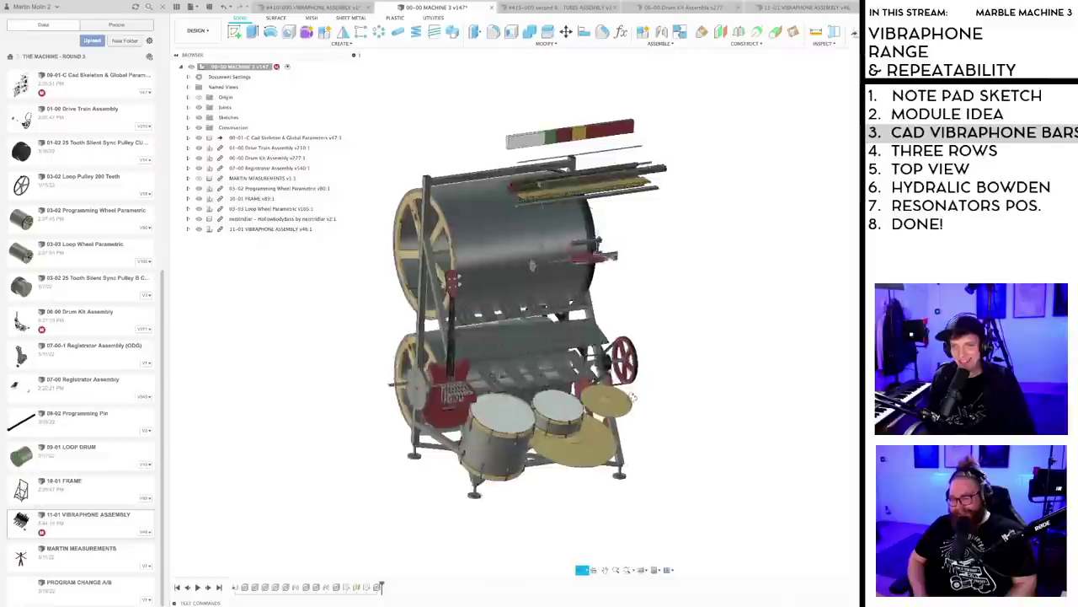
key(super+s)
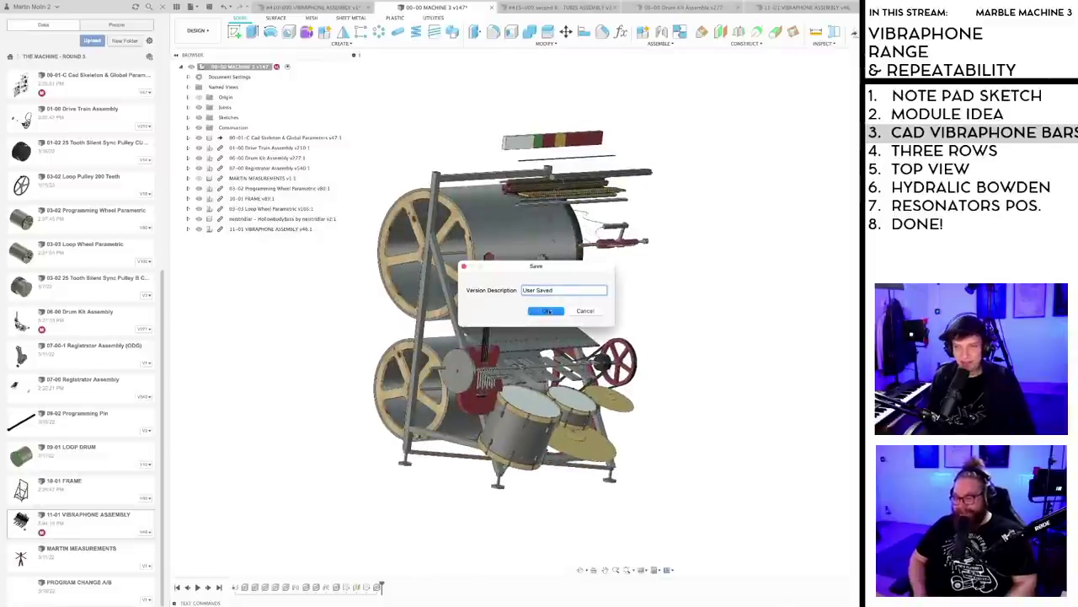
click(546, 311)
- Examine how the three rows of vibraphone bars fit within the machine around the wheels, bass guitar and drums
scroll(659, 395, up, 3)
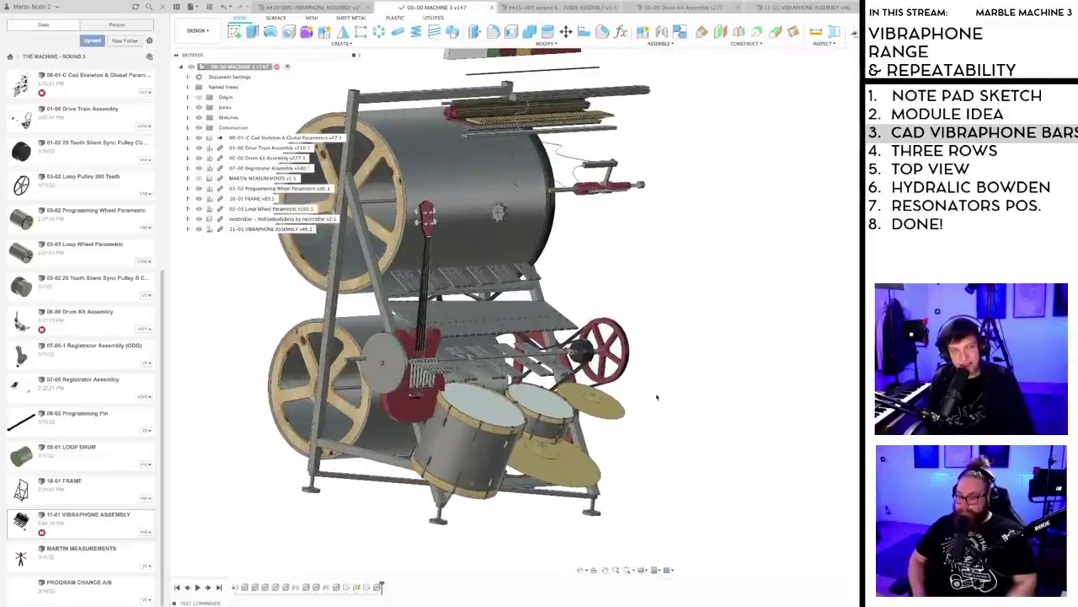
shift+middle_drag(654, 397, 578, 379)
scroll(652, 392, down, 3)
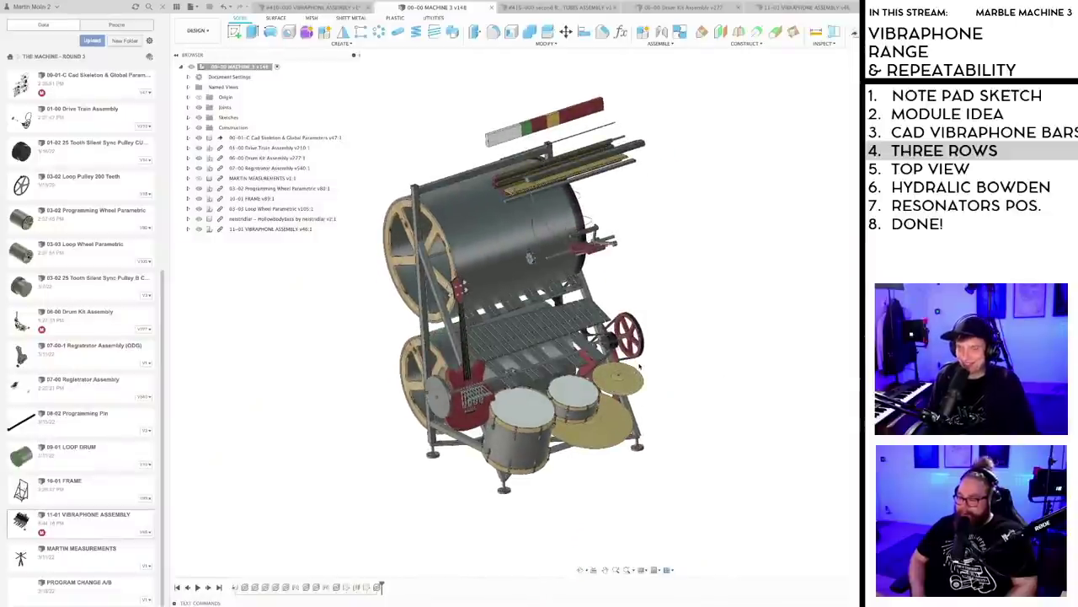
shift+middle_drag(563, 332, 592, 327)
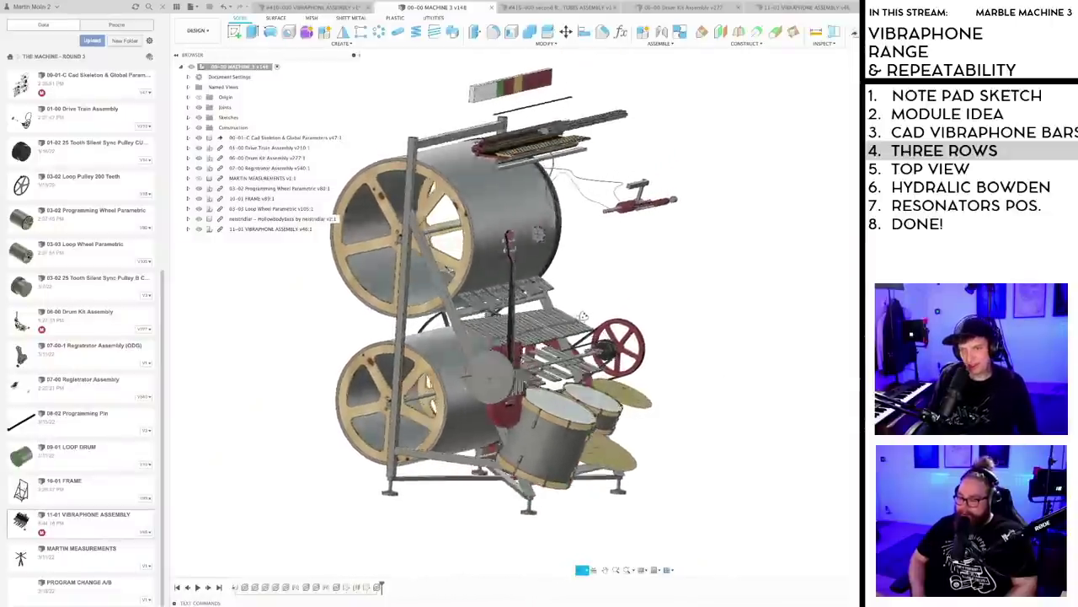
scroll(566, 336, up, 2)
scroll(566, 336, down, 3)
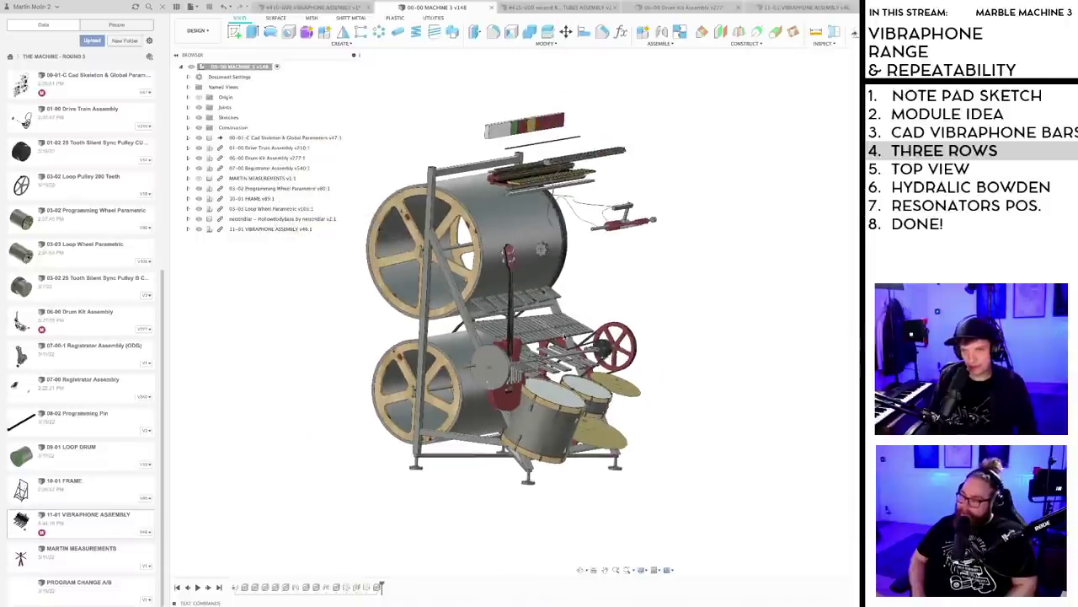
shift+middle_drag(560, 335, 561, 334)
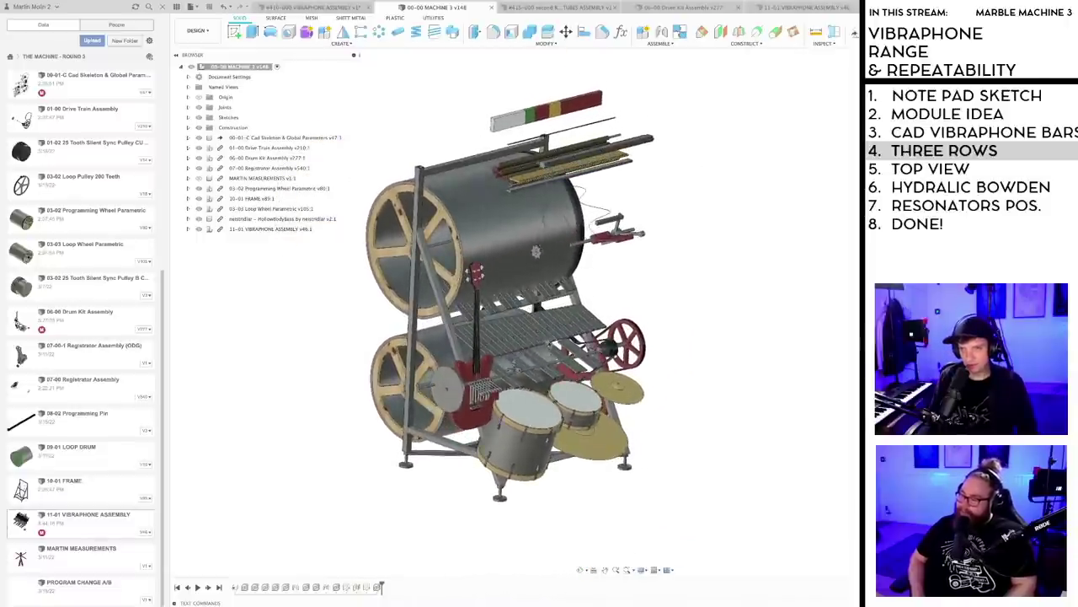
shift+middle_drag(553, 343, 566, 340)
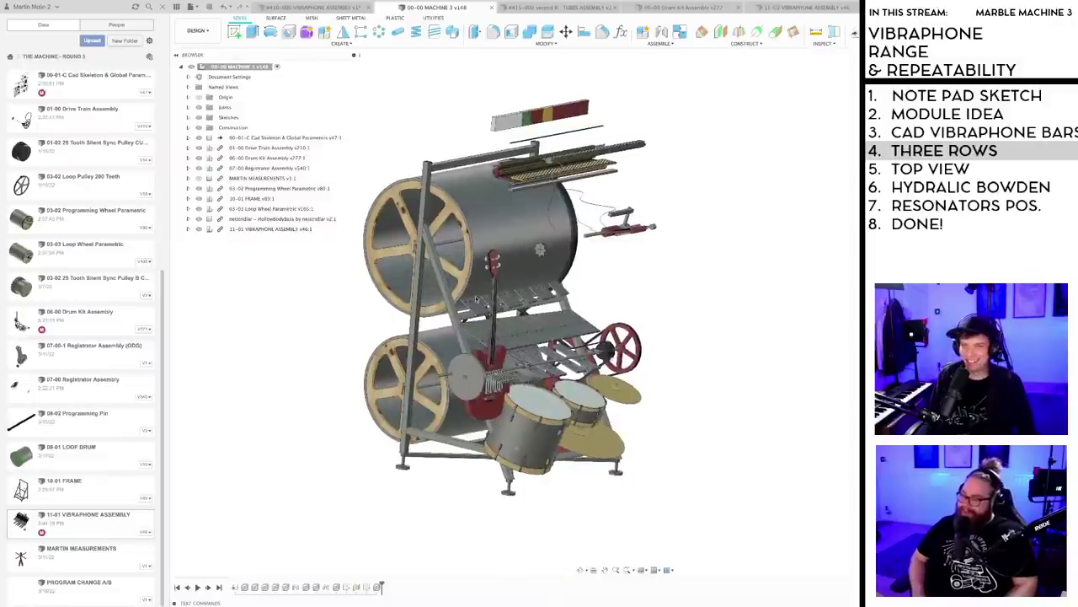
scroll(476, 299, up, 6)
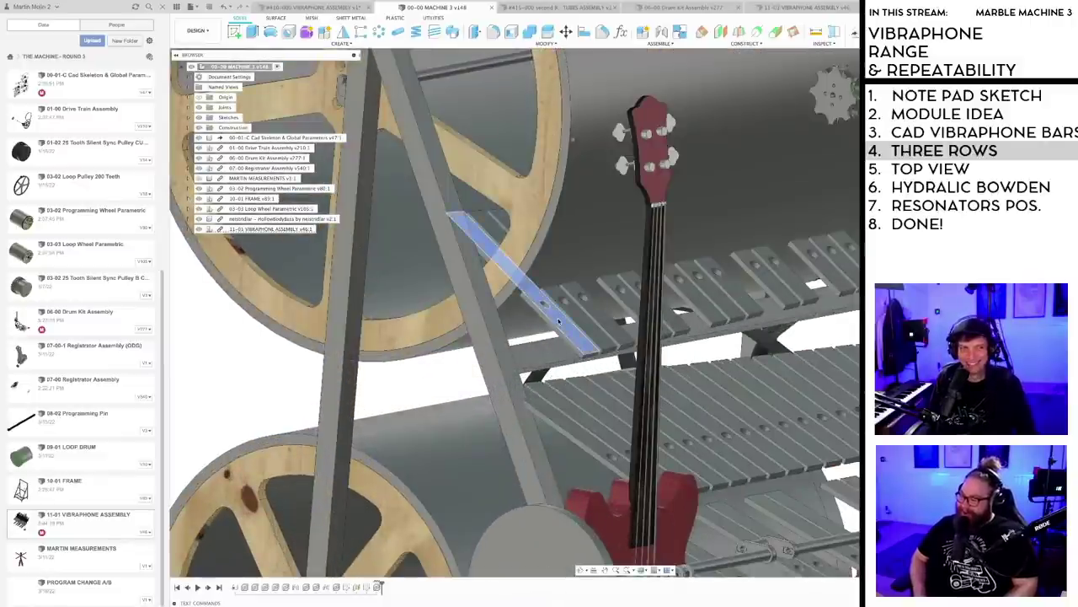
scroll(558, 321, down, 5)
scroll(741, 302, down, 1)
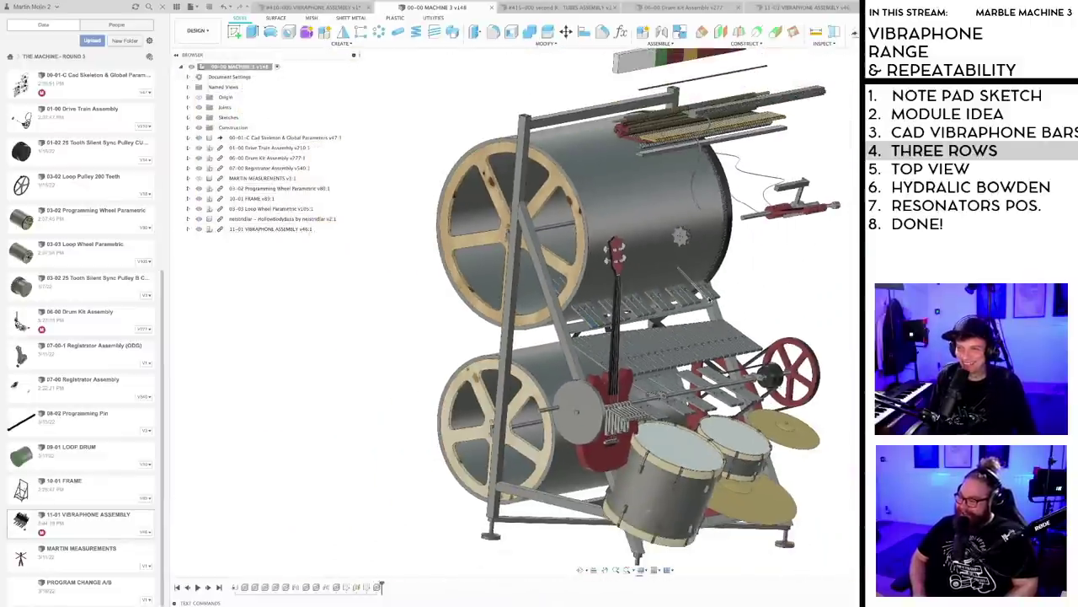
middle_drag(703, 298, 590, 272)
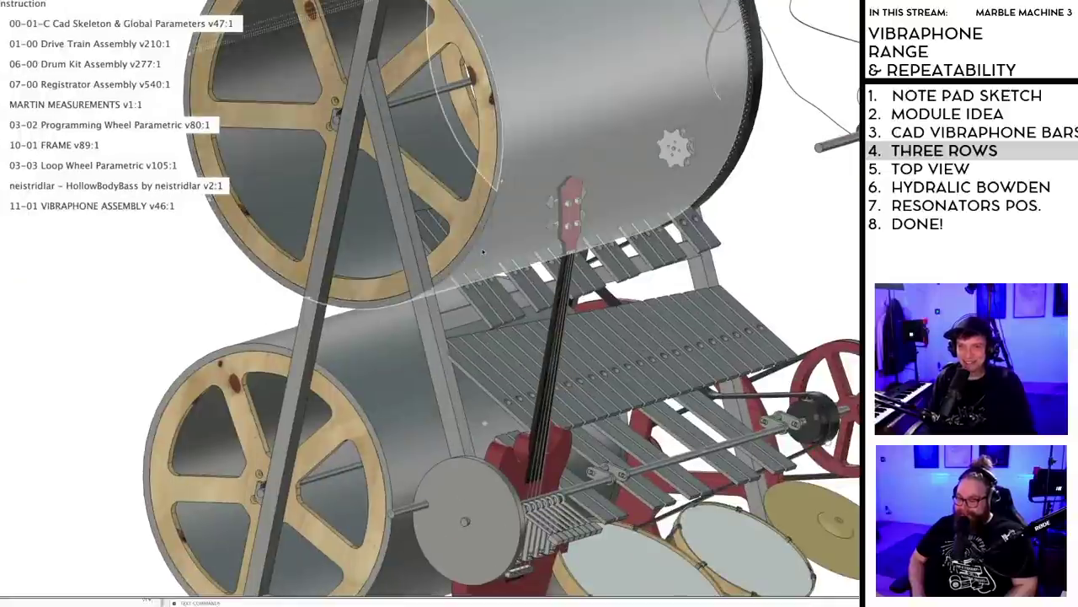
- Select the upper programming wheel's cylinder and inspect its position relative to the upper row of vibraphone bars
click(483, 251)
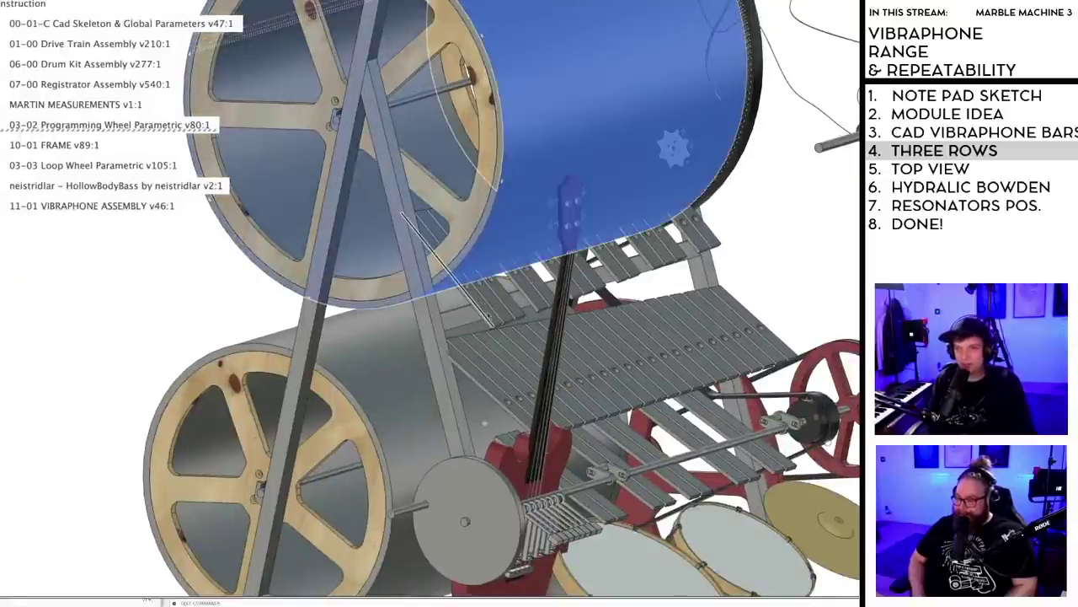
scroll(488, 316, down, 2)
shift+middle_drag(488, 316, 732, 396)
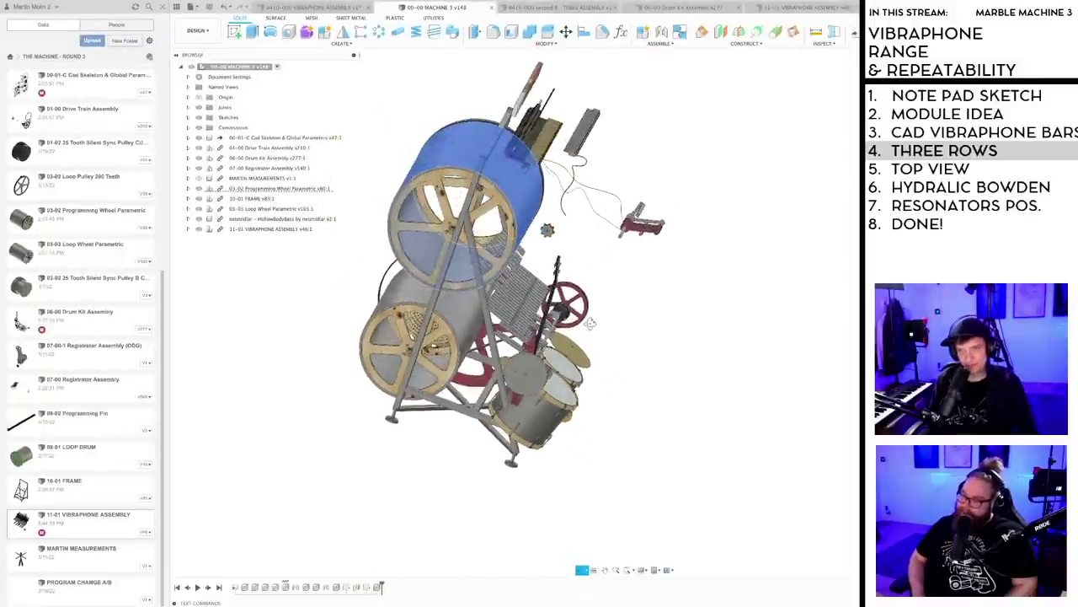
- Deselect the programming wheel and return to the 11-01 VIBRAPHONE ASSEMBLY design to examine the layout of the three bar rows
shift+middle_drag(590, 322, 594, 318)
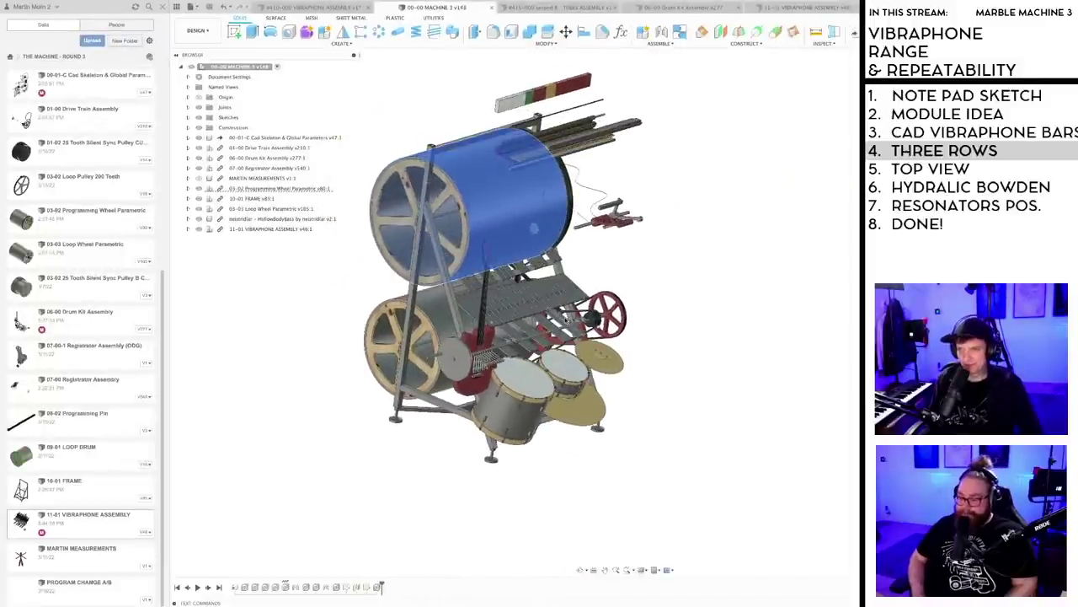
click(612, 260)
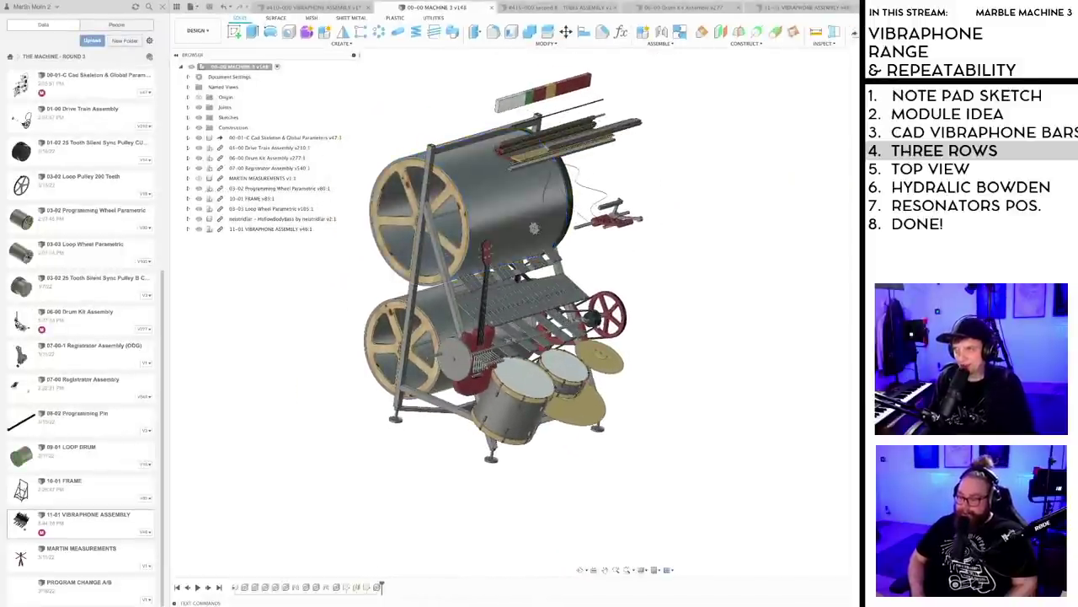
click(797, 6)
scroll(654, 299, down, 2)
shift+middle_drag(655, 294, 635, 332)
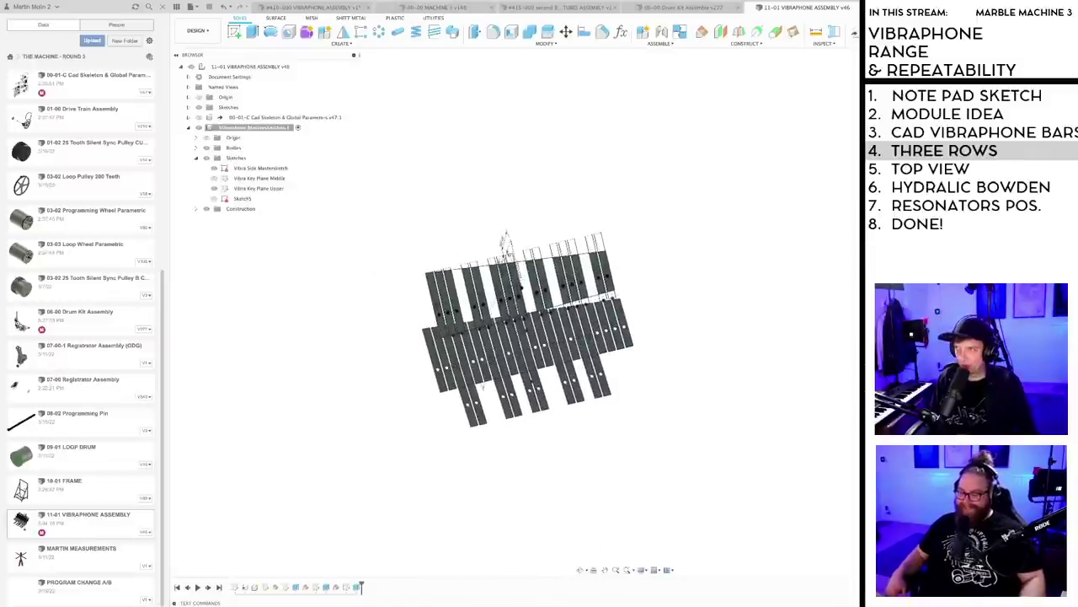
scroll(441, 311, up, 3)
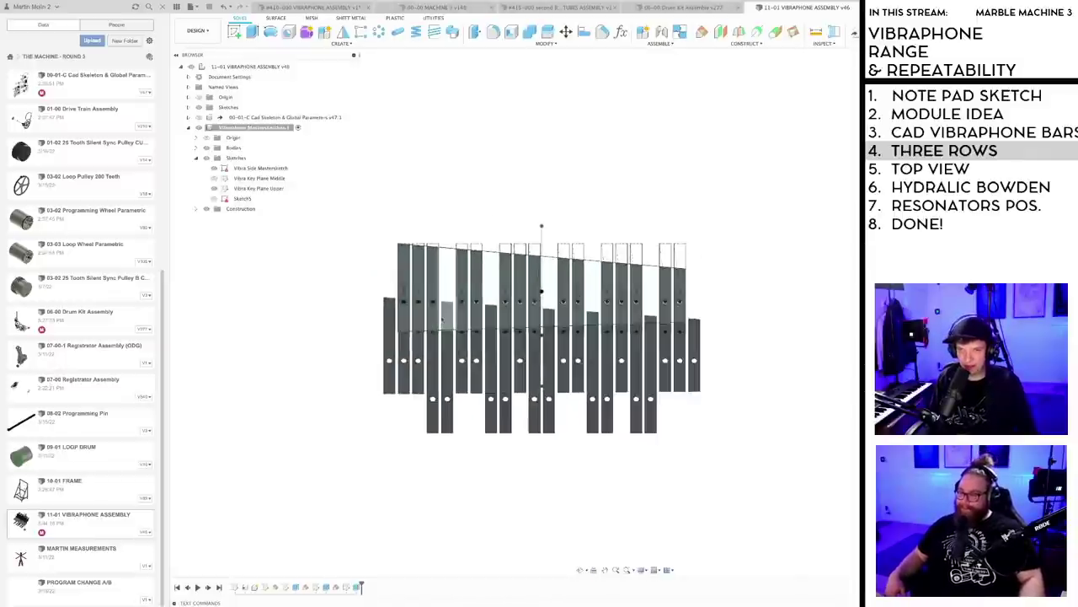
scroll(481, 361, up, 2)
mouse_move(482, 360)
shift+middle_down()
mouse_move(501, 310)
mouse_move(559, 320)
mouse_move(503, 431)
mouse_move(507, 413)
shift+middle_up()
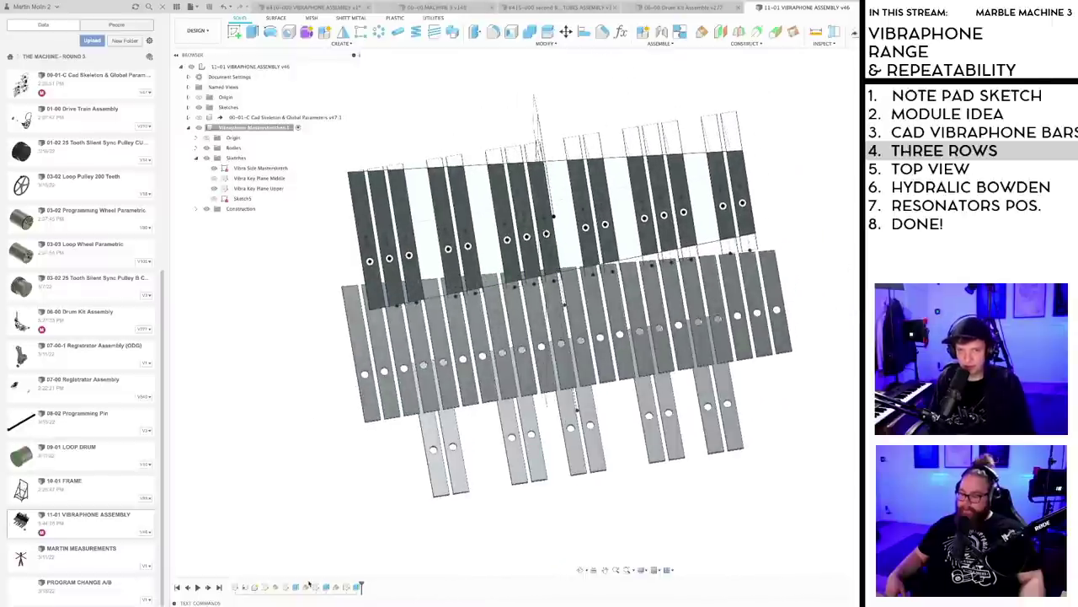
- Open the lower bar row's sketch for review, exit it without edits and inspect the overlap of the rows
double_click(346, 587)
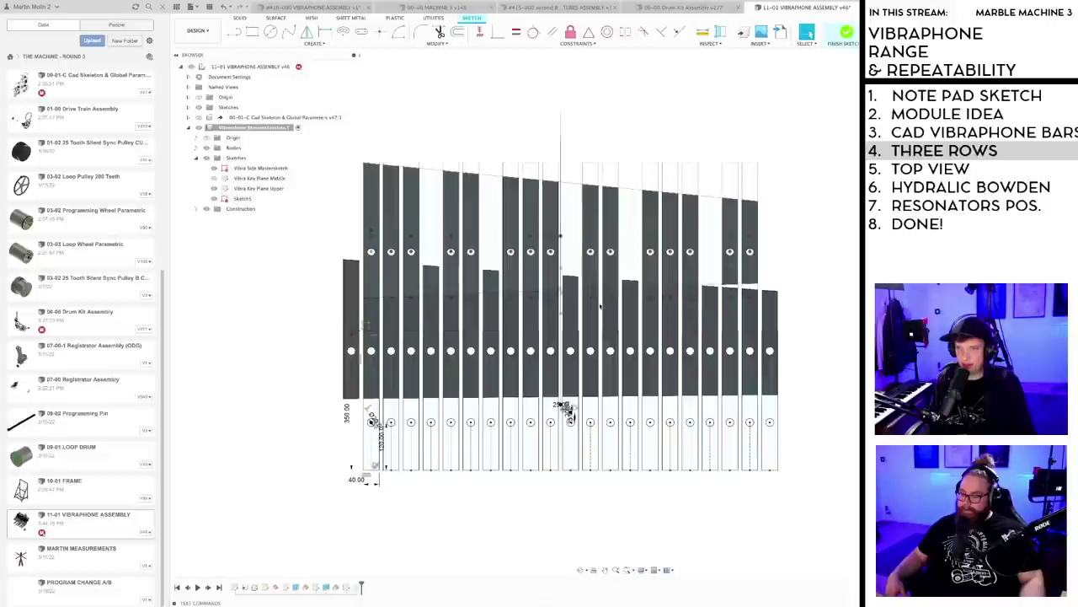
click(845, 32)
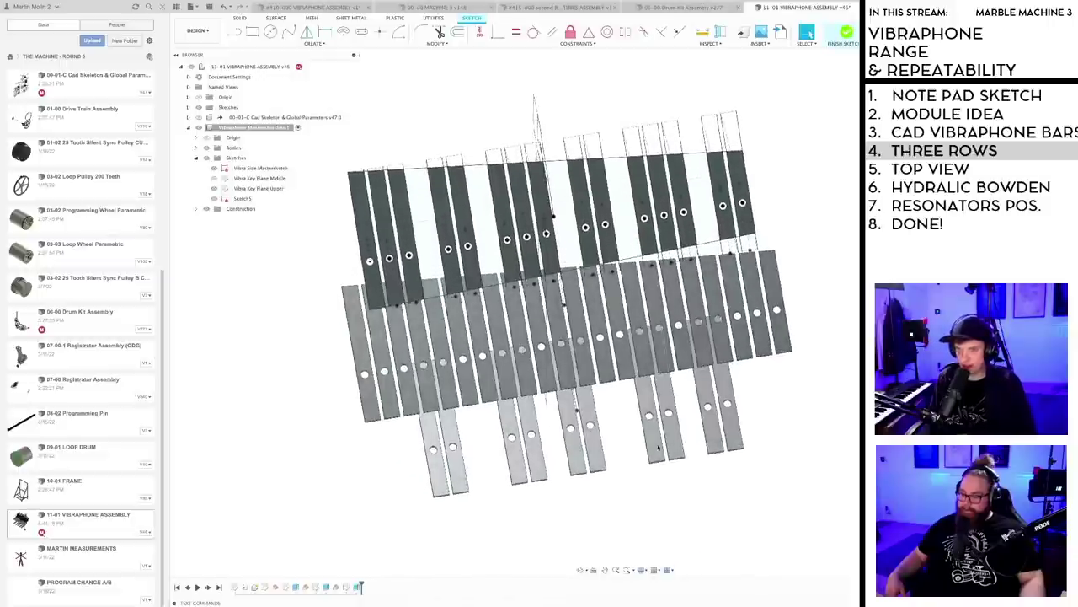
scroll(579, 396, down, 3)
shift+middle_drag(646, 378, 492, 383)
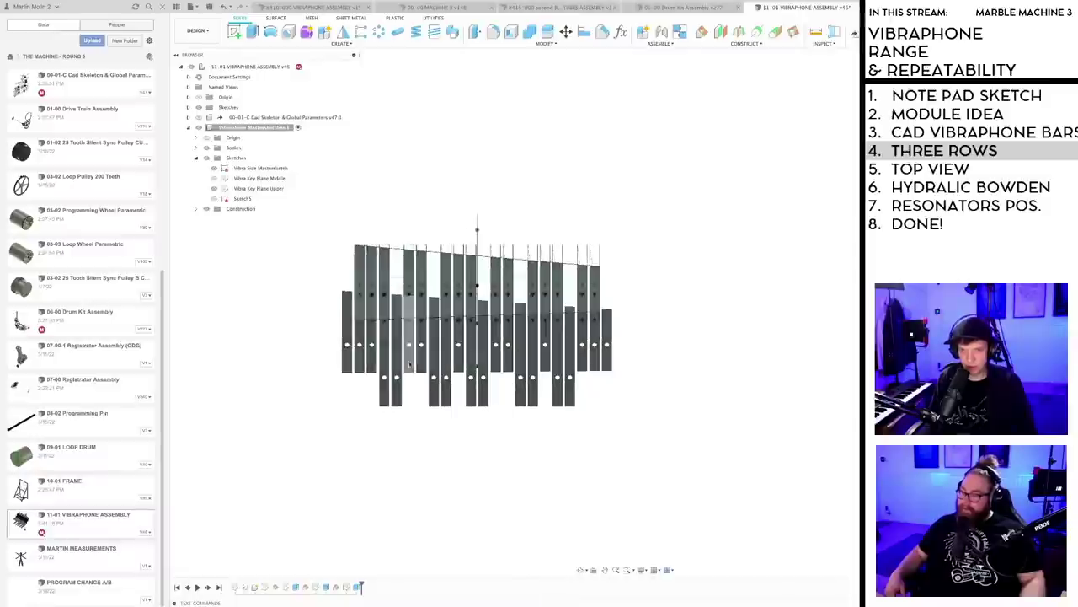
- Set the upper bar row's angle in the side master sketch to 55 degrees
scroll(351, 319, up, 3)
shift+middle_drag(351, 319, 486, 279)
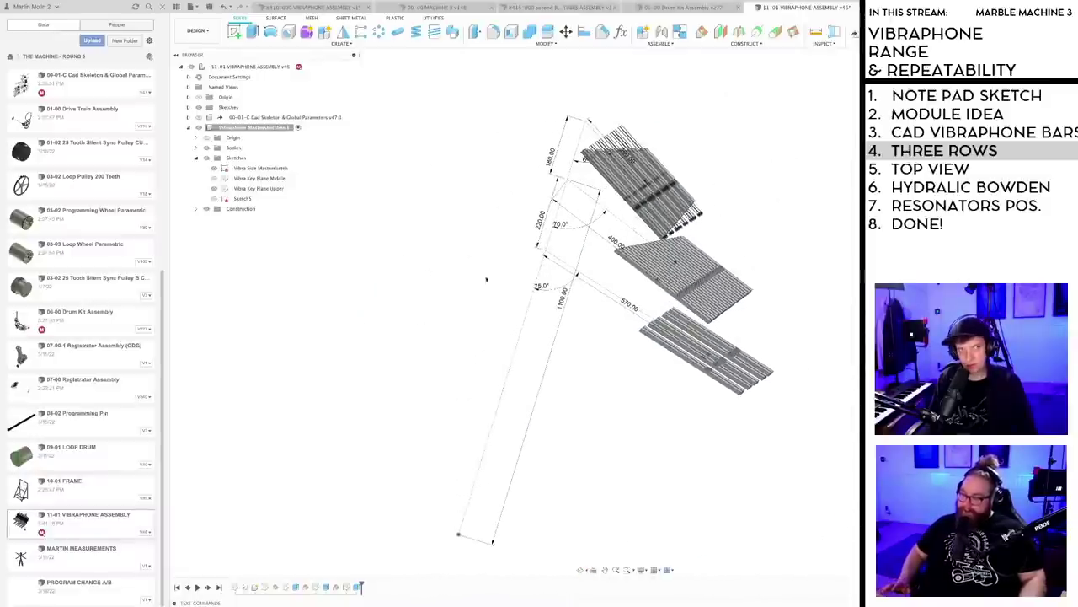
middle_drag(634, 140, 396, 283)
scroll(396, 282, up, 3)
shift+middle_drag(365, 317, 371, 317)
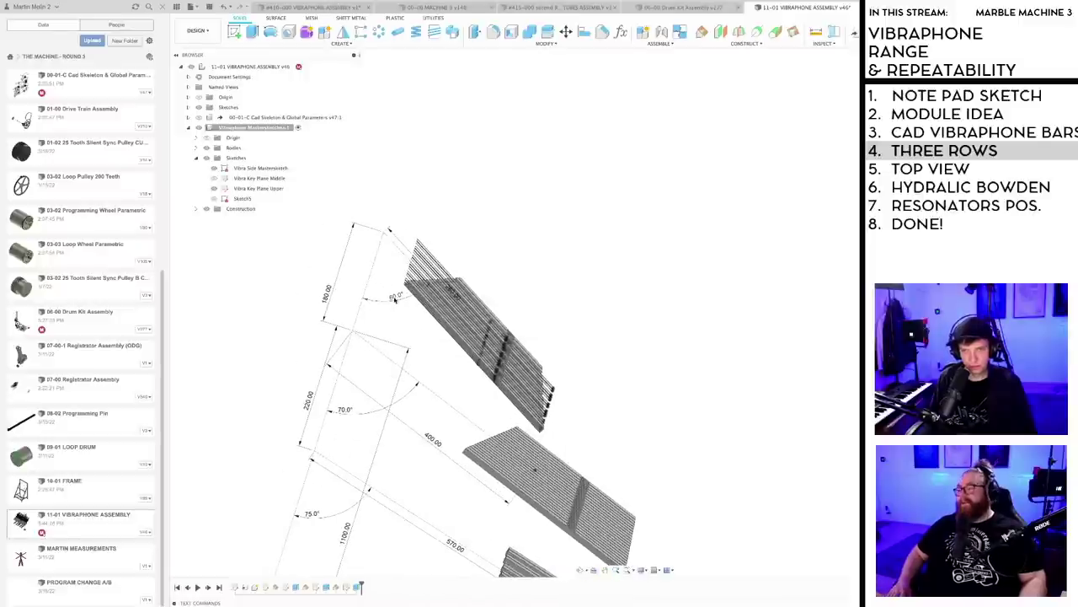
double_click(394, 299)
text(55)
key(Return)
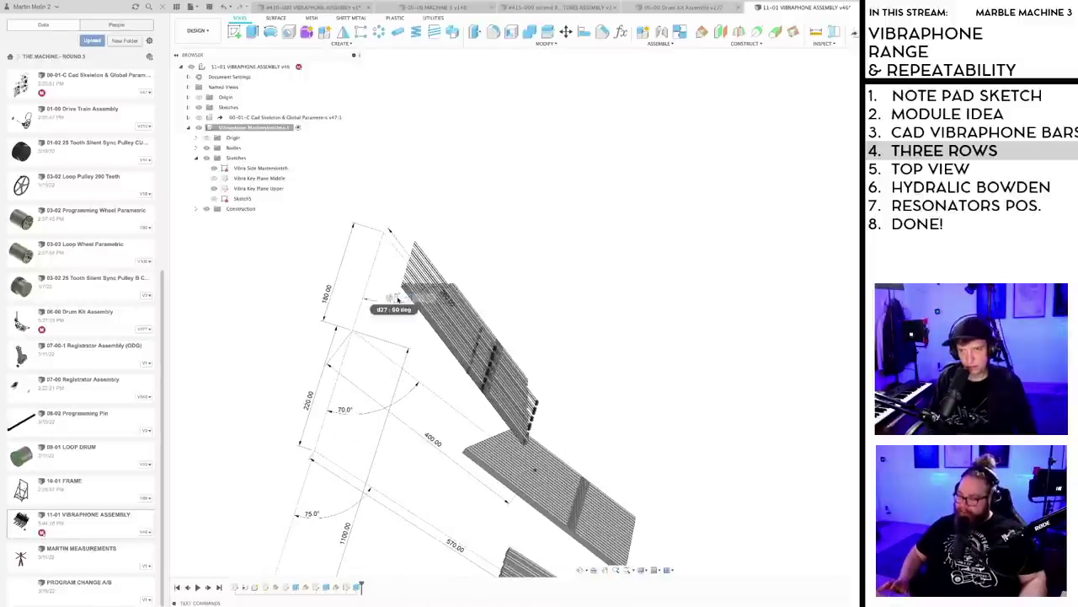
- Save the vibraphone assembly with the version description "User Saved"
scroll(593, 292, down, 3)
key(super+s)
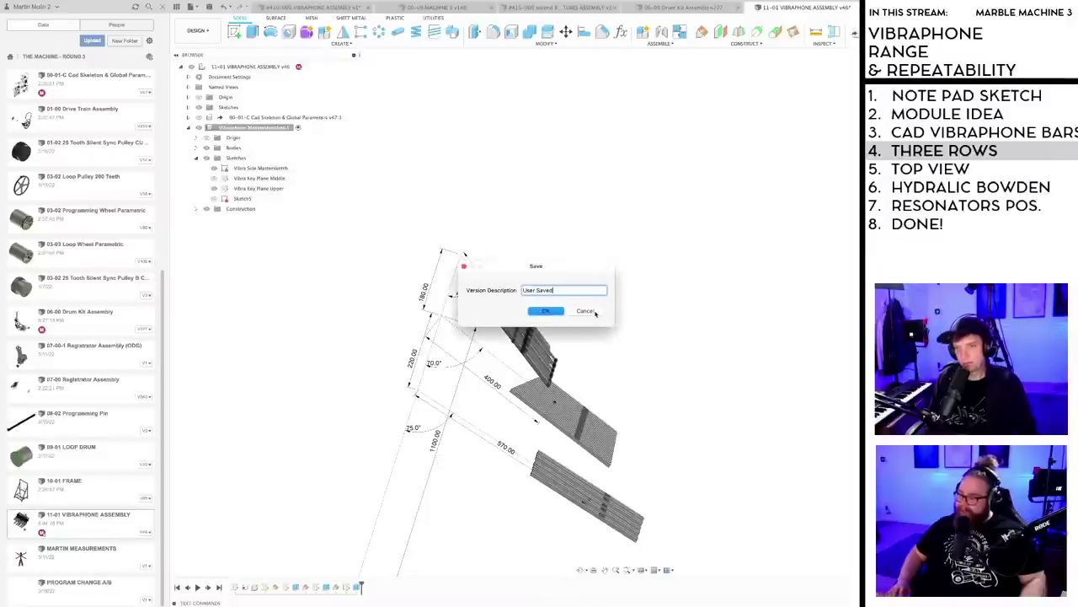
key(Return)
- Examine the three vibraphone bar rows from the front, from above and at oblique angles to judge the gaps and overlaps between them
scroll(596, 311, down, 2)
shift+middle_drag(596, 311, 632, 332)
scroll(604, 332, down, 3)
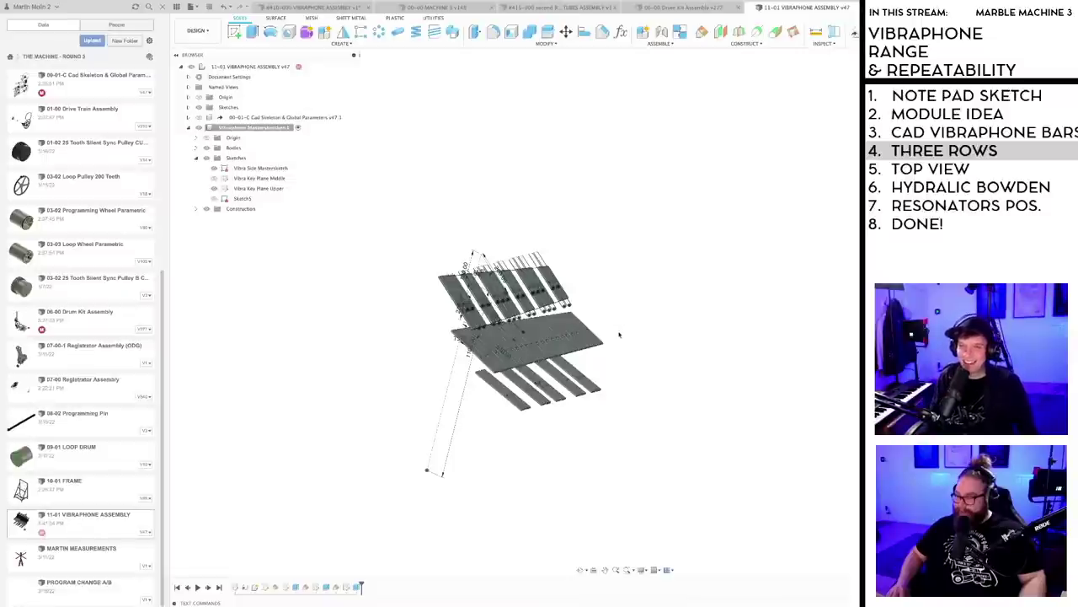
mouse_move(620, 334)
middle_down()
mouse_move(604, 321)
mouse_move(532, 321)
mouse_move(551, 319)
mouse_move(543, 310)
mouse_move(572, 292)
mouse_move(679, 329)
mouse_move(699, 320)
mouse_move(713, 284)
mouse_move(710, 298)
middle_up()
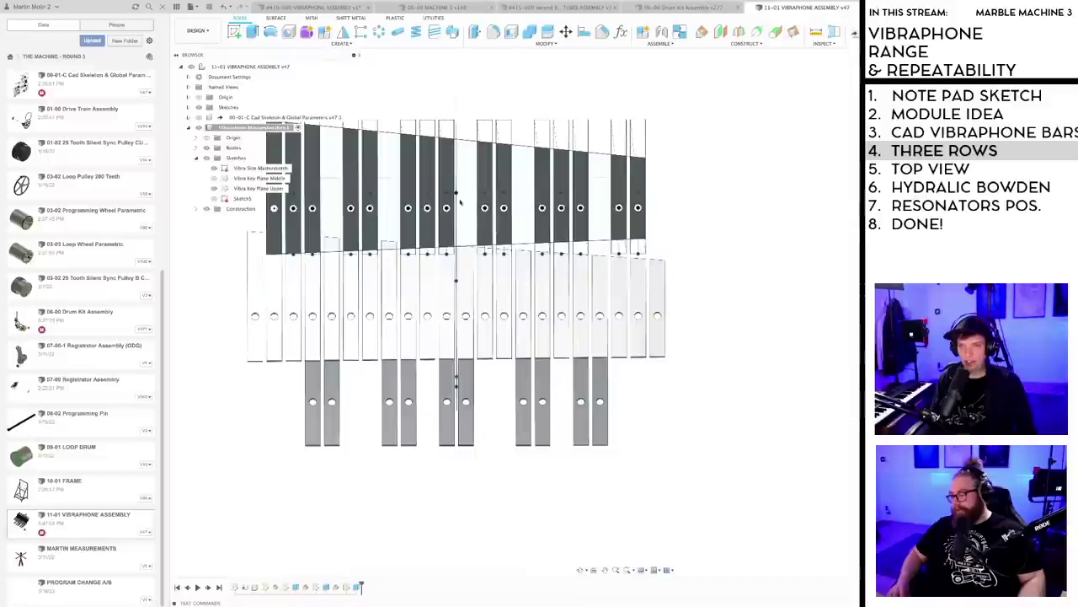
shift+middle_drag(460, 203, 523, 298)
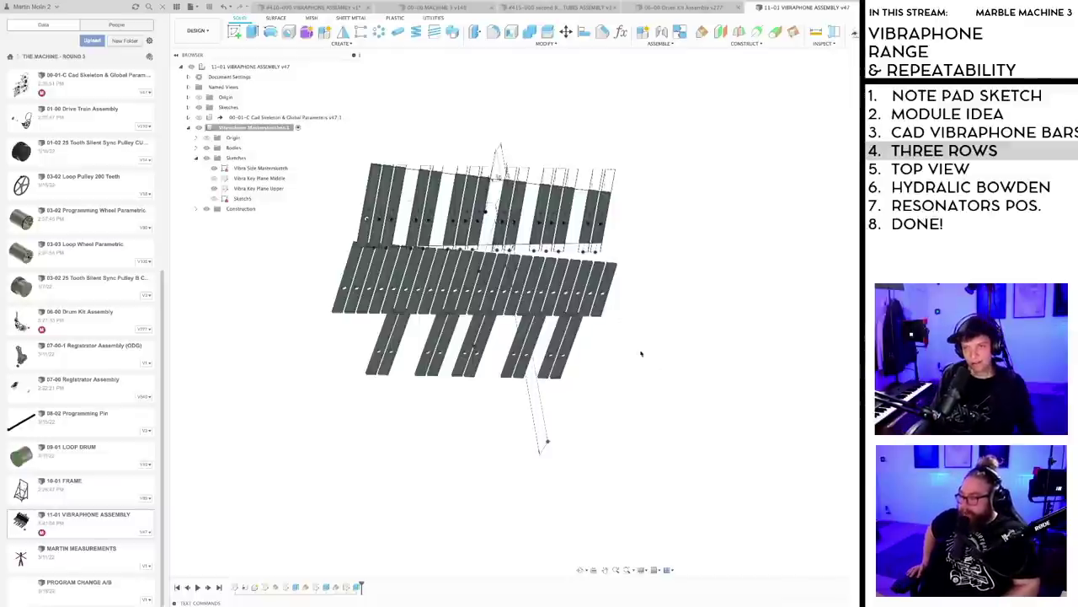
mouse_move(641, 354)
shift+middle_down()
mouse_move(618, 361)
mouse_move(631, 368)
shift+middle_up()
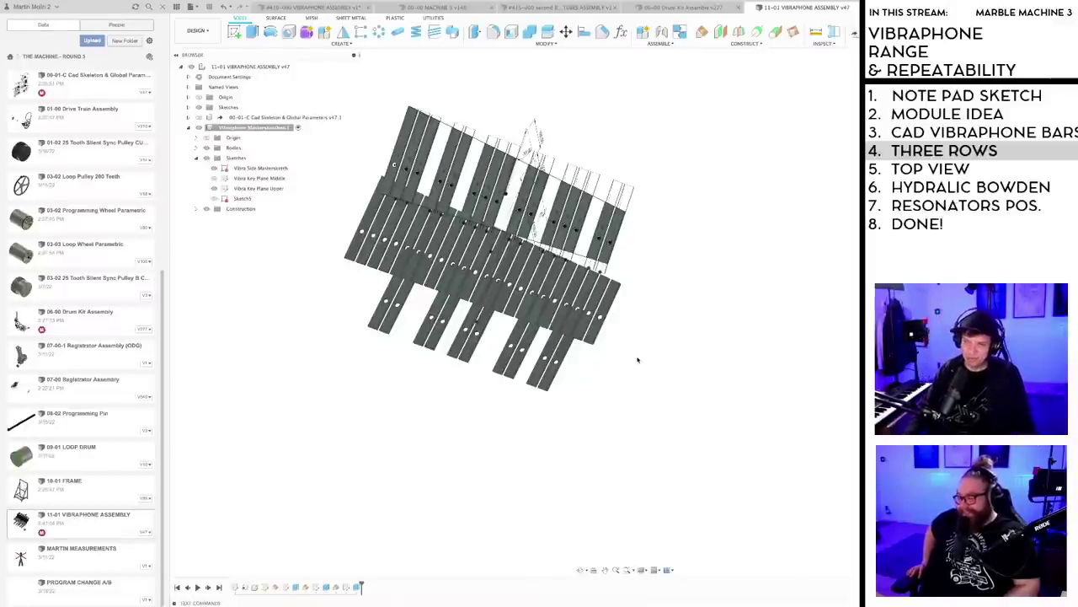
shift+middle_drag(638, 360, 647, 416)
scroll(630, 369, up, 2)
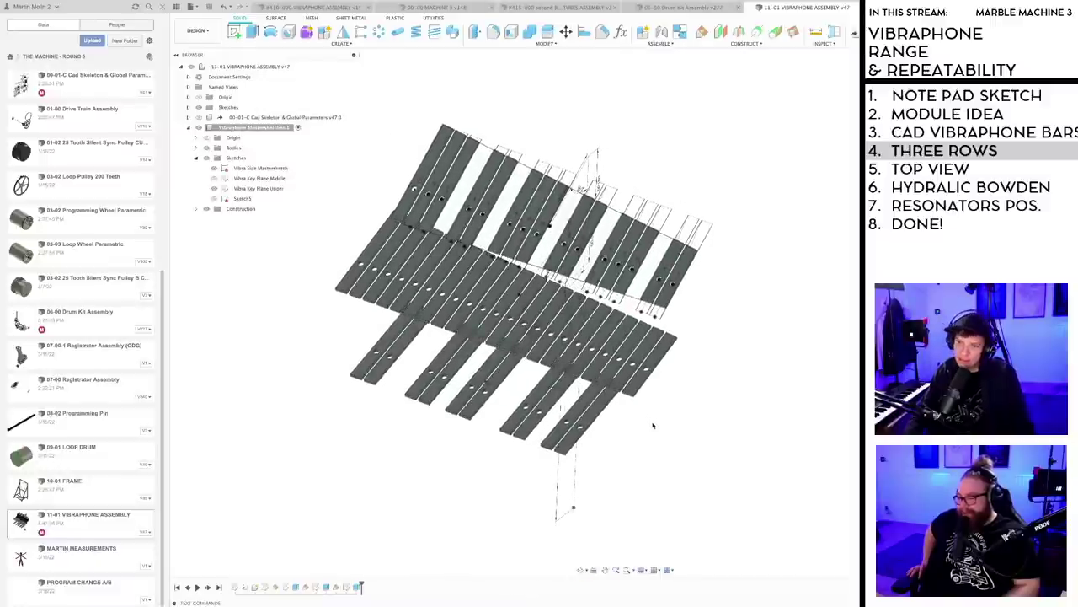
scroll(649, 421, up, 1)
scroll(644, 419, up, 1)
shift+middle_drag(643, 418, 667, 419)
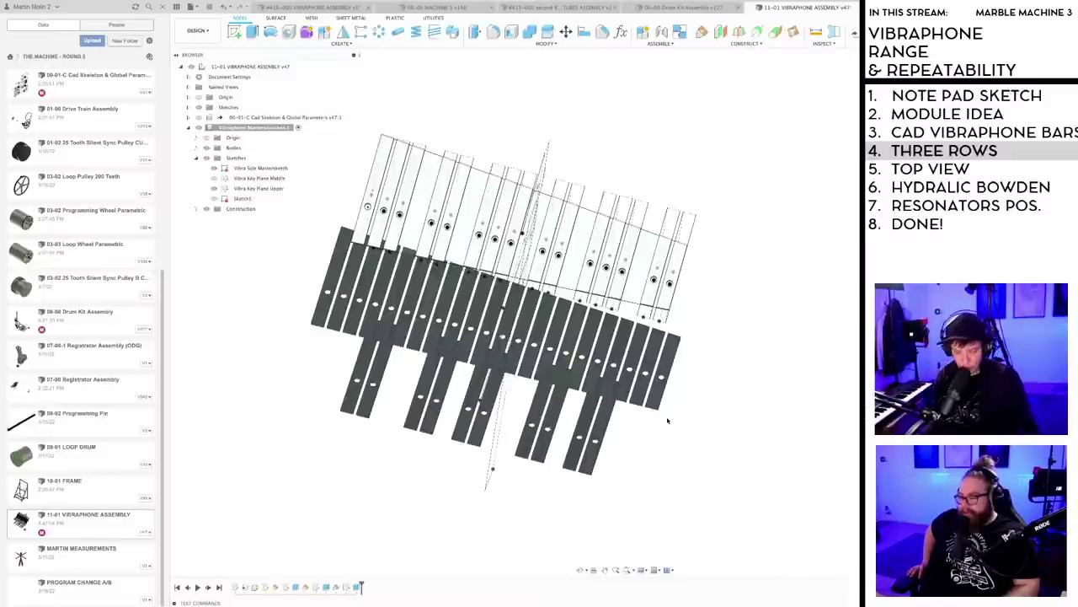
shift+middle_drag(696, 393, 672, 381)
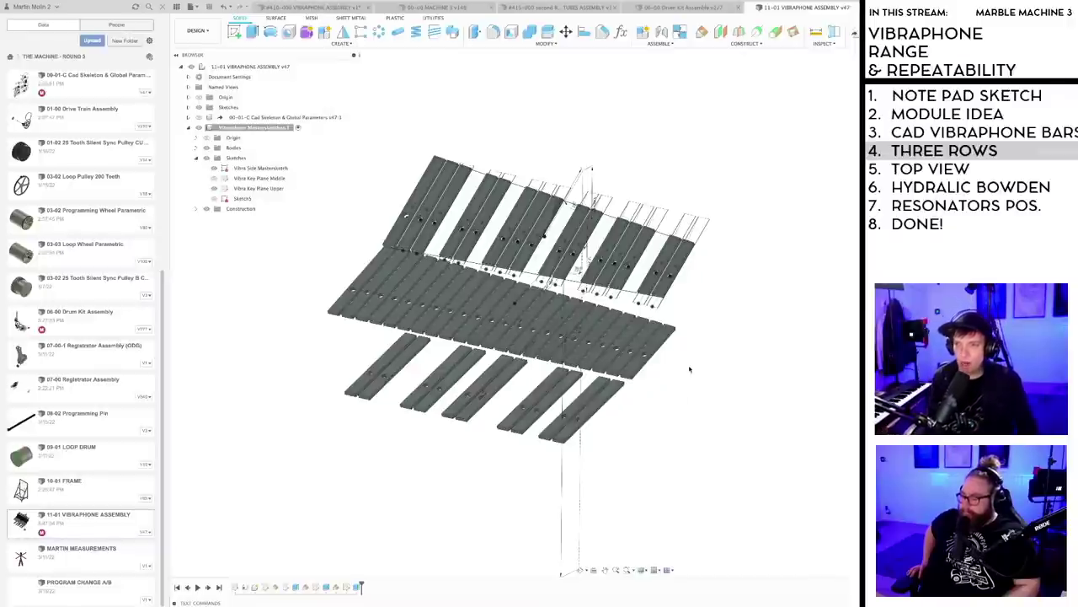
shift+middle_drag(683, 366, 717, 438)
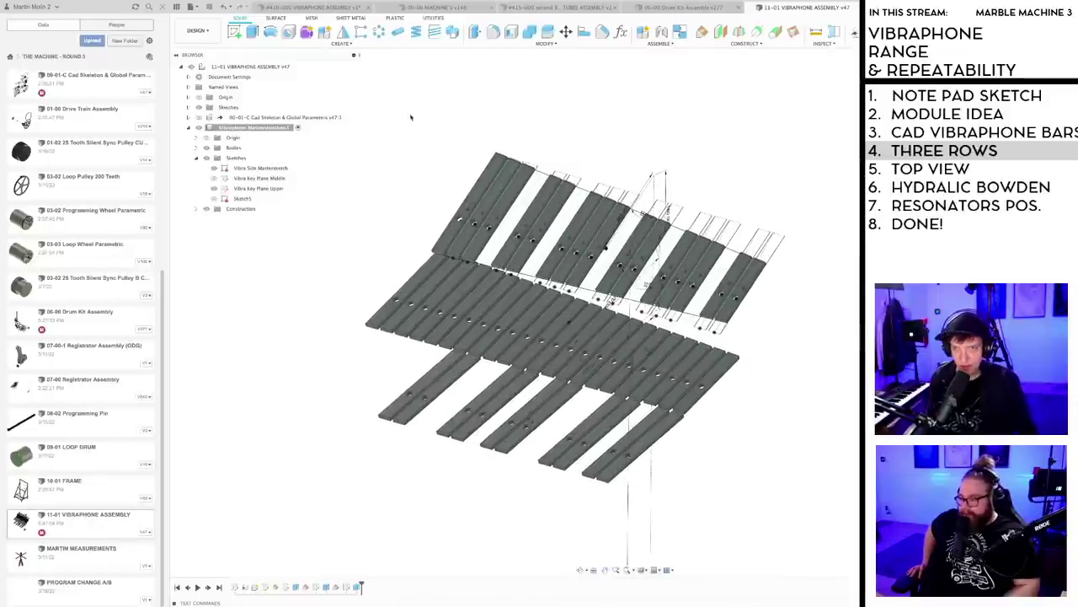
drag(326, 88, 806, 511)
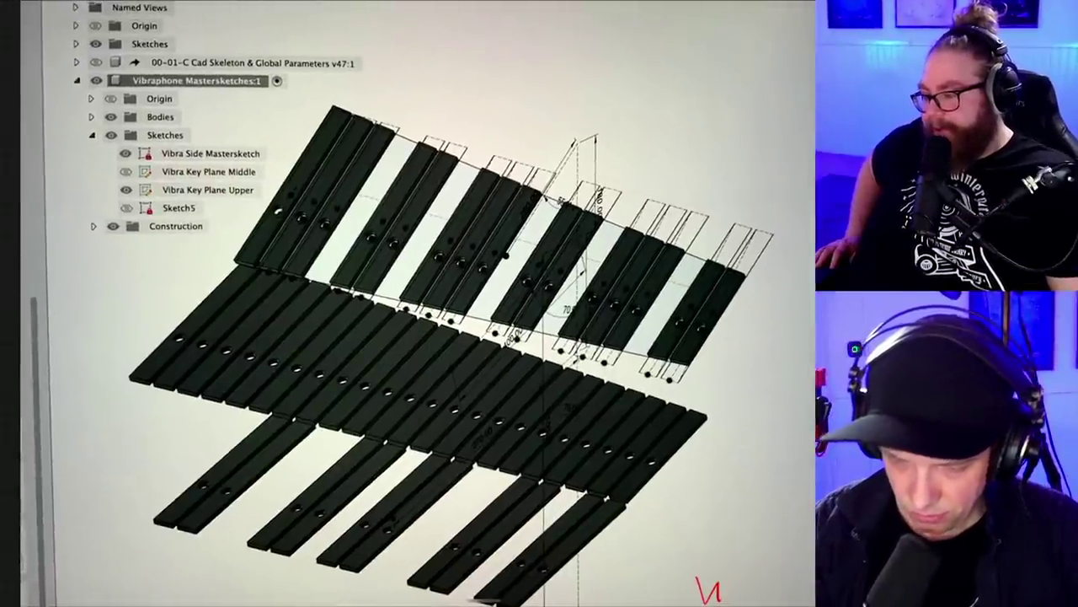
- Switch to the drawing app and draw red vertical lines down onto the upper row's bars in the captured model image
drag(745, 44, 730, 260)
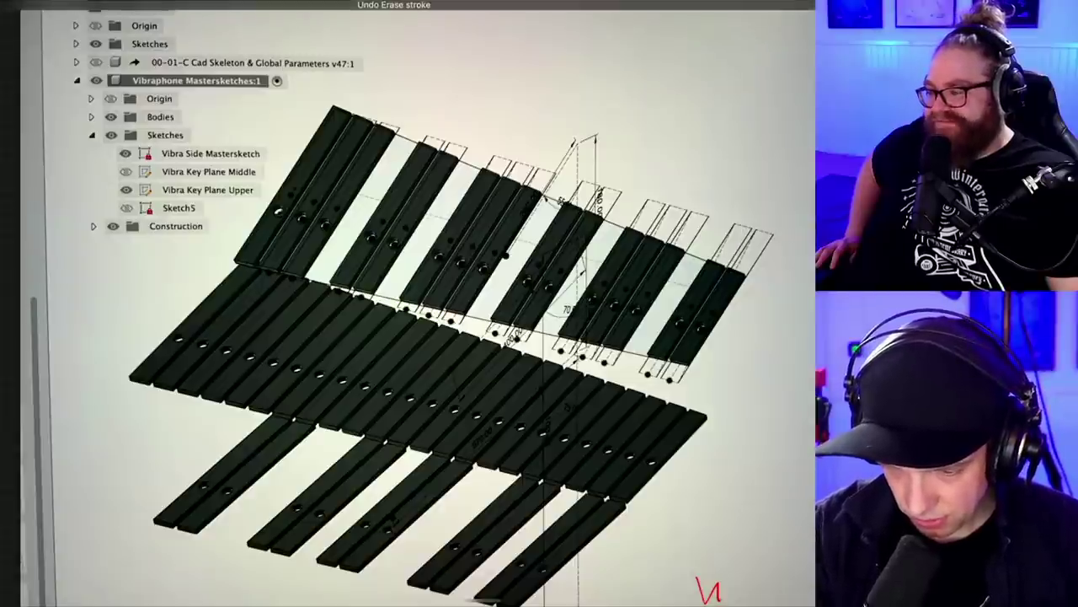
drag(707, 69, 708, 315)
mouse_move(673, 80)
mouse_down()
mouse_move(672, 320)
mouse_move(648, 297)
mouse_up()
mouse_move(626, 59)
mouse_down()
mouse_move(631, 299)
mouse_move(612, 280)
mouse_up()
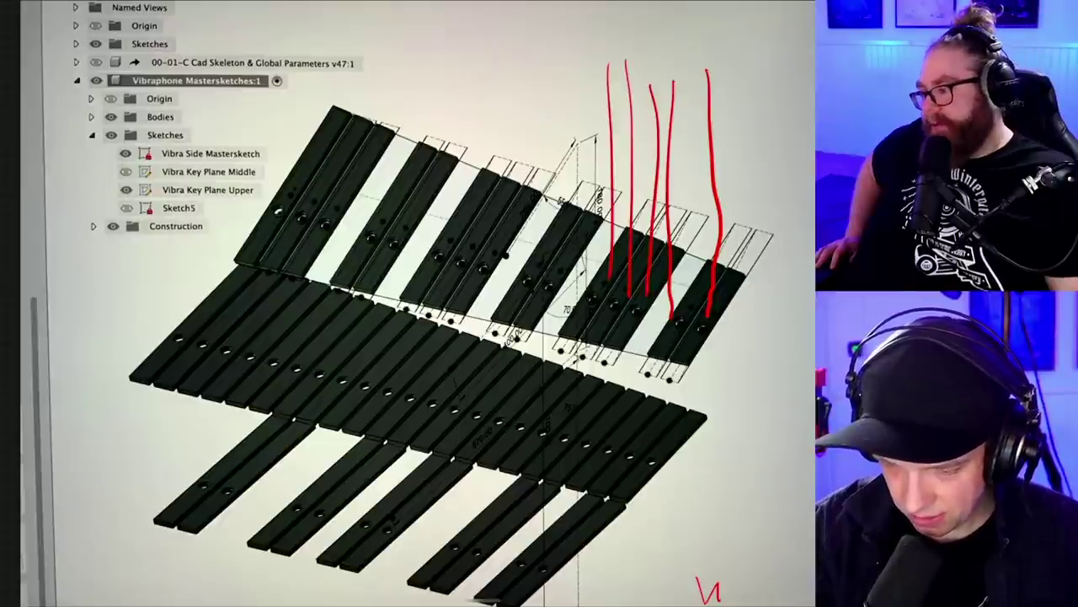
drag(579, 54, 575, 248)
drag(529, 46, 540, 242)
mouse_move(497, 59)
mouse_down()
mouse_move(510, 254)
mouse_move(490, 233)
mouse_up()
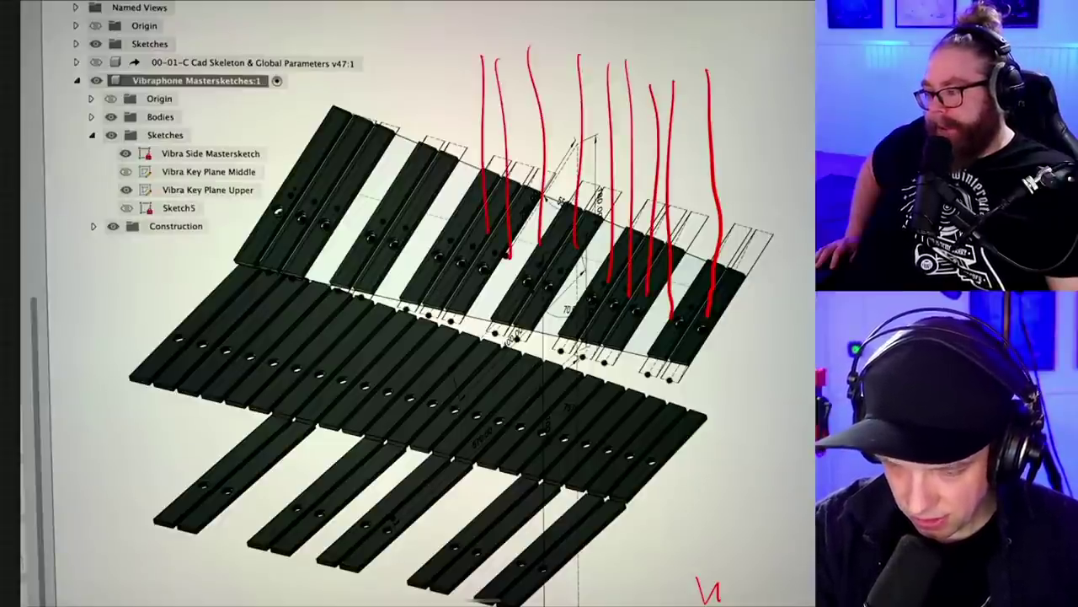
drag(461, 56, 473, 229)
drag(431, 10, 431, 212)
drag(392, 47, 396, 206)
drag(354, 49, 365, 202)
drag(318, 47, 320, 185)
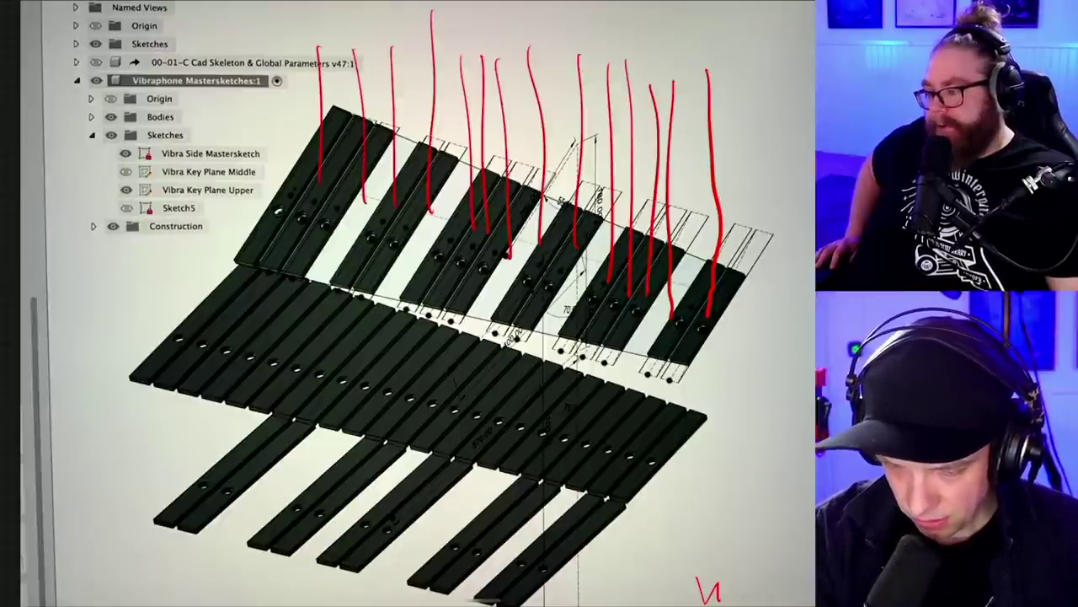
- Change the brush colour to green and draw vertical lines from above the model down onto the middle row's bars
click(795, 5)
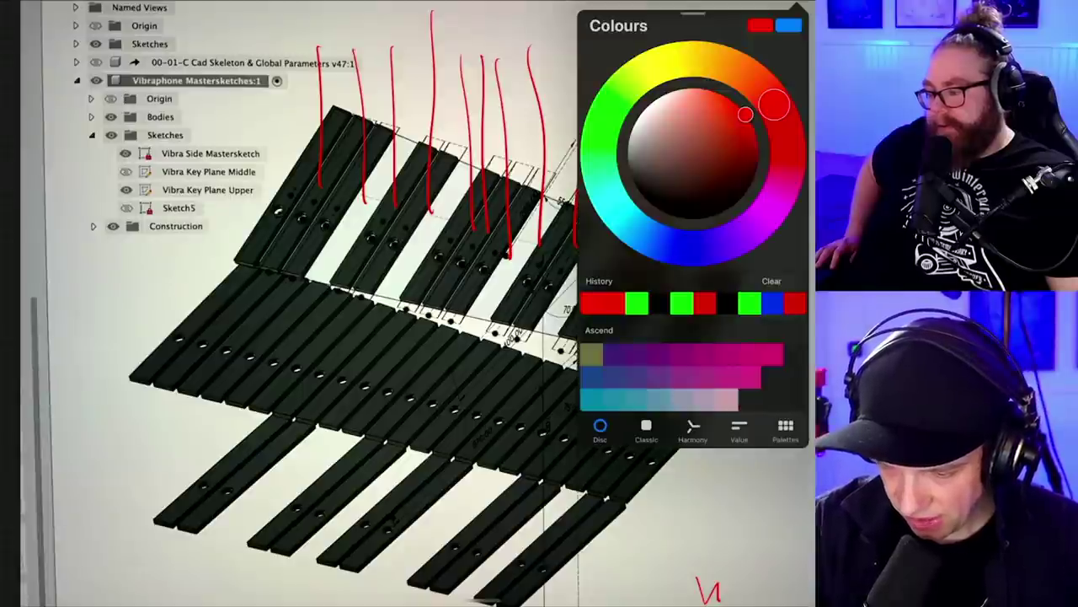
click(604, 121)
click(752, 126)
click(797, 10)
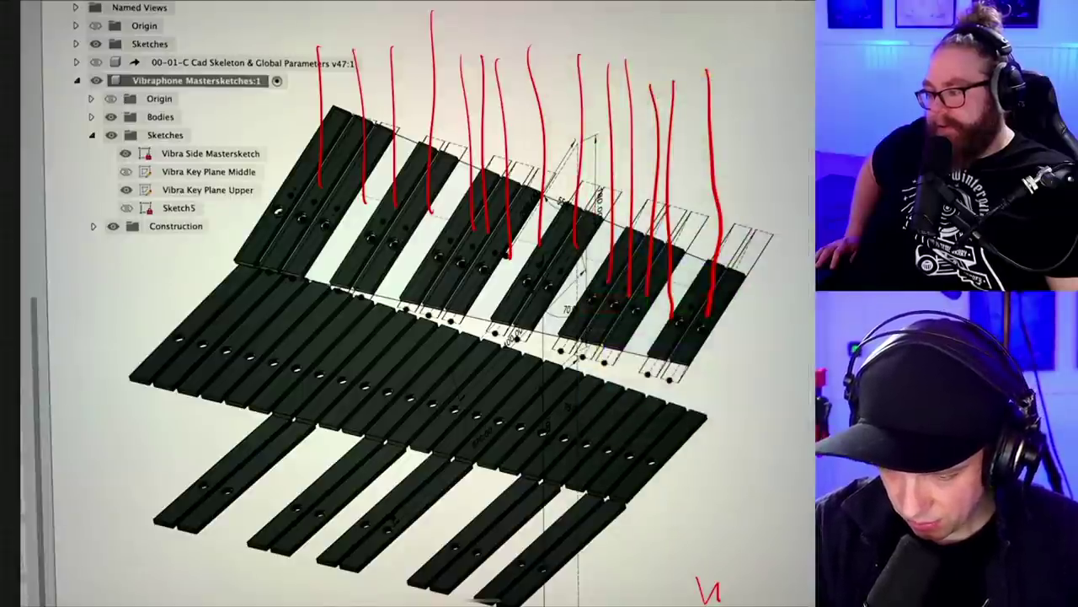
drag(654, 67, 642, 450)
drag(610, 62, 600, 433)
mouse_move(571, 71)
mouse_down()
mouse_move(576, 442)
mouse_move(539, 422)
mouse_up()
mouse_move(501, 53)
mouse_down()
mouse_move(508, 429)
mouse_move(461, 429)
mouse_up()
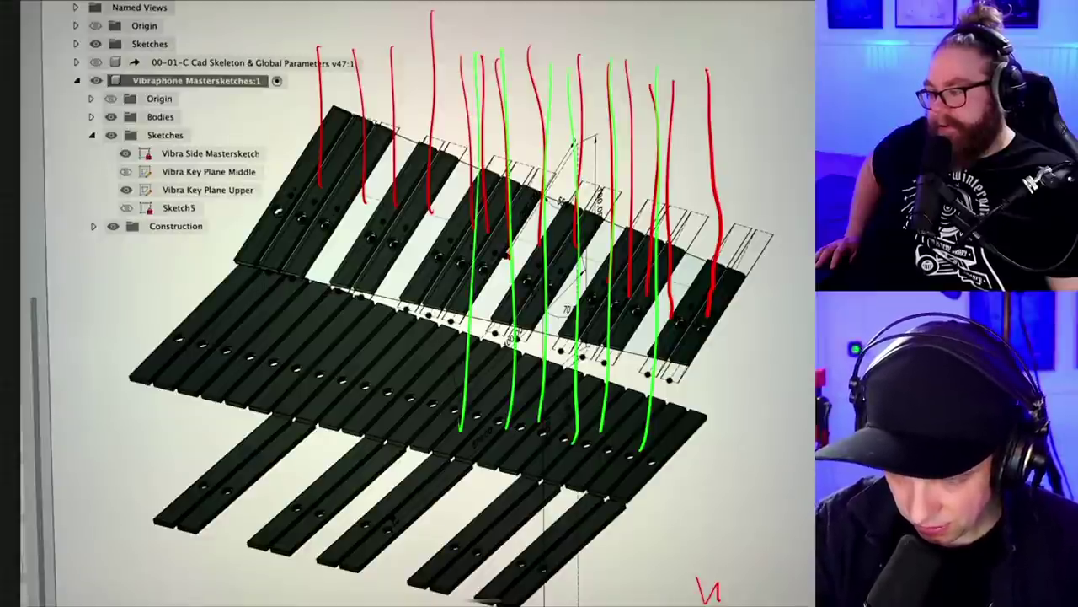
drag(418, 51, 437, 384)
drag(378, 69, 390, 396)
drag(328, 75, 345, 364)
drag(296, 47, 309, 376)
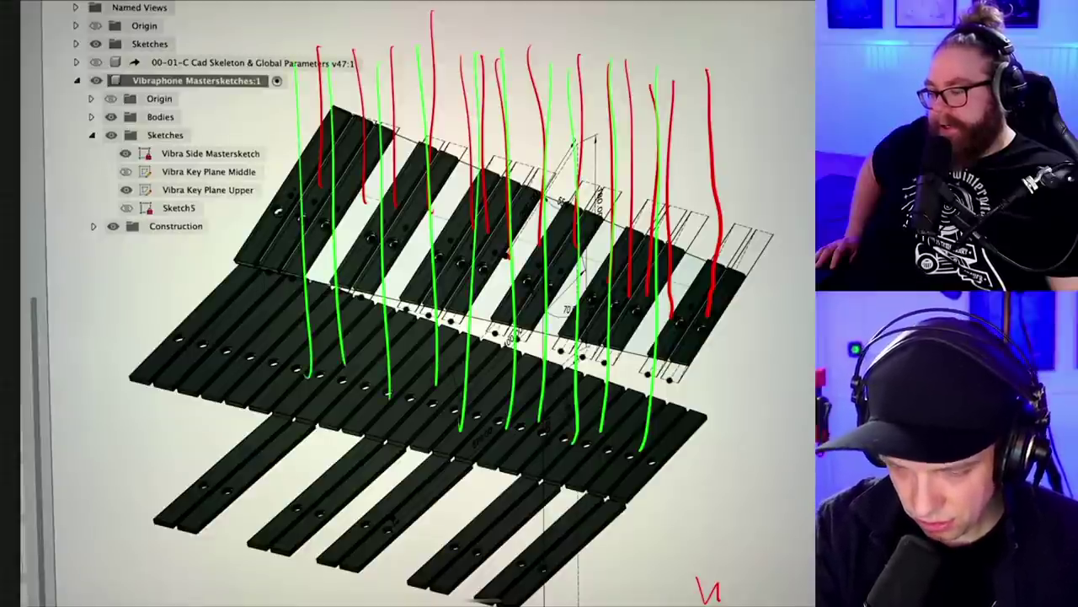
drag(248, 49, 251, 365)
drag(216, 42, 220, 369)
click(730, 4)
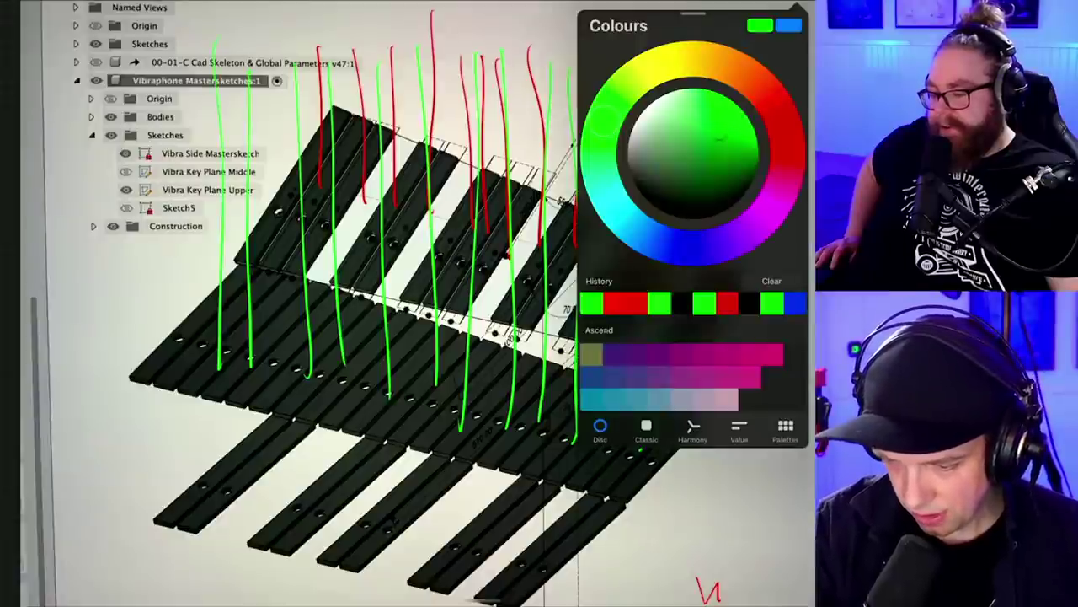
click(669, 244)
click(729, 4)
drag(563, 487, 558, 590)
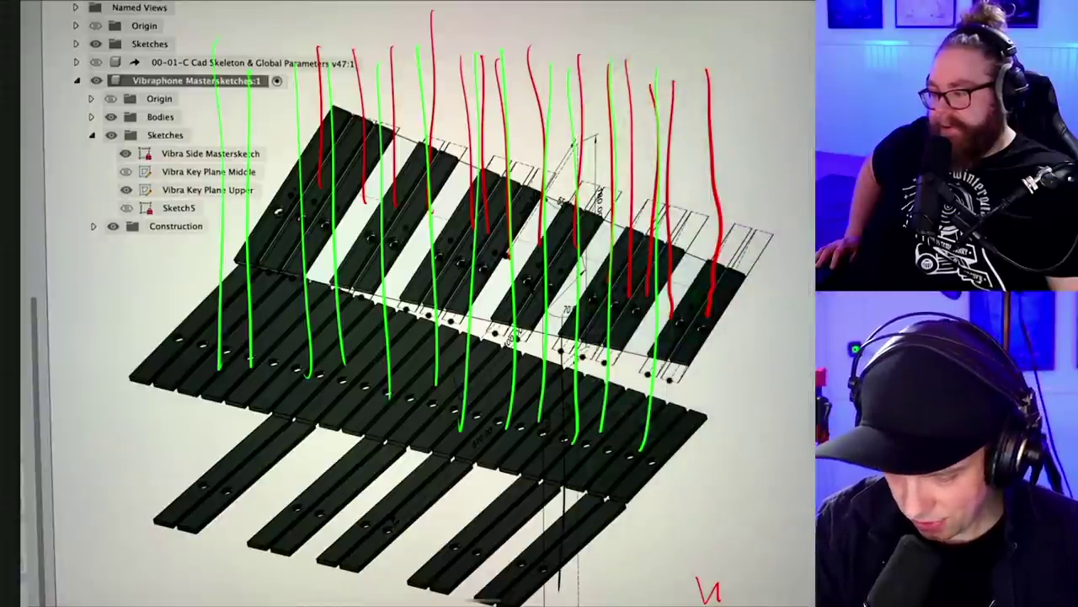
- Change the brush colour to cyan and draw vertical lines down onto the lower row's bars
click(795, 5)
drag(706, 135, 741, 109)
drag(669, 244, 621, 216)
click(770, 24)
drag(563, 354, 558, 574)
drag(504, 318, 506, 531)
drag(455, 329, 463, 552)
drag(413, 314, 416, 502)
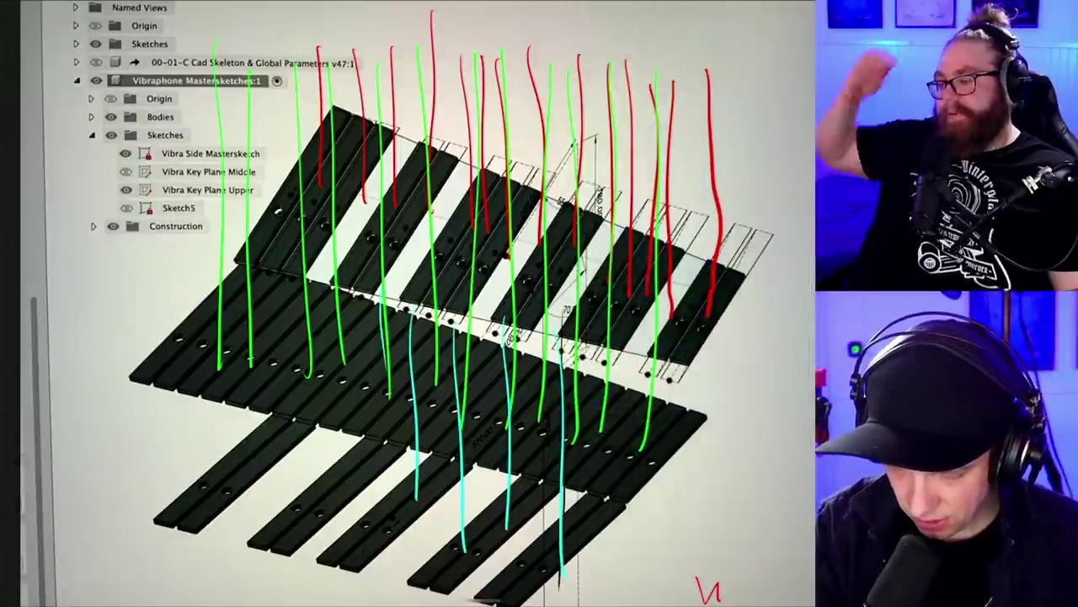
drag(390, 344, 386, 528)
drag(342, 274, 358, 502)
drag(267, 283, 276, 474)
drag(226, 238, 239, 484)
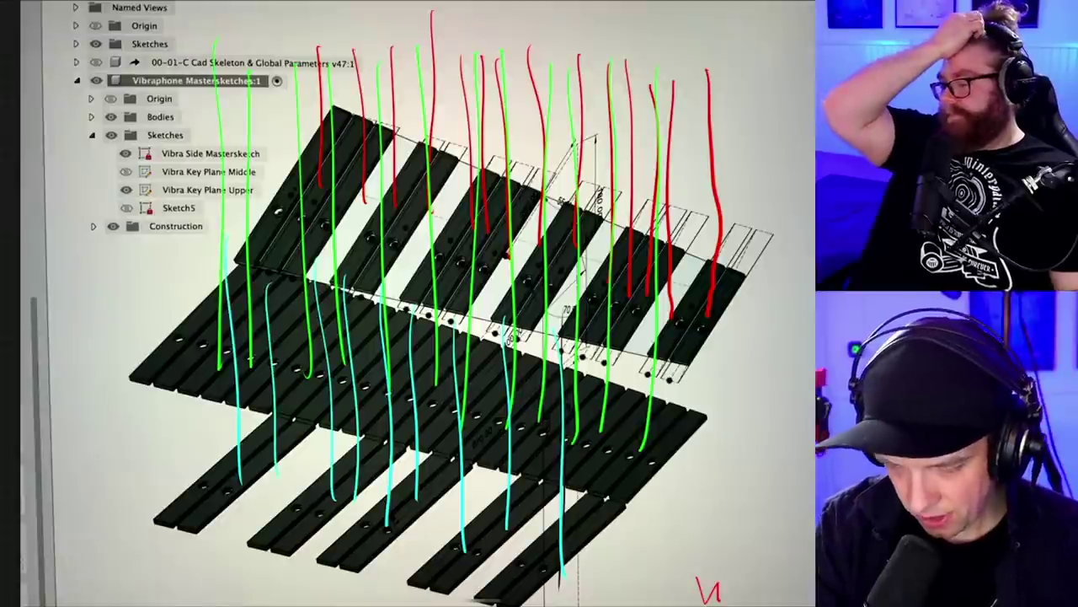
- Change the brush colour from cyan back to red
click(795, 7)
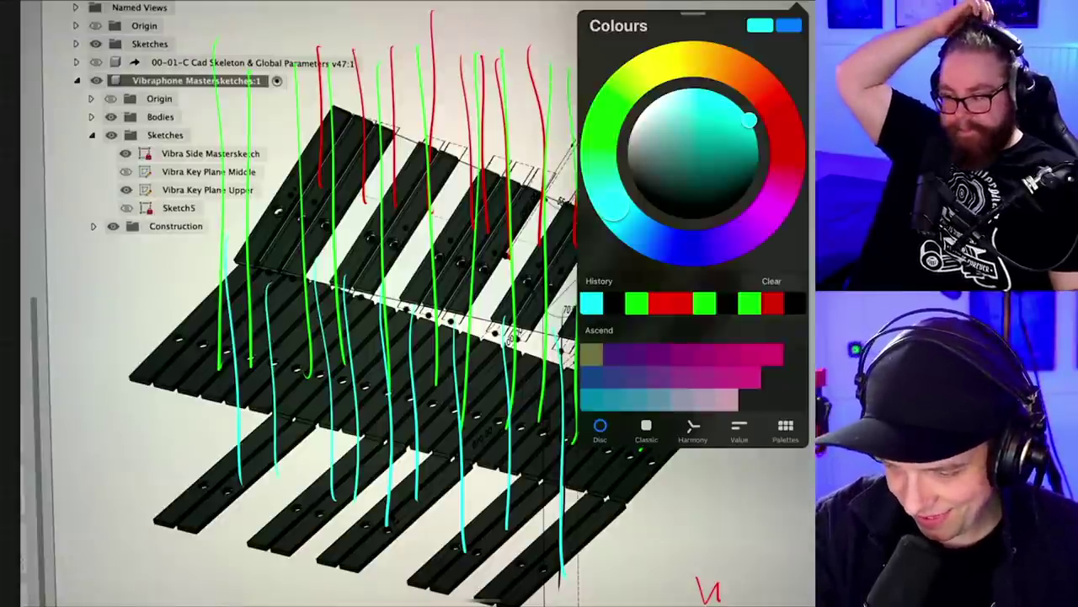
click(776, 108)
mouse_move(776, 107)
mouse_down()
mouse_move(784, 132)
mouse_move(733, 101)
mouse_up()
click(770, 23)
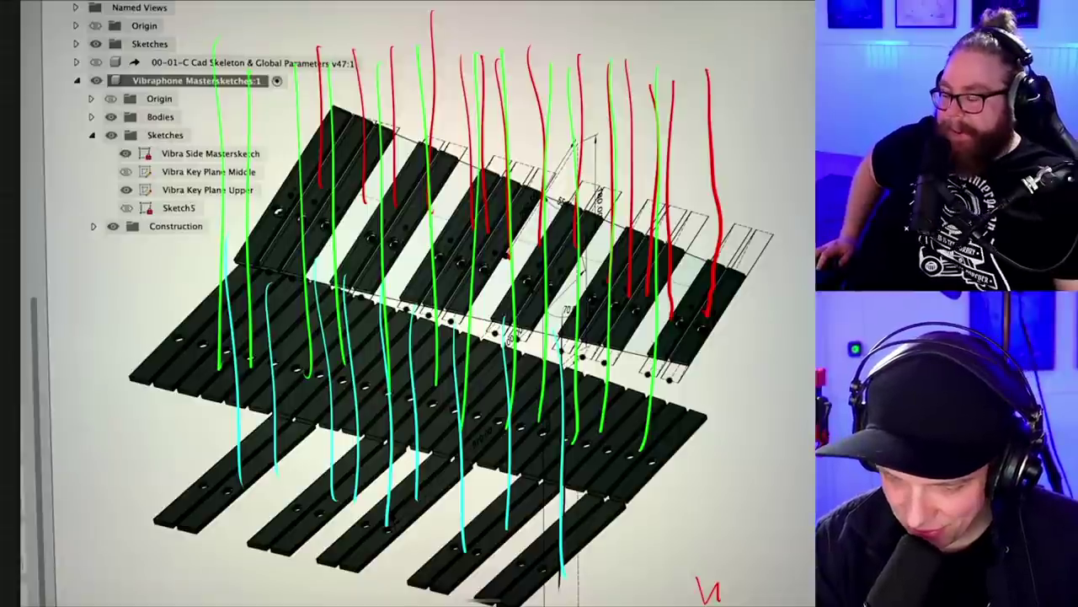
- Draw red curved paths from the upper row's impact points down and across the middle row, one arc for each upper bar
mouse_move(529, 352)
mouse_down()
mouse_move(708, 313)
mouse_move(475, 405)
mouse_up()
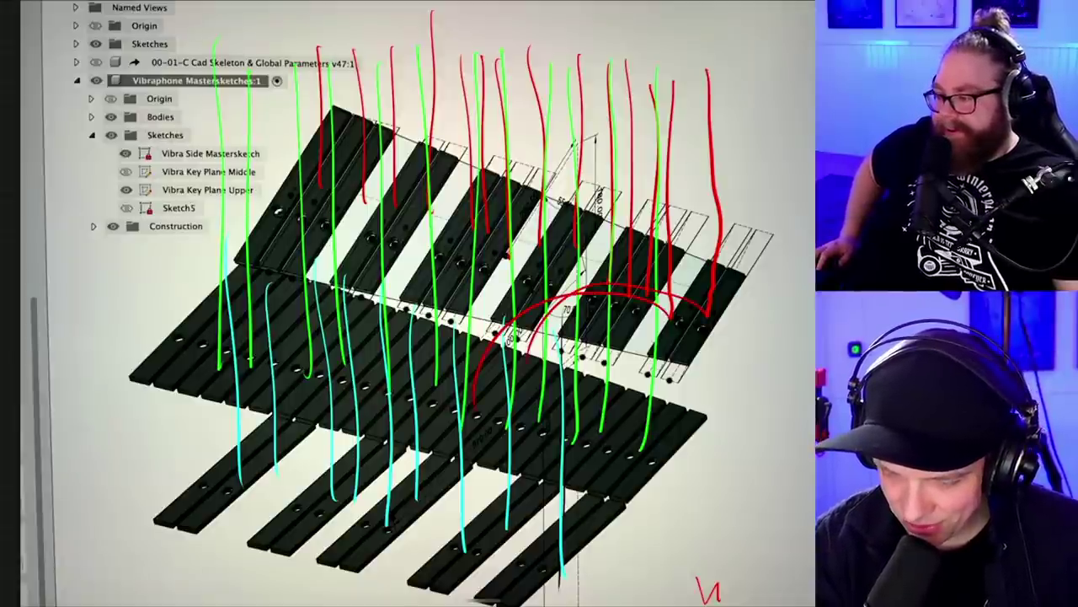
mouse_move(647, 294)
mouse_down()
mouse_move(447, 422)
mouse_move(582, 271)
mouse_move(383, 422)
mouse_up()
mouse_move(575, 246)
mouse_down()
mouse_move(353, 448)
mouse_move(528, 245)
mouse_up()
mouse_move(263, 429)
mouse_down()
mouse_move(510, 233)
mouse_move(257, 445)
mouse_up()
mouse_move(431, 221)
mouse_down()
mouse_move(422, 210)
mouse_move(275, 436)
mouse_up()
mouse_move(396, 203)
mouse_down()
mouse_move(239, 384)
mouse_move(241, 428)
mouse_move(194, 426)
mouse_up()
drag(314, 180, 181, 470)
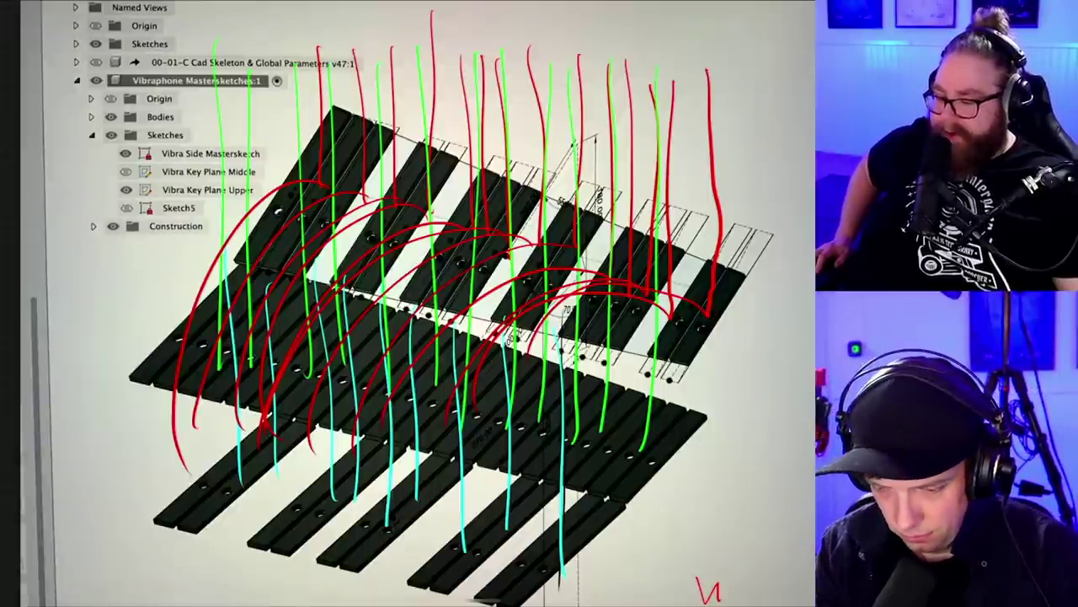
- Change the brush colour to orange and draw long sloping trays with end drains across the upper row and below the middle row
click(797, 4)
drag(785, 135, 719, 62)
click(789, 25)
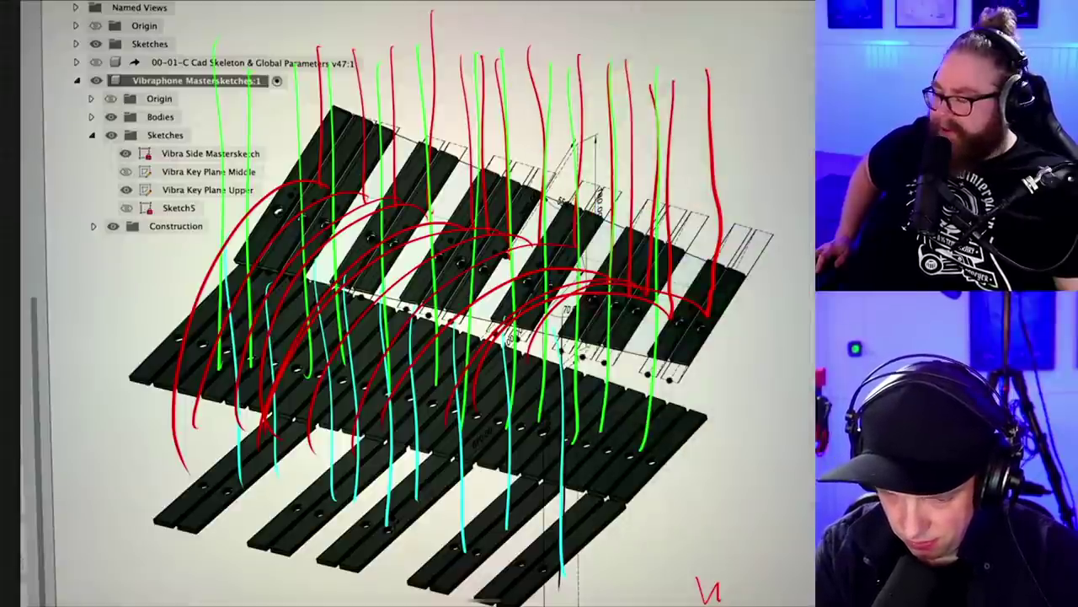
mouse_move(176, 212)
mouse_down()
mouse_move(767, 366)
mouse_move(769, 406)
mouse_move(438, 244)
mouse_move(201, 155)
mouse_move(173, 209)
mouse_up()
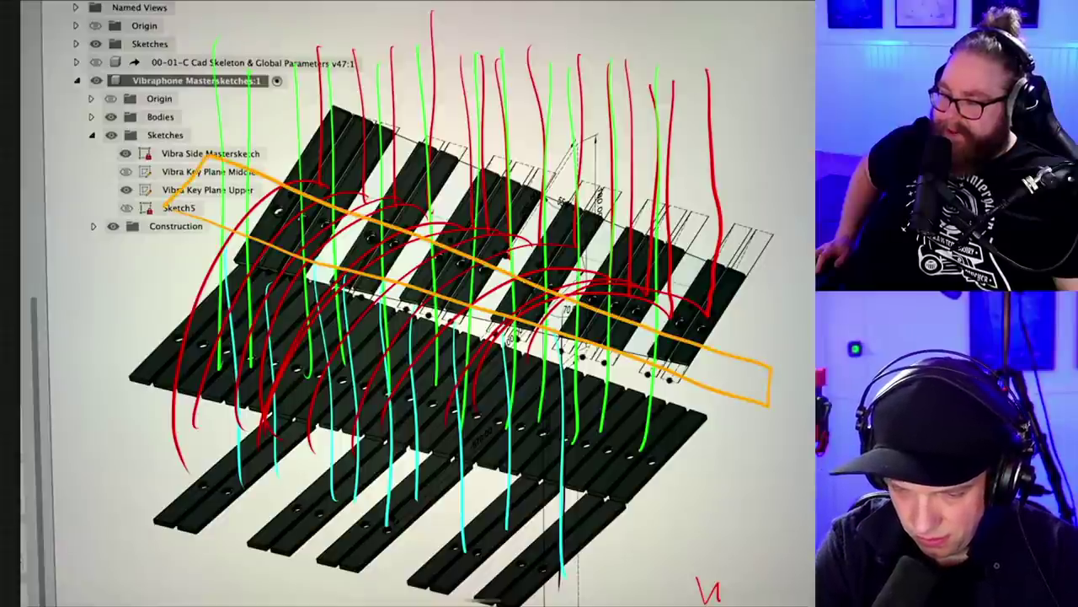
mouse_move(770, 389)
mouse_down()
mouse_move(751, 530)
mouse_move(770, 386)
mouse_move(751, 406)
mouse_move(737, 524)
mouse_up()
mouse_move(177, 211)
mouse_down()
mouse_move(623, 354)
mouse_move(767, 379)
mouse_move(215, 173)
mouse_up()
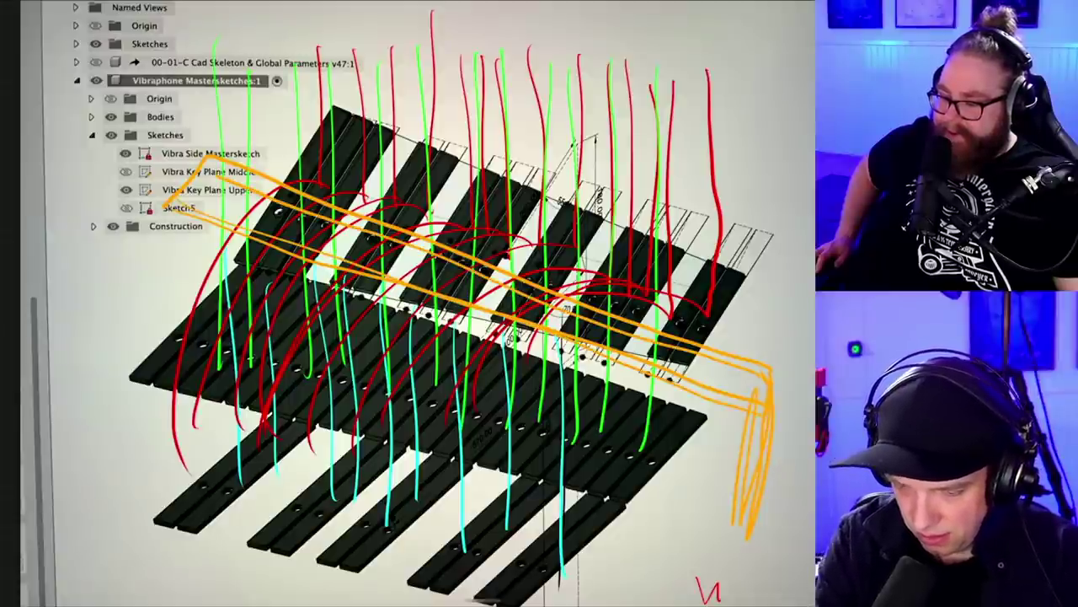
mouse_move(97, 390)
mouse_down()
mouse_move(637, 563)
mouse_move(488, 468)
mouse_move(122, 350)
mouse_move(644, 537)
mouse_move(657, 590)
mouse_move(664, 535)
mouse_move(664, 589)
mouse_move(647, 596)
mouse_move(679, 529)
mouse_up()
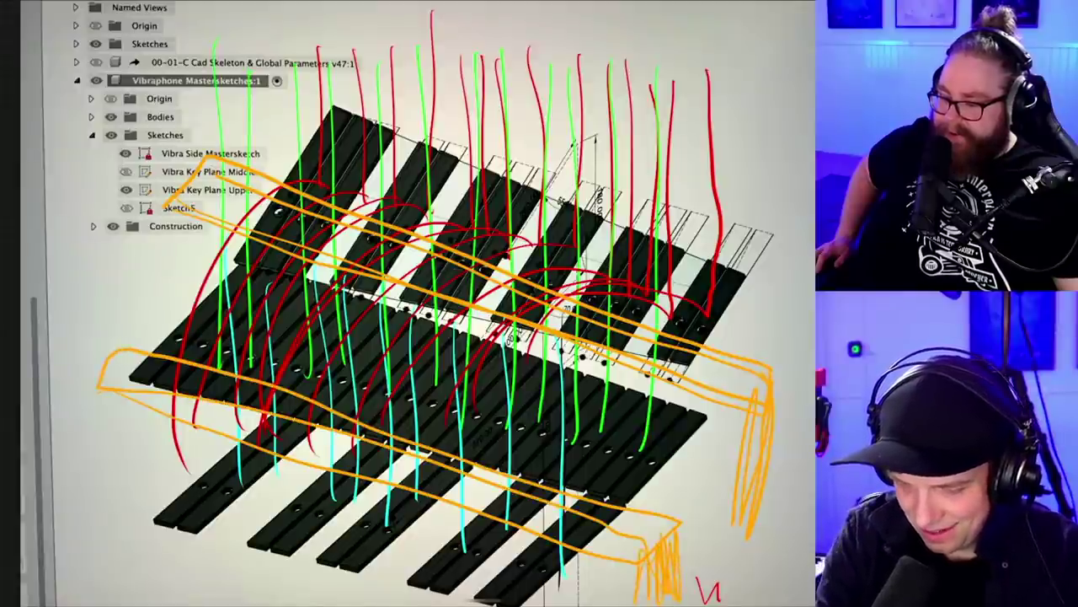
drag(199, 406, 632, 548)
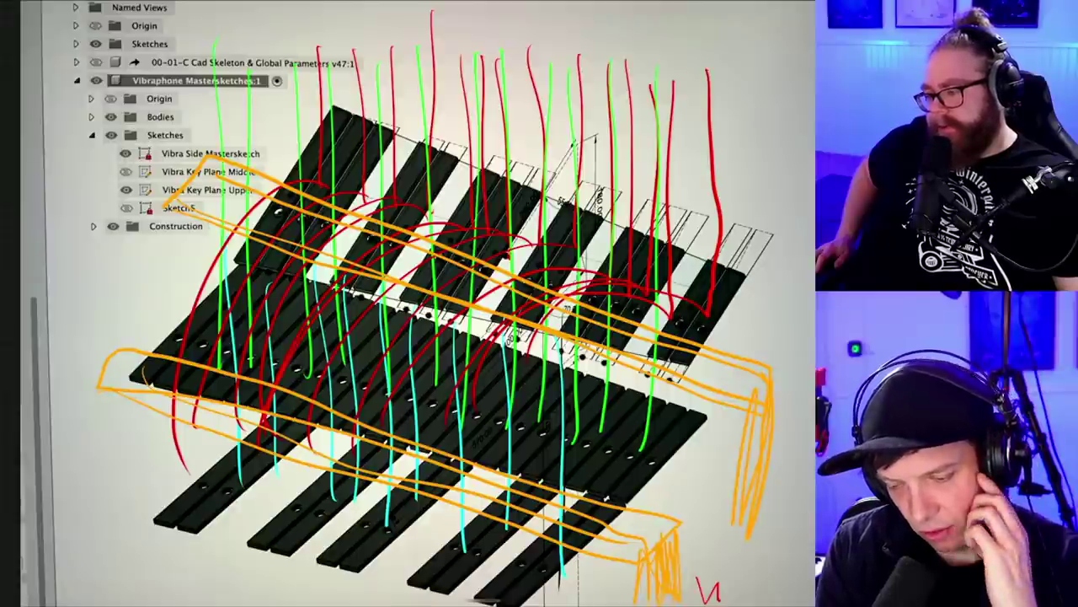
click(796, 5)
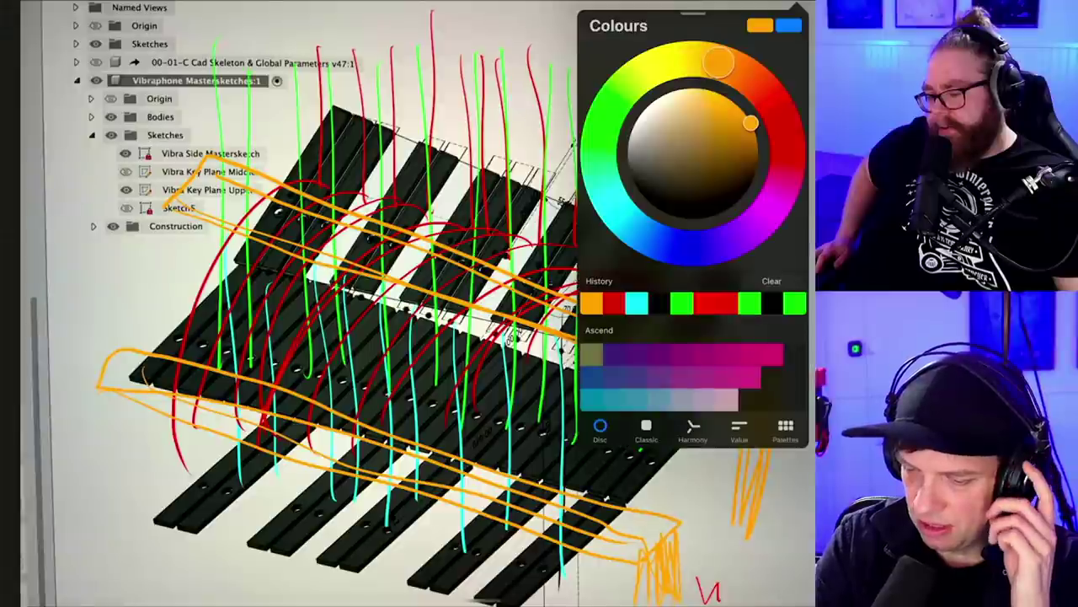
drag(721, 63, 774, 103)
click(796, 5)
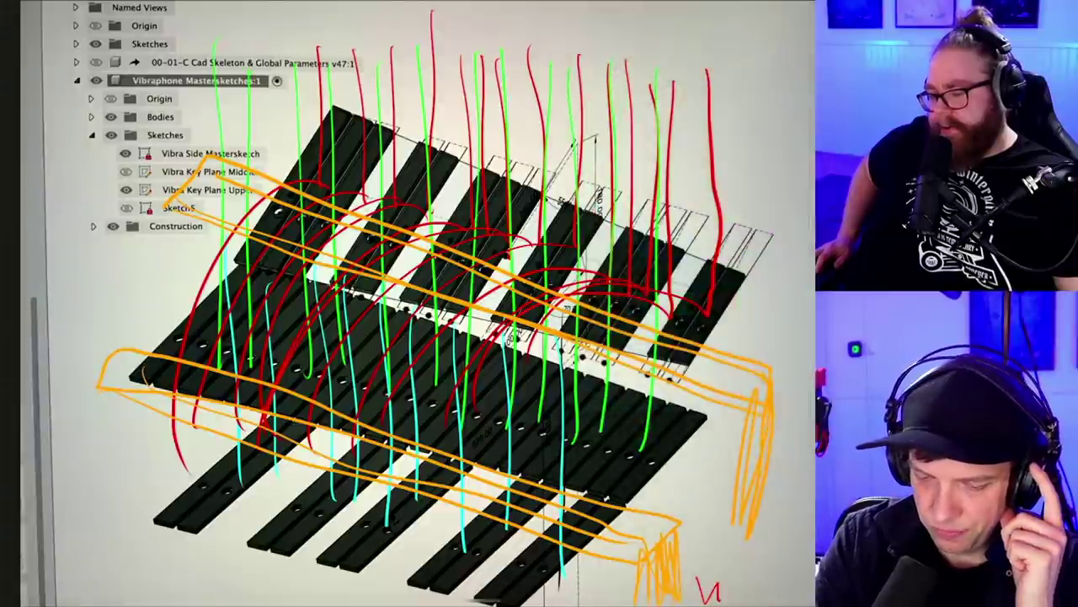
mouse_move(204, 278)
mouse_down()
mouse_move(363, 439)
mouse_move(695, 448)
mouse_move(233, 271)
mouse_up()
key(ctrl+z)
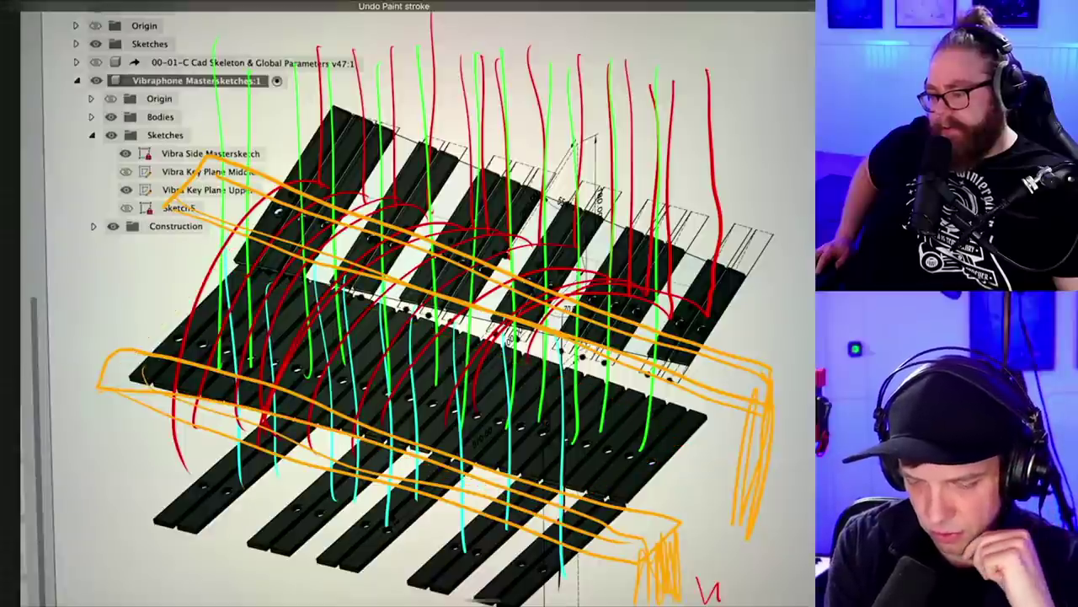
key(ctrl+z)
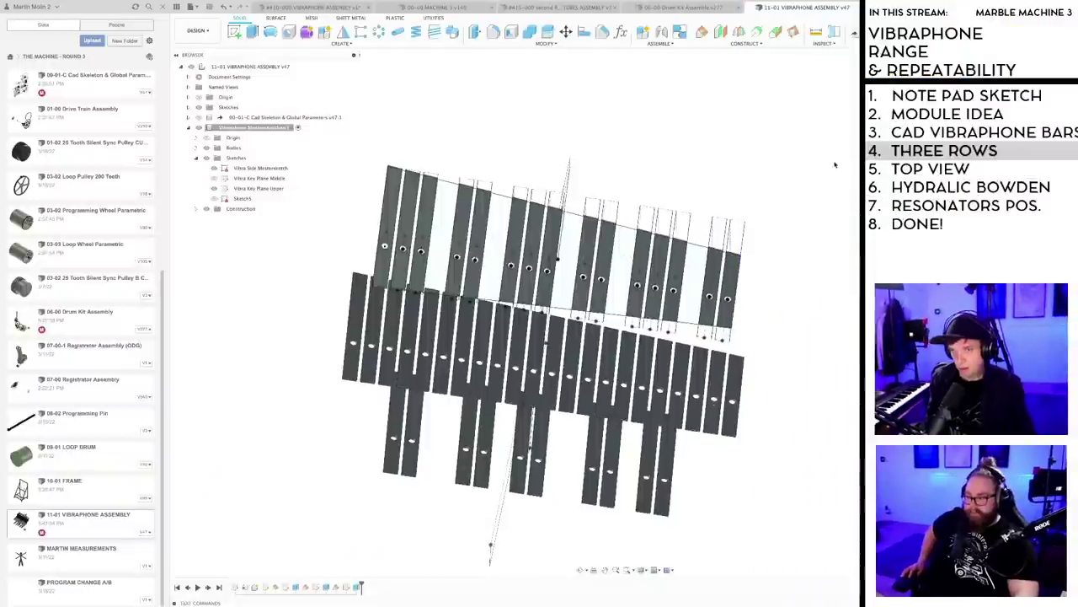
- Switch back to the CAD vibraphone assembly and open the lower bar row's sketch for editing
click(835, 165)
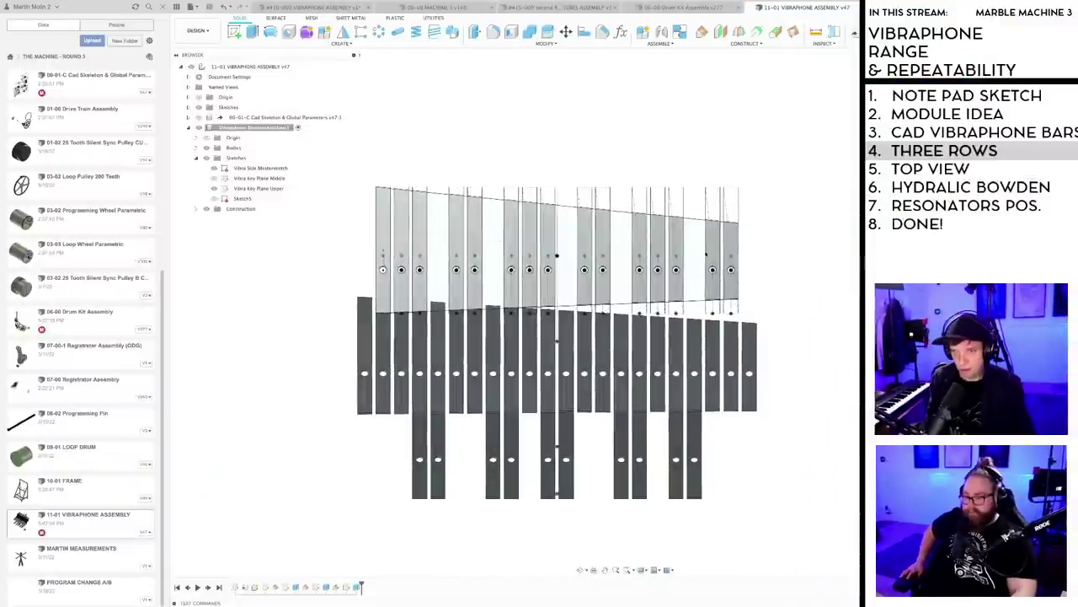
scroll(438, 282, up, 2)
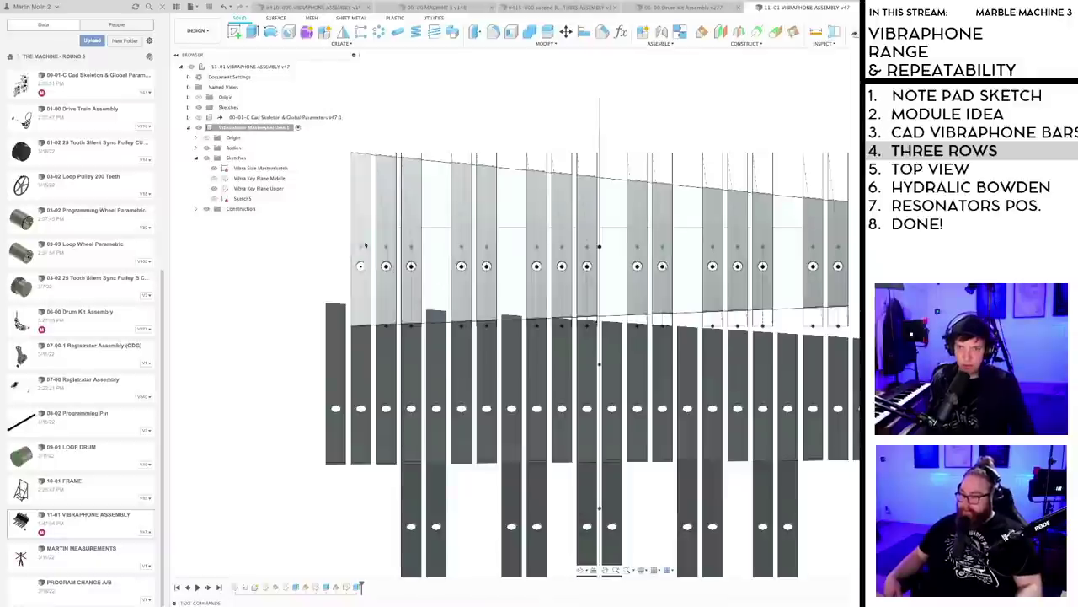
scroll(478, 351, down, 2)
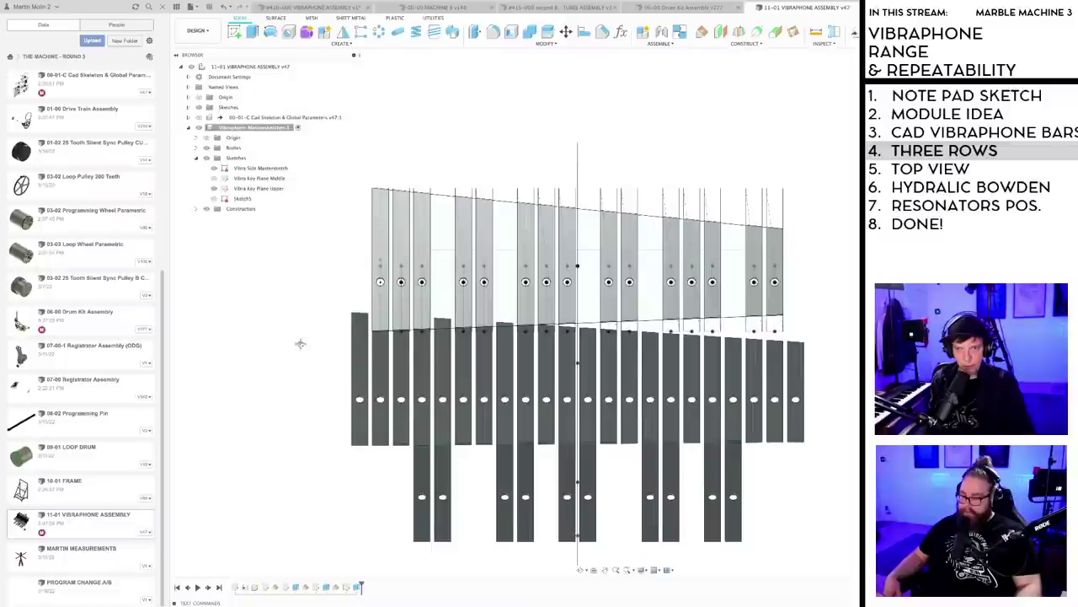
middle_drag(299, 343, 284, 307)
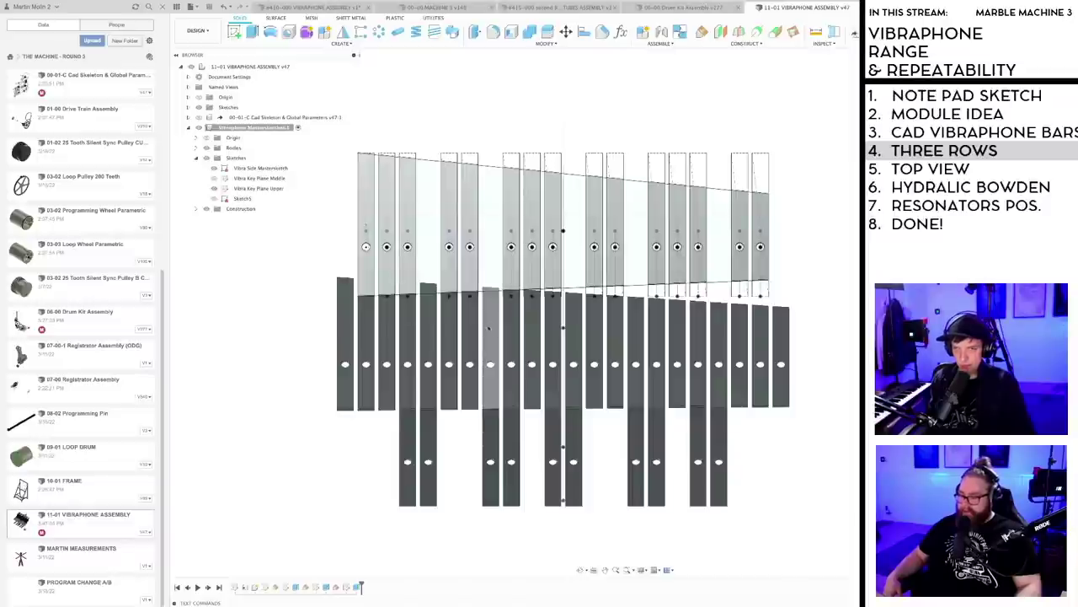
click(286, 188)
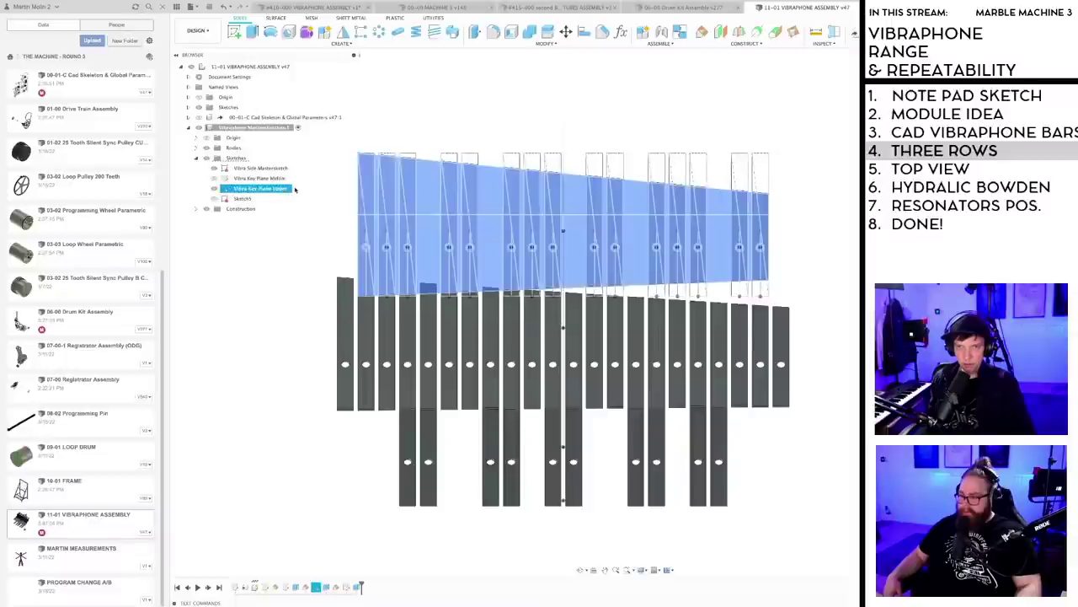
double_click(317, 588)
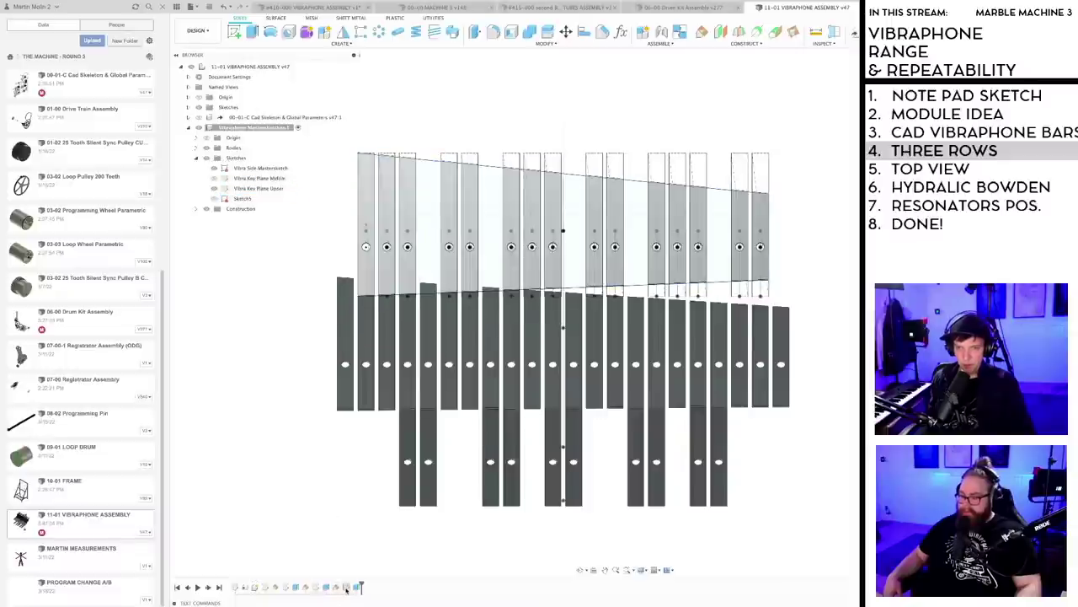
double_click(345, 587)
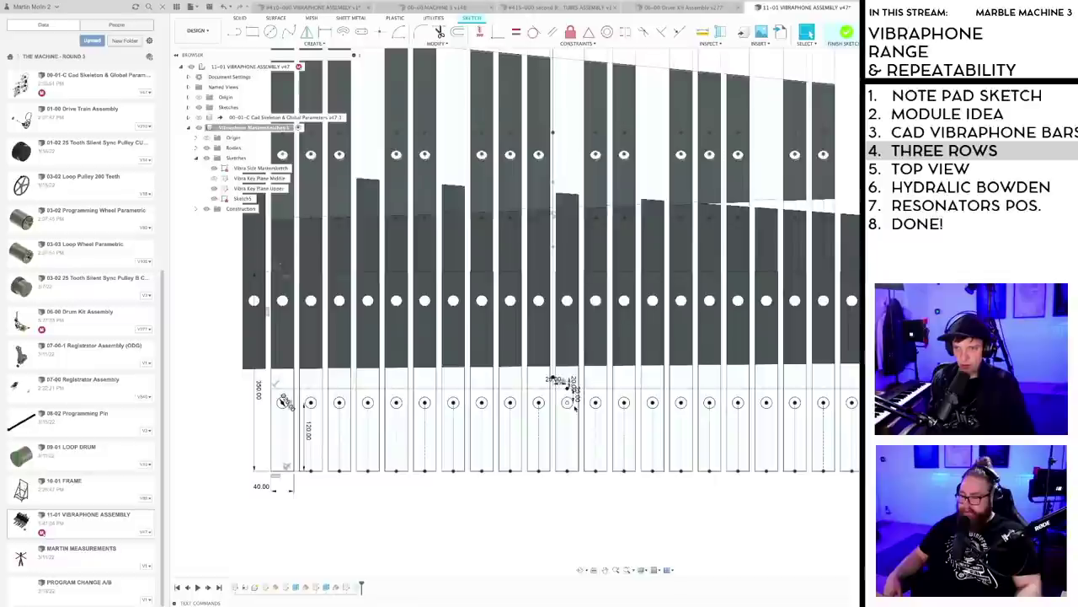
scroll(573, 407, up, 3)
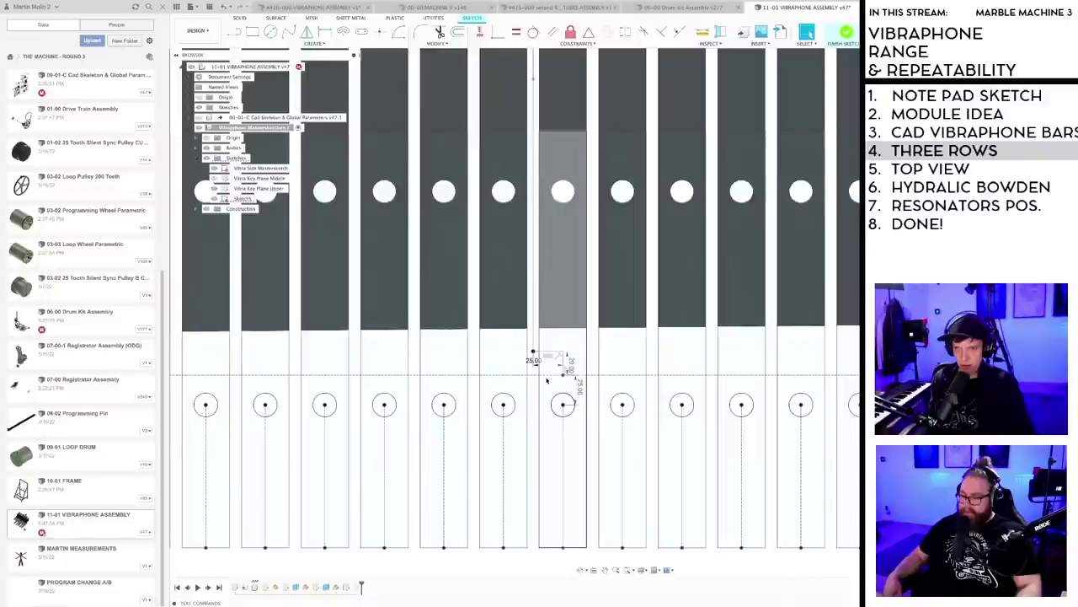
- Remove the 25 mm horizontal offset dimension and make the lower row's reference point coincident with the centreline's end point
click(479, 32)
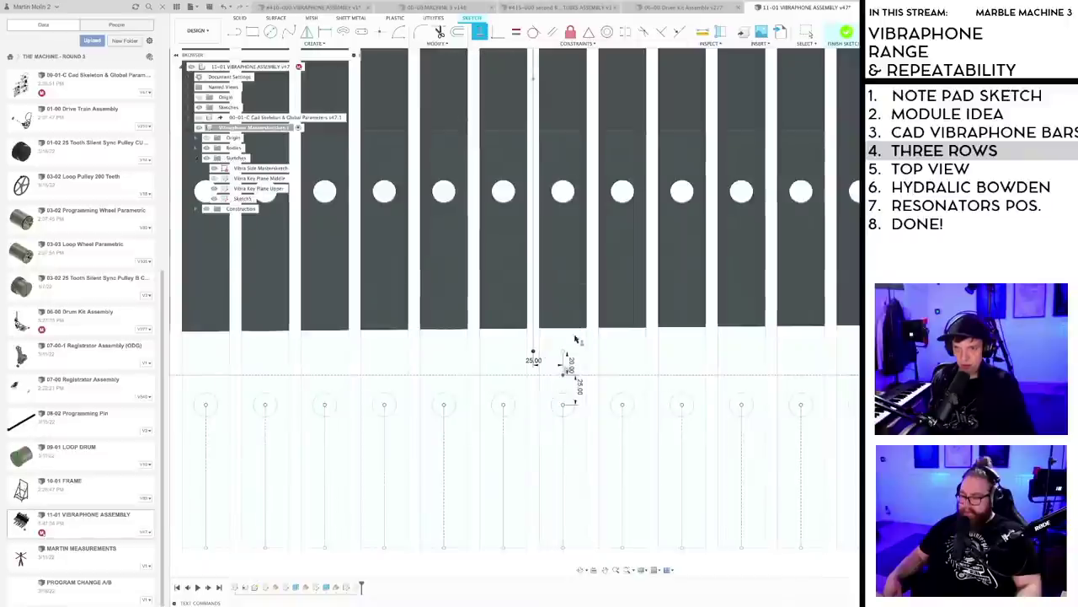
key(Escape)
click(498, 32)
key(Escape)
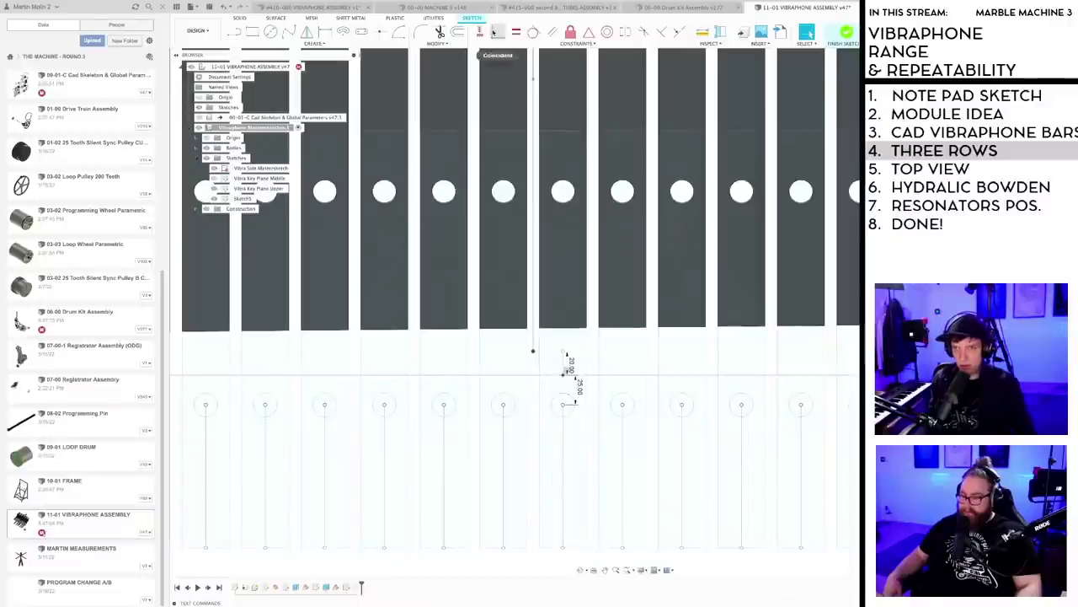
click(496, 32)
click(562, 354)
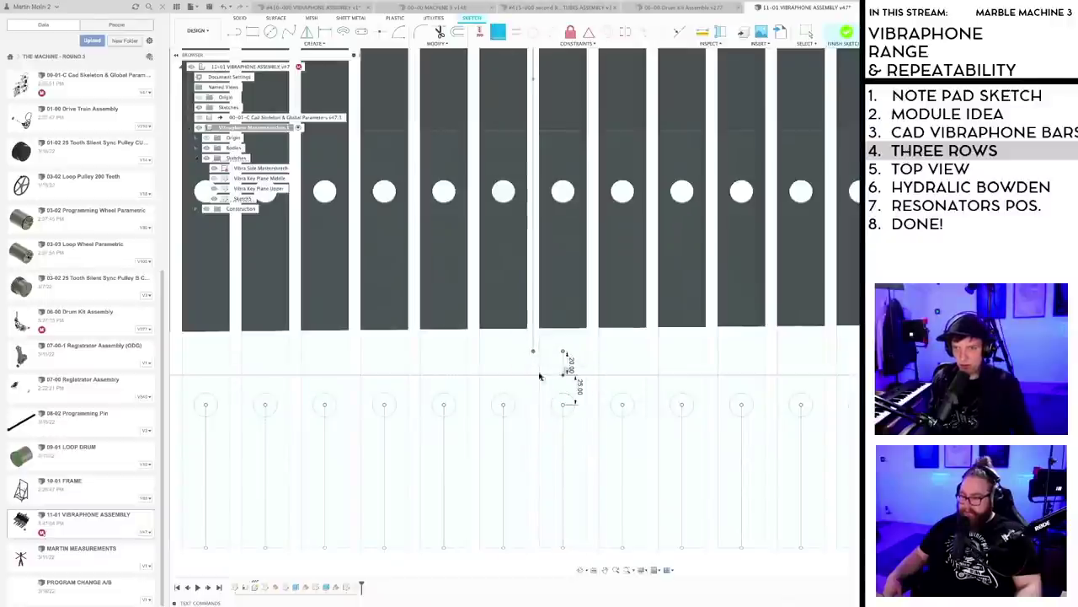
click(532, 350)
scroll(552, 401, down, 5)
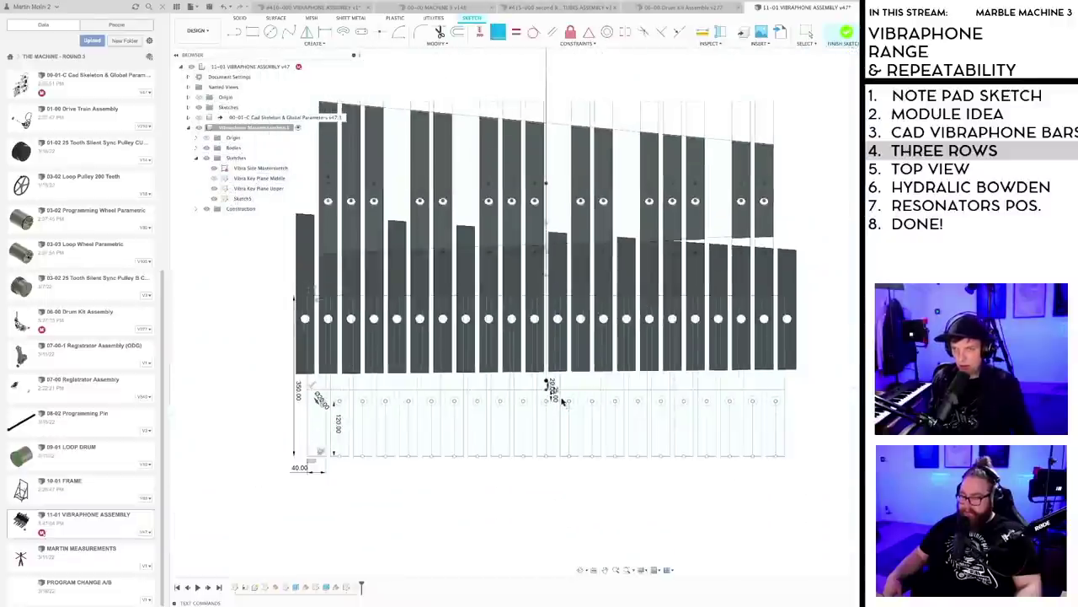
scroll(546, 382, up, 4)
scroll(548, 396, up, 4)
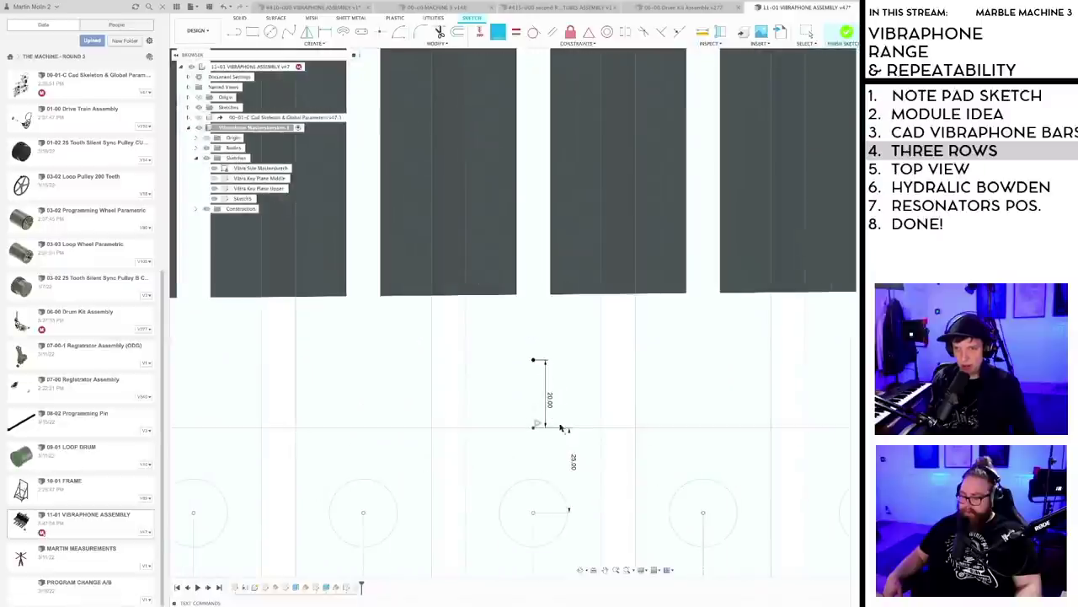
key(Escape)
scroll(549, 426, down, 2)
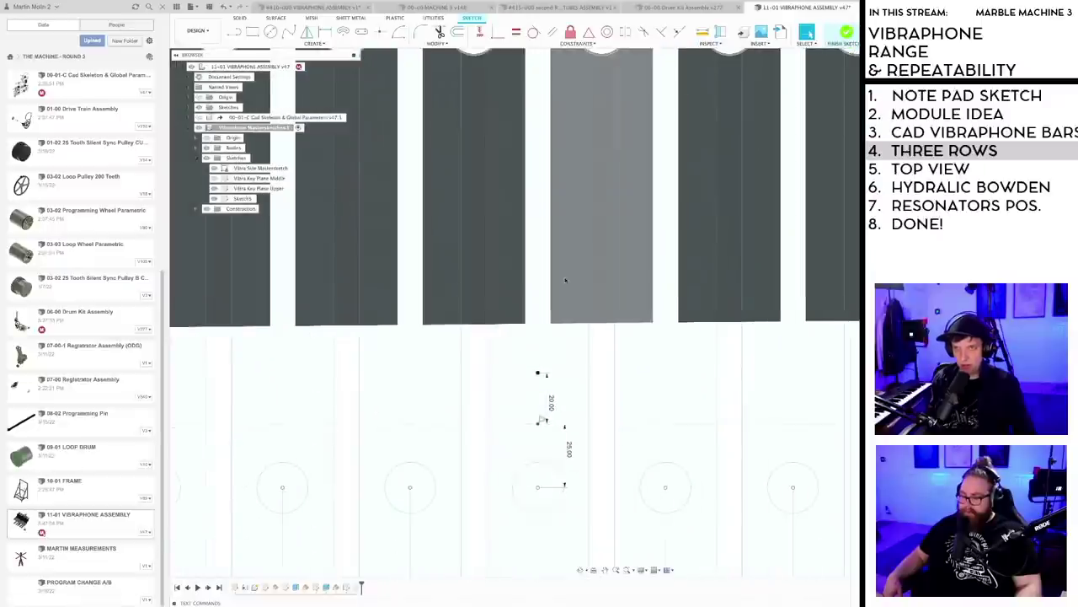
key(d)
scroll(511, 317, up, 2)
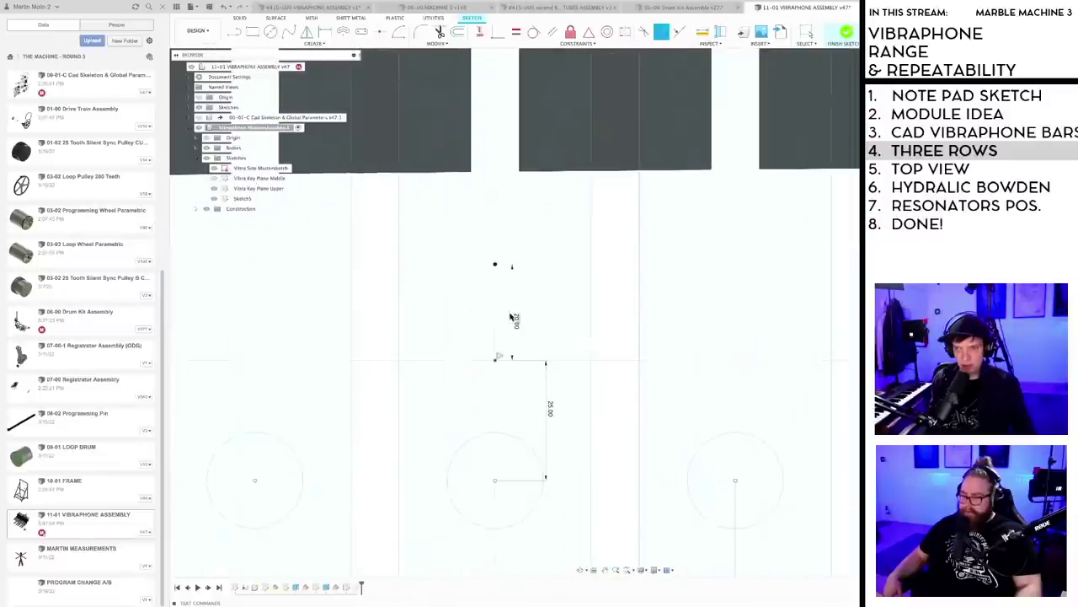
click(476, 360)
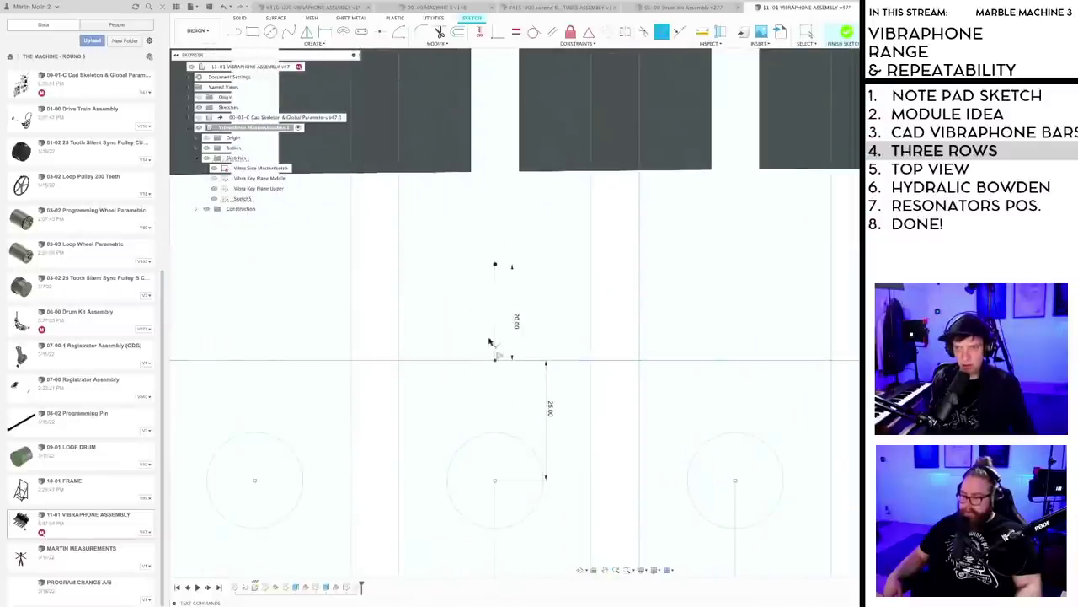
scroll(481, 305, down, 5)
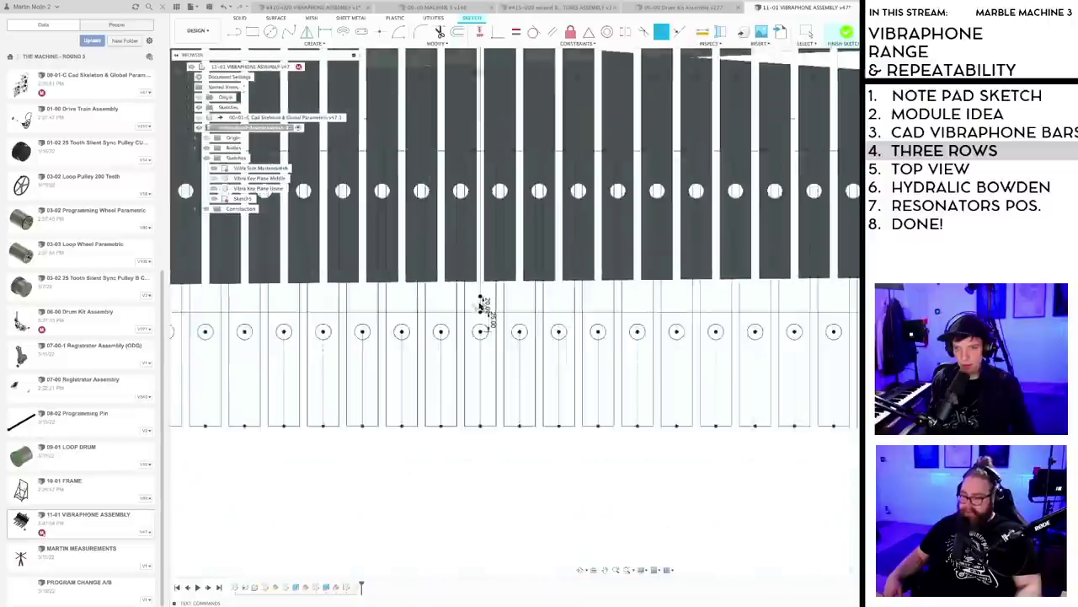
scroll(482, 308, down, 1)
mouse_move(483, 308)
middle_down()
mouse_move(549, 397)
mouse_move(551, 382)
middle_up()
scroll(551, 392, down, 1)
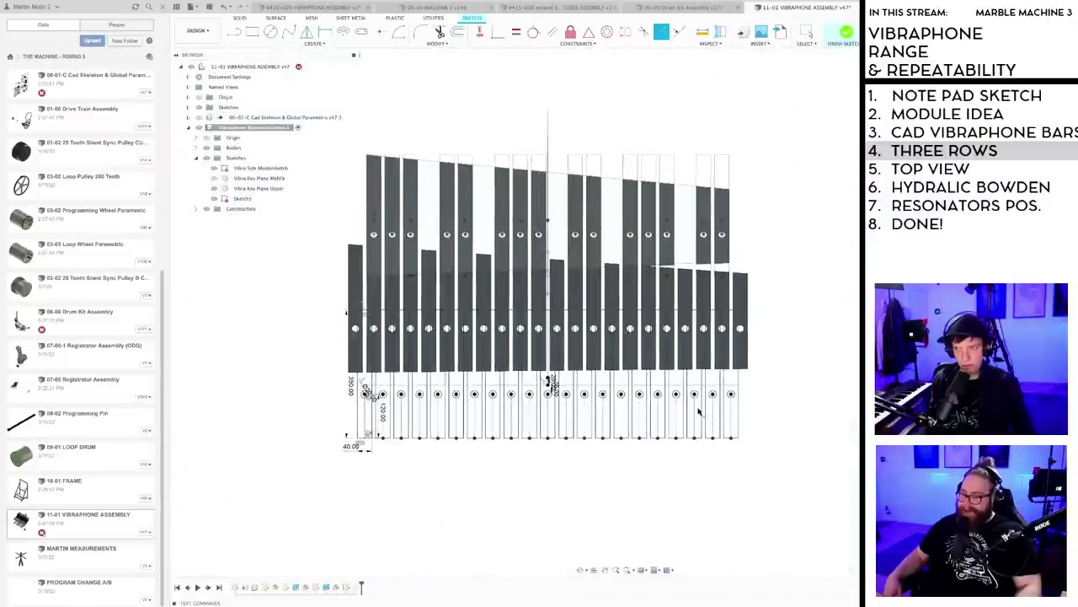
- Finish the lower row's sketch and save the vibraphone assembly
click(846, 33)
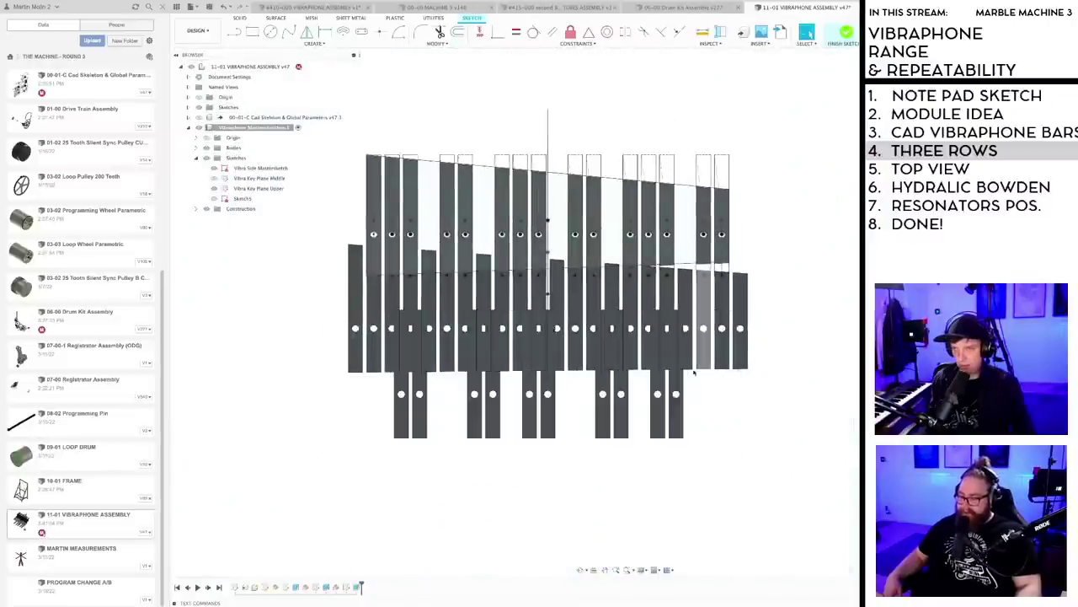
scroll(541, 425, down, 1)
mouse_move(541, 425)
shift+middle_down()
mouse_move(591, 390)
mouse_move(556, 386)
shift+middle_up()
key(super+s)
key(Return)
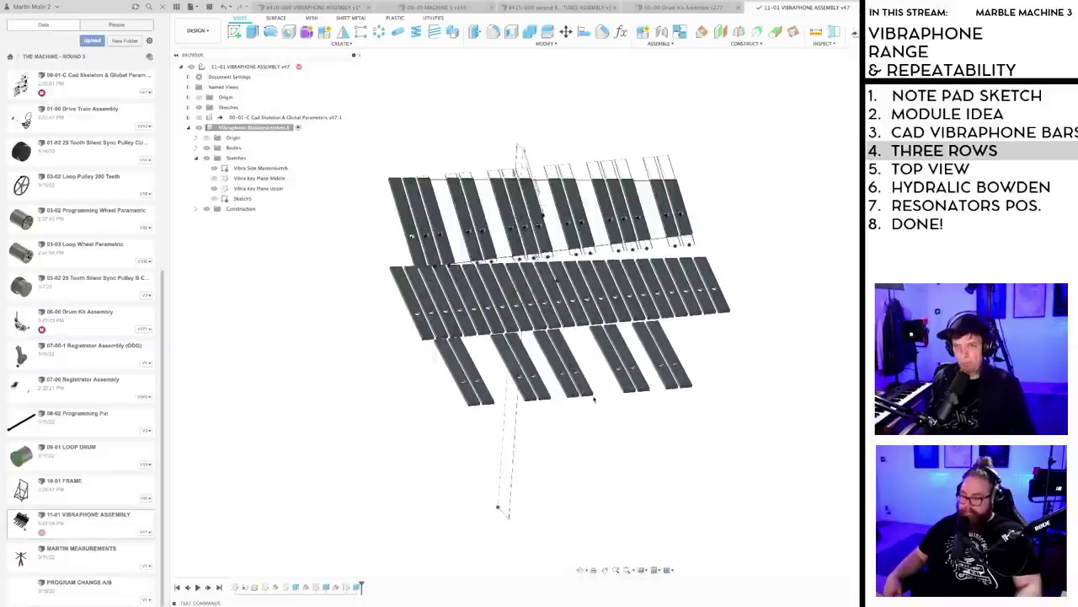
- Switch to the full machine assembly document 00-00 MACHINE 3
scroll(585, 394, up, 1)
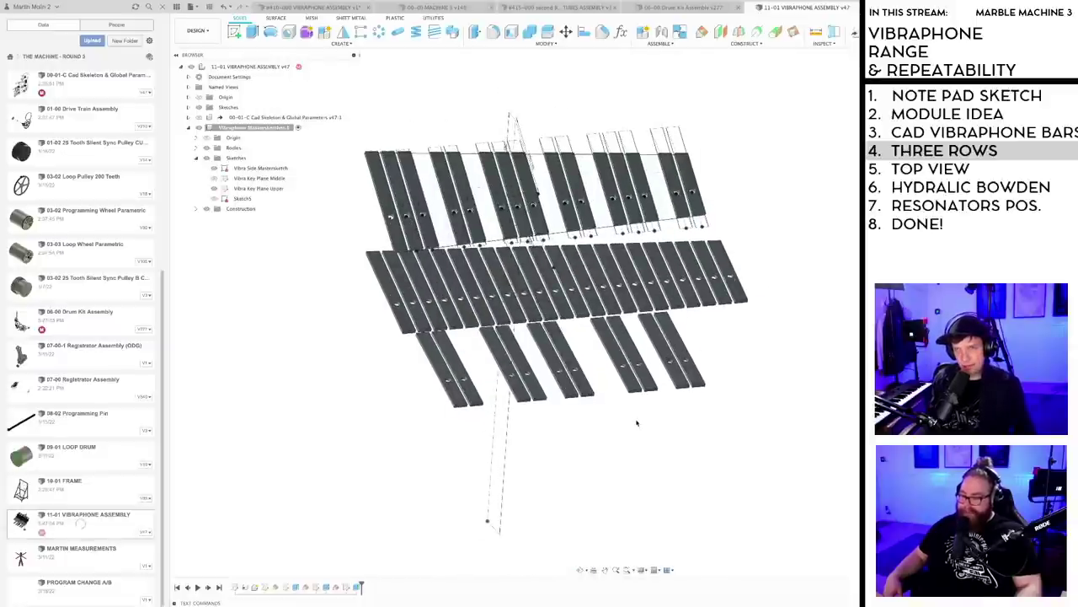
scroll(549, 441, down, 2)
middle_drag(571, 450, 530, 429)
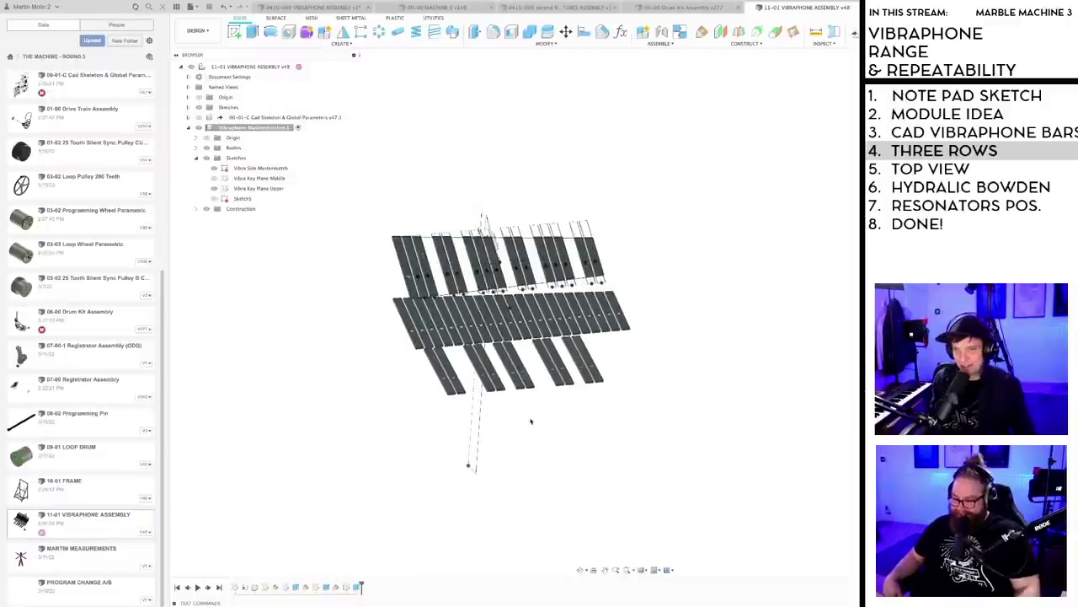
scroll(531, 421, up, 1)
scroll(590, 388, down, 1)
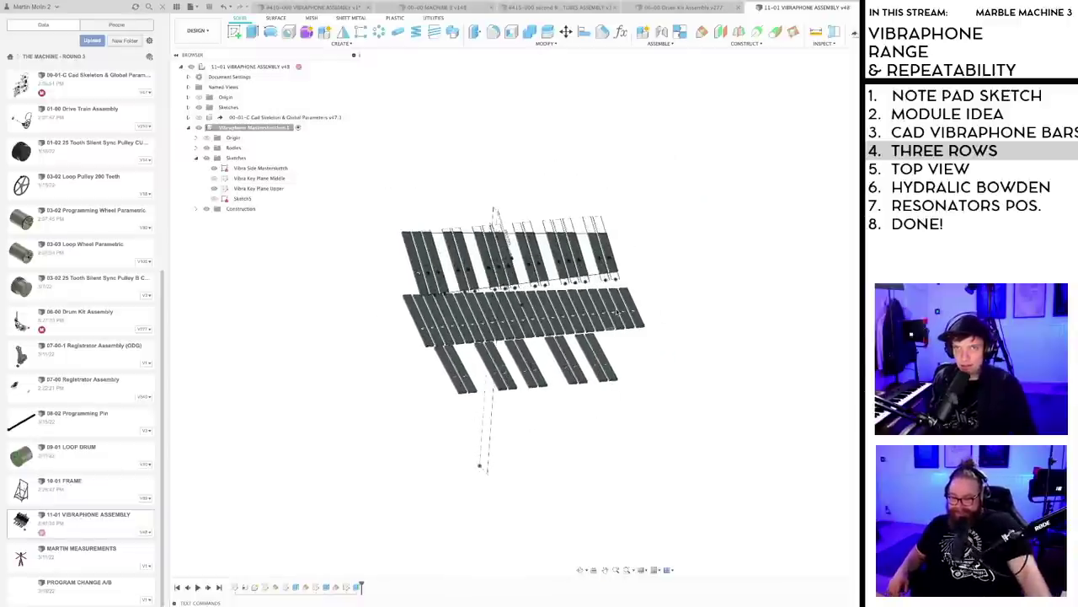
click(438, 10)
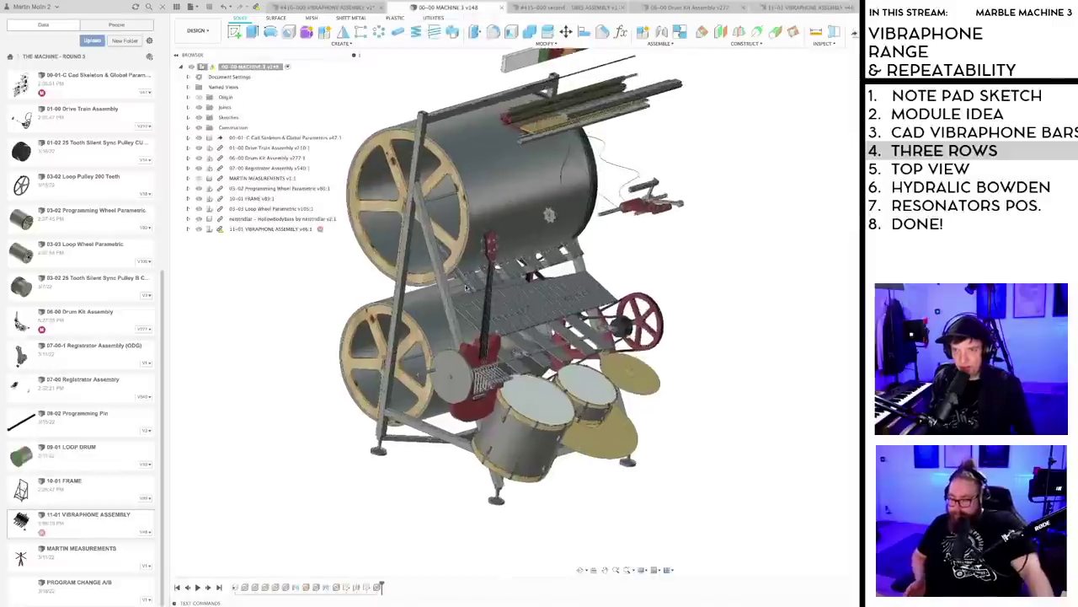
- Examine the vibraphone bar rows in the full machine and switch to the 11-01 VIBRAPHONE ASSEMBLY document
scroll(462, 273, up, 5)
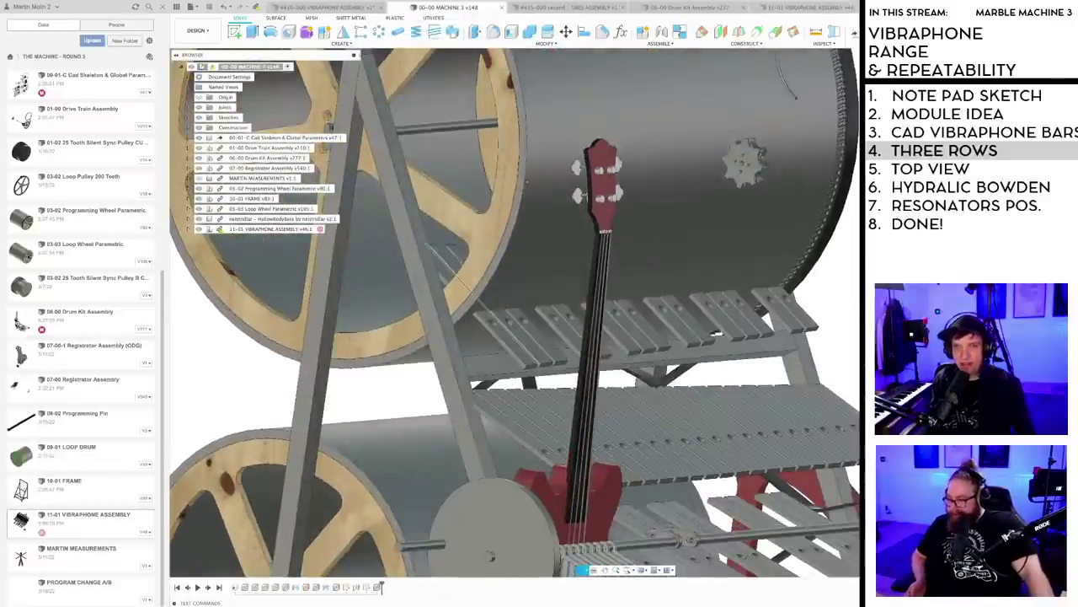
scroll(501, 312, up, 4)
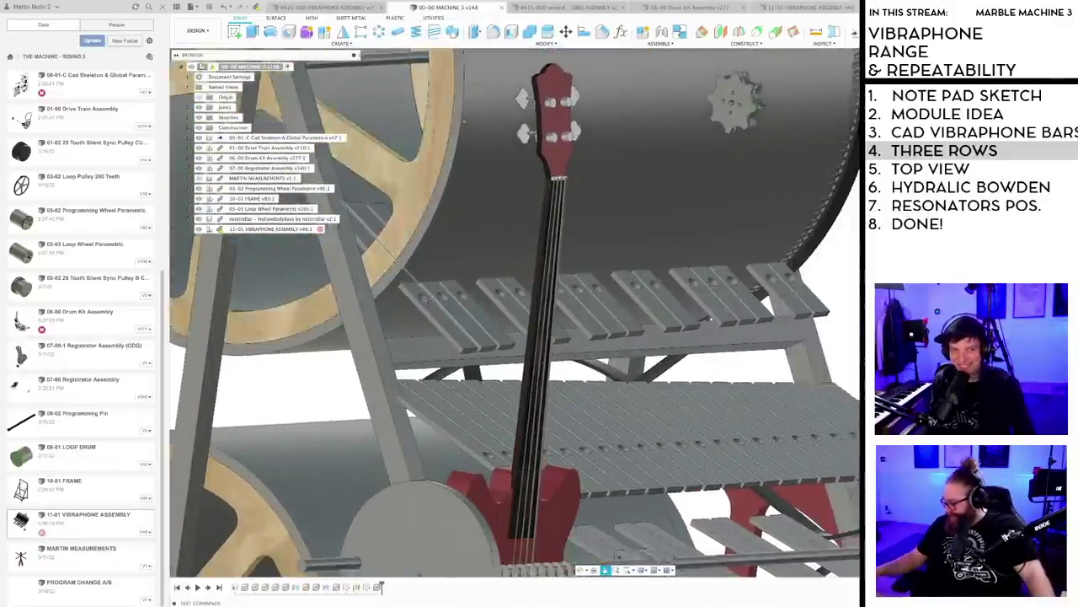
scroll(428, 307, down, 6)
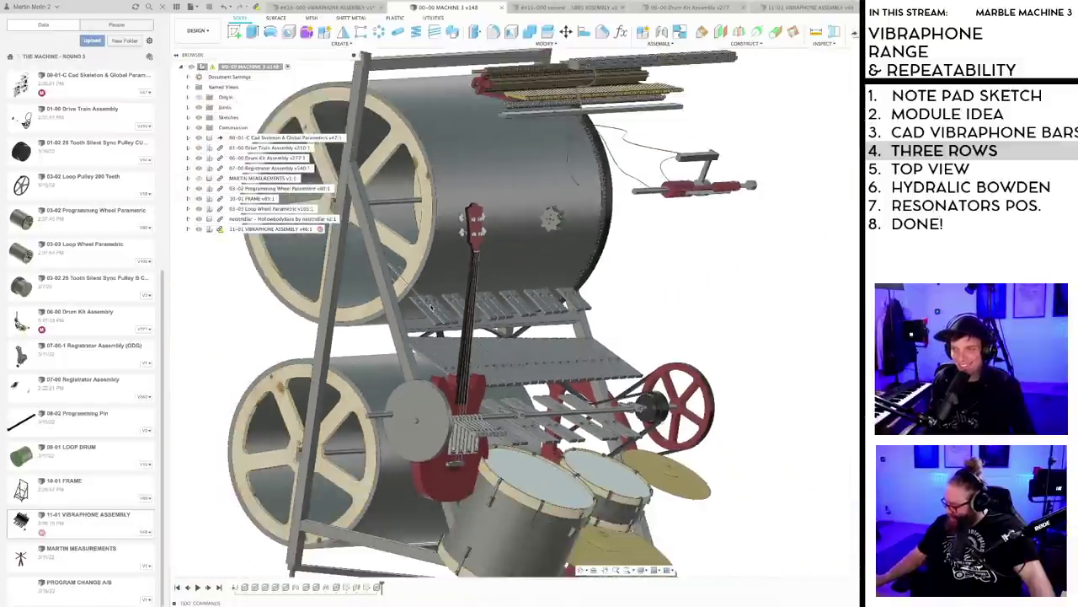
scroll(539, 316, down, 2)
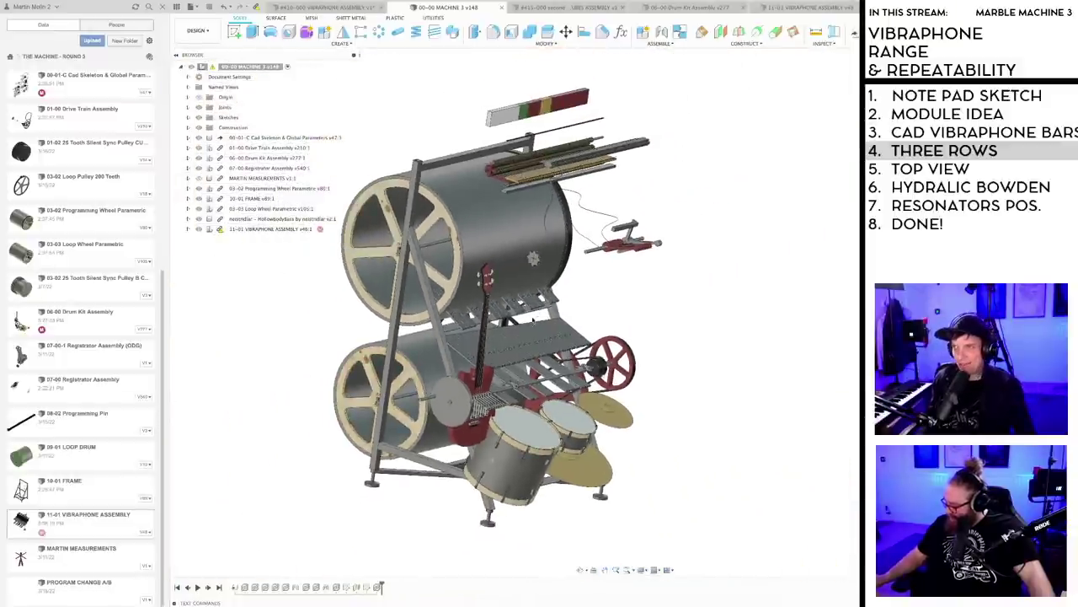
click(805, 6)
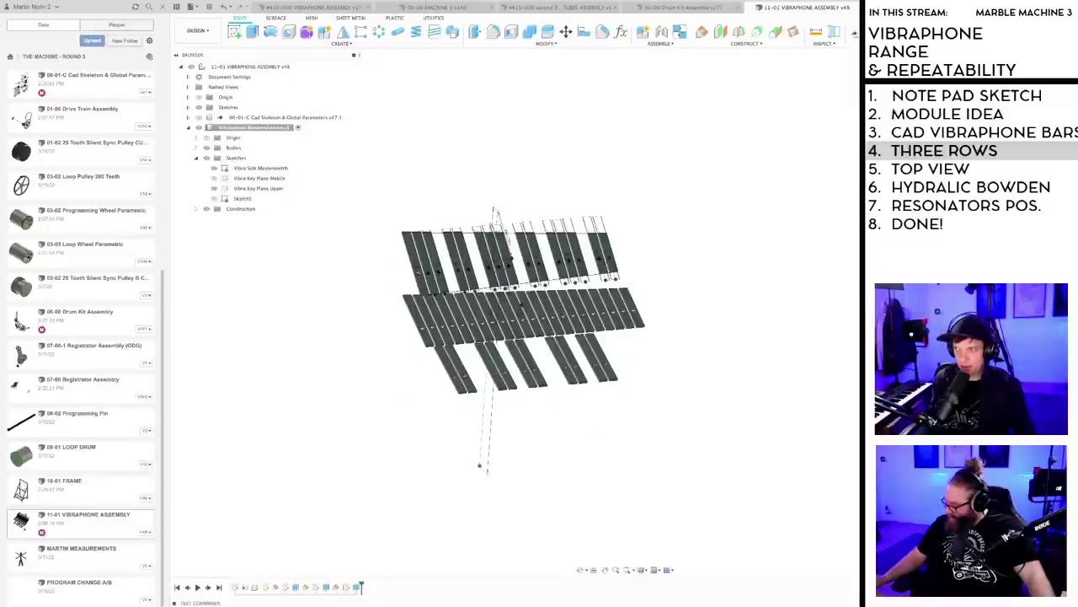
- Open the Vibra Key Plane Upper sketch for editing
shift+middle_drag(479, 465, 511, 407)
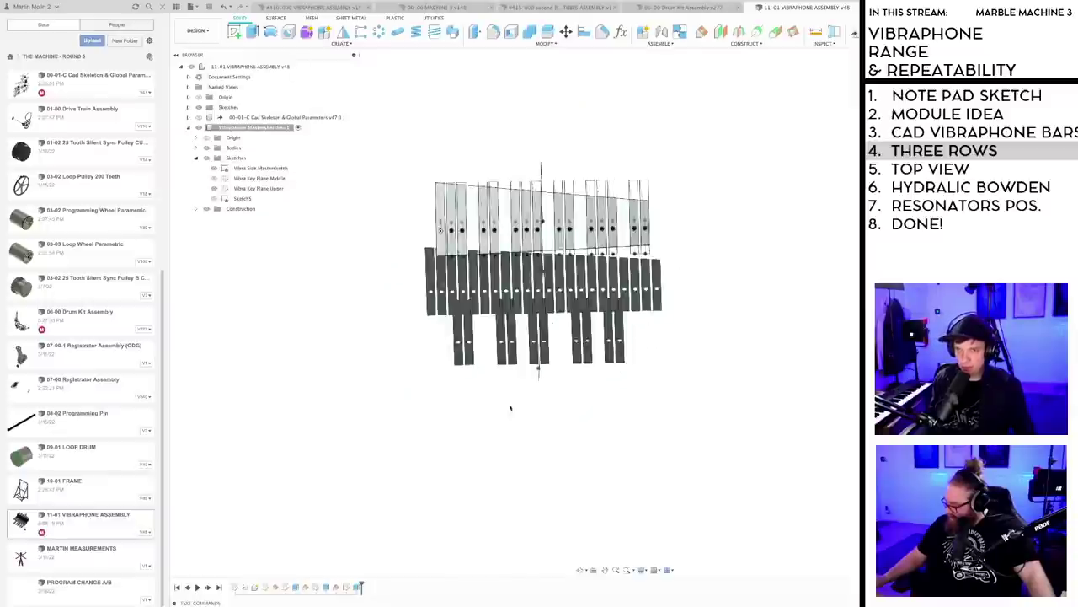
scroll(493, 328, up, 4)
middle_drag(469, 347, 468, 378)
scroll(468, 378, down, 2)
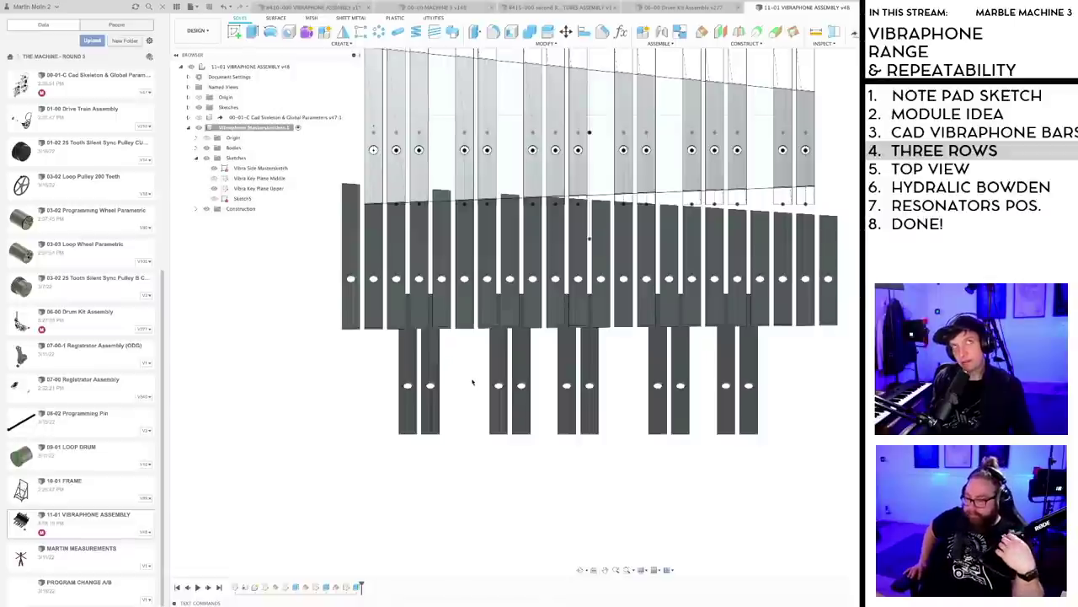
scroll(473, 382, down, 3)
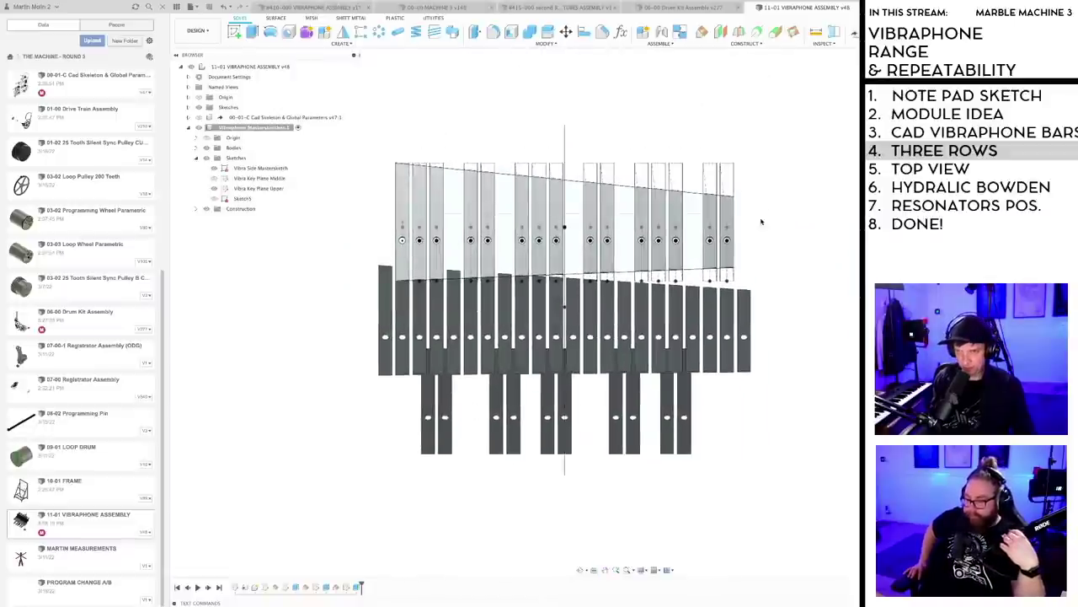
shift+middle_drag(761, 221, 752, 250)
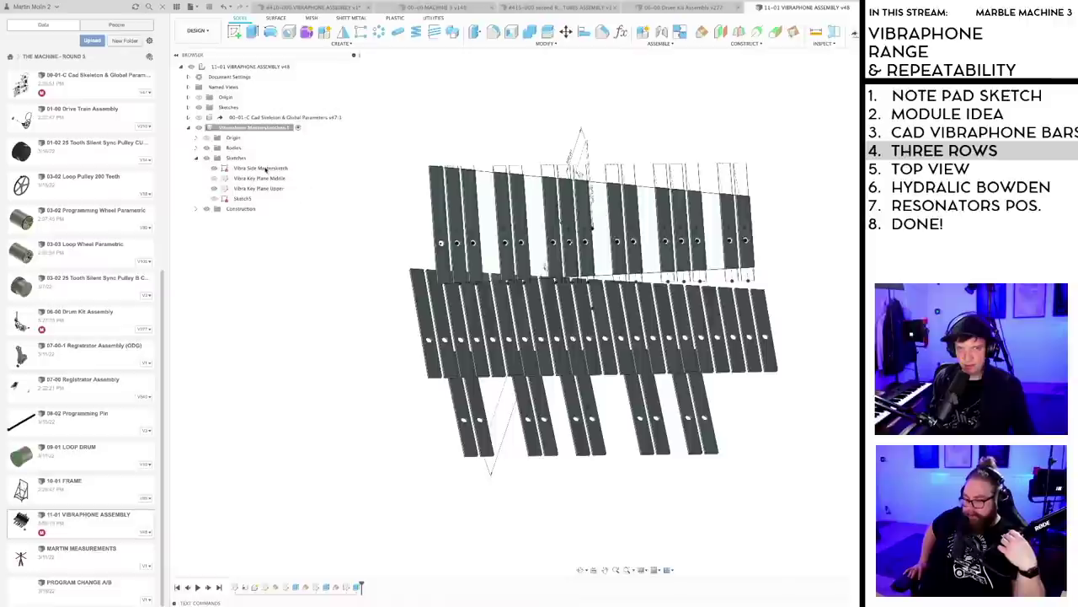
click(283, 189)
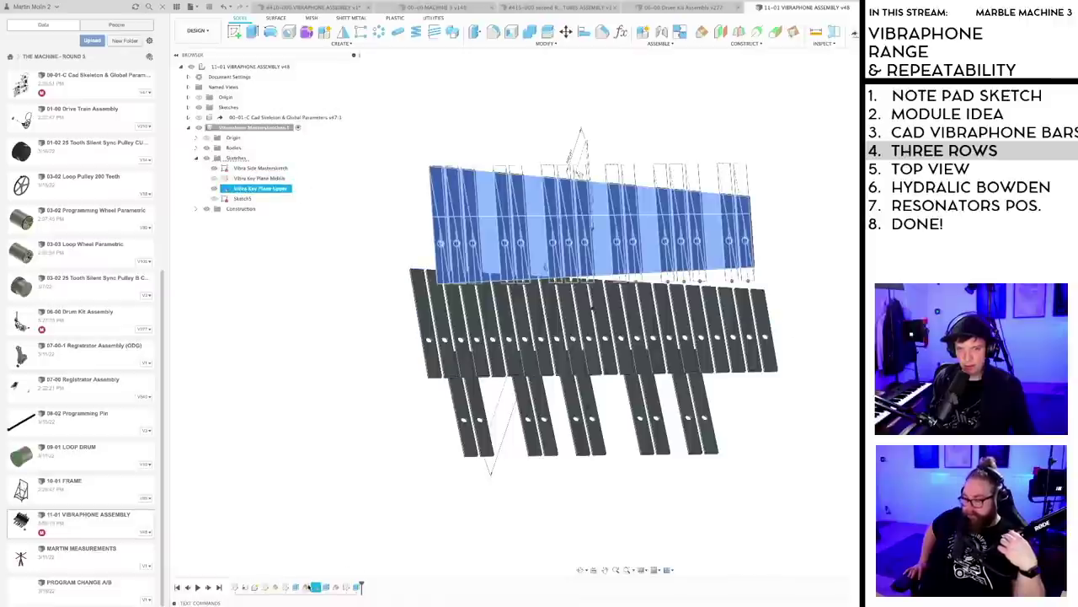
key(Escape)
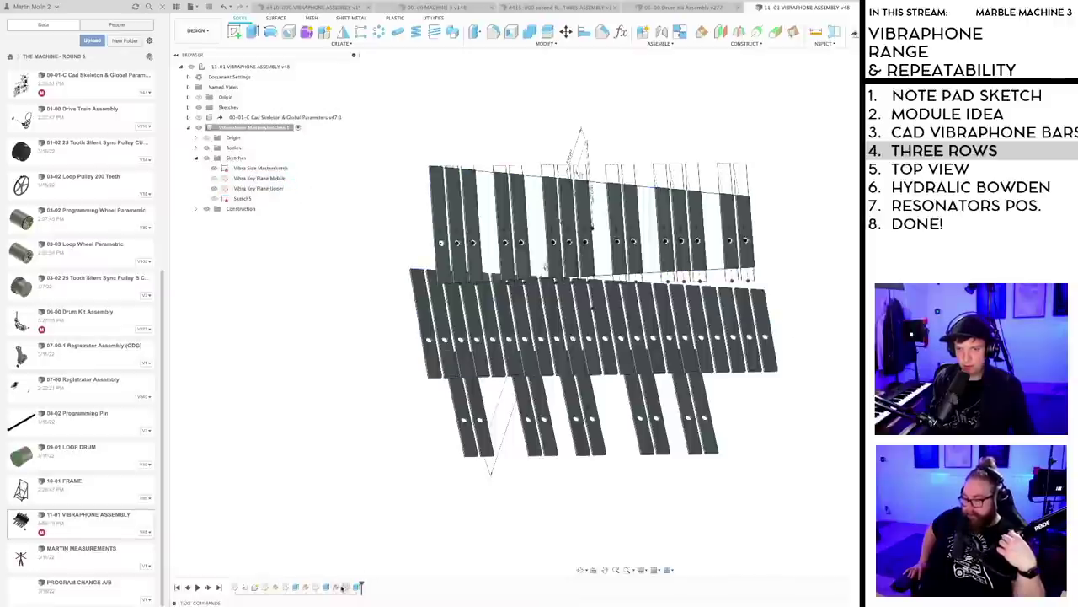
double_click(316, 587)
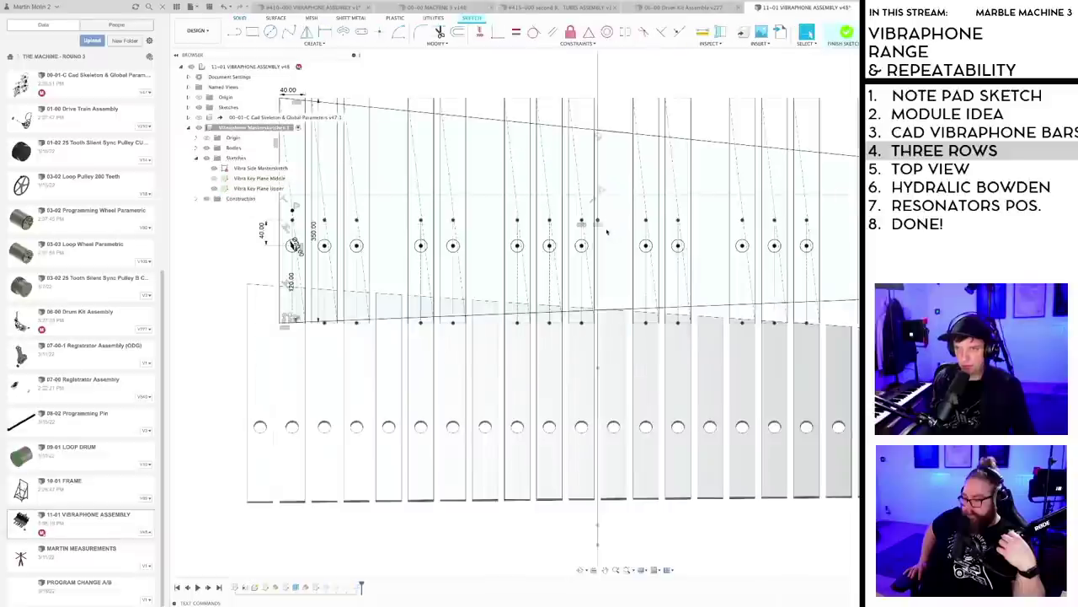
- Shift the upper row sketch's horizontal reference line slightly upward and hide the master sketch component's bodies
scroll(616, 239, down, 2)
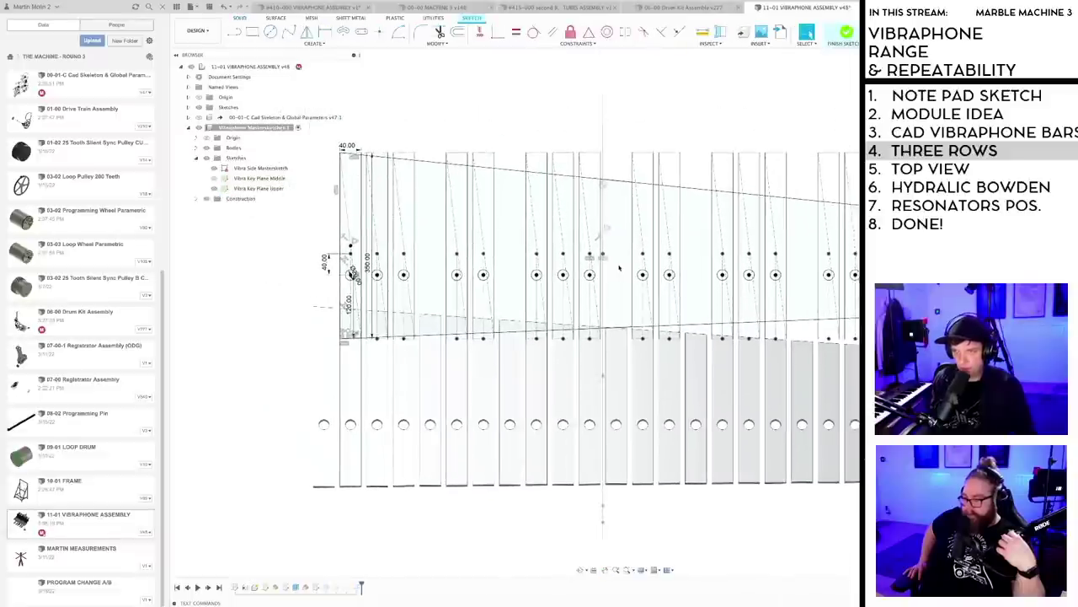
scroll(613, 261, up, 1)
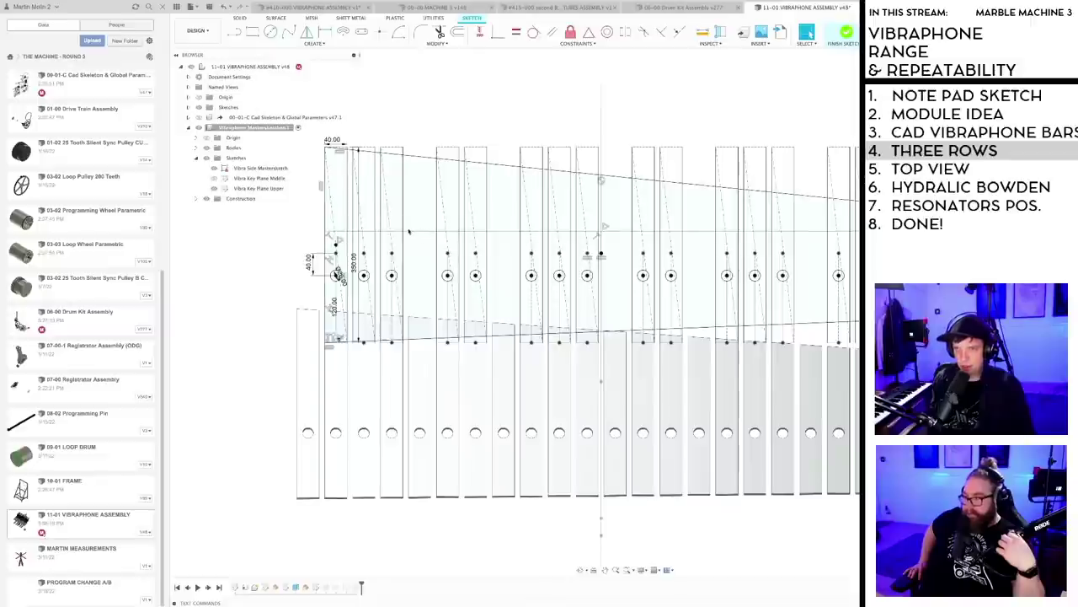
drag(410, 231, 402, 223)
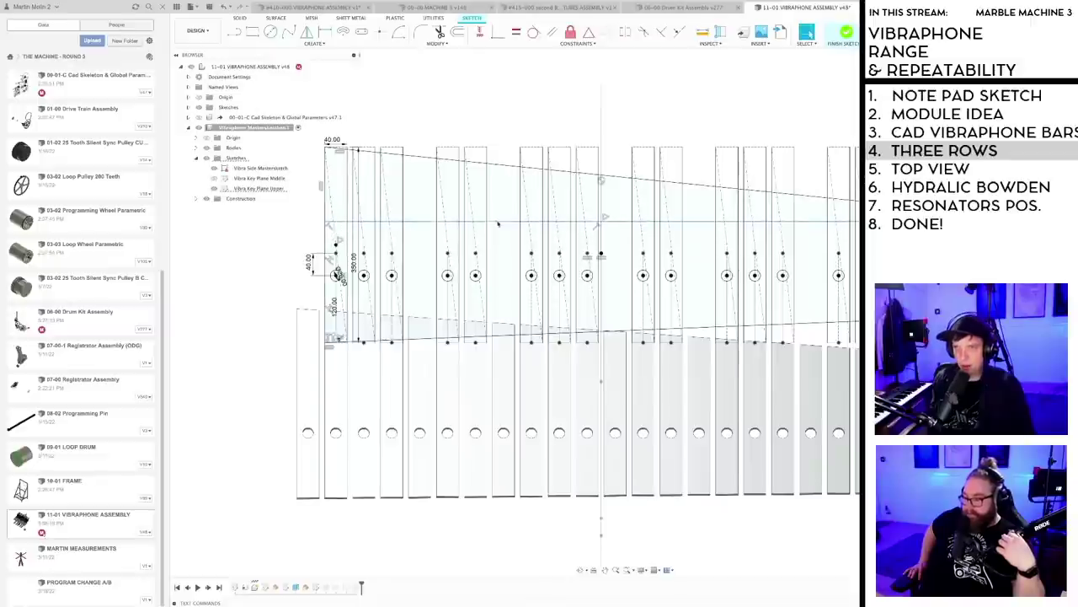
scroll(595, 219, up, 2)
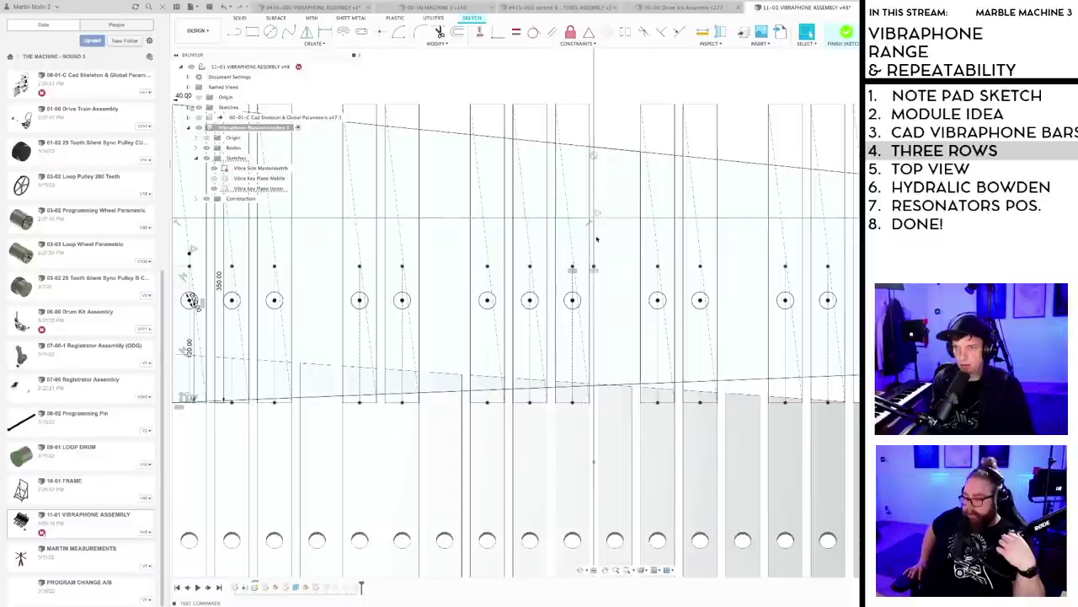
scroll(595, 245, down, 3)
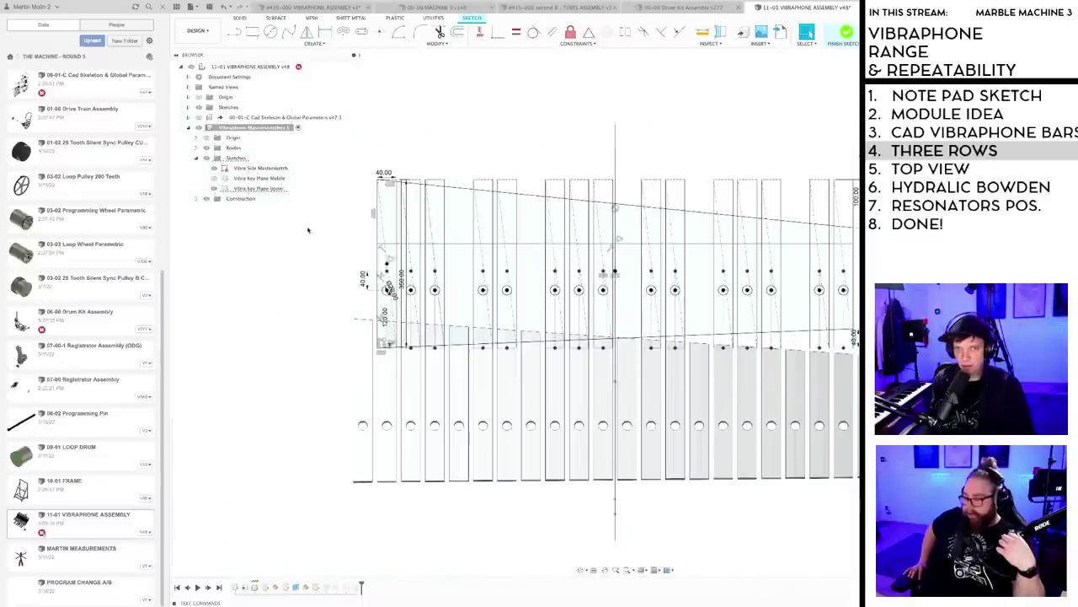
click(206, 147)
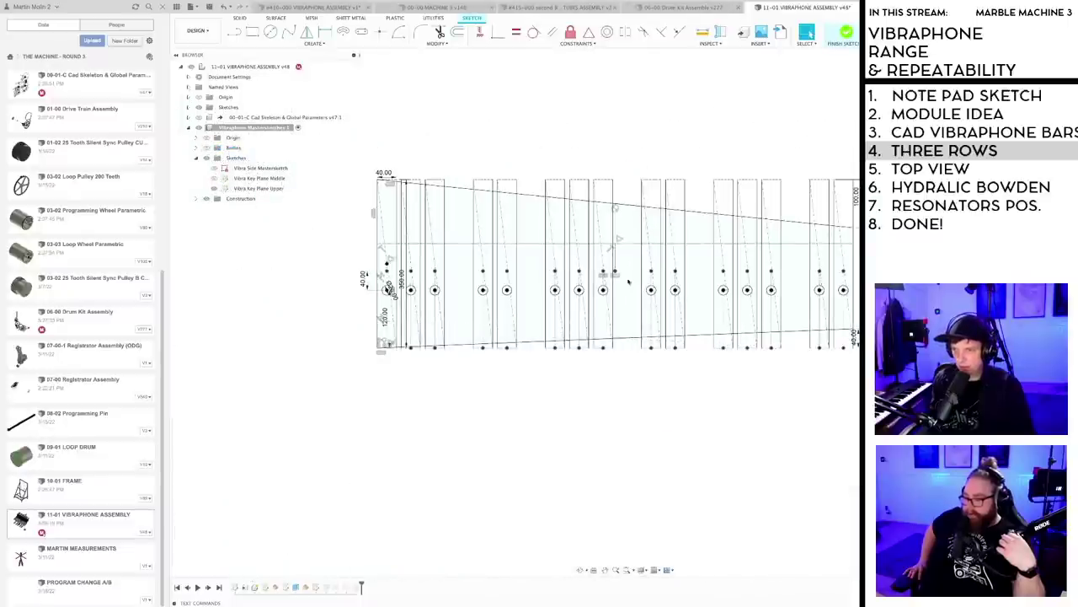
- Delete the constraint that aligns the upper row's reference point with the centreline
scroll(619, 253, up, 3)
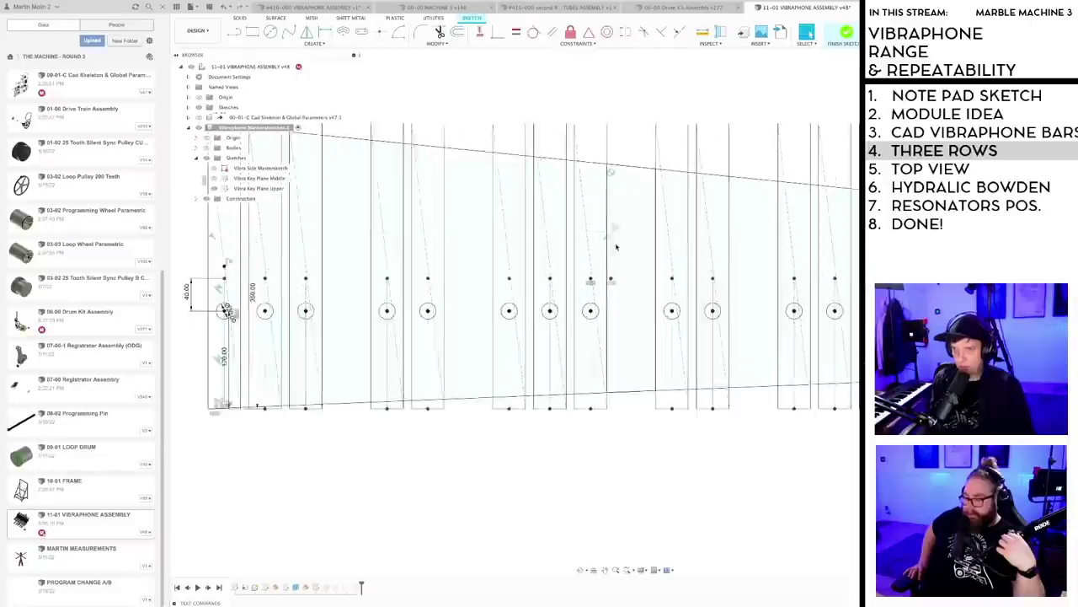
scroll(616, 247, up, 2)
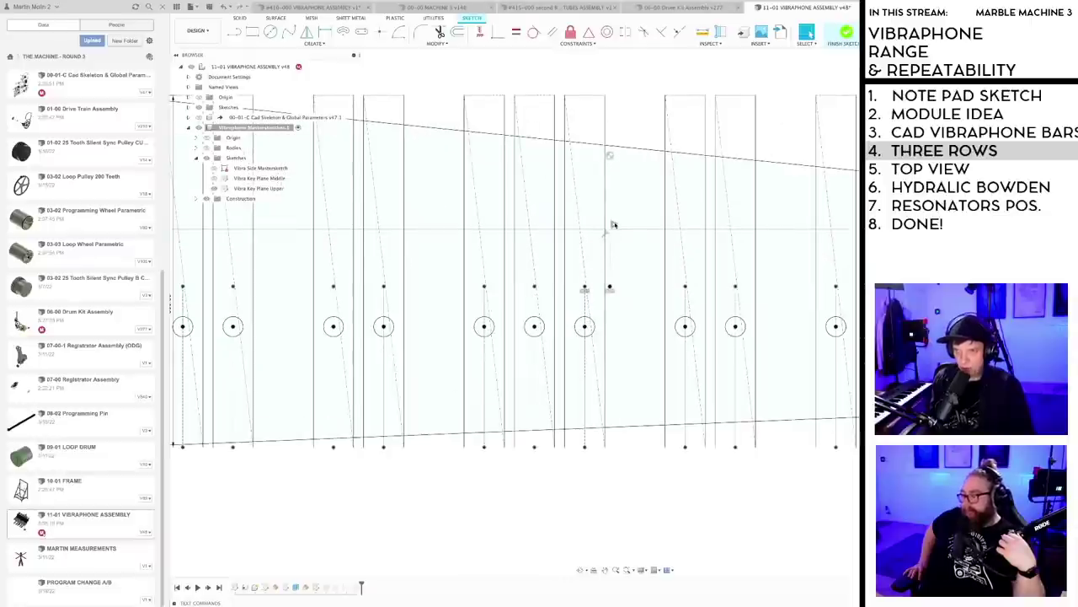
key(Delete)
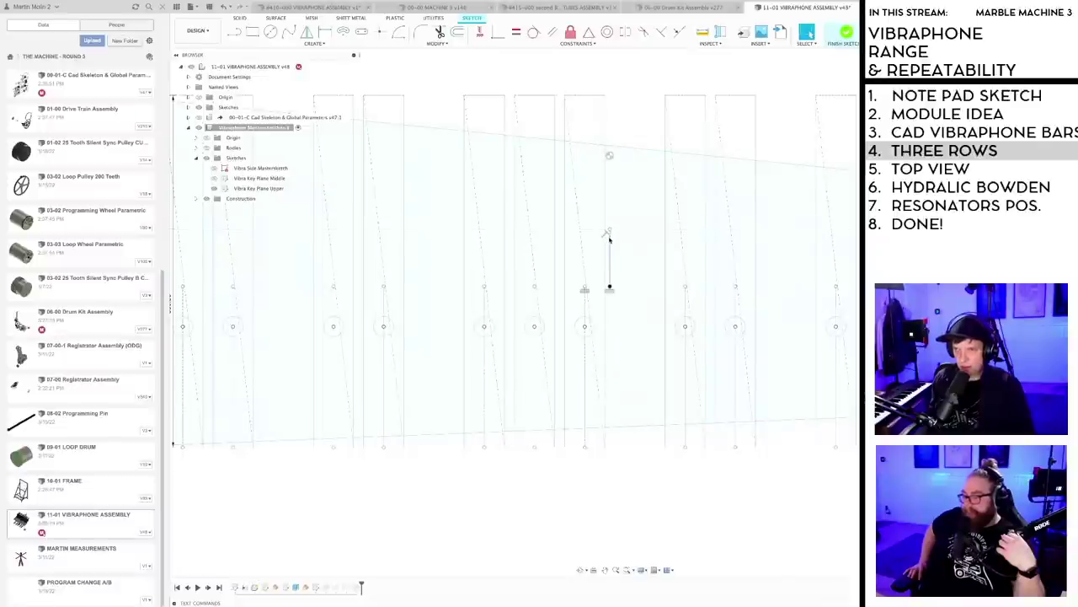
key(Escape)
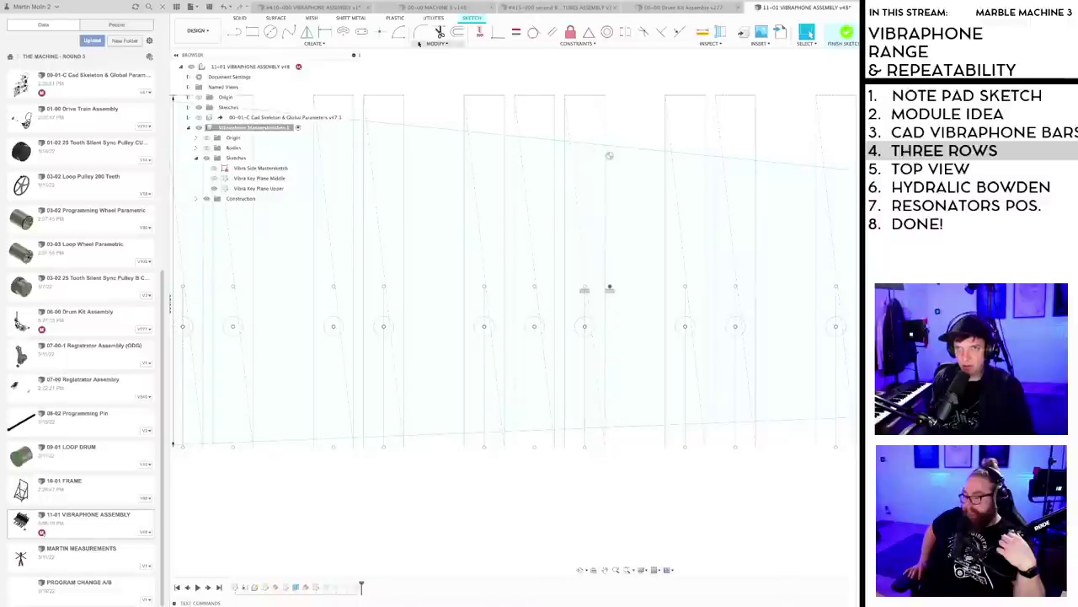
click(381, 32)
scroll(610, 227, up, 3)
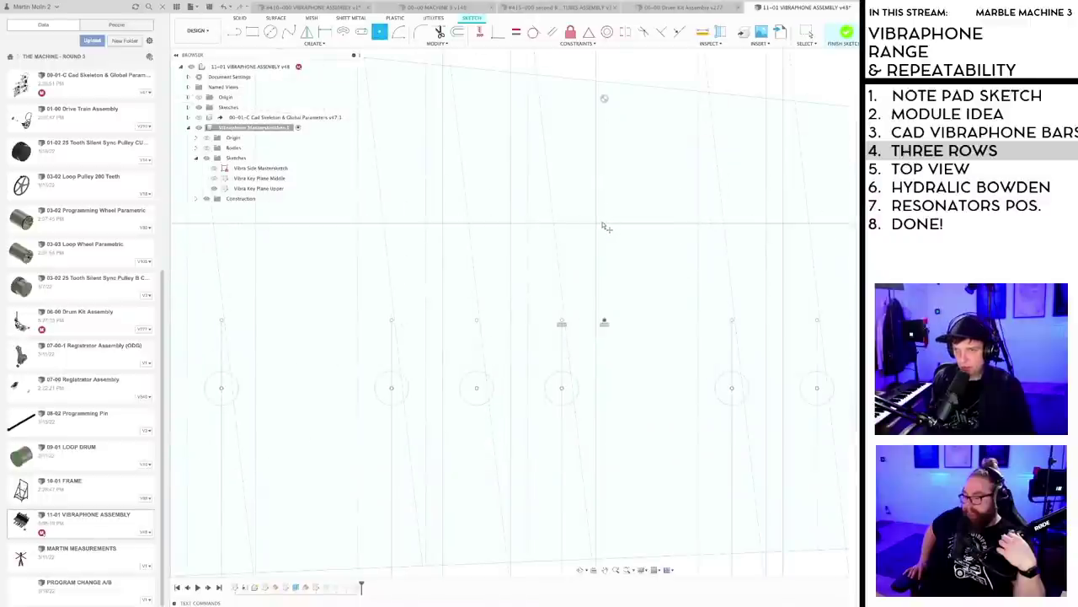
key(Escape)
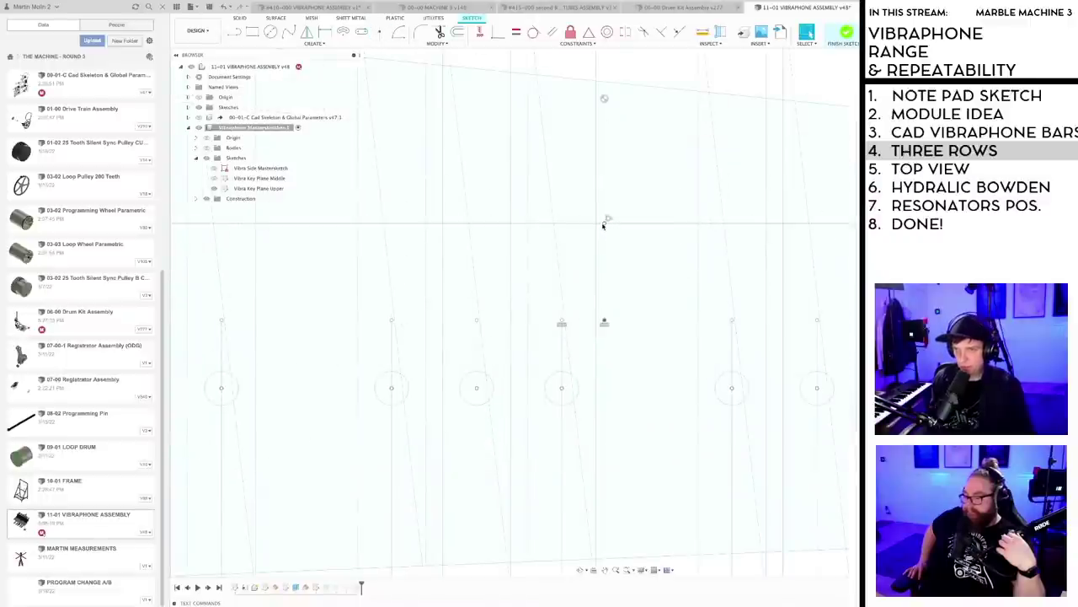
scroll(605, 223, down, 5)
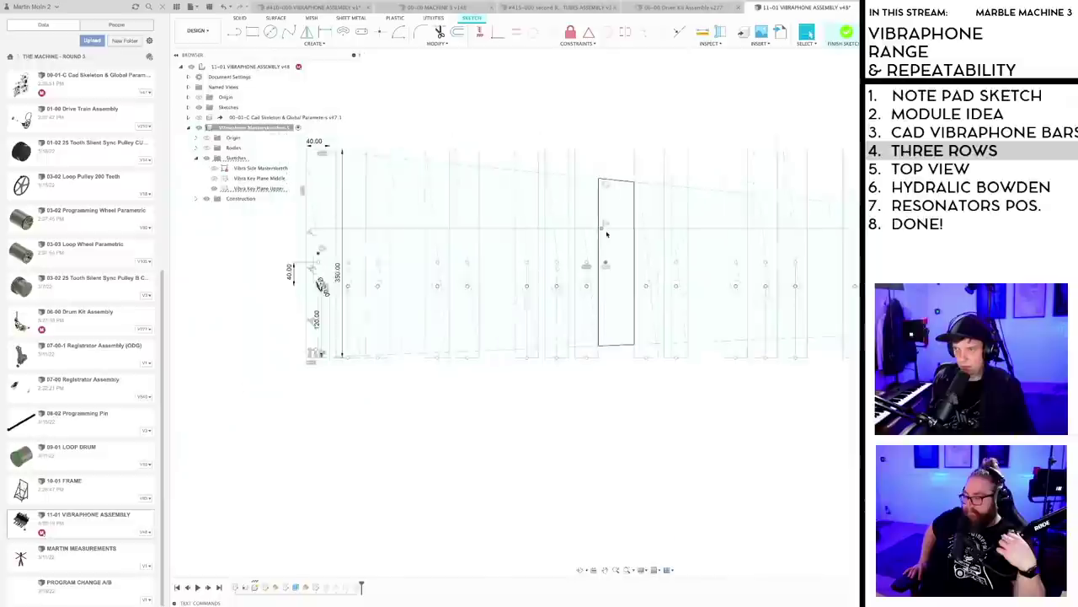
scroll(607, 233, up, 5)
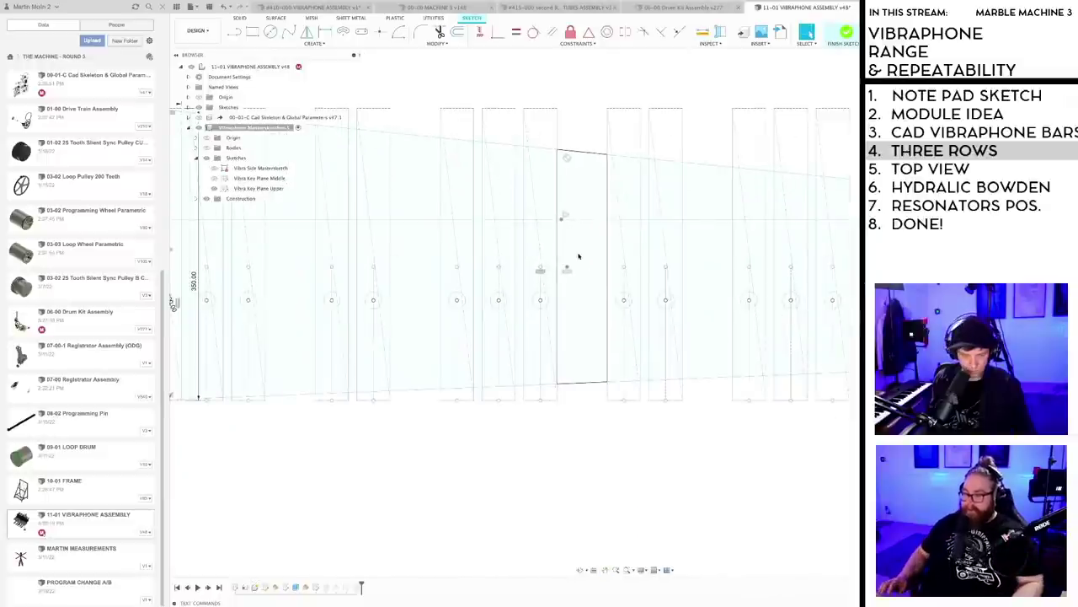
- Dimension the upper row's reference point 25 mm horizontally from the centreline's end point
key(p)
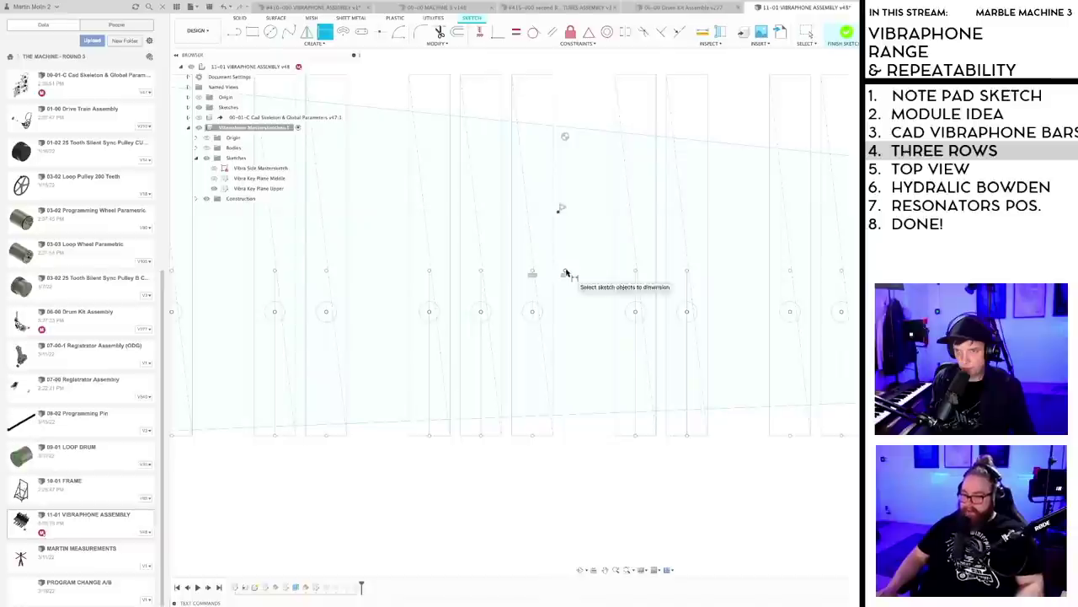
click(557, 212)
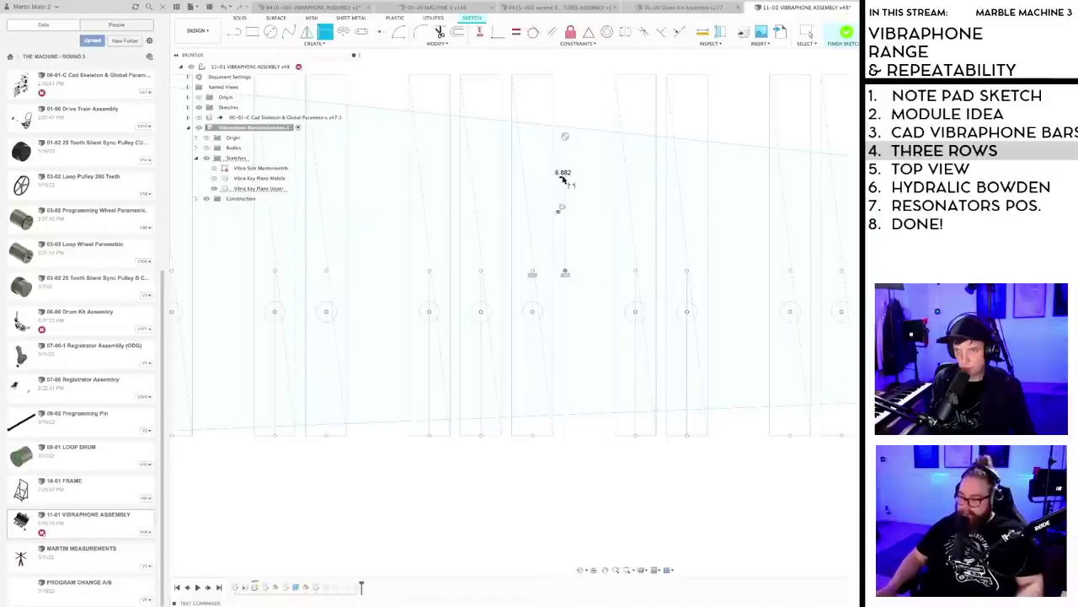
click(563, 179)
text(25)
key(Return)
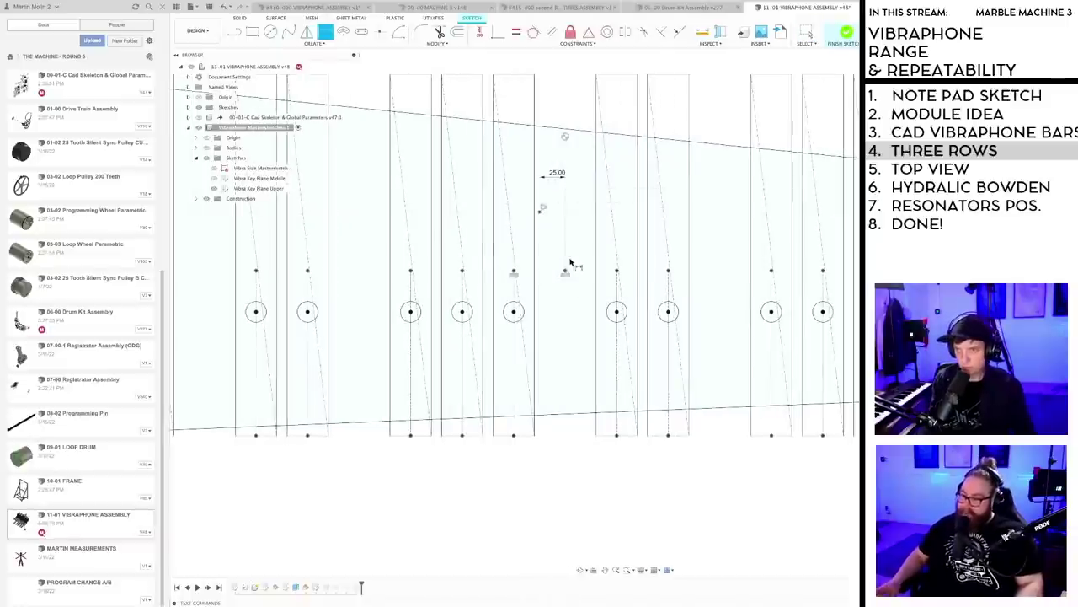
scroll(566, 272, down, 5)
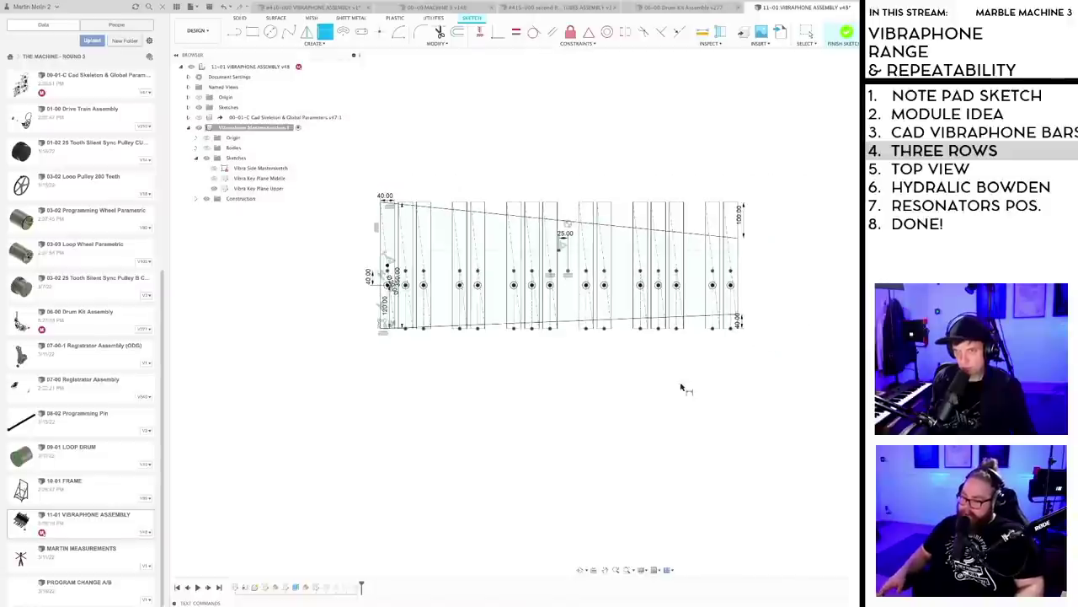
scroll(579, 283, up, 2)
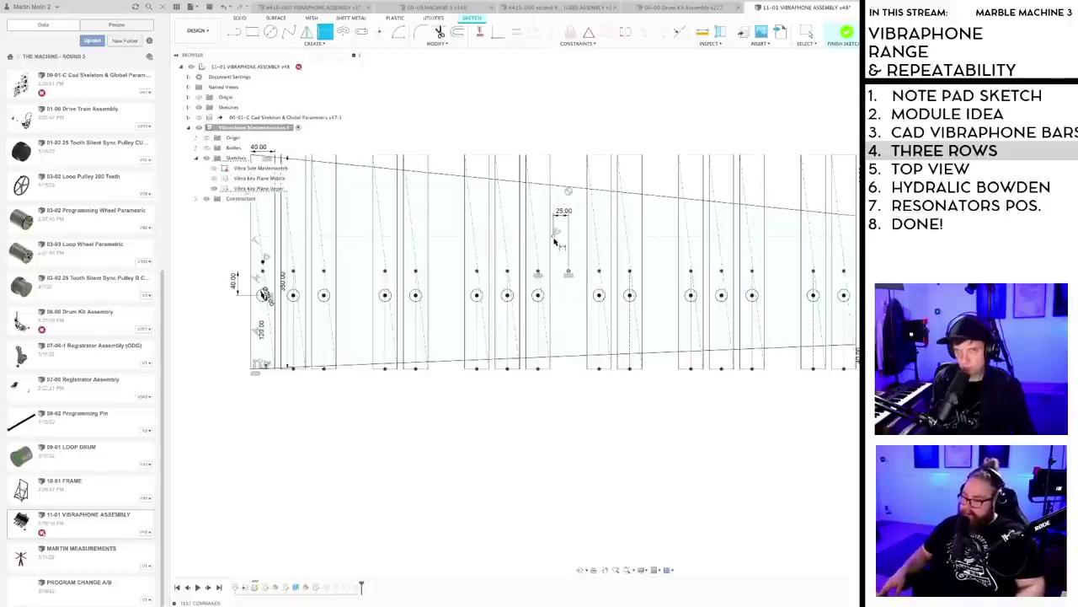
key(Escape)
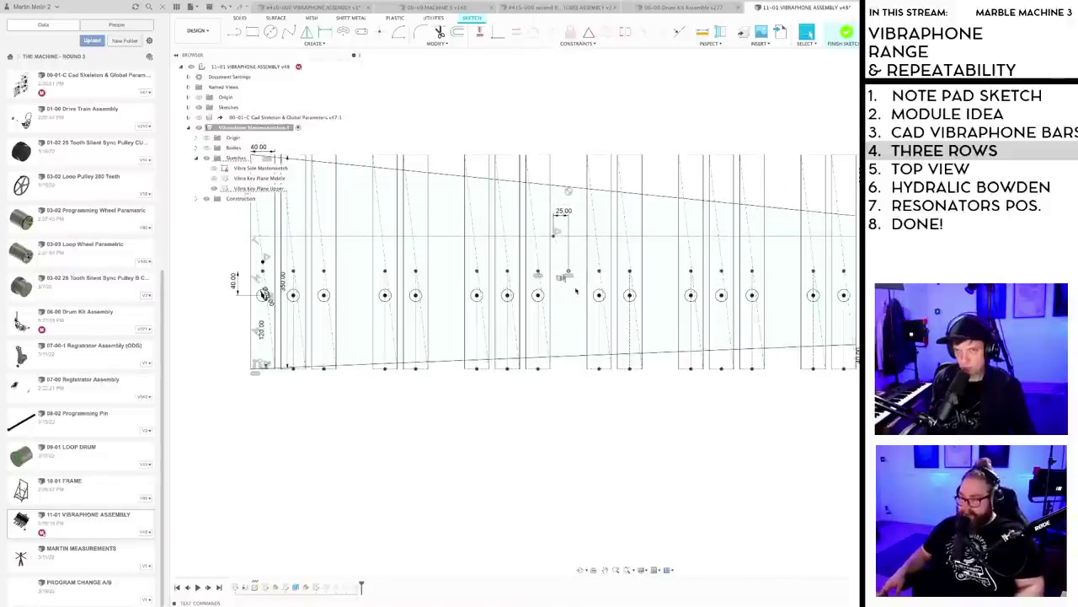
- Finish editing the upper row sketch and save the vibraphone assembly with the default version description
scroll(583, 450, down, 2)
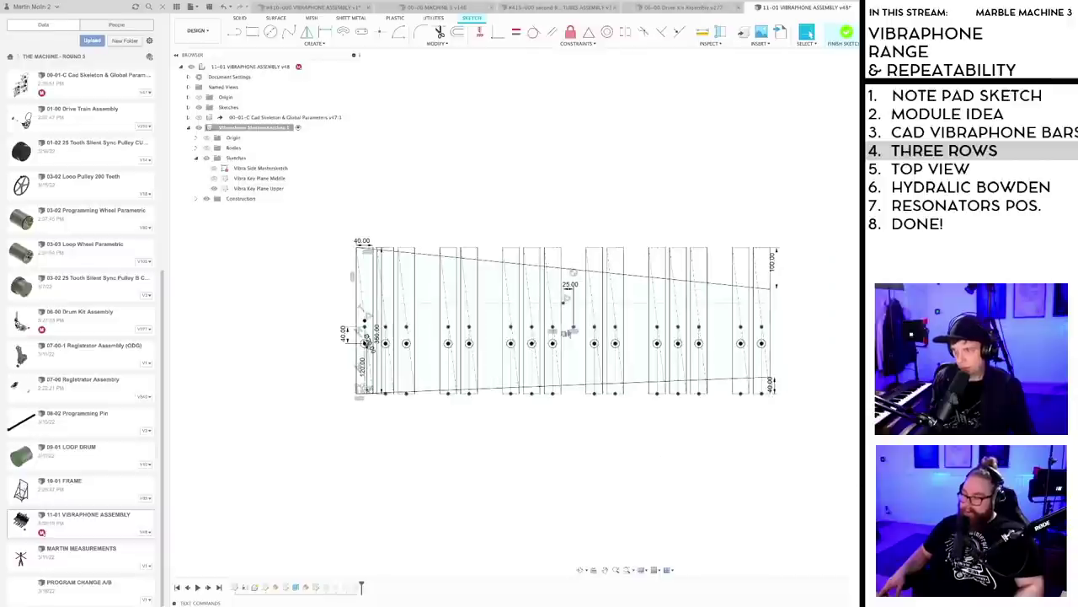
click(845, 33)
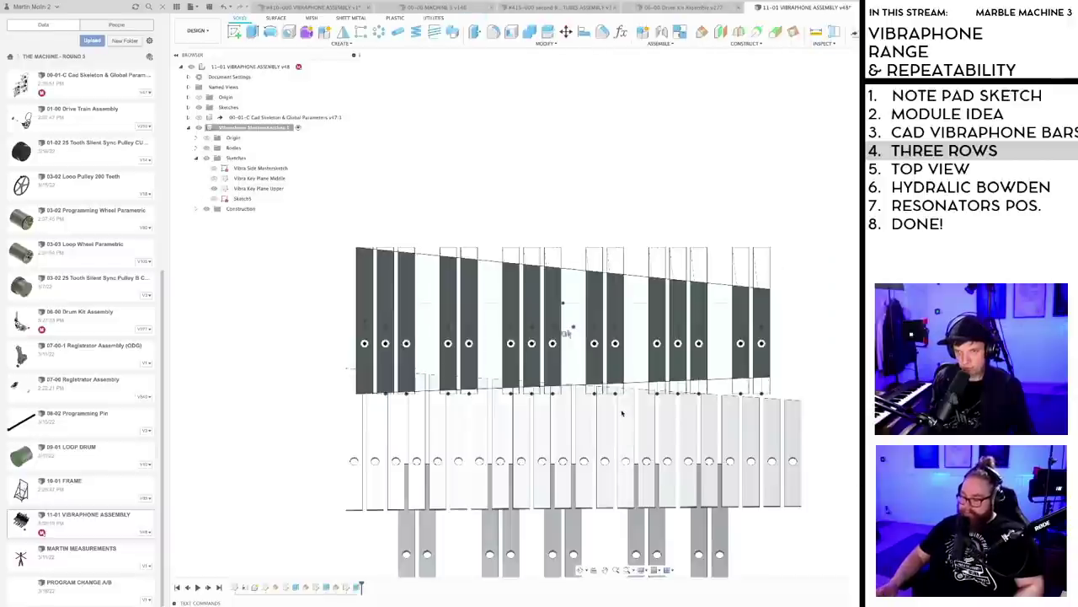
scroll(622, 413, down, 3)
key(ctrl+s)
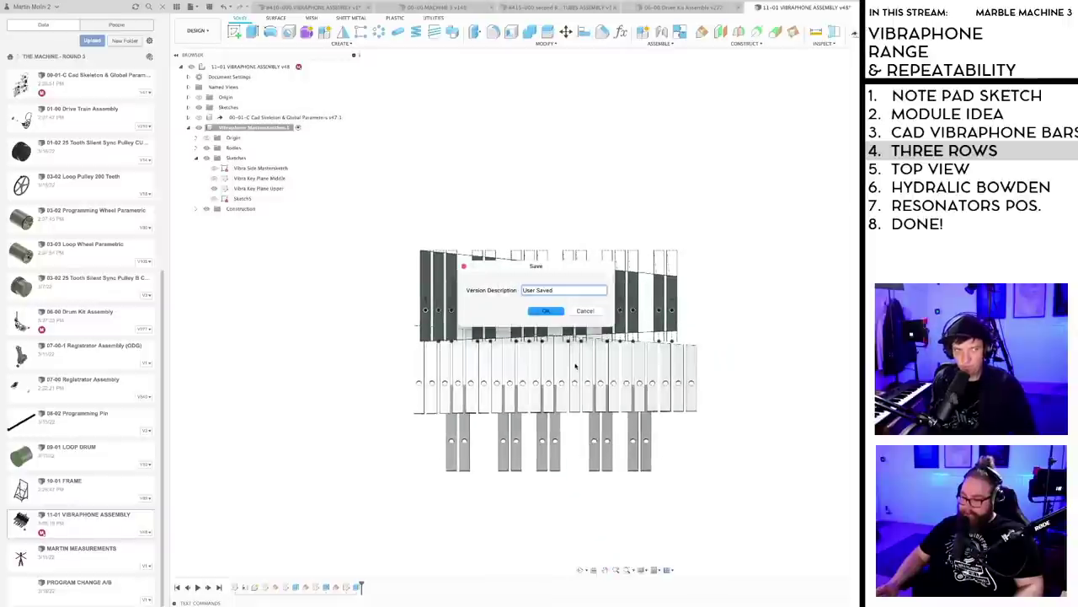
key(Return)
- Hide the Vibra Key Plane Upper sketch and save the vibraphone assembly again
scroll(578, 366, up, 2)
scroll(799, 294, down, 1)
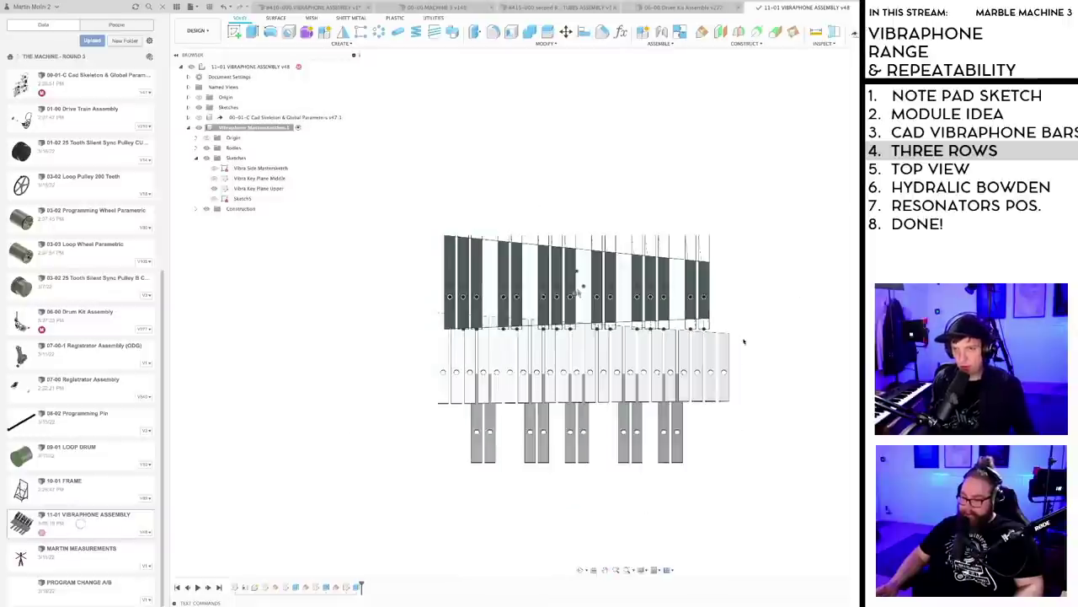
click(216, 189)
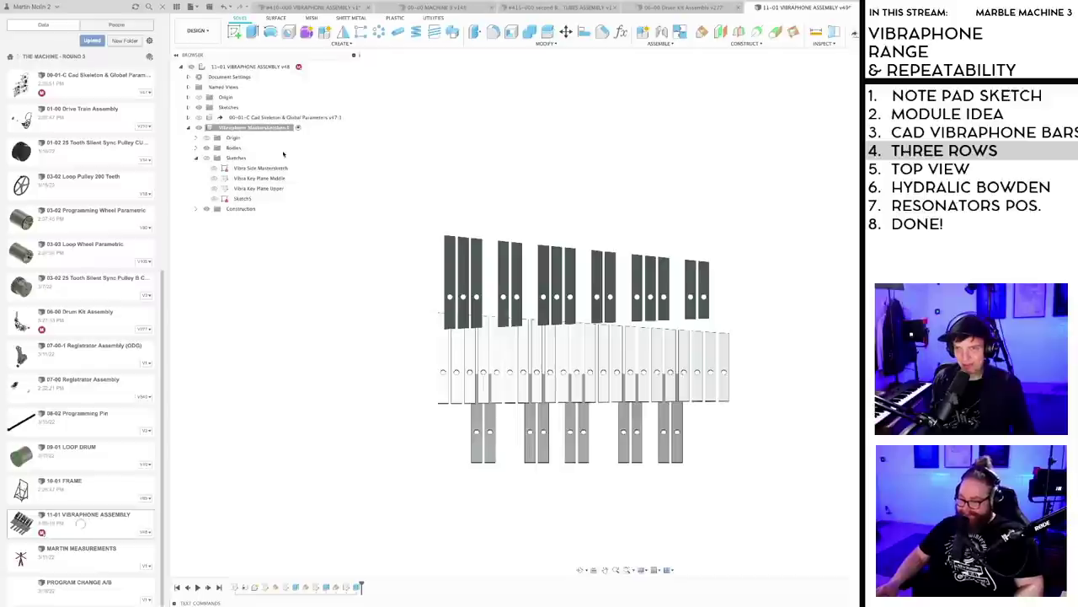
key(super+s)
key(Return)
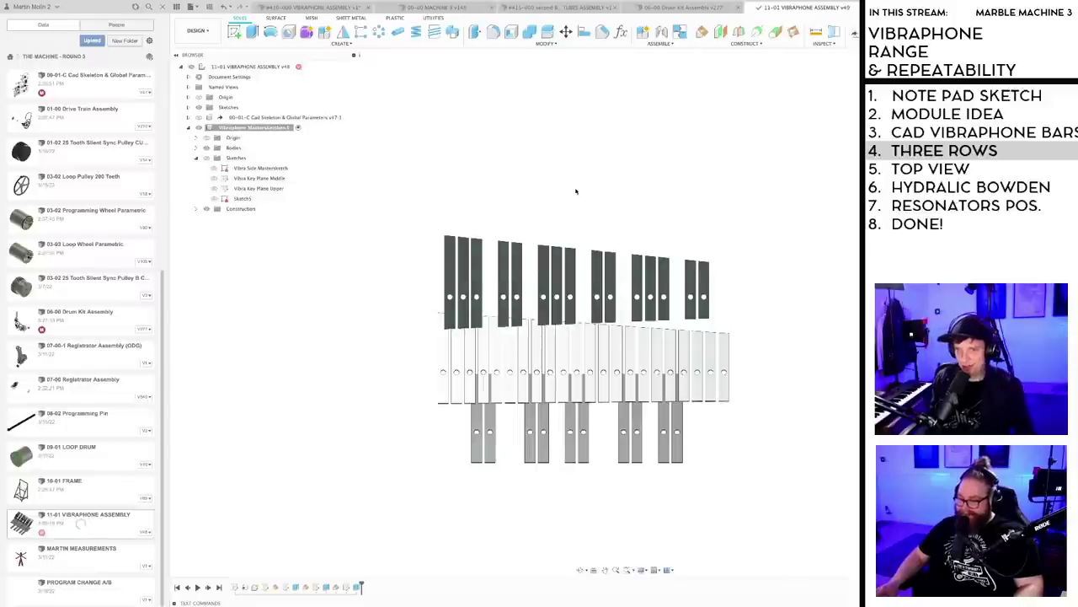
scroll(576, 192, up, 4)
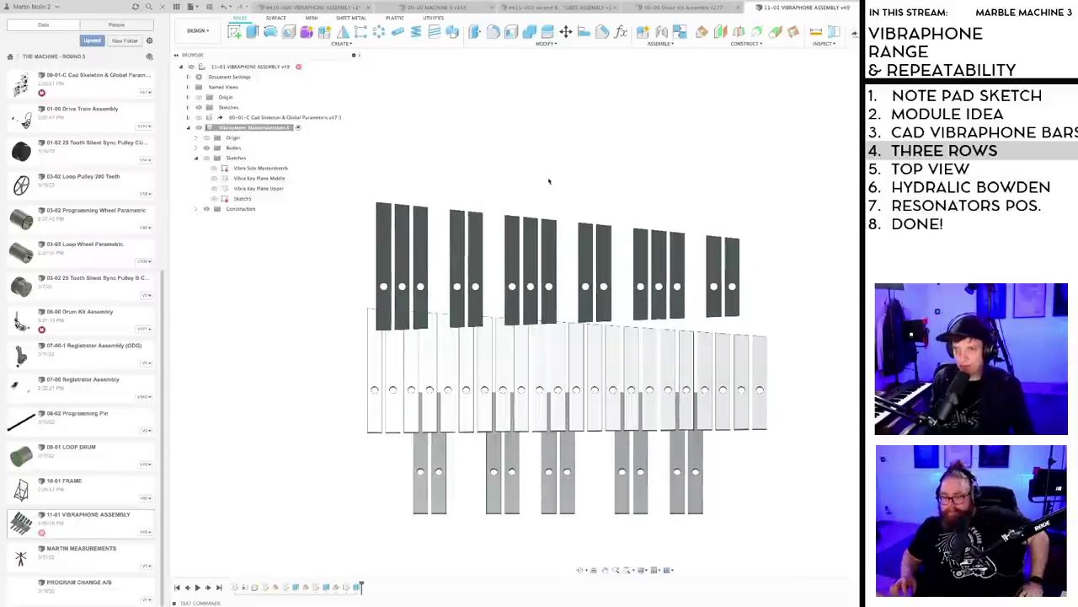
scroll(549, 181, down, 3)
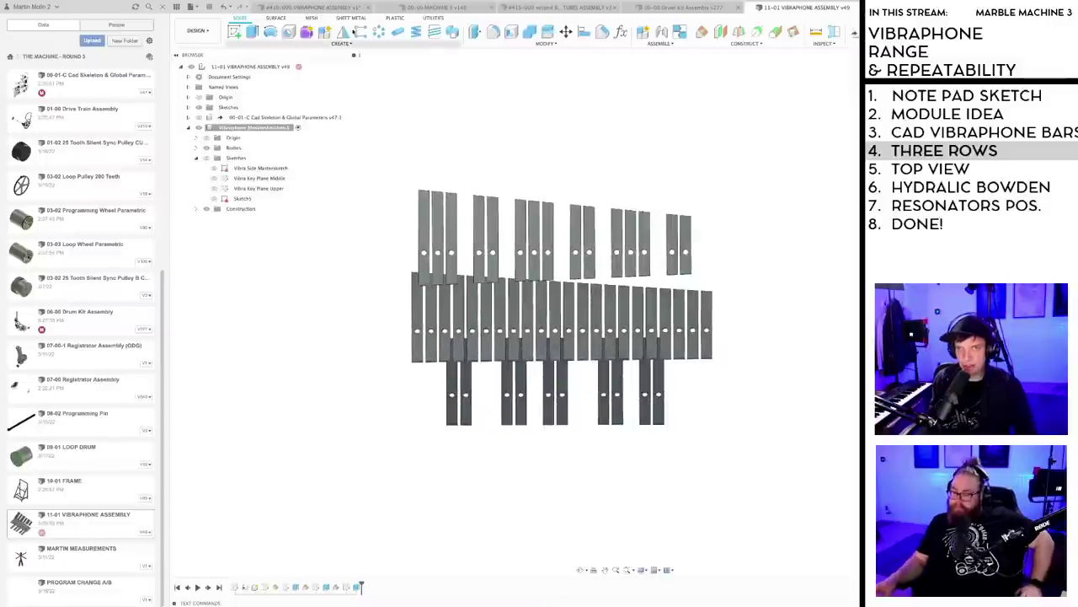
- Switch to the 00-00 MACHINE 3 document and examine the vibraphone rows from the front of the machine
key(ctrl+Tab)
key(ctrl+Tab)
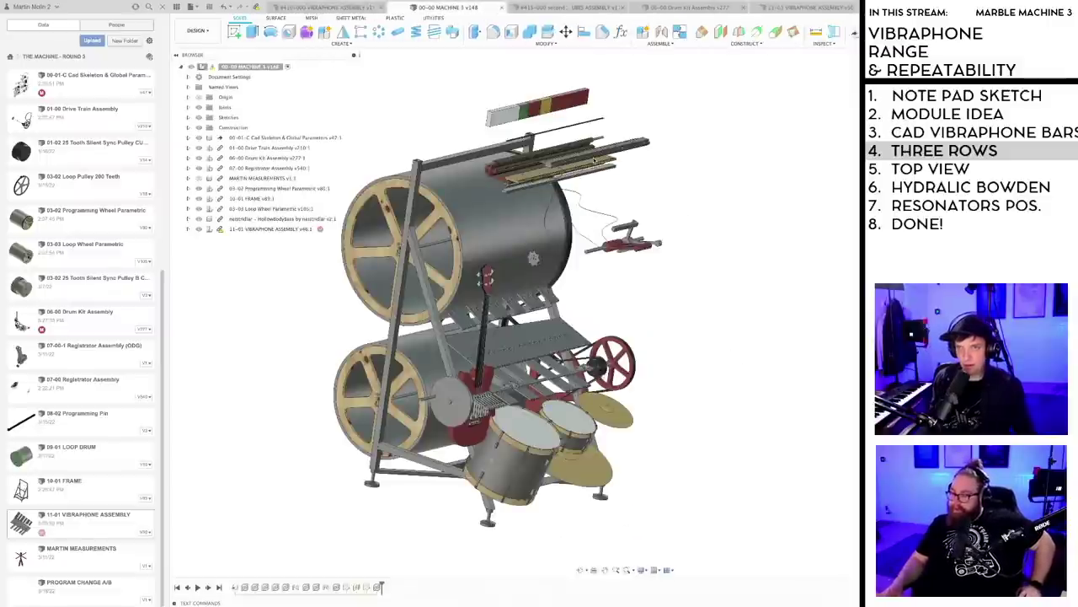
scroll(589, 185, down, 2)
shift+middle_drag(551, 233, 556, 225)
scroll(556, 225, up, 3)
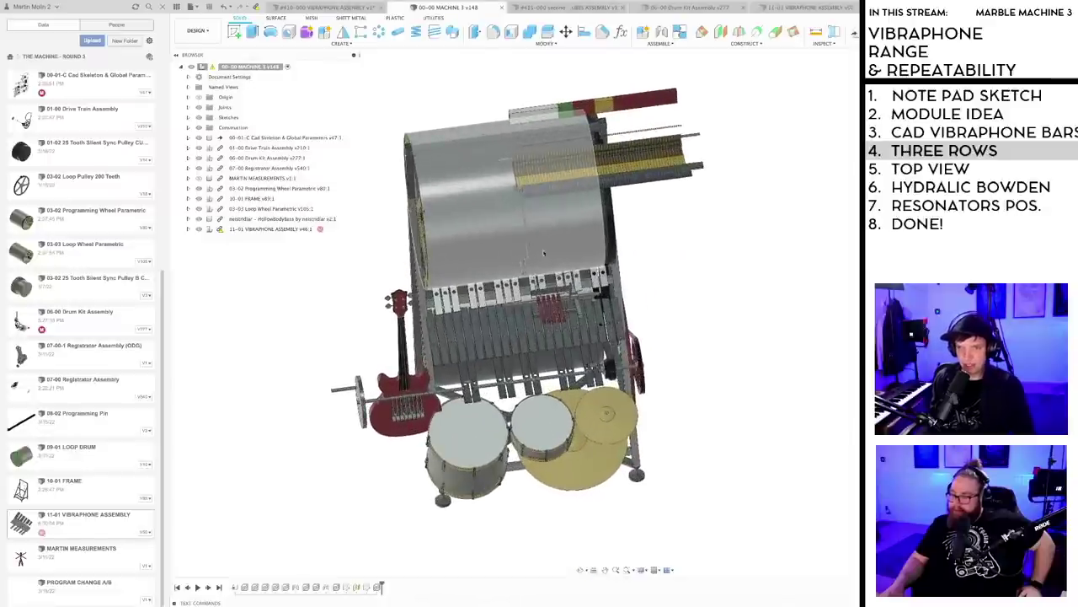
shift+middle_drag(522, 256, 527, 279)
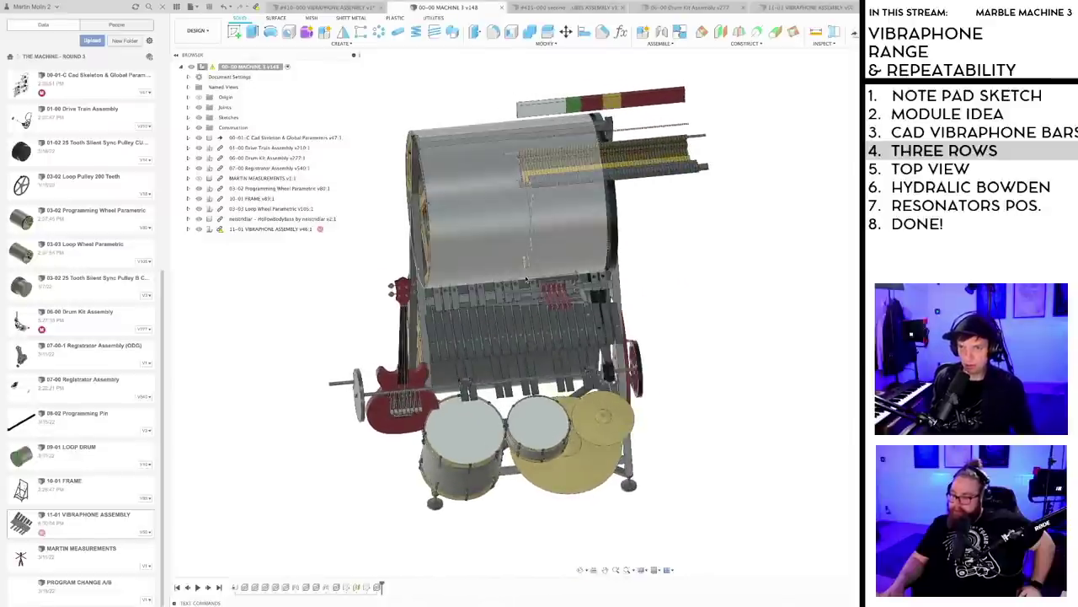
scroll(497, 270, up, 2)
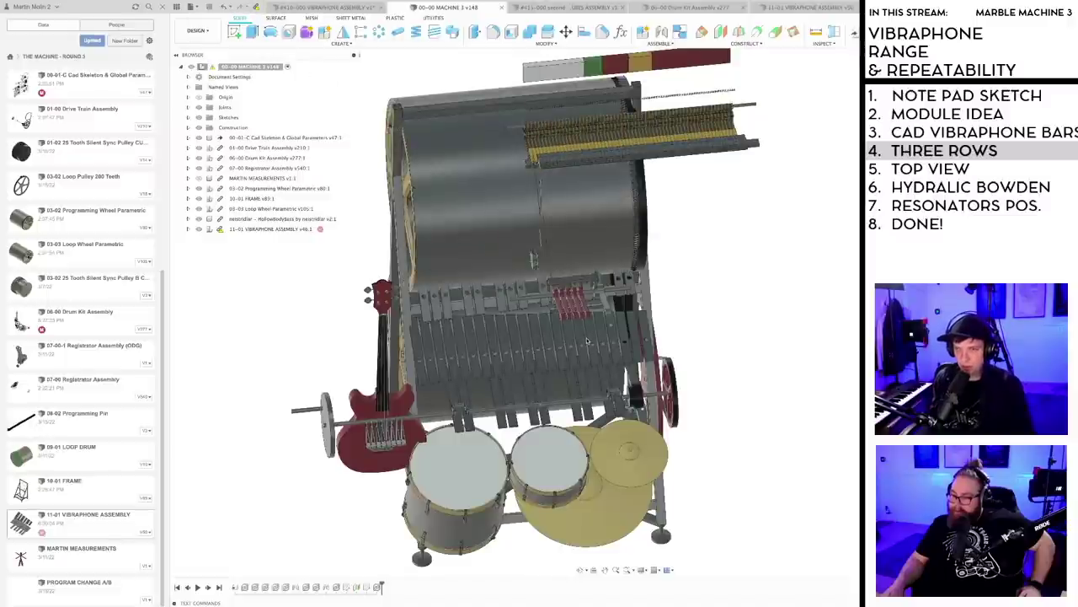
- Update the linked vibraphone assembly to its latest version in the machine and save the machine document
scroll(583, 333, down, 3)
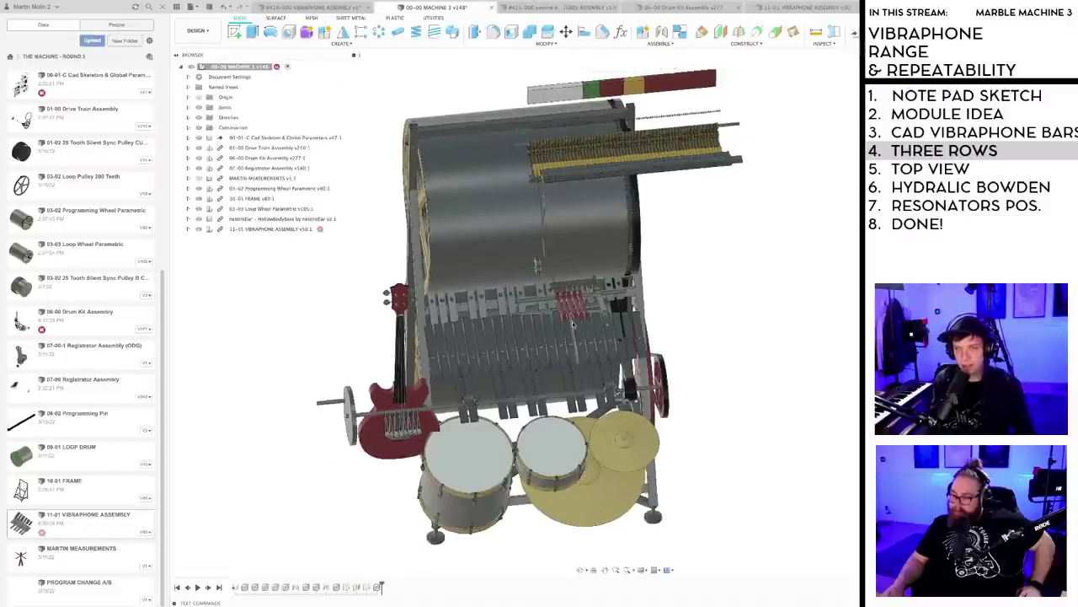
mouse_move(583, 333)
shift+middle_down()
mouse_move(516, 333)
mouse_move(641, 337)
mouse_move(585, 333)
shift+middle_up()
key(ctrl+s)
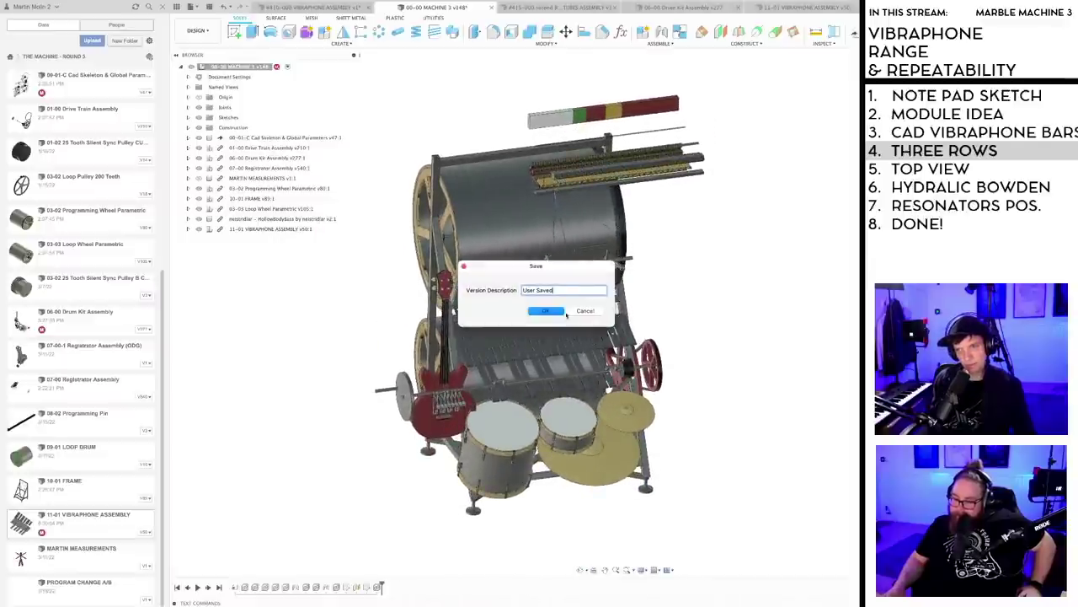
click(546, 311)
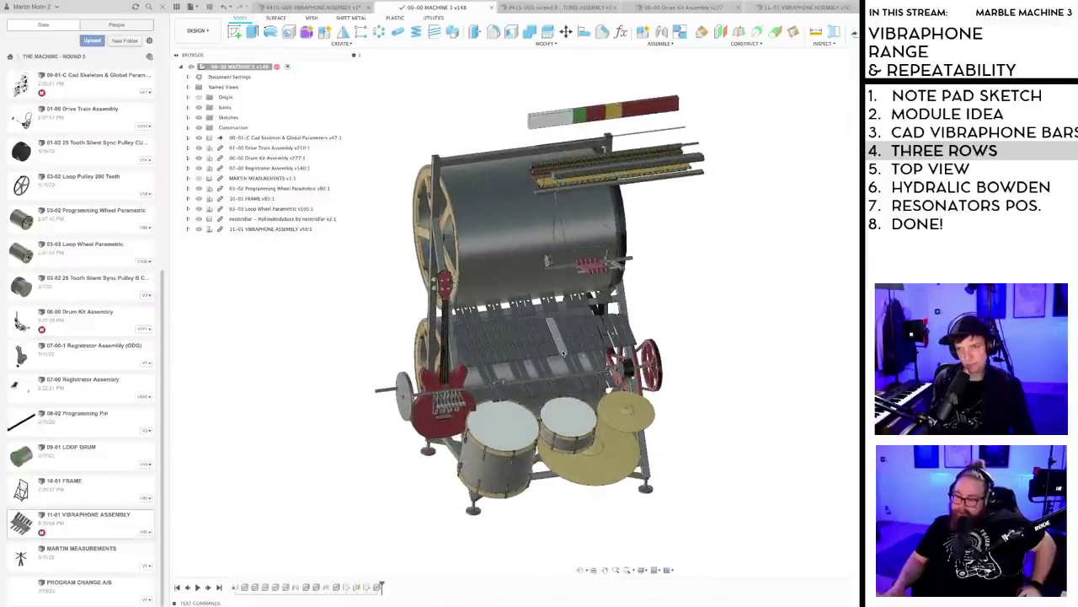
- Examine the updated three-row vibraphone from several angles, checking its fit between the large wheels, guitar and drums
scroll(563, 352, up, 1)
shift+middle_drag(539, 353, 572, 352)
scroll(572, 352, up, 1)
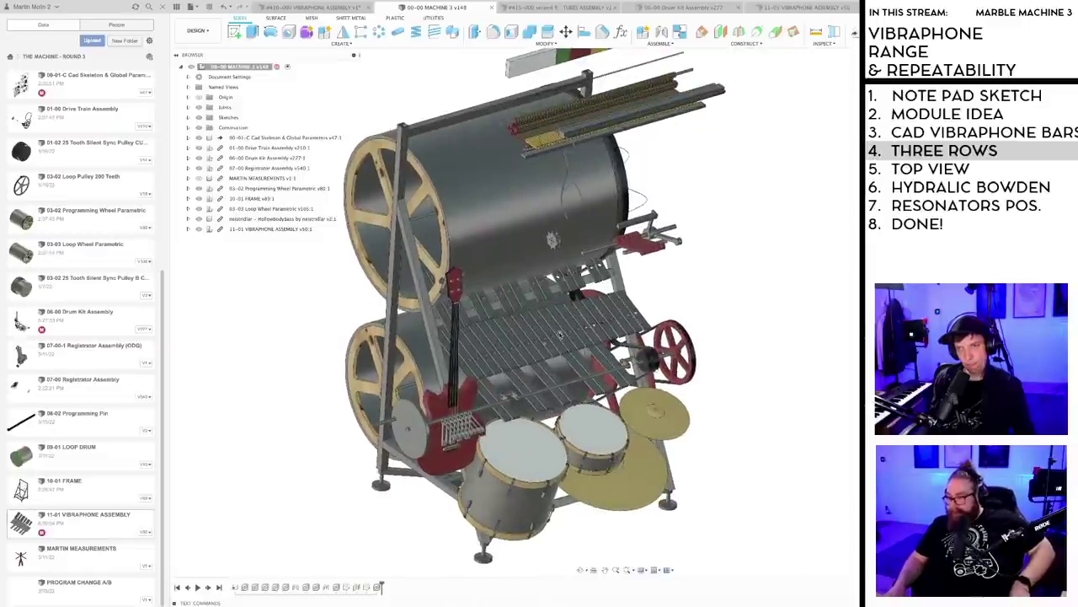
scroll(539, 314, up, 1)
scroll(528, 305, down, 2)
mouse_move(557, 342)
shift+middle_down()
mouse_move(493, 336)
mouse_move(548, 343)
mouse_move(549, 332)
shift+middle_up()
scroll(548, 345, up, 1)
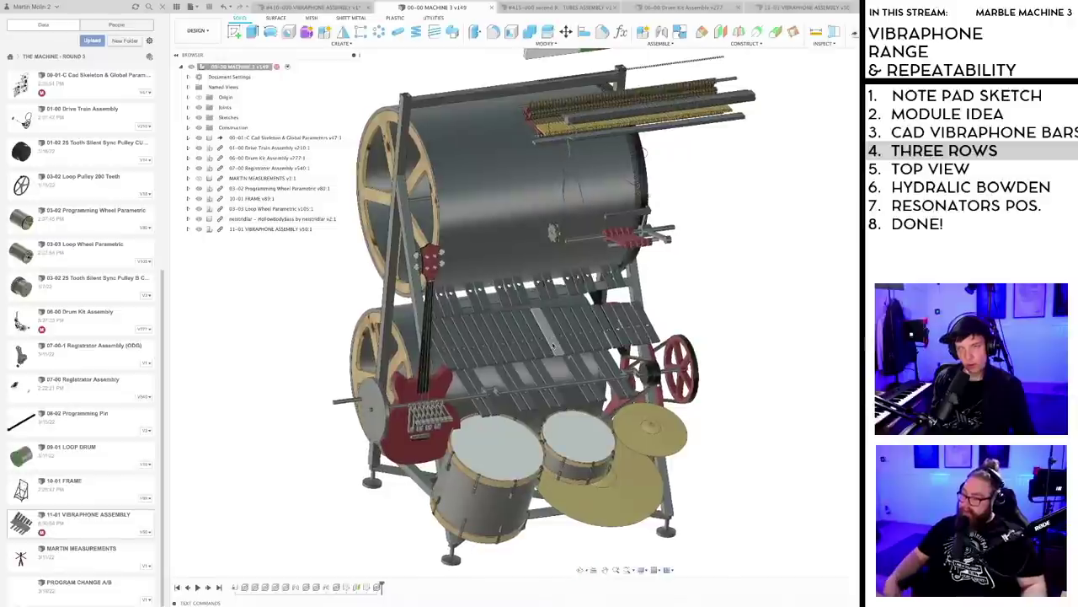
scroll(548, 332, up, 2)
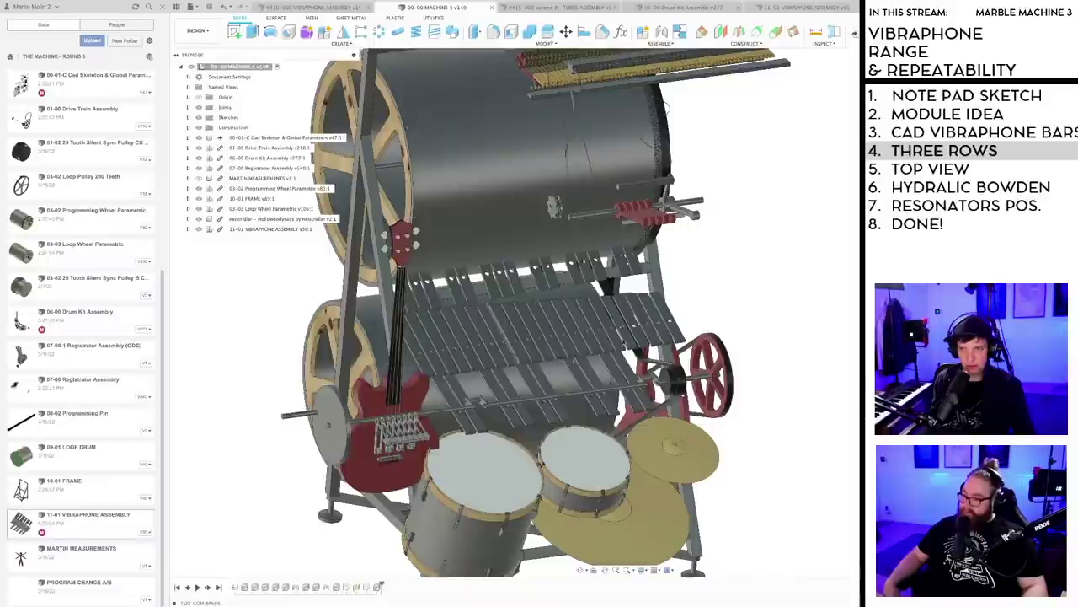
scroll(720, 327, down, 3)
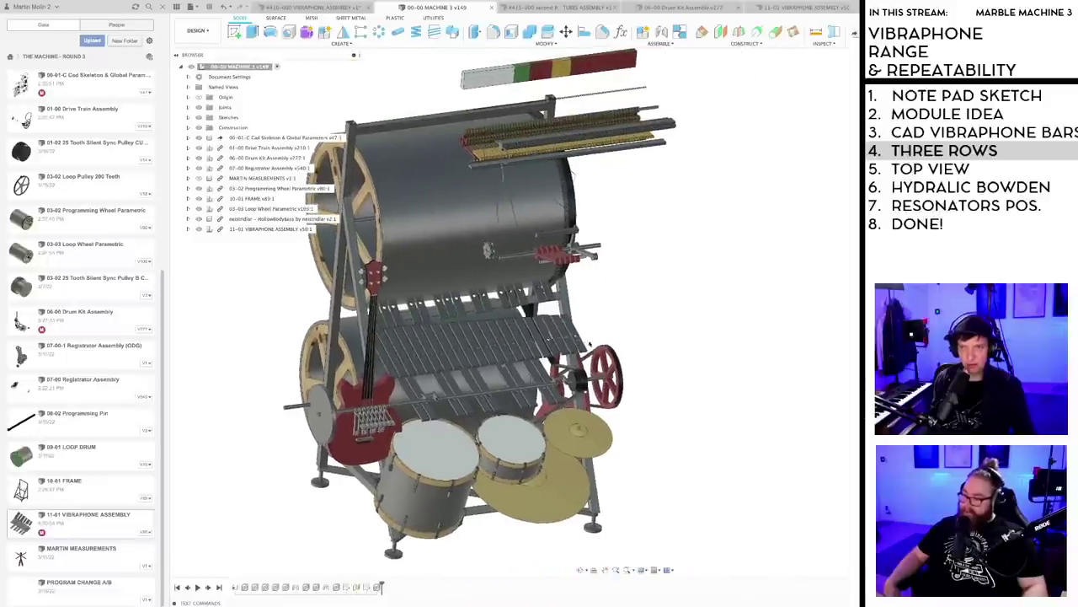
mouse_move(529, 338)
shift+middle_down()
mouse_move(508, 346)
mouse_move(489, 267)
mouse_move(530, 338)
shift+middle_up()
scroll(508, 346, up, 2)
scroll(508, 346, down, 2)
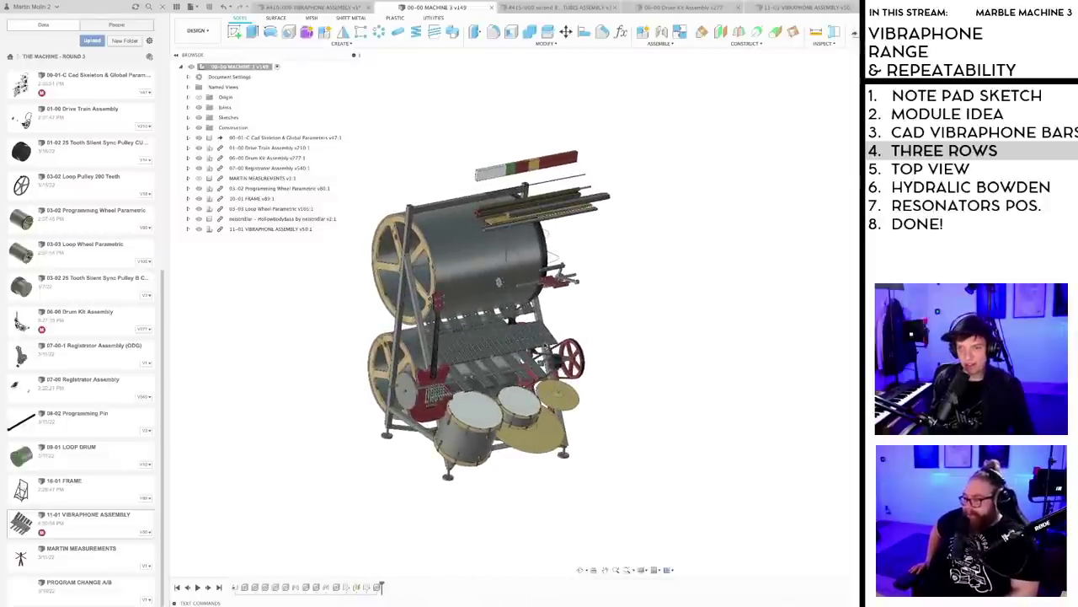
scroll(547, 332, up, 2)
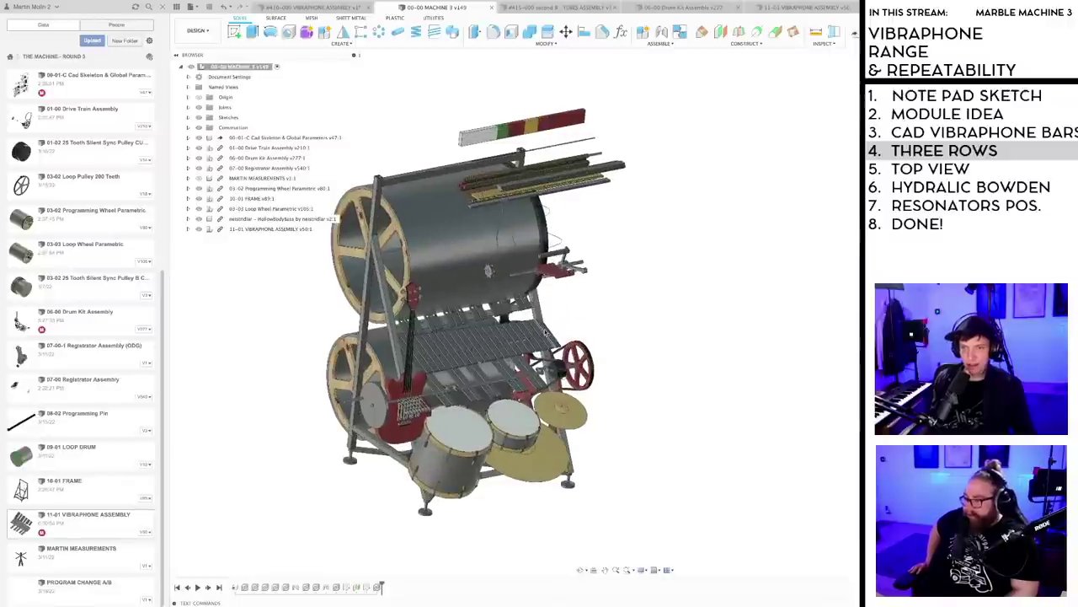
shift+middle_drag(532, 333, 483, 321)
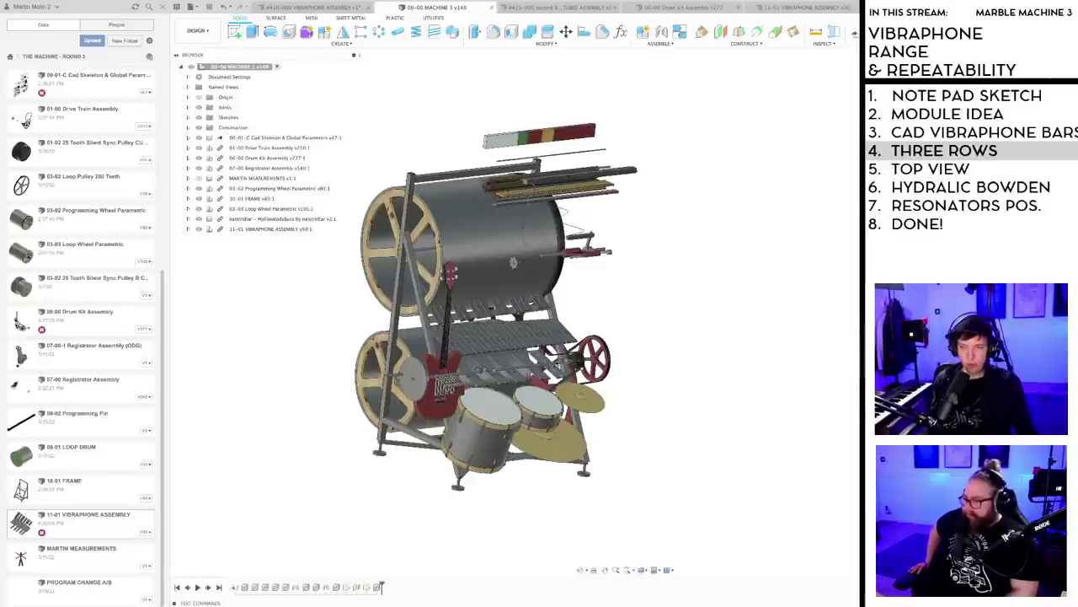
scroll(552, 359, up, 1)
shift+middle_drag(553, 359, 484, 321)
scroll(484, 358, up, 2)
scroll(496, 347, down, 5)
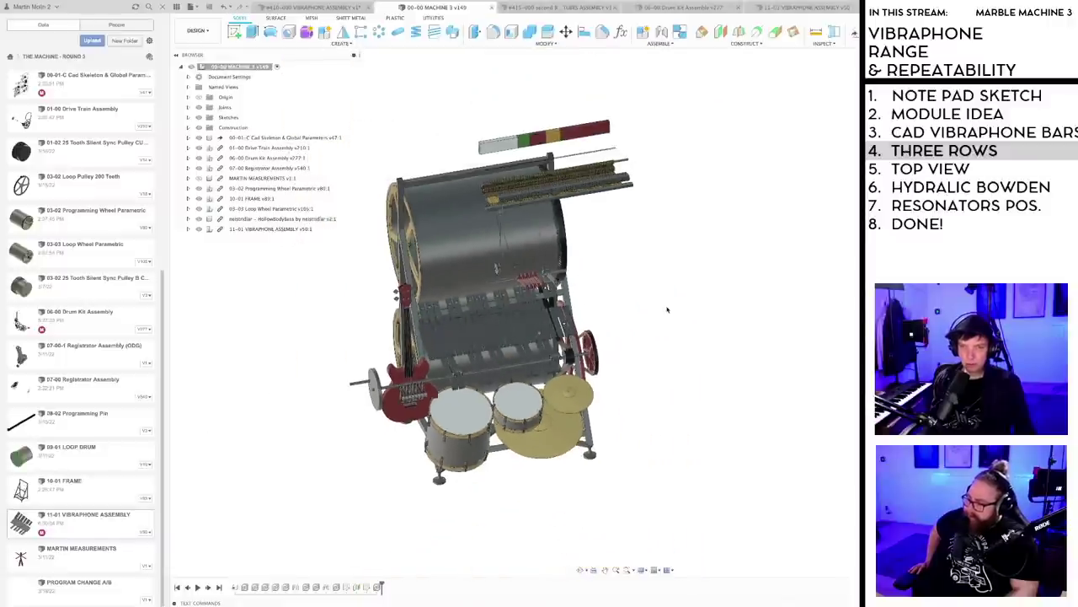
shift+middle_drag(497, 268, 501, 336)
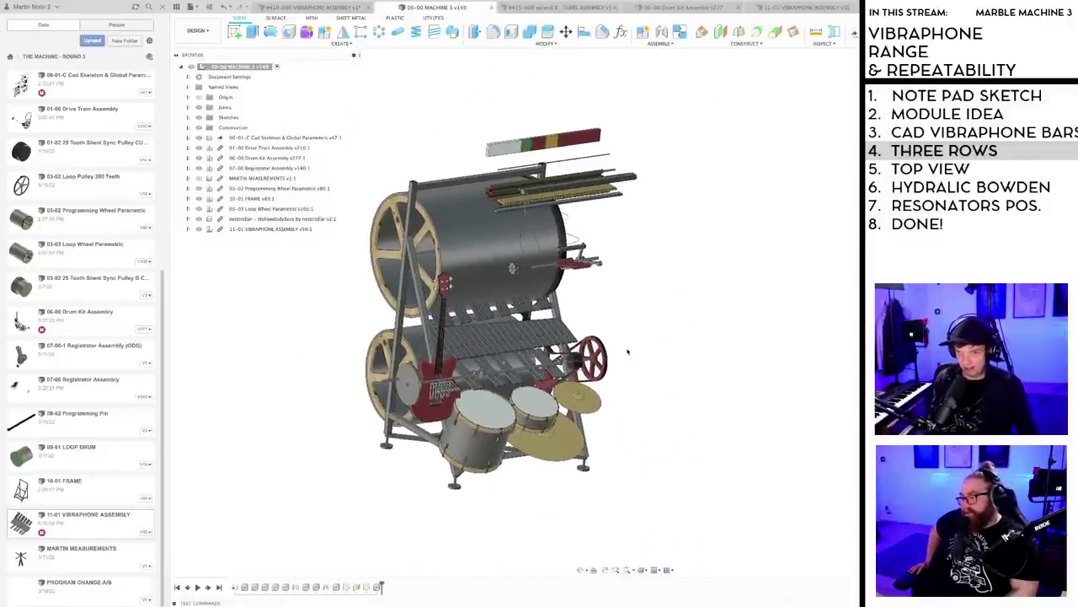
shift+middle_drag(627, 352, 589, 348)
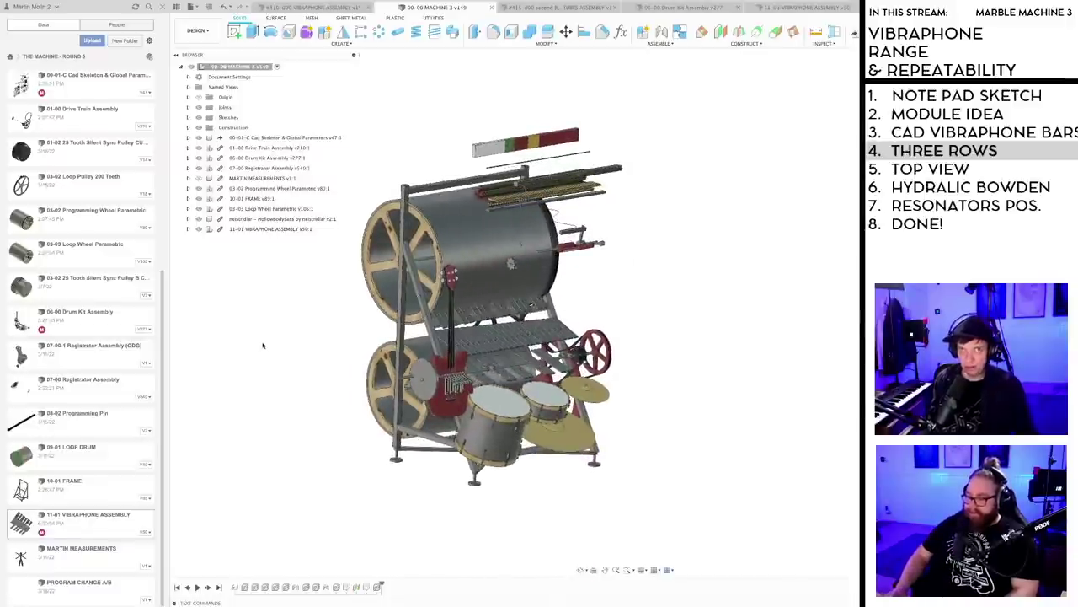
- Create a new component in the machine and extrude the upper programming wheel's outer ring face 1000 mm outward as a new body
right_click(244, 66)
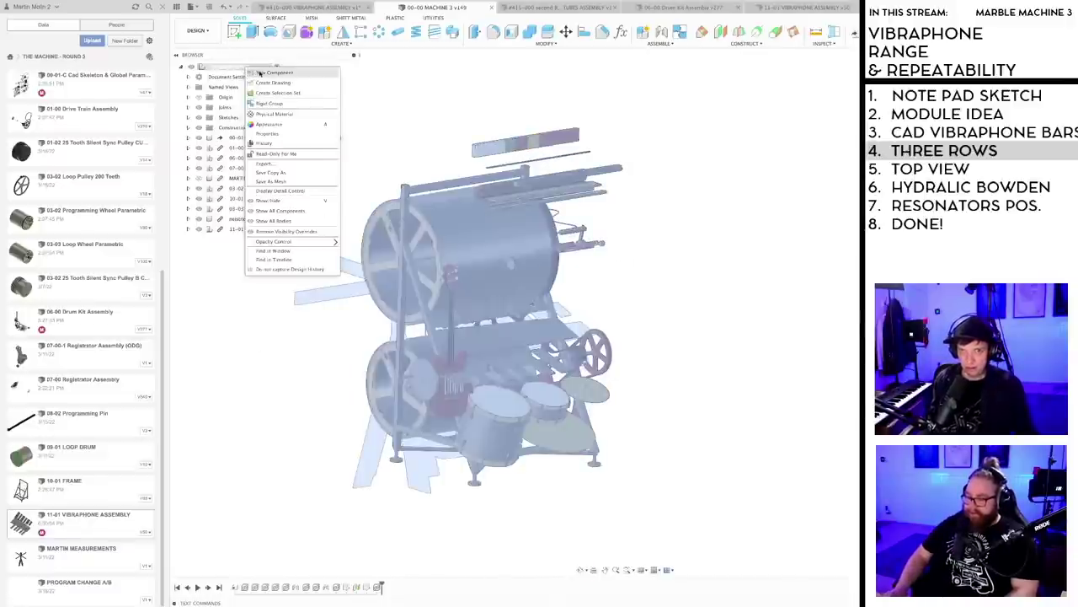
click(268, 72)
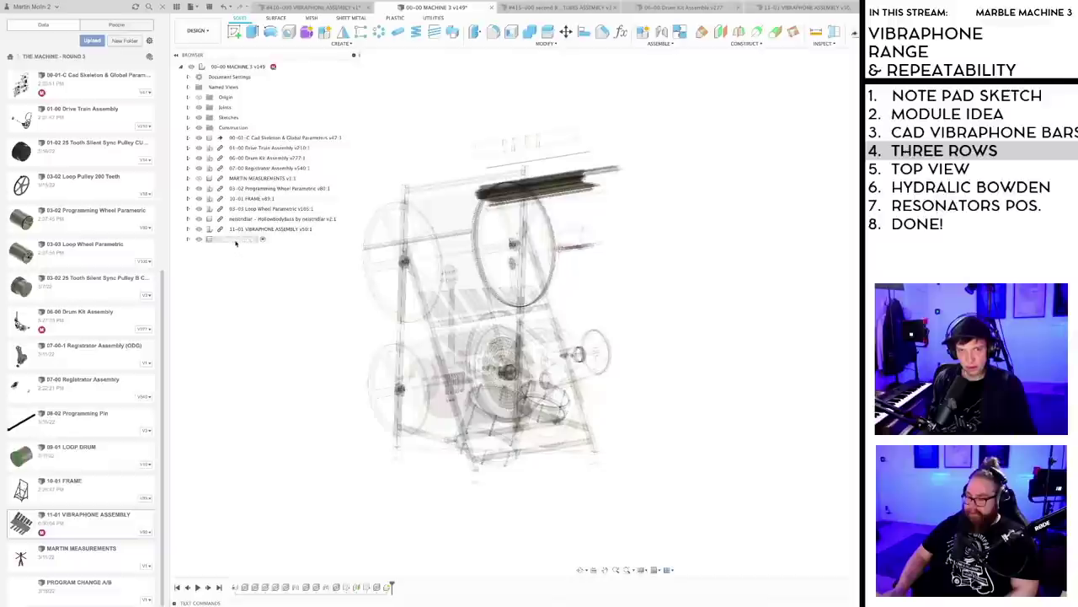
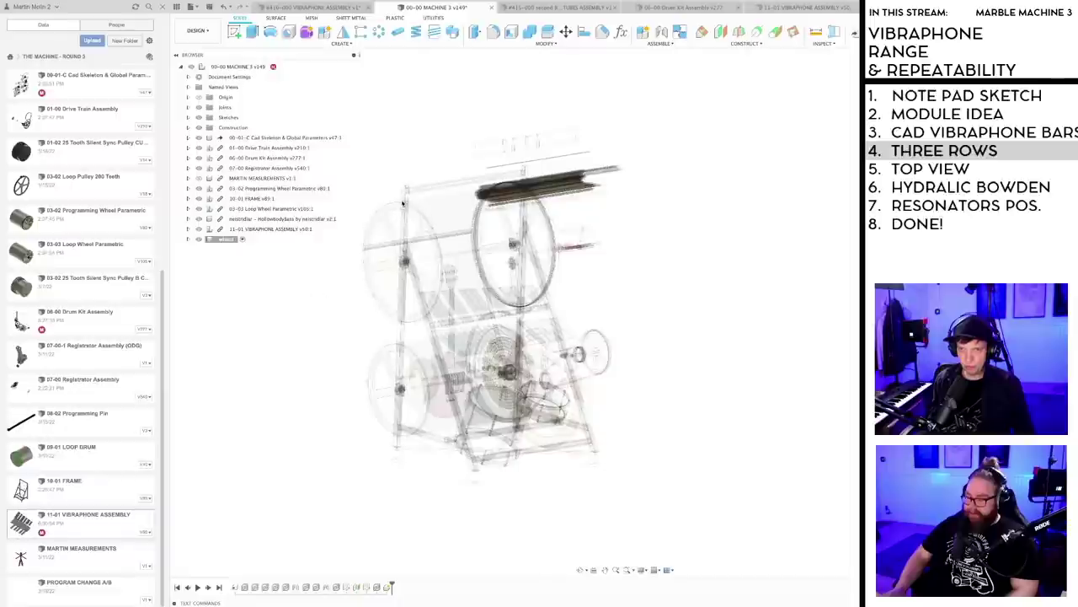
scroll(371, 220, up, 5)
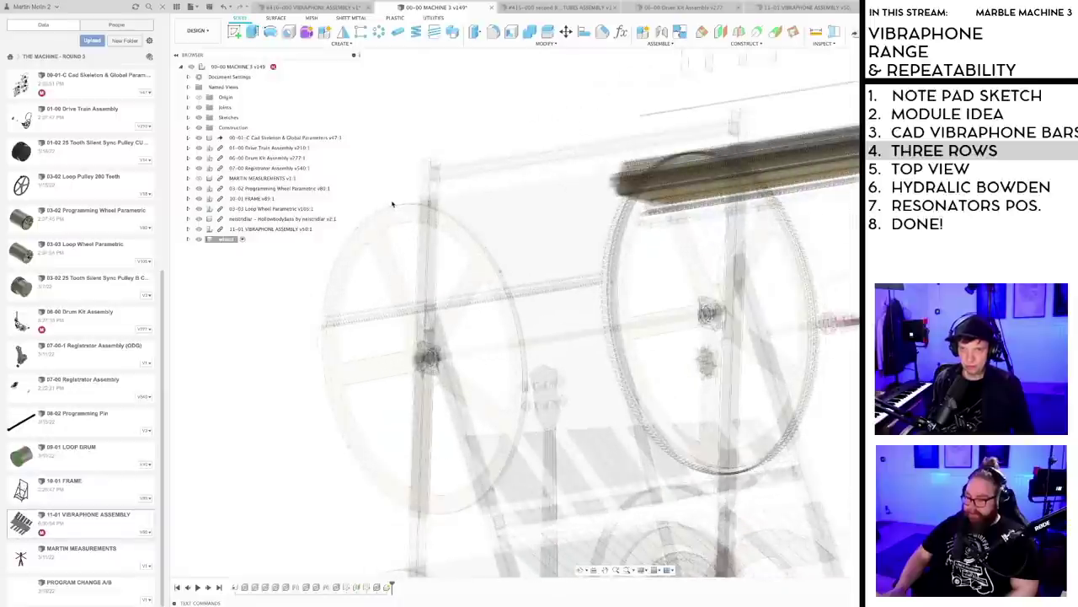
key(e)
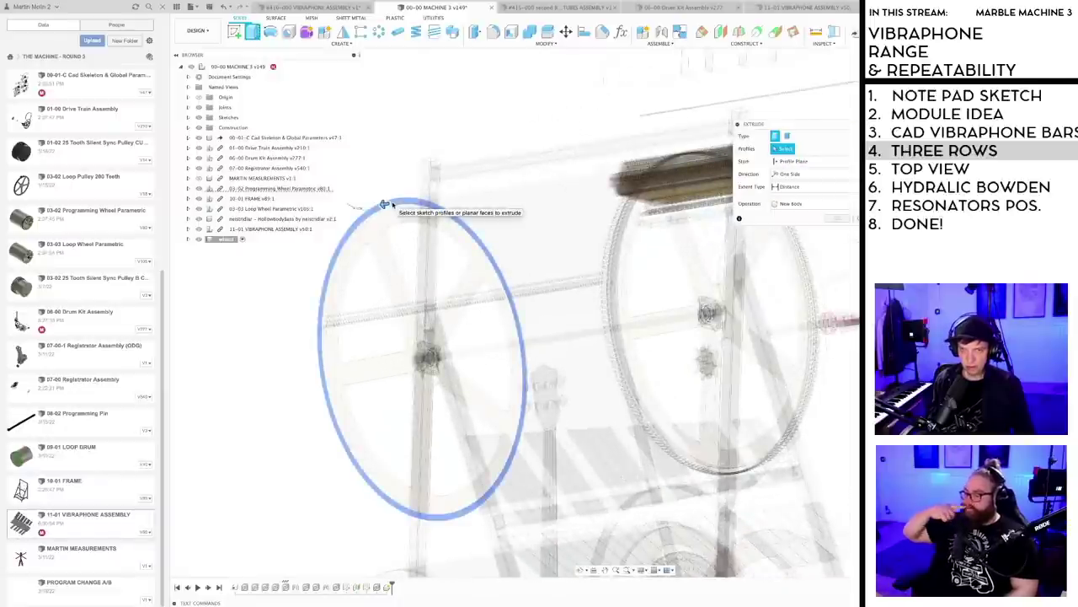
click(384, 204)
drag(384, 204, 342, 214)
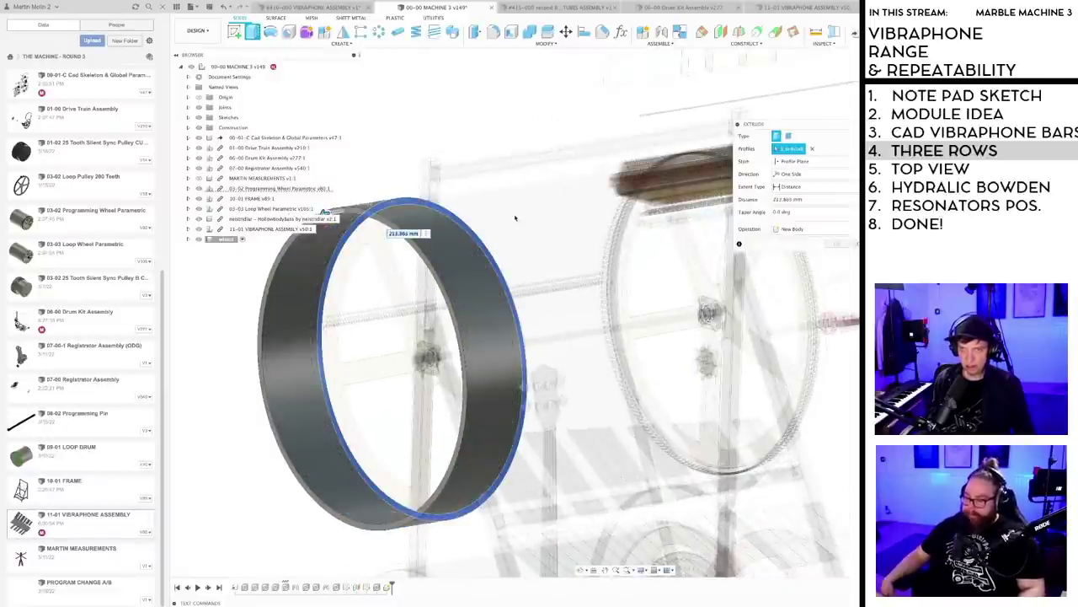
scroll(516, 218, down, 4)
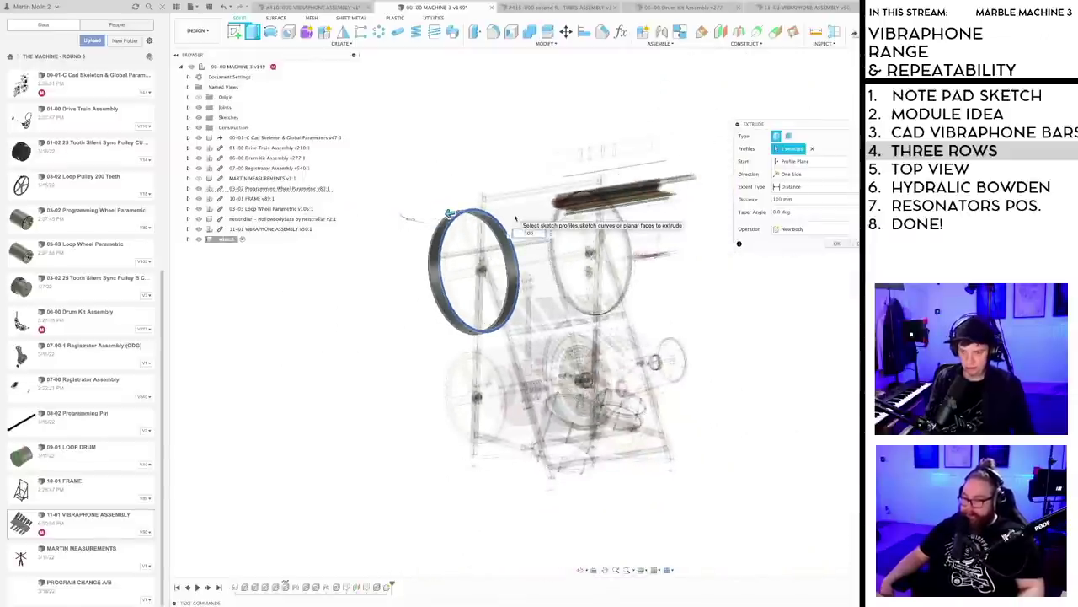
key(Return)
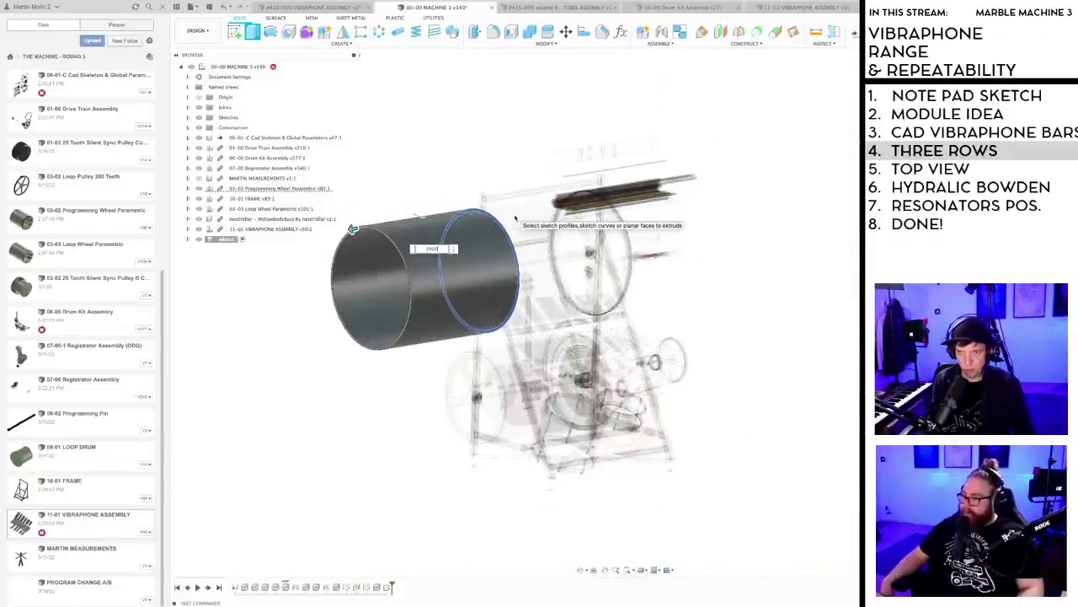
shift+middle_drag(496, 381, 489, 426)
scroll(491, 426, up, 3)
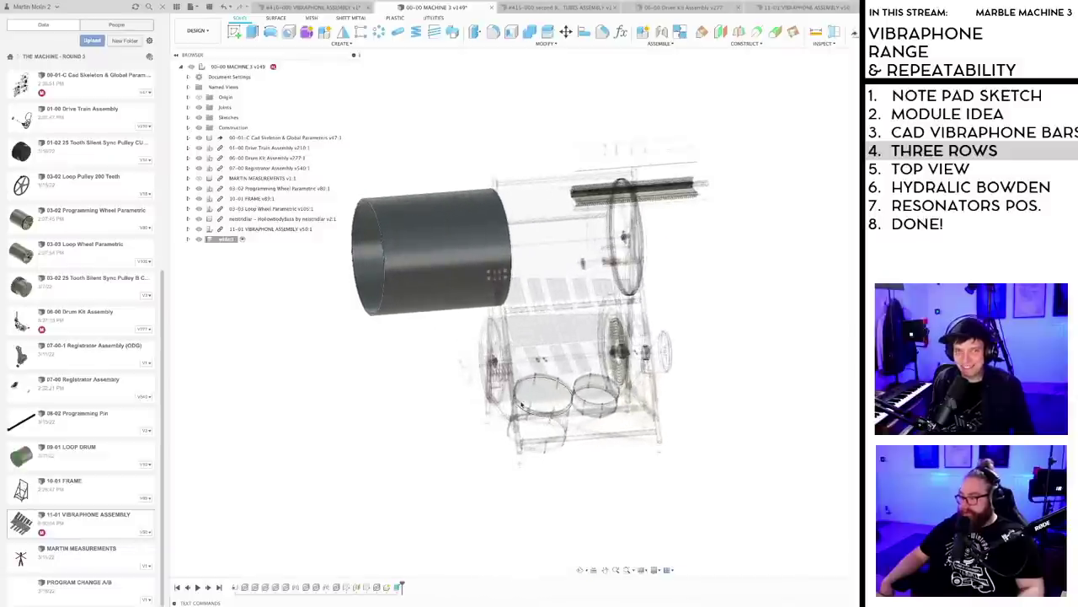
scroll(488, 361, down, 3)
shift+middle_drag(497, 364, 536, 379)
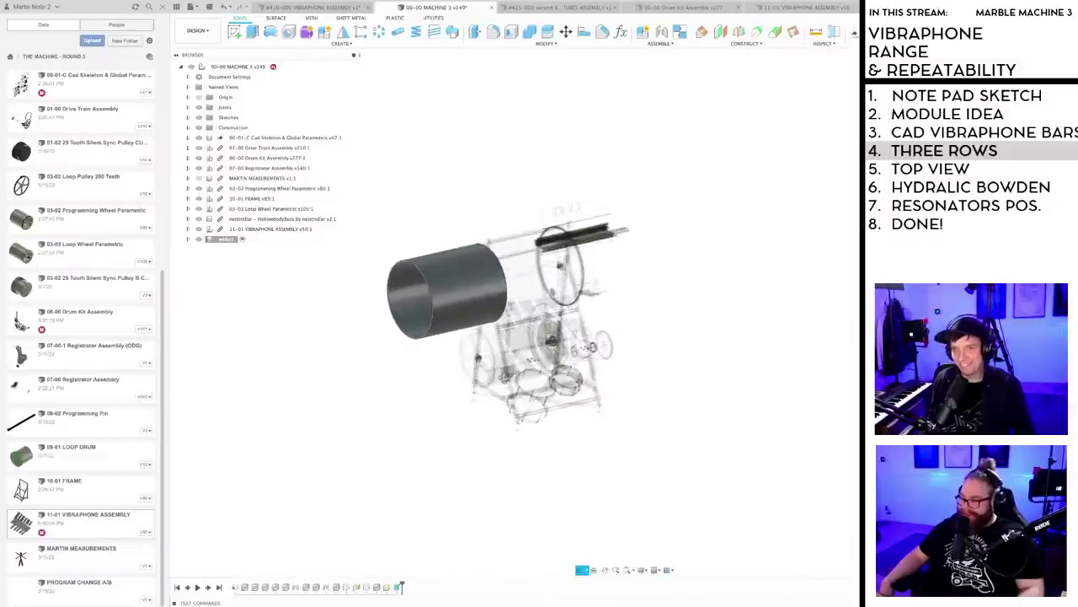
- Return to the top-level machine assembly and save the document with the version description User Saved
key(super+s)
key(Return)
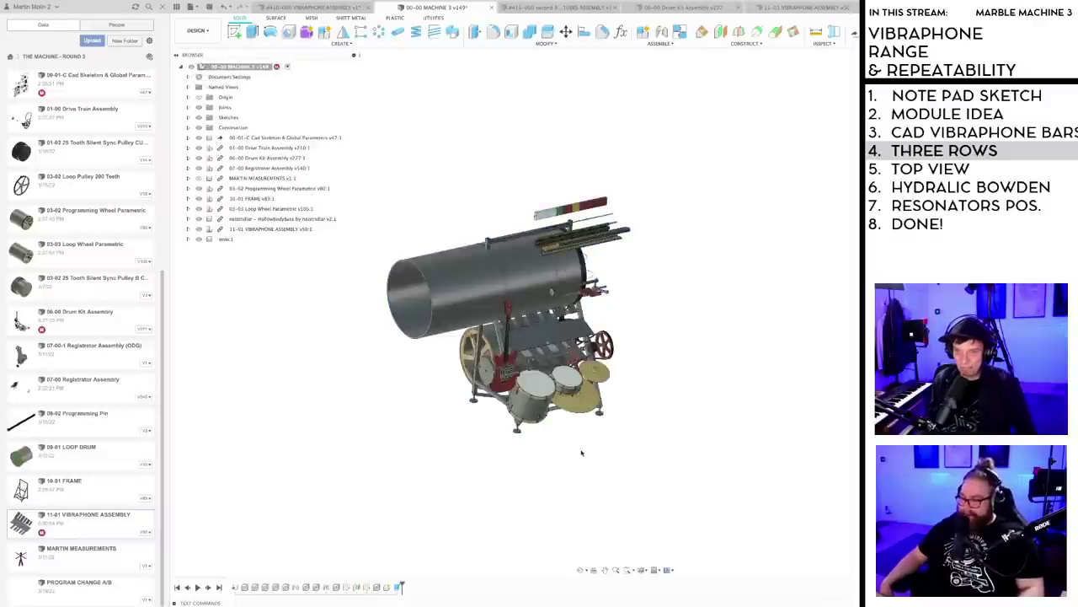
shift+middle_drag(536, 389, 494, 331)
scroll(462, 336, up, 3)
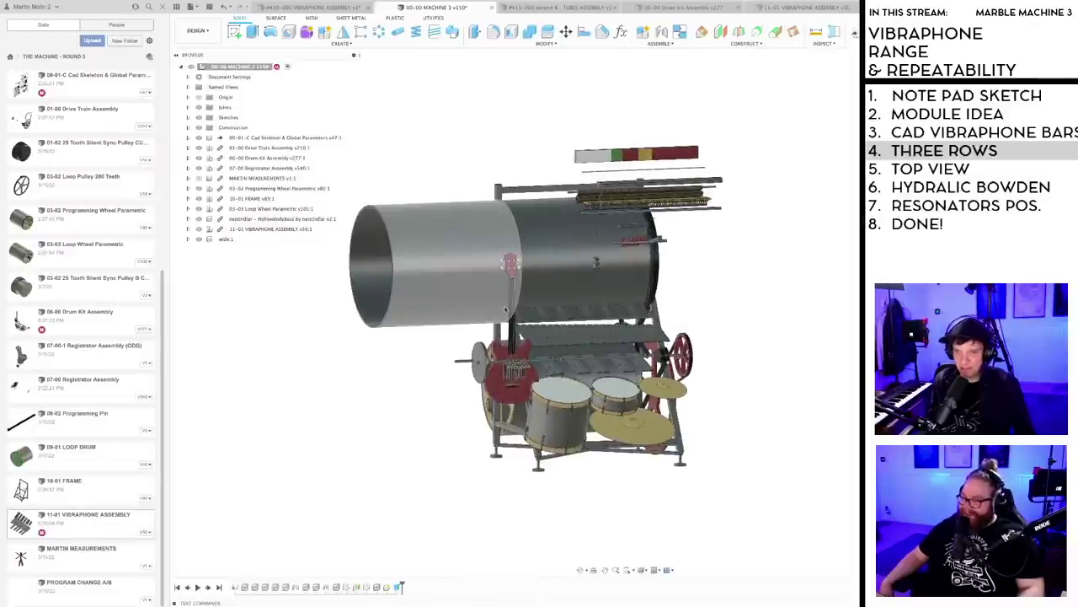
shift+middle_drag(748, 364, 703, 369)
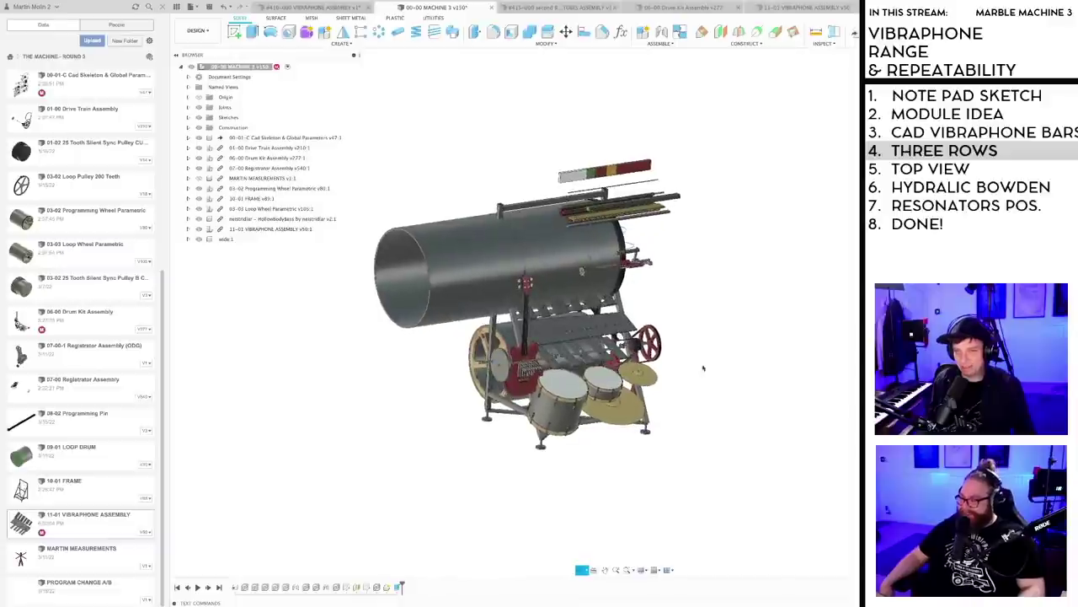
key(ctrl+s)
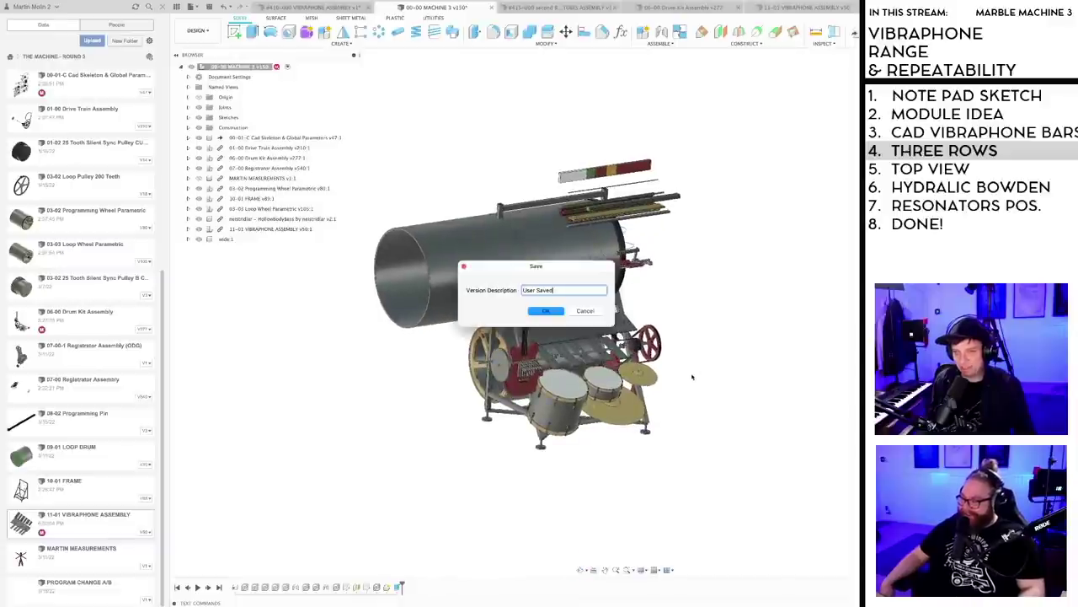
click(542, 310)
- Examine the extended programming wheel from several angles, comparing its width with the frame, guitar, drums and vibraphone rows
scroll(450, 408, up, 3)
shift+middle_drag(450, 406, 536, 445)
scroll(462, 403, up, 2)
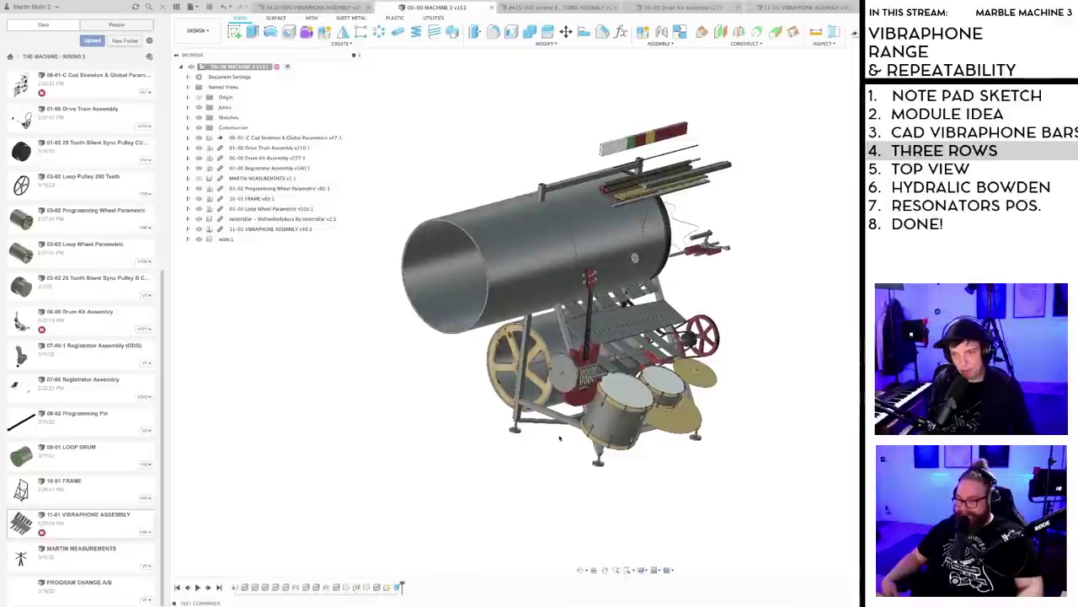
mouse_move(604, 449)
shift+middle_down()
mouse_move(482, 439)
mouse_move(604, 448)
shift+middle_up()
scroll(538, 453, up, 5)
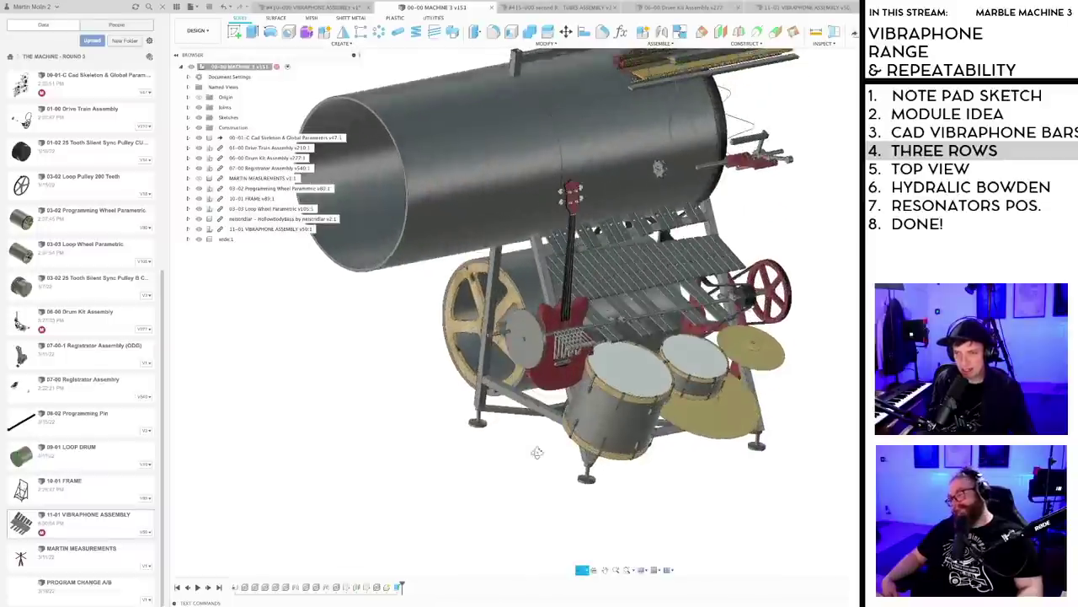
scroll(538, 454, down, 3)
shift+middle_drag(543, 456, 495, 460)
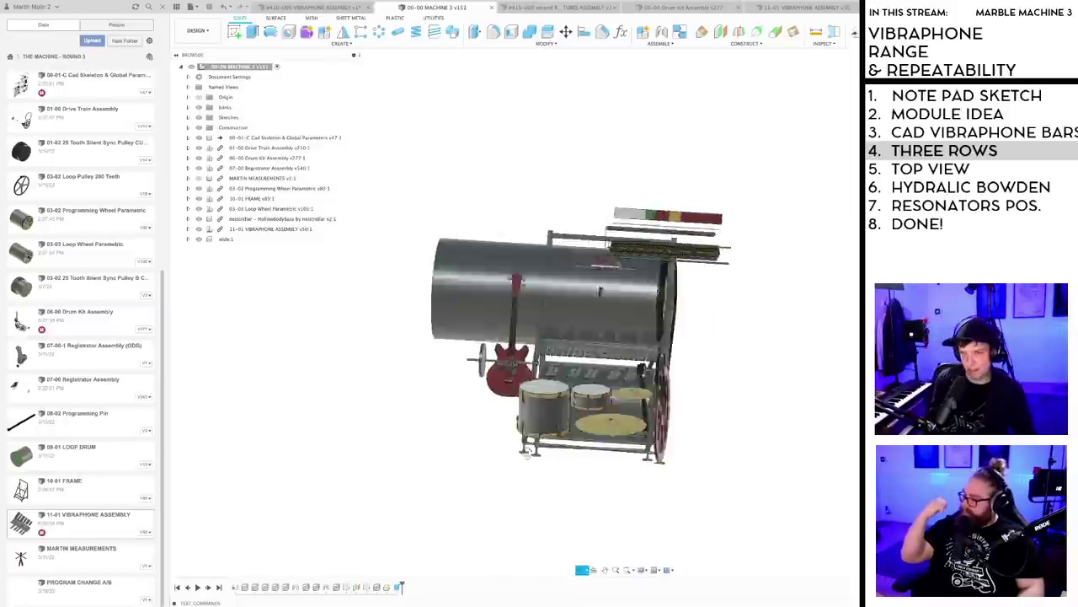
shift+middle_drag(562, 467, 554, 465)
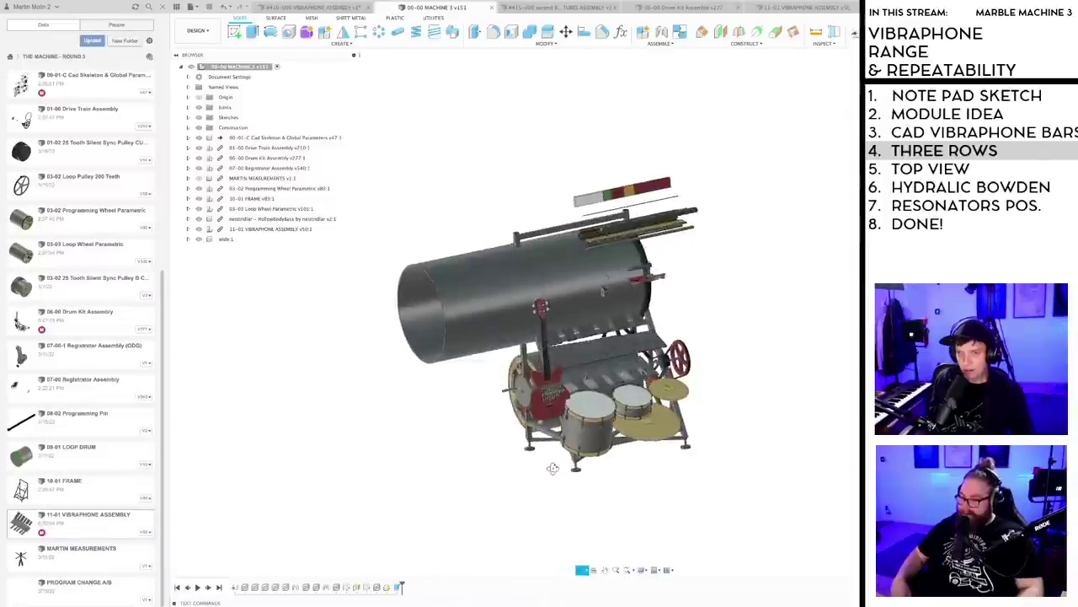
scroll(534, 470, up, 2)
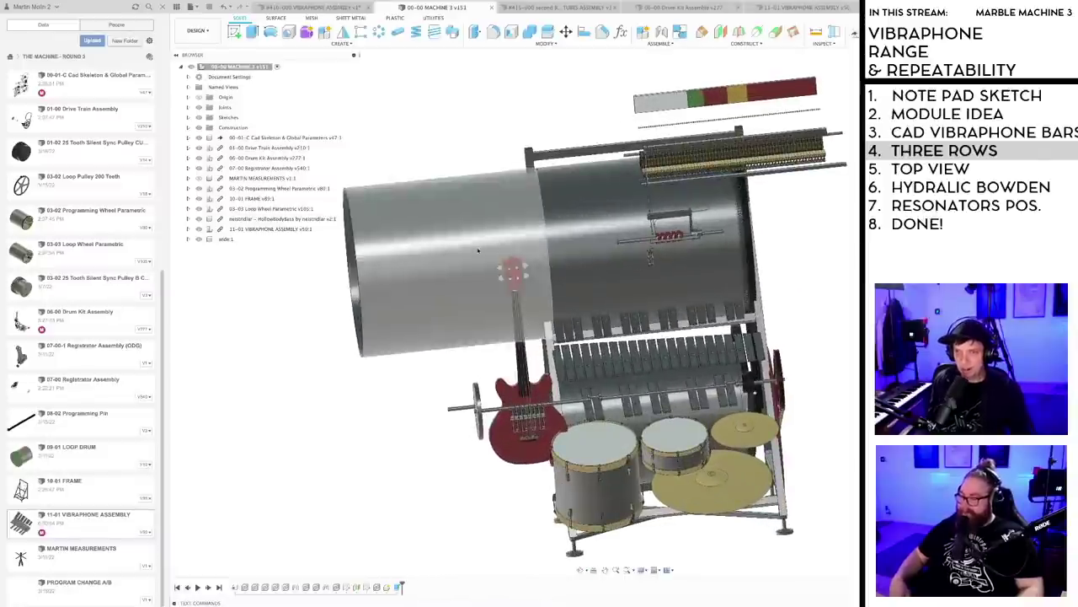
scroll(400, 444, down, 4)
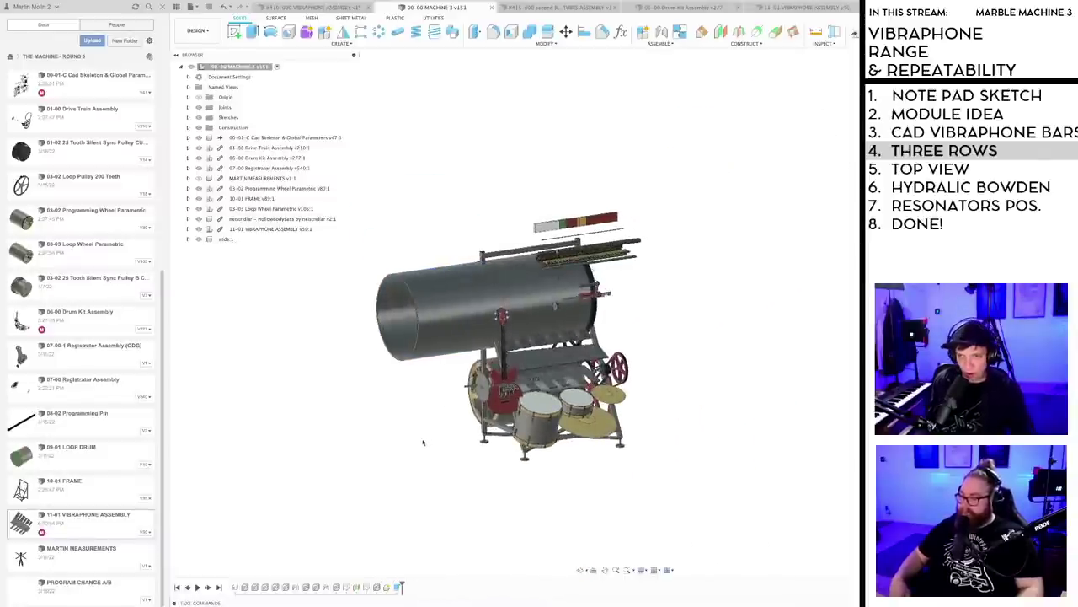
shift+middle_drag(484, 437, 481, 439)
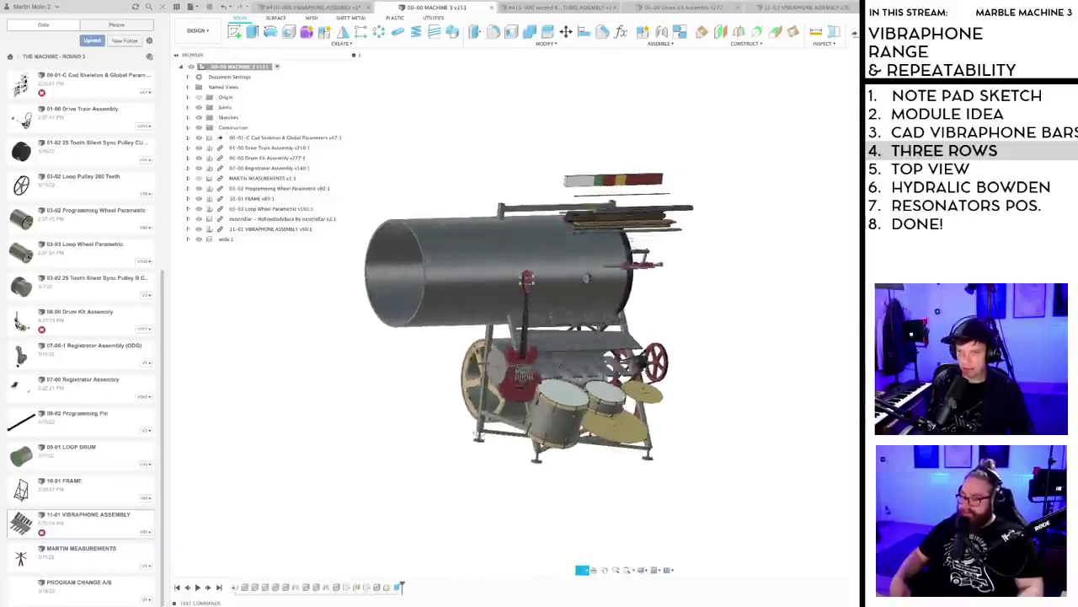
shift+middle_drag(499, 444, 468, 436)
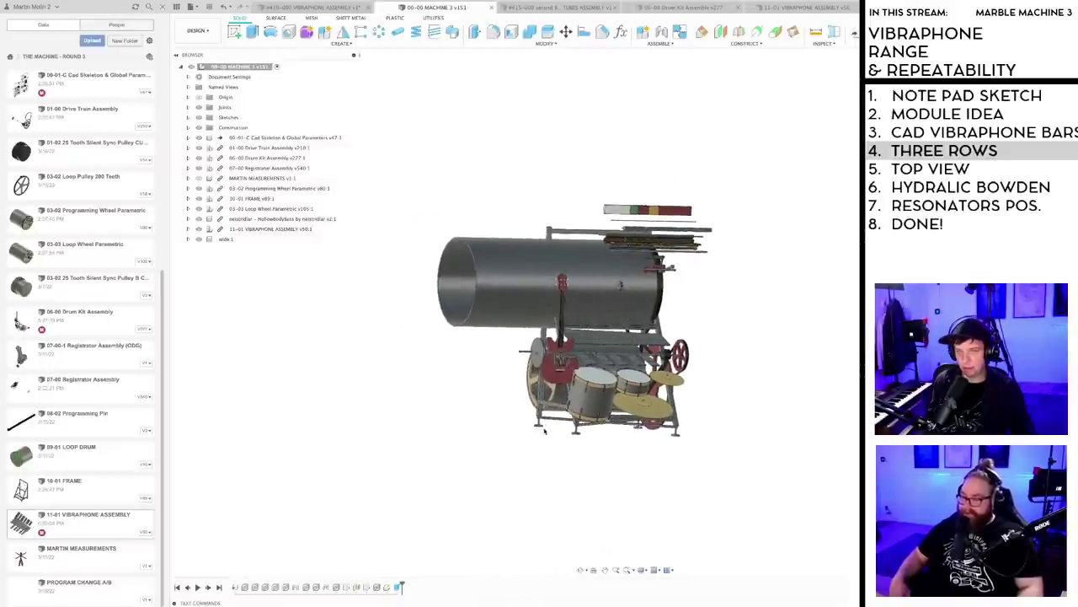
mouse_move(543, 431)
shift+middle_down()
mouse_move(528, 455)
mouse_move(540, 414)
mouse_move(557, 419)
mouse_move(535, 412)
shift+middle_up()
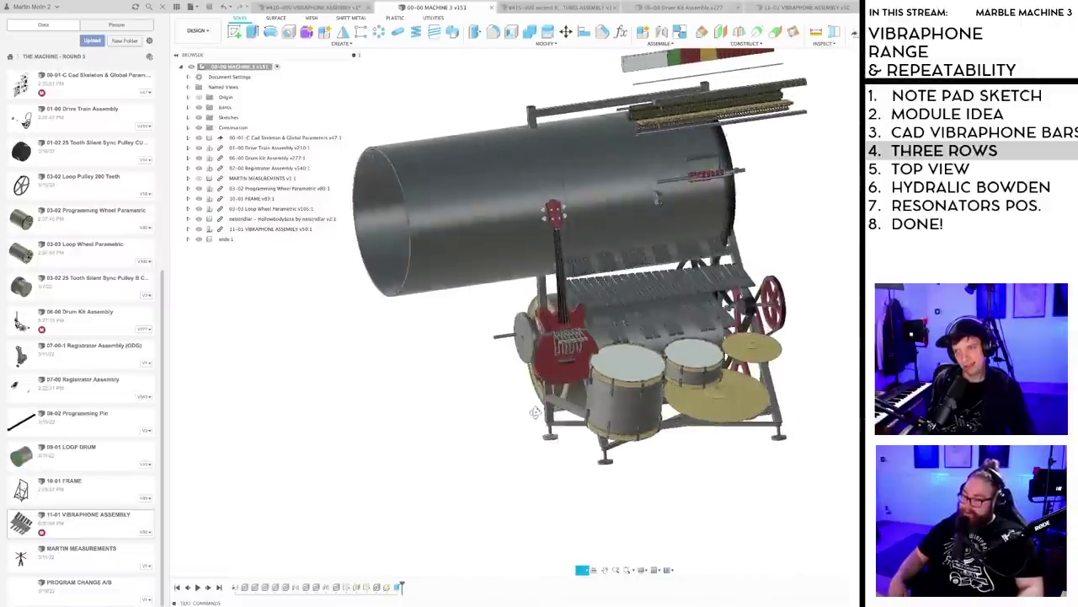
shift+middle_drag(539, 415, 537, 469)
scroll(537, 471, down, 2)
scroll(532, 479, up, 3)
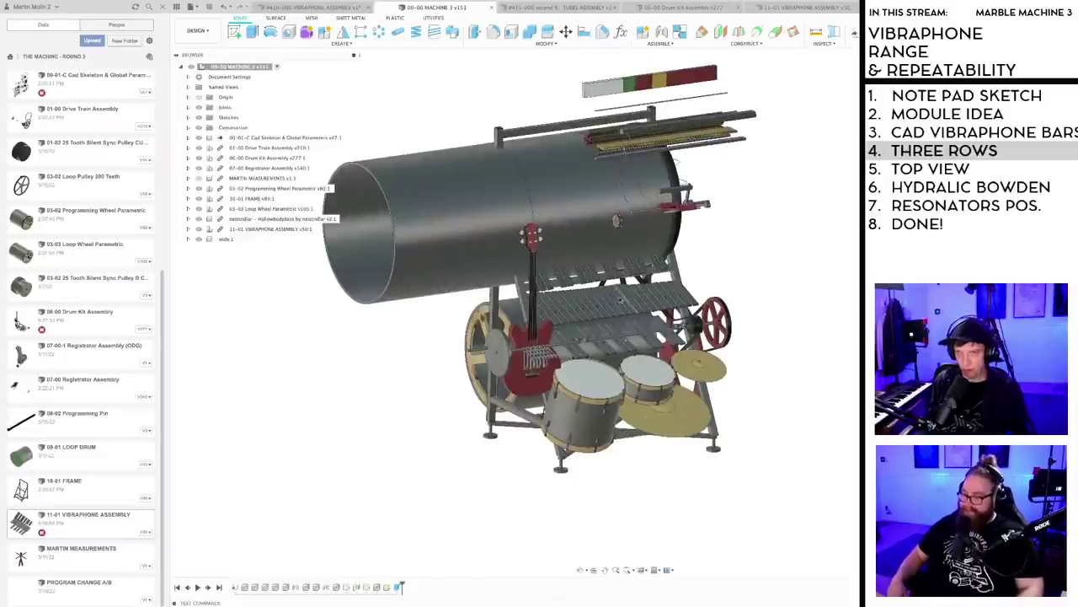
- Switch to the 11-01 VIBRAPHONE ASSEMBLY document and list the individual bar bodies of the vibraphone component
click(805, 7)
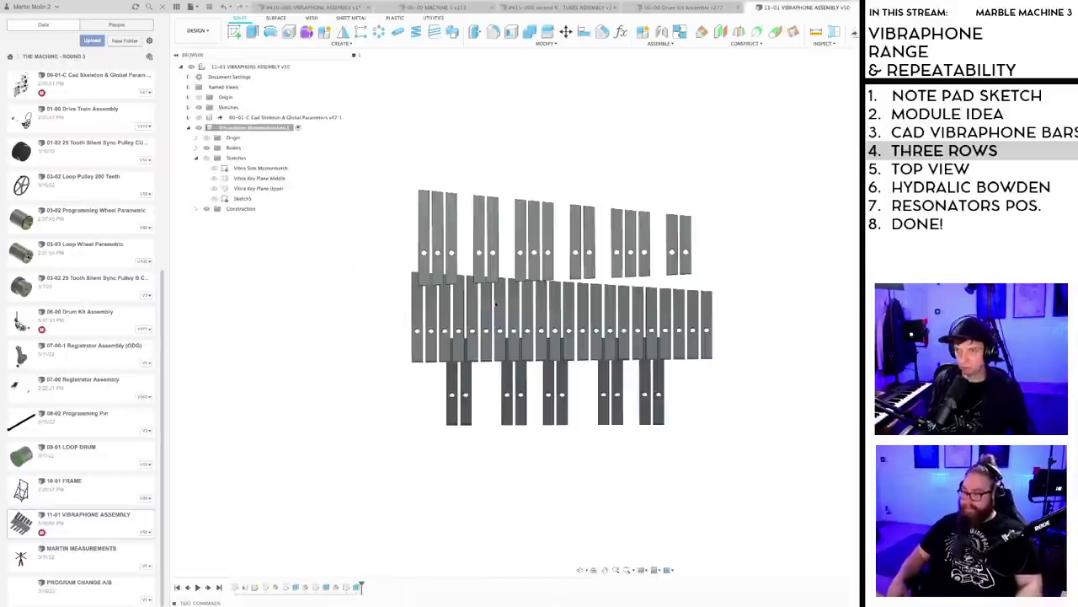
click(196, 148)
click(196, 66)
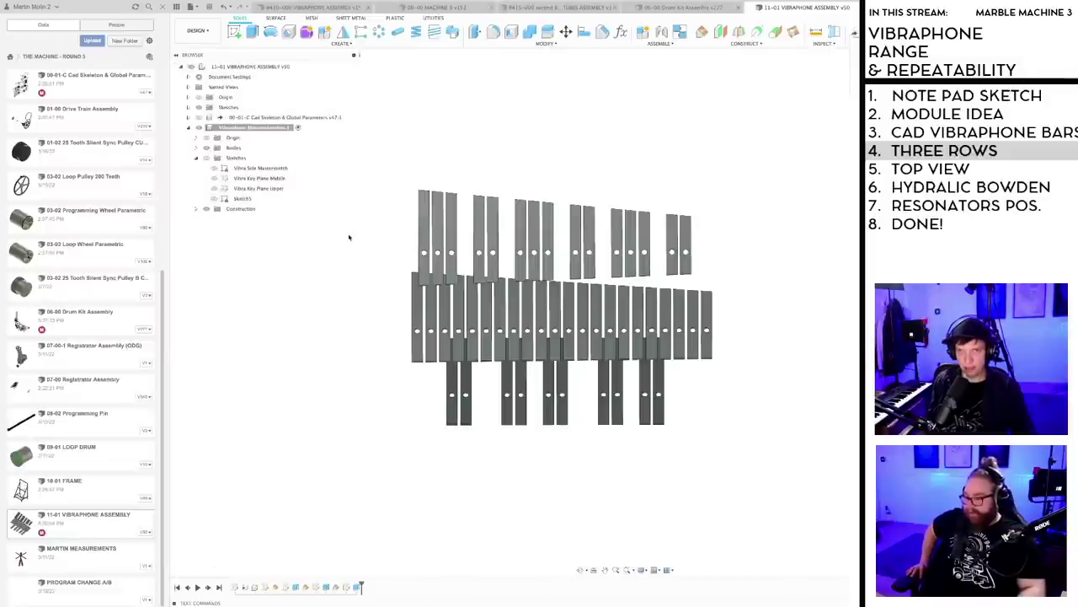
scroll(349, 235, down, 1)
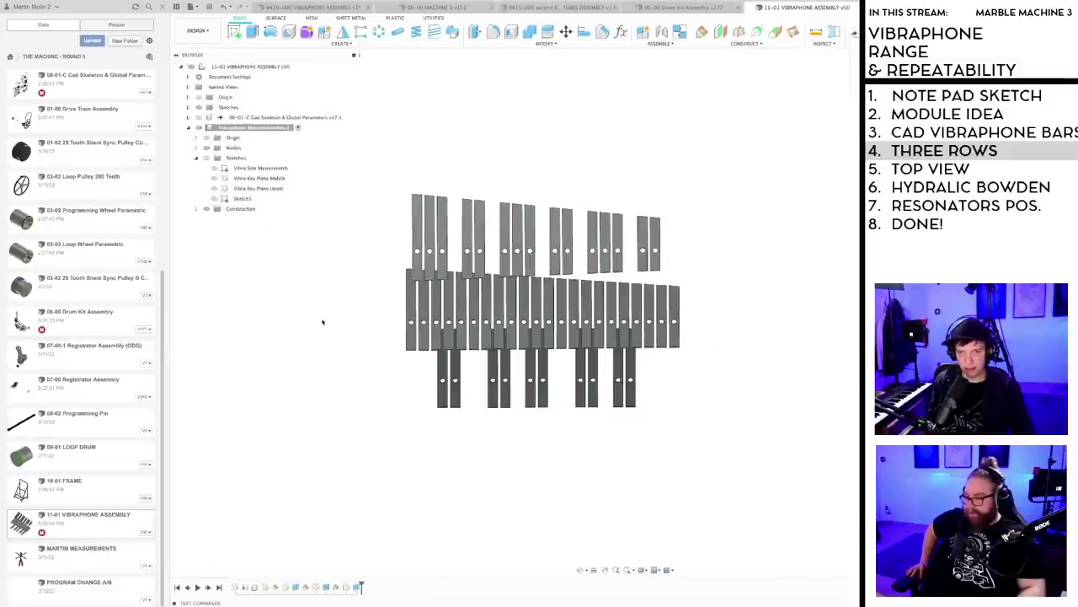
mouse_move(327, 335)
shift+middle_down()
mouse_move(345, 309)
mouse_move(333, 315)
shift+middle_up()
click(400, 245)
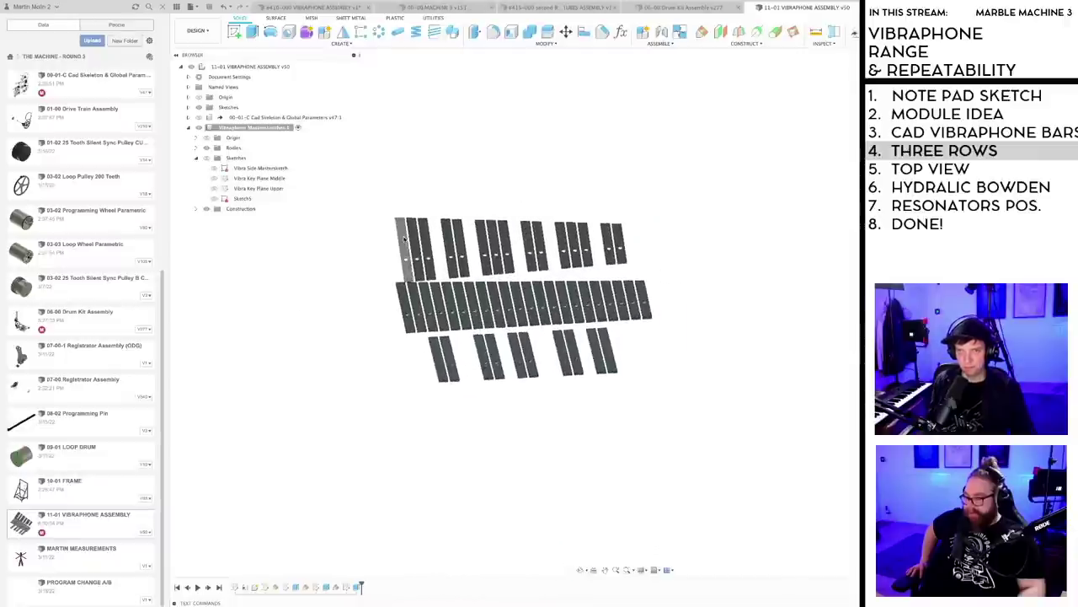
click(195, 147)
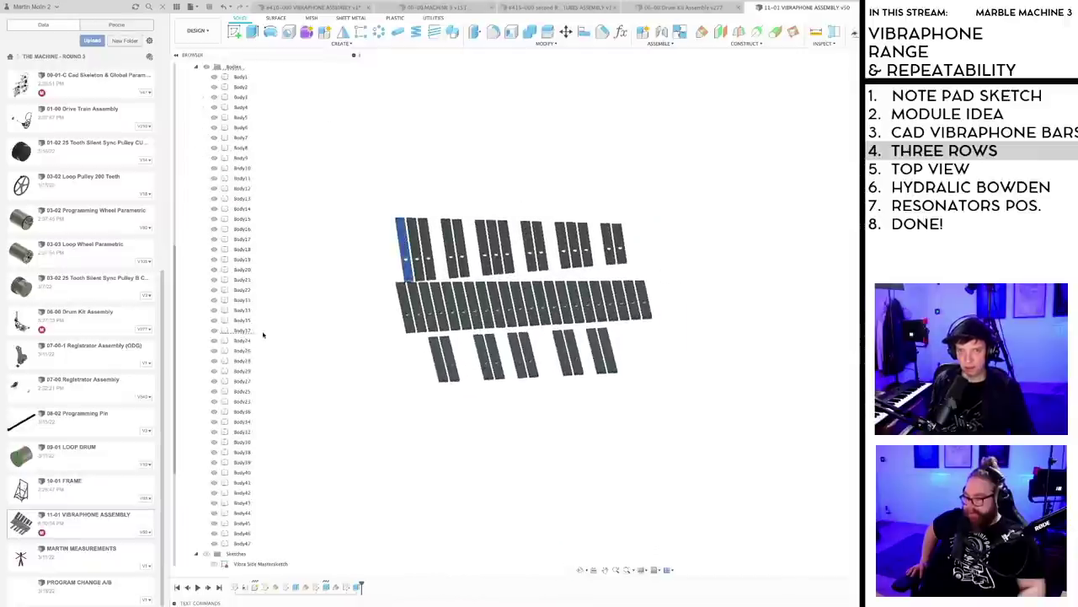
- Hide every bar body in the upper vibraphone row
click(214, 340)
drag(381, 194, 566, 276)
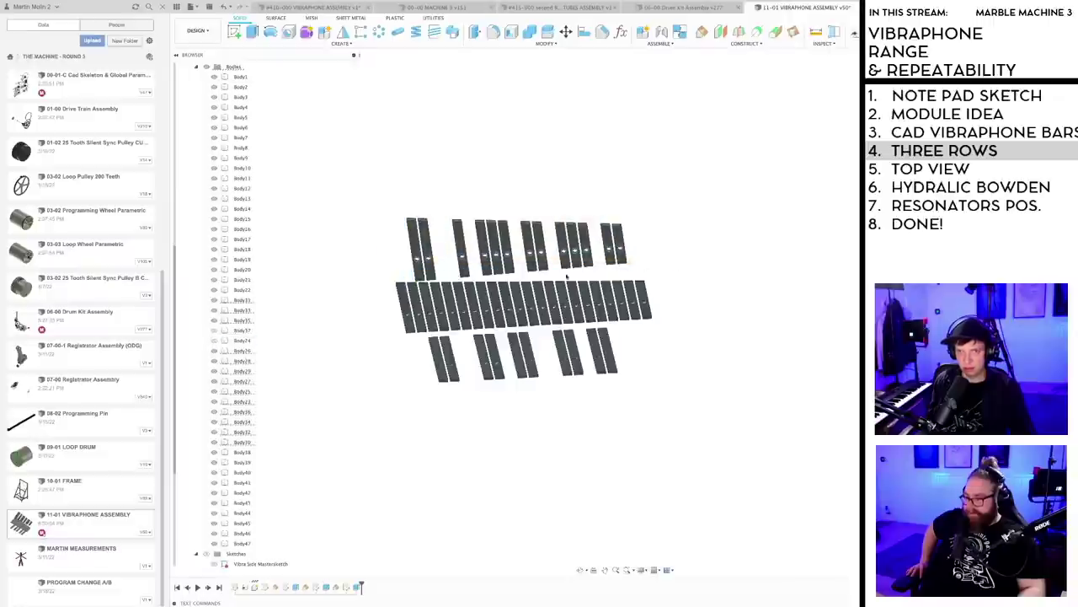
click(213, 301)
click(214, 311)
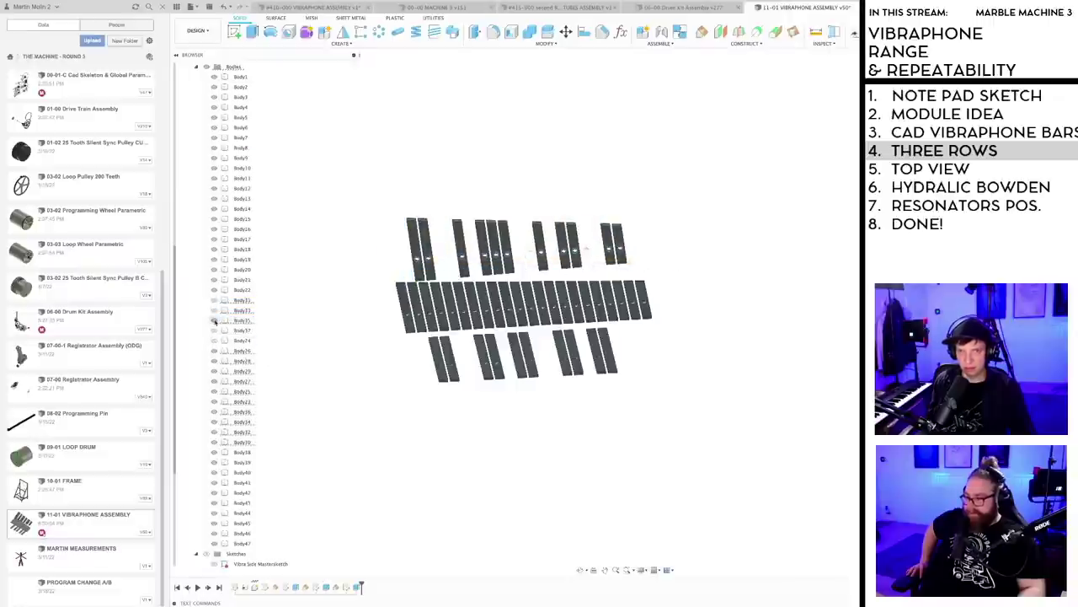
click(213, 321)
click(213, 351)
click(213, 361)
click(214, 370)
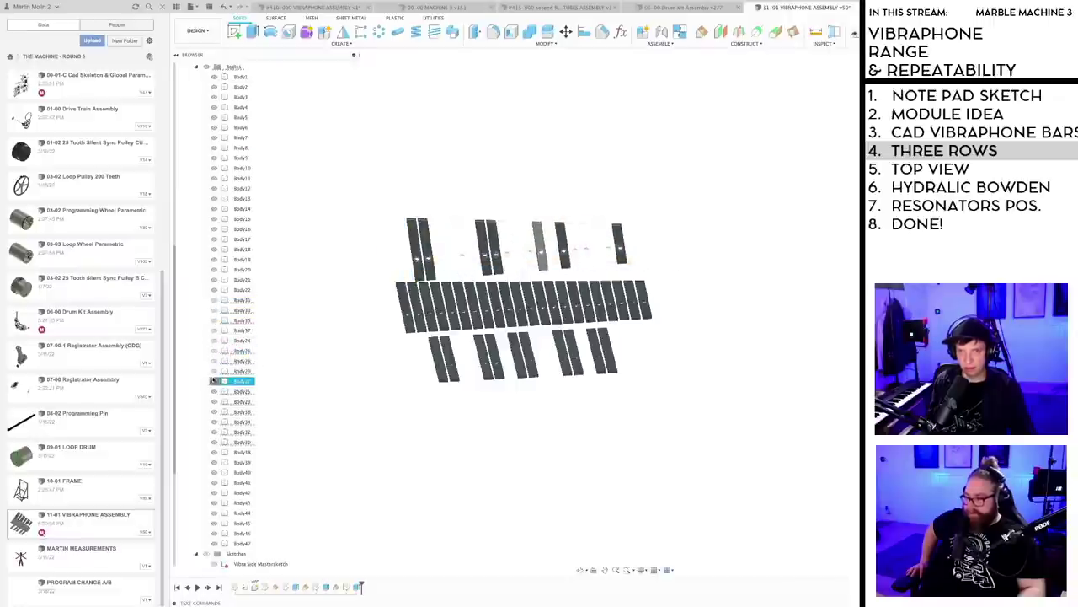
click(214, 381)
click(215, 391)
click(214, 401)
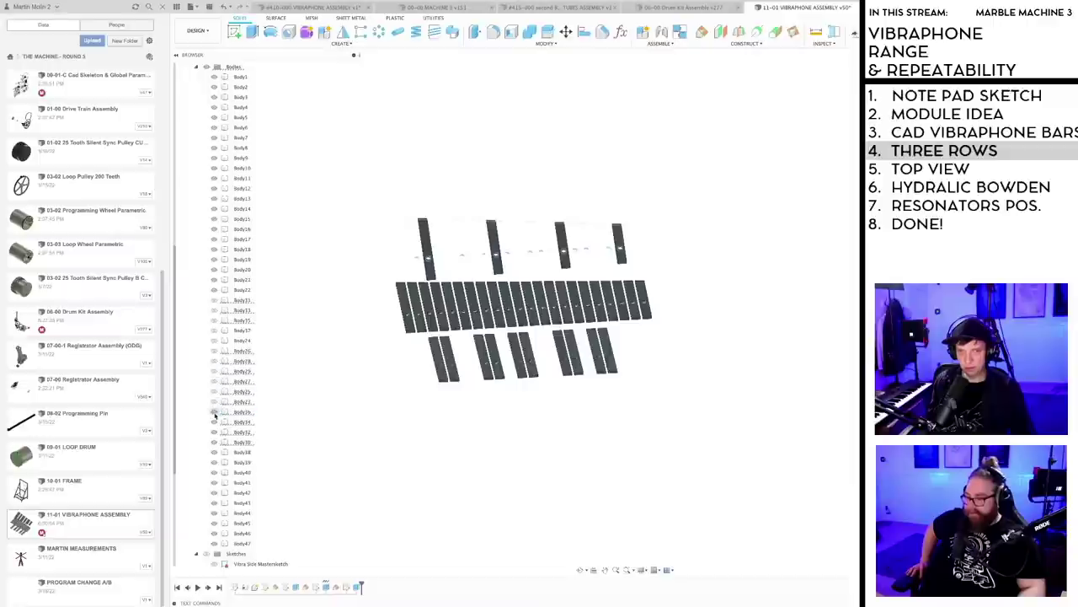
click(214, 411)
click(214, 421)
click(214, 431)
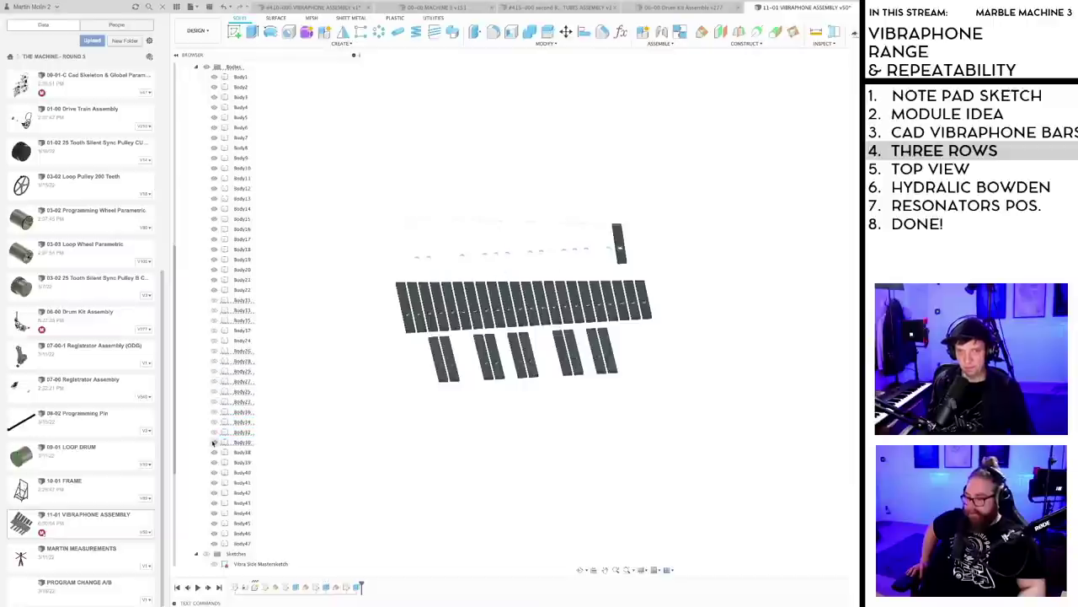
click(214, 442)
- Hide all bar bodies in the lower vibraphone row, Body38 to Body47, leaving the middle row shown
shift+middle_drag(381, 401, 444, 316)
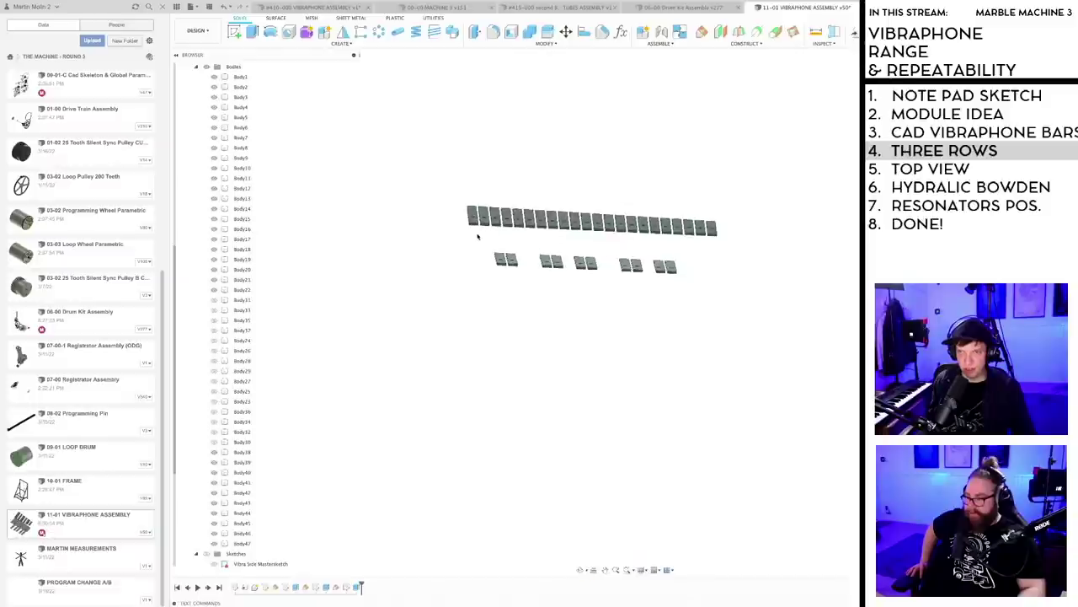
drag(477, 235, 754, 302)
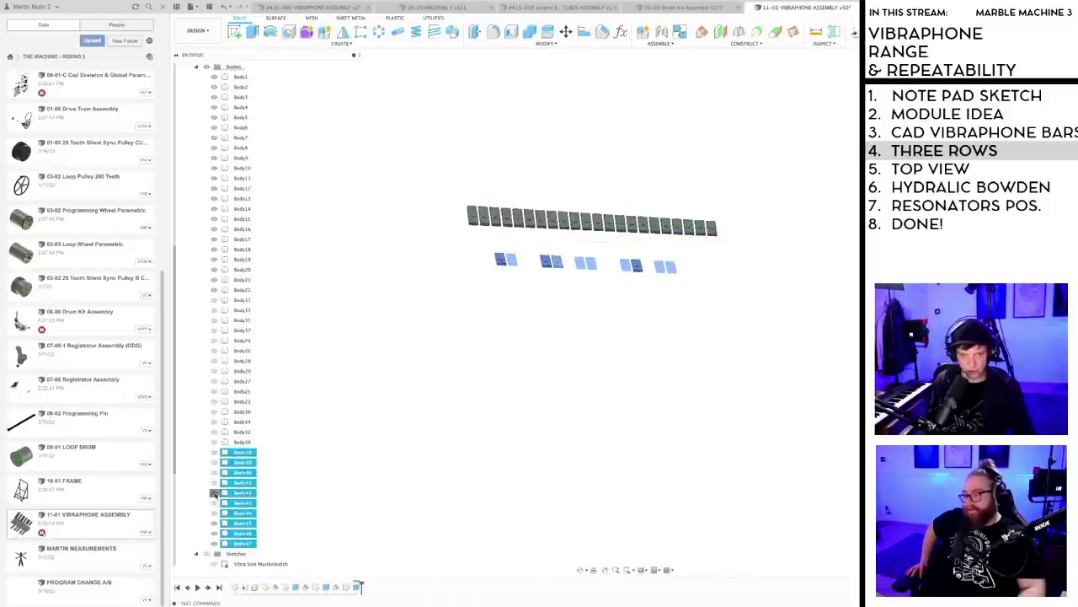
click(475, 364)
shift+middle_drag(484, 363, 183, 364)
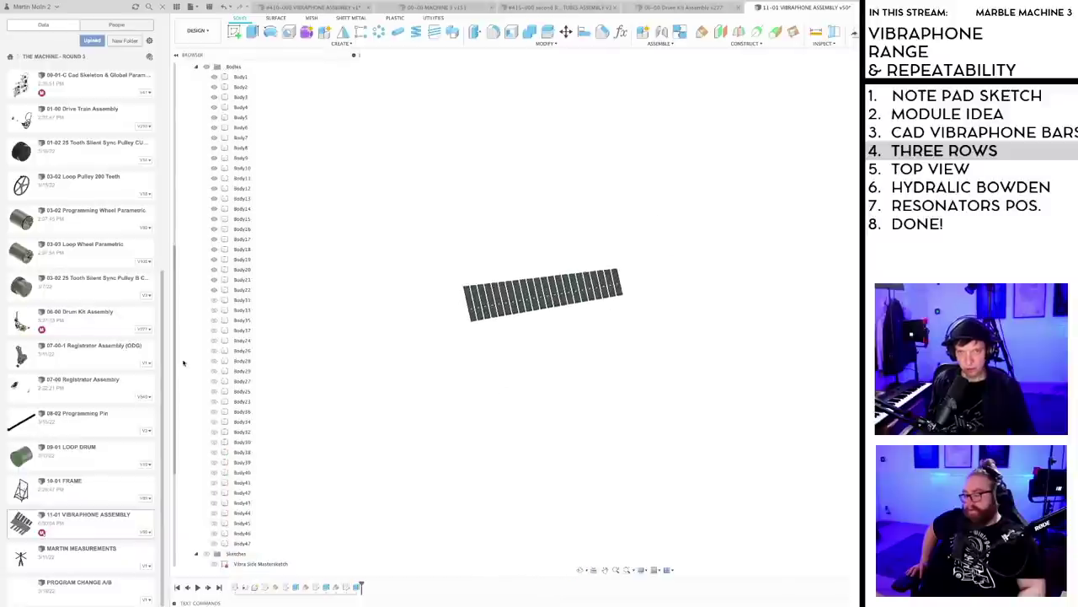
scroll(186, 234, up, 3)
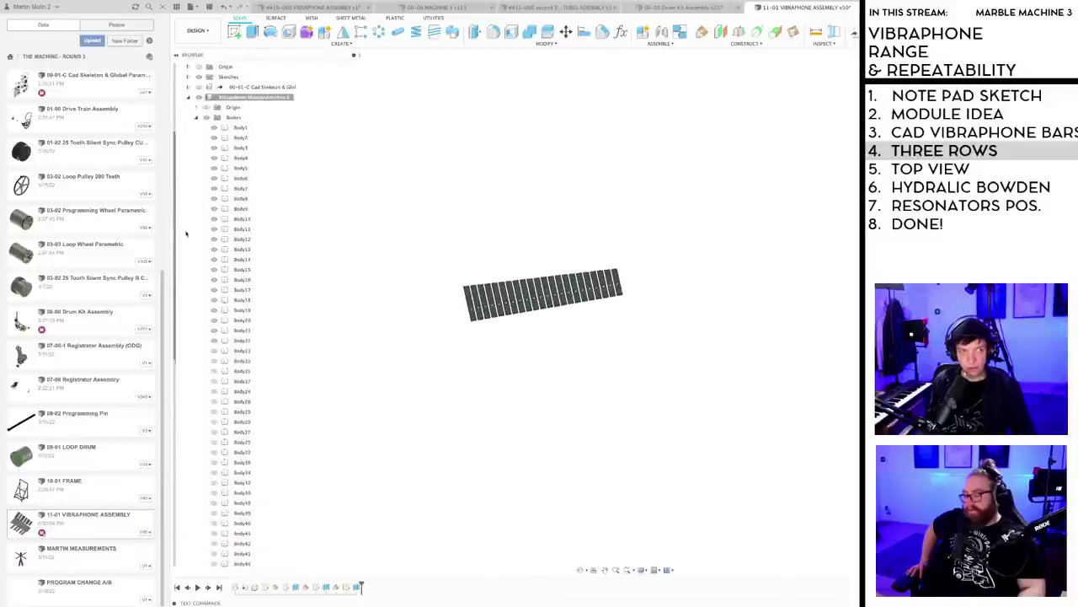
scroll(187, 234, down, 3)
scroll(295, 321, down, 2)
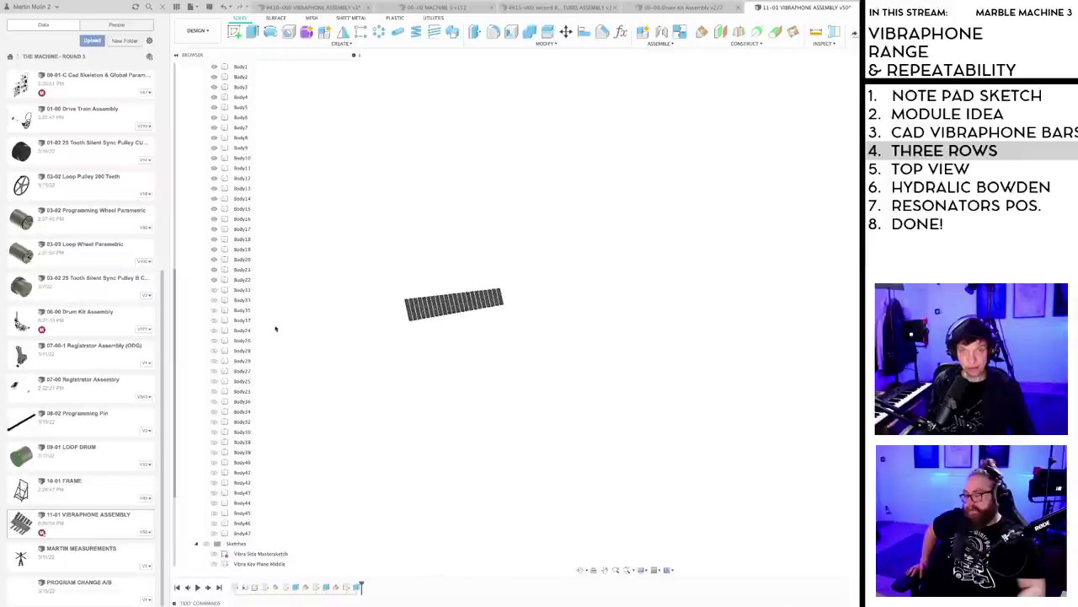
scroll(210, 325, up, 3)
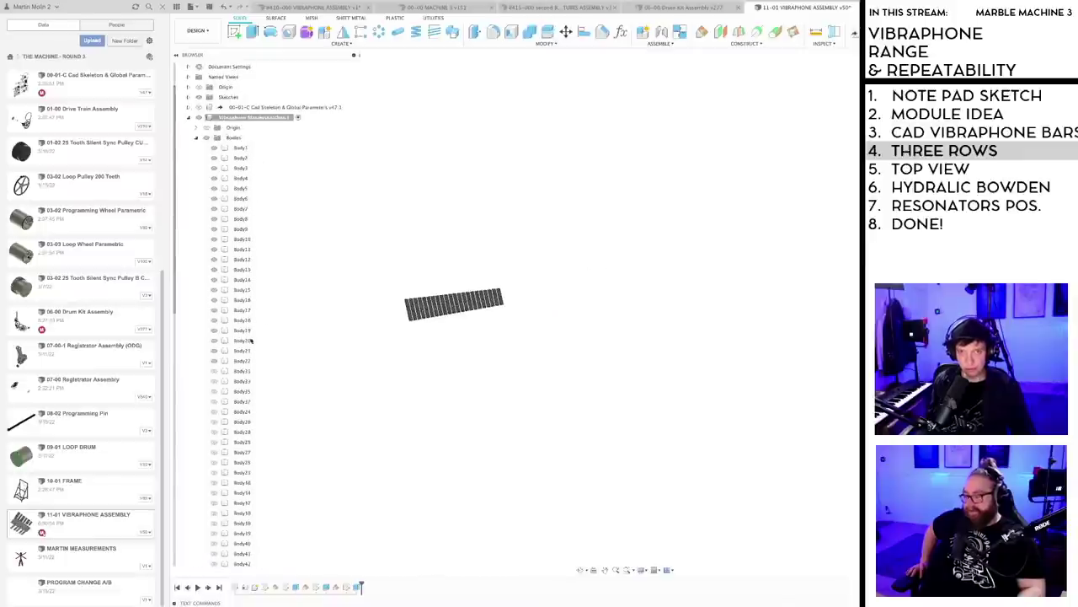
drag(390, 291, 576, 330)
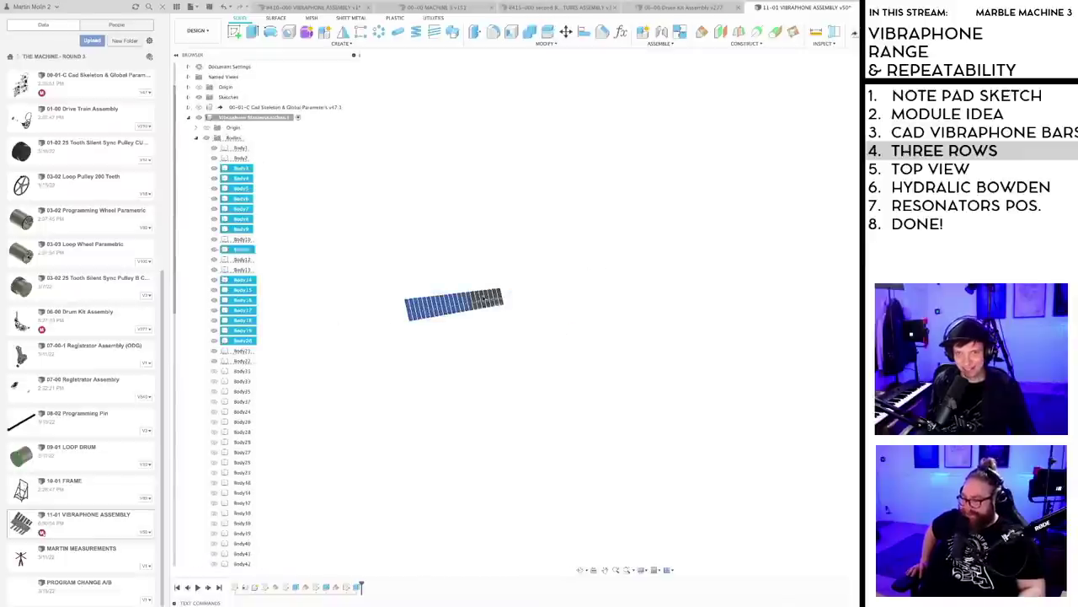
drag(379, 276, 560, 351)
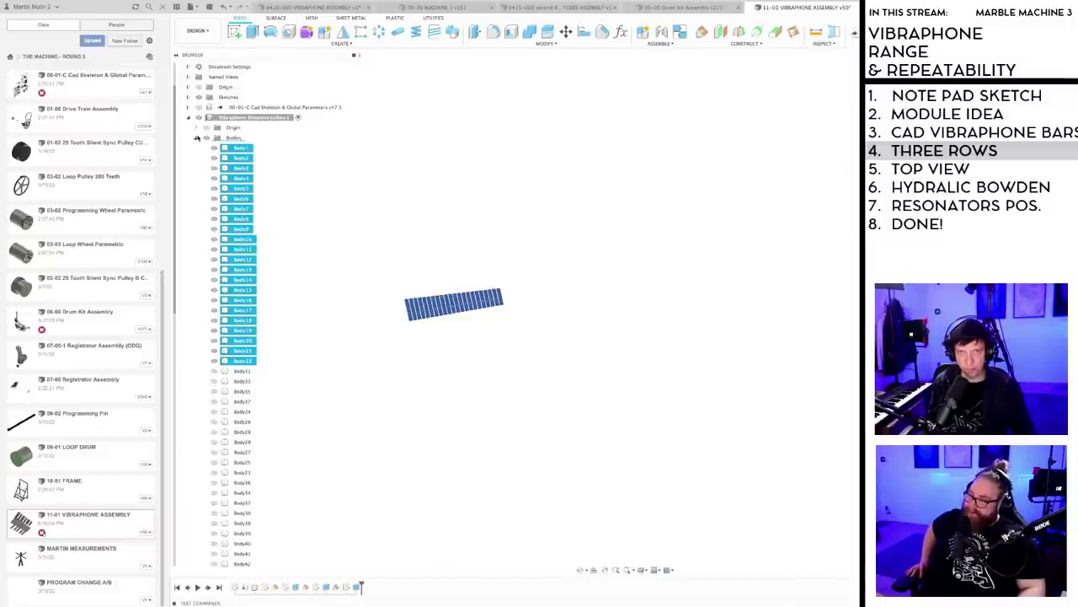
click(196, 137)
click(355, 259)
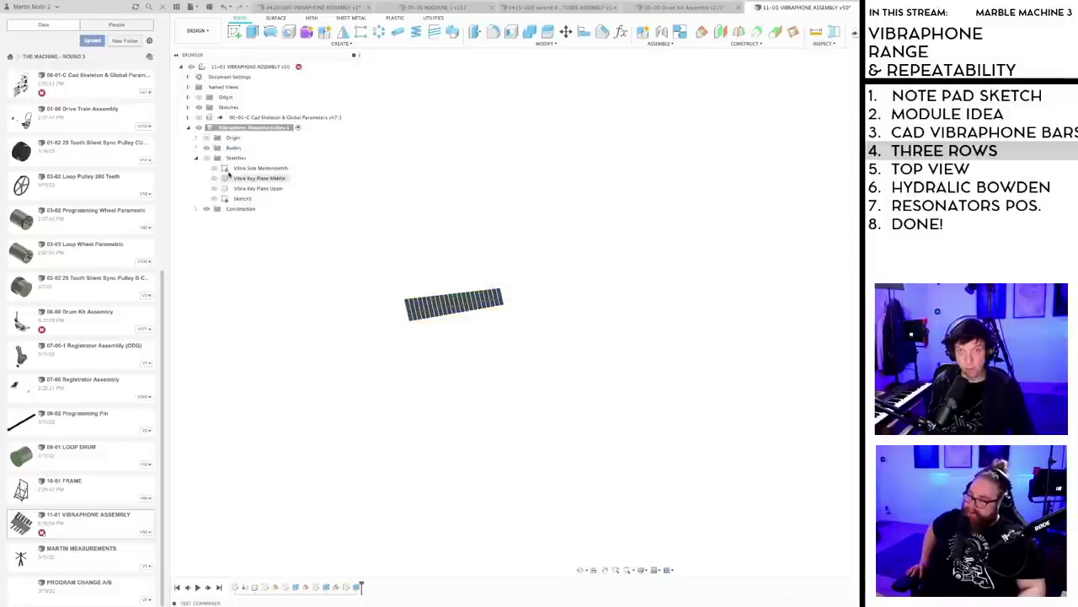
click(195, 147)
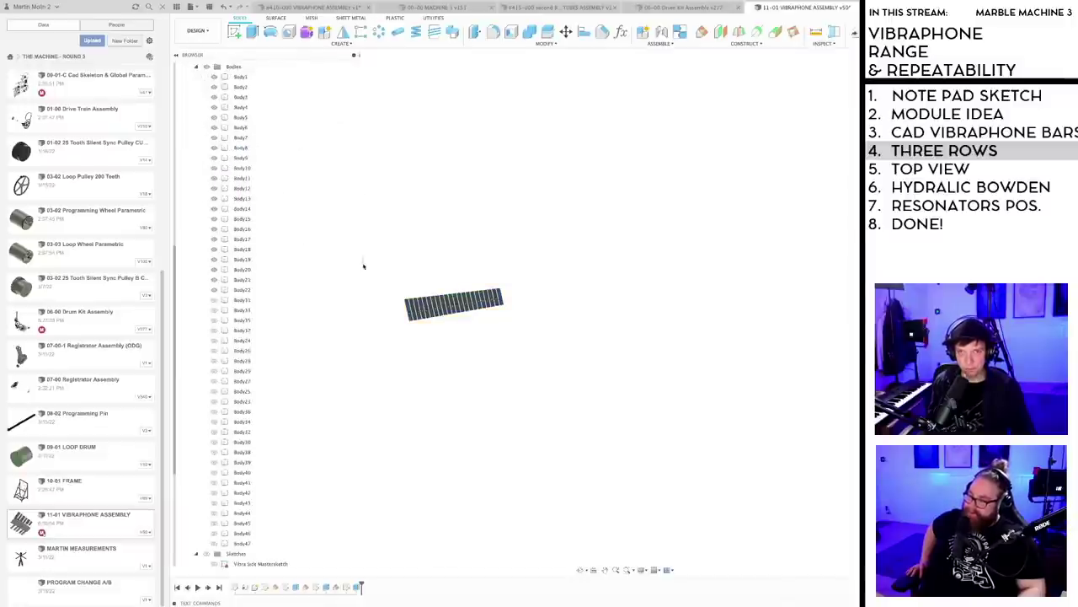
- Copy all bar bodies of the middle vibraphone row, Body1 to Body22, and place the copy along negative X, end to end with the original row
drag(363, 267, 556, 342)
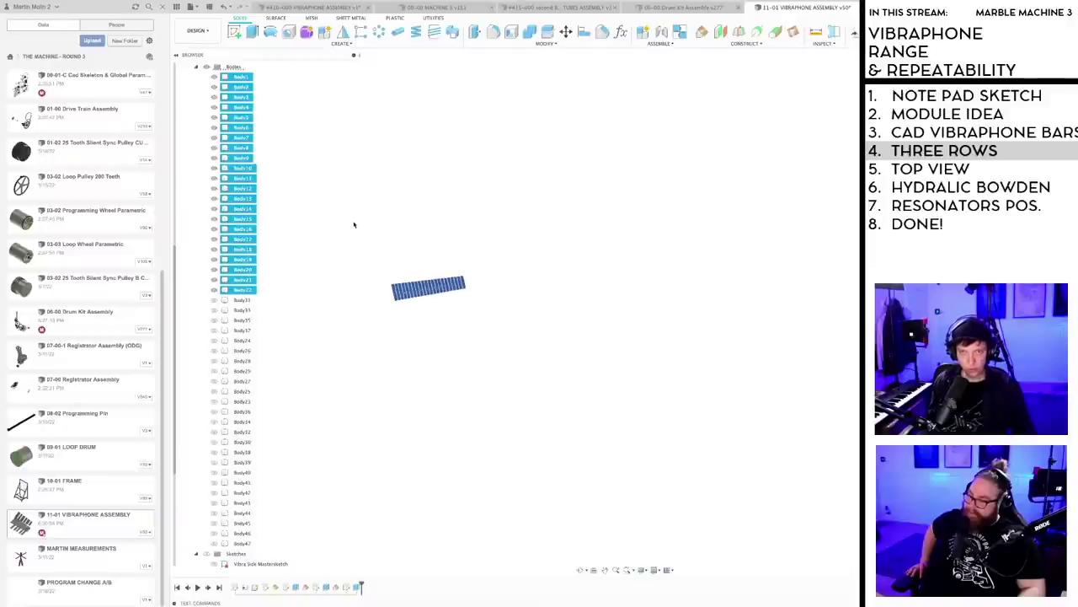
key(ctrl+v)
scroll(475, 286, up, 2)
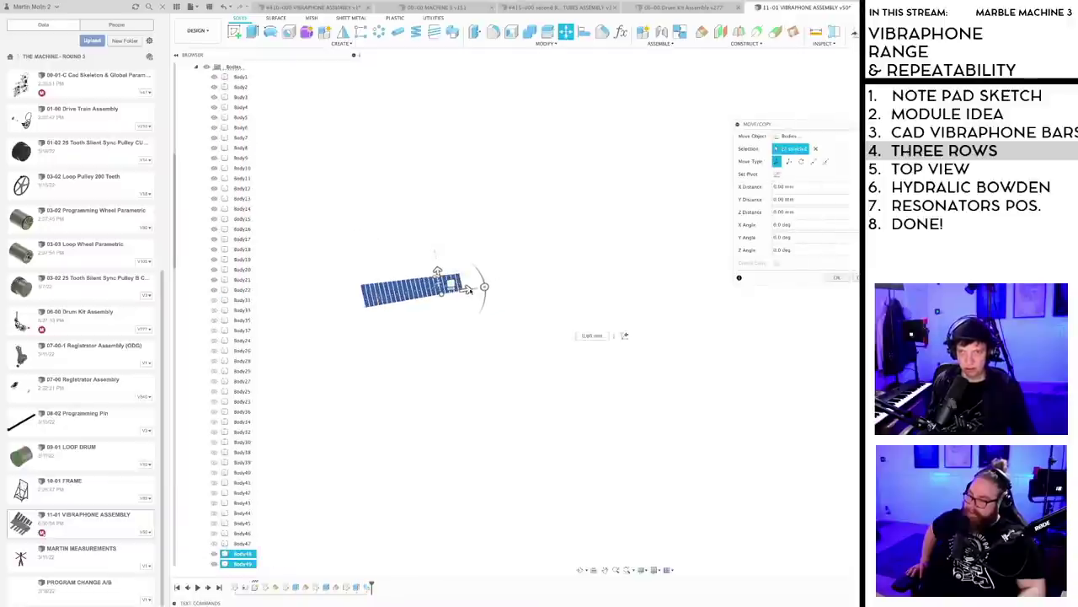
drag(468, 290, 369, 305)
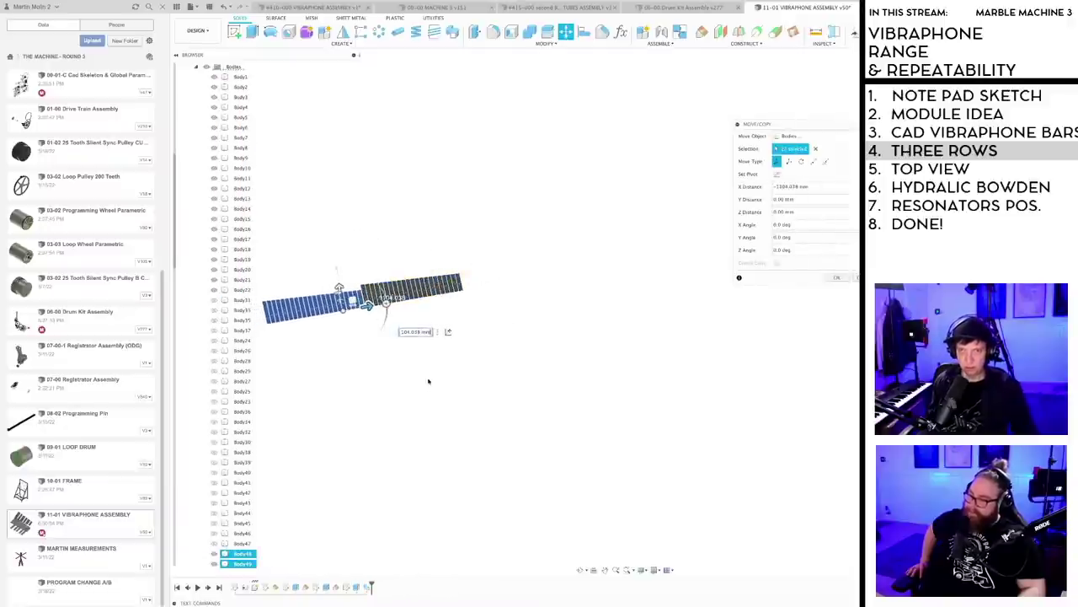
key(Return)
middle_drag(414, 327, 559, 380)
scroll(558, 380, up, 3)
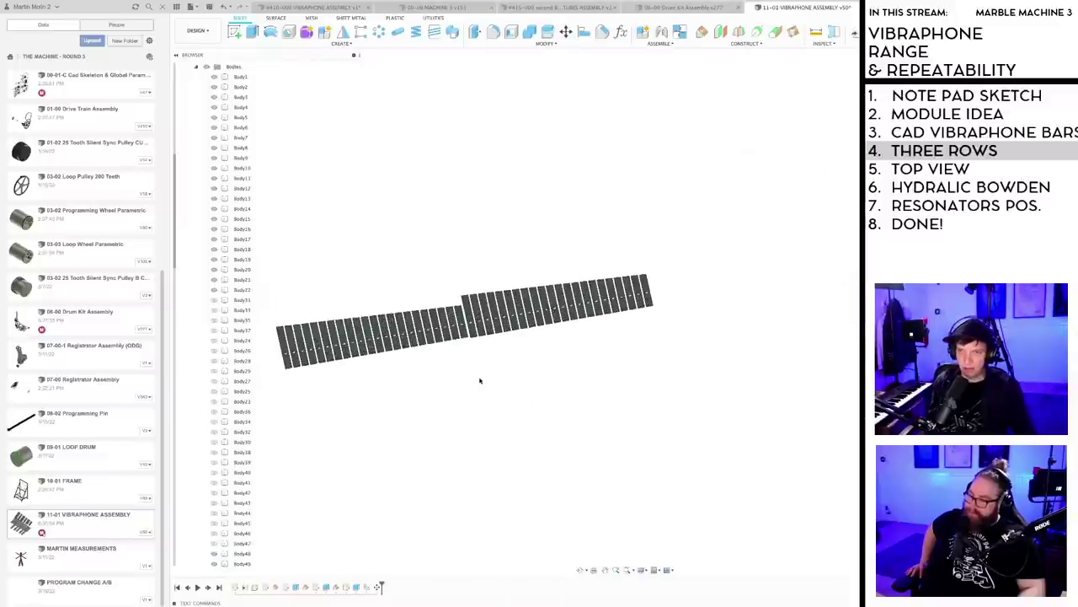
middle_drag(479, 380, 575, 385)
- Save the vibraphone assembly with the doubled middle row and collapse its whole component tree
key(ctrl+s)
key(Return)
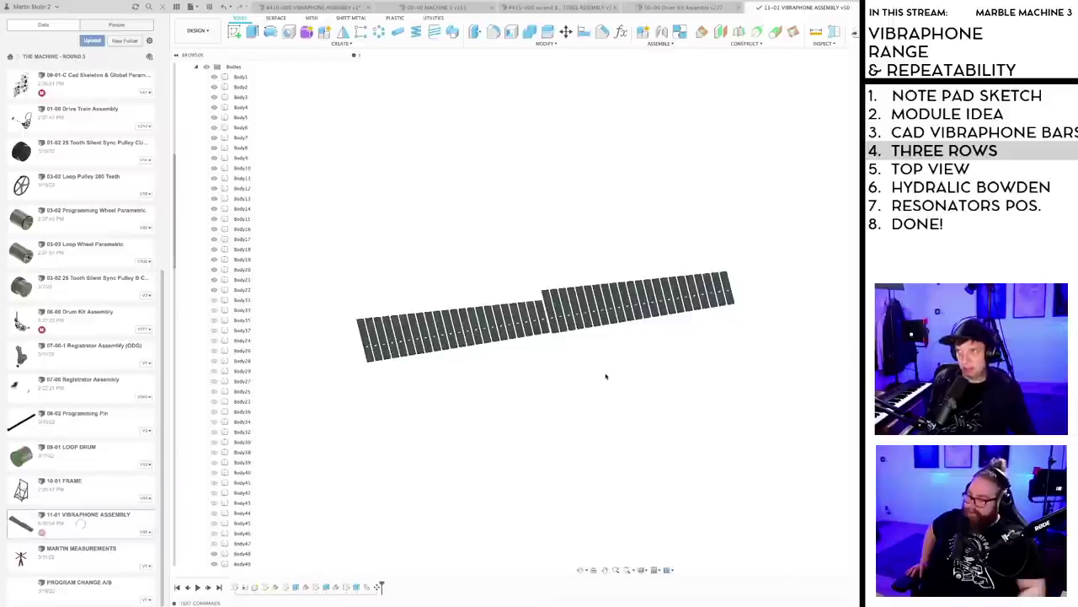
scroll(607, 376, down, 1)
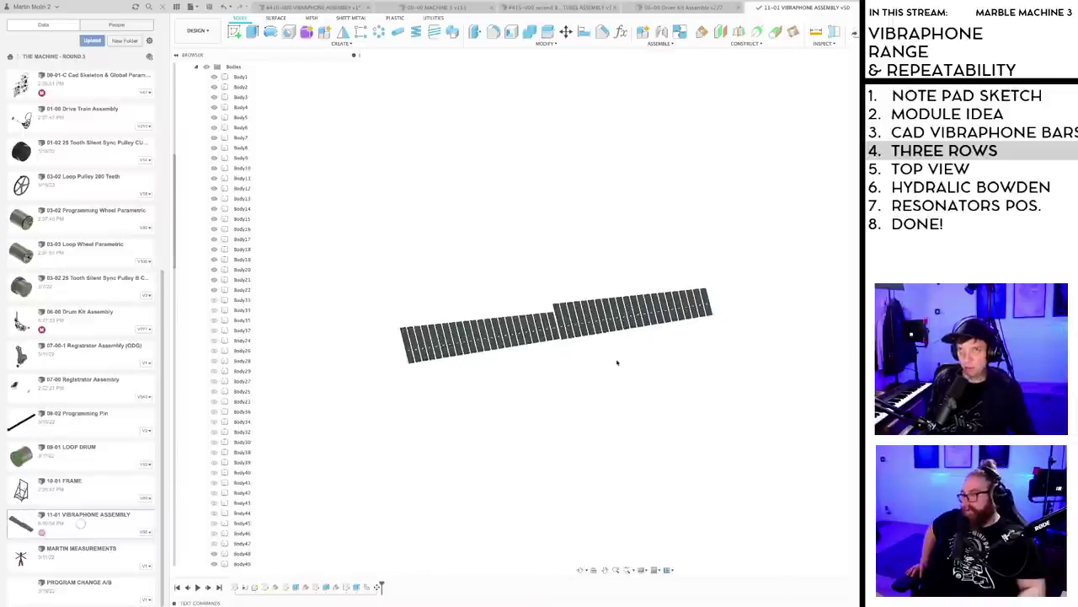
click(195, 67)
click(181, 67)
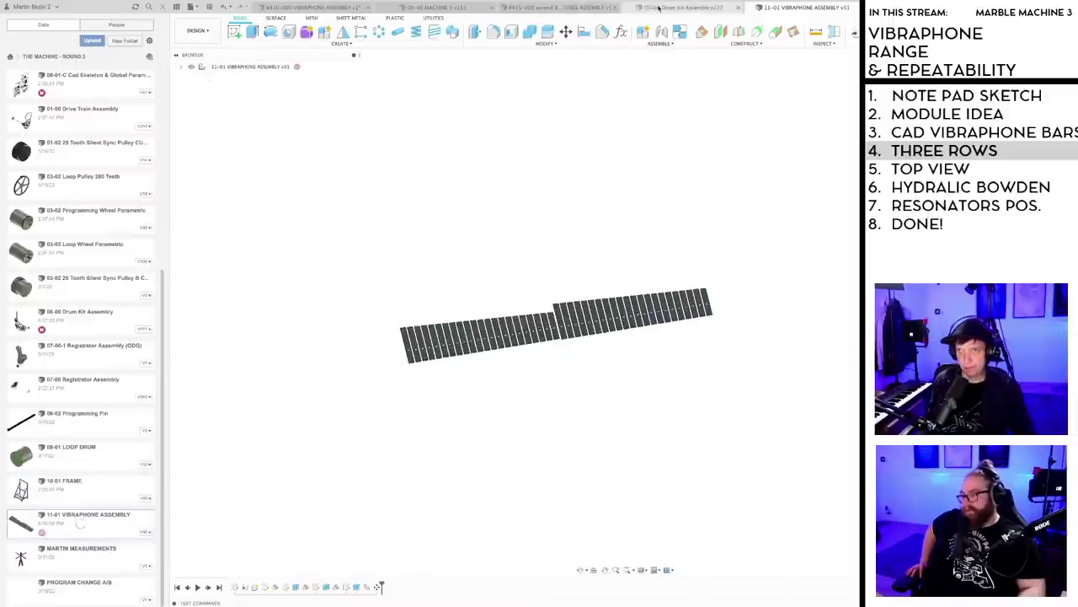
- Switch to the 00-00 MACHINE 3 document, save it with the updated vibraphone assembly, and inspect the lengthened row in the machine
click(418, 7)
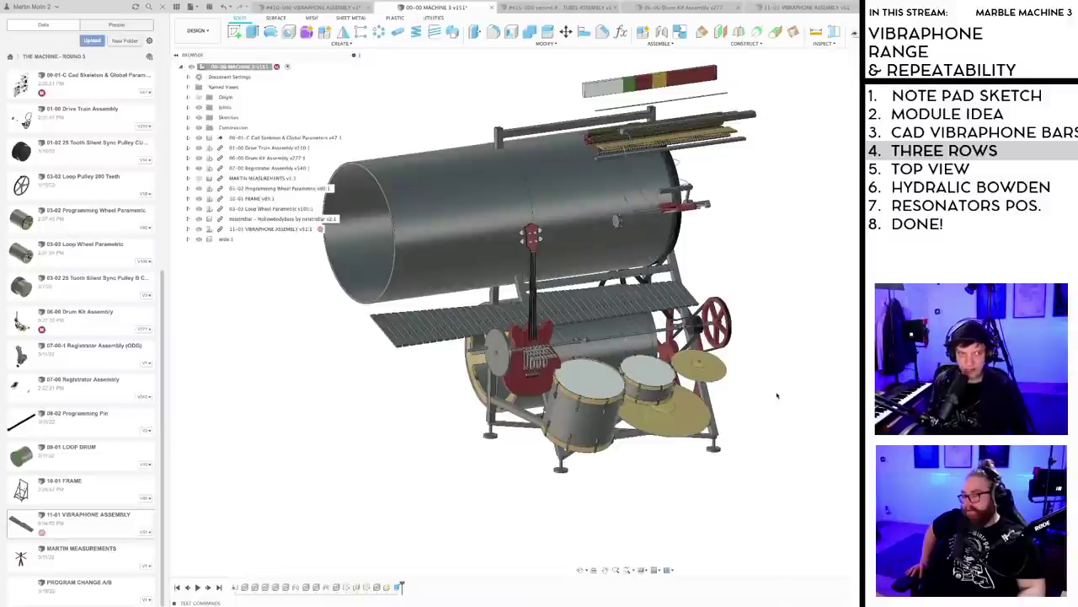
middle_drag(777, 396, 590, 389)
key(super+s)
key(Return)
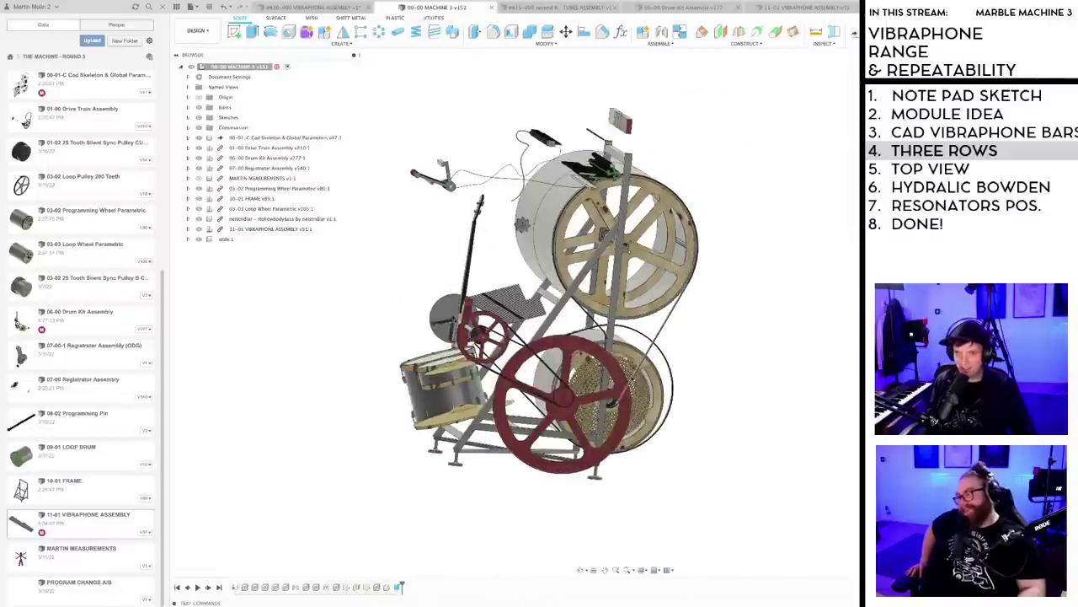
shift+middle_drag(694, 408, 792, 411)
shift+middle_drag(696, 408, 276, 249)
- Duplicate the 11-01 VIBRAPHONE ASSEMBLY component and place the copy in the empty space beside the machine, clear of the drums
click(262, 229)
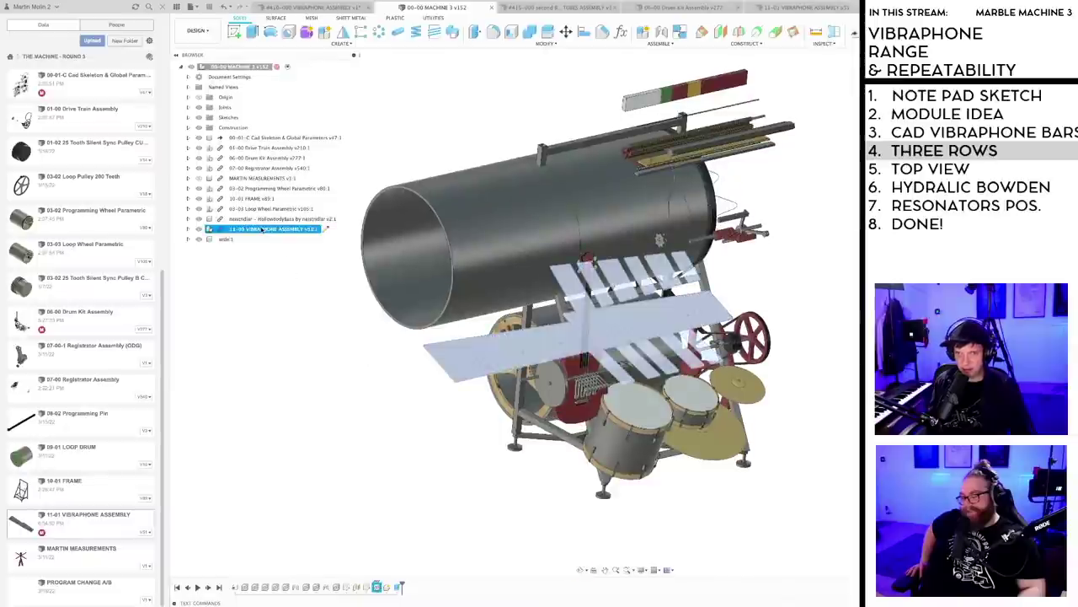
right_click(262, 229)
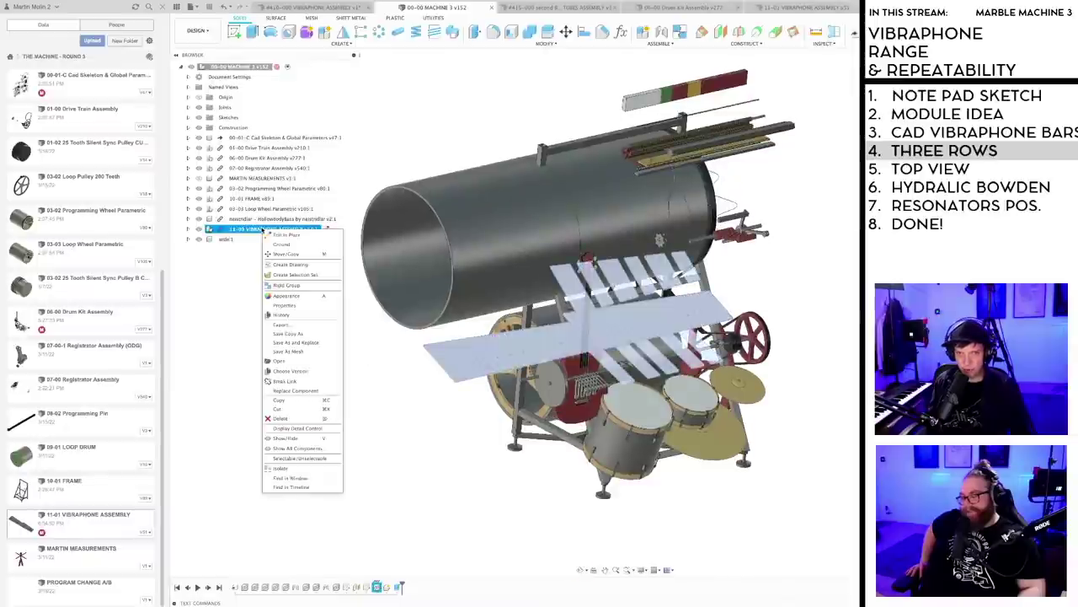
click(376, 423)
click(258, 232)
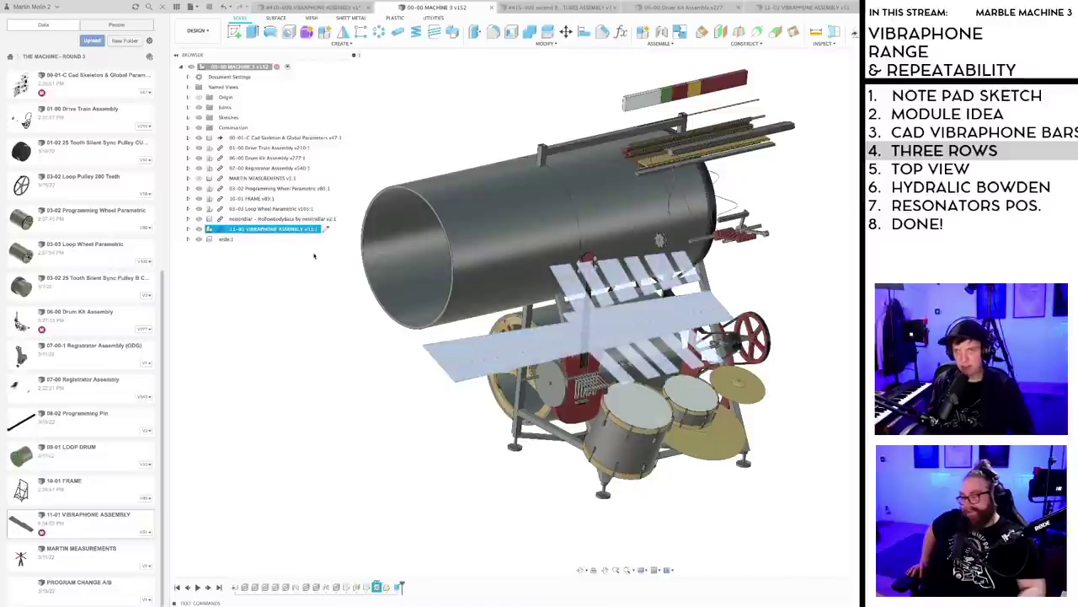
key(ctrl+v)
scroll(413, 354, down, 5)
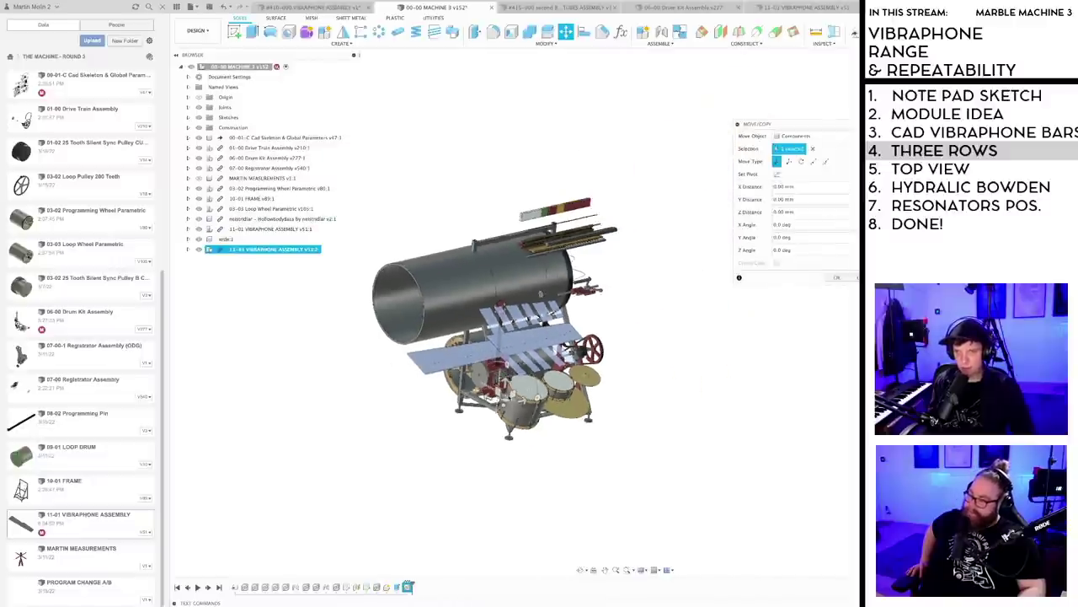
drag(513, 394, 854, 394)
middle_drag(676, 436, 563, 473)
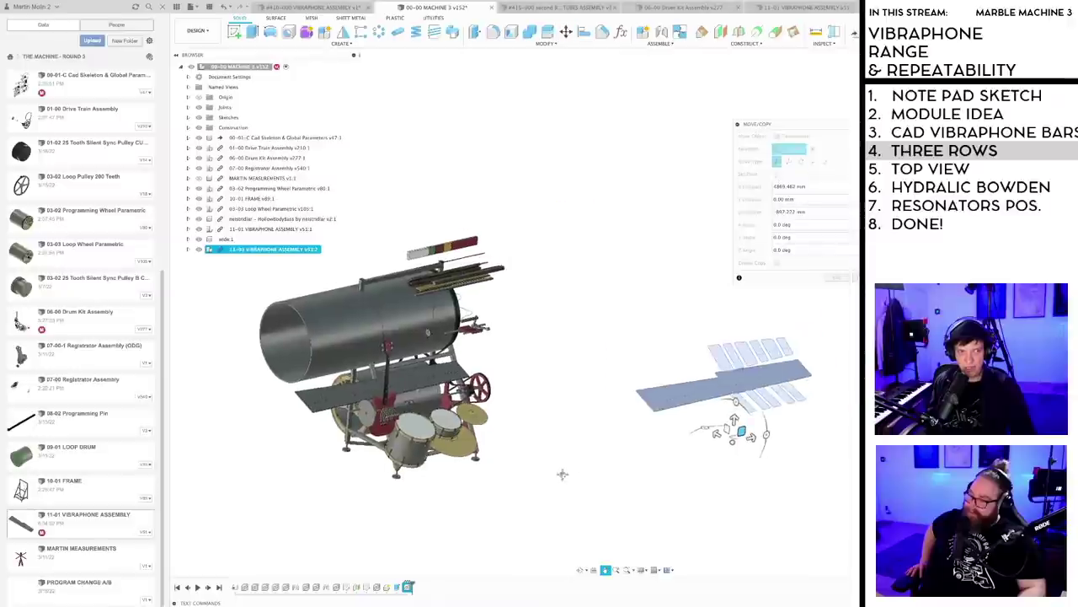
click(837, 277)
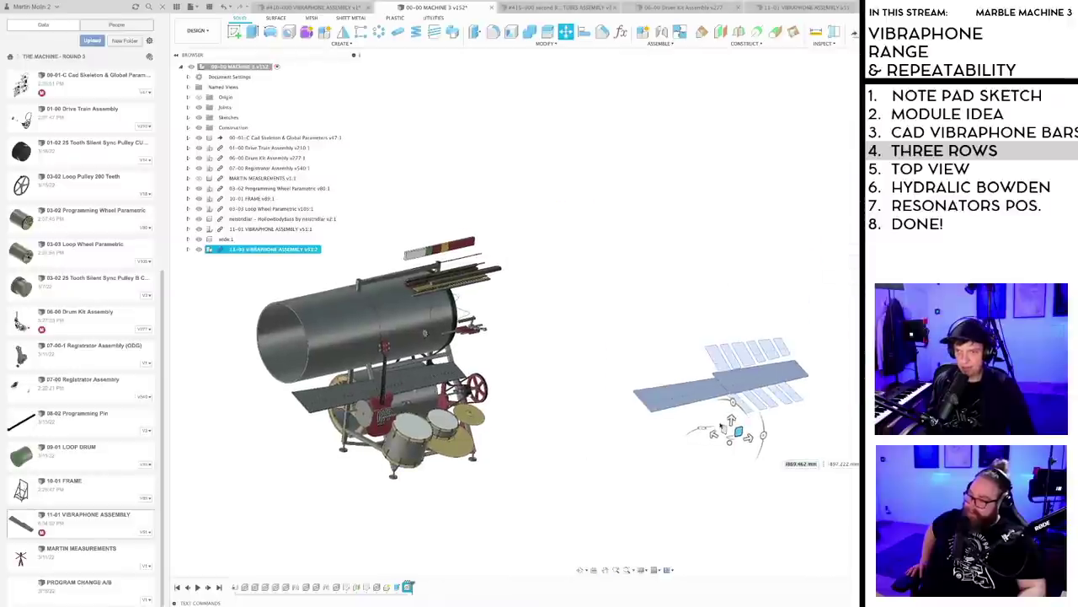
scroll(705, 455, up, 1)
middle_drag(706, 455, 796, 391)
drag(678, 287, 860, 430)
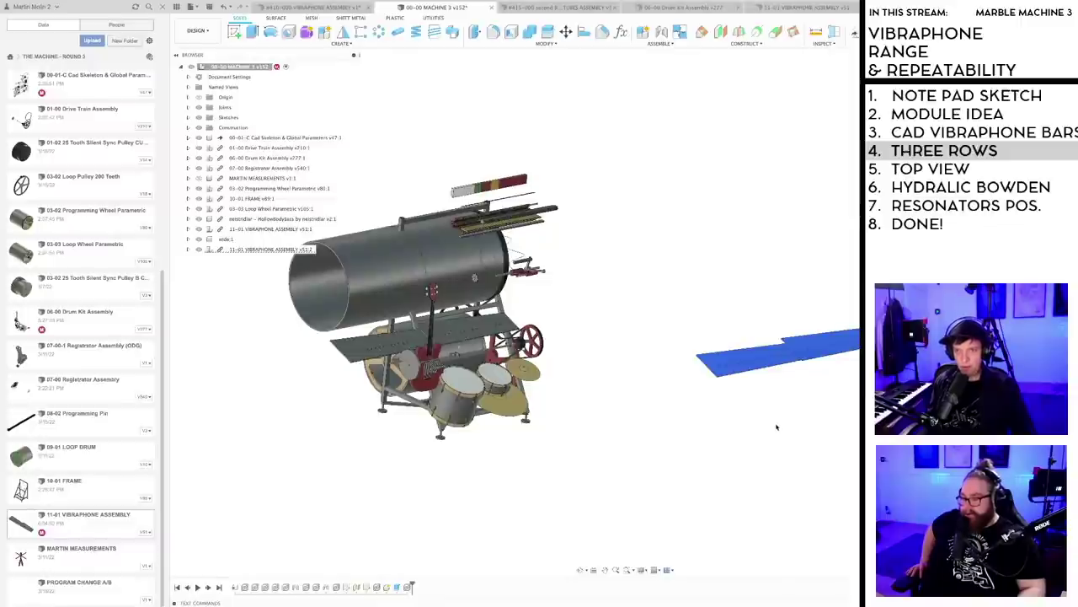
- Compare the lengthened vibraphone row with the frame, programming wheel, guitar and drums from the front and at an angle
shift+middle_drag(521, 429, 510, 308)
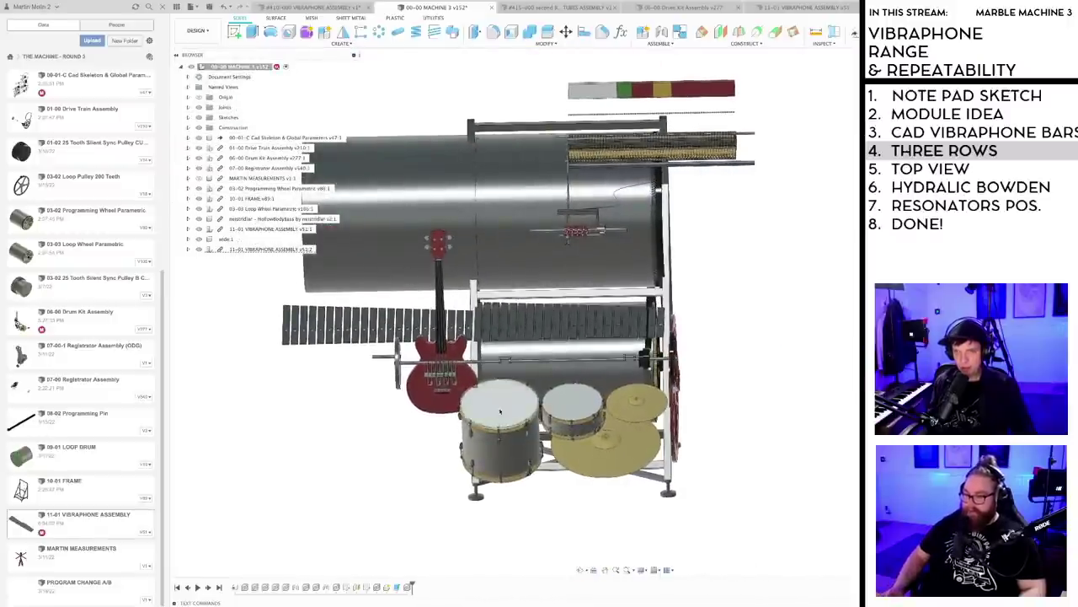
scroll(514, 378, down, 1)
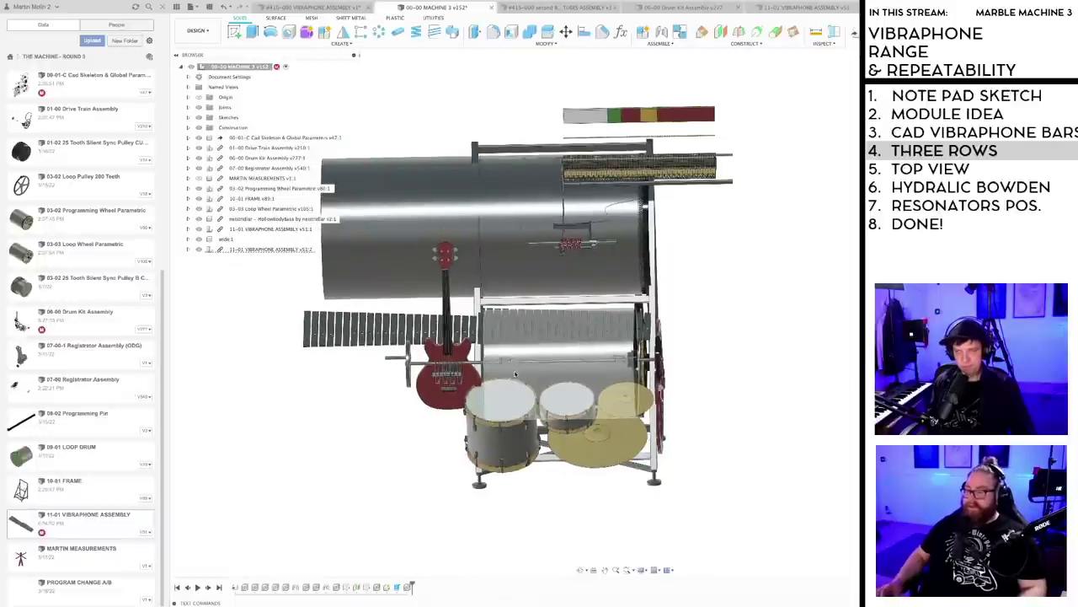
scroll(557, 511, down, 3)
middle_drag(564, 505, 531, 451)
scroll(532, 446, down, 1)
scroll(532, 449, up, 1)
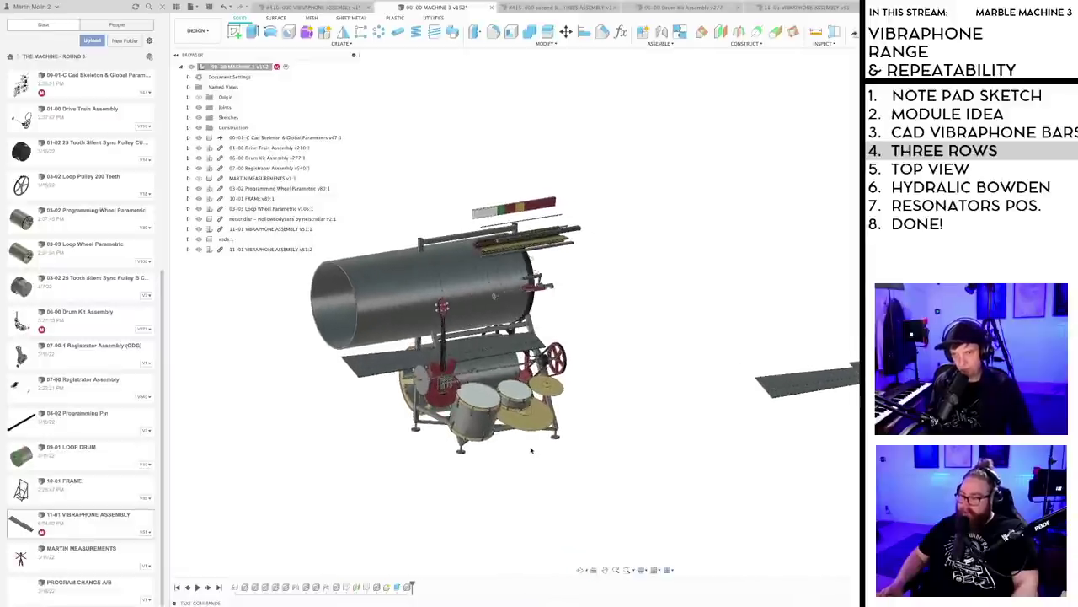
scroll(539, 476, down, 3)
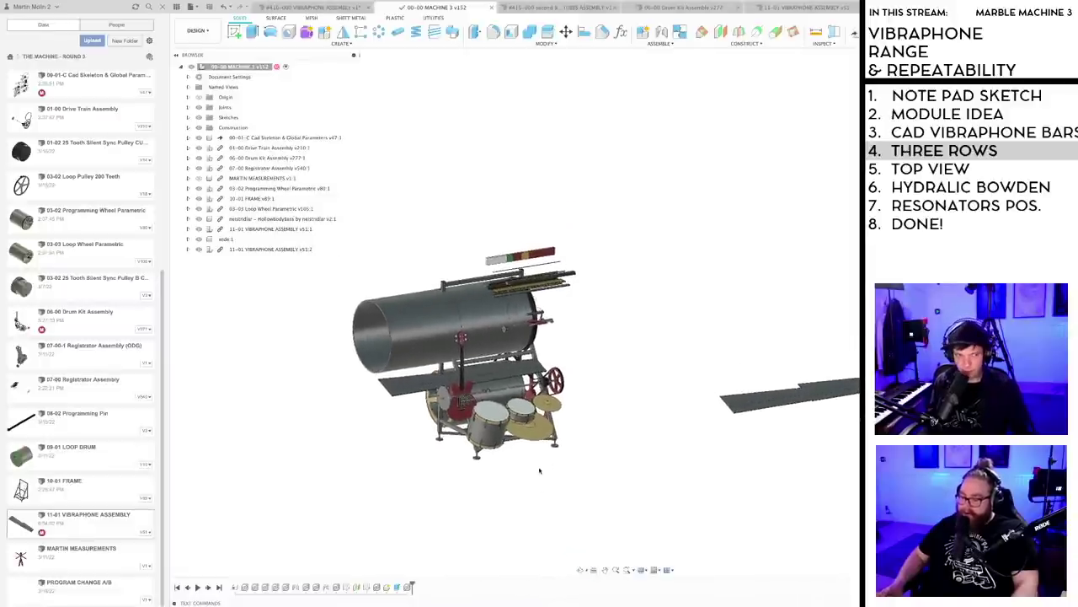
- Switch to the notes and add "Bowden cable connection to marble gates allows for flaring out of instrument hitpoints keeping progdrum narrow"
key(super+Tab)
key(super+Tab)
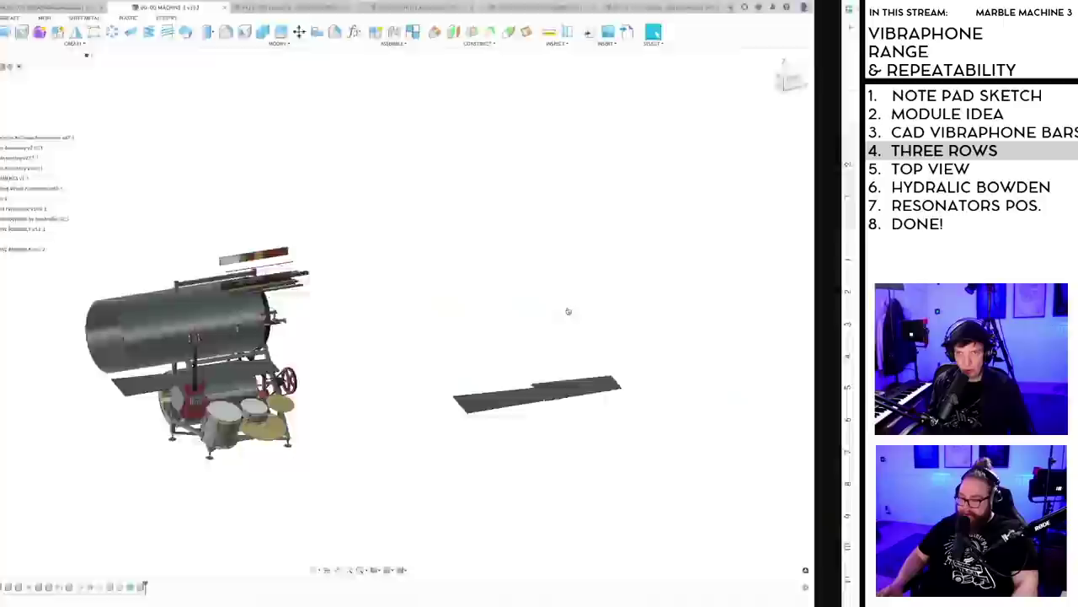
click(351, 334)
scroll(382, 368, down, 1)
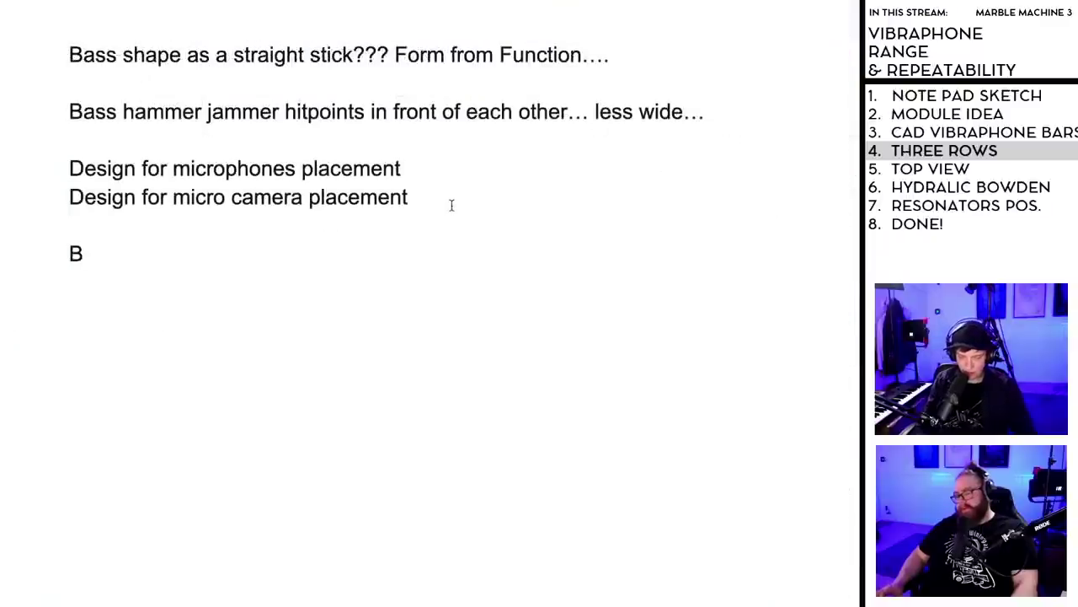
text(owd)
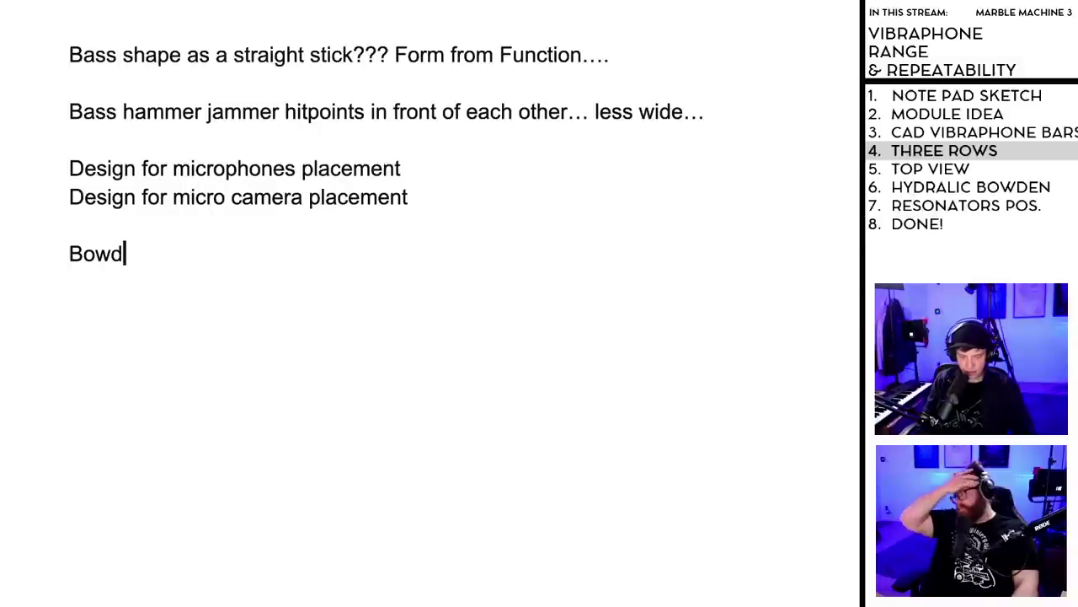
text(en cable con)
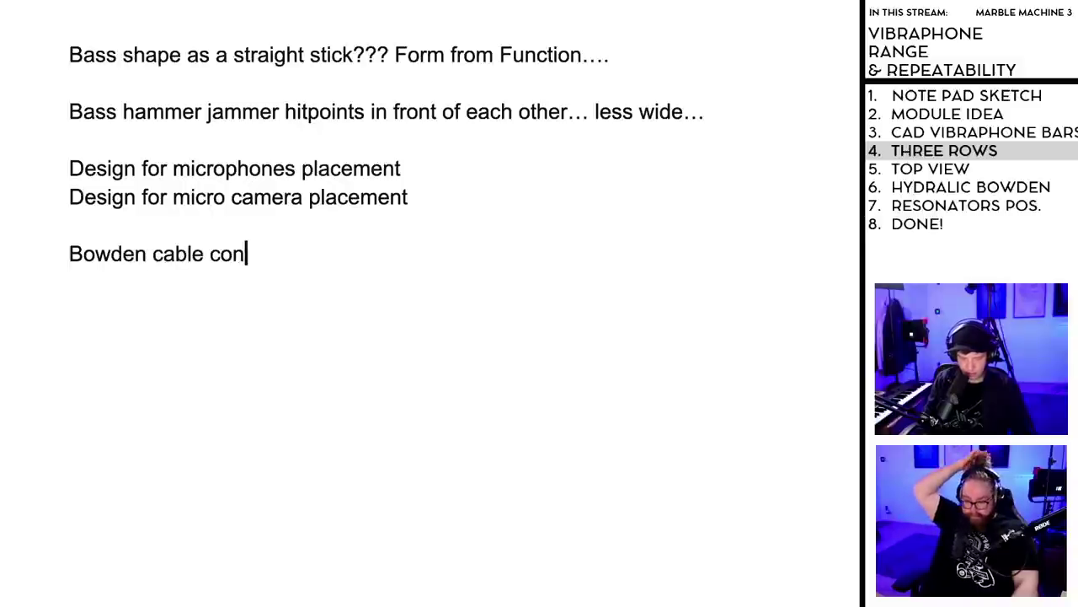
text(nection to )
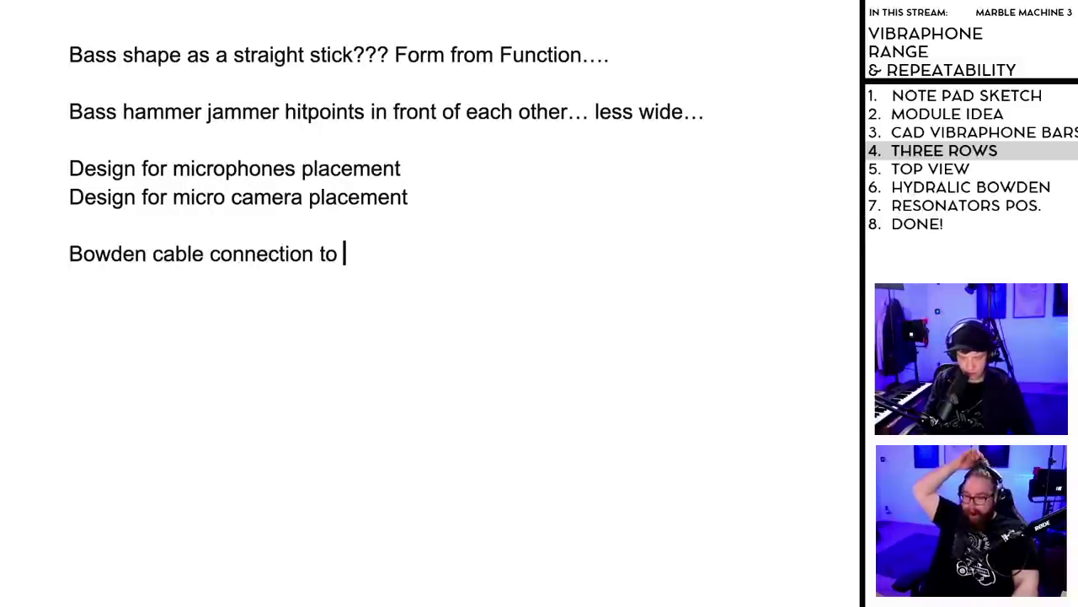
text(marble gates all)
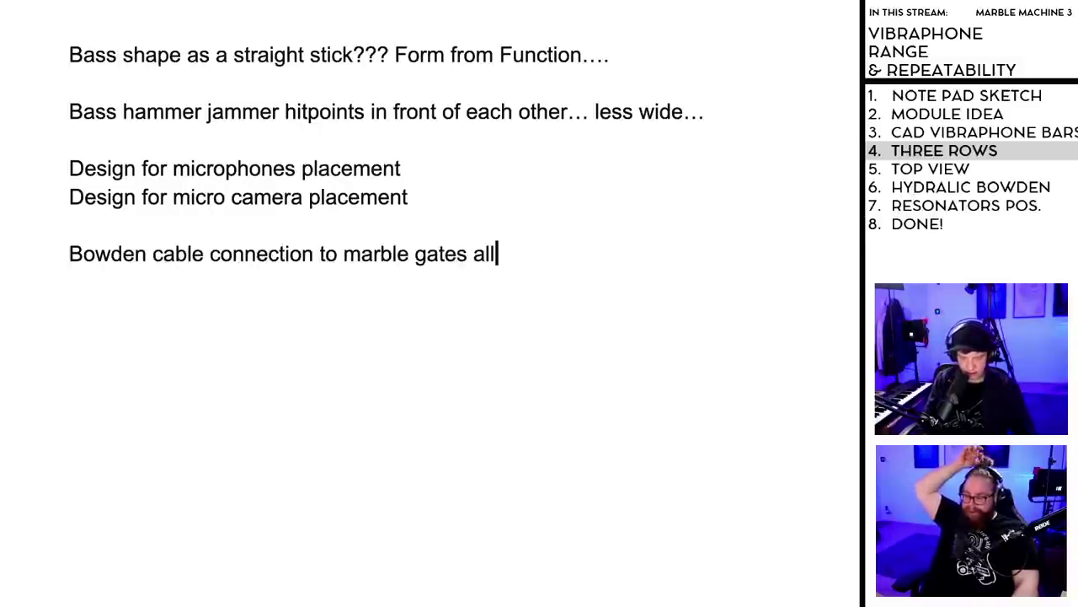
text(ows for flari)
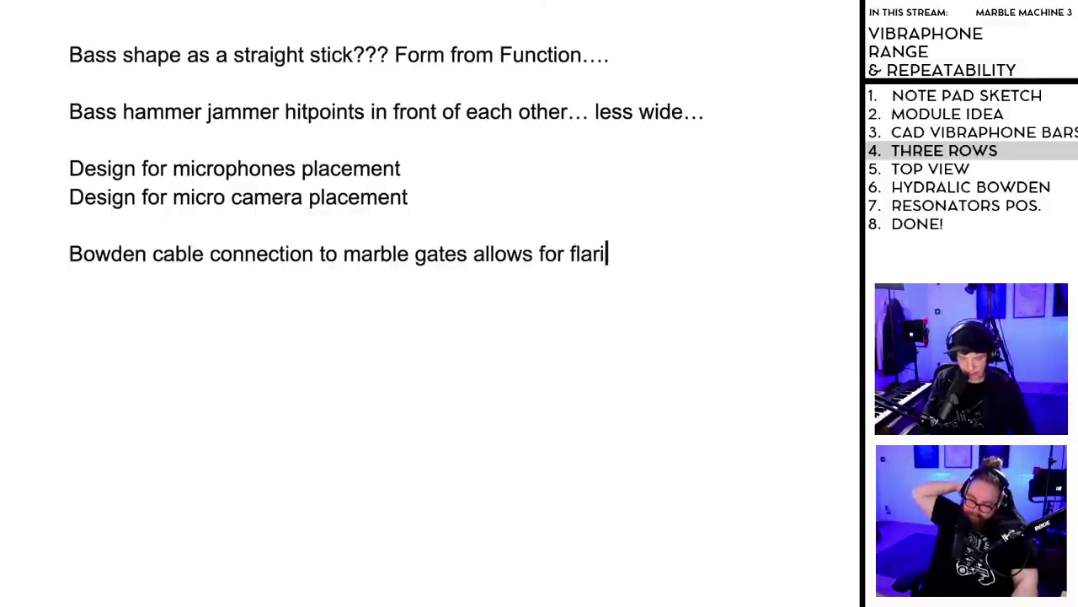
text(ng out of instrument hitpo)
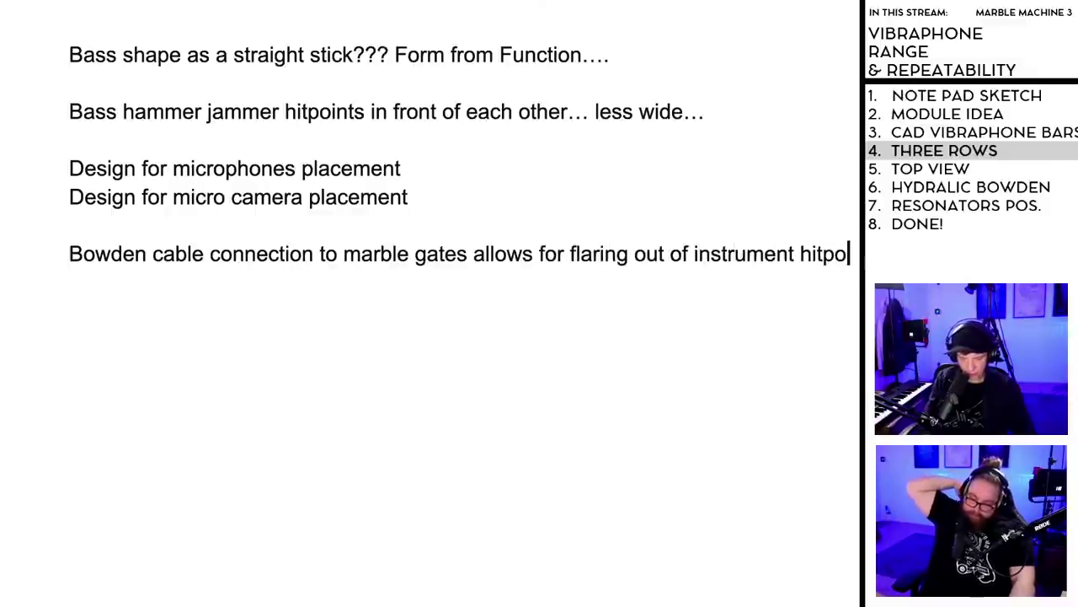
text(in keepi)
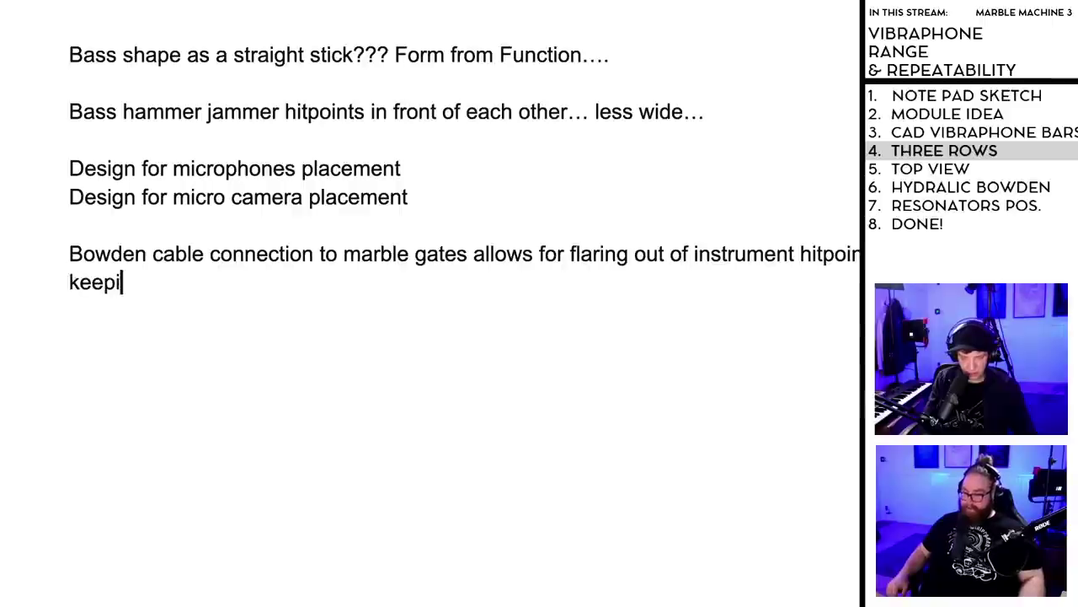
text(ng progdrum)
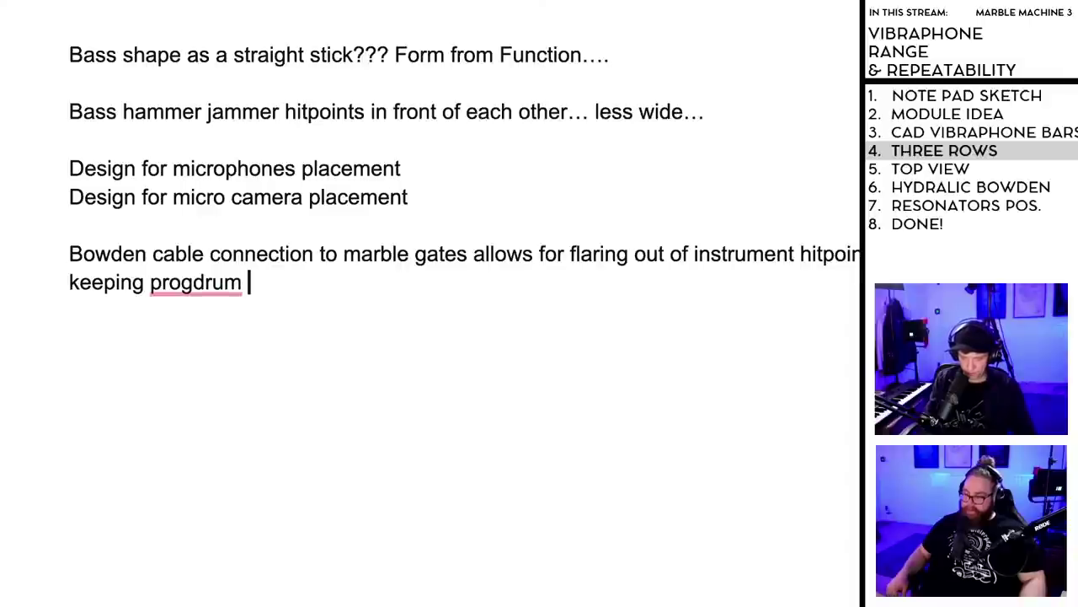
text(narrow)
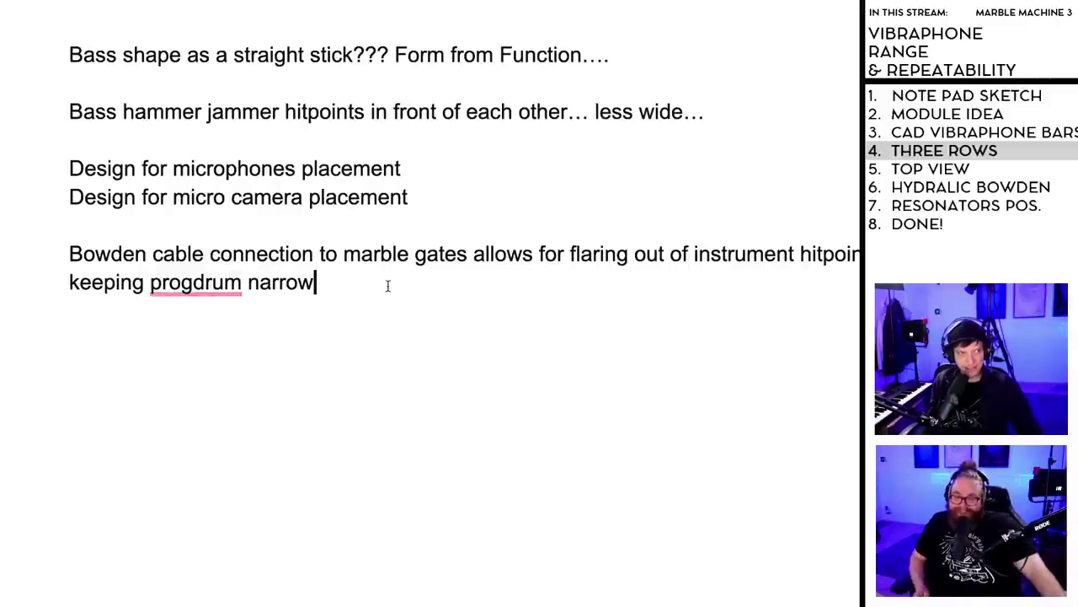
- Expand the word "progdrum" in the new Bowden cable note to "programming drum"
mouse_move(194, 285)
click(207, 346)
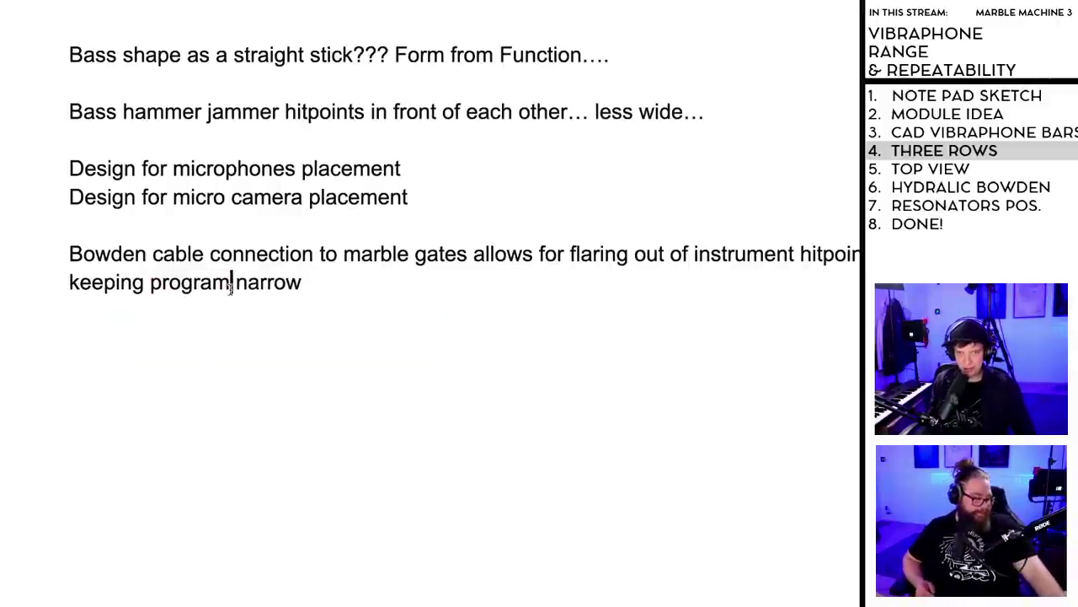
text(ming drum)
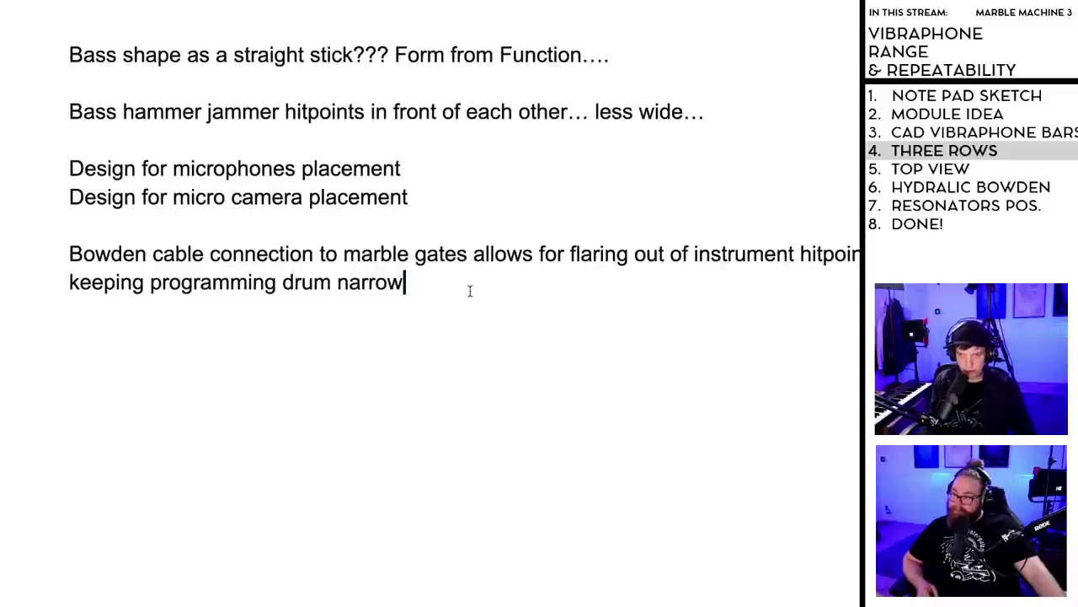
- Switch back to the 00-00 MACHINE 3 model and examine how the lengthened vibraphone row sits around the bass guitar and drums
key(super+Tab)
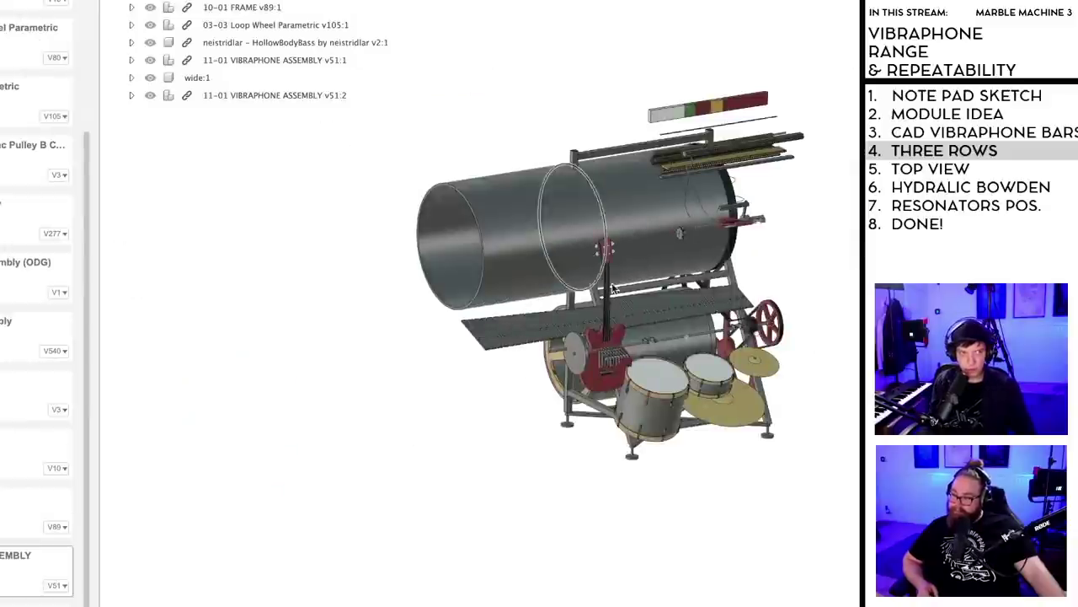
scroll(614, 285, down, 1)
scroll(806, 353, up, 5)
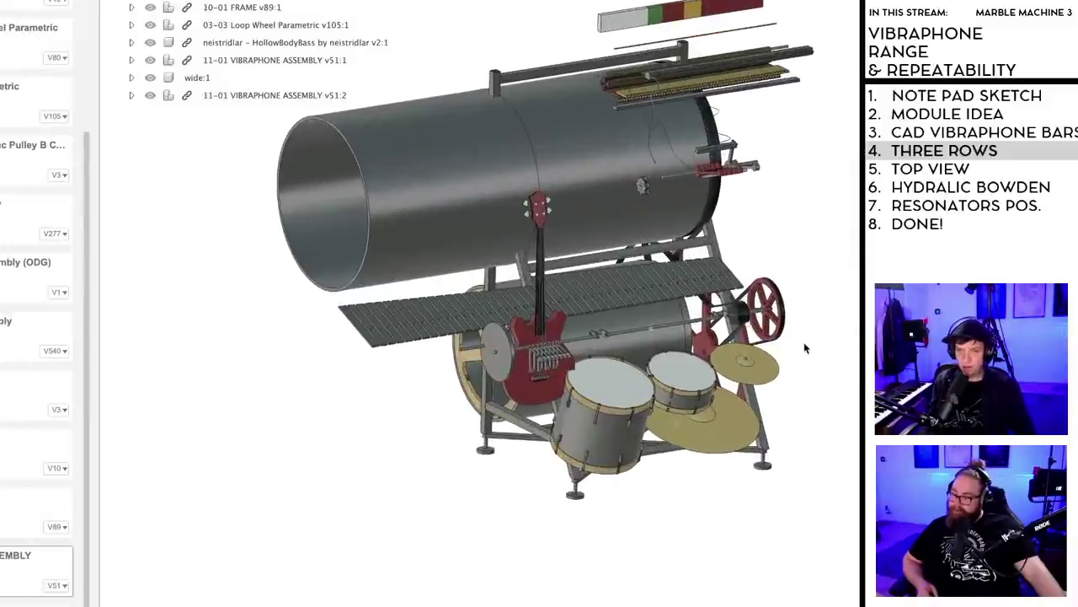
shift+middle_drag(793, 284, 724, 396)
scroll(555, 466, up, 3)
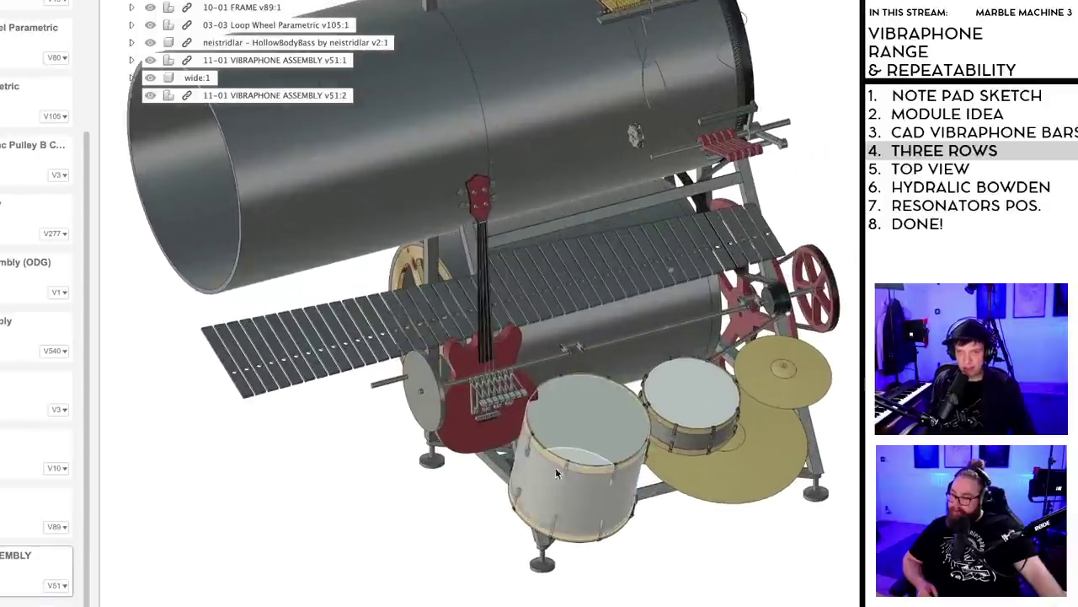
scroll(585, 435, down, 2)
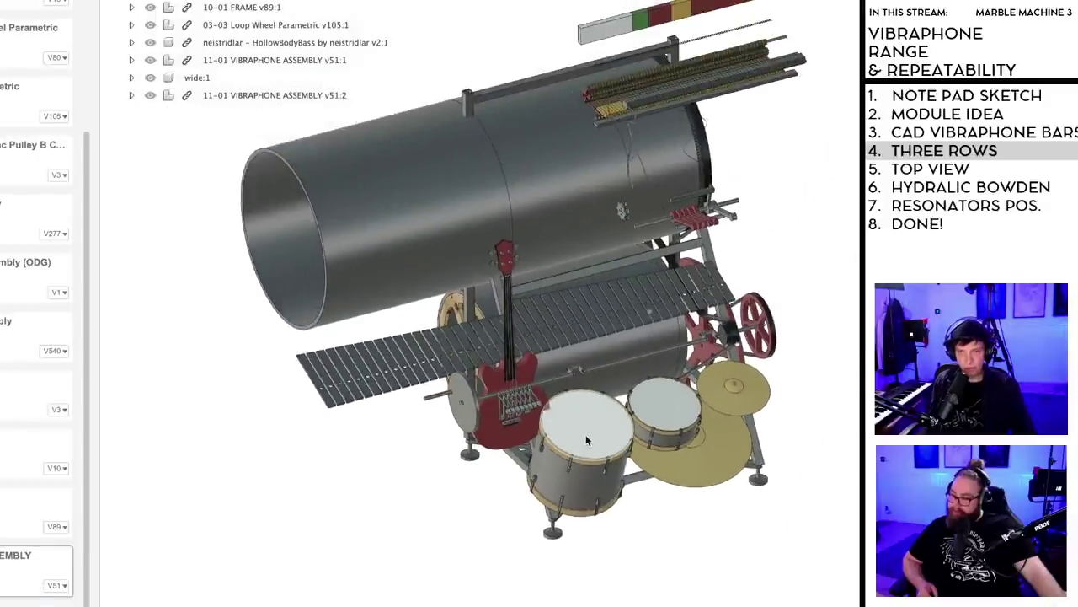
shift+middle_drag(588, 431, 504, 436)
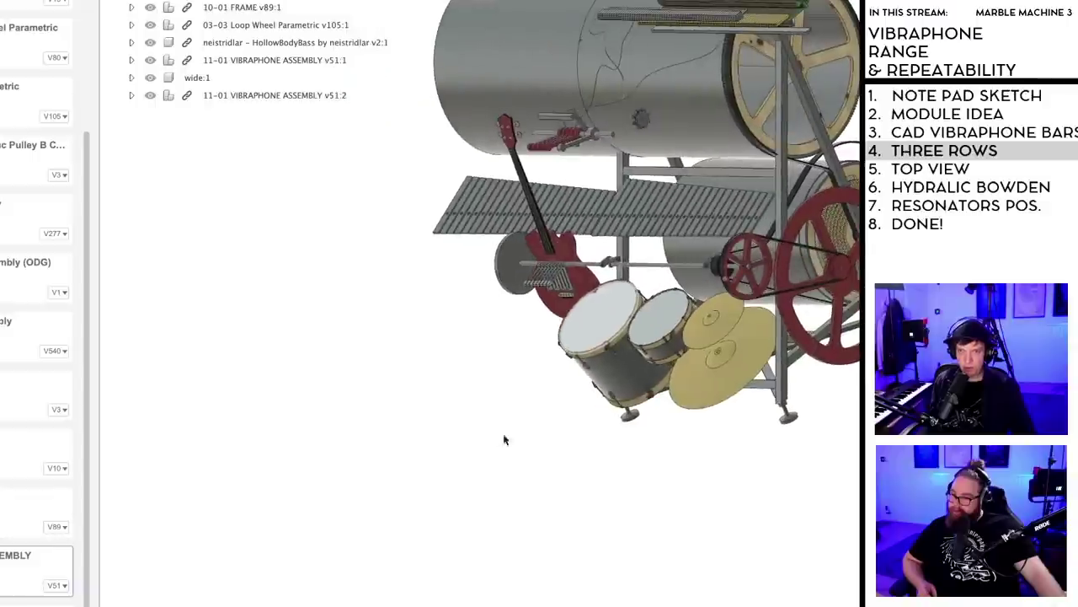
scroll(637, 205, up, 2)
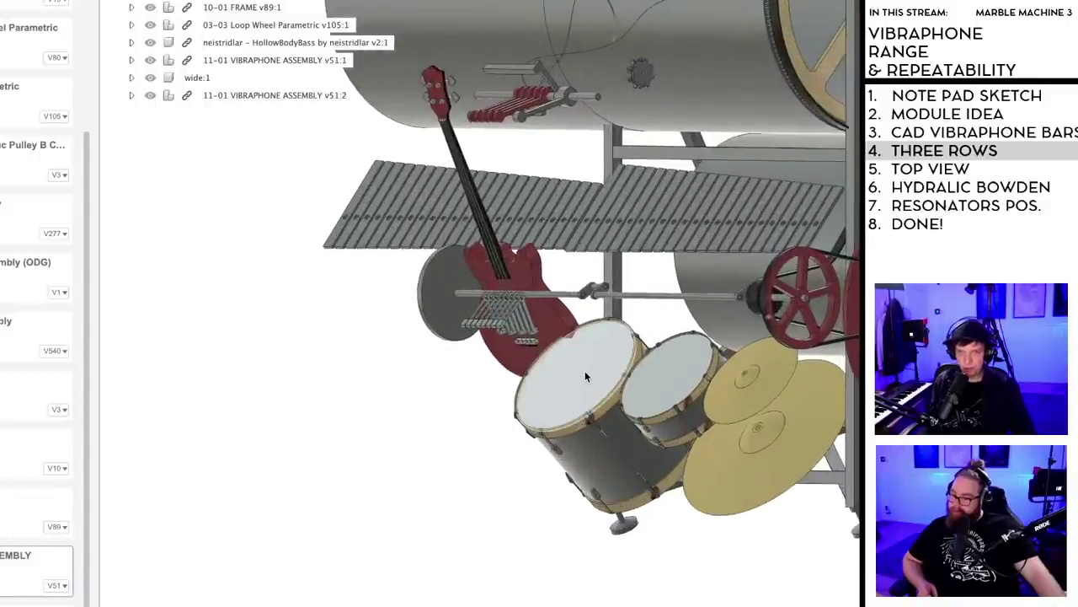
scroll(584, 371, down, 2)
mouse_move(585, 371)
middle_down()
mouse_move(541, 404)
mouse_move(465, 406)
mouse_move(581, 389)
mouse_move(601, 373)
mouse_move(596, 385)
middle_up()
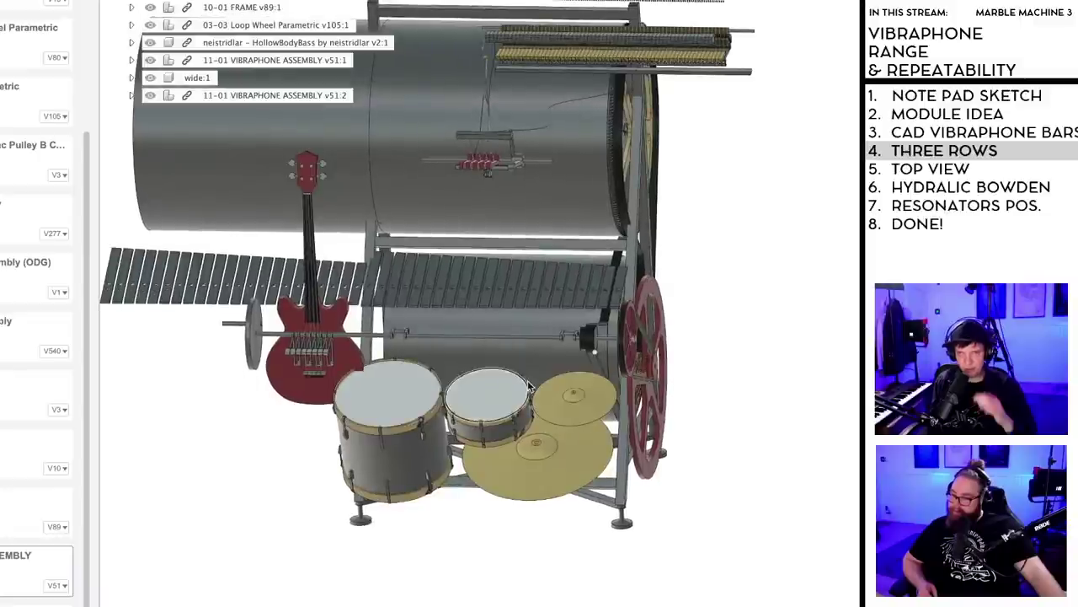
scroll(497, 389, down, 1)
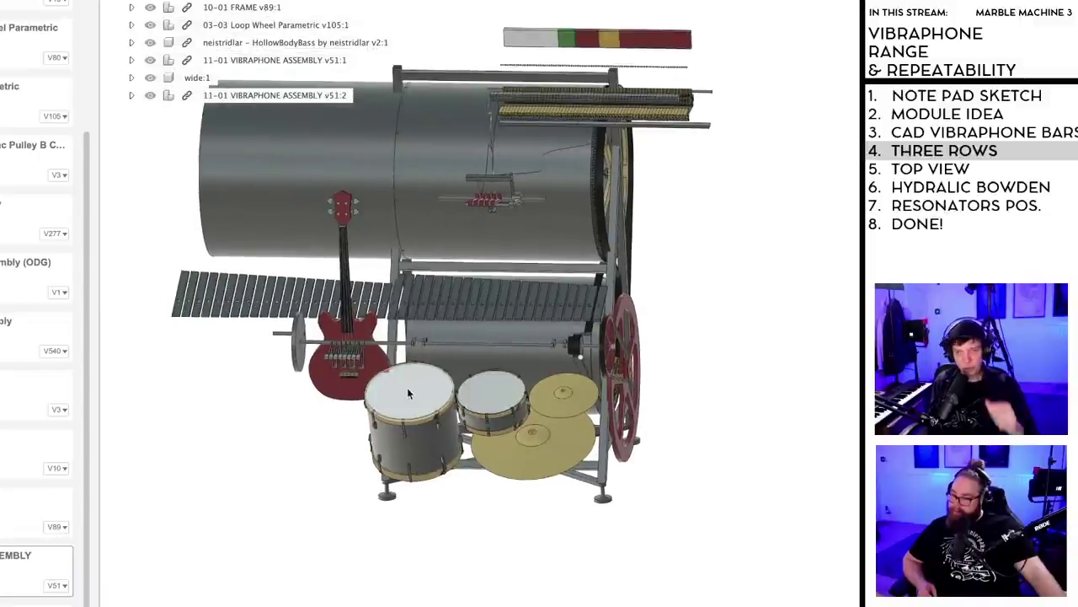
scroll(409, 388, up, 2)
shift+middle_drag(416, 390, 616, 372)
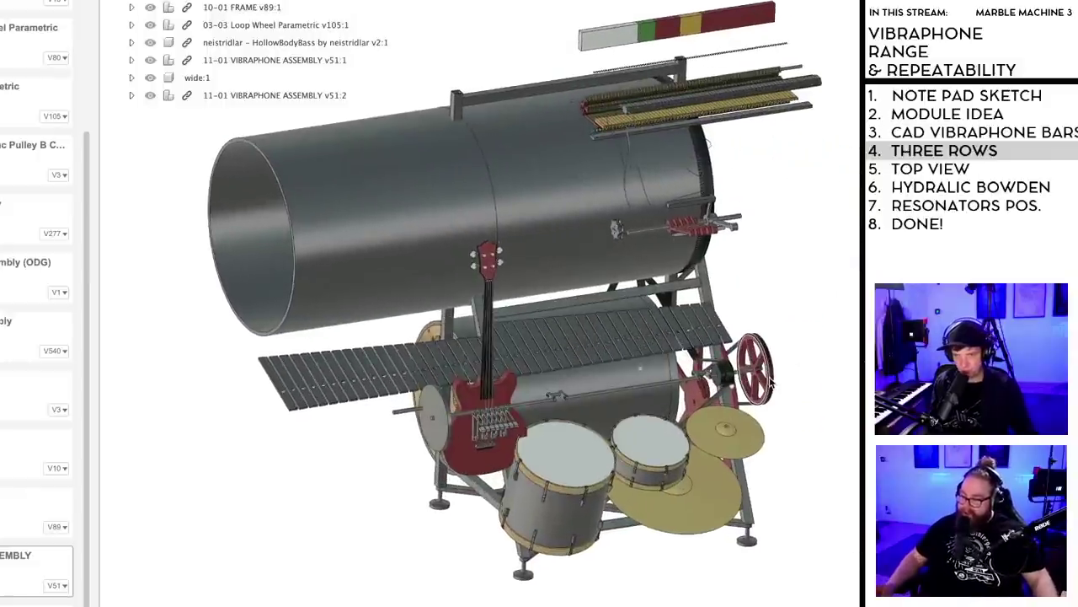
- Examine at an angle how far the vibraphone row extends past the frame compared with the wide programming drum
shift+middle_drag(788, 396, 801, 421)
scroll(801, 397, up, 1)
scroll(802, 404, up, 1)
scroll(804, 432, up, 1)
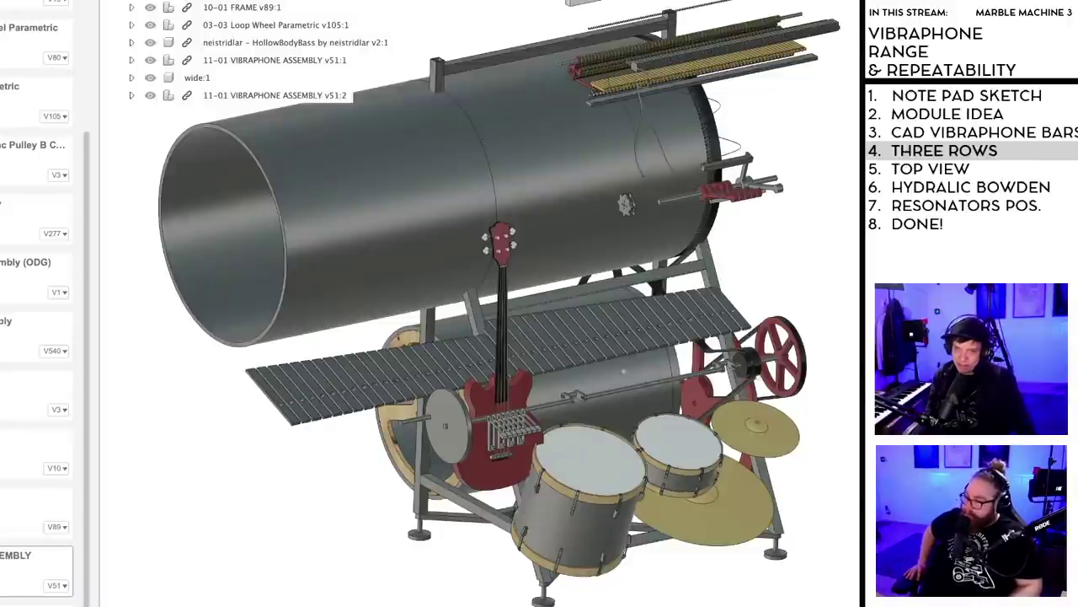
middle_drag(623, 370, 716, 330)
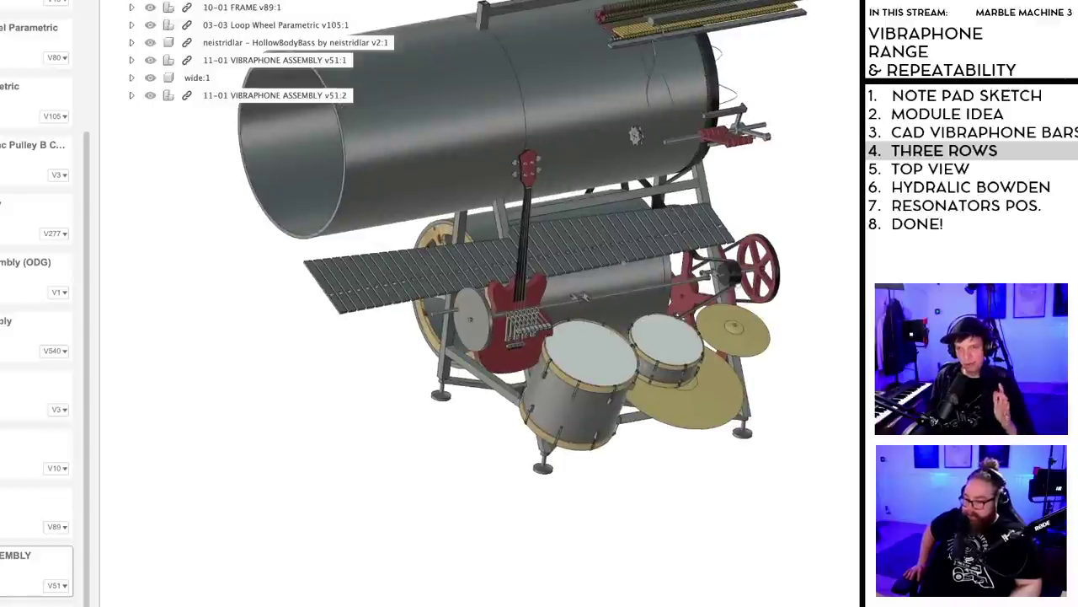
middle_drag(829, 346, 900, 339)
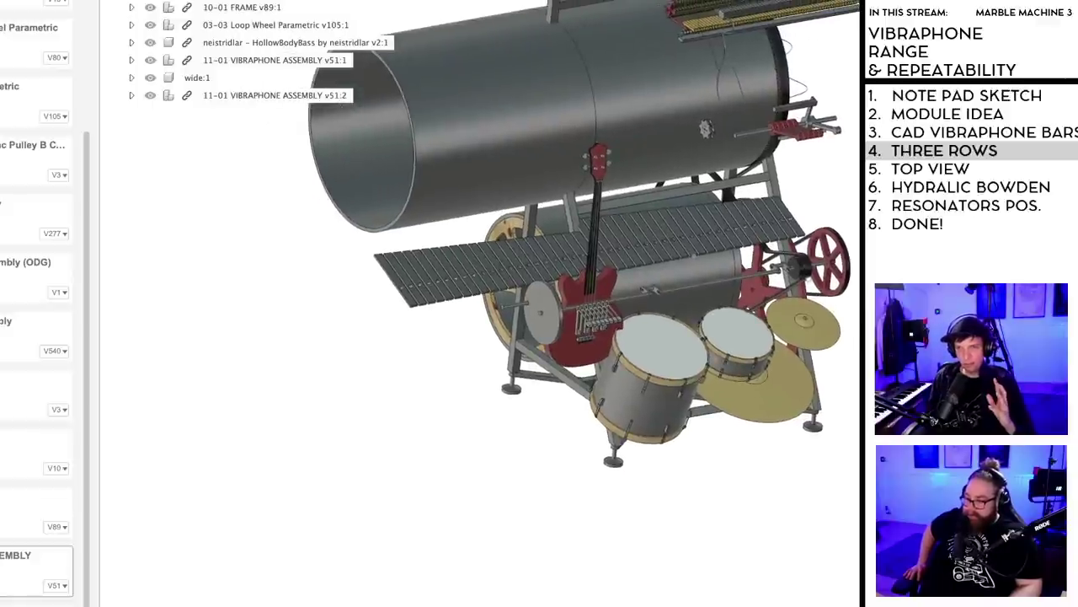
middle_drag(877, 378, 755, 460)
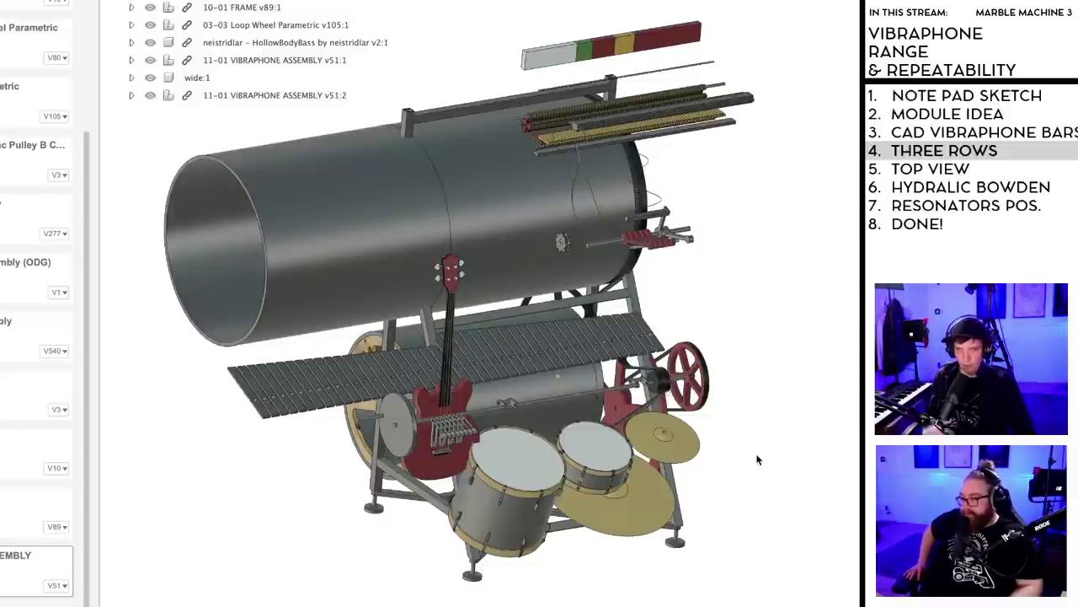
- Inspect the machine's wheels and frame from the side, and view the vibraphone, guitar and drums from the raised front
shift+middle_drag(792, 343, 706, 324)
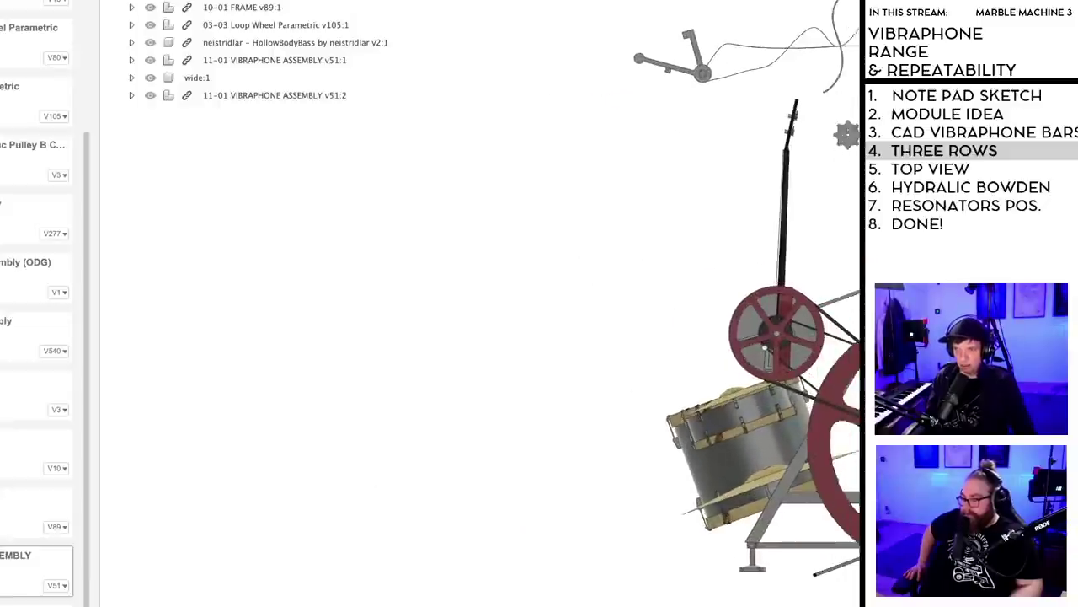
shift+middle_drag(745, 318, 851, 328)
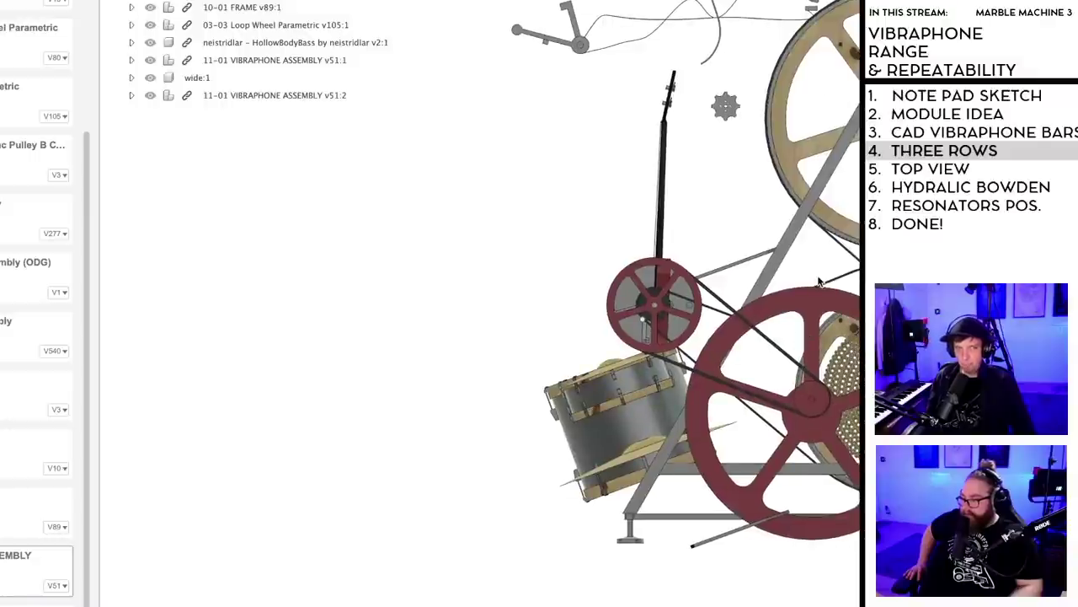
middle_drag(822, 283, 503, 319)
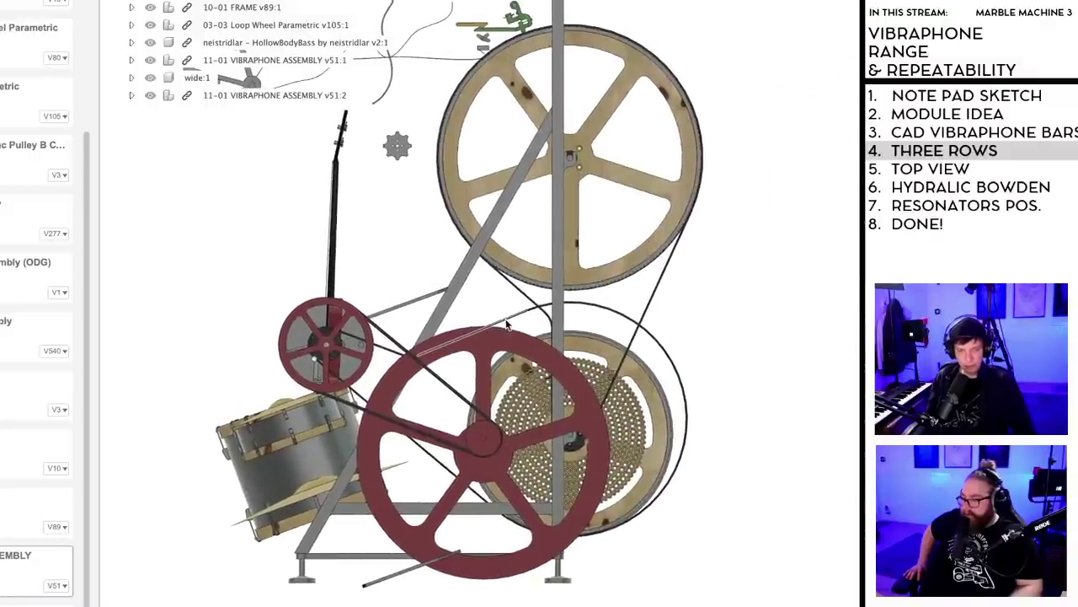
middle_drag(632, 349, 1024, 156)
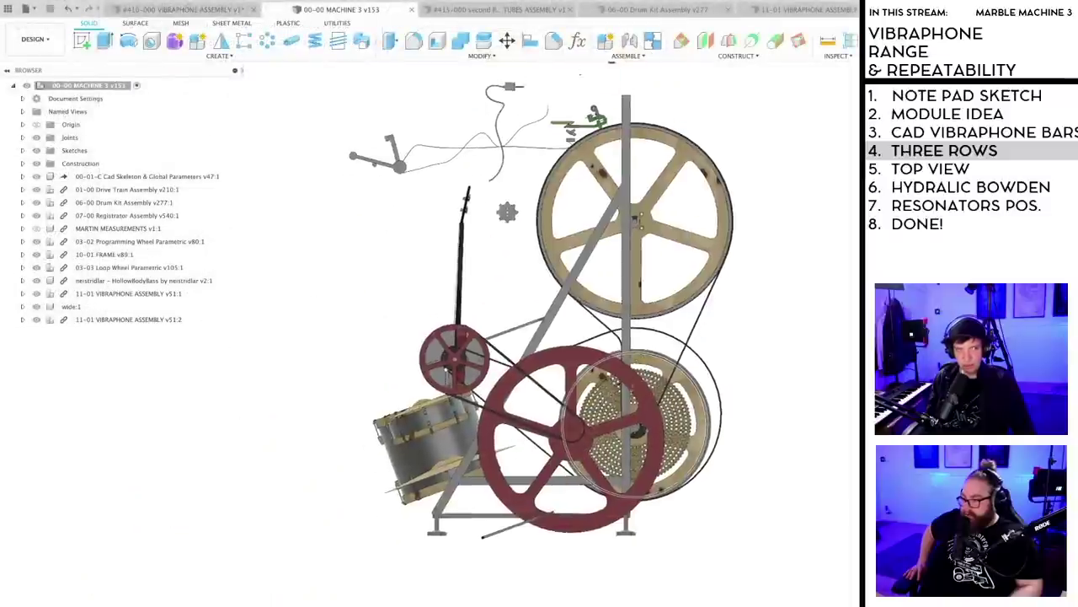
middle_drag(586, 310, 557, 354)
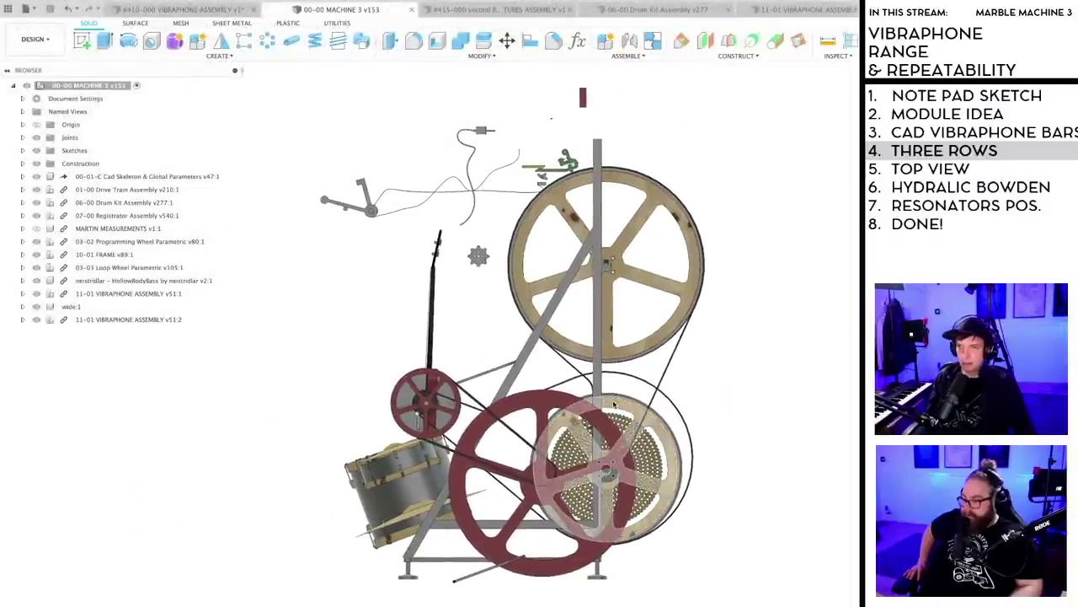
shift+middle_drag(696, 410, 698, 527)
scroll(684, 497, up, 2)
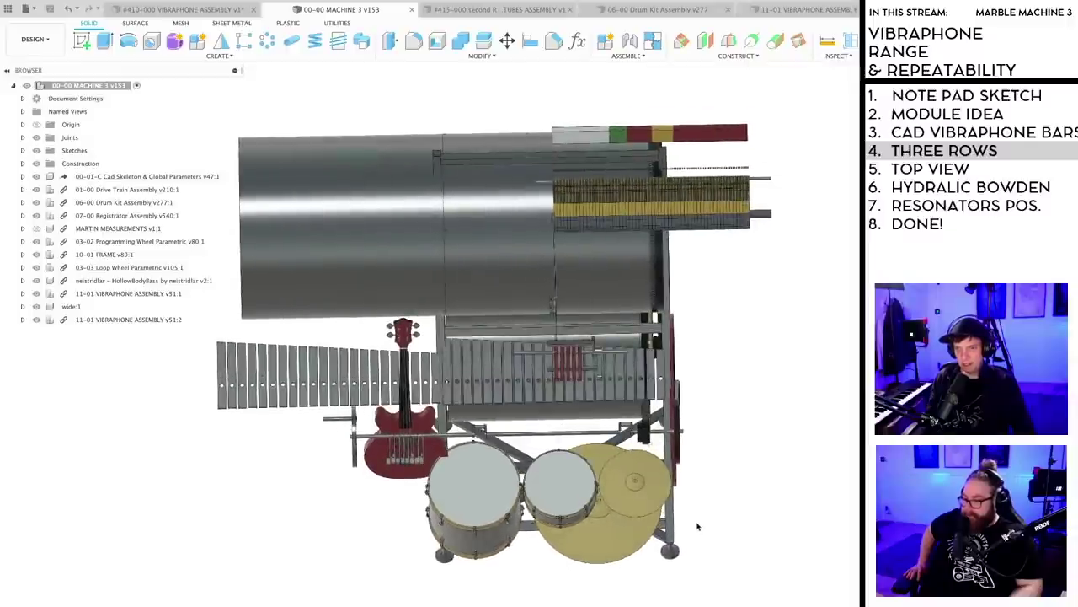
shift+middle_drag(712, 472, 742, 464)
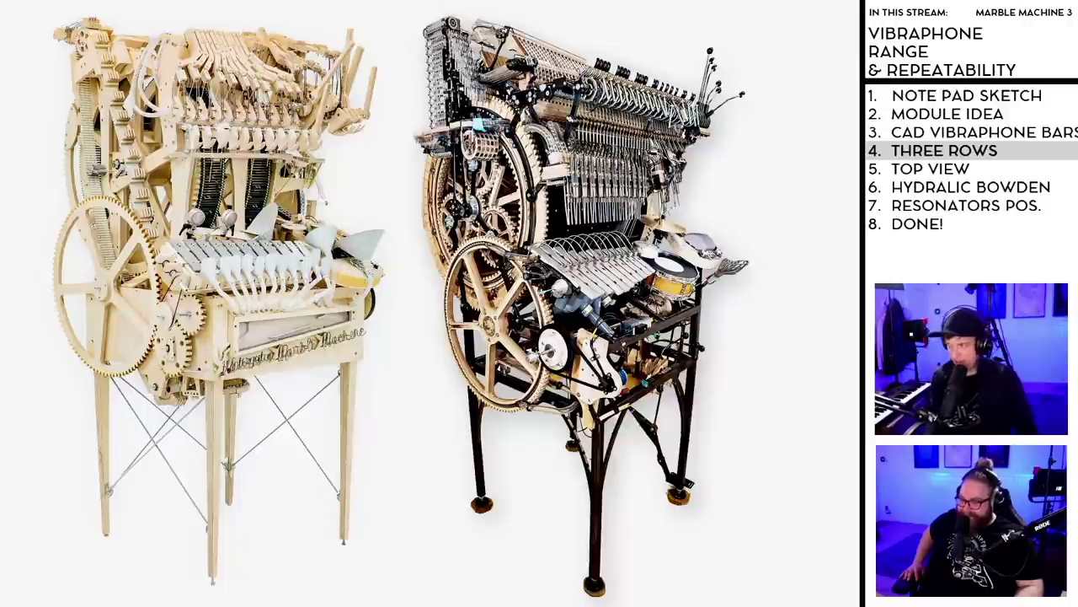
- Return to the machine sketch and draw red marble paths from the programming drum to the highest vibraphone bars and the cymbal
key(alt+Tab)
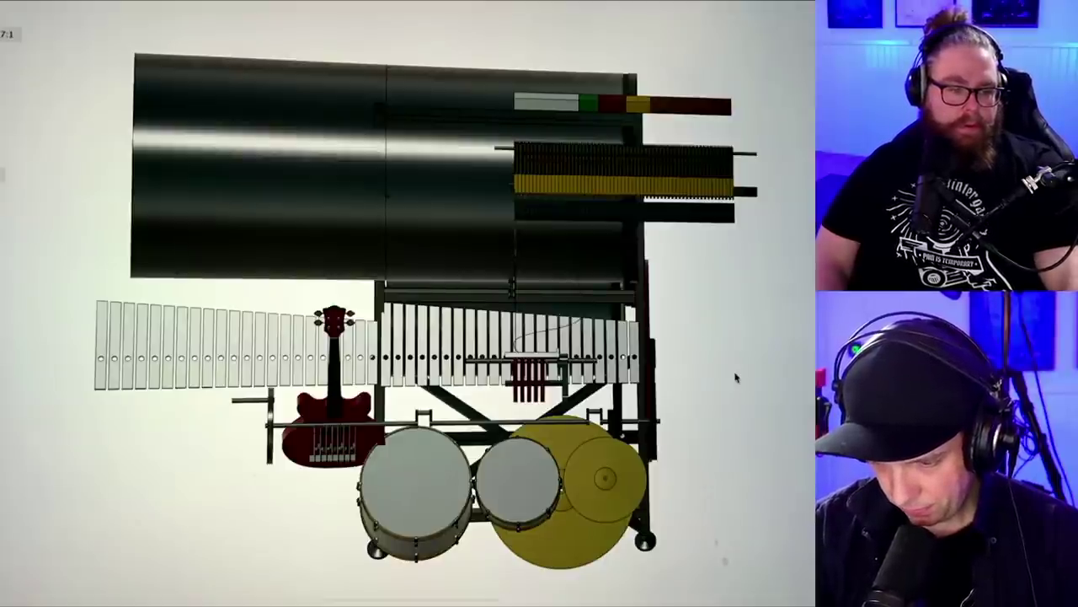
key(c)
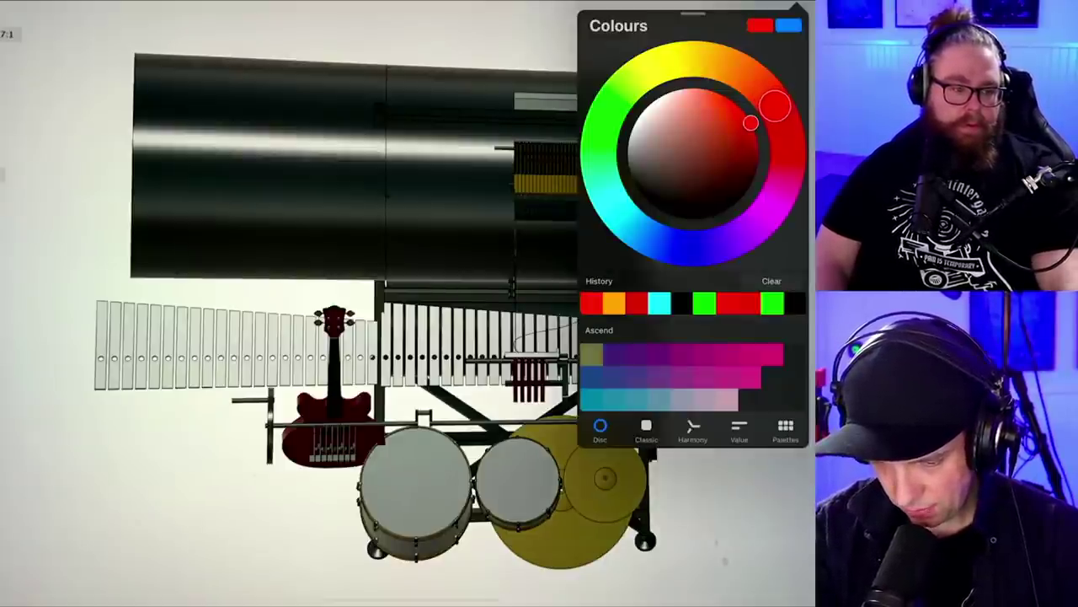
key(c)
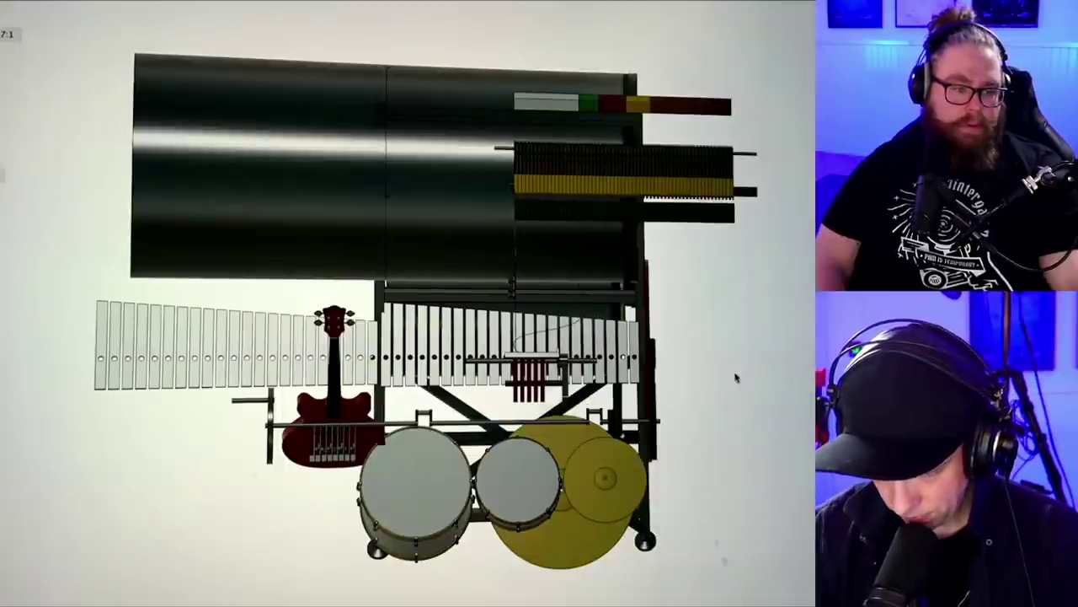
drag(629, 235, 631, 357)
drag(615, 231, 617, 355)
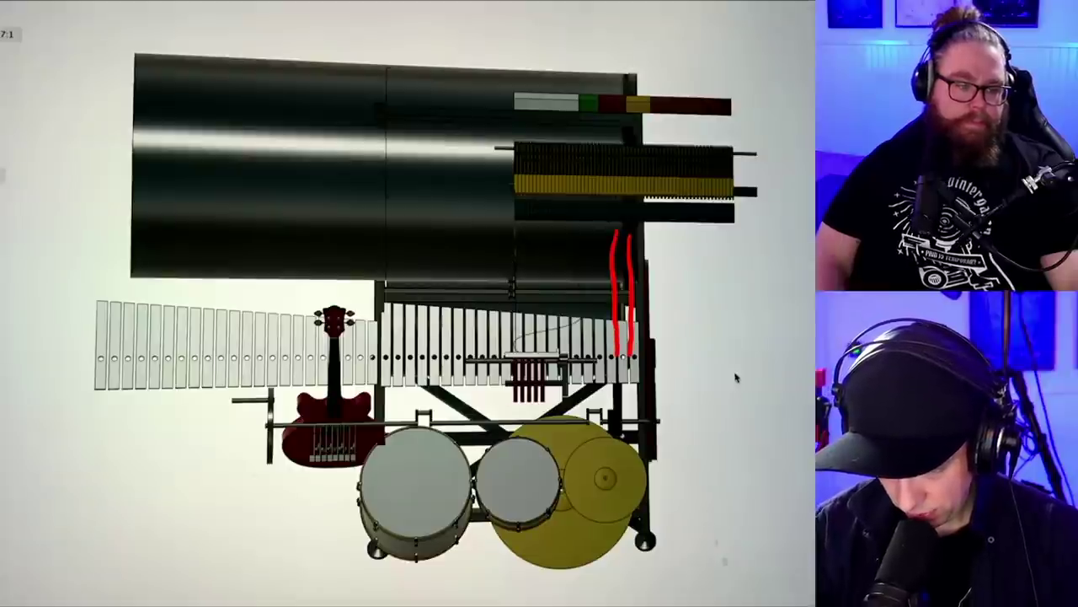
drag(600, 232, 595, 510)
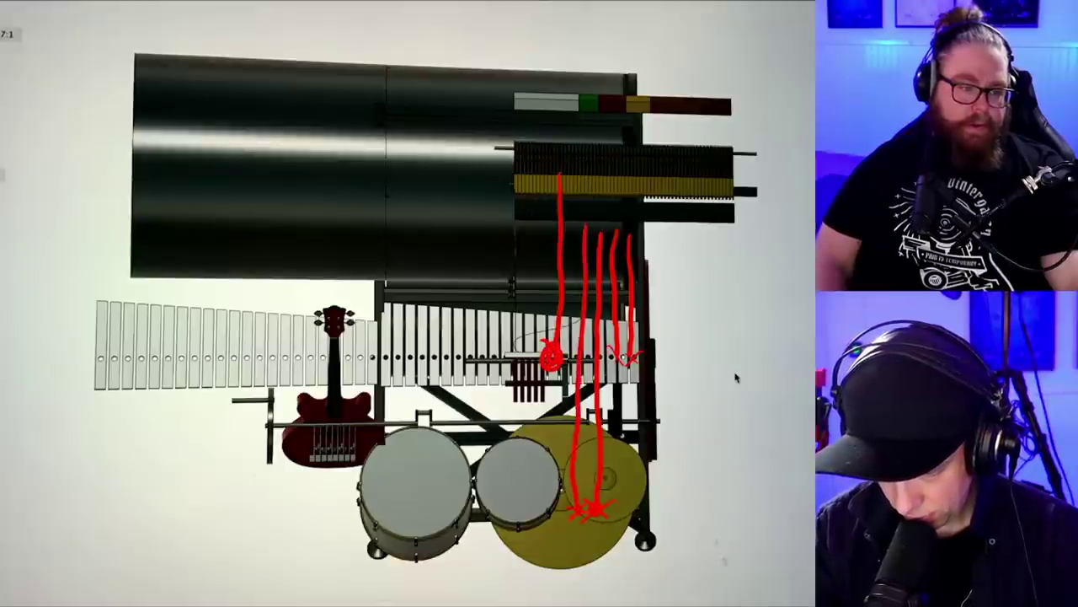
- Undo the red marble-path strokes
key(ctrl+z)
key(ctrl+z)
key(ctrl+z)
key(ctrl+z)
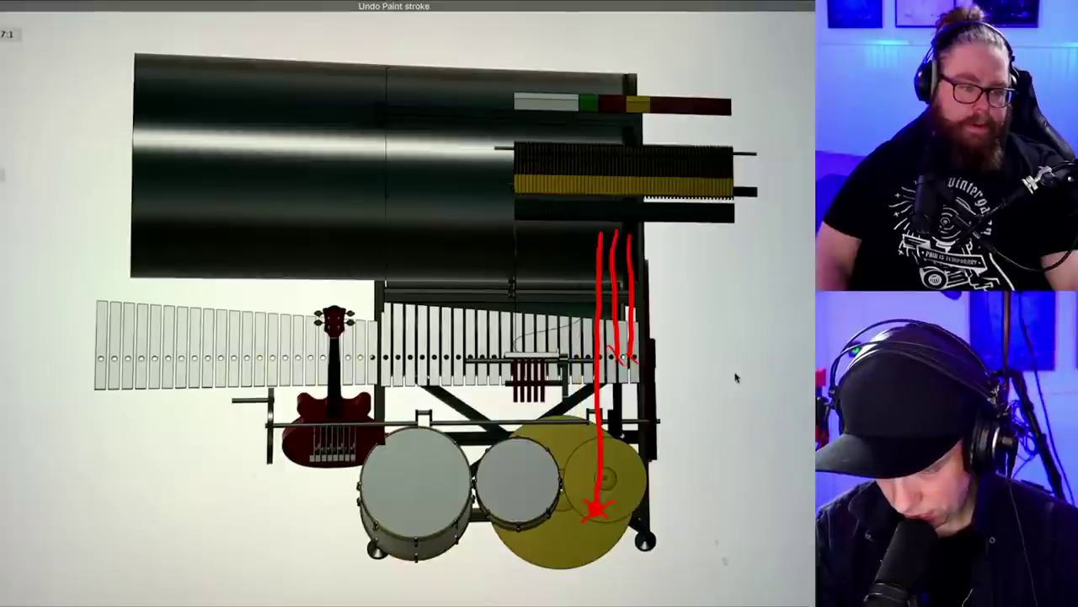
key(ctrl+z)
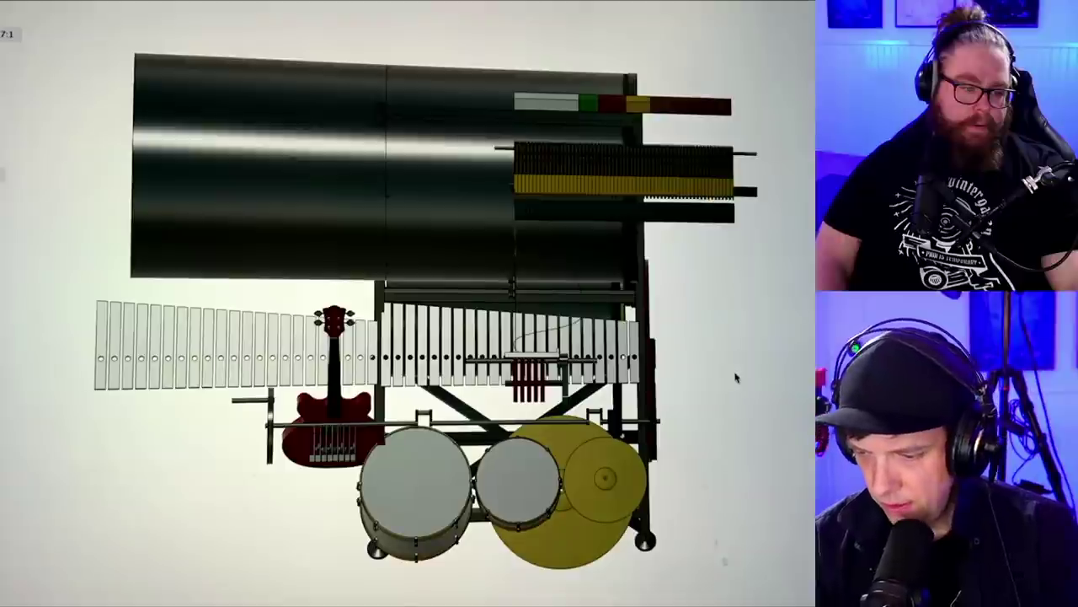
- Mark marble drop points with red crosses on the shortest vibraphone bars, the cymbal and the snare drum
key(c)
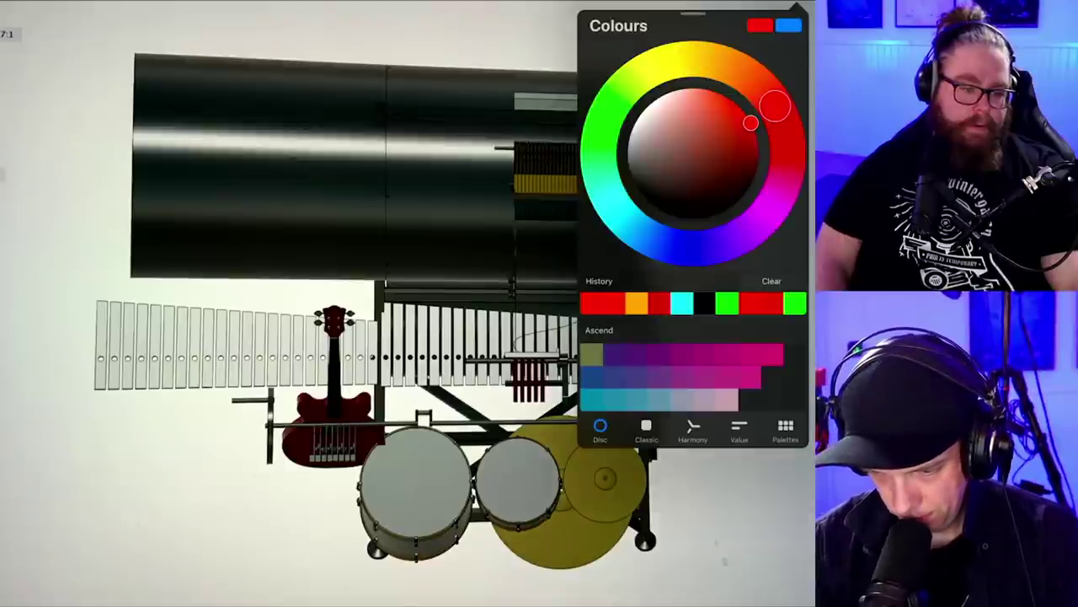
click(607, 115)
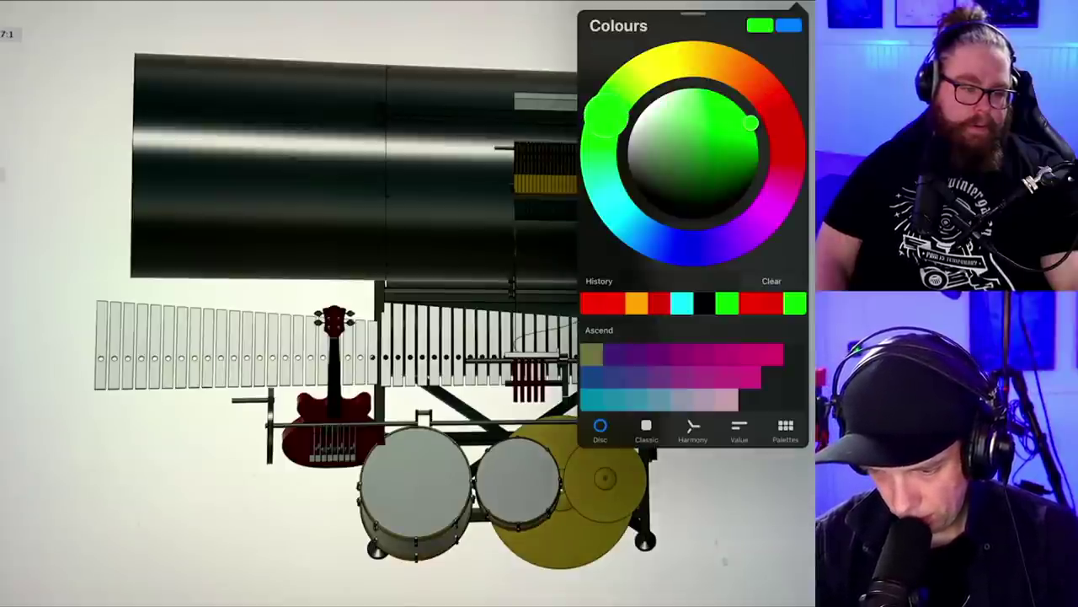
mouse_move(786, 128)
mouse_down()
mouse_move(765, 92)
mouse_move(720, 61)
mouse_move(774, 115)
mouse_up()
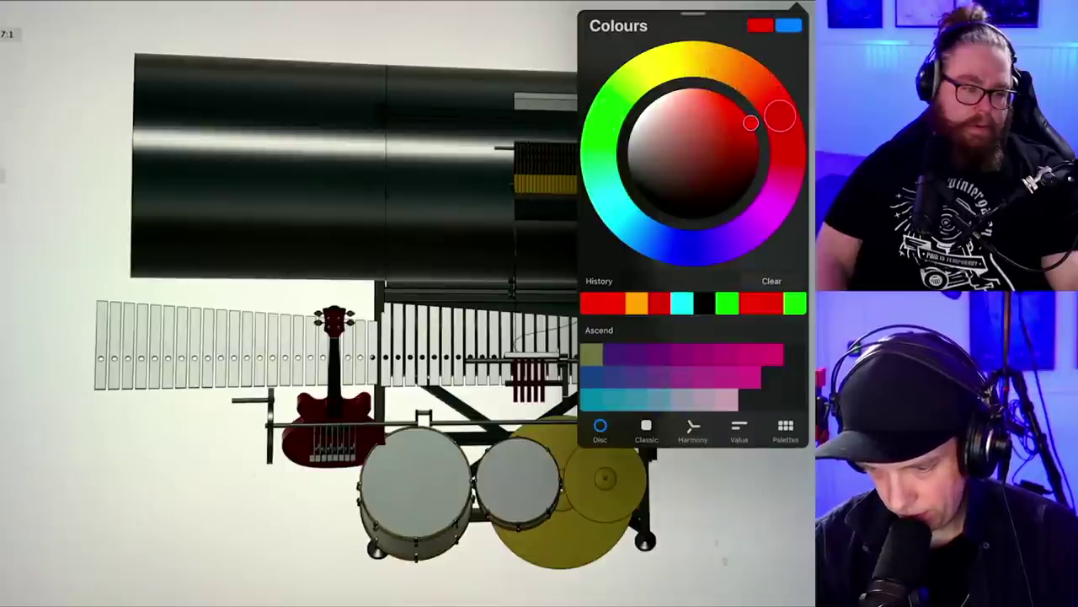
click(735, 378)
mouse_move(633, 345)
mouse_down()
mouse_move(640, 355)
mouse_move(613, 372)
mouse_up()
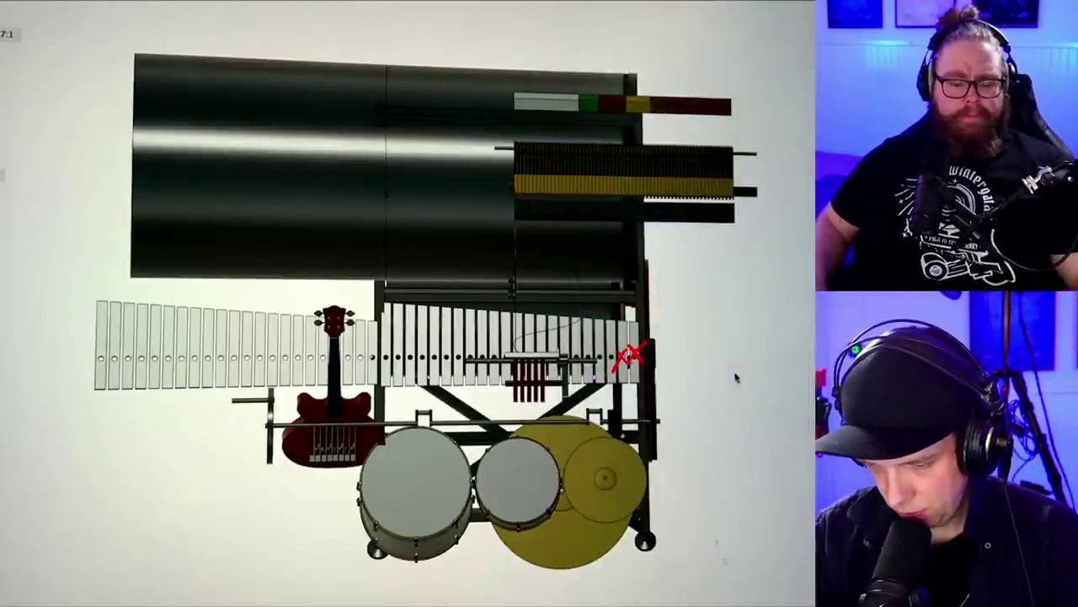
mouse_move(605, 498)
mouse_down()
mouse_move(618, 510)
mouse_move(593, 512)
mouse_up()
drag(592, 500, 582, 513)
mouse_move(573, 346)
mouse_down()
mouse_move(583, 365)
mouse_move(553, 364)
mouse_up()
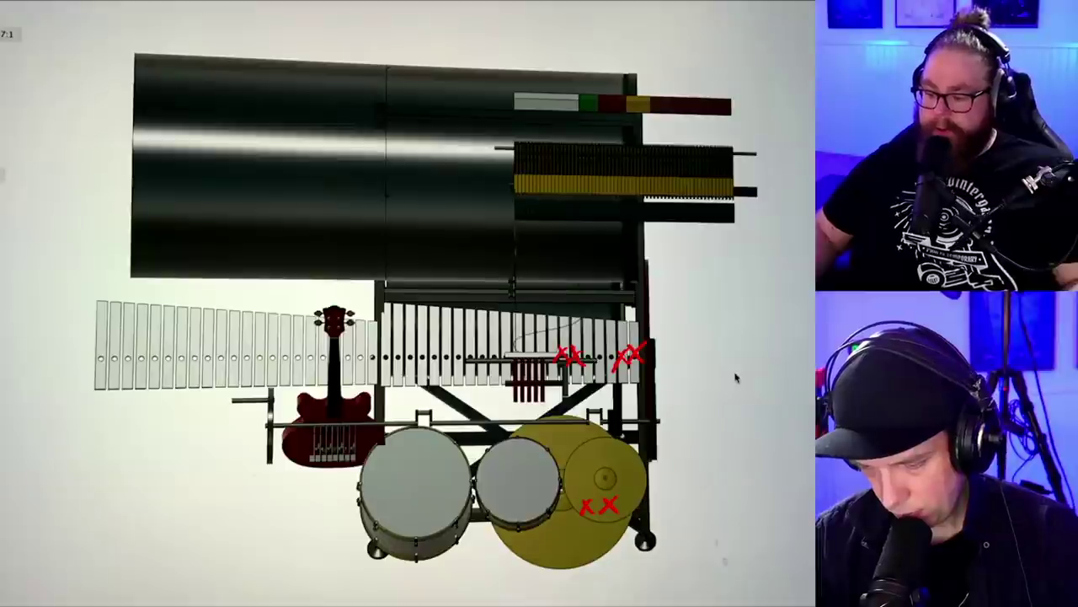
mouse_move(528, 501)
mouse_down()
mouse_move(544, 515)
mouse_move(507, 518)
mouse_up()
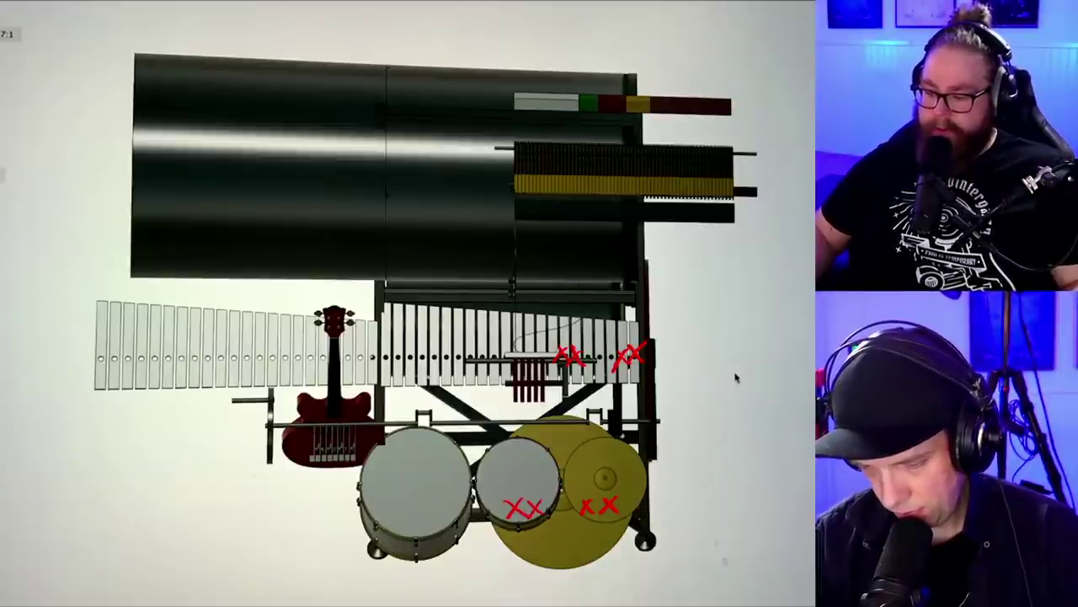
- Add red crosses on the middle vibraphone bars, the bass drum and the bars beside the guitar neck
drag(498, 341, 515, 358)
drag(513, 339, 496, 355)
drag(495, 343, 462, 357)
drag(460, 345, 432, 361)
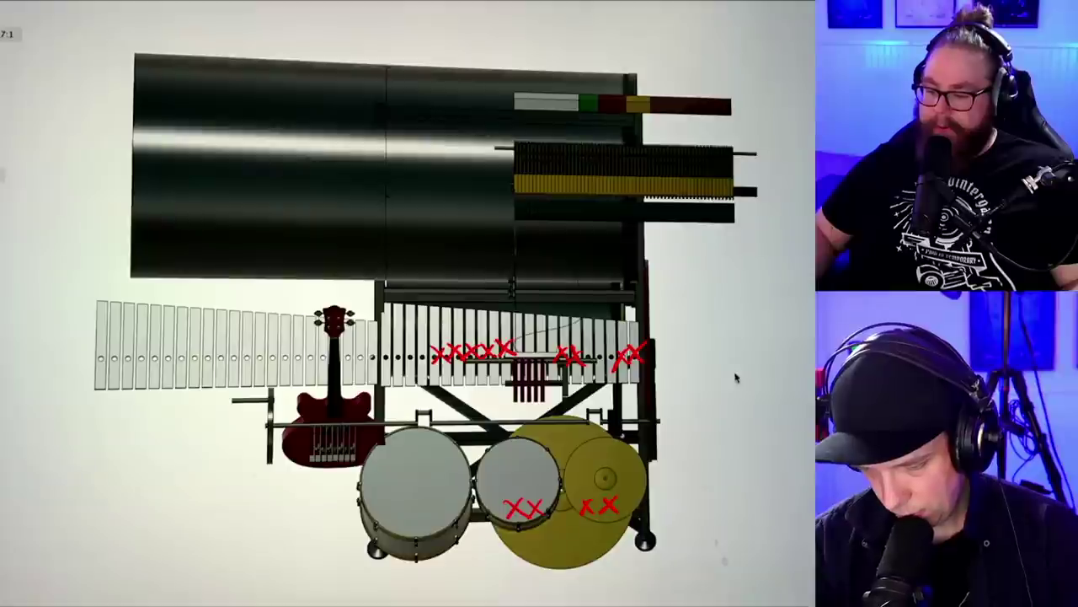
mouse_move(413, 489)
mouse_down()
mouse_move(430, 507)
mouse_move(413, 508)
mouse_up()
drag(398, 494, 412, 510)
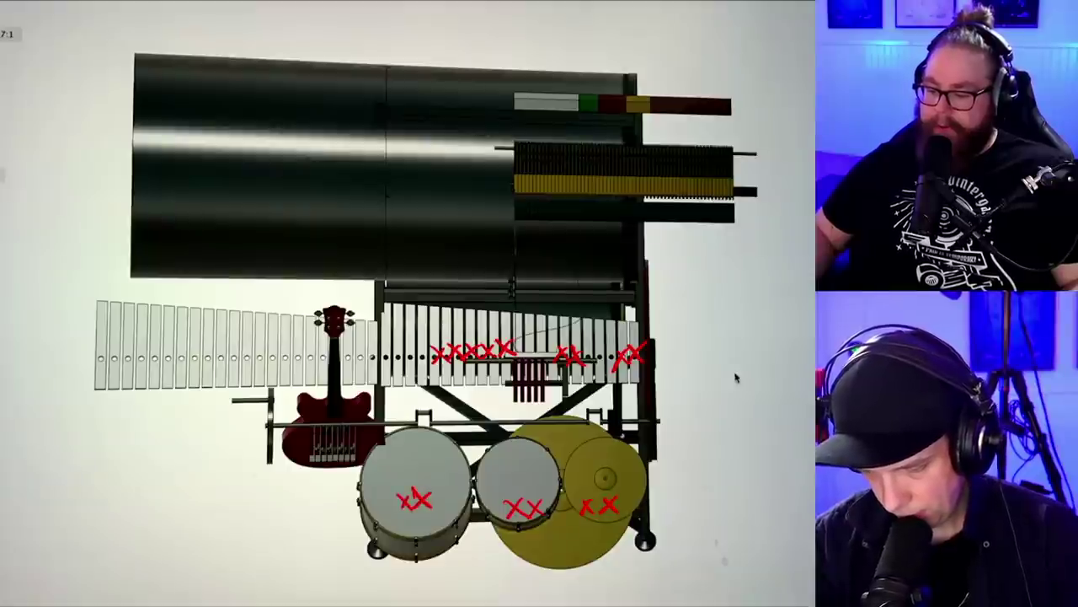
mouse_move(390, 337)
mouse_down()
mouse_move(401, 354)
mouse_move(381, 355)
mouse_up()
drag(377, 344, 370, 361)
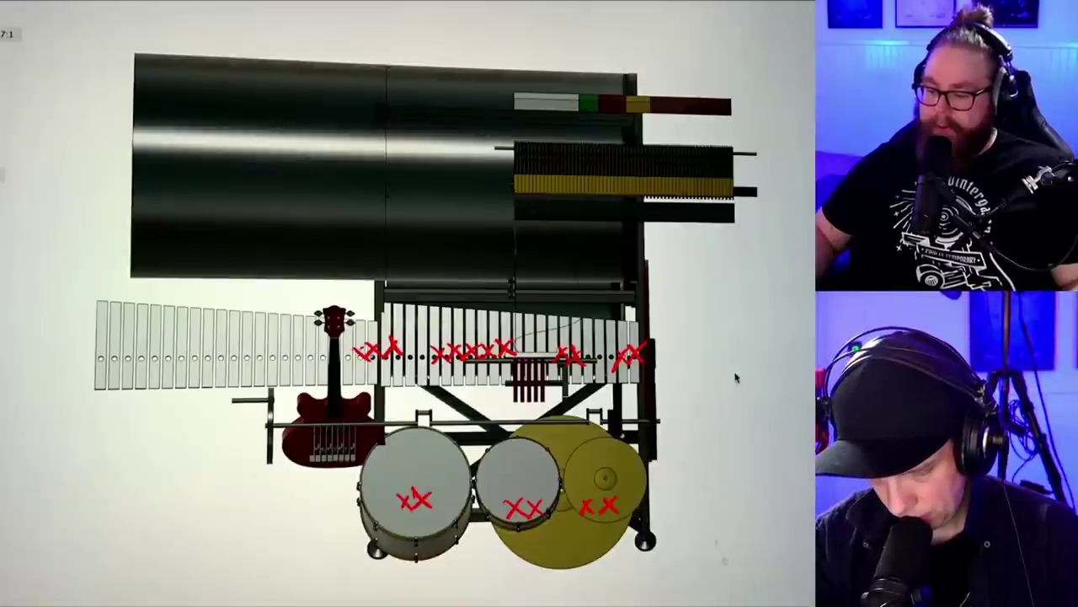
- Mark a row of red crosses across the lower end of the bass guitar and just past it
drag(342, 455, 361, 471)
drag(362, 454, 327, 470)
mouse_move(317, 457)
mouse_down()
mouse_move(333, 470)
mouse_move(308, 474)
mouse_move(316, 467)
mouse_up()
drag(308, 460, 280, 472)
drag(275, 458, 263, 473)
drag(259, 461, 243, 479)
- Mark red crosses along the longest vibraphone bars beyond the bass guitar
drag(234, 339, 251, 362)
drag(247, 339, 227, 359)
mouse_move(227, 346)
mouse_down()
mouse_move(214, 361)
mouse_move(191, 359)
mouse_up()
mouse_move(189, 340)
mouse_down()
mouse_move(171, 360)
mouse_move(150, 358)
mouse_up()
mouse_move(148, 338)
mouse_down()
mouse_move(128, 363)
mouse_move(114, 361)
mouse_up()
mouse_move(97, 340)
mouse_down()
mouse_move(116, 354)
mouse_move(97, 361)
mouse_up()
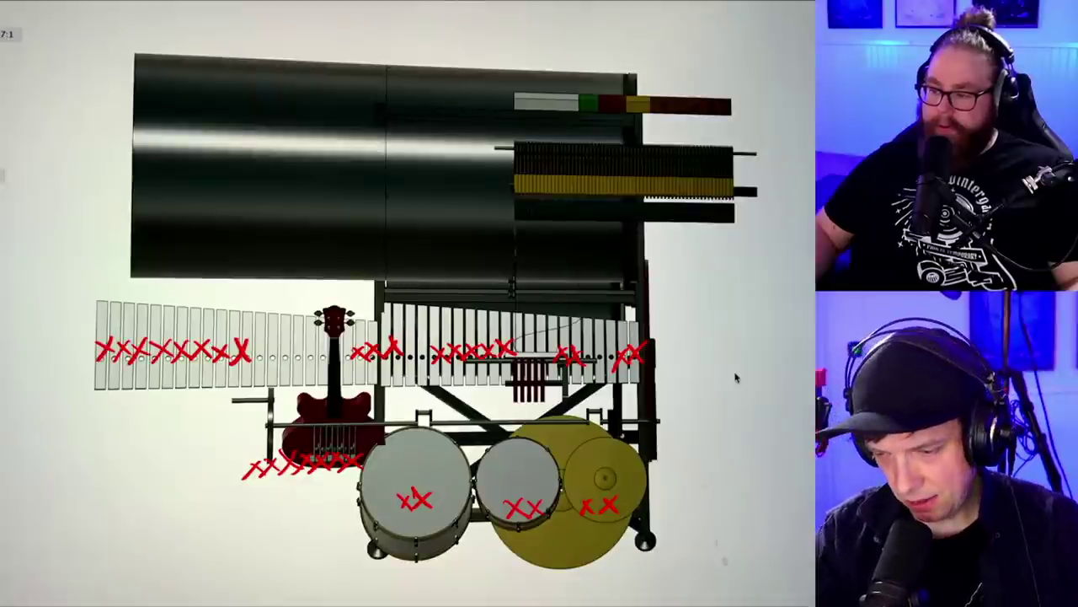
- Draw green vertical marble paths from the programming drum to the crosses on the longest vibraphone bars
click(796, 4)
click(750, 303)
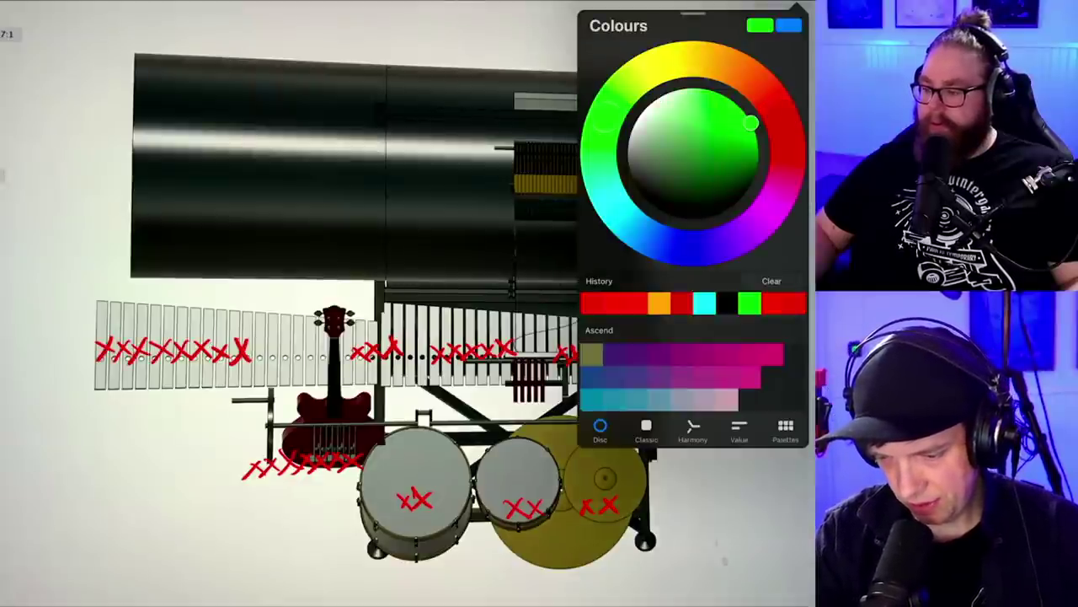
click(796, 4)
drag(101, 144, 107, 339)
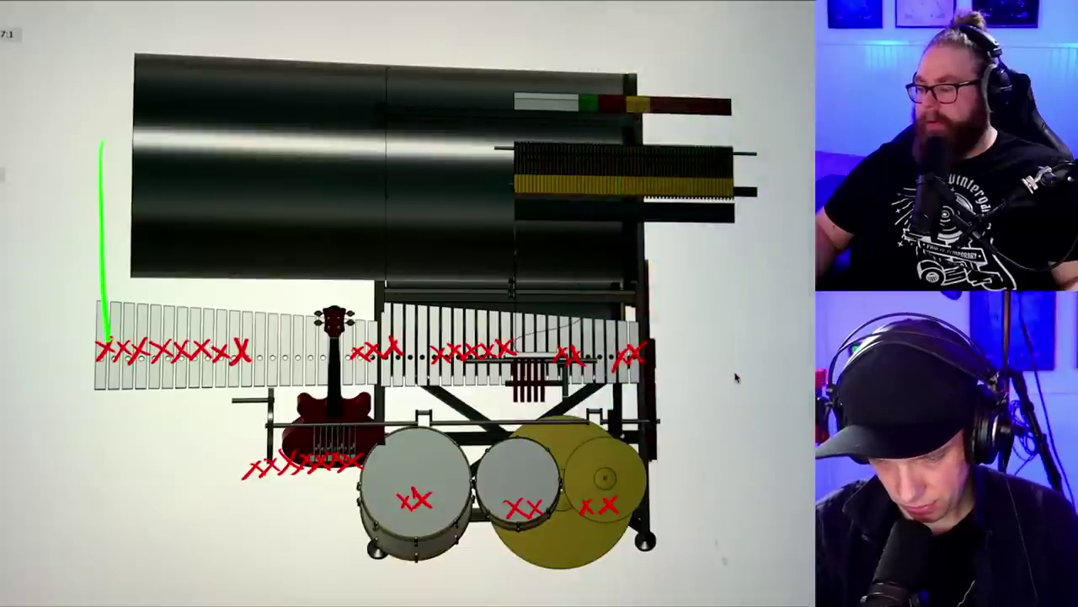
drag(137, 152, 133, 330)
mouse_move(143, 173)
mouse_down()
mouse_move(145, 339)
mouse_move(164, 337)
mouse_up()
mouse_move(176, 172)
mouse_down()
mouse_move(178, 337)
mouse_move(193, 339)
mouse_up()
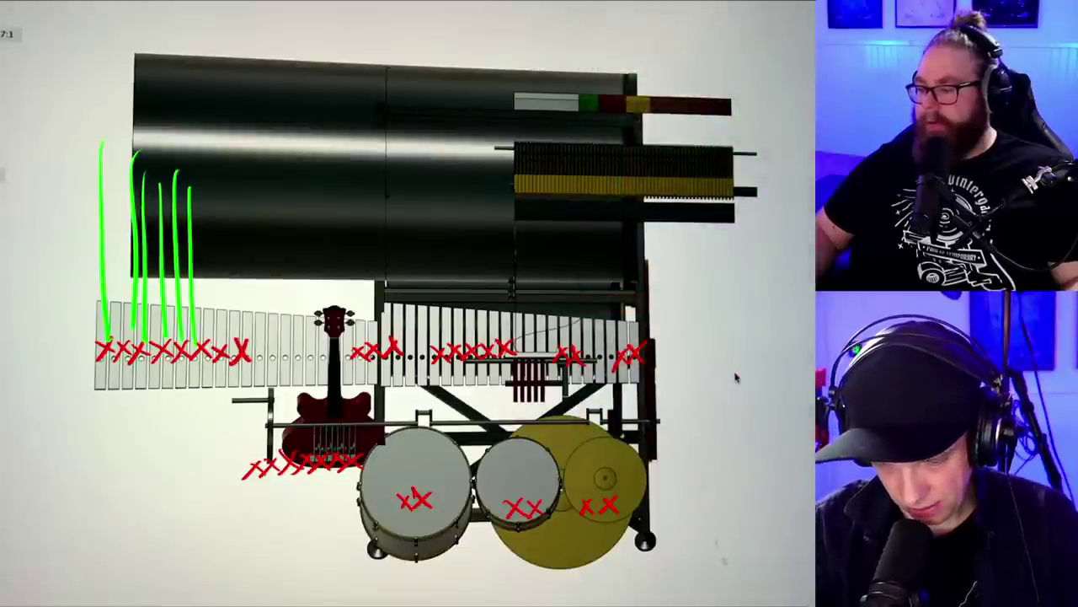
drag(209, 179, 205, 339)
mouse_move(234, 178)
mouse_down()
mouse_move(231, 341)
mouse_move(253, 334)
mouse_up()
- Draw green marble paths from the programming drum down to the crosses on the bass guitar
mouse_move(278, 184)
mouse_down()
mouse_move(253, 473)
mouse_move(291, 439)
mouse_up()
drag(309, 191, 314, 455)
drag(330, 201, 330, 445)
drag(339, 202, 345, 433)
- Draw green marble paths to the vibraphone bars beside the guitar neck and to the bass drum
mouse_move(364, 175)
mouse_down()
mouse_move(360, 324)
mouse_move(377, 337)
mouse_up()
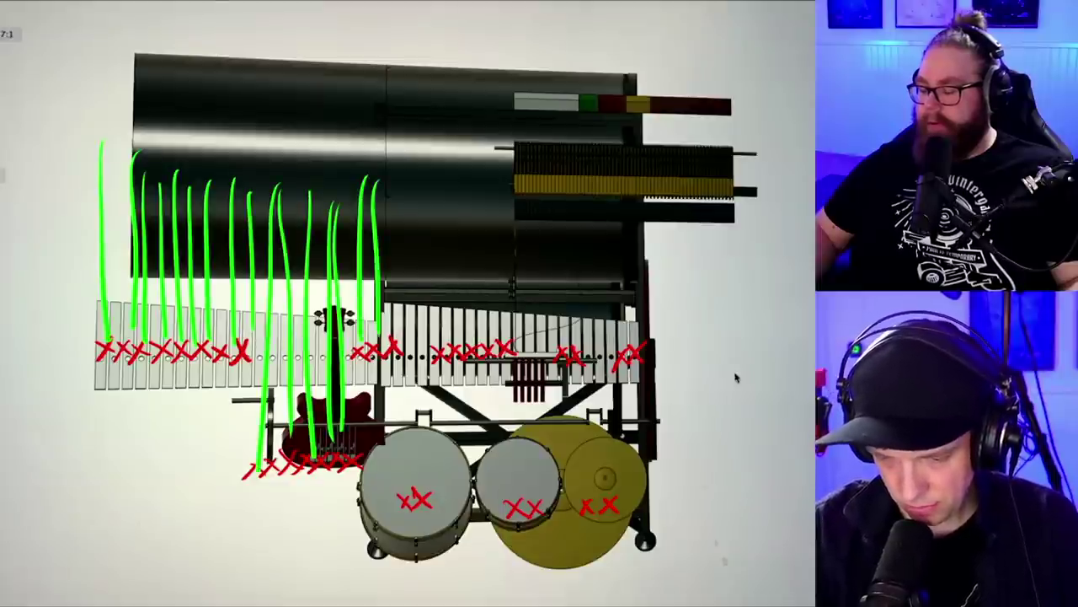
drag(396, 181, 396, 345)
drag(417, 199, 400, 505)
mouse_move(417, 187)
mouse_down()
mouse_move(413, 497)
mouse_move(436, 350)
mouse_up()
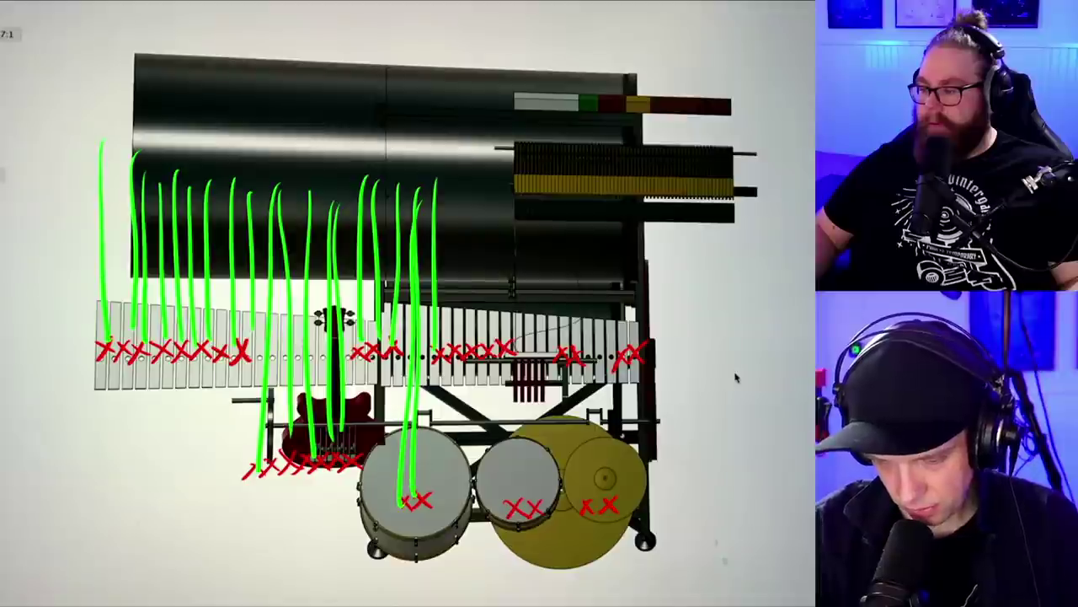
- Draw green marble paths to the remaining vibraphone crosses, the snare drum and the cymbal
drag(462, 194, 465, 371)
drag(484, 211, 485, 351)
drag(488, 190, 489, 346)
drag(504, 199, 504, 349)
mouse_move(512, 196)
mouse_down()
mouse_move(514, 516)
mouse_move(530, 438)
mouse_move(522, 490)
mouse_up()
drag(571, 212, 566, 363)
drag(572, 211, 576, 329)
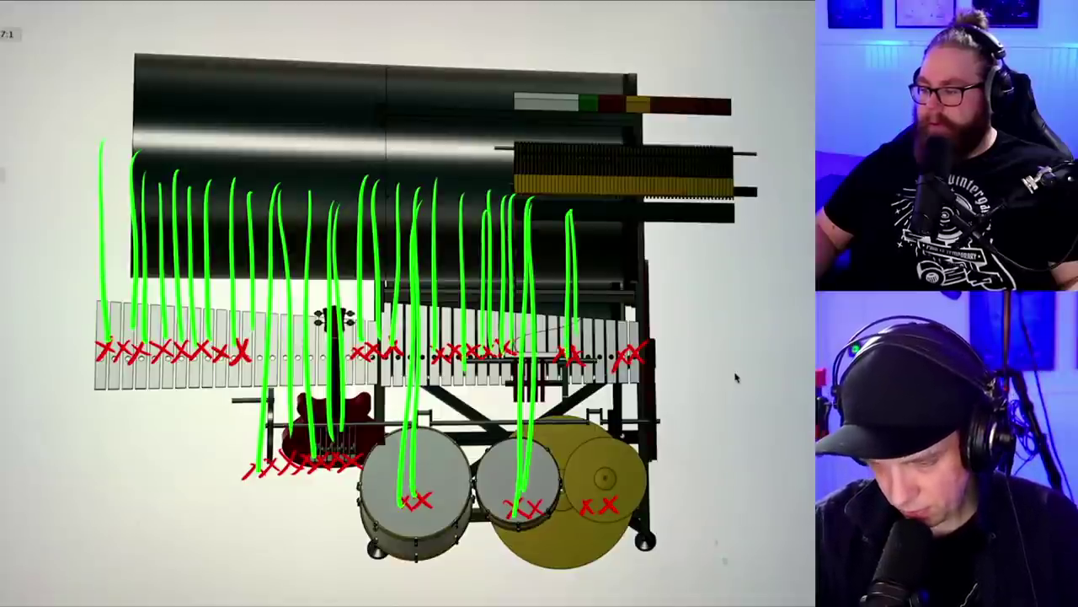
drag(593, 229, 599, 497)
mouse_move(600, 238)
mouse_down()
mouse_move(599, 471)
mouse_move(615, 368)
mouse_up()
drag(633, 239, 637, 347)
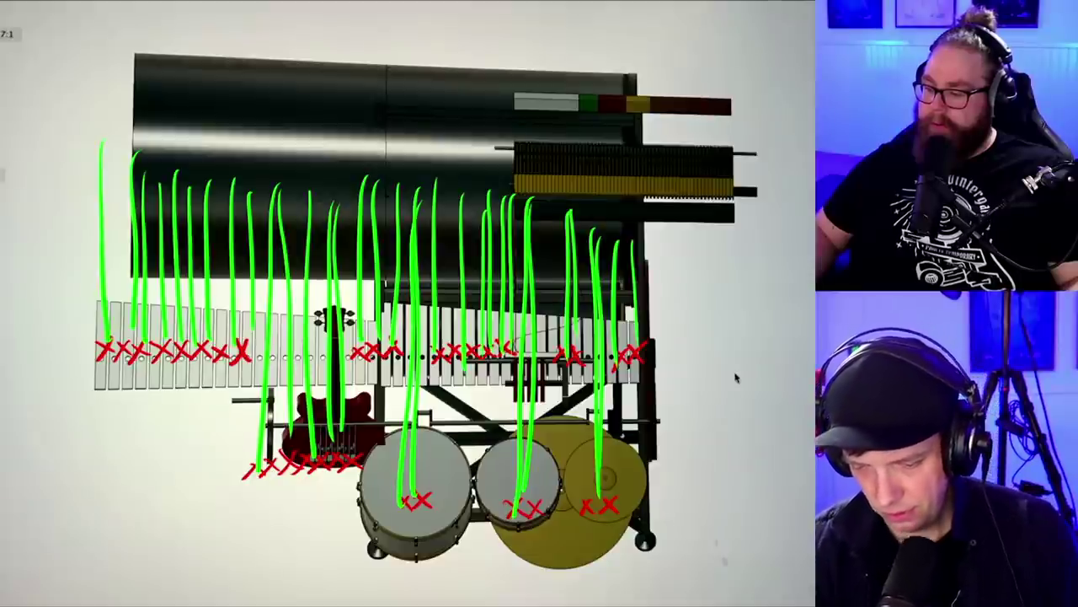
- Switch to red, circle the crosses on the bass drum and outline a slanted box just above them
click(797, 5)
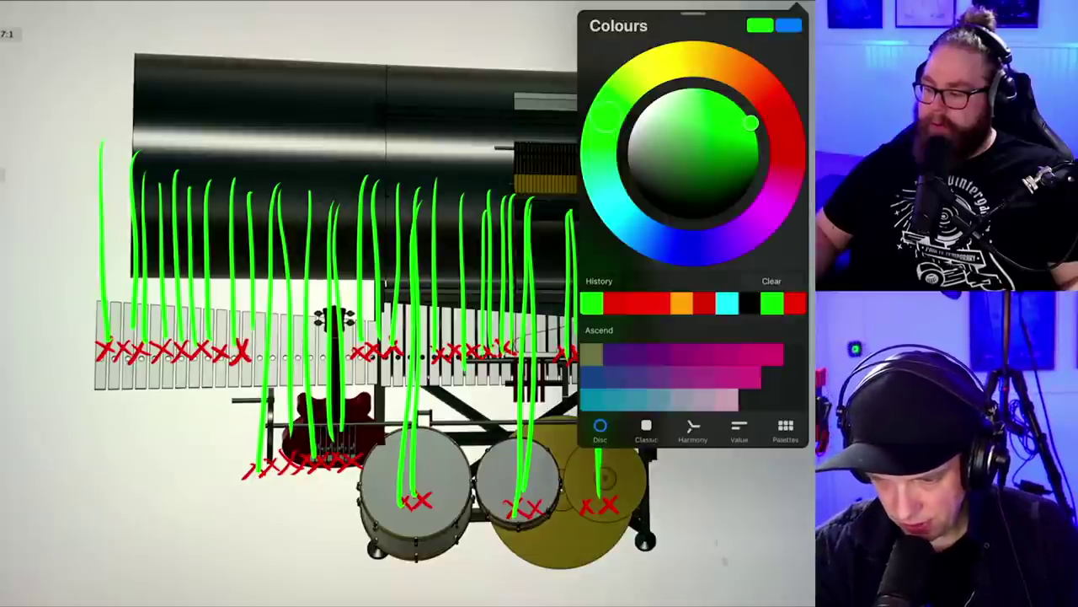
click(780, 117)
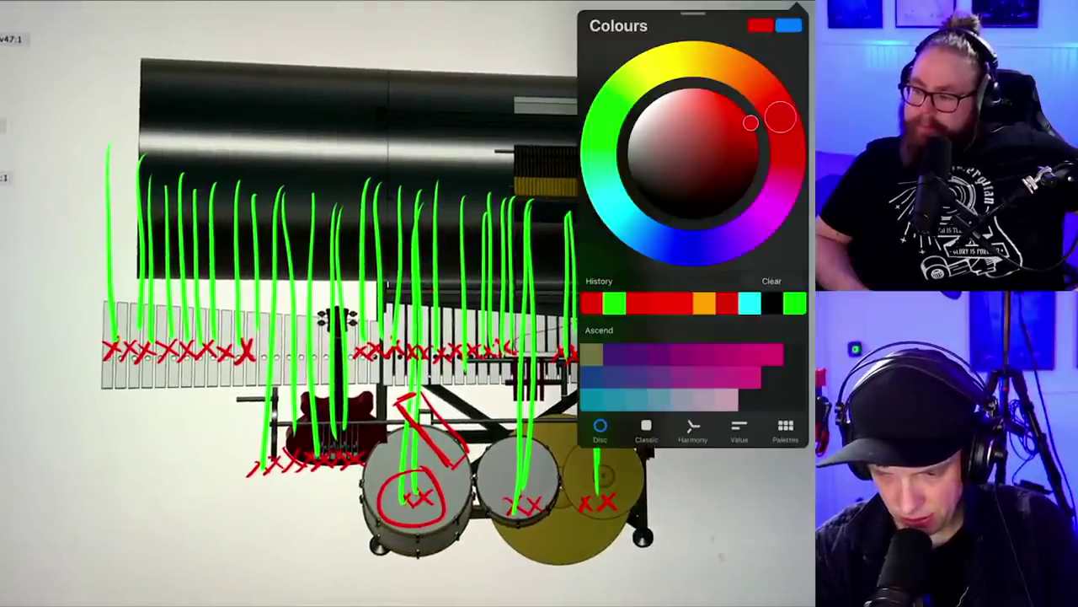
- Sketch orange curved paths fanning out from the upper programming drum area toward the vibraphone's middle and longest bars
drag(780, 117, 659, 242)
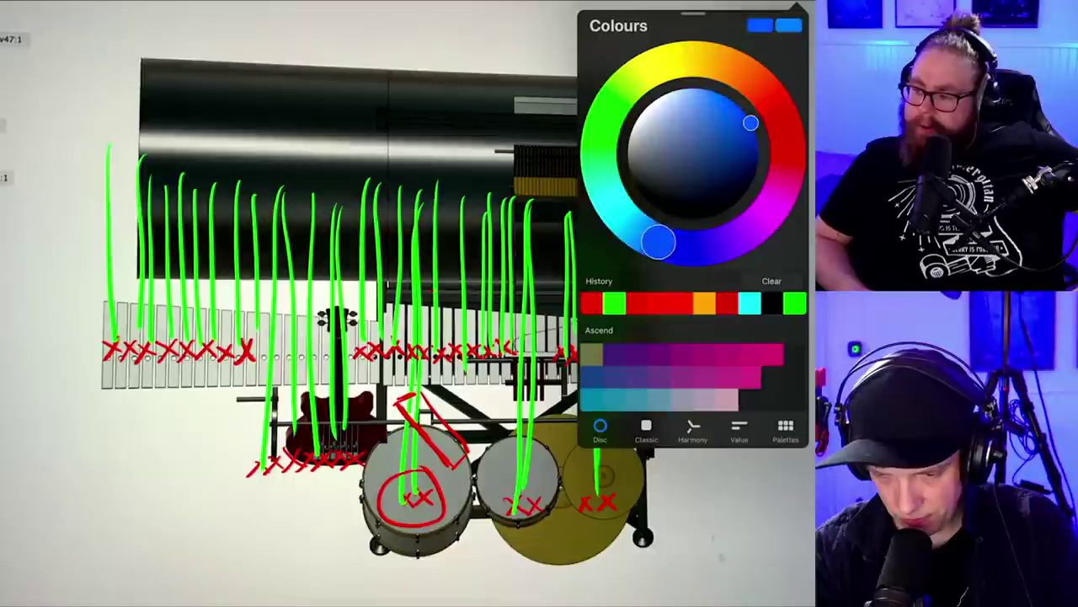
click(751, 77)
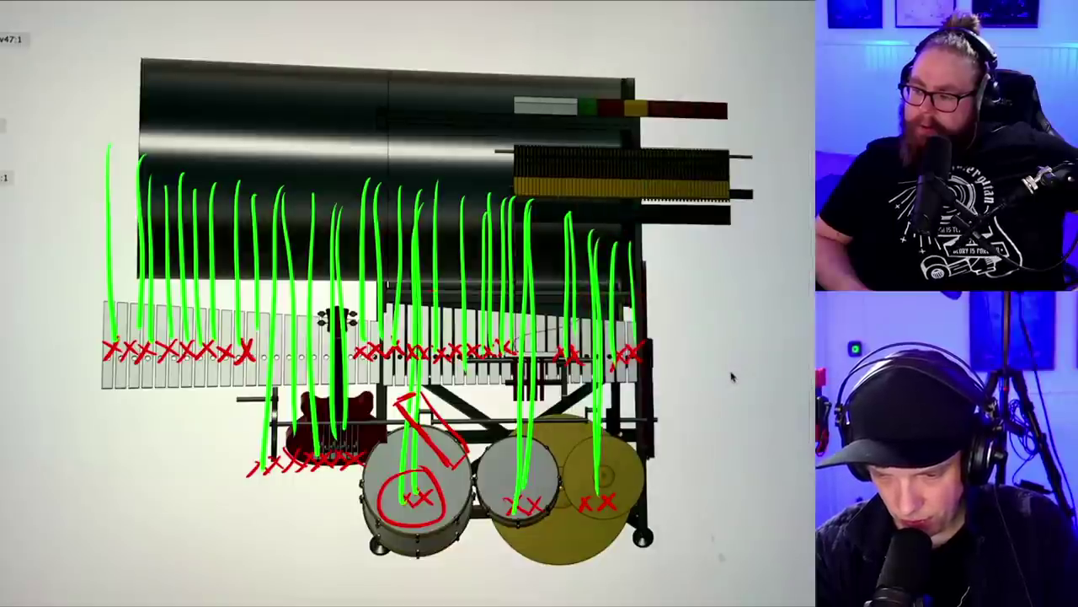
mouse_move(612, 128)
mouse_down()
mouse_move(623, 274)
mouse_move(597, 262)
mouse_up()
mouse_move(575, 120)
mouse_down()
mouse_move(549, 257)
mouse_move(474, 278)
mouse_up()
drag(511, 113, 456, 265)
drag(476, 123, 376, 292)
mouse_move(434, 128)
mouse_down()
mouse_move(319, 302)
mouse_move(291, 320)
mouse_up()
mouse_move(430, 107)
mouse_down()
mouse_move(316, 254)
mouse_move(179, 369)
mouse_up()
drag(425, 114, 164, 358)
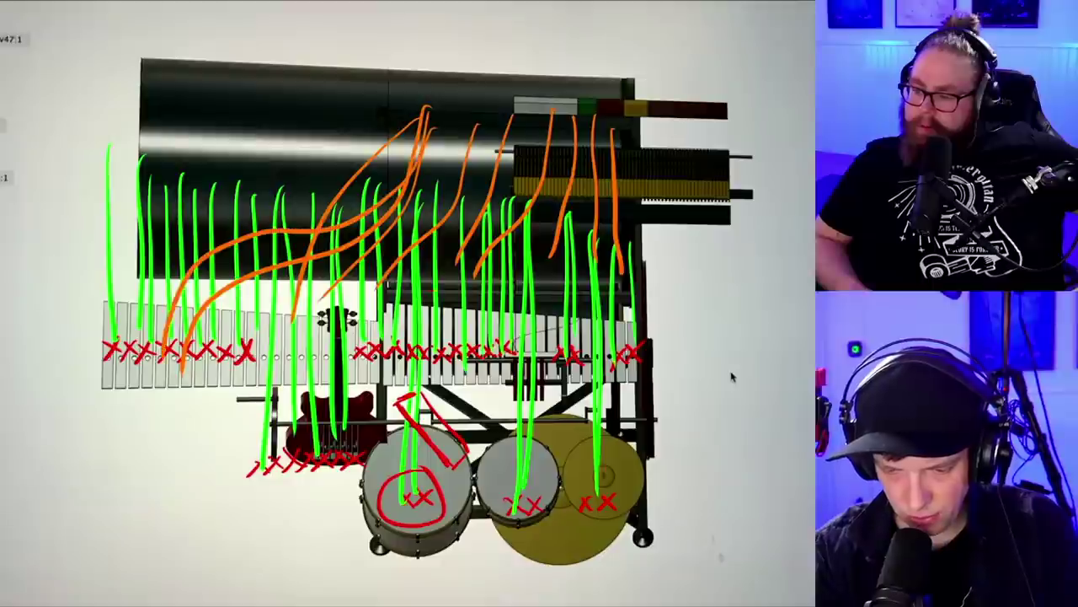
- Sketch more crossing orange paths from the upper drum area to the middle and shortest vibraphone bars
mouse_move(467, 120)
mouse_down()
mouse_move(195, 349)
mouse_move(327, 342)
mouse_up()
drag(470, 148, 424, 326)
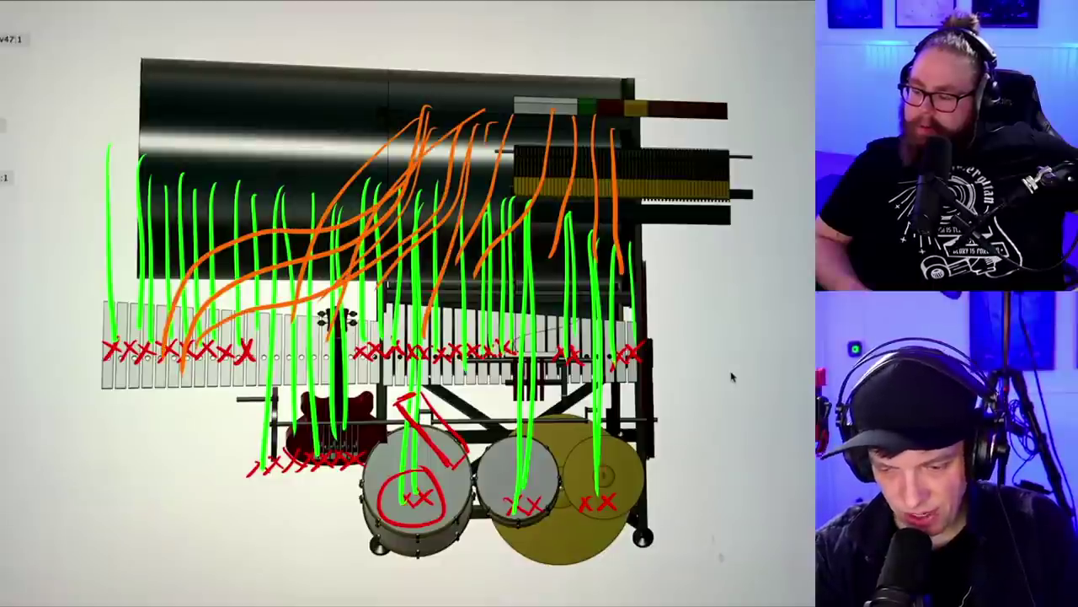
drag(485, 160, 473, 327)
drag(515, 139, 514, 341)
drag(529, 122, 518, 291)
drag(497, 139, 632, 405)
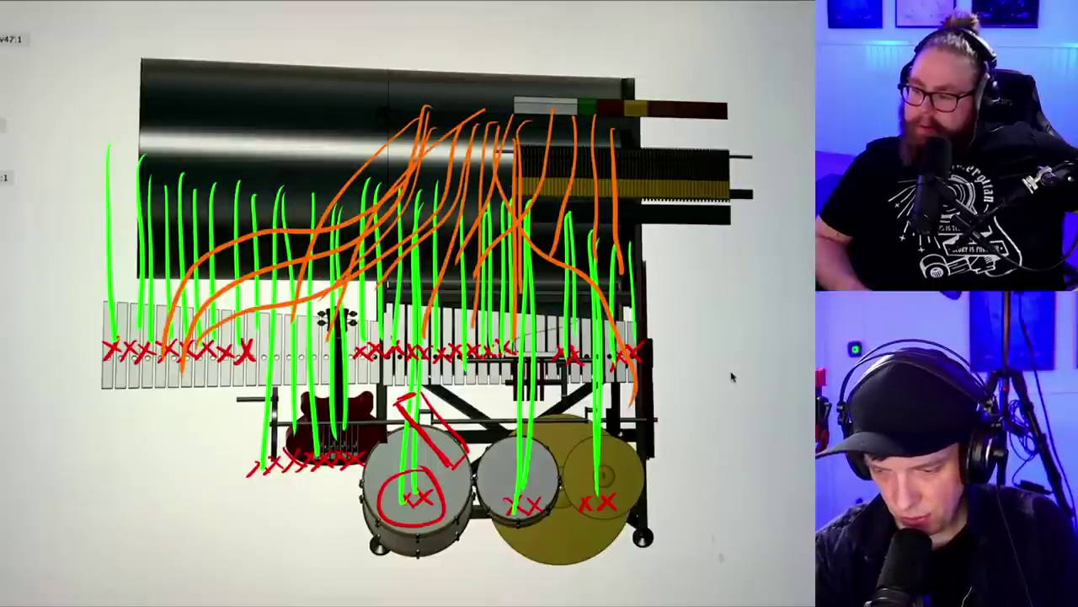
- Sketch orange paths to the snare and bass drums, plus wide curves sweeping past both ends of the machine
drag(552, 116, 516, 513)
drag(489, 165, 423, 465)
drag(512, 123, 504, 159)
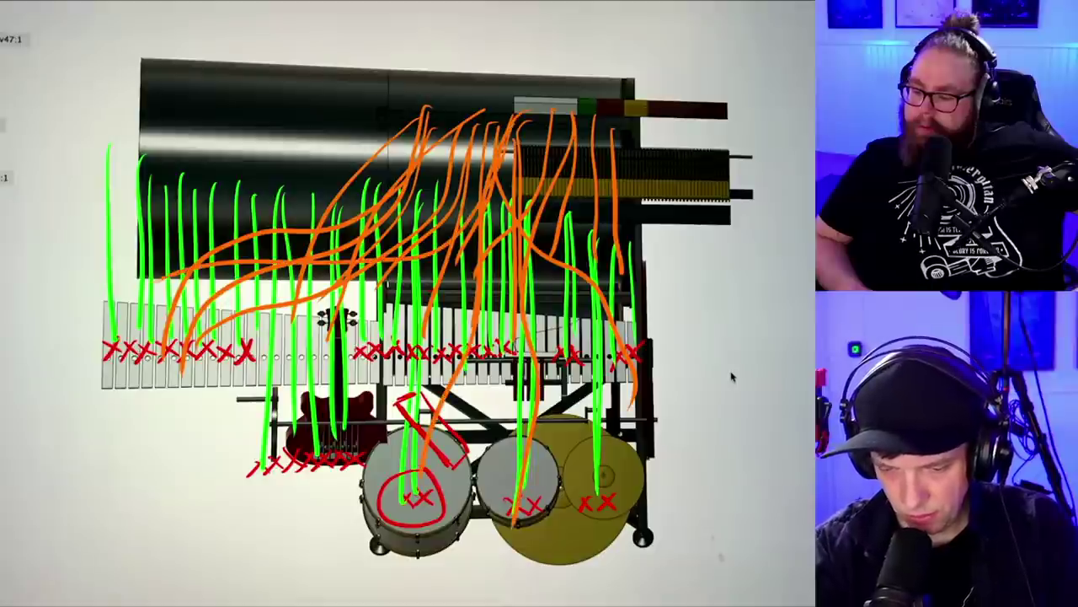
drag(165, 277, 66, 455)
drag(522, 155, 759, 506)
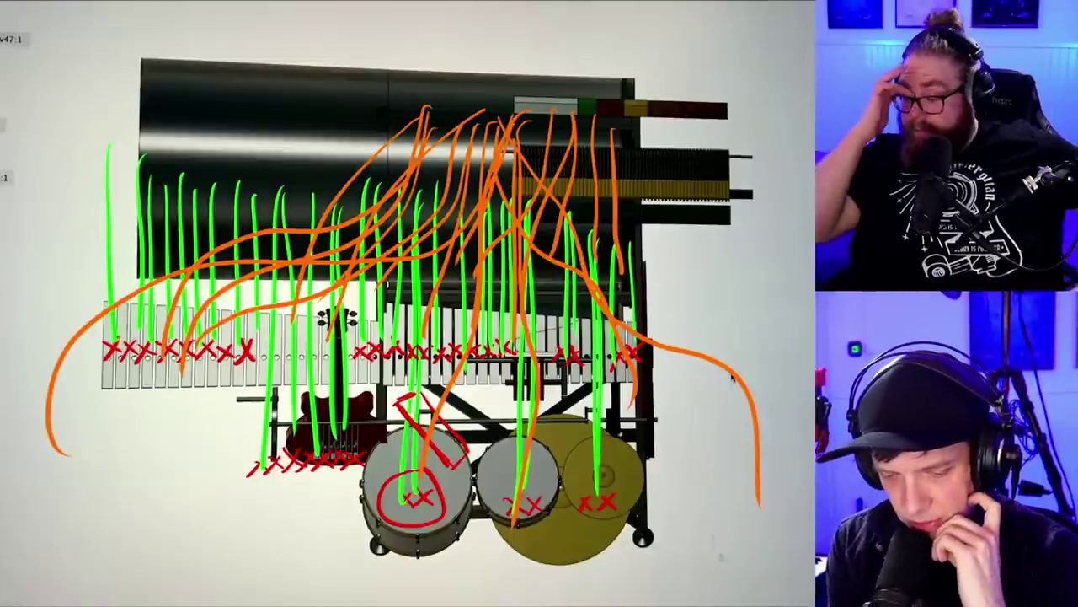
- Undo all the orange path strokes
key(ctrl+z)
key(ctrl+z)
key(ctrl+z)
key(ctrl+z)
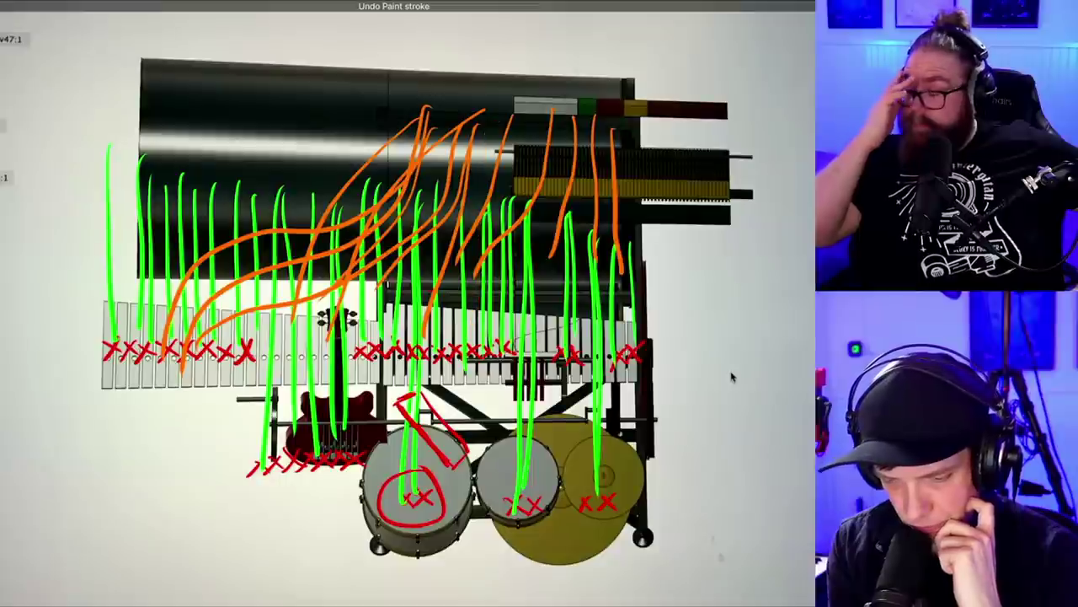
key(ctrl+z)
key(ctrl+z)
key(ctrl+z)
key(ctrl+z)
key(ctrl+z)
key(ctrl+z)
key(ctrl+z)
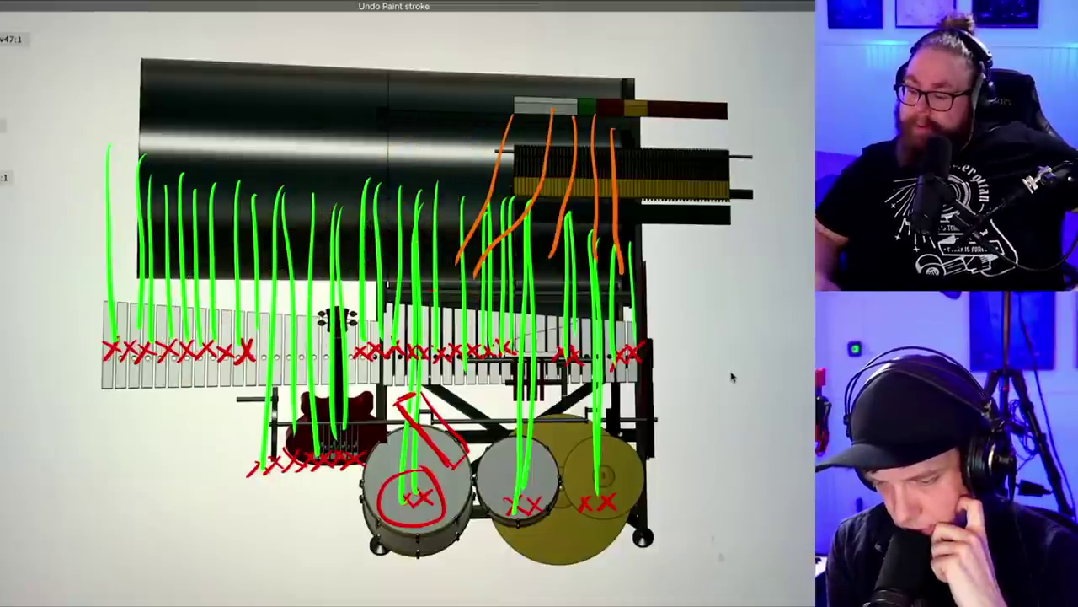
key(ctrl+z)
key(ctrl+z)
key(ctrl+z)
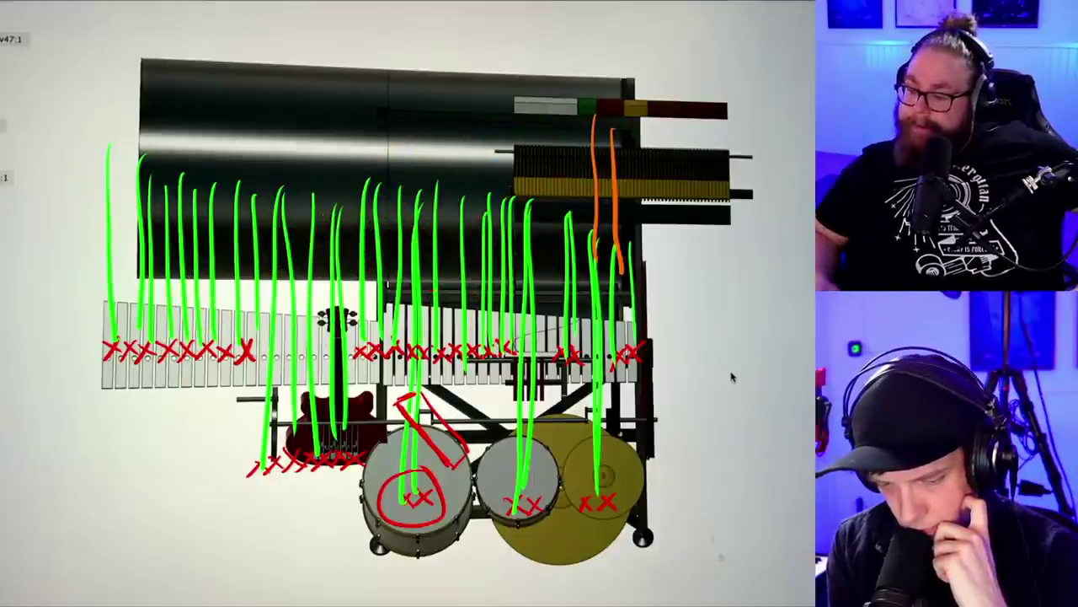
key(ctrl+z)
key(ctrl+z)
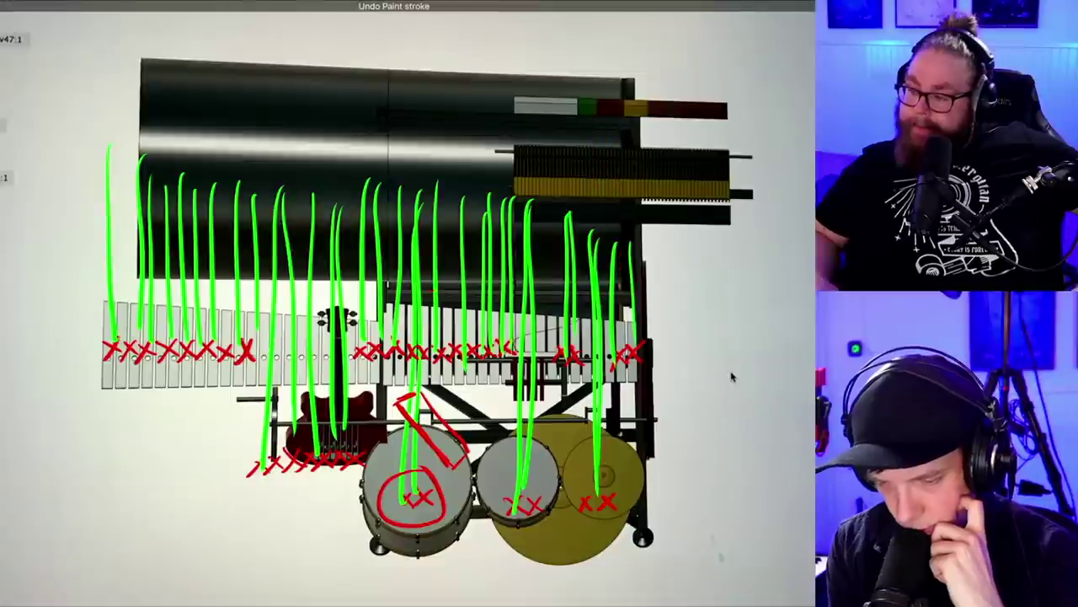